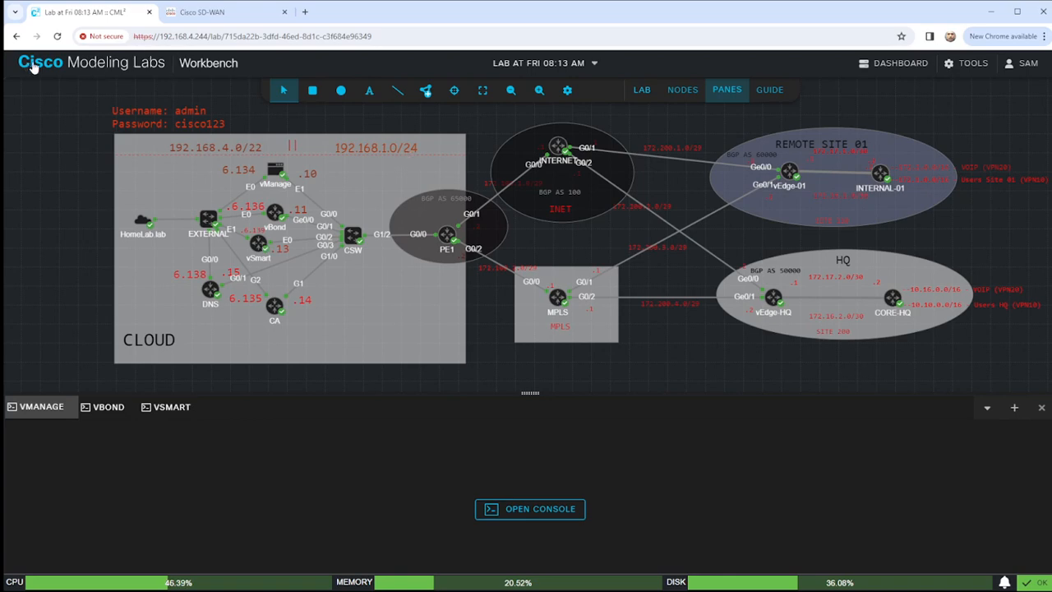
# Leave the lab workbench and go back to the labs dashboard.
pyautogui.click(928, 76)
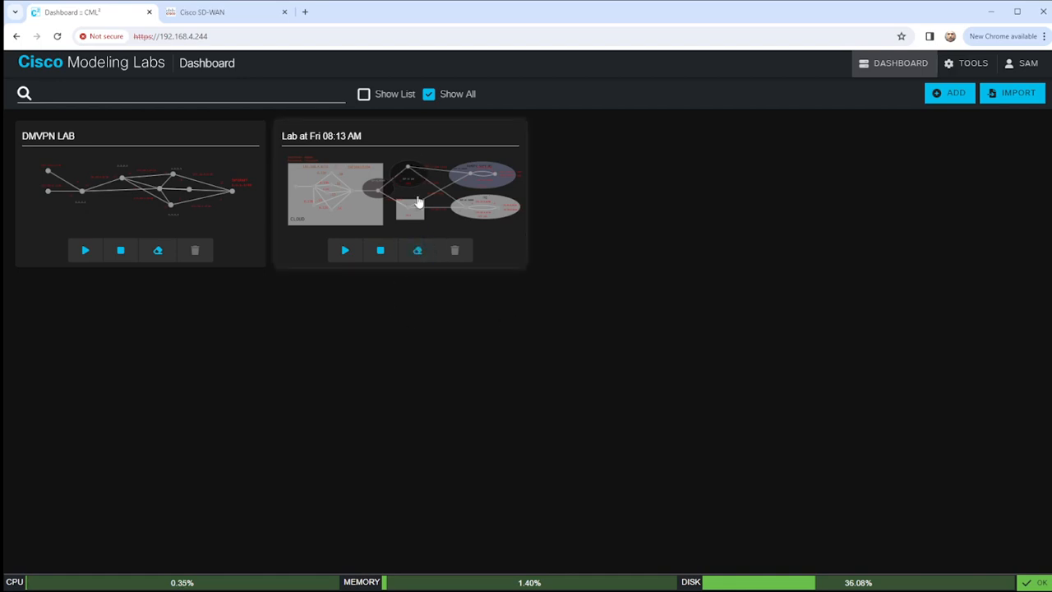
# Wipe the 'Lab at Fri 08:13 AM' lab, rename it to SDWAN, and open it.
pyautogui.click(419, 255)
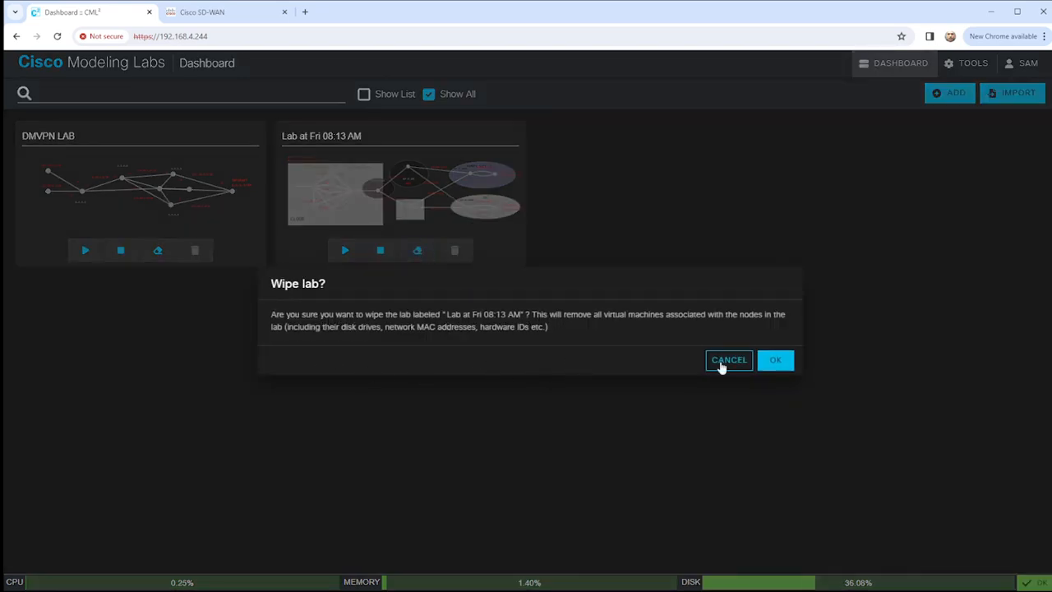
pyautogui.click(779, 363)
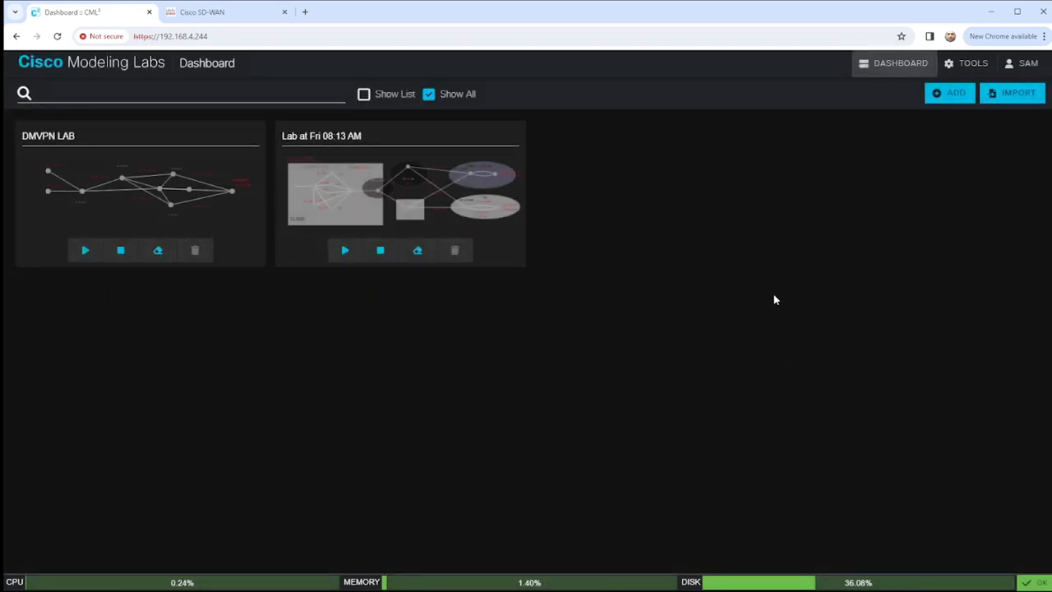
pyautogui.click(361, 138)
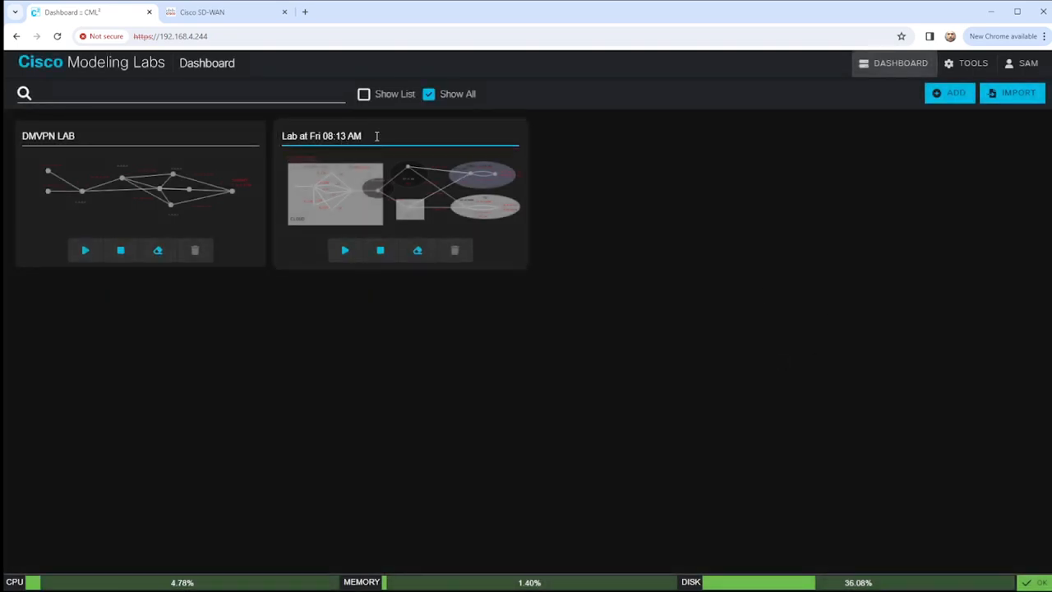
pyautogui.moveTo(376, 135); pyautogui.dragTo(244, 124)
pyautogui.write('S')
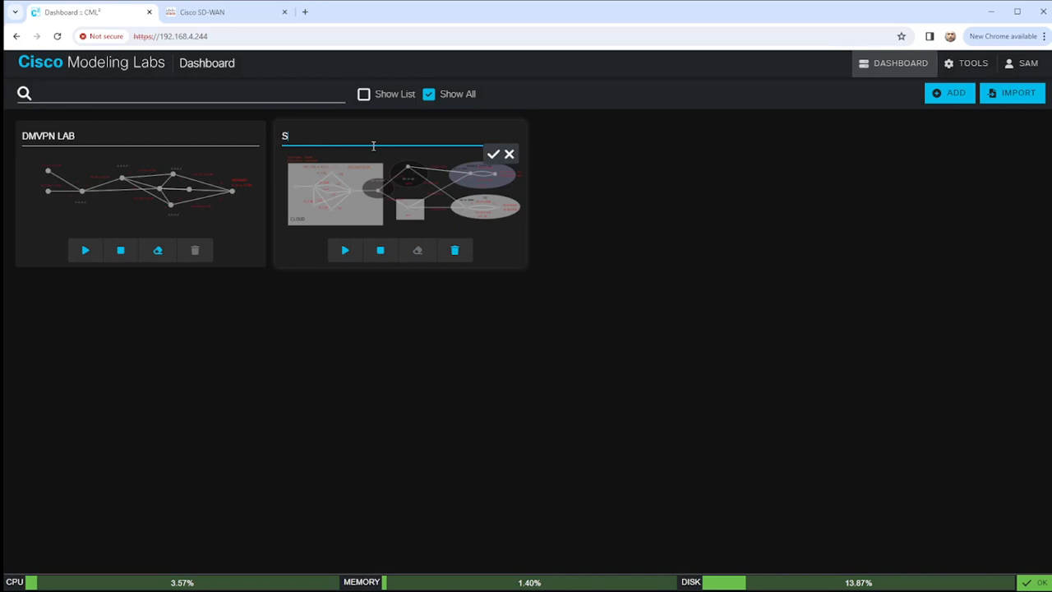
pyautogui.write('DWAN -')
pyautogui.click(493, 154)
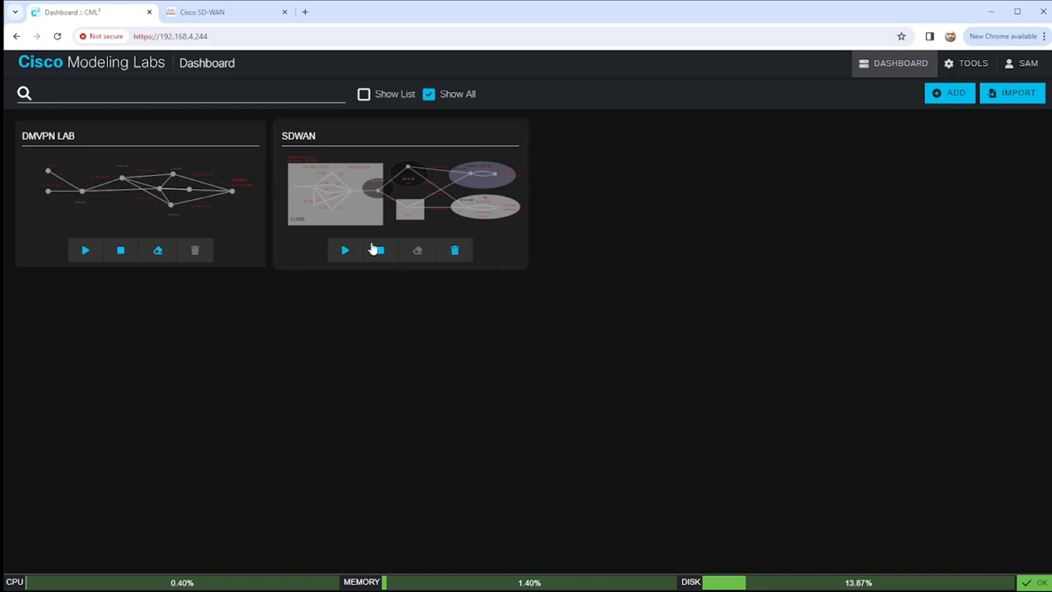
pyautogui.click(419, 203)
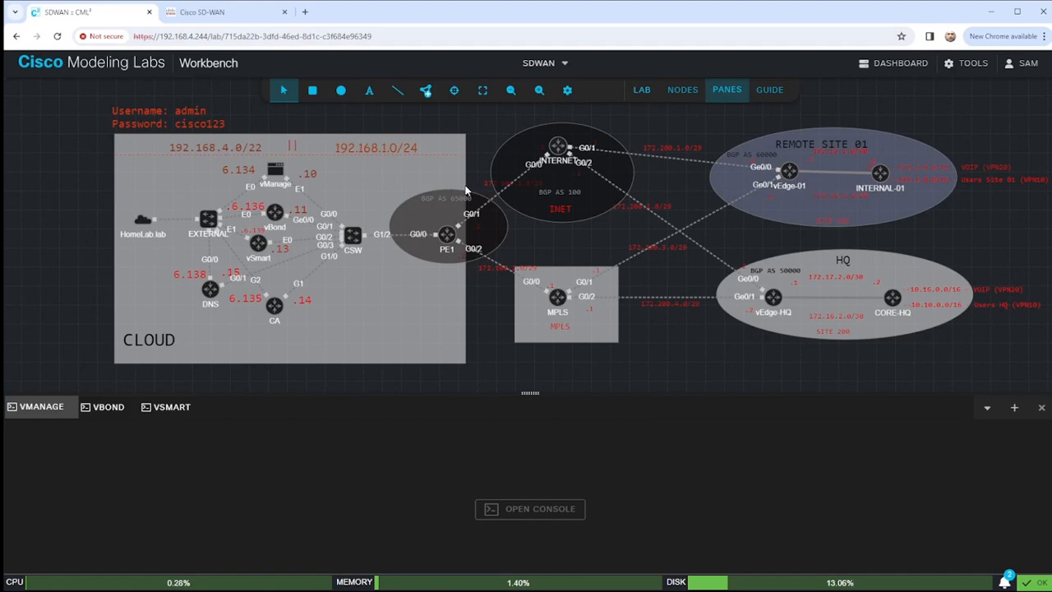
# Close the old VMANAGE, VSMART and VBOND console tabs.
pyautogui.click(73, 406)
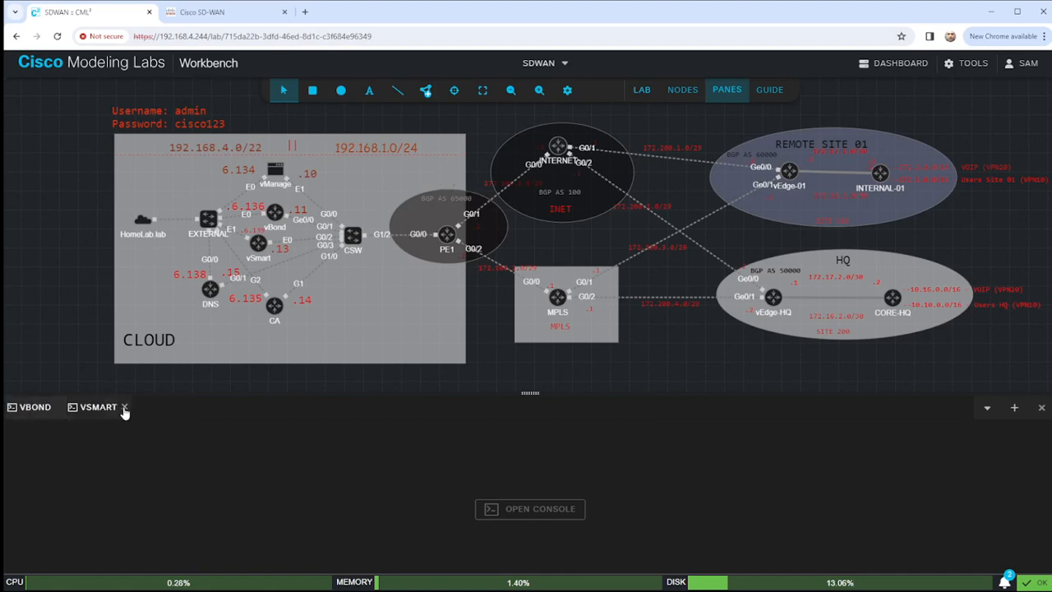
pyautogui.click(123, 407)
pyautogui.click(58, 407)
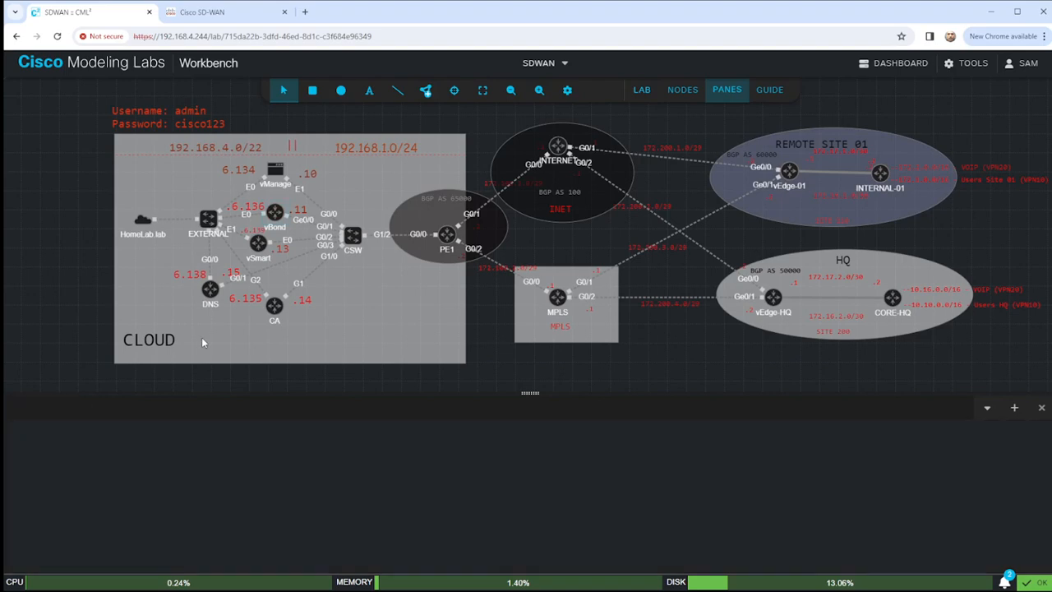
# Start the vManage and CA nodes.
pyautogui.click(276, 171)
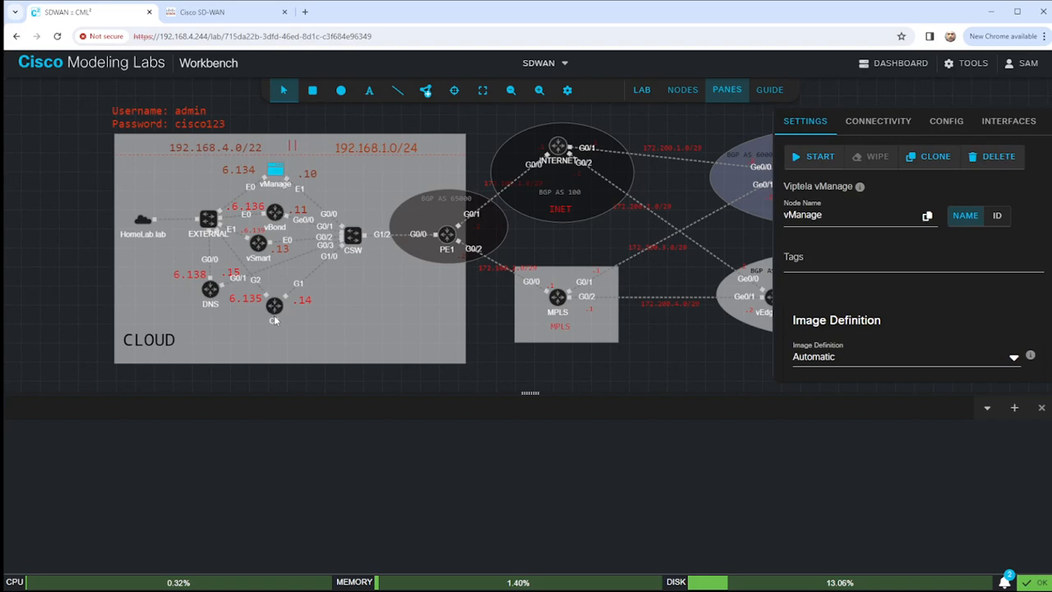
pyautogui.rightClick(275, 171)
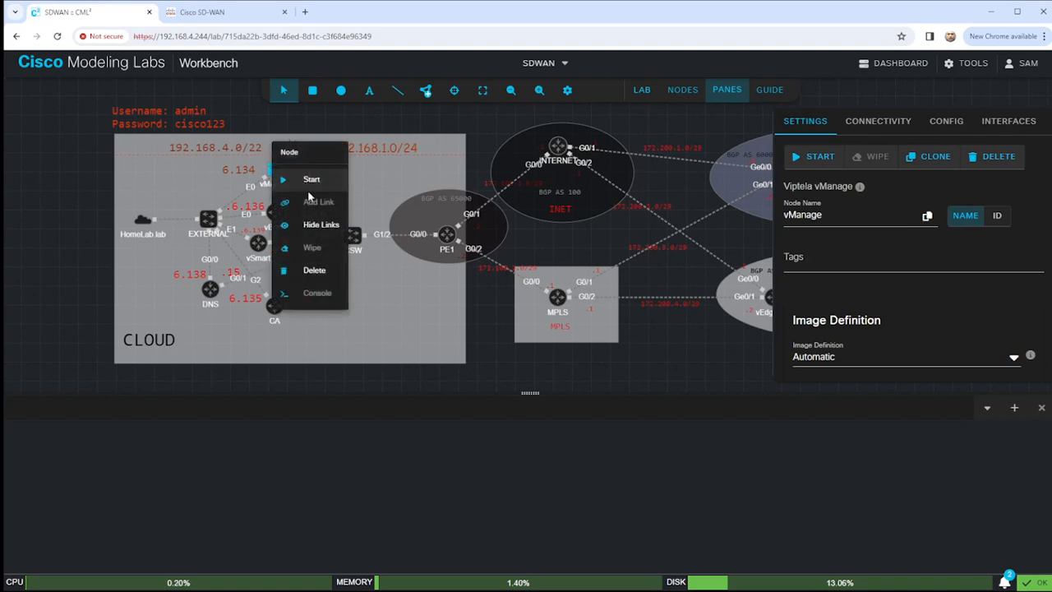
pyautogui.click(312, 181)
pyautogui.rightClick(274, 305)
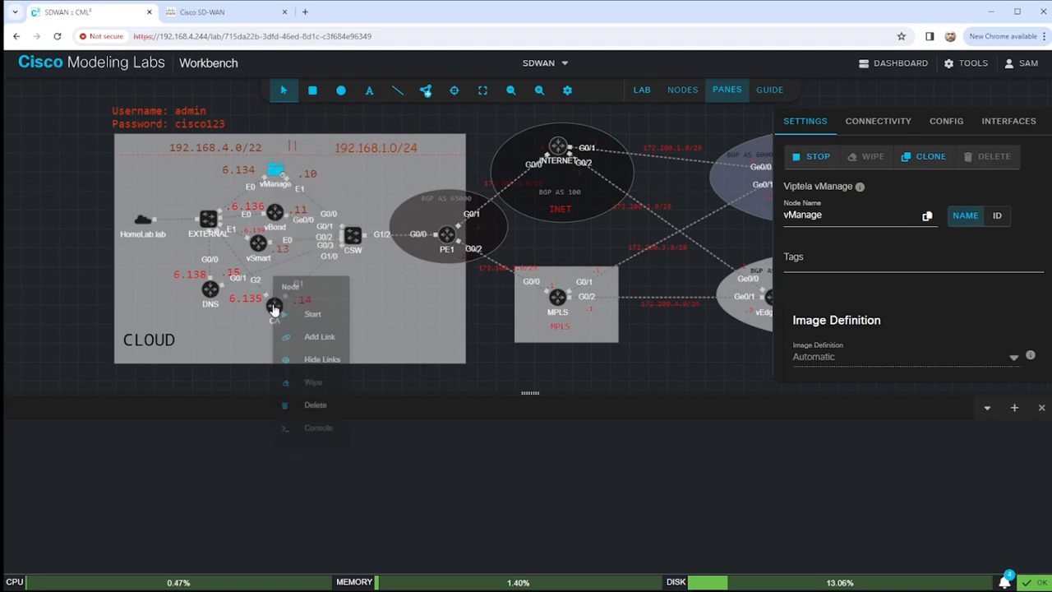
pyautogui.click(315, 317)
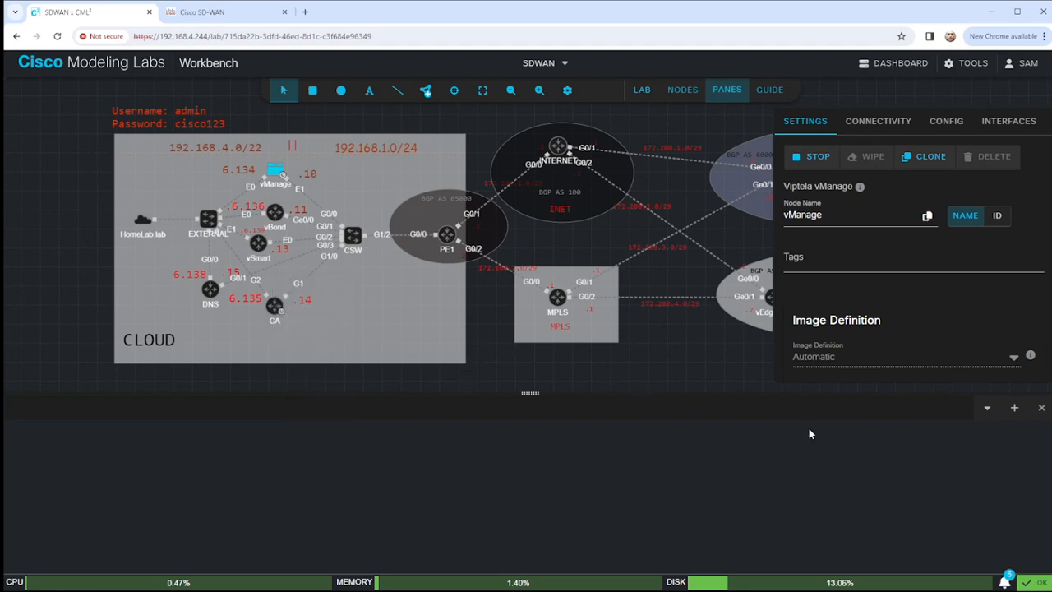
# Start the HomeLab lab and EXTERNAL nodes.
pyautogui.click(703, 123)
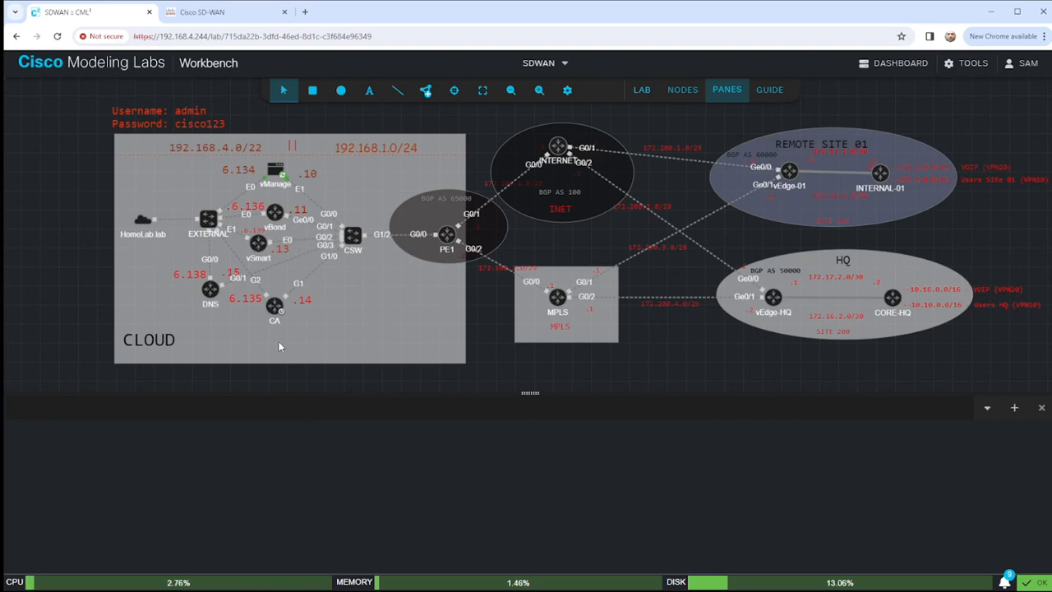
pyautogui.rightClick(142, 228)
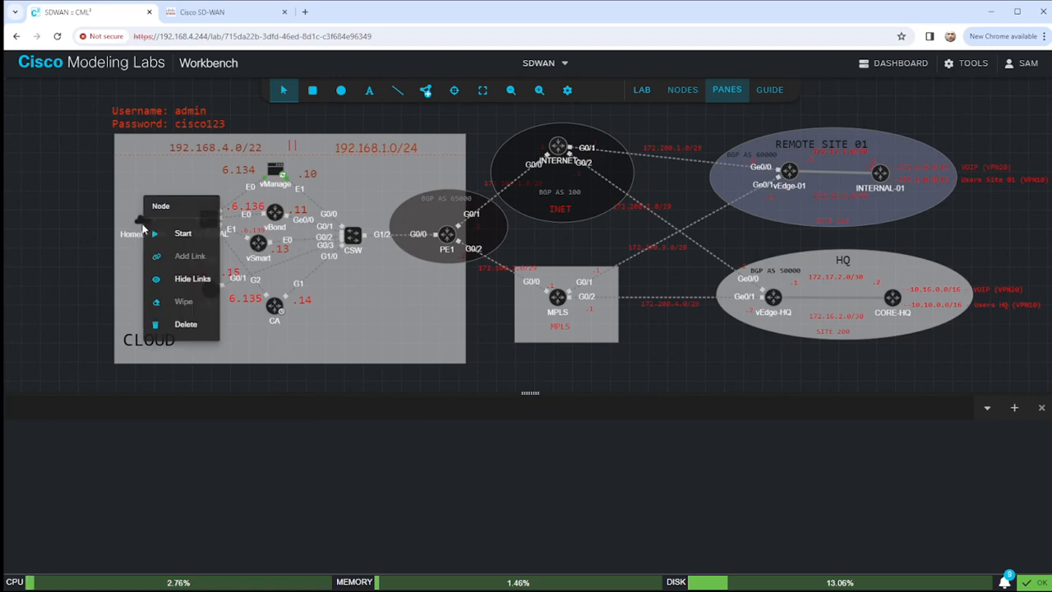
pyautogui.click(175, 237)
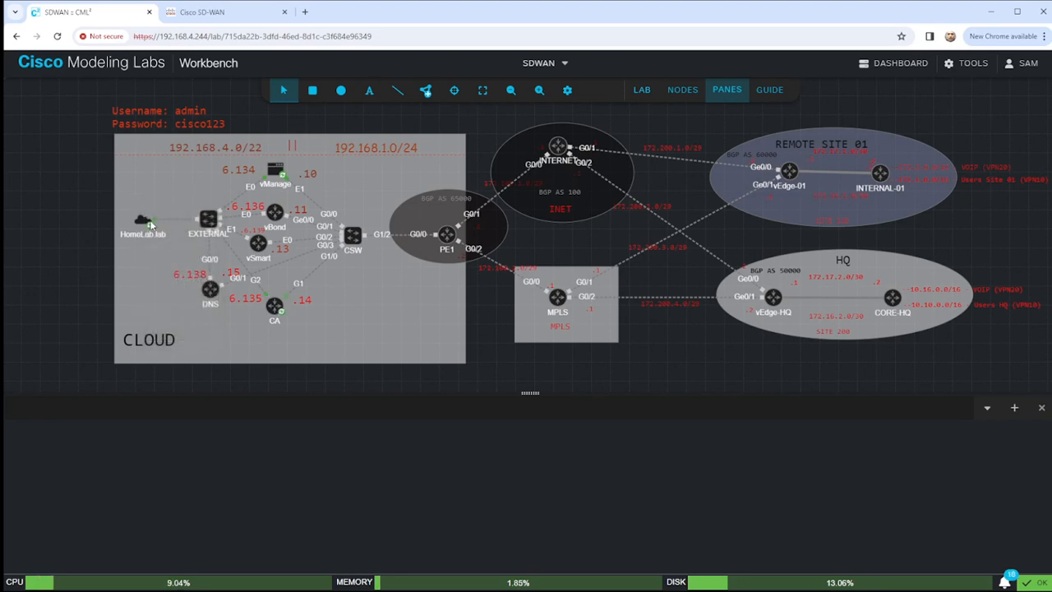
pyautogui.rightClick(205, 220)
pyautogui.click(255, 239)
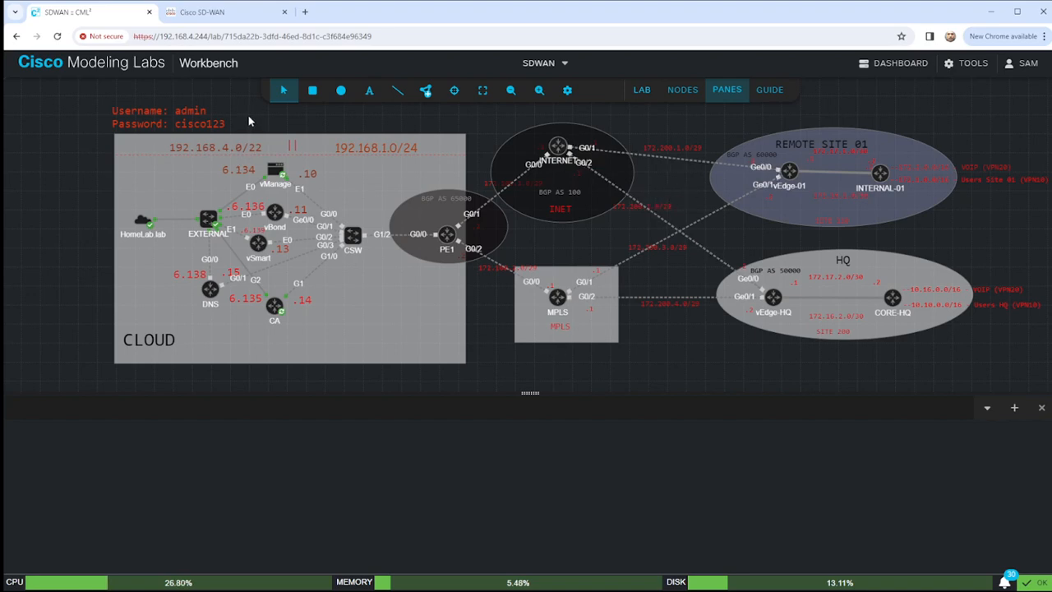
# Open a console pane for the running vManage node and connect to its terminal.
pyautogui.rightClick(281, 174)
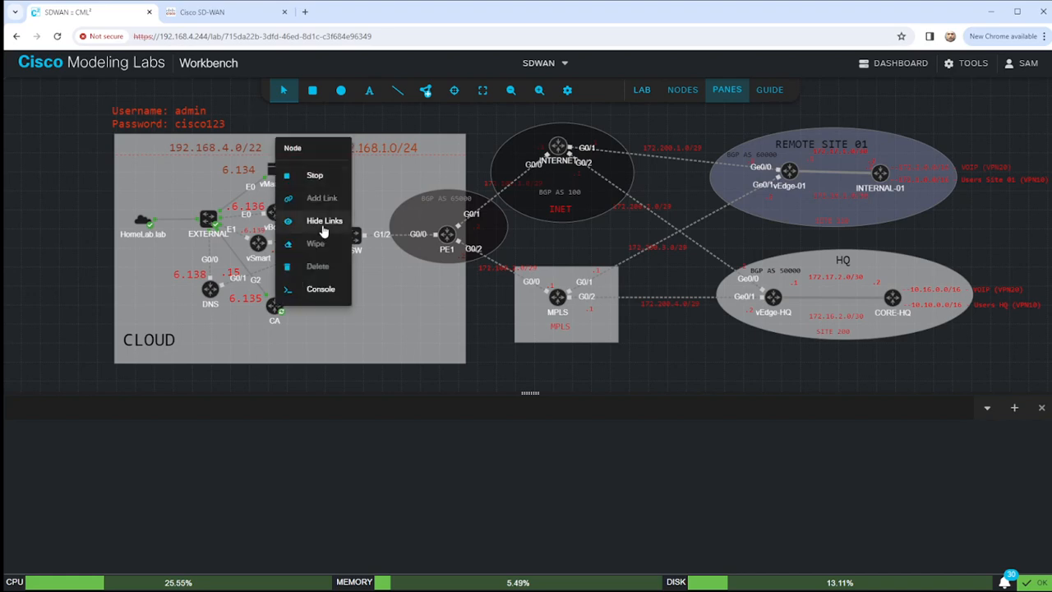
pyautogui.click(320, 289)
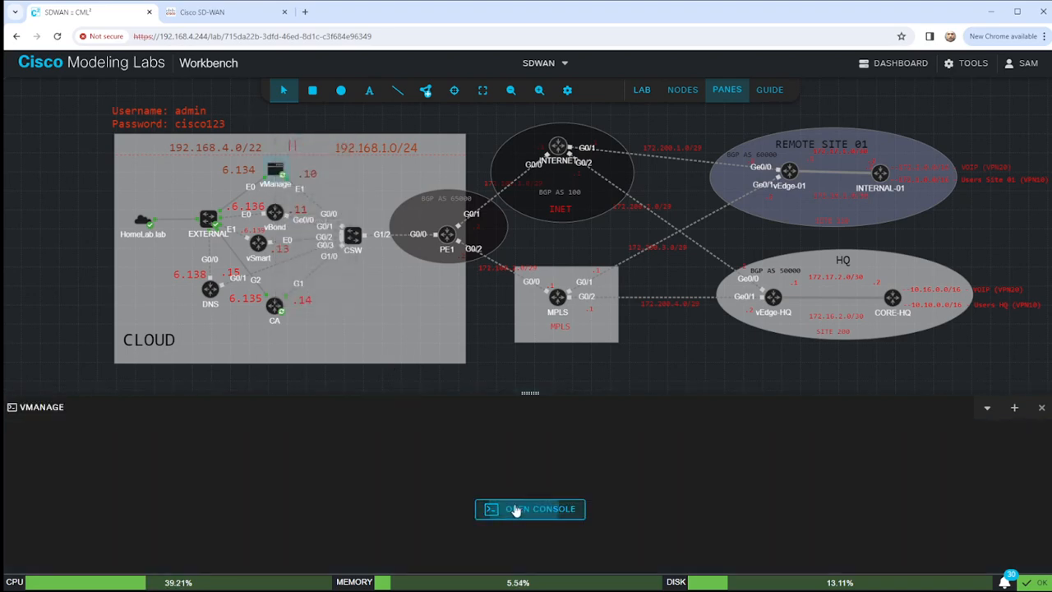
pyautogui.click(515, 510)
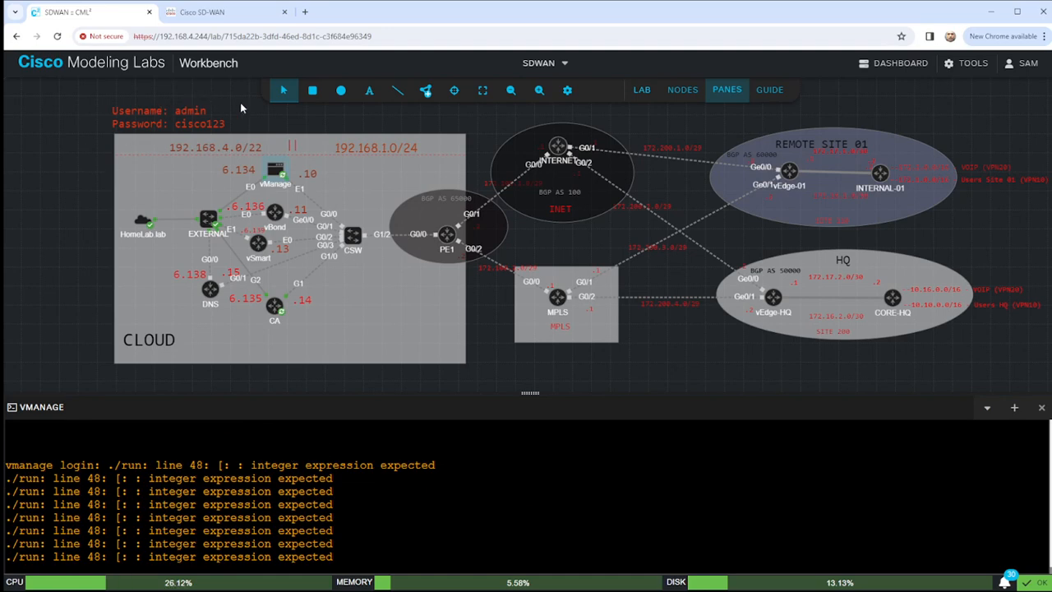
# Add a far-left text note: 'VPN 0:' with Control Plane (DTLS) and IPsec Data Plane between vEdges/cEdges.
pyautogui.click(370, 92)
pyautogui.press('Escape')
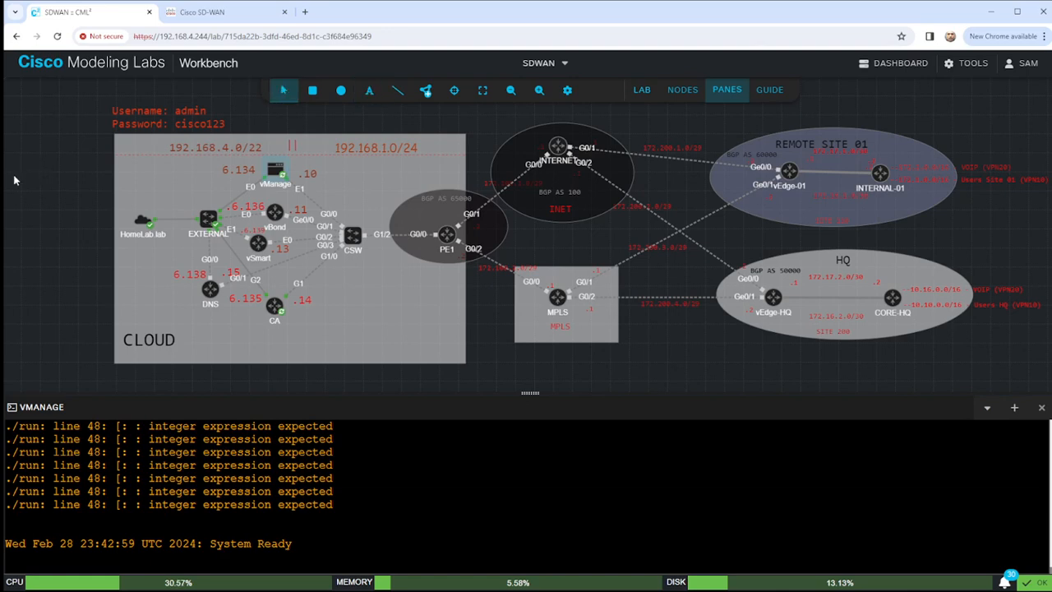
pyautogui.click(23, 180)
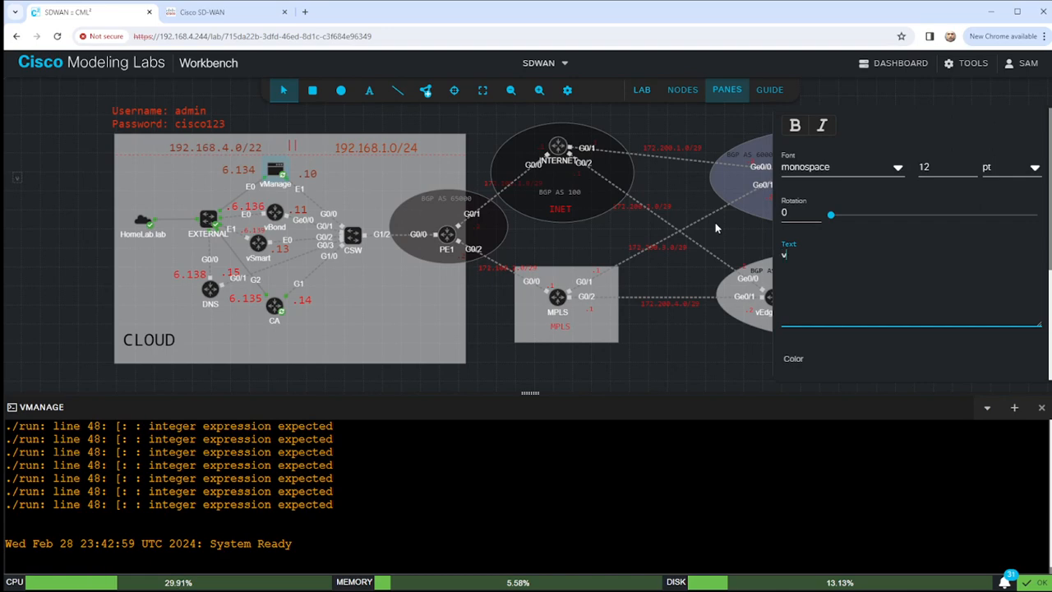
pyautogui.write('VPN 0:')
pyautogui.press('Return')
pyautogui.write('-')
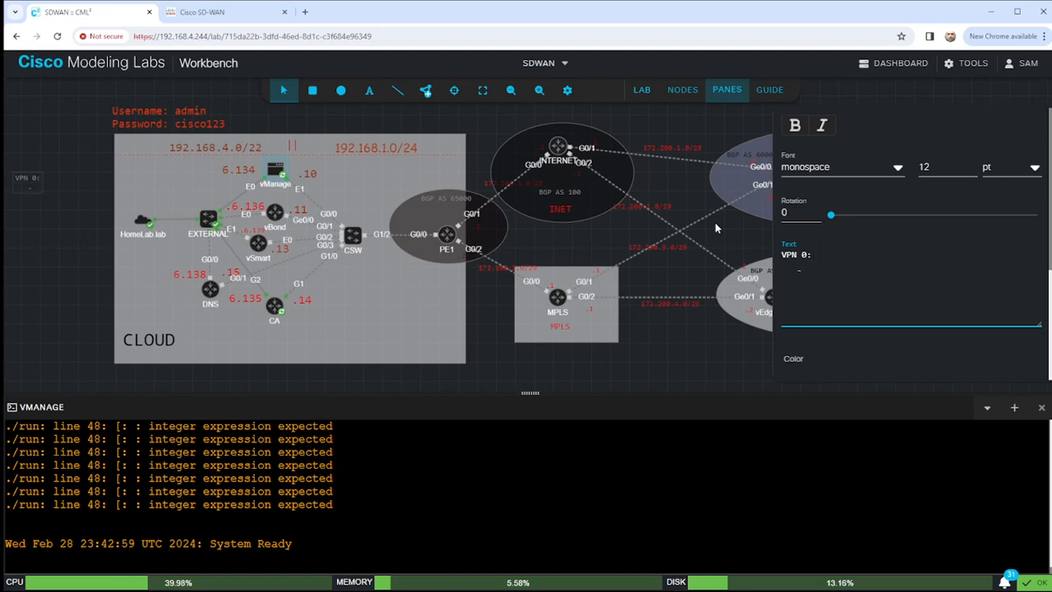
pyautogui.write(' CON')
pyautogui.press('BackSpace')
pyautogui.press('BackSpace')
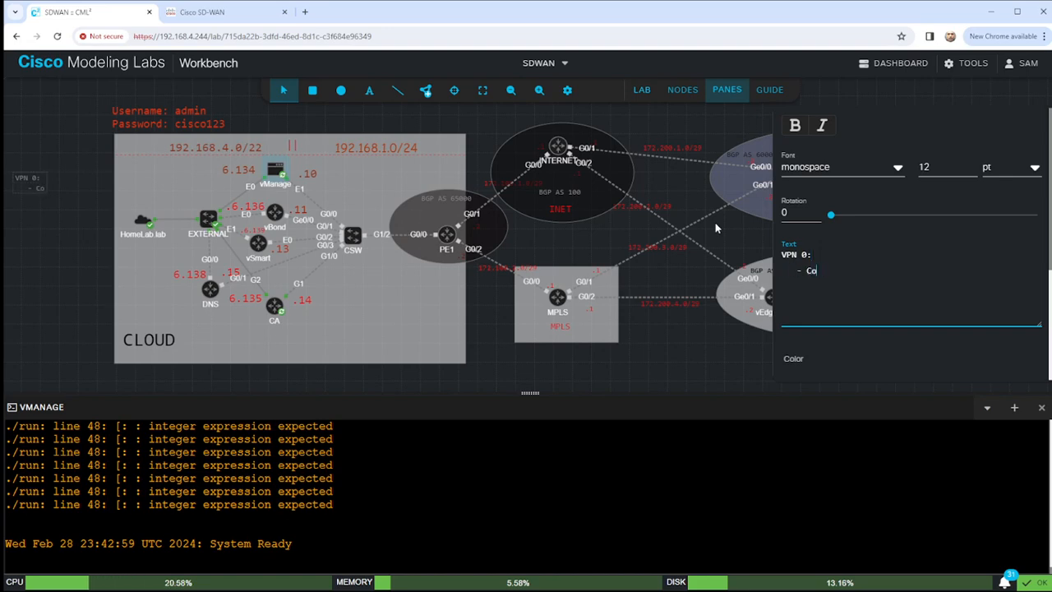
pyautogui.write('ontrol ')
pyautogui.write('Plane')
pyautogui.write(' ()')
pyautogui.write('DT')
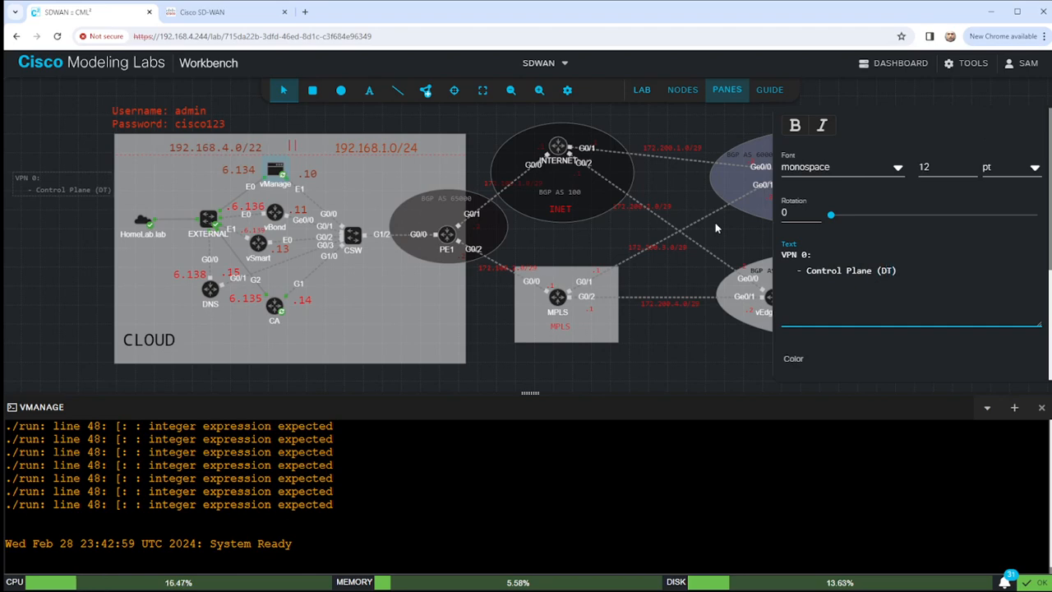
pyautogui.write('LS0')
pyautogui.press('Right')
pyautogui.press('Return')
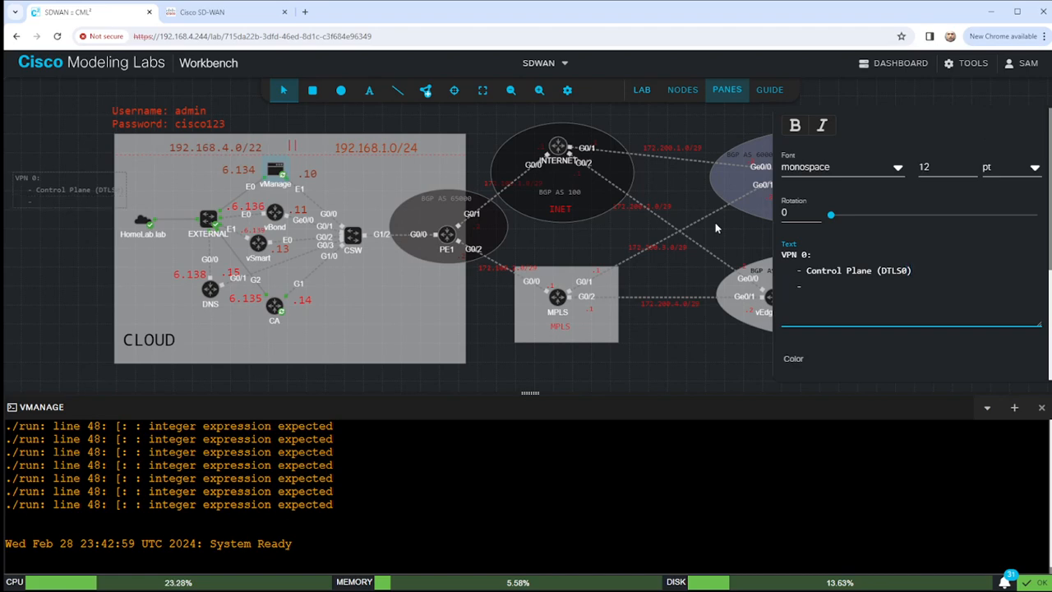
pyautogui.write('- ip')
pyautogui.write('PSEC for')
pyautogui.write(' DA')
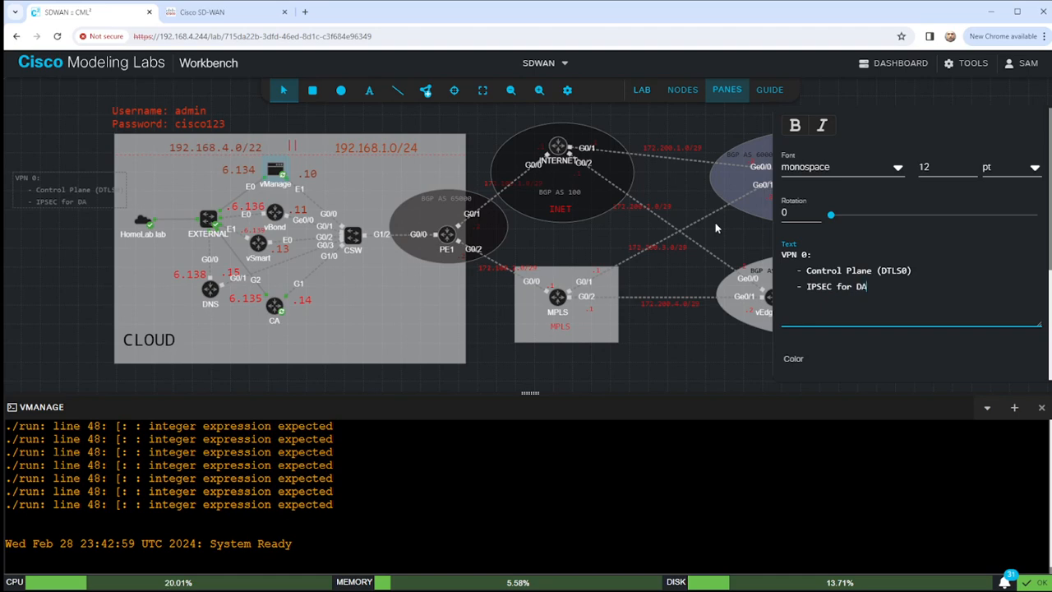
pyautogui.write('TAat')
pyautogui.write('ta ')
pyautogui.write('Pl')
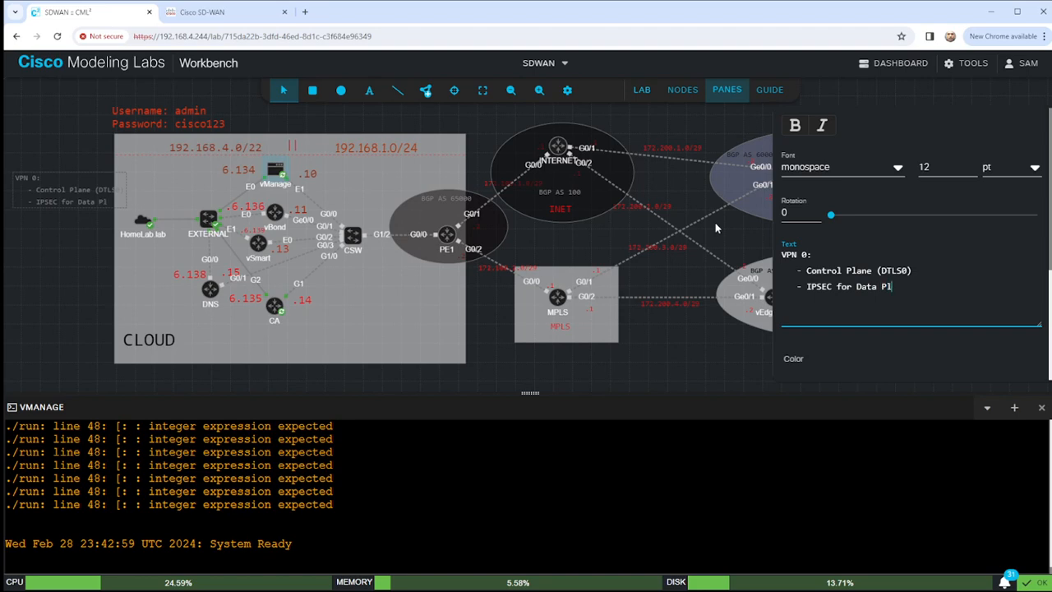
pyautogui.write('ane')
pyautogui.write(' ()')
pyautogui.write('between ')
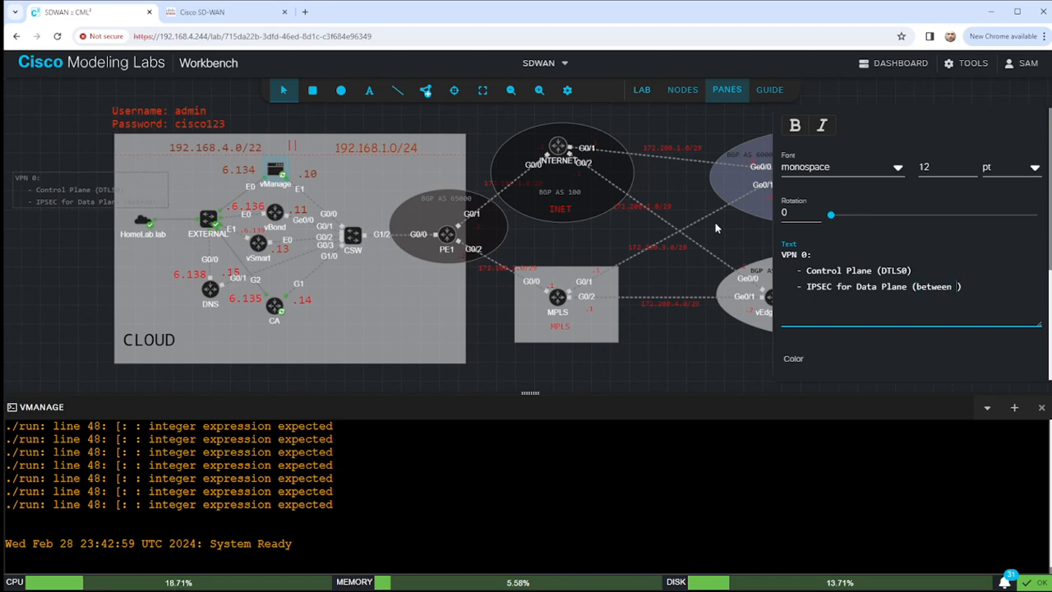
pyautogui.write('vEdte')
pyautogui.press('BackSpace')
pyautogui.press('BackSpace')
pyautogui.write('ges/cEdges')
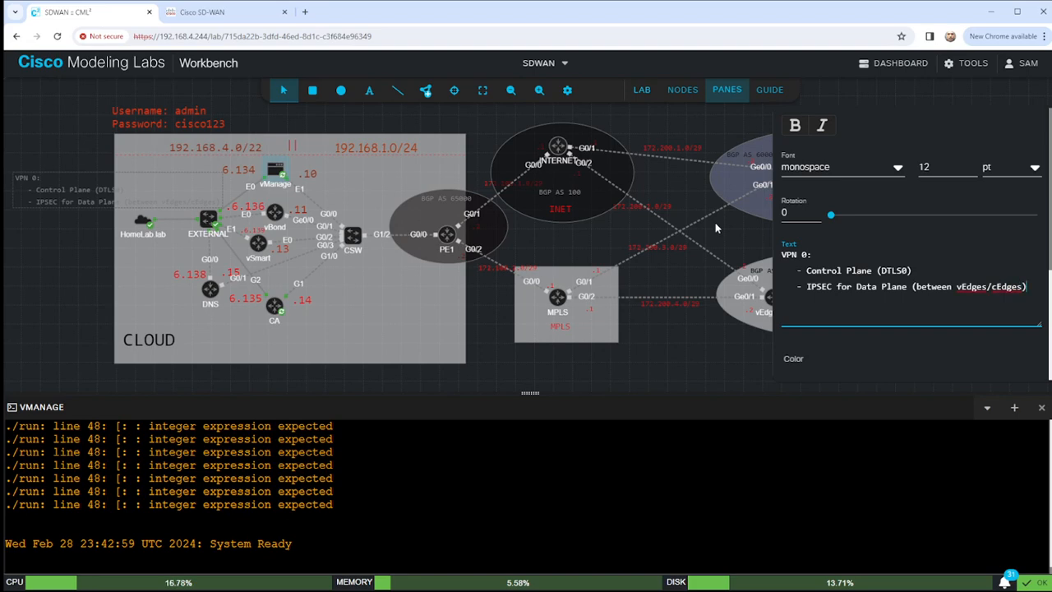
# Add a 'VPN 512:' entry reading '- OOB (Out Of Band Management)'.
pyautogui.press('Return')
pyautogui.write('VPN 512:')
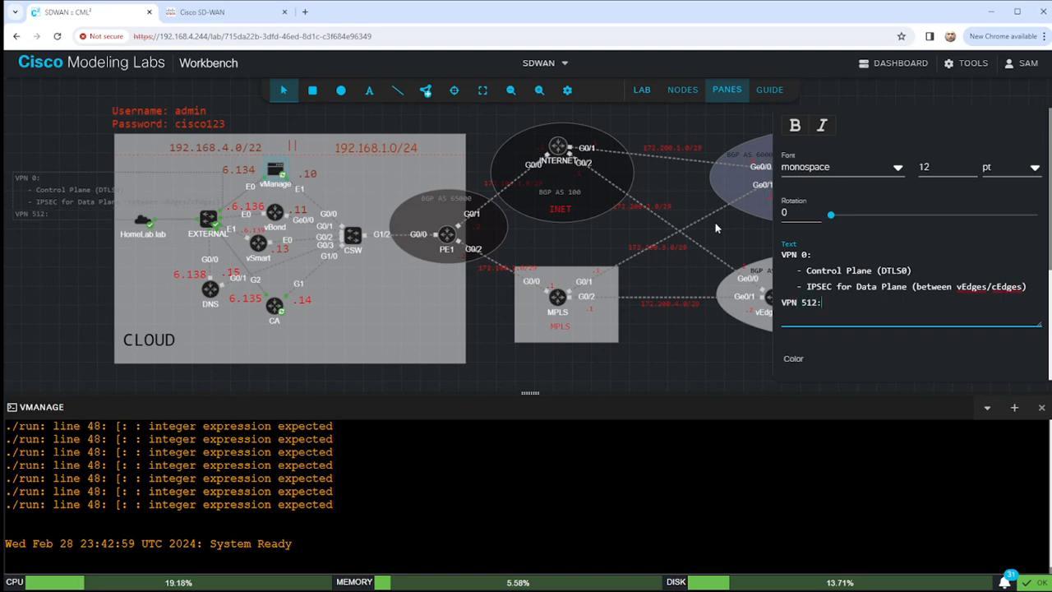
pyautogui.press('Return')
pyautogui.write('- oo')
pyautogui.press('BackSpace')
pyautogui.press('BackSpace')
pyautogui.write('Out of')
pyautogui.press('BackSpace')
pyautogui.press('BackSpace')
pyautogui.press('BackSpace')
pyautogui.press('BackSpace')
pyautogui.press('BackSpace')
pyautogui.press('BackSpace')
pyautogui.write('OB ()')
pyautogui.press('Left')
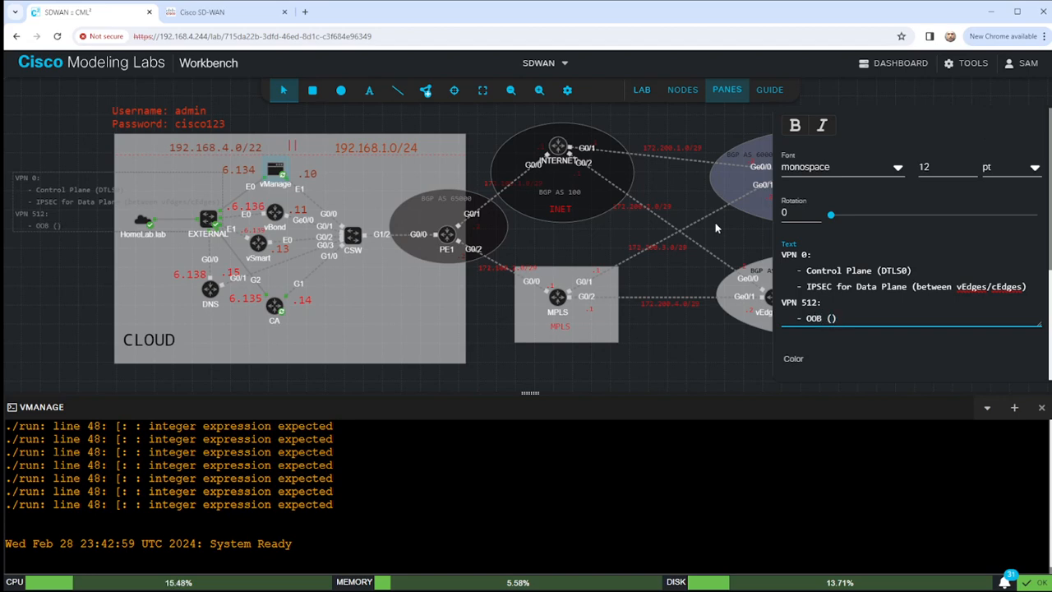
pyautogui.write('out of')
pyautogui.press('BackSpace')
pyautogui.press('BackSpace')
pyautogui.press('BackSpace')
pyautogui.press('BackSpace')
pyautogui.press('BackSpace')
pyautogui.press('BackSpace')
pyautogui.write('Out 0')
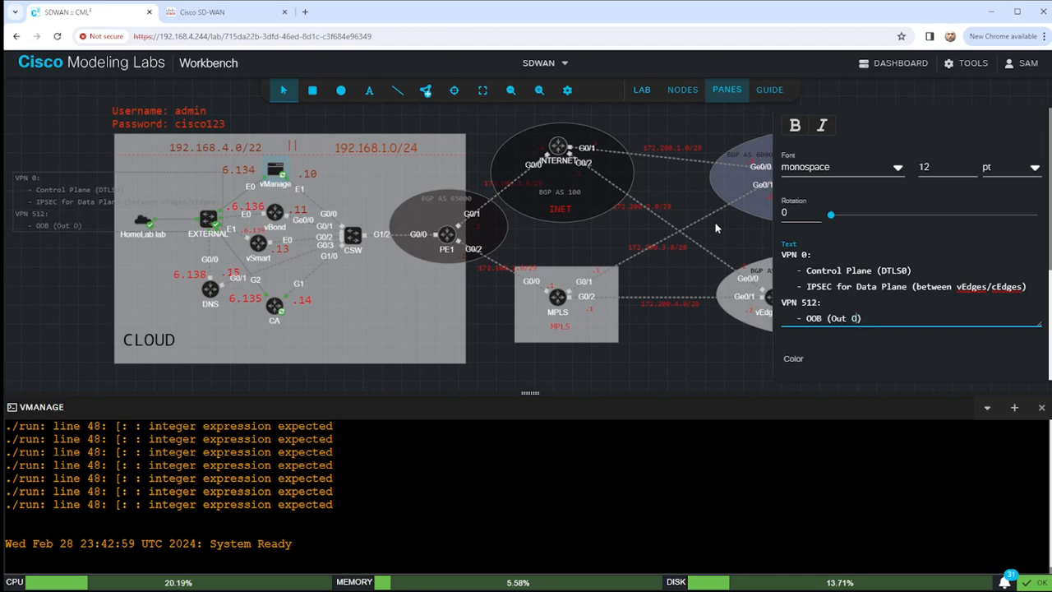
pyautogui.write('f Band Management')
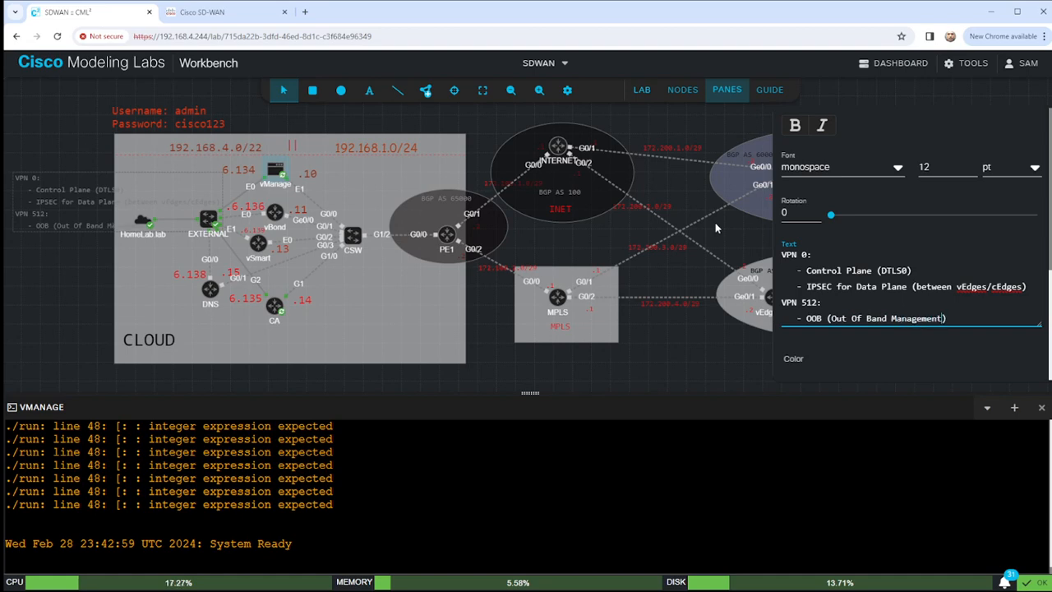
pyautogui.press('End')
# Add the 'Service VPN (1 - 511):' heading with a '- Different Tenants' bullet.
pyautogui.press('Return')
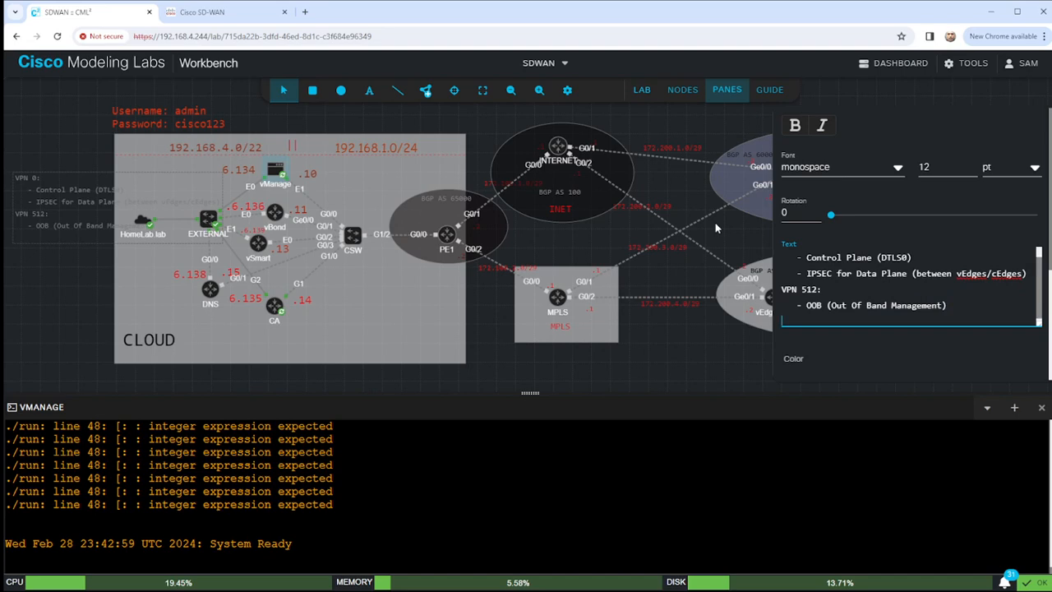
pyautogui.write('Service VPN')
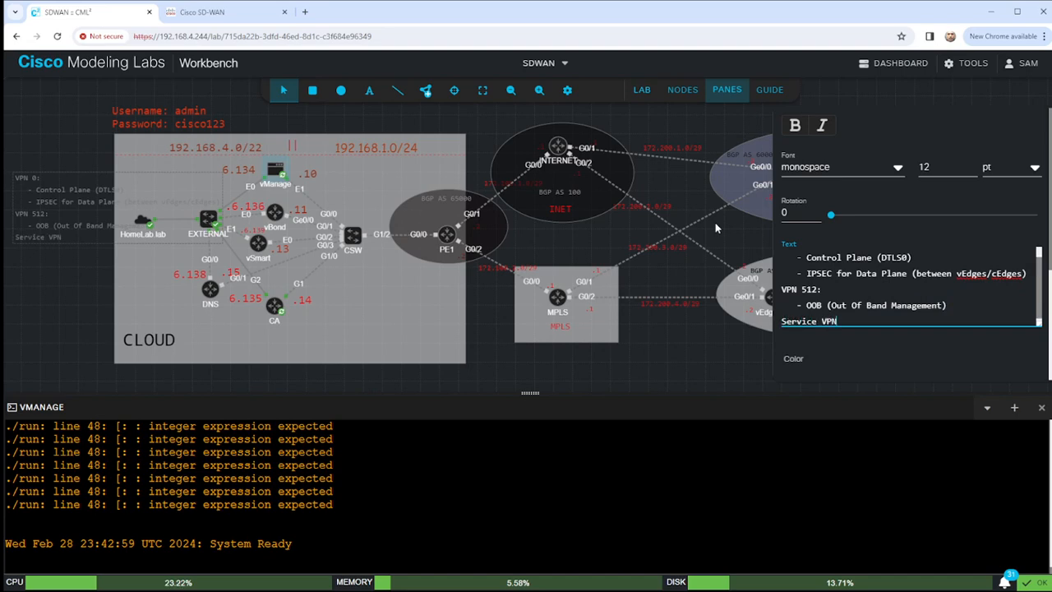
pyautogui.write(' ()')
pyautogui.write('1 - 51')
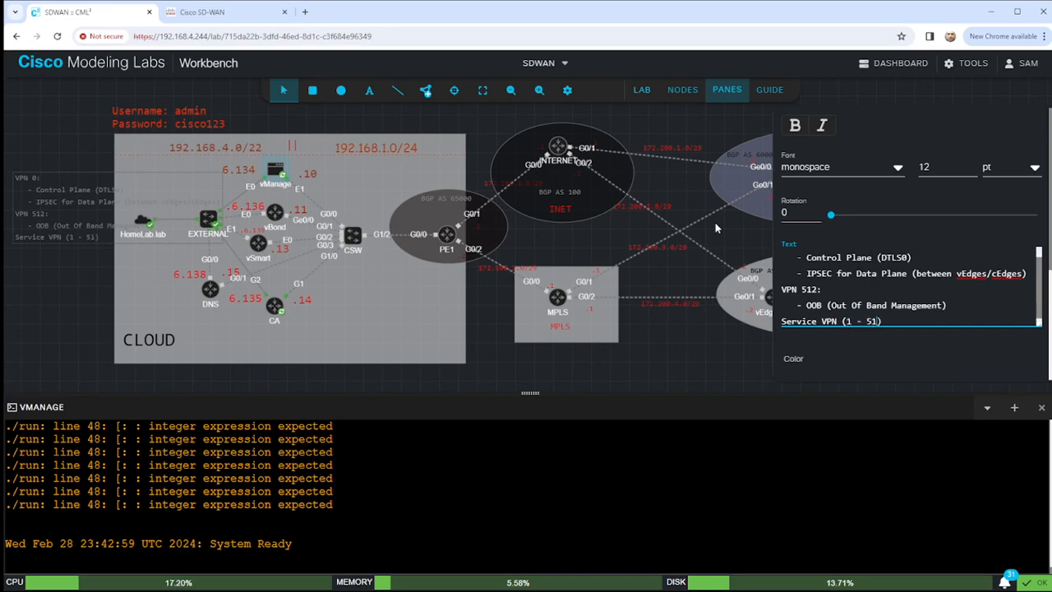
pyautogui.write('1')
pyautogui.write(':')
pyautogui.press('Return')
pyautogui.write('- ')
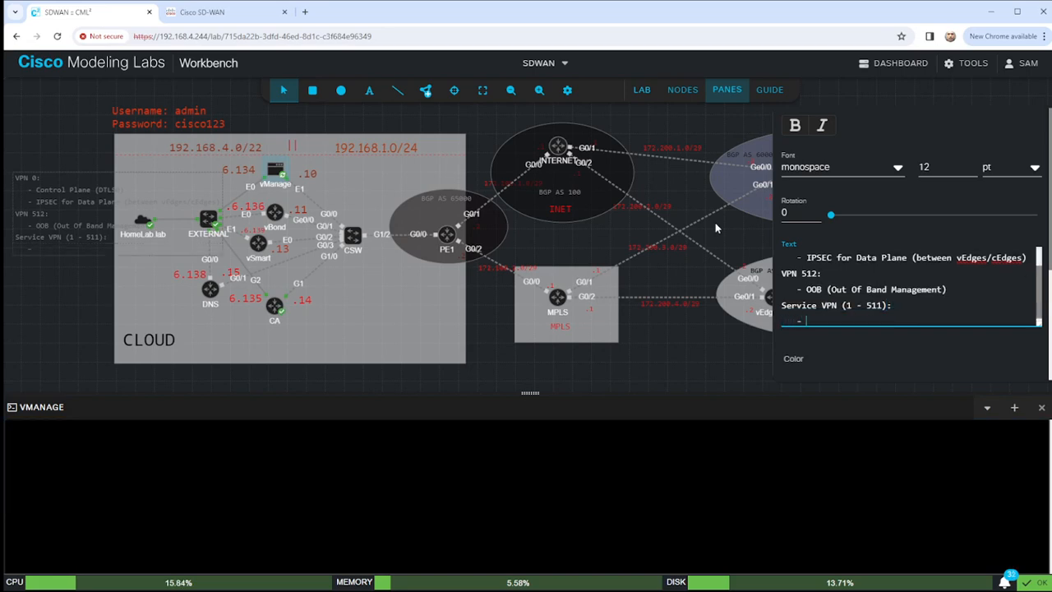
pyautogui.write('Different Tenants')
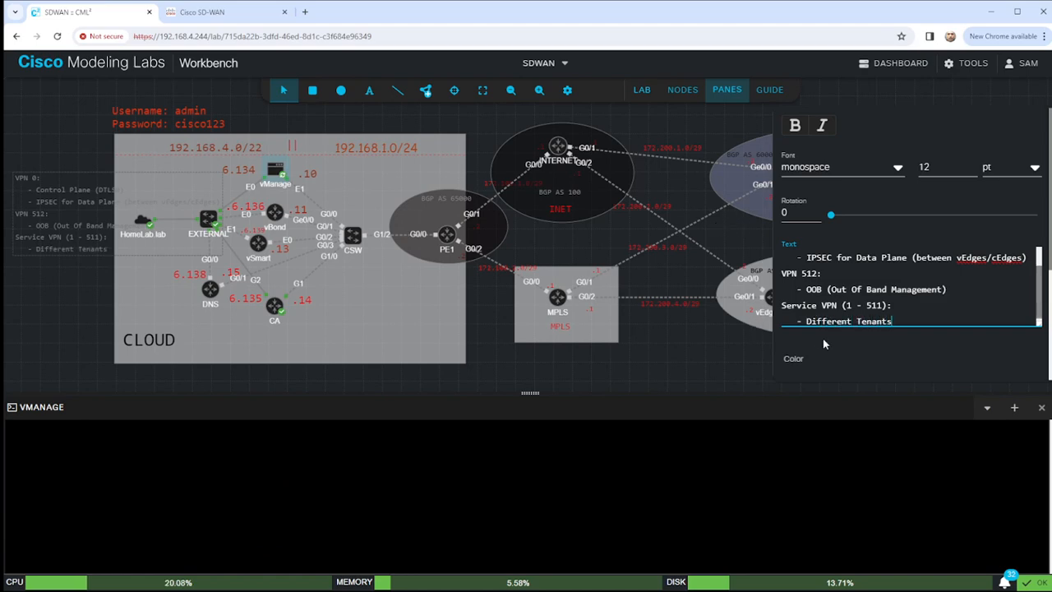
pyautogui.scroll(-3, 1011, 329)
pyautogui.scroll(-1, 1036, 322)
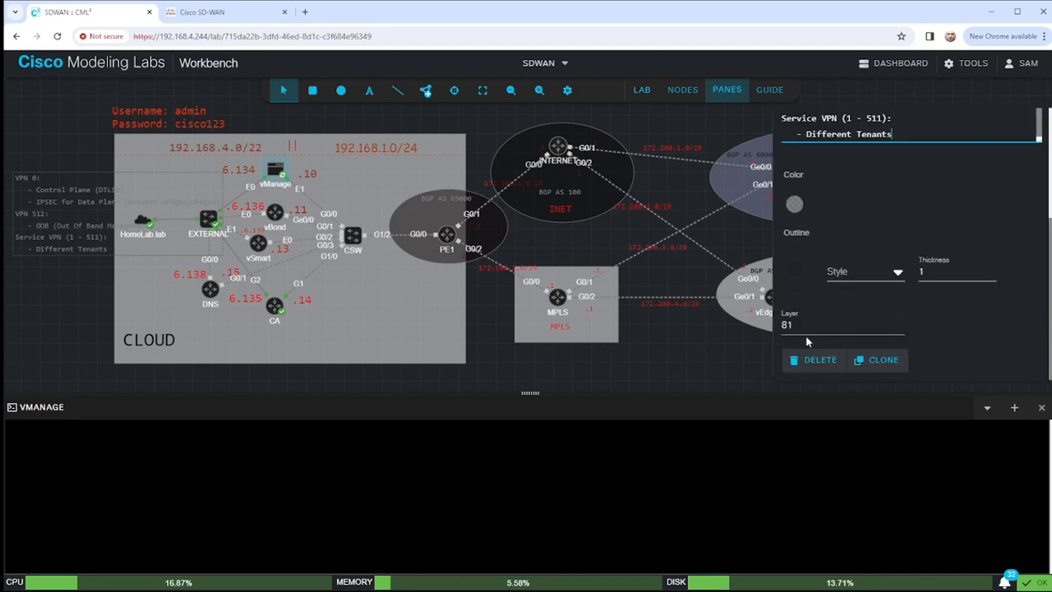
# Color the annotation text blue #0D68FCFF and raise its font size to 16.
pyautogui.click(795, 207)
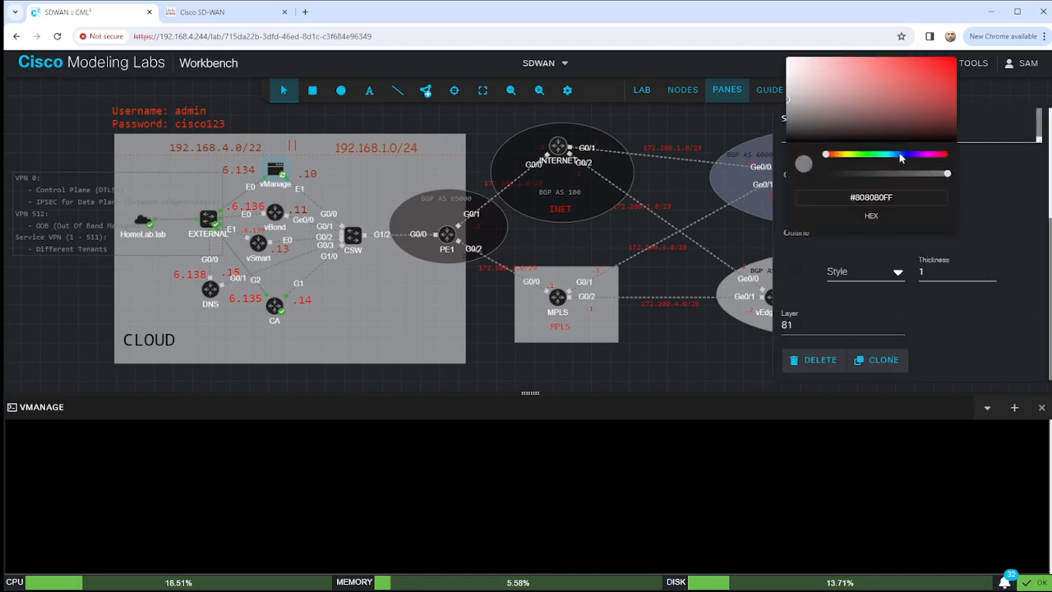
pyautogui.click(900, 157)
pyautogui.click(949, 62)
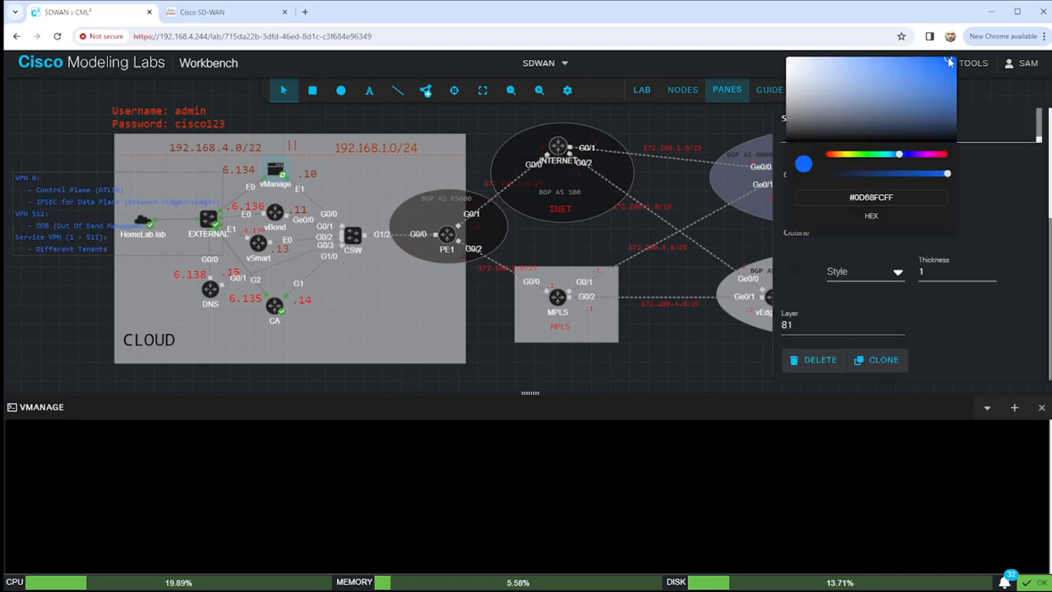
pyautogui.click(936, 306)
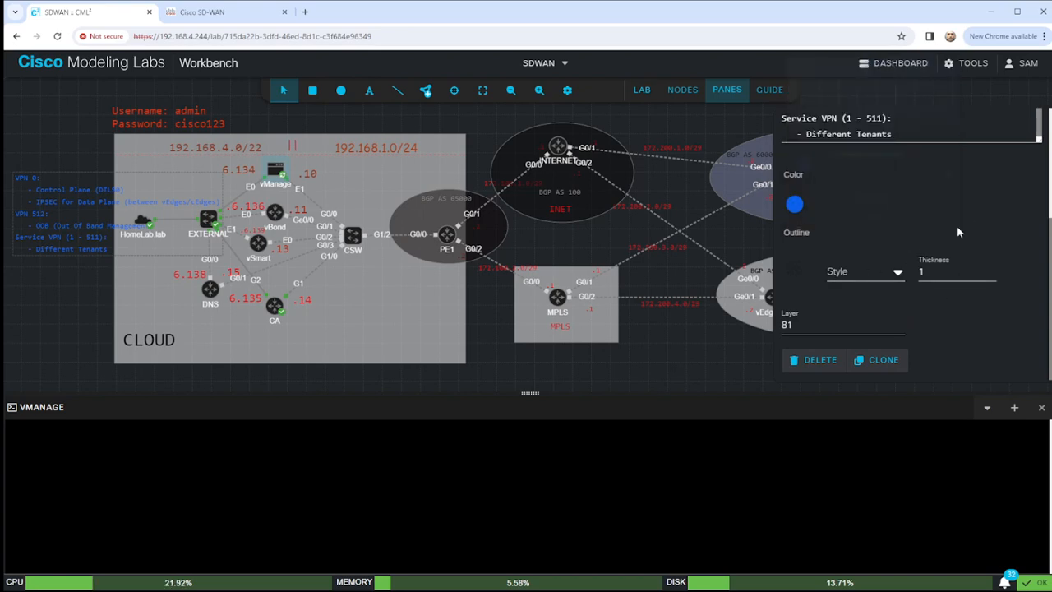
pyautogui.scroll(3, 957, 225)
pyautogui.click(974, 164)
pyautogui.click(974, 164)
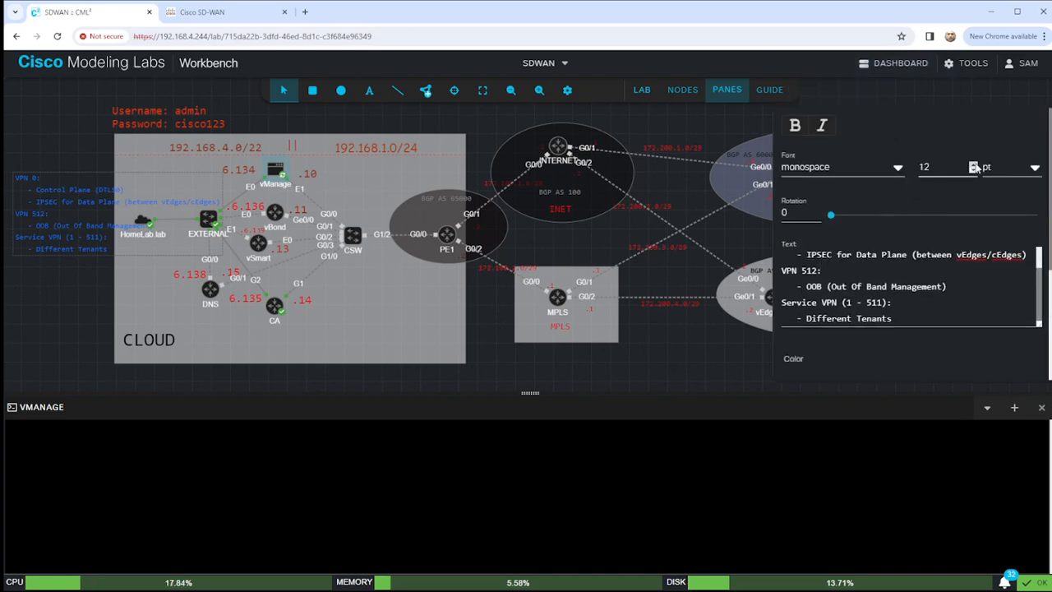
pyautogui.click(974, 163)
pyautogui.click(974, 163)
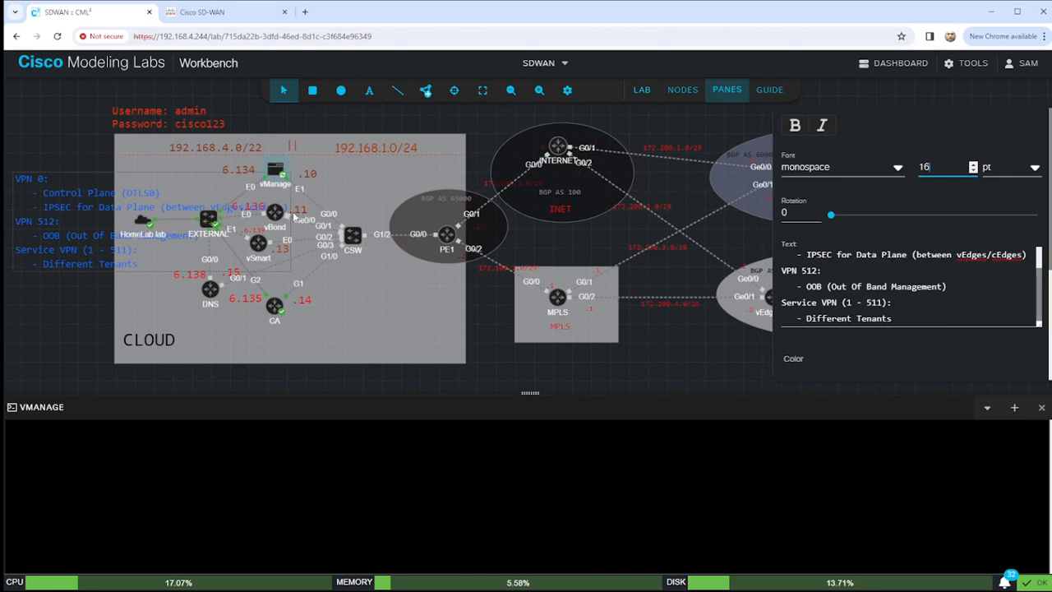
# Move the VPN notes annotation below the MPLS box and deselect it.
pyautogui.moveTo(160, 179); pyautogui.dragTo(130, 175)
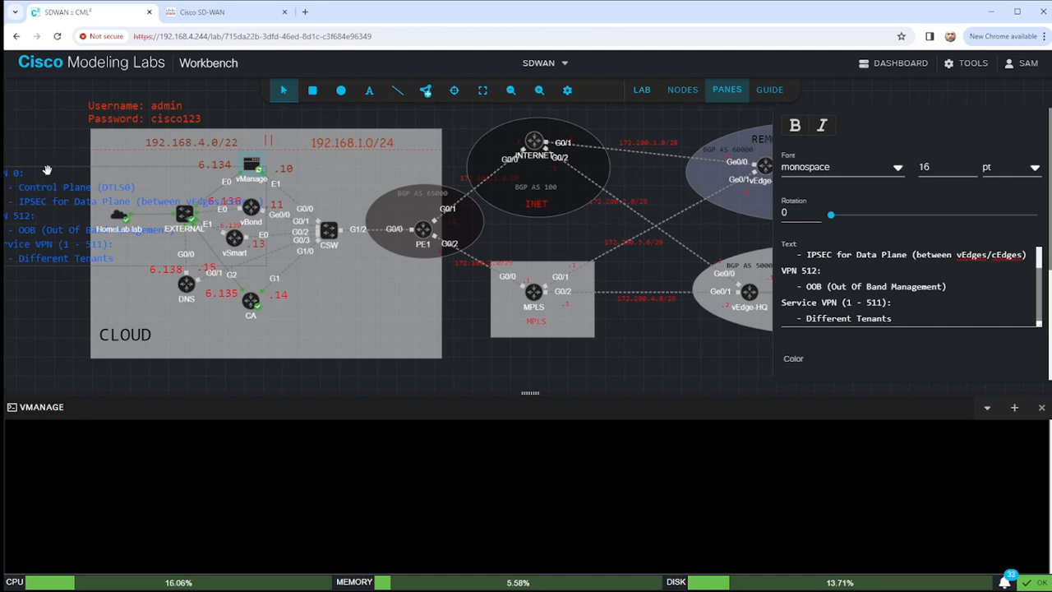
pyautogui.moveTo(49, 166)
pyautogui.mouseDown()
pyautogui.moveTo(167, 194)
pyautogui.moveTo(308, 280)
pyautogui.moveTo(484, 253)
pyautogui.moveTo(567, 271)
pyautogui.moveTo(362, 242)
pyautogui.moveTo(57, 170)
pyautogui.moveTo(69, 162)
pyautogui.mouseUp()
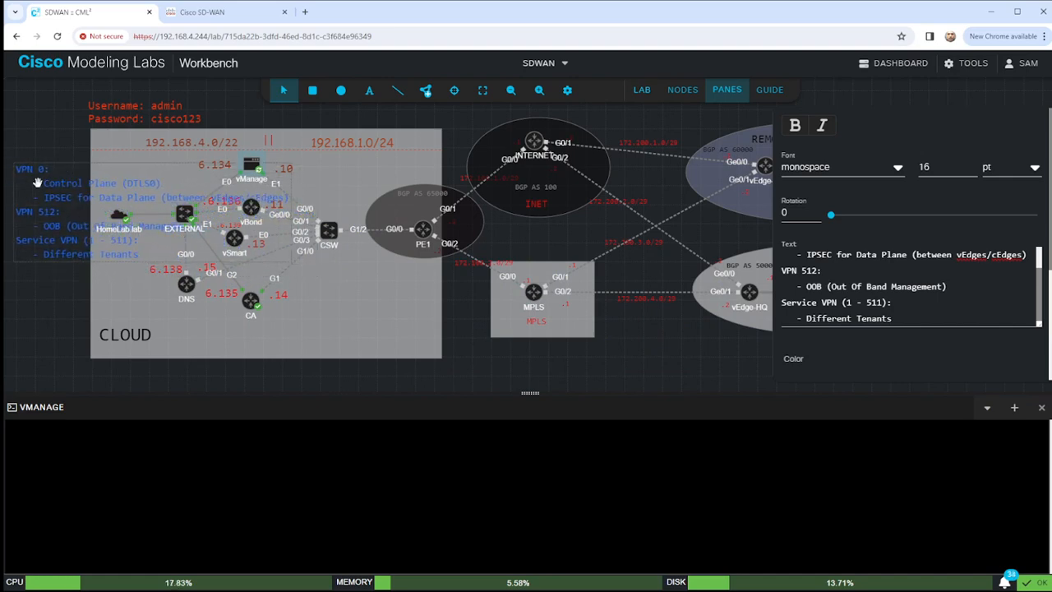
pyautogui.click(696, 203)
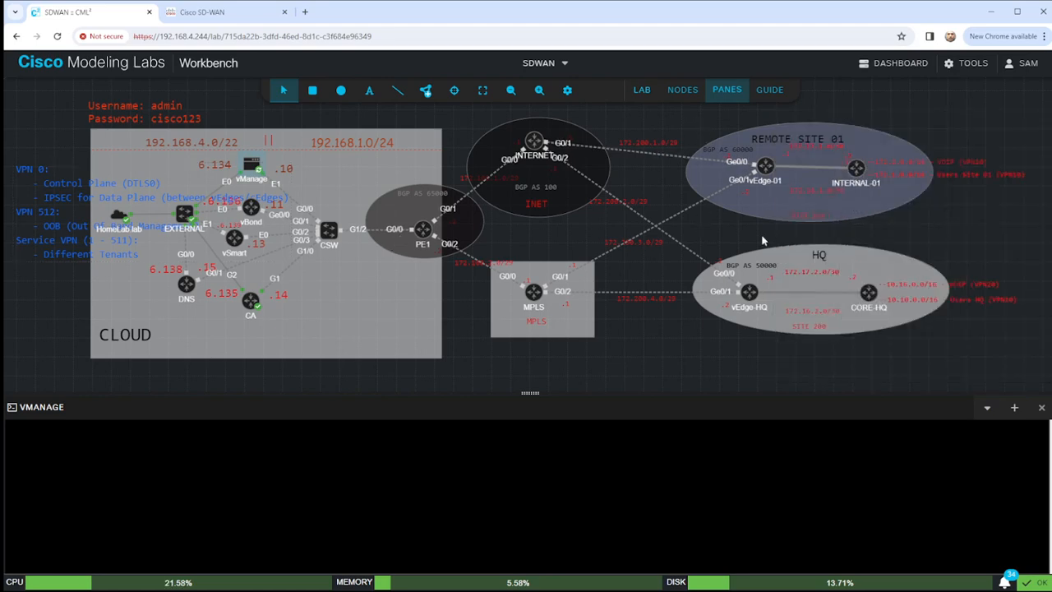
pyautogui.moveTo(530, 392); pyautogui.dragTo(530, 425)
pyautogui.click(133, 205)
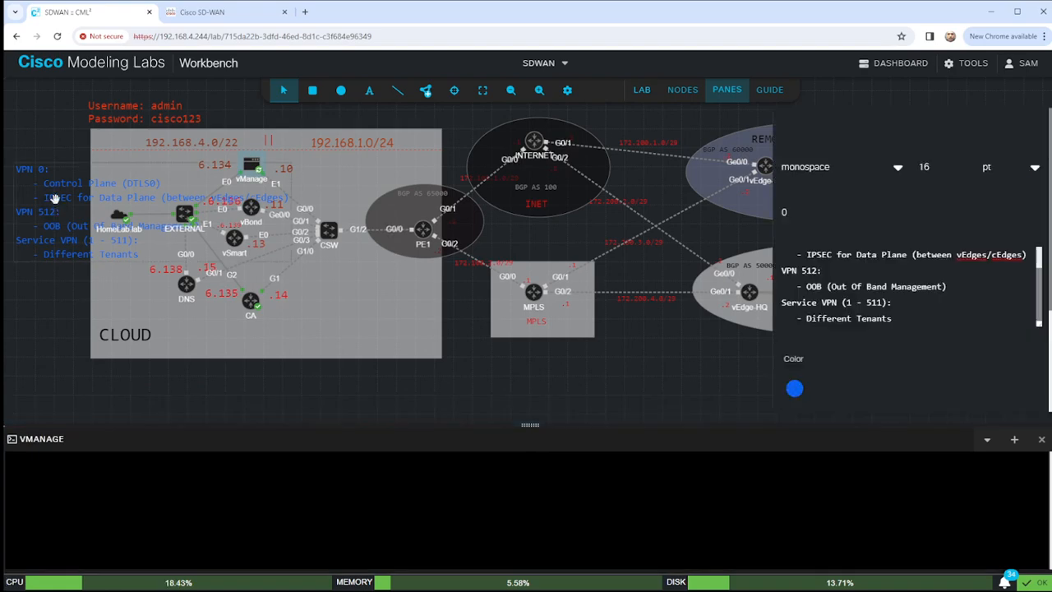
pyautogui.moveTo(133, 205)
pyautogui.mouseDown()
pyautogui.moveTo(369, 322)
pyautogui.moveTo(534, 341)
pyautogui.moveTo(630, 337)
pyautogui.mouseUp()
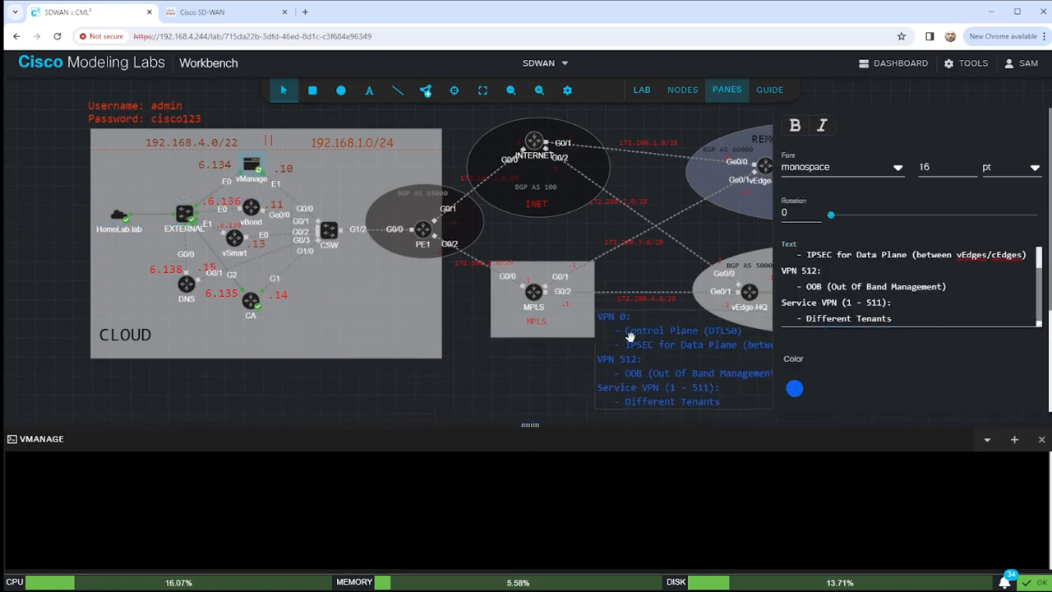
pyautogui.click(542, 376)
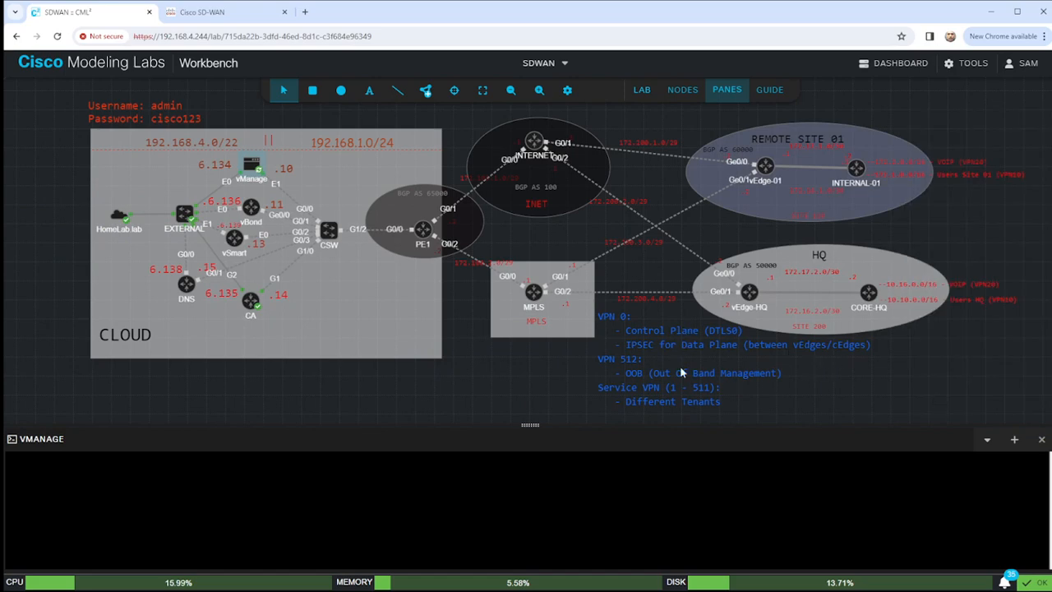
# Open the vManage console and wake it to a login prompt.
pyautogui.rightClick(248, 169)
pyautogui.click(292, 288)
pyautogui.moveTo(531, 425); pyautogui.dragTo(530, 372)
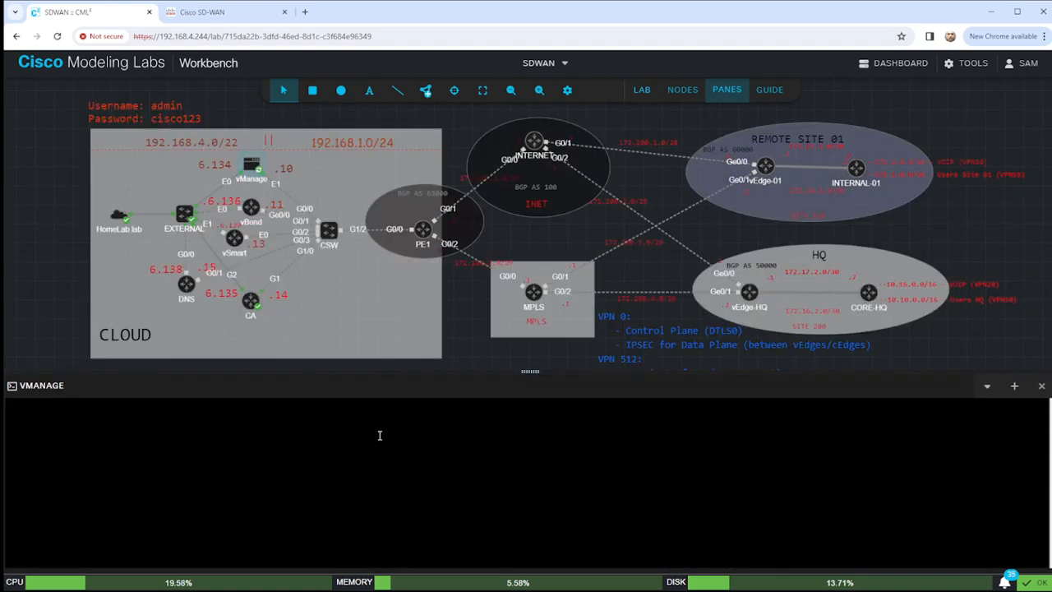
pyautogui.press('Return')
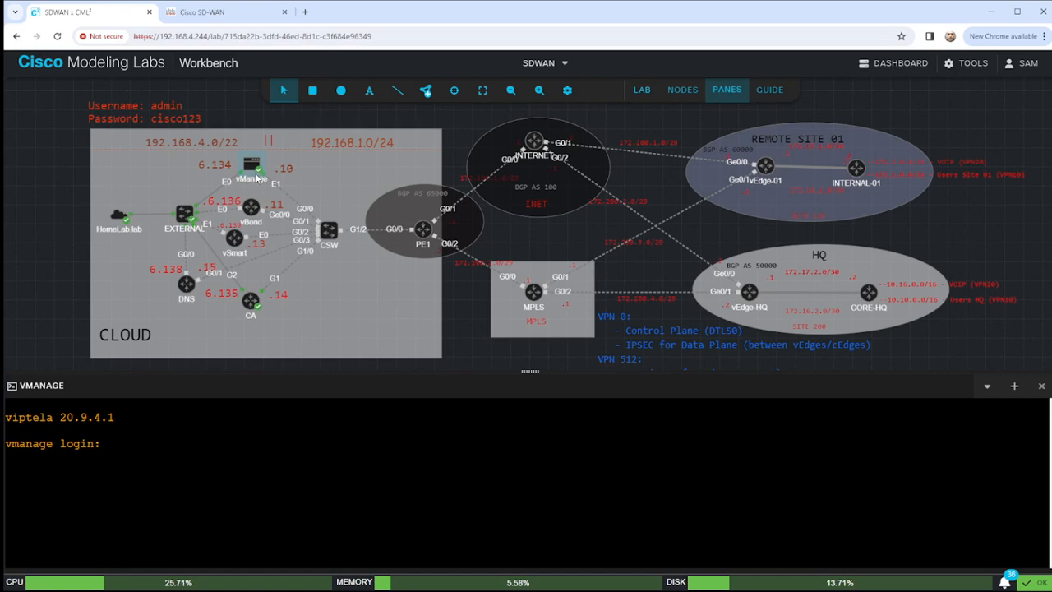
# Log in as admin with the password; the attempt fails with 'Login incorrect'.
pyautogui.click(233, 442)
pyautogui.write('admin')
pyautogui.press('Return')
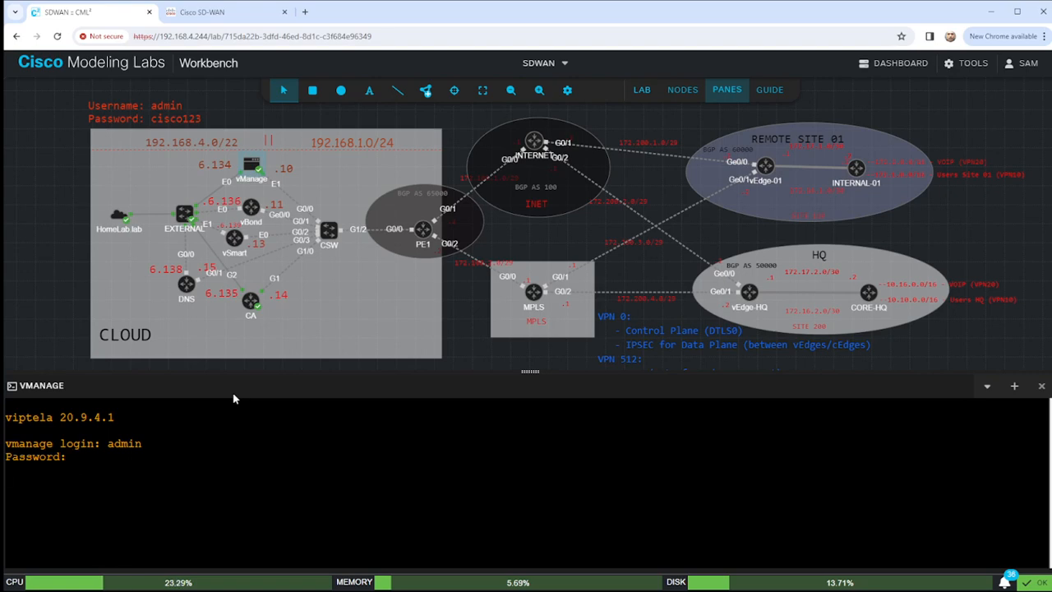
pyautogui.press('Return')
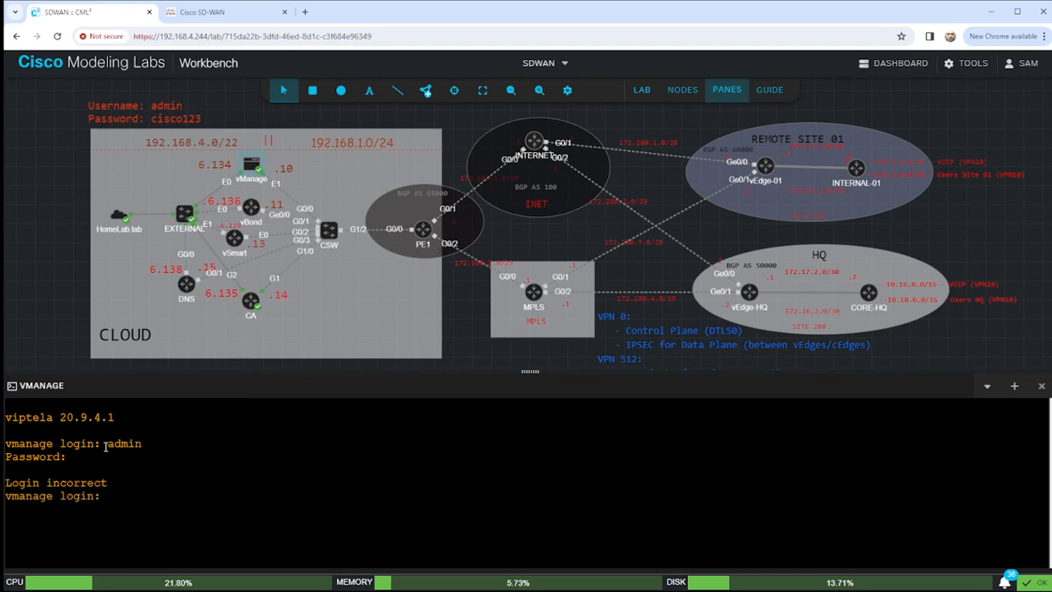
pyautogui.moveTo(105, 482); pyautogui.dragTo(4, 484)
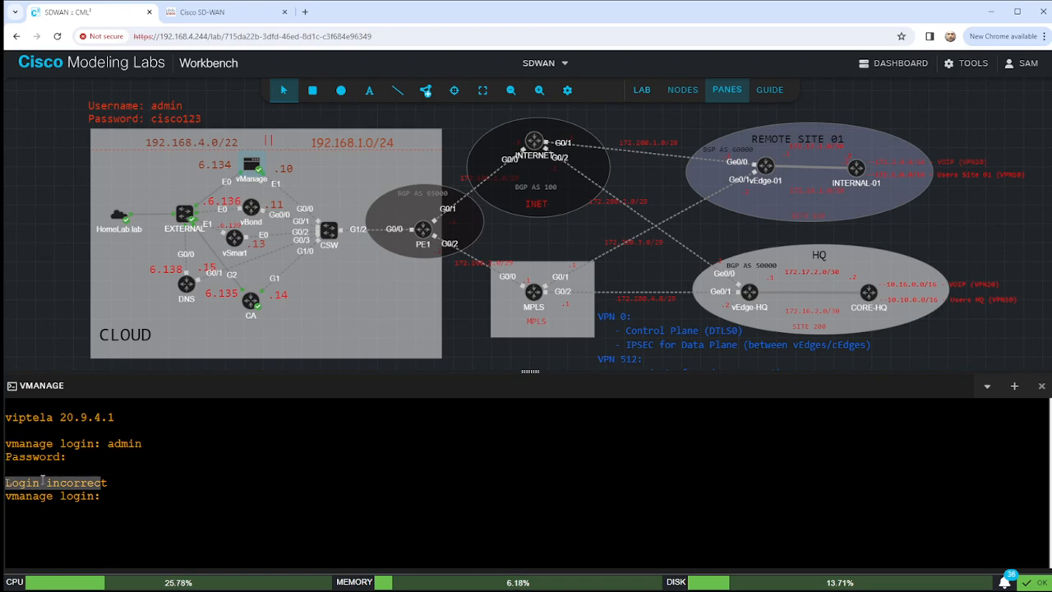
pyautogui.click(114, 482)
pyautogui.moveTo(113, 483); pyautogui.dragTo(5, 482)
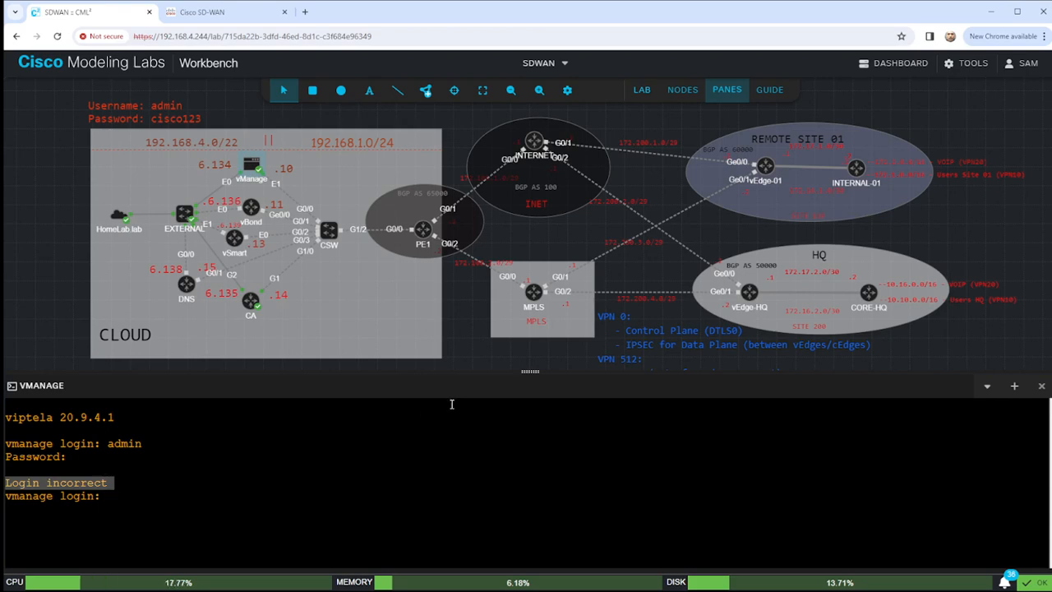
pyautogui.moveTo(530, 371); pyautogui.dragTo(538, 425)
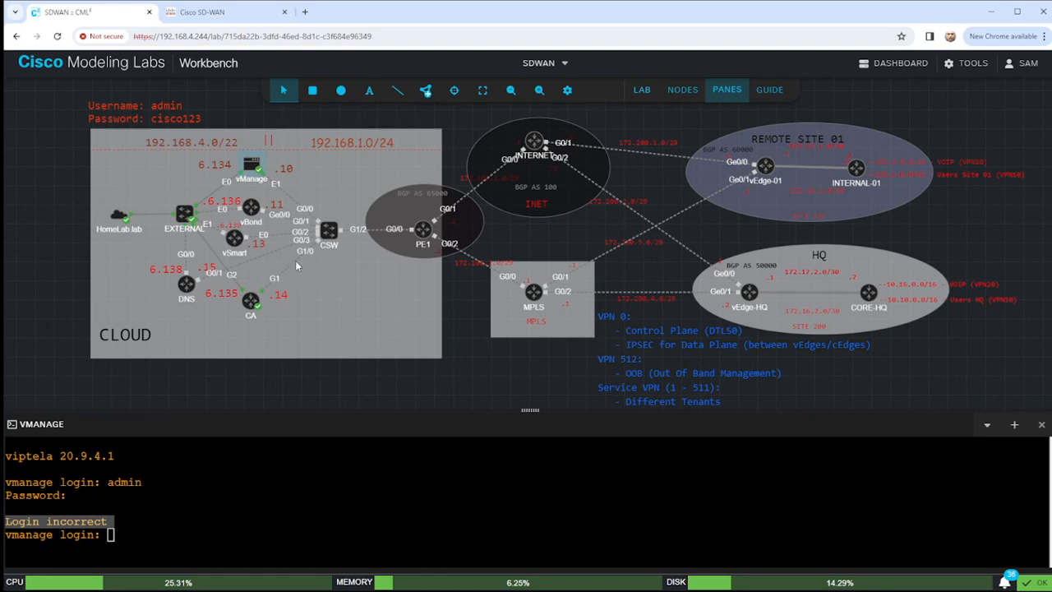
# Start the vSmart, DNS and CSW nodes.
pyautogui.rightClick(253, 212)
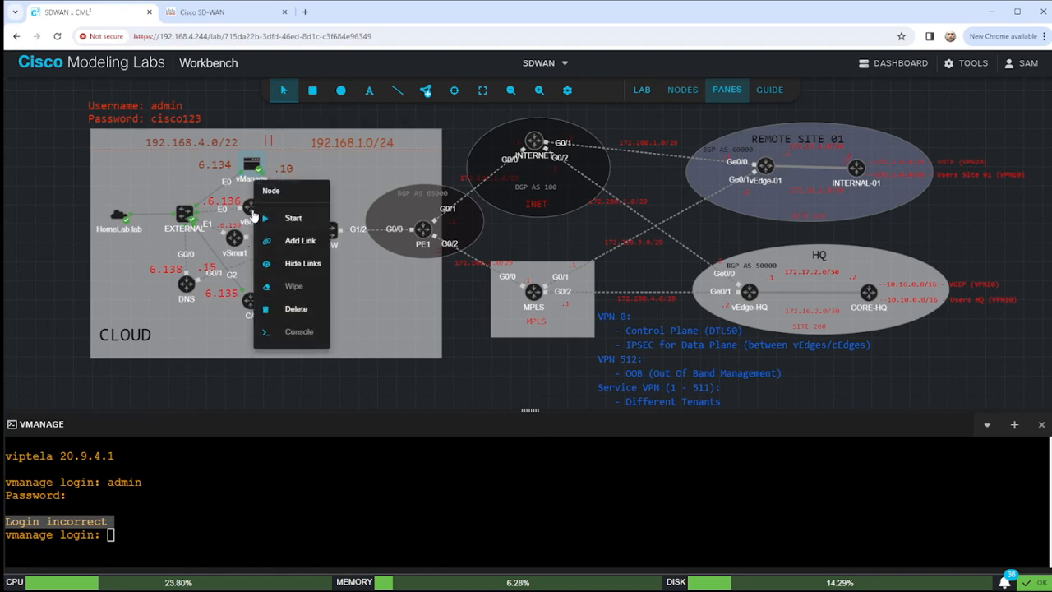
pyautogui.click(249, 258)
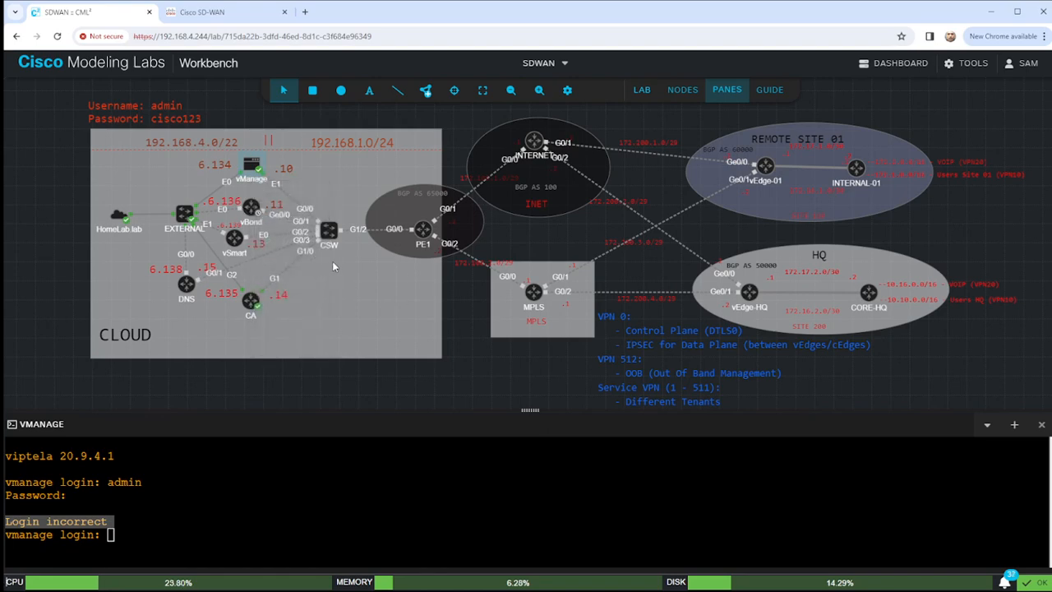
pyautogui.rightClick(234, 238)
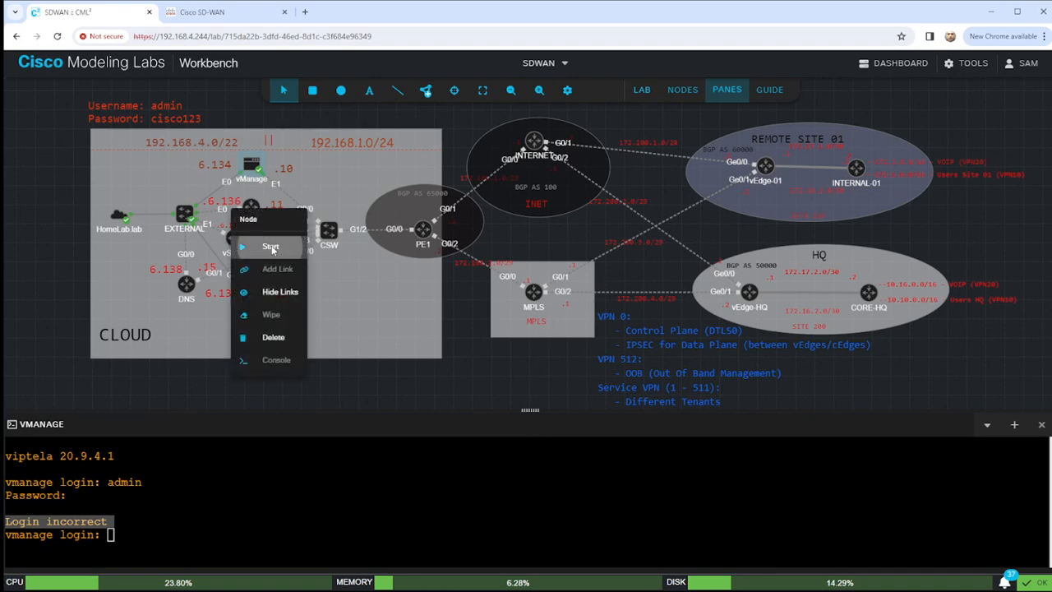
pyautogui.click(272, 246)
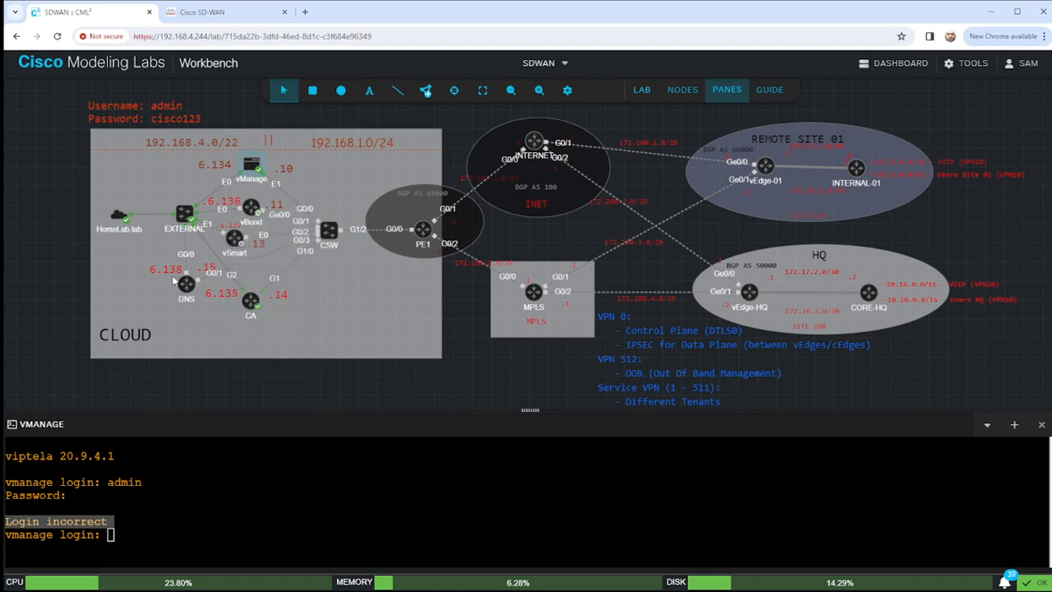
pyautogui.rightClick(182, 283)
pyautogui.click(219, 292)
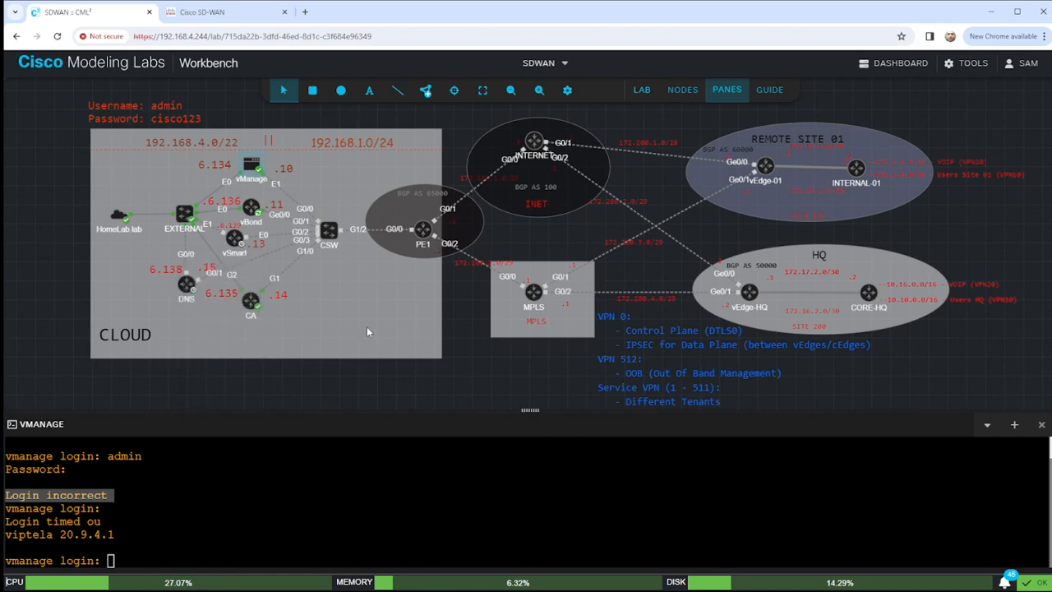
pyautogui.rightClick(325, 227)
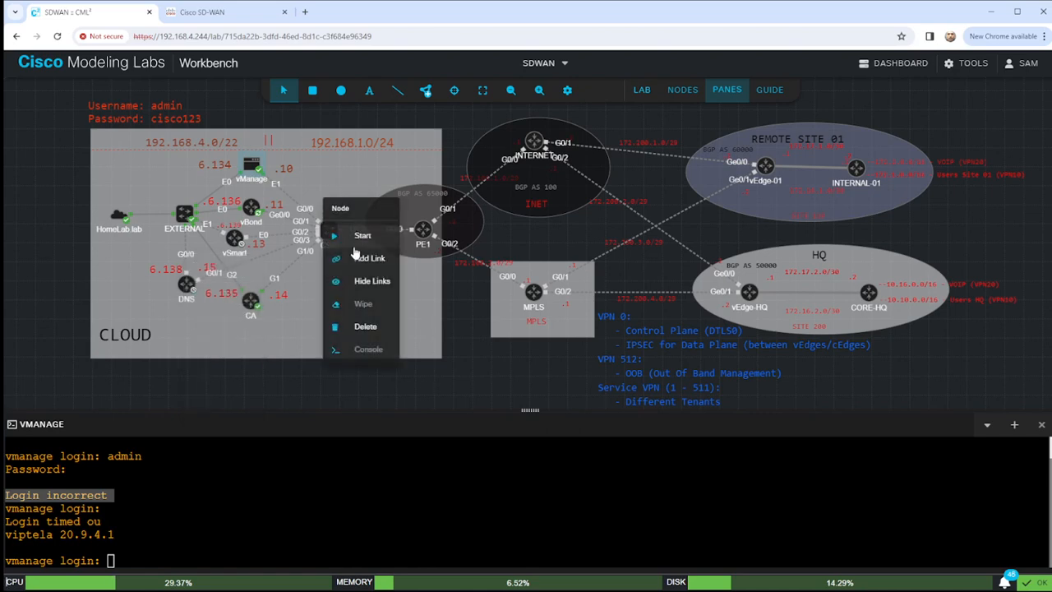
pyautogui.click(372, 236)
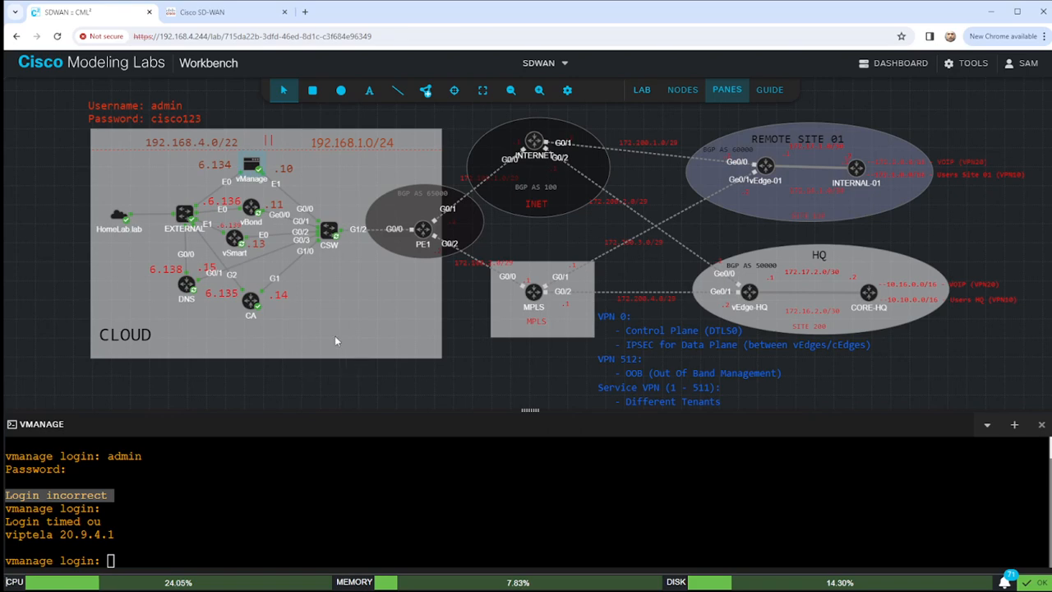
# Open a console to the CA router and enter privileged mode with 'en'.
pyautogui.rightClick(252, 301)
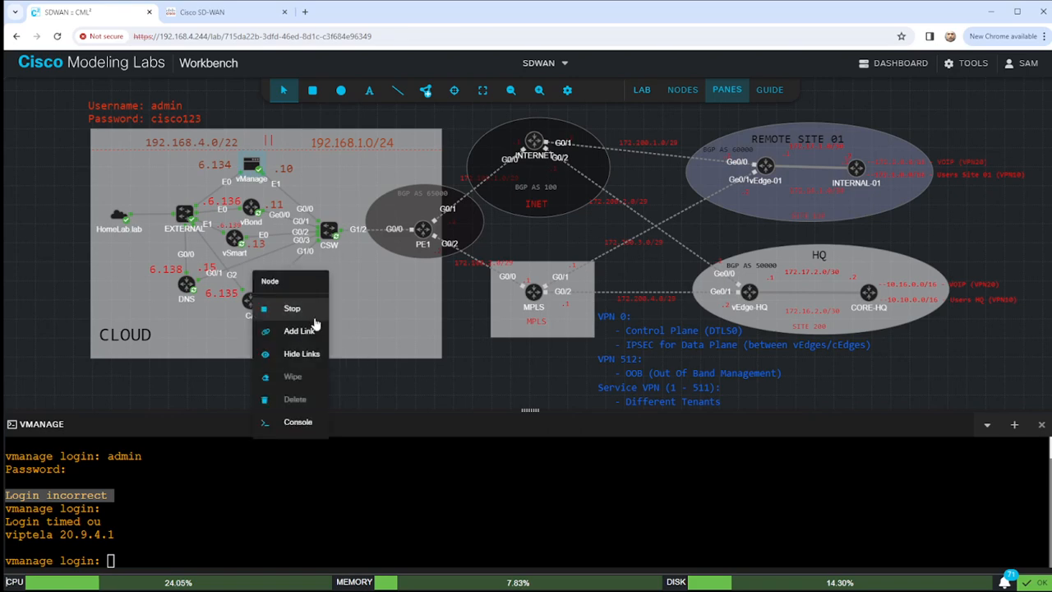
pyautogui.click(301, 428)
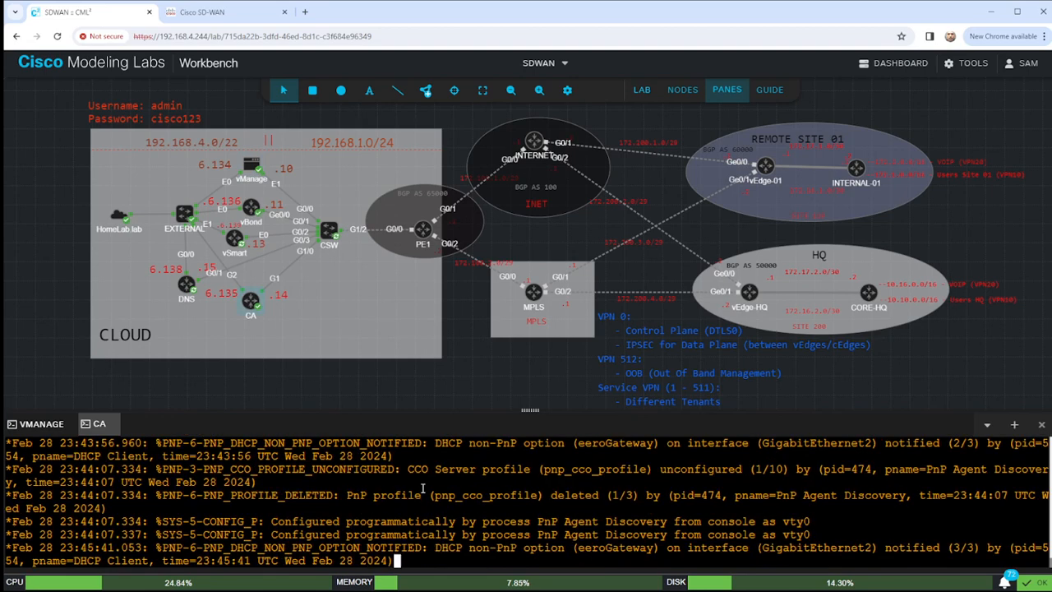
pyautogui.press('Return')
pyautogui.write('en')
pyautogui.press('Return')
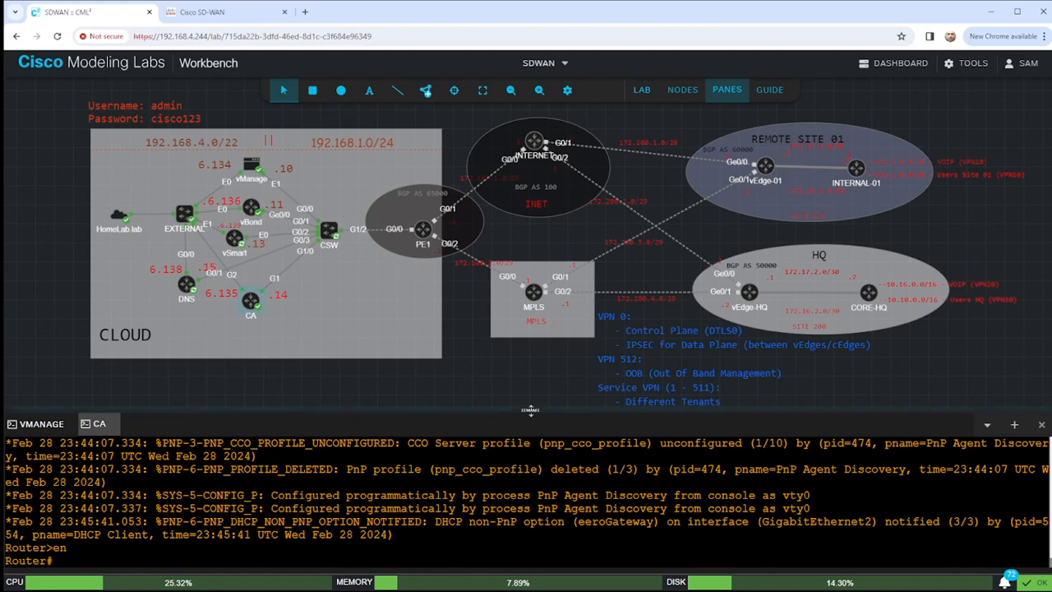
pyautogui.moveTo(530, 409); pyautogui.dragTo(529, 337)
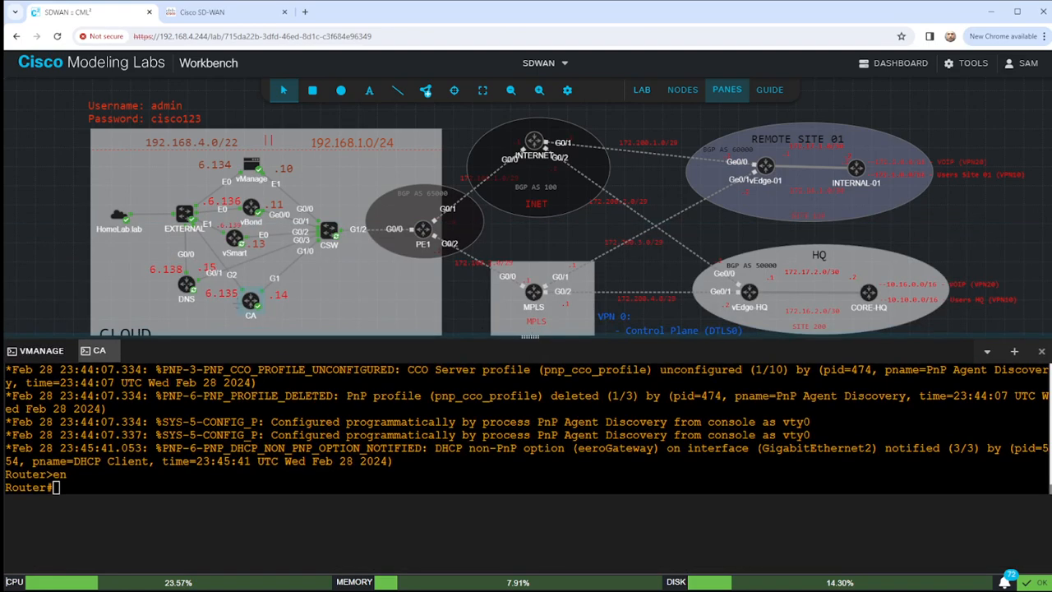
# Open a connected DNS console, then switch back to the CA console tab.
pyautogui.rightClick(188, 291)
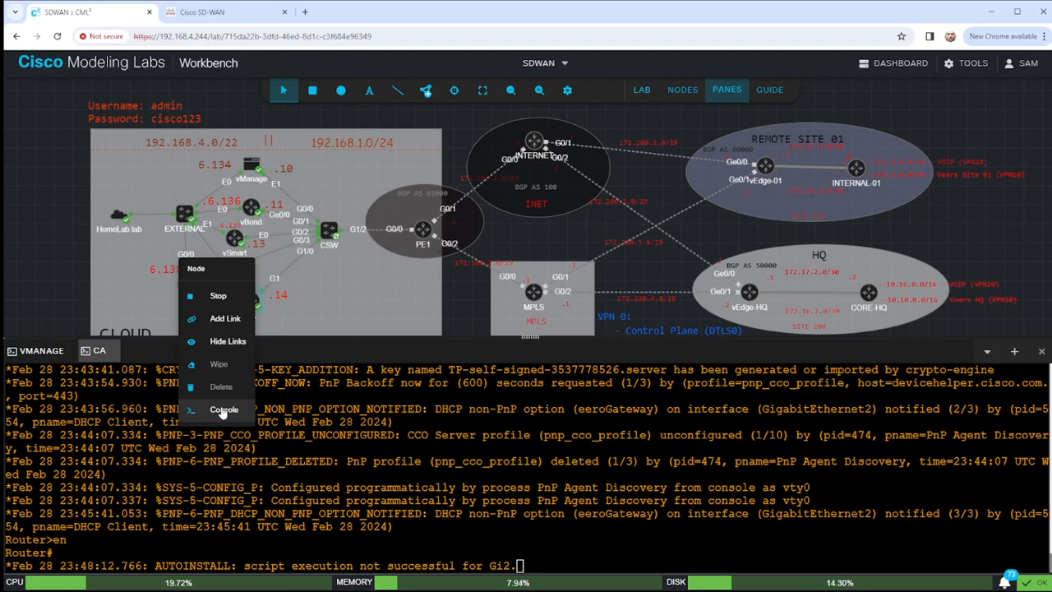
pyautogui.click(222, 410)
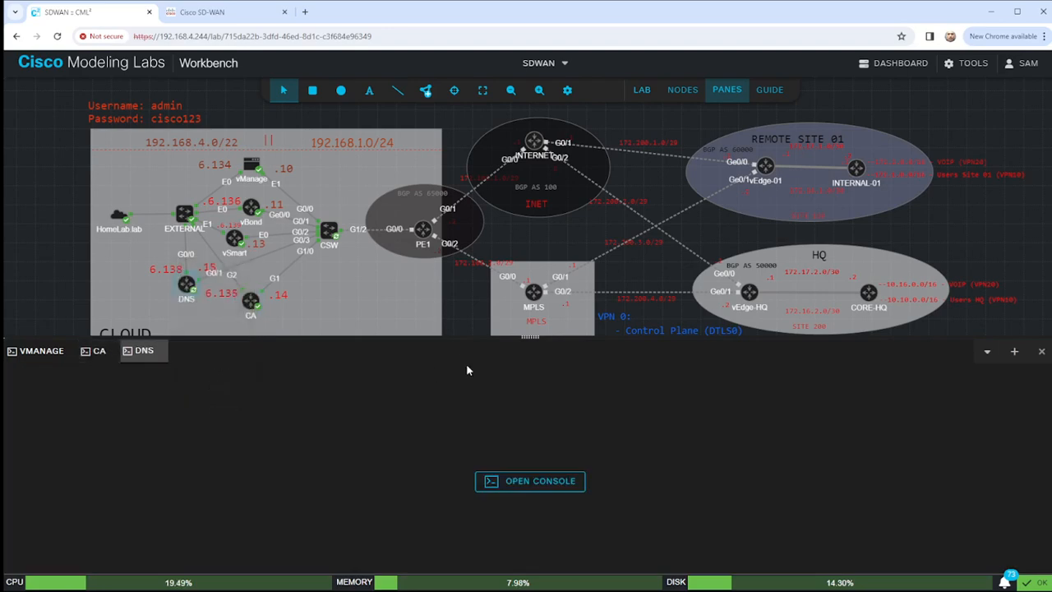
pyautogui.click(526, 483)
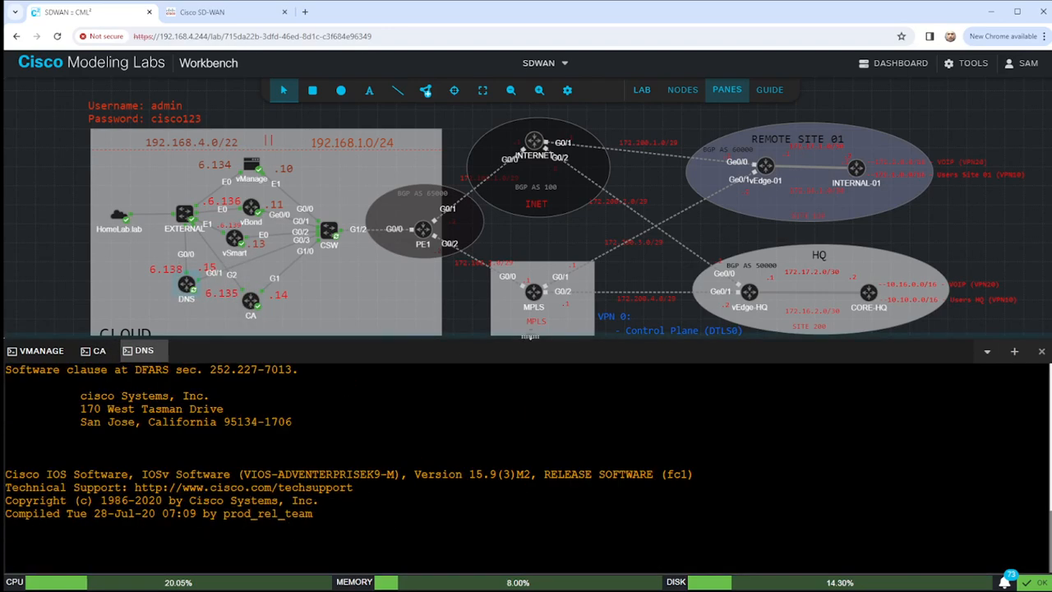
pyautogui.moveTo(530, 336); pyautogui.dragTo(519, 188)
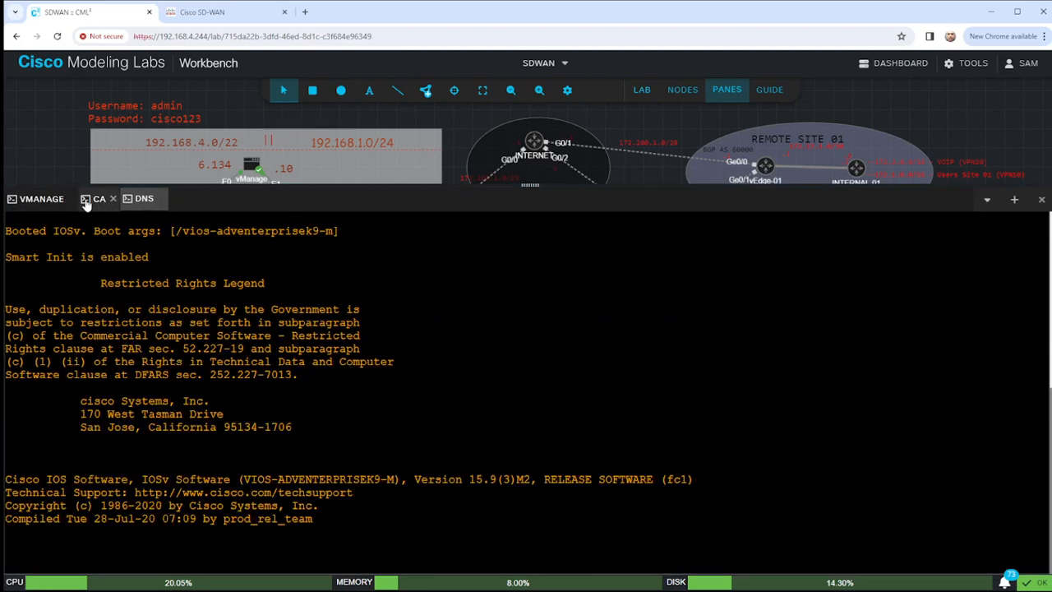
pyautogui.click(92, 200)
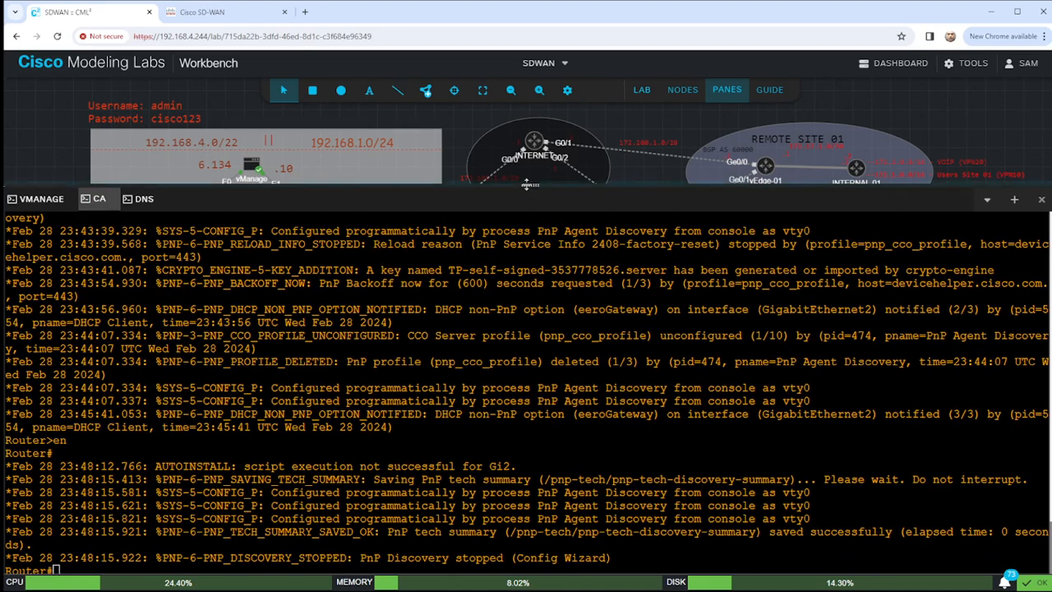
pyautogui.moveTo(527, 193); pyautogui.dragTo(532, 167)
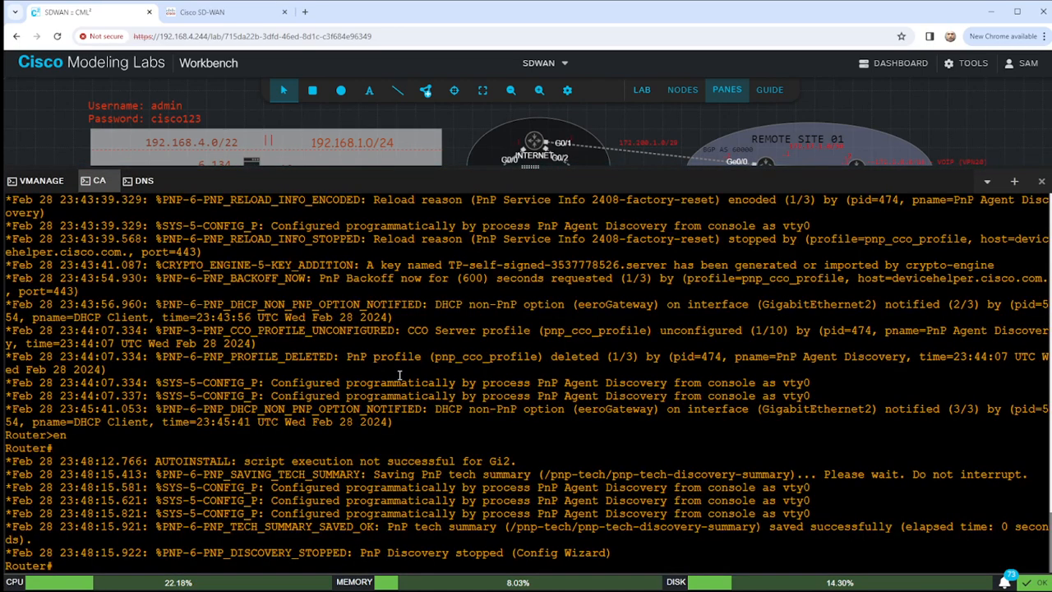
pyautogui.press('Return')
pyautogui.press('Return')
pyautogui.press('Return')
pyautogui.press('Return')
pyautogui.press('Return')
pyautogui.press('Return')
pyautogui.press('Return')
pyautogui.press('Return')
pyautogui.press('Return')
pyautogui.press('Return')
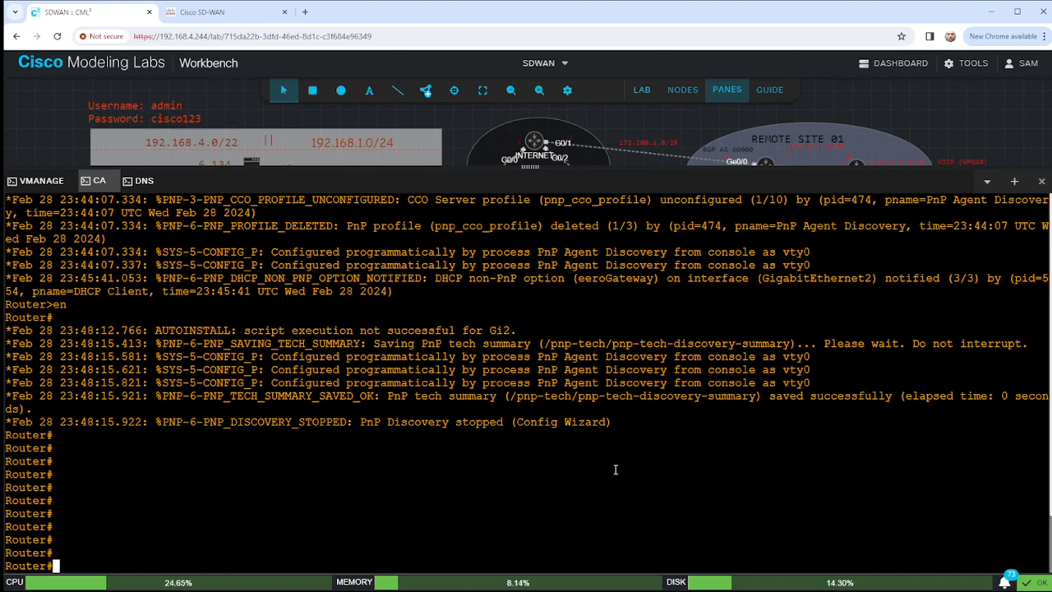
# Run 'conf t' and 'hostname CA', then begin typing 'crypto key generate rsa'.
pyautogui.write('conf t')
pyautogui.press('Return')
pyautogui.write('ho')
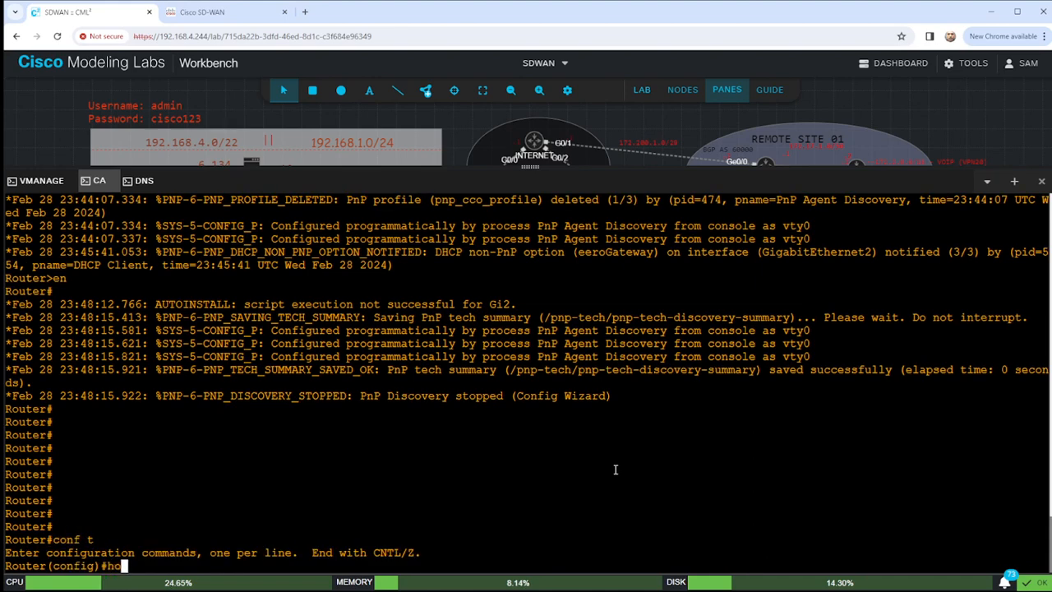
pyautogui.write('stname CA')
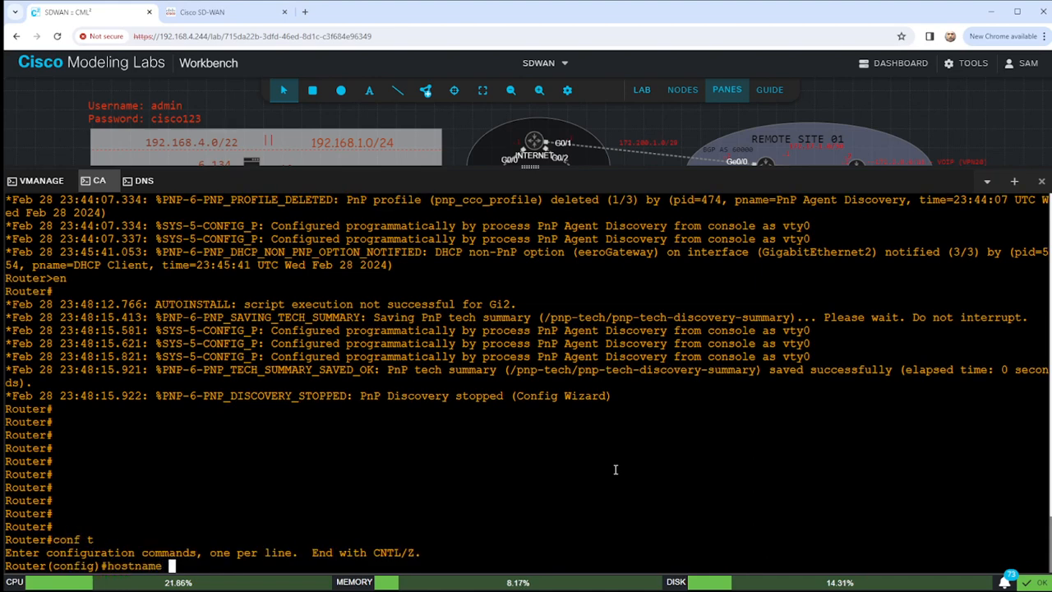
pyautogui.press('Return')
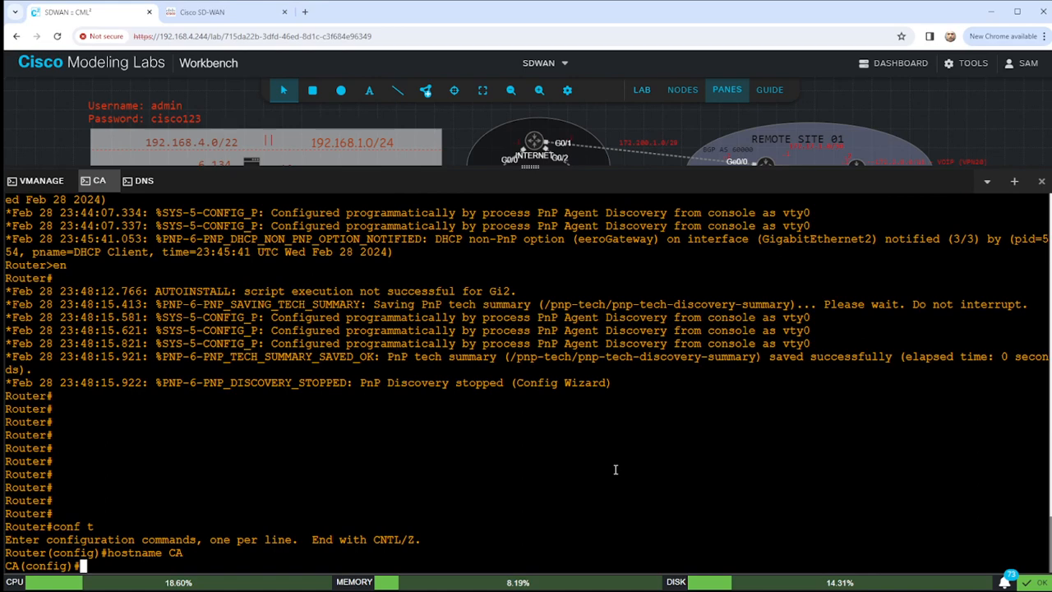
pyautogui.press('Return')
pyautogui.press('Return')
pyautogui.press('Return')
pyautogui.press('Return')
pyautogui.press('Return')
pyautogui.press('Return')
pyautogui.press('Return')
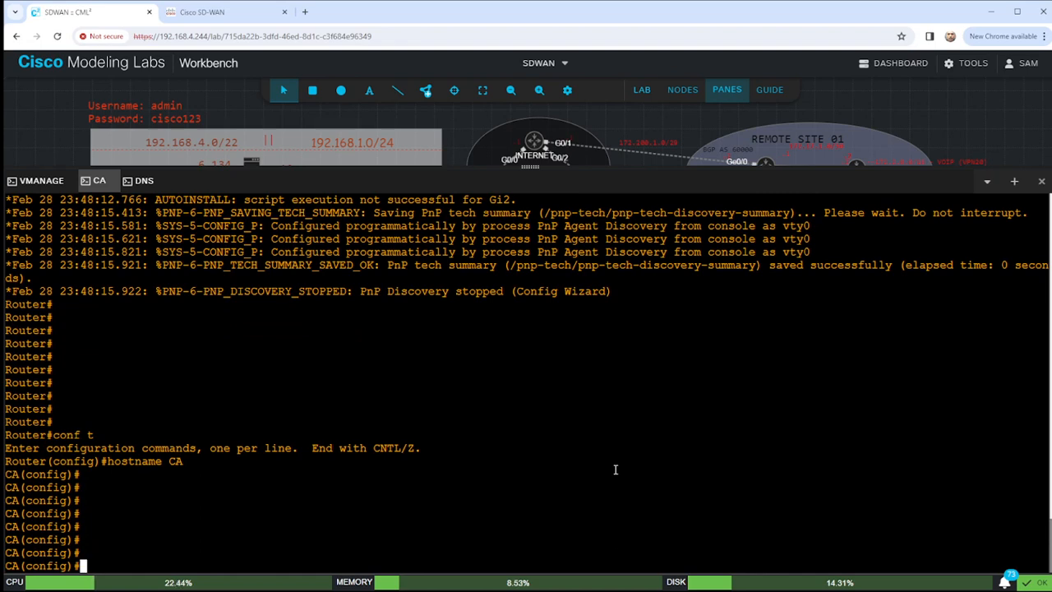
pyautogui.write('crypto ')
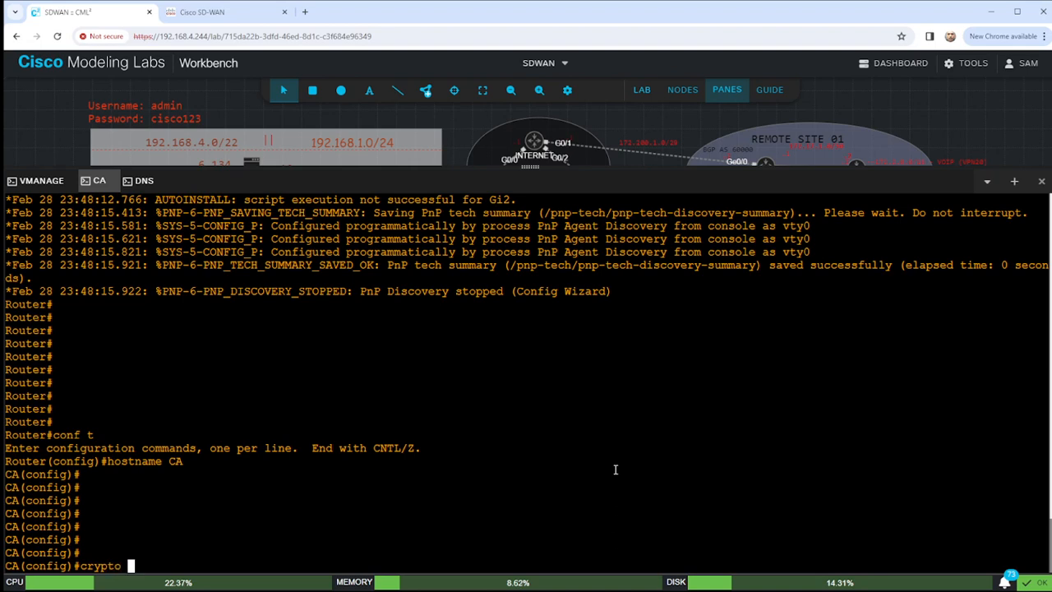
pyautogui.write('key generate ')
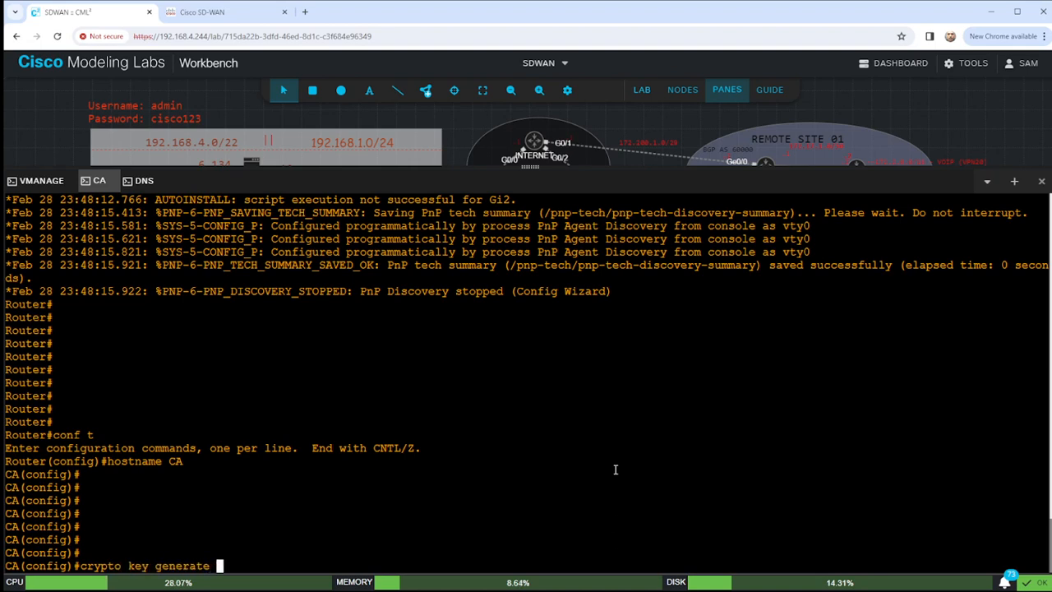
pyautogui.write('rsa la')
# Generate a 2048-bit RSA key pair labelled LAB-PKI on the CA router.
pyautogui.press('Tab')
pyautogui.write('LAB-PK')
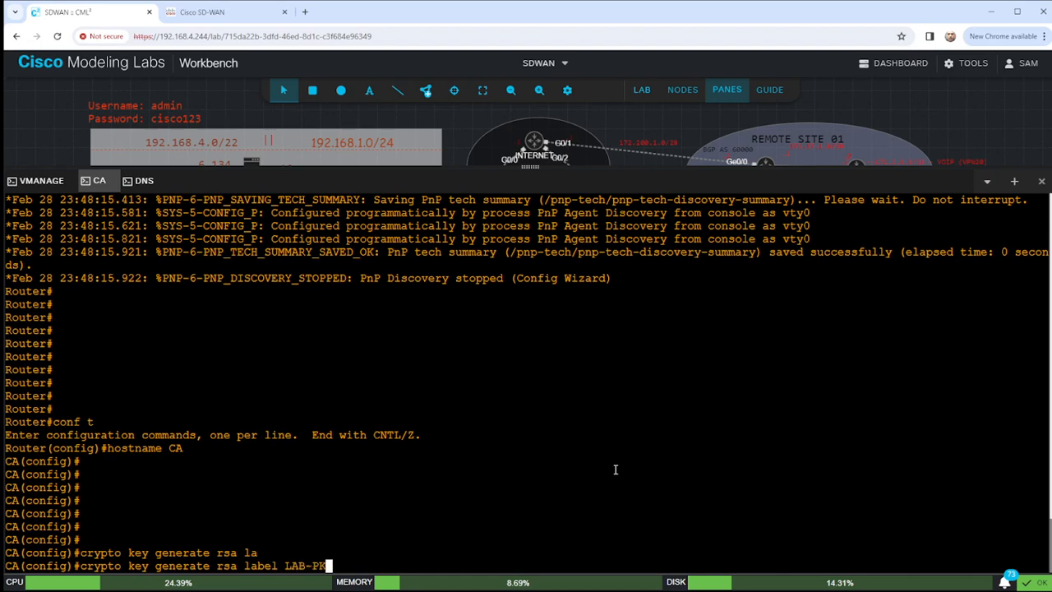
pyautogui.write('I mod')
pyautogui.press('Tab')
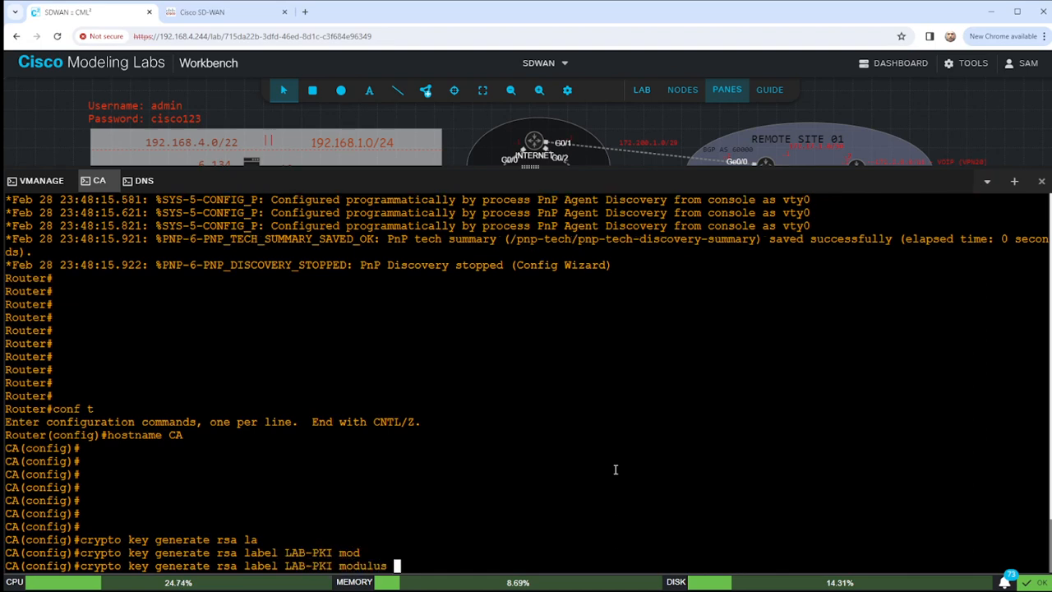
pyautogui.write('2048')
pyautogui.press('Return')
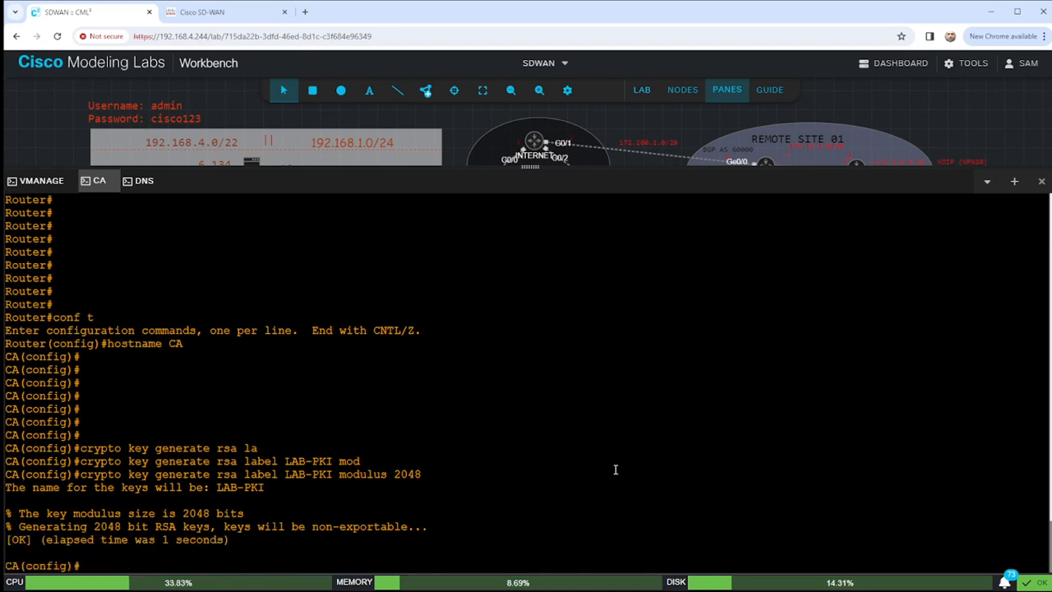
pyautogui.press('Return')
pyautogui.press('Return')
pyautogui.press('Return')
pyautogui.press('Return')
pyautogui.press('Return')
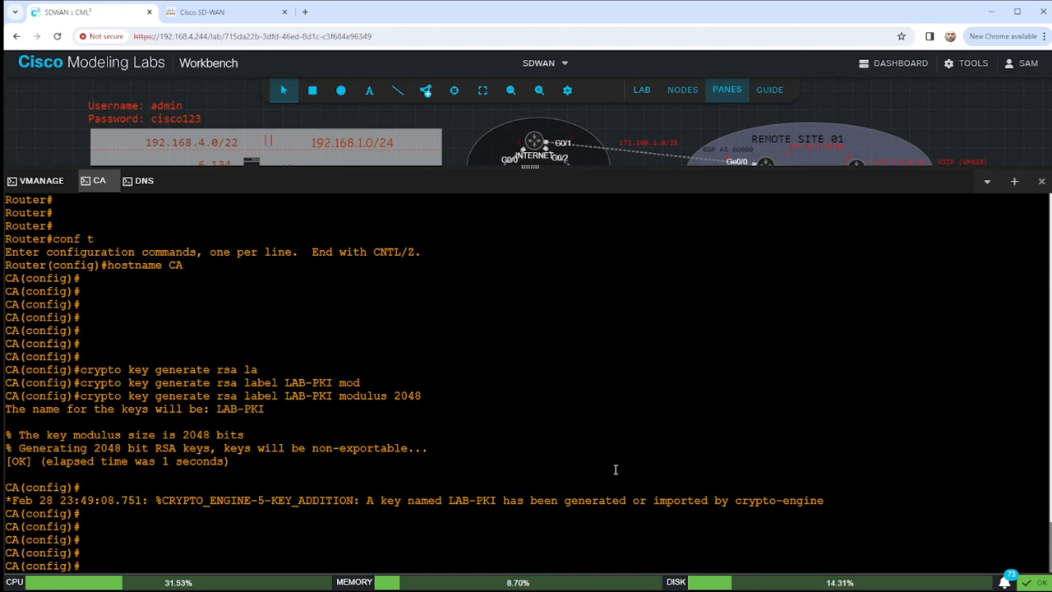
pyautogui.write('ip http')
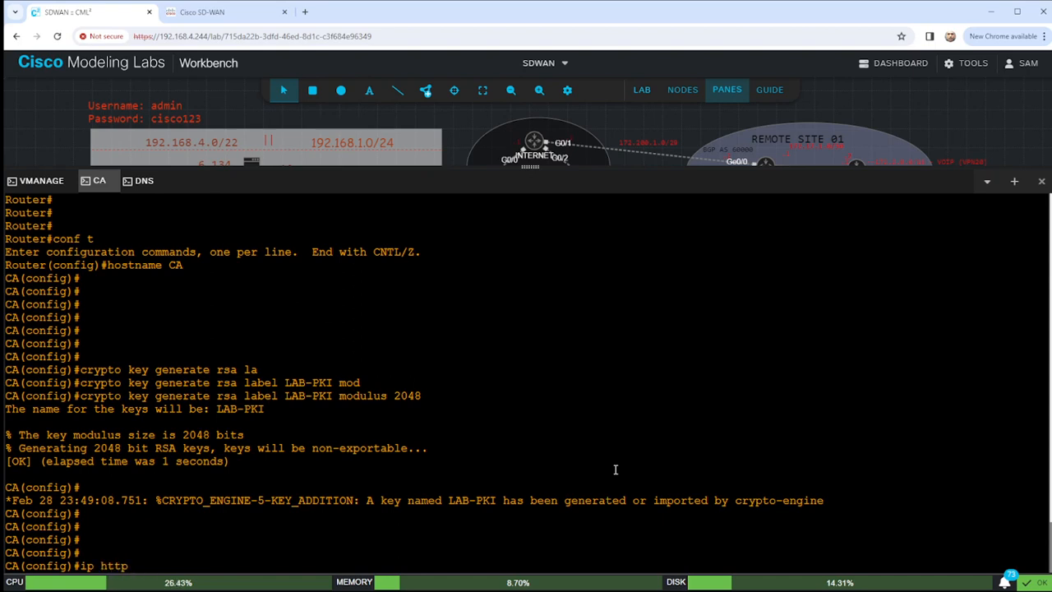
pyautogui.write(' server')
# Enable ip http server and list the running config's http lines, pointing out ip http secure-server.
pyautogui.press('Return')
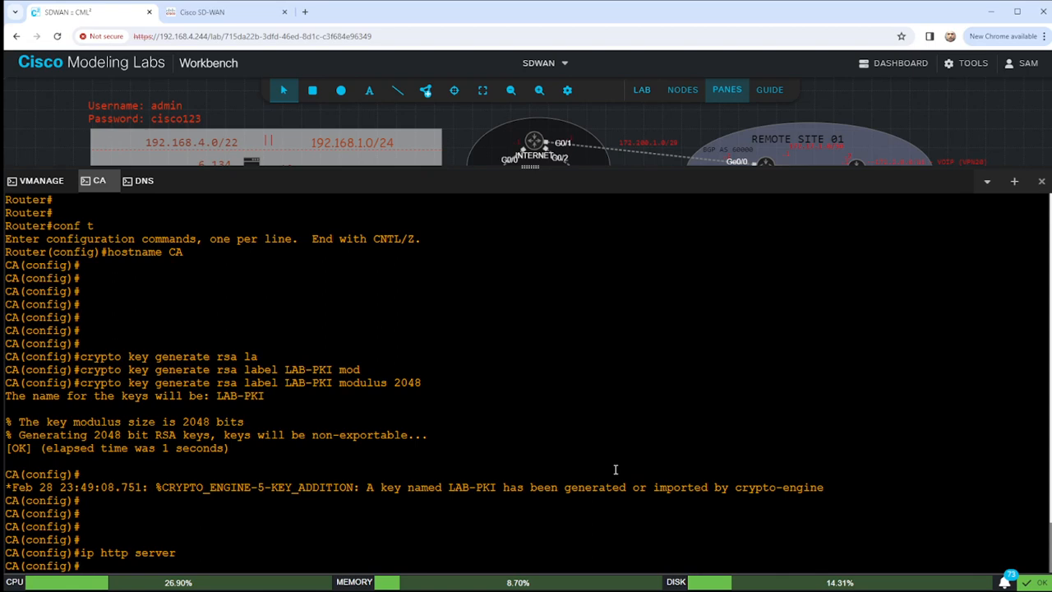
pyautogui.write('do sho run | s ')
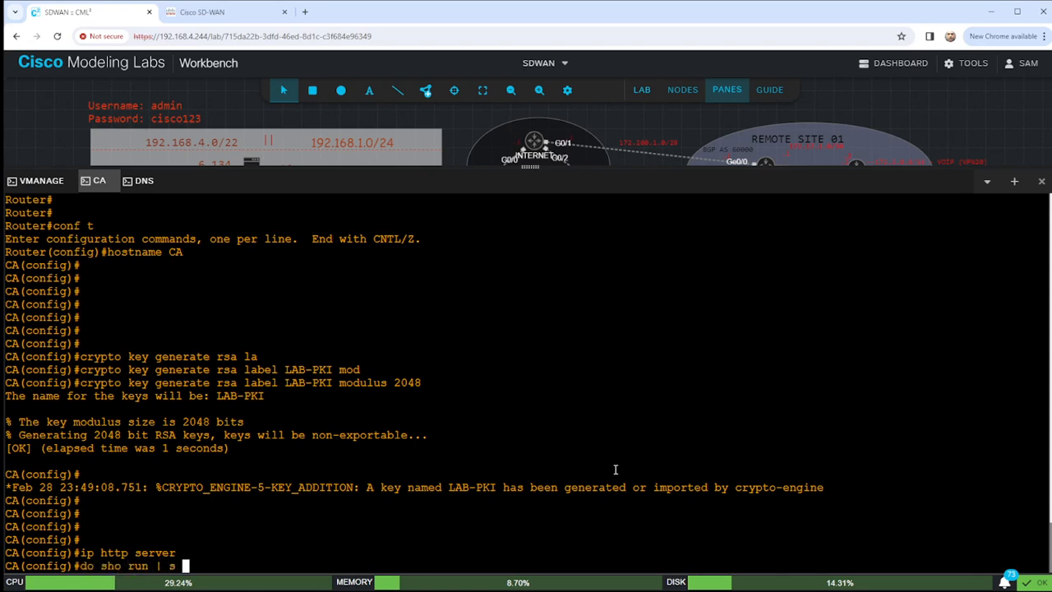
pyautogui.write('http')
pyautogui.press('Return')
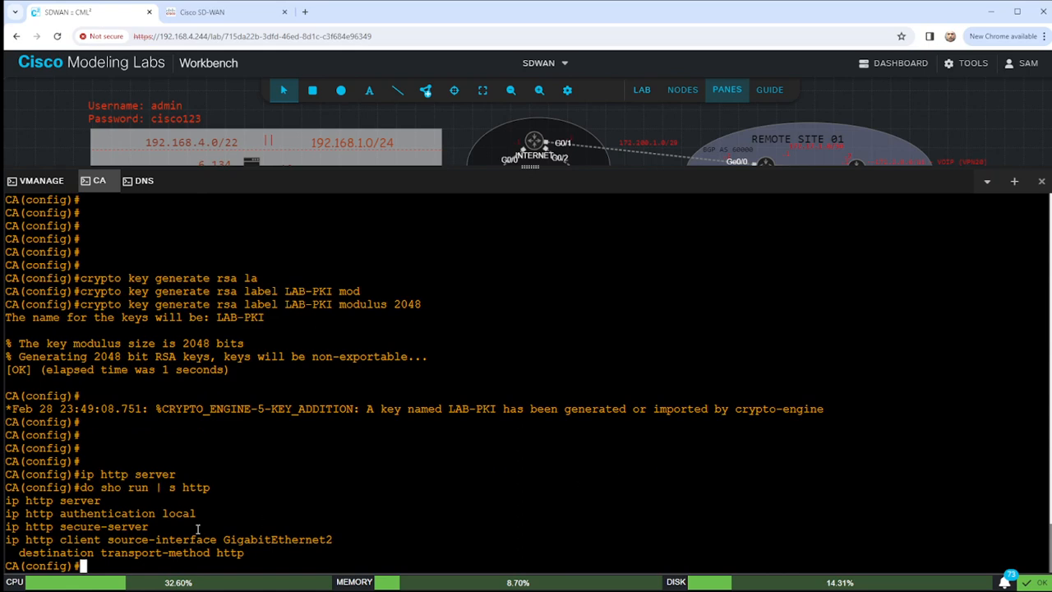
pyautogui.moveTo(166, 528); pyautogui.dragTo(4, 527)
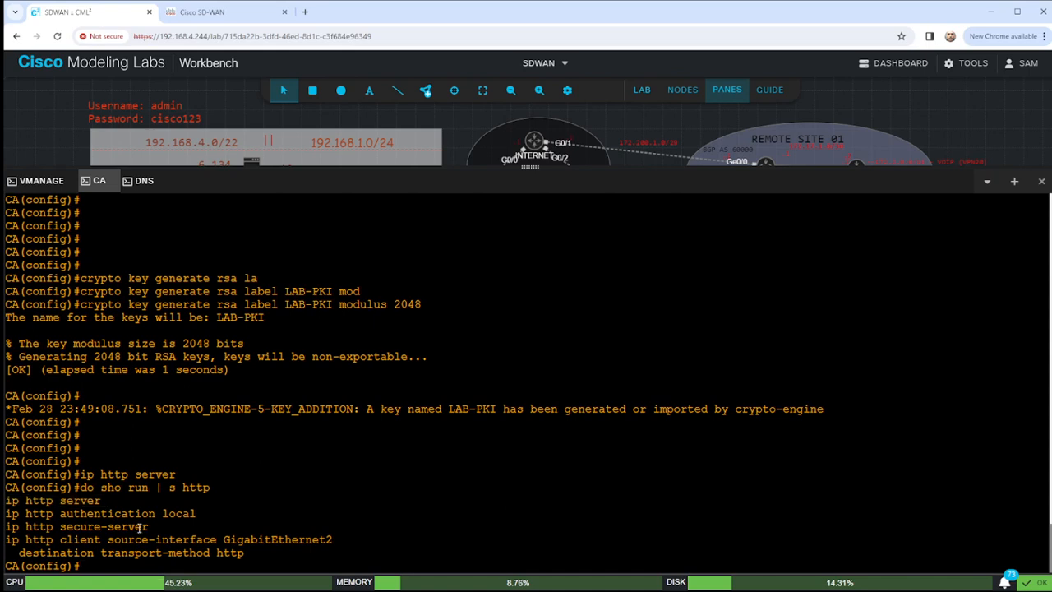
pyautogui.click(171, 503)
pyautogui.press('Return')
pyautogui.press('Return')
pyautogui.press('Return')
pyautogui.press('Return')
pyautogui.press('Return')
pyautogui.press('Return')
pyautogui.press('Return')
pyautogui.press('Return')
pyautogui.press('Return')
pyautogui.press('Return')
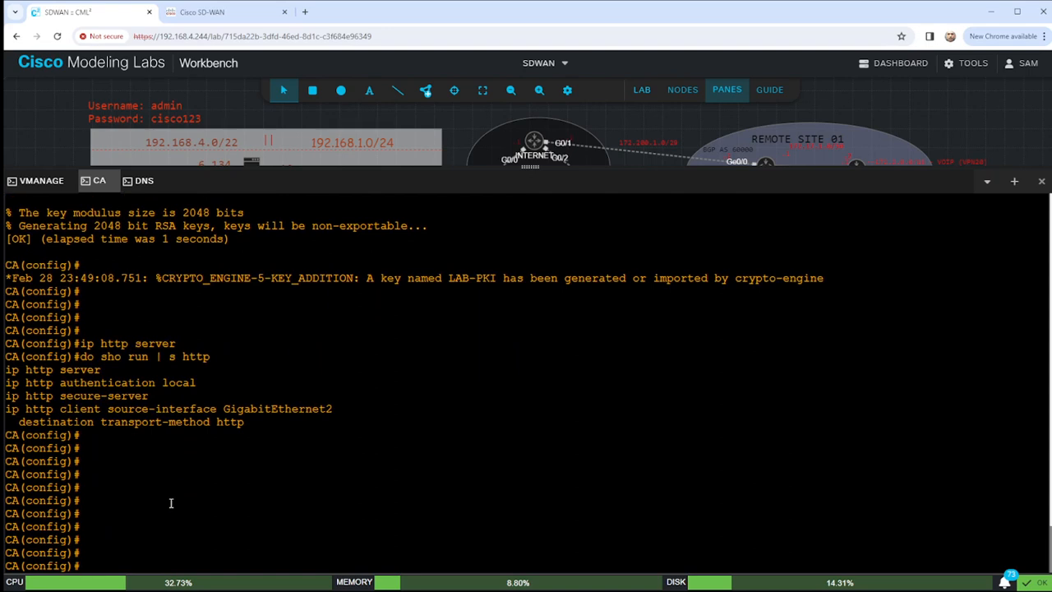
# Enter certificate-server configuration with crypto pki server LAB-PKI.
pyautogui.write('crypto pki server LAB')
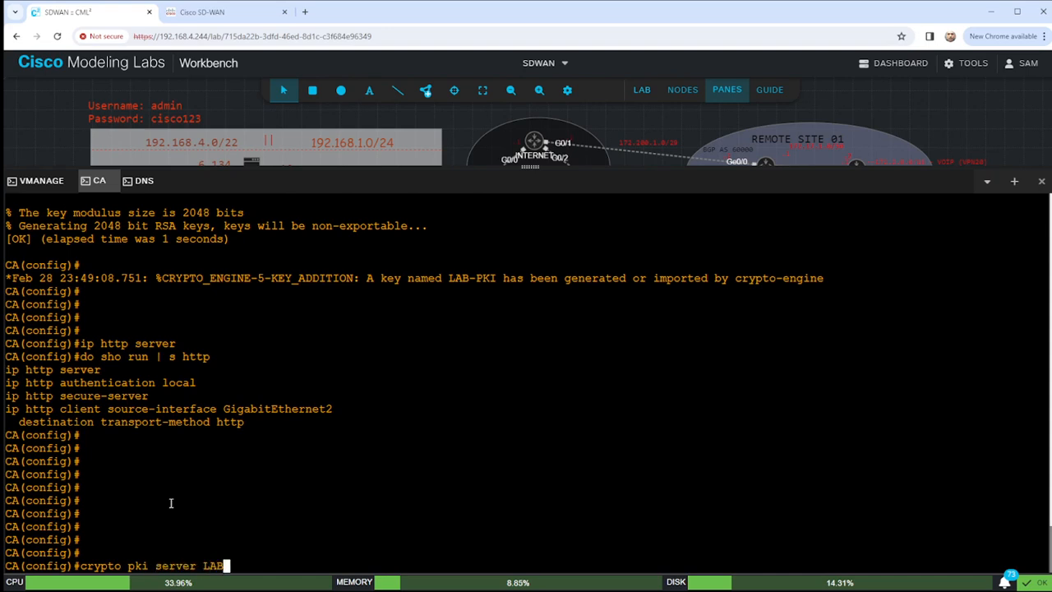
pyautogui.write('-PKI')
pyautogui.press('Return')
# Try a database url bootflash entry, then abandon the unfinished line.
pyautogui.write('data')
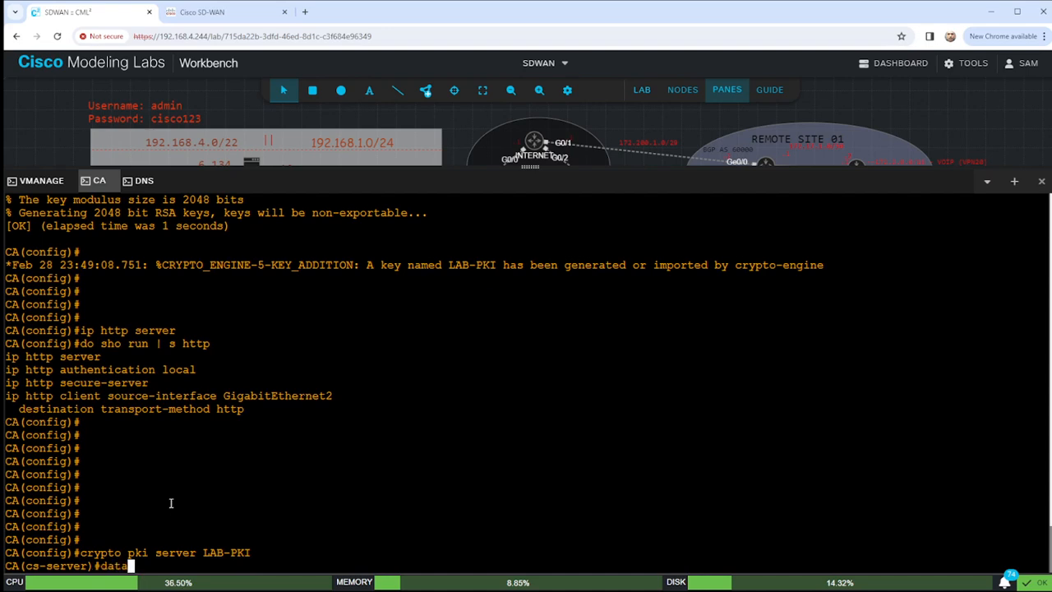
pyautogui.press('Tab')
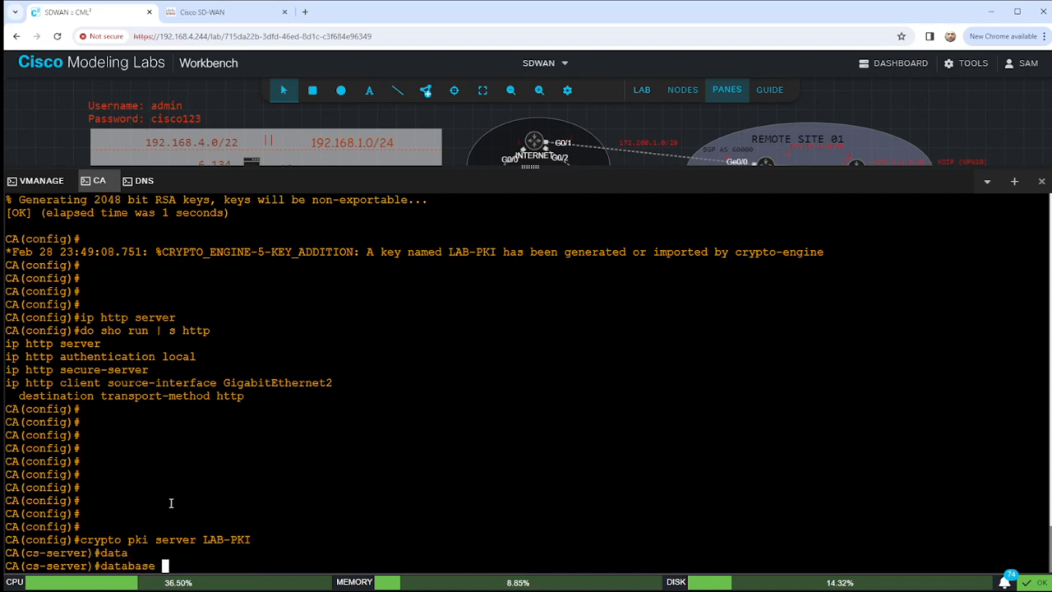
pyautogui.write('url boo')
pyautogui.press('Tab')
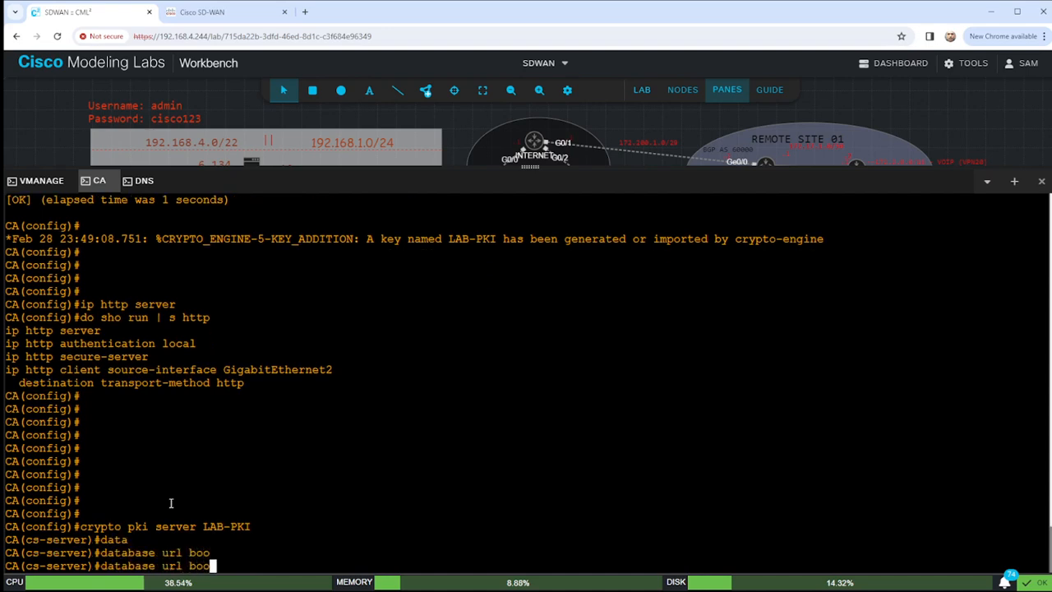
pyautogui.write('tfla')
pyautogui.press('Tab')
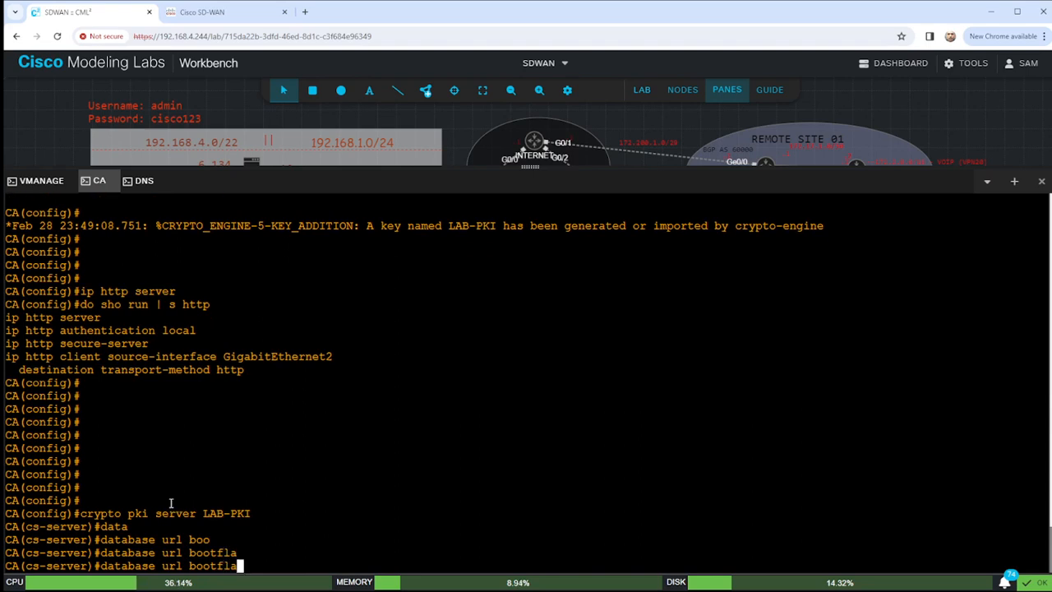
pyautogui.press('BackSpace')
pyautogui.press('BackSpace')
pyautogui.press('BackSpace')
pyautogui.press('BackSpace')
pyautogui.press('BackSpace')
pyautogui.press('BackSpace')
pyautogui.press('BackSpace')
pyautogui.press('BackSpace')
pyautogui.press('BackSpace')
pyautogui.press('BackSpace')
pyautogui.press('BackSpace')
pyautogui.press('BackSpace')
pyautogui.press('BackSpace')
pyautogui.press('BackSpace')
pyautogui.press('BackSpace')
pyautogui.press('BackSpace')
pyautogui.press('BackSpace')
pyautogui.press('BackSpace')
pyautogui.press('BackSpace')
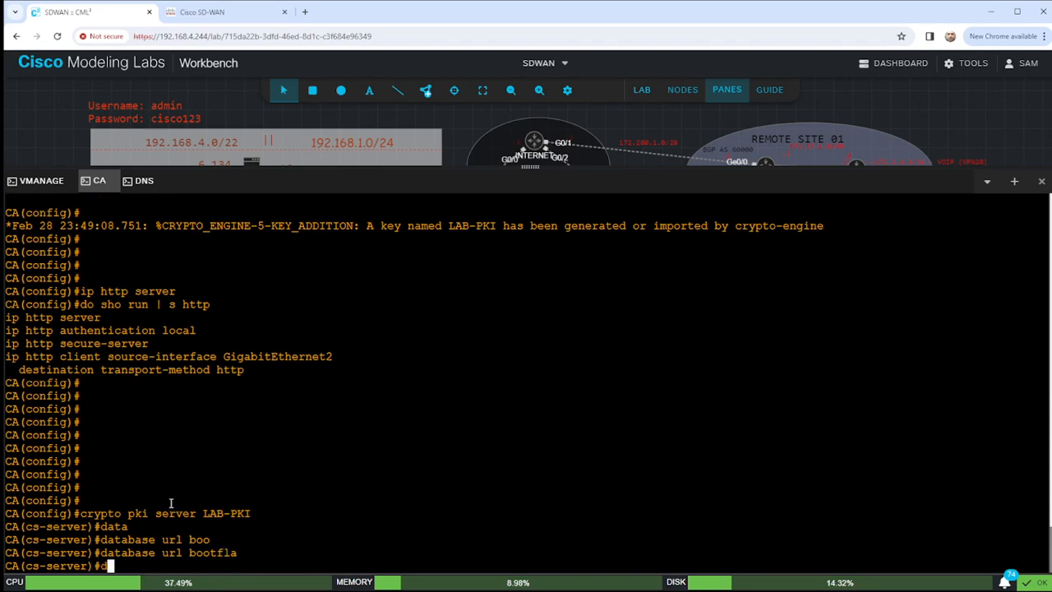
# List the bootflash:/ files with do dir.
pyautogui.write('do dir')
pyautogui.press('Return')
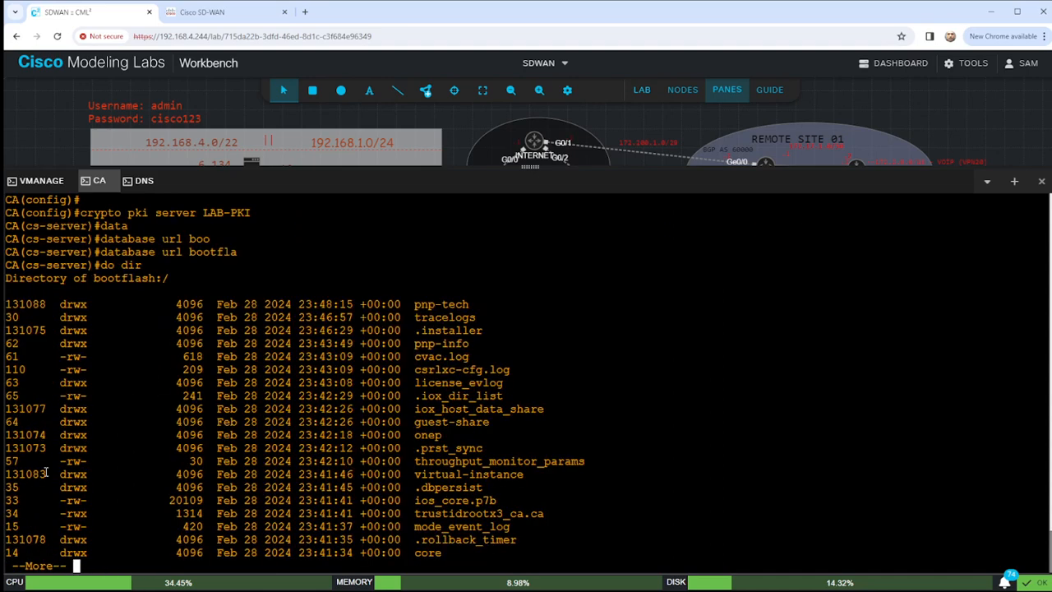
pyautogui.moveTo(93, 278); pyautogui.dragTo(173, 280)
pyautogui.click(243, 322)
pyautogui.press('q')
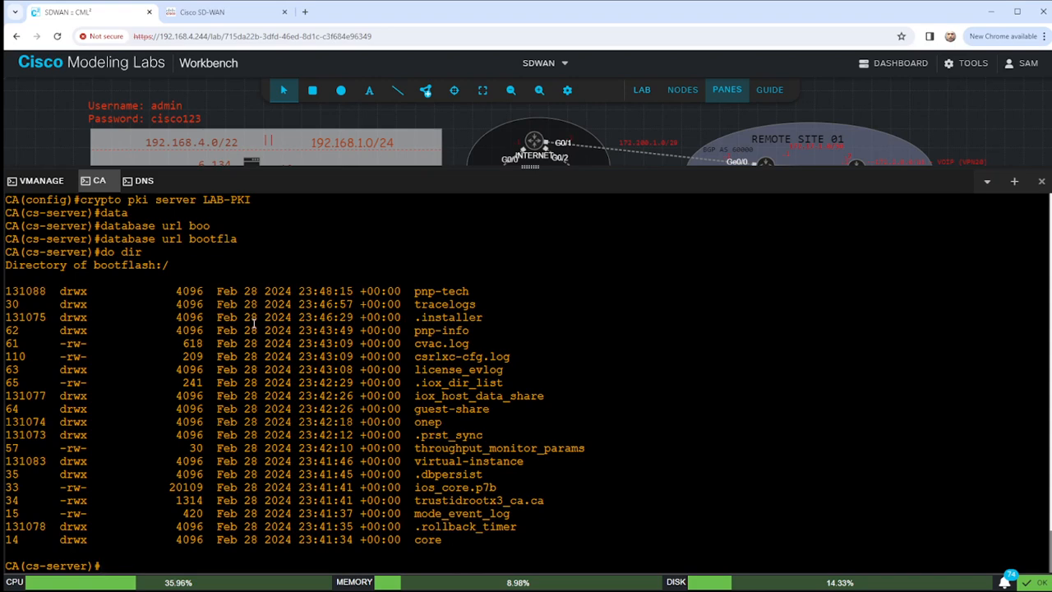
# Show the hardware inventory to confirm the C8000V platform.
pyautogui.write('do sho inv')
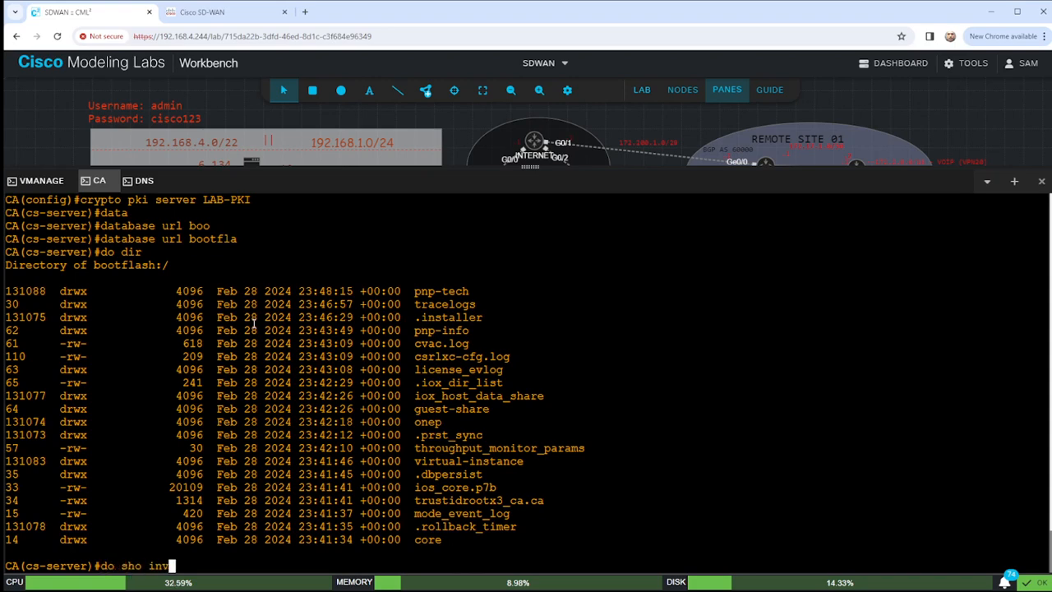
pyautogui.press('Return')
pyautogui.moveTo(36, 448); pyautogui.dragTo(86, 448)
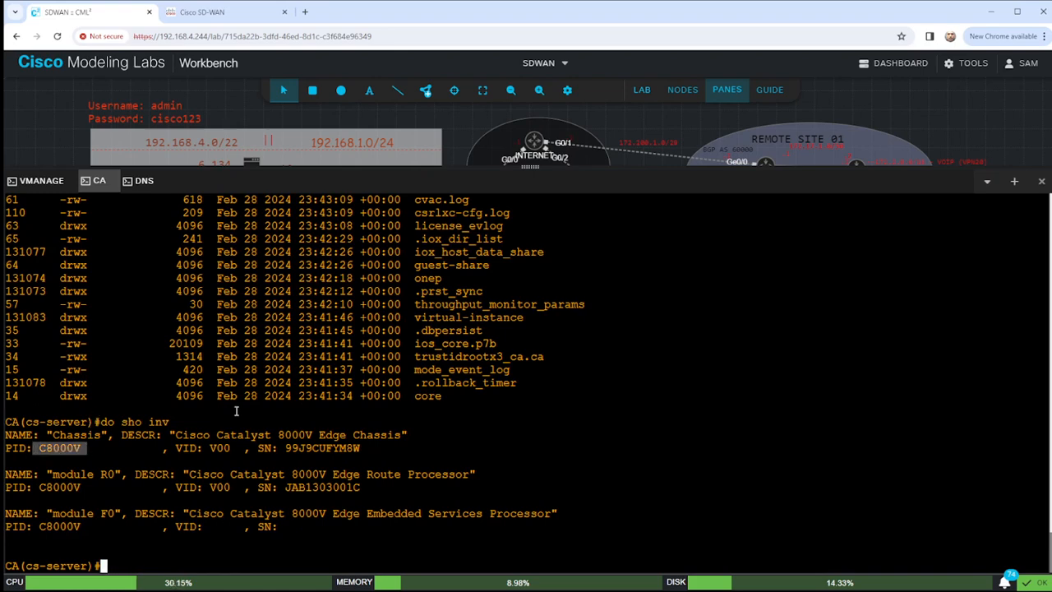
pyautogui.write('crypto pki server LAB-PKI')
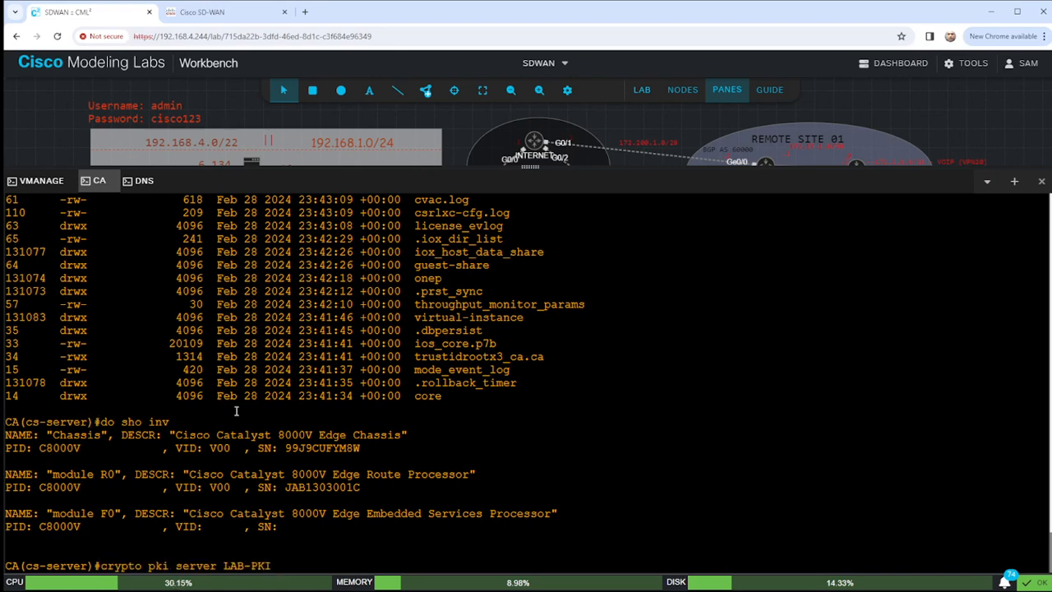
pyautogui.press('Up')
pyautogui.press('Down')
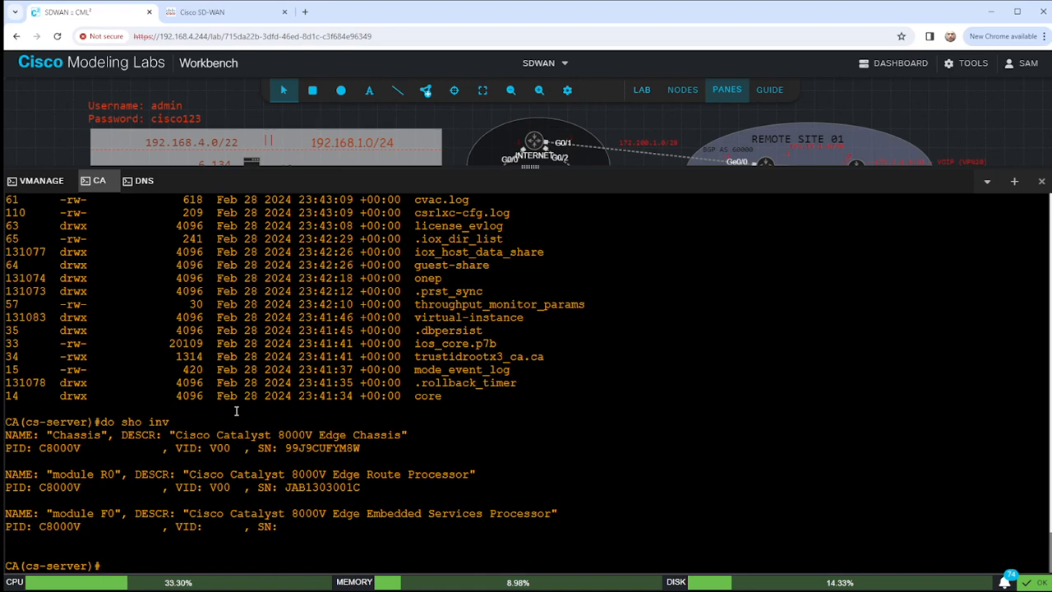
# Store the CA database at url bootflash: with database level complete.
pyautogui.write('datab')
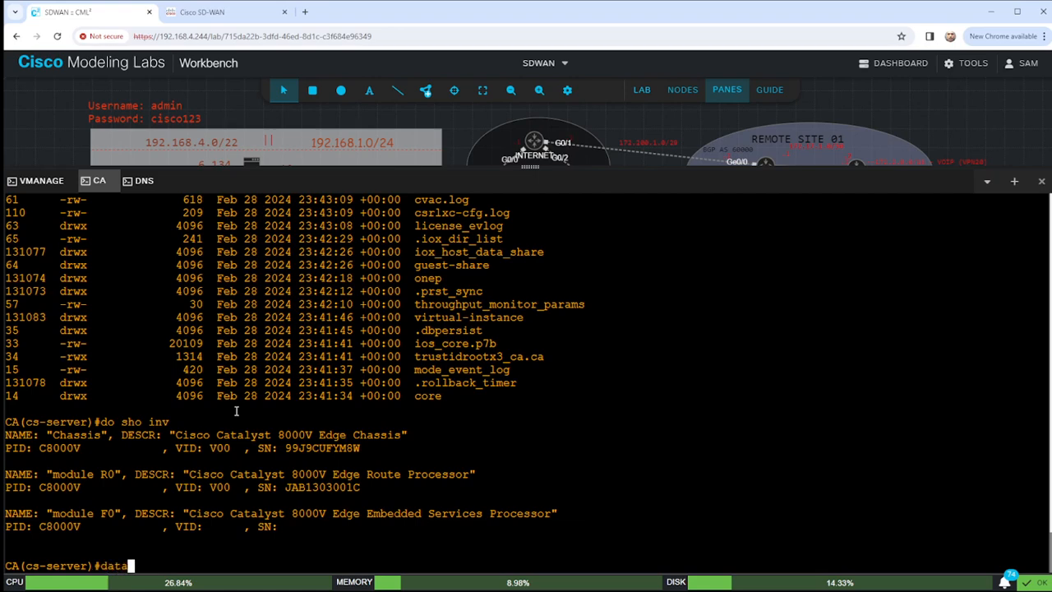
pyautogui.press('Tab')
pyautogui.write('ur')
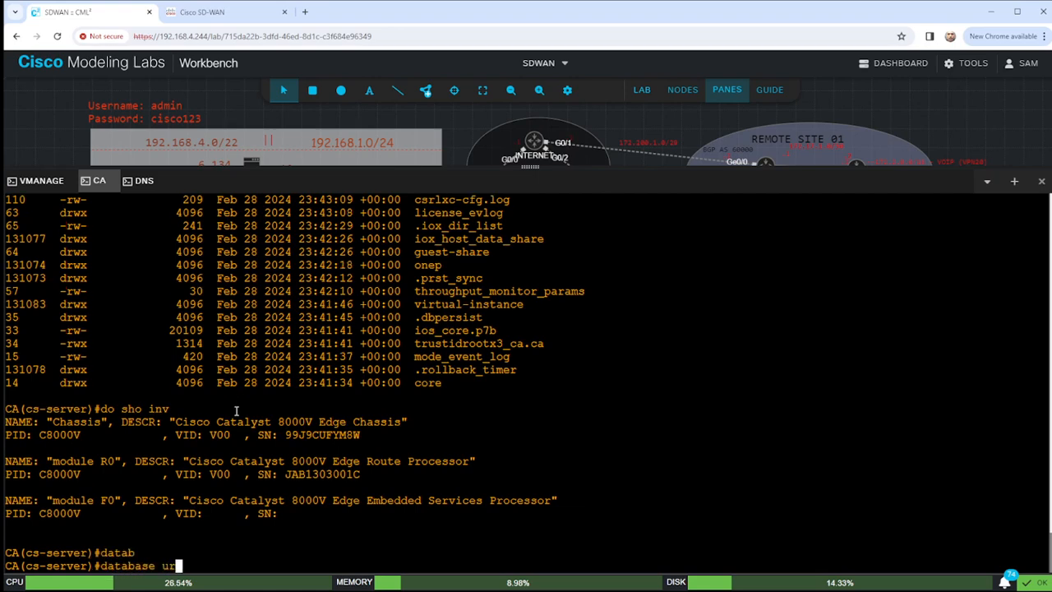
pyautogui.press('Tab')
pyautogui.write('bo')
pyautogui.press('Tab')
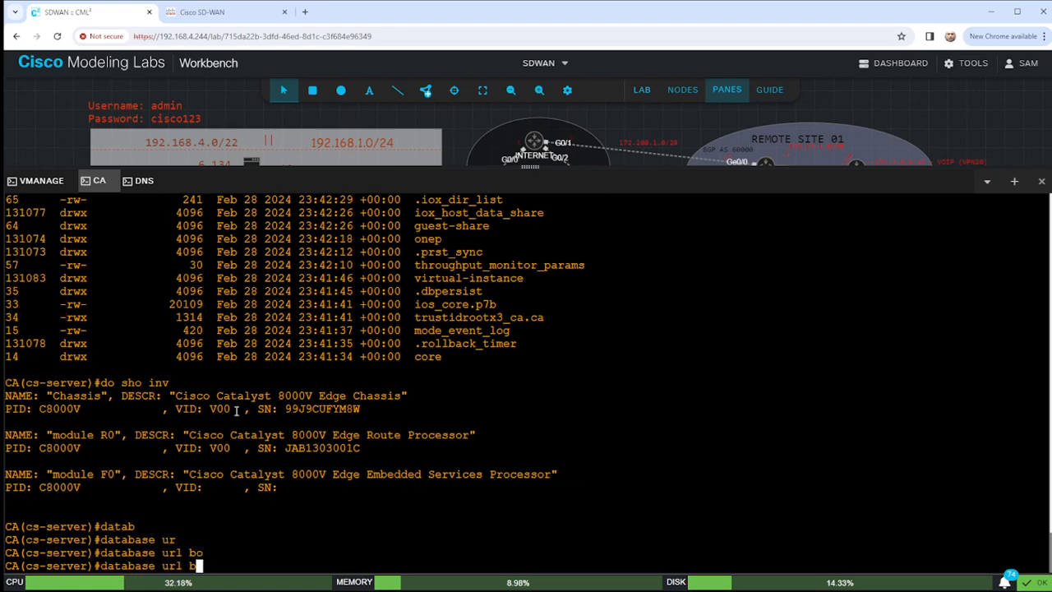
pyautogui.write('otflash:')
pyautogui.press('Return')
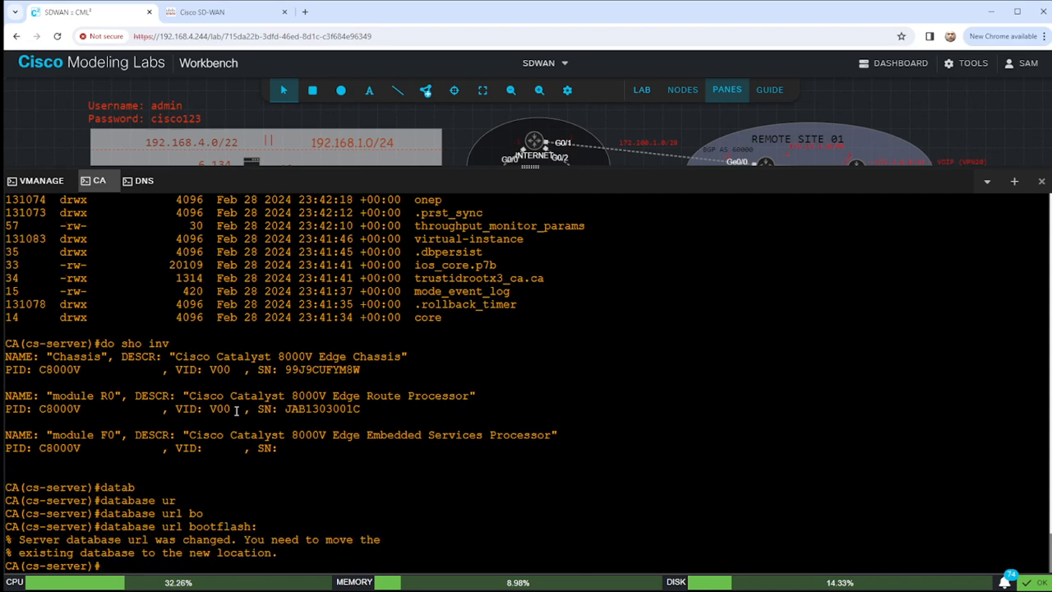
pyautogui.write('dat')
pyautogui.press('Tab')
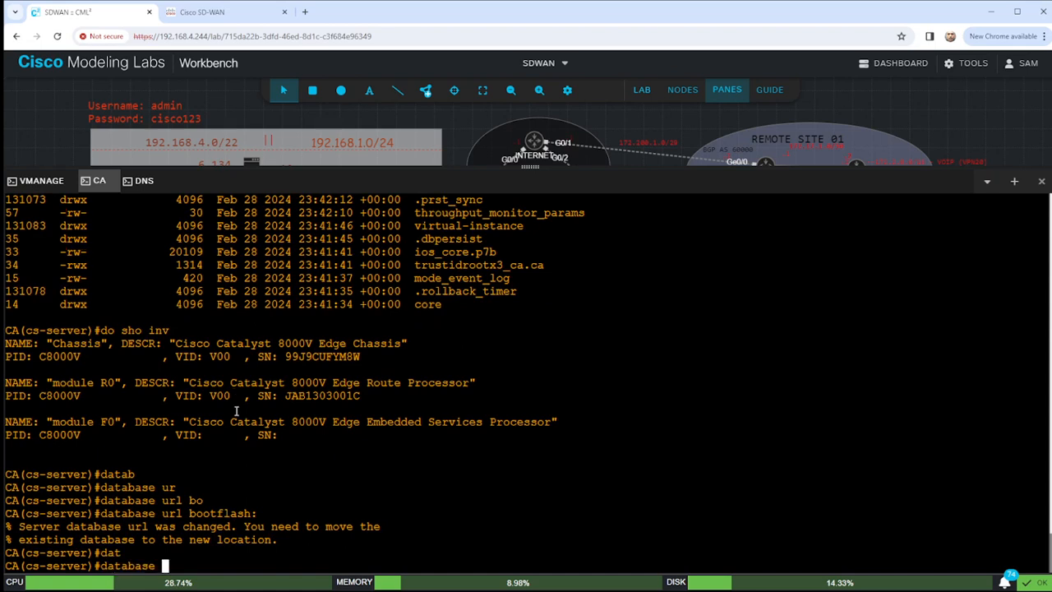
pyautogui.write('level complete')
pyautogui.press('Return')
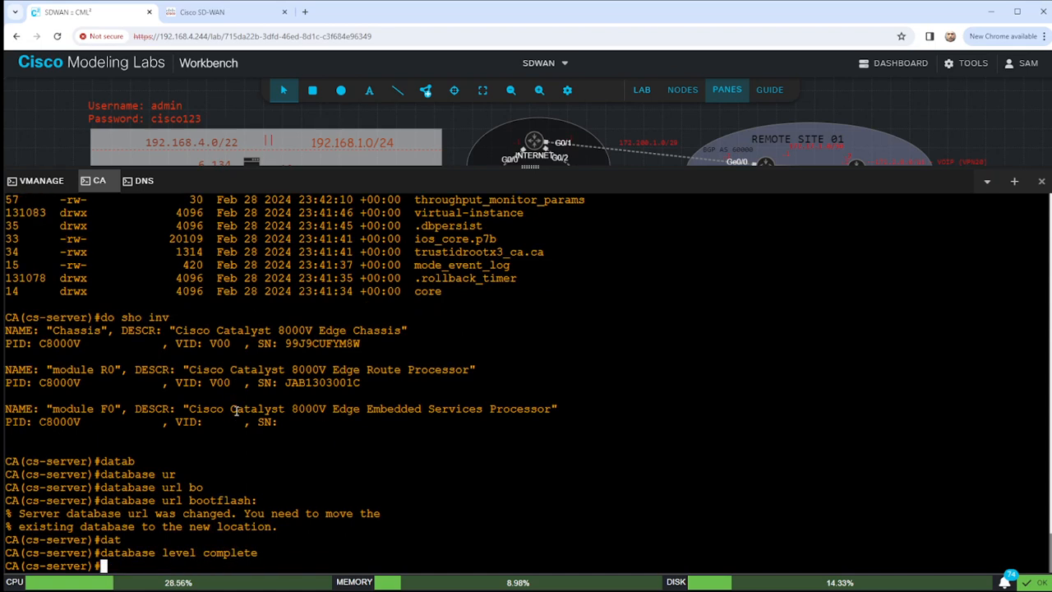
# Set the issuer name to cn=HomeLab.lab and the hash to sha256.
pyautogui.write('isu')
pyautogui.press('Tab')
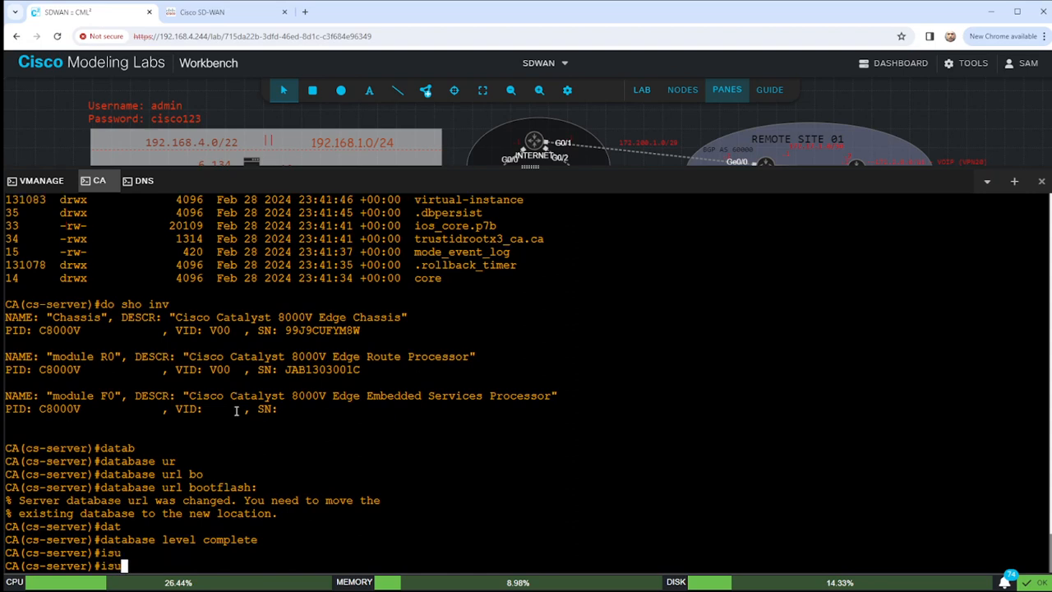
pyautogui.press('BackSpace')
pyautogui.write('su')
pyautogui.press('Tab')
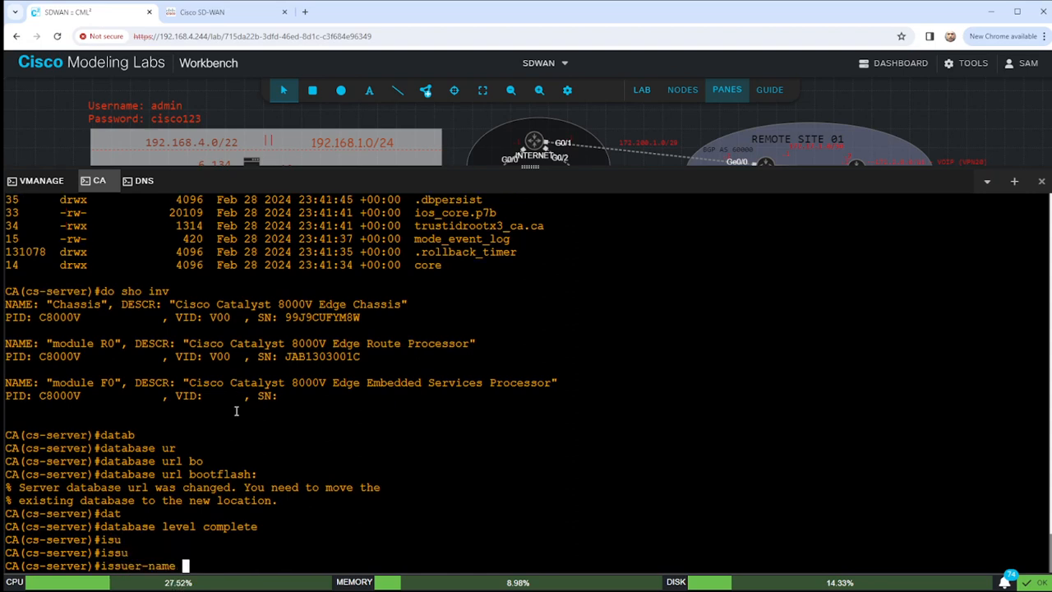
pyautogui.write('cn=HoomeL')
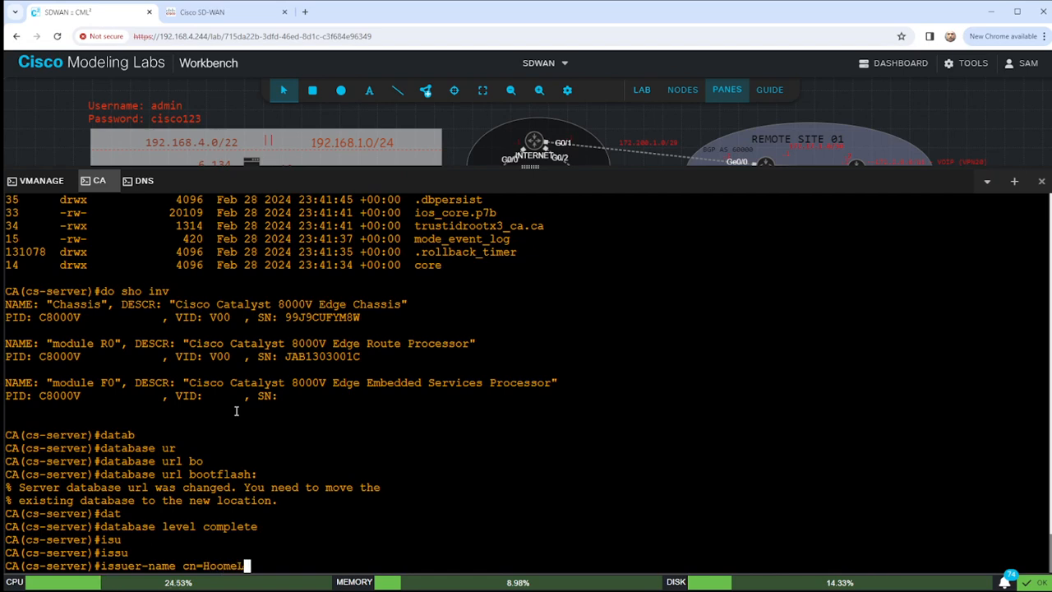
pyautogui.press('BackSpace')
pyautogui.press('BackSpace')
pyautogui.write('meLab.lab')
pyautogui.press('Return')
pyautogui.write('h')
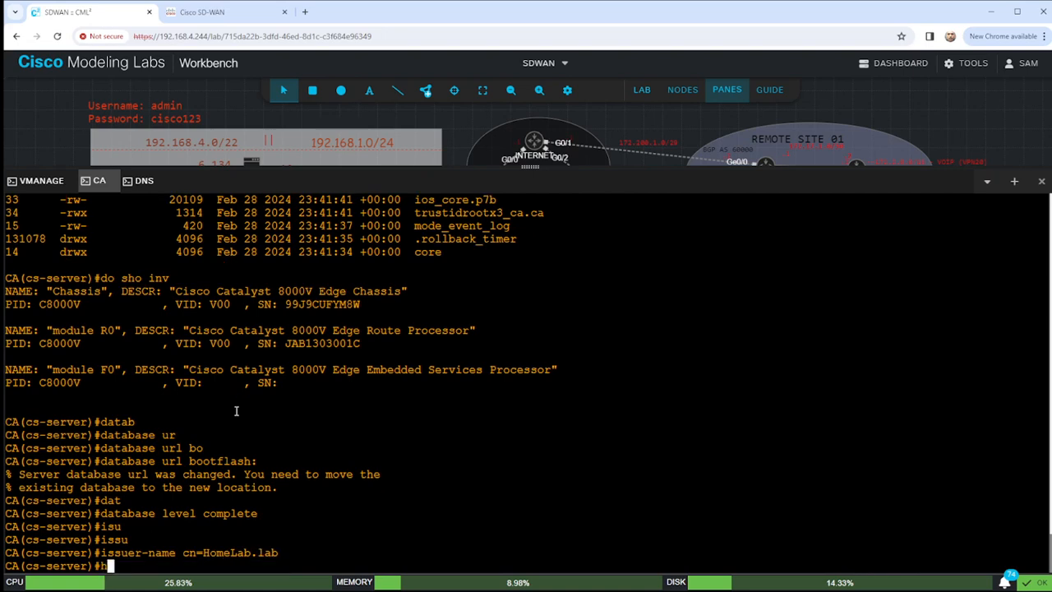
pyautogui.write('ash sha')
pyautogui.press('Tab')
pyautogui.write('256')
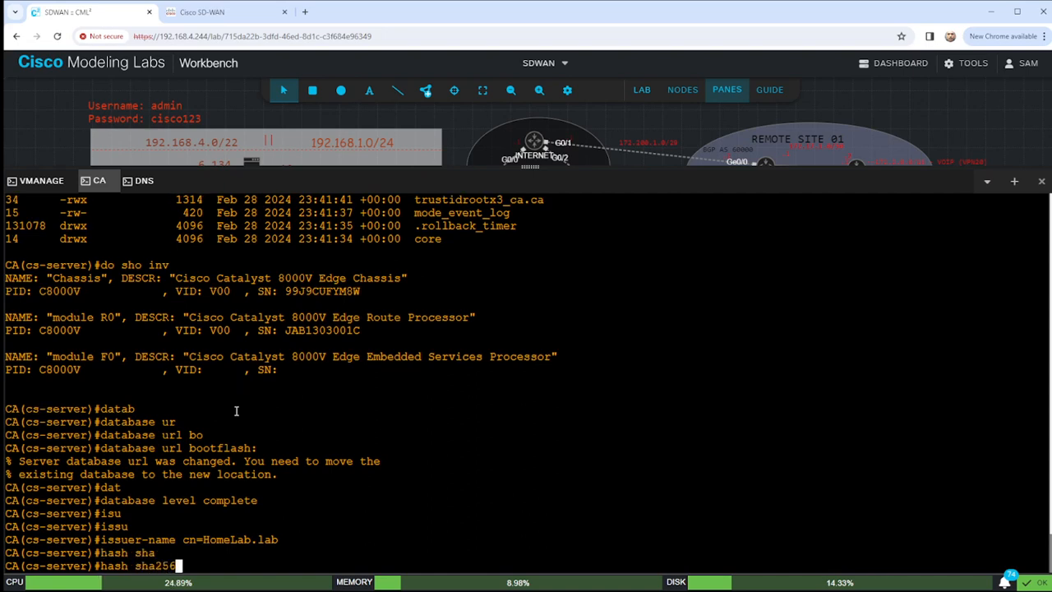
pyautogui.press('Return')
# Archive the CA database as pkcs12, protected with a password.
pyautogui.write('dat')
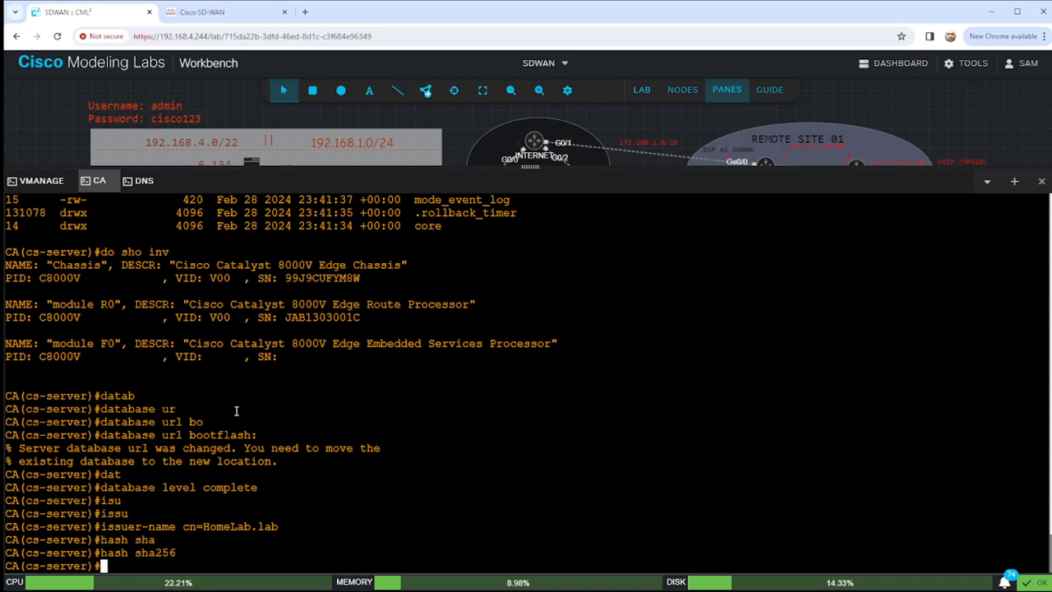
pyautogui.press('Tab')
pyautogui.write('arch')
pyautogui.press('Tab')
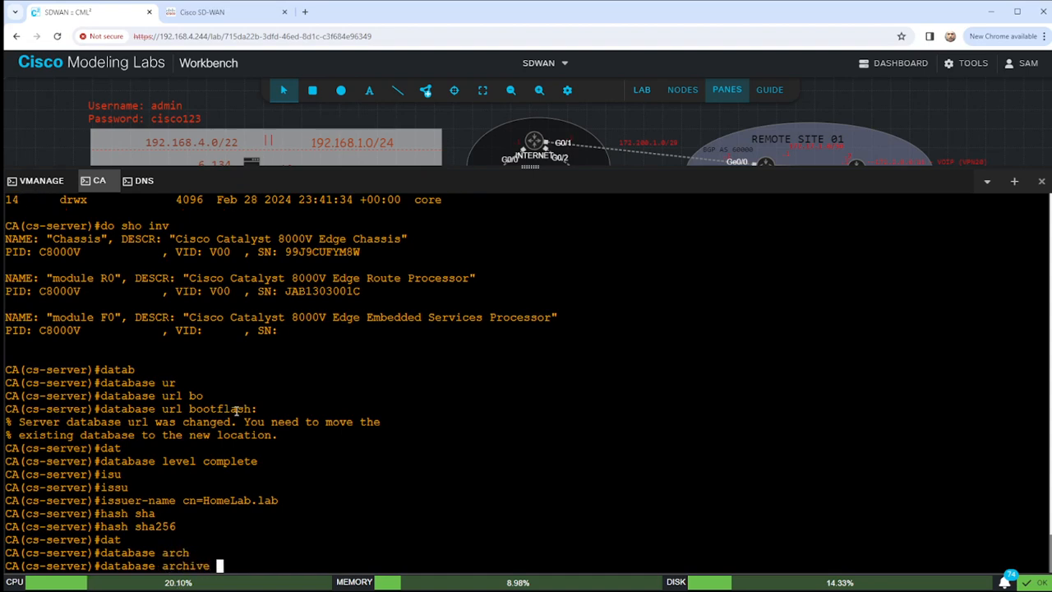
pyautogui.write('pkcs132')
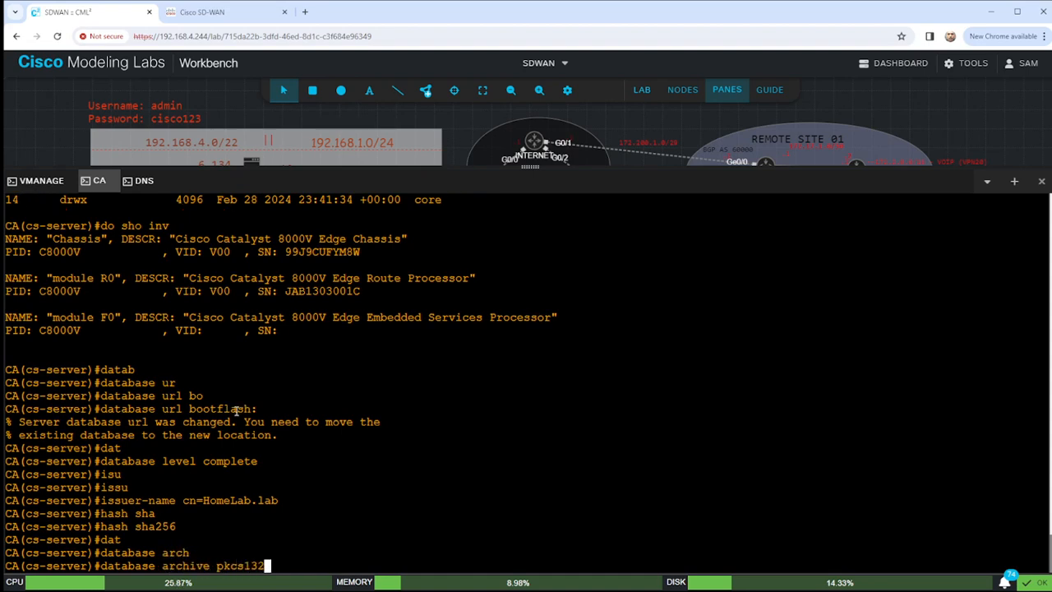
pyautogui.press('BackSpace')
pyautogui.press('BackSpace')
pyautogui.write('2 password cisco123')
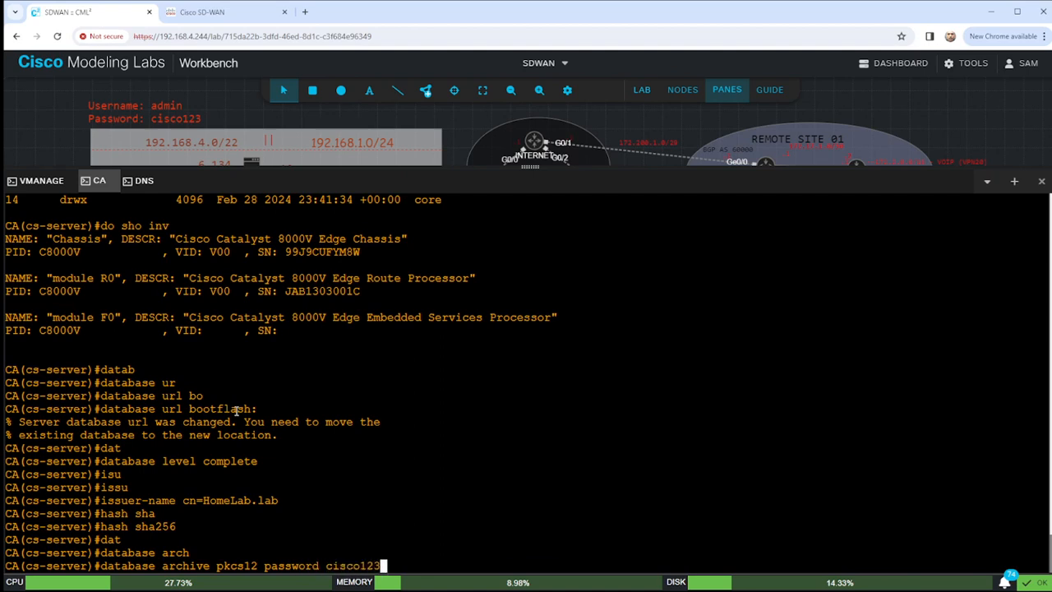
pyautogui.press('Return')
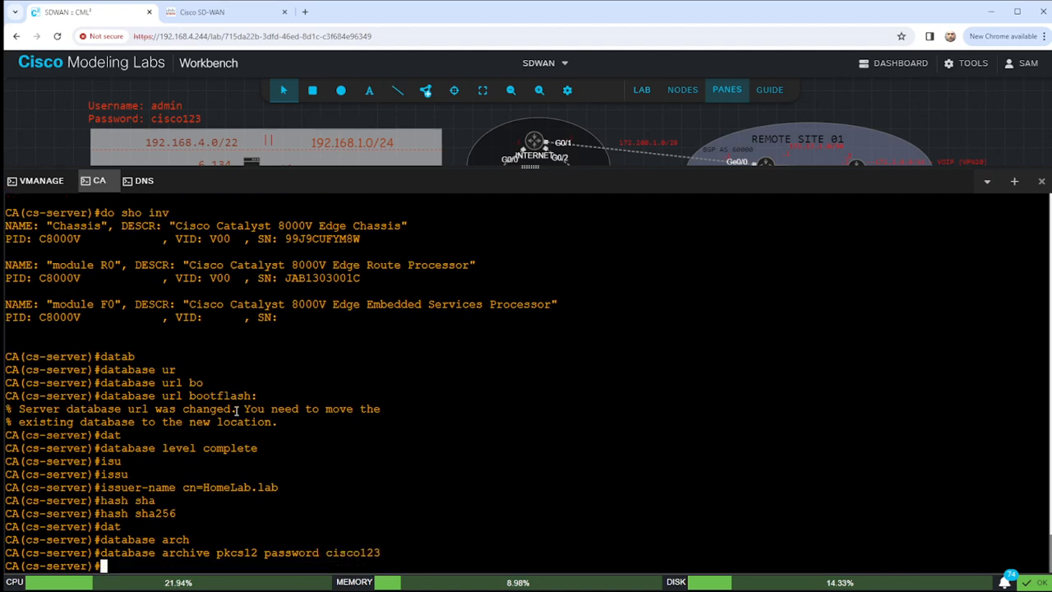
# Enable grant auto, issue no shut to start the server, and exit to global configuration.
pyautogui.write('grant a')
pyautogui.write('uto')
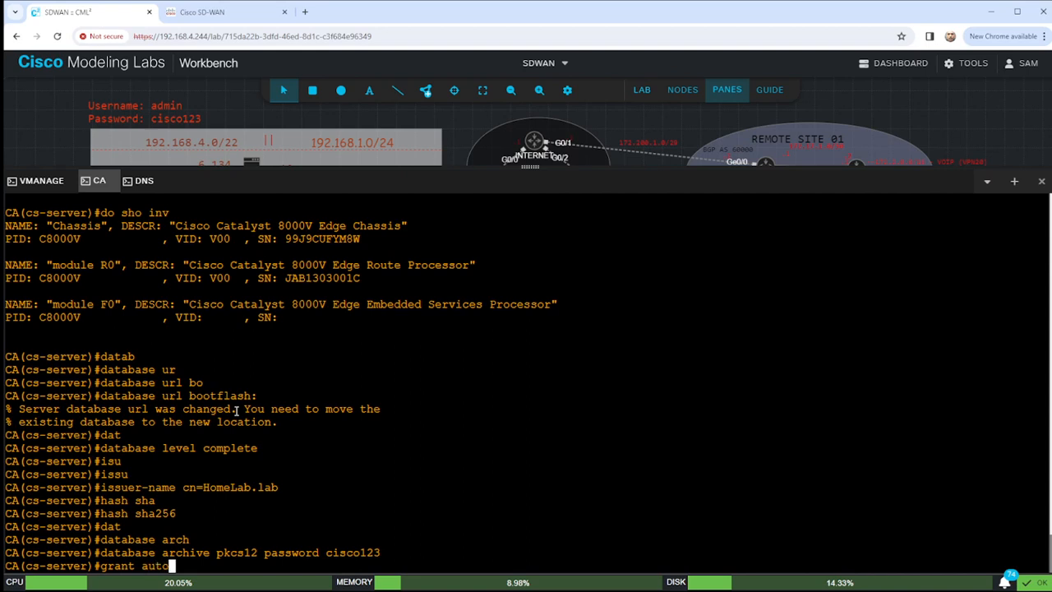
pyautogui.press('Return')
pyautogui.write('no shut')
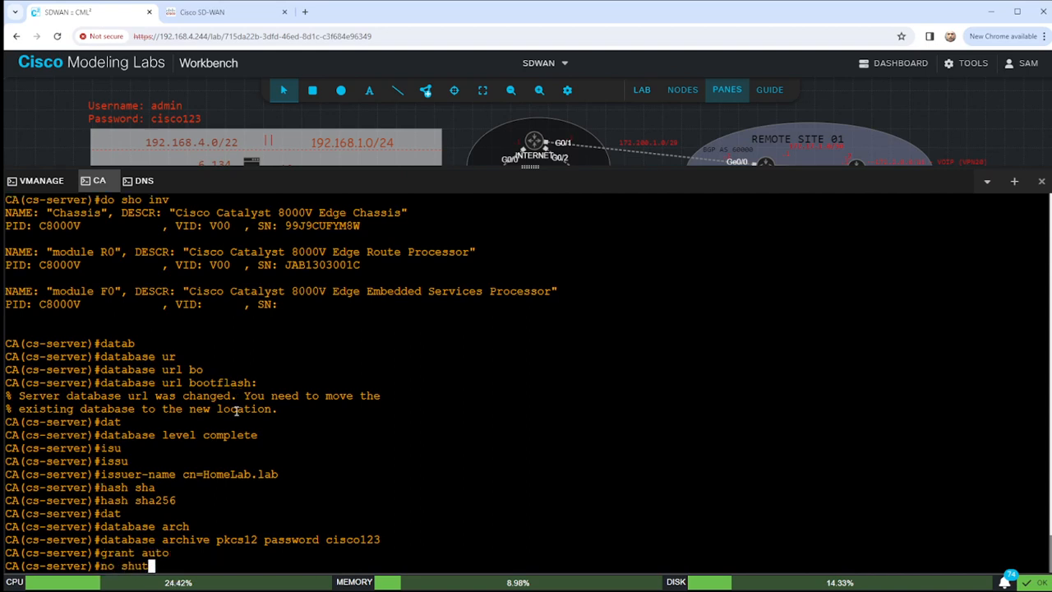
pyautogui.press('Return')
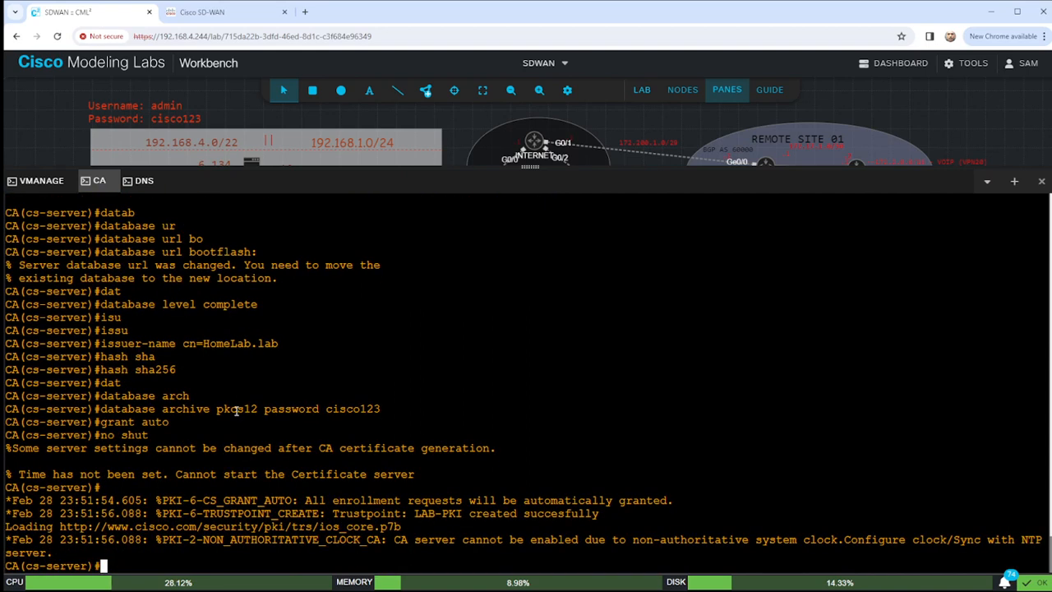
pyautogui.press('Return')
pyautogui.press('Return')
pyautogui.press('Return')
pyautogui.press('Return')
pyautogui.press('Return')
pyautogui.press('Return')
pyautogui.press('Return')
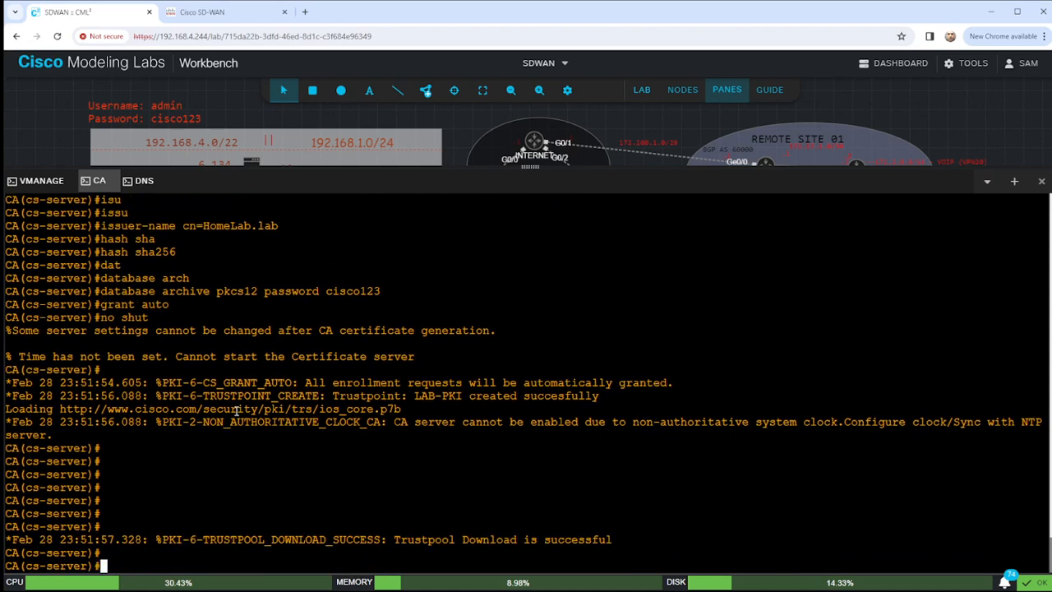
pyautogui.write('exit')
pyautogui.press('Return')
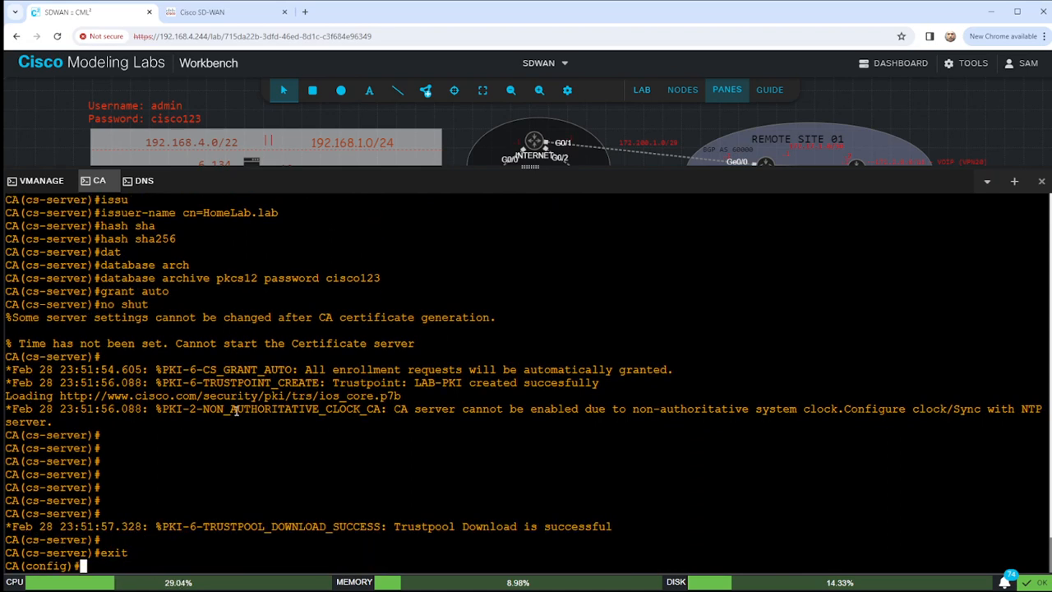
pyautogui.write('crypto pki ex')
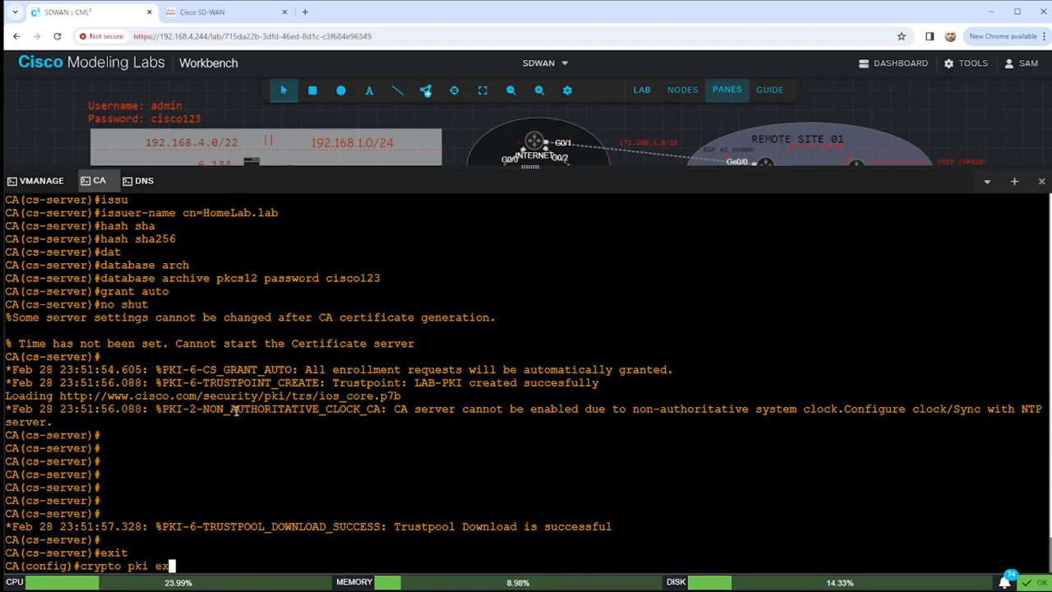
pyautogui.write('port LAB-')
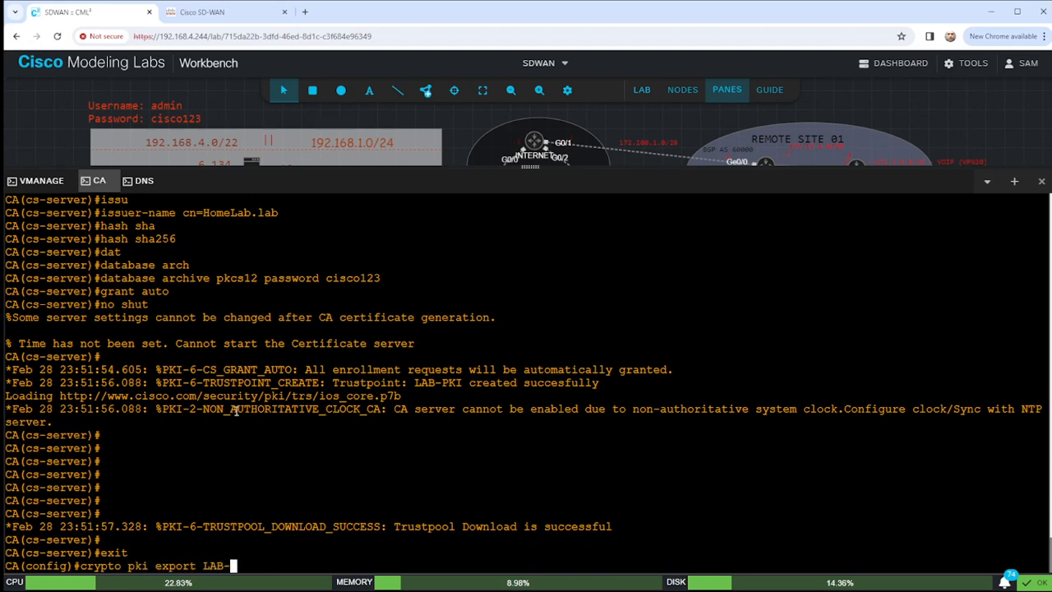
pyautogui.write('PKI pe')
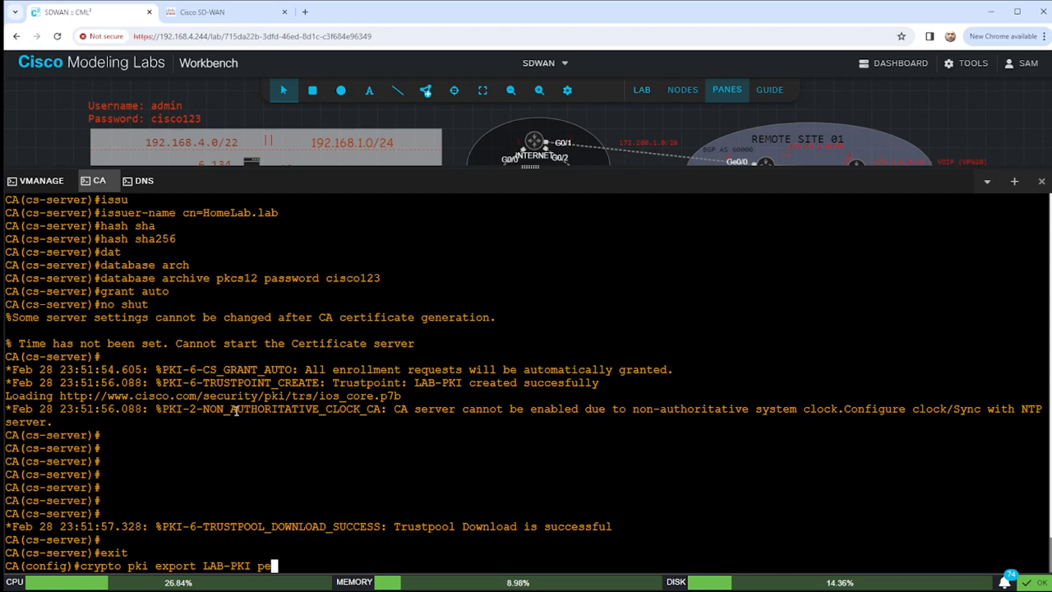
pyautogui.write('m url boot')
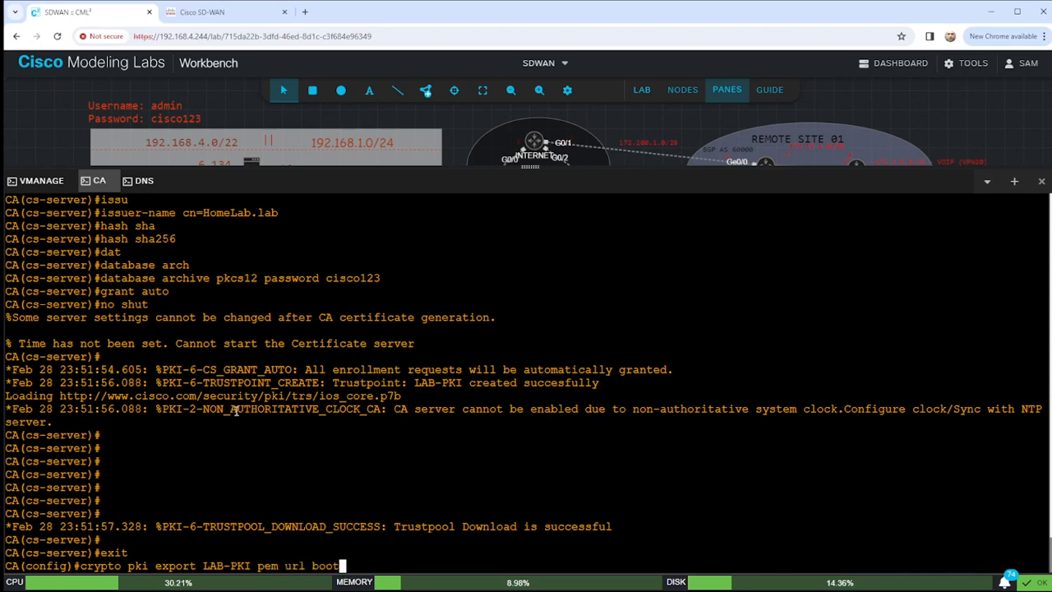
# Export LAB-PKI as PEM to bootflash:, which fails because the trustpoint is unauthenticated.
pyautogui.press('Tab')
pyautogui.press('Return')
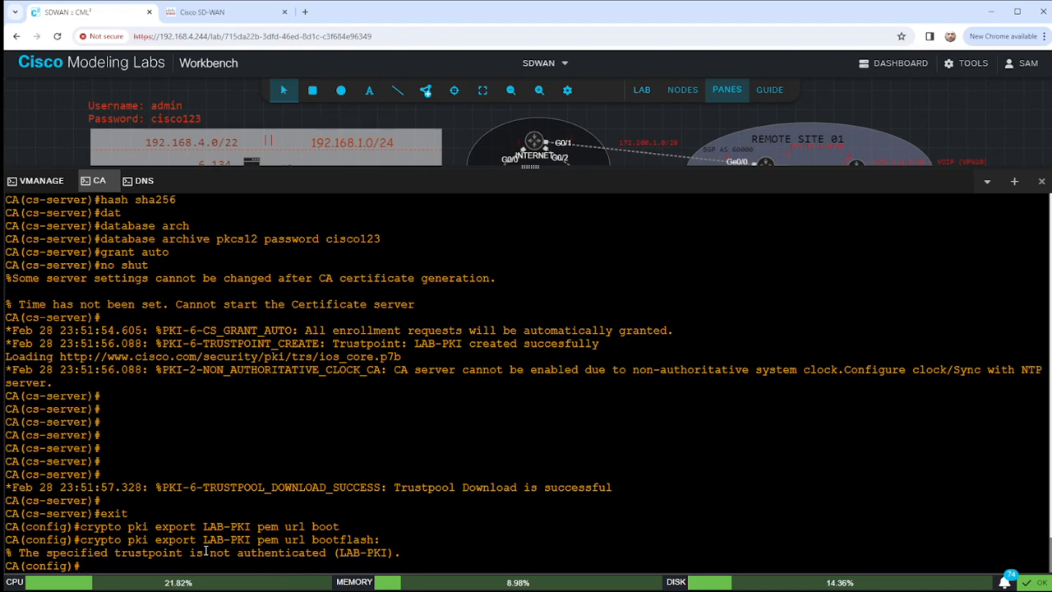
pyautogui.tripleClick(403, 553)
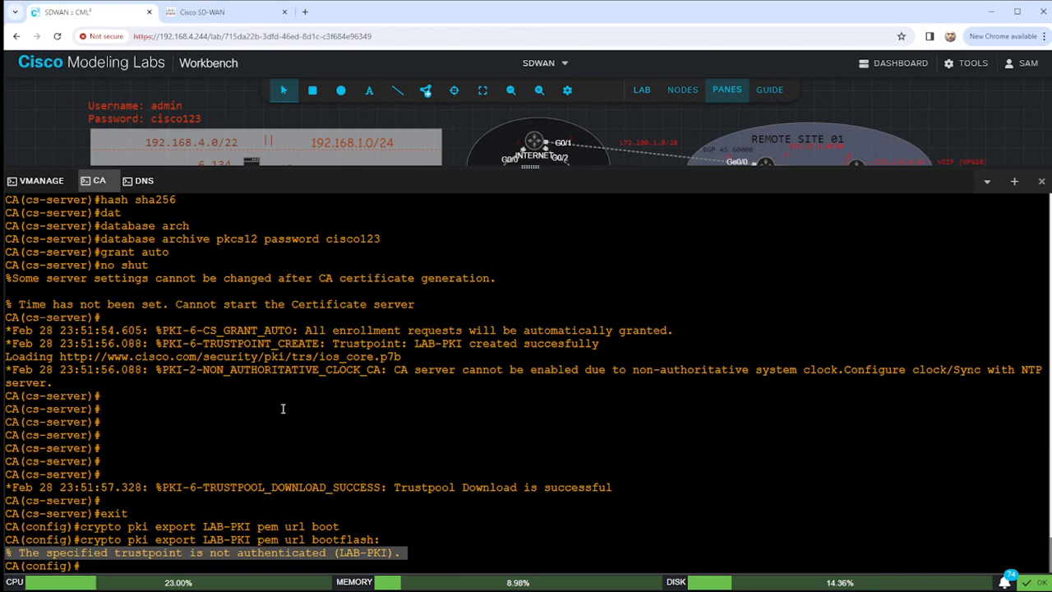
# Check the clock and assigned interfaces, confirming GigabitEthernet2 at 192.168.6.144 via DHCP.
pyautogui.write('do sho cloc')
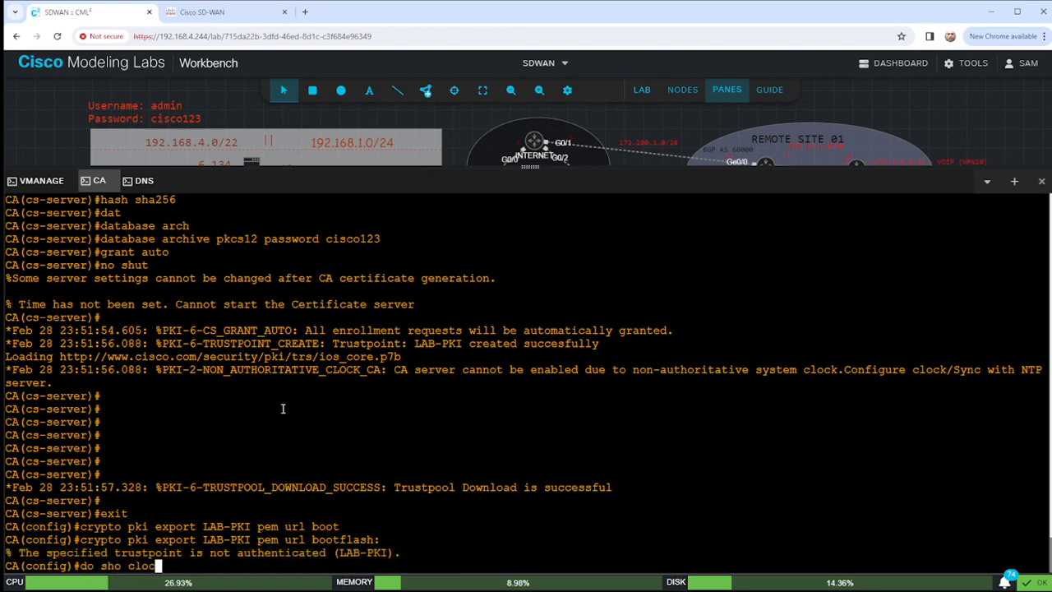
pyautogui.write('k')
pyautogui.press('Return')
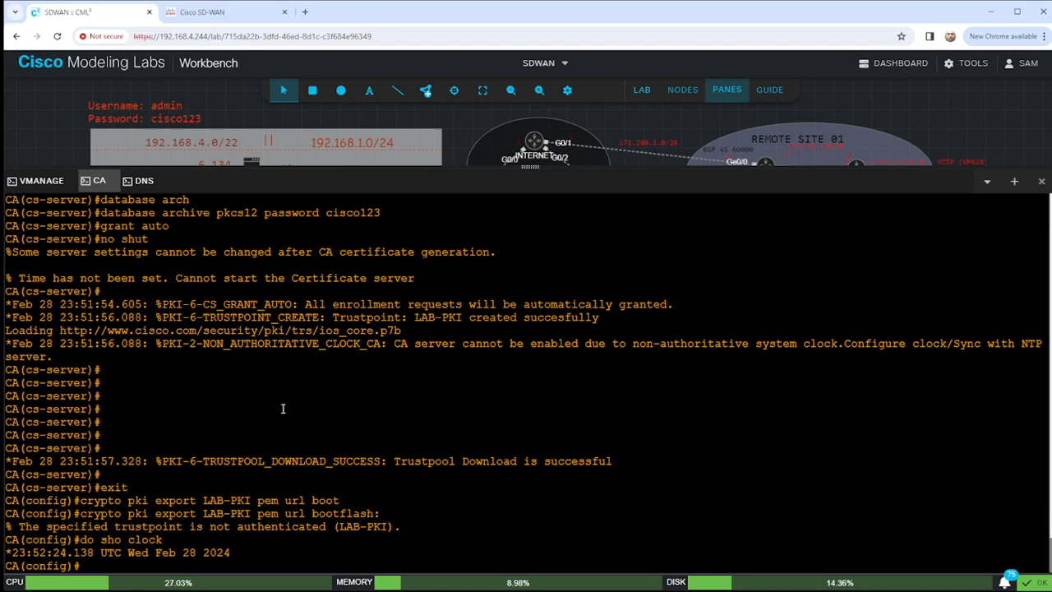
pyautogui.write('do sho ip i')
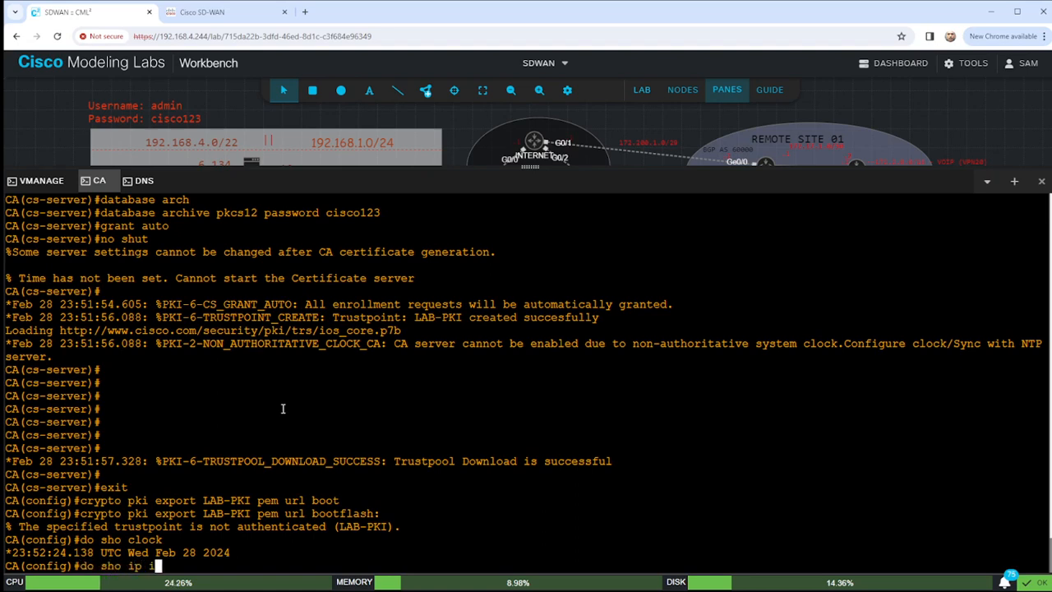
pyautogui.write('nt br | e unass')
pyautogui.press('Return')
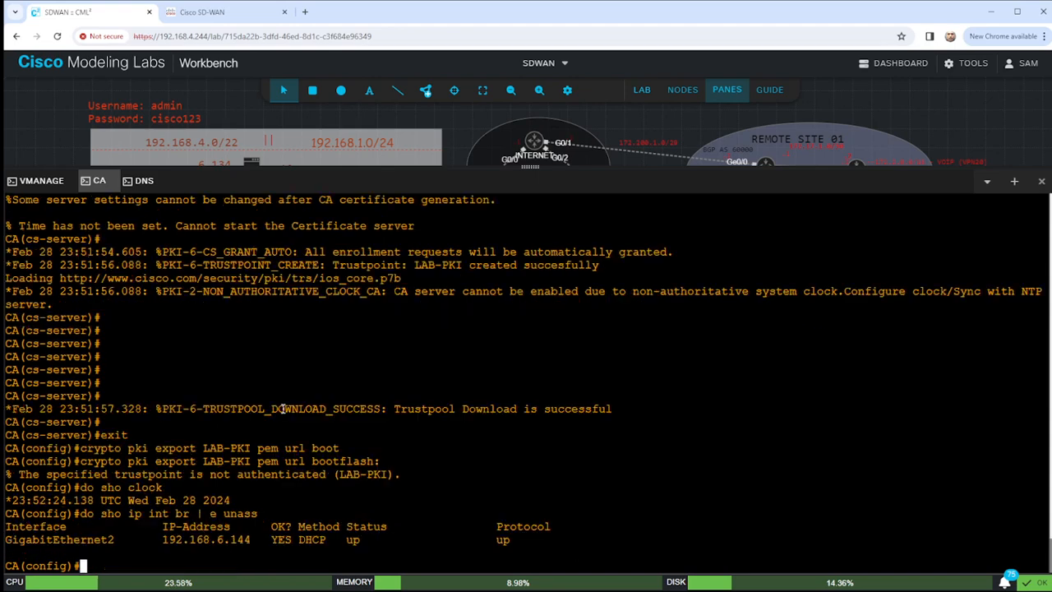
pyautogui.moveTo(156, 539); pyautogui.dragTo(251, 539)
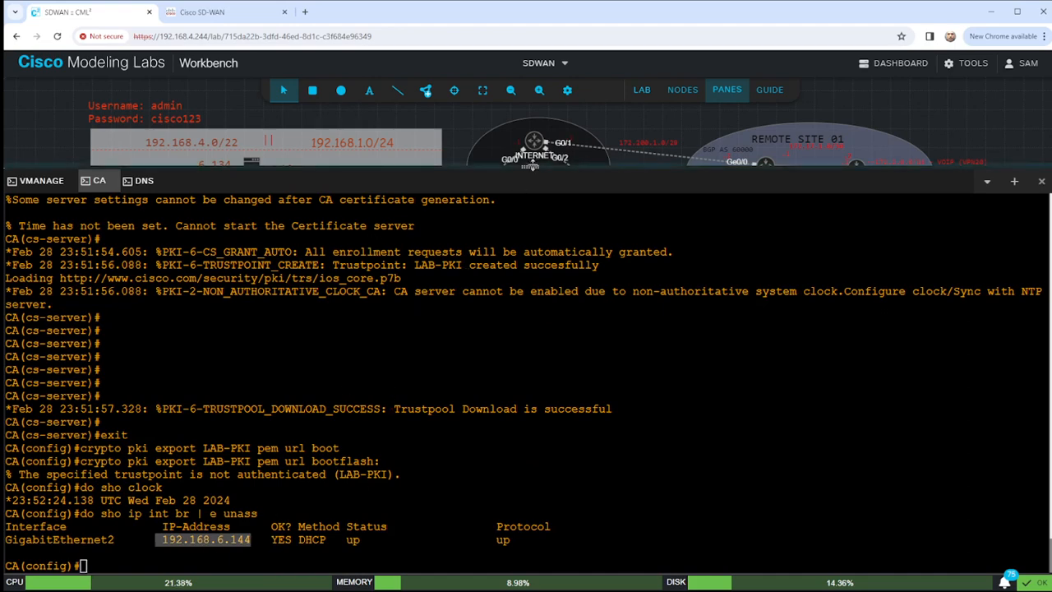
pyautogui.moveTo(530, 165); pyautogui.dragTo(525, 419)
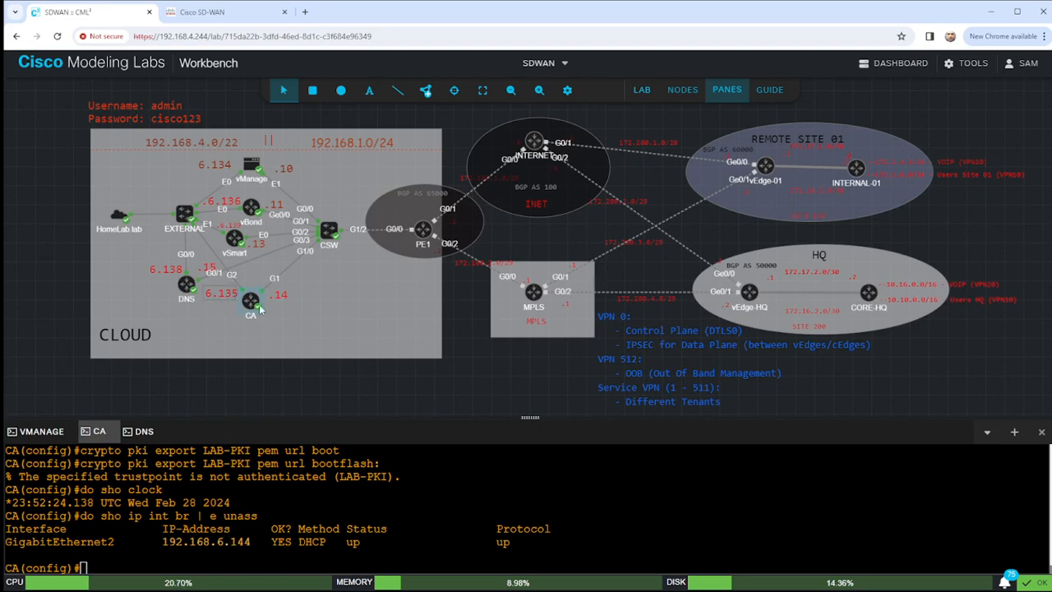
# Edit the CA node's canvas label text from 6.135 to 6.144.
pyautogui.click(234, 295)
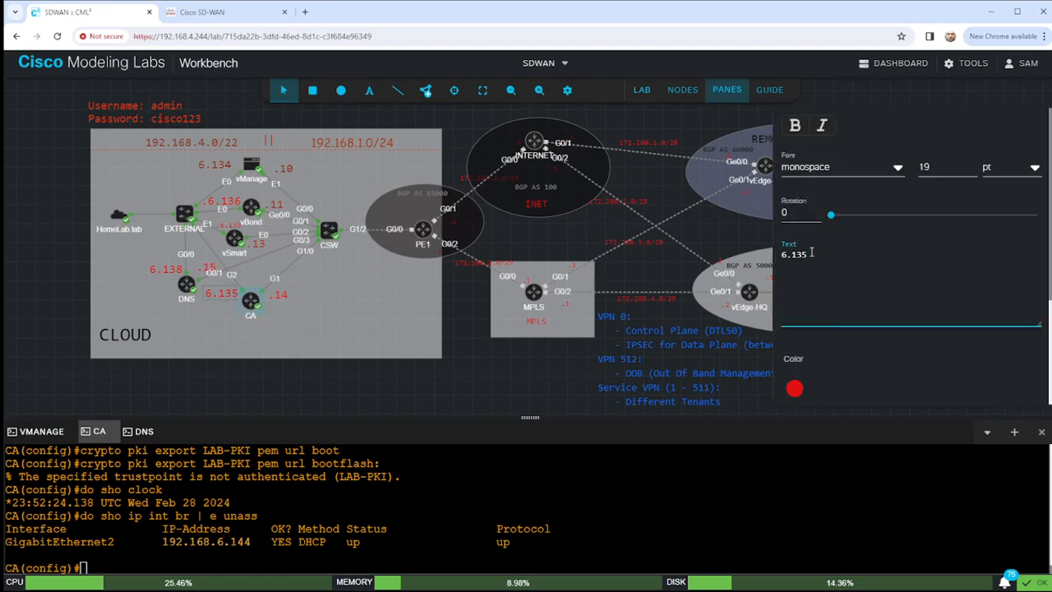
pyautogui.press('BackSpace')
pyautogui.press('BackSpace')
pyautogui.write('44')
pyautogui.click(668, 263)
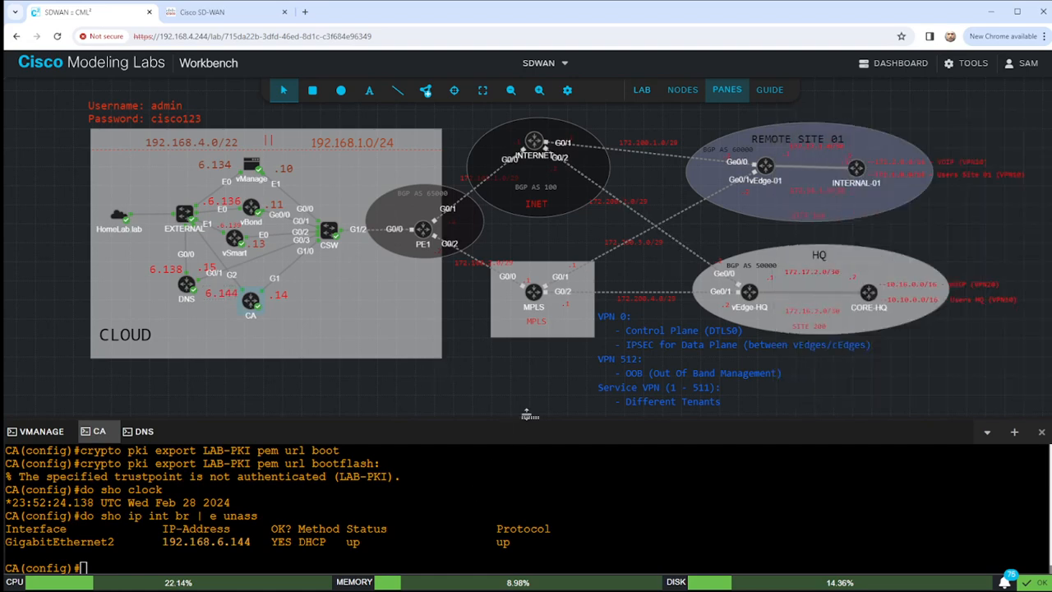
pyautogui.moveTo(526, 392); pyautogui.dragTo(517, 324)
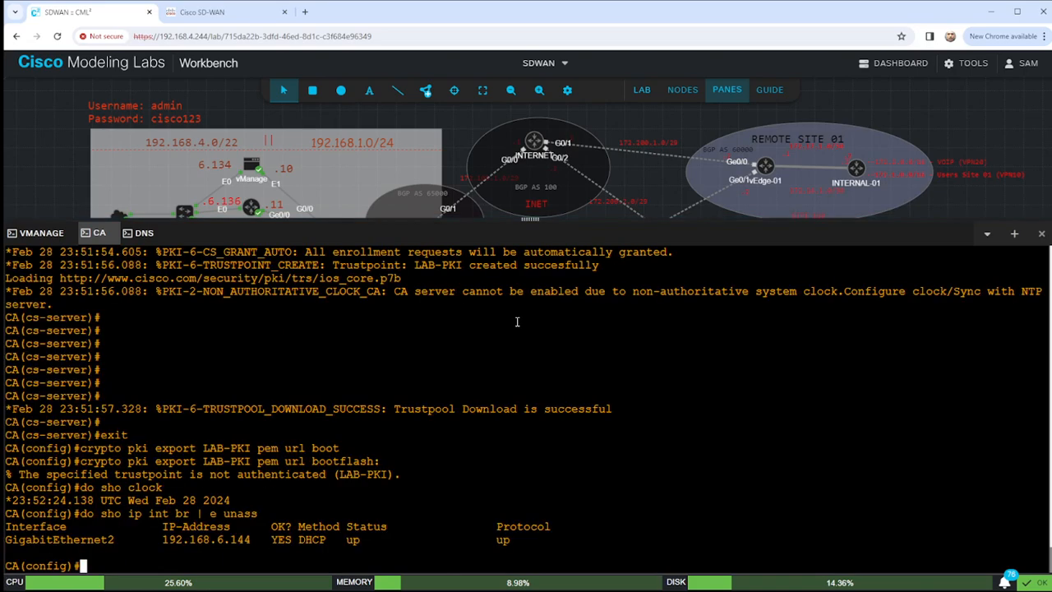
# Add preferred NTP server 192.168.5.192 sourced from GigabitEthernet2.
pyautogui.write('ntp ser')
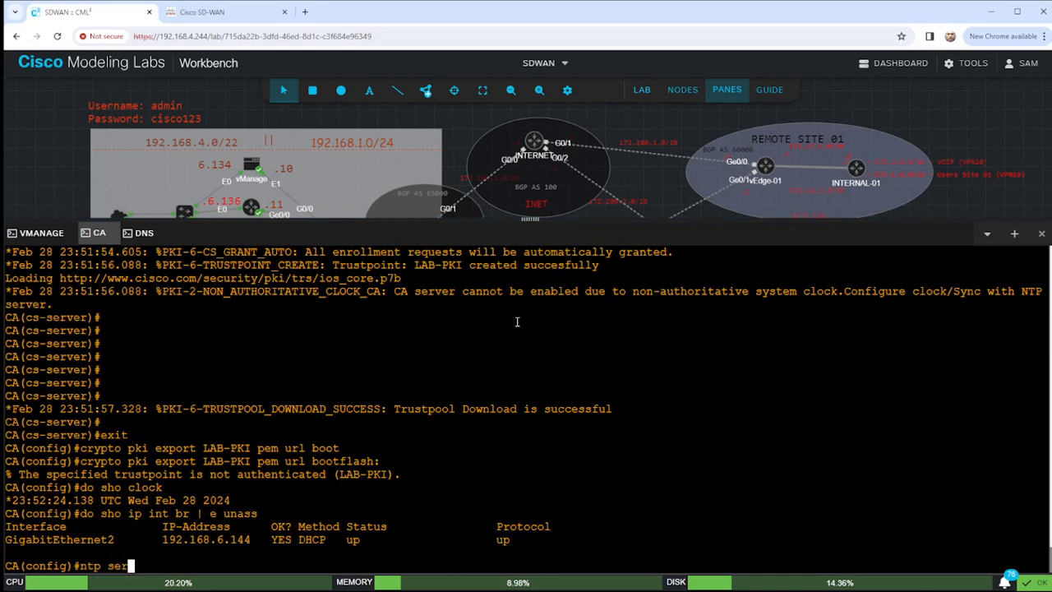
pyautogui.press('Tab')
pyautogui.write('192.168.')
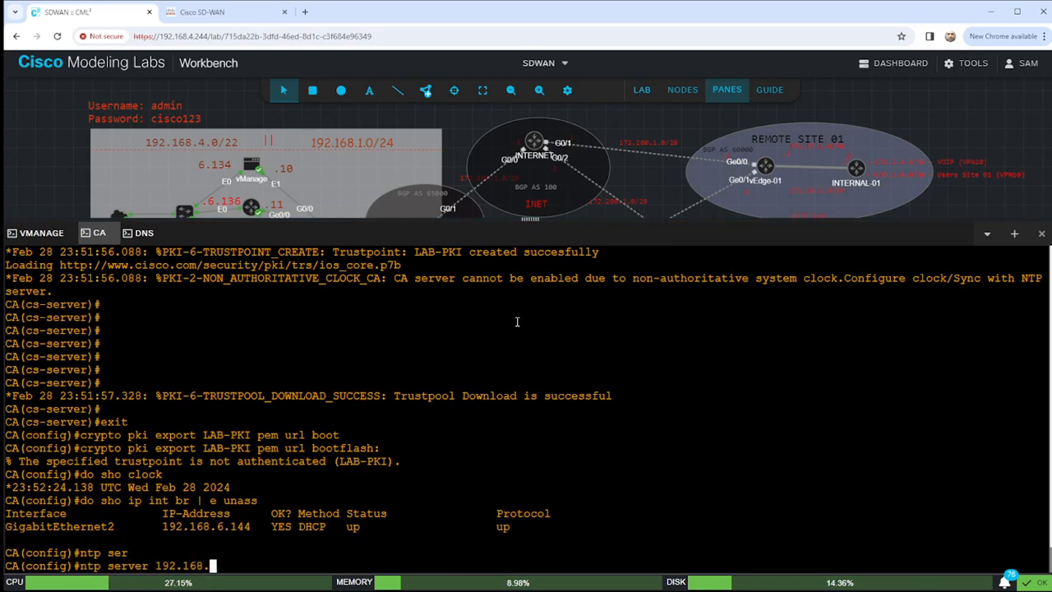
pyautogui.write('5.192')
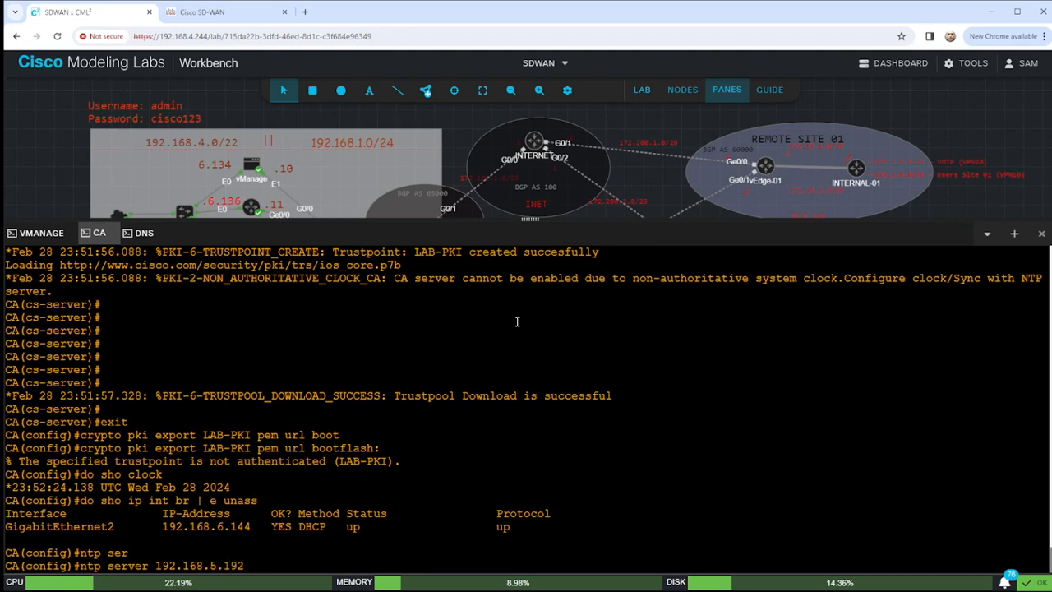
pyautogui.write('in')
pyautogui.press('Tab')
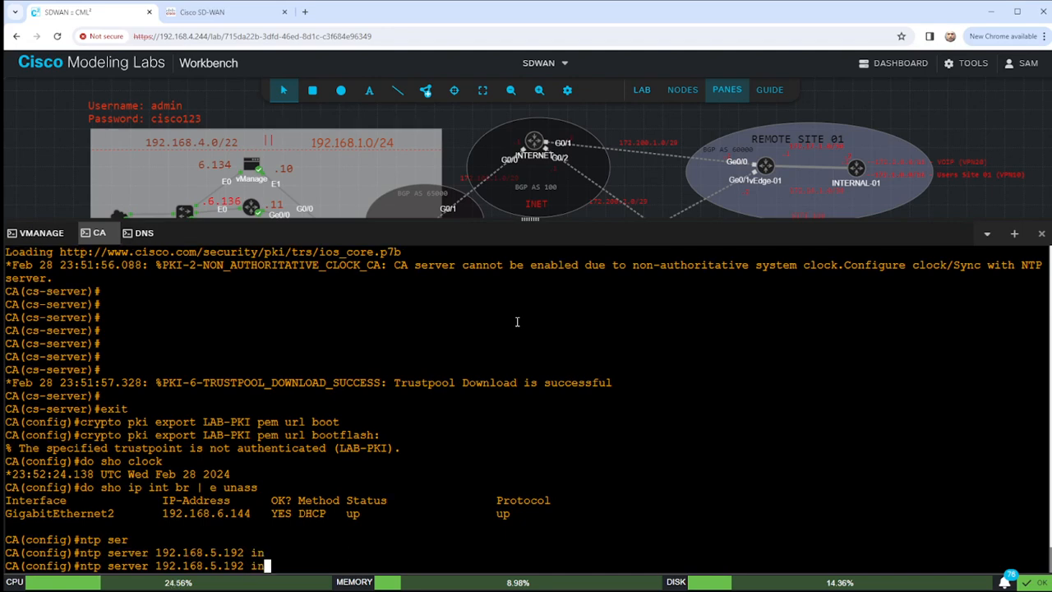
pyautogui.press('BackSpace')
pyautogui.press('BackSpace')
pyautogui.write('?')
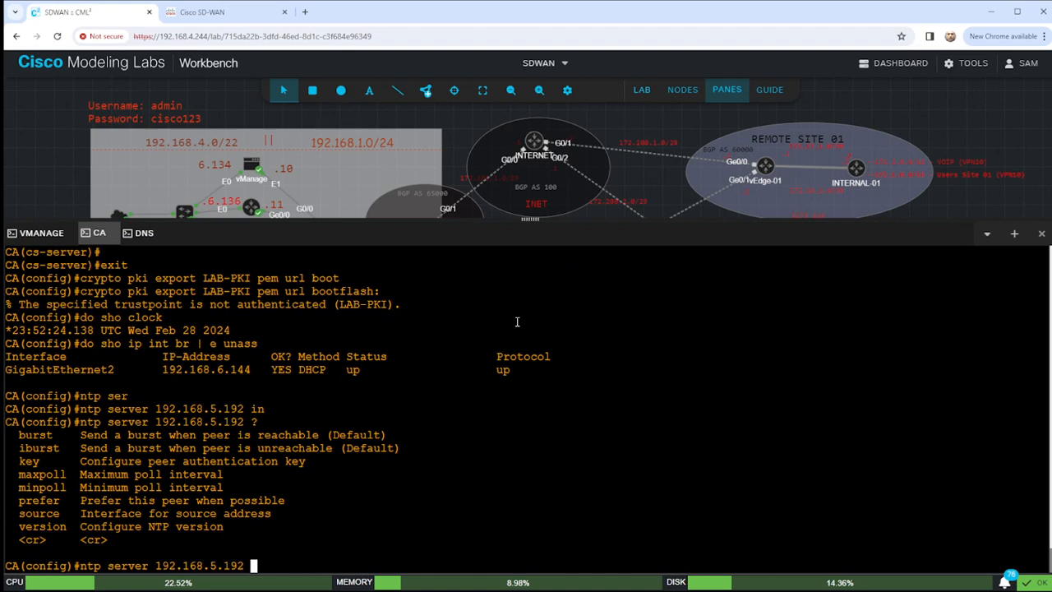
pyautogui.write('sou')
pyautogui.press('Tab')
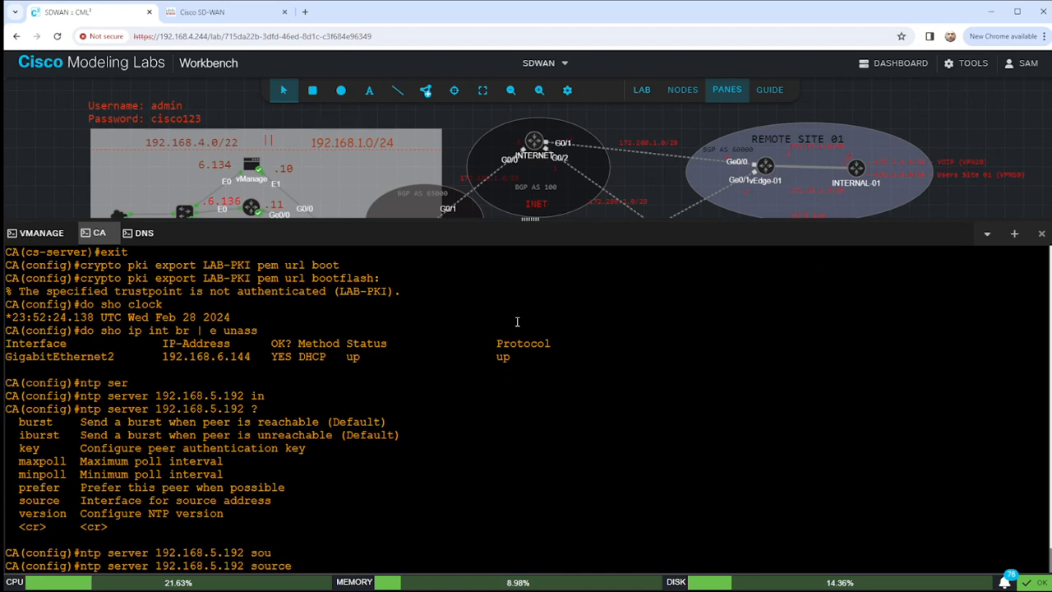
pyautogui.write('gi')
pyautogui.press('Tab')
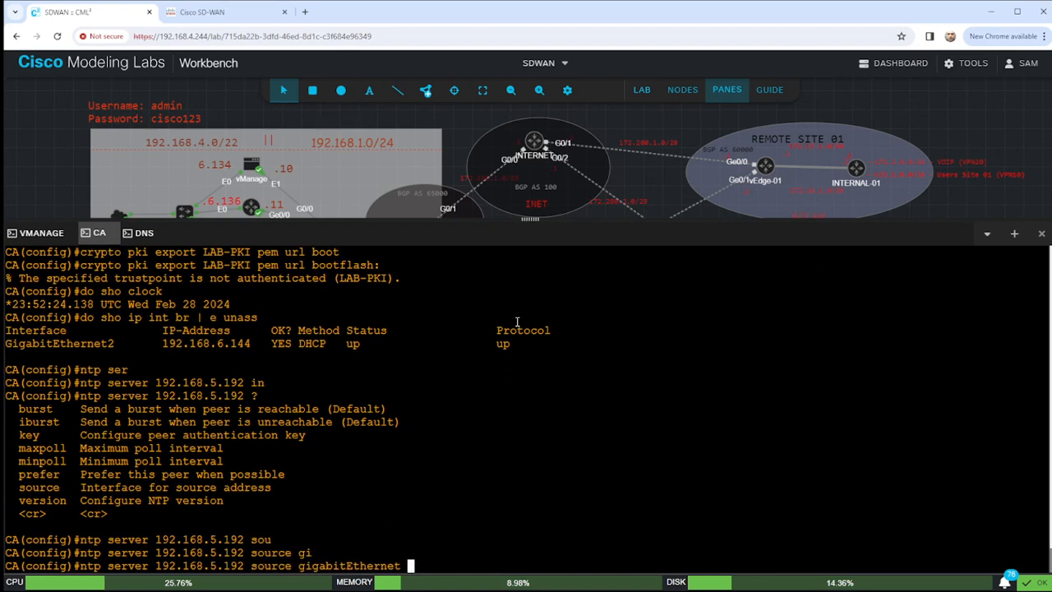
pyautogui.write('2 pr')
pyautogui.press('Tab')
pyautogui.press('Return')
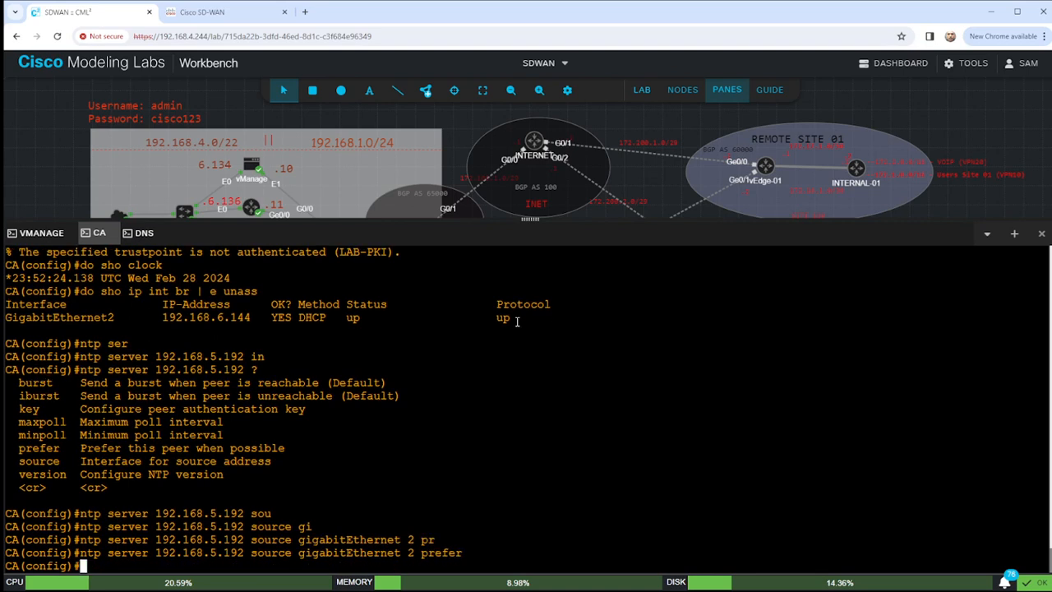
# Add 192.168.1.15 as a second NTP server.
pyautogui.write('ntp server')
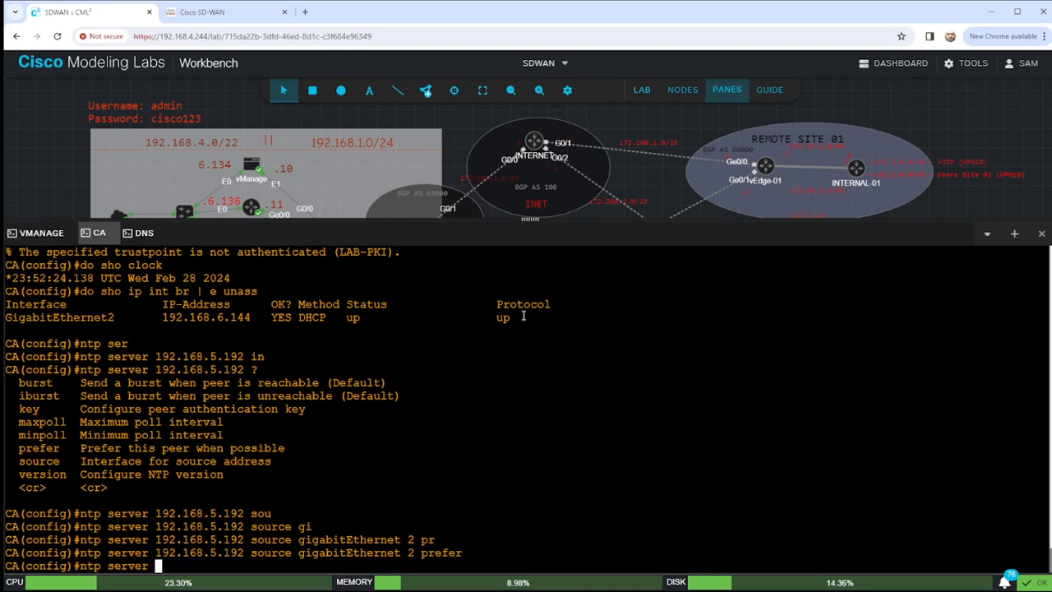
pyautogui.moveTo(530, 219); pyautogui.dragTo(530, 330)
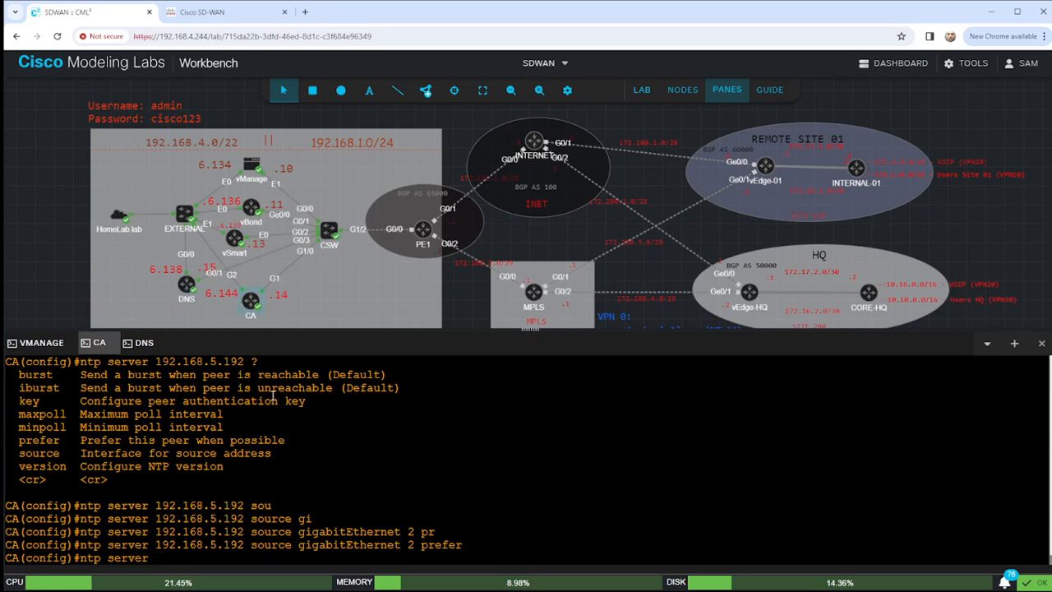
pyautogui.write('192.168.1.15')
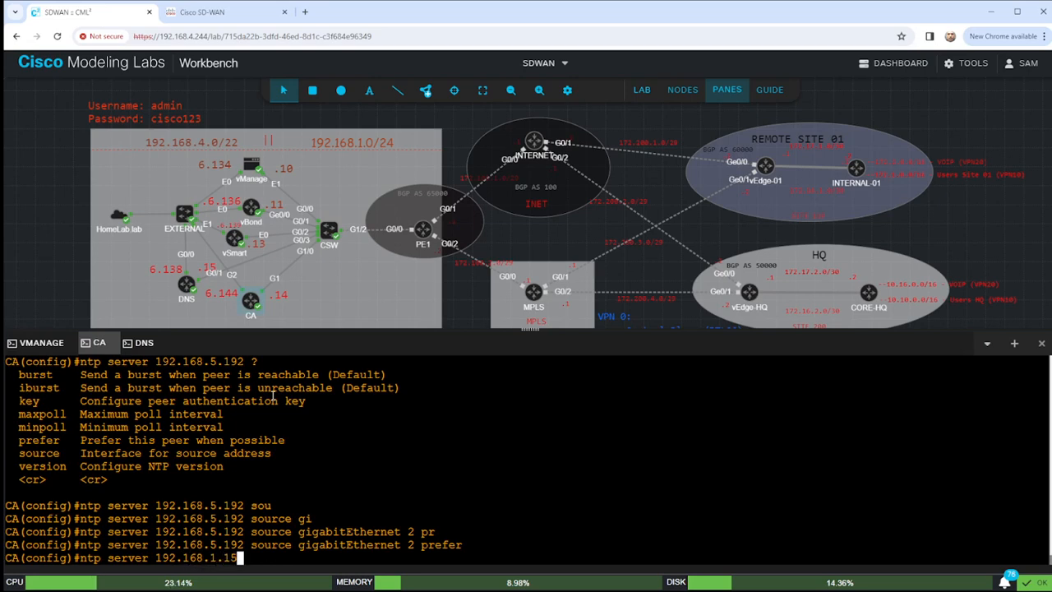
pyautogui.press('Return')
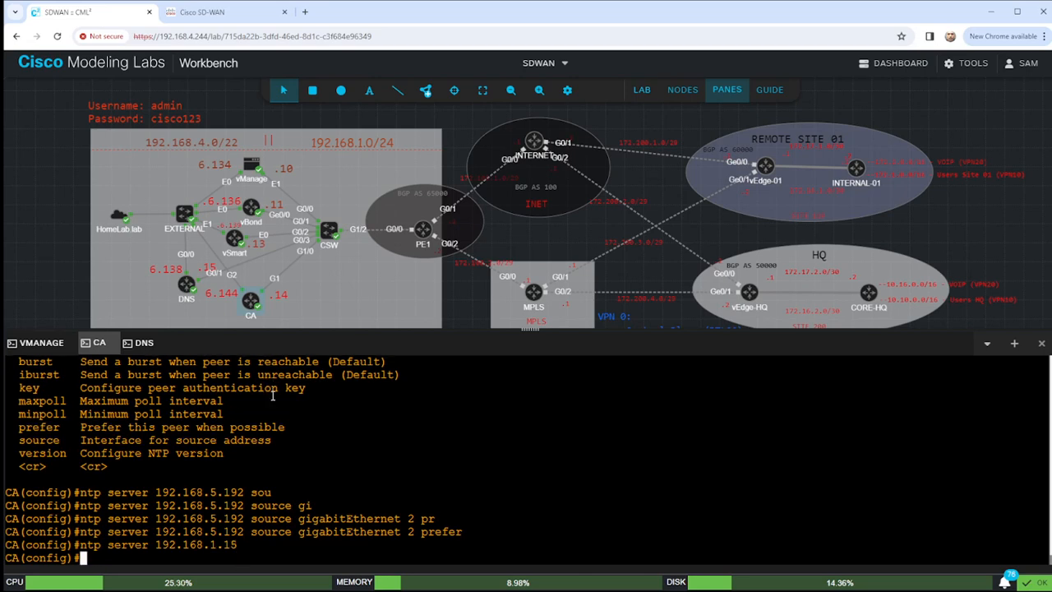
# Set GigabitEthernet1 as the source interface for NTP server 192.168.1.15.
pyautogui.press('Up')
pyautogui.write('sour')
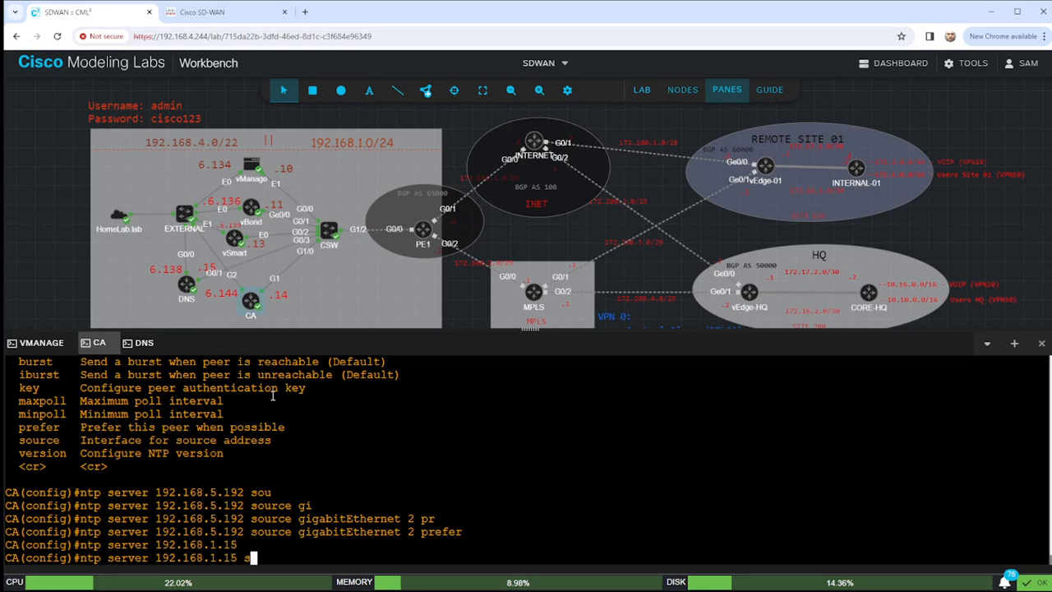
pyautogui.press('Tab')
pyautogui.write('in')
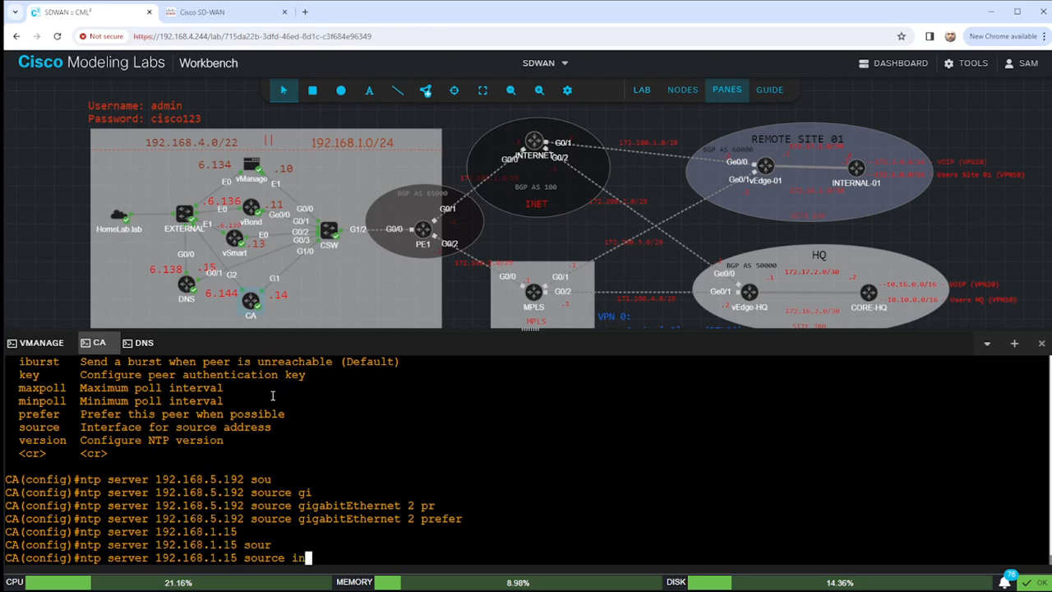
pyautogui.press('BackSpace')
pyautogui.press('BackSpace')
pyautogui.write('gi')
pyautogui.press('Tab')
pyautogui.write('0/')
pyautogui.press('BackSpace')
pyautogui.press('BackSpace')
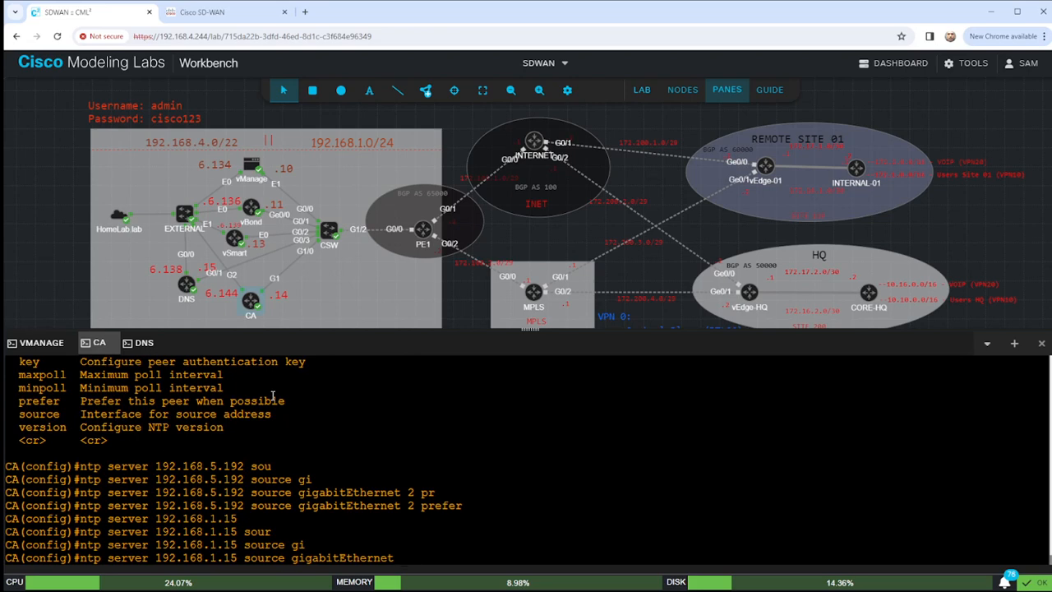
pyautogui.write('1')
pyautogui.press('Return')
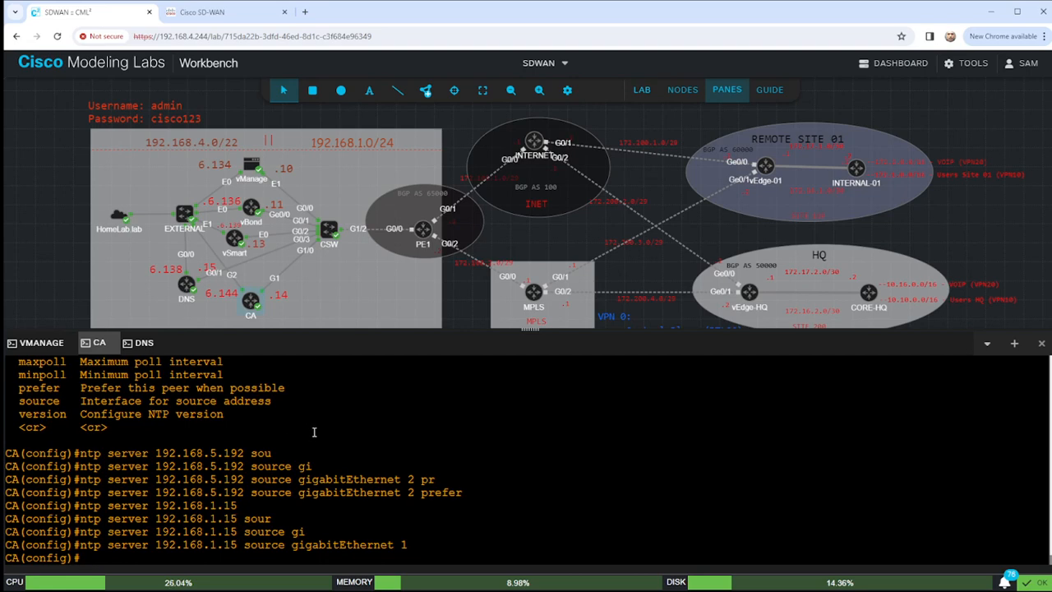
# Describe GigabitEthernet1 as ////CONNECT-TO-G1/0.CSW////, address it 192.168.1.14 255.255.255.0, enable it, and end.
pyautogui.write('int g1')
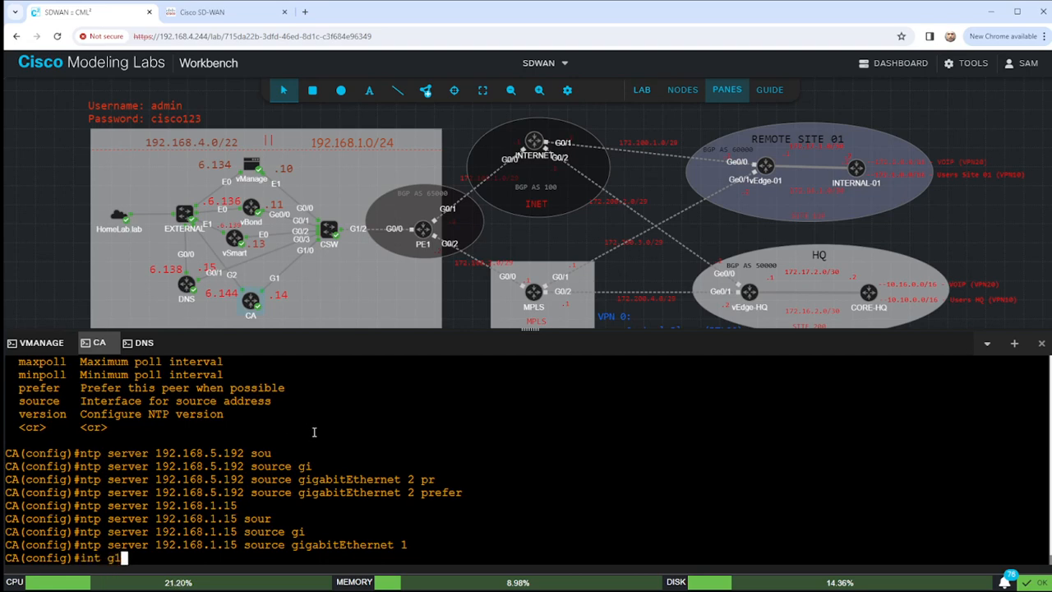
pyautogui.press('Return')
pyautogui.write('des /')
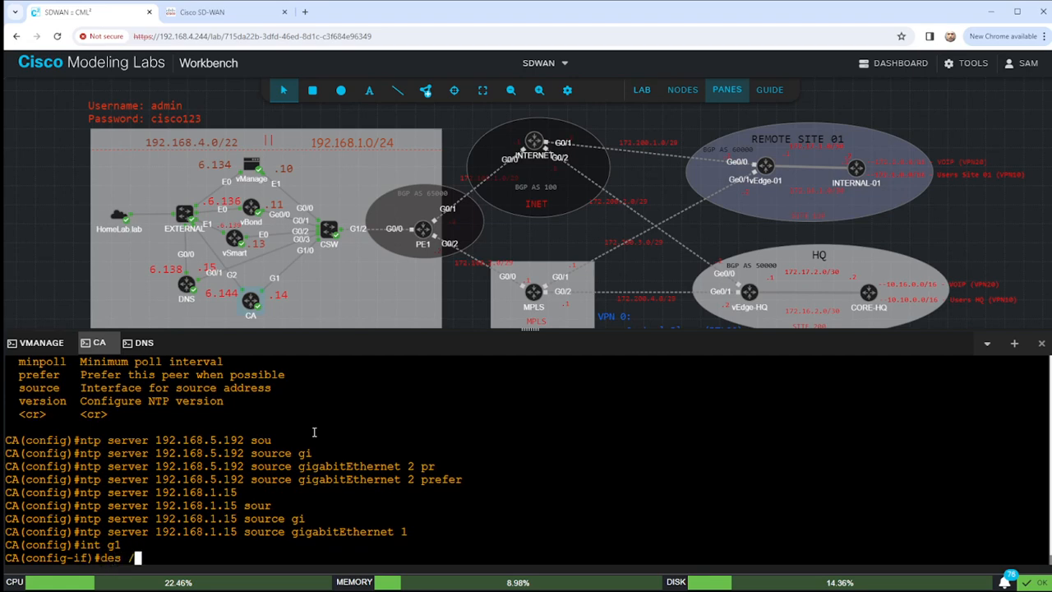
pyautogui.write('///CONNECT-TO-')
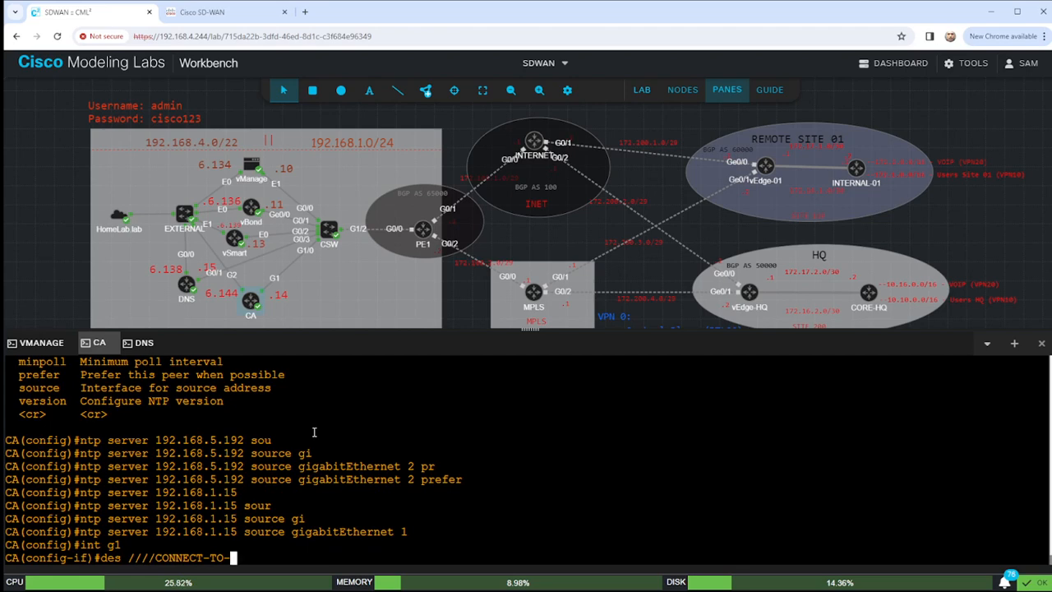
pyautogui.write('G1/0.CS')
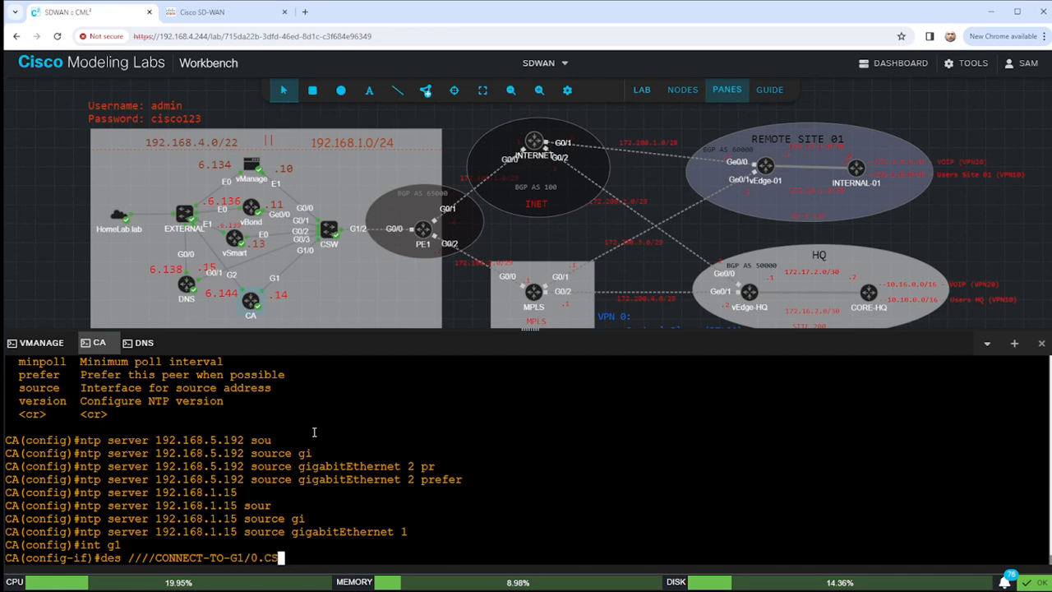
pyautogui.write('W////')
pyautogui.press('Return')
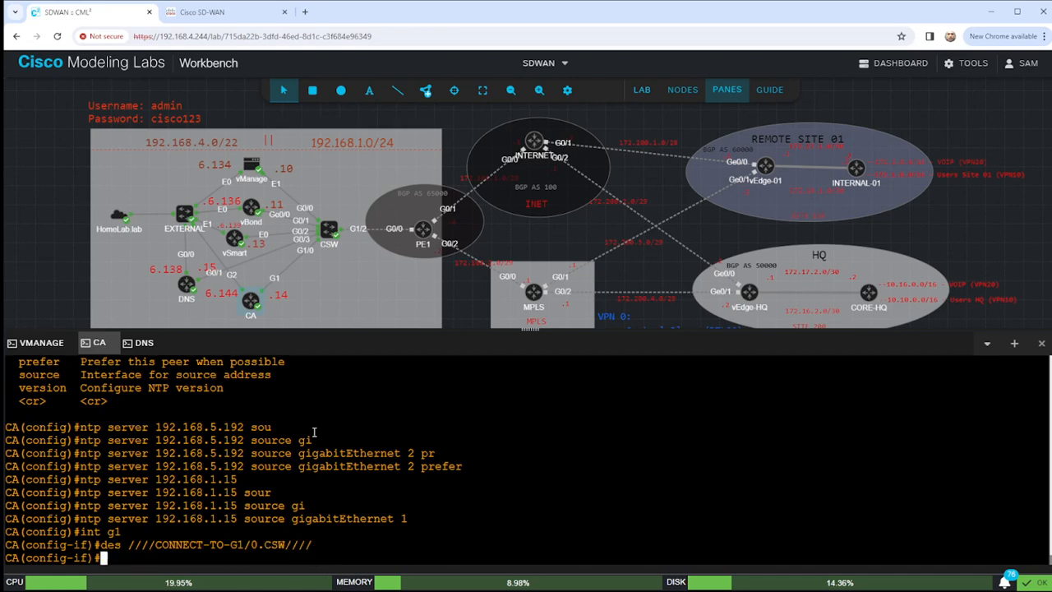
pyautogui.write('IP ADD ')
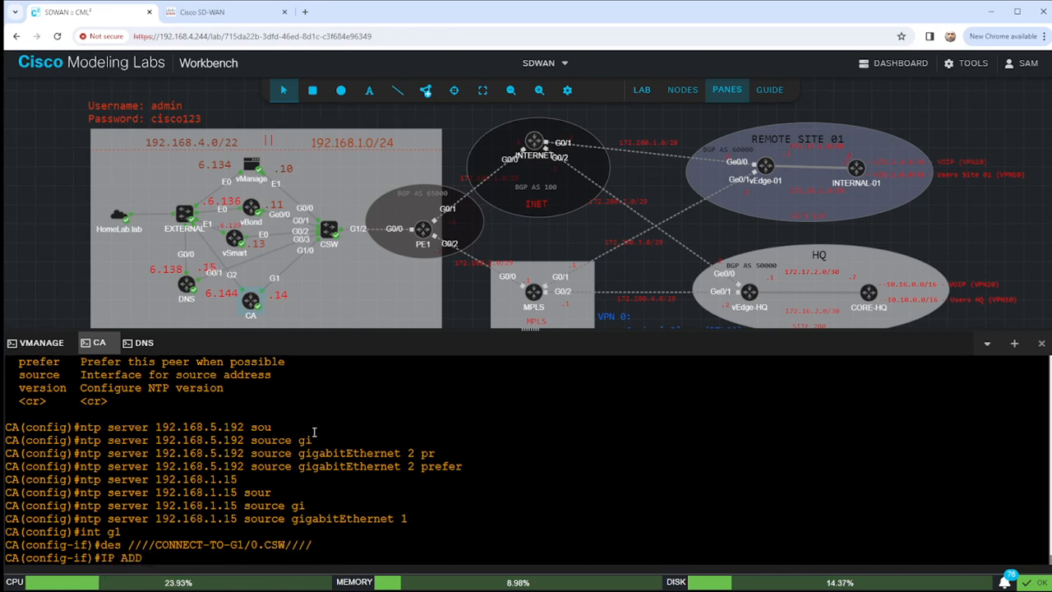
pyautogui.write('192.168.1')
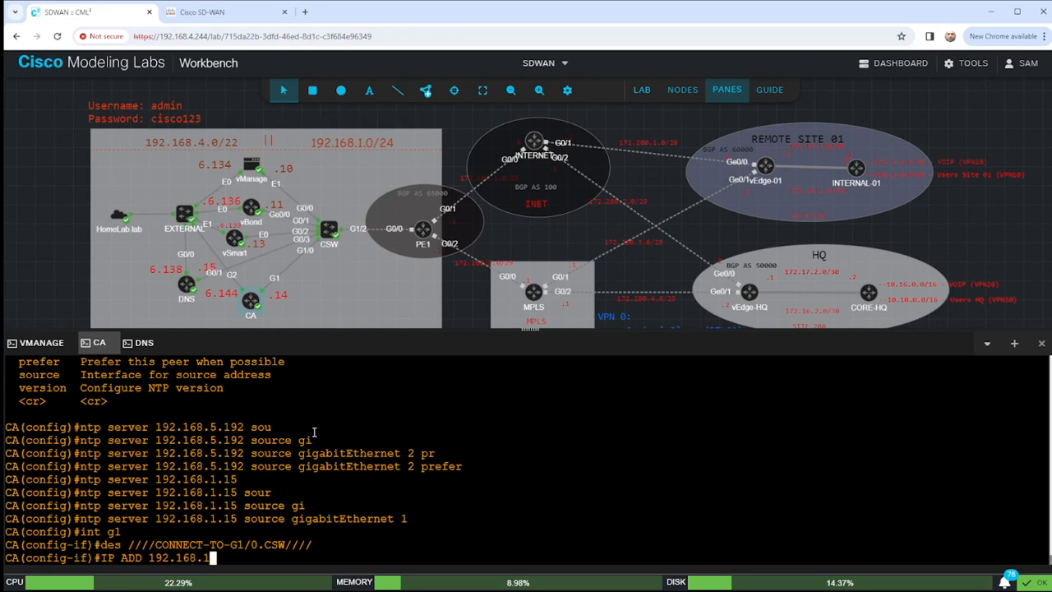
pyautogui.write('.14 255.255.2')
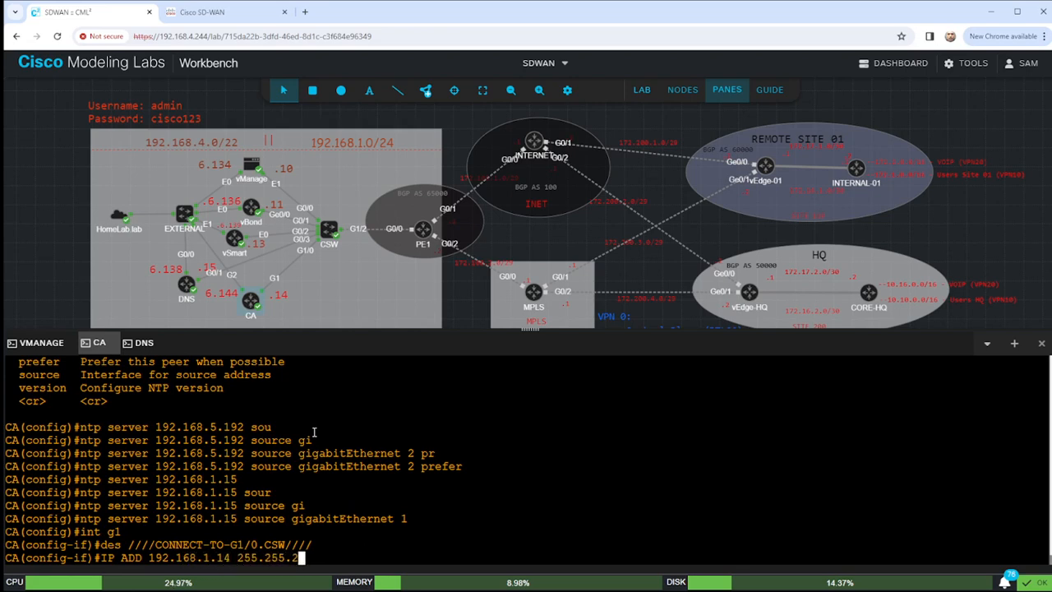
pyautogui.write('55.0')
pyautogui.press('Return')
pyautogui.write('nfig-if)#n')
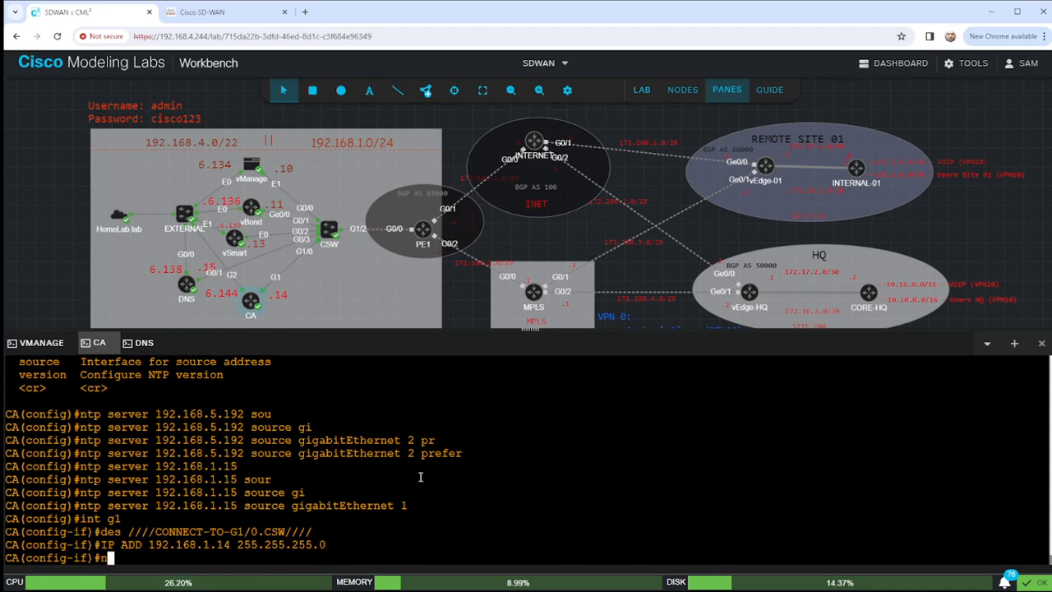
pyautogui.write('o shut')
pyautogui.press('Return')
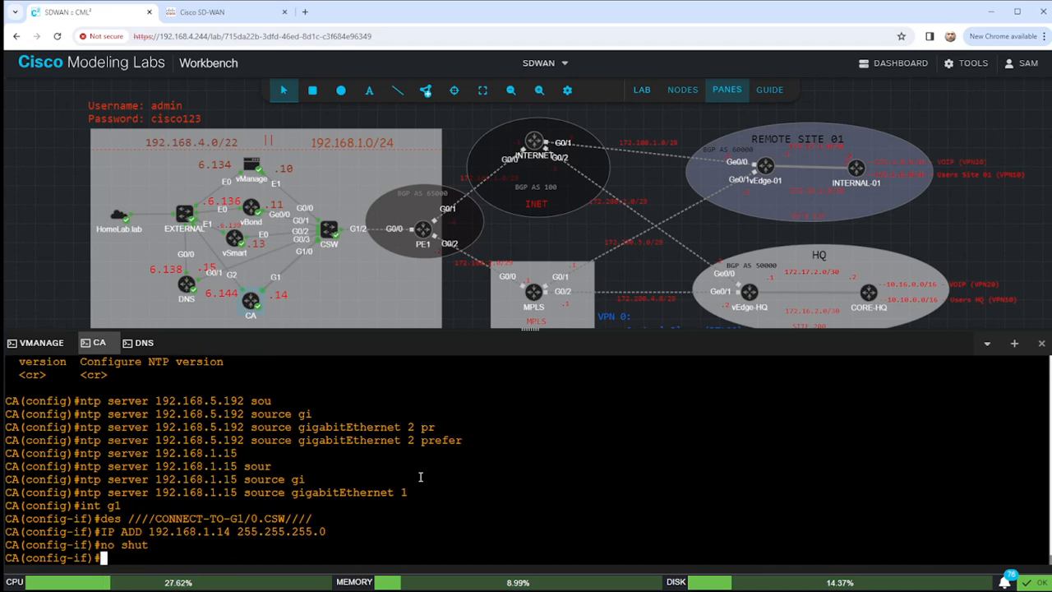
pyautogui.write('end')
pyautogui.press('Return')
pyautogui.press('Return')
pyautogui.press('Return')
pyautogui.press('Return')
# Run sho ip int br | e unass and highlight the GigabitEthernet1 and GigabitEthernet2 rows.
pyautogui.write('sho ip int b')
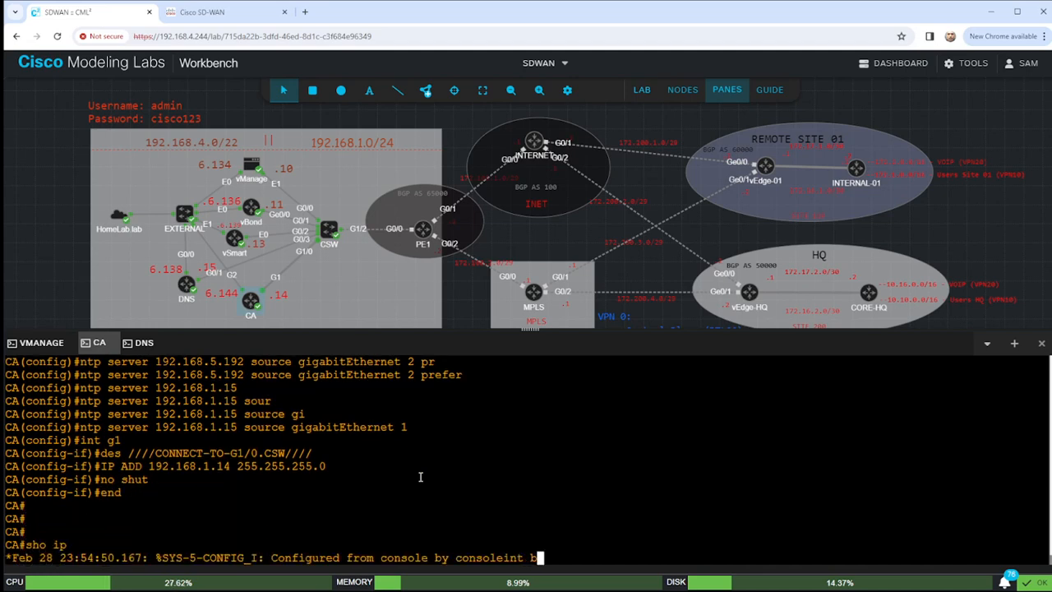
pyautogui.write('r | e unass')
pyautogui.press('Return')
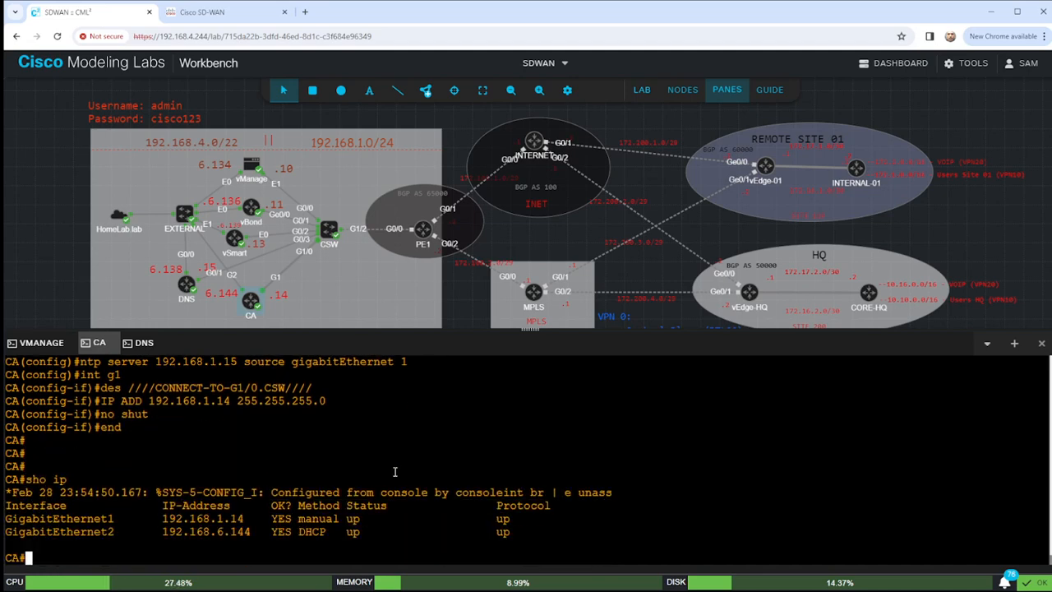
pyautogui.moveTo(7, 531); pyautogui.dragTo(336, 525)
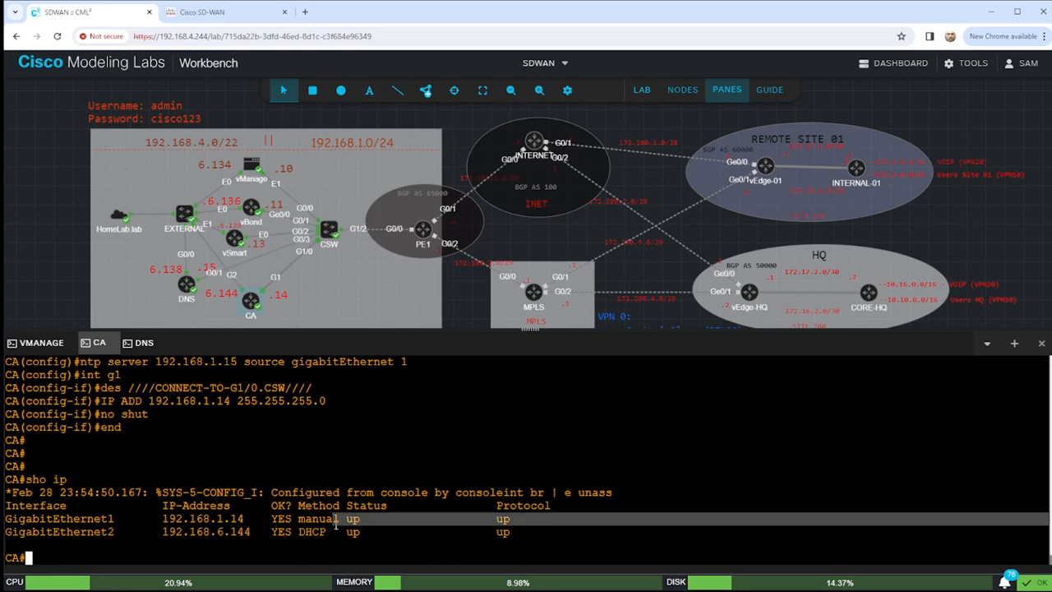
pyautogui.moveTo(13, 520); pyautogui.dragTo(558, 515)
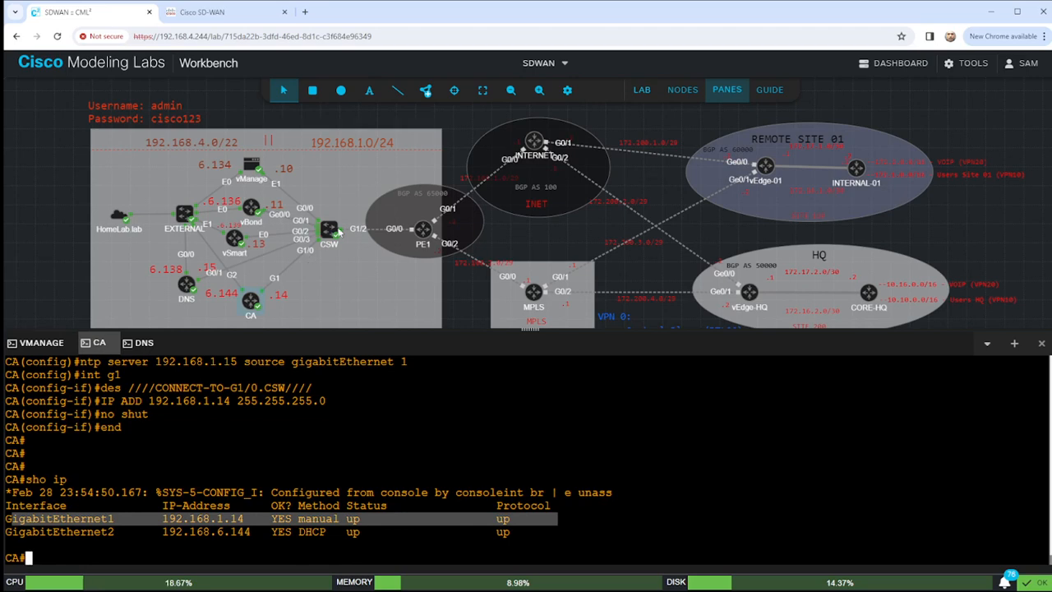
pyautogui.click(525, 532)
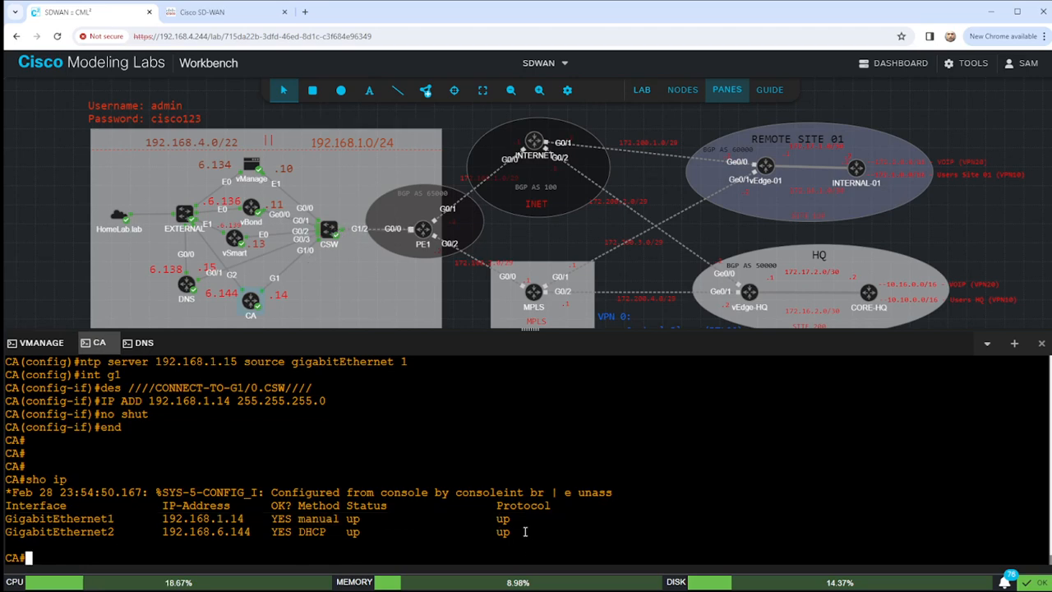
pyautogui.moveTo(524, 531); pyautogui.dragTo(12, 536)
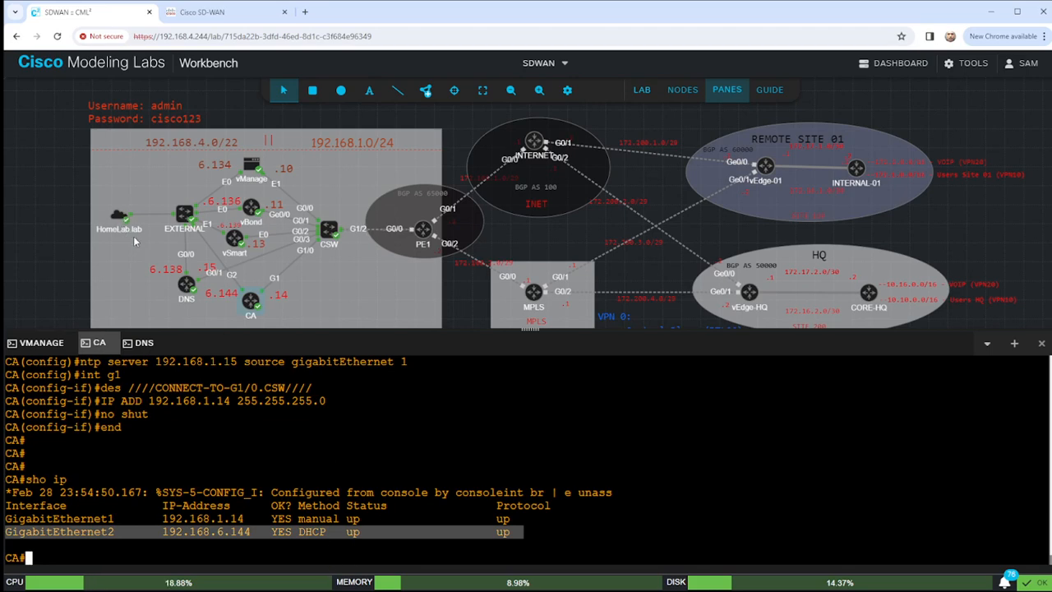
pyautogui.click(301, 453)
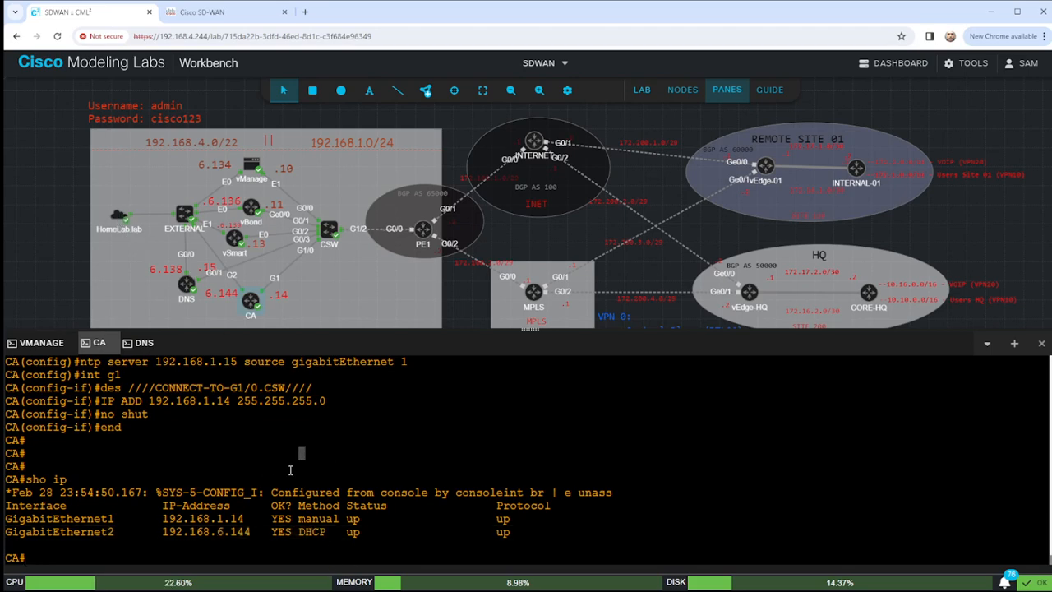
# Open a console session on the CSW switch and wake its prompt.
pyautogui.rightClick(332, 231)
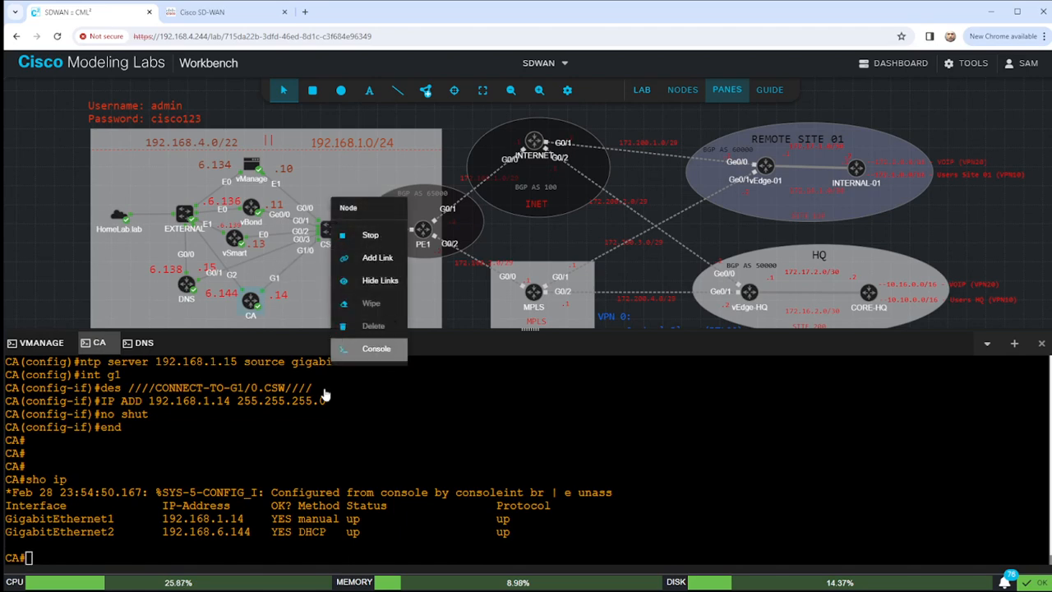
pyautogui.click(377, 350)
pyautogui.click(534, 478)
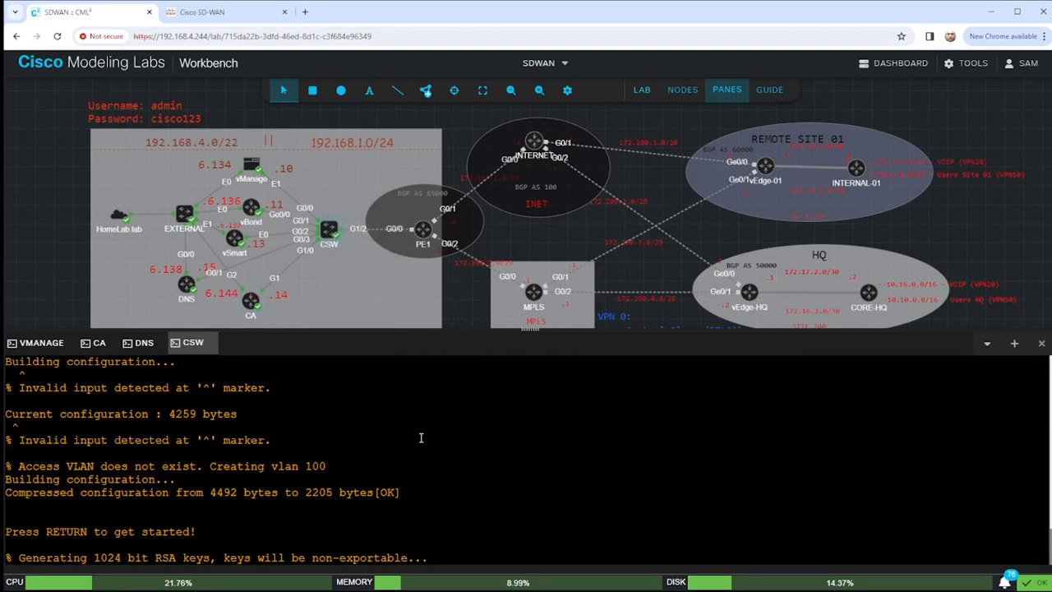
pyautogui.press('Return')
pyautogui.press('Return')
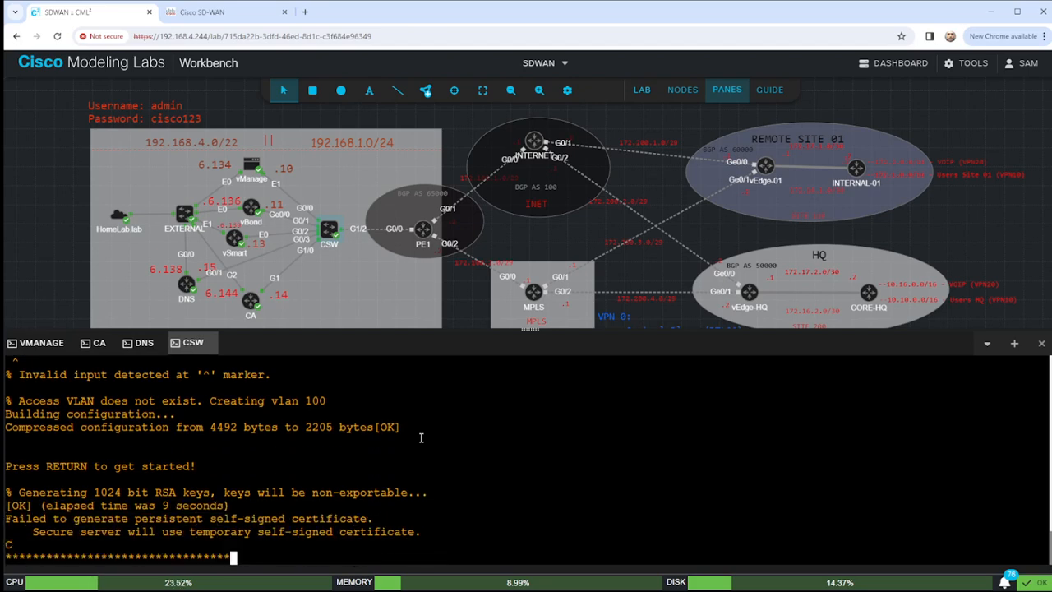
# Enter privileged mode and list CSW's VLANs with 'sho vlan br', showing VLAN 100 on Gi0/0–Gi0/3 and Gi1/0.
pyautogui.write('en')
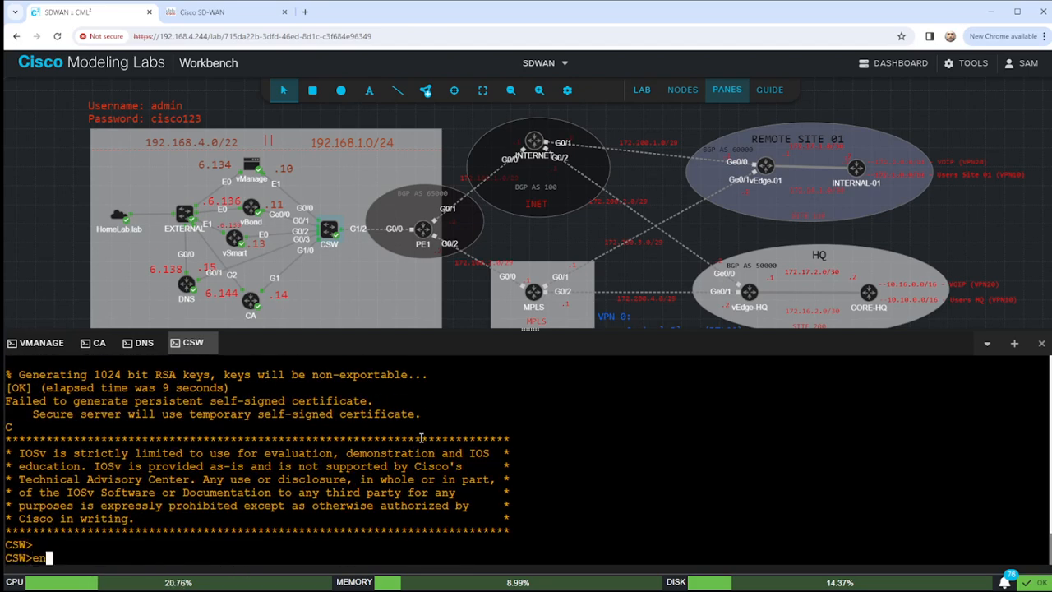
pyautogui.press('Return')
pyautogui.press('Return')
pyautogui.press('Return')
pyautogui.press('Return')
pyautogui.press('Return')
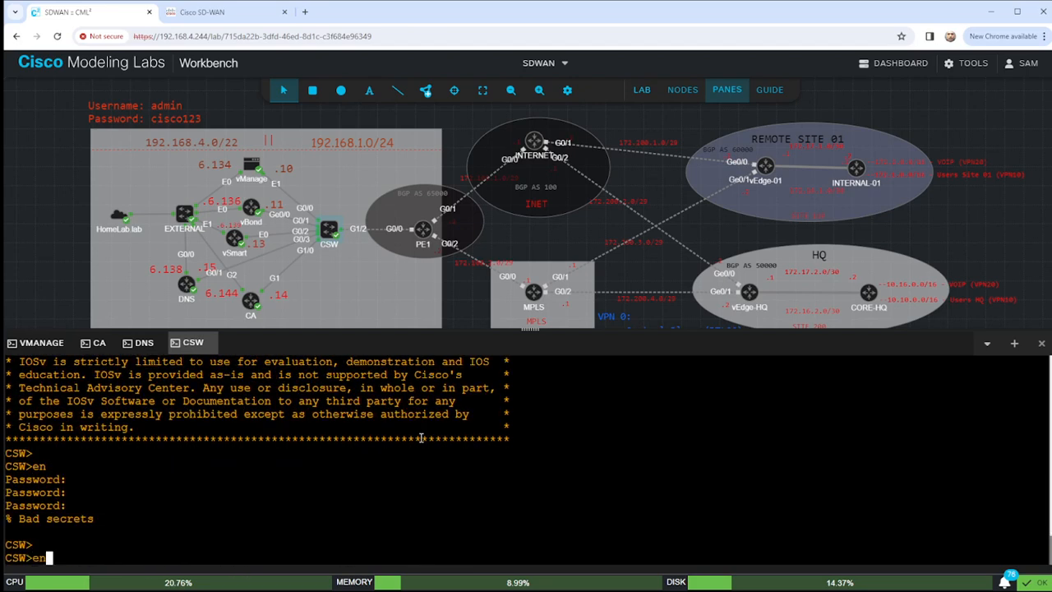
pyautogui.press('Return')
pyautogui.press('Return')
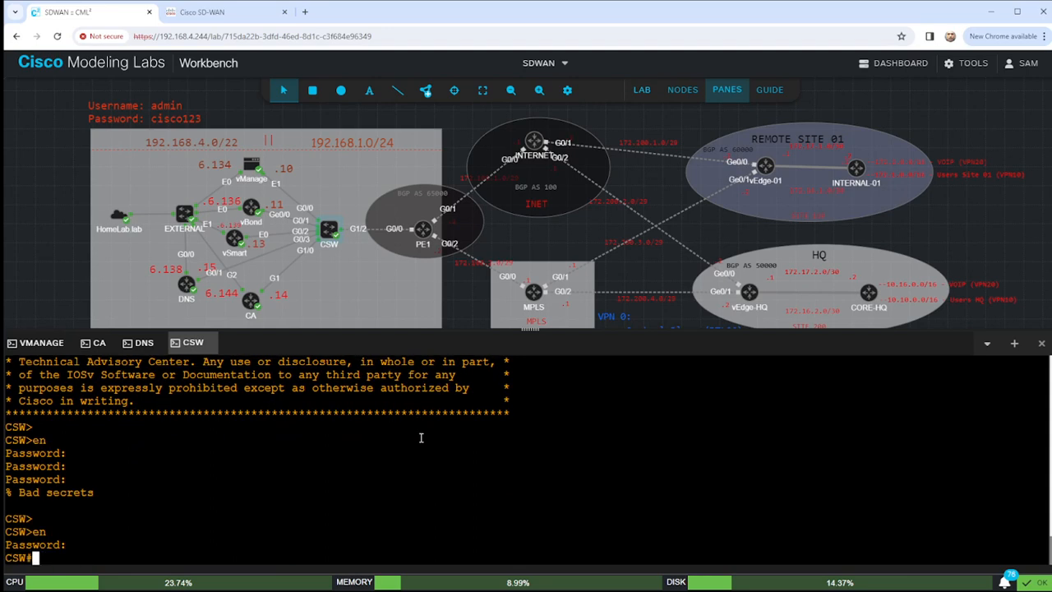
pyautogui.press('Return')
pyautogui.press('Return')
pyautogui.press('Return')
pyautogui.write('sho ')
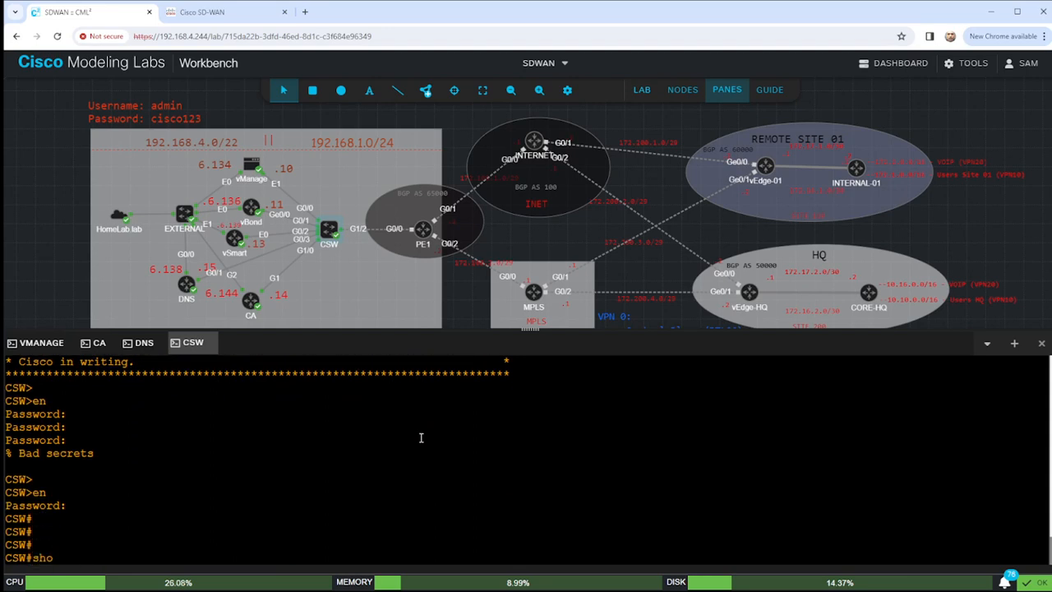
pyautogui.write('vlan br')
pyautogui.press('Return')
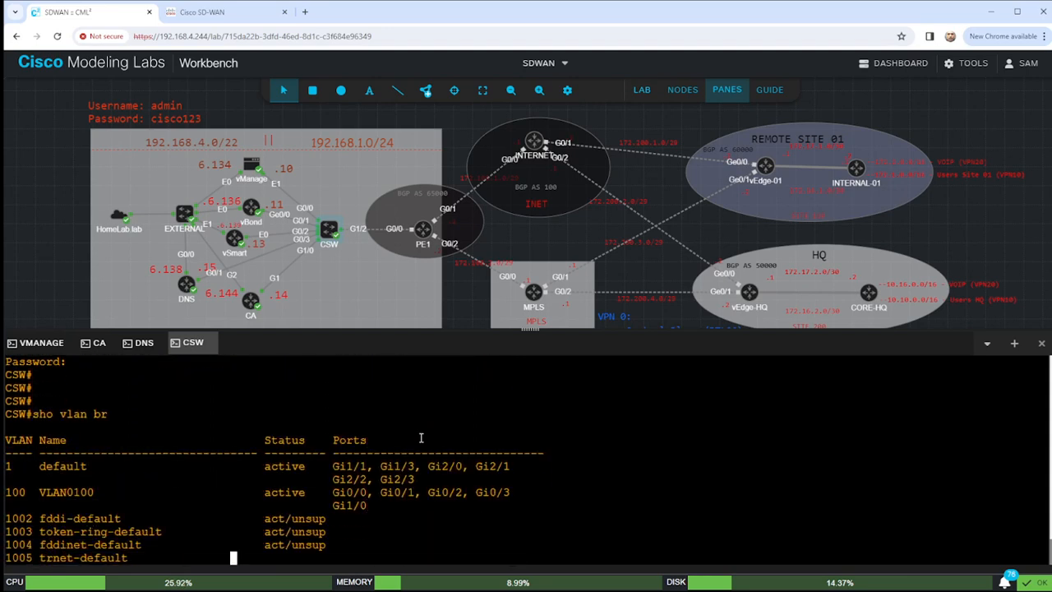
pyautogui.press('Return')
pyautogui.press('Return')
pyautogui.press('Return')
pyautogui.press('Return')
pyautogui.press('Return')
pyautogui.press('Return')
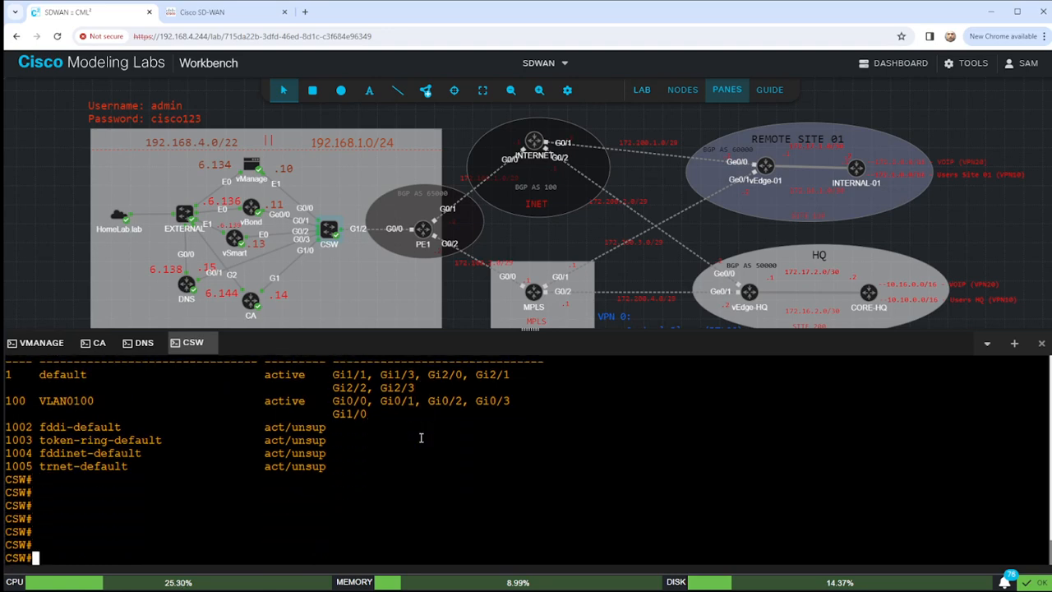
# Create VLAN 100 on CSW and name it ////SDWAN////.
pyautogui.write('conf t')
pyautogui.press('Return')
pyautogui.write('vlan 100')
pyautogui.press('Return')
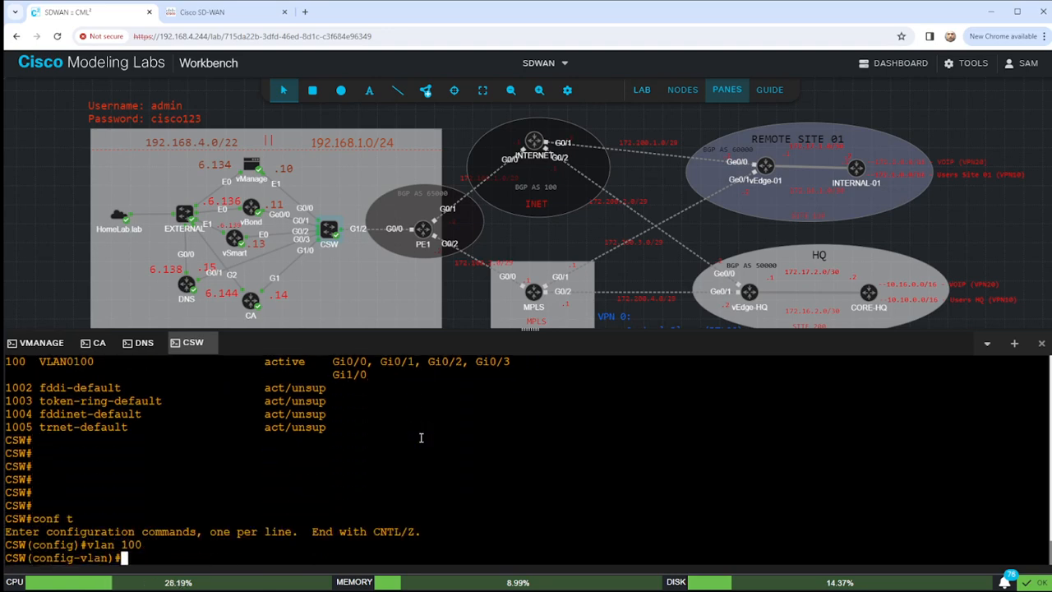
pyautogui.write('name ////SDWAN////')
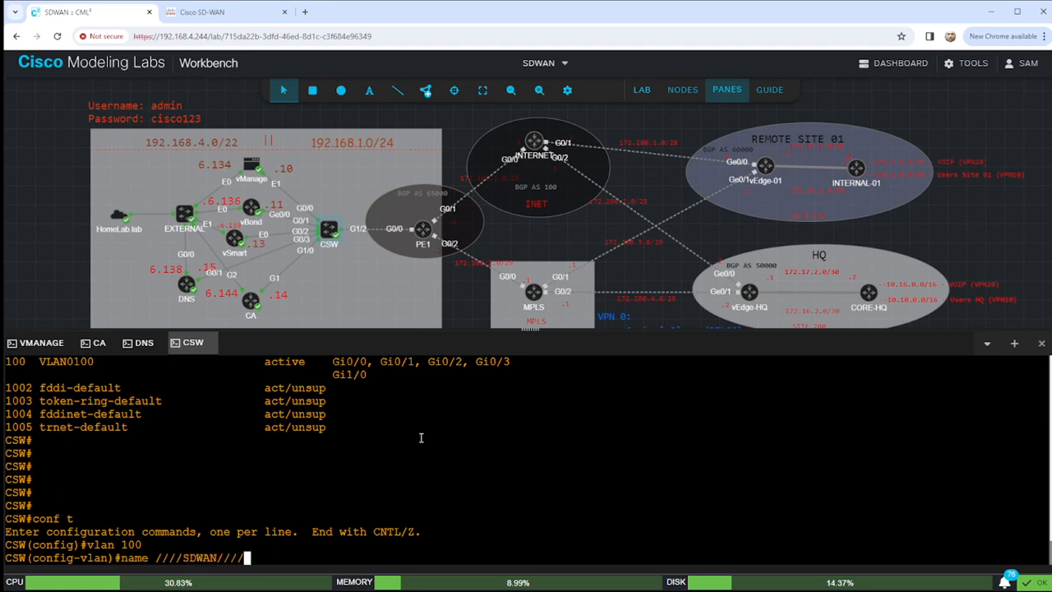
pyautogui.press('Return')
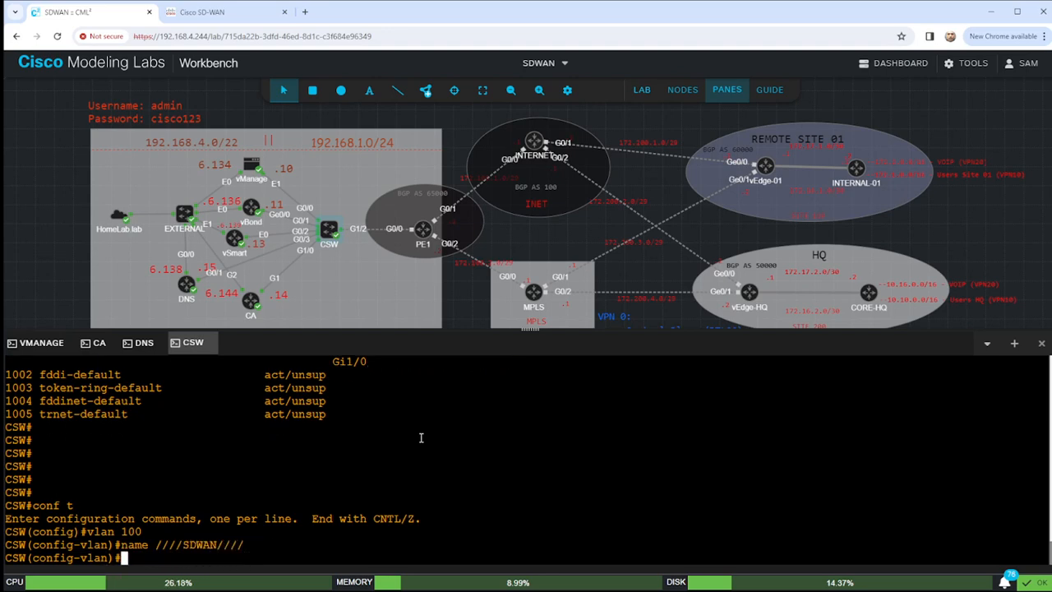
pyautogui.write('exit')
pyautogui.press('Return')
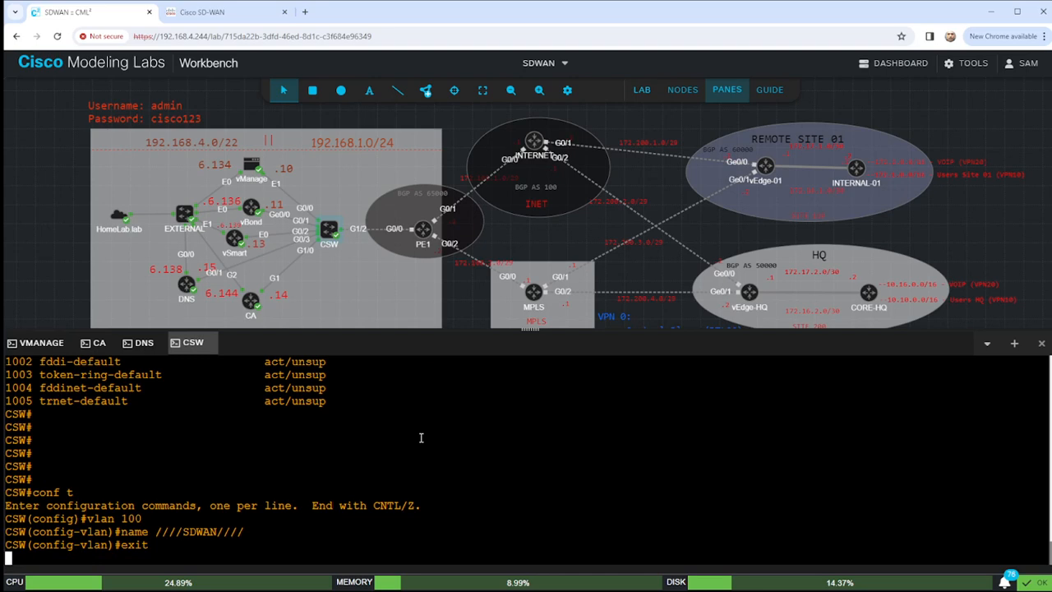
# Select the port range g0/0-3,g1/0 and give it the description ////SDWAN////.
pyautogui.write('int range ')
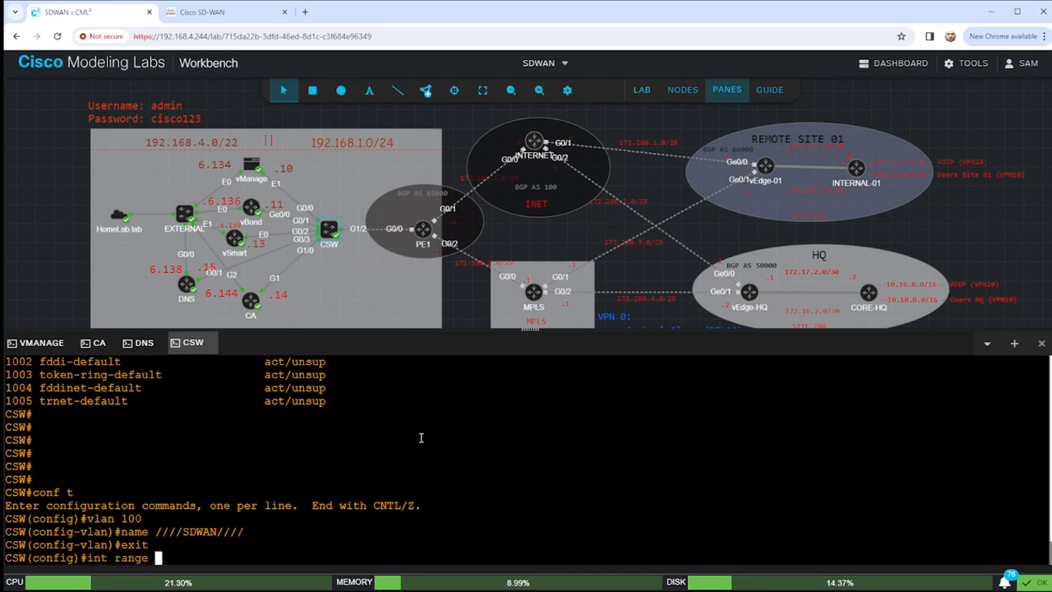
pyautogui.write('g0/00')
pyautogui.press('BackSpace')
pyautogui.write('-')
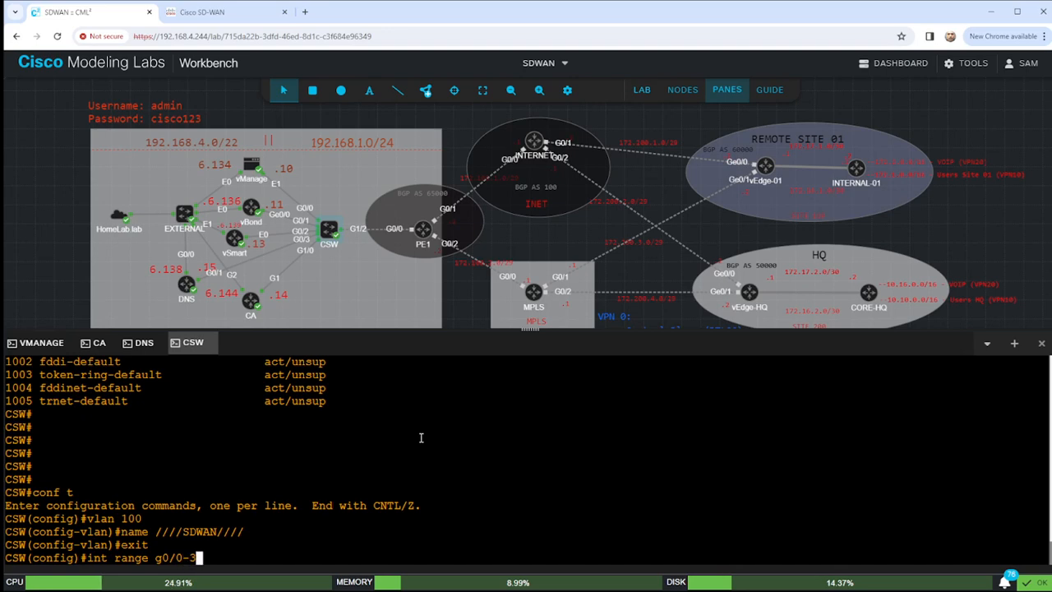
pyautogui.write('3,g1/0')
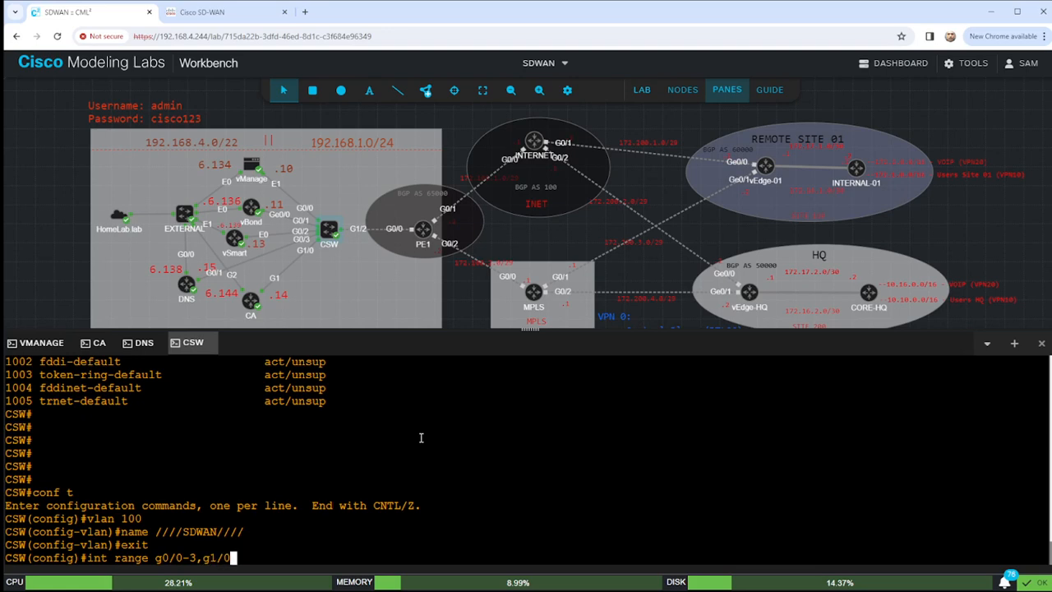
pyautogui.press('Return')
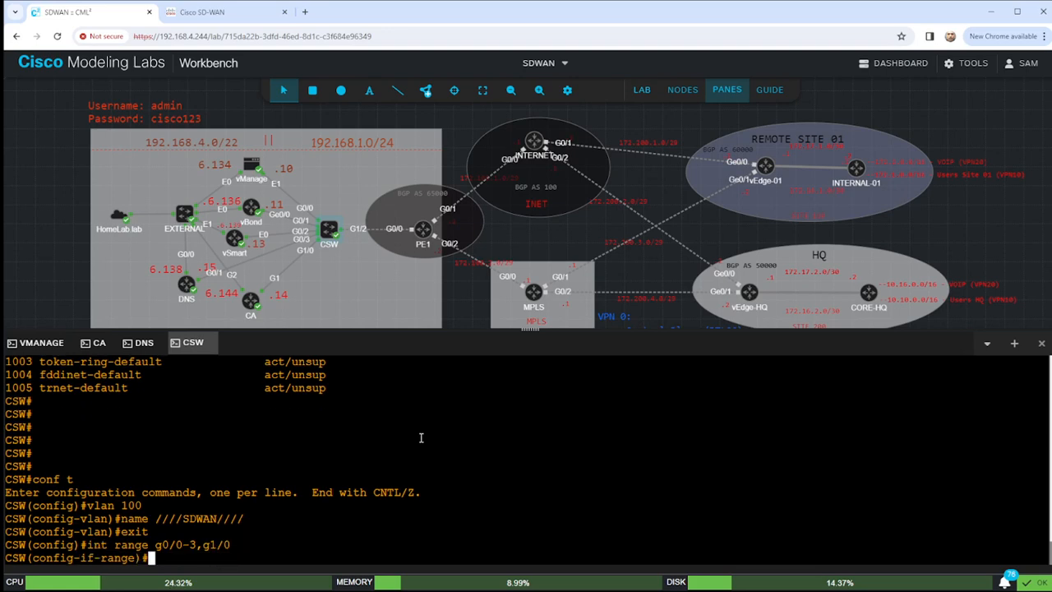
pyautogui.write('des ////SDWAN////')
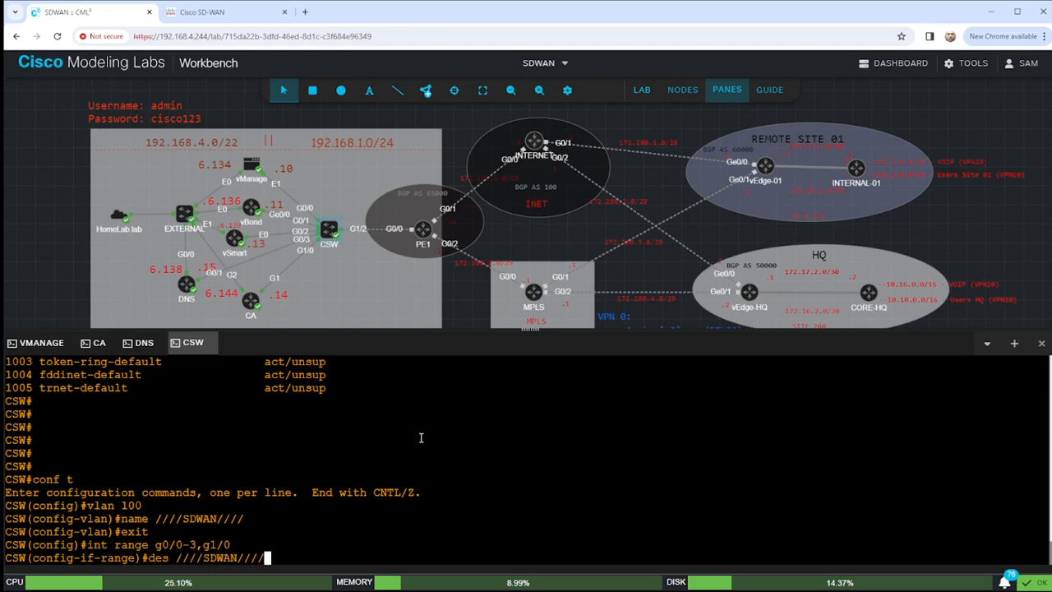
pyautogui.press('Return')
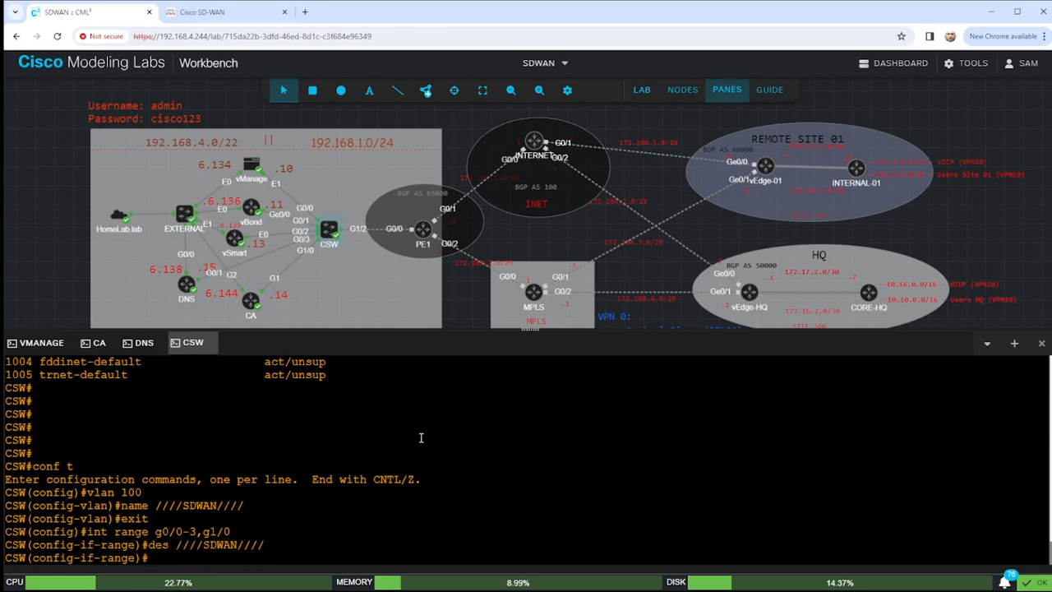
# Make the ports access ports in VLAN 100.
pyautogui.write('swi')
pyautogui.press('Tab')
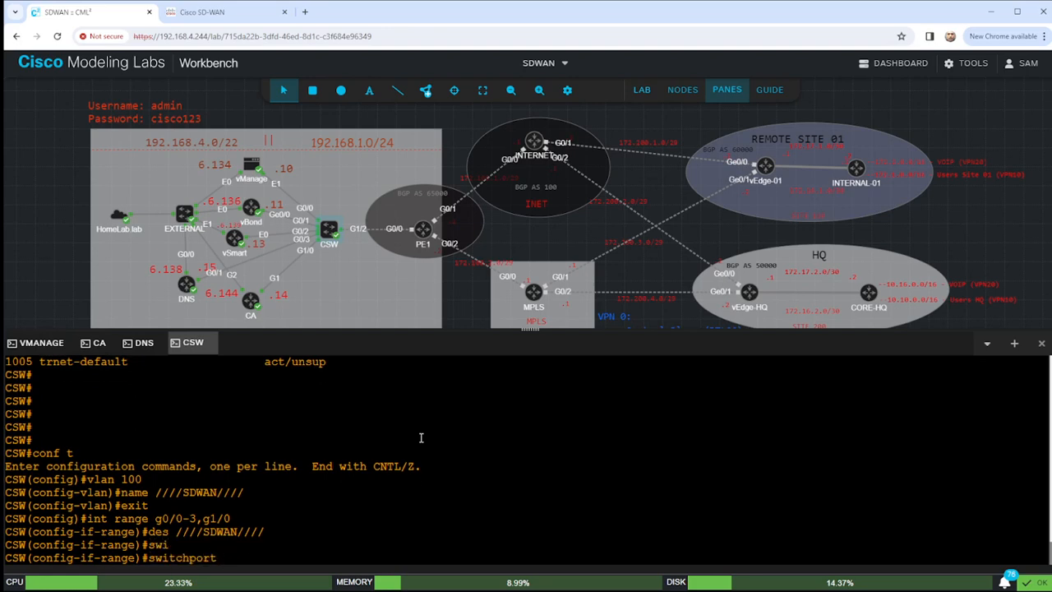
pyautogui.write('mode access')
pyautogui.press('Return')
pyautogui.write('swi')
pyautogui.press('Tab')
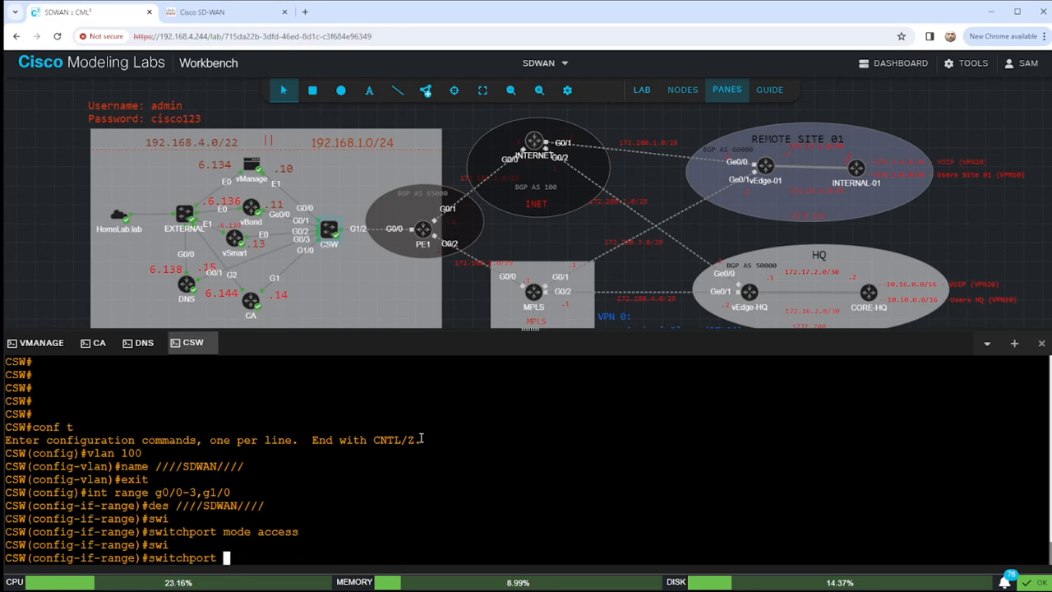
pyautogui.write('access vlan 100')
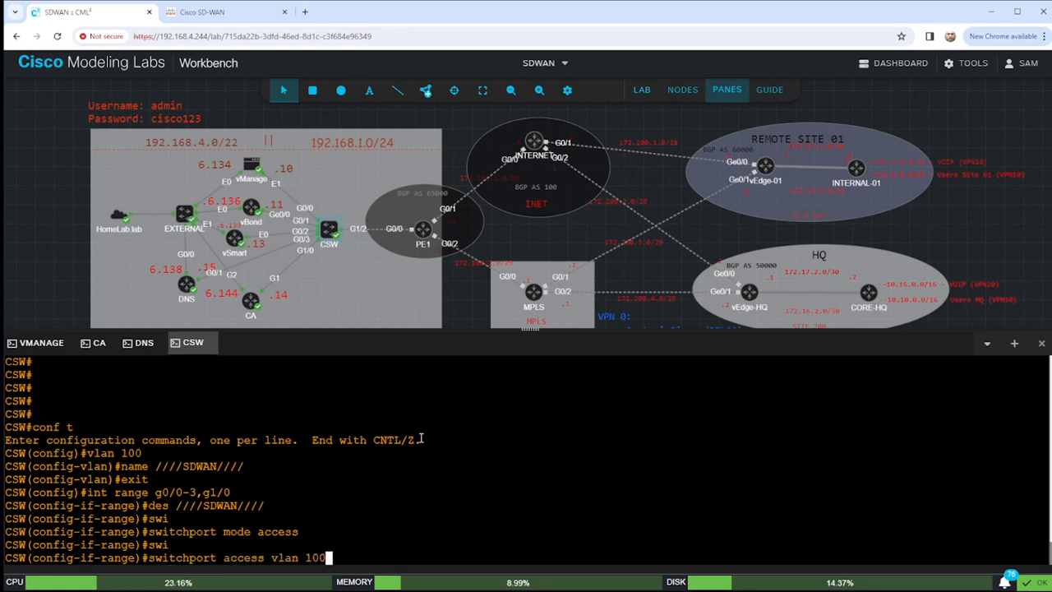
pyautogui.press('Return')
# Enable spanning-tree portfast and BPDU guard on the ports, bring them up, and end configuration.
pyautogui.write('span')
pyautogui.press('Tab')
pyautogui.write('por')
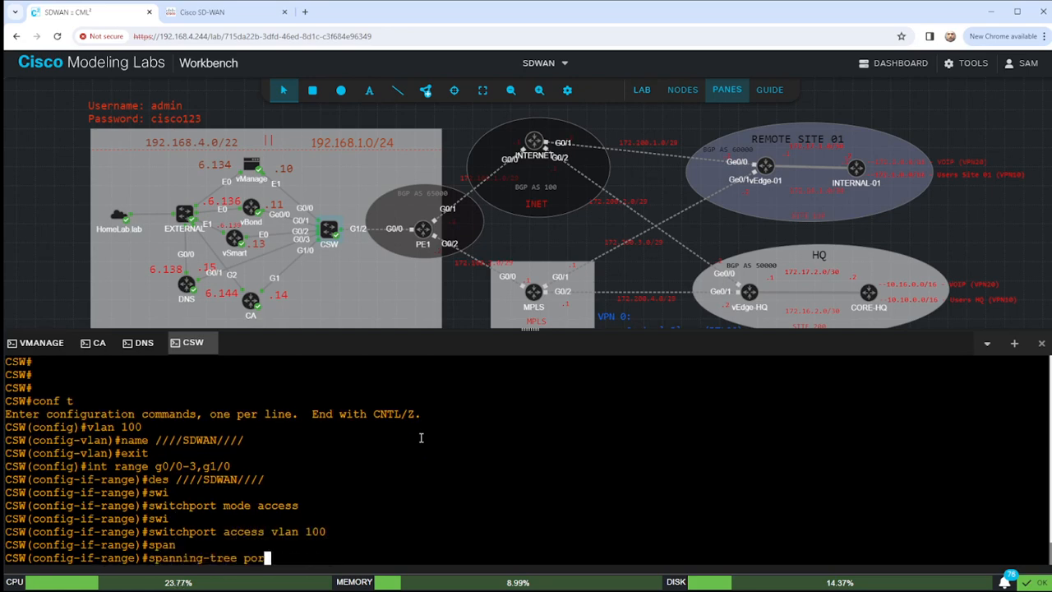
pyautogui.write('tfast')
pyautogui.press('Return')
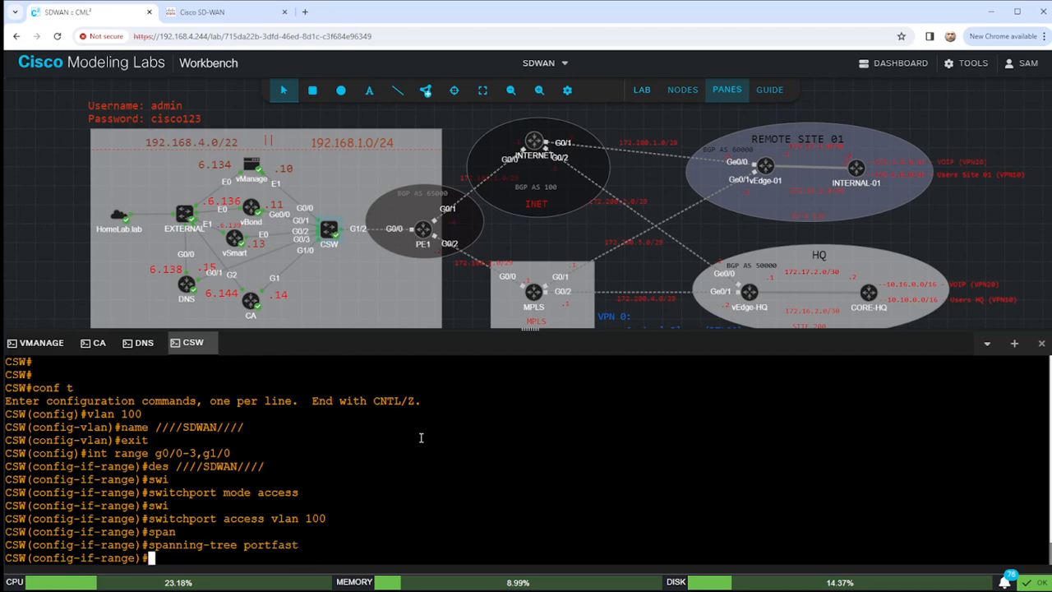
pyautogui.write('span')
pyautogui.press('Tab')
pyautogui.write('bp')
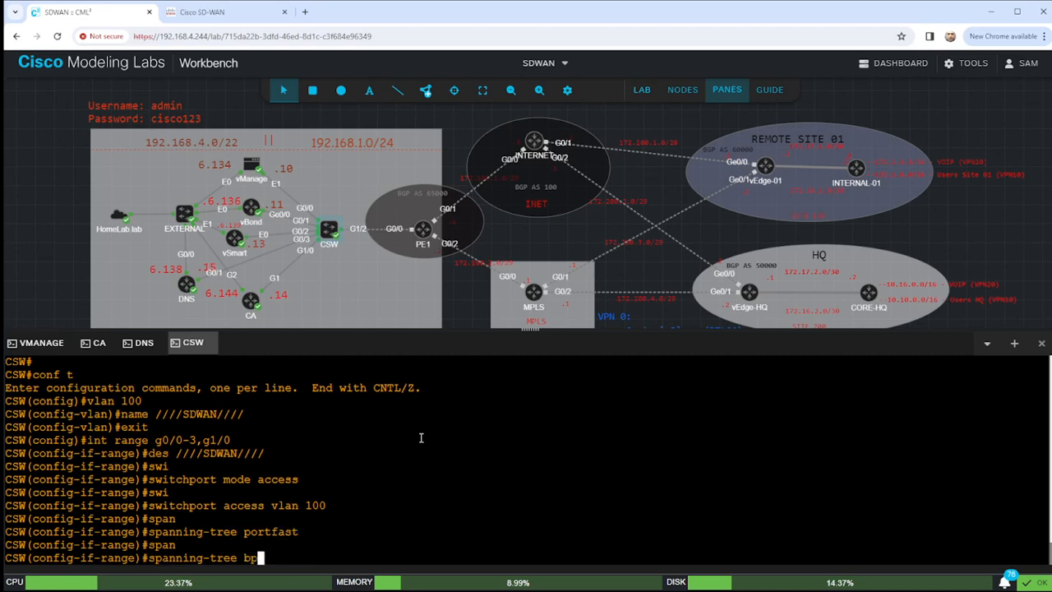
pyautogui.write('udduguard ena')
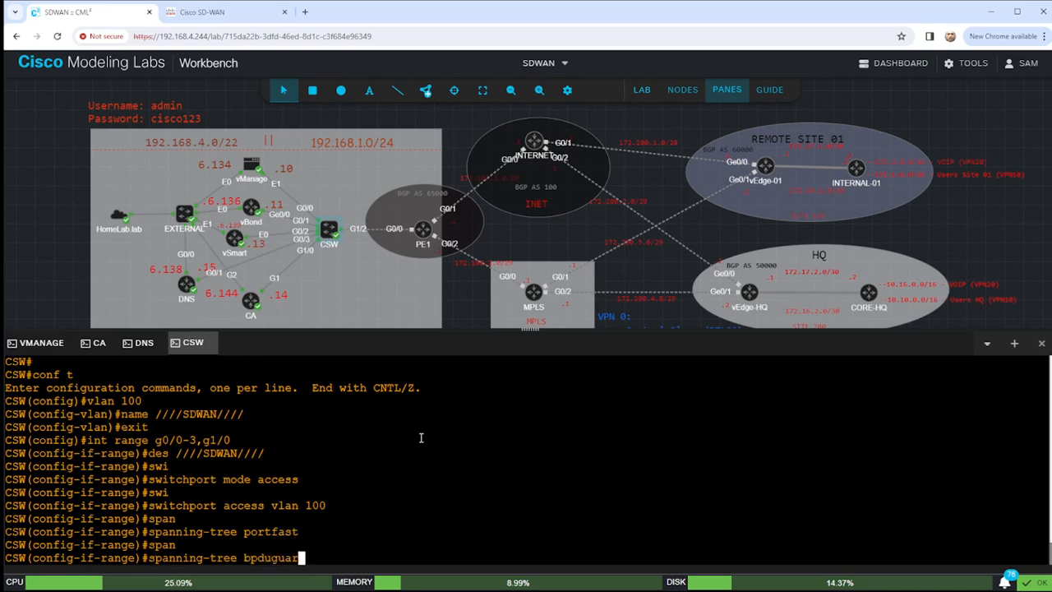
pyautogui.press('Return')
pyautogui.press('Return')
pyautogui.press('Return')
pyautogui.press('Return')
pyautogui.press('Return')
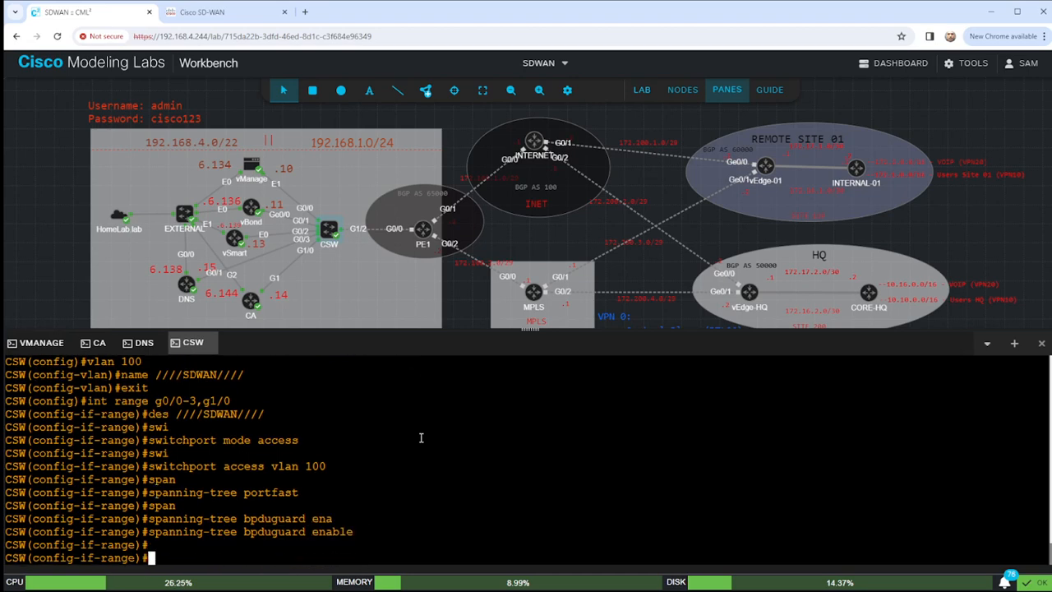
pyautogui.write('no shut')
pyautogui.press('Return')
pyautogui.write('end')
pyautogui.press('Return')
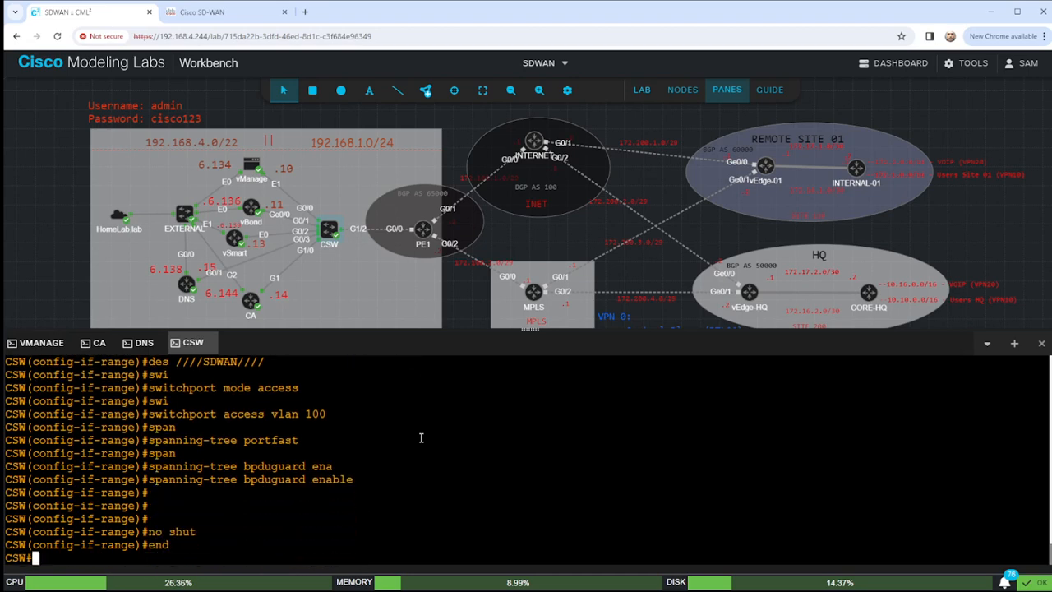
pyautogui.press('Return')
pyautogui.press('Return')
pyautogui.press('Return')
# Show the MAC address table for VLAN 100, listing 3 learned MACs.
pyautogui.write('sho mac add vlan 100')
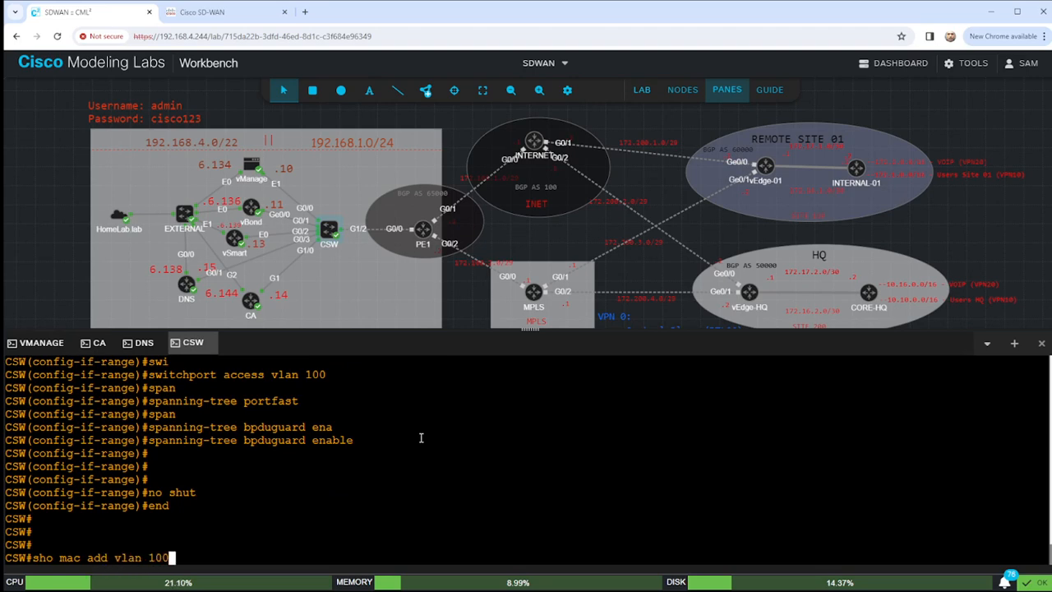
pyautogui.press('Return')
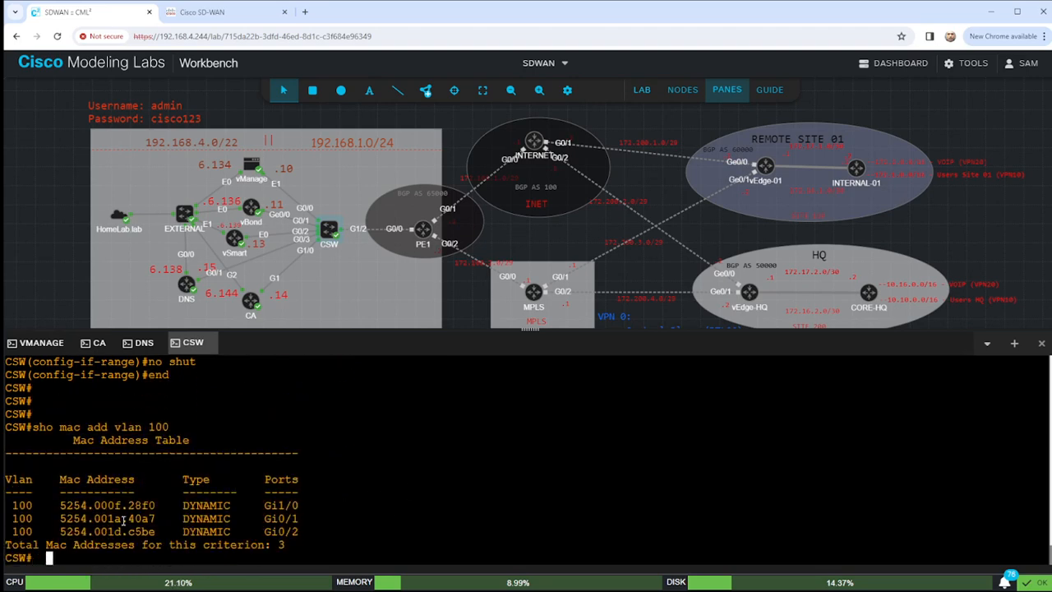
pyautogui.moveTo(13, 501); pyautogui.dragTo(317, 535)
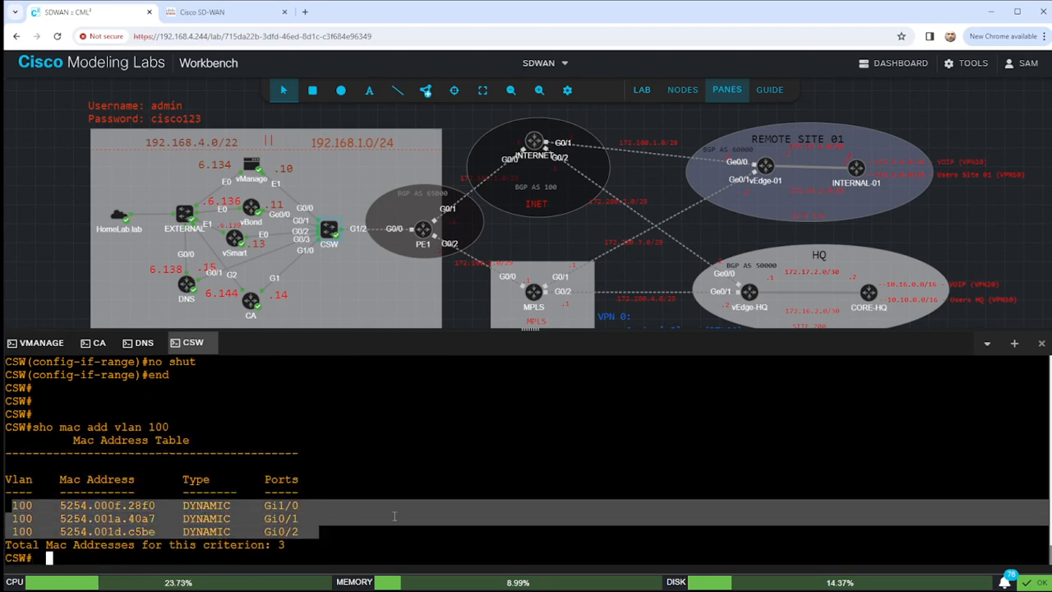
pyautogui.click(347, 534)
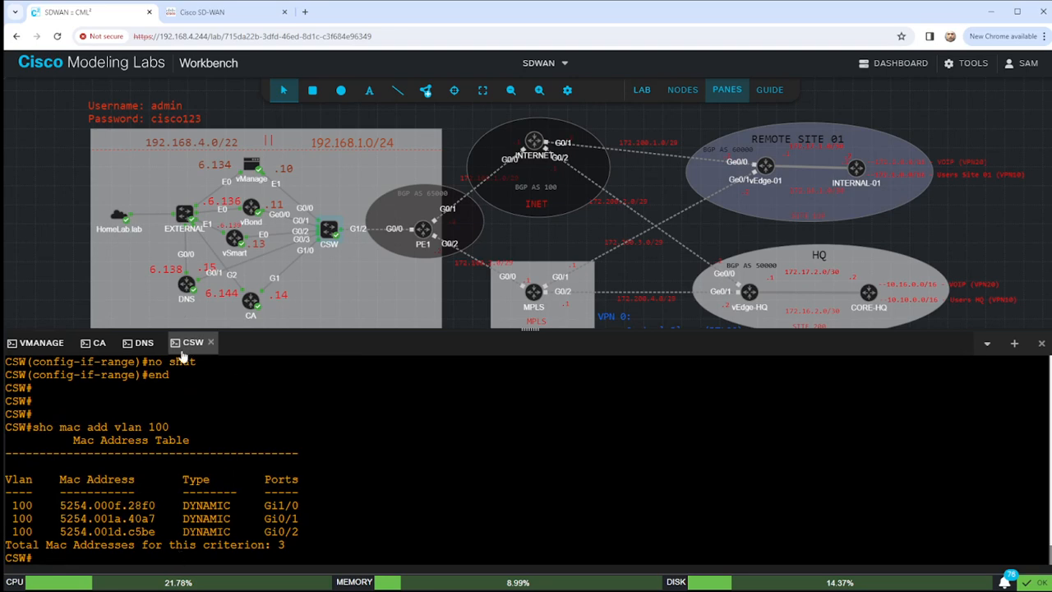
# On the DNS router console, enter configuration mode and set the hostname to DNS.
pyautogui.click(141, 342)
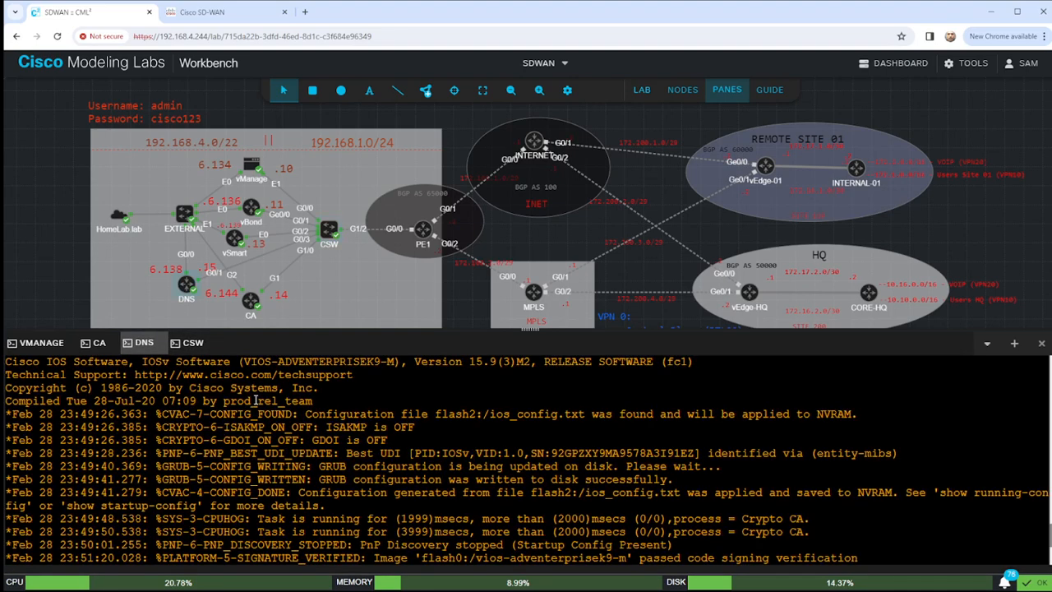
pyautogui.press('Return')
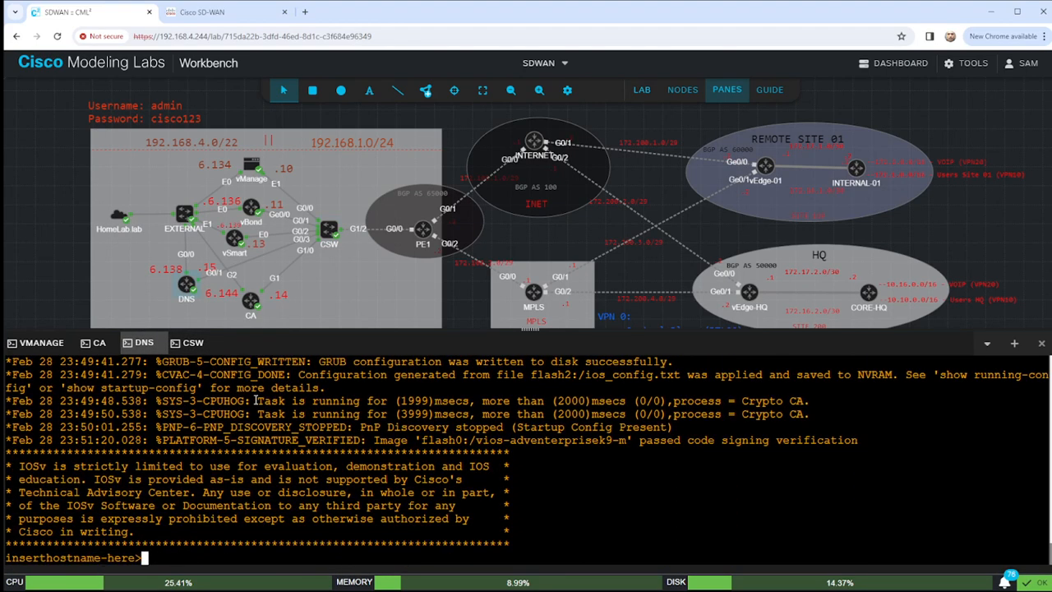
pyautogui.write('en')
pyautogui.press('Return')
pyautogui.write('conf t')
pyautogui.press('Return')
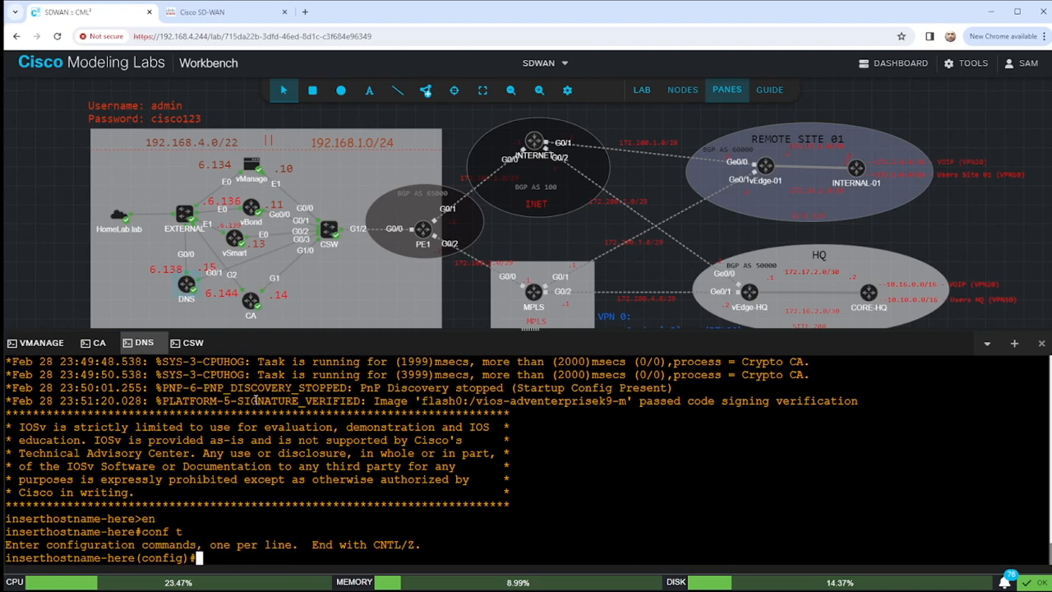
pyautogui.write('host ')
pyautogui.write('DNS')
pyautogui.press('Return')
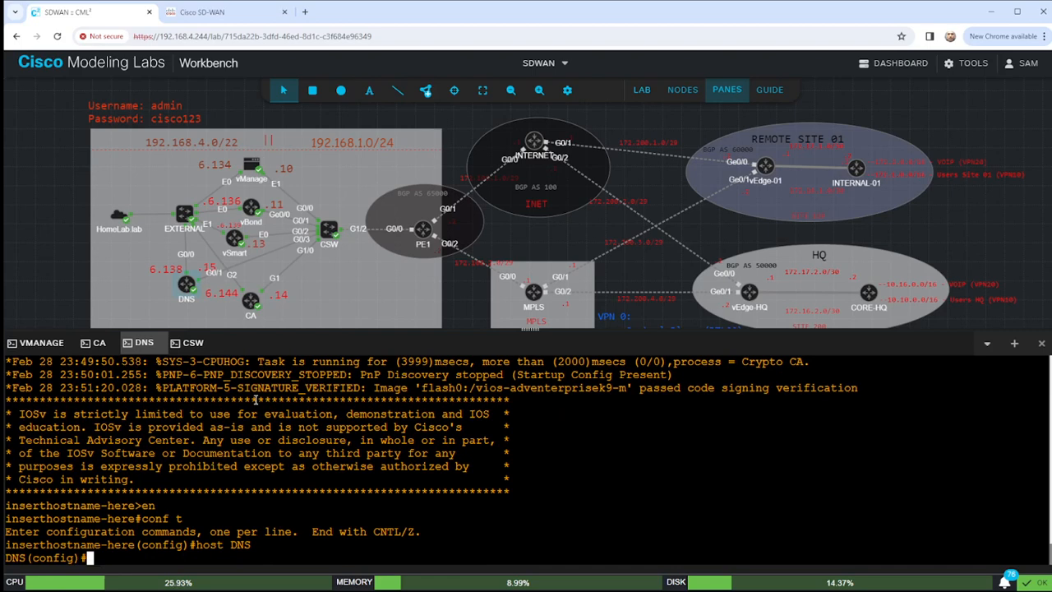
pyautogui.press('Return')
pyautogui.press('Return')
pyautogui.press('Return')
# Describe G0/1 as ////CONNECT-TO-G0/3.CSW////, address it 192.168.1.15 255.255.255.0, and enable it.
pyautogui.write('i')
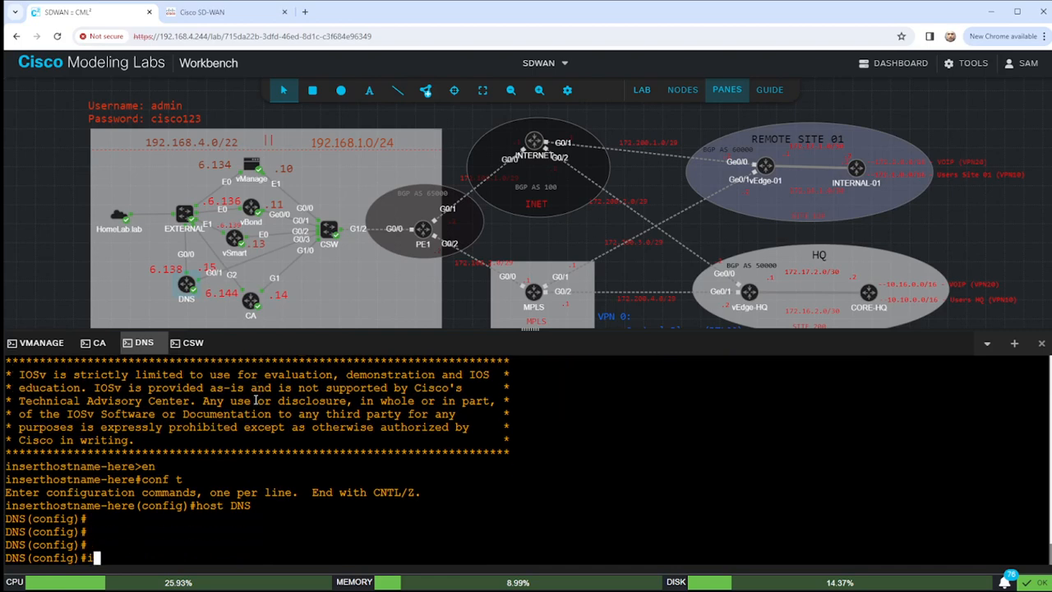
pyautogui.write('nt g0/1')
pyautogui.press('Return')
pyautogui.write('des ')
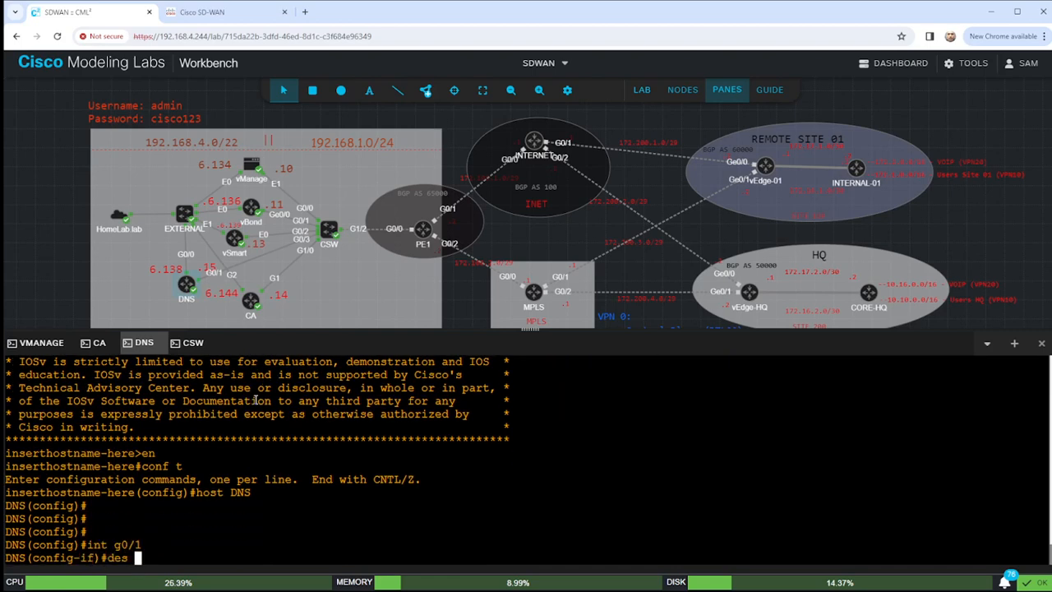
pyautogui.write('////CONNECT')
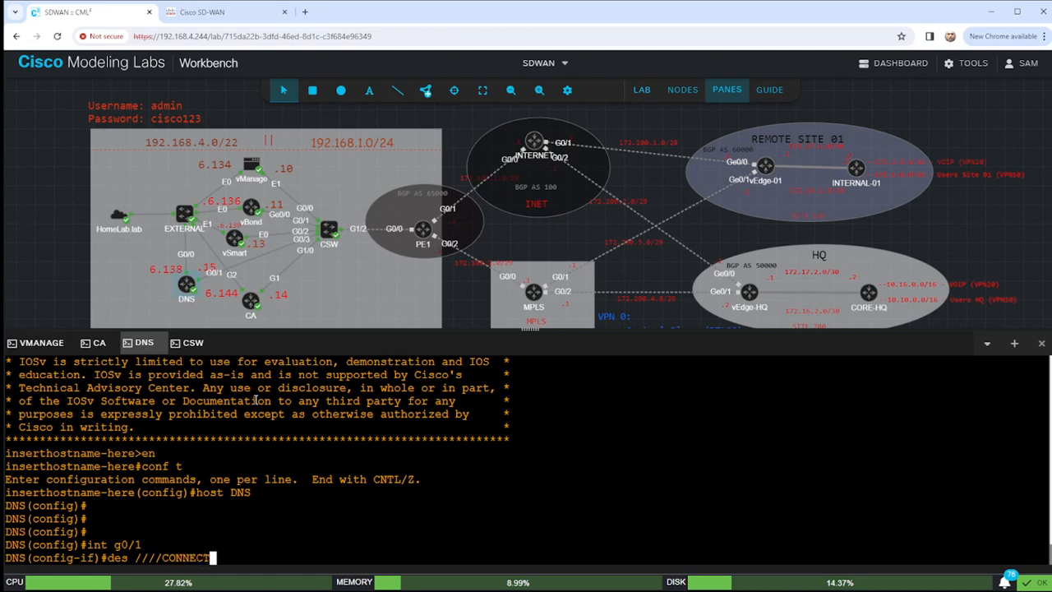
pyautogui.write('-TO-G0')
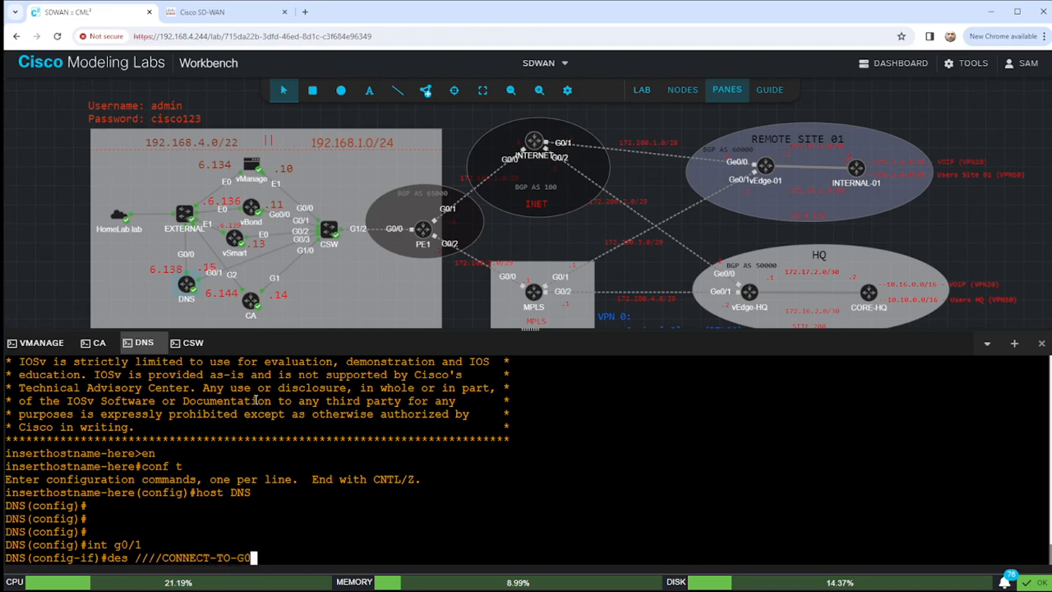
pyautogui.write('/3.CSW////')
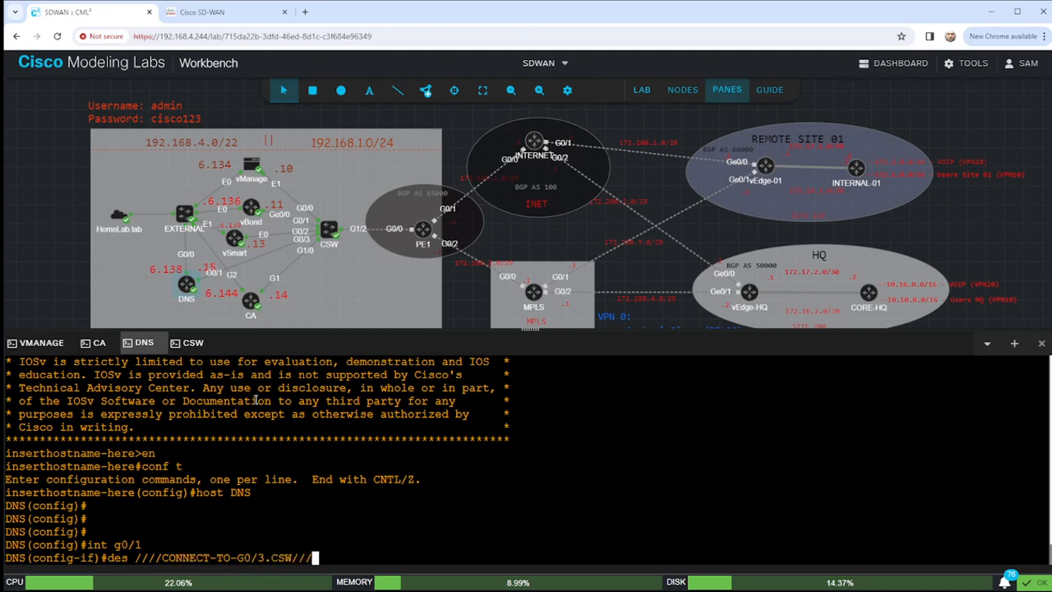
pyautogui.press('Return')
pyautogui.write('ip ad')
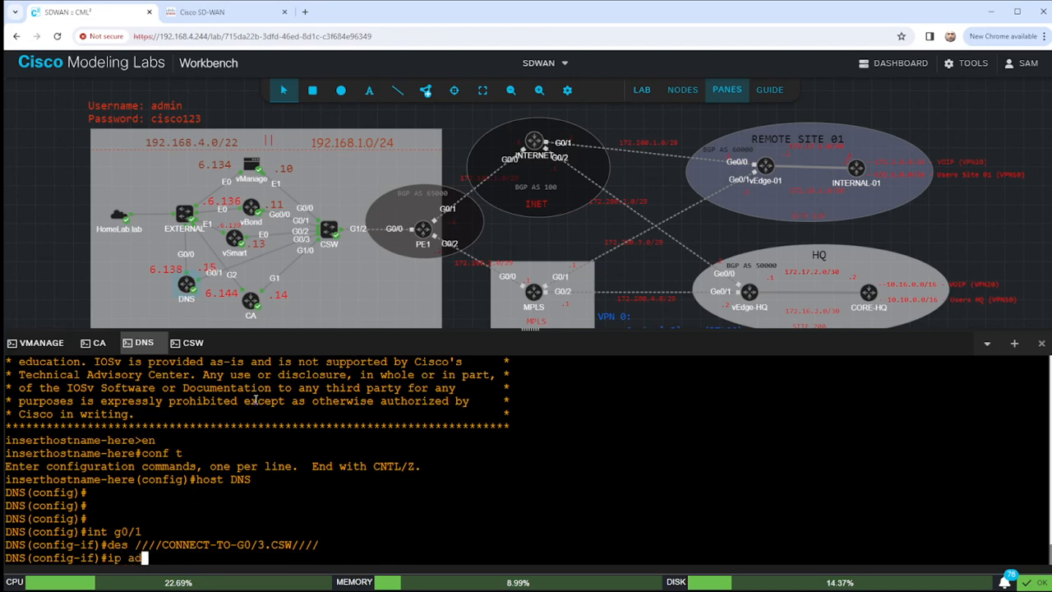
pyautogui.write('d 192.168.1.1')
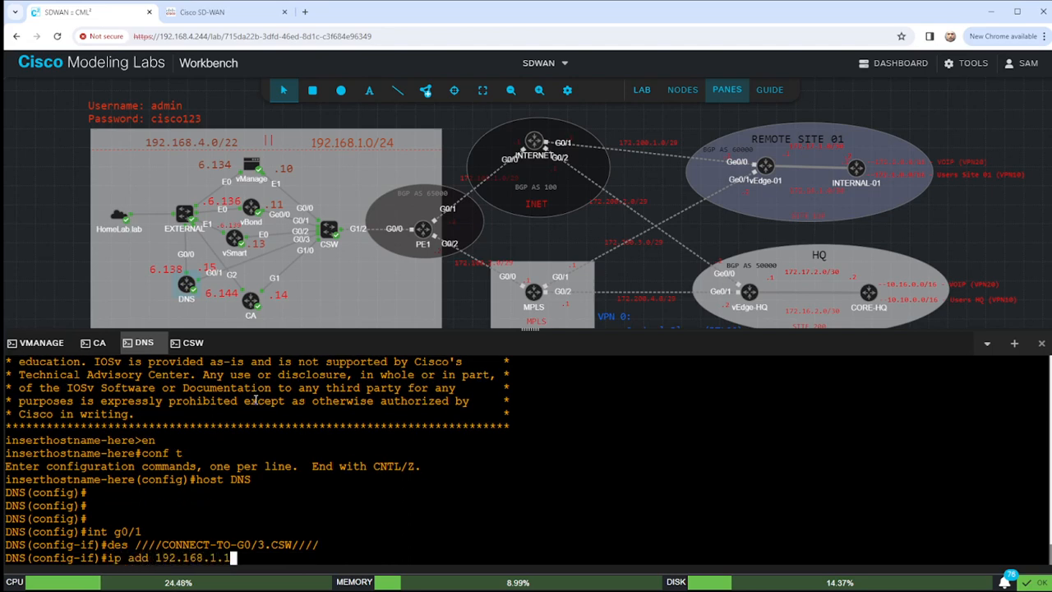
pyautogui.write('5 255.255.255.255.0')
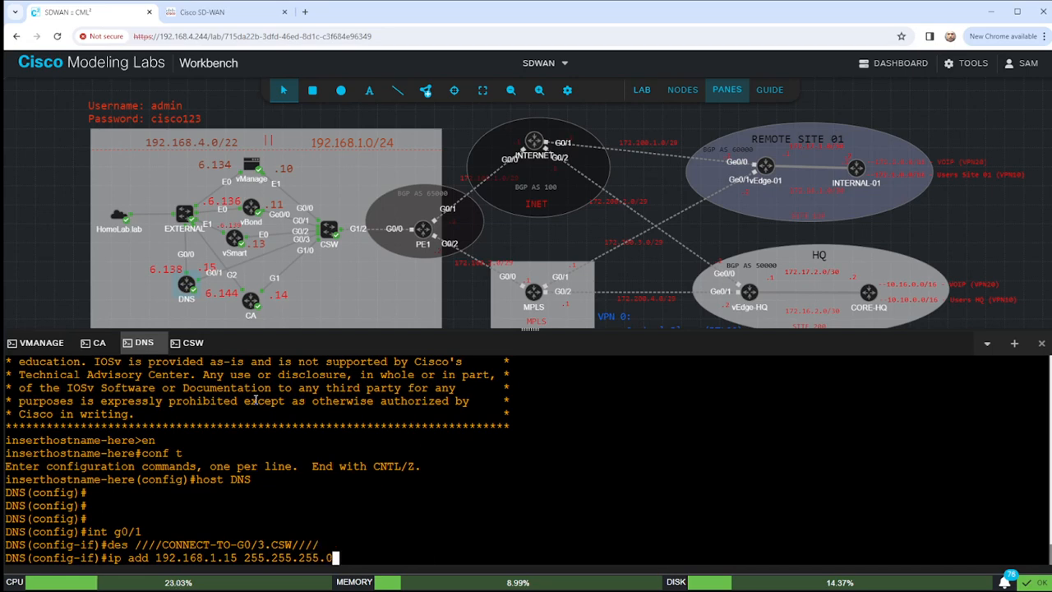
pyautogui.press('Return')
pyautogui.write('no shut')
pyautogui.press('Return')
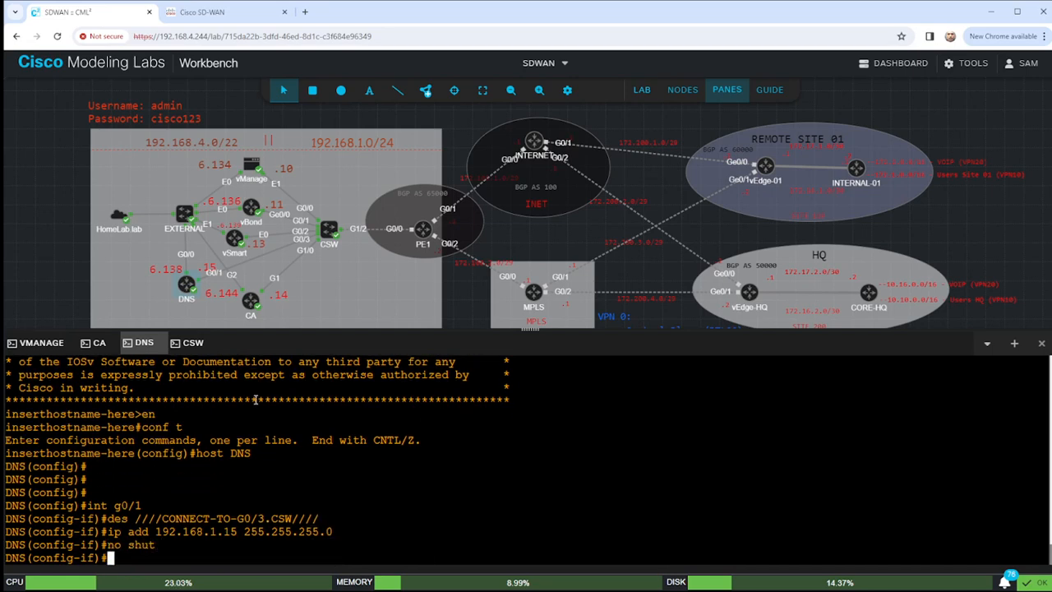
pyautogui.press('Return')
pyautogui.press('Return')
pyautogui.press('Return')
pyautogui.press('Return')
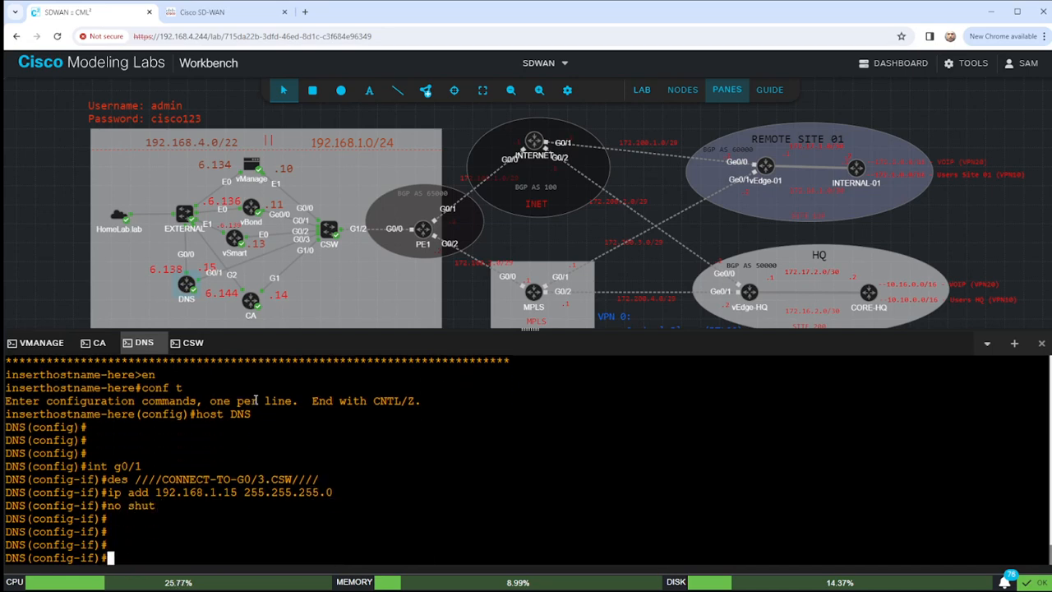
# Verify with 'do sho ip int br | e unass' that G0/1 is up/up, then exit the interface.
pyautogui.write('dio sho')
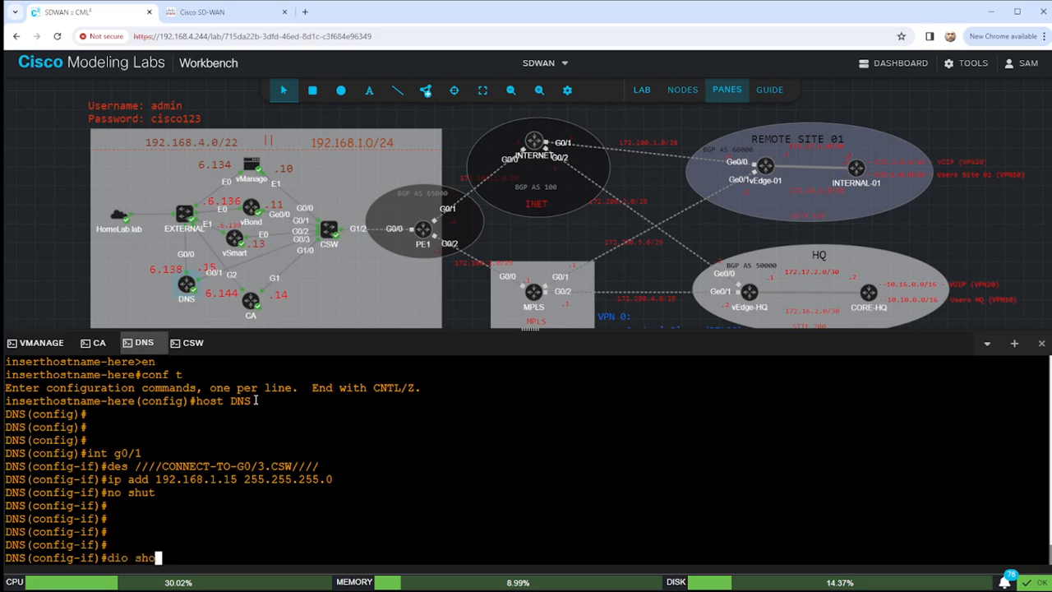
pyautogui.press('BackSpace')
pyautogui.press('BackSpace')
pyautogui.press('BackSpace')
pyautogui.press('BackSpace')
pyautogui.press('BackSpace')
pyautogui.write('q')
pyautogui.press('Tab')
pyautogui.press('Tab')
pyautogui.press('Tab')
pyautogui.press('Tab')
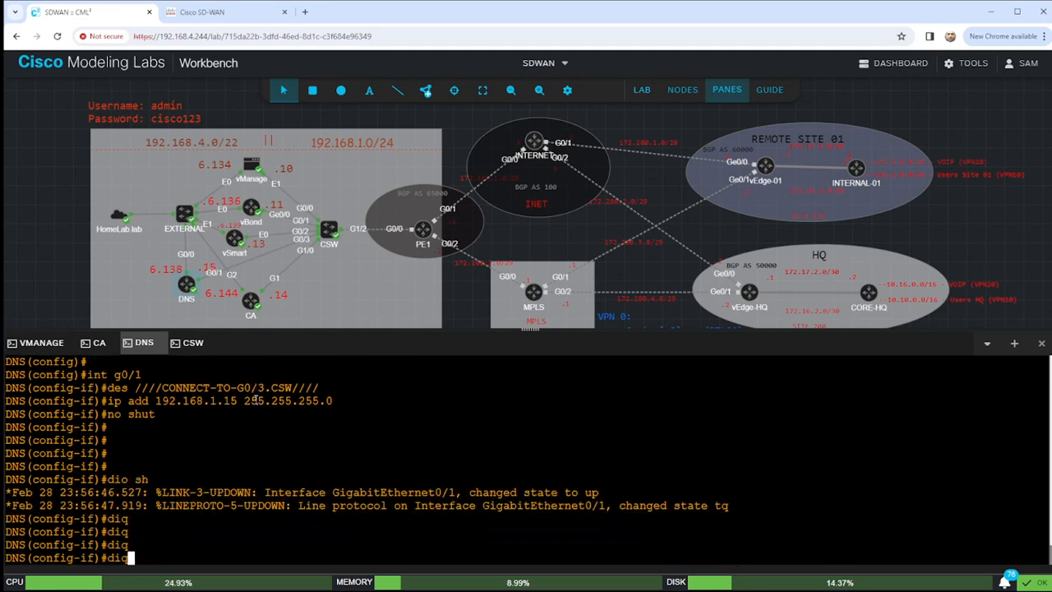
pyautogui.press('BackSpace')
pyautogui.press('BackSpace')
pyautogui.write('o sho ip int br | e uanss')
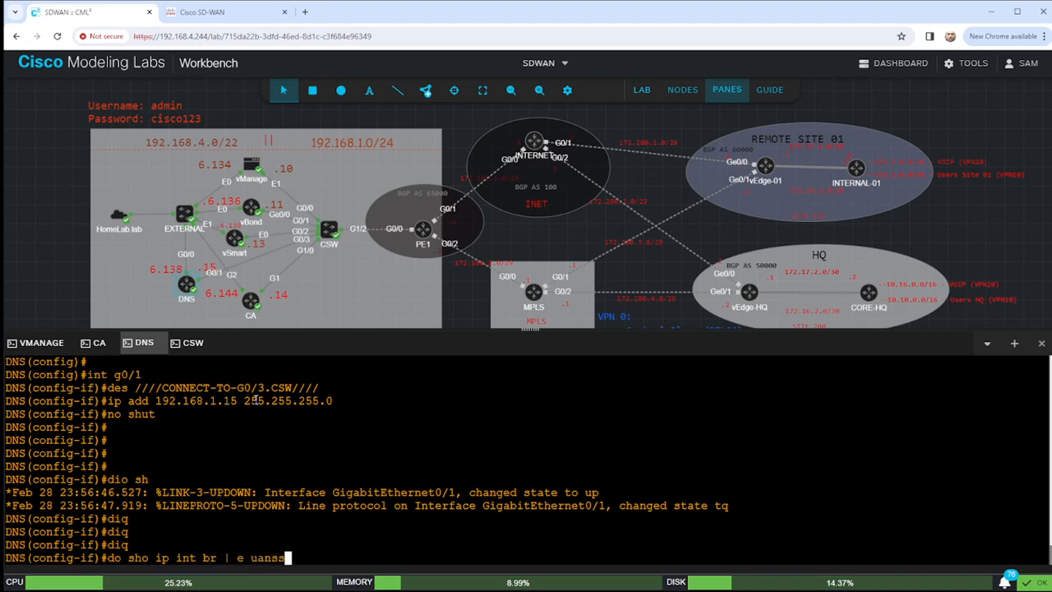
pyautogui.press('Return')
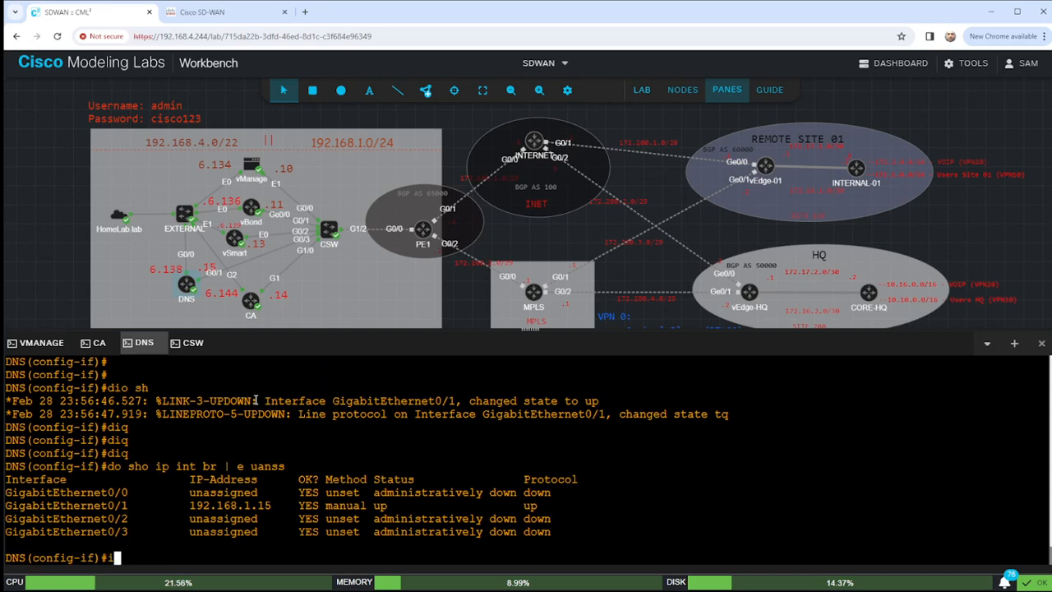
pyautogui.write('exit')
pyautogui.press('Return')
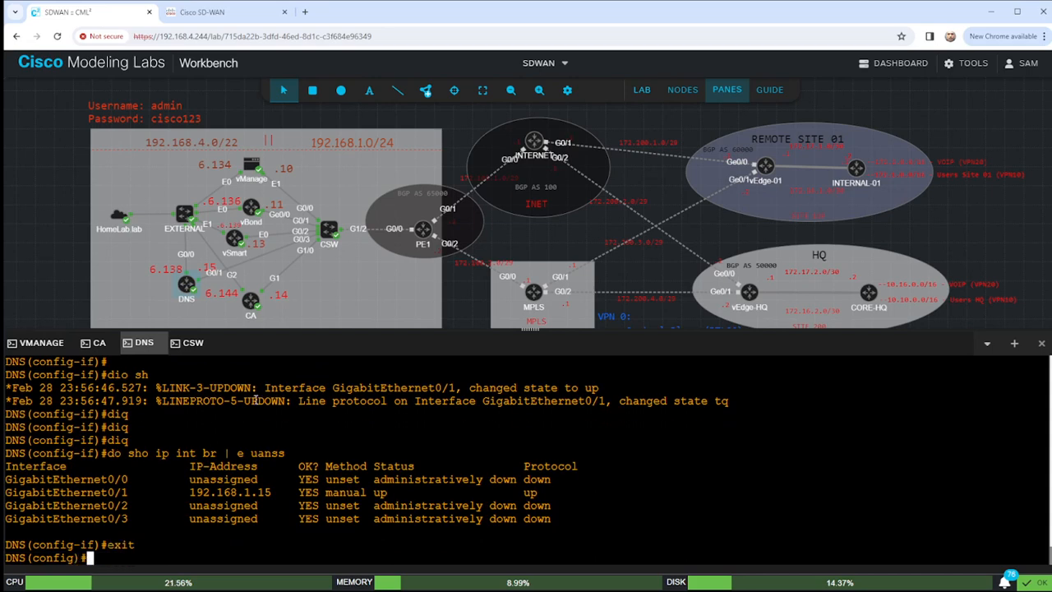
# Configure G0/0 with description ////CONNECT-TO-EXT-LAN///, DHCP addressing, and no shutdown.
pyautogui.write('int g0/0')
pyautogui.press('Return')
pyautogui.write('des')
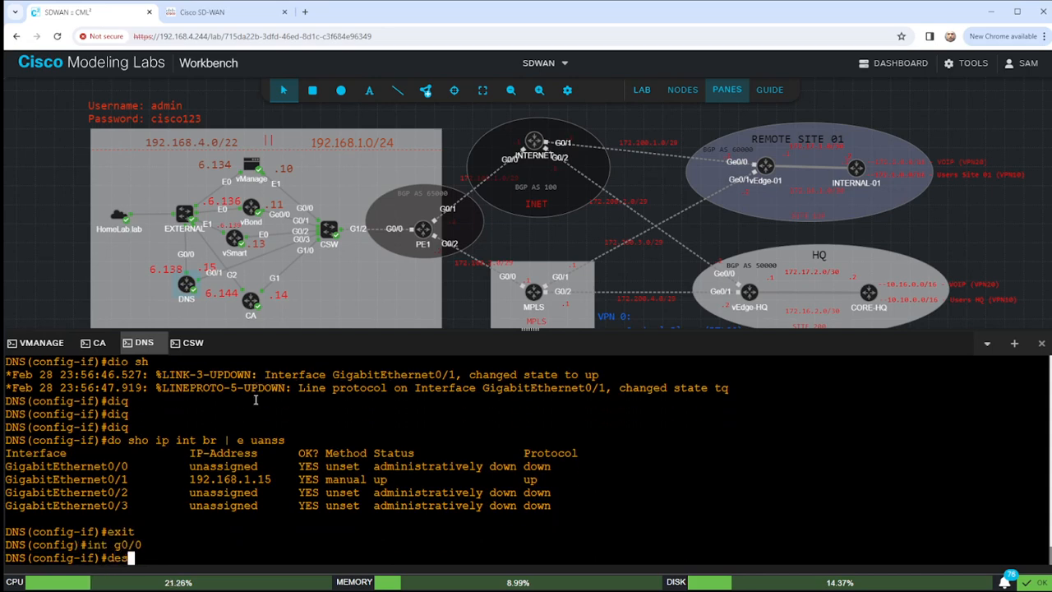
pyautogui.write(' ////CONNECT')
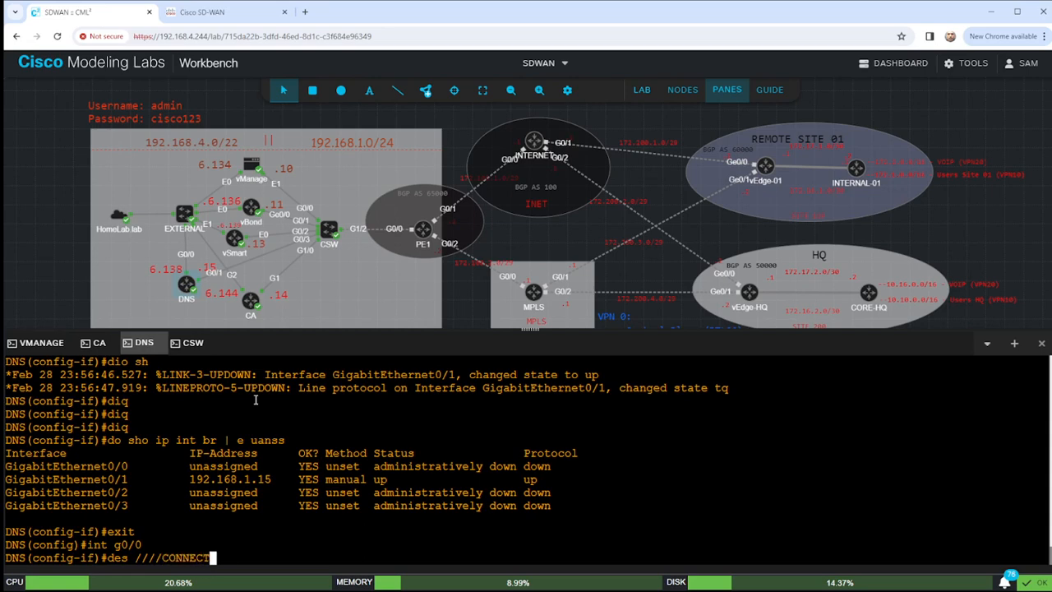
pyautogui.write('-TO EXT')
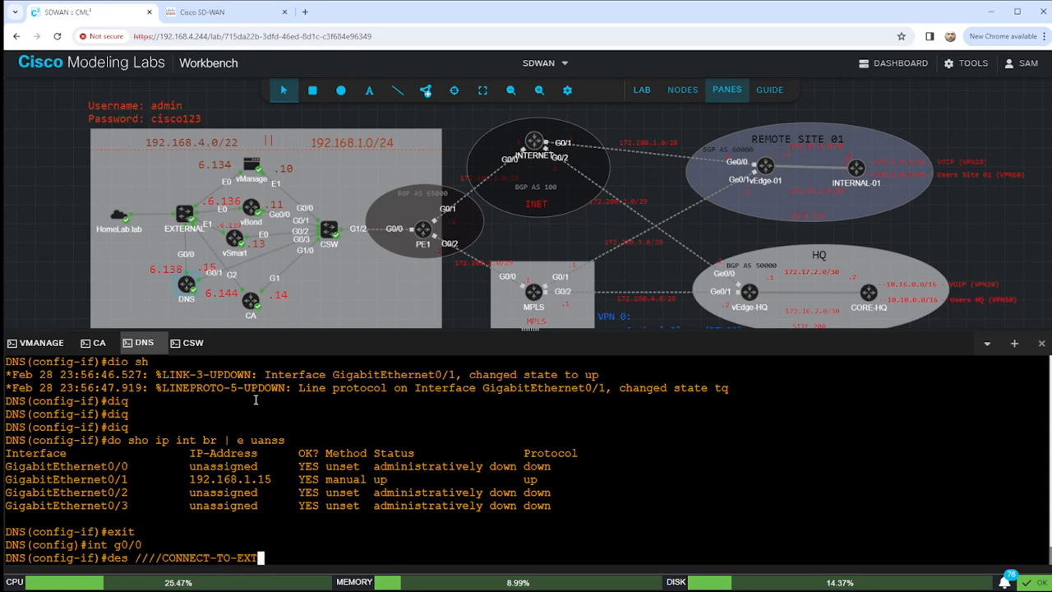
pyautogui.write('-LAN///')
pyautogui.press('Return')
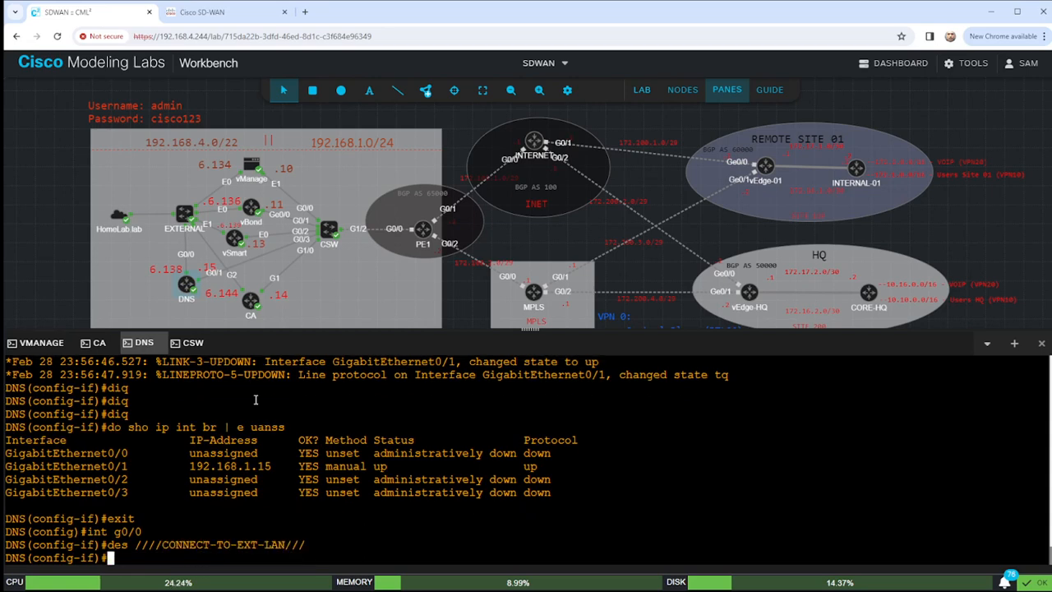
pyautogui.write('ip add dhcp]')
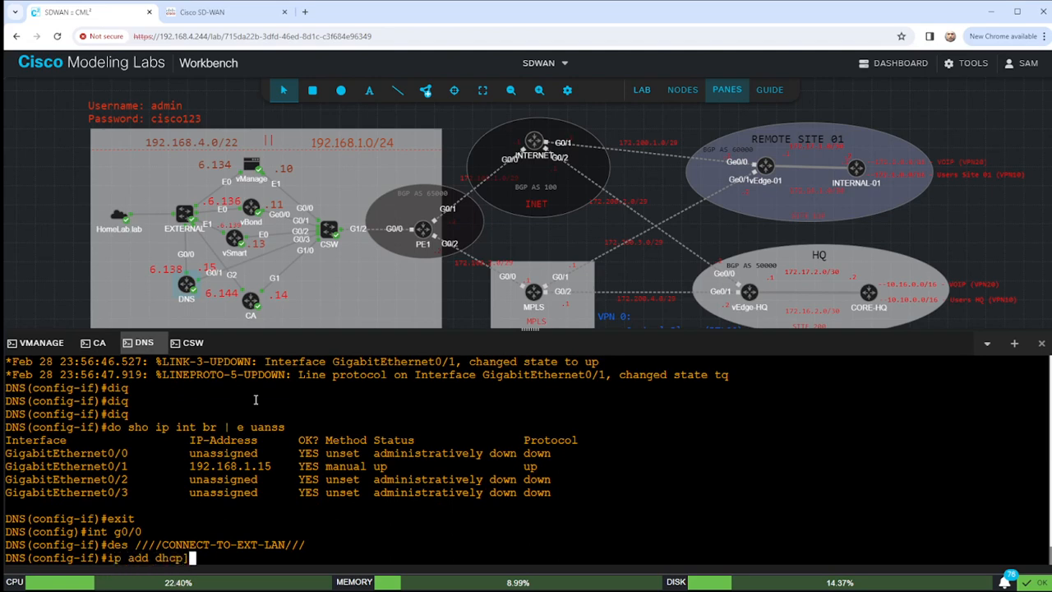
pyautogui.write('n')
pyautogui.press('BackSpace')
pyautogui.press('BackSpace')
pyautogui.press('Return')
pyautogui.write('no shut')
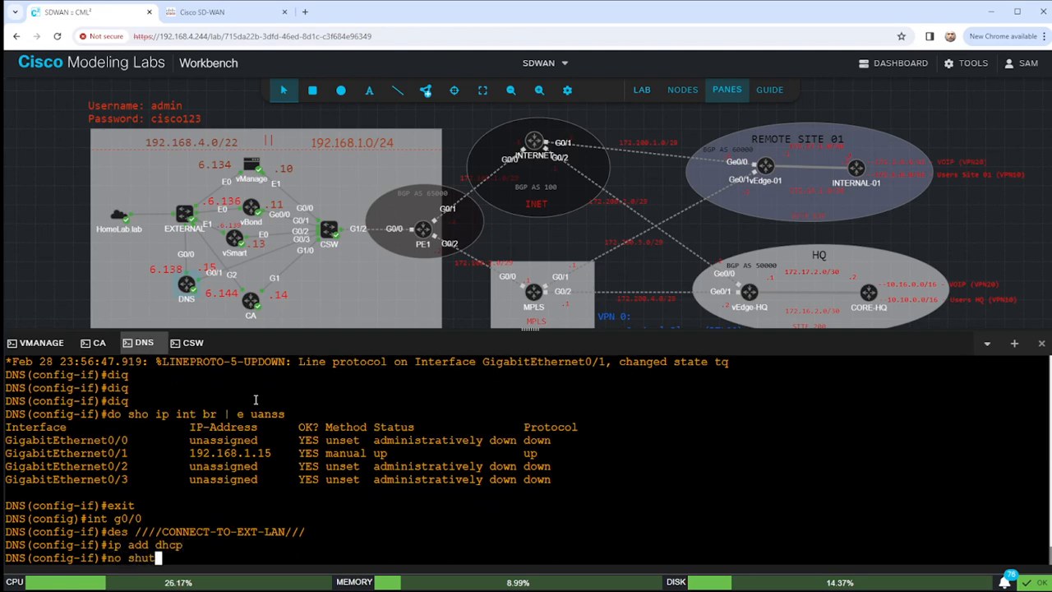
pyautogui.press('Return')
pyautogui.write('end')
pyautogui.press('Return')
pyautogui.press('Return')
pyautogui.press('Return')
pyautogui.press('Return')
pyautogui.press('Return')
# List addressed interfaces with 'sho ip int br | e unas' to check G0/0.
pyautogui.write('sho ip int br ')
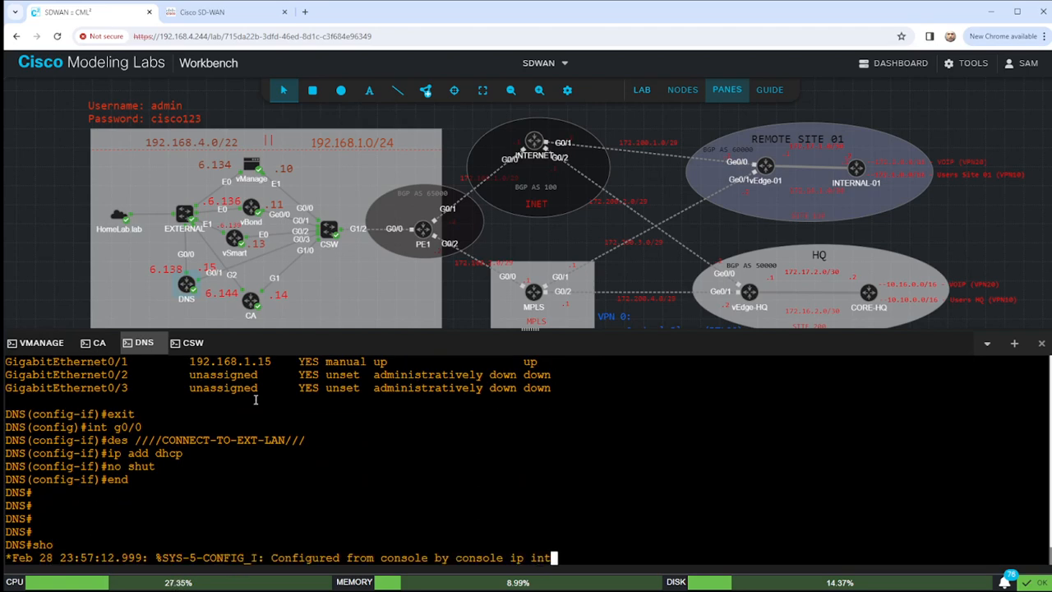
pyautogui.write('| e unas')
pyautogui.press('Return')
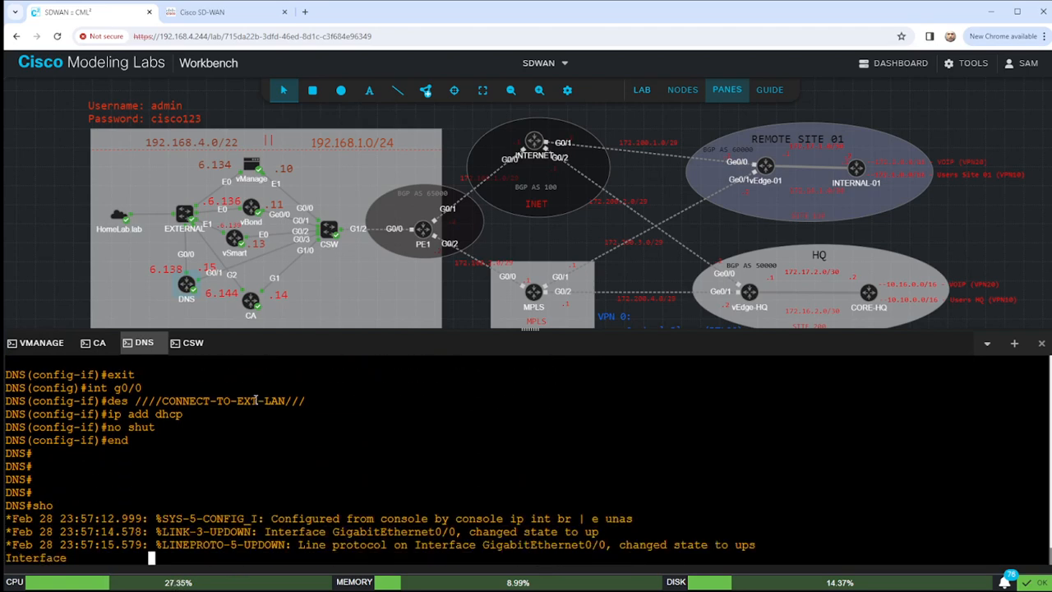
pyautogui.press('Return')
pyautogui.press('Return')
pyautogui.press('Return')
pyautogui.press('Return')
# Set 192.168.5.192 as the router's name server, noting G0/0's DHCP address 192.168.6.145.
pyautogui.write('conf t')
pyautogui.press('Return')
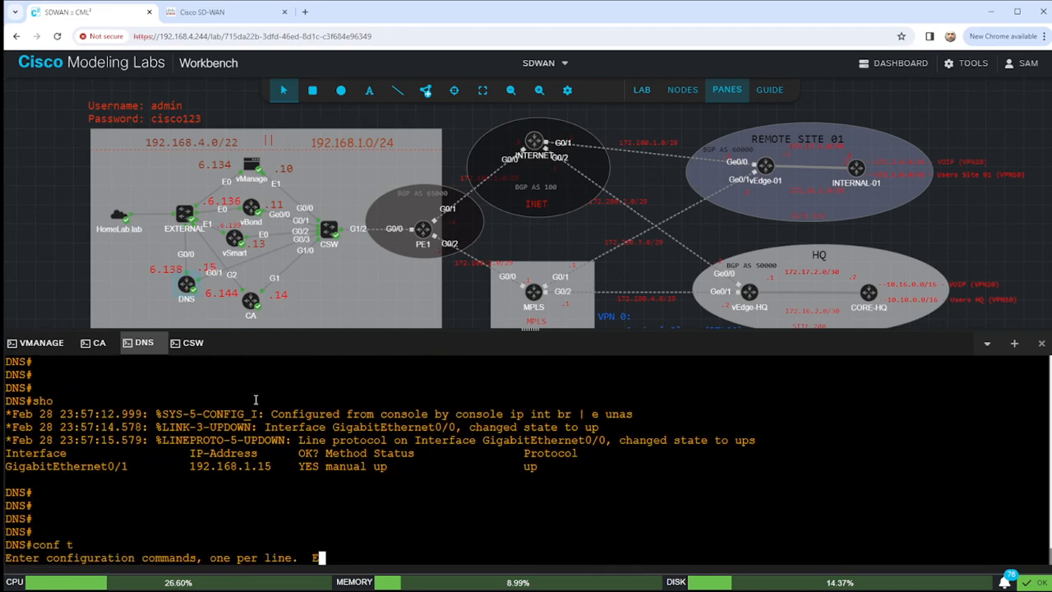
pyautogui.write('ip ')
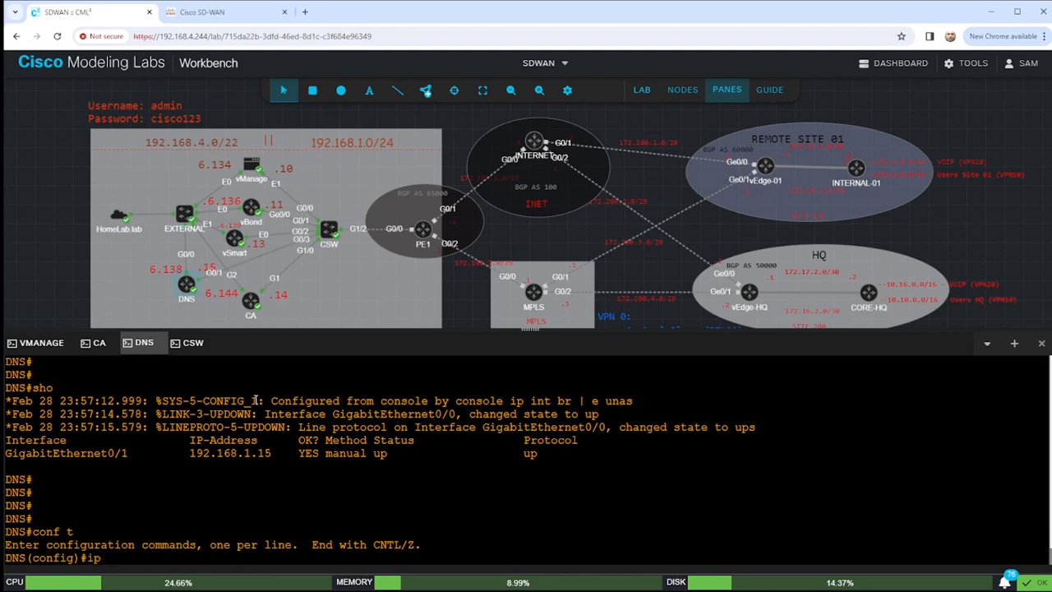
pyautogui.write('na')
pyautogui.press('Tab')
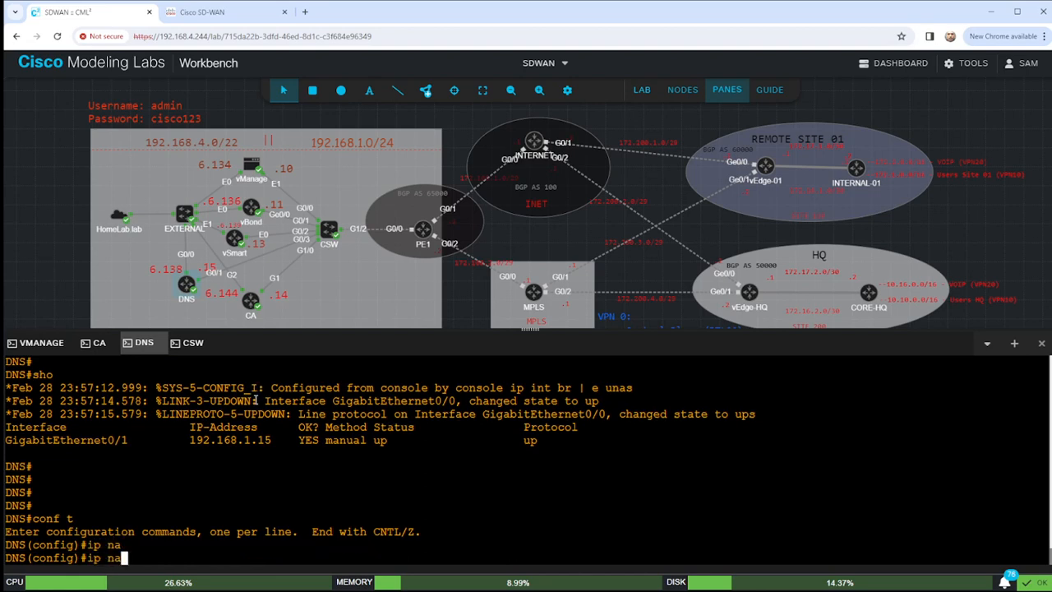
pyautogui.write('me')
pyautogui.press('Tab')
pyautogui.write('1')
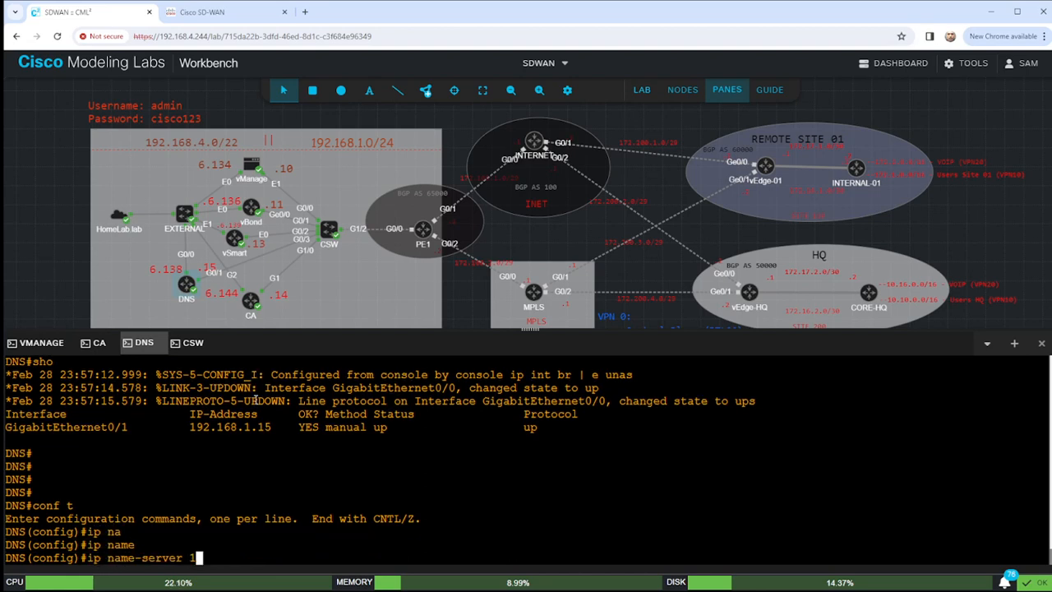
pyautogui.write('92.168.5.192')
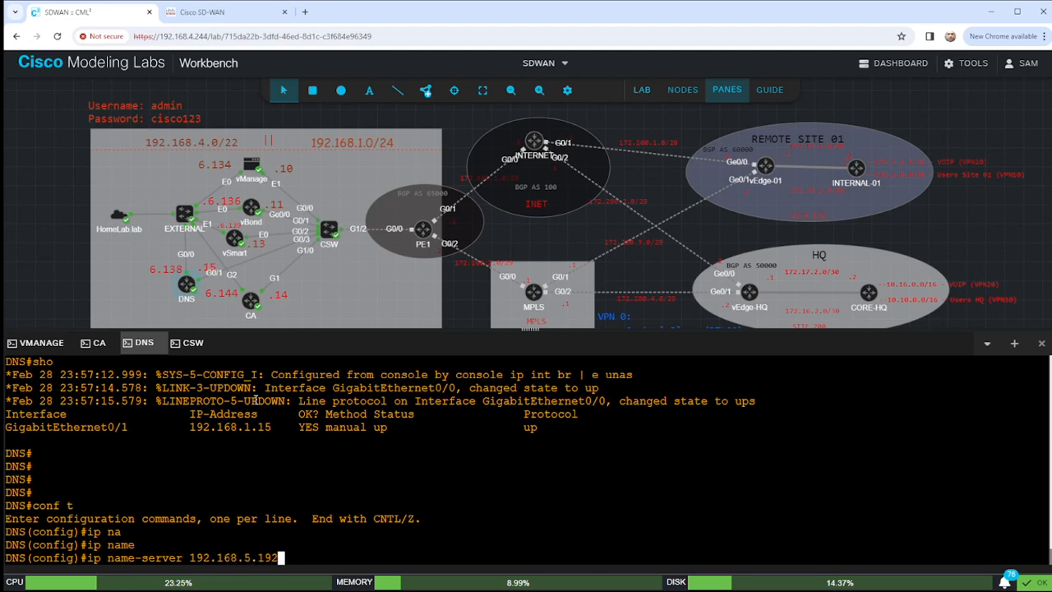
pyautogui.press('Return')
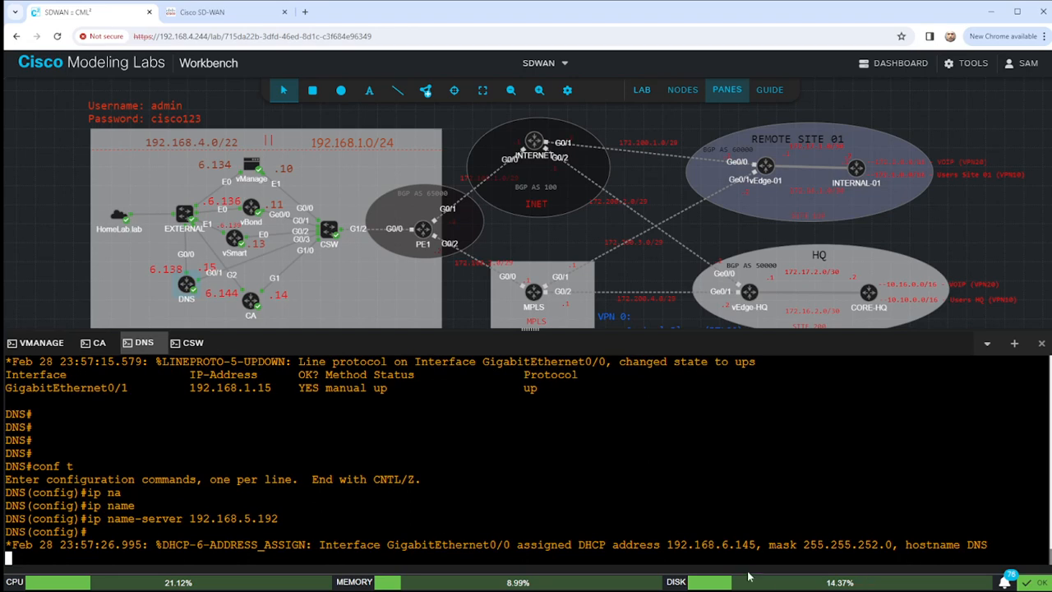
pyautogui.moveTo(660, 544); pyautogui.dragTo(776, 544)
pyautogui.press('Return')
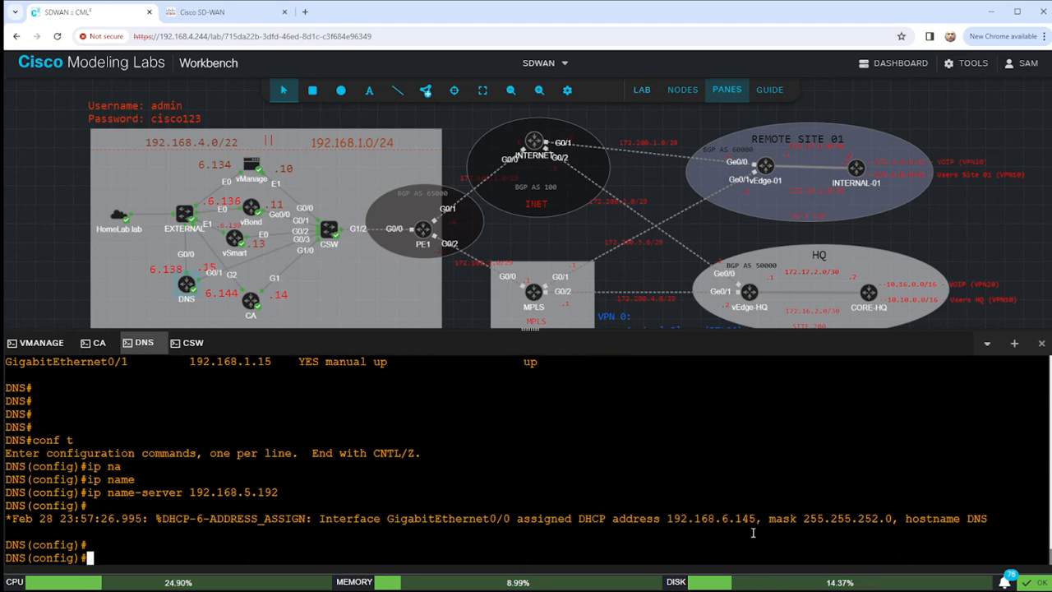
# Leave configuration mode and ping the name server 192.168.5.192.
pyautogui.write('end')
pyautogui.press('Return')
pyautogui.write('ping ')
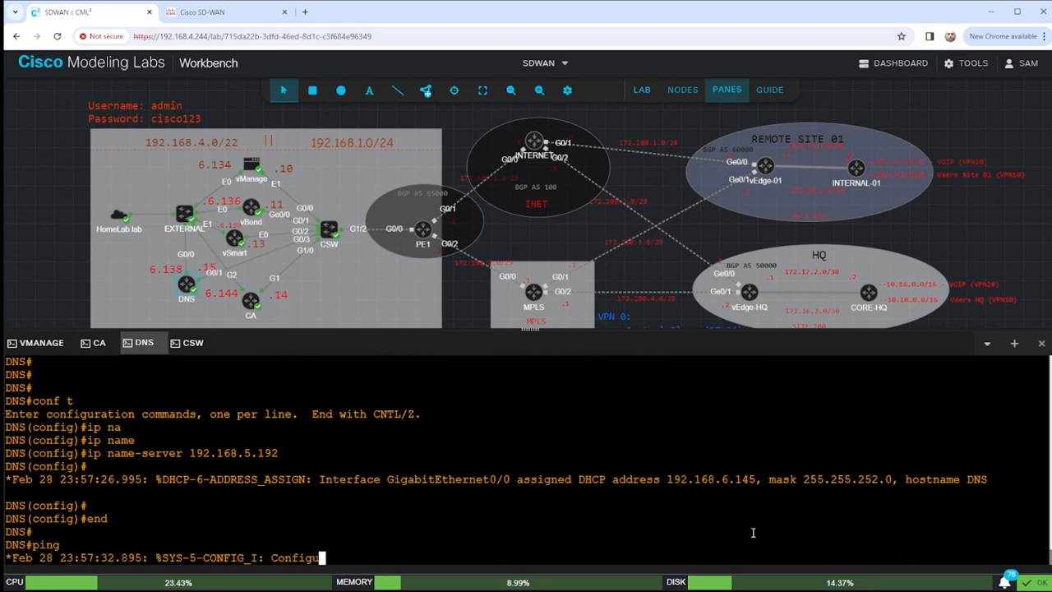
pyautogui.write('192.168.5.')
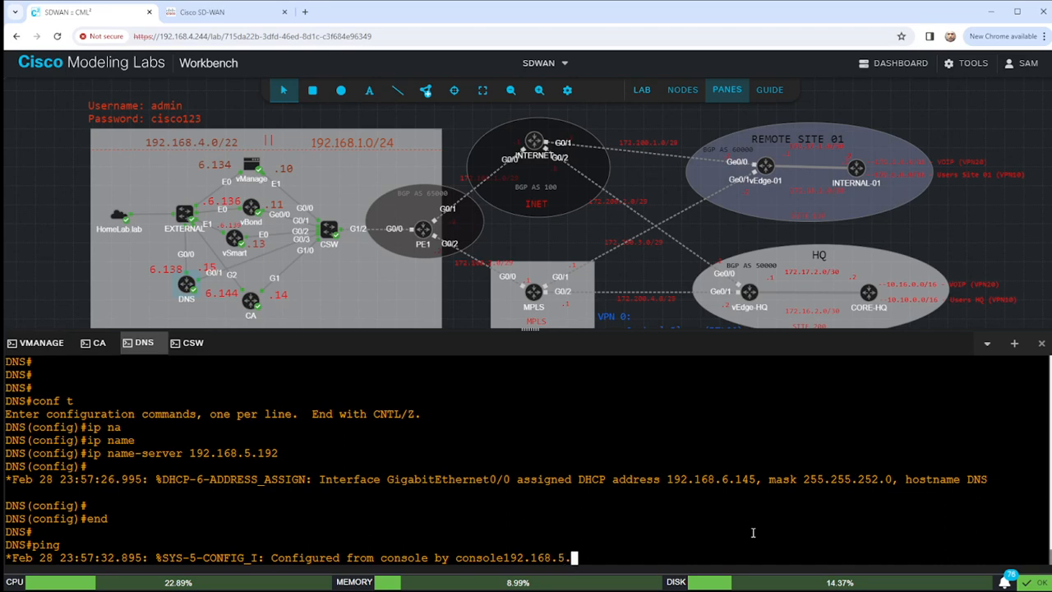
pyautogui.write('192')
pyautogui.press('Return')
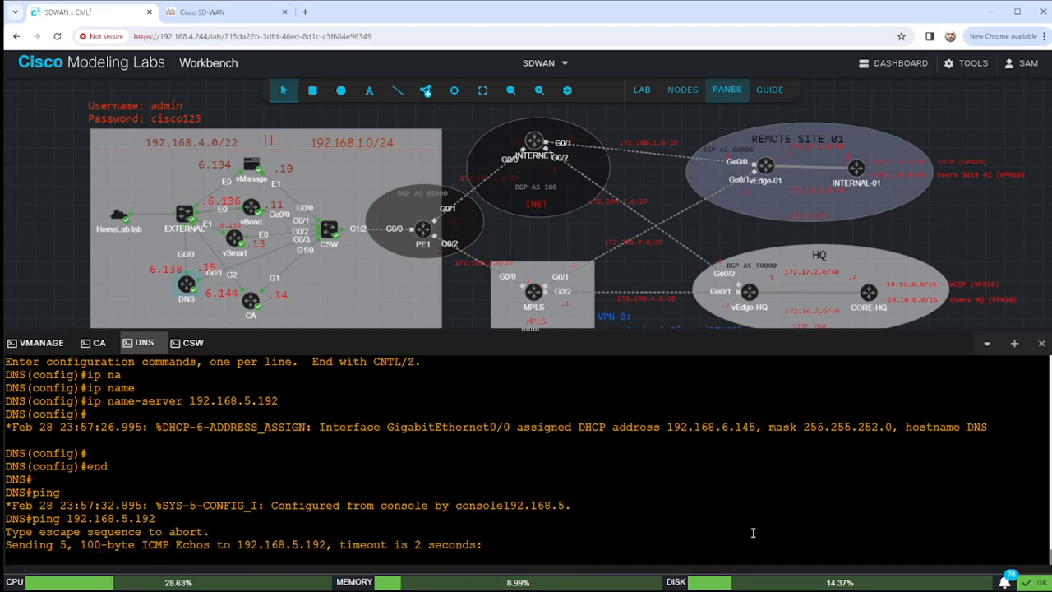
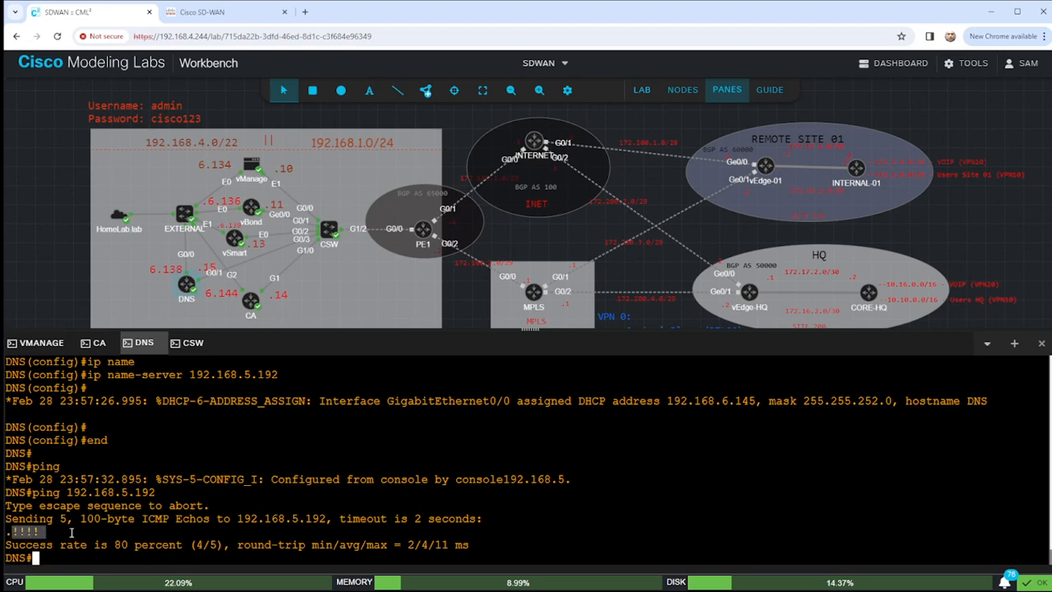
# Ping the CA at 192.168.1.14 from the DNS router and confirm 5/5 replies succeed.
pyautogui.press('Return')
pyautogui.press('Return')
pyautogui.press('Return')
pyautogui.press('Return')
pyautogui.press('Return')
pyautogui.press('Return')
pyautogui.press('Return')
pyautogui.press('Return')
pyautogui.press('Return')
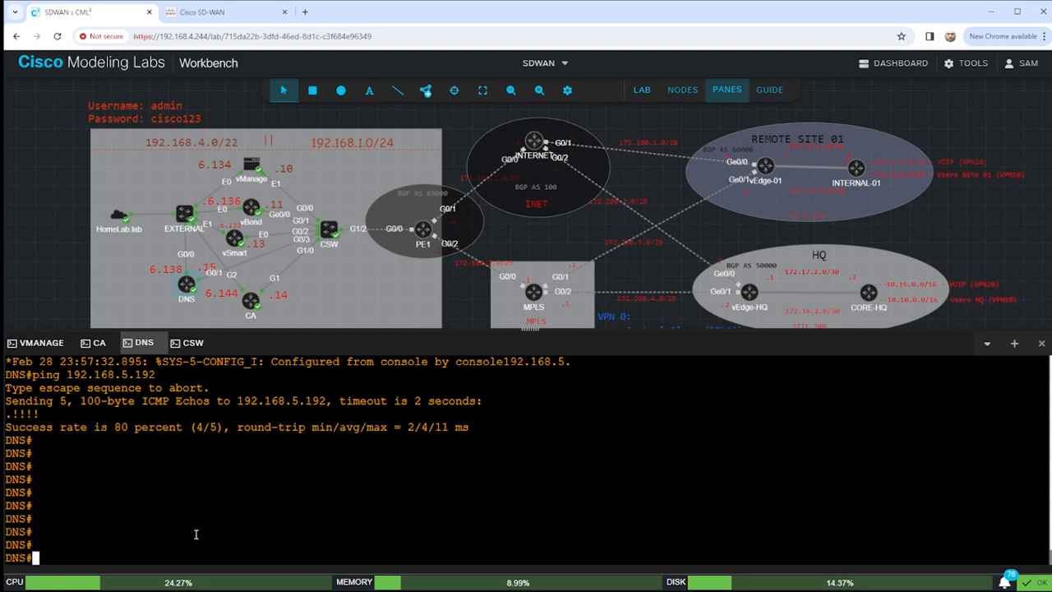
pyautogui.press('Return')
pyautogui.press('Return')
pyautogui.press('Return')
pyautogui.write('ping 1')
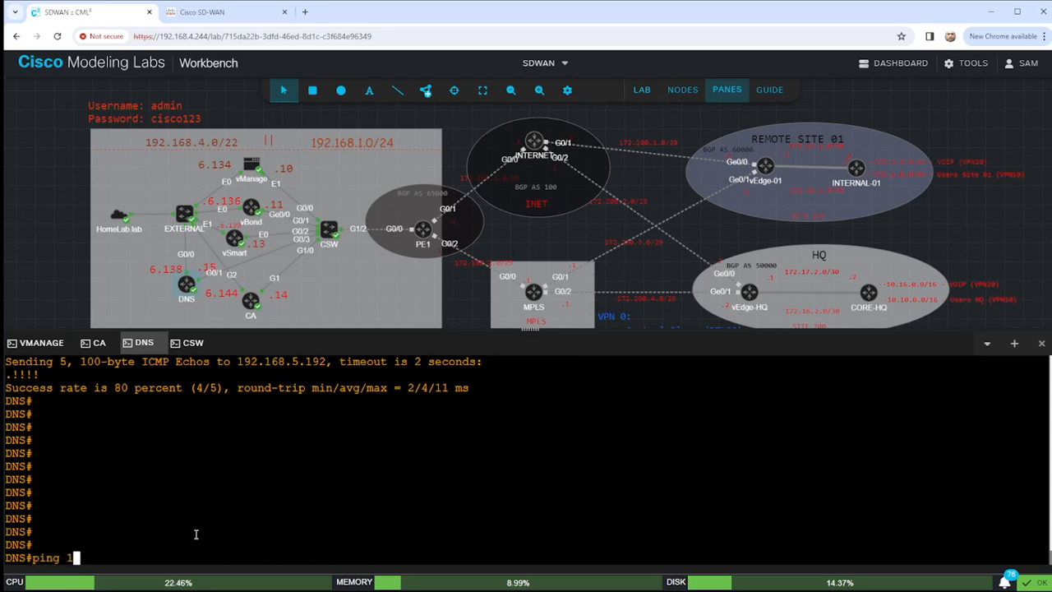
pyautogui.write('92.168.1.14')
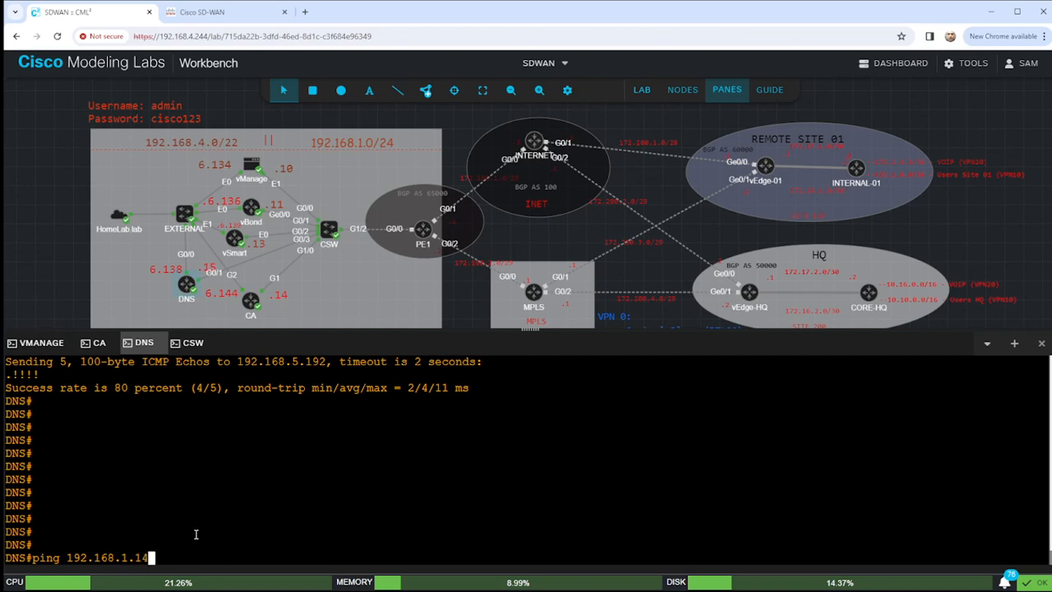
pyautogui.press('Return')
pyautogui.moveTo(103, 533); pyautogui.dragTo(5, 533)
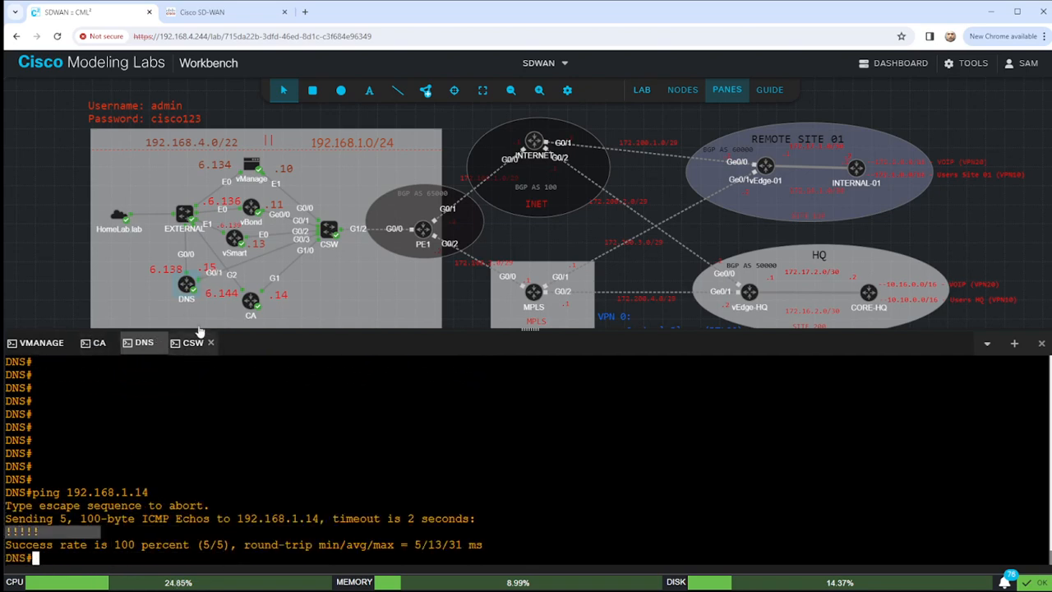
# Show the CA router's clock, NTP associations and NTP status.
pyautogui.click(102, 346)
pyautogui.press('Return')
pyautogui.press('Return')
pyautogui.write('sho clock')
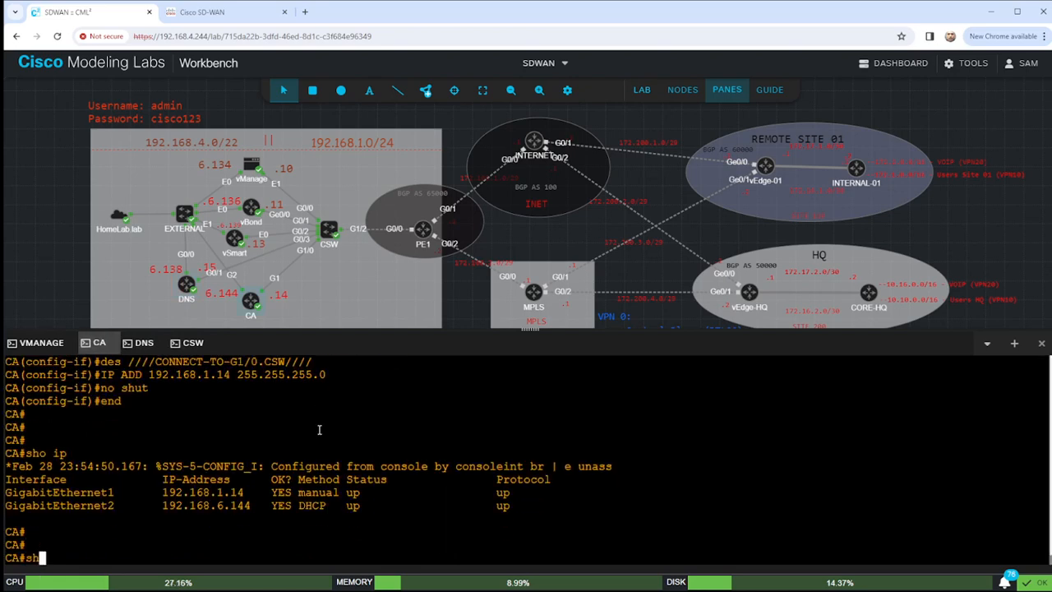
pyautogui.press('Return')
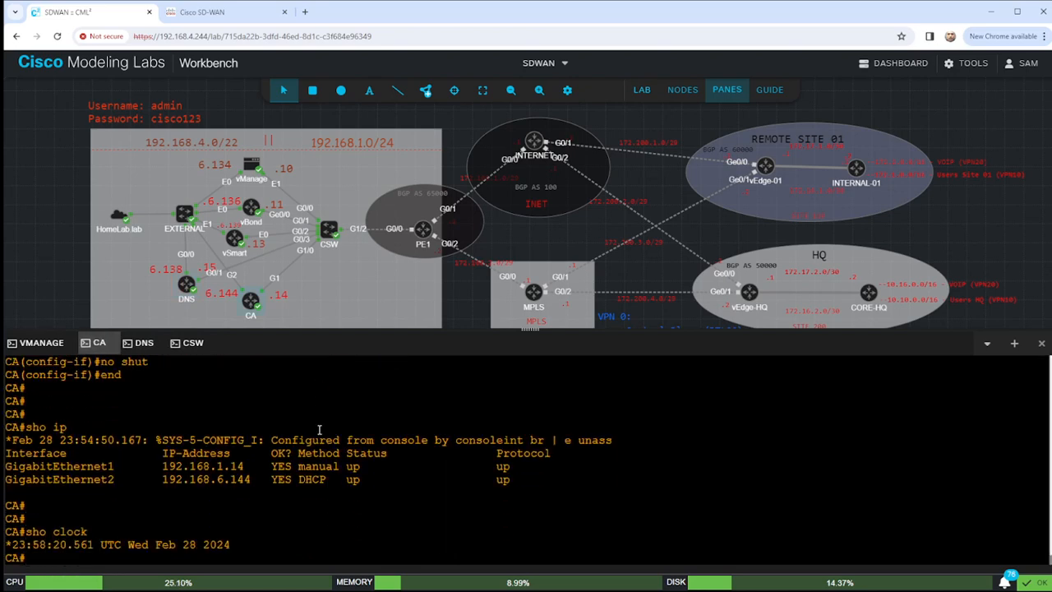
pyautogui.press('Return')
pyautogui.press('Return')
pyautogui.write('sho ntp ')
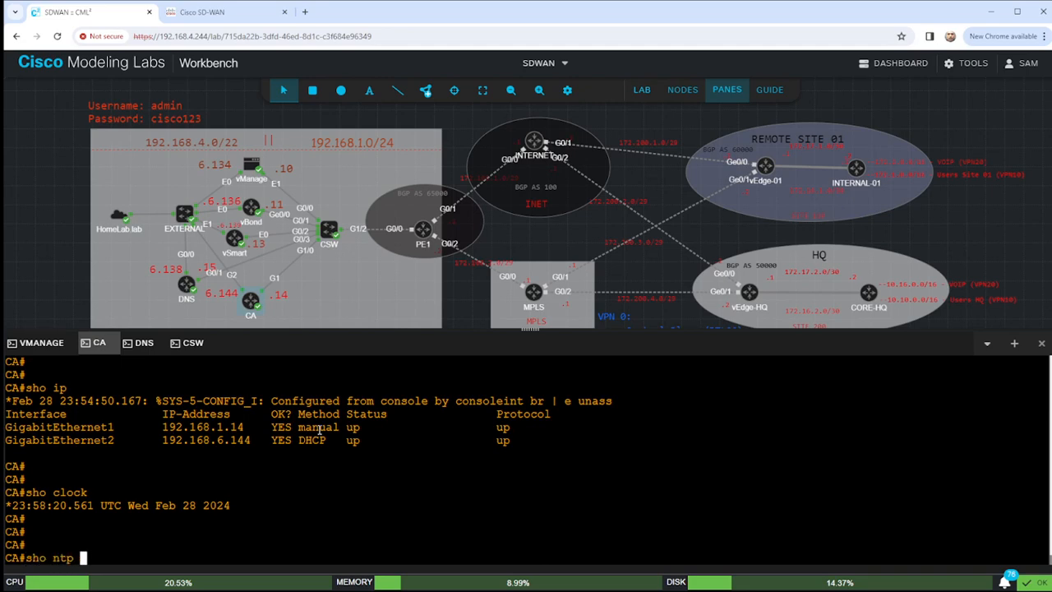
pyautogui.write('ass')
pyautogui.press('Tab')
pyautogui.press('Return')
pyautogui.write('sho ntp status')
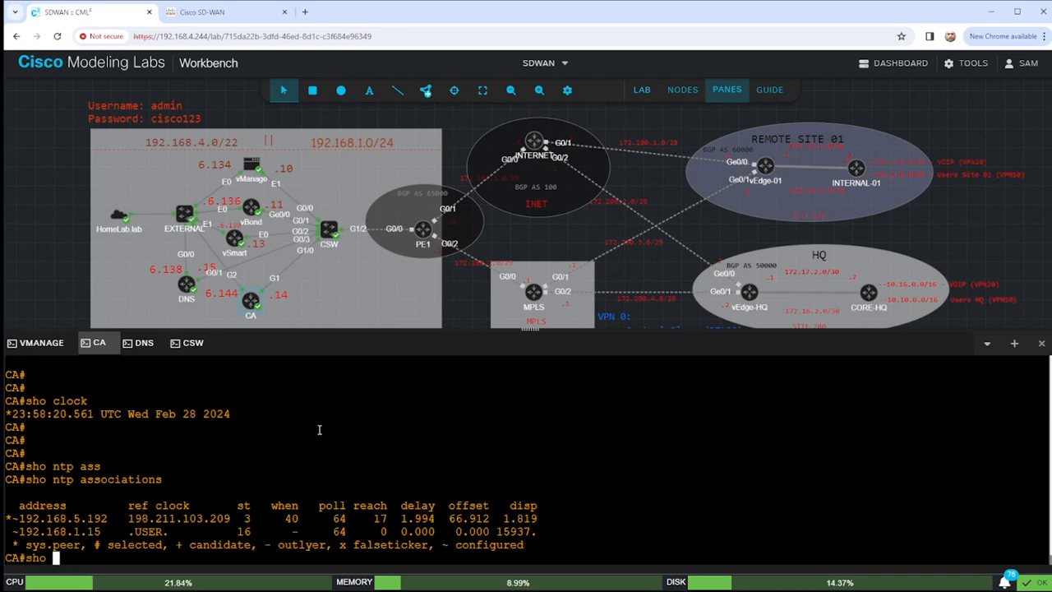
pyautogui.press('Return')
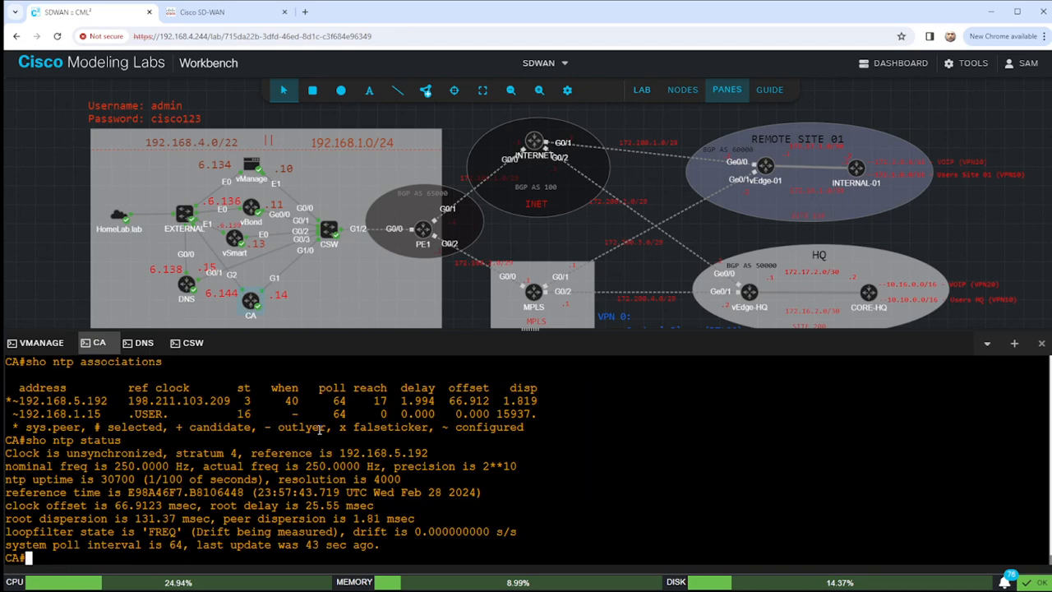
pyautogui.press('Return')
pyautogui.press('Return')
pyautogui.press('Return')
pyautogui.press('Return')
pyautogui.press('Return')
pyautogui.press('Return')
pyautogui.press('Return')
pyautogui.press('Return')
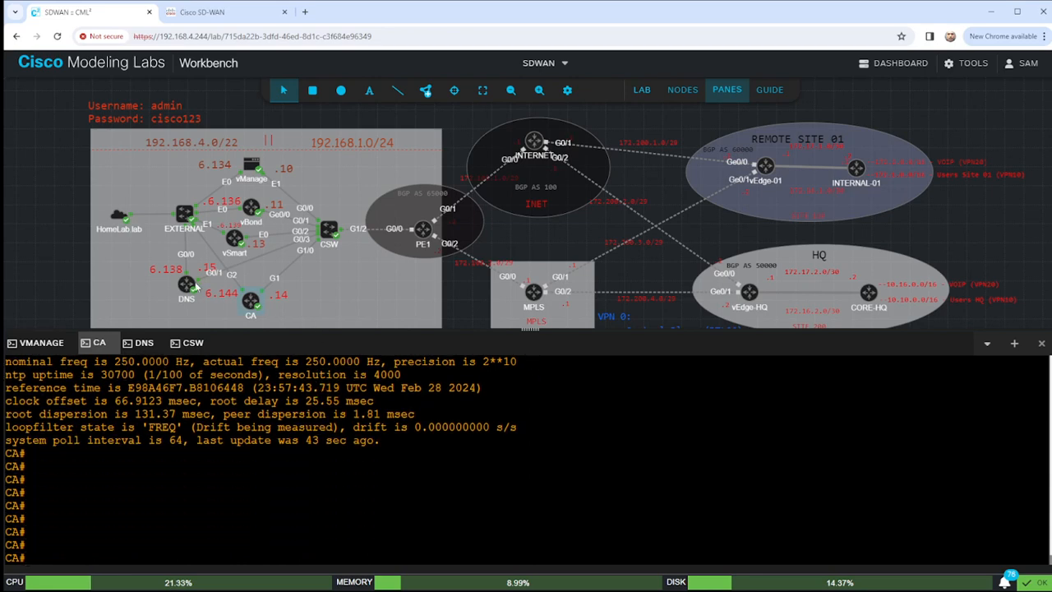
# Configure the DNS router as an NTP master with 'ntp master'.
pyautogui.click(155, 348)
pyautogui.write('conf t')
pyautogui.press('Return')
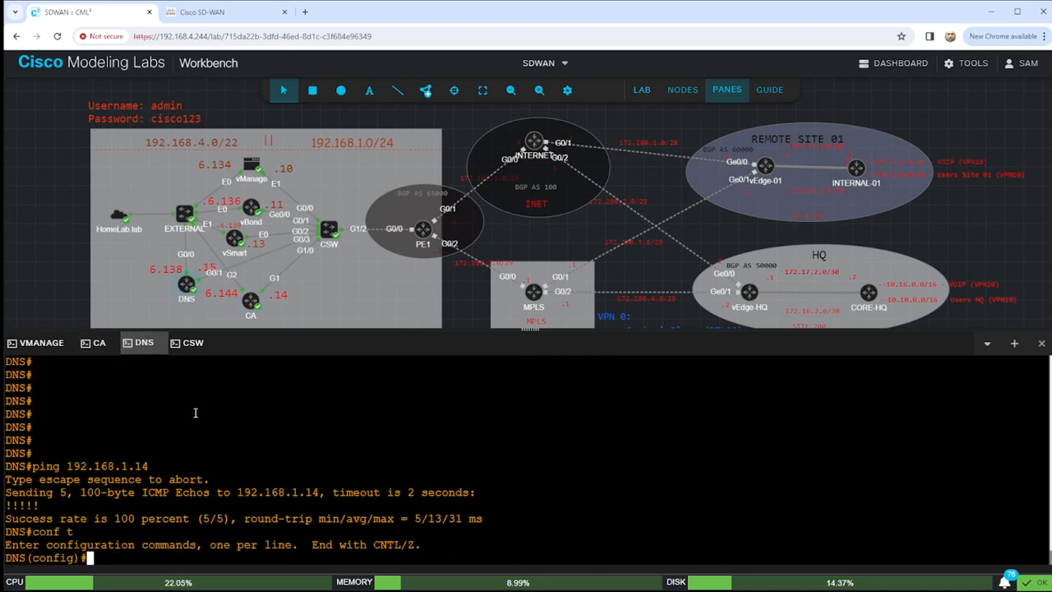
pyautogui.write('ntp master')
pyautogui.press('Return')
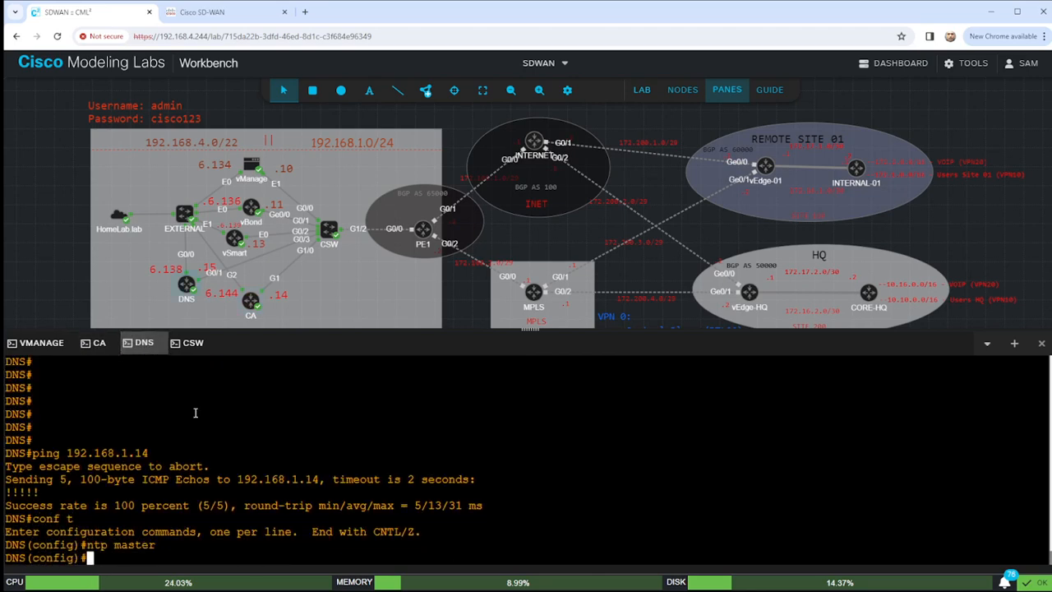
pyautogui.write('end')
pyautogui.press('Return')
pyautogui.press('Return')
pyautogui.press('Return')
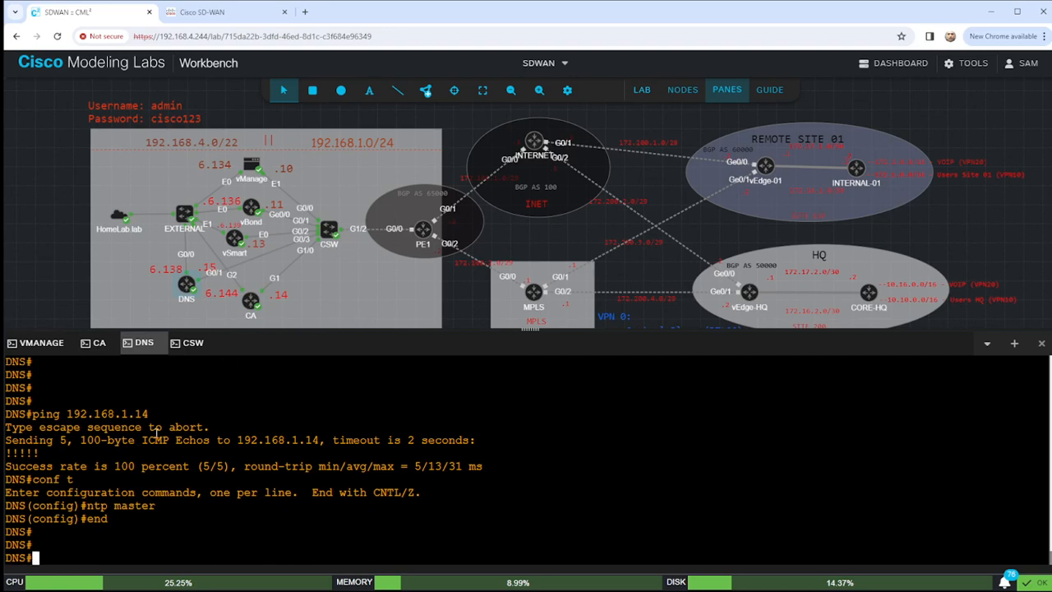
pyautogui.click(97, 343)
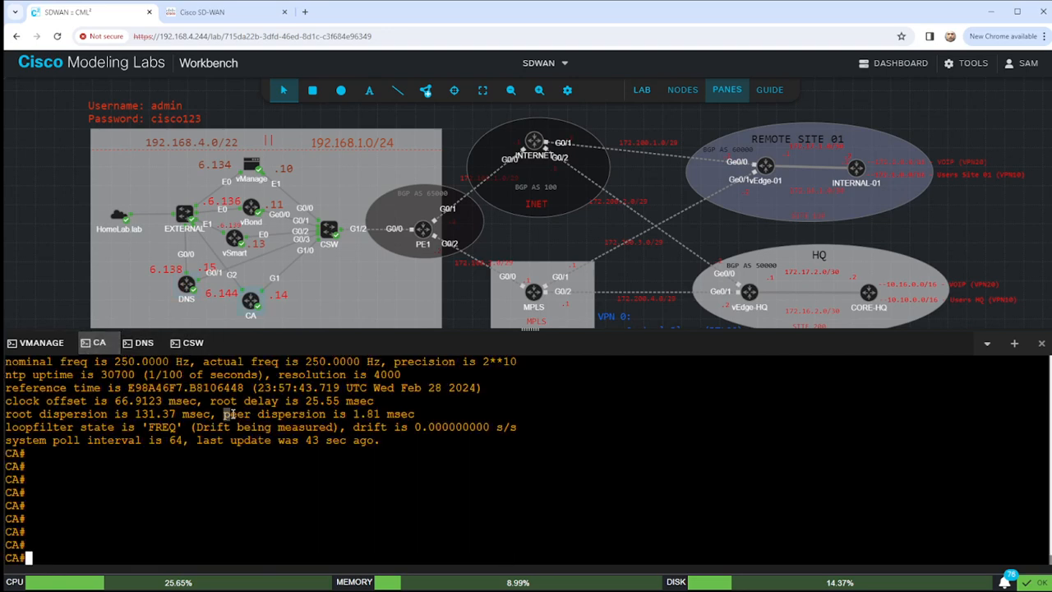
# Enter configuration mode on the CA router after a false start with 'set clock'.
pyautogui.press('Return')
pyautogui.press('Return')
pyautogui.press('Return')
pyautogui.write('conf t')
pyautogui.press('Return')
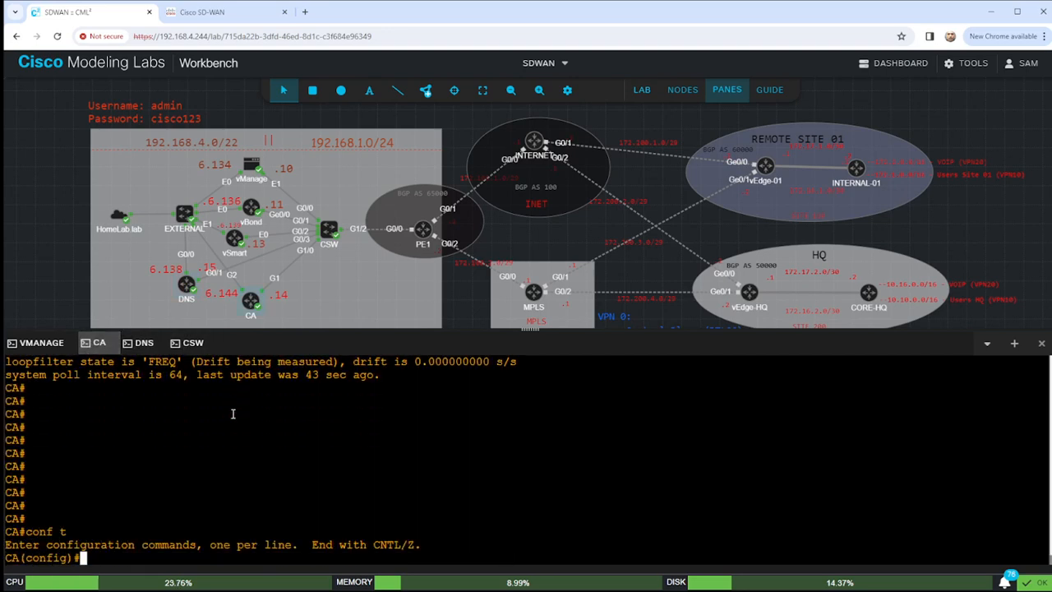
pyautogui.write('end')
pyautogui.press('Return')
pyautogui.press('Return')
pyautogui.write('set ')
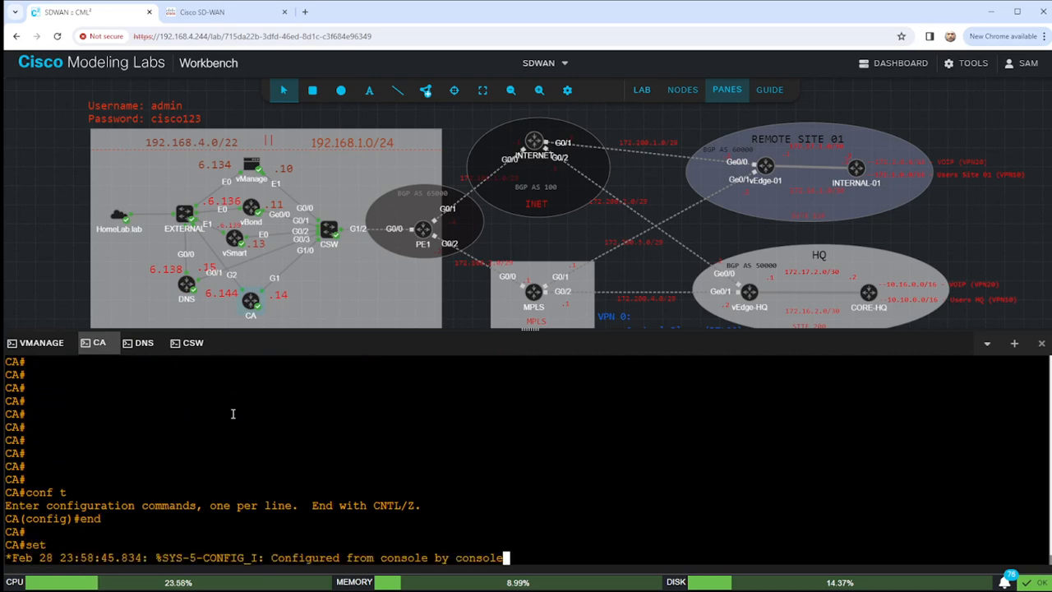
pyautogui.write('clock')
pyautogui.press('Tab')
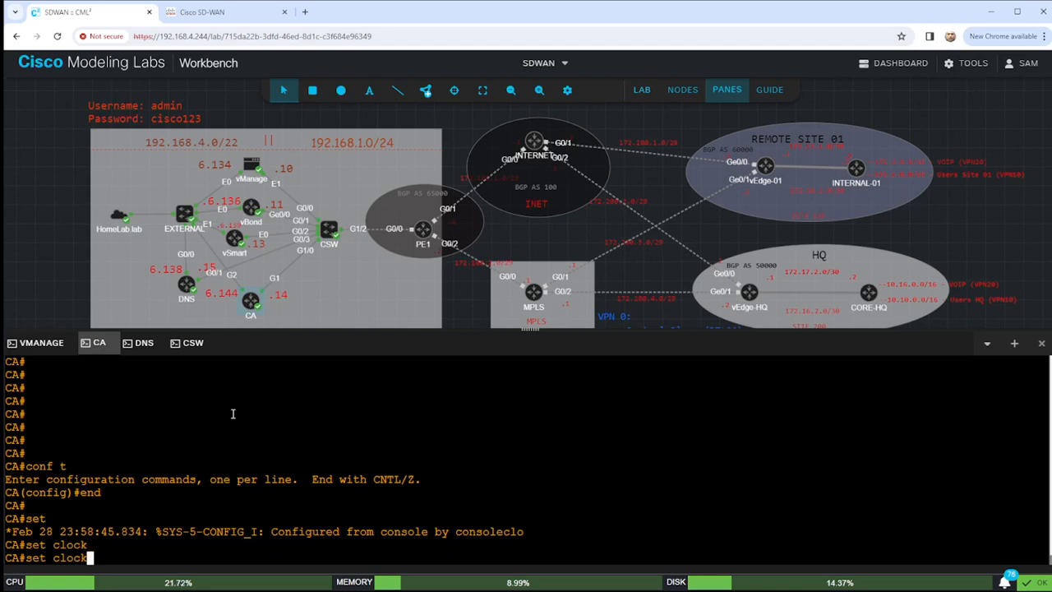
pyautogui.press('BackSpace')
pyautogui.press('BackSpace')
pyautogui.press('BackSpace')
pyautogui.press('BackSpace')
pyautogui.press('BackSpace')
pyautogui.press('BackSpace')
pyautogui.press('BackSpace')
pyautogui.press('BackSpace')
pyautogui.press('BackSpace')
pyautogui.write('conf t')
pyautogui.press('Return')
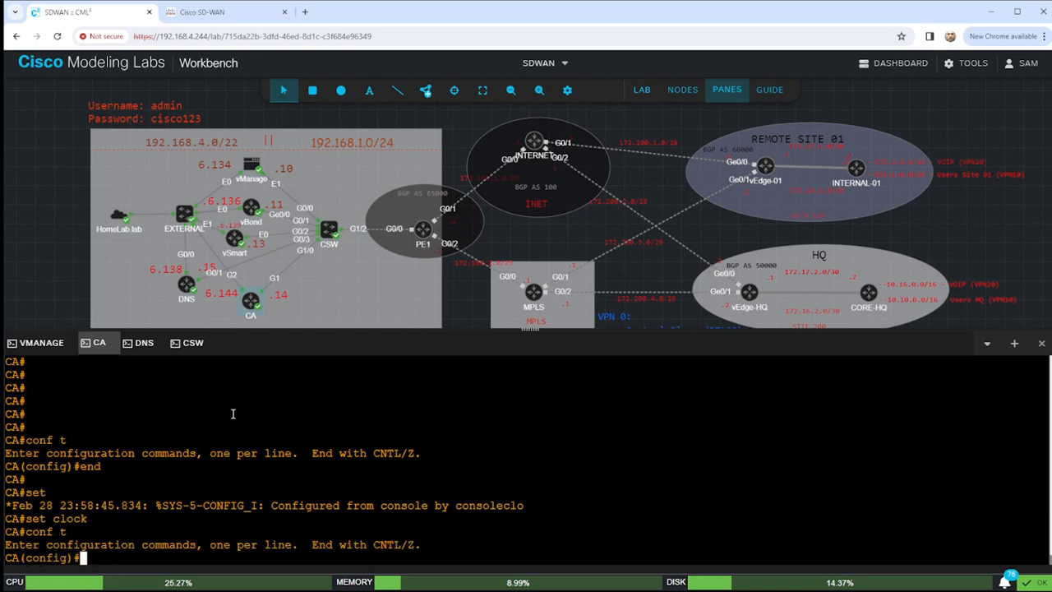
# Set the CA time zone with 'clock timezone EST -5 0'.
pyautogui.write('time')
pyautogui.press('Tab')
pyautogui.press('BackSpace')
pyautogui.press('BackSpace')
pyautogui.press('BackSpace')
pyautogui.press('BackSpace')
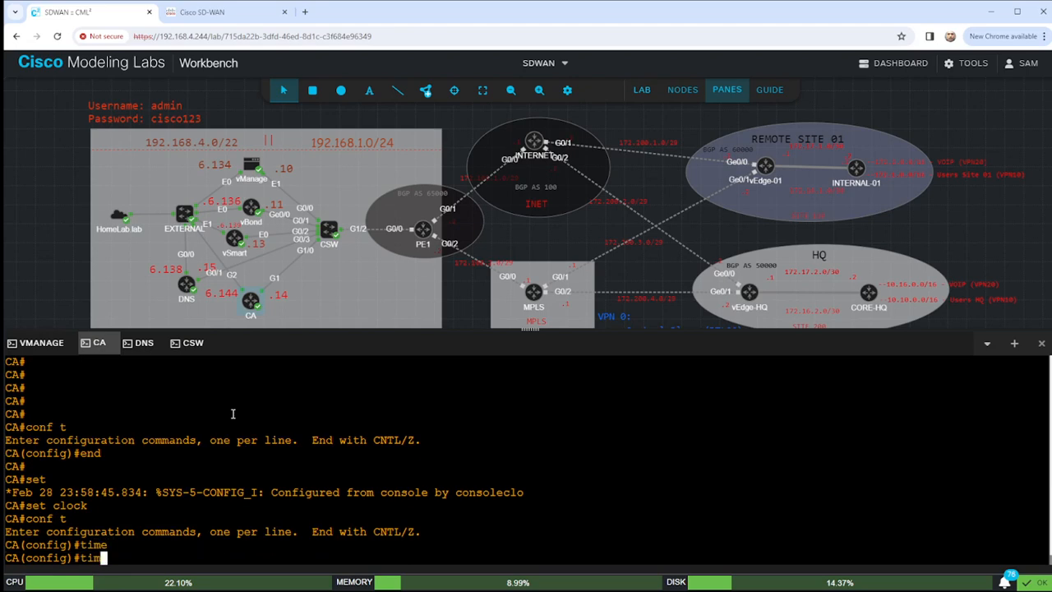
pyautogui.write('clo')
pyautogui.press('Tab')
pyautogui.write('ti')
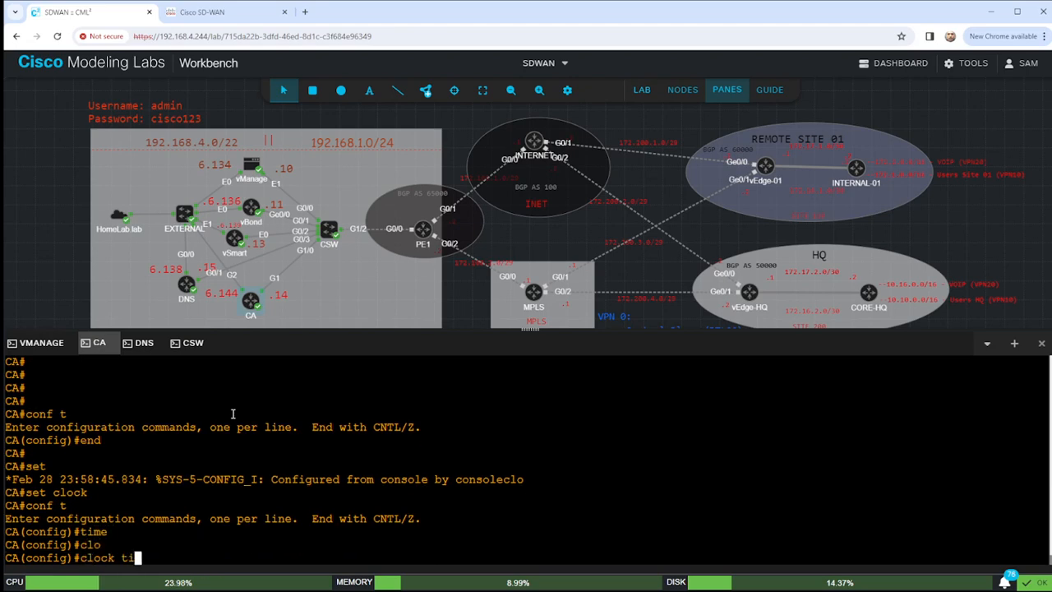
pyautogui.press('Tab')
pyautogui.write('?')
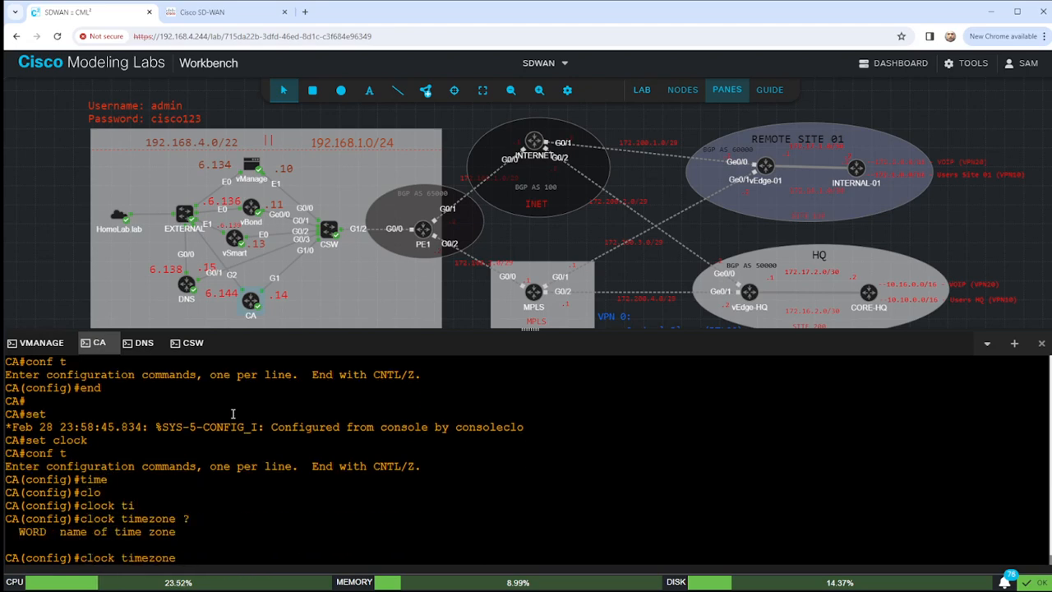
pyautogui.write('EST -5 0')
pyautogui.press('Return')
# Add recurring EST summer time with 'clock summer-time EST recurring' and exit configuration mode.
pyautogui.write('cl')
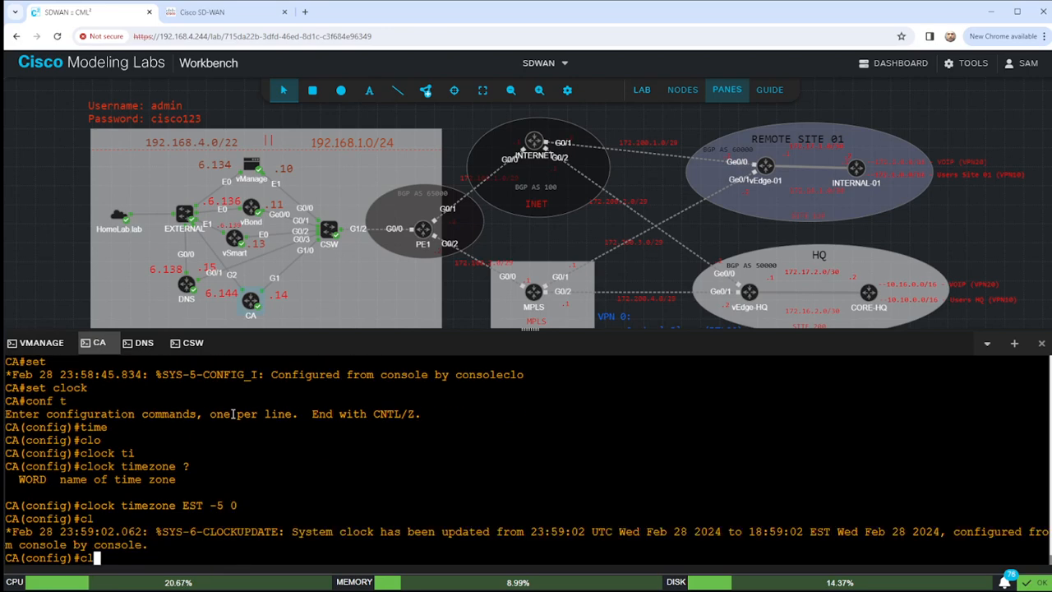
pyautogui.write('ock tim')
pyautogui.press('Tab')
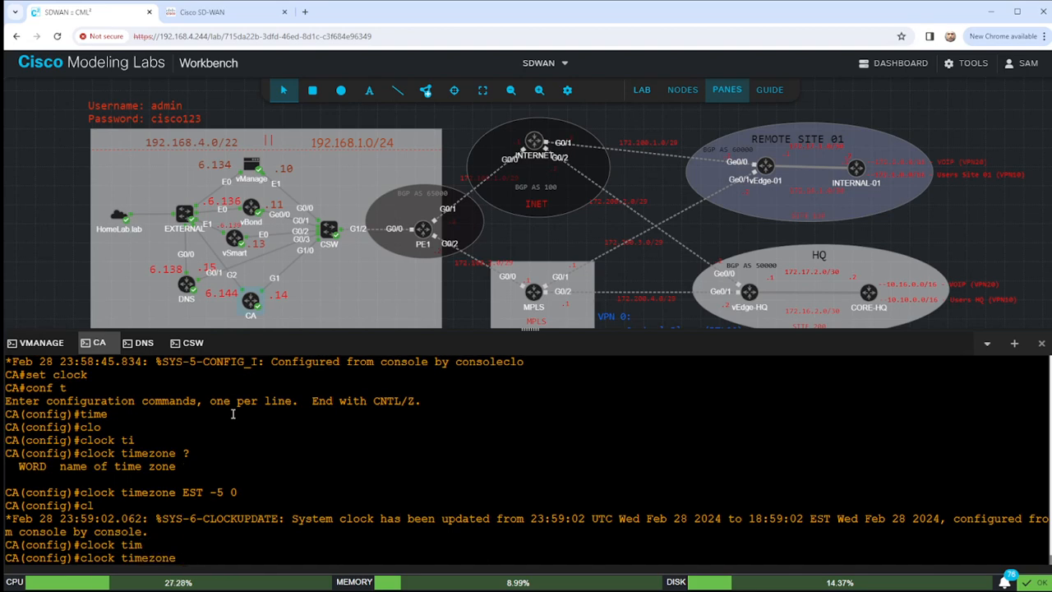
pyautogui.write('?')
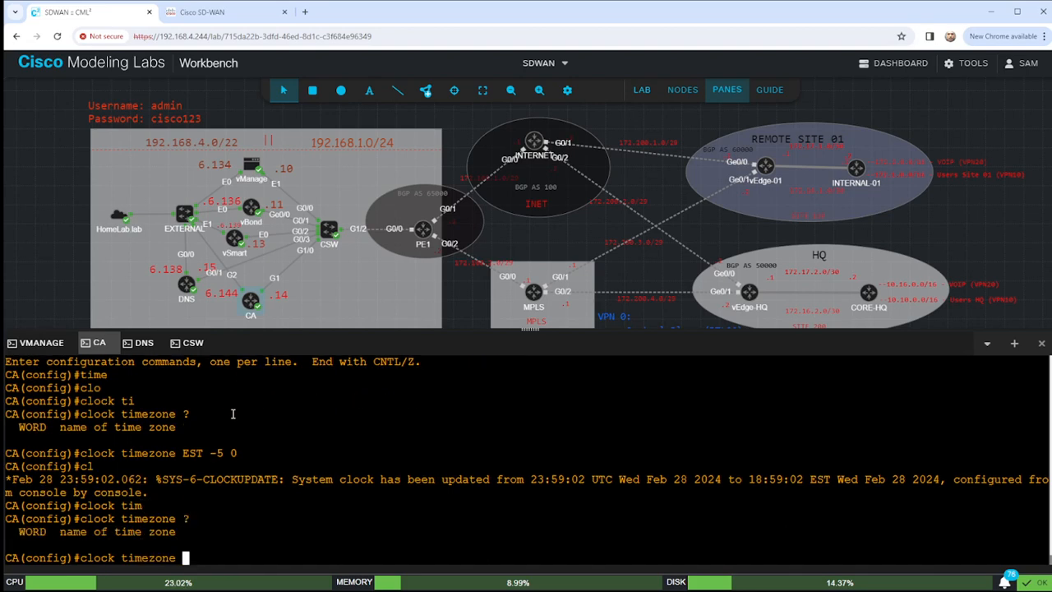
pyautogui.press('BackSpace')
pyautogui.press('BackSpace')
pyautogui.press('BackSpace')
pyautogui.press('BackSpace')
pyautogui.press('BackSpace')
pyautogui.press('BackSpace')
pyautogui.press('BackSpace')
pyautogui.press('BackSpace')
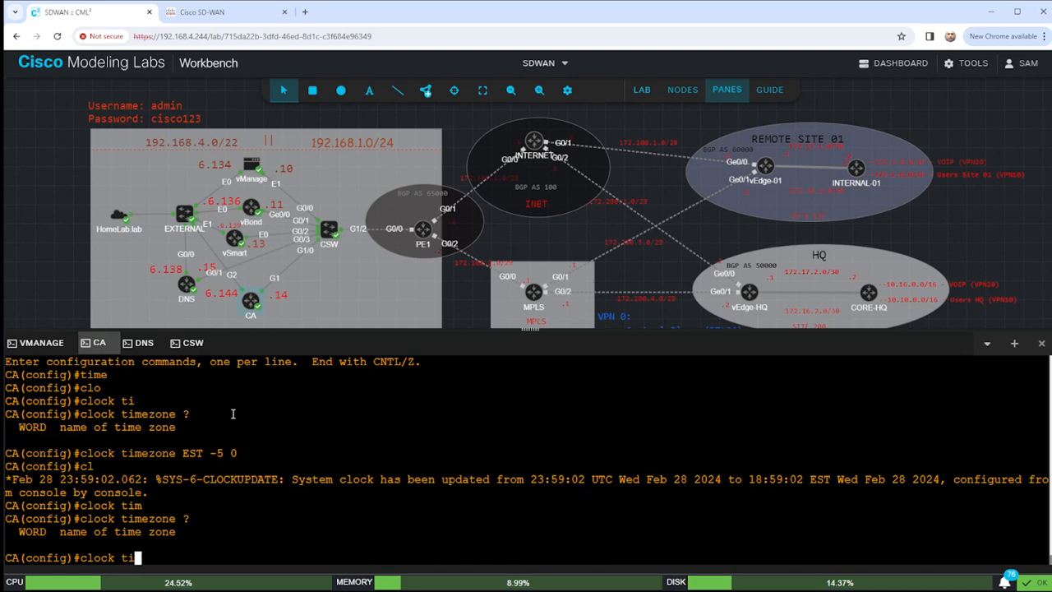
pyautogui.press('BackSpace')
pyautogui.write('?')
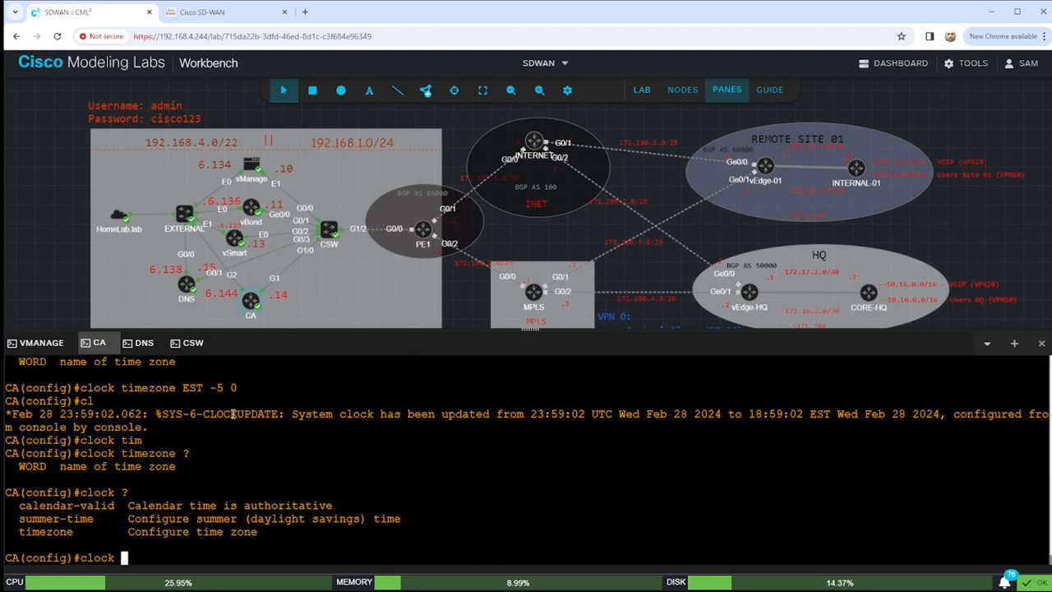
pyautogui.write('sum')
pyautogui.press('Tab')
pyautogui.write('>')
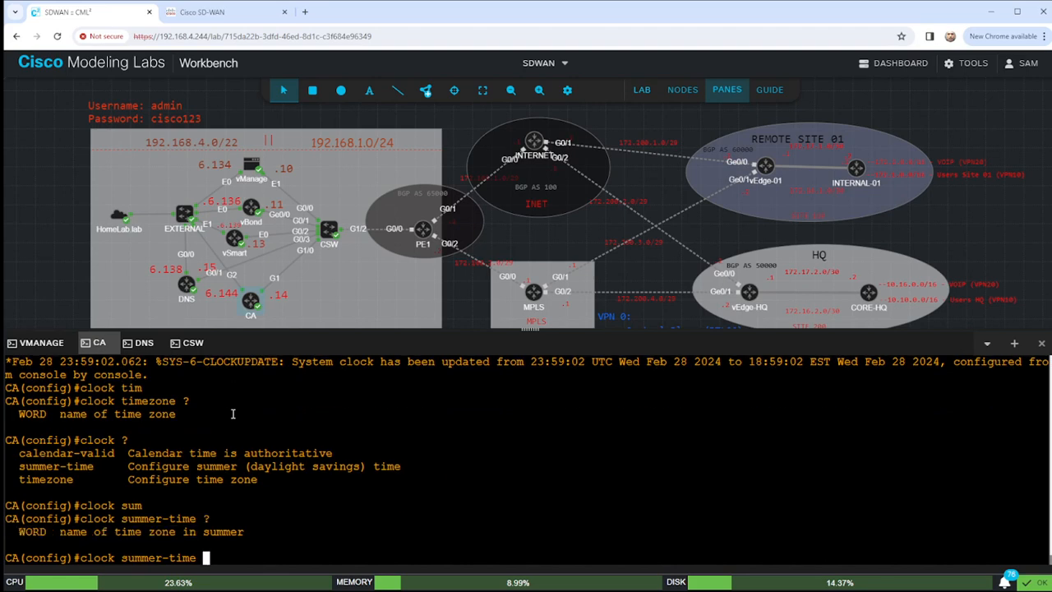
pyautogui.write('EST re')
pyautogui.press('Tab')
pyautogui.press('Return')
pyautogui.write('end')
pyautogui.press('Return')
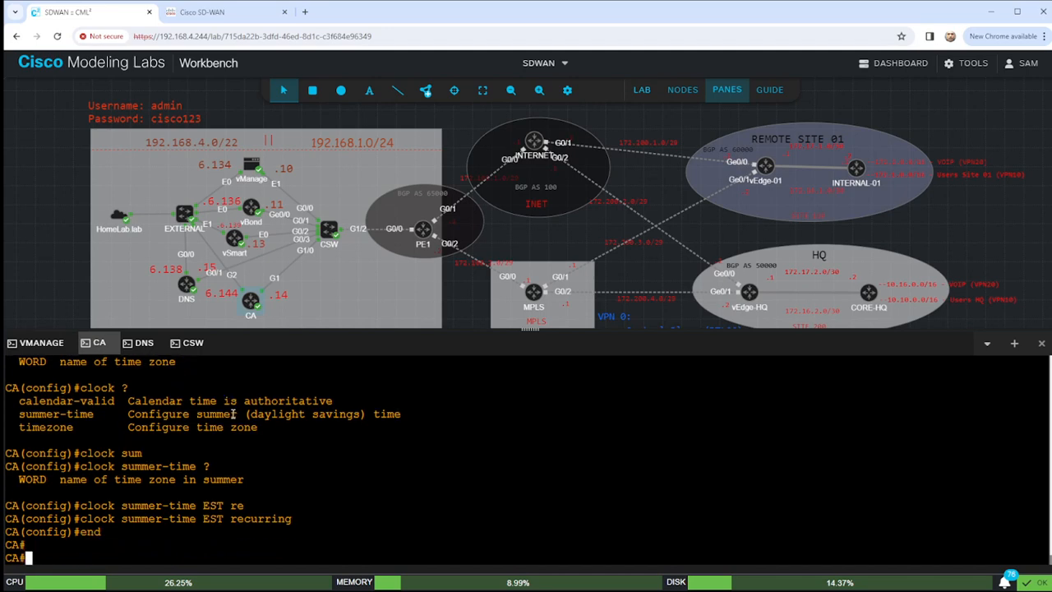
# Begin the exec-level clock command to look up its options.
pyautogui.press('Return')
pyautogui.write('clock')
pyautogui.press('Tab')
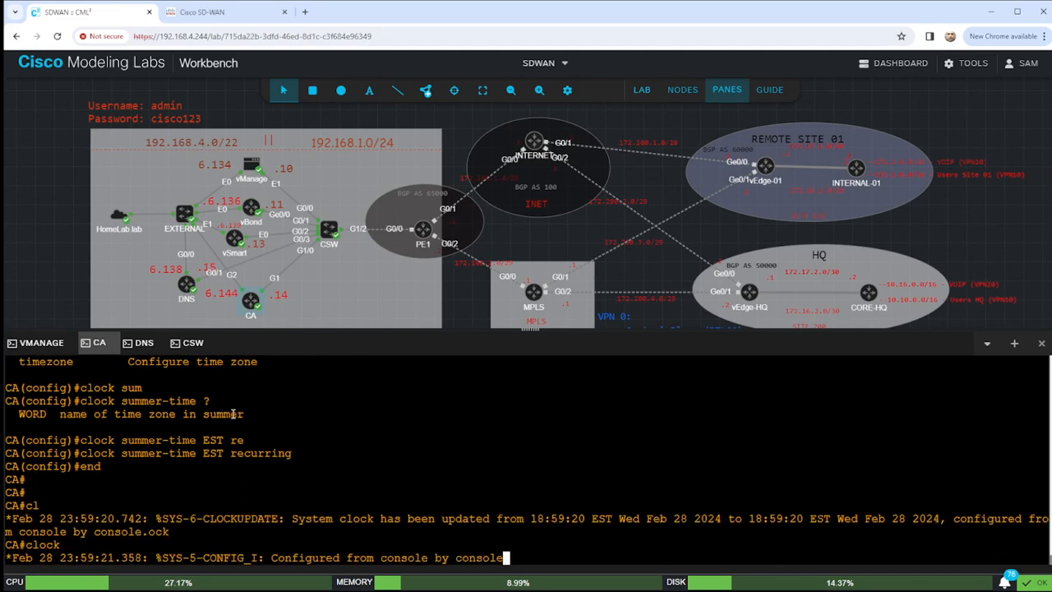
pyautogui.press('Tab')
pyautogui.press('Tab')
# Set the CA clock to 19:01:00 Feb 28 2024 and verify it with 'sho clock'.
pyautogui.write('?set ')
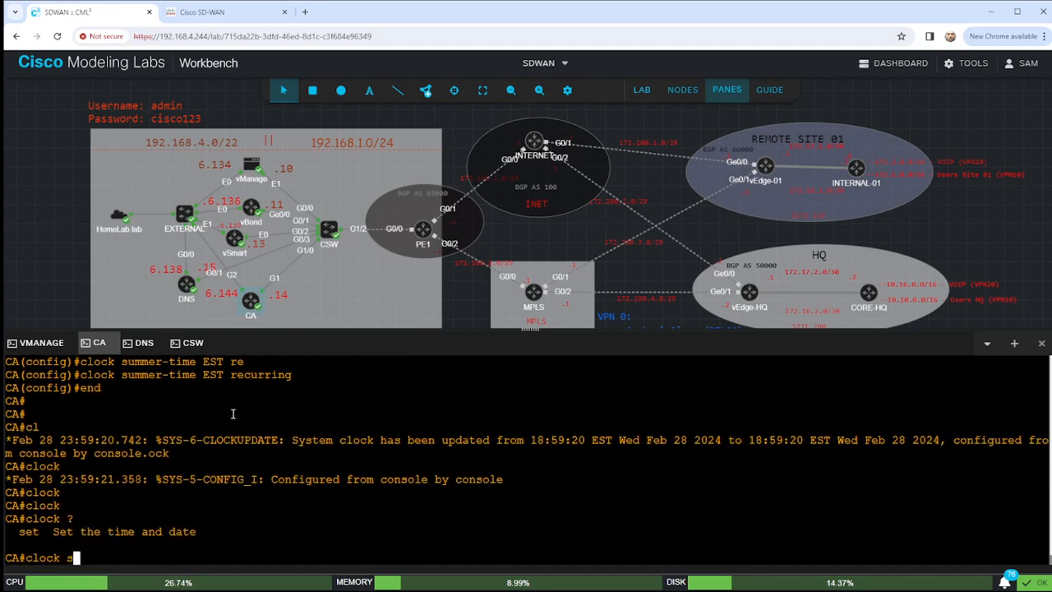
pyautogui.write('?')
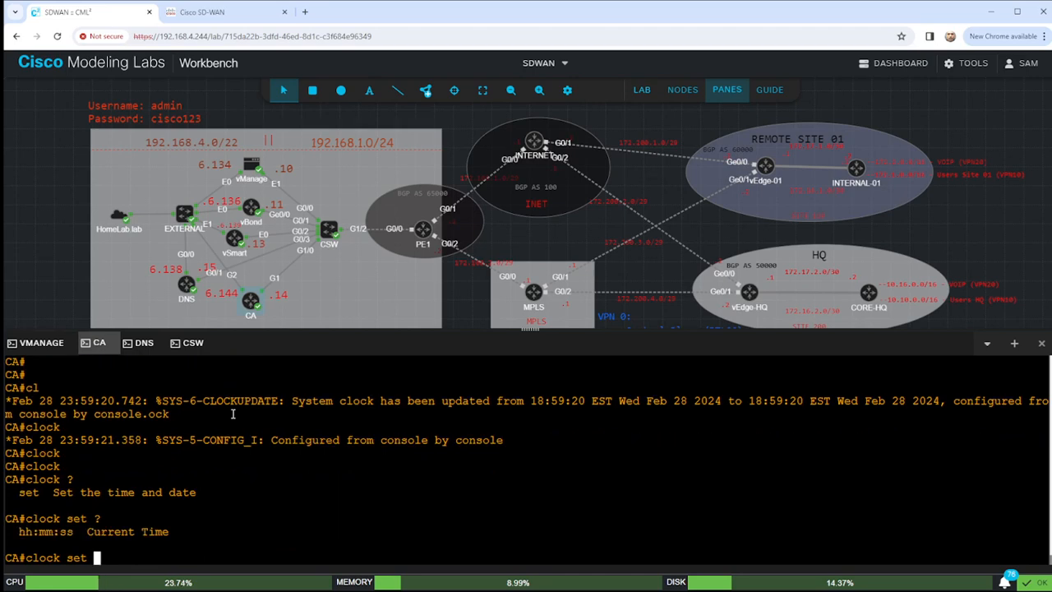
pyautogui.write('070')
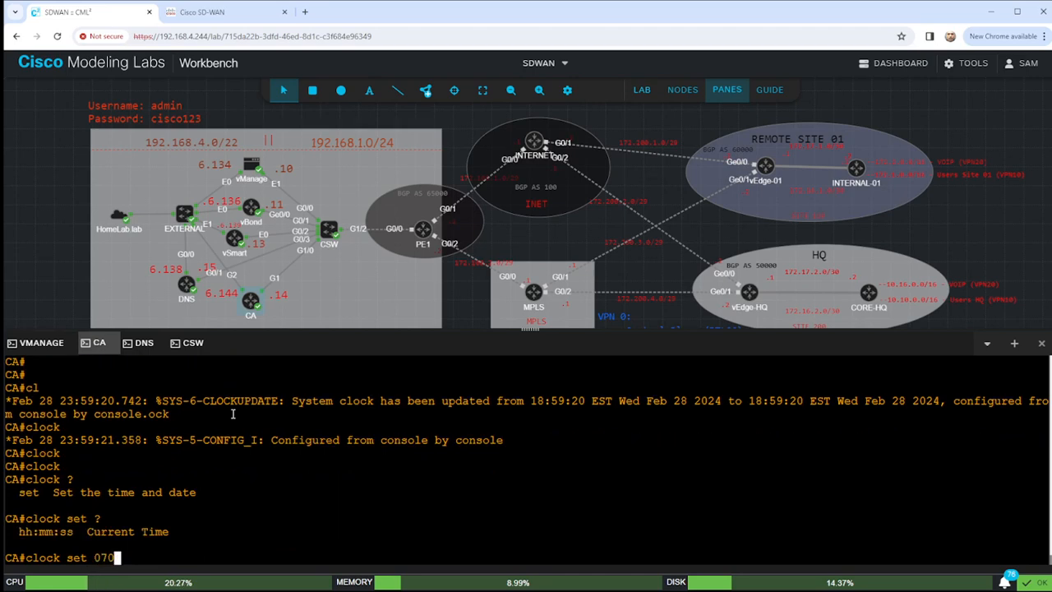
pyautogui.press('BackSpace')
pyautogui.press('BackSpace')
pyautogui.press('BackSpace')
pyautogui.write('19:01:')
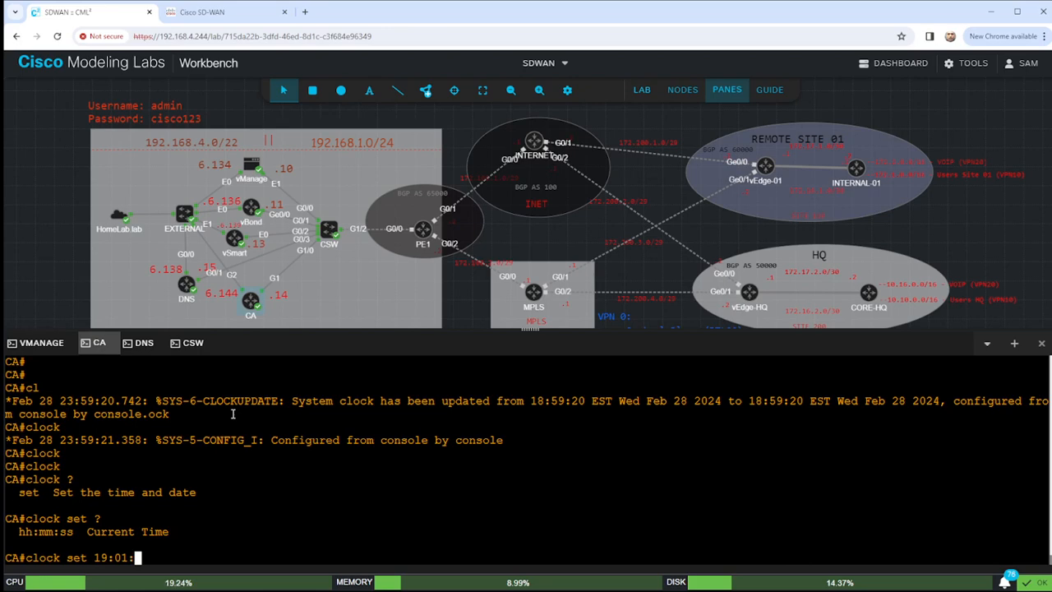
pyautogui.write('00 ')
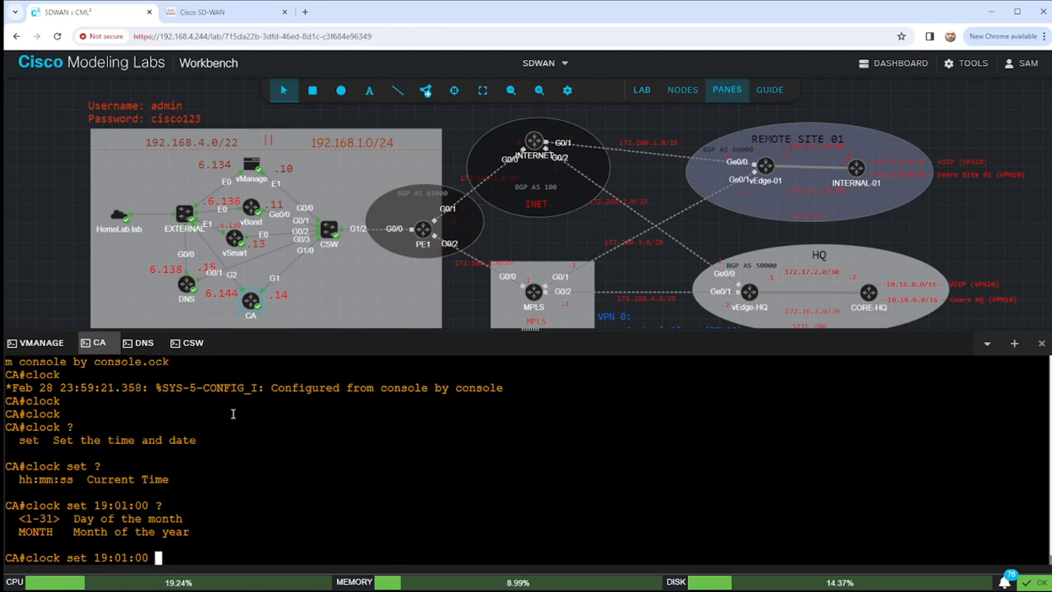
pyautogui.write('?Feb 28 2024')
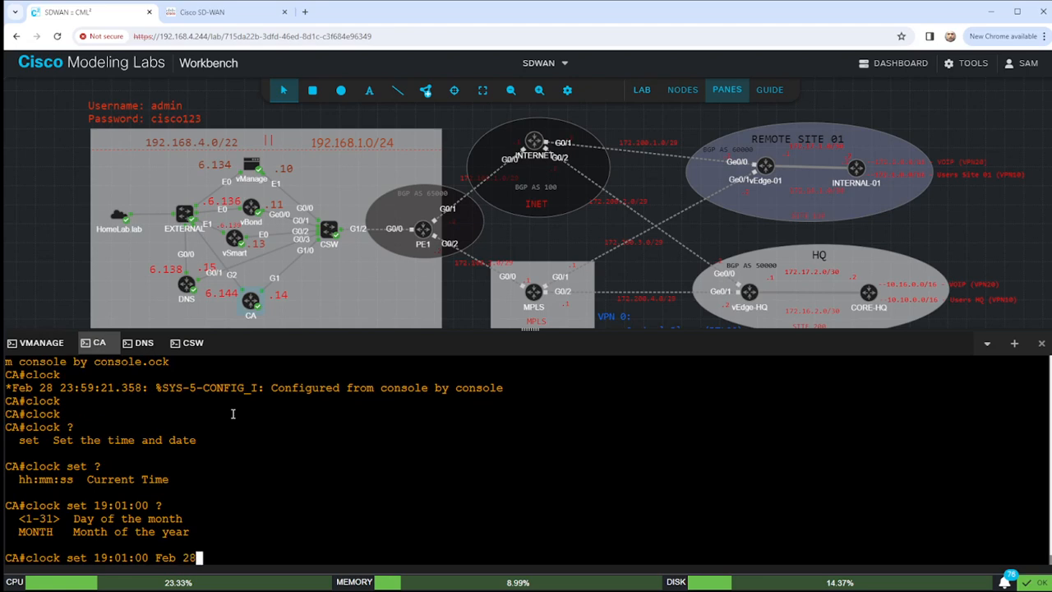
pyautogui.press('Return')
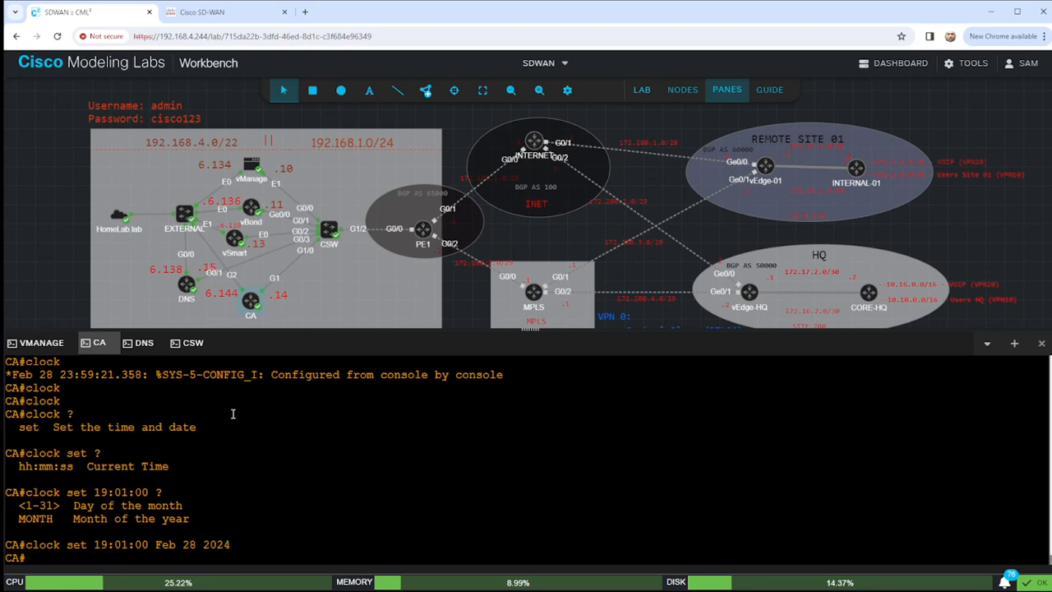
pyautogui.write('sho clock')
pyautogui.press('Return')
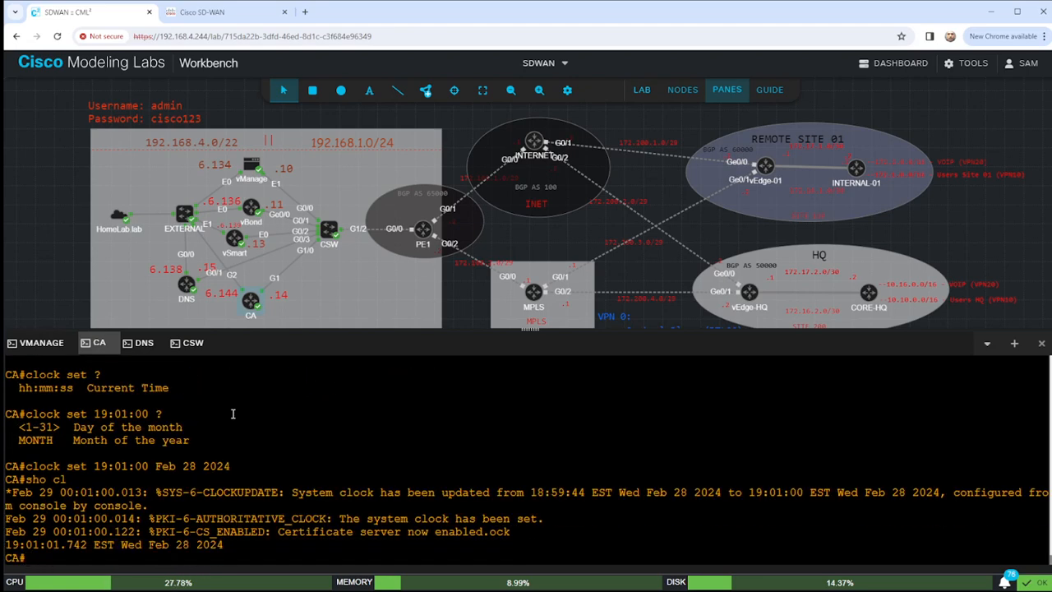
# Check the CA's NTP status and configured NTP servers, noting 192.168.5.192.
pyautogui.press('Return')
pyautogui.press('Return')
pyautogui.press('Return')
pyautogui.write('sho ntp ')
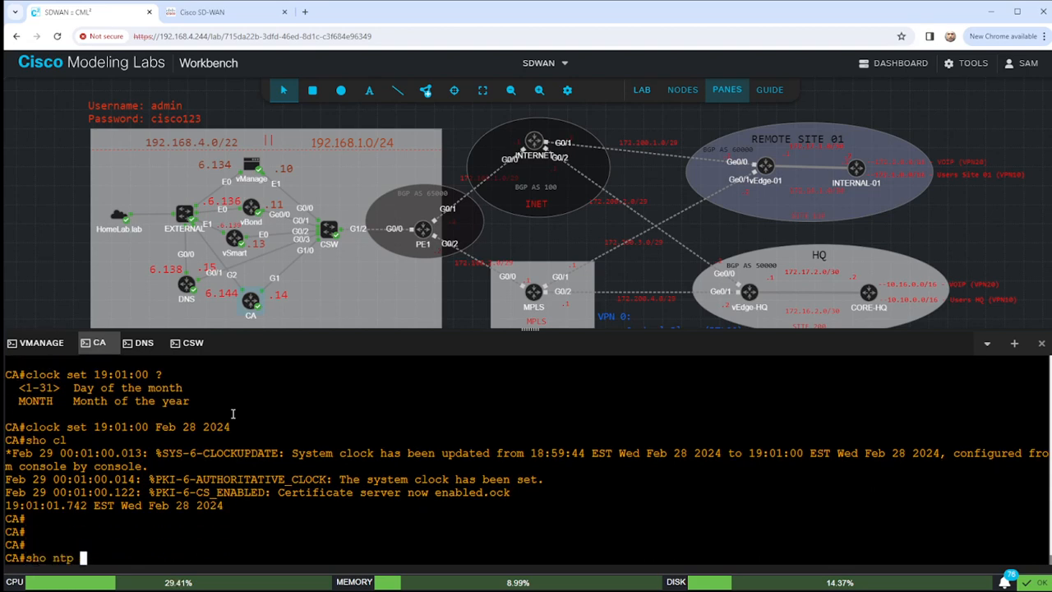
pyautogui.write('status')
pyautogui.press('Return')
pyautogui.press('Return')
pyautogui.press('Return')
pyautogui.press('Return')
pyautogui.press('Return')
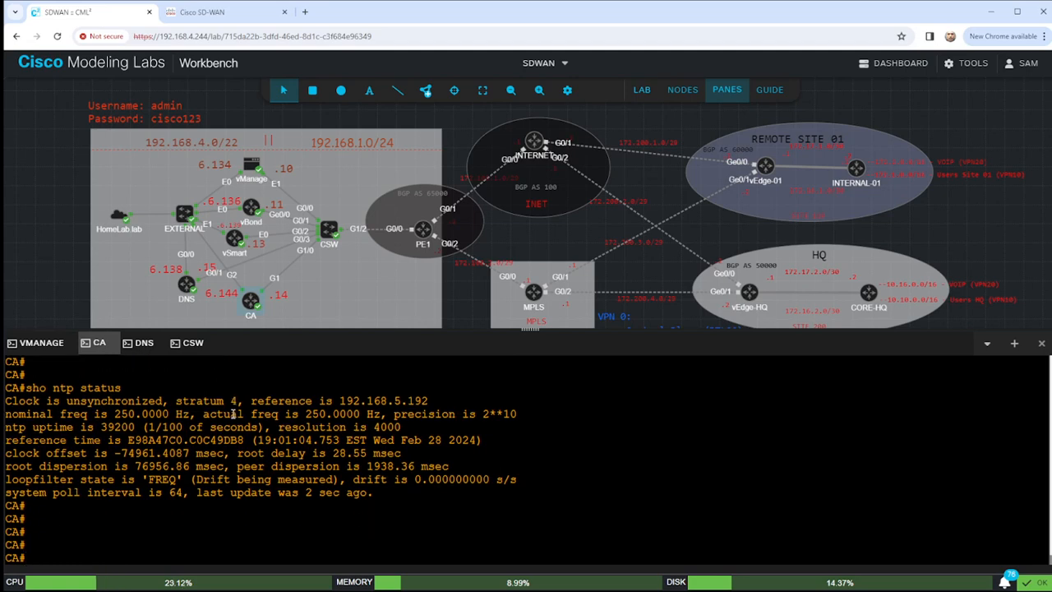
pyautogui.write('sho run | s nt')
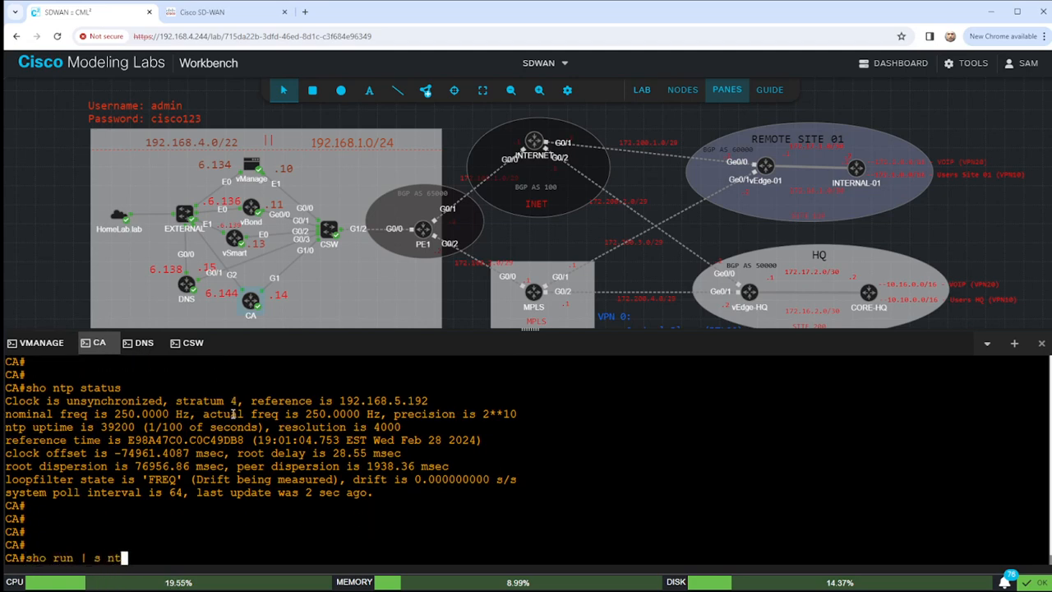
pyautogui.write('p')
pyautogui.press('Return')
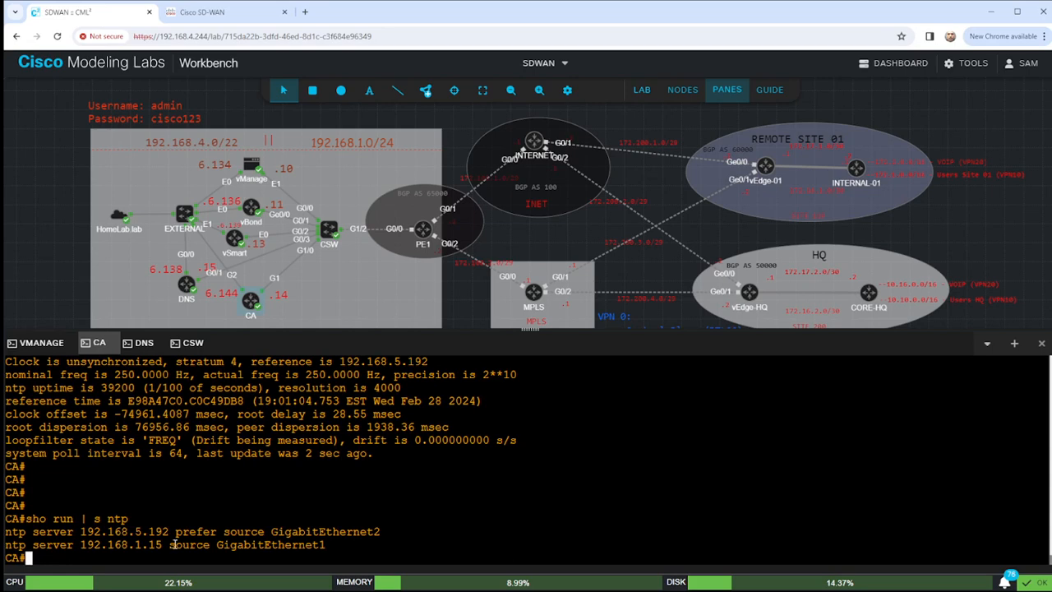
pyautogui.moveTo(76, 532); pyautogui.dragTo(163, 533)
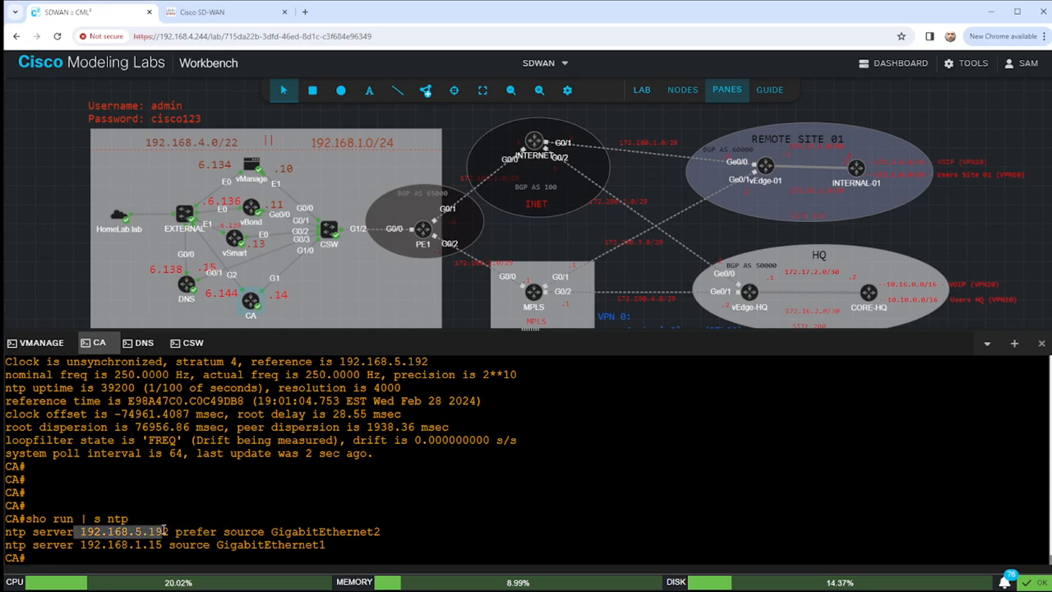
# Ping NTP server 192.168.5.192 successfully and enter global configuration mode.
pyautogui.write('ping 192.168.5.192')
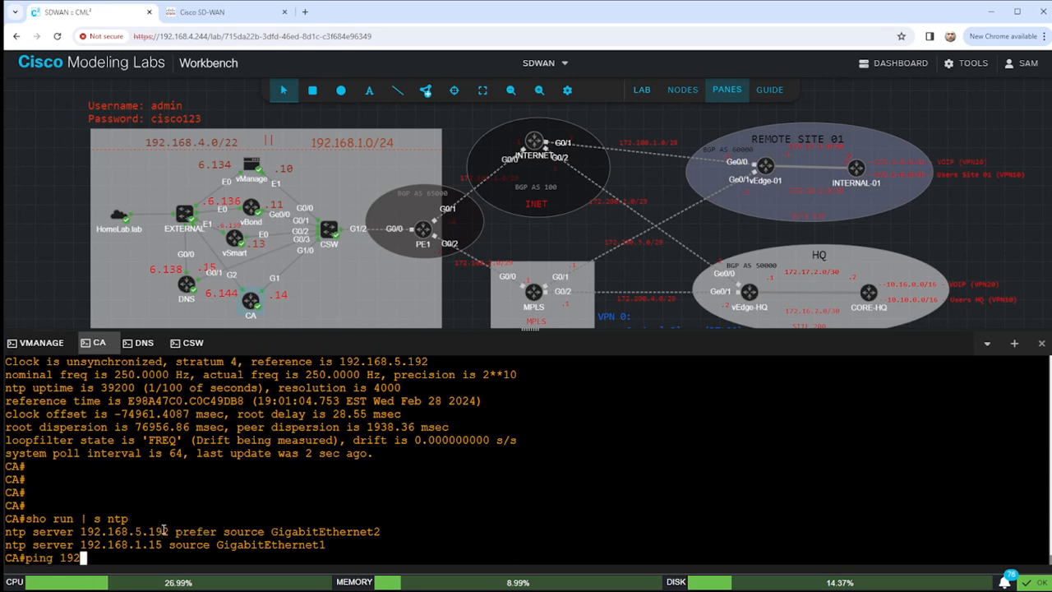
pyautogui.press('Return')
pyautogui.press('Return')
pyautogui.press('Return')
pyautogui.press('Return')
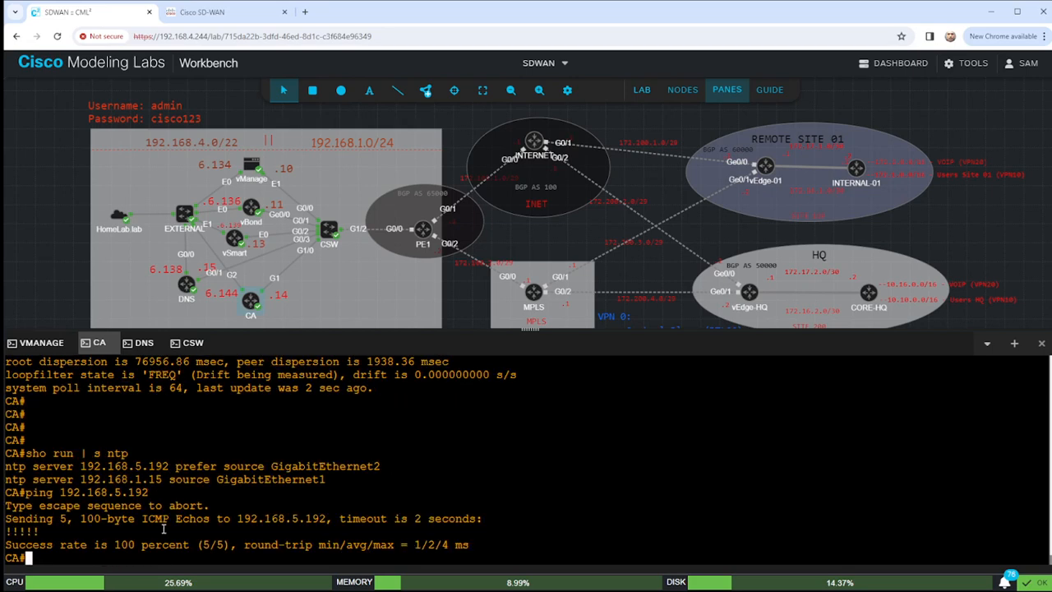
pyautogui.press('Return')
pyautogui.press('Return')
pyautogui.press('Return')
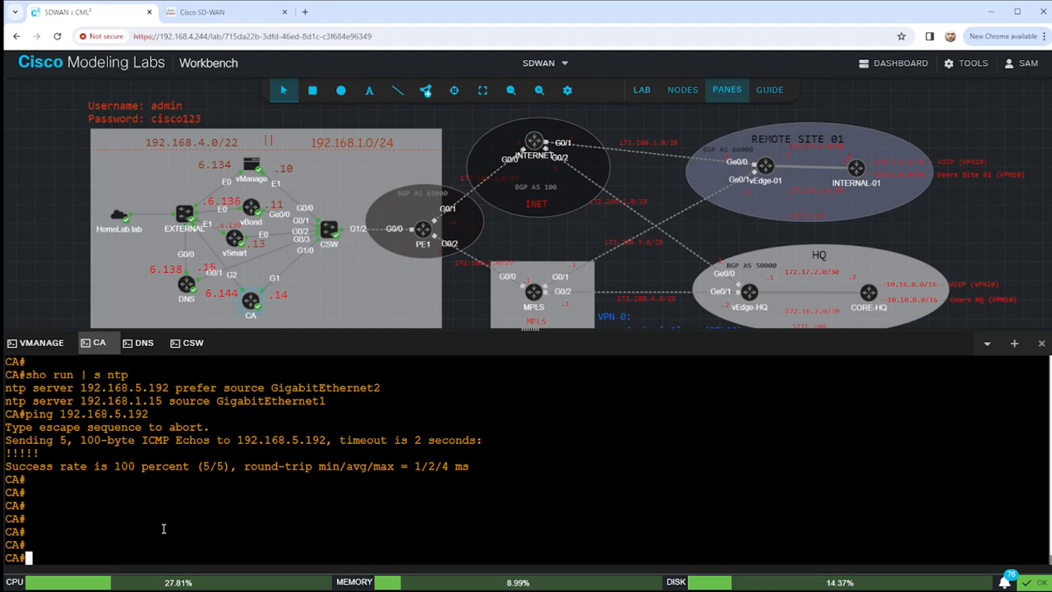
pyautogui.write('conf t')
pyautogui.press('Return')
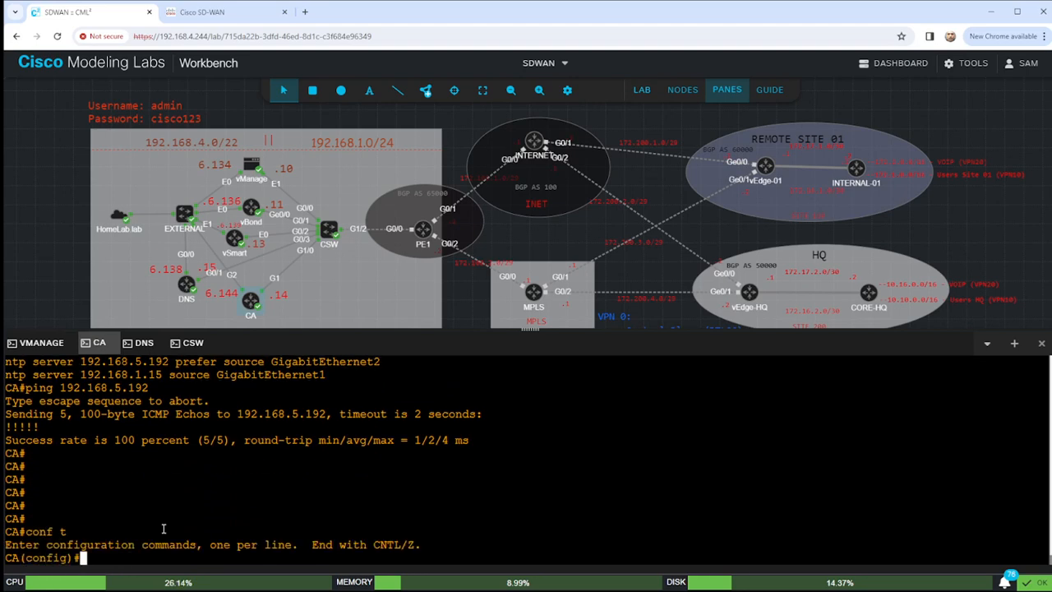
# Export the LAB-PKI CA certificate as PEM to bootflash:LAB-PKI.ca and exit configuration mode.
pyautogui.write('crytp')
pyautogui.press('BackSpace')
pyautogui.press('BackSpace')
pyautogui.write('pto ')
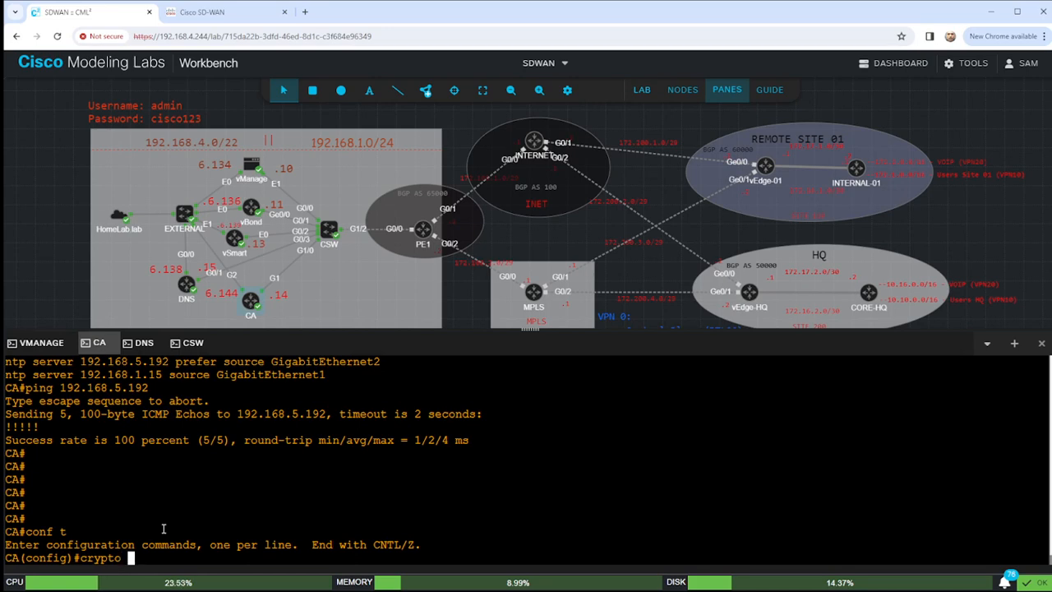
pyautogui.write('pki expo')
pyautogui.press('Tab')
pyautogui.write('LAB-OP')
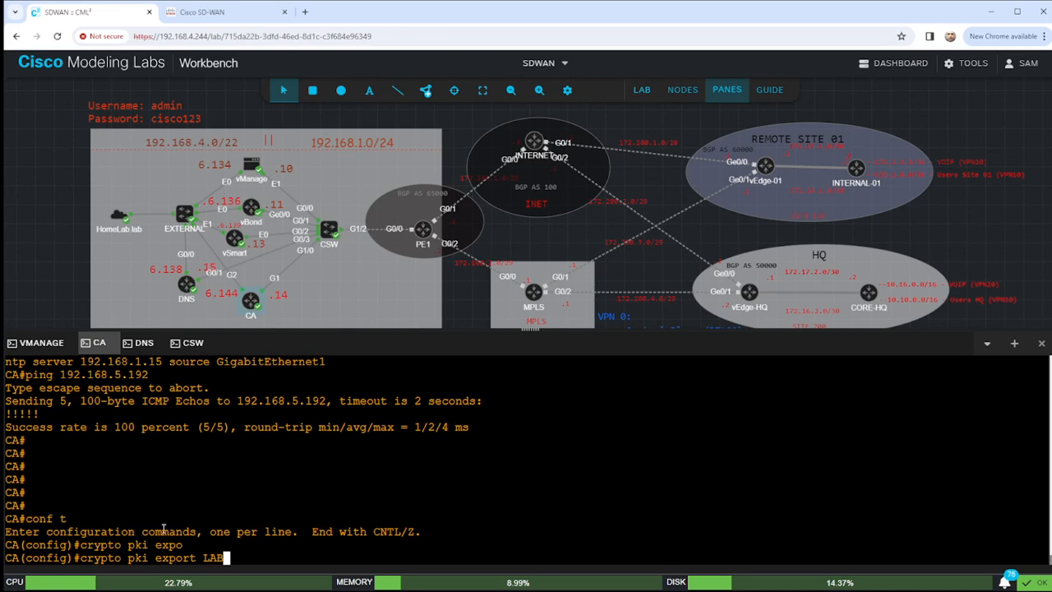
pyautogui.press('BackSpace')
pyautogui.press('BackSpace')
pyautogui.write('PKI')
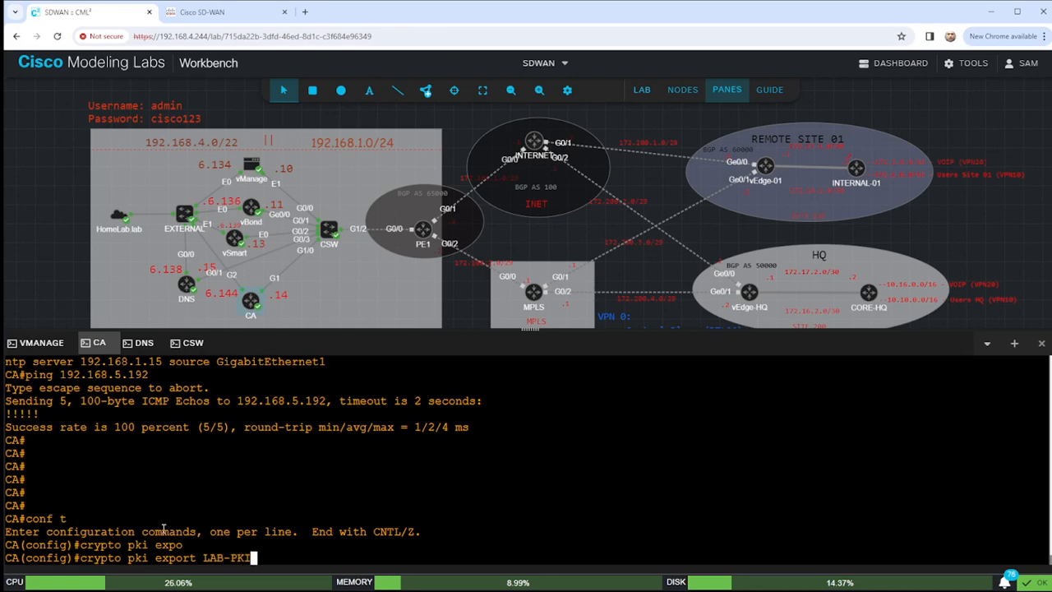
pyautogui.write(' pem url boot')
pyautogui.press('Tab')
pyautogui.press('Return')
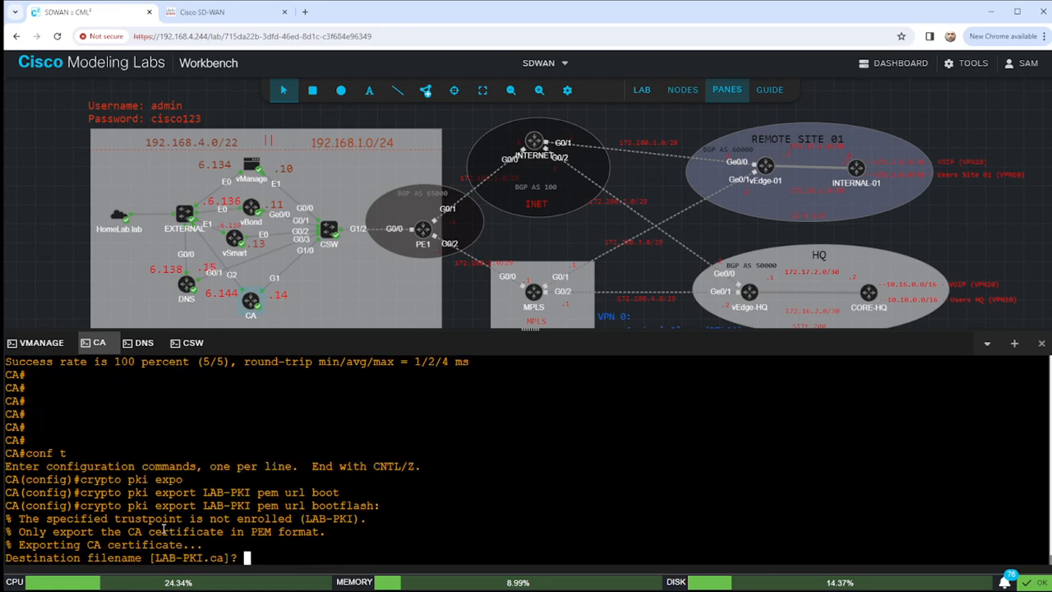
pyautogui.press('Return')
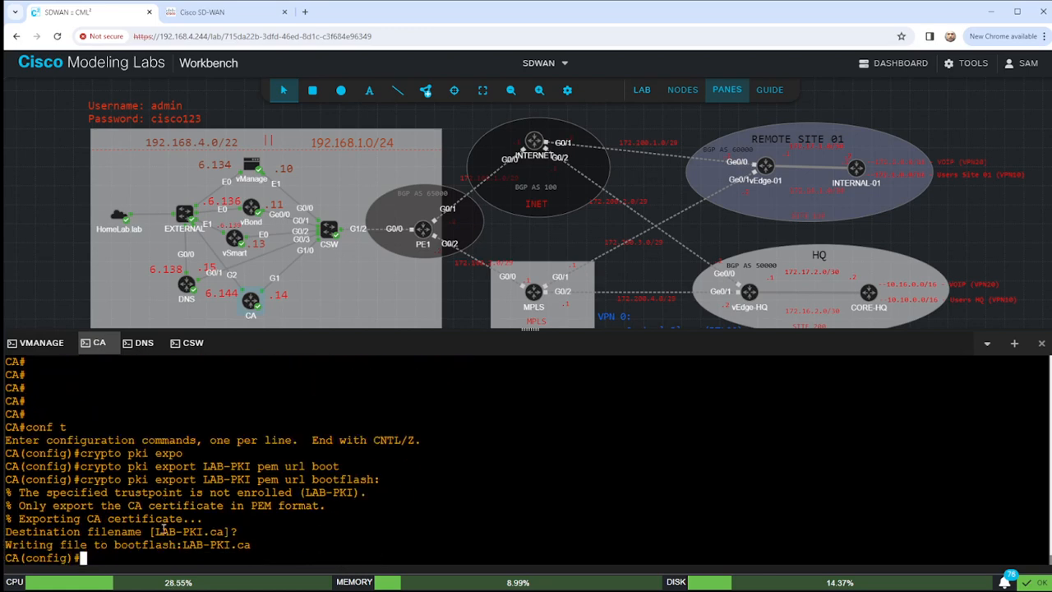
pyautogui.write('end')
pyautogui.press('Return')
pyautogui.press('Return')
pyautogui.press('Return')
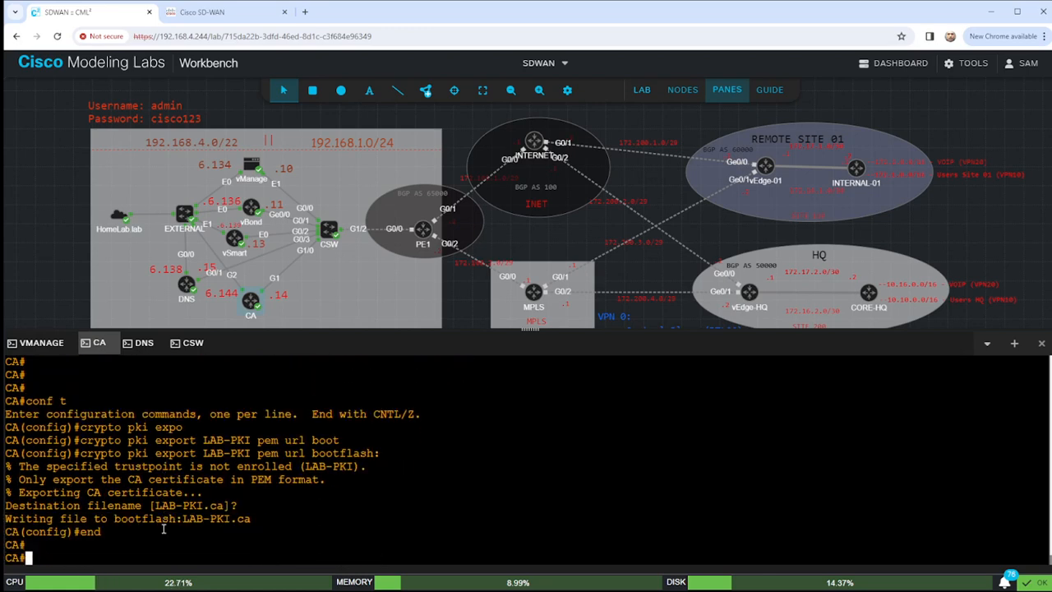
# Prepare the 'dir | i LAB' command to list matching bootflash files.
pyautogui.press('Return')
pyautogui.press('Return')
pyautogui.press('Return')
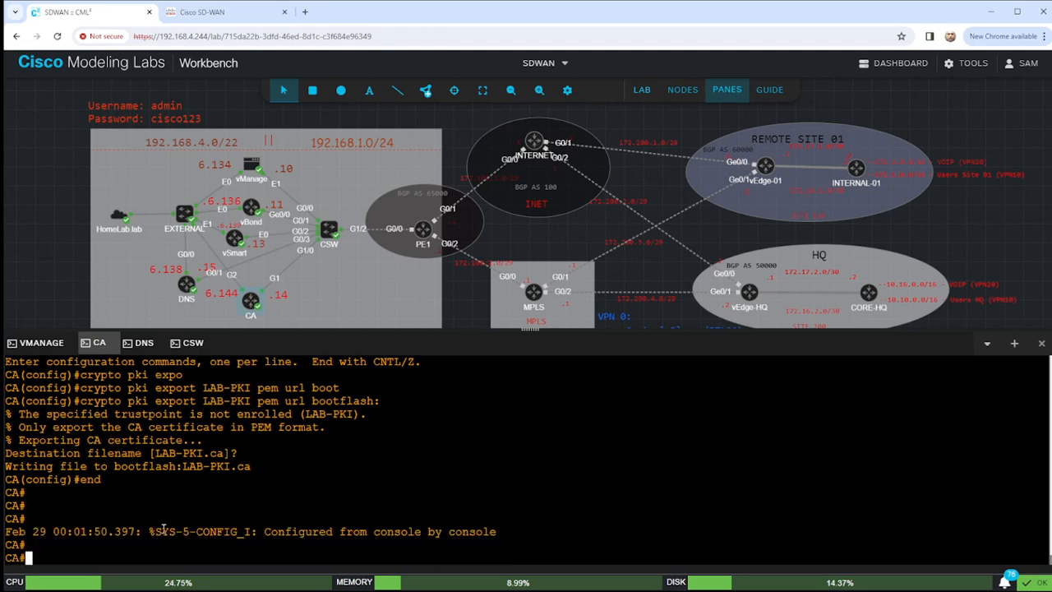
pyautogui.write('sho')
pyautogui.press('BackSpace')
pyautogui.press('BackSpace')
pyautogui.press('BackSpace')
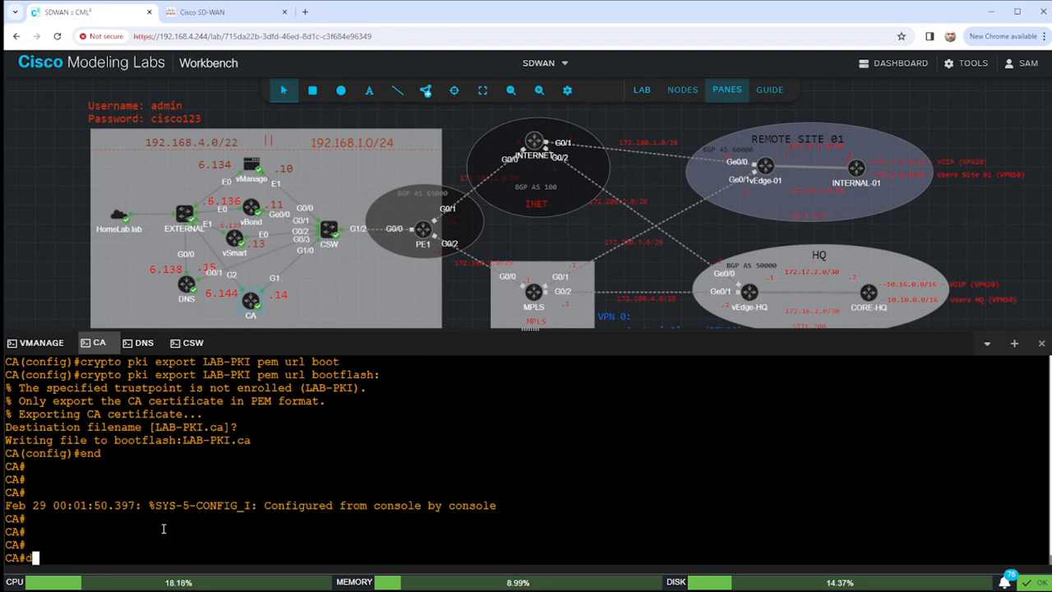
pyautogui.write('dir | i LAB')
# Confirm LAB-PKI.ca (1115 bytes) is listed in bootflash, highlighting its name.
pyautogui.press('Return')
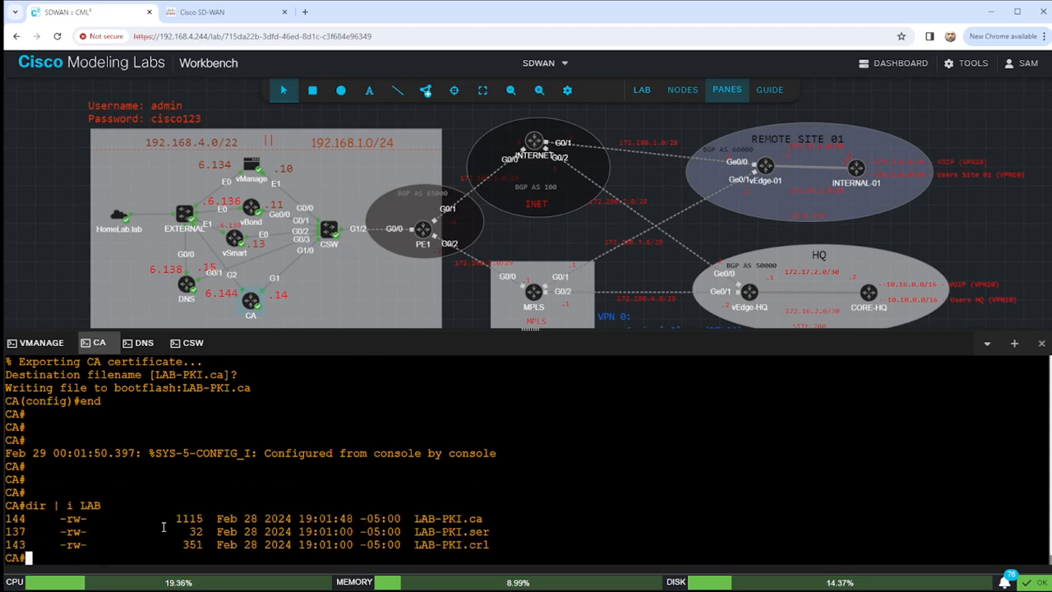
pyautogui.moveTo(483, 519); pyautogui.dragTo(414, 518)
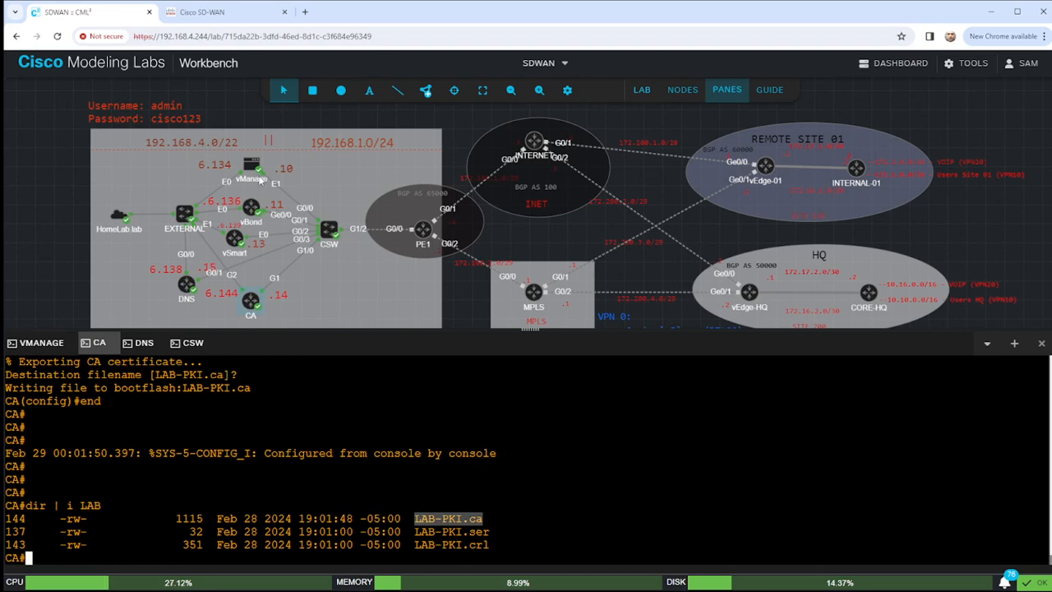
pyautogui.click(327, 485)
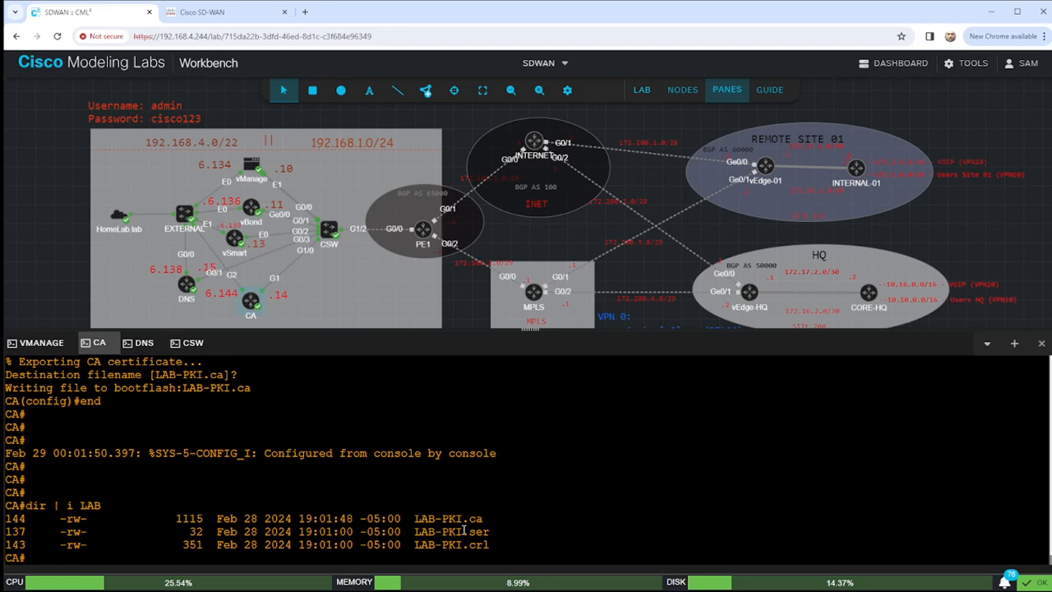
pyautogui.moveTo(414, 518); pyautogui.dragTo(486, 518)
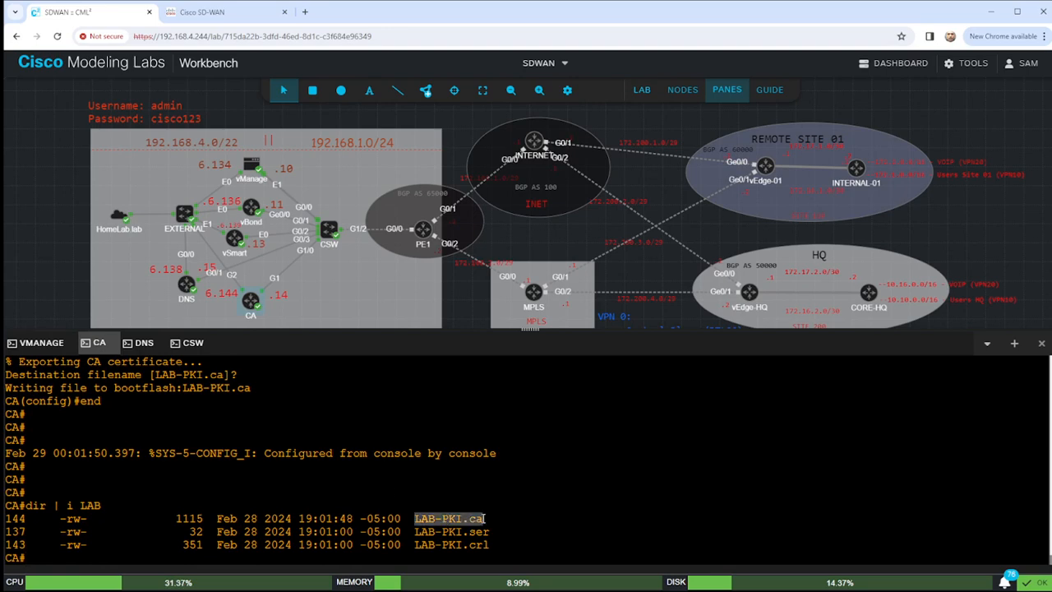
pyautogui.click(568, 467)
pyautogui.moveTo(409, 519); pyautogui.dragTo(466, 518)
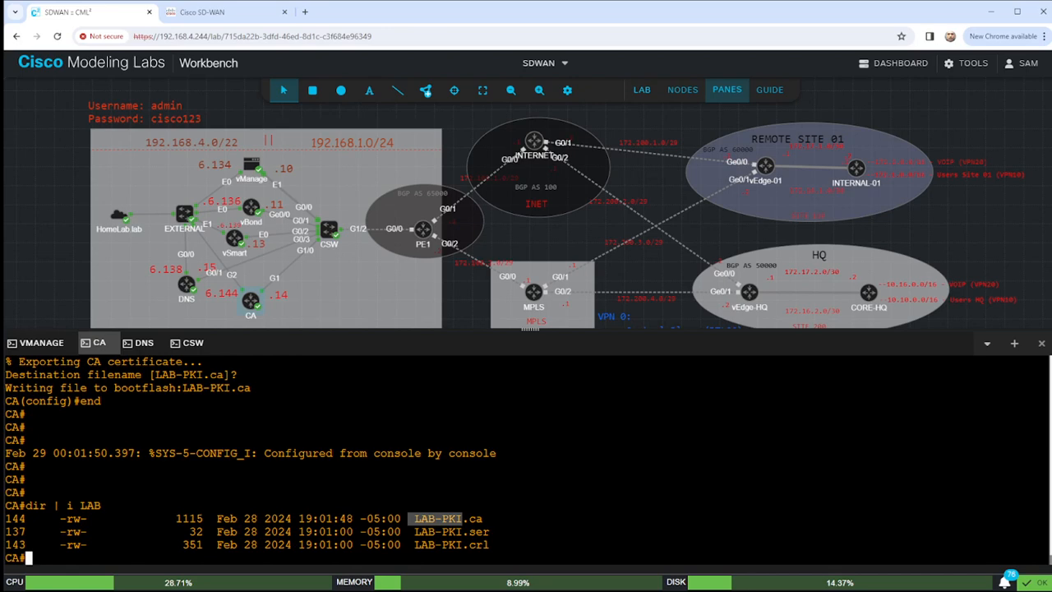
# Print the certificate file with 'more bootflash:LAB-PKI.ca'.
pyautogui.click(622, 478)
pyautogui.press('Return')
pyautogui.press('Return')
pyautogui.press('Return')
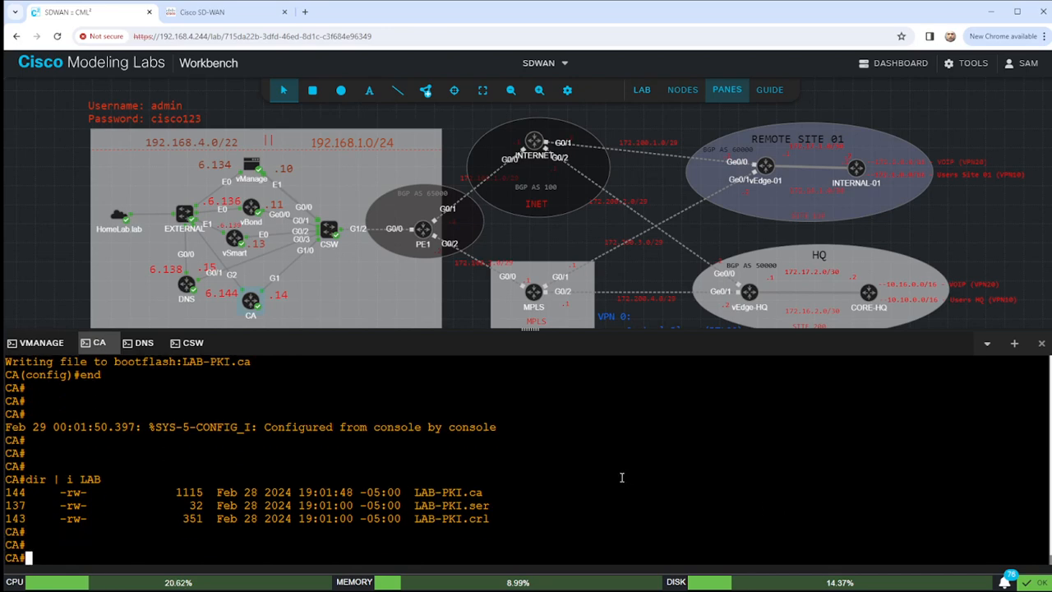
pyautogui.write('MOR')
pyautogui.press('BackSpace')
pyautogui.press('BackSpace')
pyautogui.press('BackSpace')
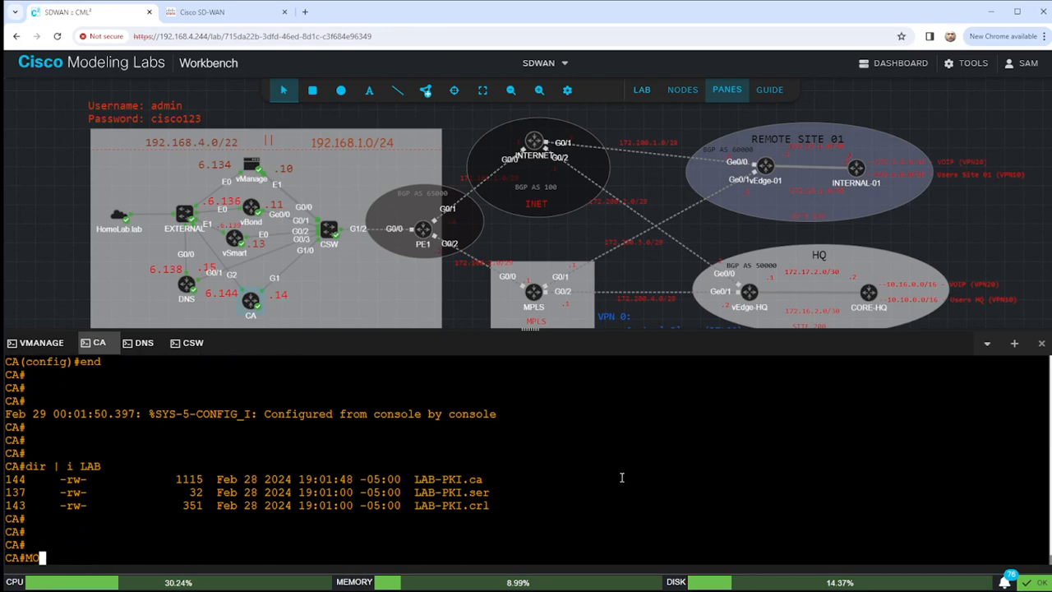
pyautogui.write('more boo')
pyautogui.press('Tab')
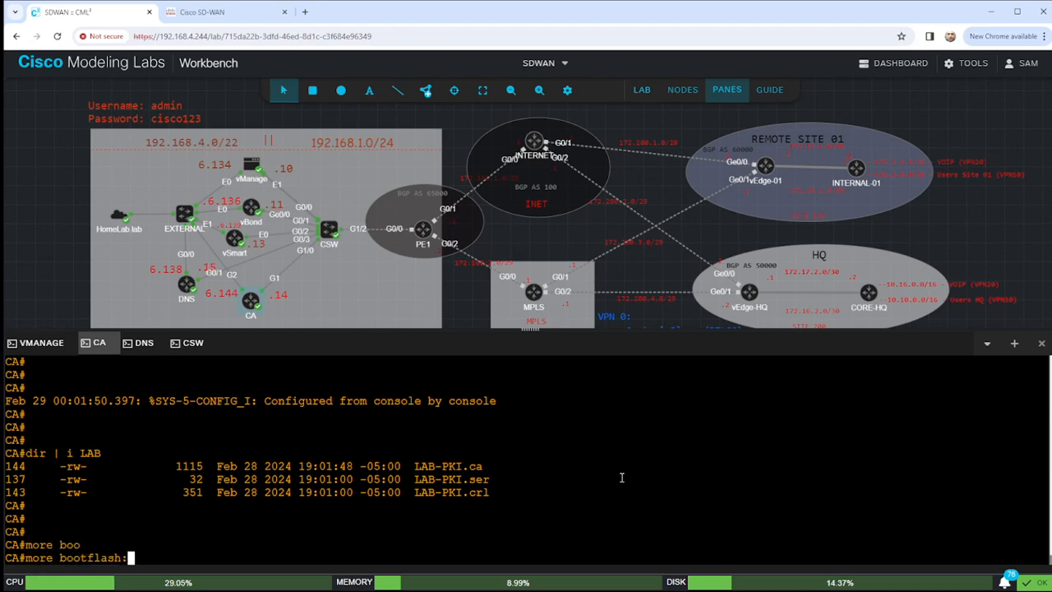
pyautogui.write('LAB')
pyautogui.press('Tab')
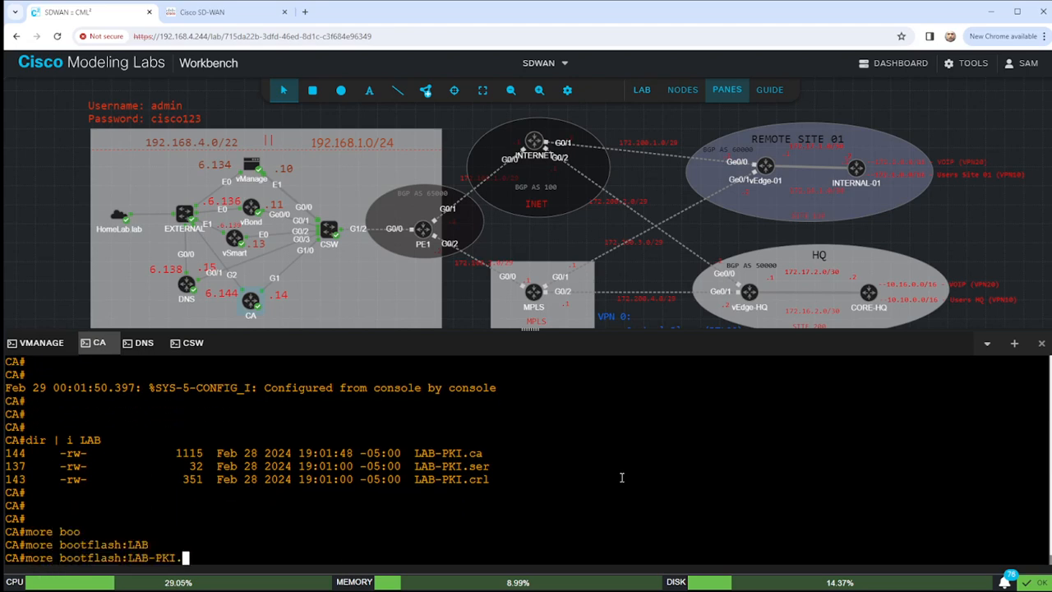
pyautogui.write('ca')
pyautogui.press('Return')
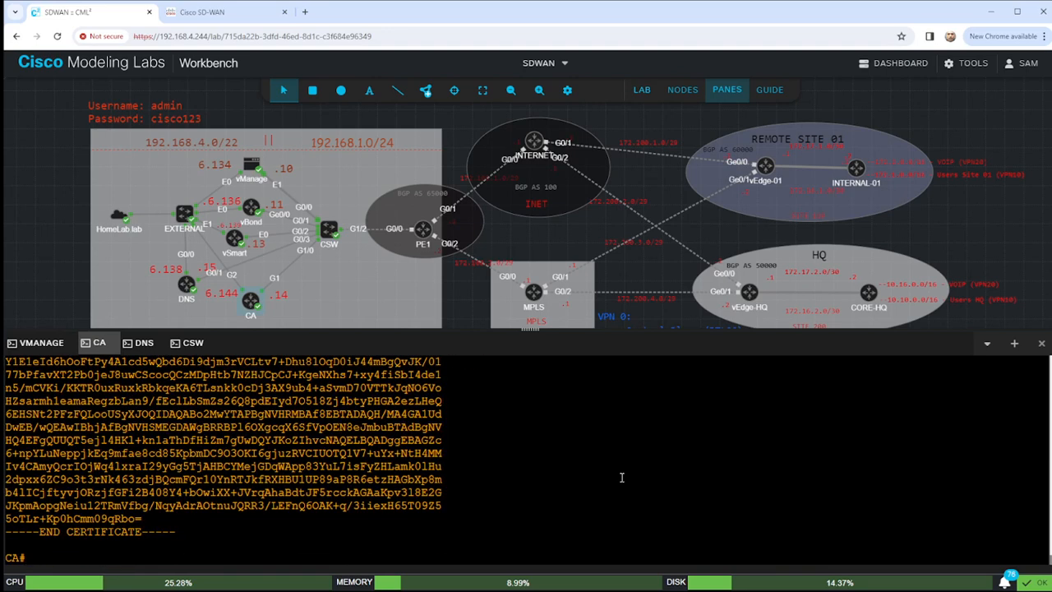
# Select and scroll through the printed PEM certificate text.
pyautogui.moveTo(100, 520); pyautogui.dragTo(260, 514)
pyautogui.scroll(5, 260, 514)
pyautogui.scroll(-5, 124, 538)
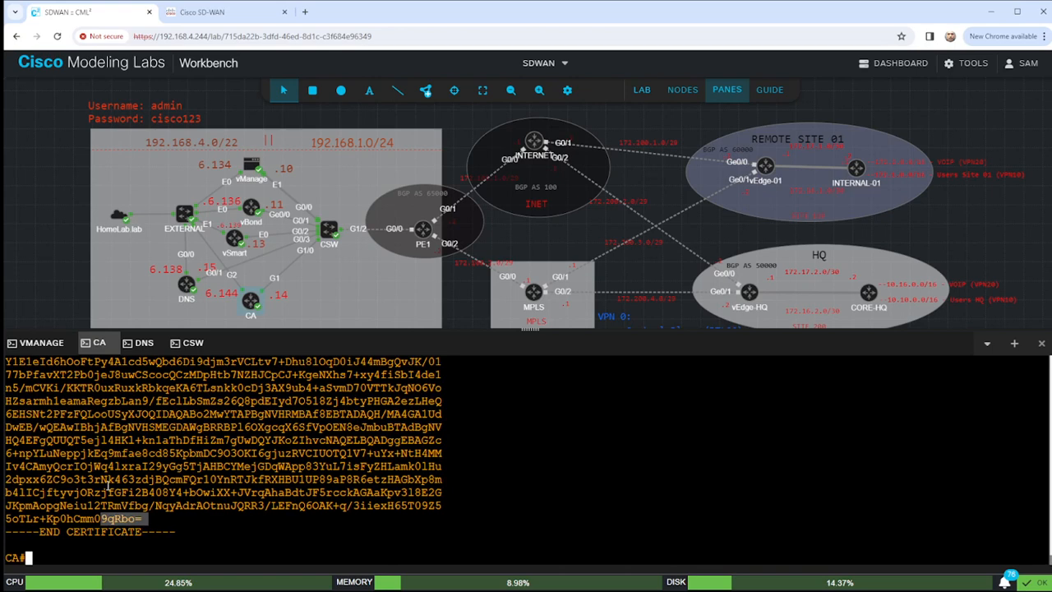
pyautogui.scroll(5, 108, 485)
pyautogui.moveTo(11, 506); pyautogui.dragTo(37, 506)
pyautogui.scroll(-5, 99, 506)
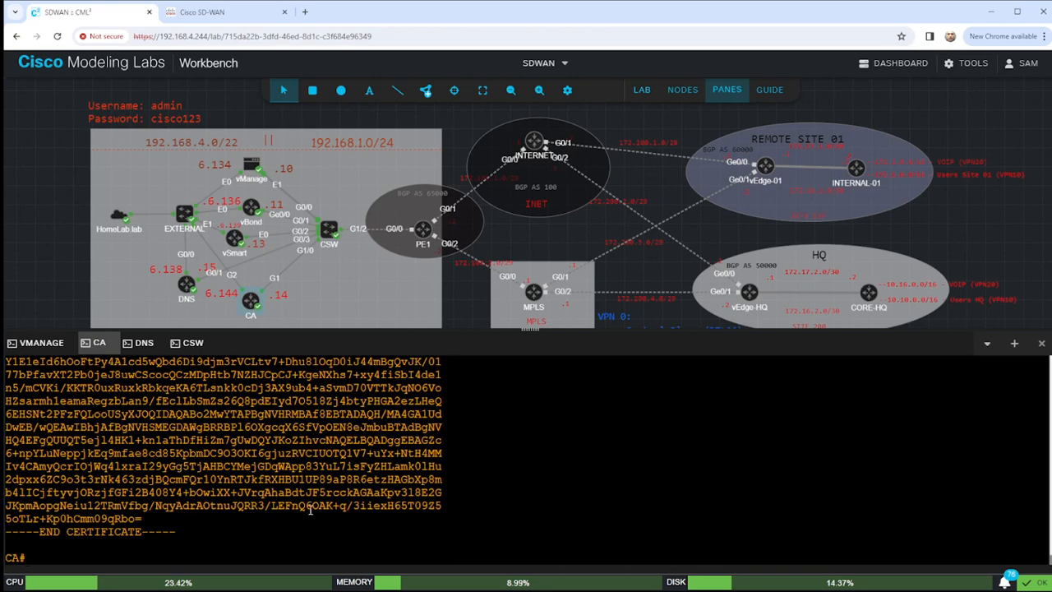
# Draft a 'crypto pki export LAB-PKI pem terminal' command outside config mode, then abandon it.
pyautogui.press('Return')
pyautogui.press('Return')
pyautogui.write('crypto')
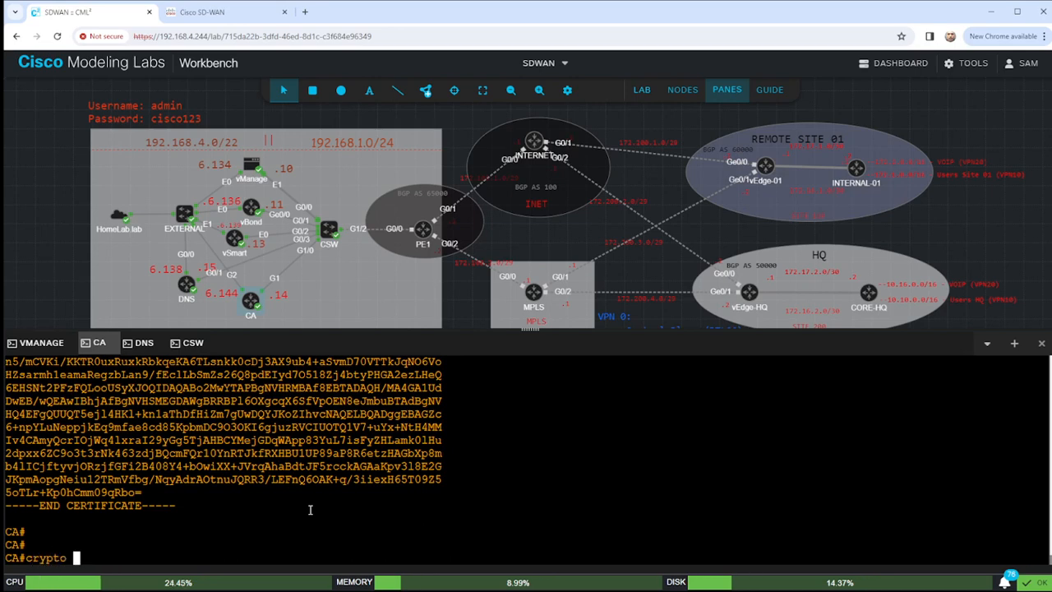
pyautogui.write(' pki exp')
pyautogui.press('Tab')
pyautogui.write('LAB-K')
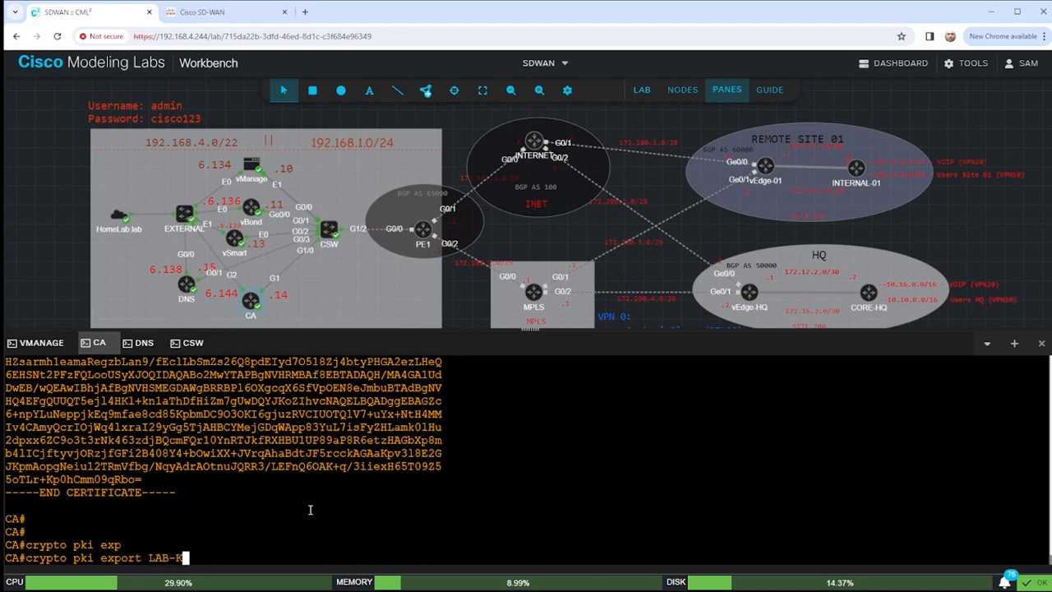
pyautogui.press('BackSpace')
pyautogui.write('PKI pem ter')
pyautogui.press('Tab')
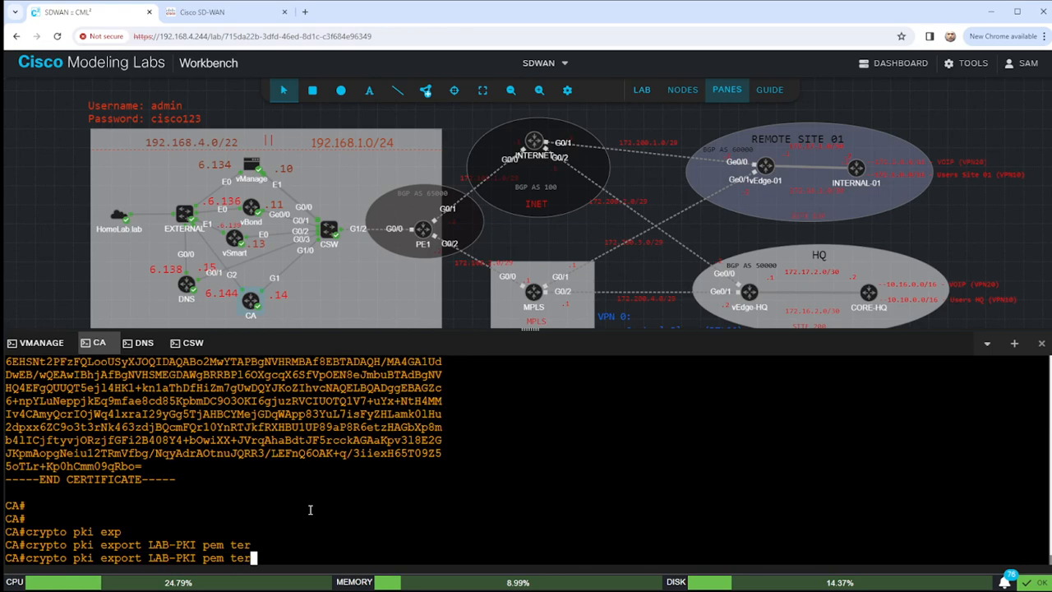
pyautogui.write('min')
pyautogui.press('Tab')
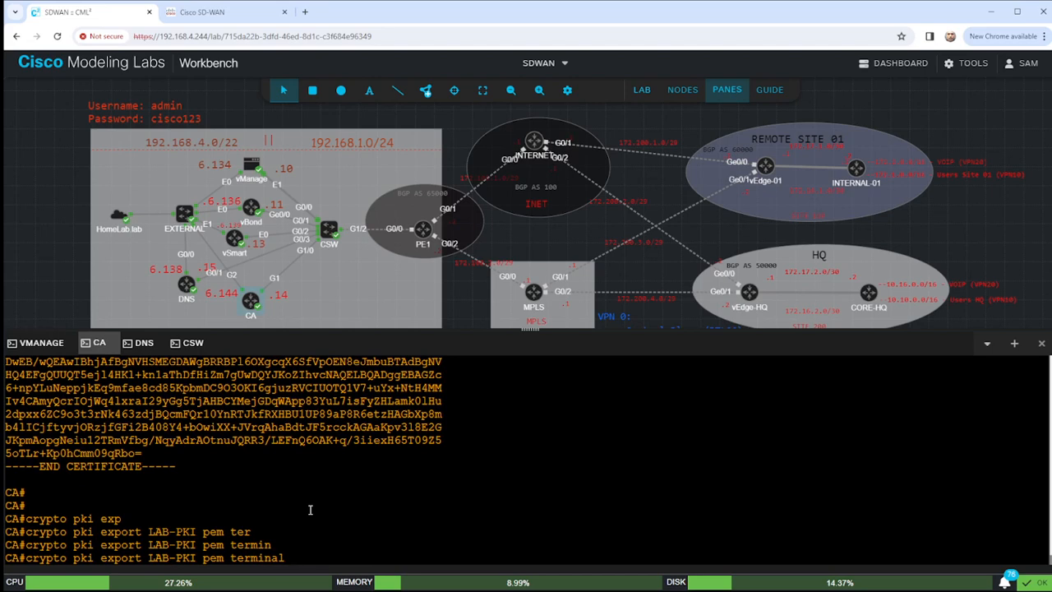
pyautogui.press('BackSpace')
pyautogui.press('BackSpace')
pyautogui.press('BackSpace')
pyautogui.press('BackSpace')
pyautogui.press('BackSpace')
pyautogui.press('BackSpace')
pyautogui.press('BackSpace')
pyautogui.press('BackSpace')
pyautogui.press('BackSpace')
pyautogui.press('BackSpace')
pyautogui.press('BackSpace')
pyautogui.press('BackSpace')
pyautogui.press('BackSpace')
pyautogui.press('BackSpace')
pyautogui.press('BackSpace')
pyautogui.press('BackSpace')
pyautogui.press('BackSpace')
pyautogui.press('BackSpace')
pyautogui.press('BackSpace')
pyautogui.press('BackSpace')
pyautogui.press('BackSpace')
pyautogui.press('BackSpace')
pyautogui.press('Return')
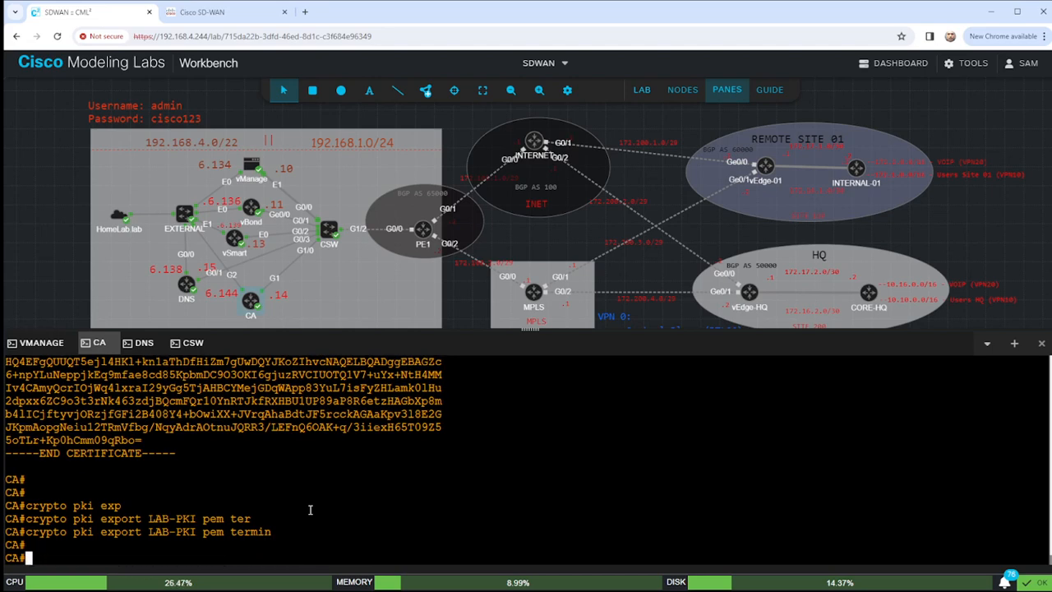
pyautogui.press('Return')
# From configuration mode (conf t), export the LAB-PKI certificate as PEM to the terminal.
pyautogui.write('conf t')
pyautogui.press('Return')
pyautogui.write('crypto ')
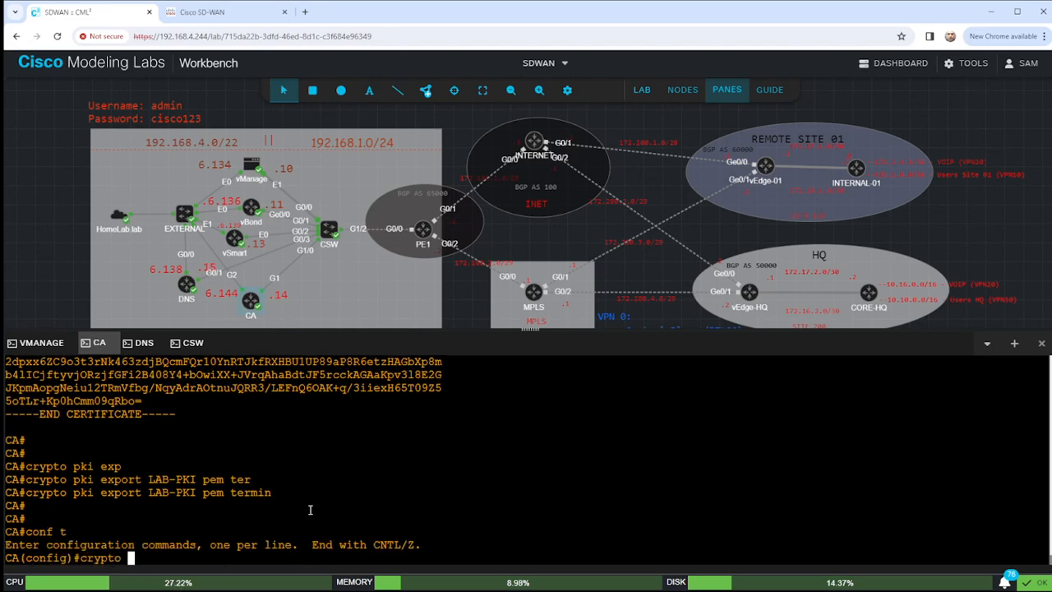
pyautogui.write('pki export ')
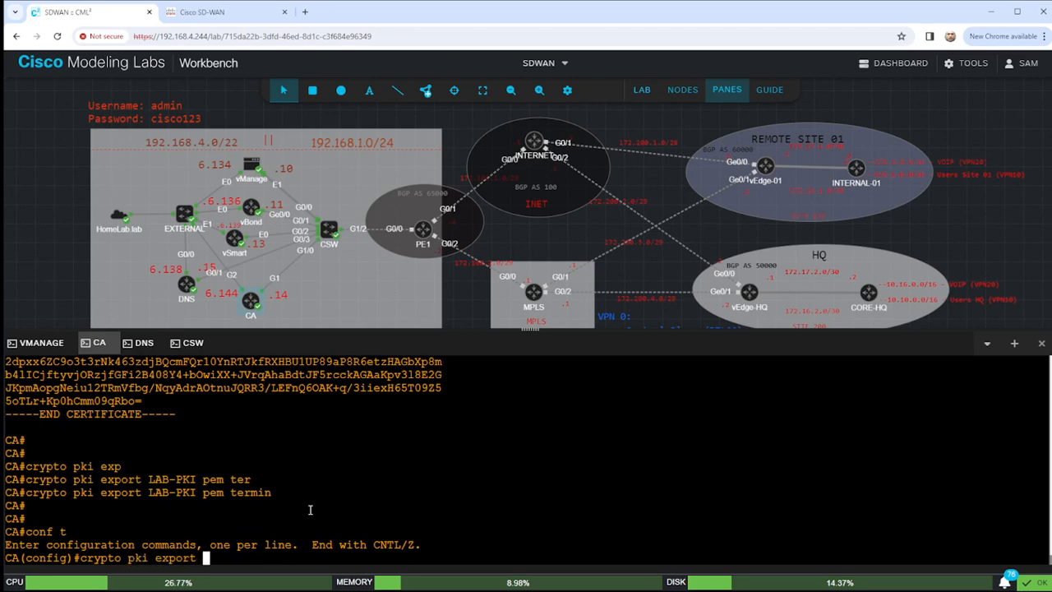
pyautogui.write('LAB-PKI pem')
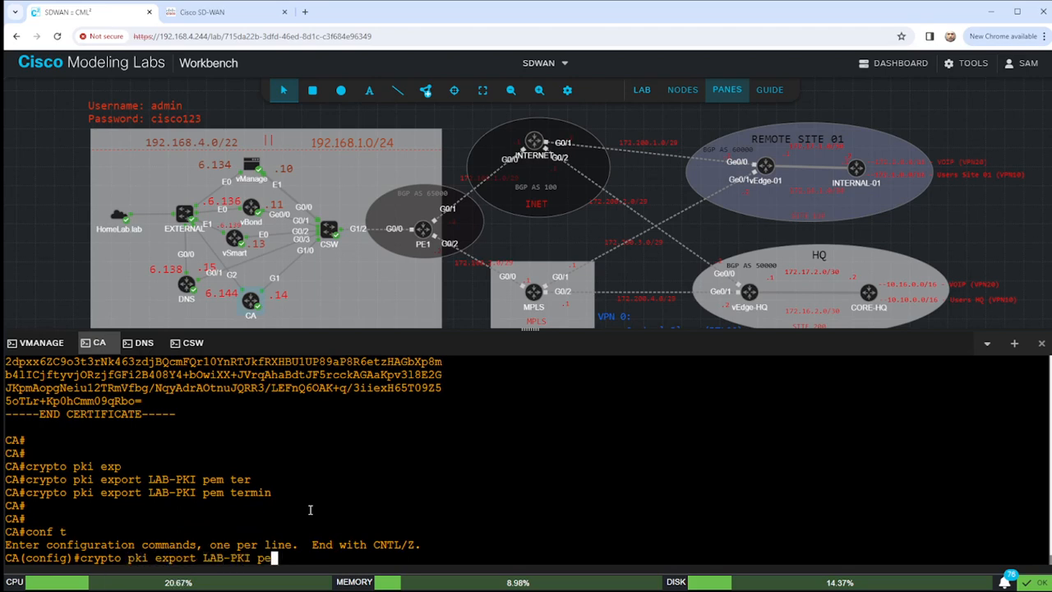
pyautogui.press('Tab')
pyautogui.write('term')
pyautogui.press('Tab')
pyautogui.press('Return')
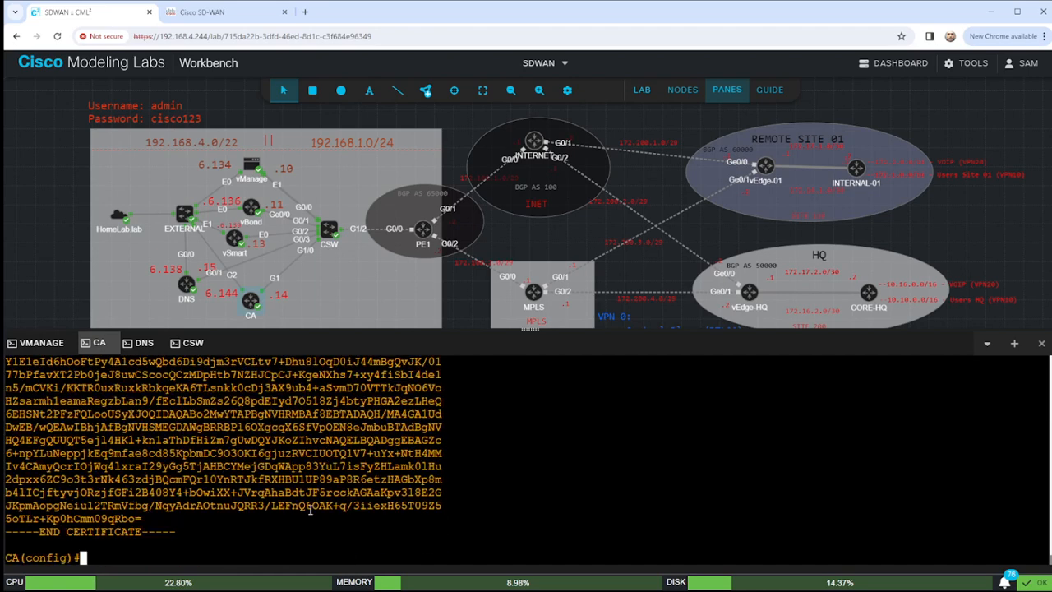
# Enlarge the console pane and select the start and end of the exported certificate text.
pyautogui.scroll(3, 160, 489)
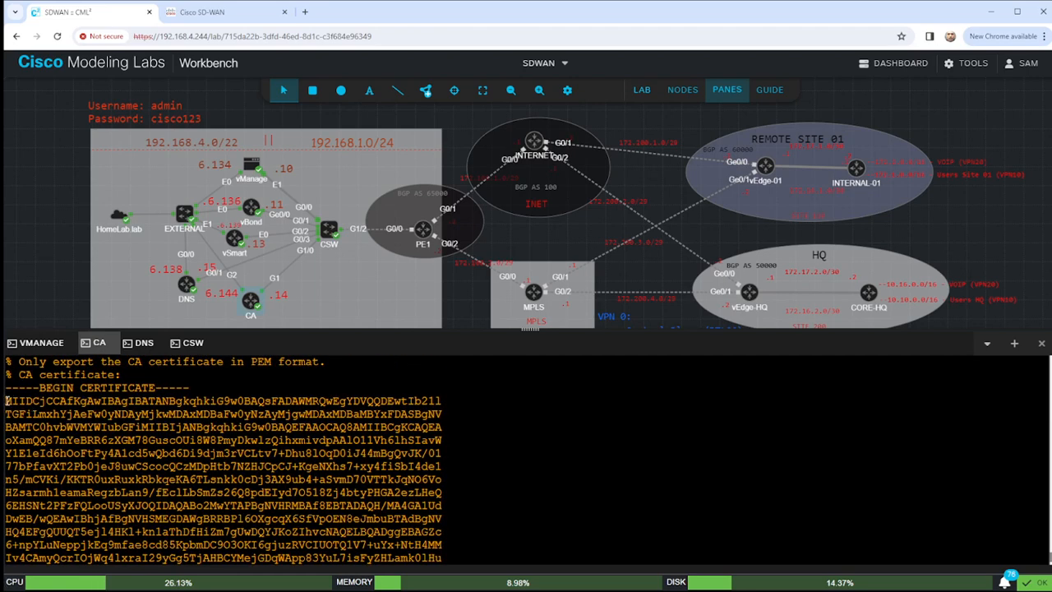
pyautogui.moveTo(7, 400); pyautogui.dragTo(46, 401)
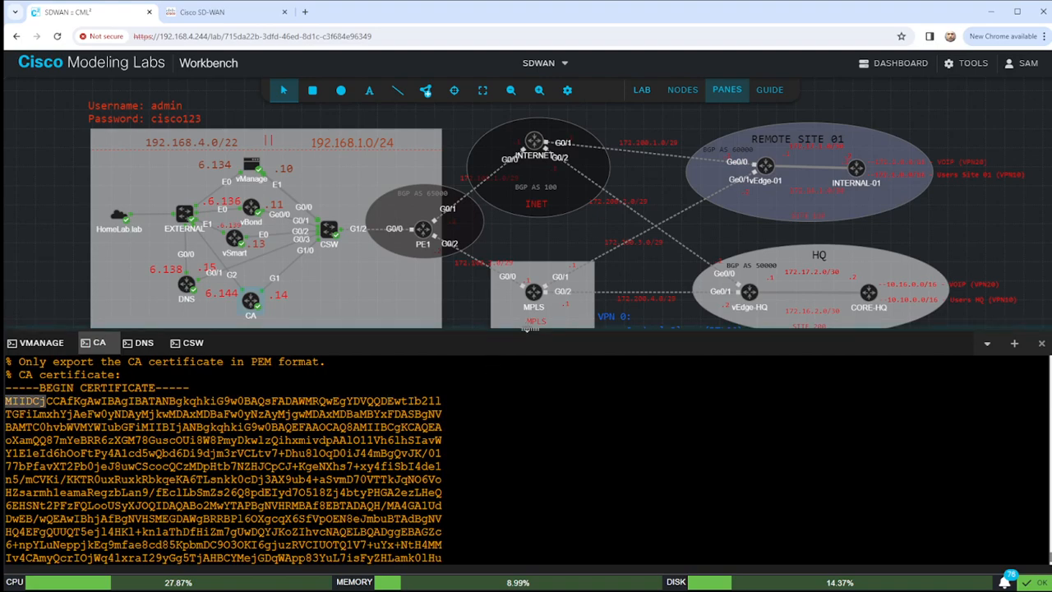
pyautogui.moveTo(530, 328); pyautogui.dragTo(530, 145)
pyautogui.scroll(10, 293, 355)
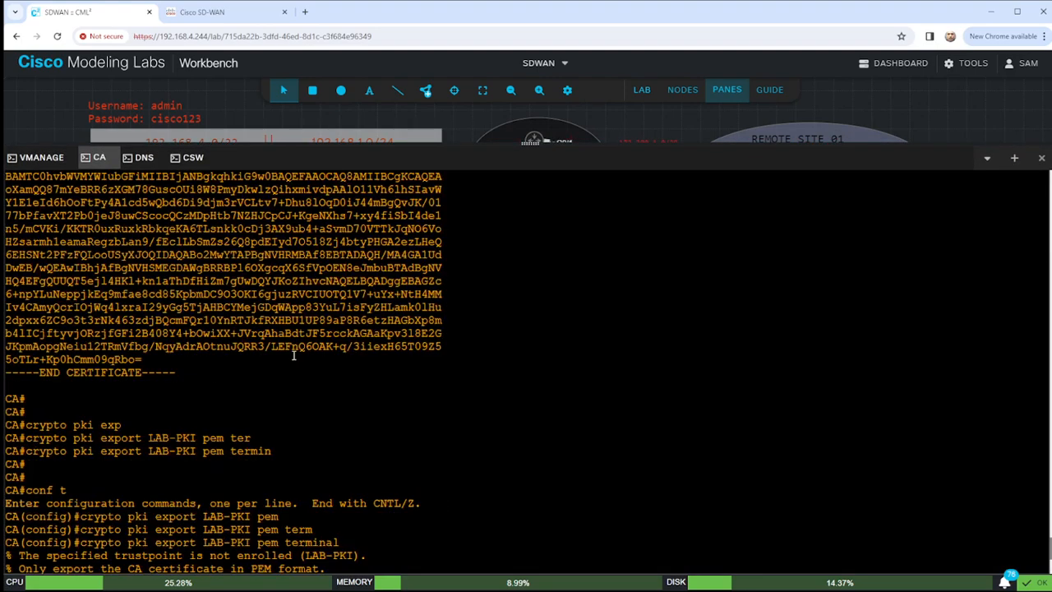
pyautogui.scroll(5, 294, 355)
pyautogui.scroll(-3, 195, 346)
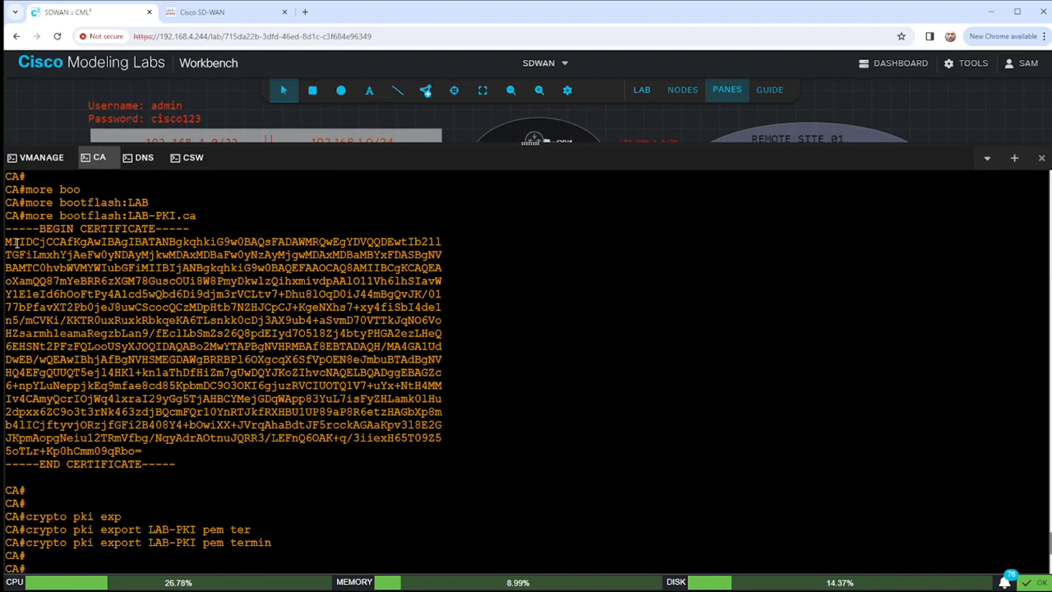
pyautogui.moveTo(15, 242); pyautogui.dragTo(43, 241)
pyautogui.moveTo(108, 451); pyautogui.dragTo(143, 451)
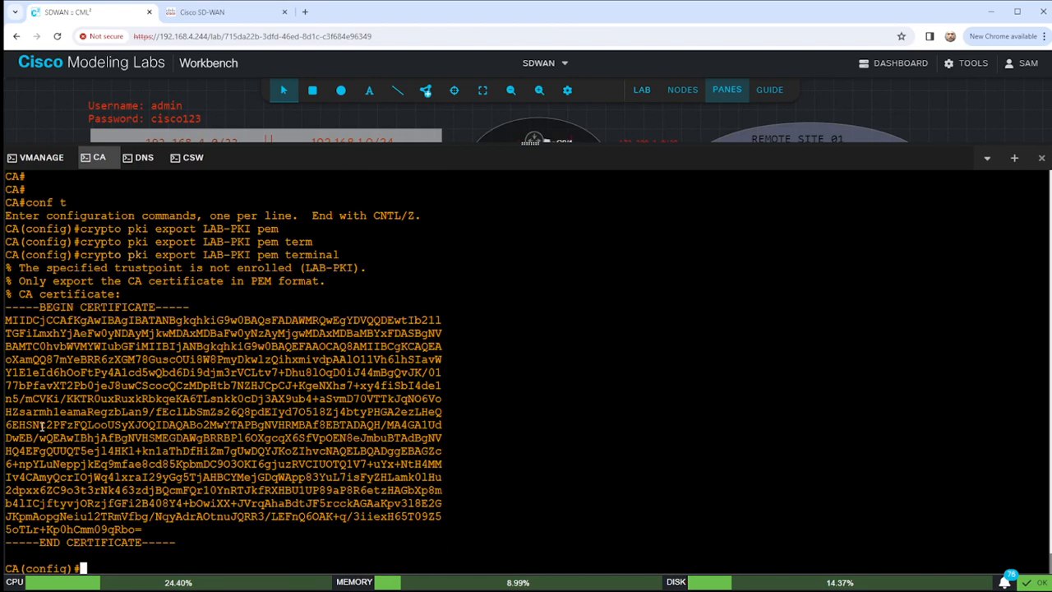
pyautogui.moveTo(5, 320); pyautogui.dragTo(48, 321)
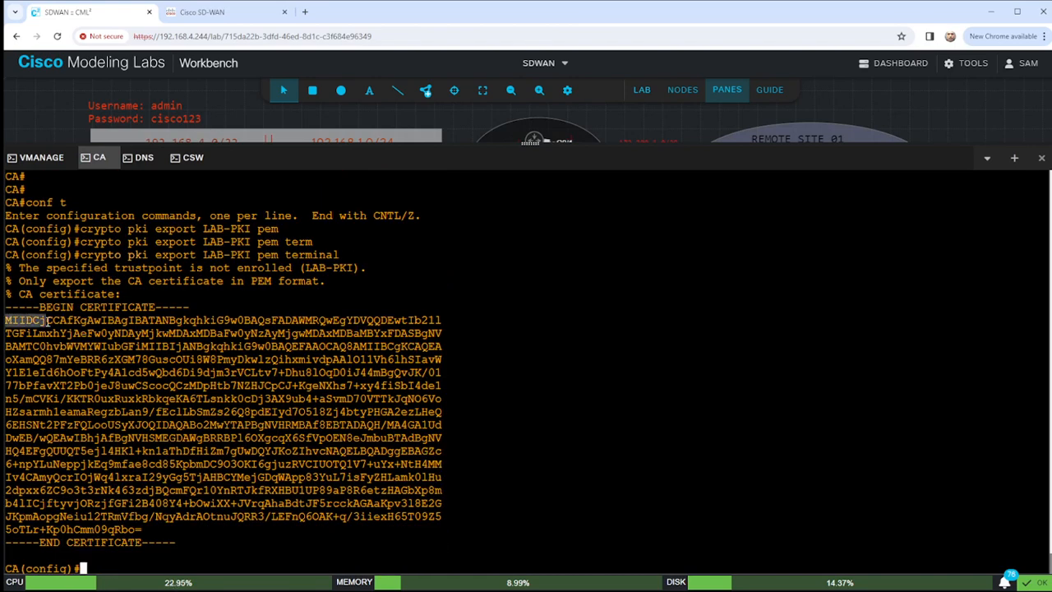
pyautogui.moveTo(108, 529); pyautogui.dragTo(155, 530)
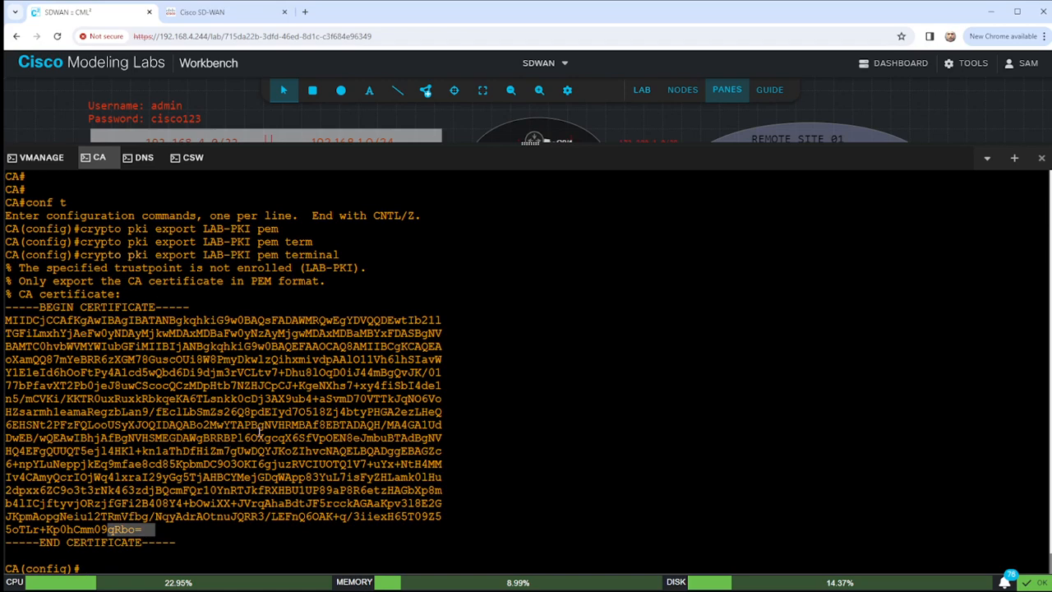
# Leave configuration mode with end.
pyautogui.write('ejnd')
pyautogui.press('Return')
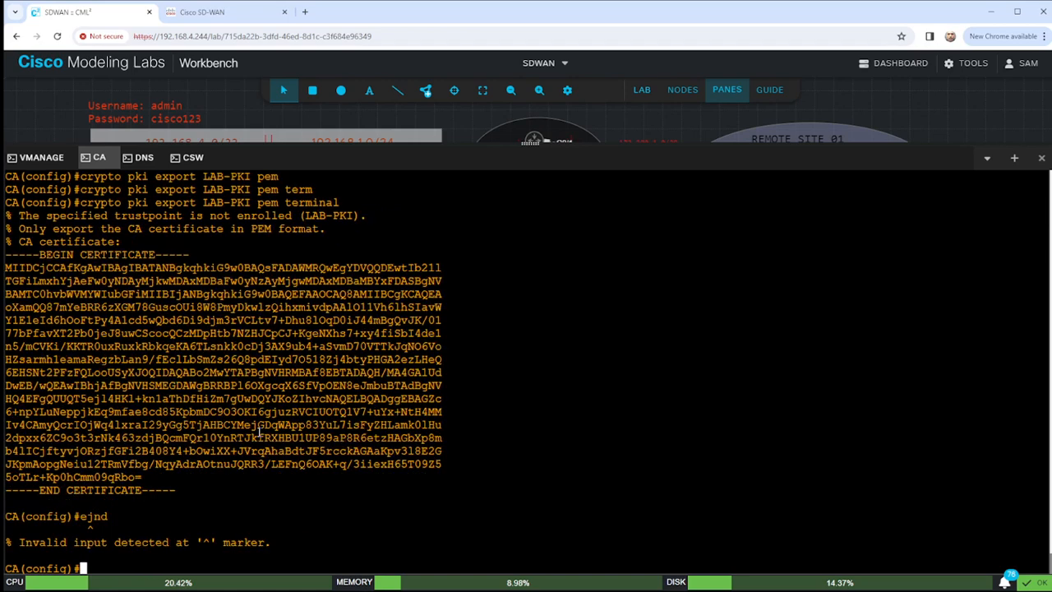
pyautogui.write('end')
pyautogui.press('Return')
pyautogui.press('Return')
pyautogui.press('Return')
pyautogui.press('Return')
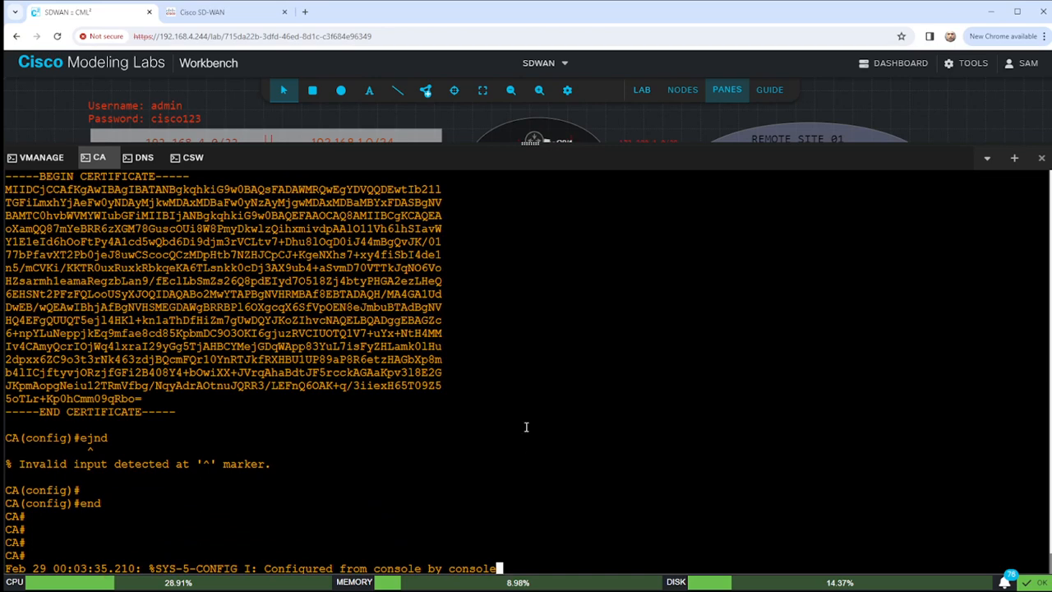
# Enter global configuration mode on the CA router with conf t.
pyautogui.press('Return')
pyautogui.press('Return')
pyautogui.press('Return')
pyautogui.write('cofn t')
pyautogui.press('Return')
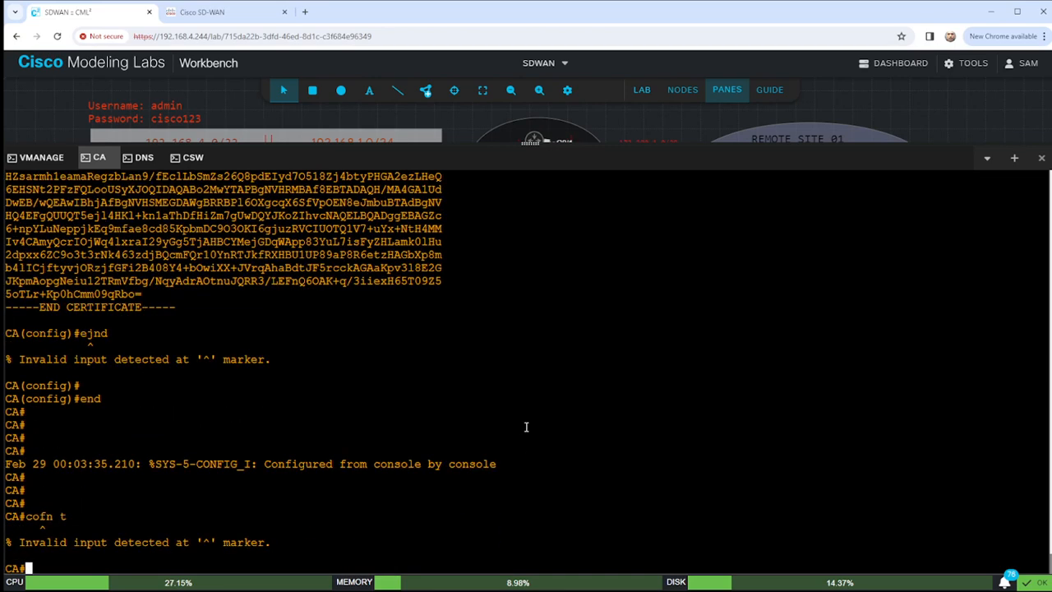
pyautogui.write('conf t')
pyautogui.press('Return')
# Add default route 0.0.0.0 0.0.0.0 via 192.168.1.1 named ////DEFAULT////, then end.
pyautogui.write('ip route ')
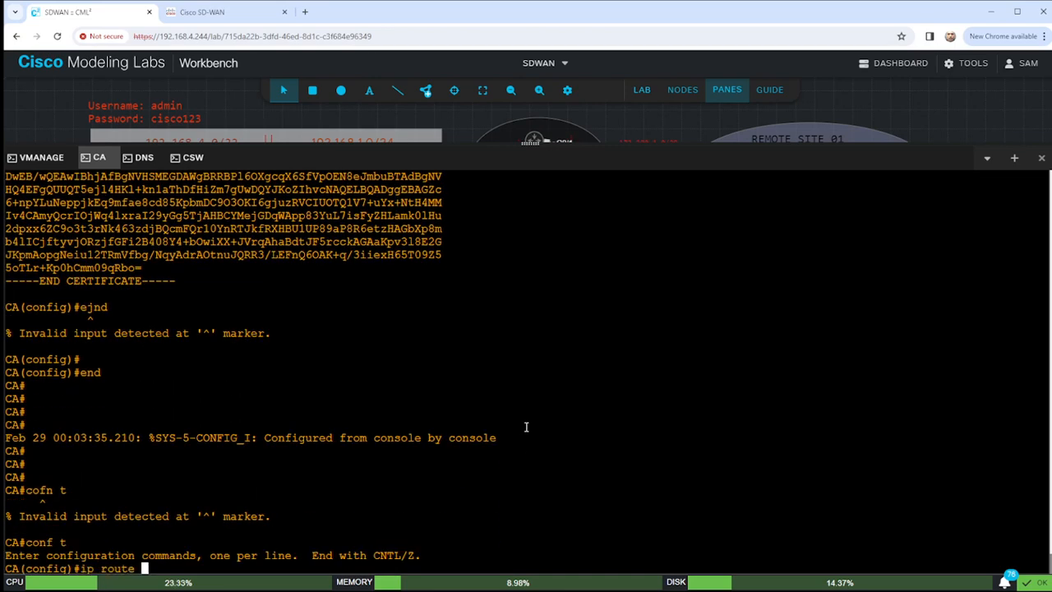
pyautogui.write('0.0.0.0 0.0.0.0 ')
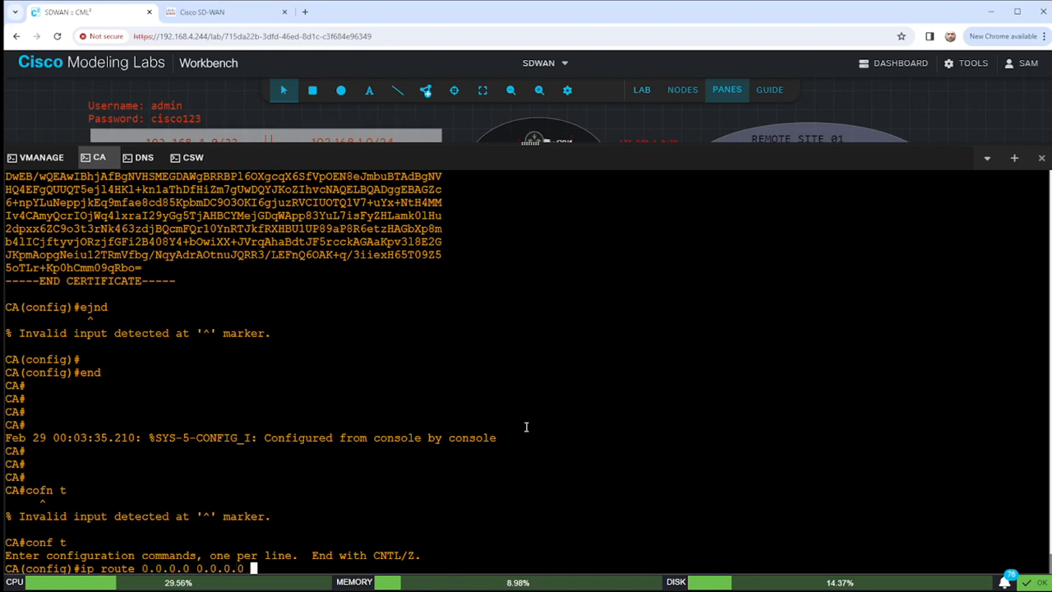
pyautogui.write('192.168.1.')
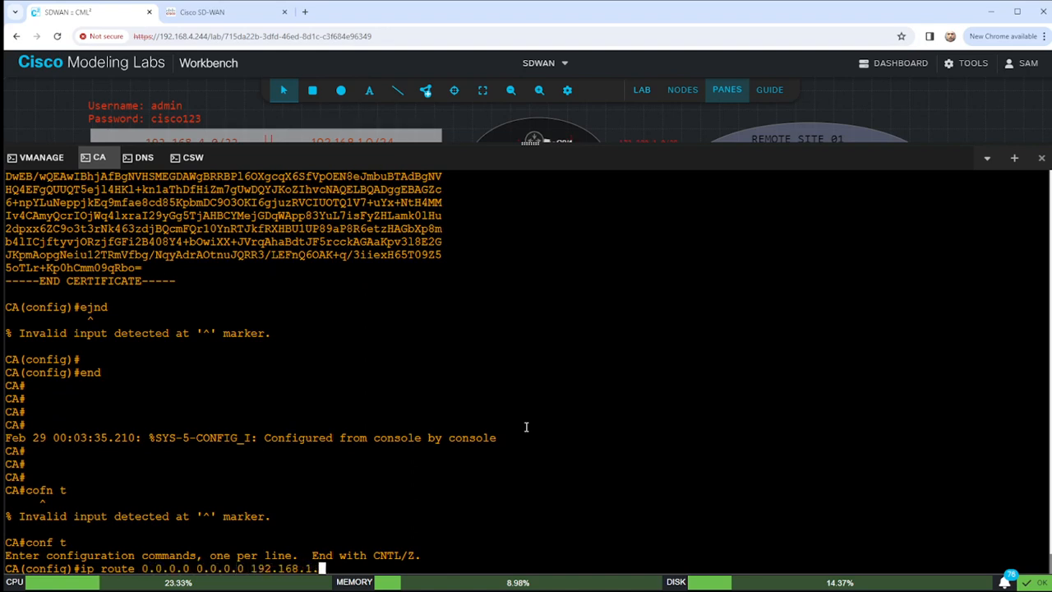
pyautogui.write('1 des')
pyautogui.press('BackSpace')
pyautogui.press('BackSpace')
pyautogui.write('es')
pyautogui.press('Tab')
pyautogui.press('BackSpace')
pyautogui.press('BackSpace')
pyautogui.press('BackSpace')
pyautogui.write('na')
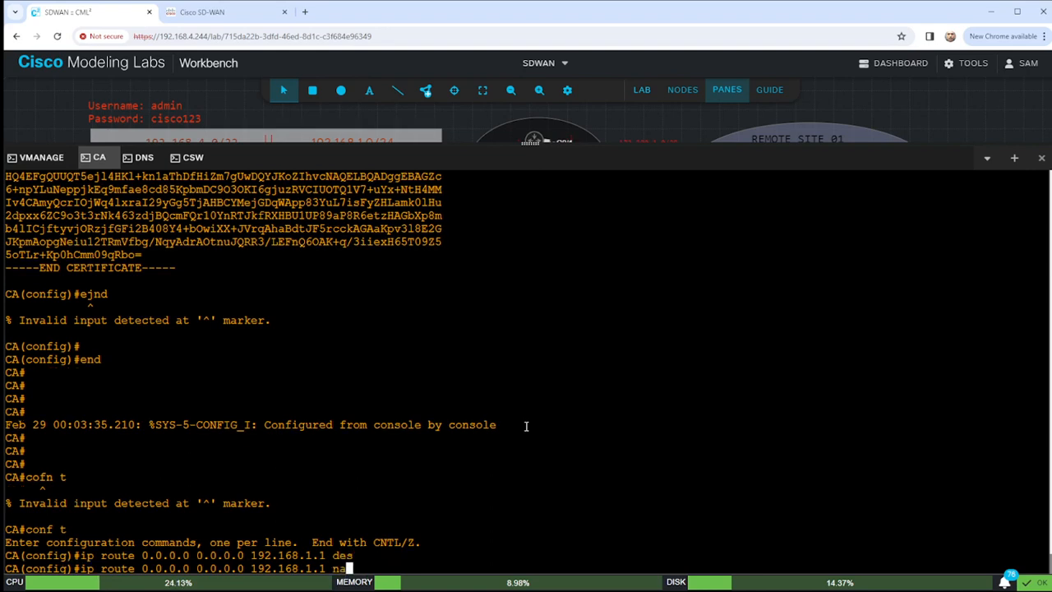
pyautogui.press('Tab')
pyautogui.write('////')
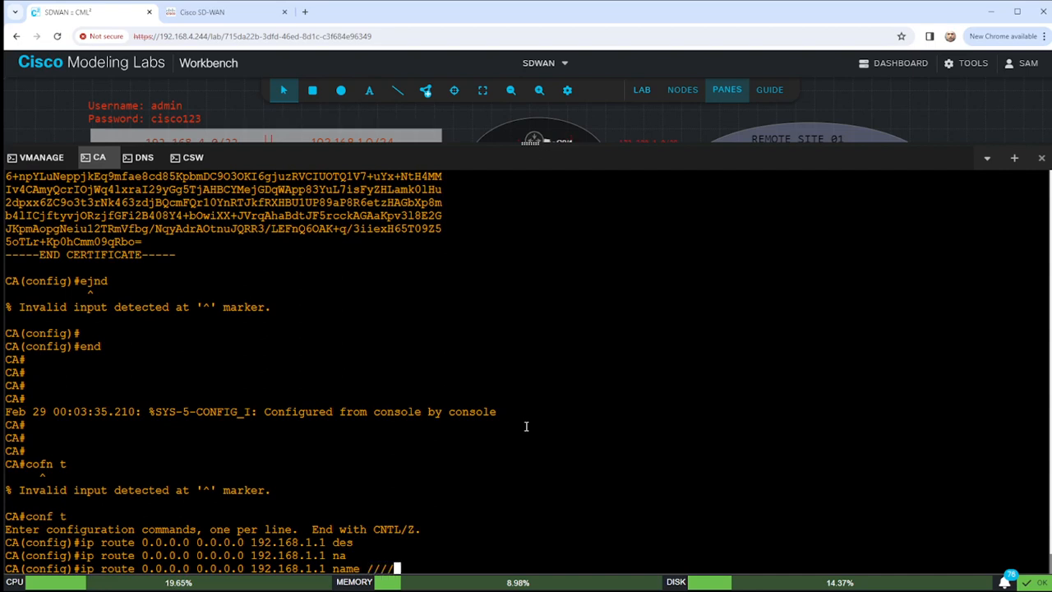
pyautogui.write('DEFAULT////')
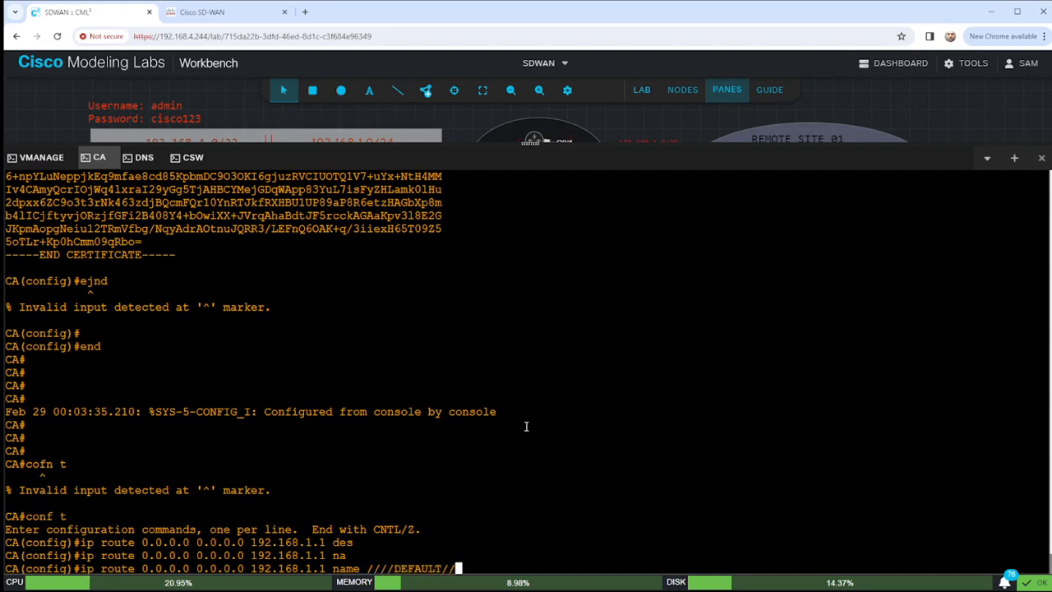
pyautogui.press('Return')
pyautogui.write('end')
pyautogui.press('Return')
pyautogui.press('Return')
pyautogui.press('Return')
pyautogui.press('Return')
pyautogui.press('Return')
pyautogui.press('Return')
pyautogui.press('Return')
pyautogui.press('Return')
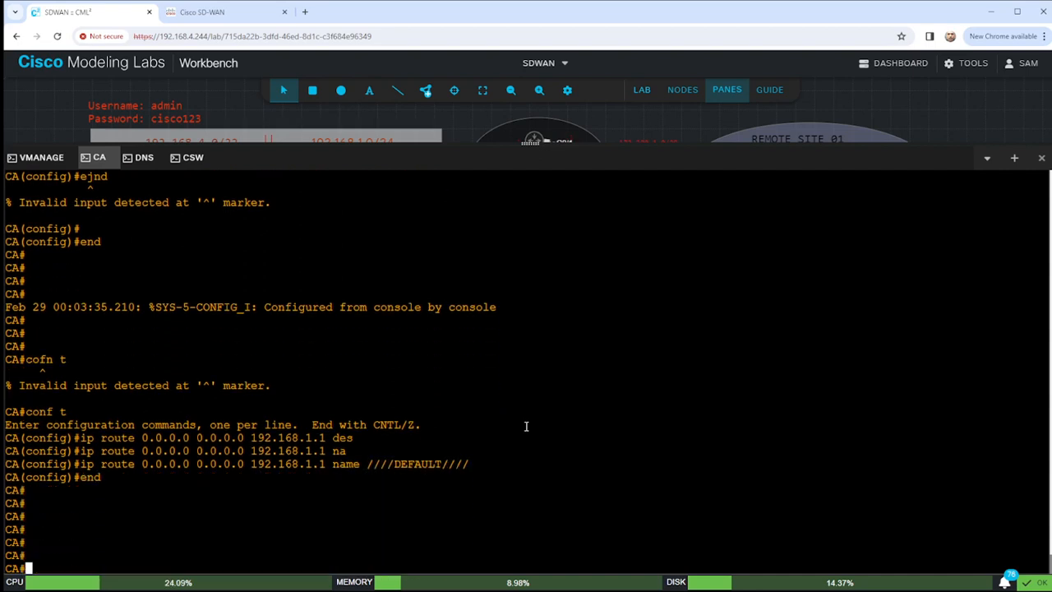
# Show the routing table and highlight the new default route entry.
pyautogui.write('sho ip route')
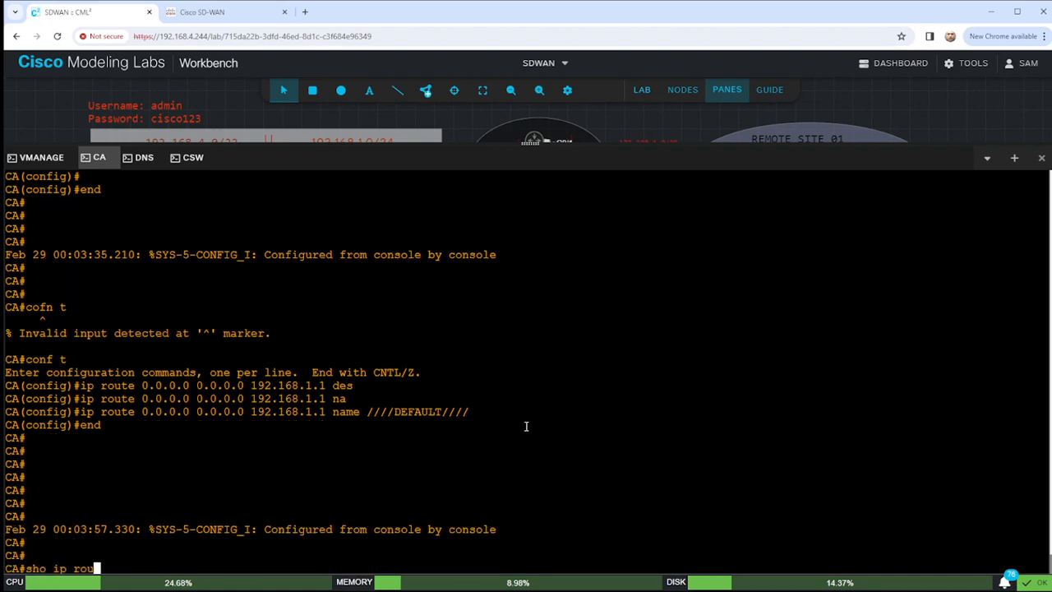
pyautogui.press('Return')
pyautogui.press('space')
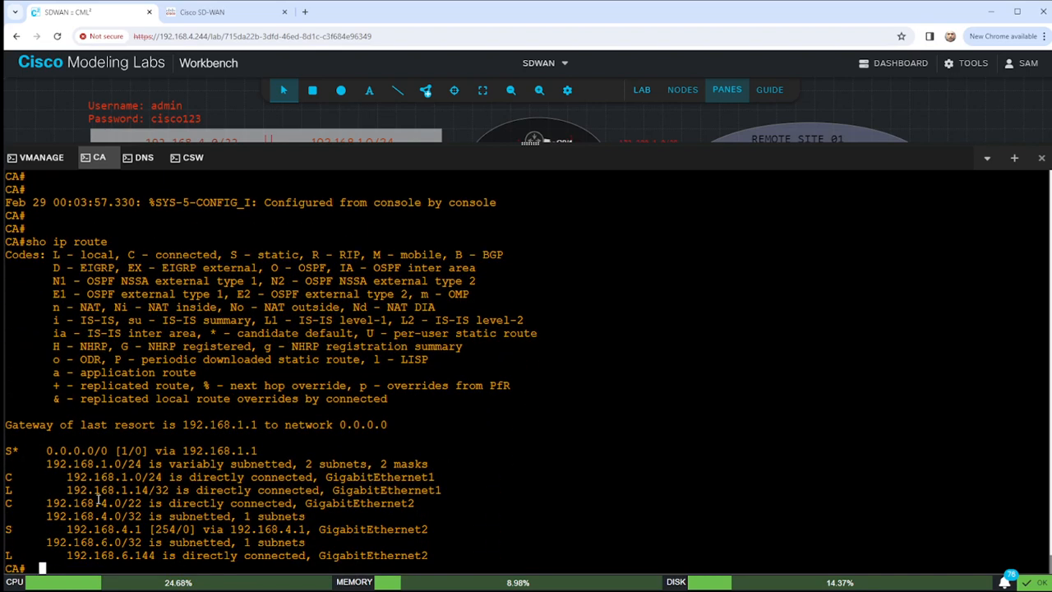
pyautogui.moveTo(13, 490); pyautogui.dragTo(95, 491)
pyautogui.moveTo(12, 450); pyautogui.dragTo(261, 451)
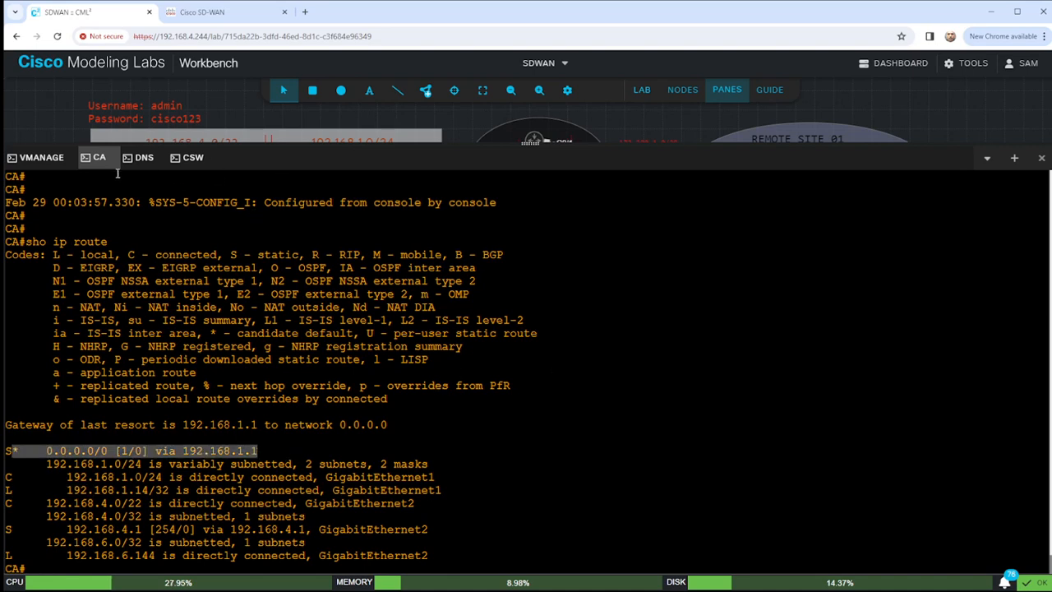
# On the VMANAGE console, try logging in as admin three times, then shrink the console pane.
pyautogui.click(39, 157)
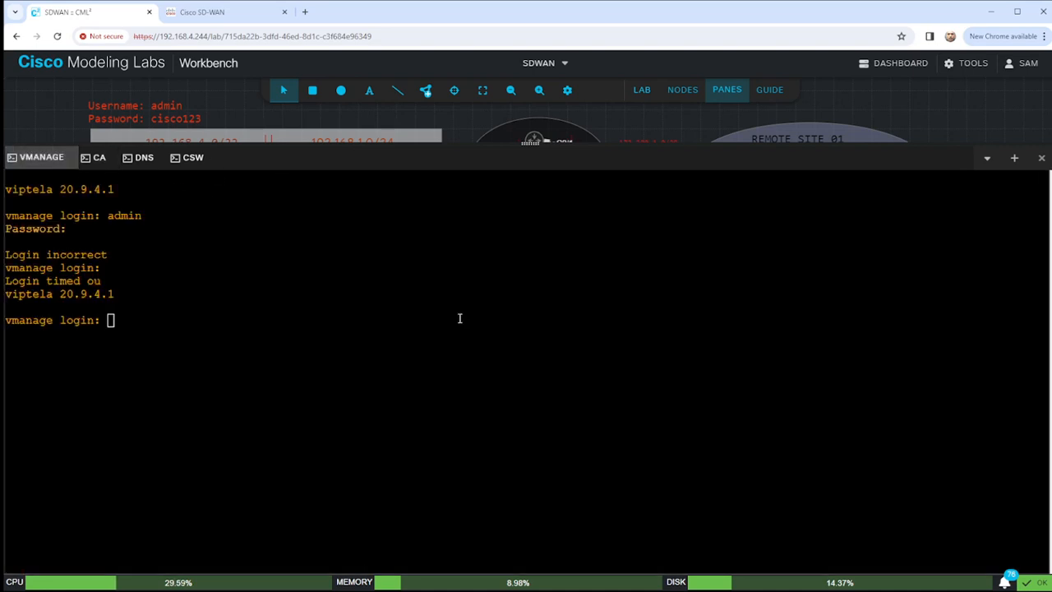
pyautogui.write('admin')
pyautogui.press('Return')
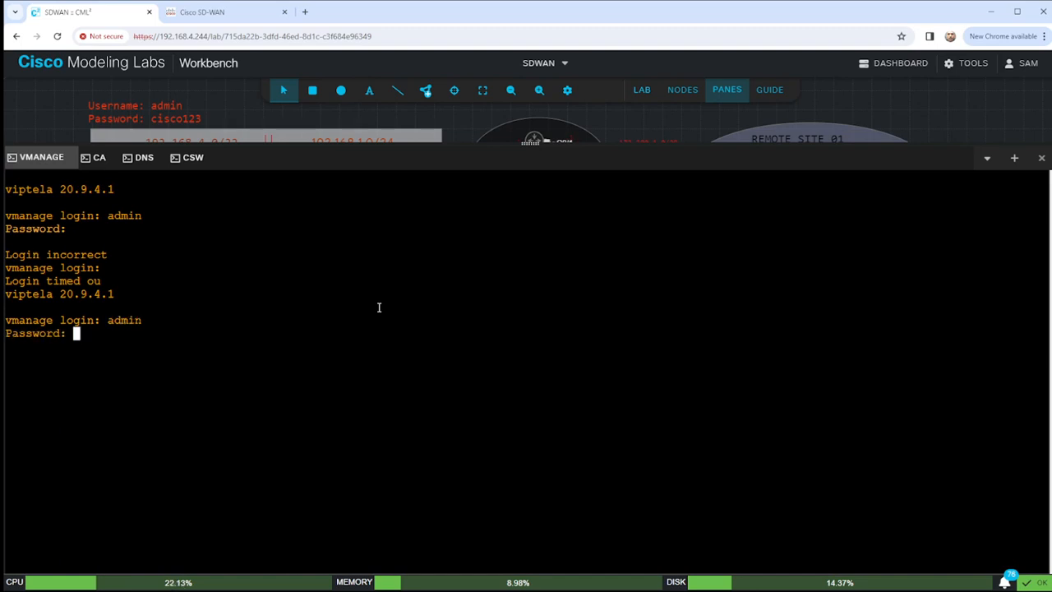
pyautogui.press('Return')
pyautogui.write('admin')
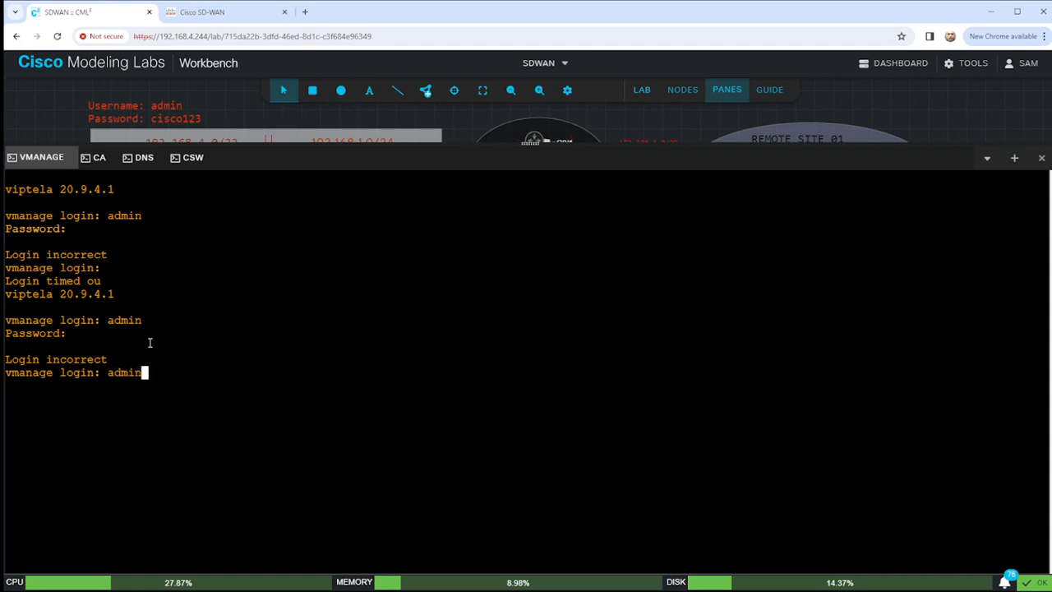
pyautogui.press('Return')
pyautogui.press('Return')
pyautogui.write('admin')
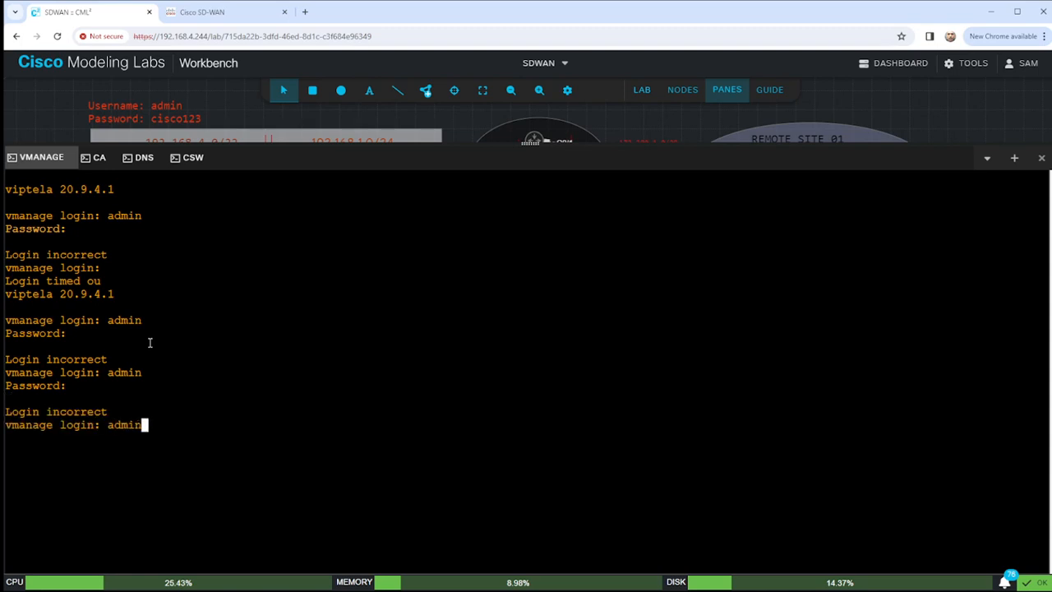
pyautogui.press('Return')
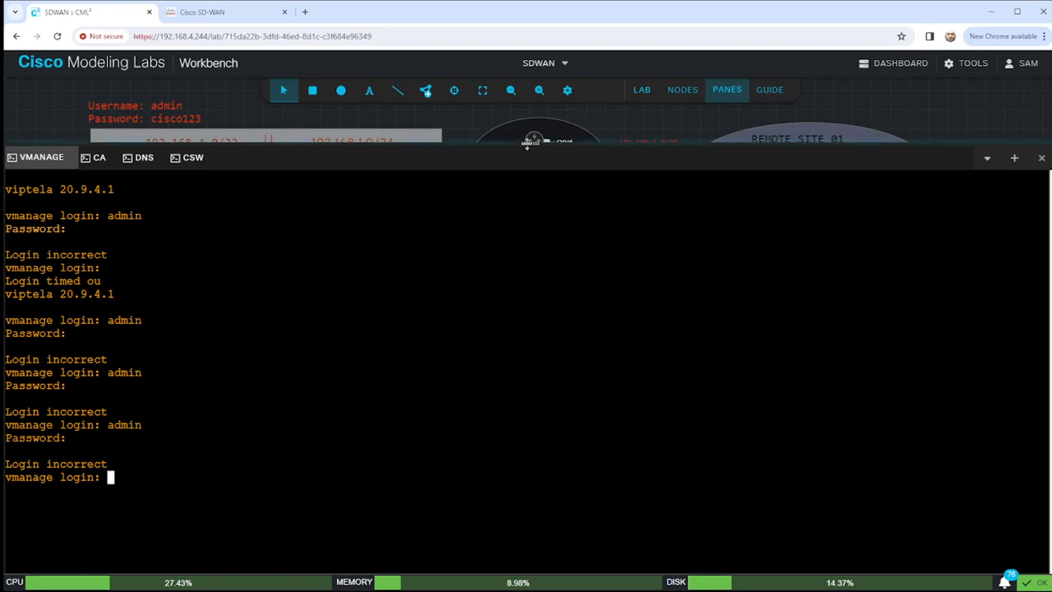
pyautogui.moveTo(527, 145); pyautogui.dragTo(530, 176)
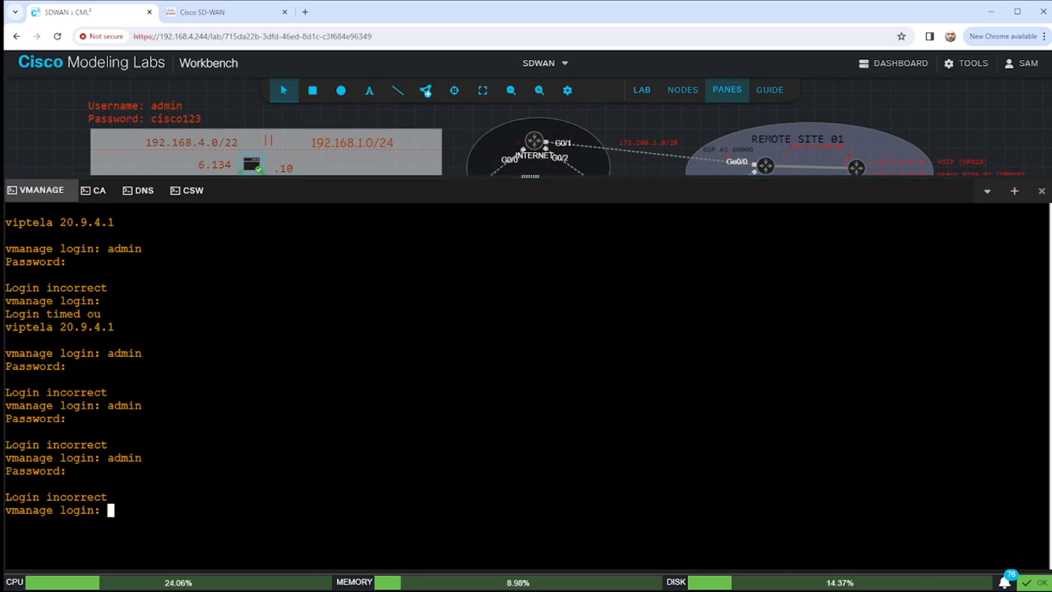
# Google 'what is the default credential for vManage', check the SD-WAN page, then return to the lab.
pyautogui.click(304, 15)
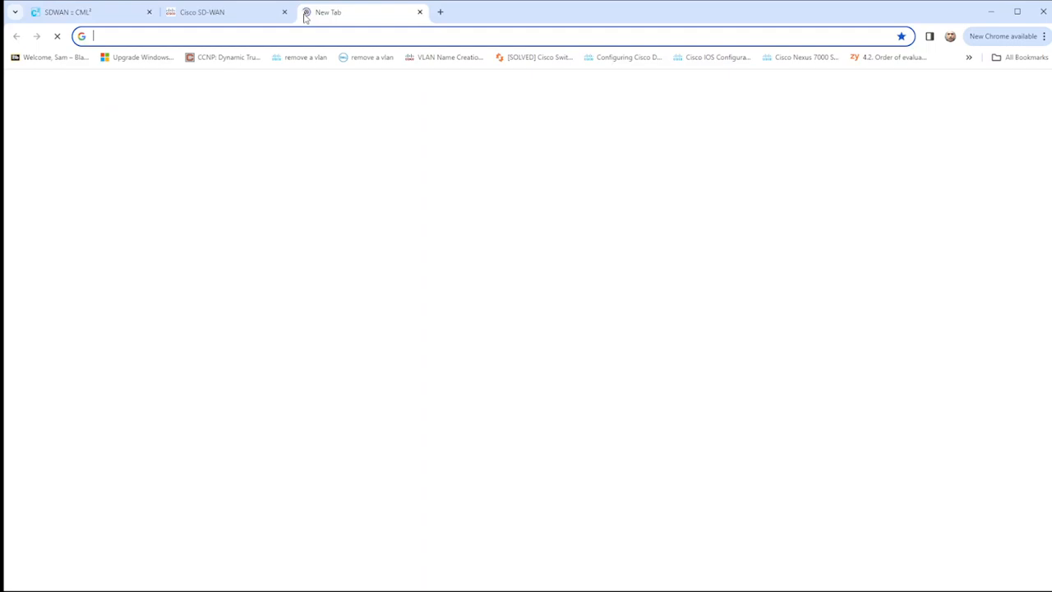
pyautogui.write('what is the default ')
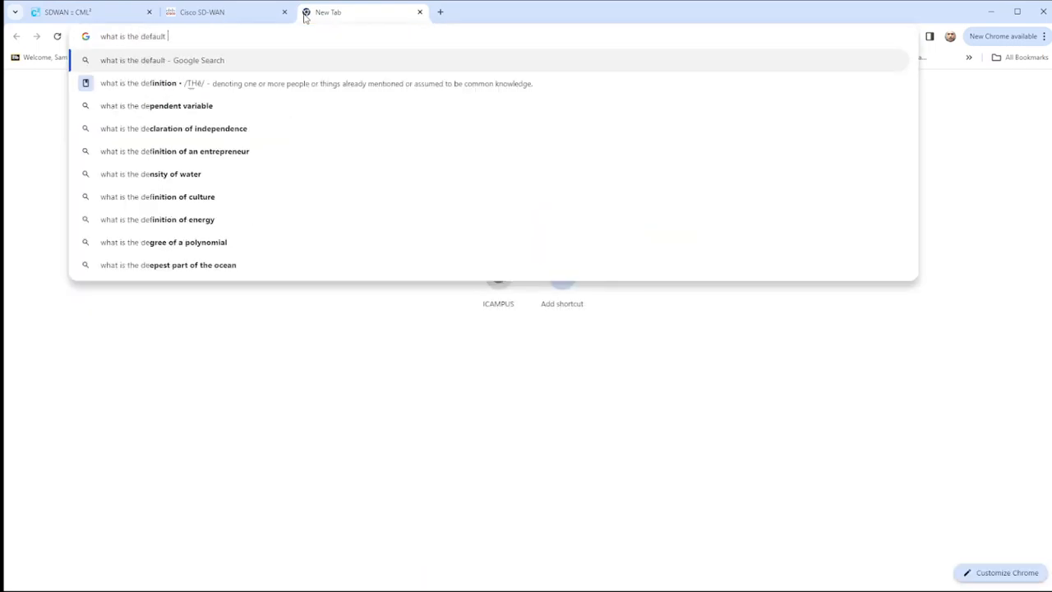
pyautogui.write('credentia')
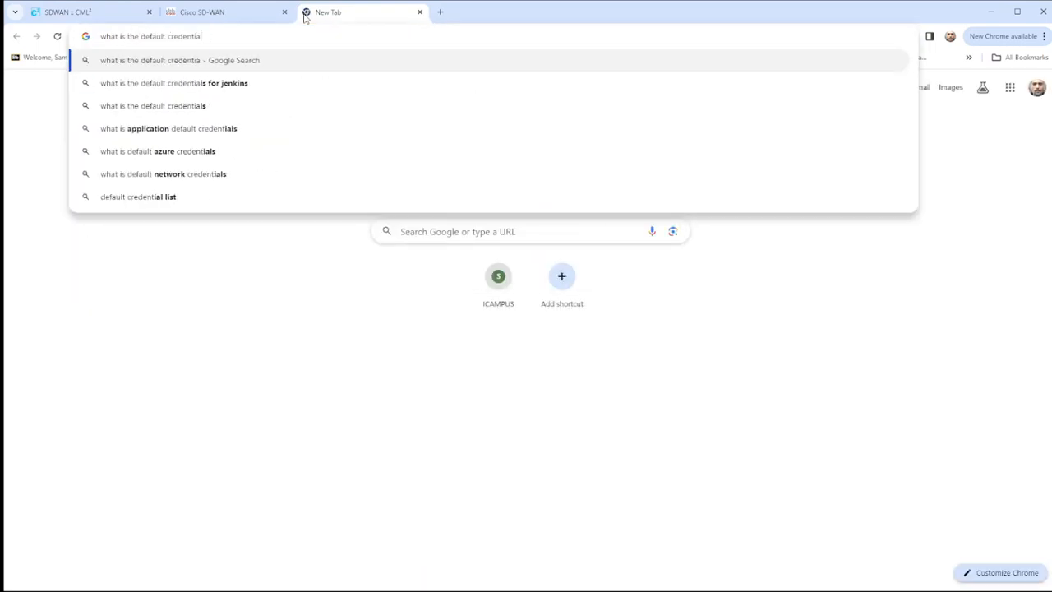
pyautogui.write('l for vM')
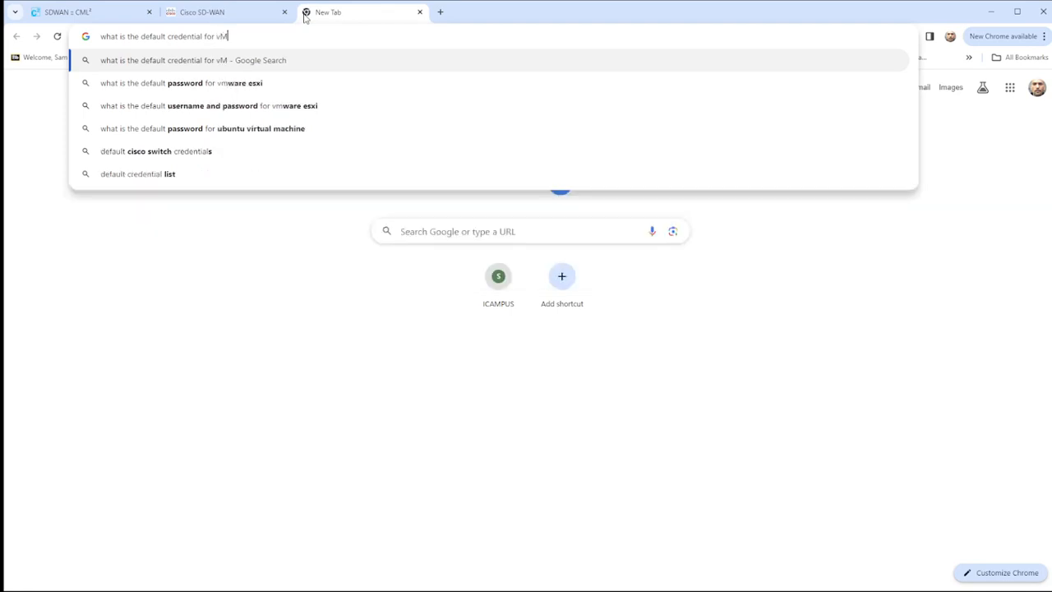
pyautogui.write('anage')
pyautogui.press('Return')
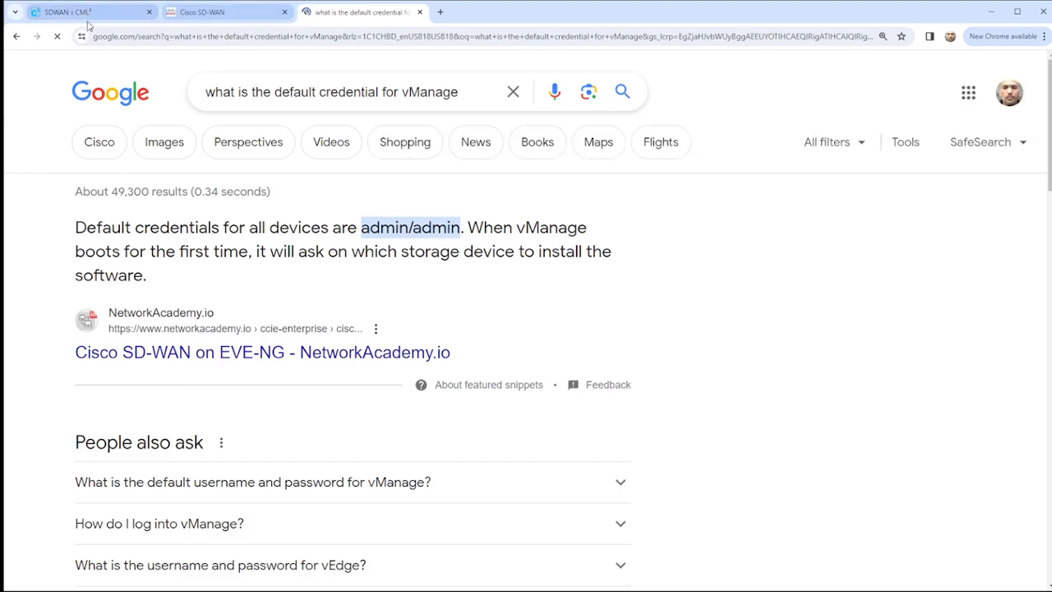
pyautogui.click(185, 18)
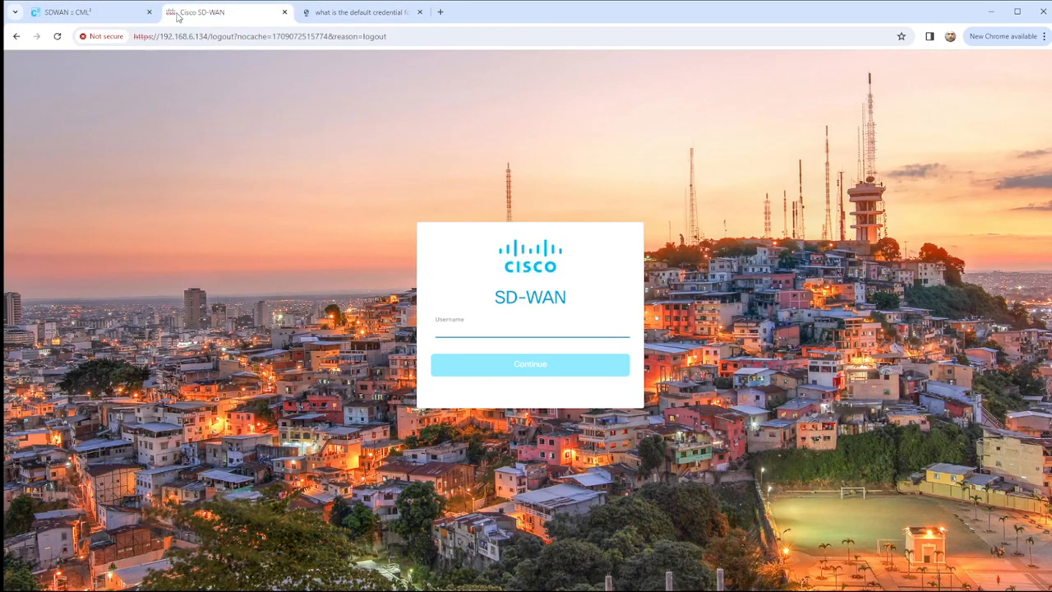
pyautogui.click(74, 13)
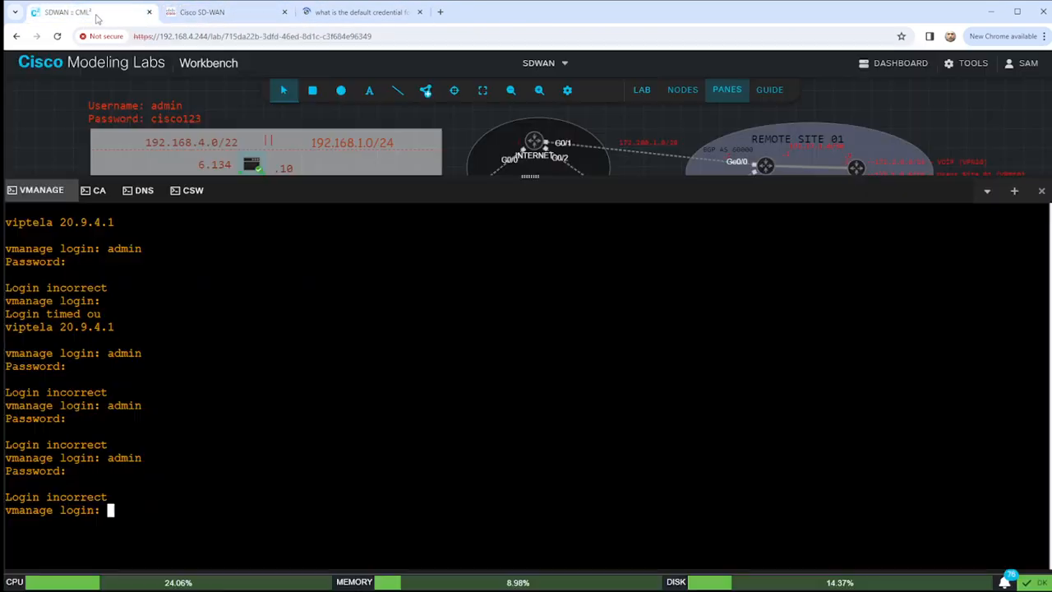
# Log in to vManage as admin with the default password, close the search tab, and set the initial admin password.
pyautogui.click(316, 447)
pyautogui.write('admin')
pyautogui.press('Return')
pyautogui.write('anage login: a')
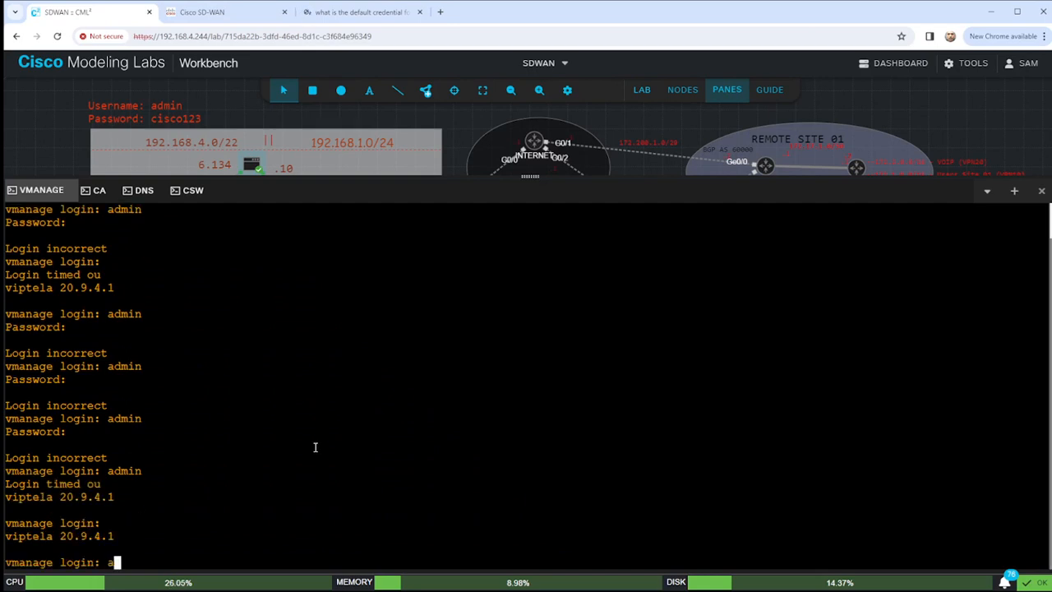
pyautogui.write('dmin')
pyautogui.press('Return')
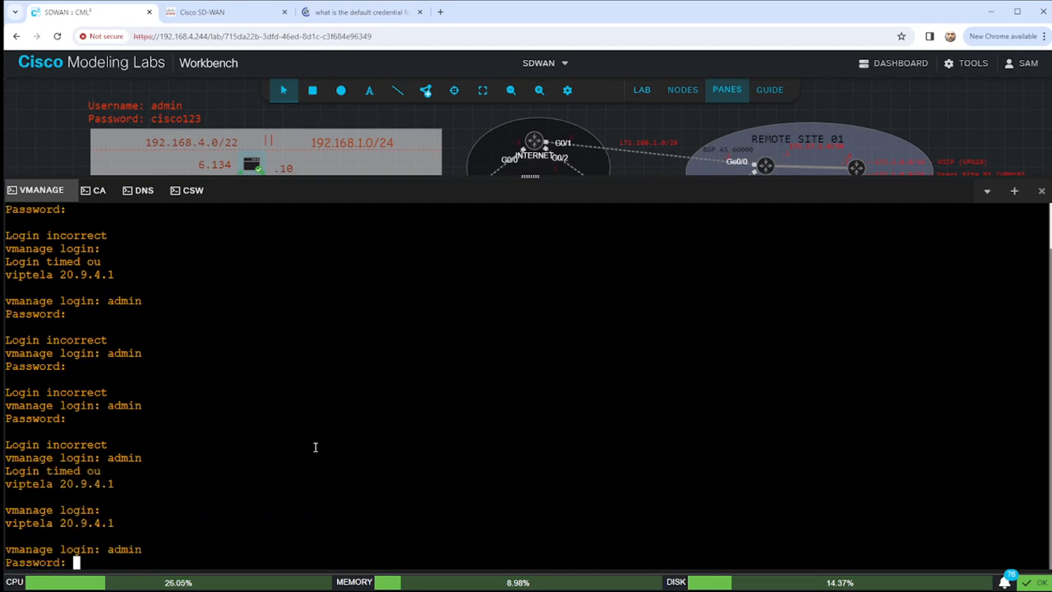
pyautogui.press('Return')
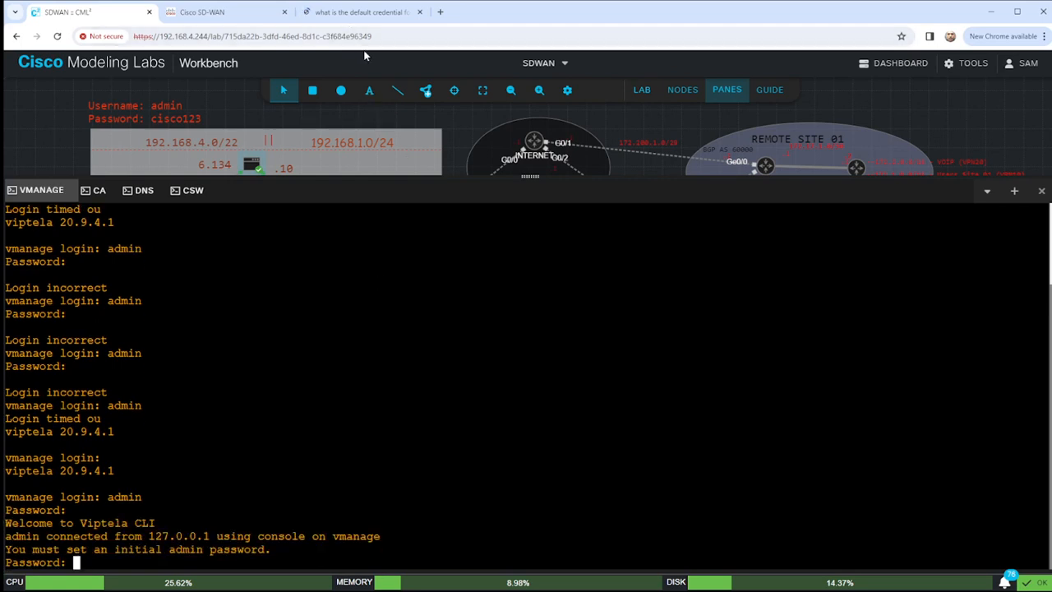
pyautogui.click(421, 13)
pyautogui.press('Return')
pyautogui.press('Return')
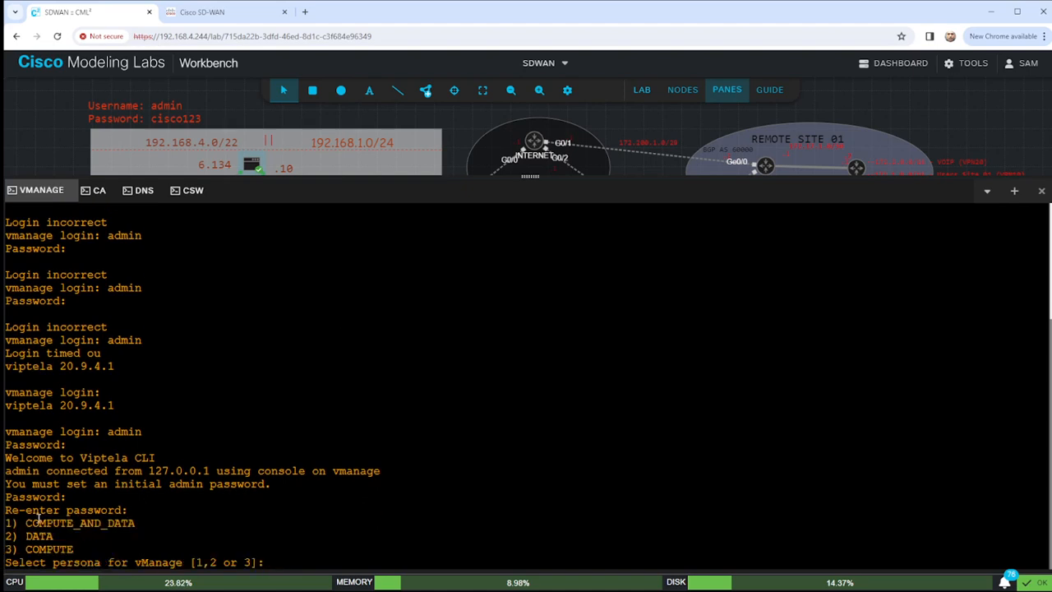
# Choose option 1, COMPUTE_AND_DATA, as the vManage persona and confirm with yes.
pyautogui.moveTo(6, 522); pyautogui.dragTo(149, 524)
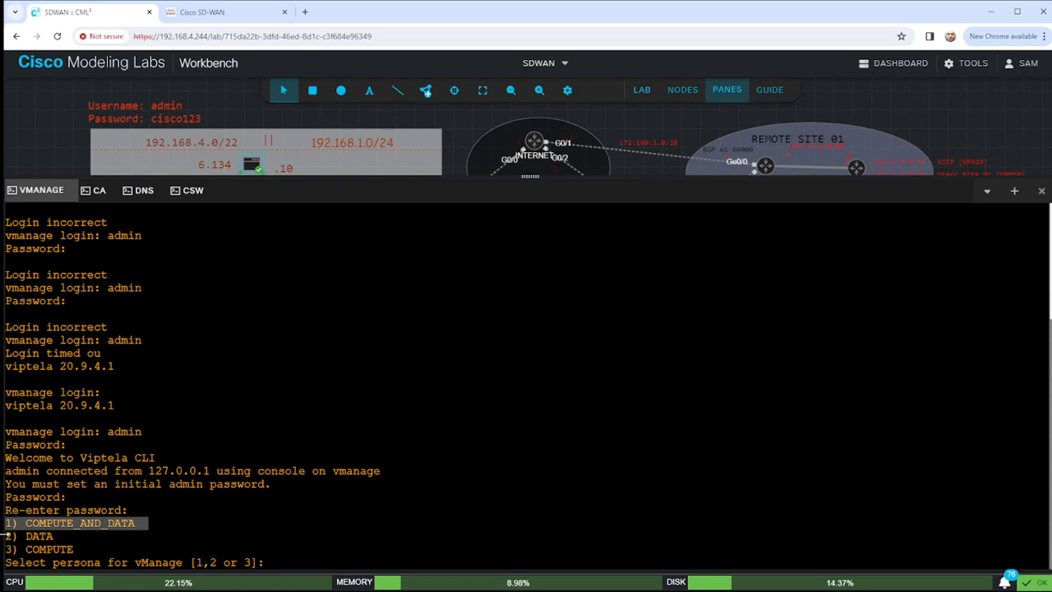
pyautogui.moveTo(3, 546); pyautogui.dragTo(40, 539)
pyautogui.click(247, 530)
pyautogui.write('1')
pyautogui.press('Return')
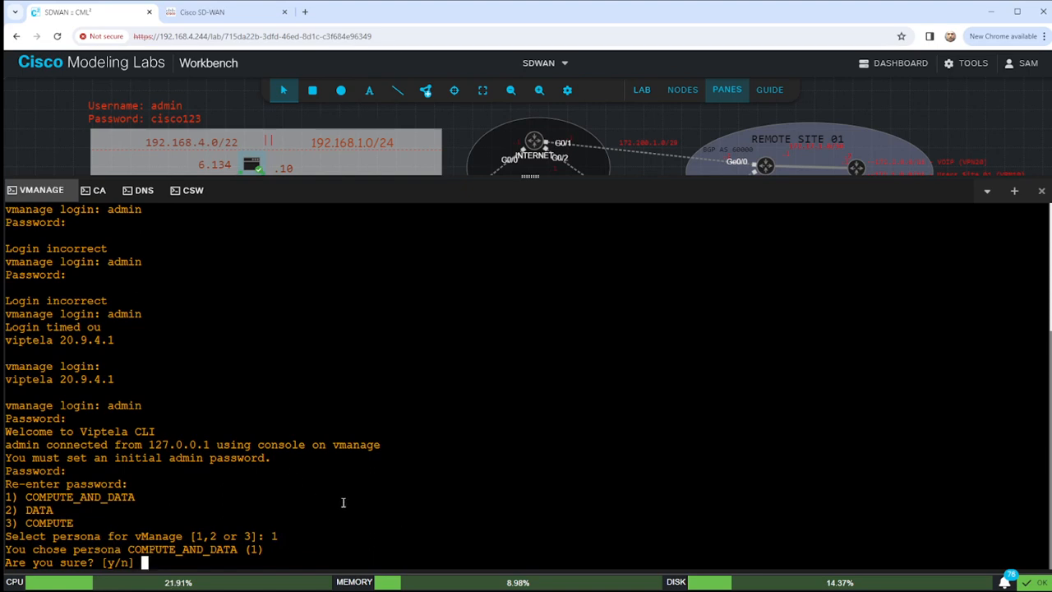
pyautogui.write('yes')
pyautogui.press('Return')
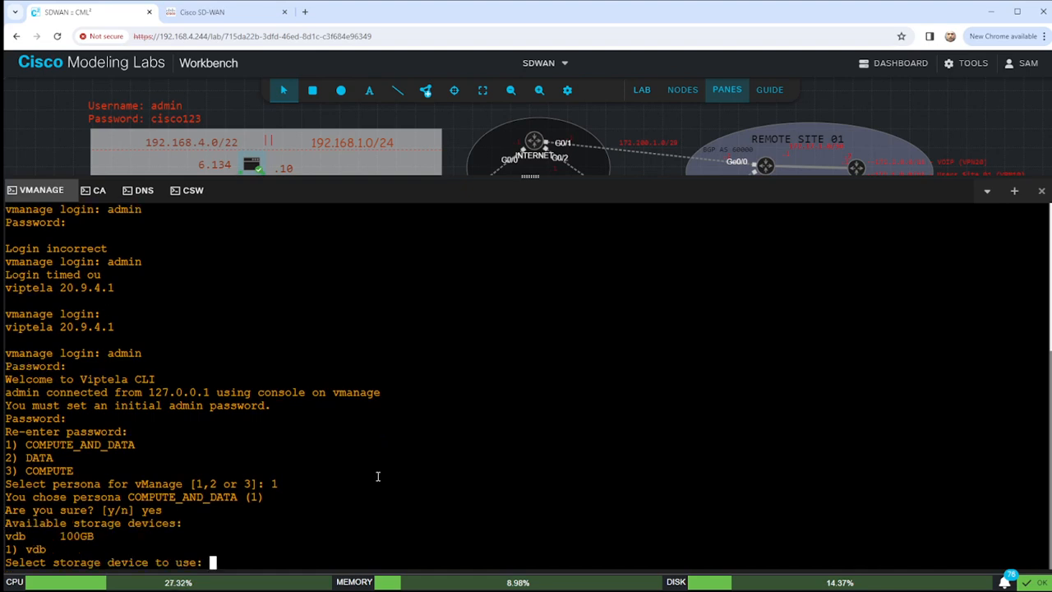
# Pick the 100GB vdb storage device, confirm formatting with y, and enlarge the topology diagram.
pyautogui.moveTo(5, 535); pyautogui.dragTo(107, 536)
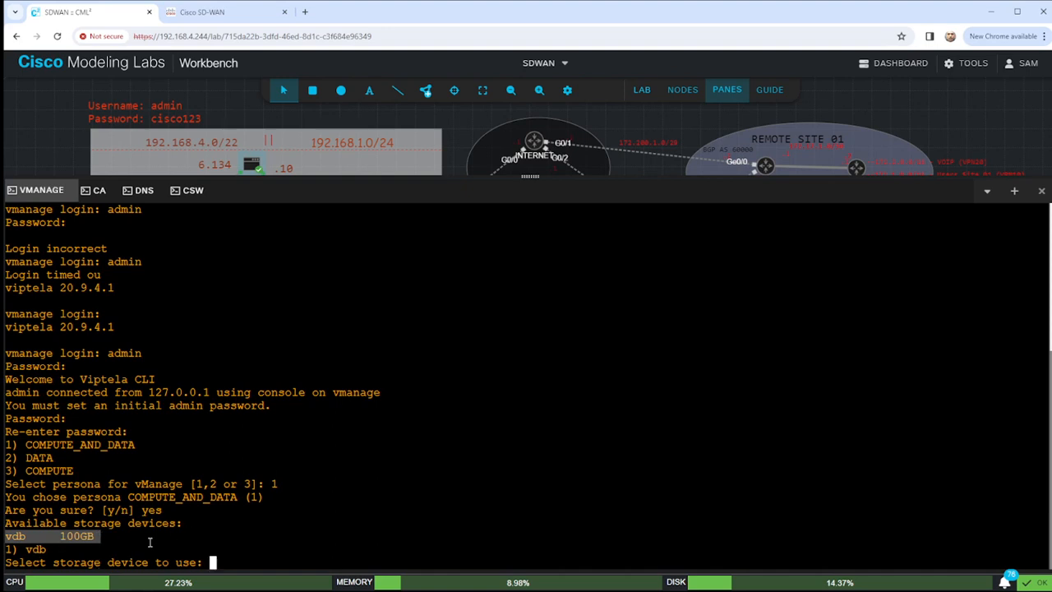
pyautogui.click(258, 484)
pyautogui.write('1')
pyautogui.press('Return')
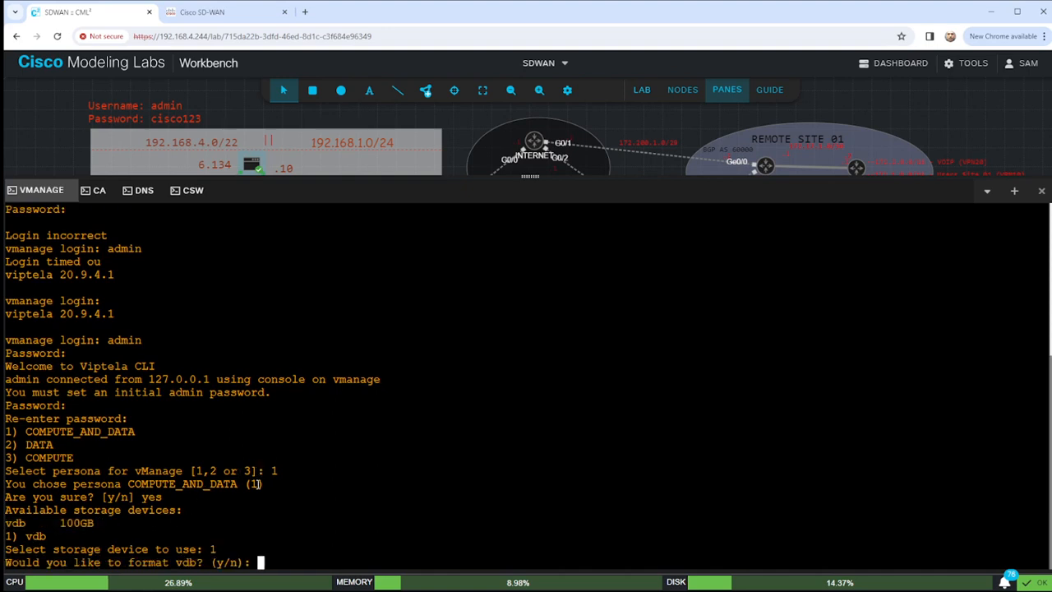
pyautogui.write('y')
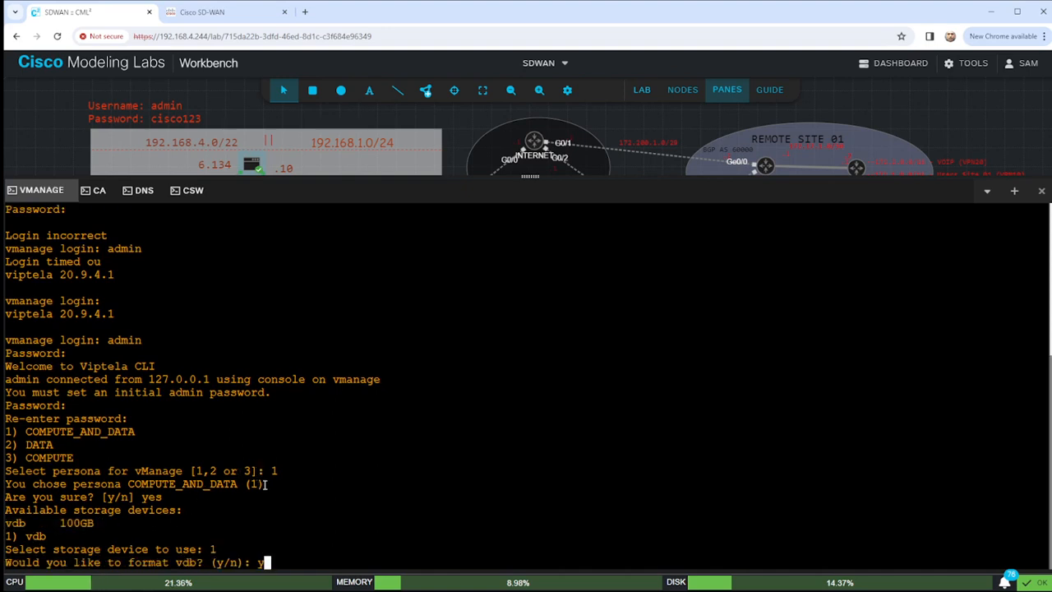
pyautogui.press('Return')
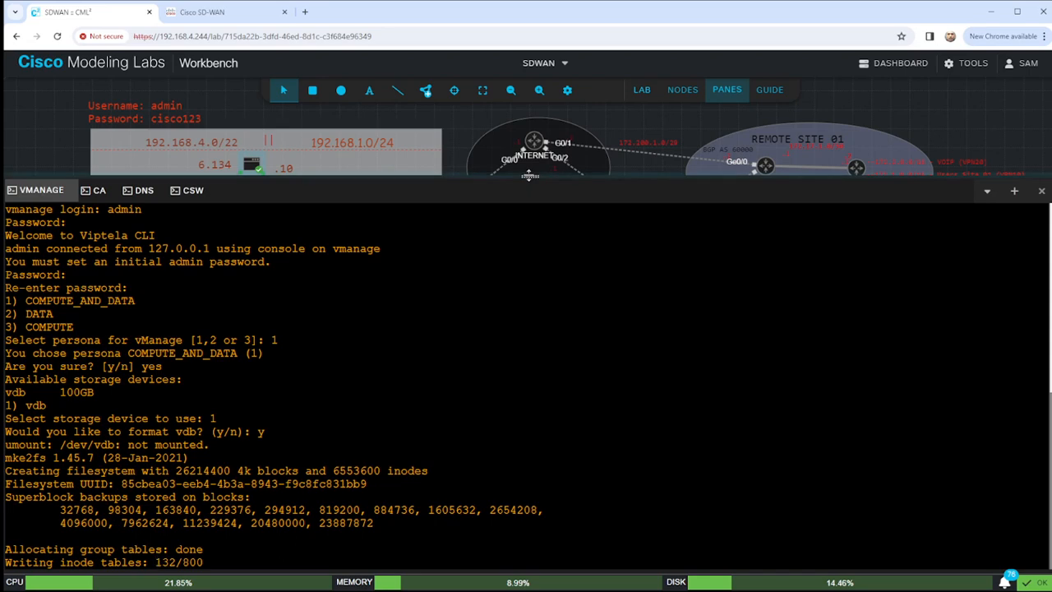
pyautogui.moveTo(530, 176); pyautogui.dragTo(505, 360)
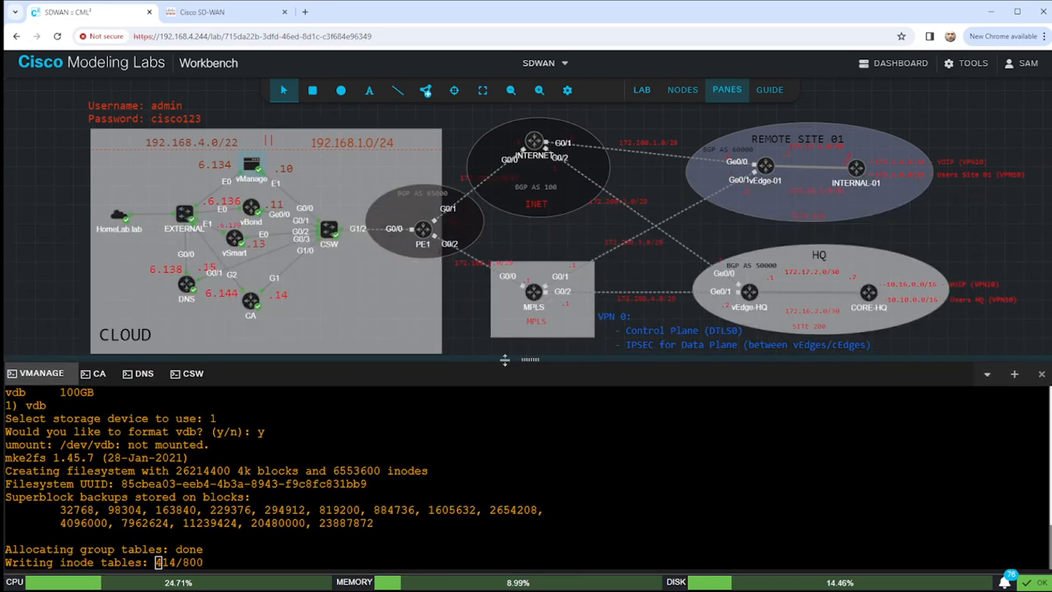
# Open a console session to the vBond node from its context menu.
pyautogui.rightClick(231, 238)
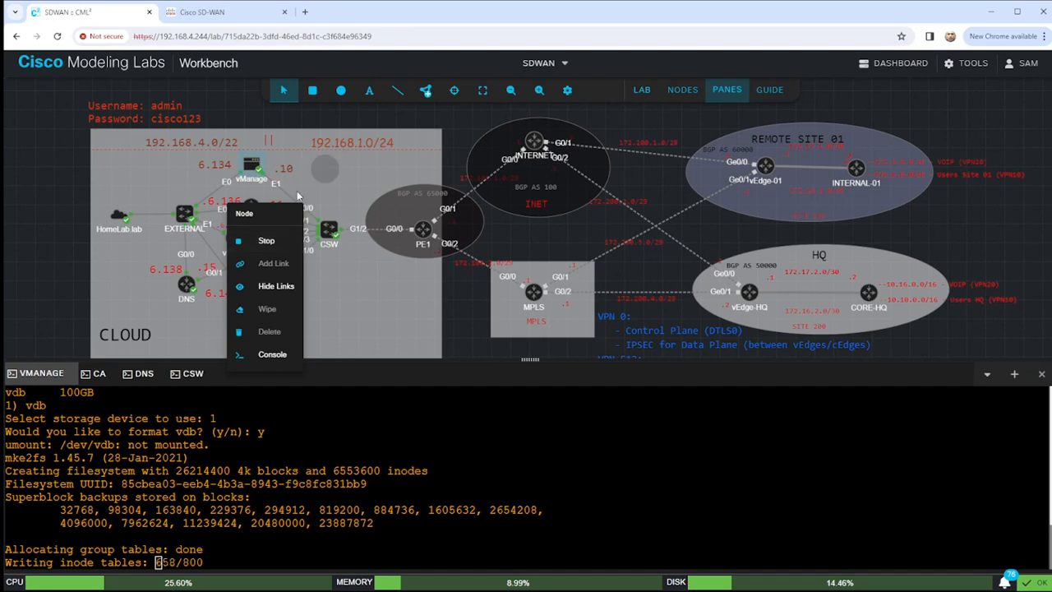
pyautogui.click(241, 207)
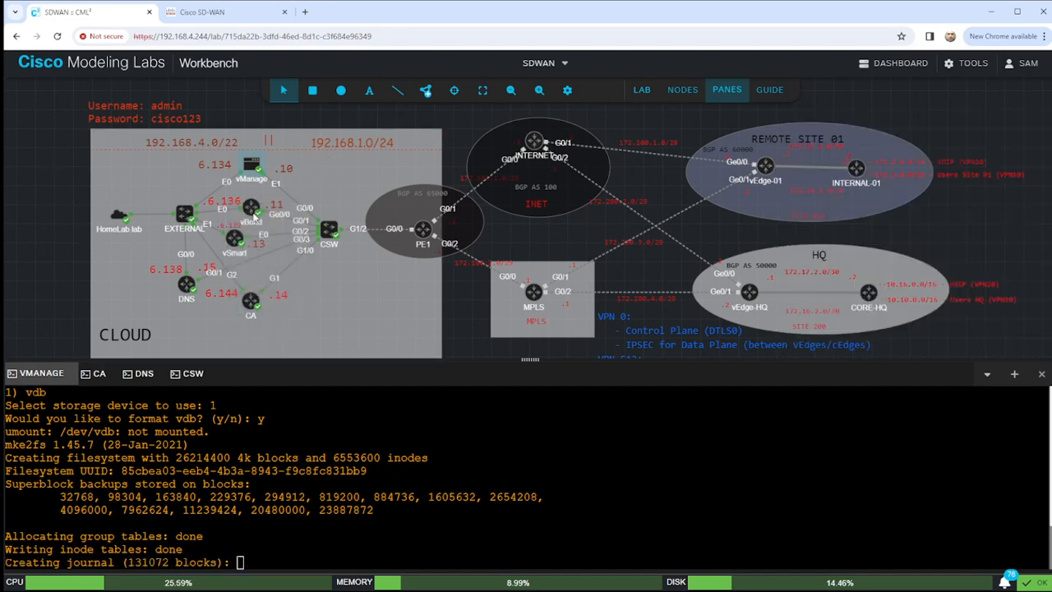
pyautogui.rightClick(252, 211)
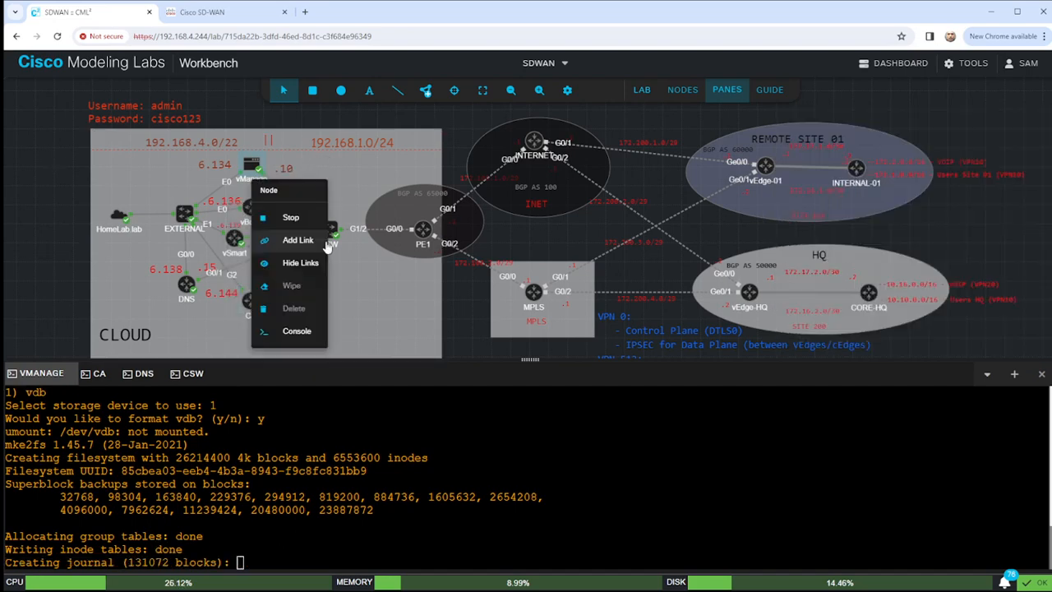
pyautogui.click(297, 331)
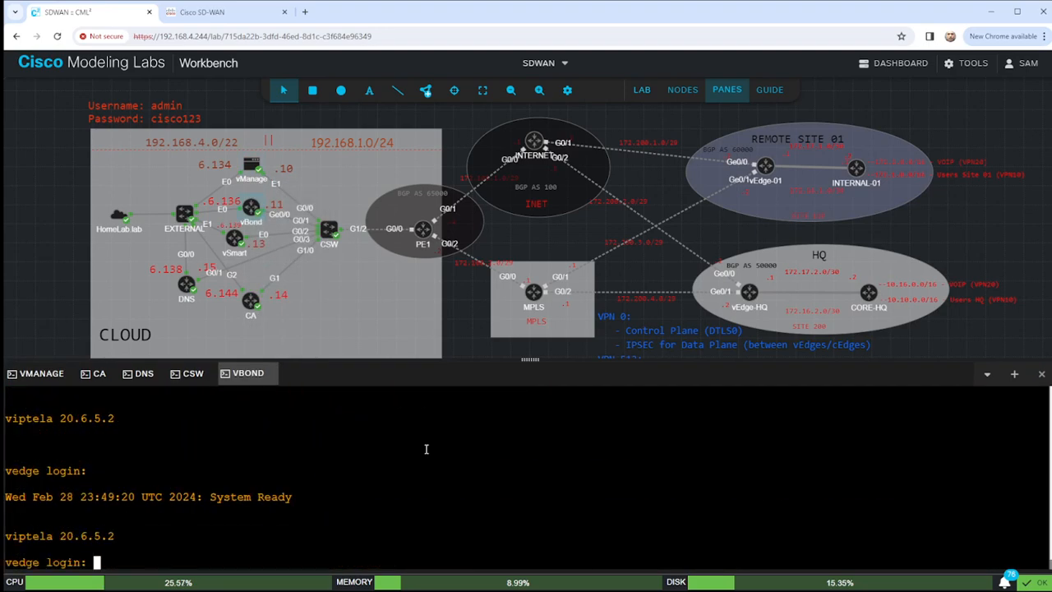
# Log in to vBond as admin and set and confirm a new admin password.
pyautogui.write('admin')
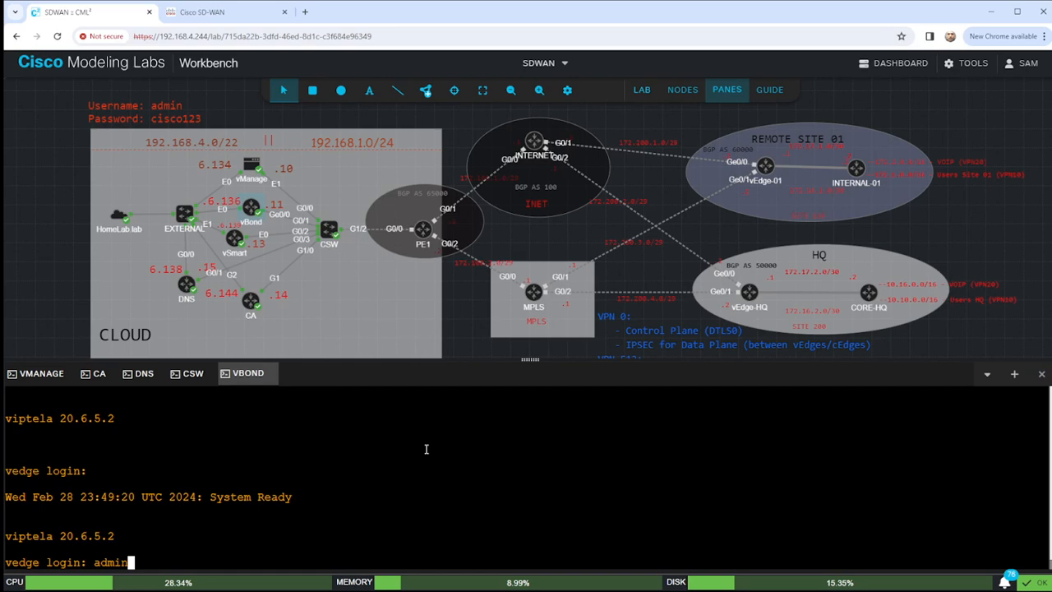
pyautogui.press('Return')
pyautogui.write('admin')
pyautogui.press('Return')
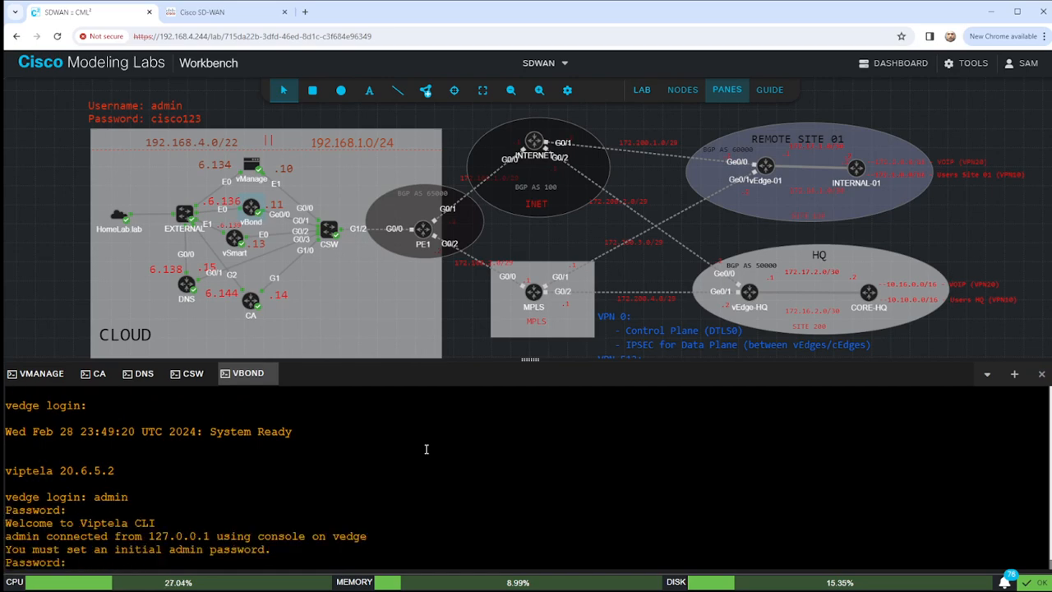
pyautogui.press('Return')
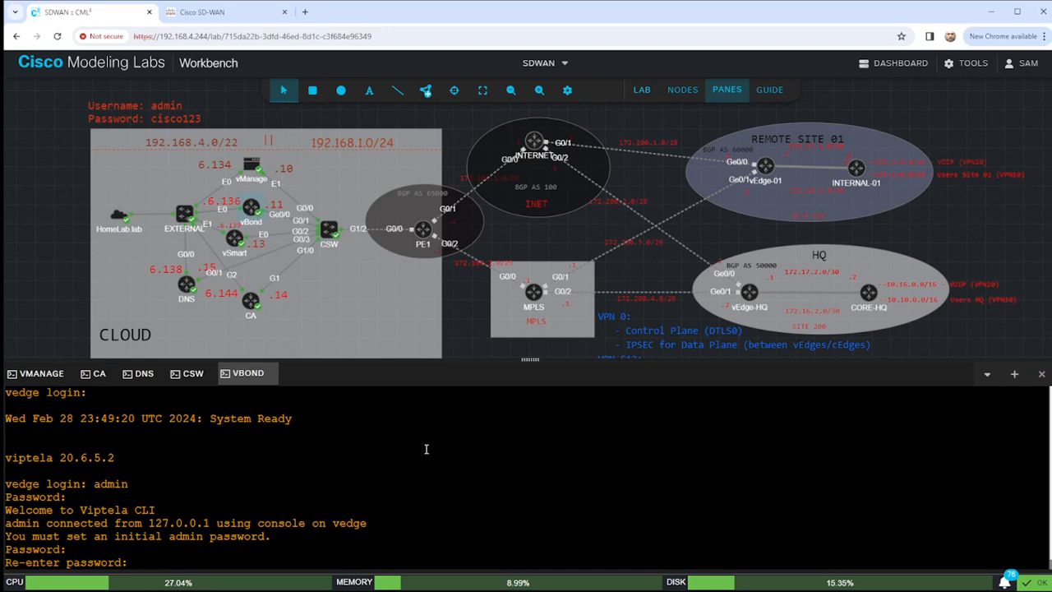
pyautogui.press('Return')
pyautogui.press('Return')
pyautogui.press('Return')
pyautogui.press('Return')
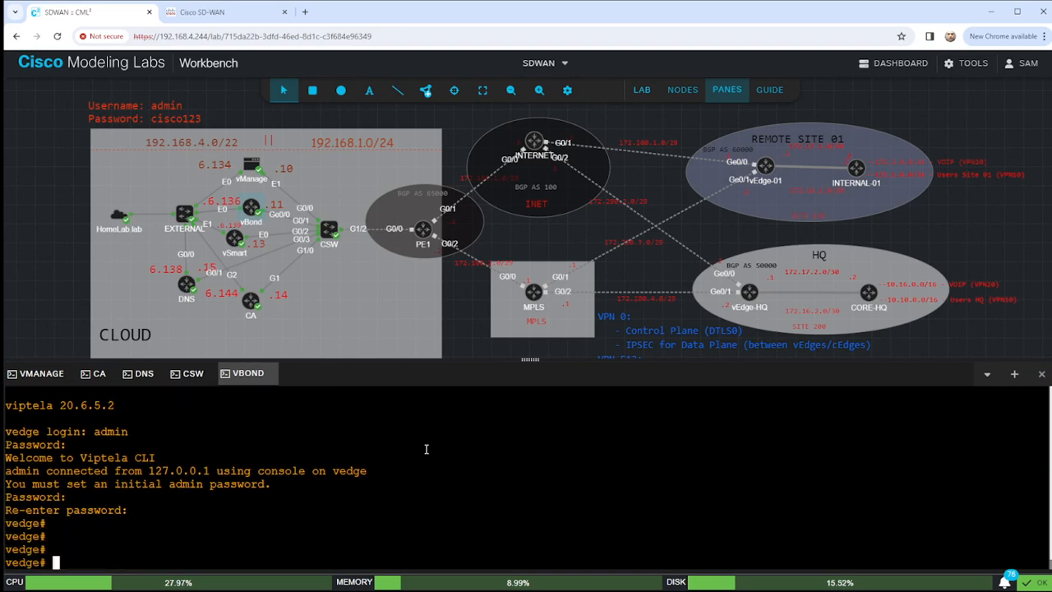
pyautogui.press('Return')
pyautogui.press('Return')
pyautogui.press('Return')
pyautogui.press('Return')
pyautogui.press('Return')
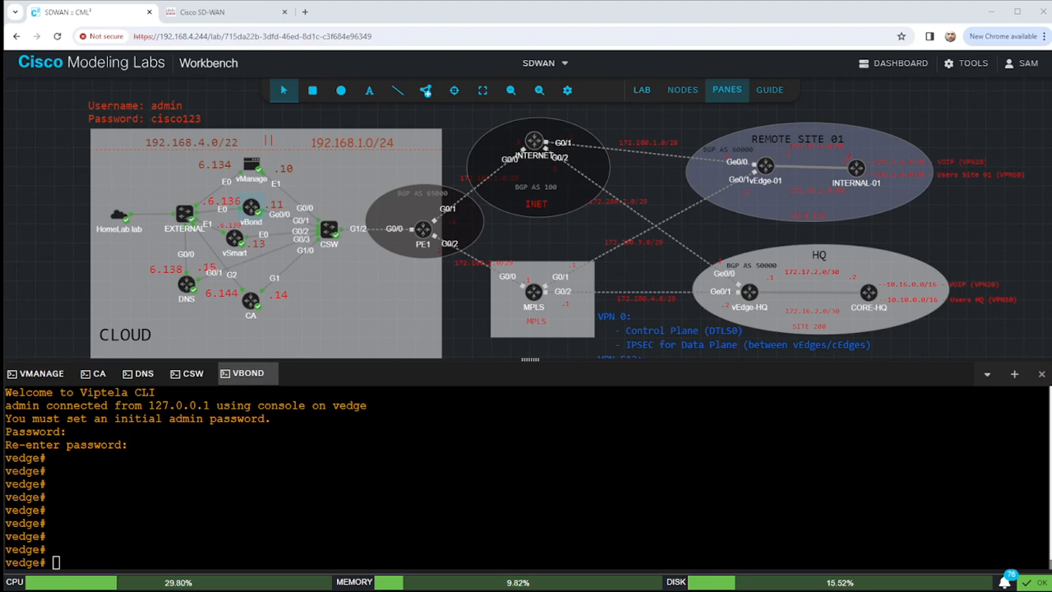
# In vBond's system config, set host-name vBond, system-ip 1.1.1.2 and site-id 100.
pyautogui.click(757, 463)
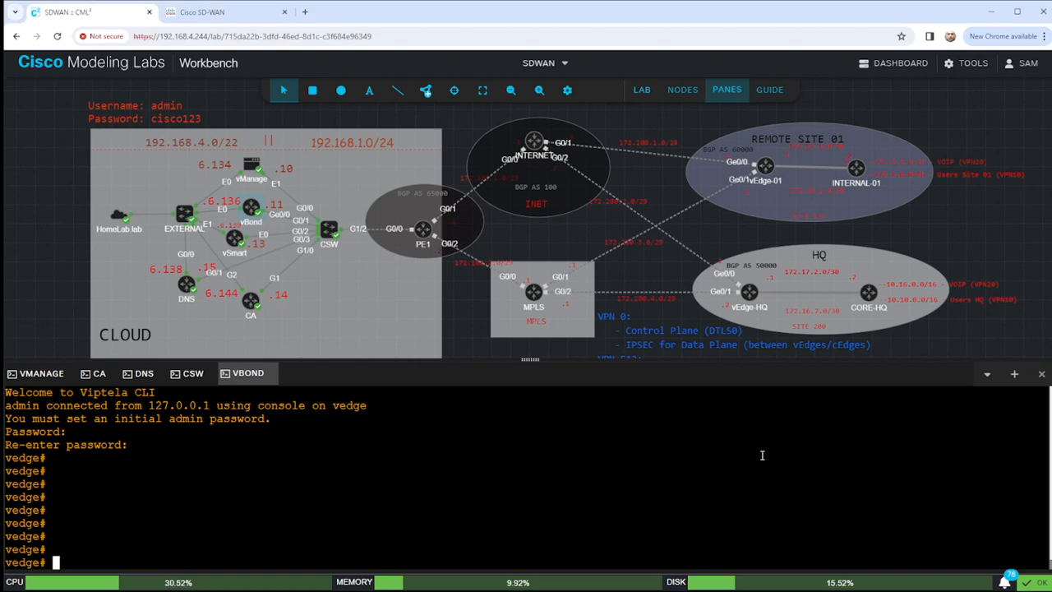
pyautogui.write('conf t')
pyautogui.press('Return')
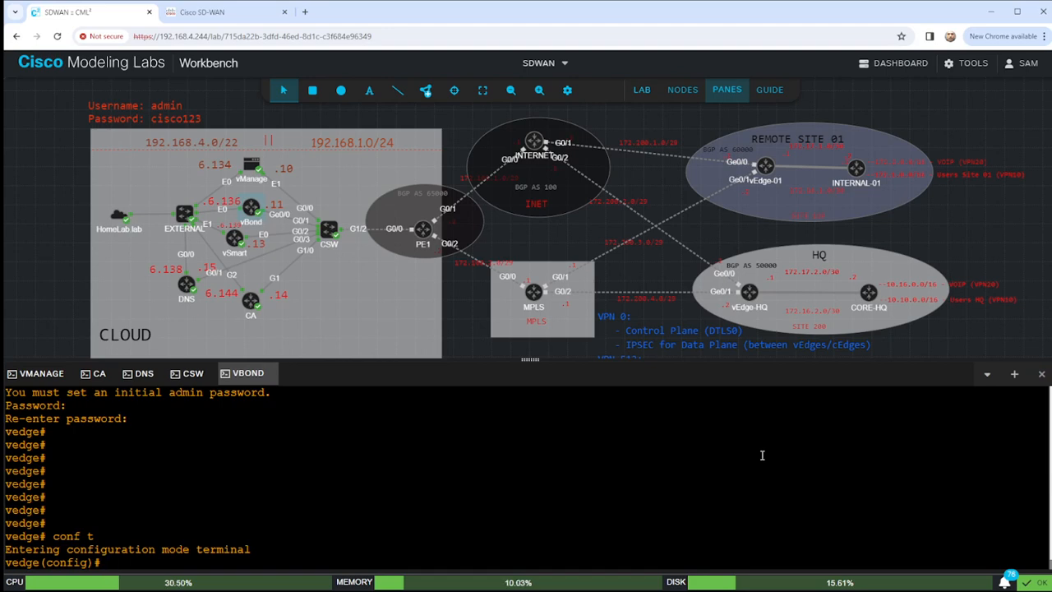
pyautogui.write('system')
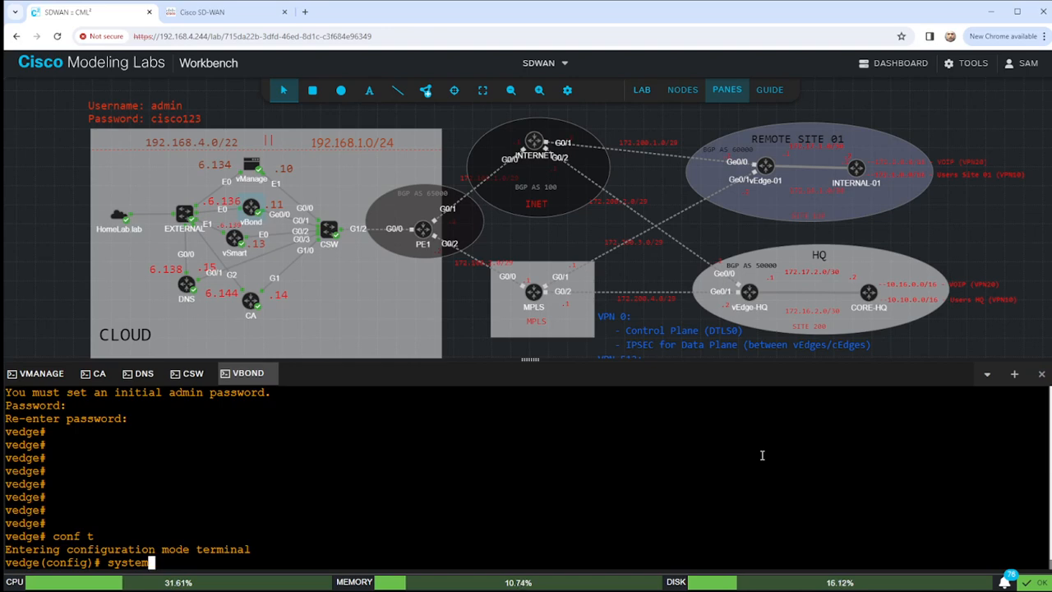
pyautogui.press('Return')
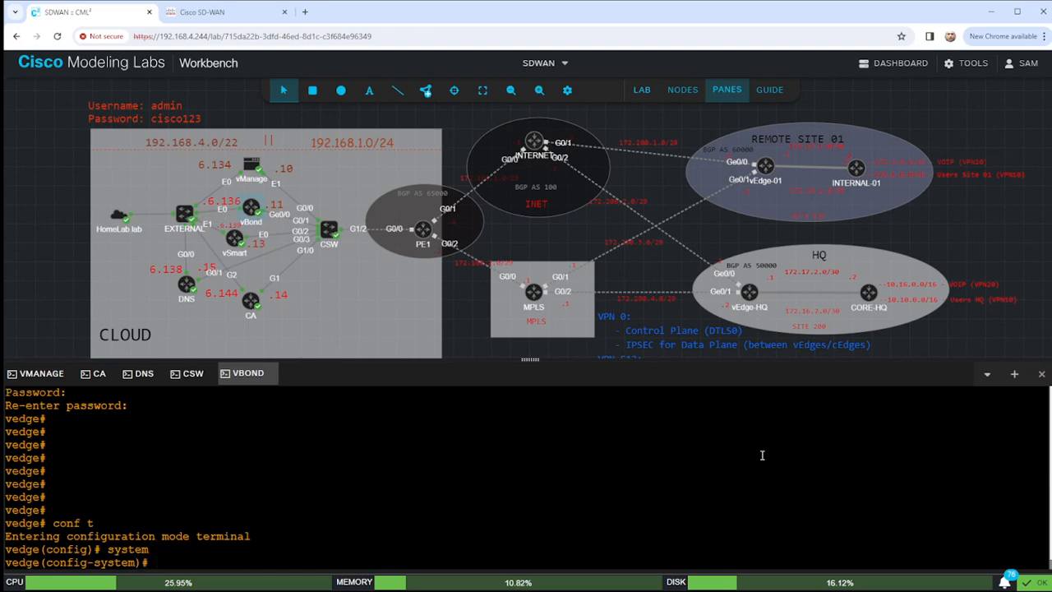
pyautogui.write('hostn')
pyautogui.press('Return')
pyautogui.write('host-name ')
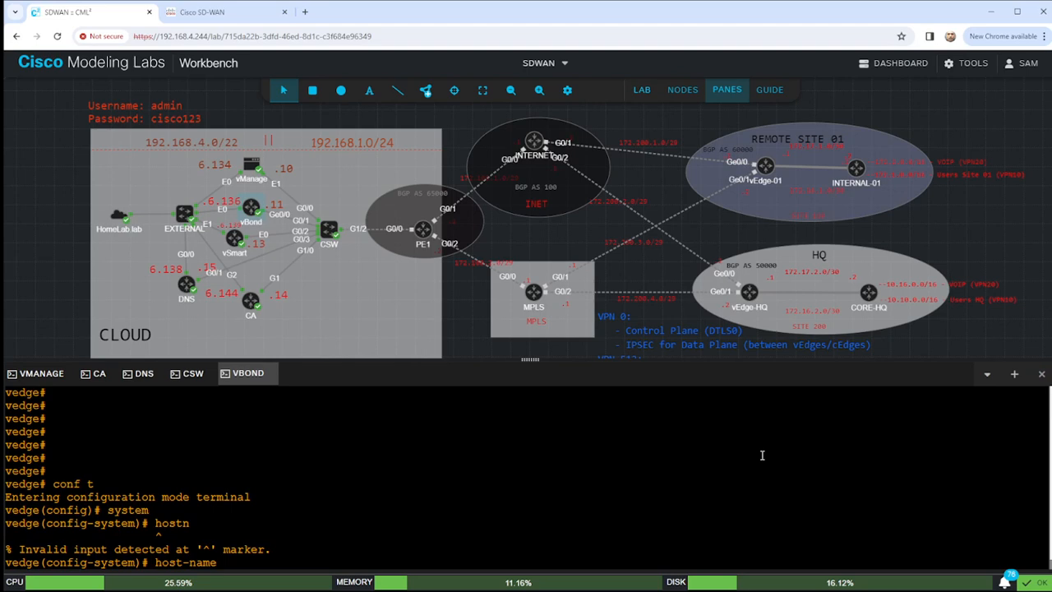
pyautogui.write('v')
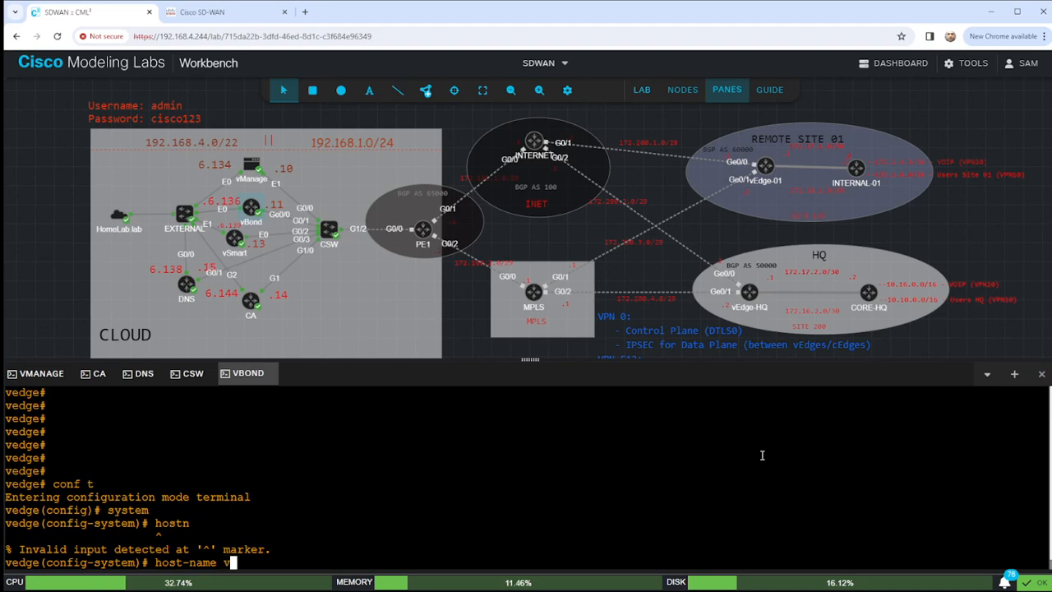
pyautogui.write('Bond')
pyautogui.press('Return')
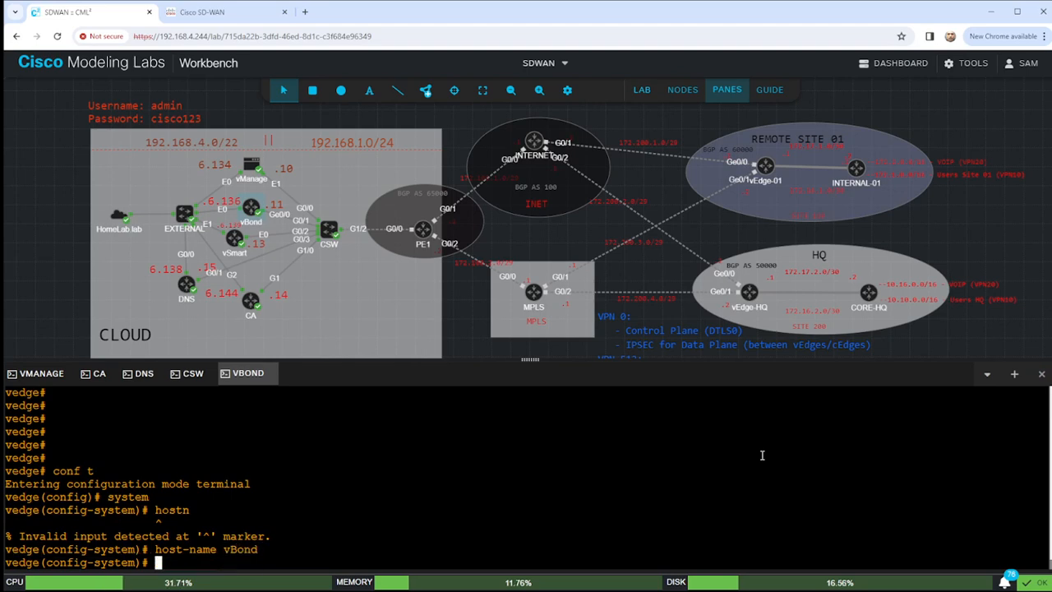
pyautogui.write('system-ip ')
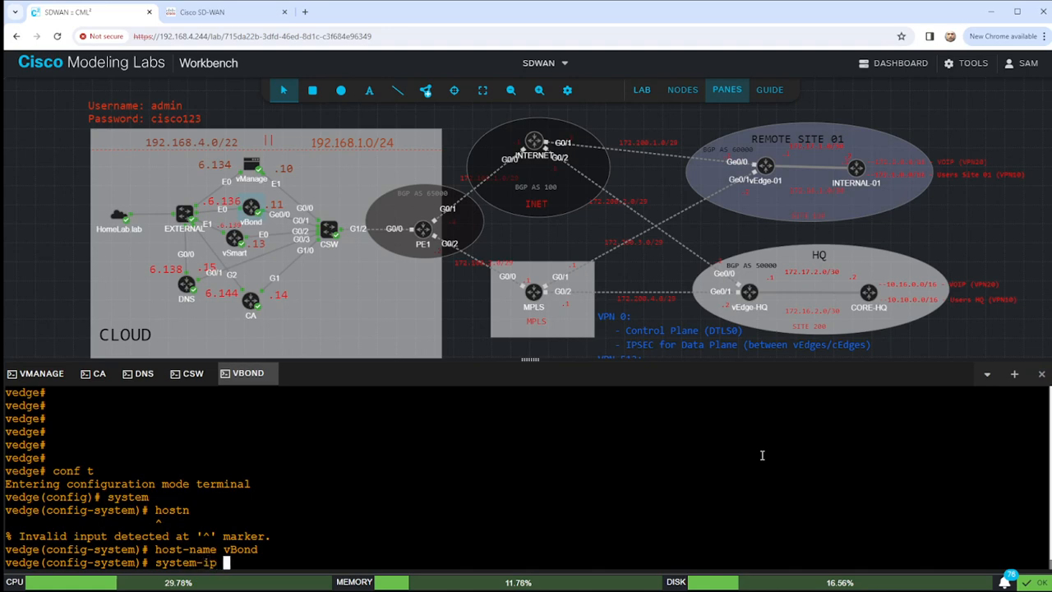
pyautogui.write('1.1.1.')
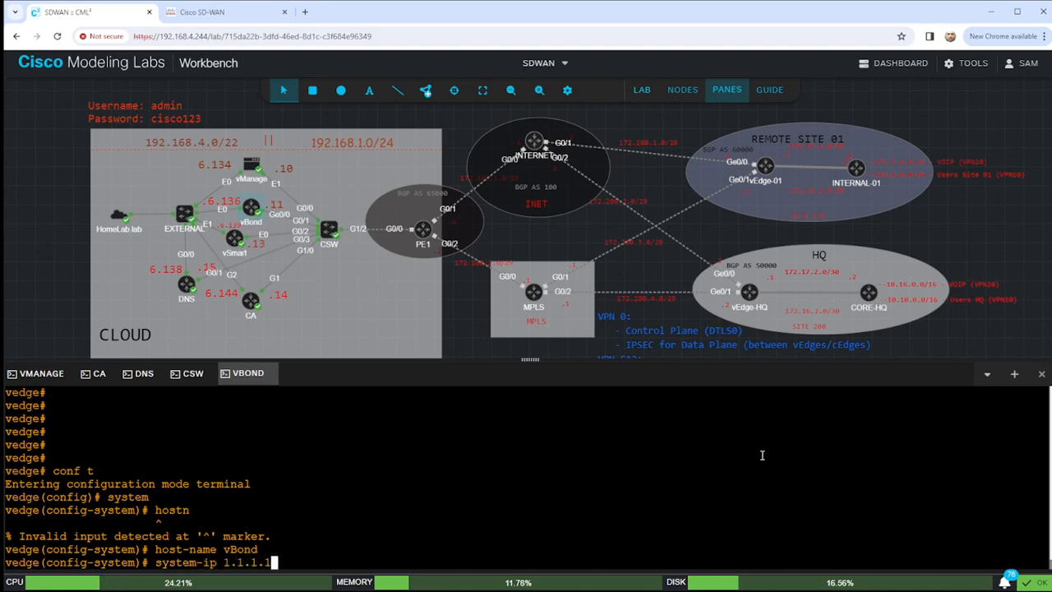
pyautogui.write('2')
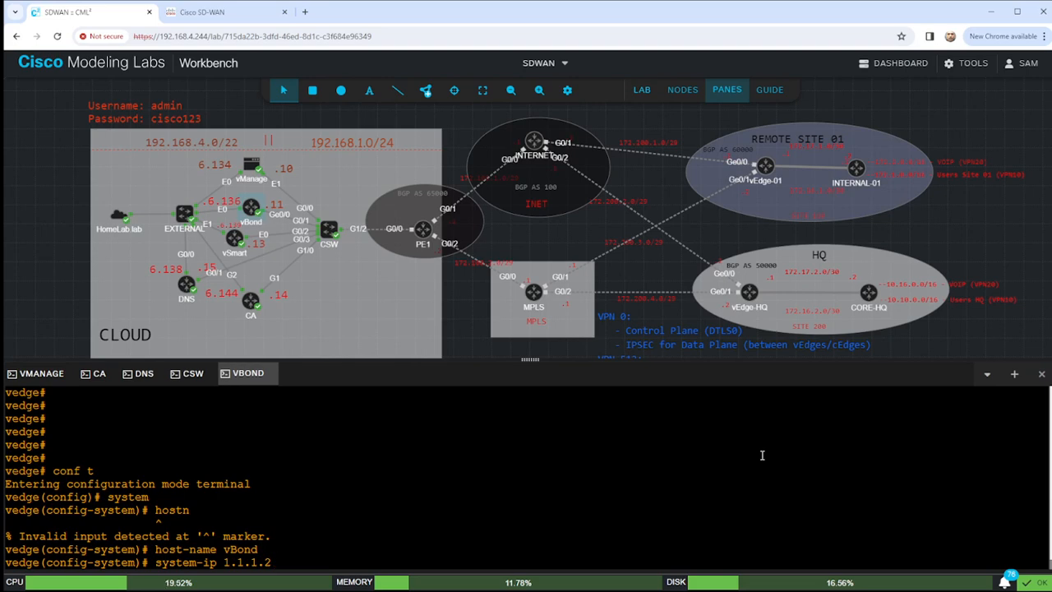
pyautogui.press('Return')
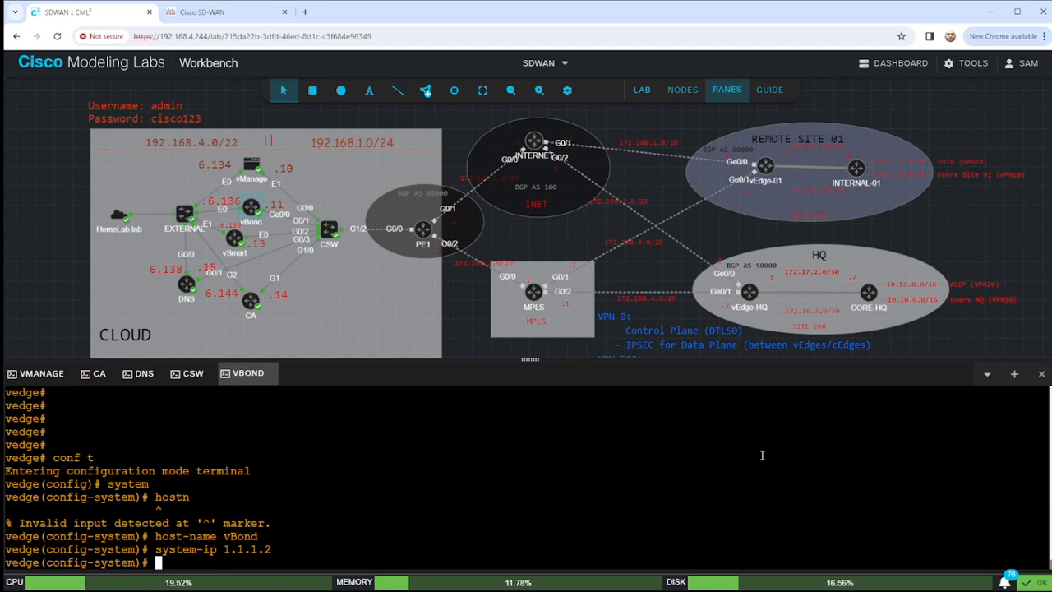
pyautogui.write('site-id ')
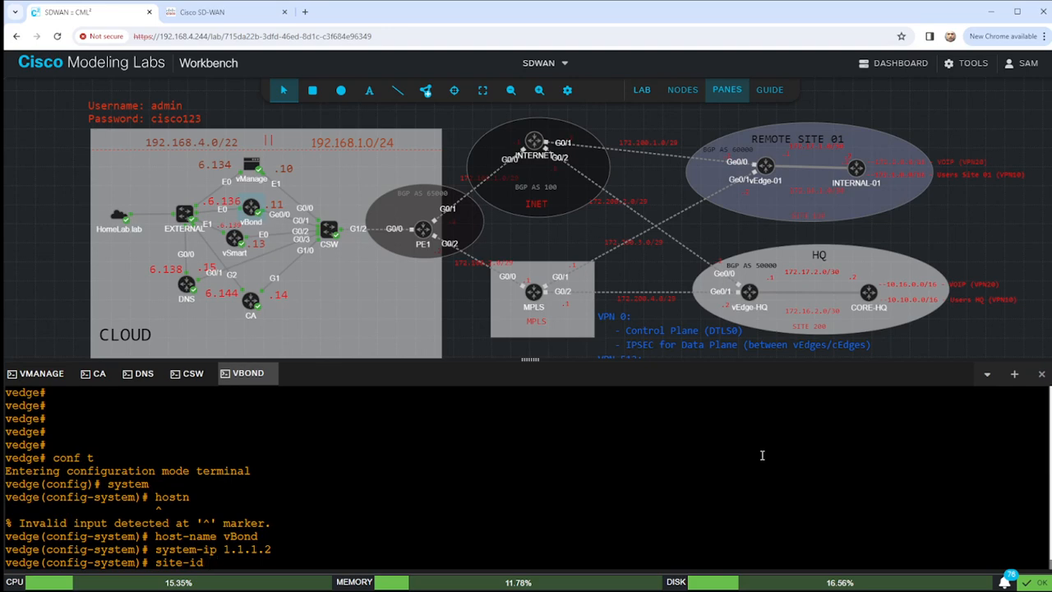
pyautogui.write('100')
pyautogui.press('Return')
# Set organization-name HomeLab, vbond 192.168.1.11 local, and clock timezone America/New_York.
pyautogui.write('orgn')
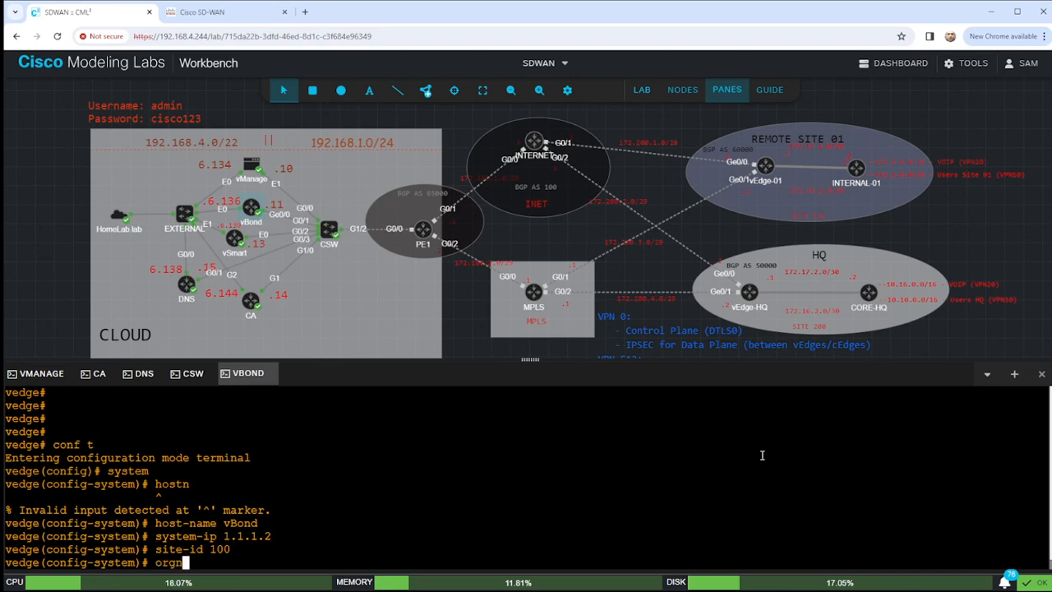
pyautogui.press('Return')
pyautogui.press('Tab')
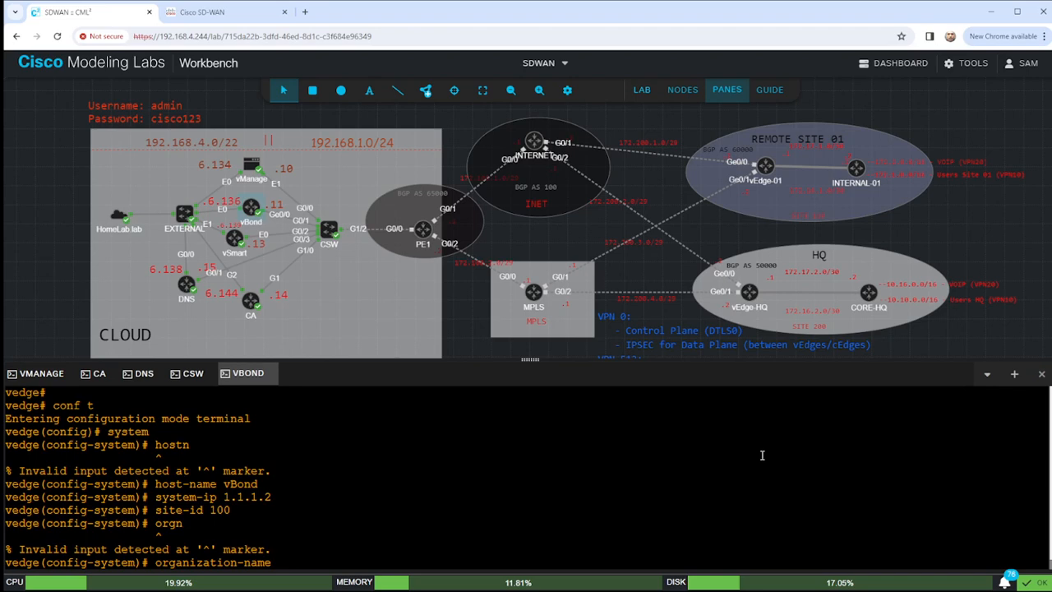
pyautogui.write('HomeLab')
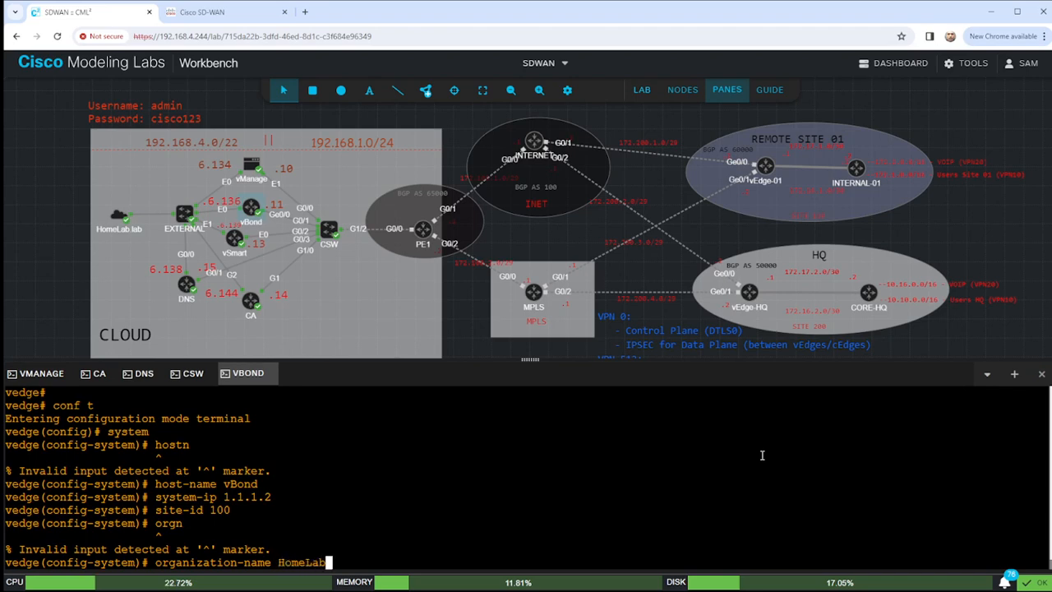
pyautogui.press('Return')
pyautogui.write('v')
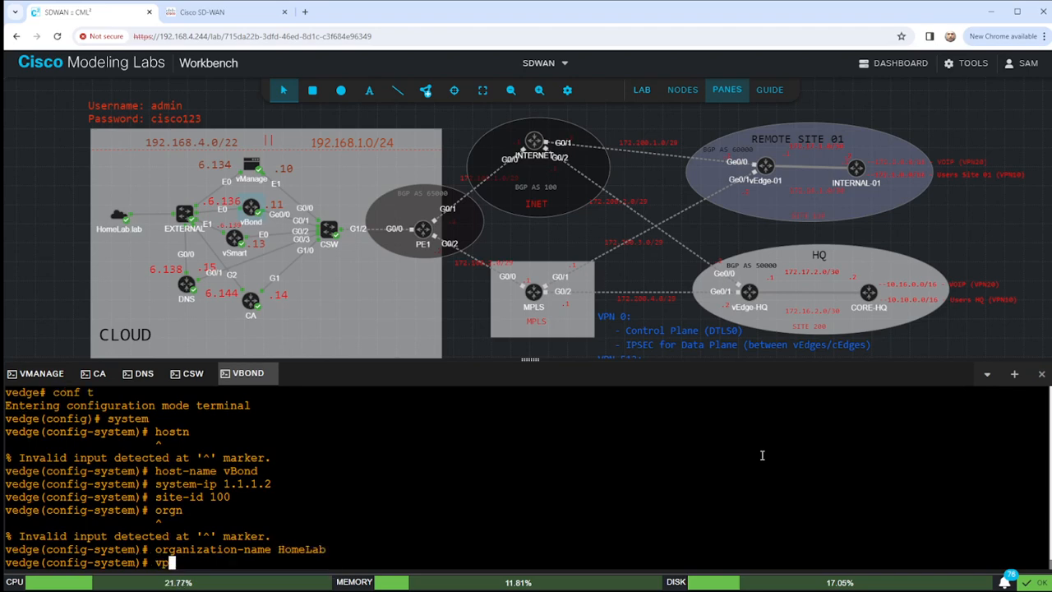
pyautogui.write('bond 1')
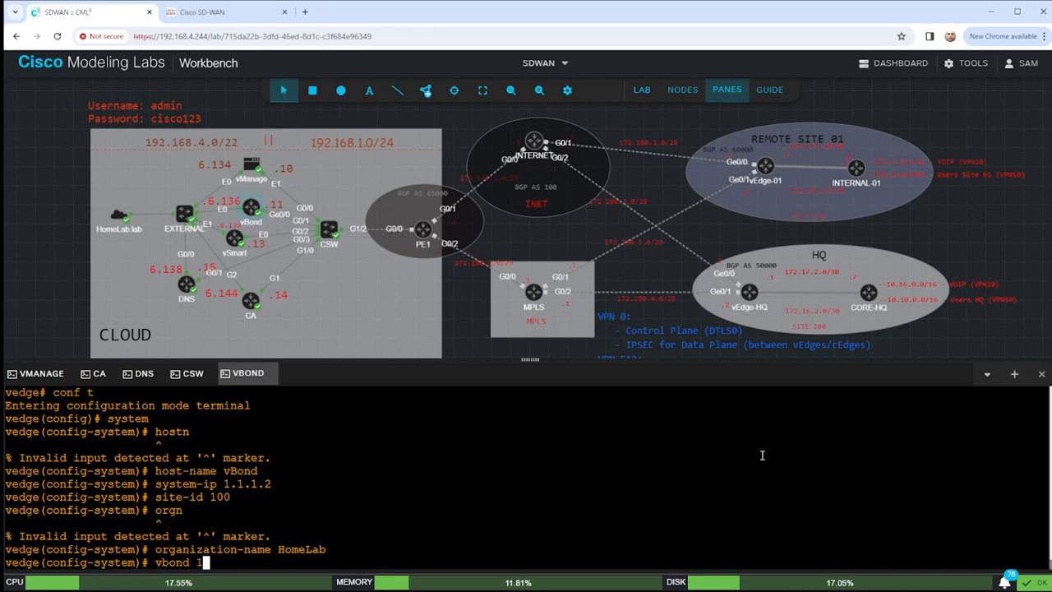
pyautogui.write('92.168.1..1')
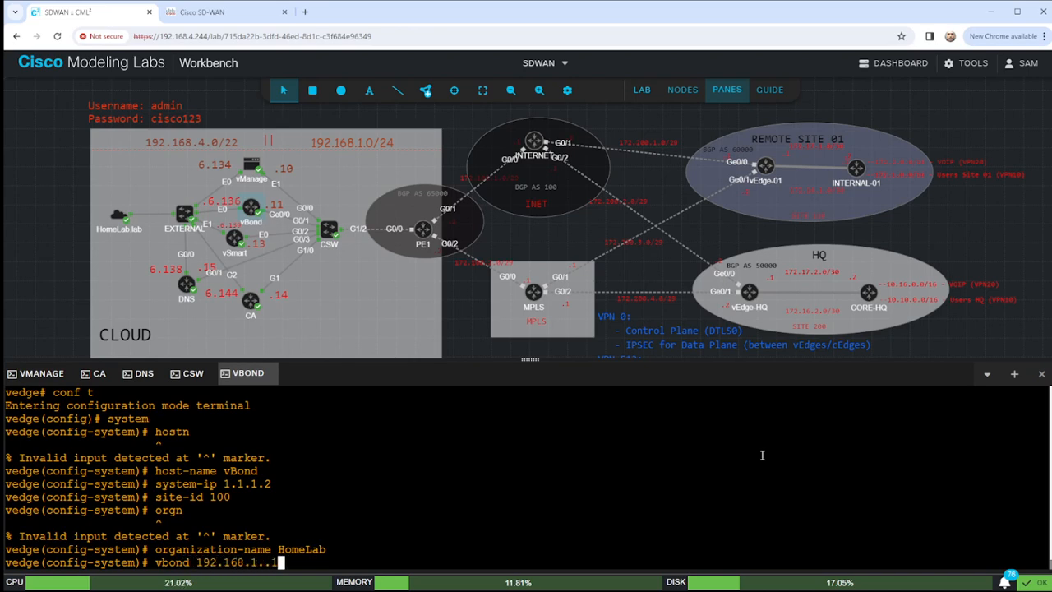
pyautogui.press('BackSpace')
pyautogui.press('BackSpace')
pyautogui.write('11 ')
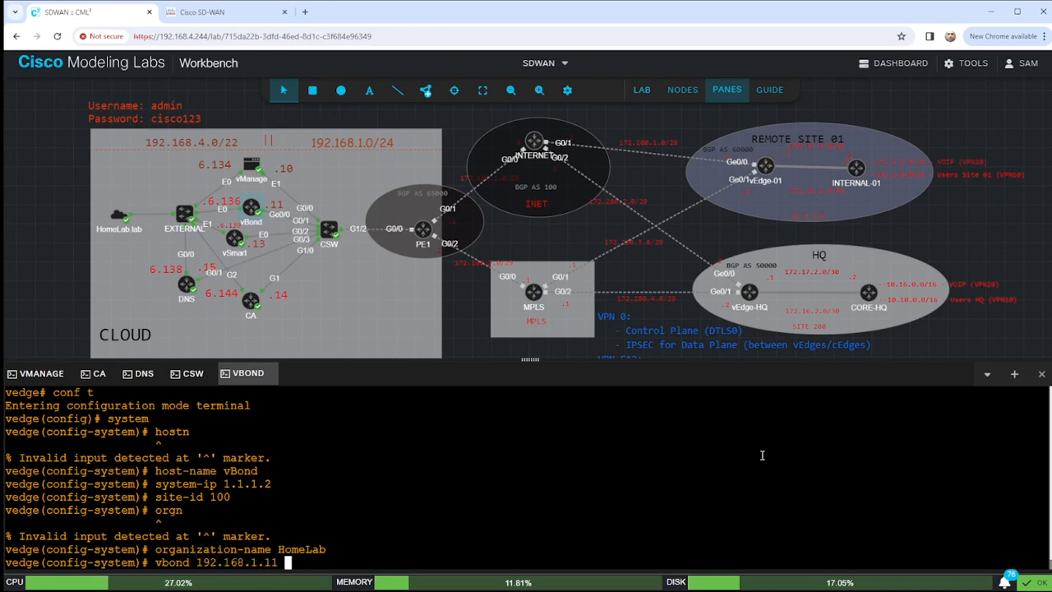
pyautogui.write('local')
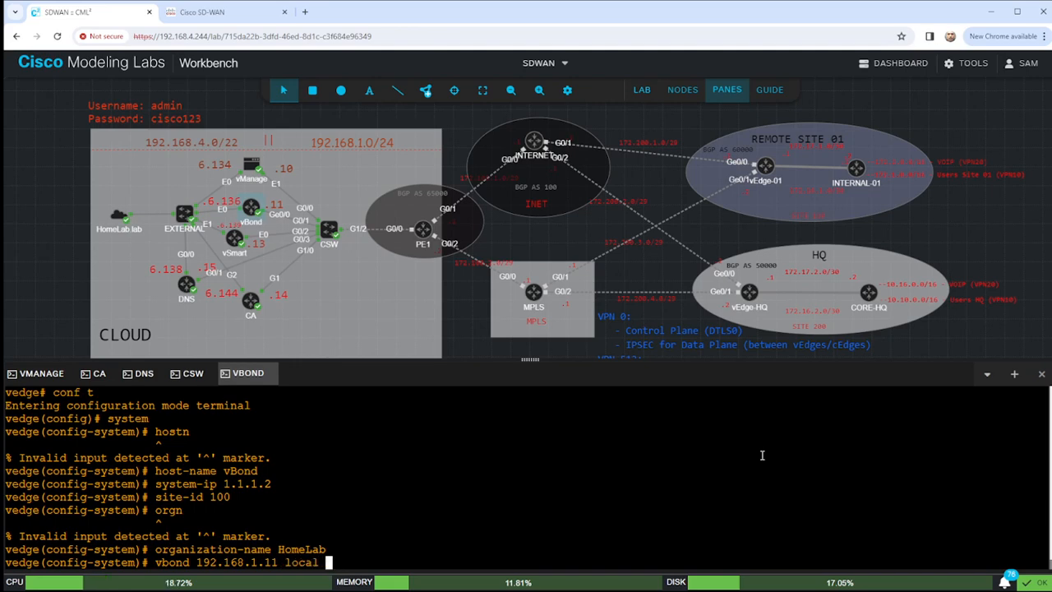
pyautogui.press('Return')
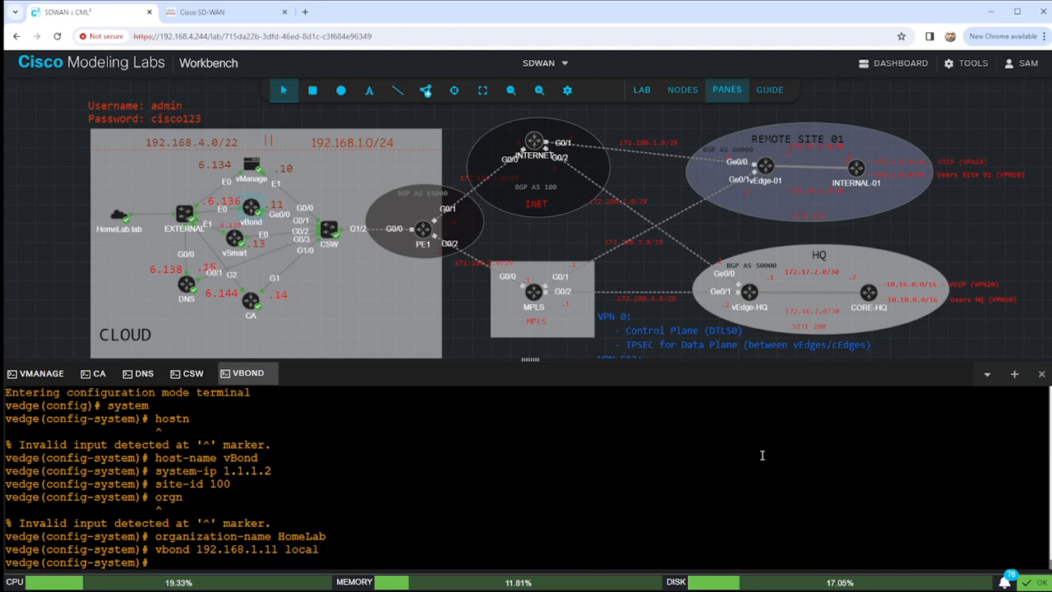
pyautogui.write('clock timezone ')
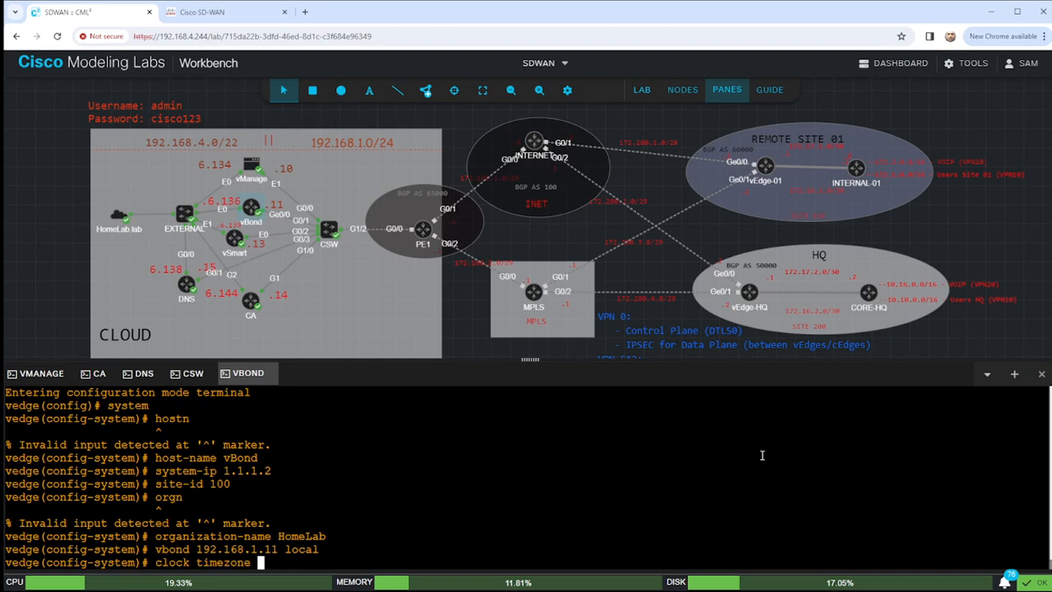
pyautogui.write('America/Ne')
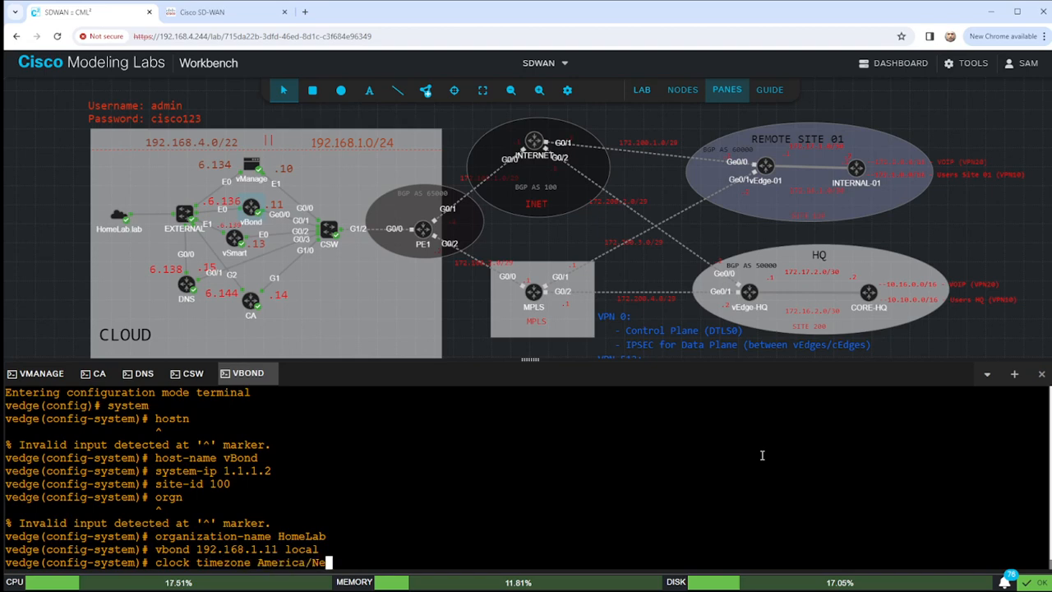
pyautogui.write('w_York')
pyautogui.press('Return')
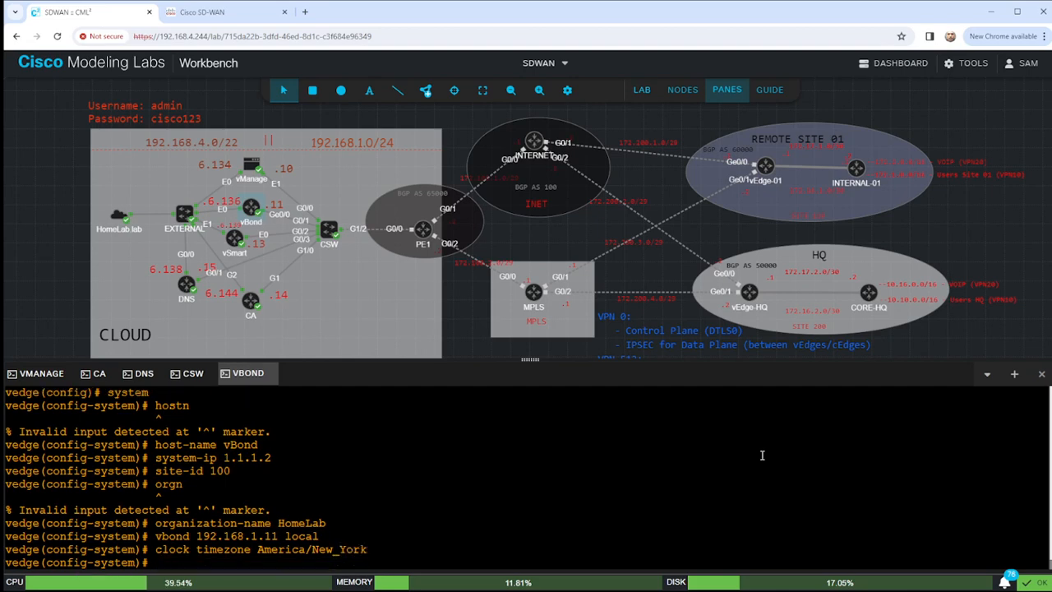
# Add 'ntp server 192.168.5.192 prefer vpn 512' and exit the NTP sub-mode.
pyautogui.write('ntp s')
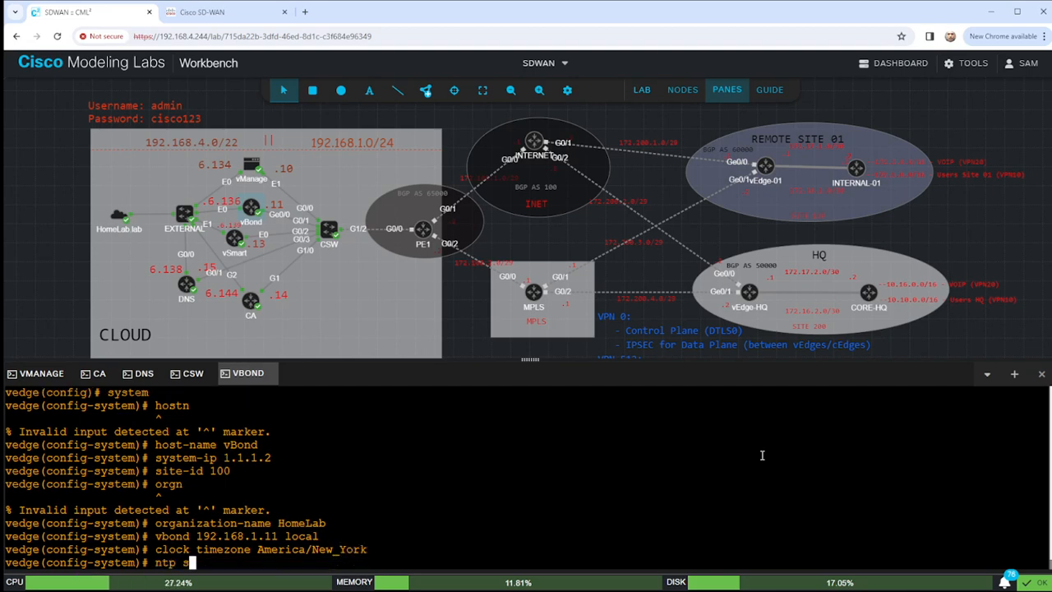
pyautogui.write('erver 192')
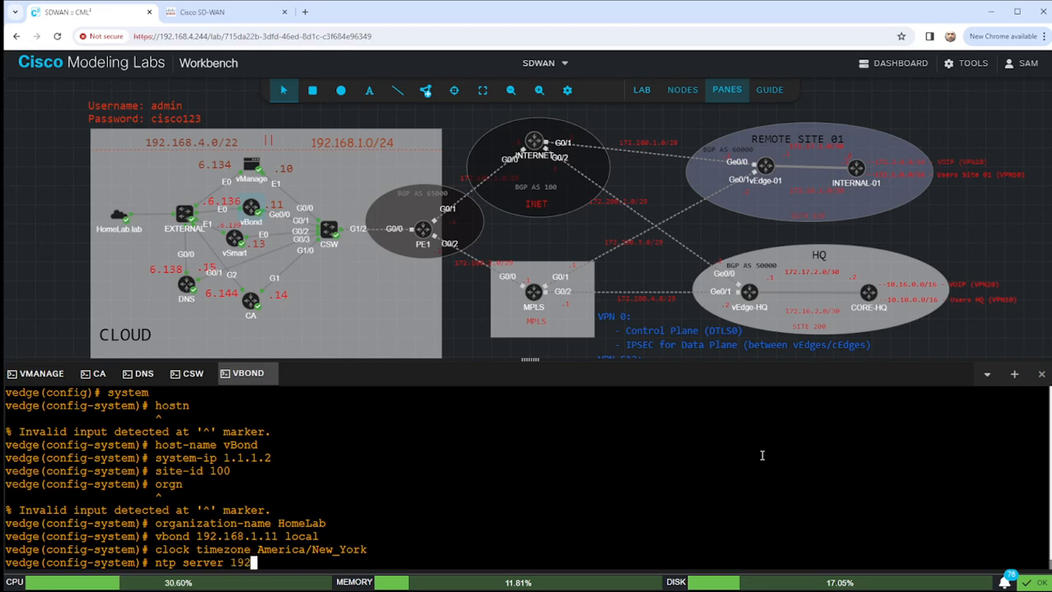
pyautogui.write('.168.5.19')
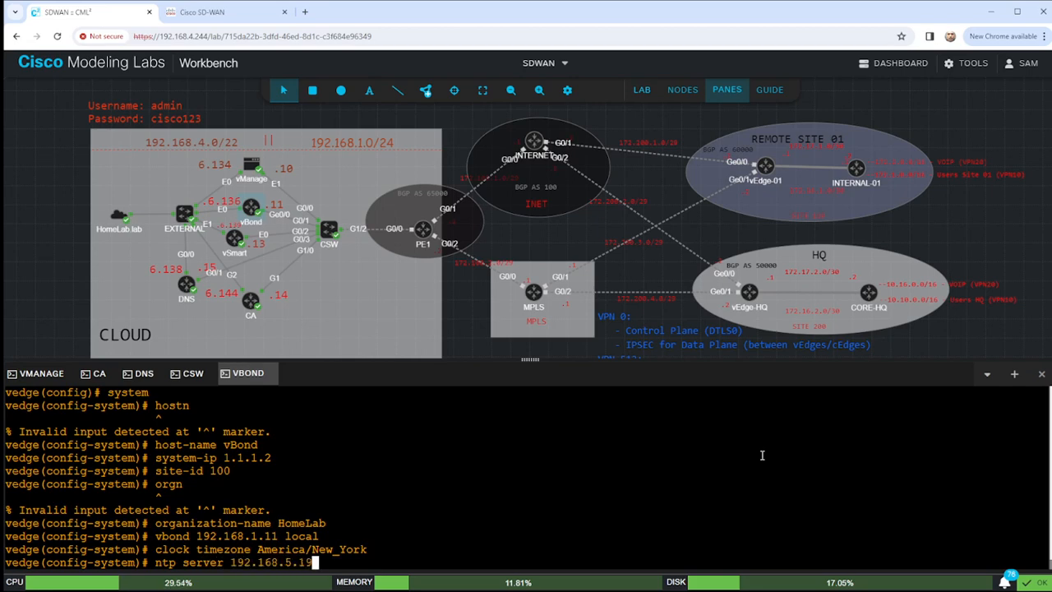
pyautogui.write('2 prefer vpn 512')
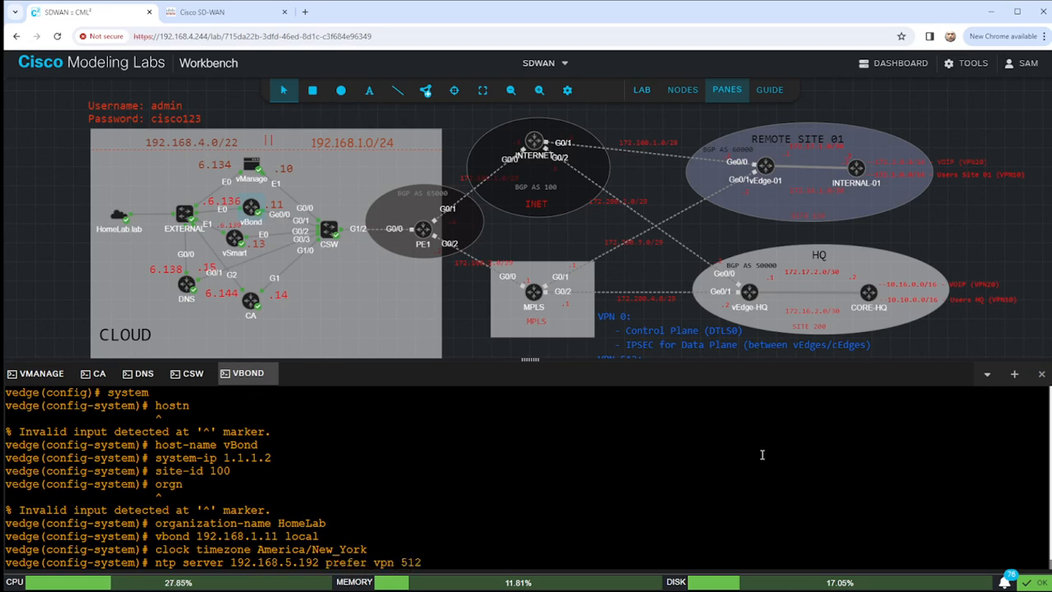
pyautogui.press('Return')
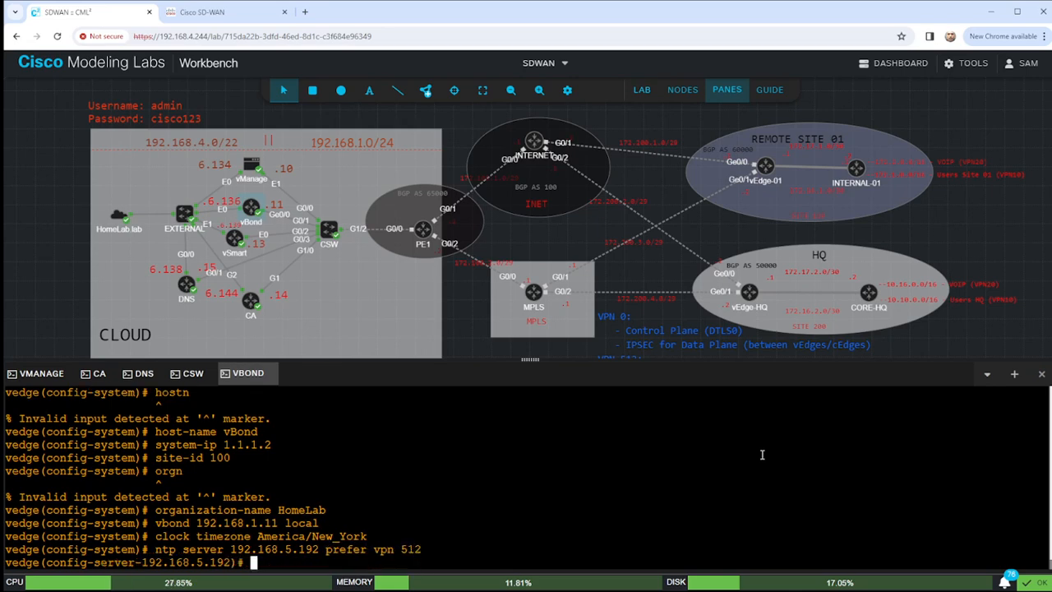
pyautogui.write('>?')
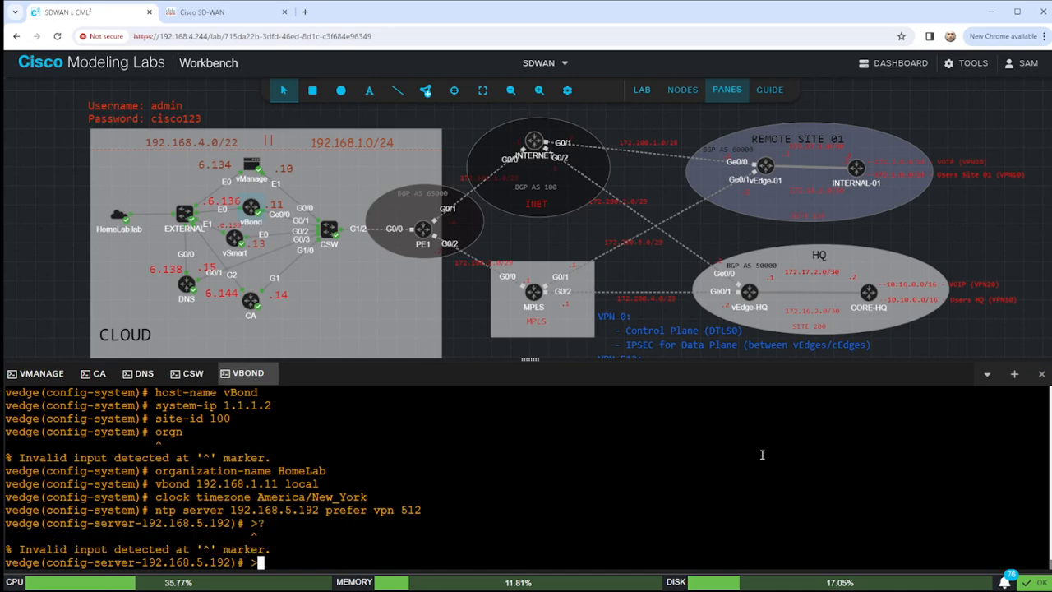
pyautogui.write('?')
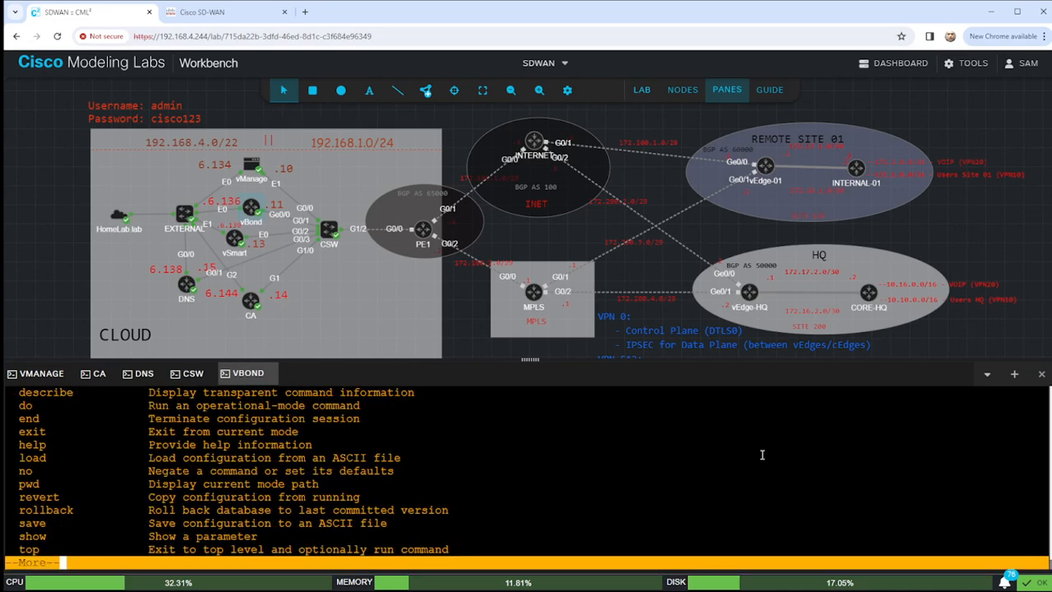
pyautogui.press('space')
pyautogui.write('exit')
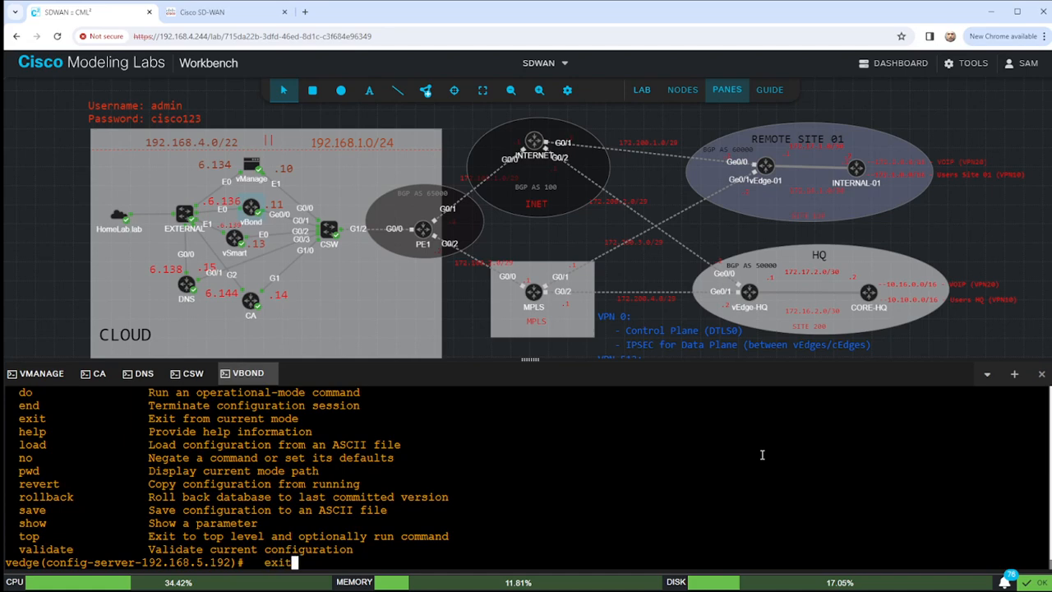
pyautogui.press('Return')
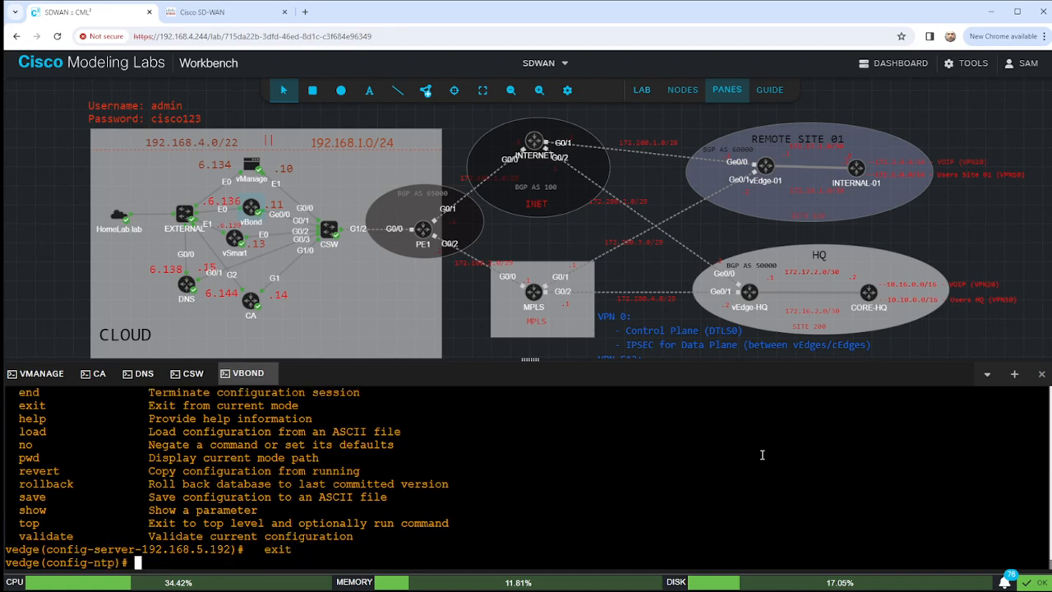
# Run show configuration and highlight the pending system ntp lines.
pyautogui.write('show configuration')
pyautogui.press('Return')
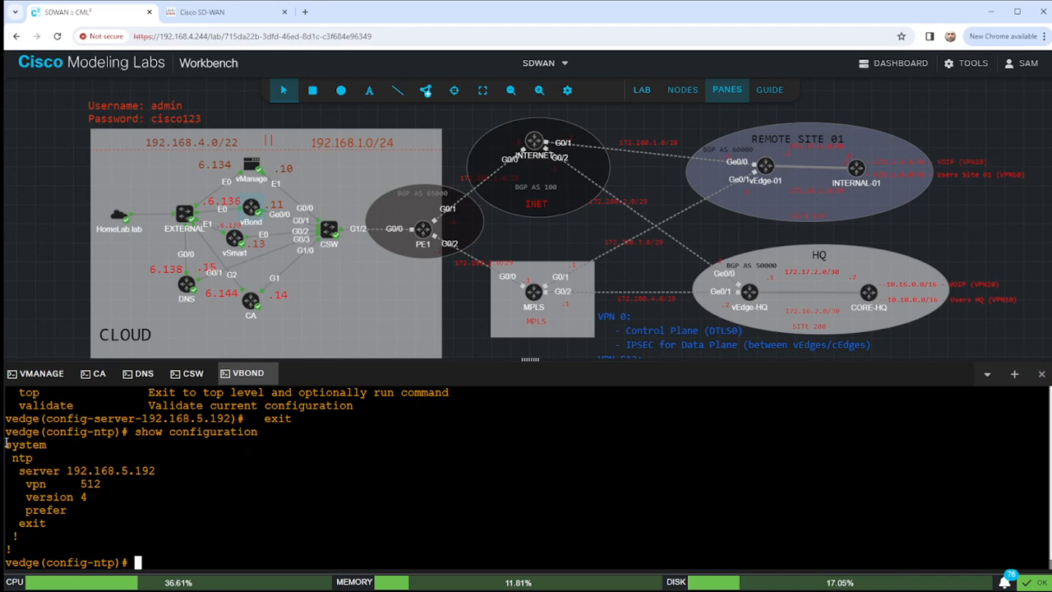
pyautogui.moveTo(5, 444); pyautogui.dragTo(175, 554)
pyautogui.click(248, 501)
# Commit vBond's NTP configuration and return to the vBond prompt.
pyautogui.write('commit')
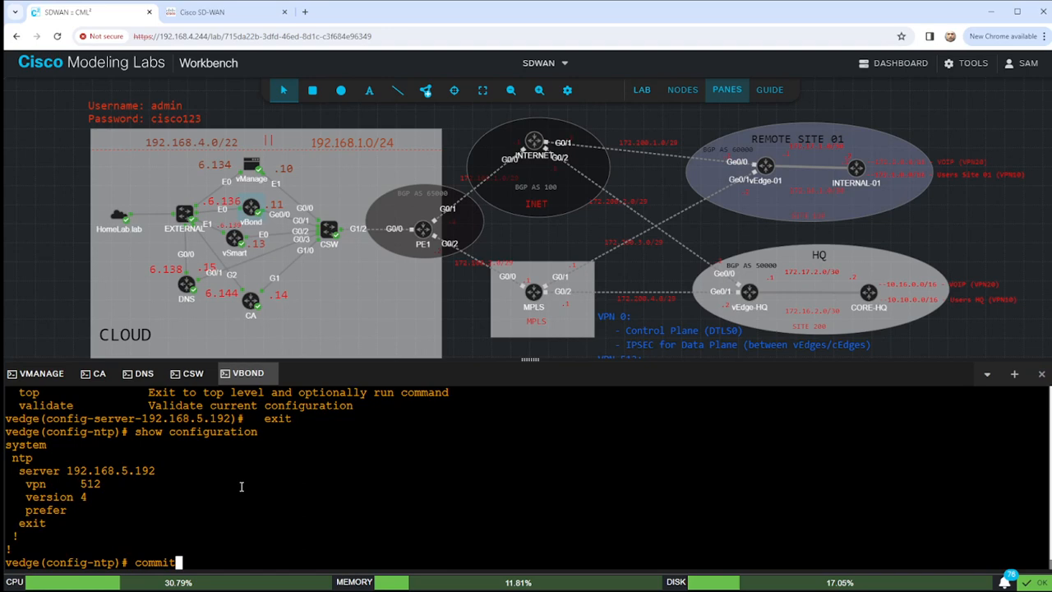
pyautogui.press('Return')
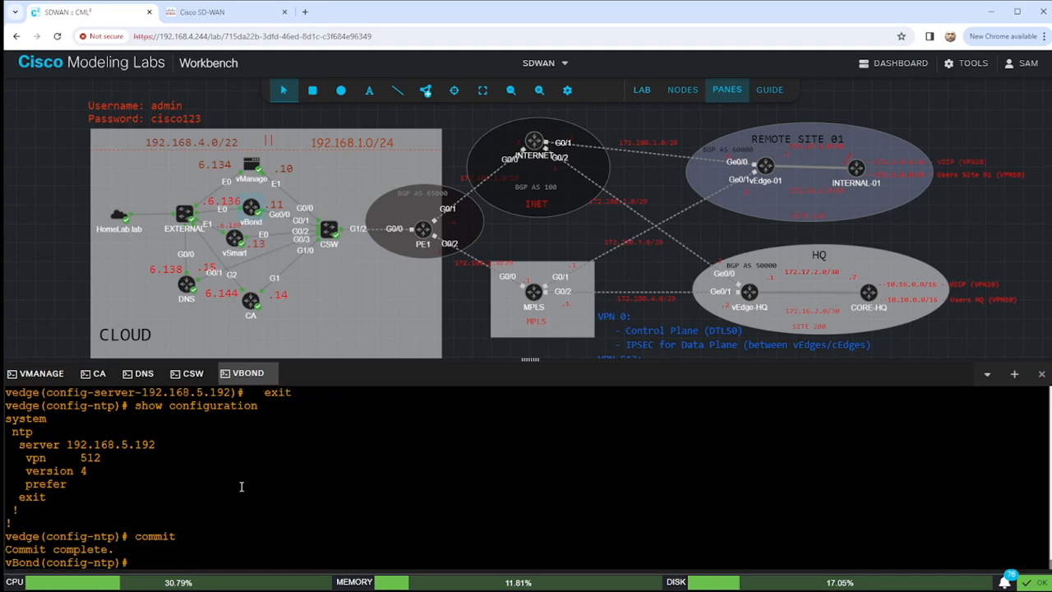
pyautogui.write('end')
pyautogui.press('Return')
pyautogui.press('Return')
# Display vBond's running system configuration with show running-config system.
pyautogui.write('sho r')
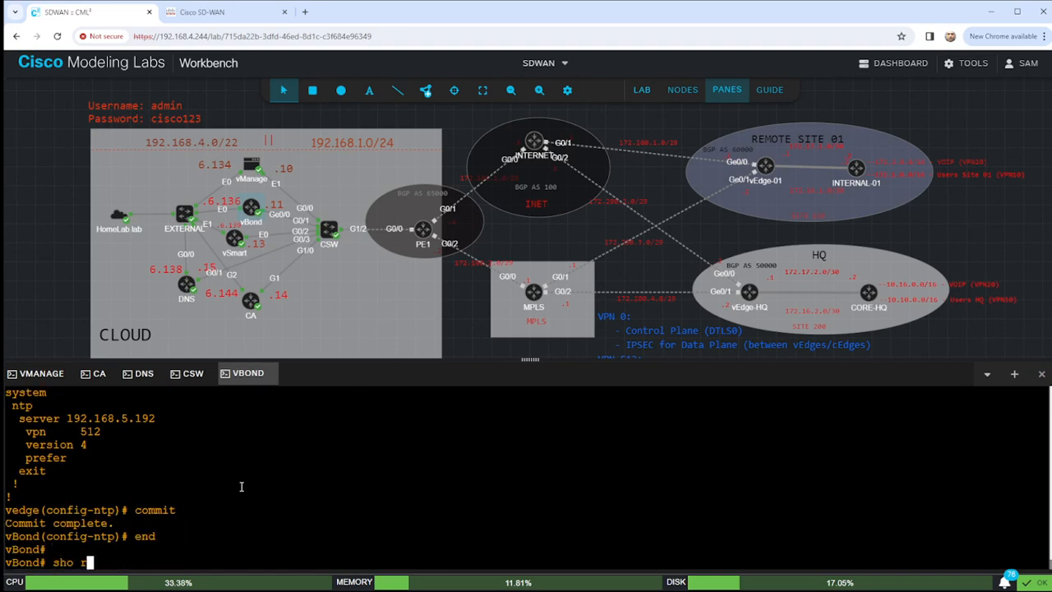
pyautogui.press('Tab')
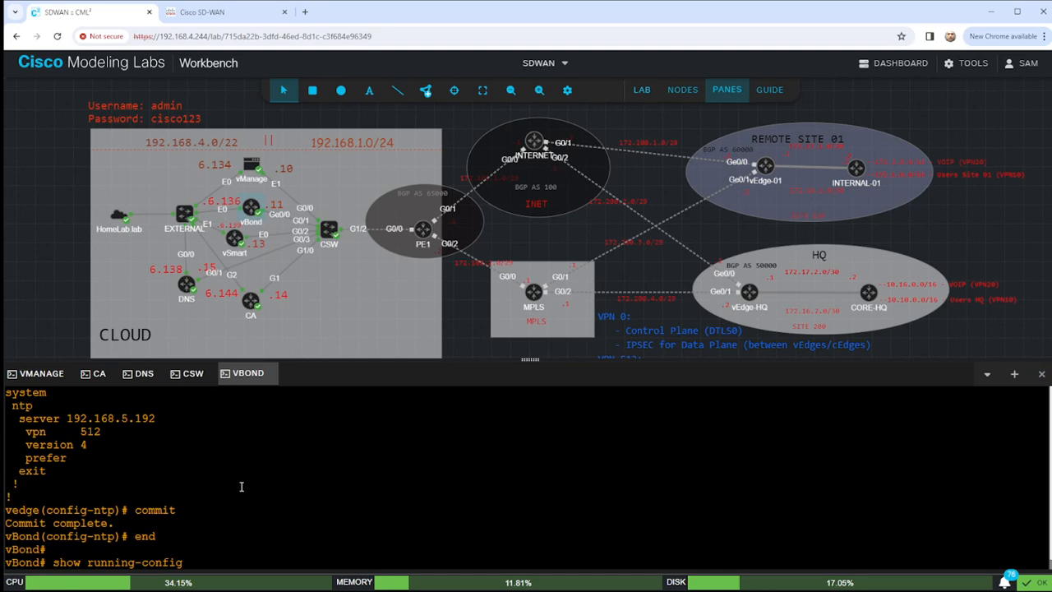
pyautogui.write('vpn')
pyautogui.press('BackSpace')
pyautogui.press('BackSpace')
pyautogui.press('BackSpace')
pyautogui.press('BackSpace')
pyautogui.write('system')
pyautogui.press('Return')
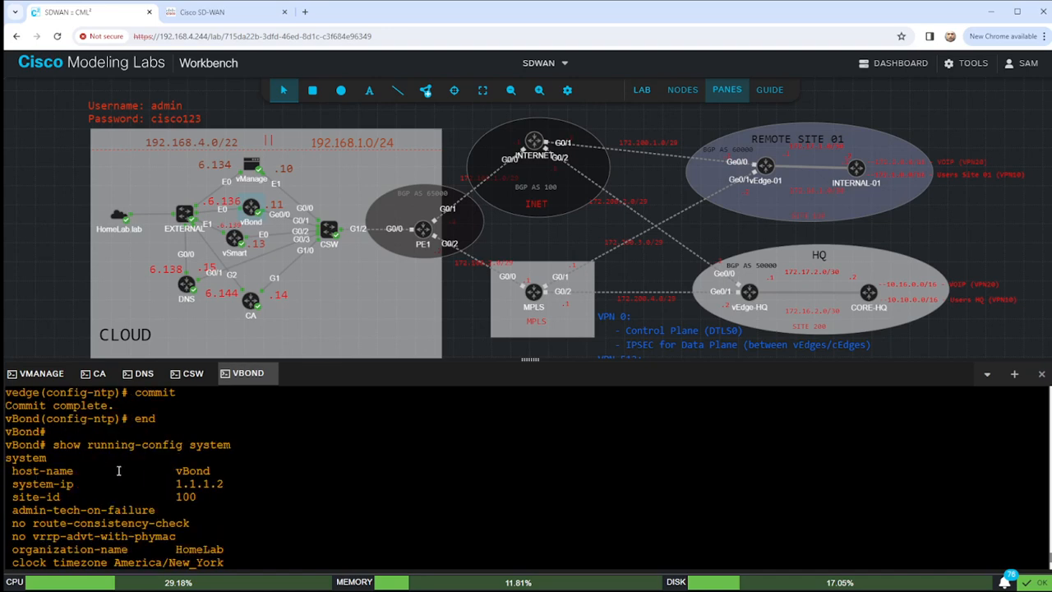
# Page through the output, reviewing the vBond host name, system IP 1.1.1.2 and NTP server settings.
pyautogui.moveTo(16, 470); pyautogui.dragTo(220, 472)
pyautogui.click(20, 484)
pyautogui.moveTo(18, 485); pyautogui.dragTo(258, 487)
pyautogui.moveTo(9, 496); pyautogui.dragTo(205, 498)
pyautogui.scroll(-3, 158, 496)
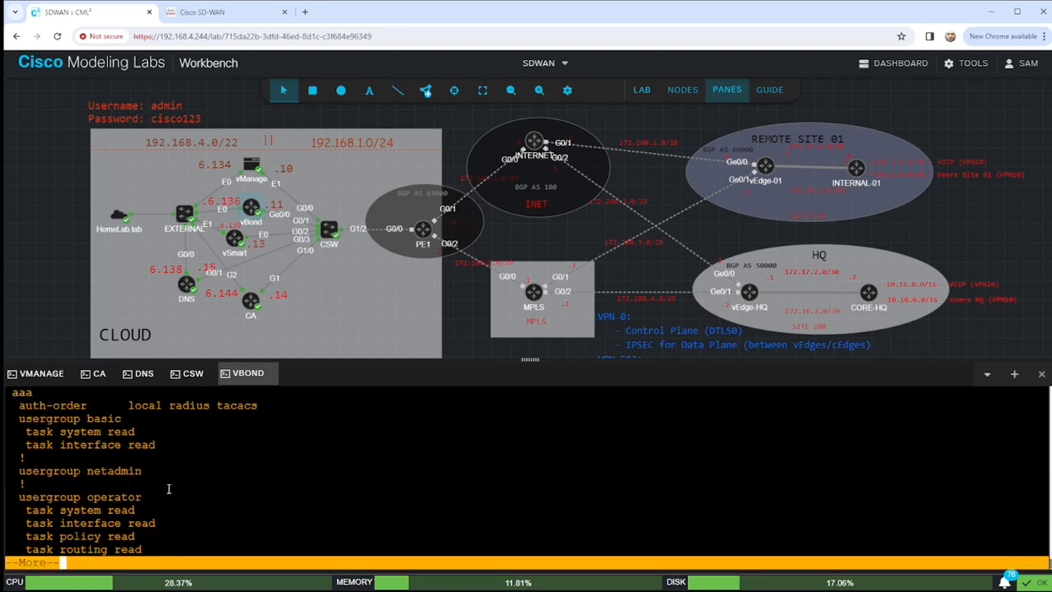
pyautogui.press('space')
pyautogui.press('space')
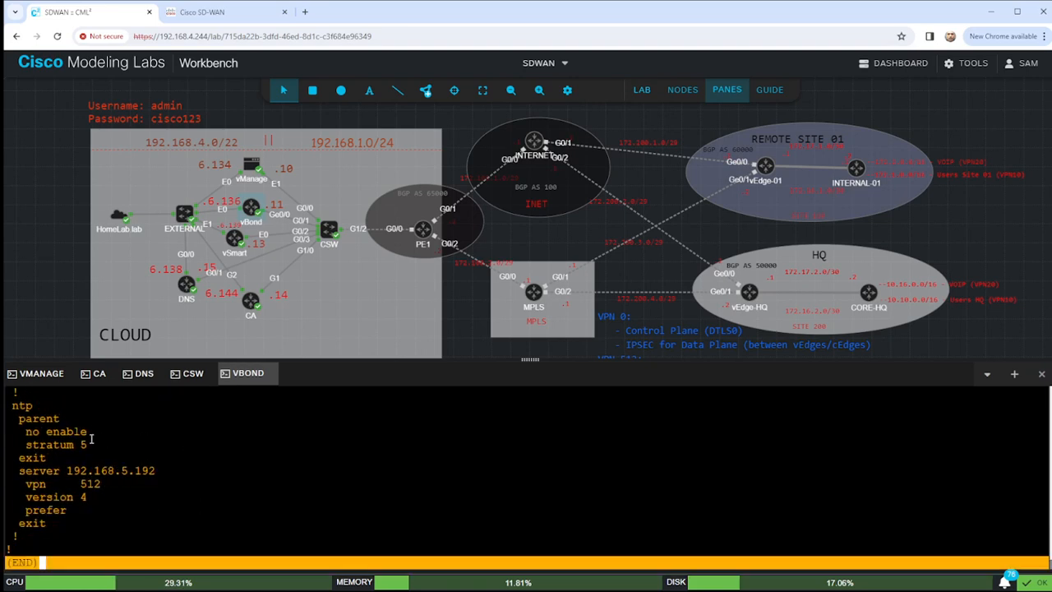
pyautogui.moveTo(8, 404); pyautogui.dragTo(88, 523)
pyautogui.click(198, 497)
pyautogui.press('q')
pyautogui.press('Return')
pyautogui.press('Return')
pyautogui.press('Return')
# Check vBond's clock, which reads 19:08:28 EST Feb 28 2024.
pyautogui.write('sho')
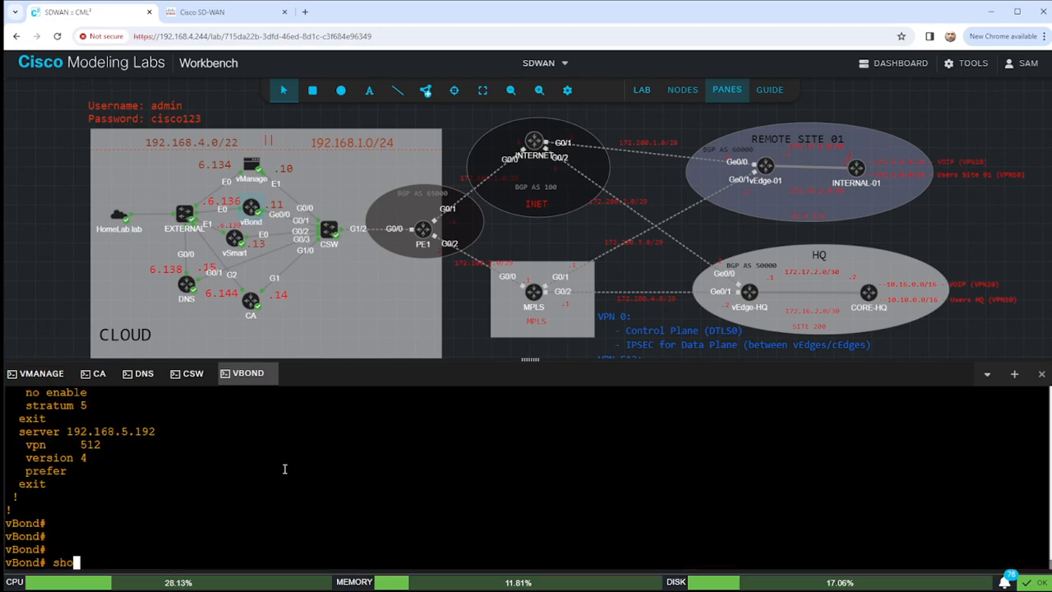
pyautogui.write('w clock')
pyautogui.press('Return')
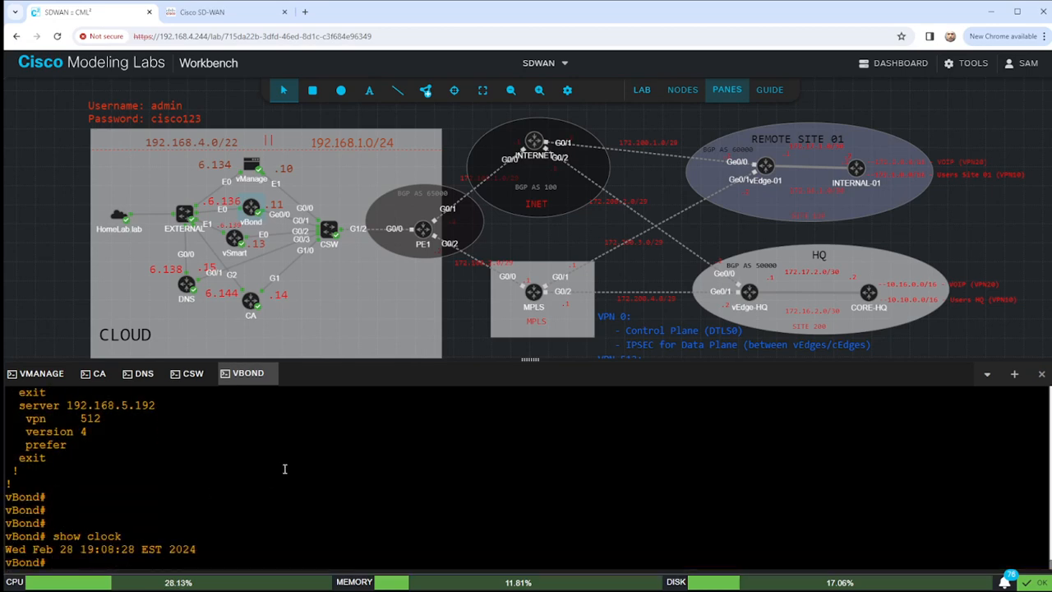
pyautogui.moveTo(82, 550); pyautogui.dragTo(223, 549)
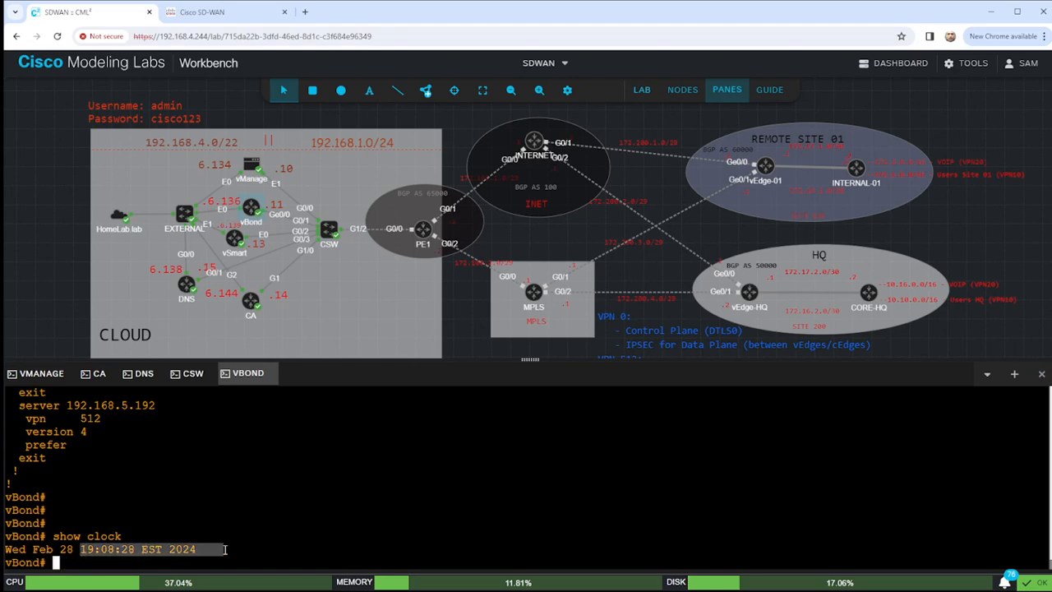
# On the CA console, check NTP status, which shows the clock is unsynchronized.
pyautogui.click(98, 375)
pyautogui.write('conf t')
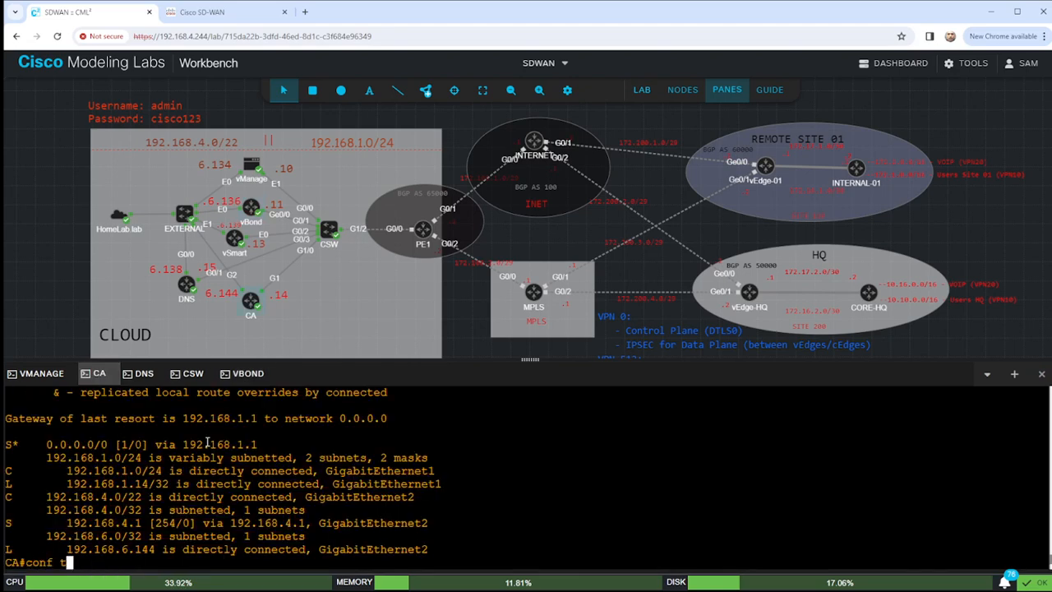
pyautogui.press('Up')
pyautogui.press('Up')
pyautogui.press('Down')
pyautogui.press('Down')
pyautogui.press('Down')
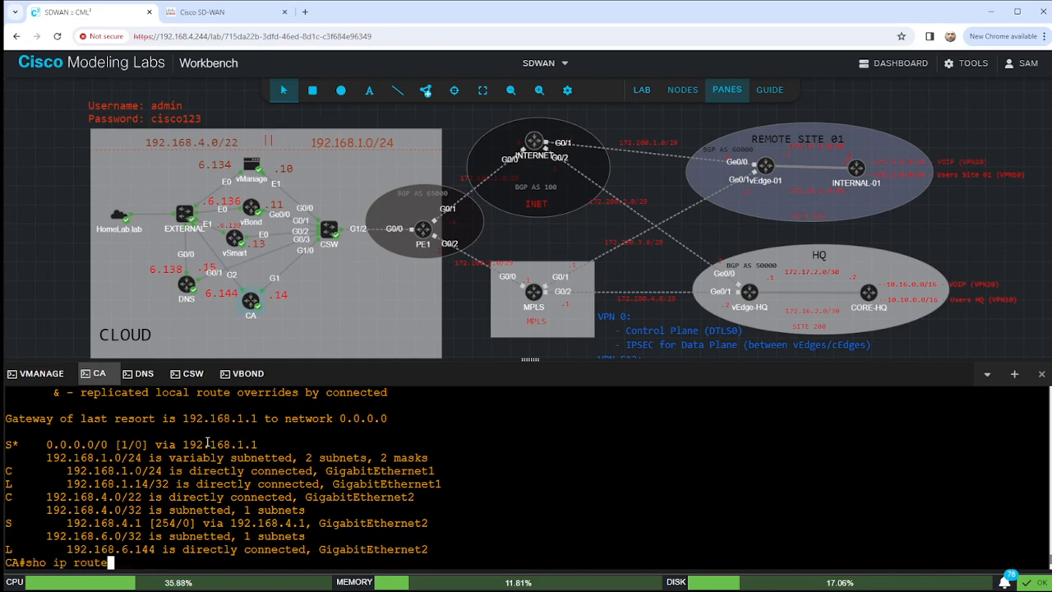
pyautogui.press('Down')
pyautogui.write('show ntp ')
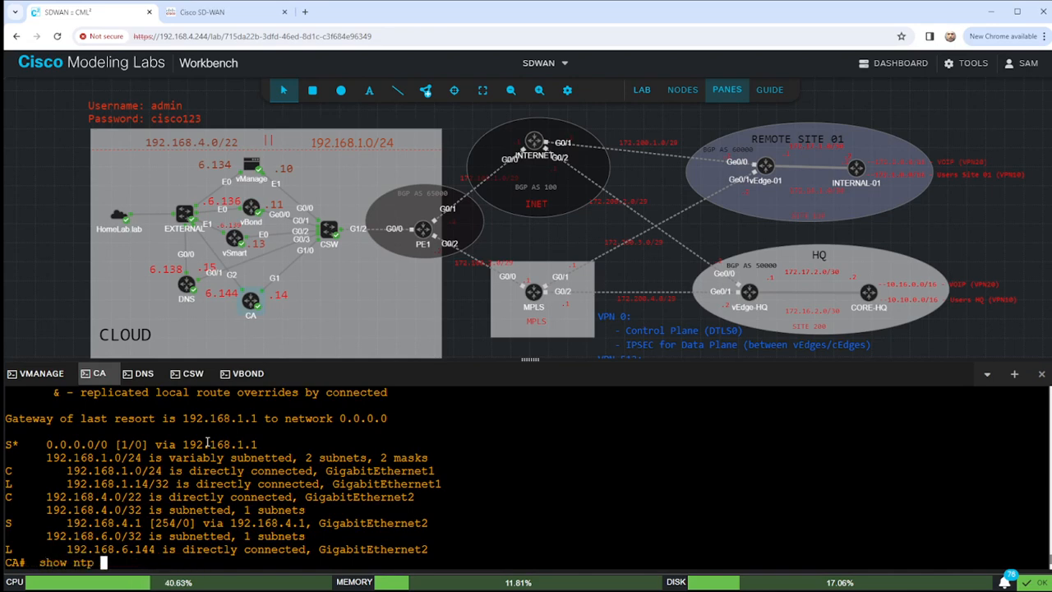
pyautogui.write('status')
pyautogui.press('Return')
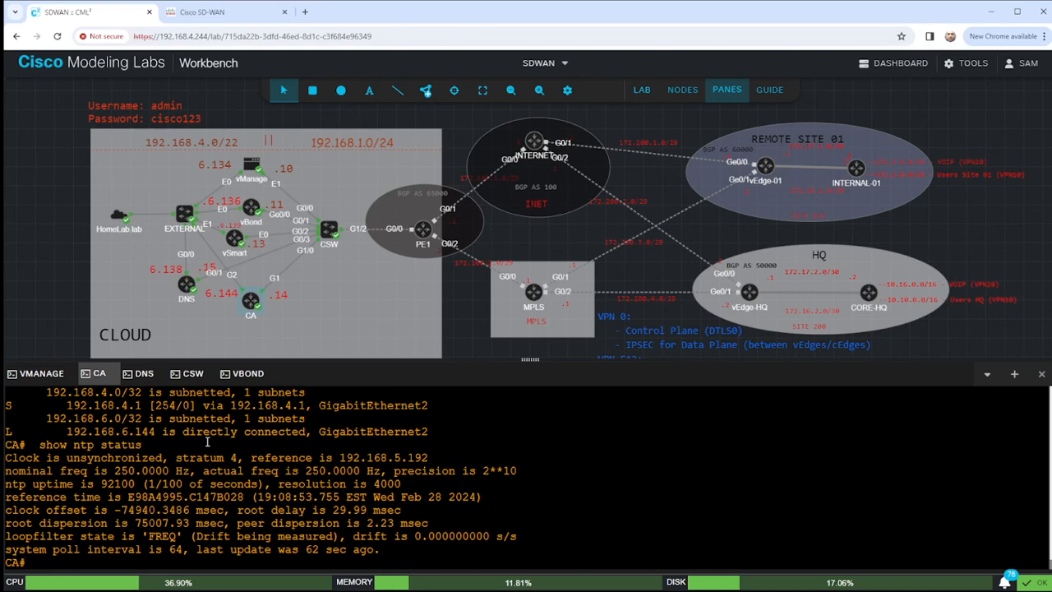
pyautogui.moveTo(67, 458); pyautogui.dragTo(164, 458)
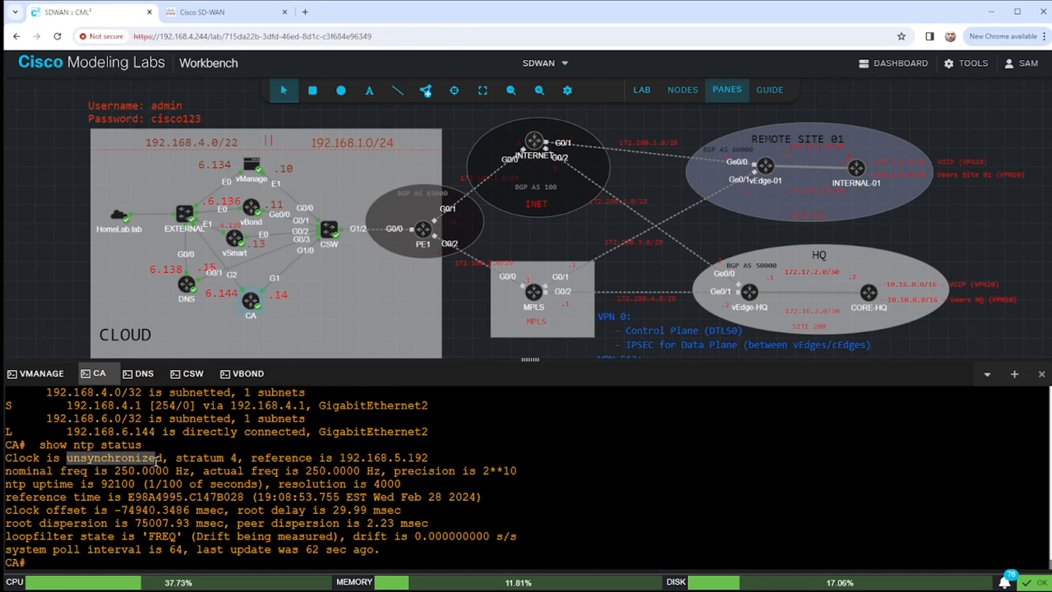
pyautogui.moveTo(157, 460); pyautogui.dragTo(169, 458)
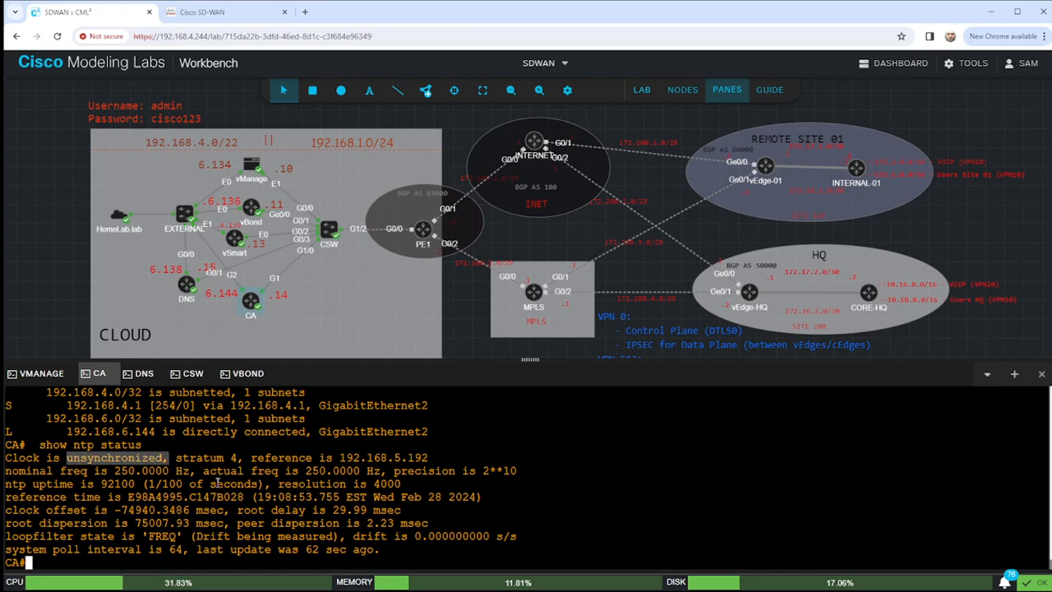
pyautogui.click(273, 491)
# Review the CA's NTP lines and GigabitEthernet2 config, noting ntp server 192.168.1.15.
pyautogui.write('s')
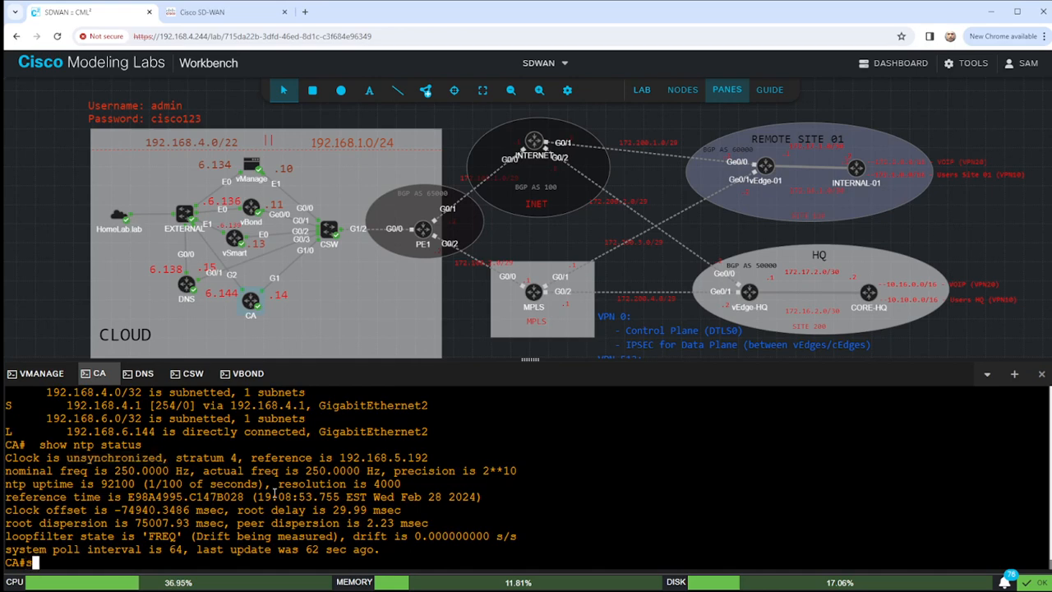
pyautogui.write('ho run | s ntp')
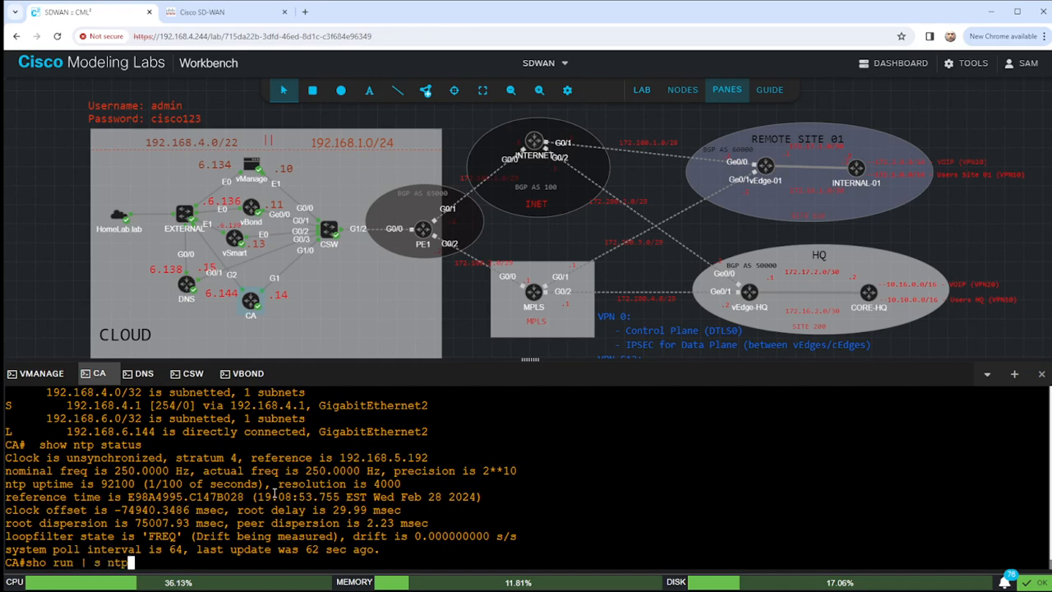
pyautogui.press('Return')
pyautogui.write('sho run int g2')
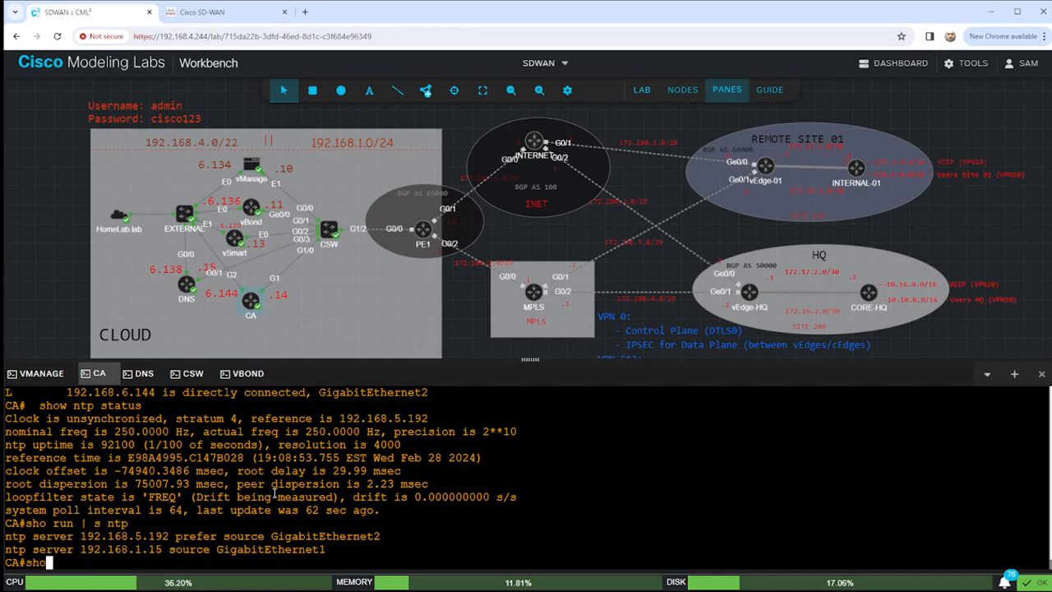
pyautogui.press('Return')
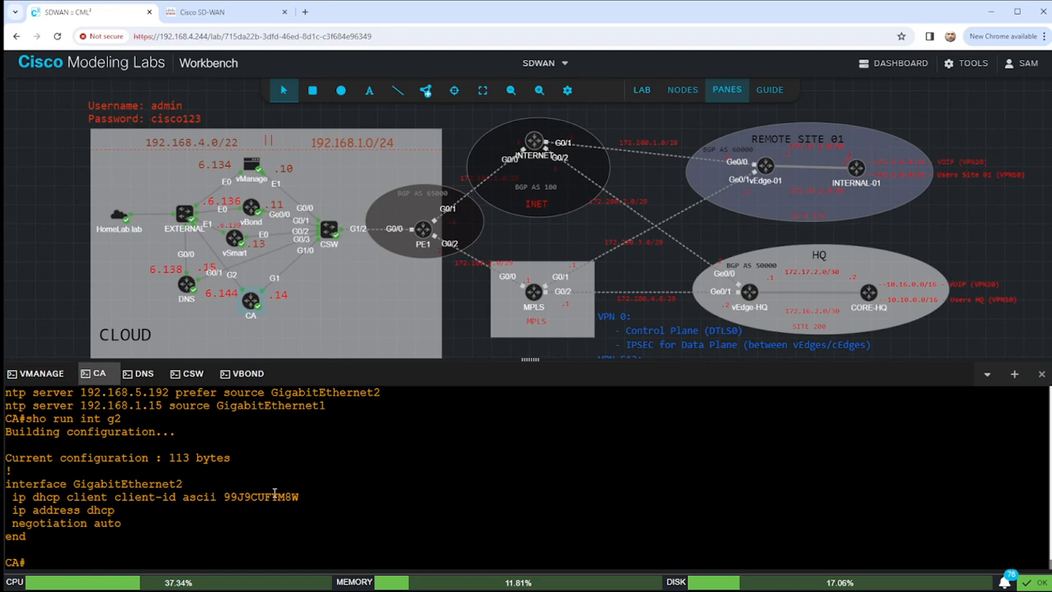
pyautogui.scroll(2, 222, 516)
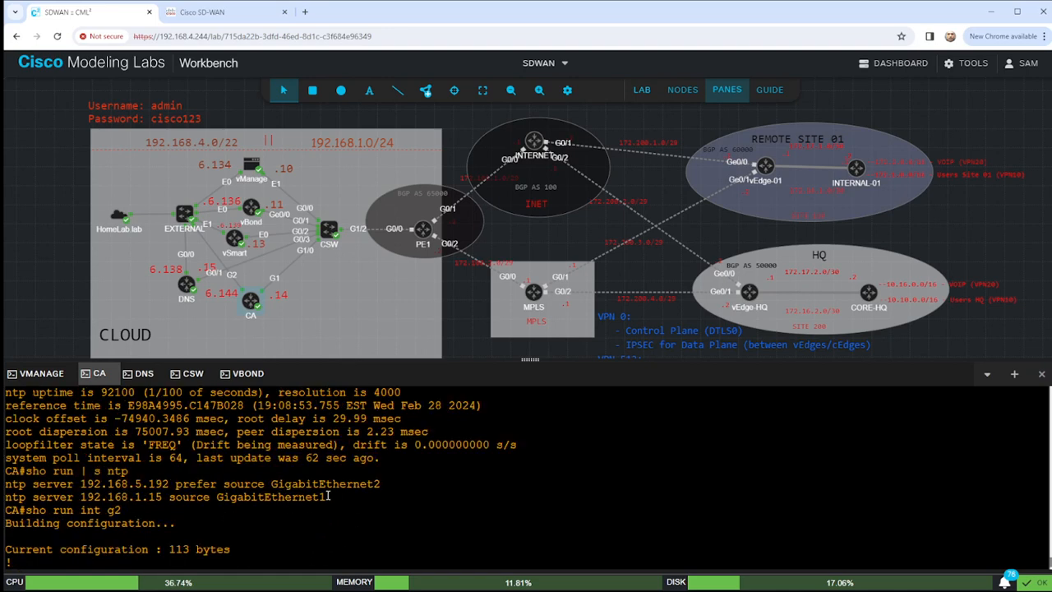
pyautogui.moveTo(328, 496); pyautogui.dragTo(3, 496)
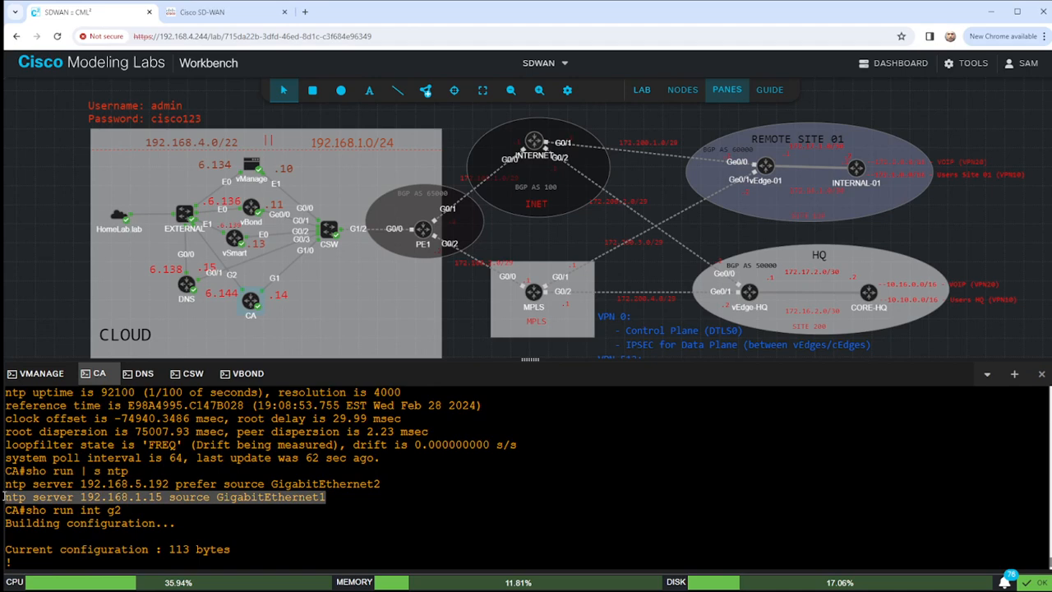
pyautogui.scroll(-2, 174, 495)
# Ping 192.168.1.15 successfully from the CA, then return to the vBond console.
pyautogui.write('pi')
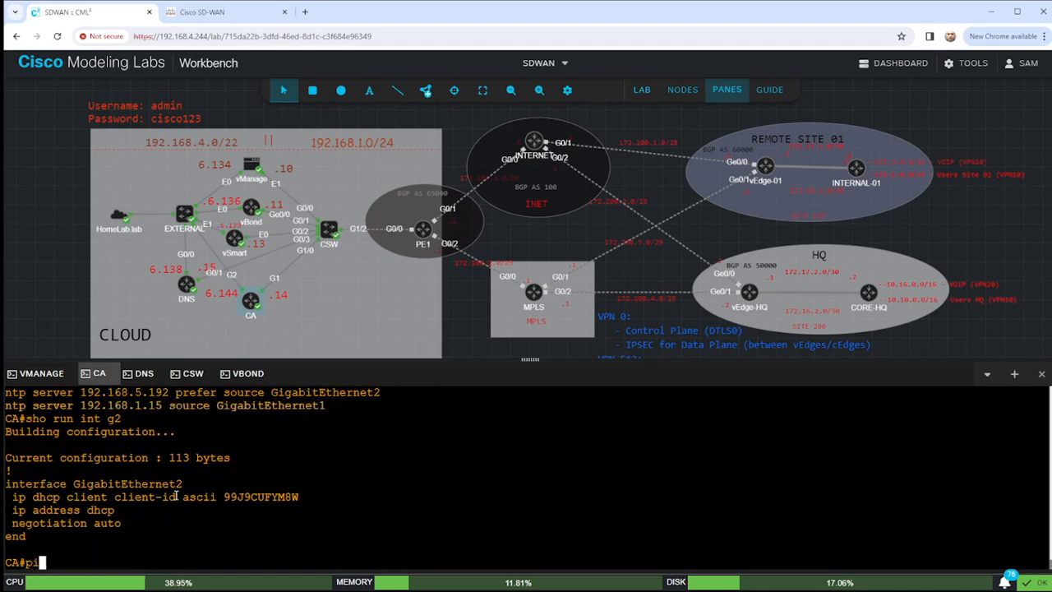
pyautogui.write('ng 192.168.1.15')
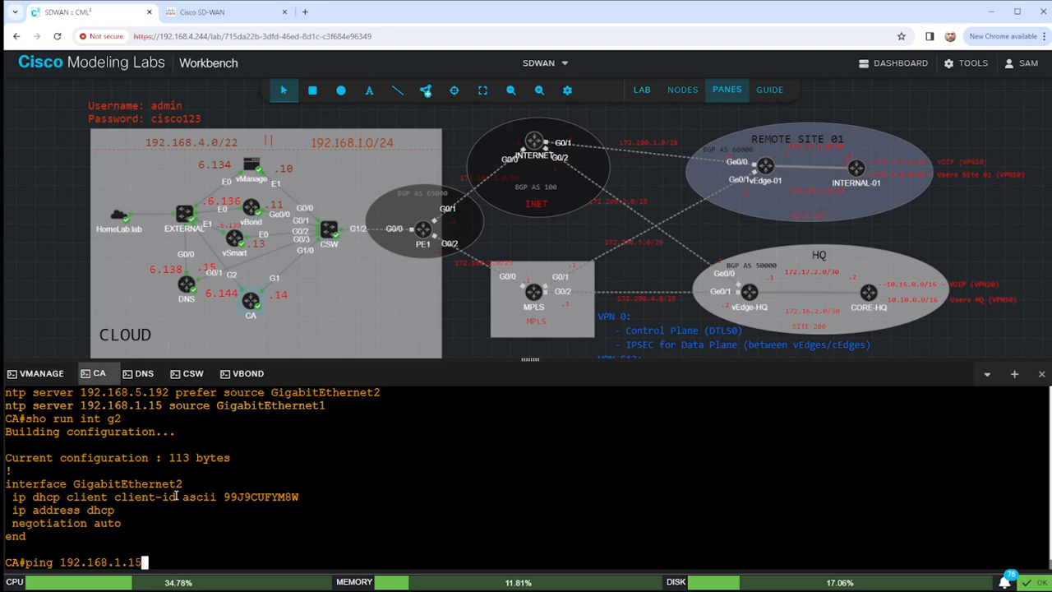
pyautogui.press('Return')
pyautogui.press('Return')
pyautogui.press('Return')
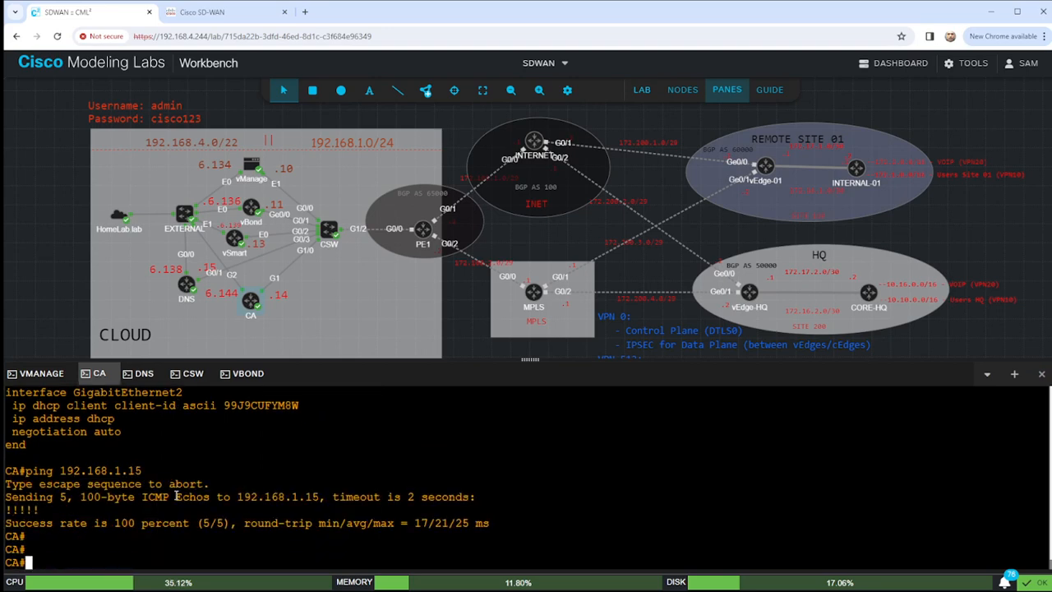
pyautogui.click(247, 375)
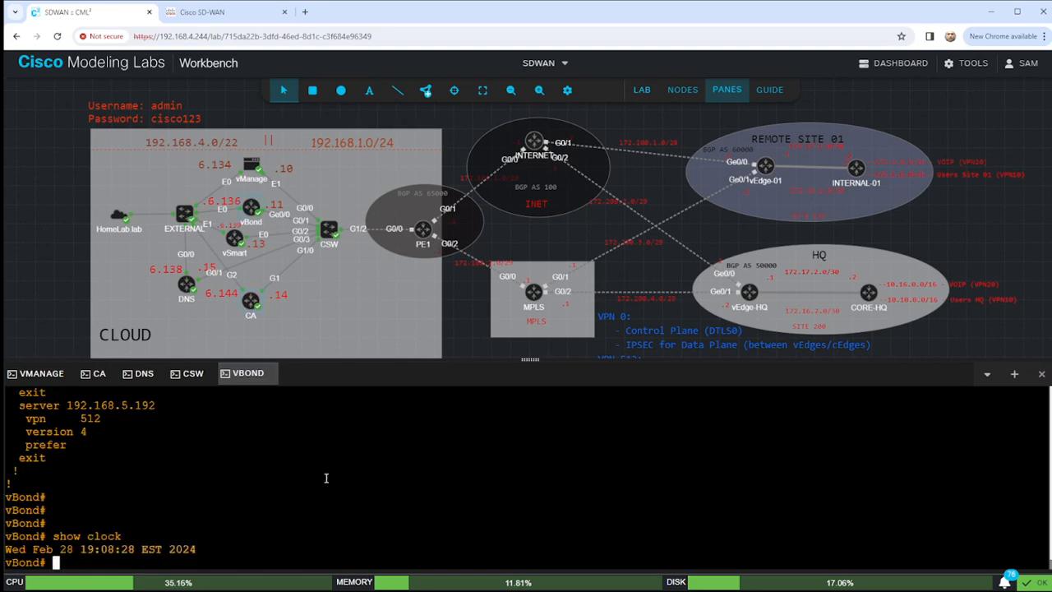
pyautogui.press('Return')
pyautogui.press('Return')
pyautogui.press('Return')
pyautogui.press('Return')
pyautogui.press('Return')
pyautogui.press('Return')
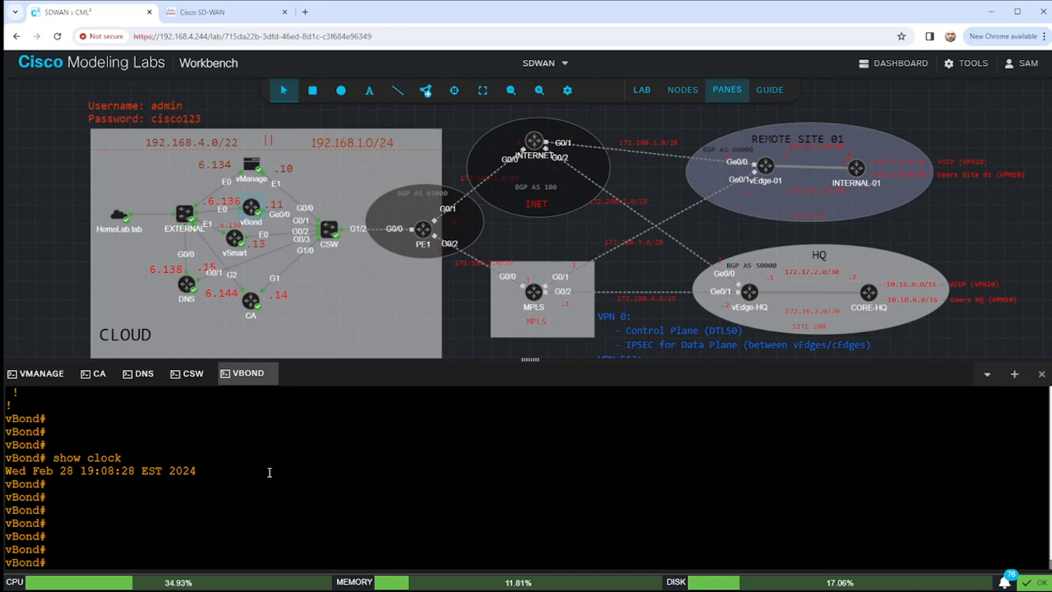
# Enter conf t on vBond and move into the vpn 0 context, reaching the config-vpn-0 prompt.
pyautogui.write('conf t')
pyautogui.press('Return')
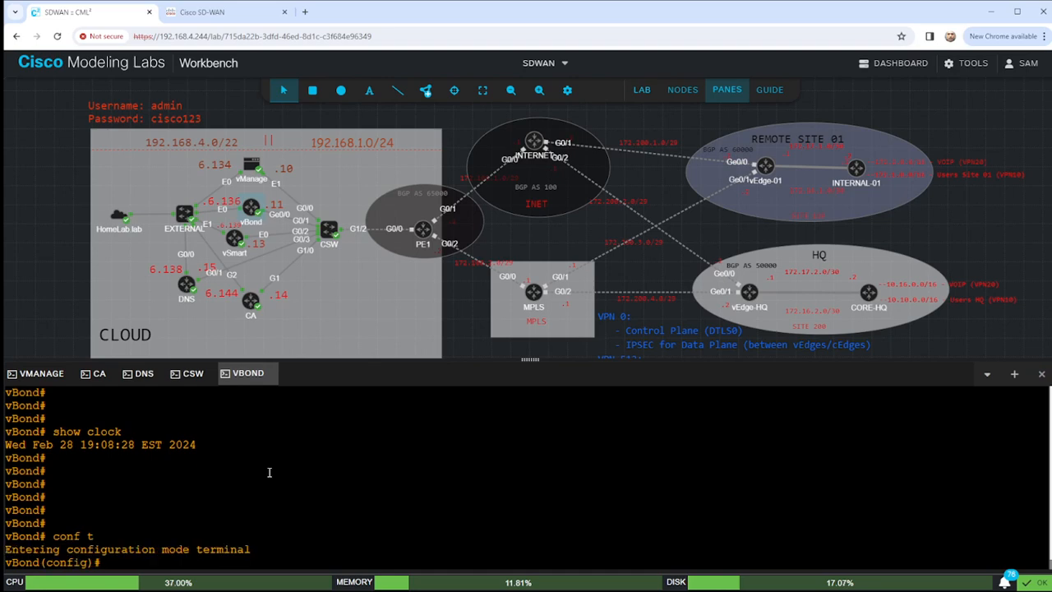
pyautogui.write('vpn 0')
pyautogui.press('Return')
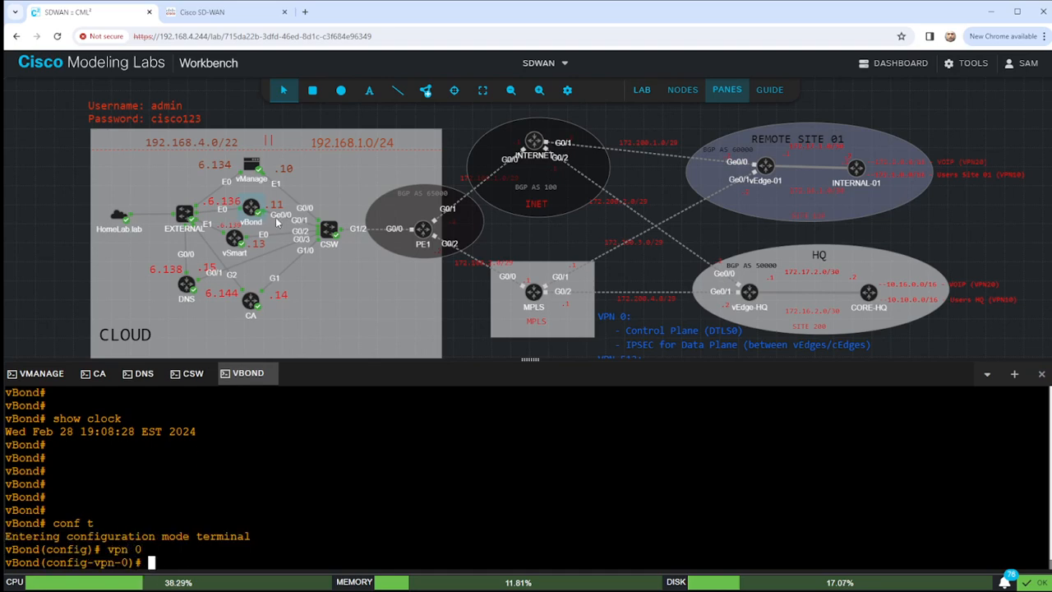
pyautogui.scroll(5, 292, 222)
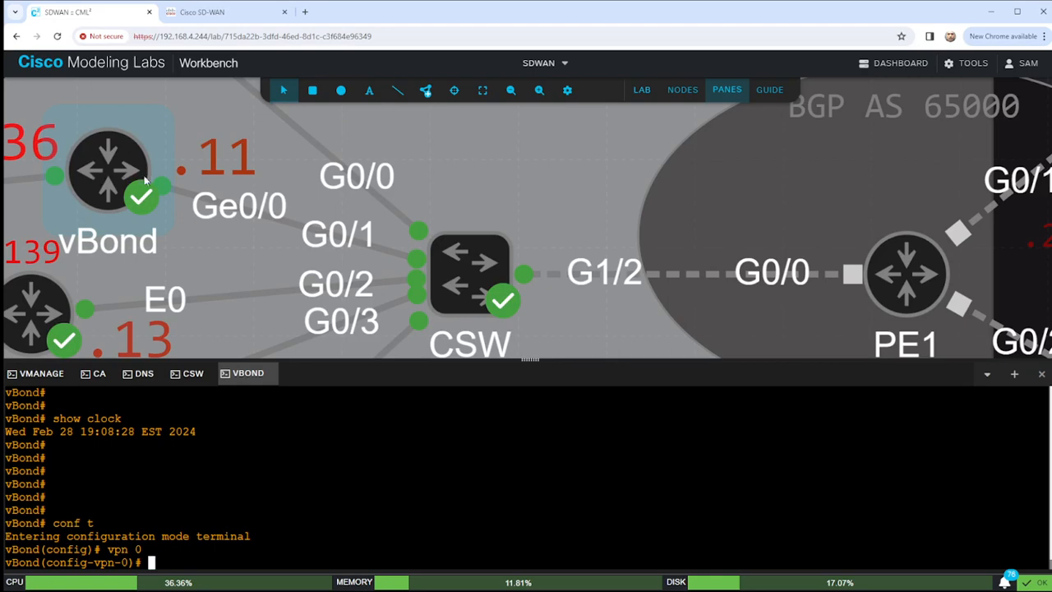
pyautogui.scroll(-5, 145, 179)
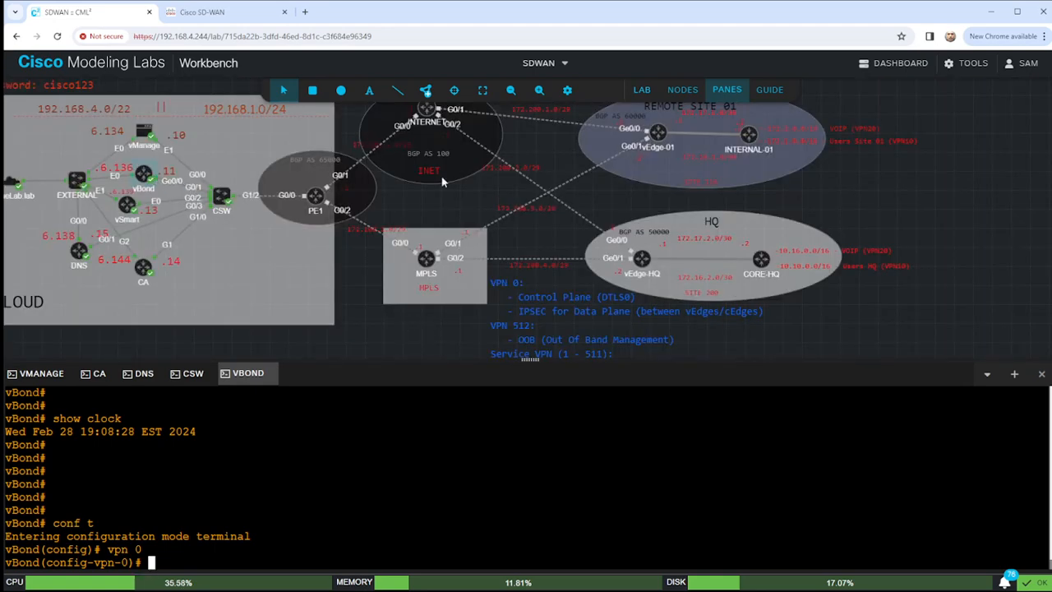
pyautogui.moveTo(373, 331); pyautogui.dragTo(458, 341)
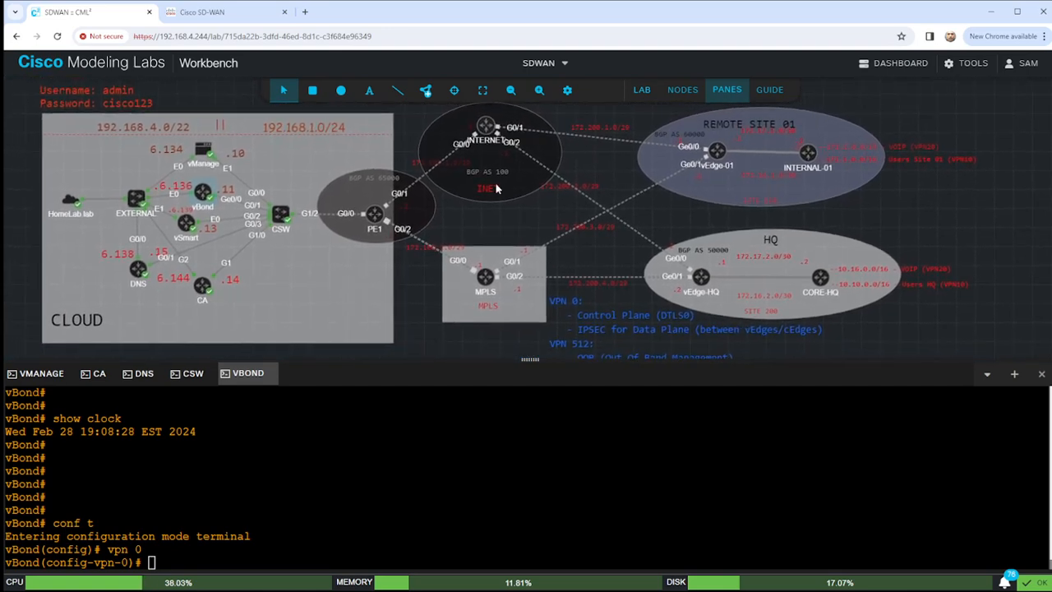
pyautogui.click(538, 90)
pyautogui.click(538, 90)
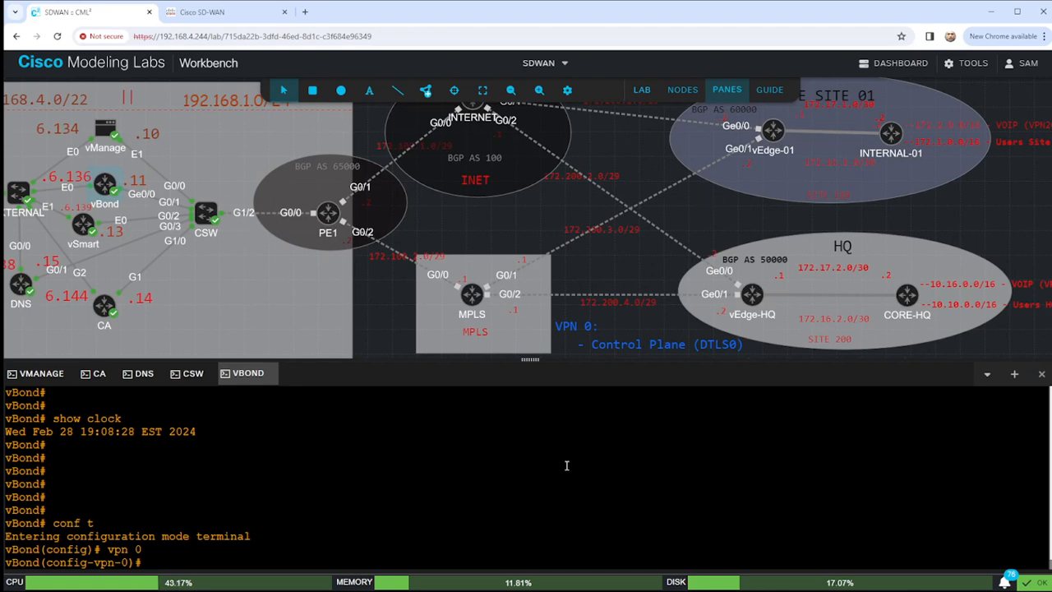
# Enter interface ge0/0 and assign it the address 192.168.1.11/24.
pyautogui.write('interfac')
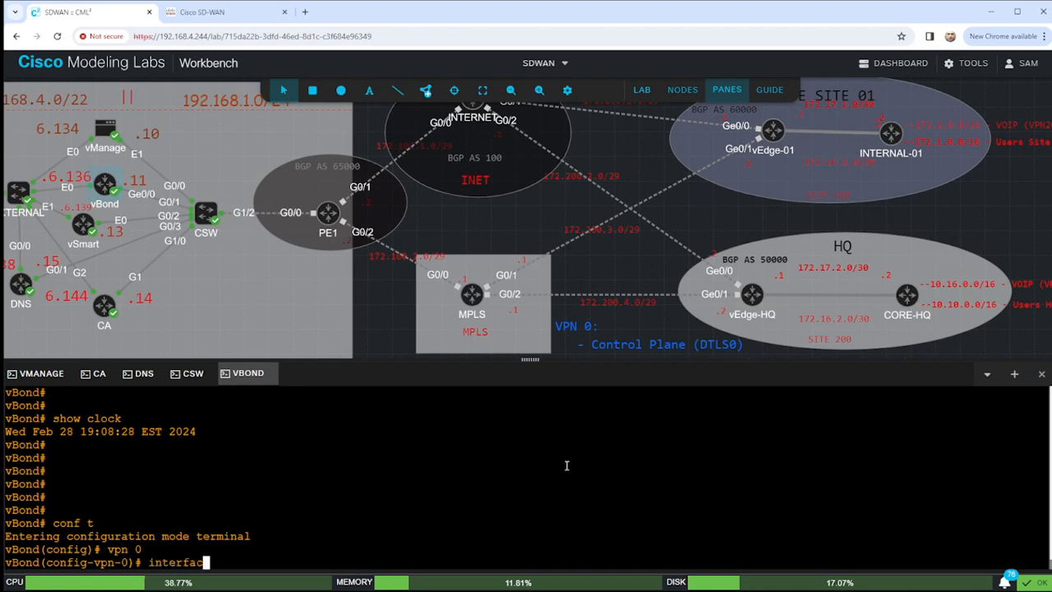
pyautogui.write('e ge0/0')
pyautogui.press('BackSpace')
pyautogui.press('BackSpace')
pyautogui.press('BackSpace')
pyautogui.press('BackSpace')
pyautogui.write('0/0')
pyautogui.press('BackSpace')
pyautogui.press('BackSpace')
pyautogui.press('BackSpace')
pyautogui.write('e0/0')
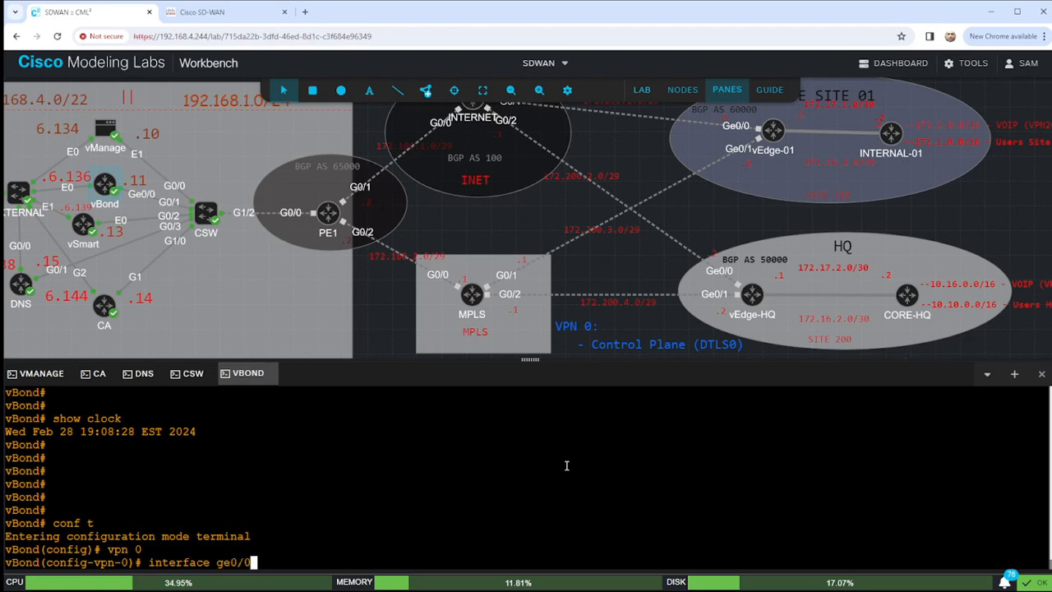
pyautogui.press('Return')
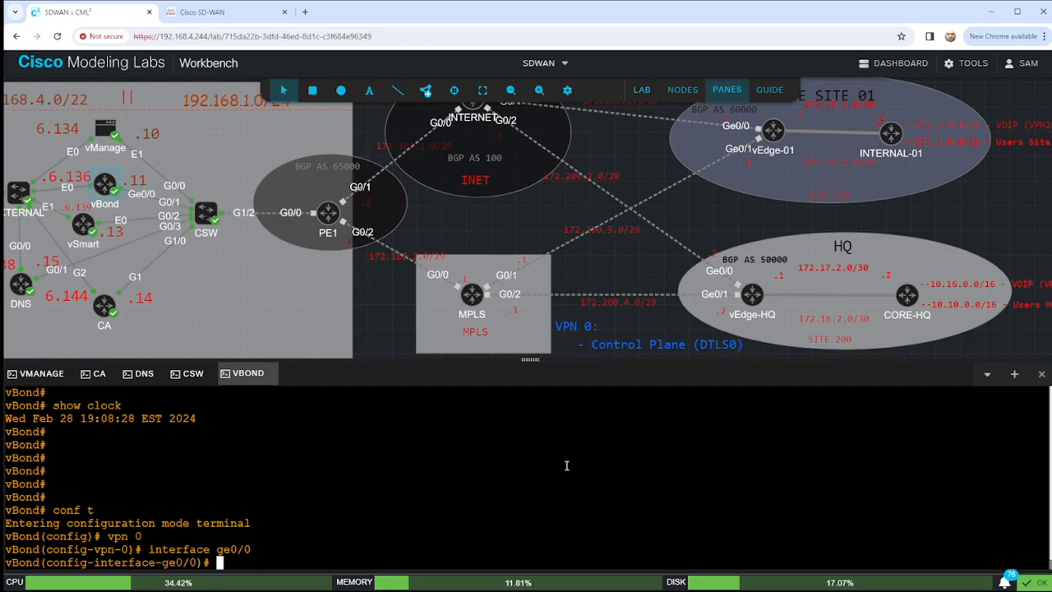
pyautogui.write('ip add')
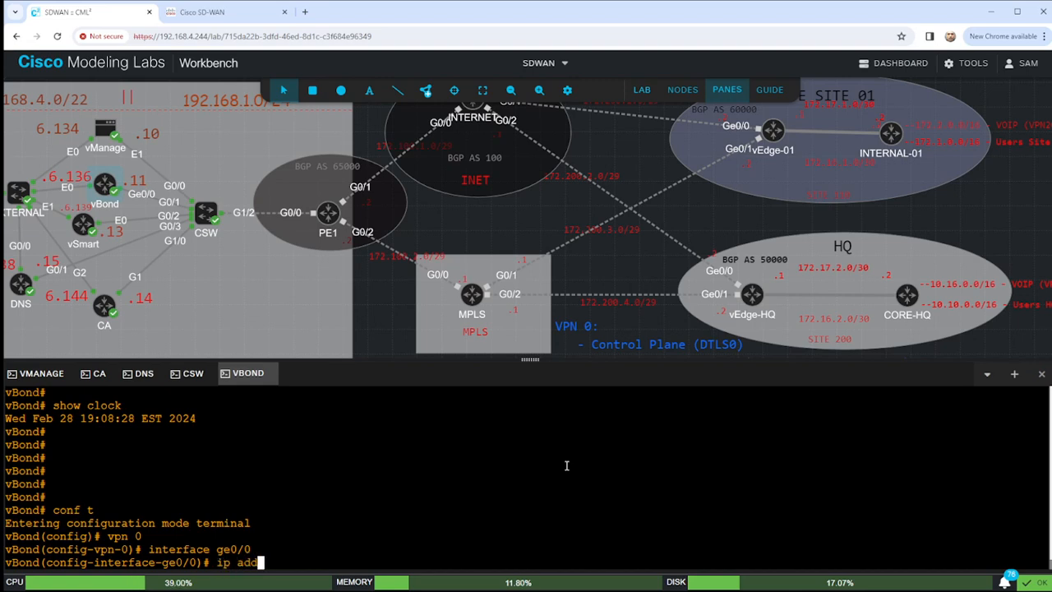
pyautogui.write(' 192.168.1.1.')
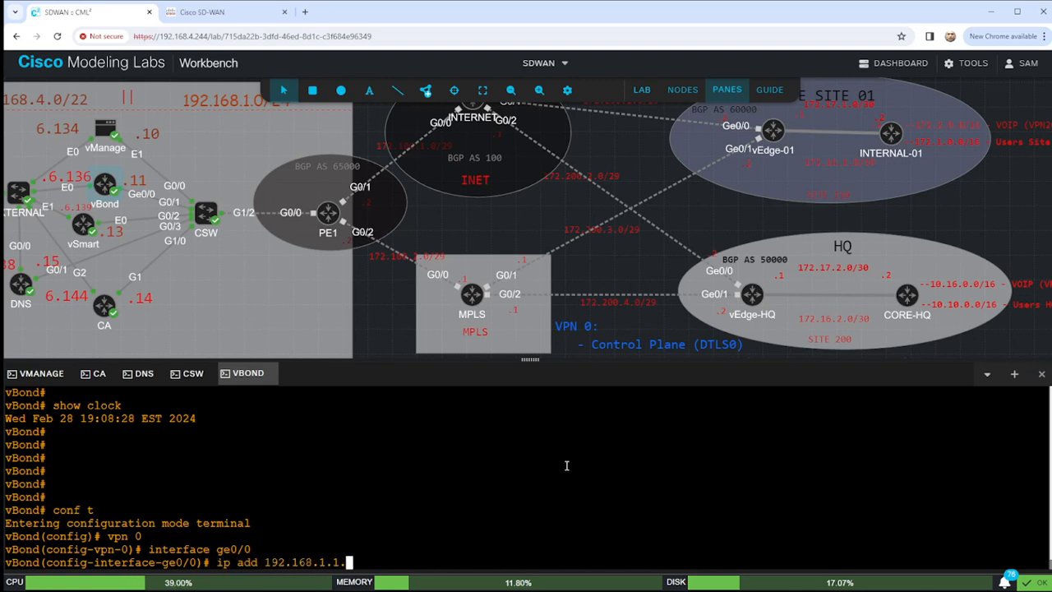
pyautogui.write('1/24')
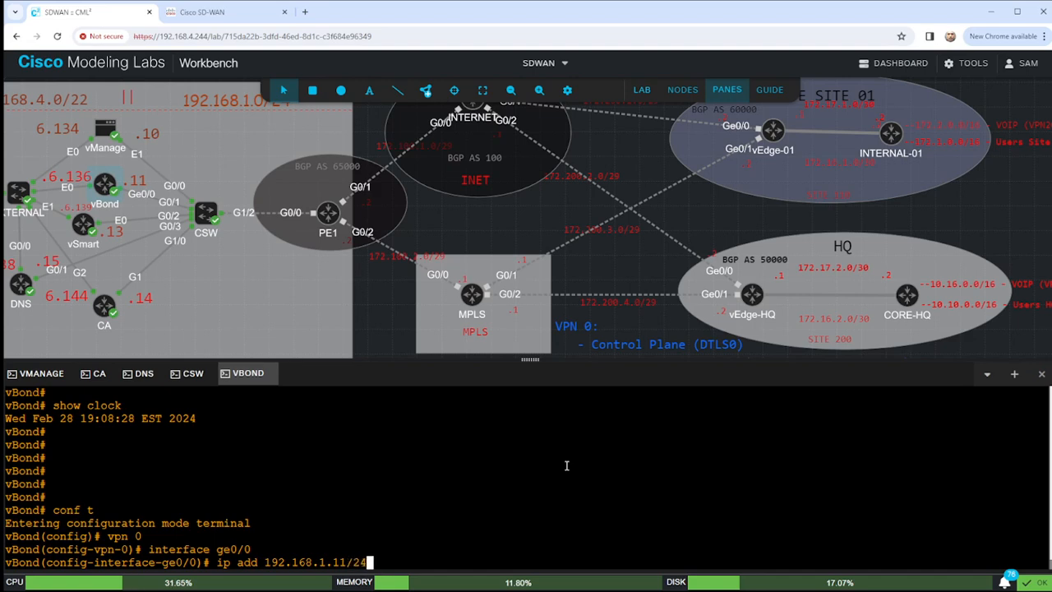
pyautogui.press('Return')
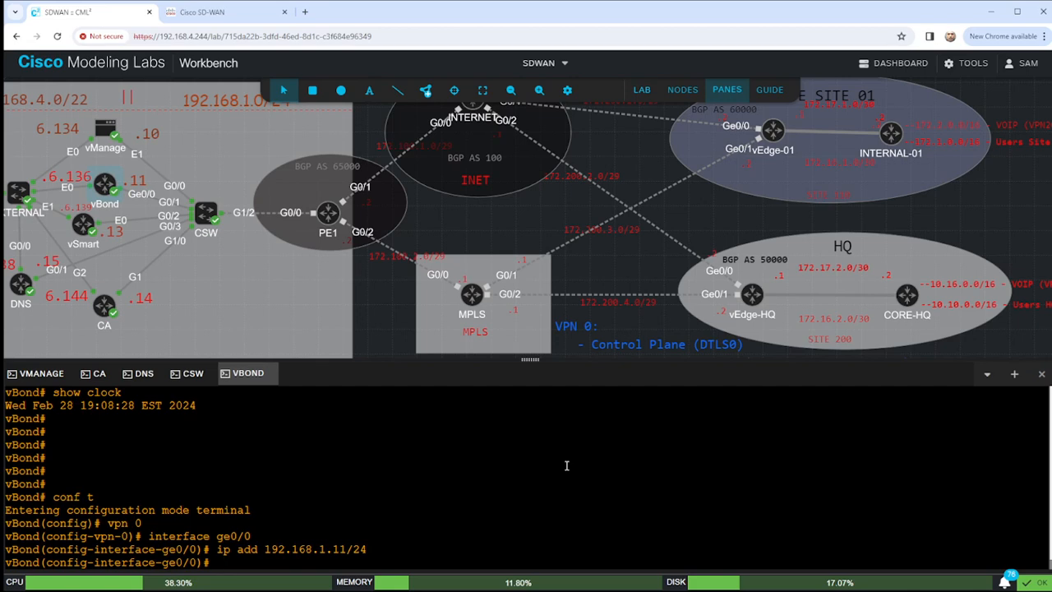
# Bring ge0/0 up with no shut and enter its tunnel-interface context.
pyautogui.write('c')
pyautogui.press('BackSpace')
pyautogui.write('no shut')
pyautogui.press('Return')
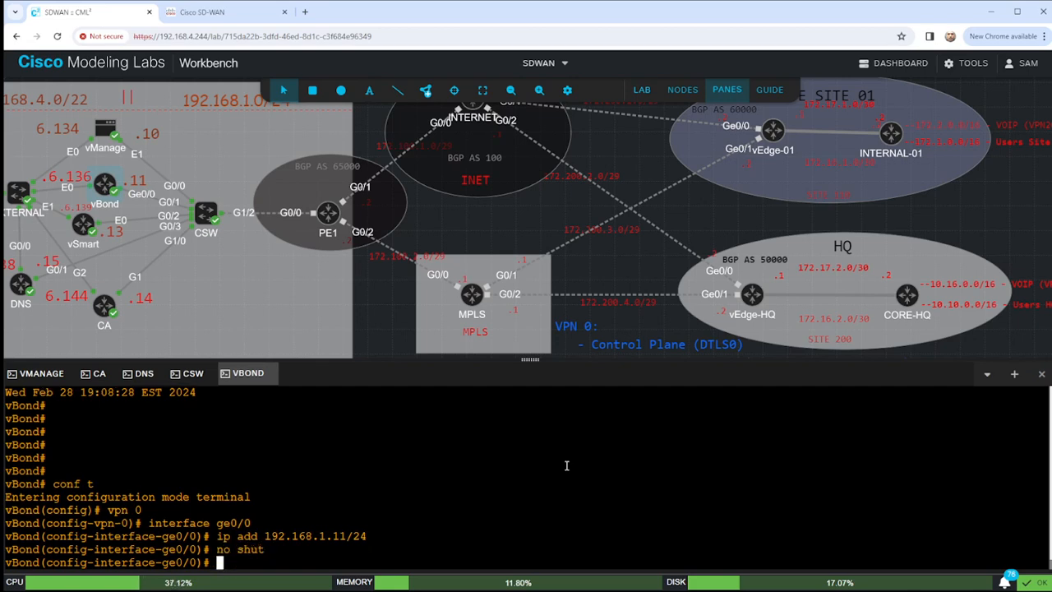
pyautogui.write('tunne')
pyautogui.press('Tab')
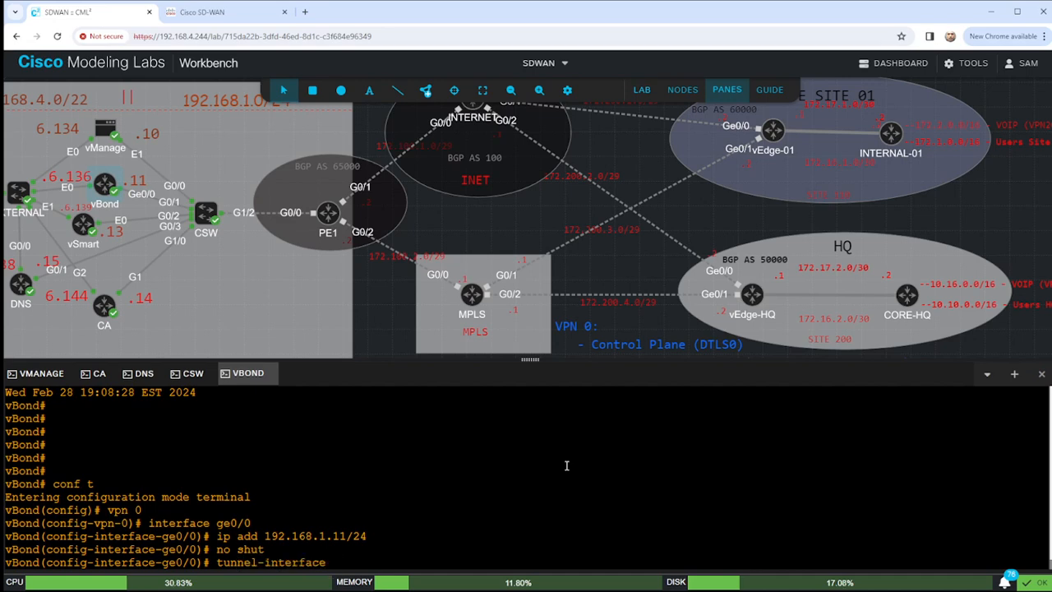
pyautogui.press('Return')
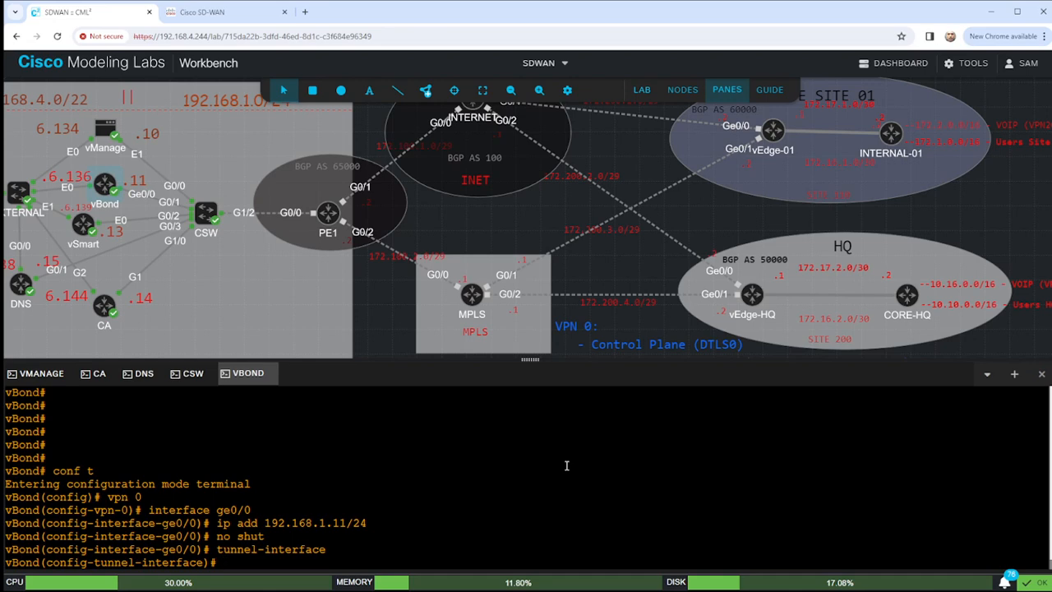
# Set the tunnel interface color to biz-internet.
pyautogui.write('biz-in')
pyautogui.press('Return')
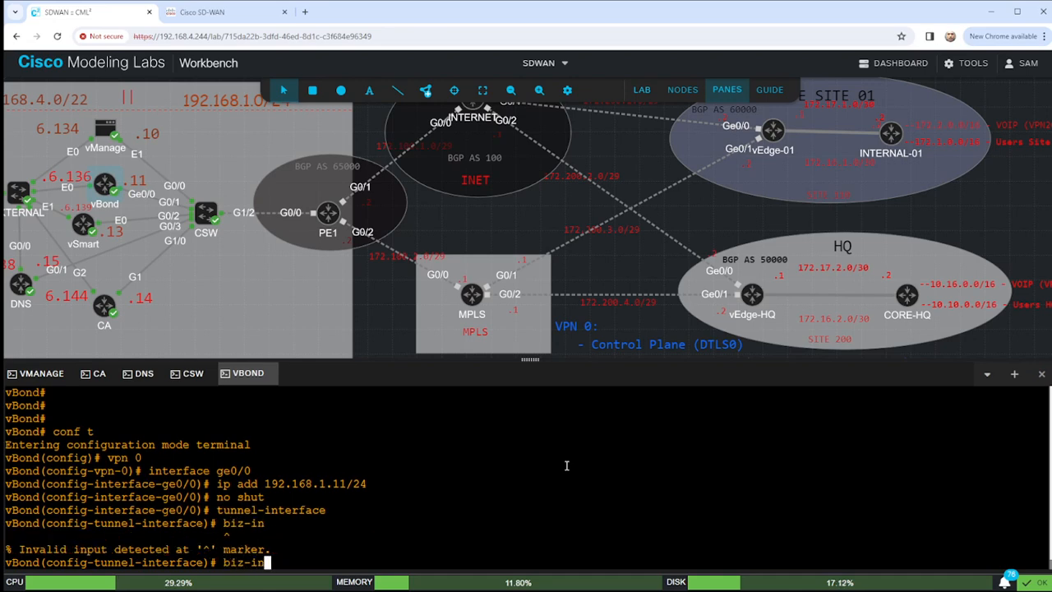
pyautogui.press('BackSpace')
pyautogui.press('BackSpace')
pyautogui.press('BackSpace')
pyautogui.press('Left')
pyautogui.press('Left')
pyautogui.press('Left')
pyautogui.write('color biz-internet')
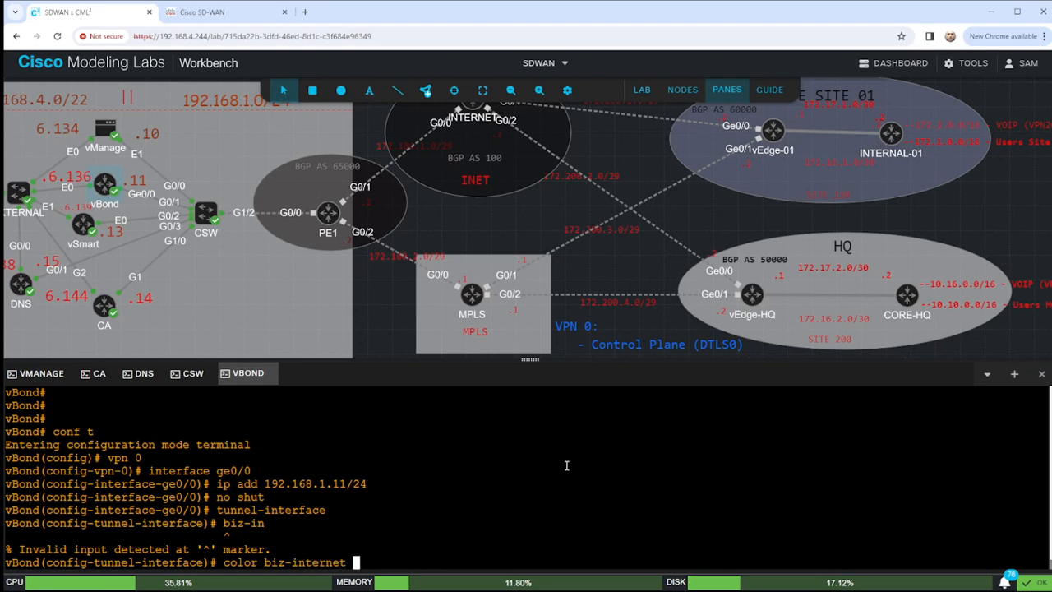
pyautogui.press('BackSpace')
pyautogui.press('BackSpace')
pyautogui.press('BackSpace')
pyautogui.press('BackSpace')
pyautogui.press('BackSpace')
pyautogui.press('BackSpace')
pyautogui.press('BackSpace')
pyautogui.press('BackSpace')
pyautogui.press('BackSpace')
pyautogui.press('BackSpace')
pyautogui.press('BackSpace')
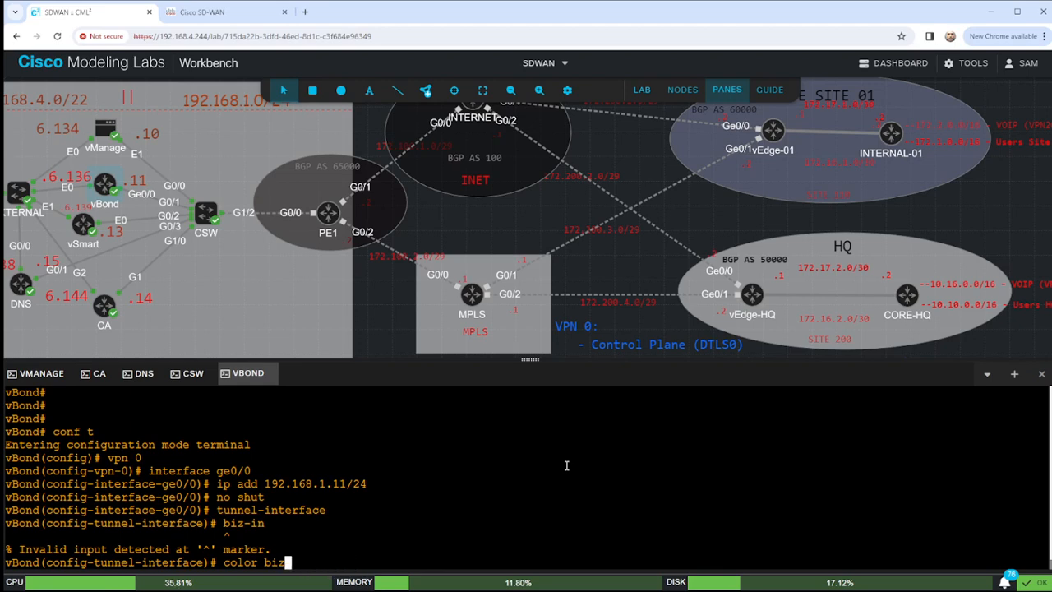
pyautogui.press('BackSpace')
pyautogui.write('?')
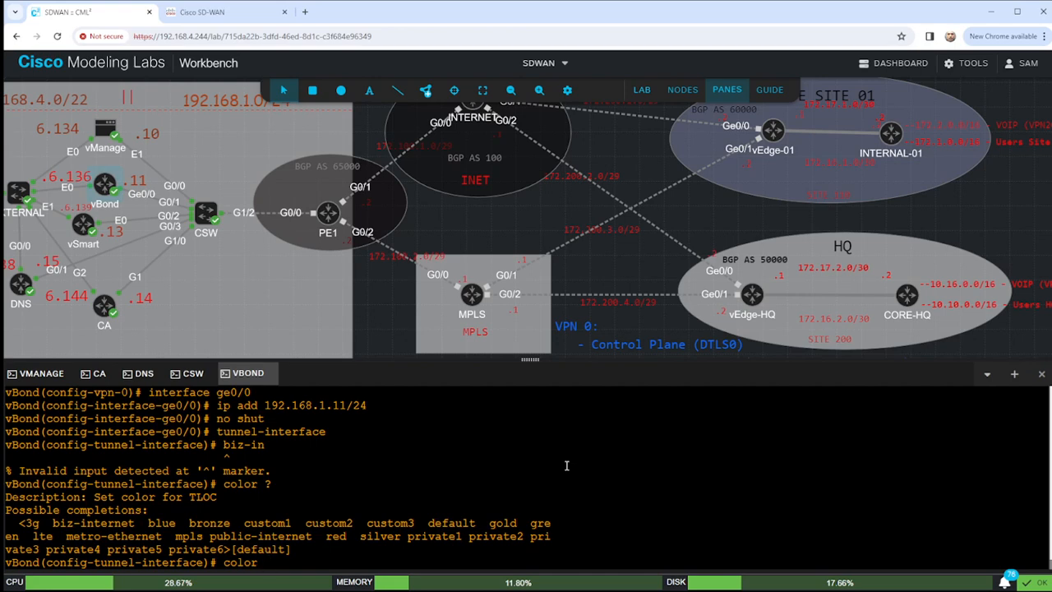
pyautogui.write('biz-interna')
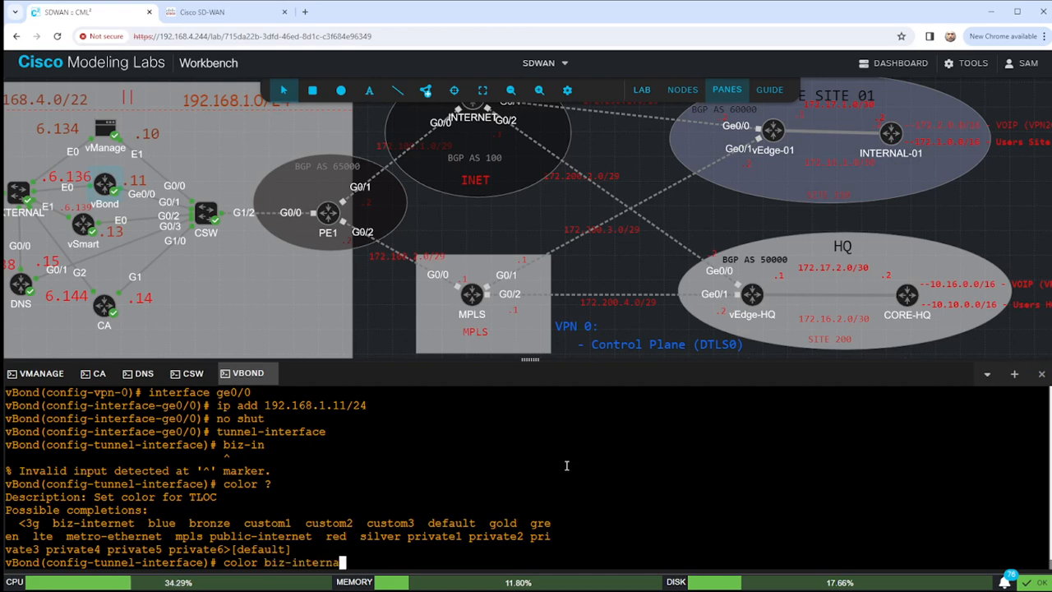
pyautogui.press('BackSpace')
pyautogui.write('et')
pyautogui.press('Return')
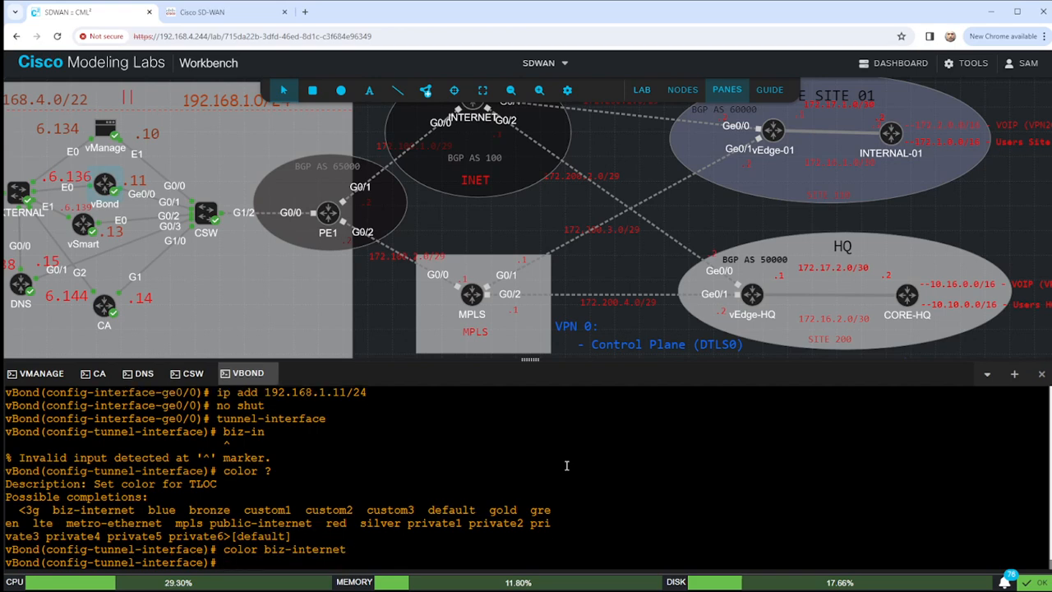
# Add encapsulation ipsec and allow-service all, then show the pending configuration.
pyautogui.write('en')
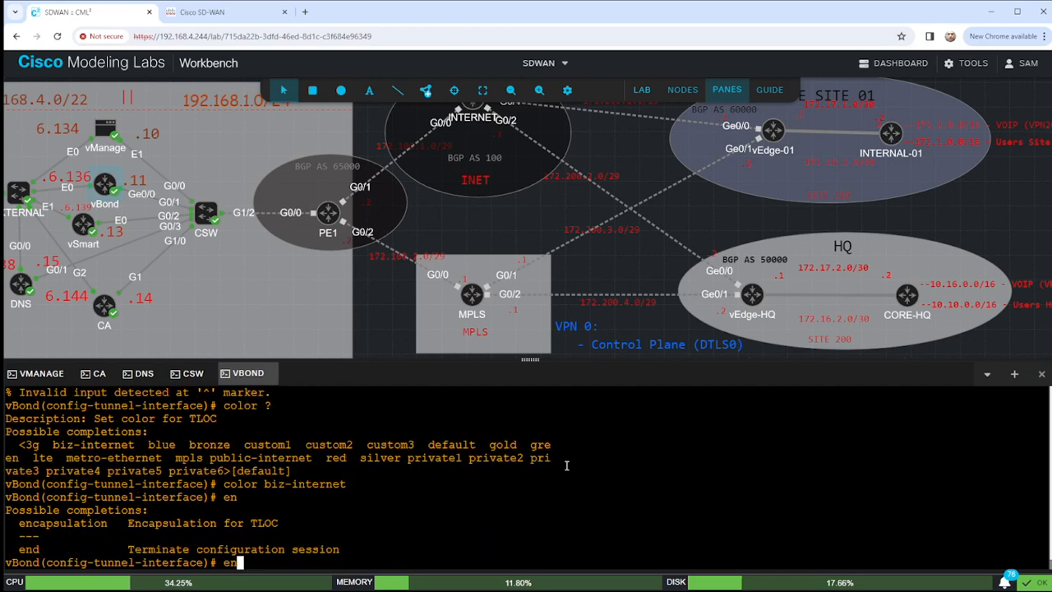
pyautogui.write('?capt')
pyautogui.press('Tab')
pyautogui.write('ipse')
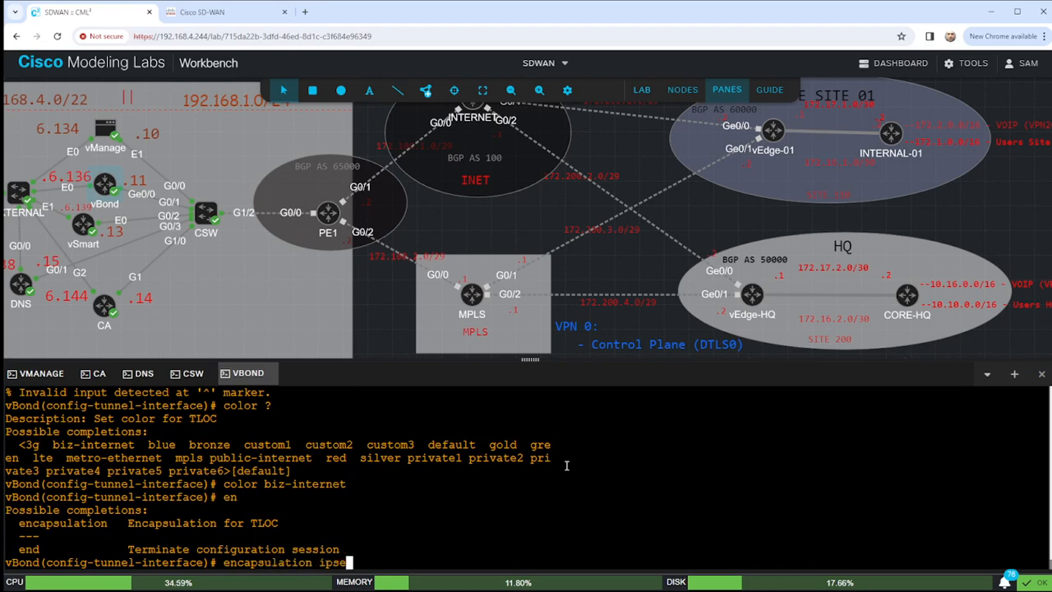
pyautogui.write('c')
pyautogui.press('Return')
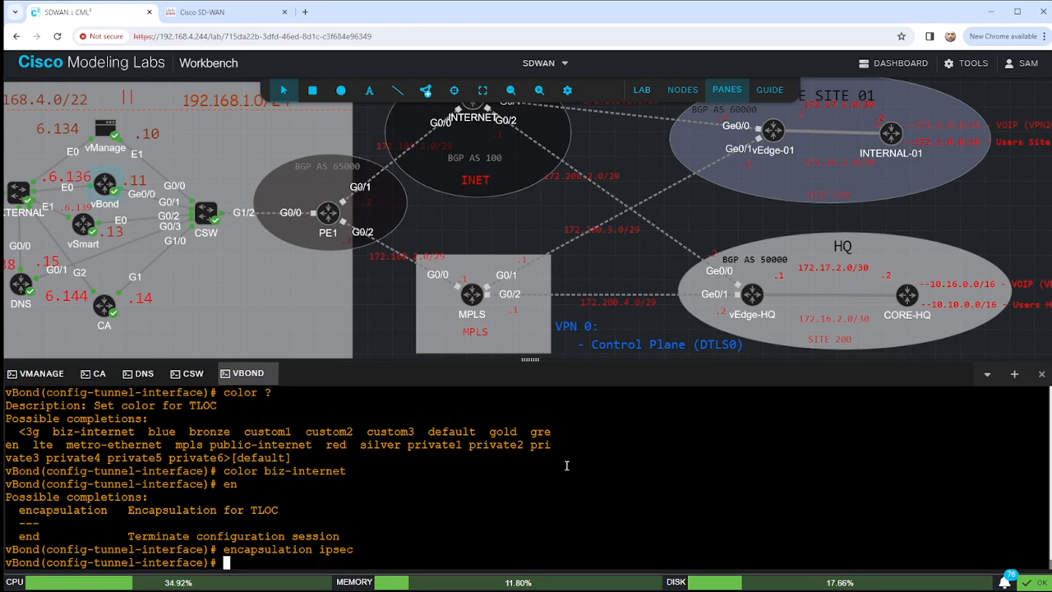
pyautogui.write('all')
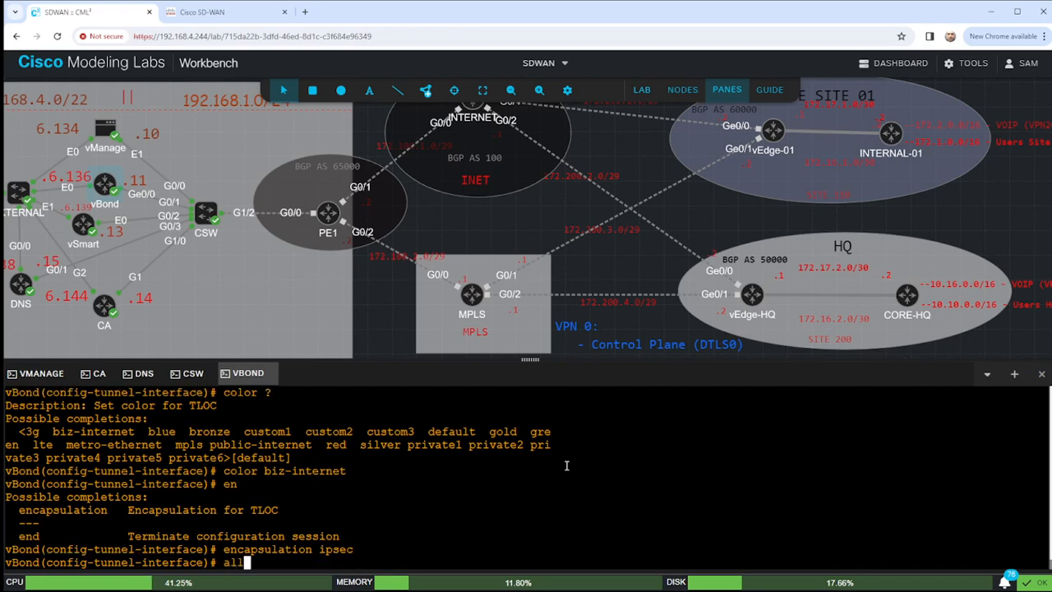
pyautogui.write('ow-servi')
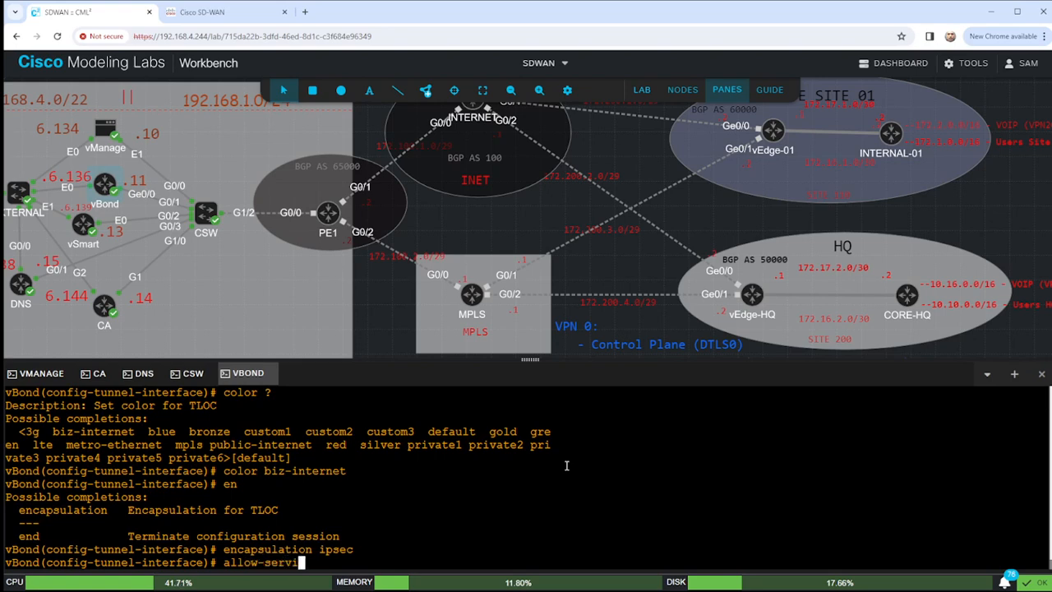
pyautogui.write('ce all')
pyautogui.press('Return')
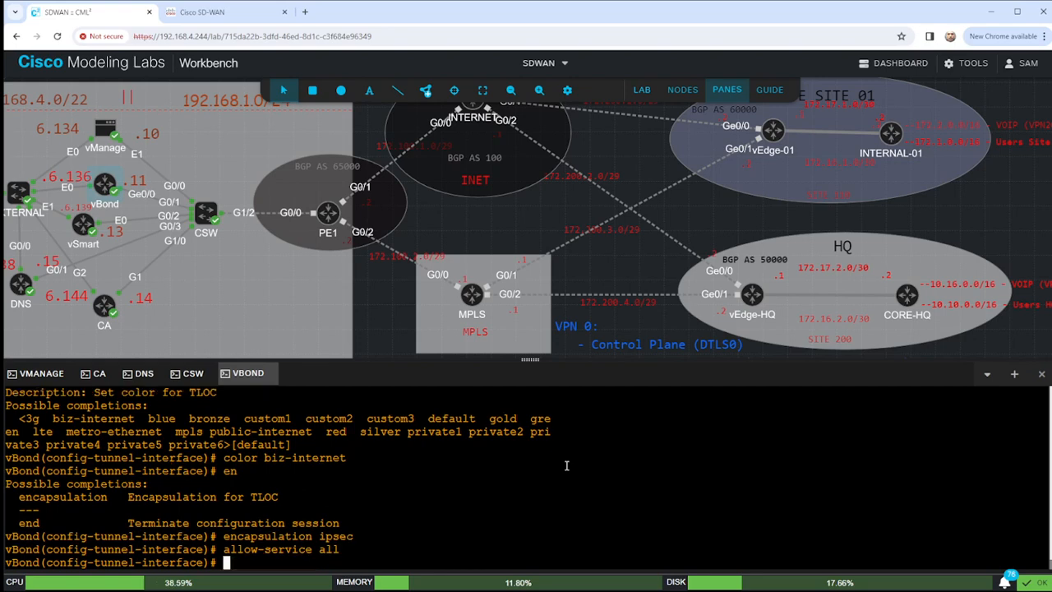
pyautogui.write('show configuration')
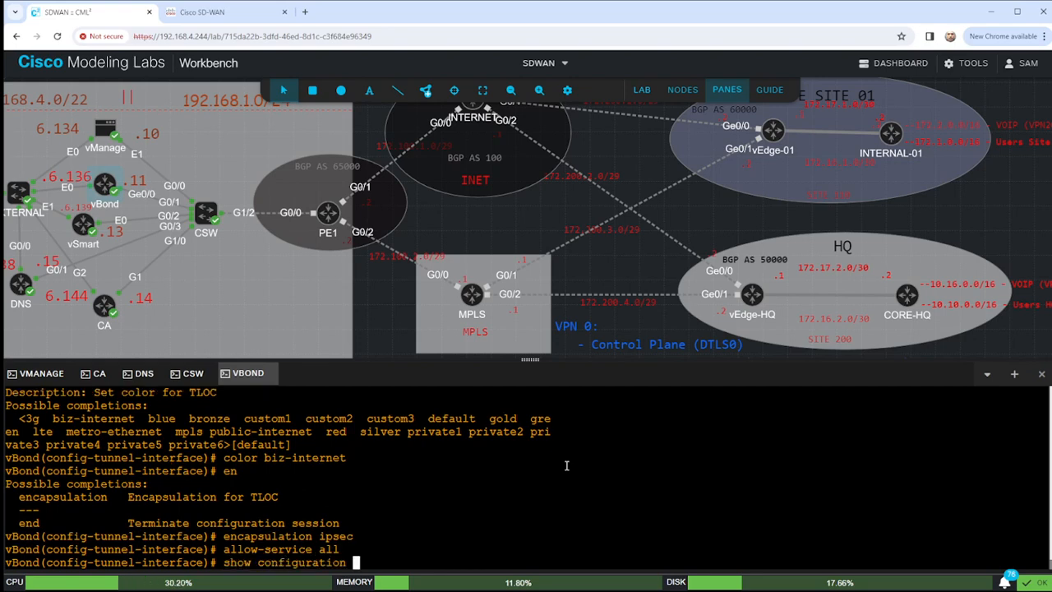
pyautogui.press('Return')
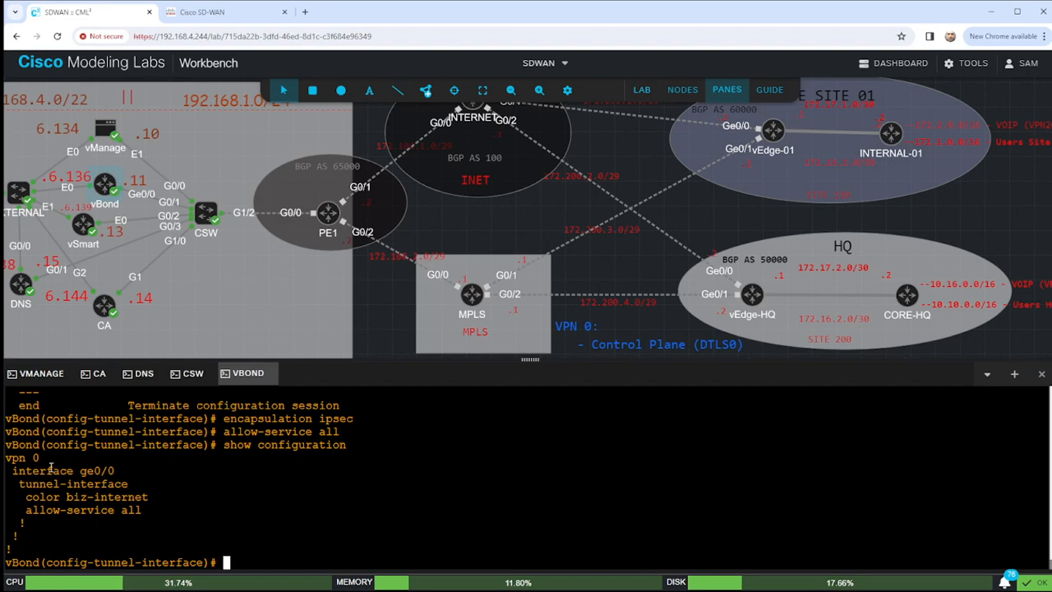
# Back out to VPN 0 and add the default route ip route 0.0.0.0/0 192.168.1.1.
pyautogui.moveTo(13, 480); pyautogui.dragTo(162, 508)
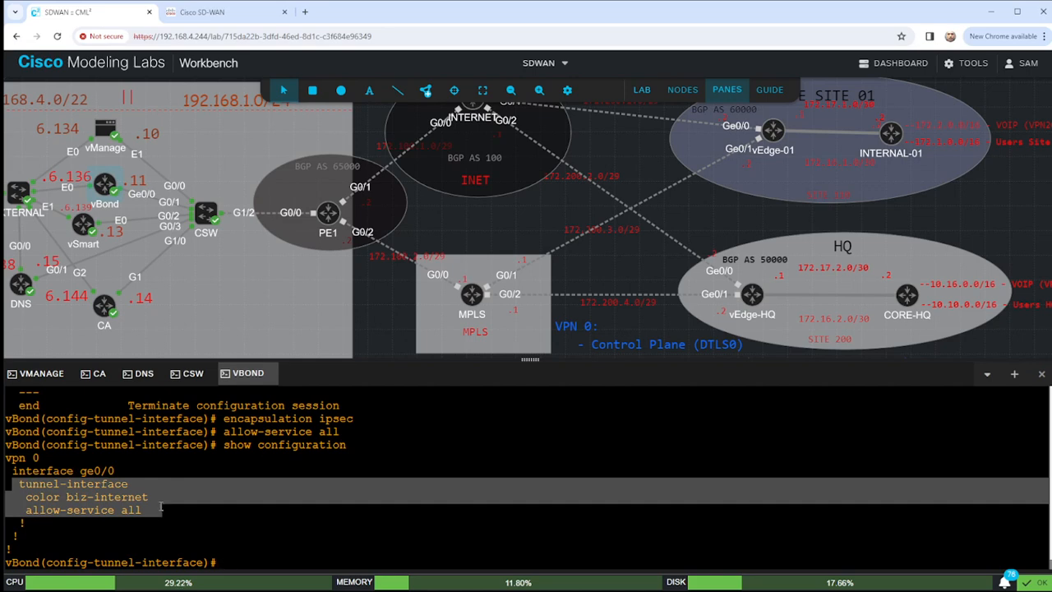
pyautogui.write('exit')
pyautogui.press('Return')
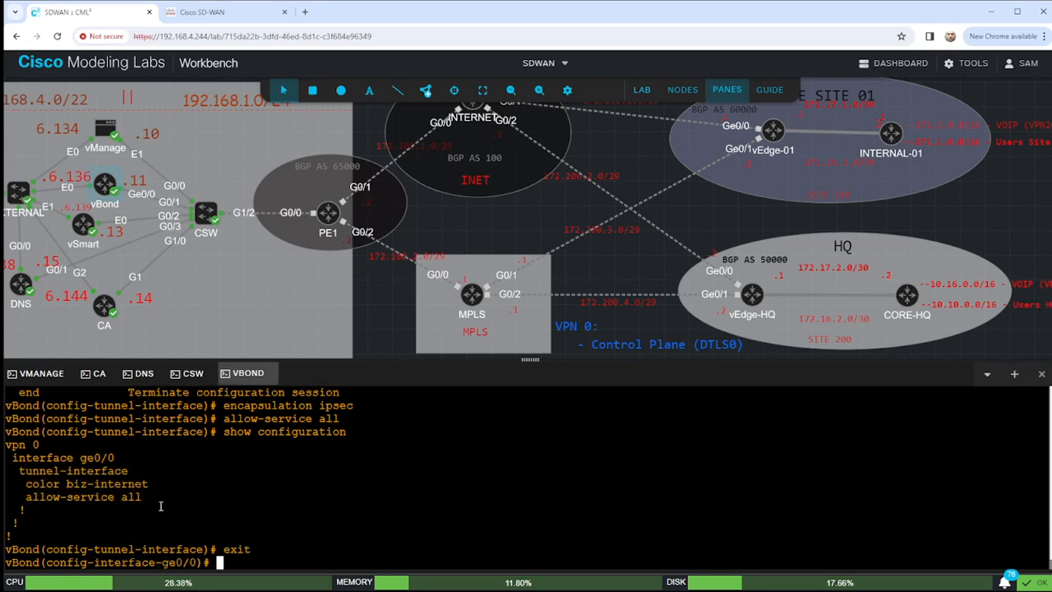
pyautogui.write('exit')
pyautogui.press('Return')
pyautogui.write('ip route 0.')
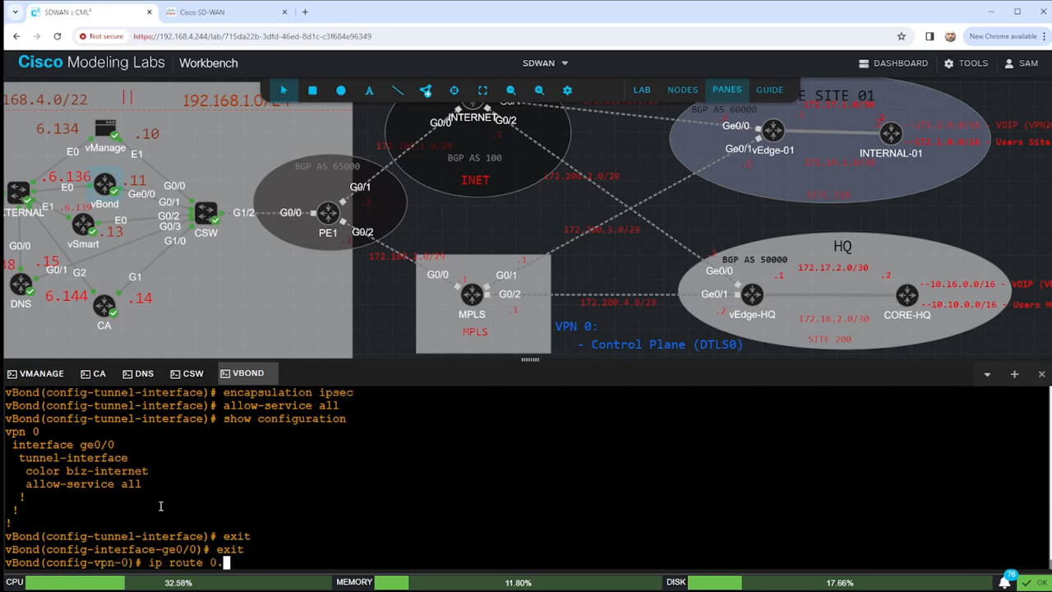
pyautogui.write('0.0.0/0 192.168.1.1')
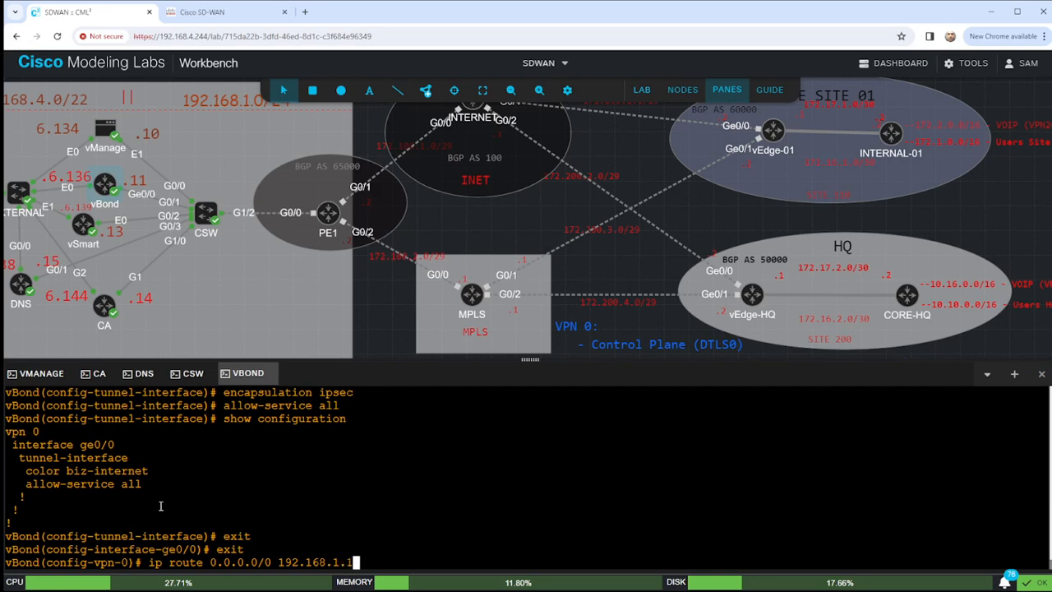
pyautogui.press('Return')
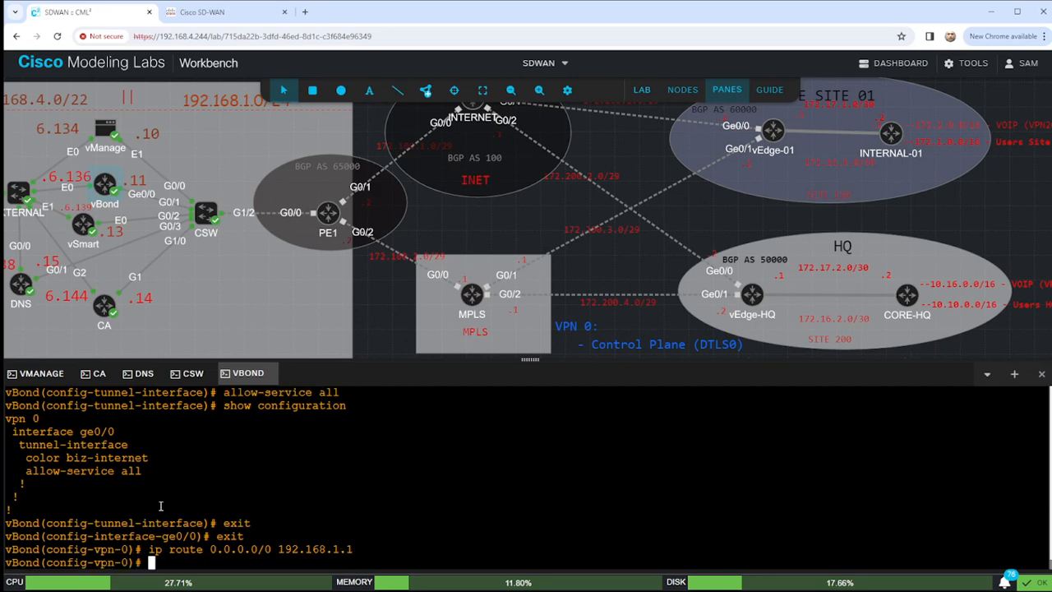
# Commit the configuration, leave configuration mode, and try show vpn 0.
pyautogui.write('commit')
pyautogui.press('Return')
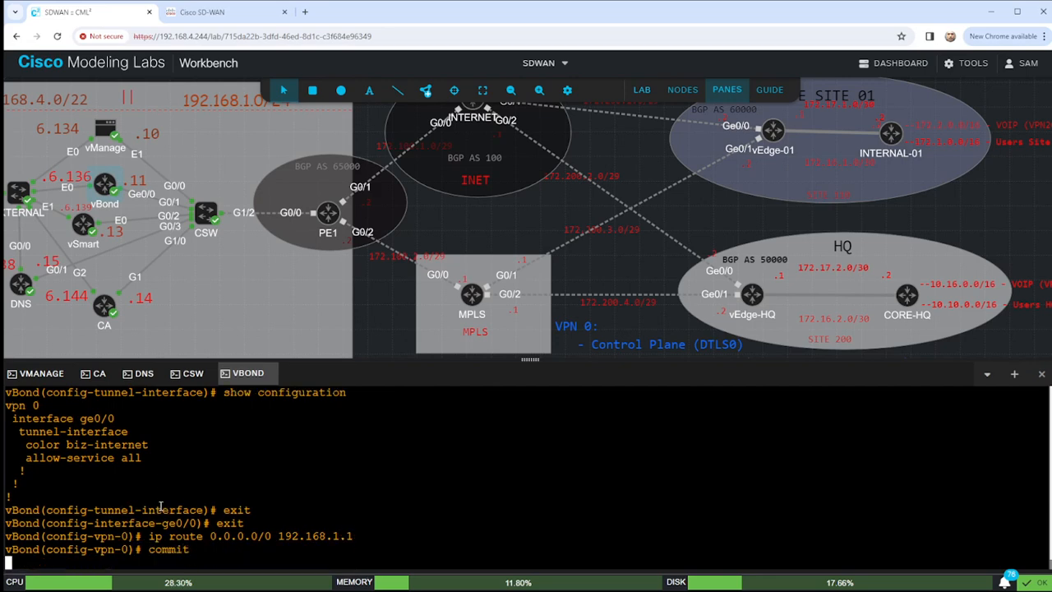
pyautogui.write('end')
pyautogui.press('Return')
pyautogui.press('Return')
pyautogui.write('sho')
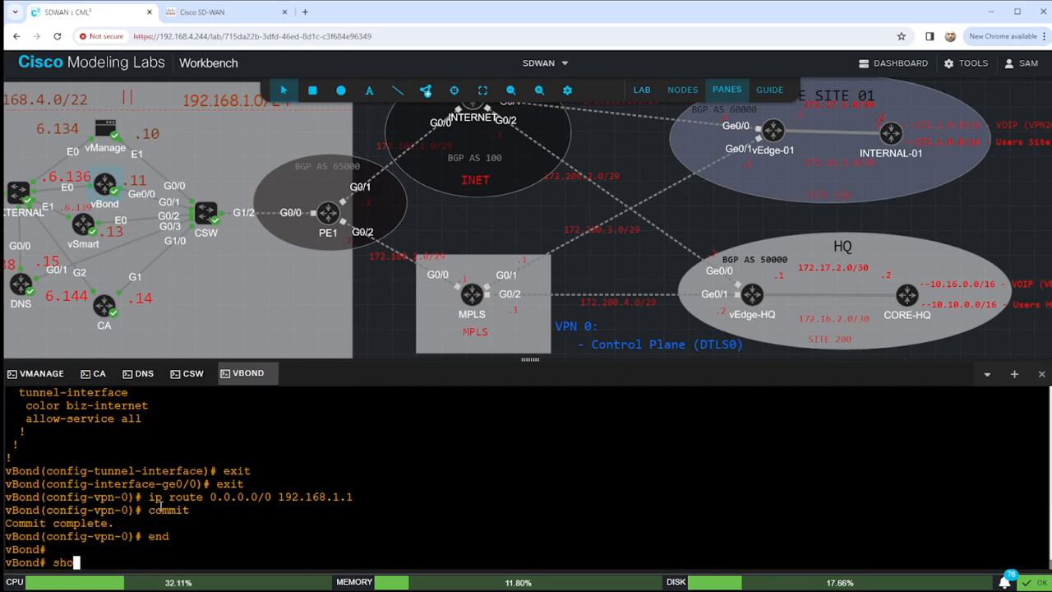
pyautogui.write('w vpn 0')
pyautogui.press('Return')
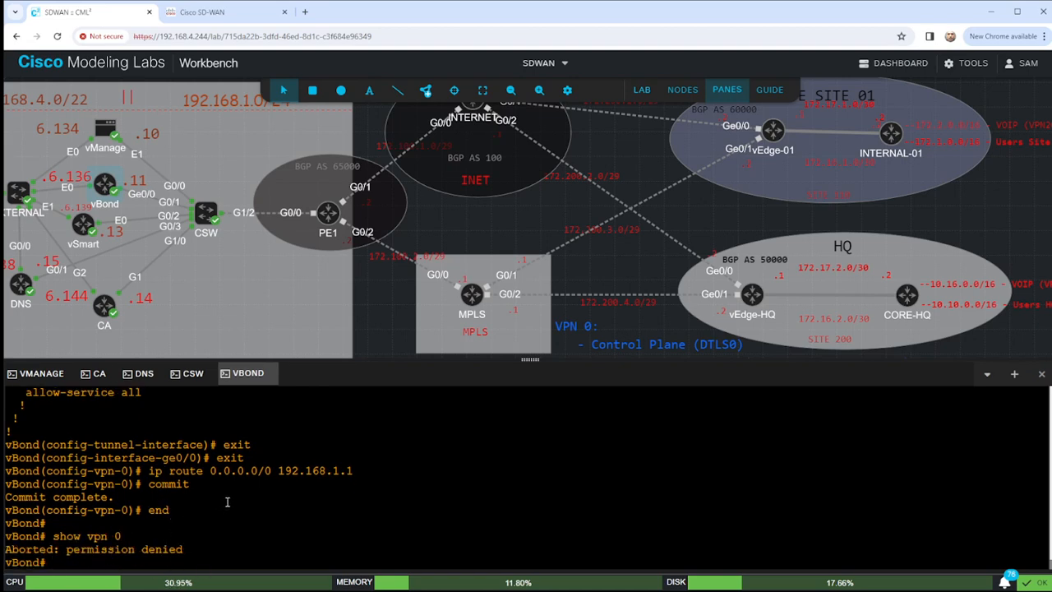
# Run show running-config vpn 0 and check ge0/0 at 192.168.1.11/24, ipsec encapsulation and biz-internet color.
pyautogui.write('show ru')
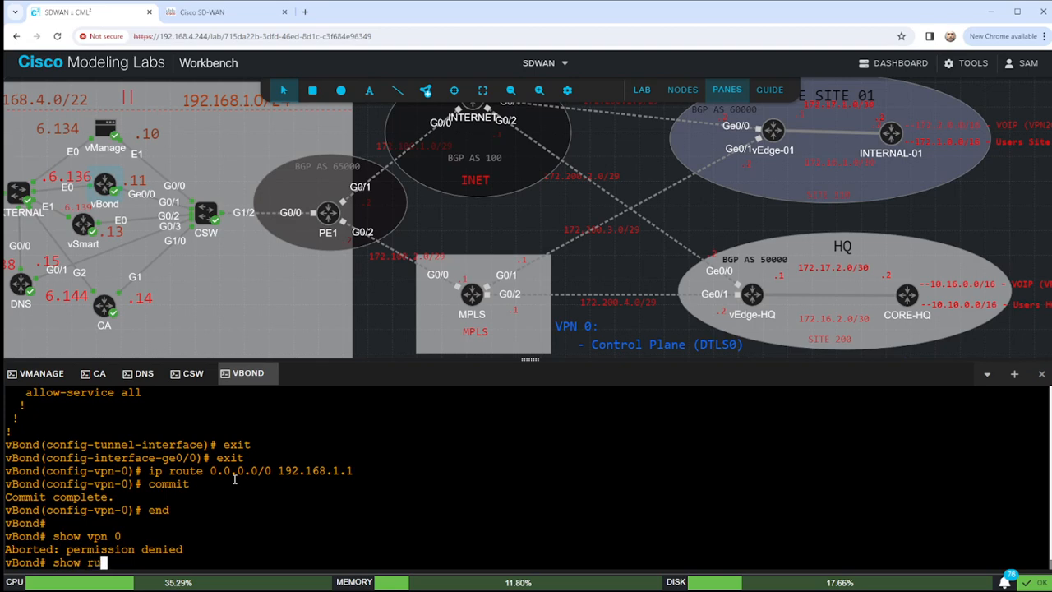
pyautogui.write('nning-config vpn 0')
pyautogui.press('Return')
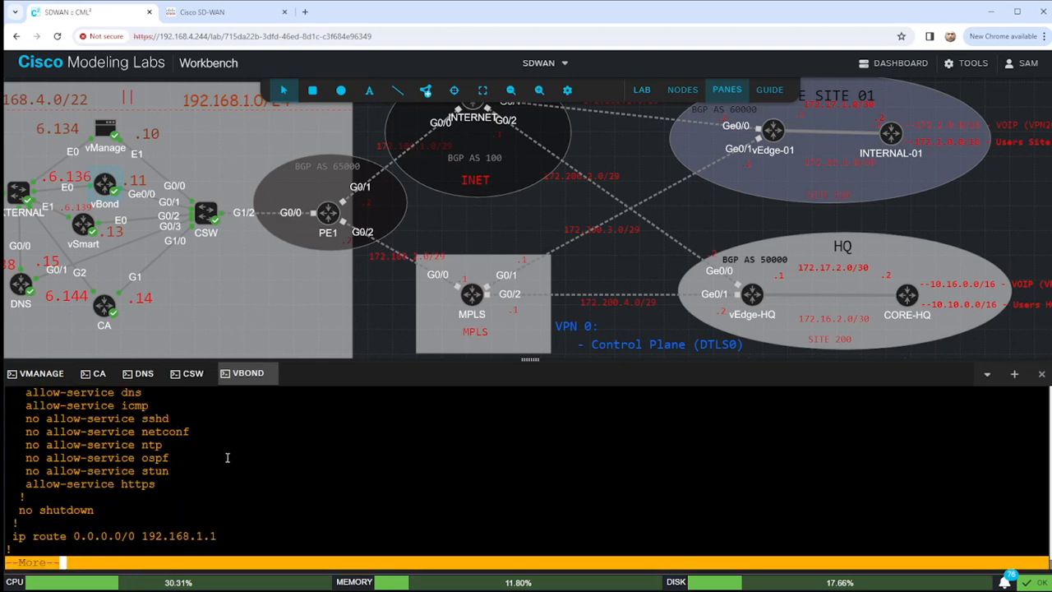
pyautogui.scroll(5, 163, 491)
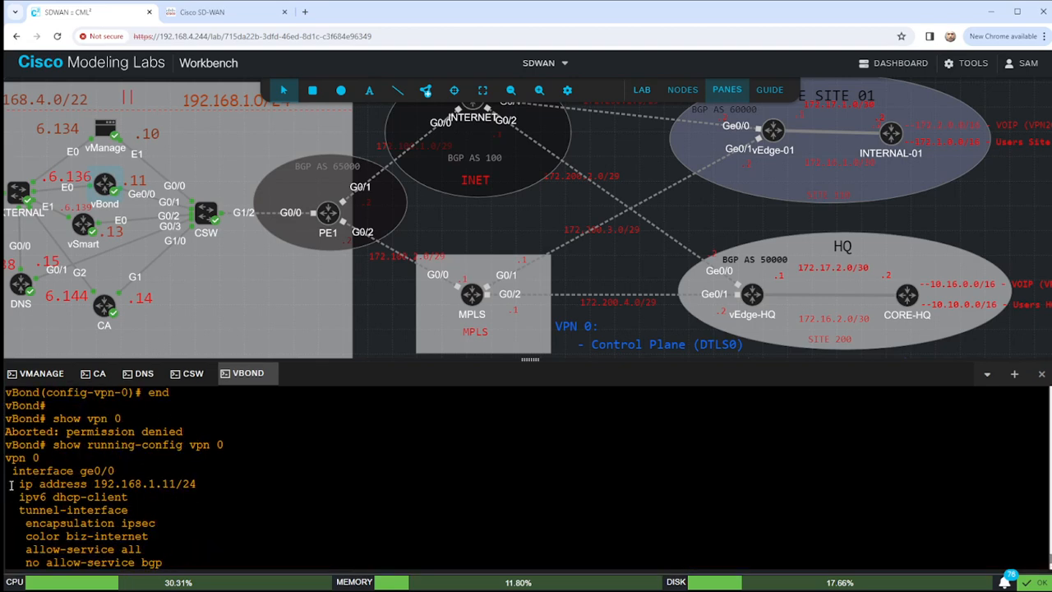
pyautogui.moveTo(11, 485); pyautogui.dragTo(217, 485)
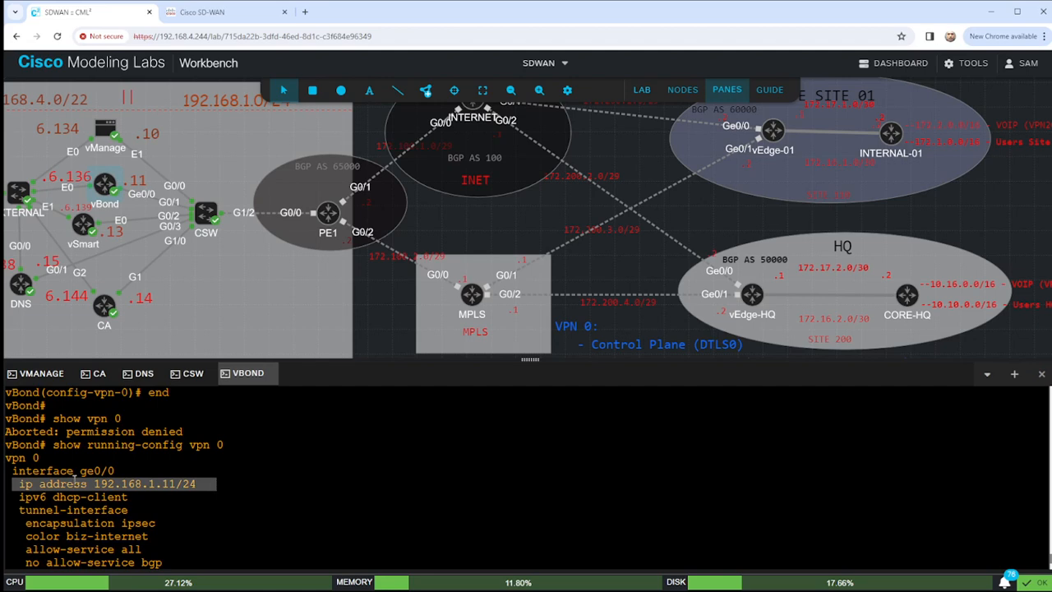
pyautogui.moveTo(38, 471); pyautogui.dragTo(129, 469)
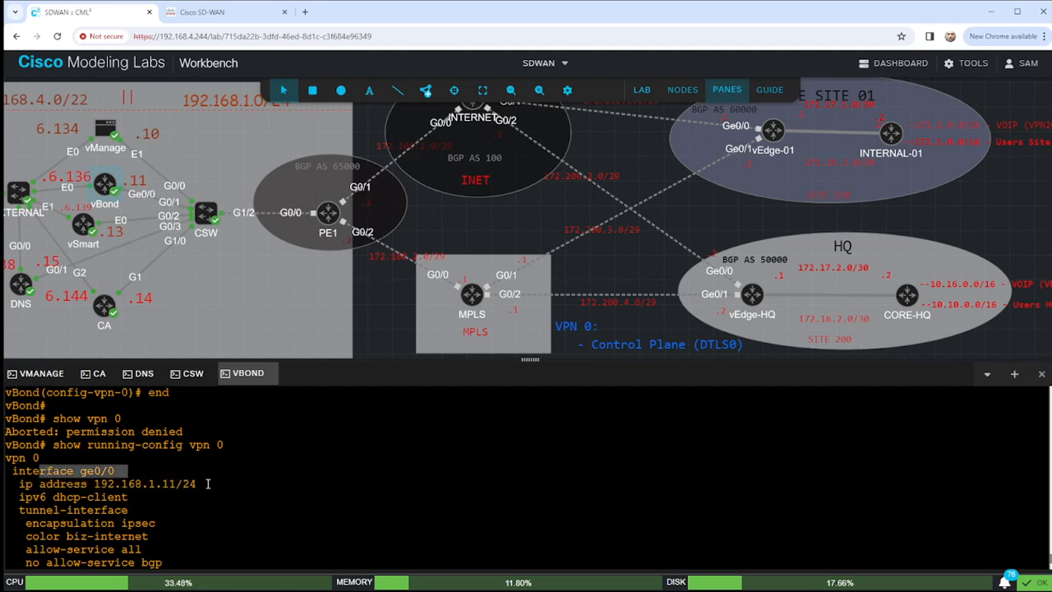
pyautogui.scroll(-3, 83, 516)
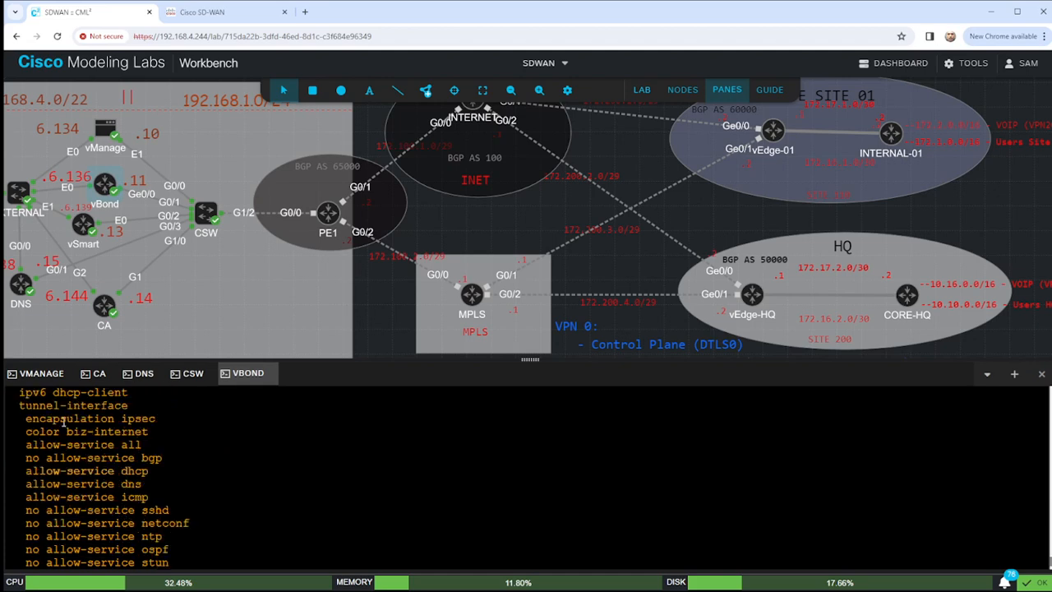
pyautogui.moveTo(28, 420); pyautogui.dragTo(130, 418)
pyautogui.moveTo(23, 436); pyautogui.dragTo(168, 432)
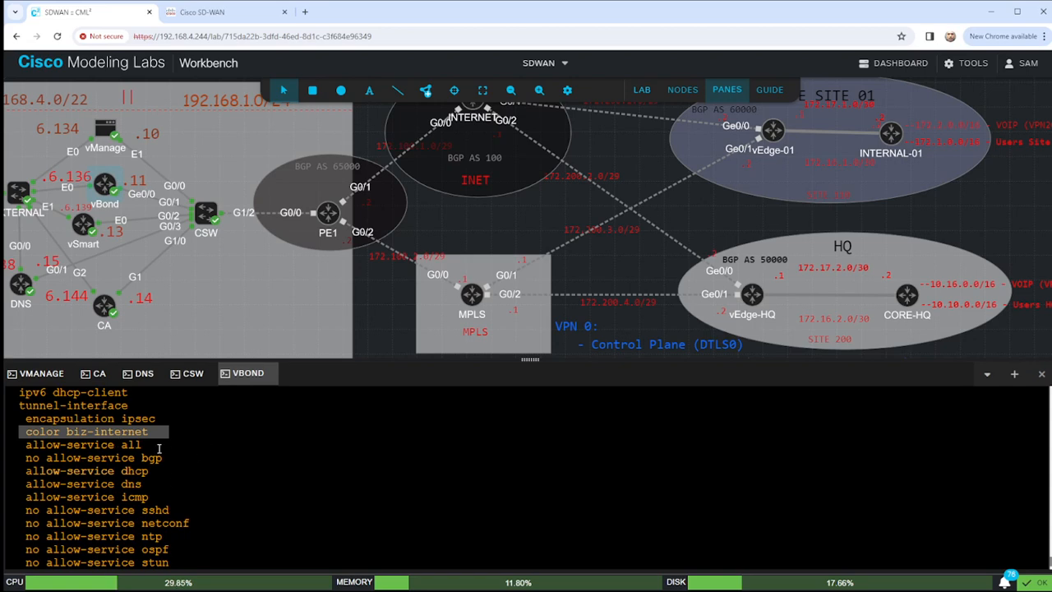
pyautogui.scroll(3, 159, 444)
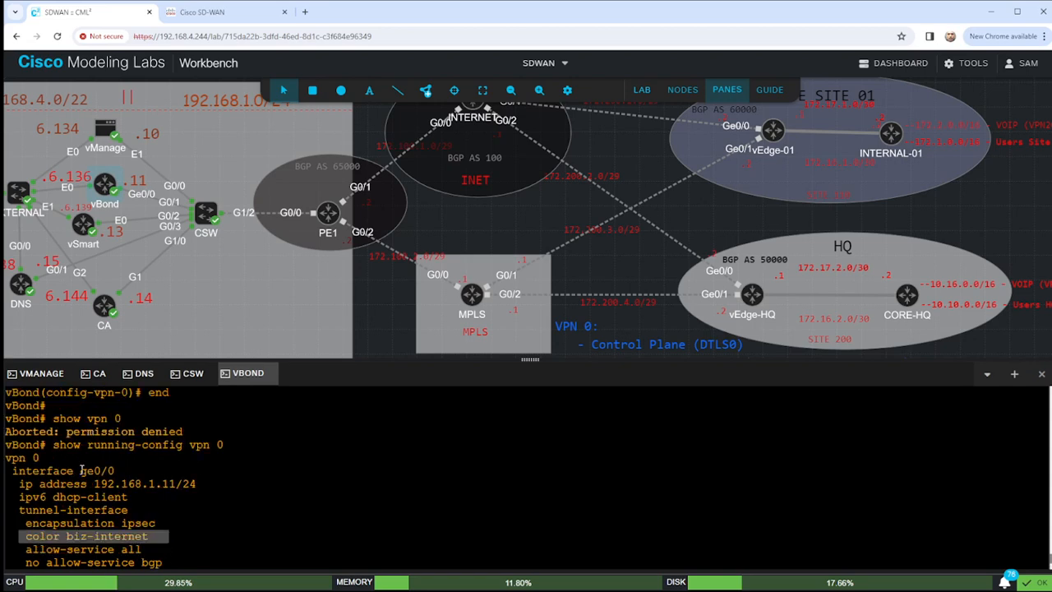
pyautogui.moveTo(12, 471); pyautogui.dragTo(144, 474)
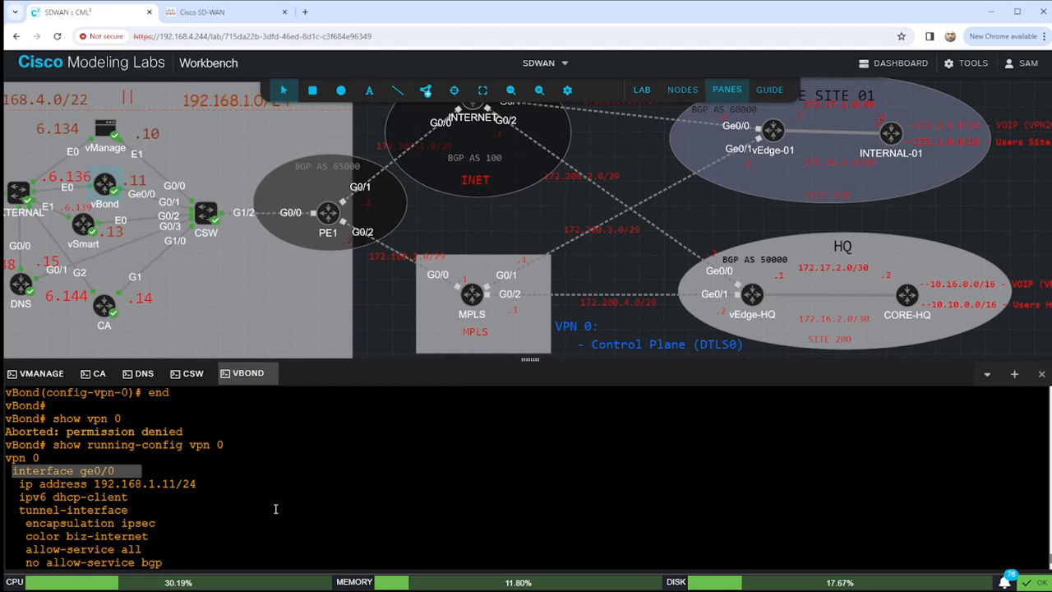
# Review vBond's tunnel config lines: allow-service all, no allow-service sshd and no allow-service ntp.
pyautogui.scroll(-3, 169, 447)
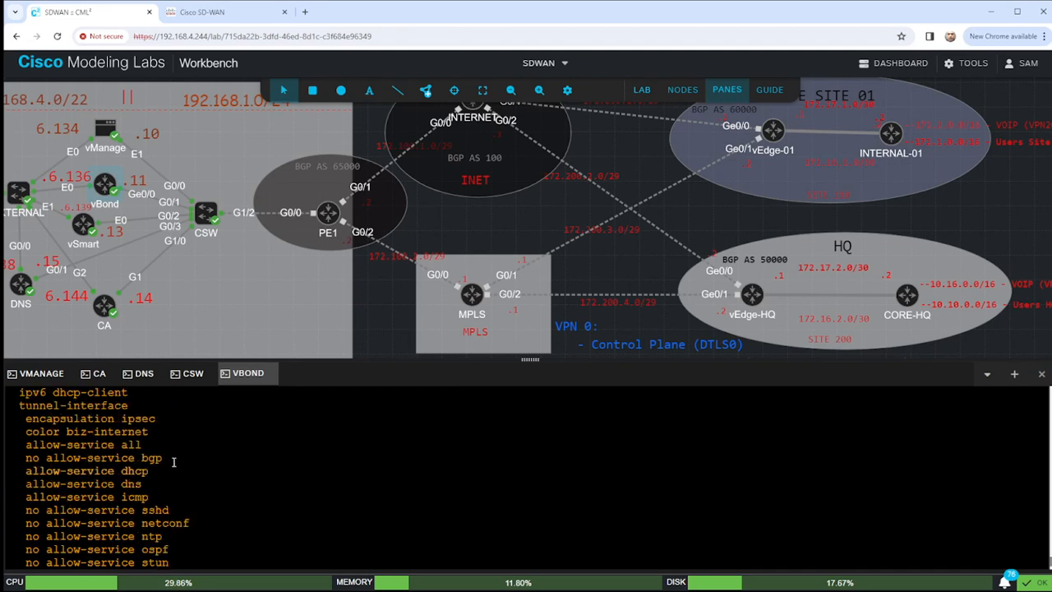
pyautogui.tripleClick(42, 444)
pyautogui.scroll(-3, 104, 420)
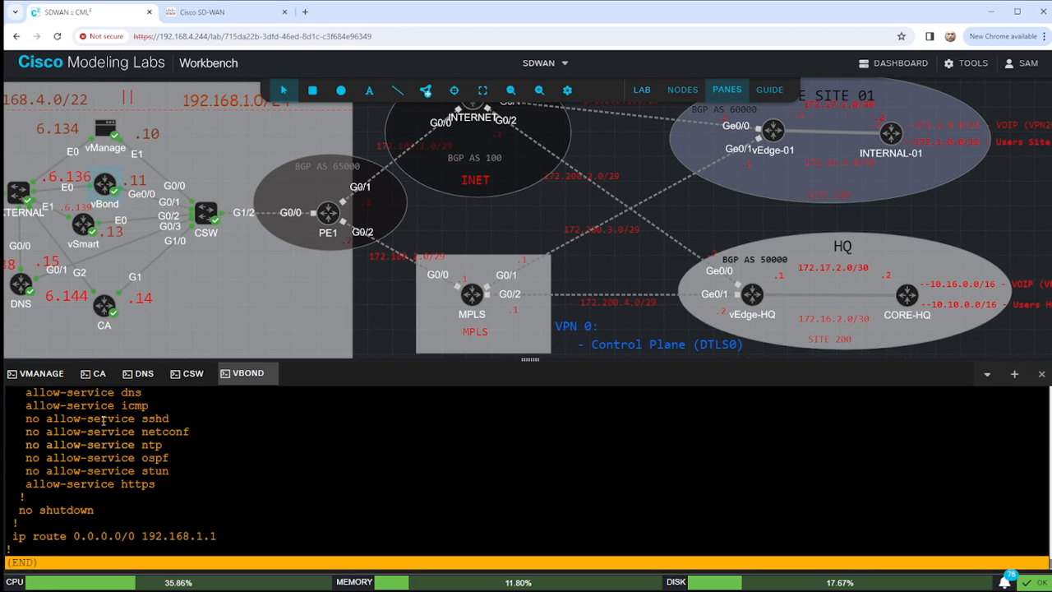
pyautogui.scroll(3, 130, 456)
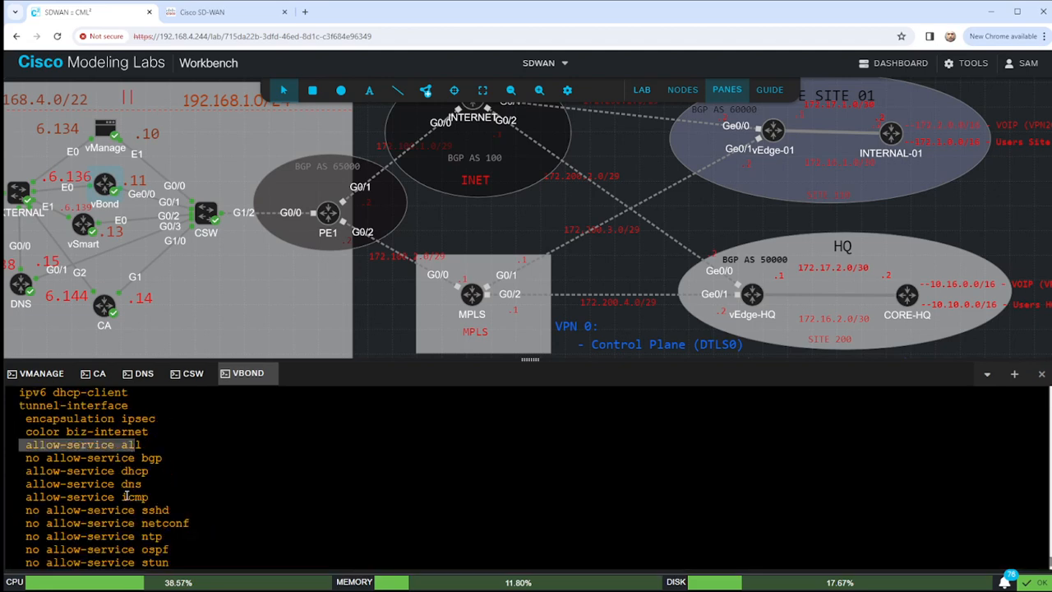
pyautogui.moveTo(171, 511); pyautogui.dragTo(5, 512)
pyautogui.hotkey('ctrl', 'c')
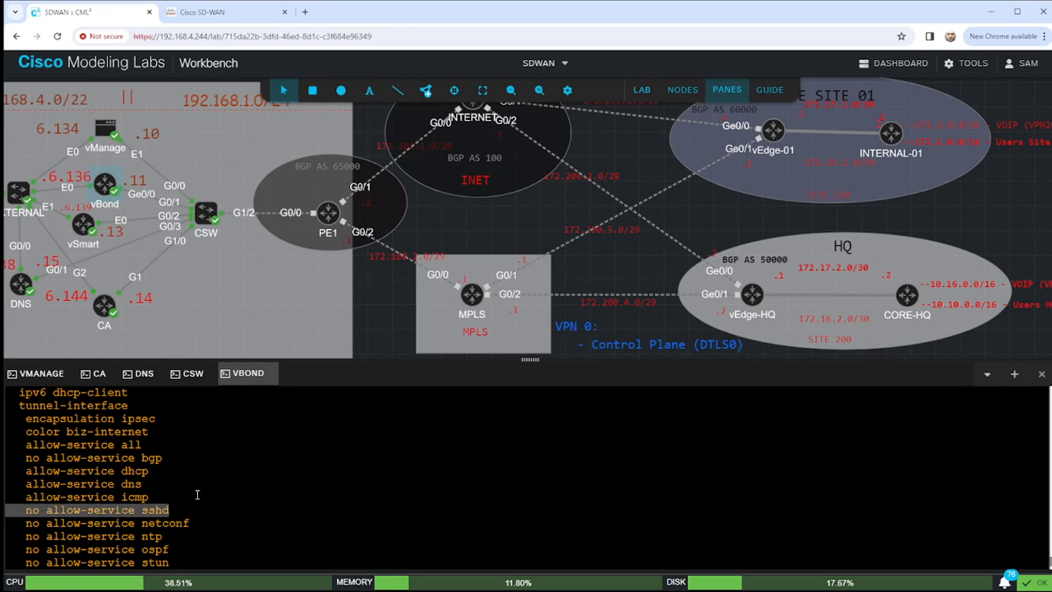
pyautogui.scroll(-3, 197, 494)
pyautogui.moveTo(14, 434); pyautogui.dragTo(212, 434)
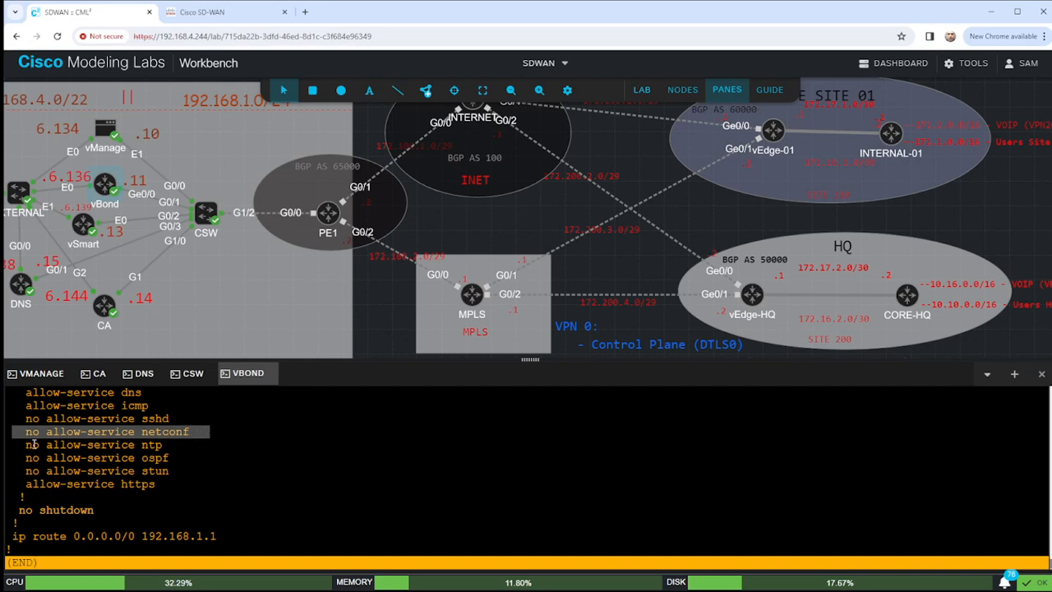
pyautogui.moveTo(19, 444); pyautogui.dragTo(171, 446)
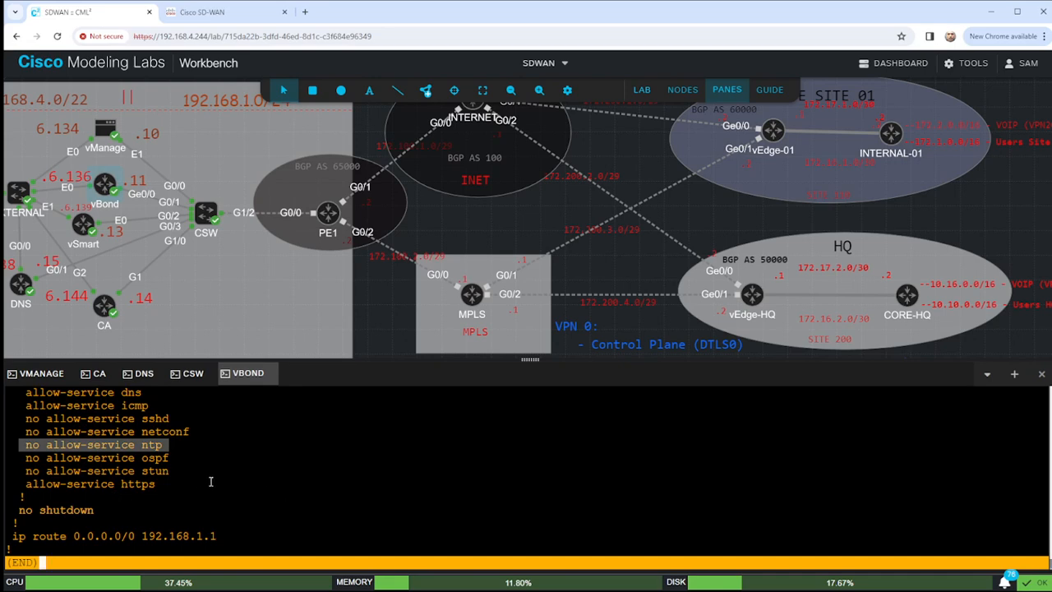
# Enter configuration mode and go to VPN 0, interface ge0/0, tunnel-interface.
pyautogui.write('qconf t')
pyautogui.press('Return')
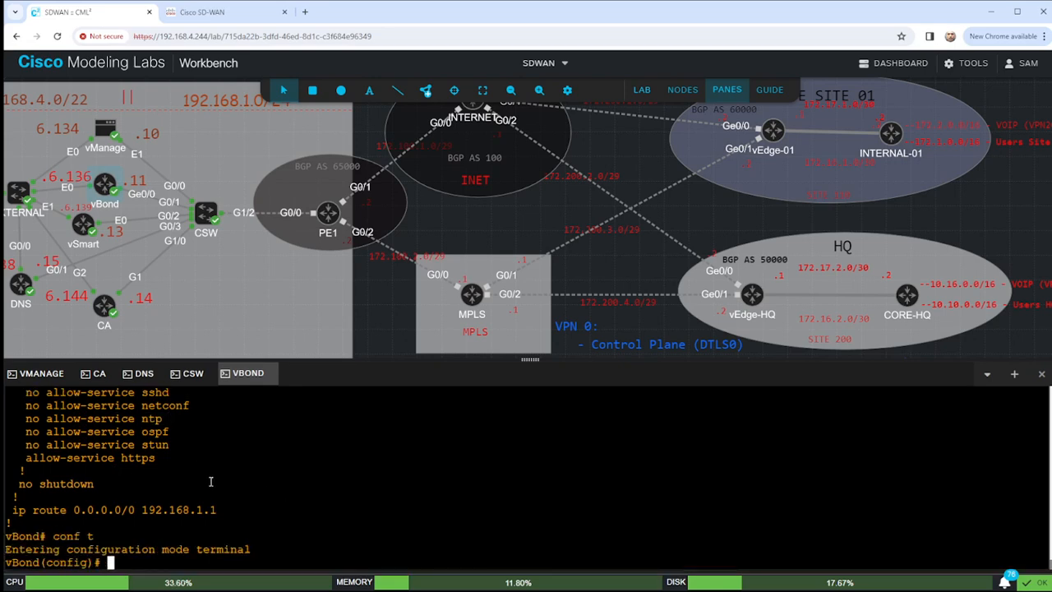
pyautogui.write('vpn 0')
pyautogui.press('Return')
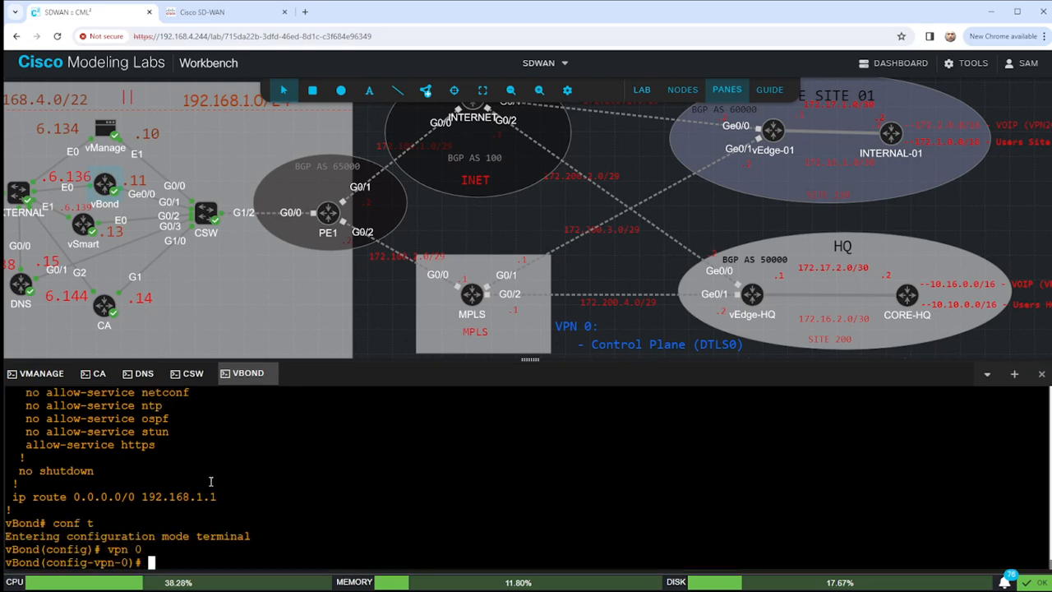
pyautogui.write('interface ge0/0')
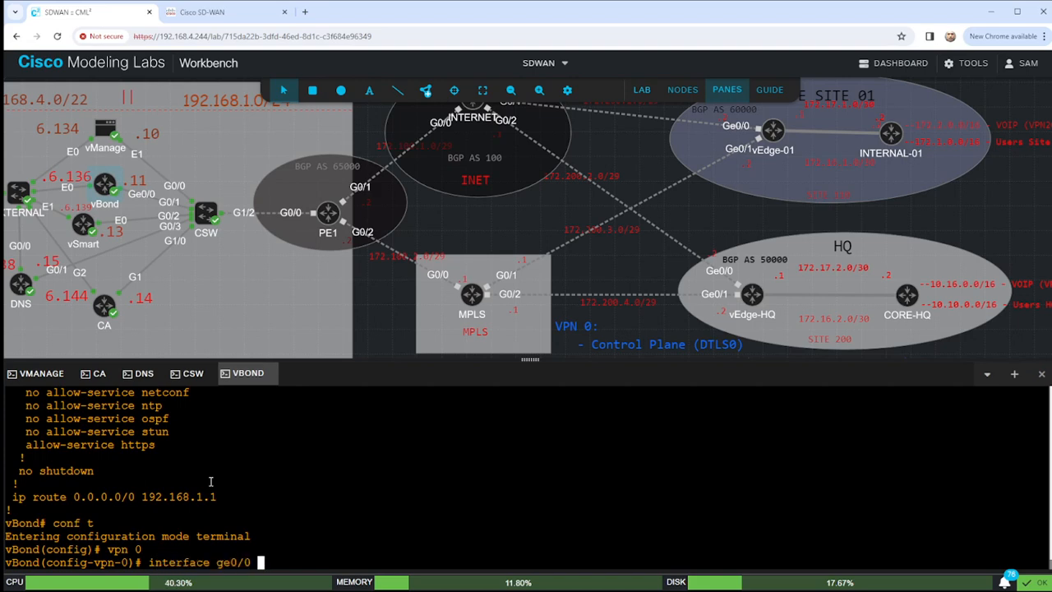
pyautogui.press('Return')
pyautogui.write('tunnel-interface')
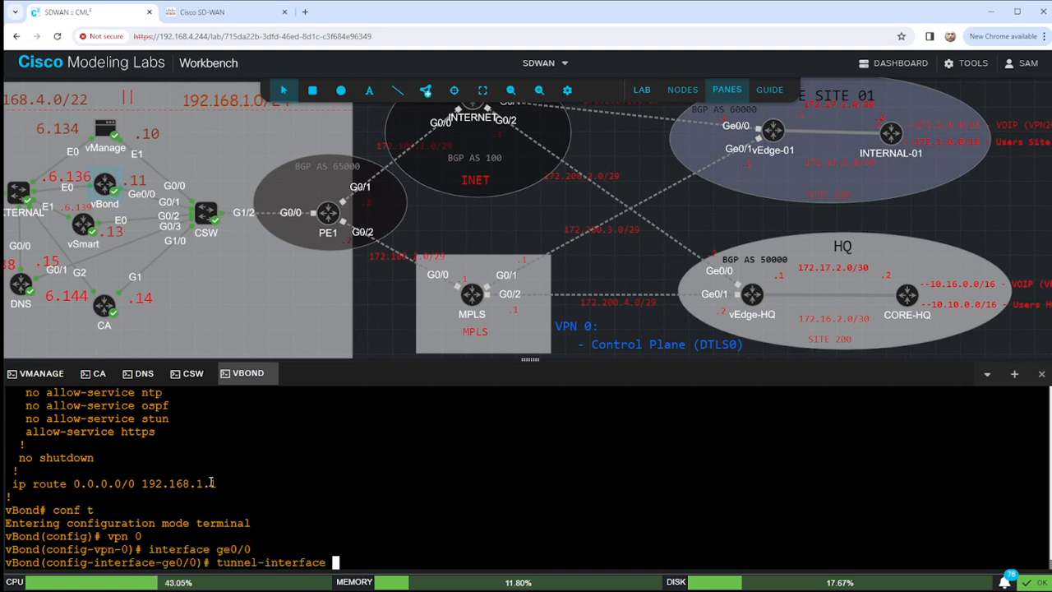
pyautogui.press('Return')
# Allow the sshd and netconf services on the tunnel interface.
pyautogui.scroll(2, 120, 476)
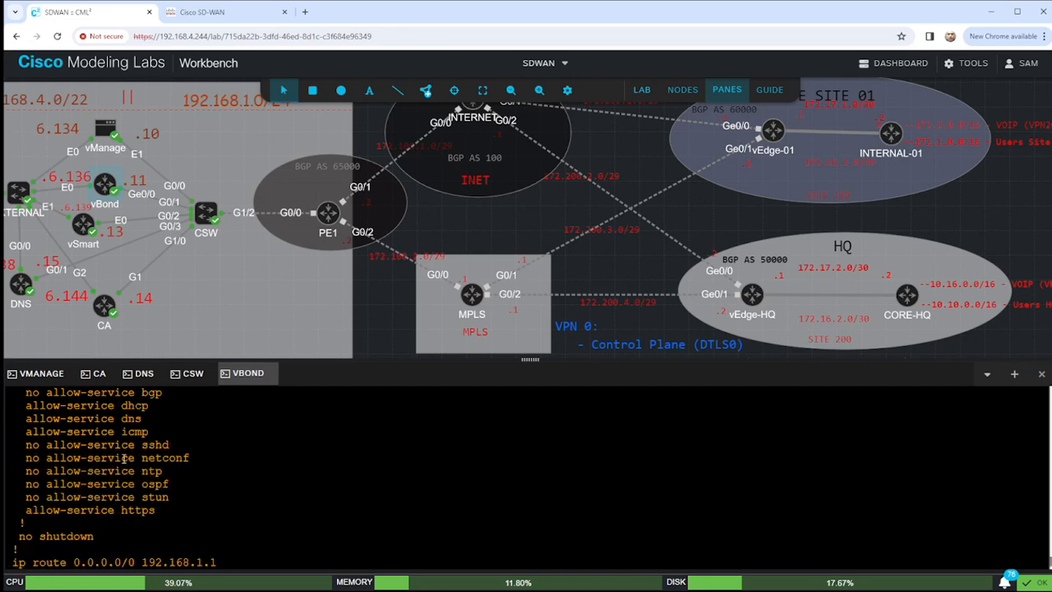
pyautogui.moveTo(46, 445); pyautogui.dragTo(168, 454)
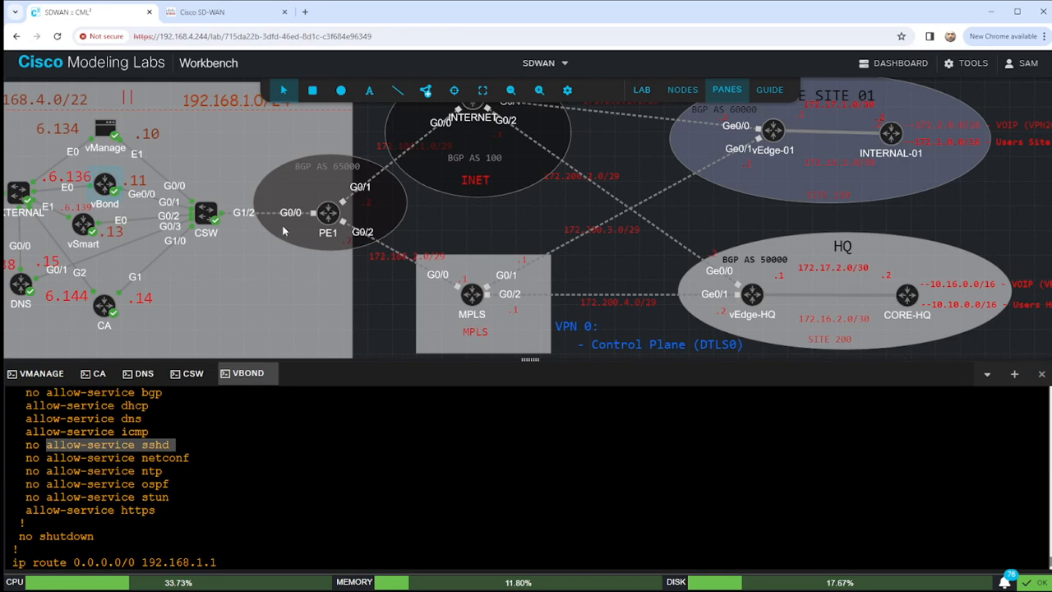
pyautogui.hotkey('ctrl', 'v')
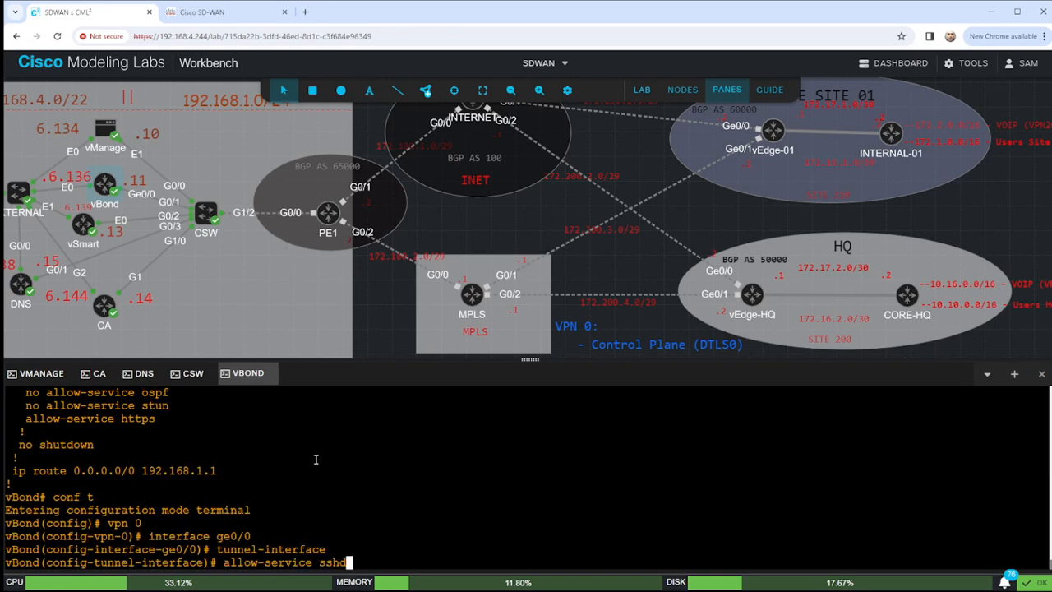
pyautogui.press('Return')
pyautogui.scroll(1, 229, 435)
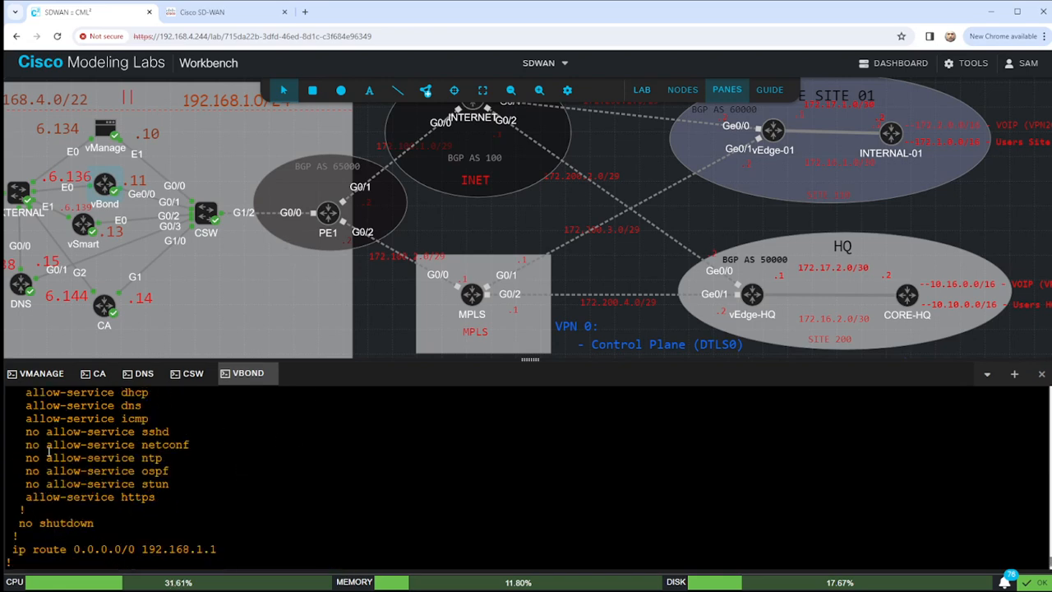
pyautogui.moveTo(46, 445); pyautogui.dragTo(189, 444)
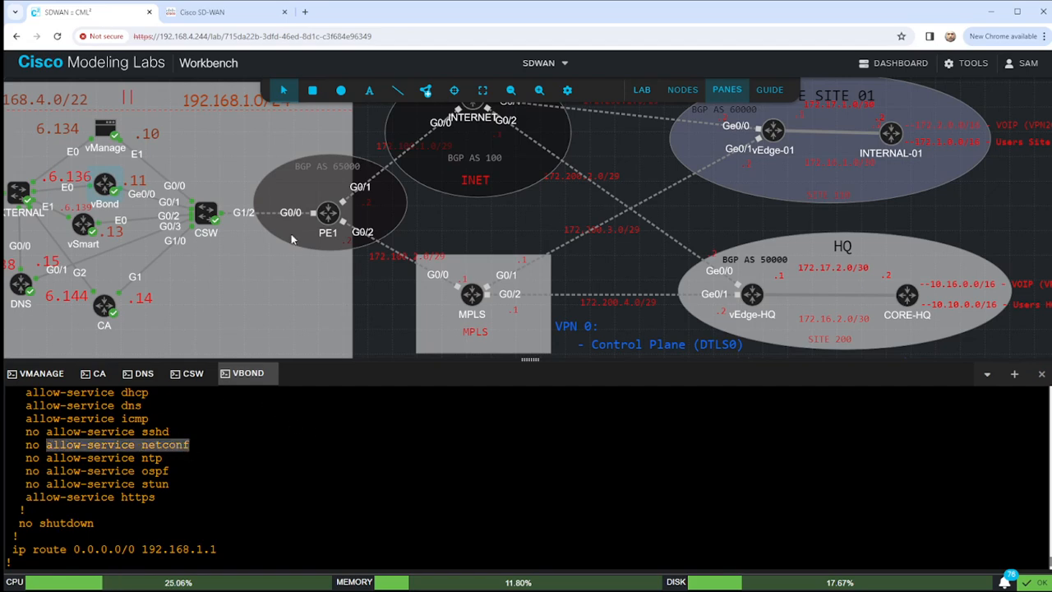
pyautogui.write('allow-service netconf')
pyautogui.press('Return')
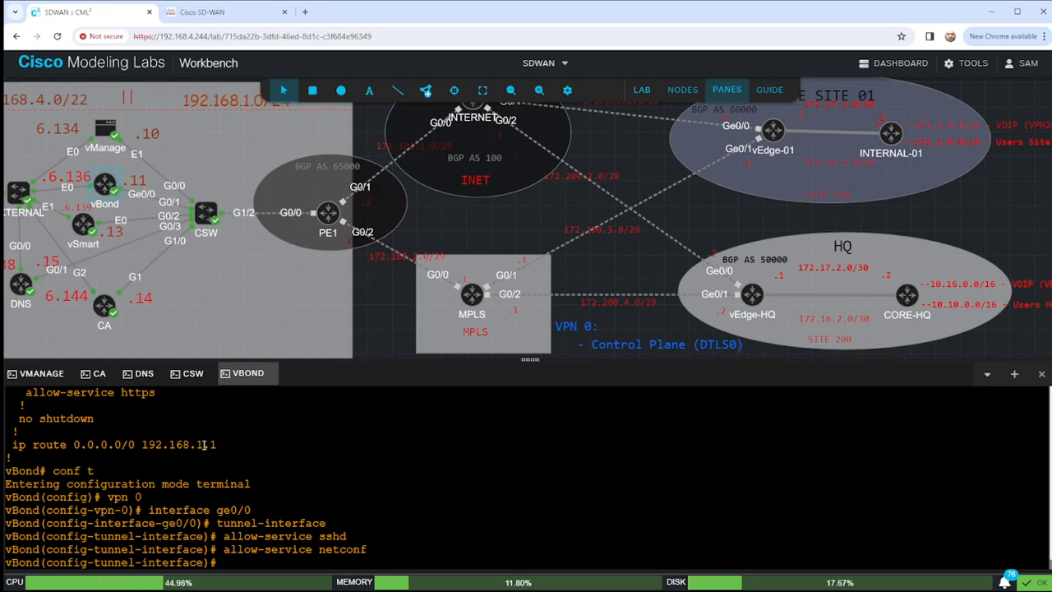
# Allow the ntp and stun services as well, then commit the change.
pyautogui.scroll(5, 205, 445)
pyautogui.scroll(-3, 117, 498)
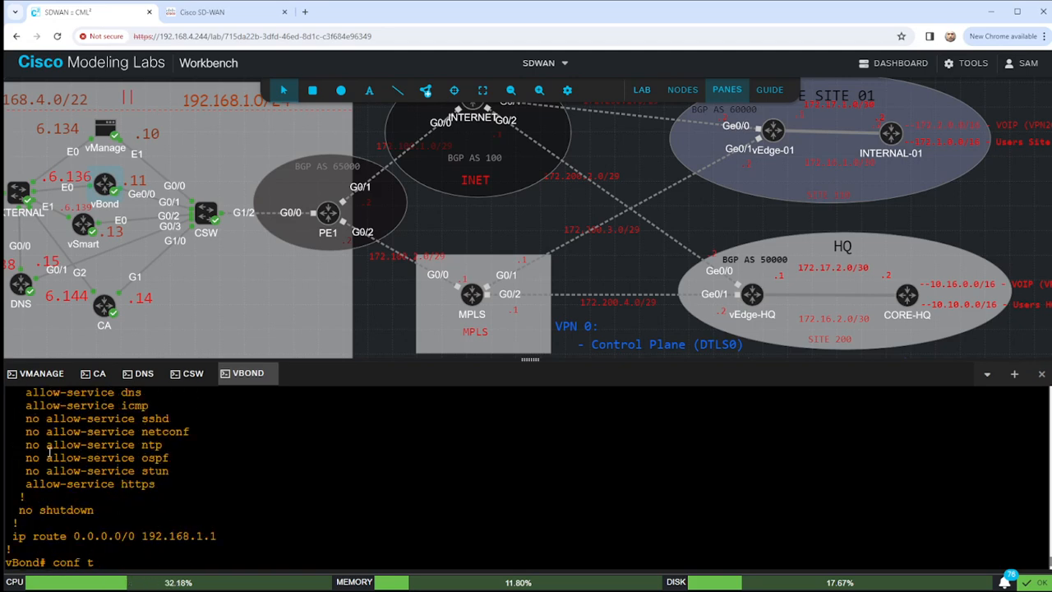
pyautogui.moveTo(47, 444); pyautogui.dragTo(162, 444)
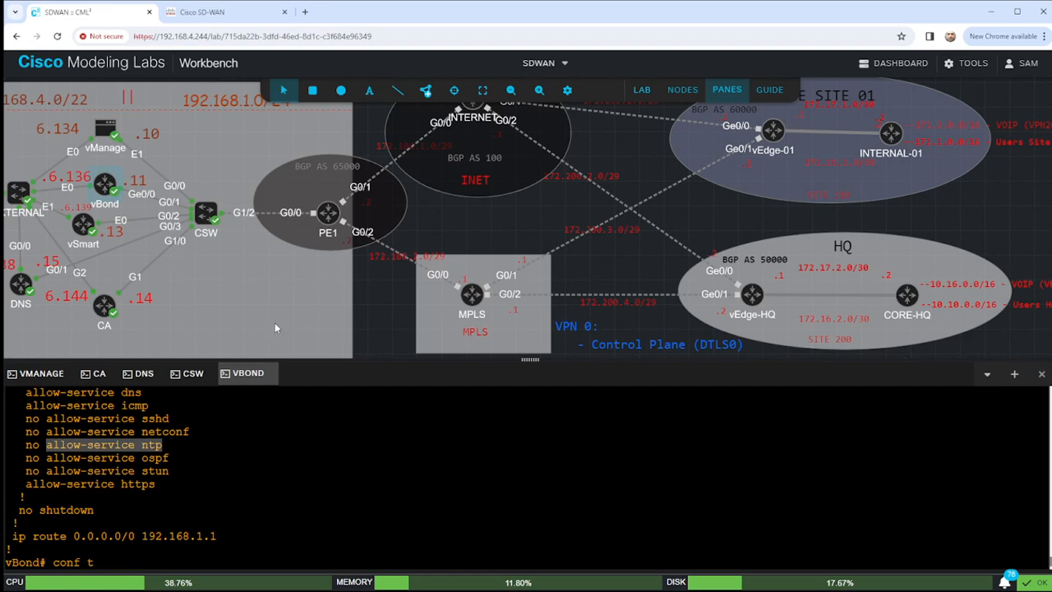
pyautogui.write('vpn 0 interface ge0/0 tunnel-interface allow-service sshd allow-service netconf allow-service ntp')
pyautogui.press('Return')
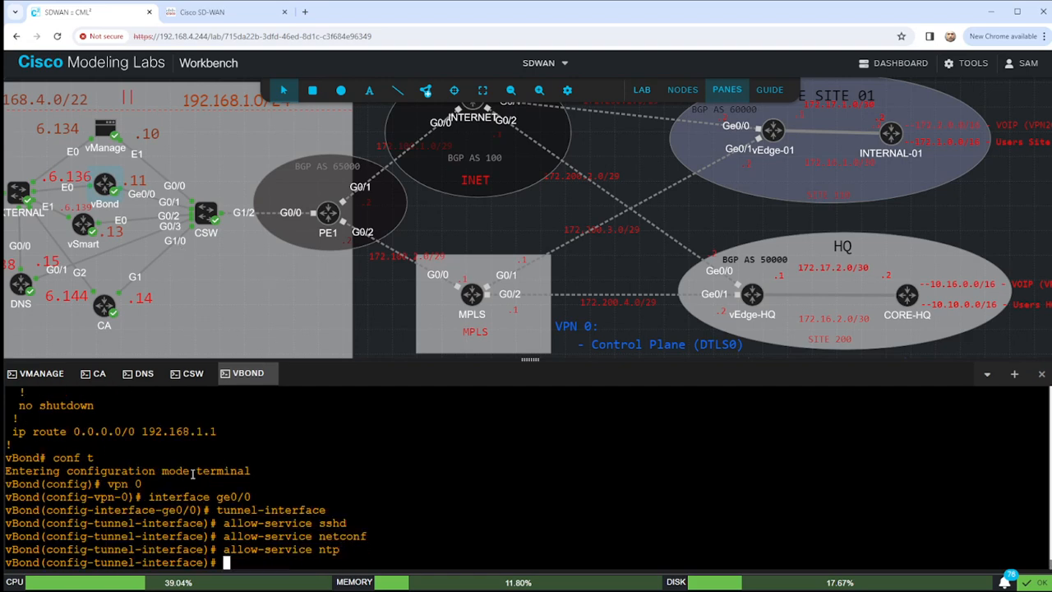
pyautogui.scroll(5, 181, 502)
pyautogui.scroll(-3, 115, 547)
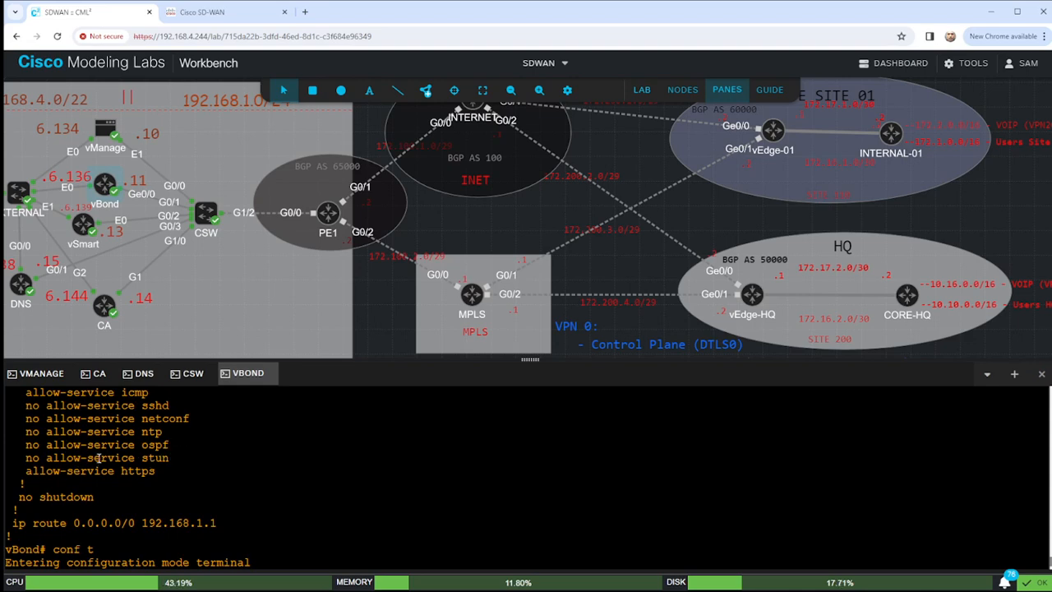
pyautogui.moveTo(48, 457); pyautogui.dragTo(171, 457)
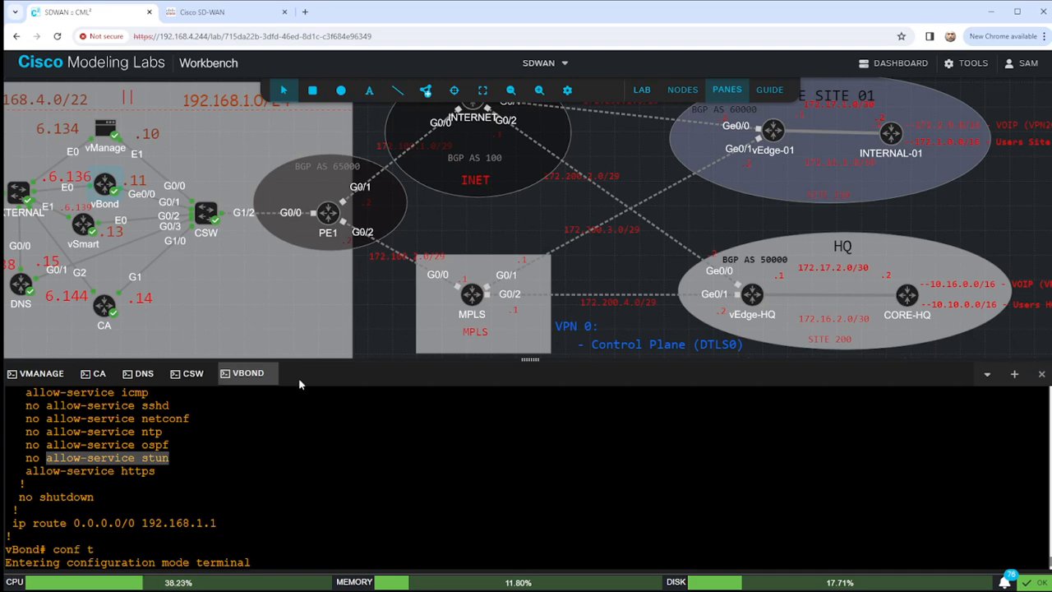
pyautogui.write('vpn 0 interface ge0/0 tunnel-interface allow-service sshd allow-service netconf allow-service ntp allow-service stun')
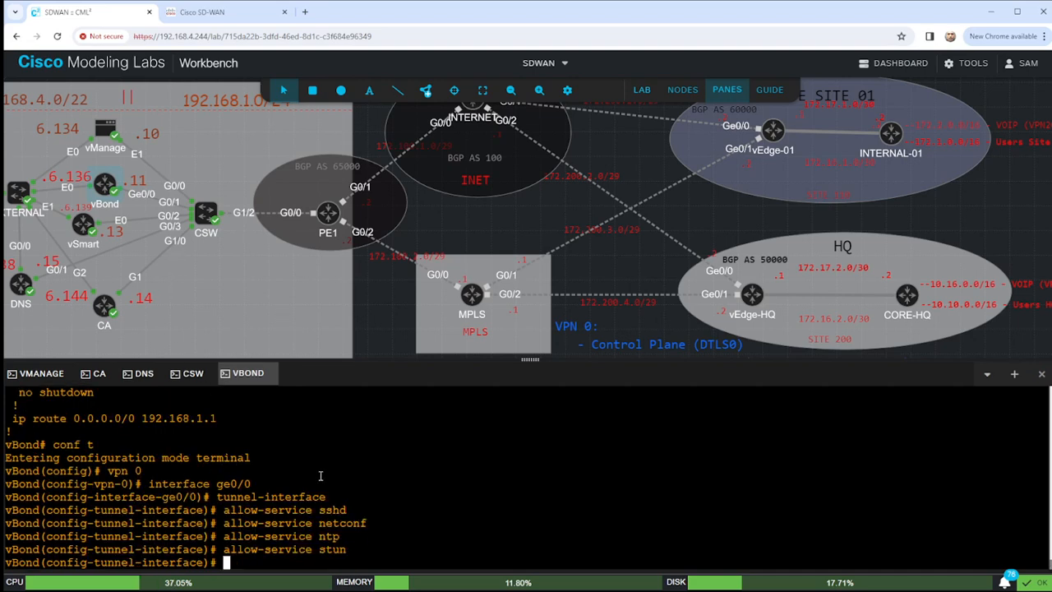
pyautogui.write('commit')
pyautogui.press('Return')
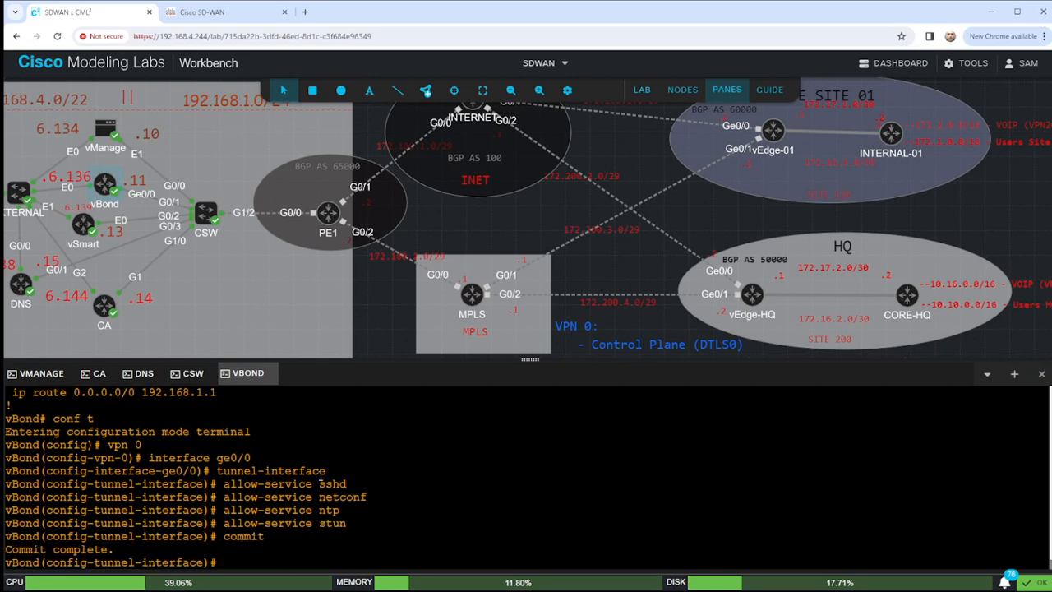
# Leave configuration mode and run show running-config vpn 0.
pyautogui.write('end')
pyautogui.press('Return')
pyautogui.press('Return')
pyautogui.press('Return')
pyautogui.press('Return')
pyautogui.write('sho confi')
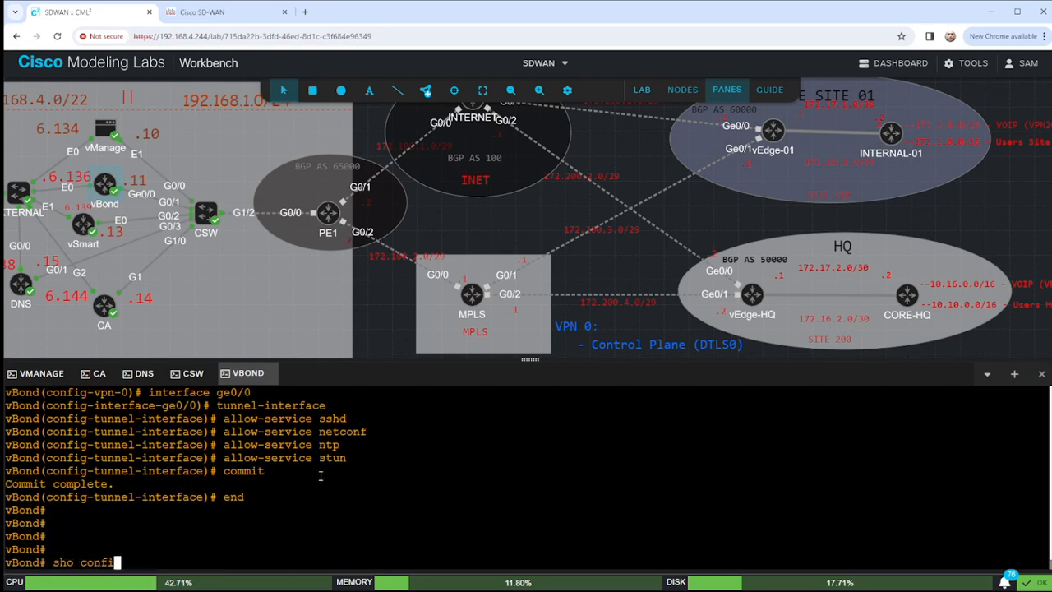
pyautogui.press('Tab')
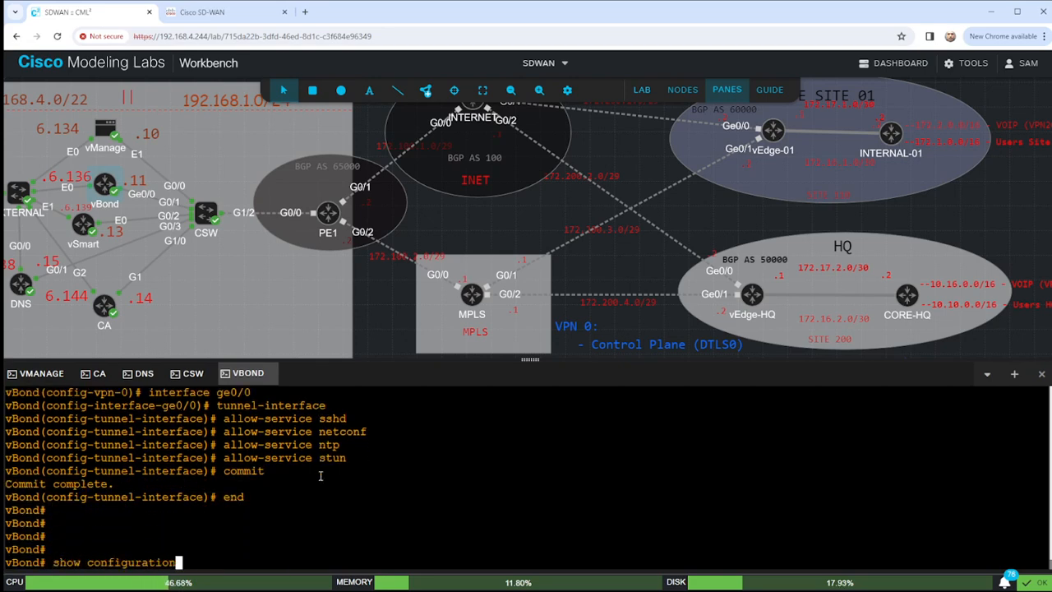
pyautogui.press('BackSpace')
pyautogui.press('BackSpace')
pyautogui.press('BackSpace')
pyautogui.press('BackSpace')
pyautogui.press('BackSpace')
pyautogui.press('BackSpace')
pyautogui.press('BackSpace')
pyautogui.press('BackSpace')
pyautogui.press('BackSpace')
pyautogui.press('BackSpace')
pyautogui.press('BackSpace')
pyautogui.press('BackSpace')
pyautogui.press('BackSpace')
pyautogui.write('run')
pyautogui.press('Tab')
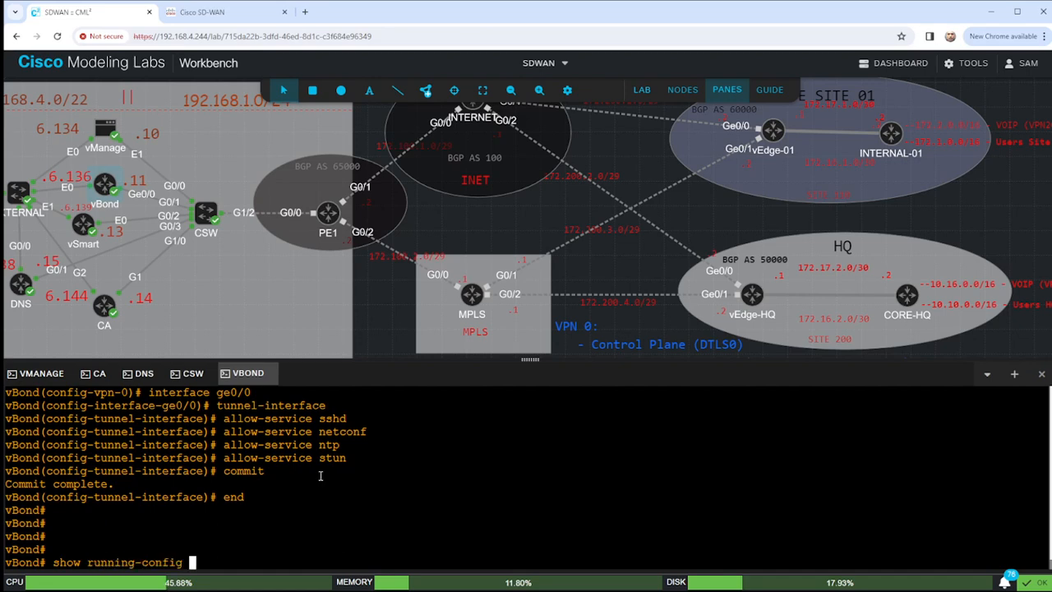
pyautogui.write('vpn 0')
pyautogui.press('Return')
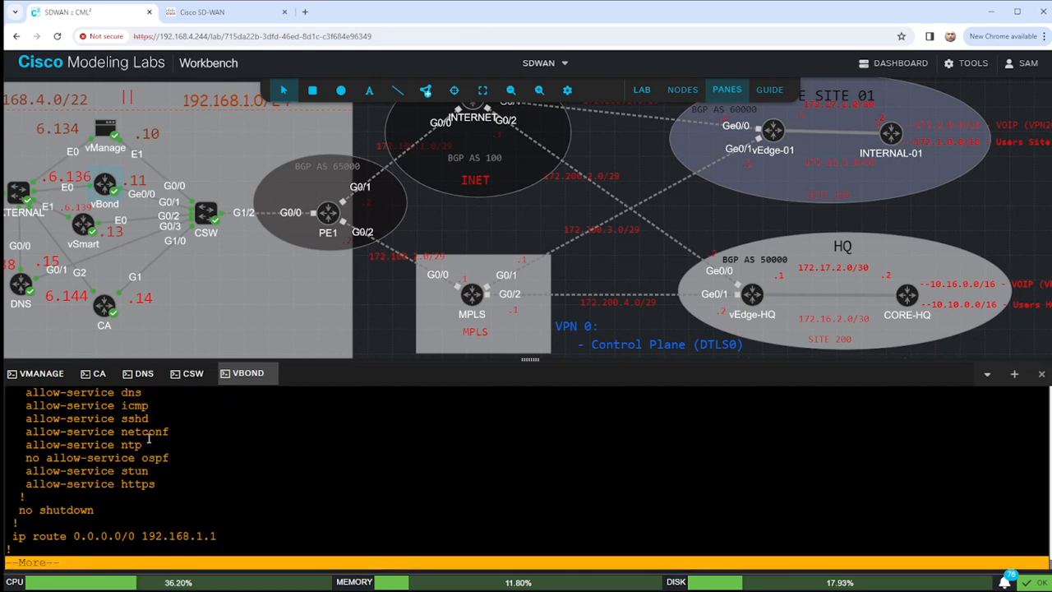
# Check the sshd, netconf, ntp and stun allow-service lines, then quit the pager.
pyautogui.moveTo(182, 458); pyautogui.dragTo(12, 458)
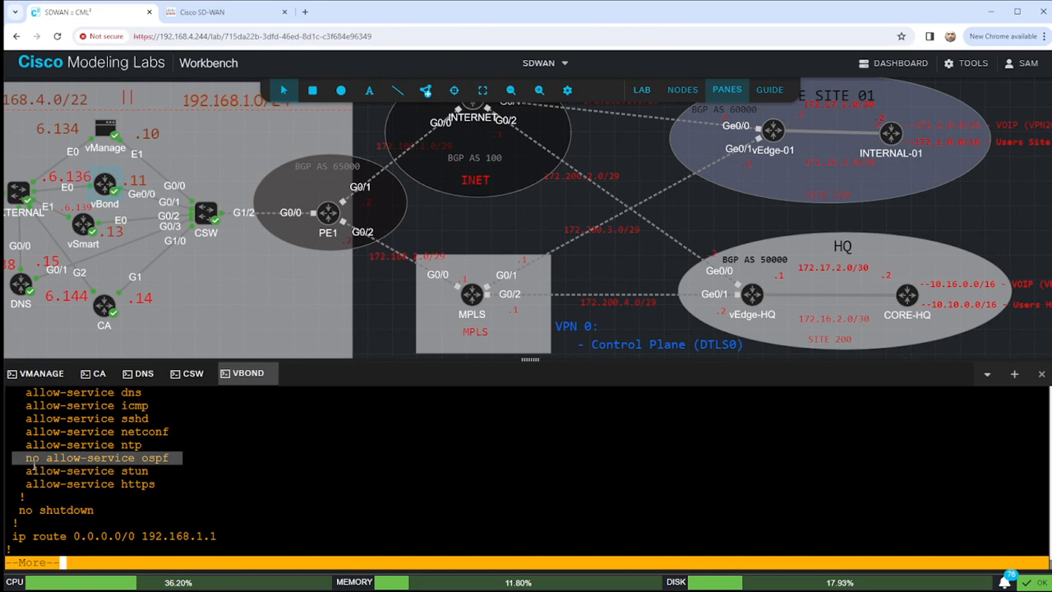
pyautogui.scroll(2, 171, 476)
pyautogui.scroll(2, 171, 476)
pyautogui.scroll(-5, 309, 507)
pyautogui.press('q')
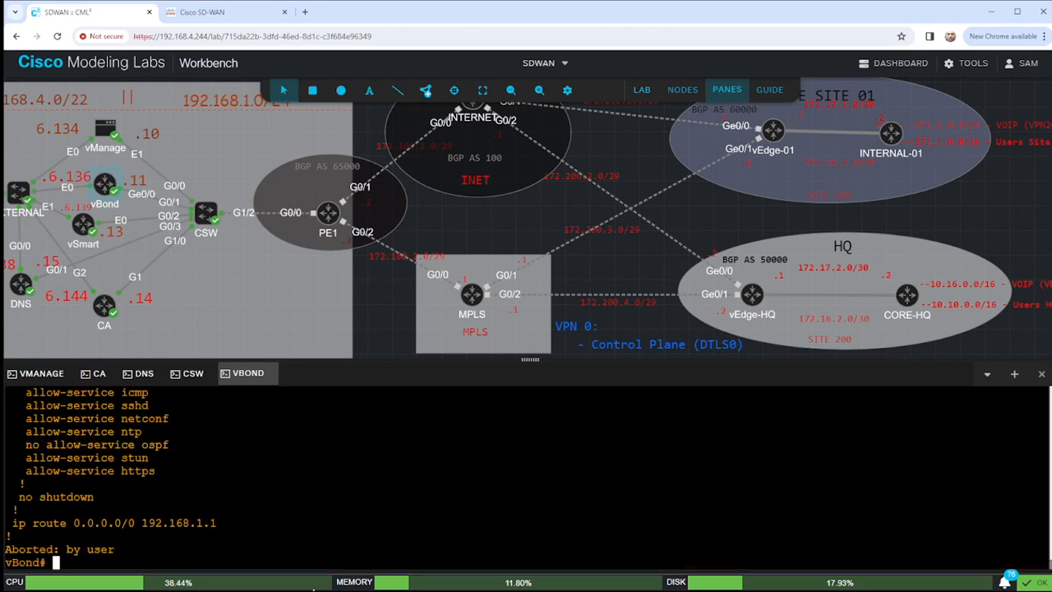
pyautogui.press('Return')
pyautogui.press('Return')
pyautogui.press('Return')
pyautogui.press('Return')
pyautogui.press('Return')
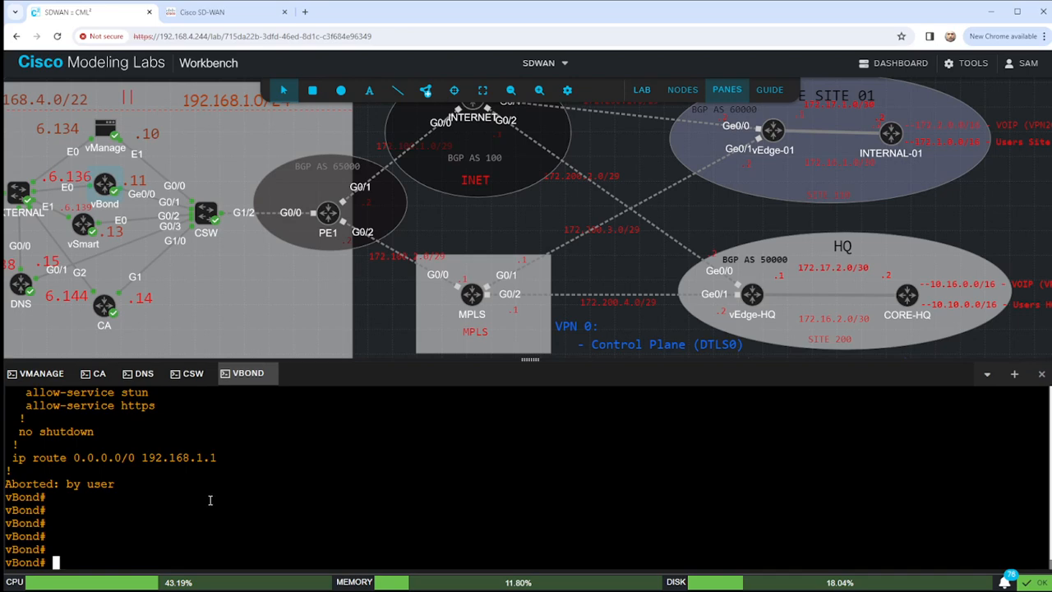
# Set VPN 512 interface eth0 to ip dhcp-client and no shutdown.
pyautogui.write('conf t')
pyautogui.press('Return')
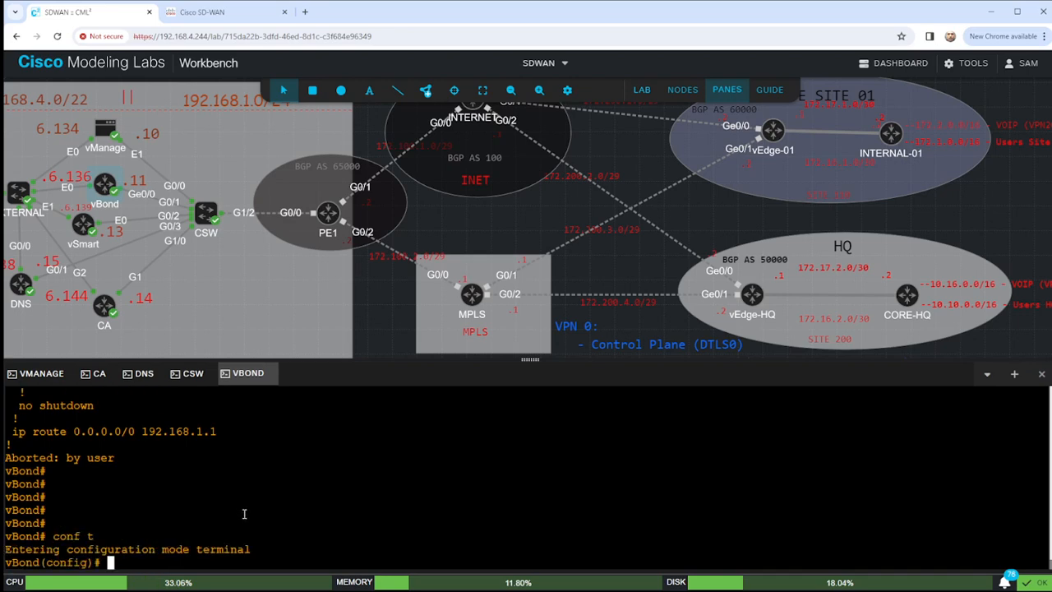
pyautogui.write('vpn 512')
pyautogui.press('Return')
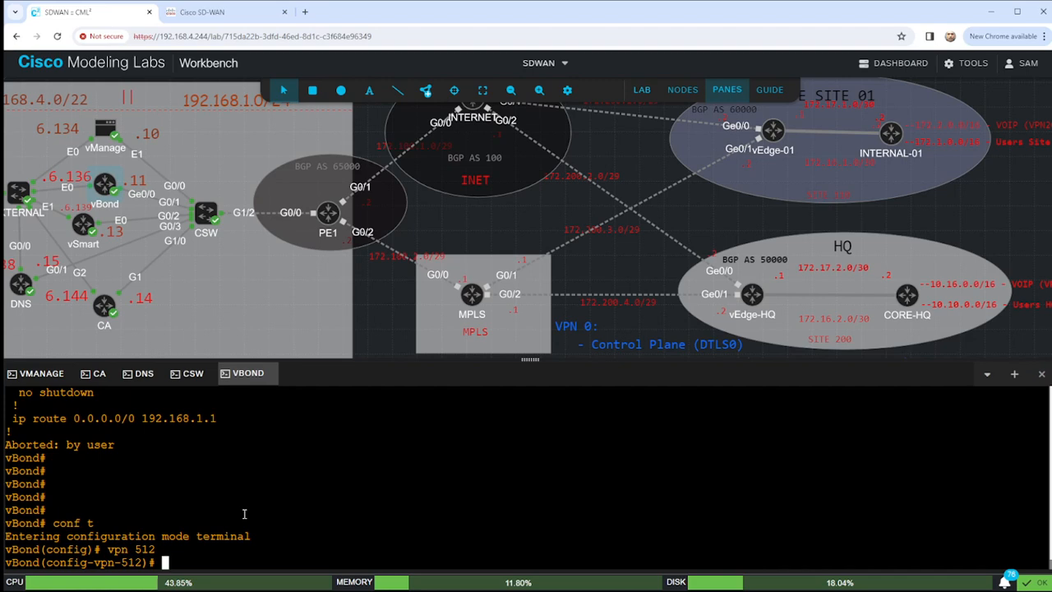
pyautogui.write('interface ')
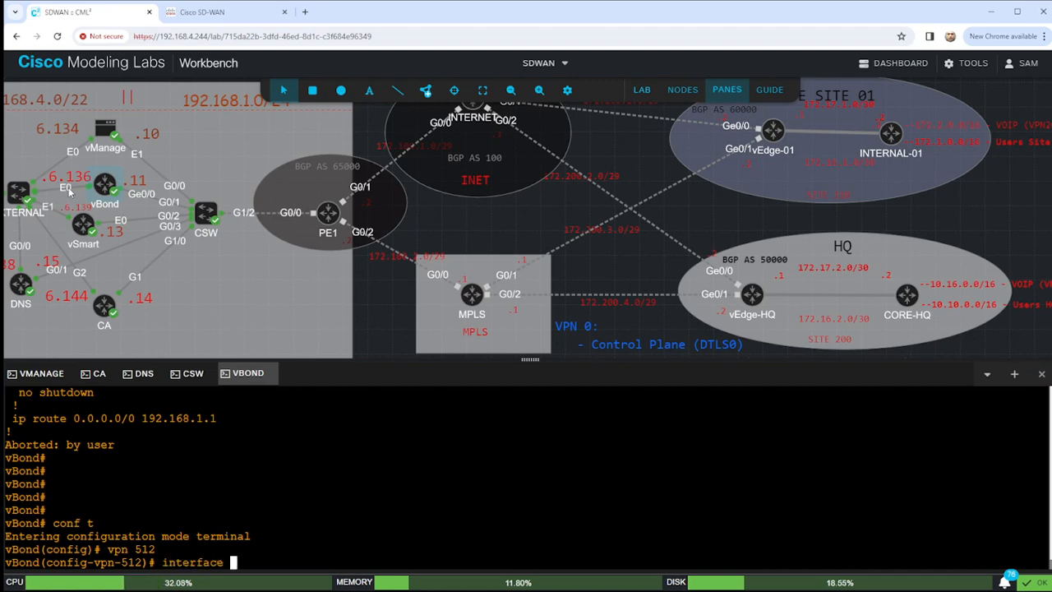
pyautogui.write('e')
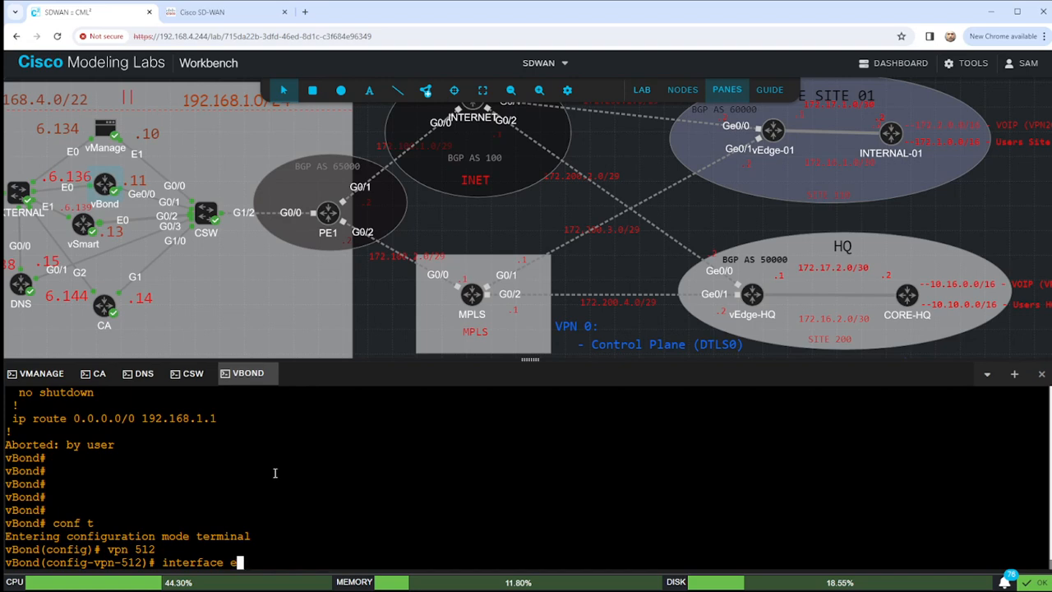
pyautogui.write('th0')
pyautogui.press('Return')
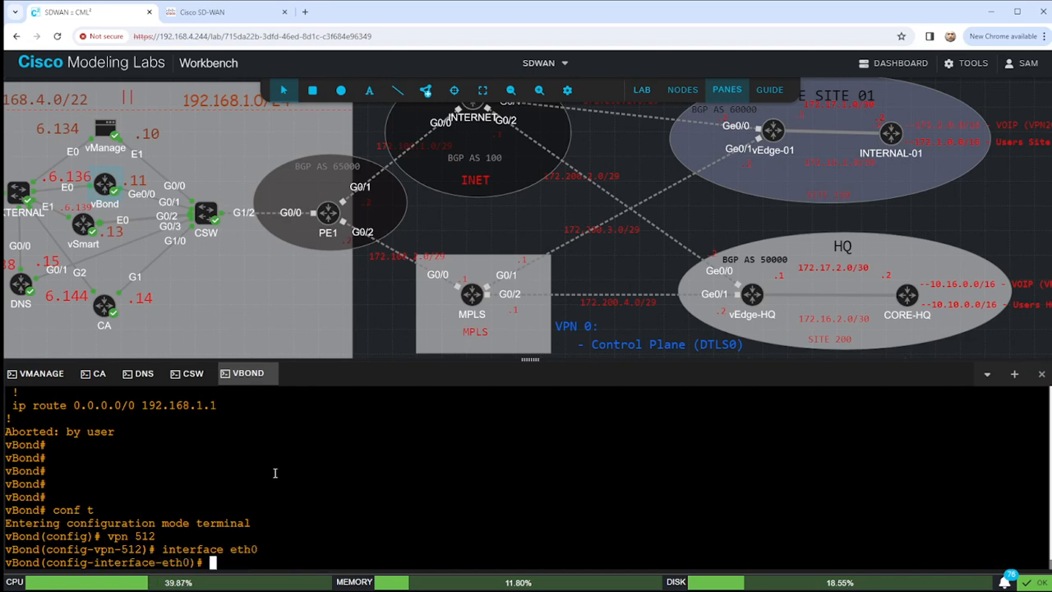
pyautogui.write('ip ')
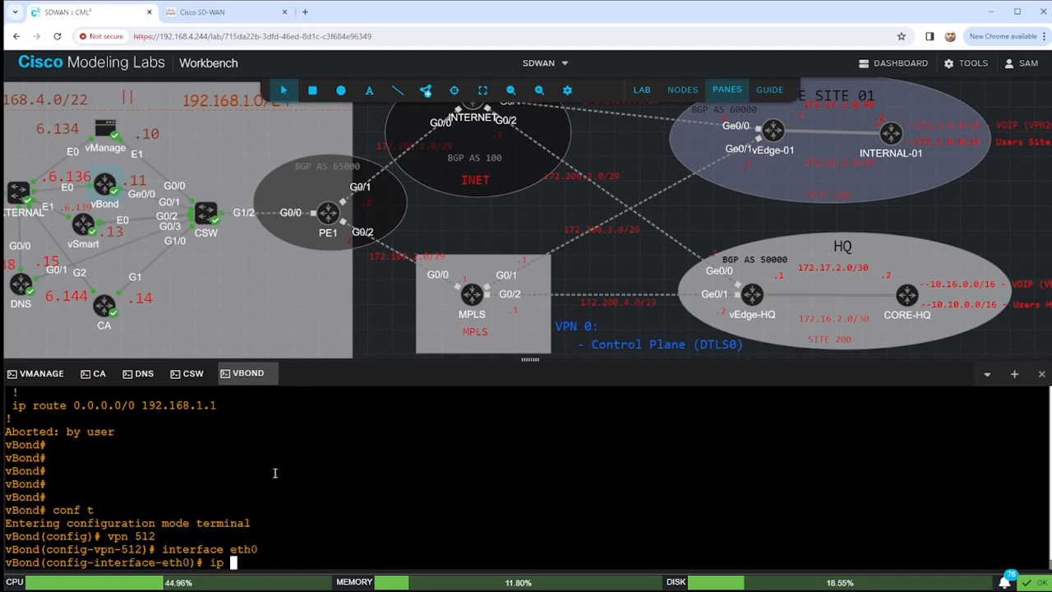
pyautogui.write('dhcp-clien')
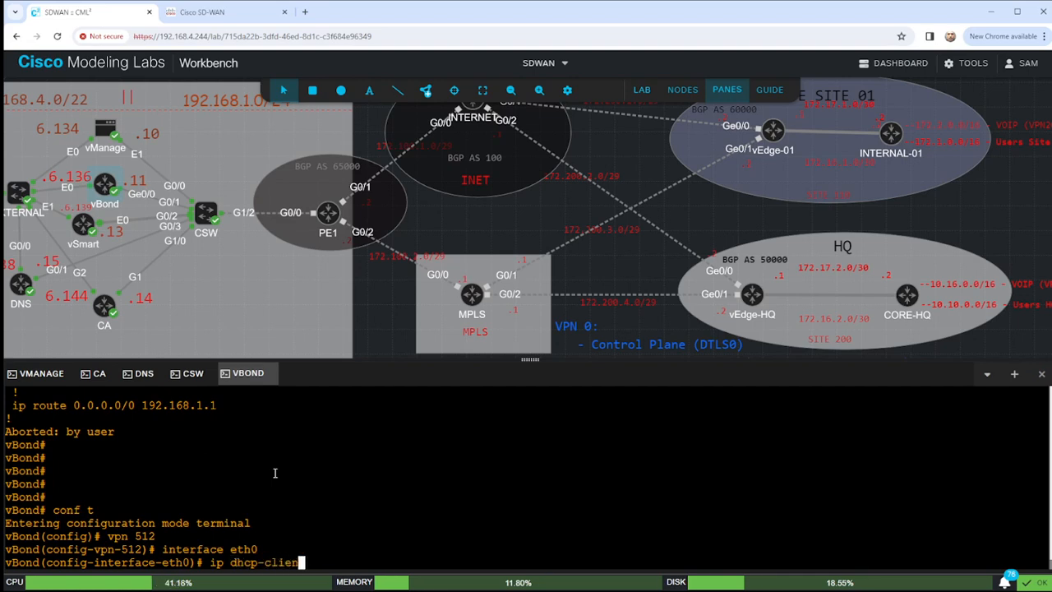
pyautogui.write('t')
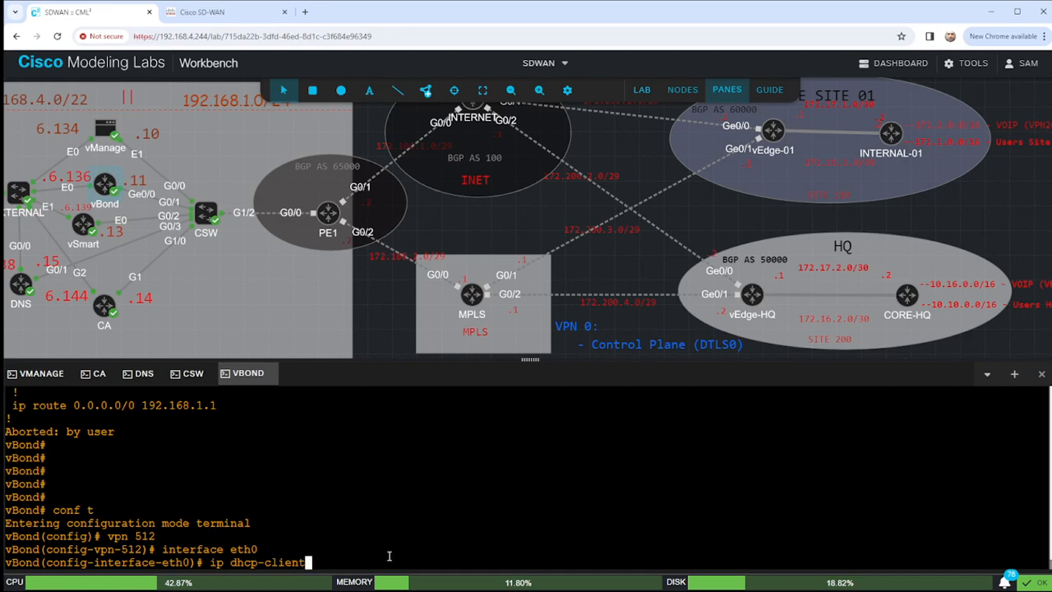
pyautogui.press('Return')
pyautogui.write('no shutdown')
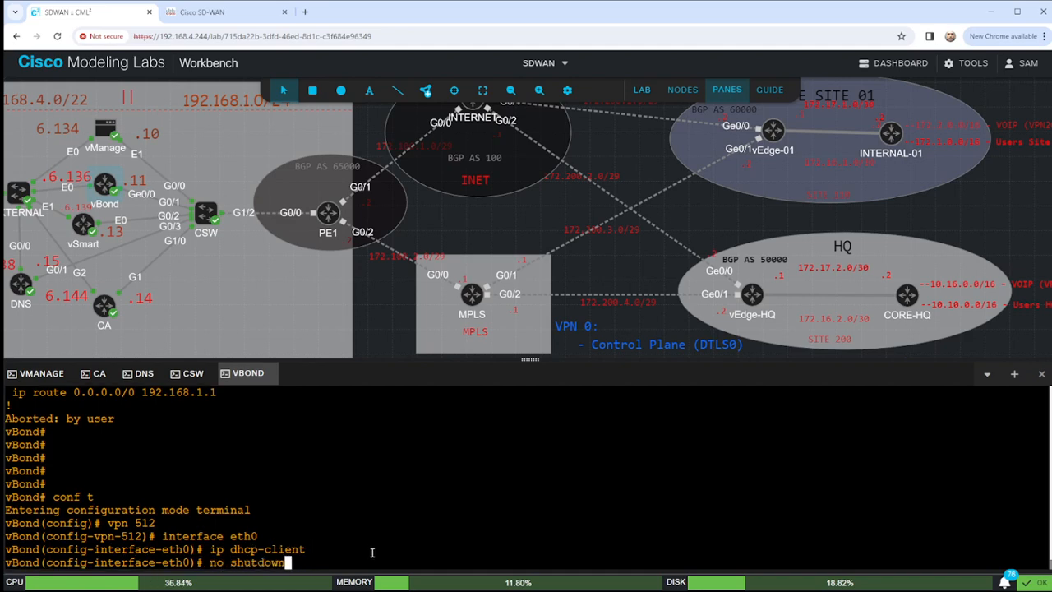
pyautogui.press('Return')
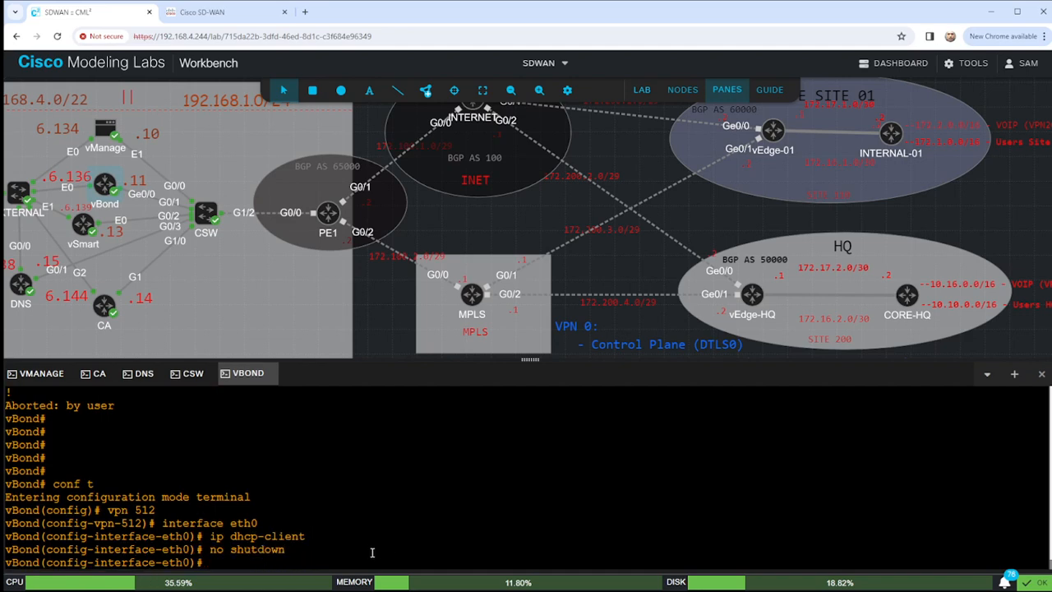
# Review the pending changes, commit, exit, and display show running-config vpn 512.
pyautogui.write('show configurati')
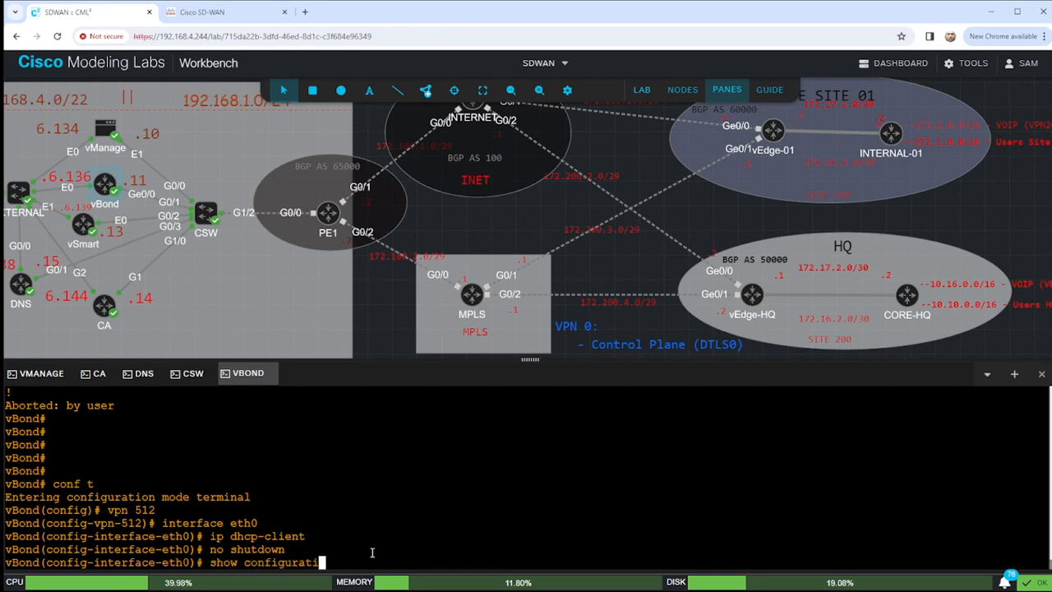
pyautogui.write('on')
pyautogui.press('Return')
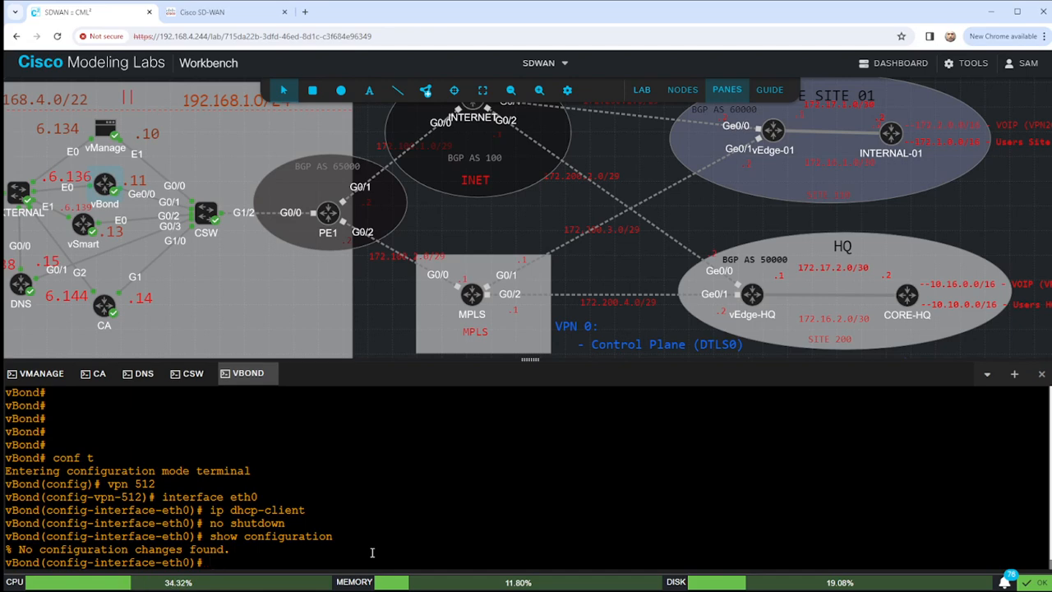
pyautogui.write('commit')
pyautogui.press('Return')
pyautogui.write('end')
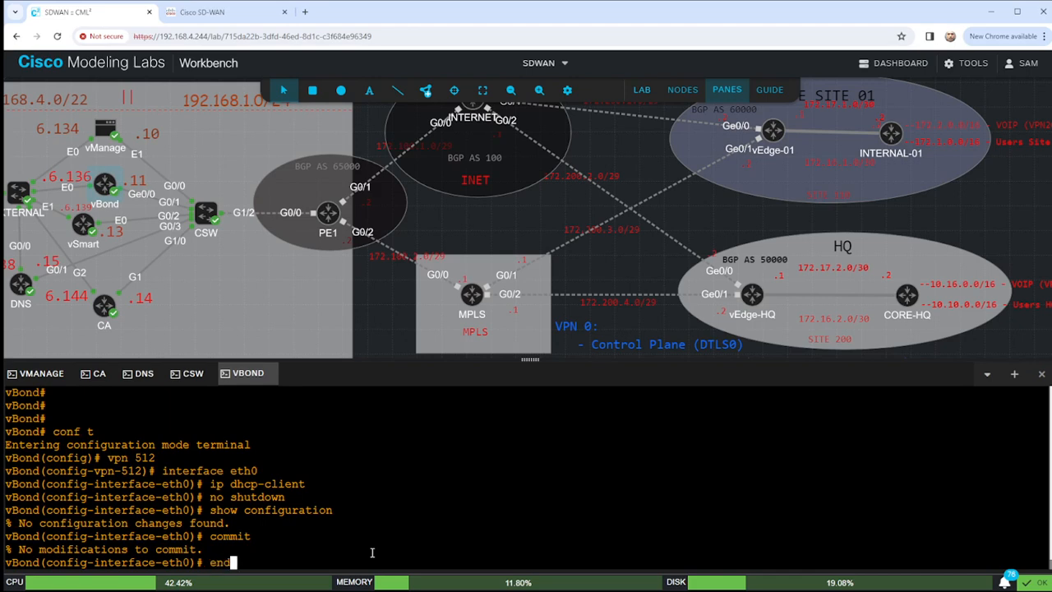
pyautogui.press('Return')
pyautogui.press('Return')
pyautogui.press('Return')
pyautogui.write('sho')
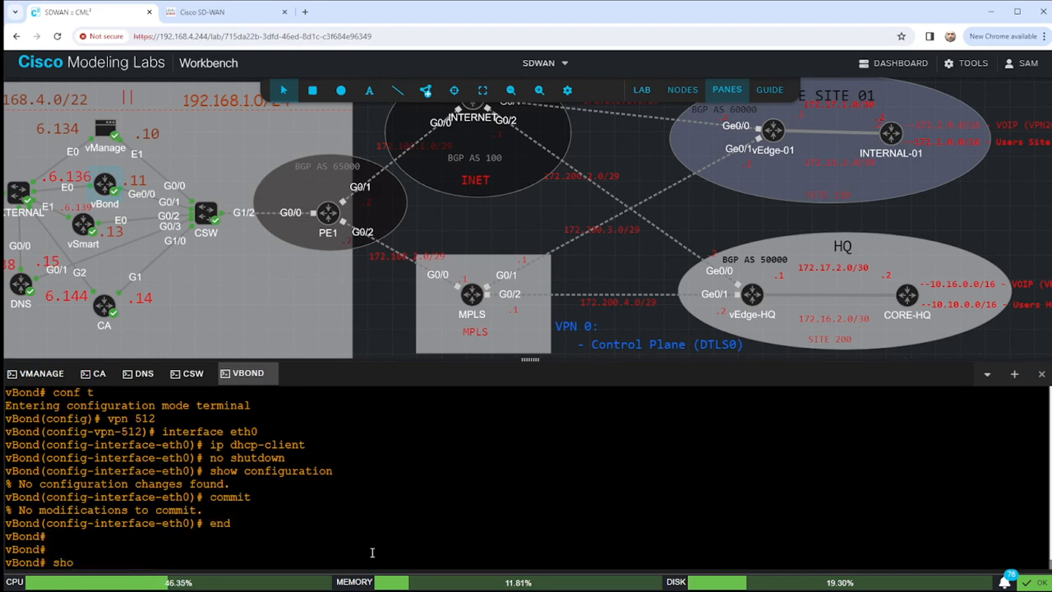
pyautogui.write('w running-config vpn 51')
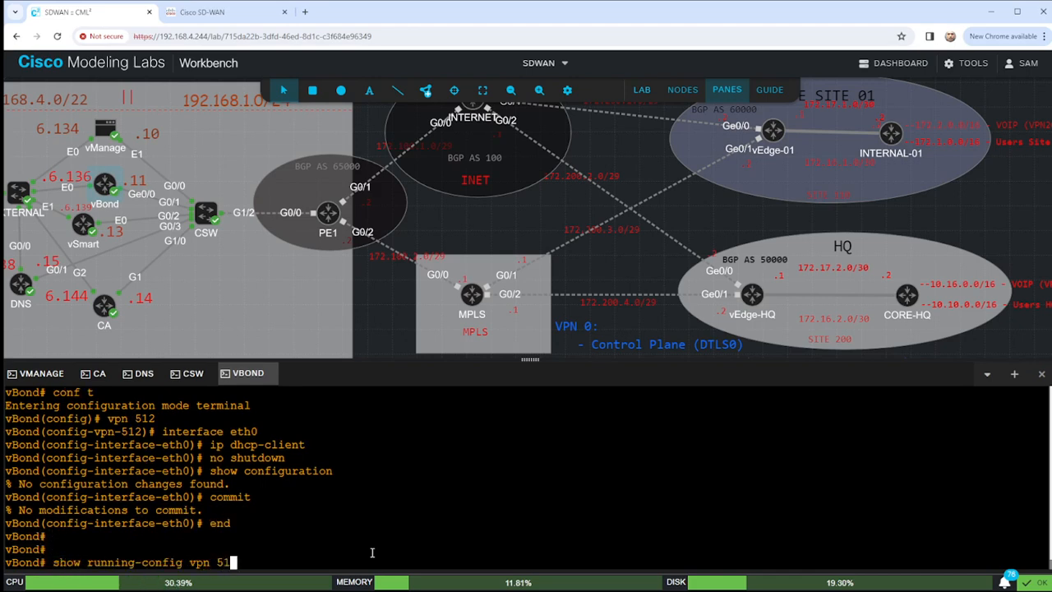
pyautogui.write('2')
pyautogui.press('Return')
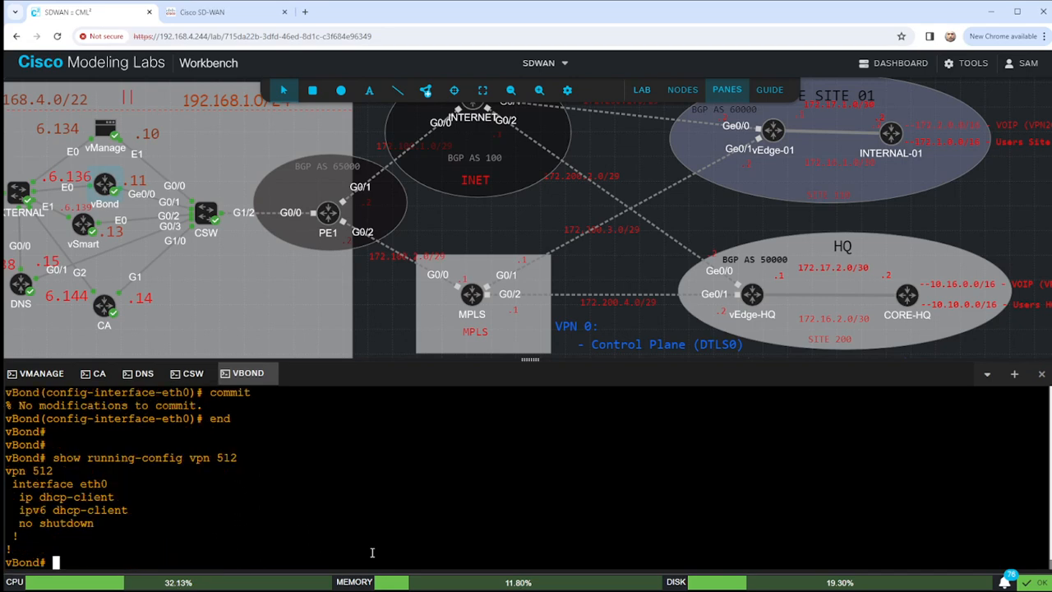
pyautogui.press('Return')
pyautogui.press('Return')
pyautogui.write('sho')
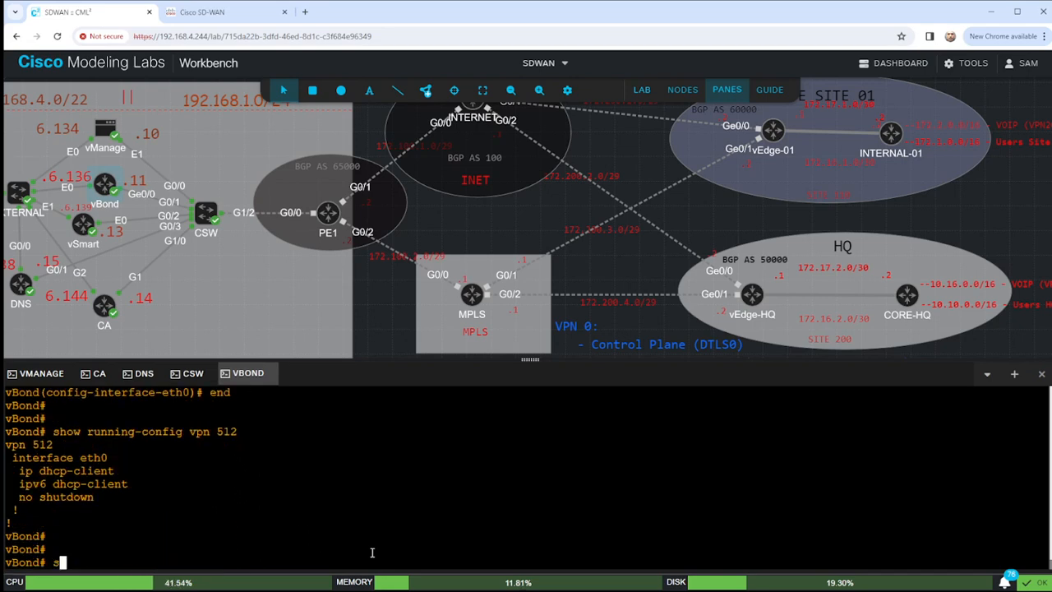
pyautogui.write('w interface ')
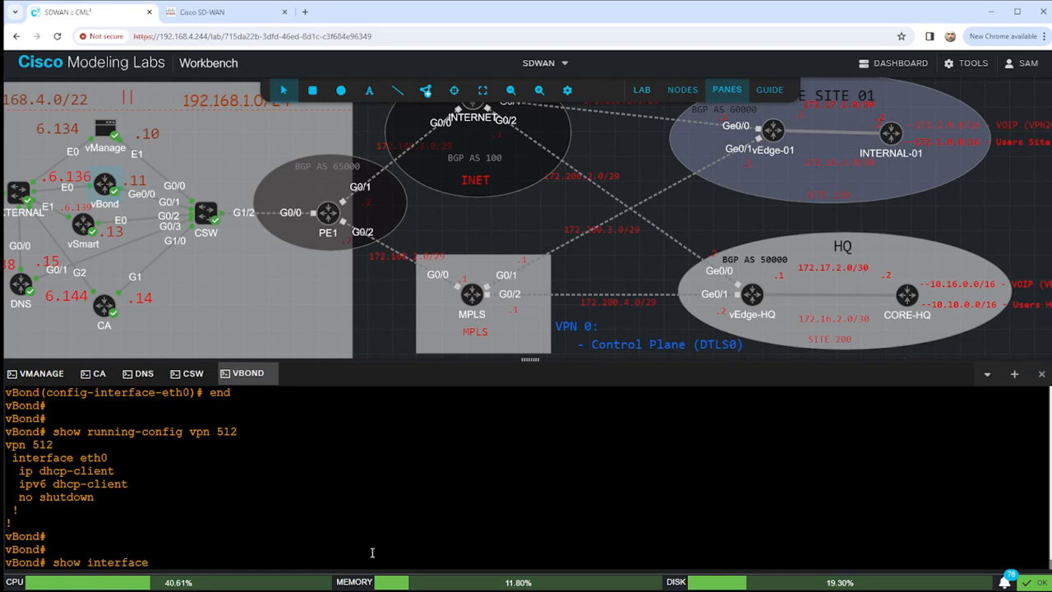
pyautogui.write('| tab')
# List vBond's interfaces with show interface | tab and page through to the end.
pyautogui.press('Return')
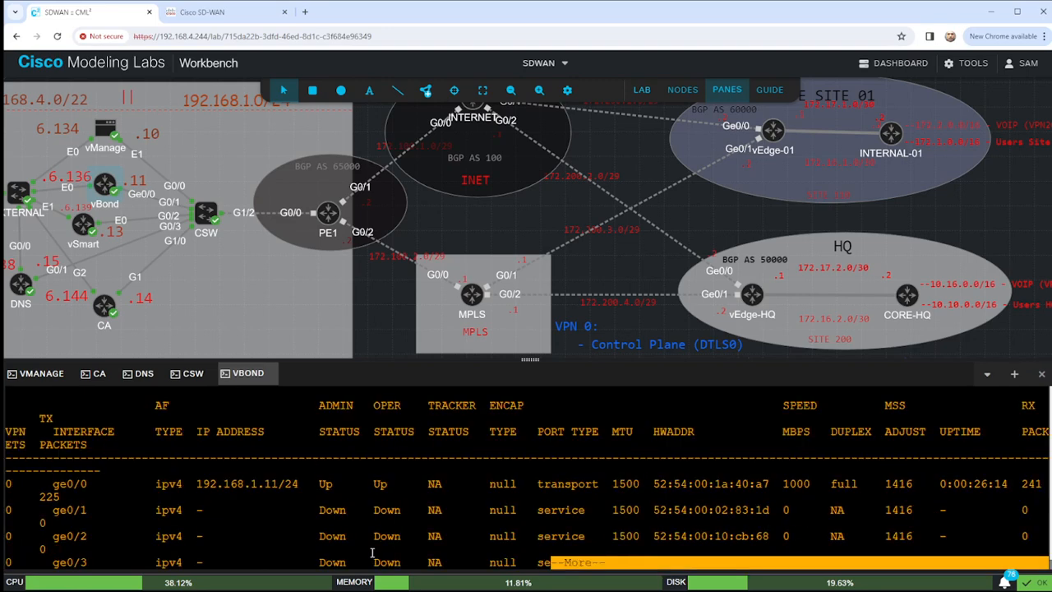
pyautogui.press('space')
pyautogui.press('q')
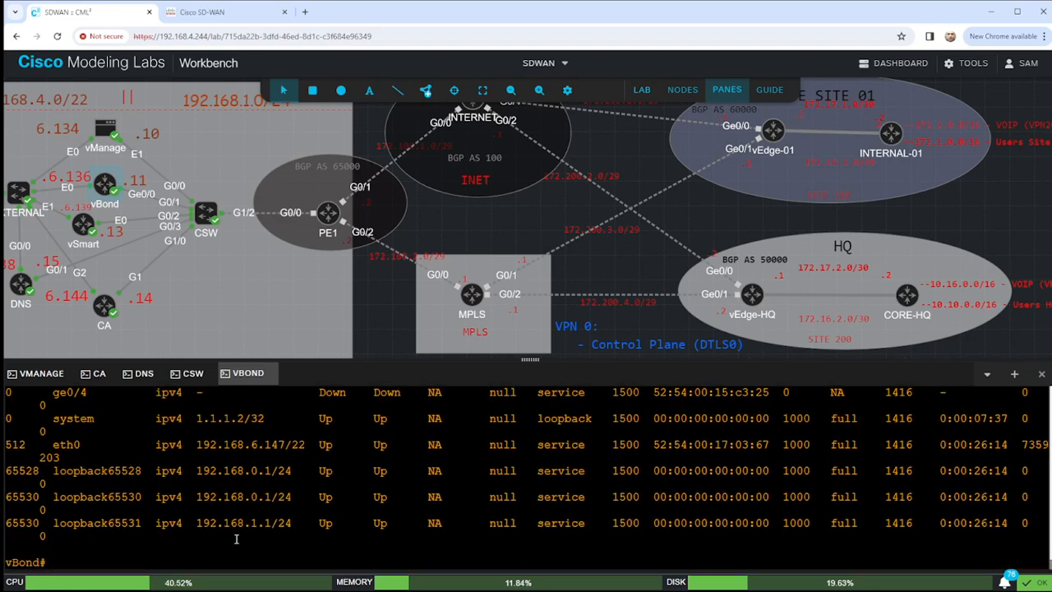
pyautogui.scroll(2, 287, 500)
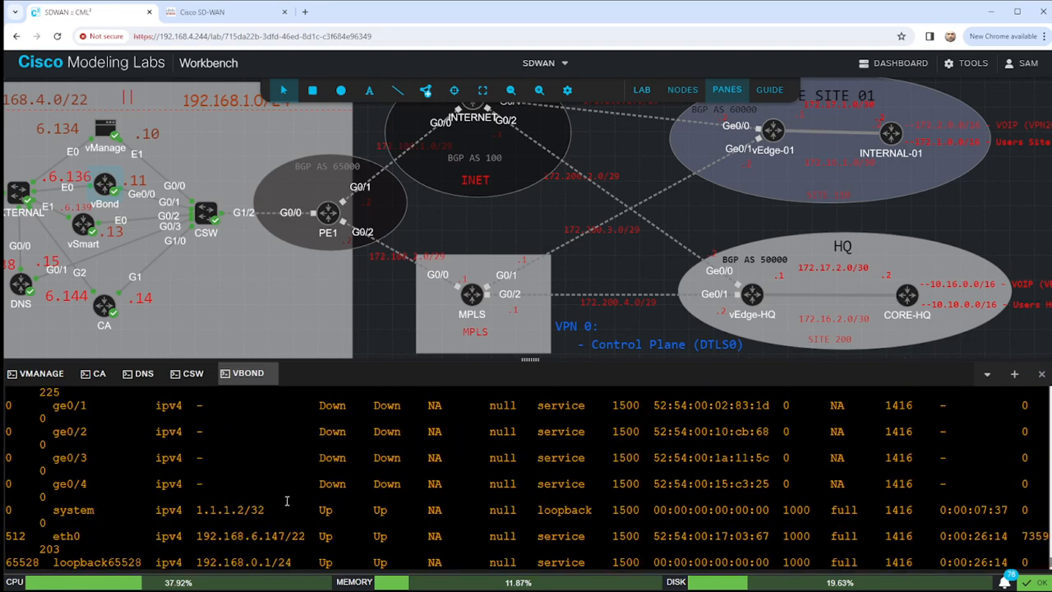
pyautogui.scroll(1, 295, 503)
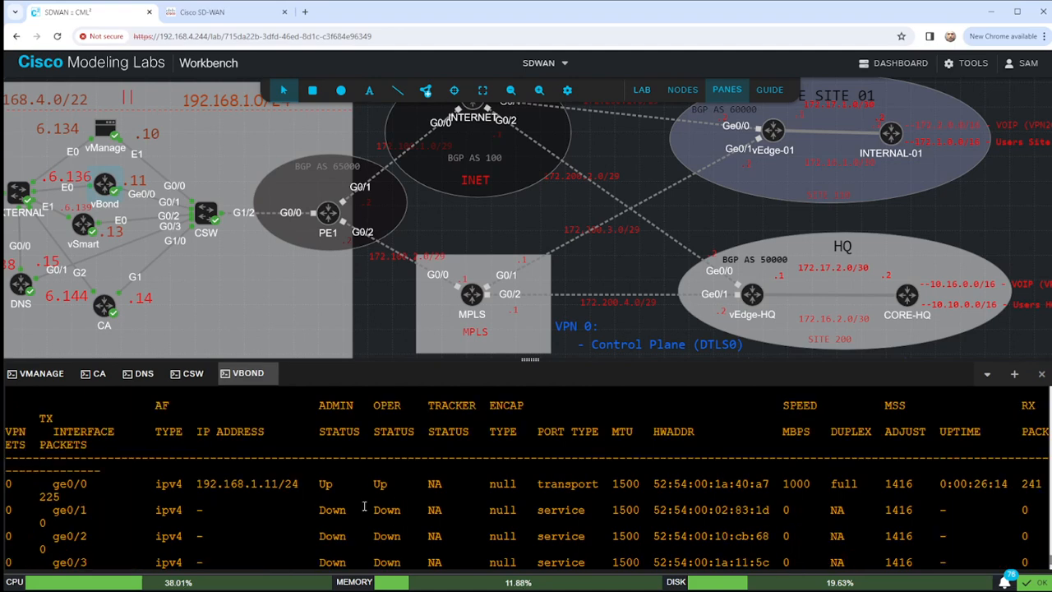
# Highlight ge0/0 at 192.168.1.11/24, system at 1.1.1.2/32 and eth0's 192.168.6.147 address.
pyautogui.moveTo(49, 485); pyautogui.dragTo(1016, 499)
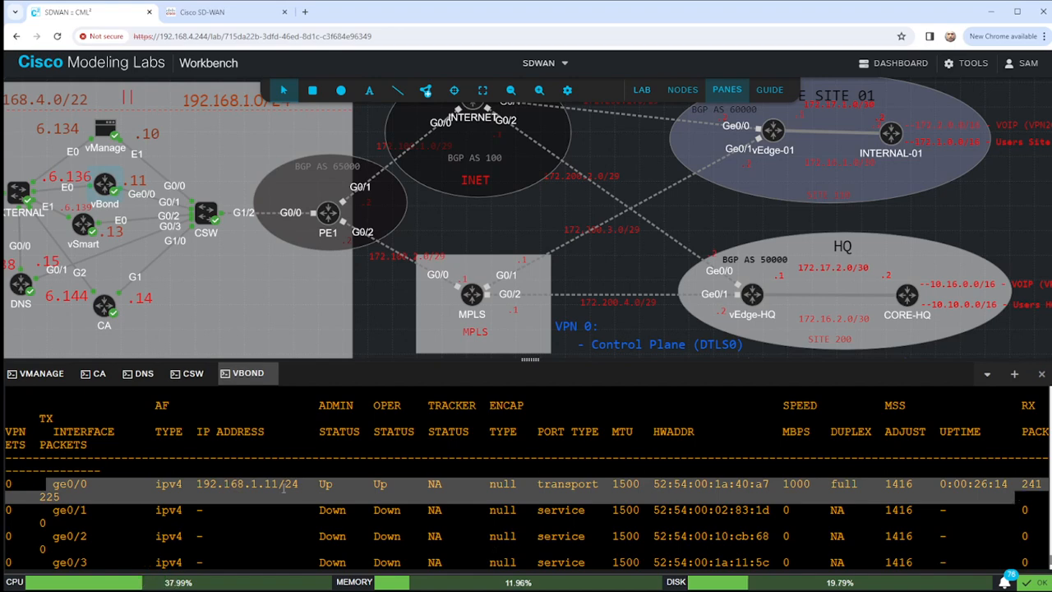
pyautogui.scroll(-5, 333, 513)
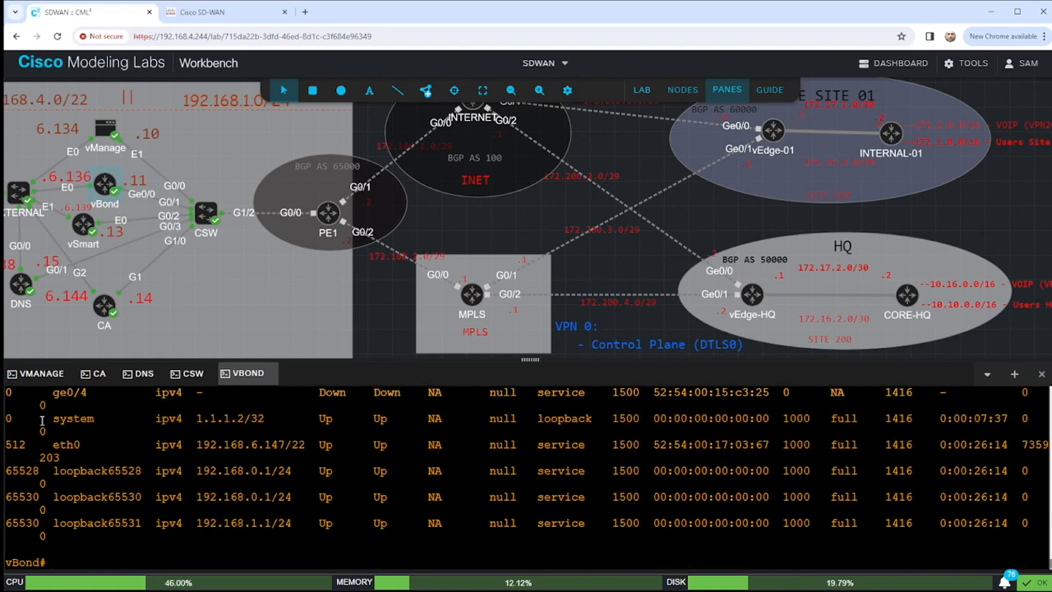
pyautogui.moveTo(41, 421); pyautogui.dragTo(1020, 418)
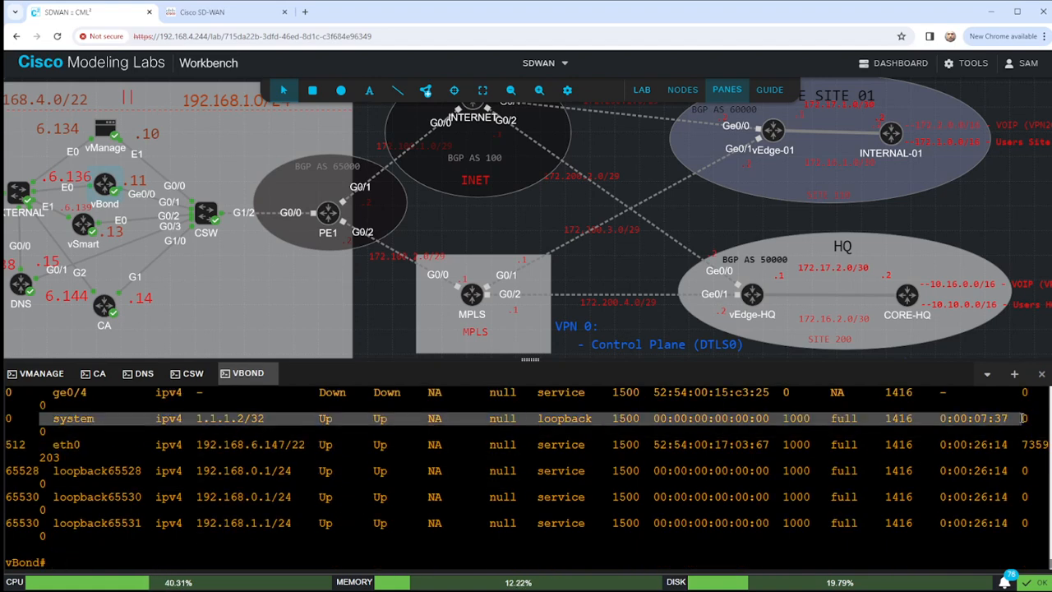
pyautogui.moveTo(231, 419); pyautogui.dragTo(271, 418)
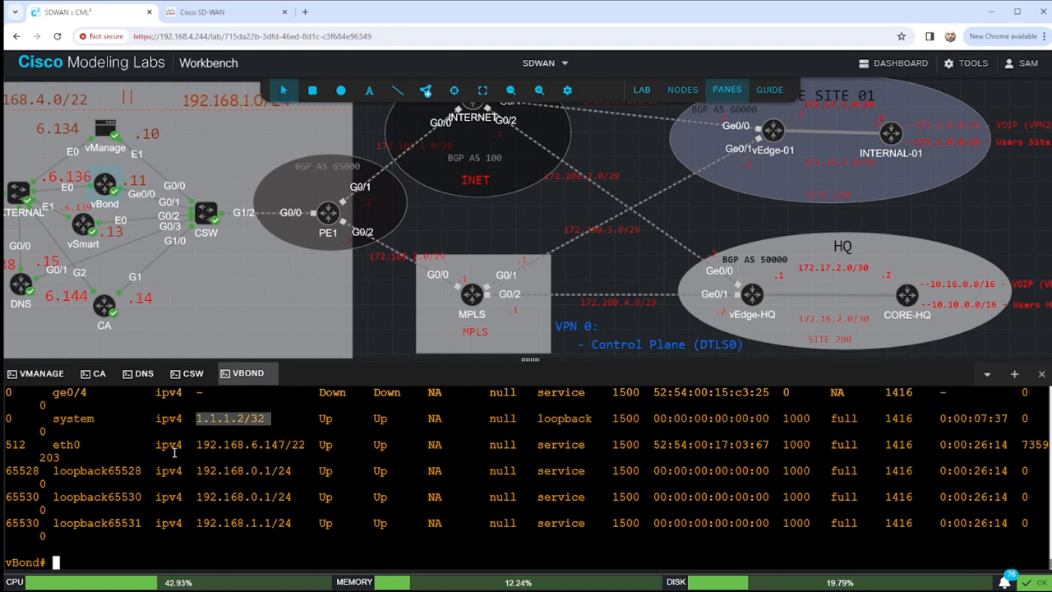
pyautogui.moveTo(54, 444); pyautogui.dragTo(285, 444)
pyautogui.hotkey('ctrl', 'c')
pyautogui.click(263, 444)
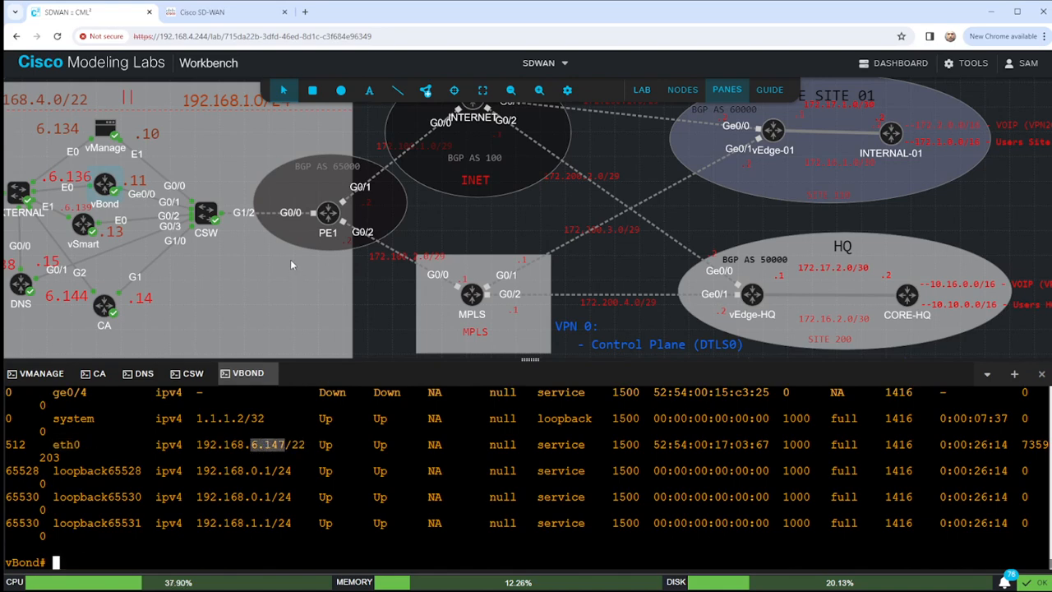
# Update the vBond address label on the canvas from .6.136 to 6.147.
pyautogui.click(70, 177)
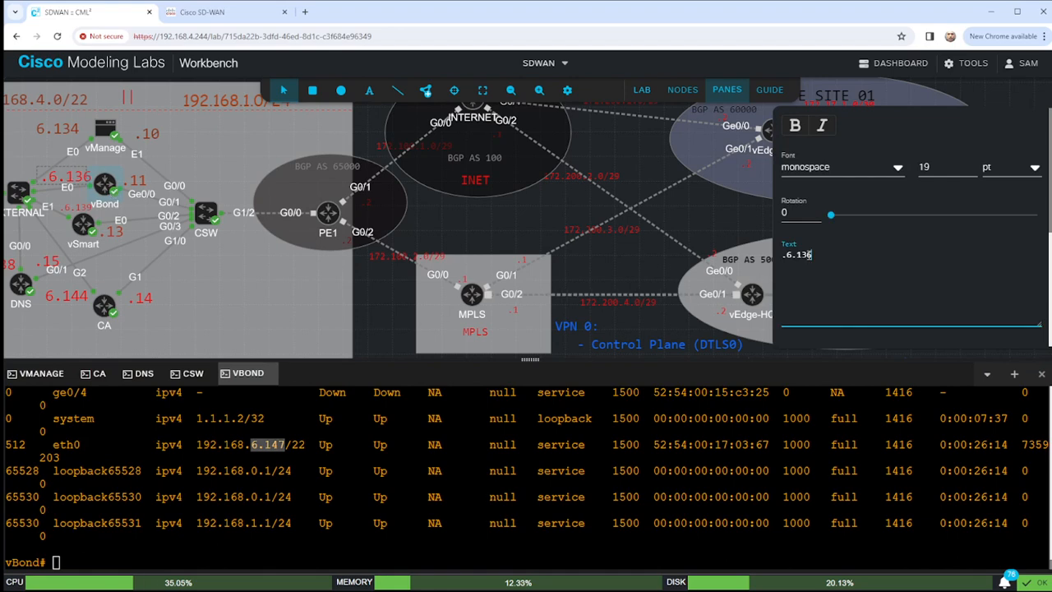
pyautogui.hotkey('ctrl', 'a')
pyautogui.hotkey('ctrl', 'v')
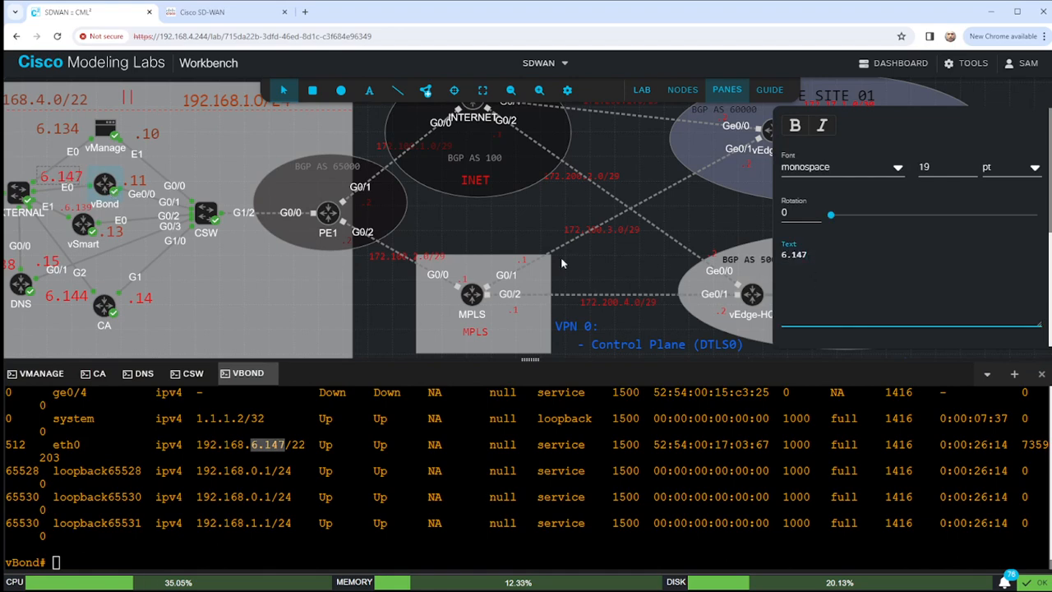
pyautogui.click(495, 221)
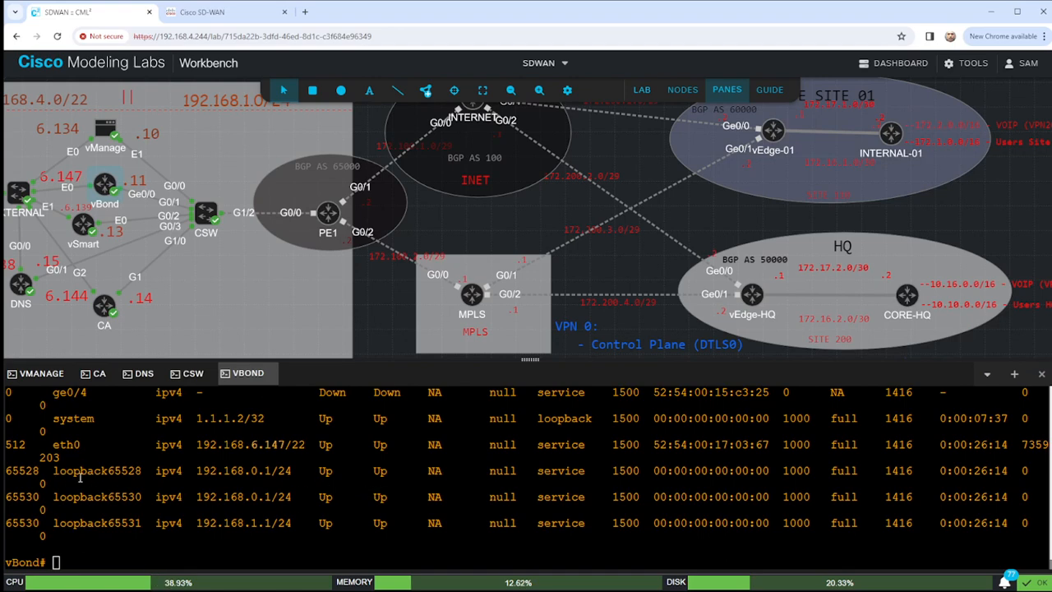
# Highlight the three loopback rows and the VPN 65528 entry in the interface table.
pyautogui.moveTo(12, 470); pyautogui.dragTo(1034, 522)
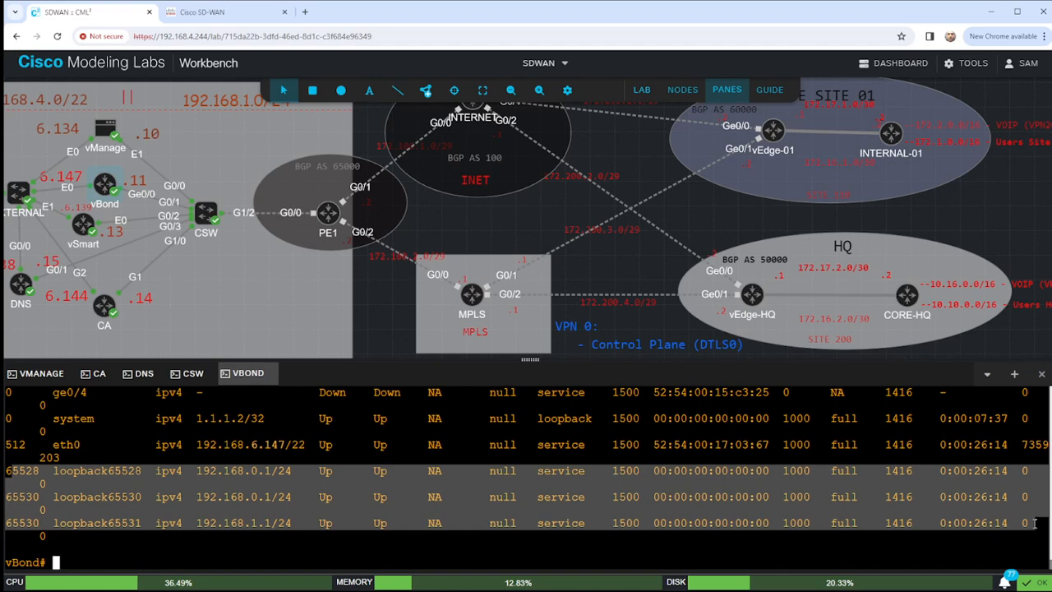
pyautogui.scroll(2, 386, 493)
pyautogui.scroll(-2, 387, 493)
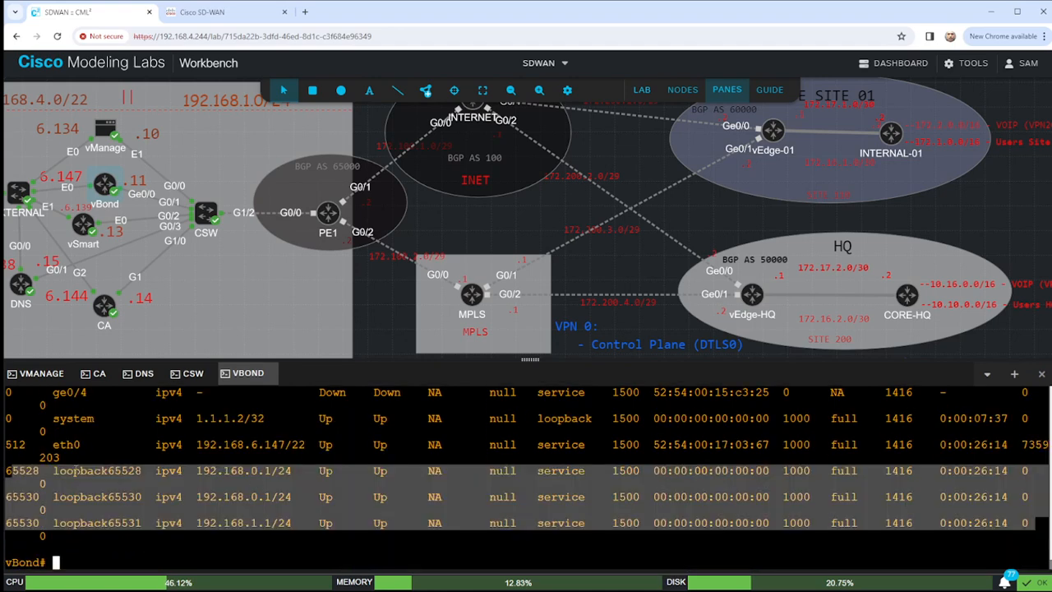
pyautogui.click(72, 468)
pyautogui.moveTo(8, 470); pyautogui.dragTo(38, 471)
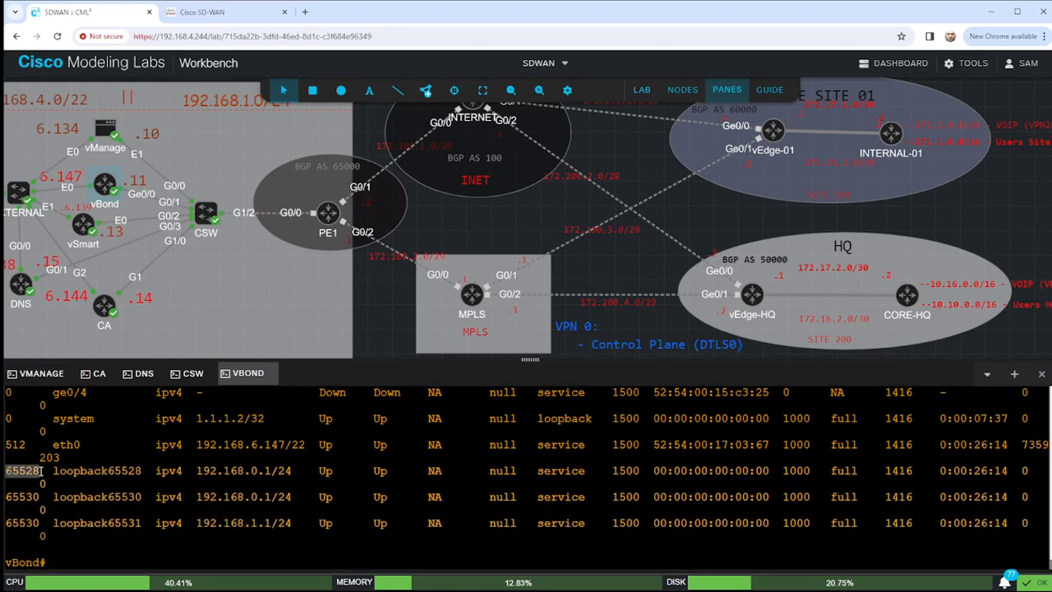
pyautogui.scroll(5, 71, 482)
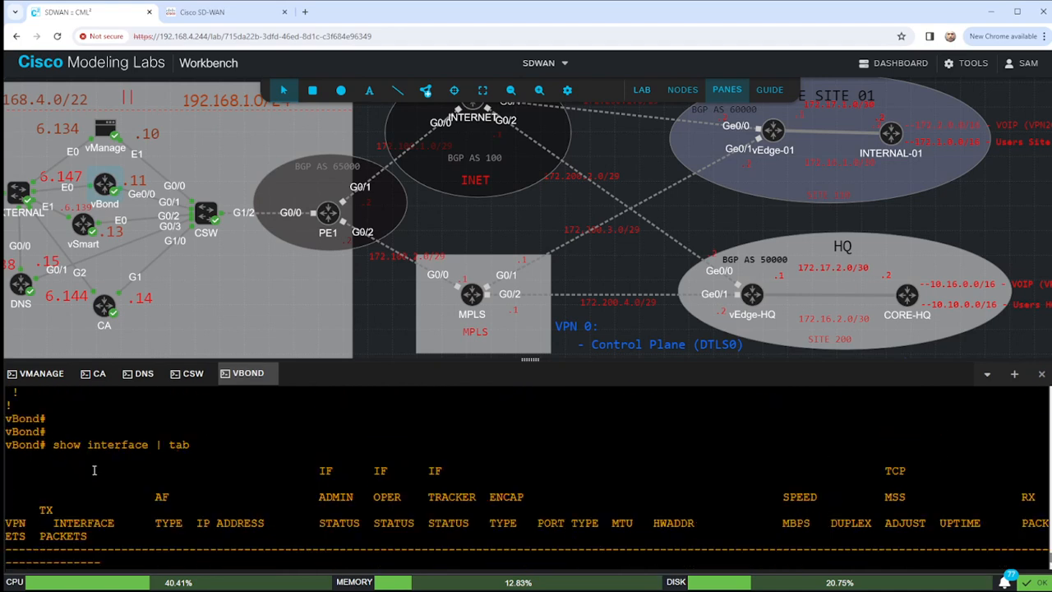
pyautogui.scroll(-3, 94, 513)
pyautogui.scroll(-5, 91, 482)
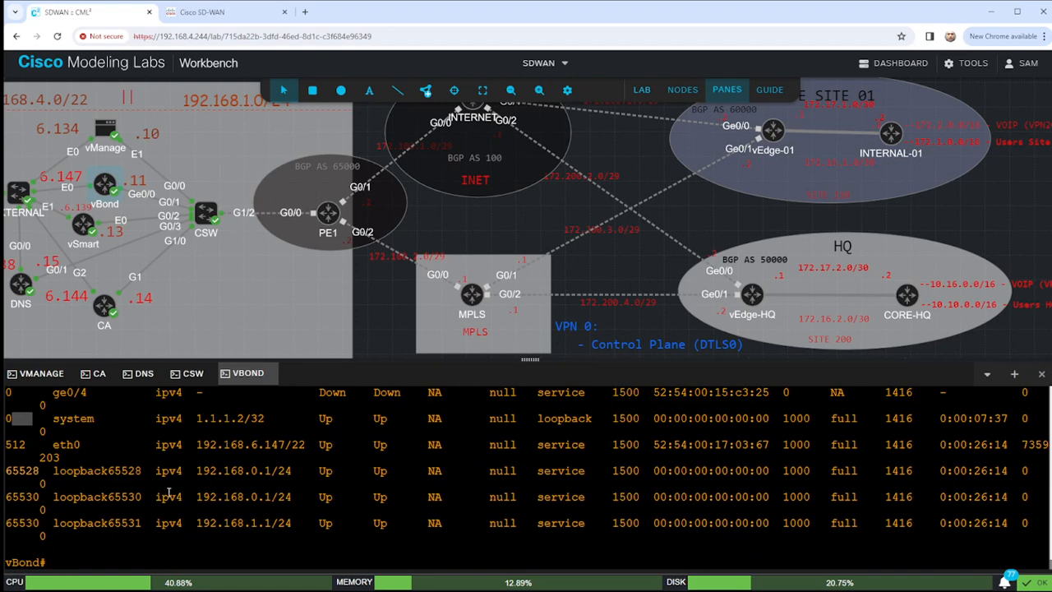
# Ping 192.168.1.14 in VPN 0 from vBond and stop after two successful replies.
pyautogui.press('Return')
pyautogui.press('Return')
pyautogui.write('ping')
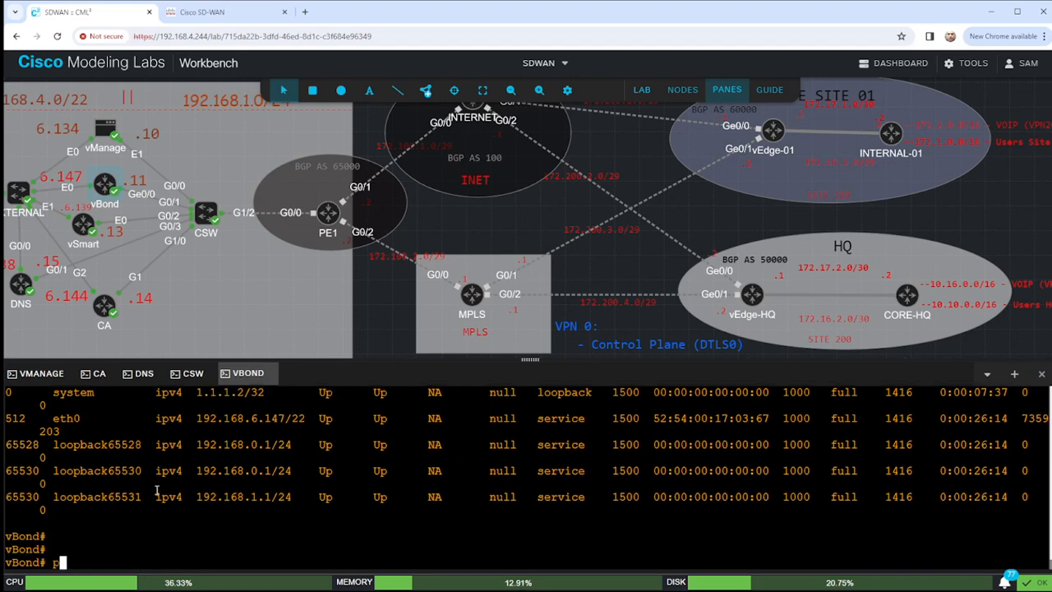
pyautogui.write(' 19')
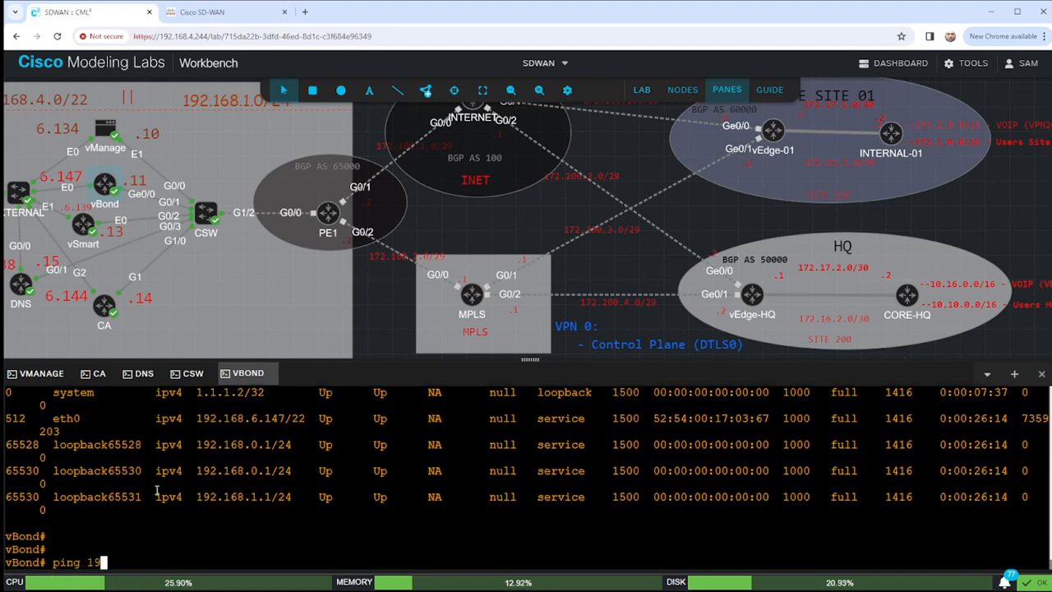
pyautogui.write('2.168.1')
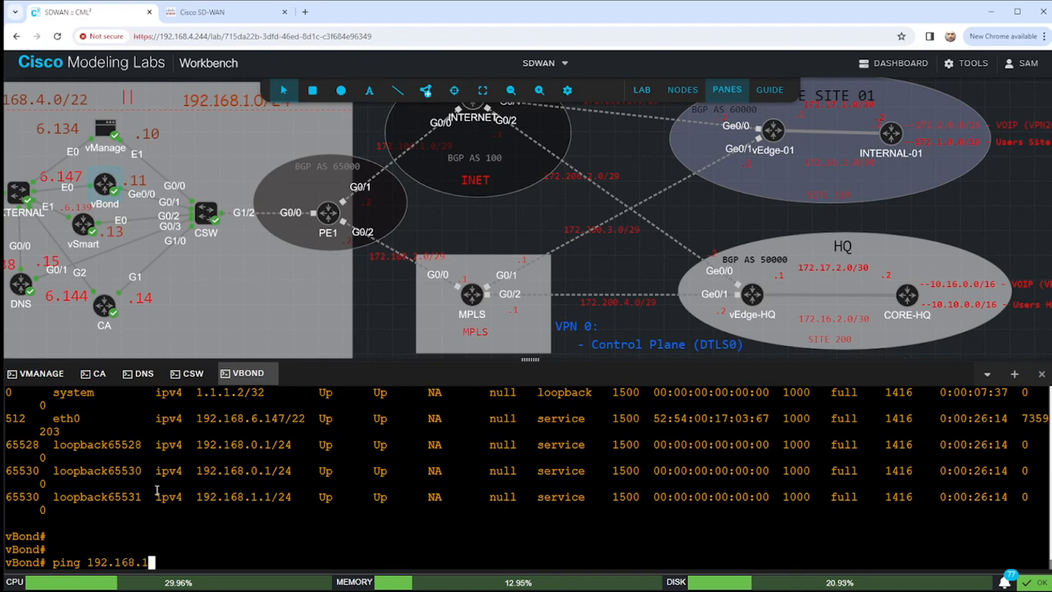
pyautogui.write('.14 vpn 0')
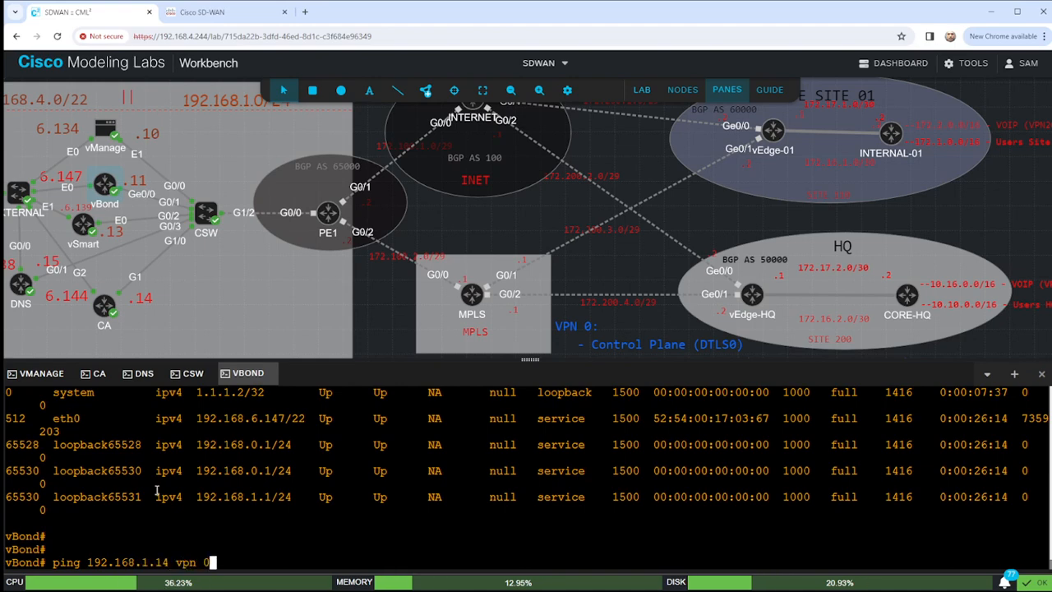
pyautogui.press('Return')
pyautogui.hotkey('ctrl', 'c')
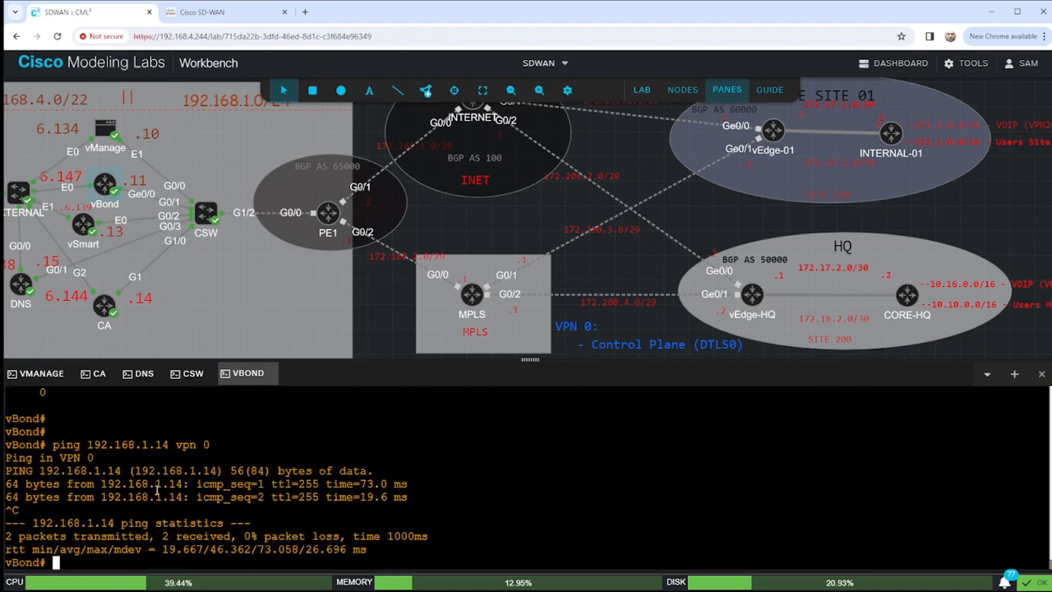
pyautogui.press('Return')
pyautogui.press('Return')
pyautogui.press('Return')
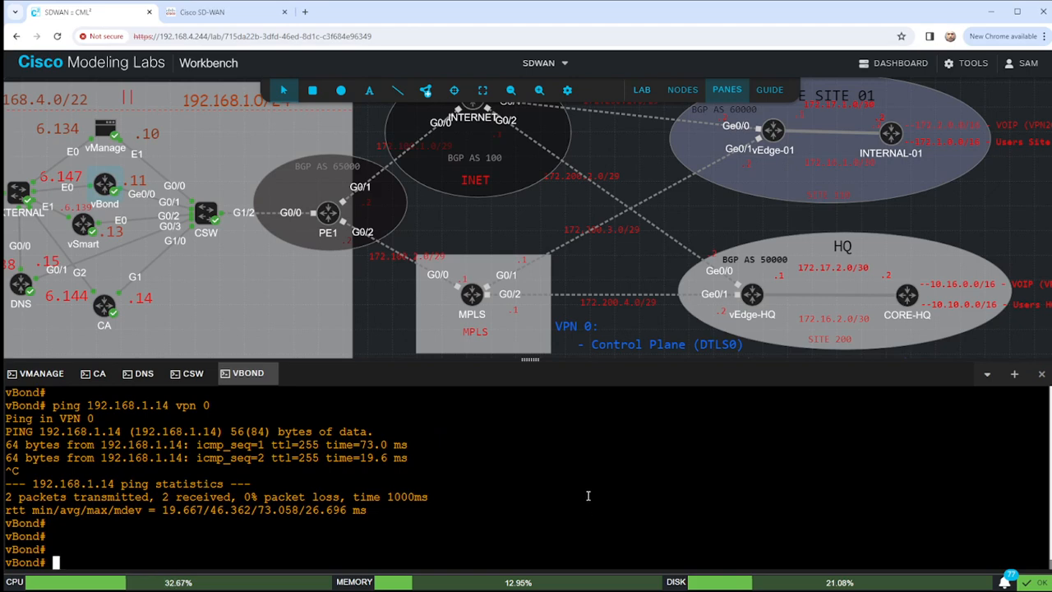
# On the CA router console, enter configuration mode and set ip domain name HomeLab.lab.
pyautogui.click(94, 373)
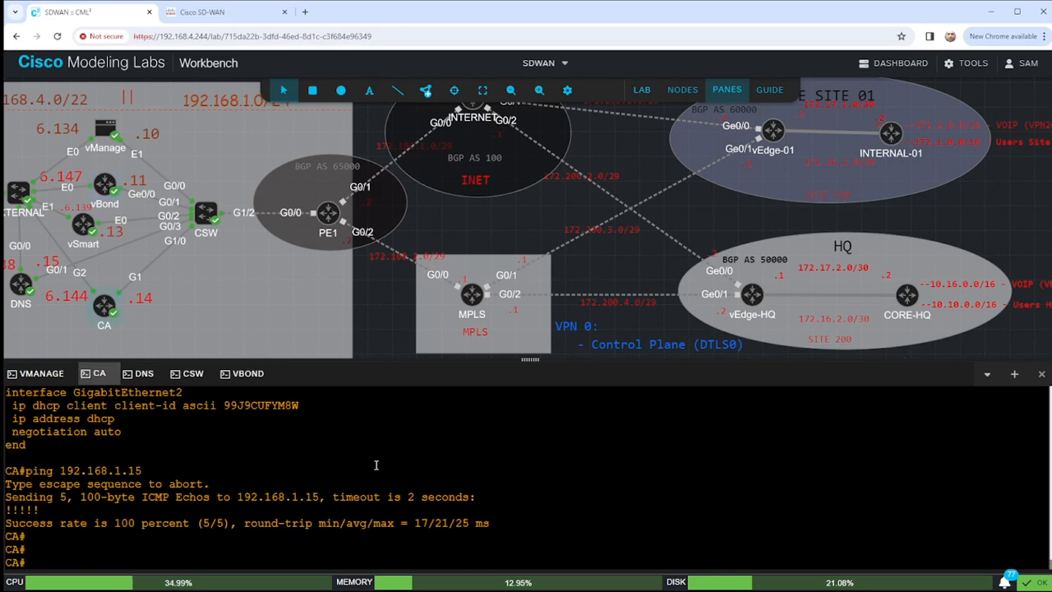
pyautogui.press('Return')
pyautogui.press('Return')
pyautogui.press('Return')
pyautogui.write('conf t')
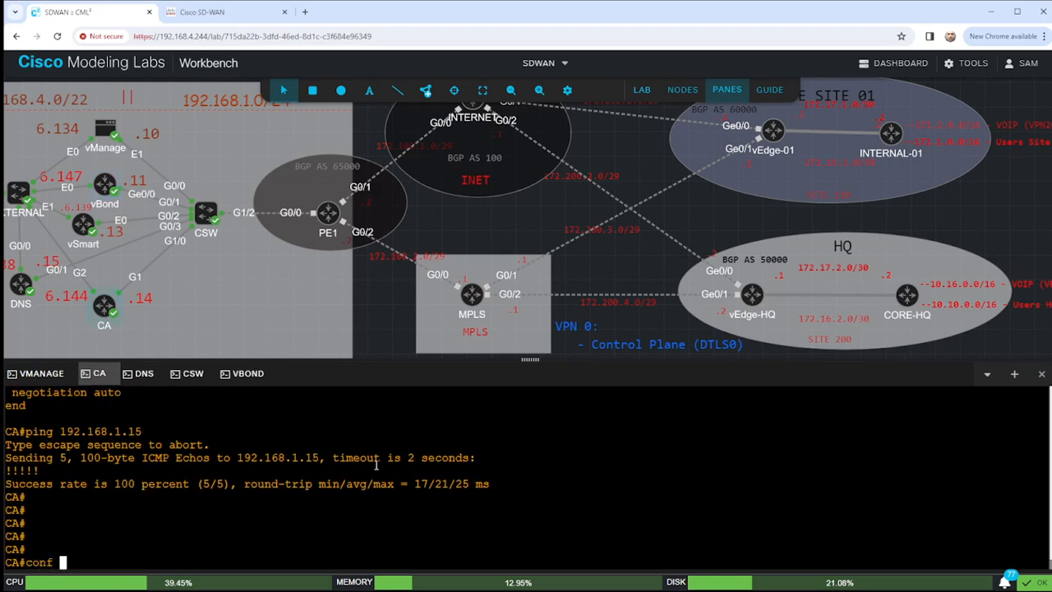
pyautogui.press('Return')
pyautogui.write('ip domain')
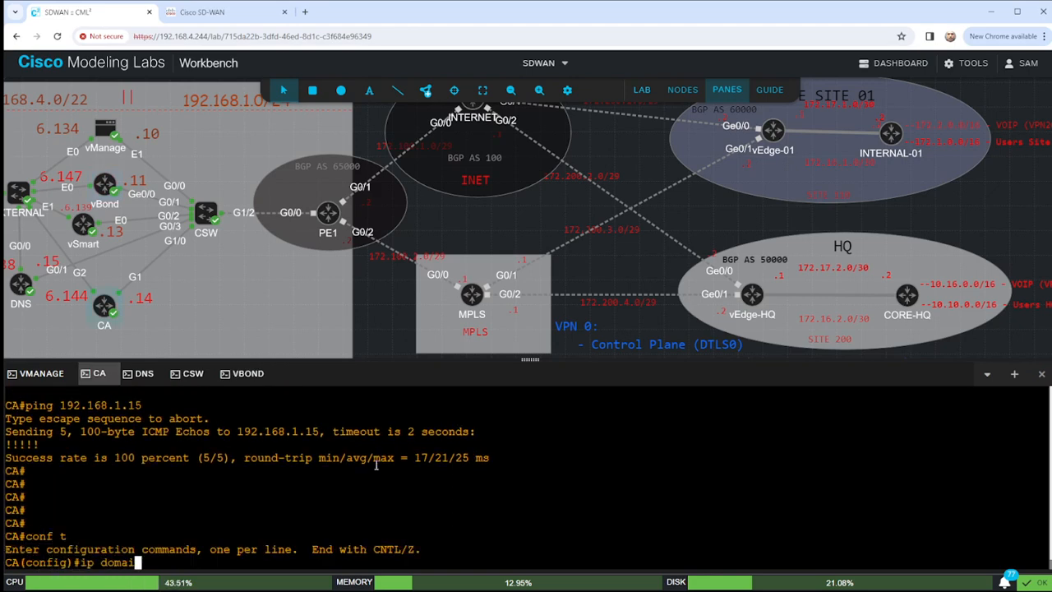
pyautogui.press('Tab')
pyautogui.write('nam')
pyautogui.press('Tab')
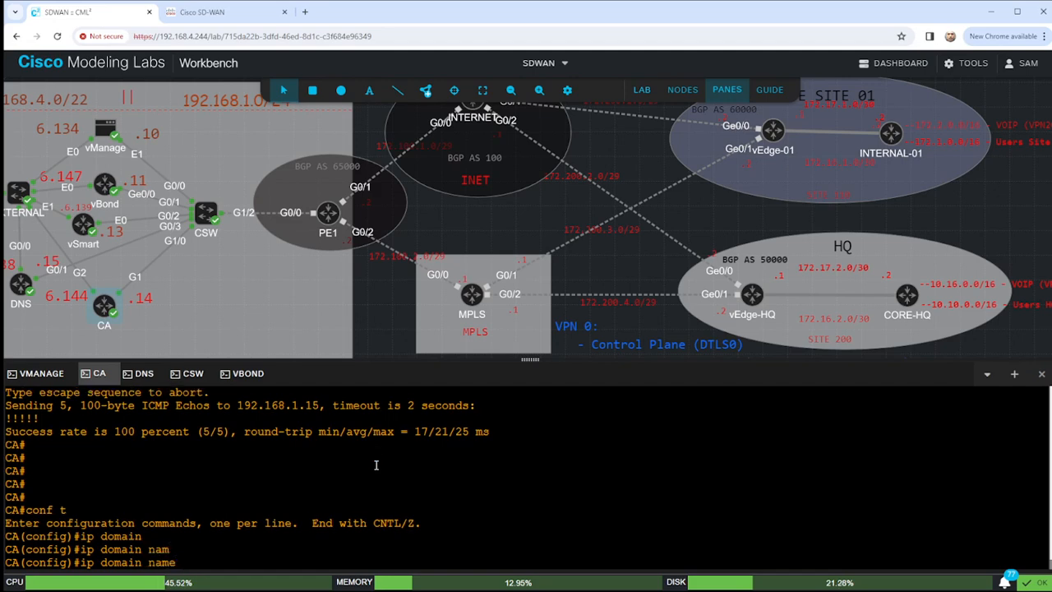
pyautogui.write('HomeLab.lab')
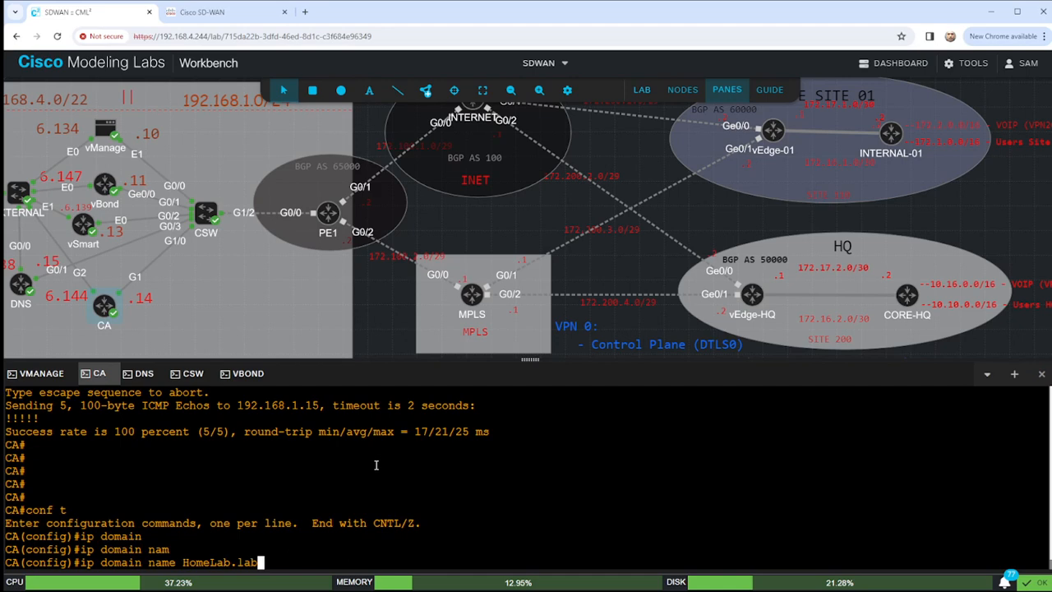
pyautogui.press('Return')
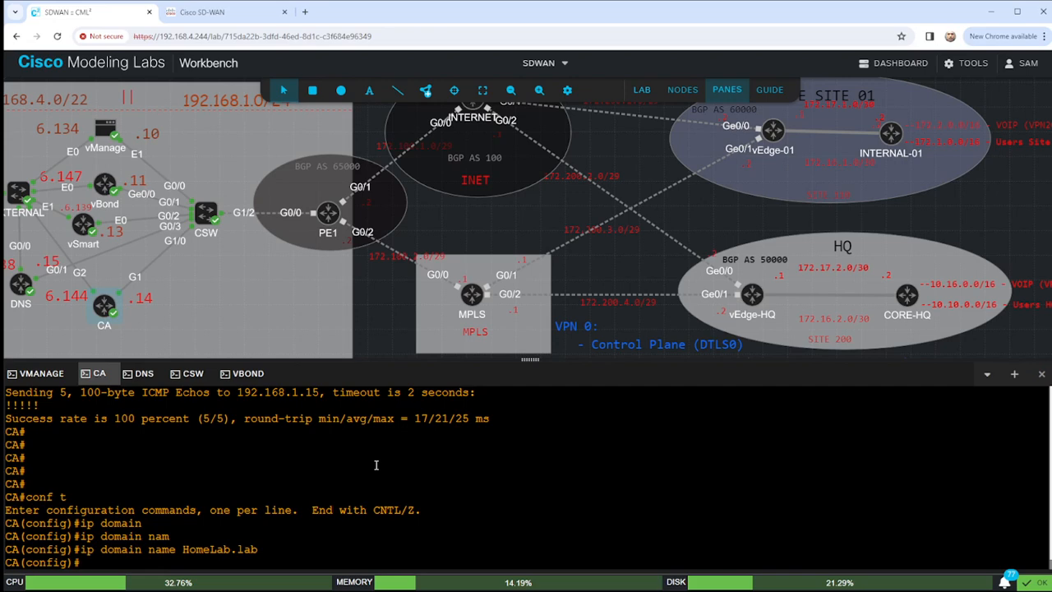
# Generate 2048-bit RSA keys with crypto key gen rsa mod 2048.
pyautogui.write('crypto key ')
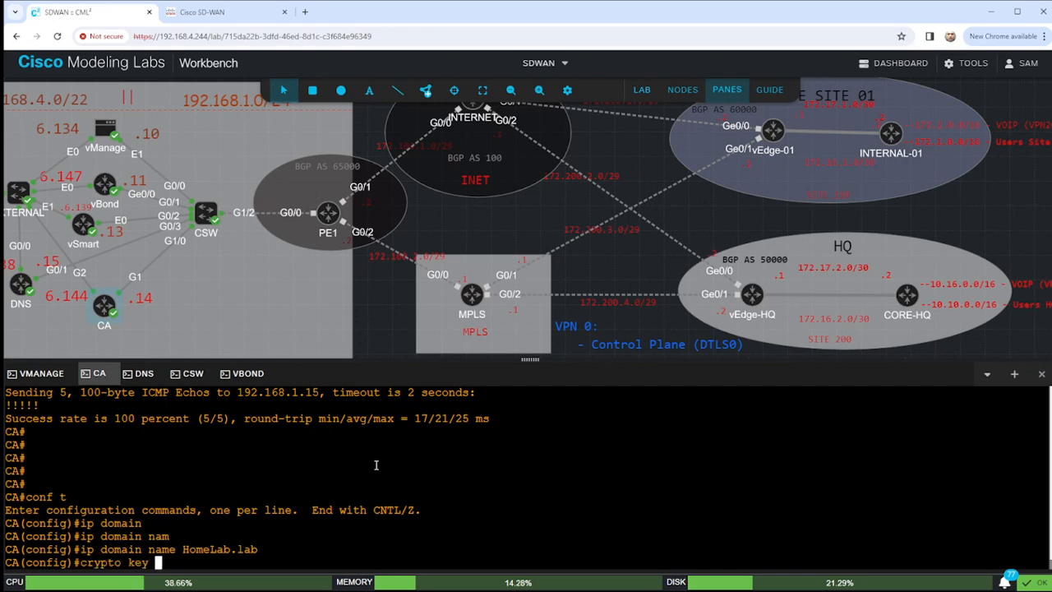
pyautogui.write('gen rsa mo')
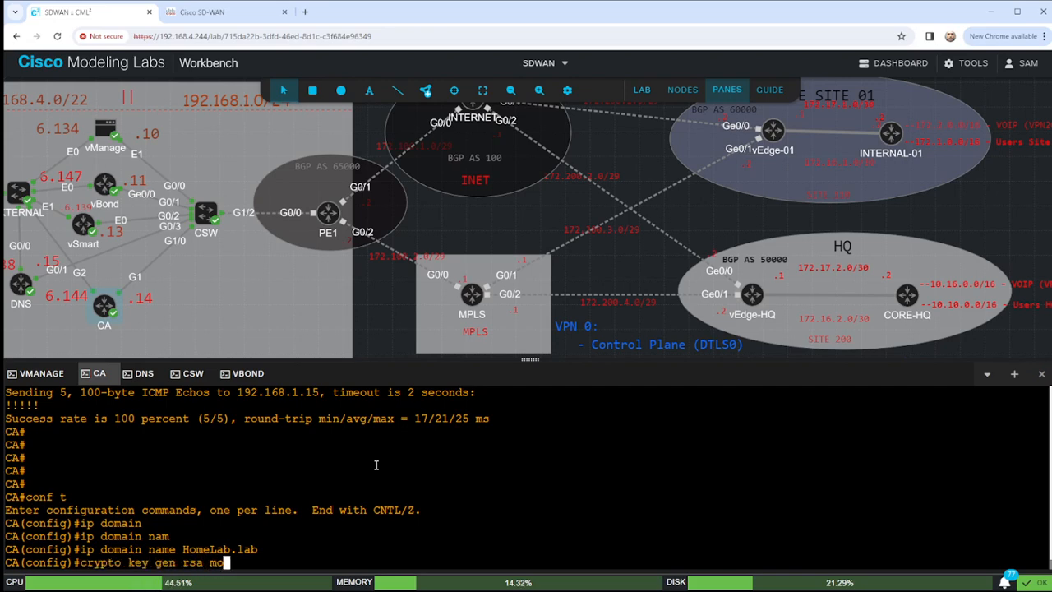
pyautogui.write('d 20')
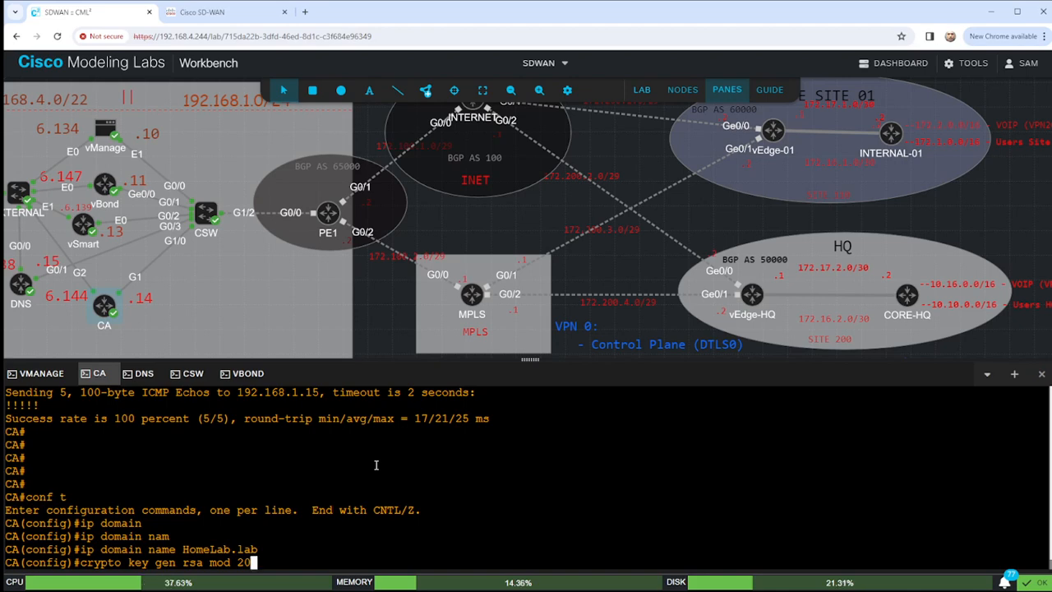
pyautogui.write('48')
pyautogui.press('Return')
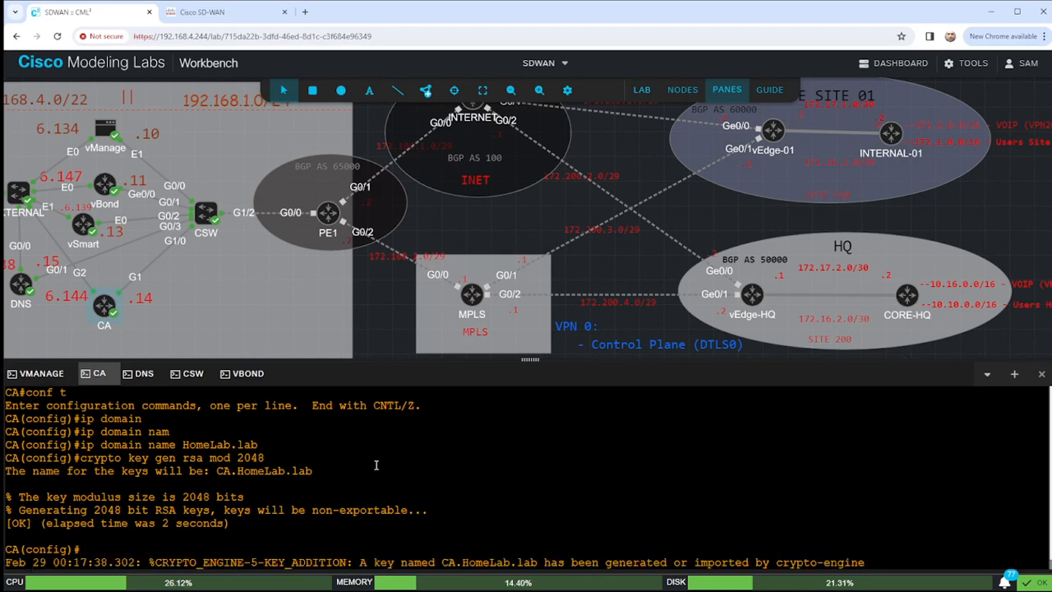
pyautogui.press('Return')
pyautogui.press('Return')
pyautogui.write('username c')
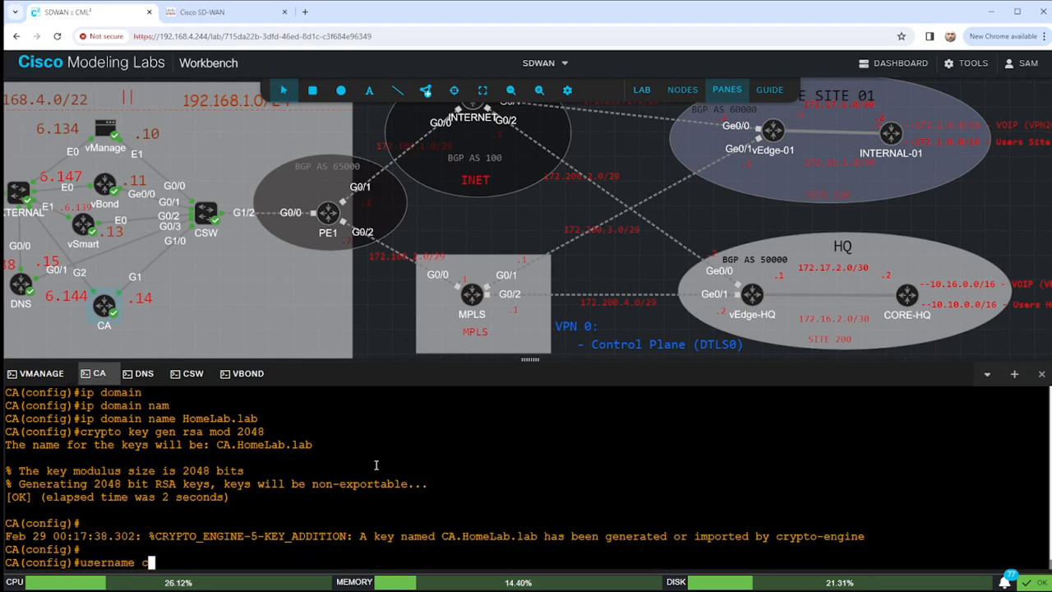
pyautogui.write('isco priv ')
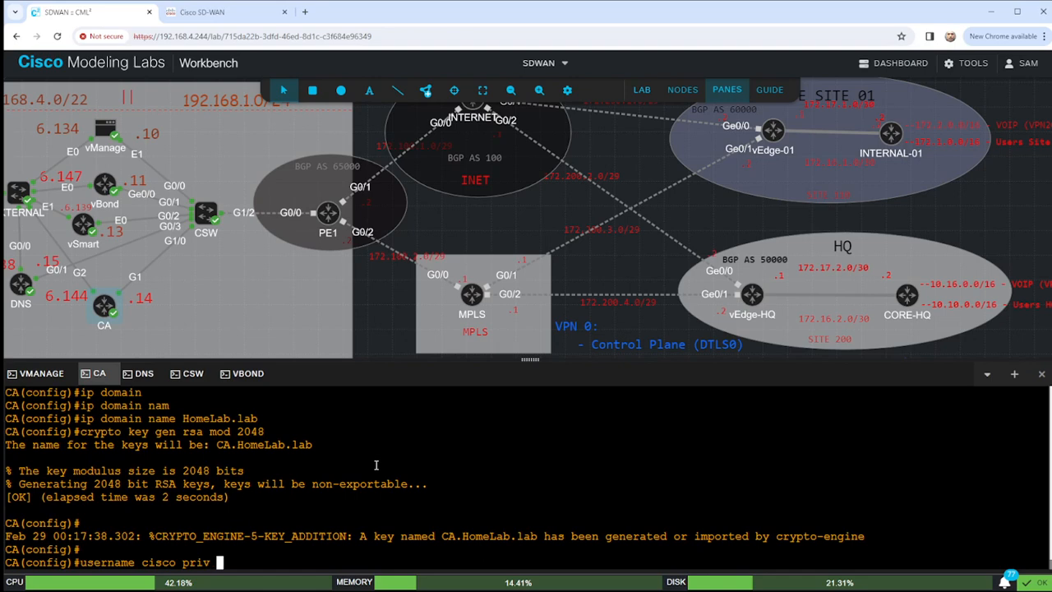
pyautogui.write('15 cisco123')
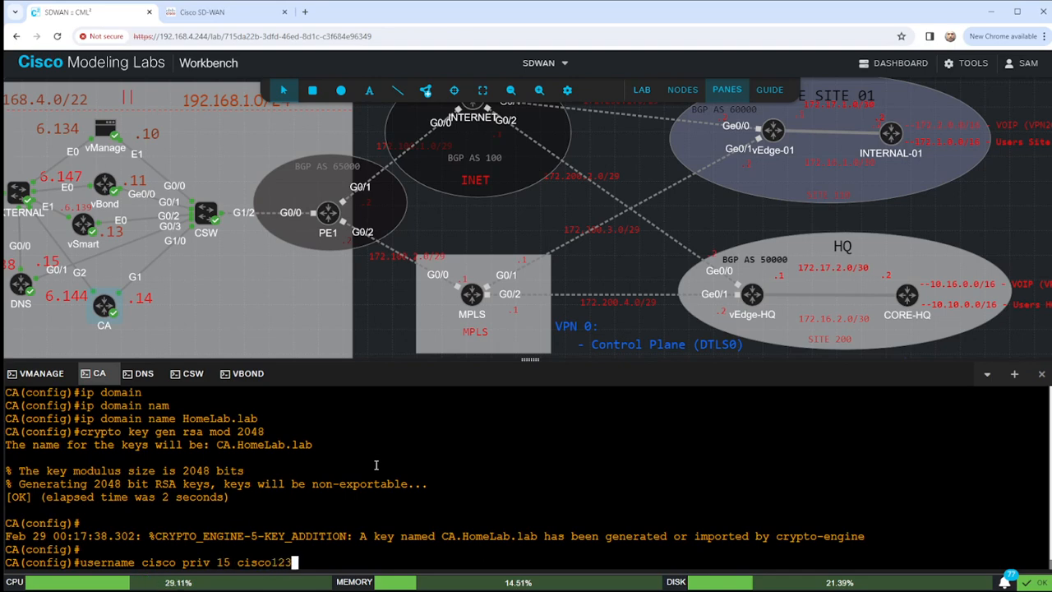
# Create a privilege-15 local user with a secret password, fixing the rejected command.
pyautogui.press('Return')
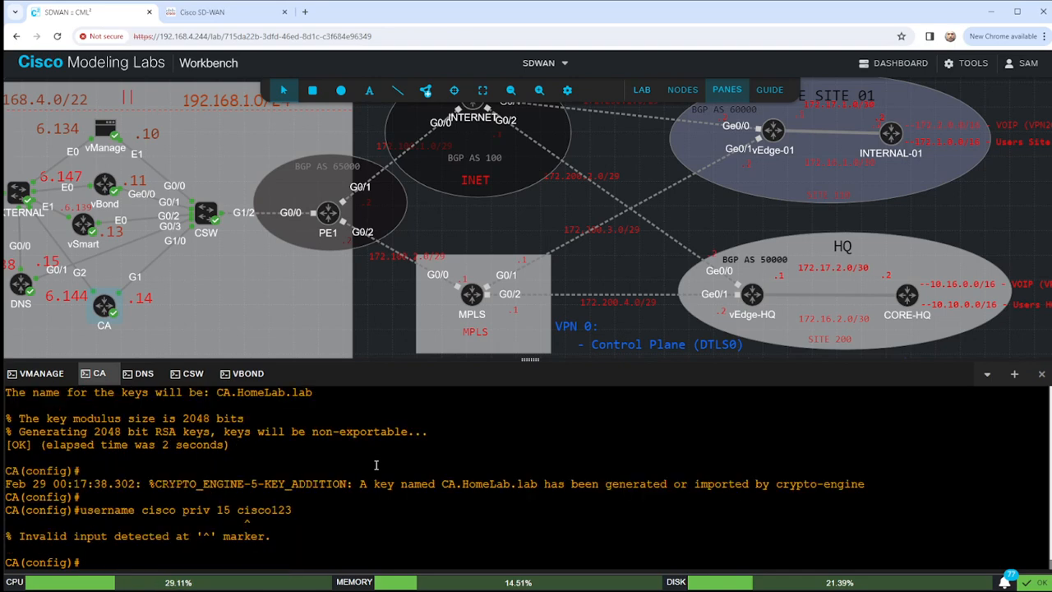
pyautogui.press('Up')
pyautogui.press('Left')
pyautogui.press('Left')
pyautogui.press('Left')
pyautogui.press('Left')
pyautogui.press('Left')
pyautogui.press('Left')
pyautogui.press('Left')
pyautogui.press('Left')
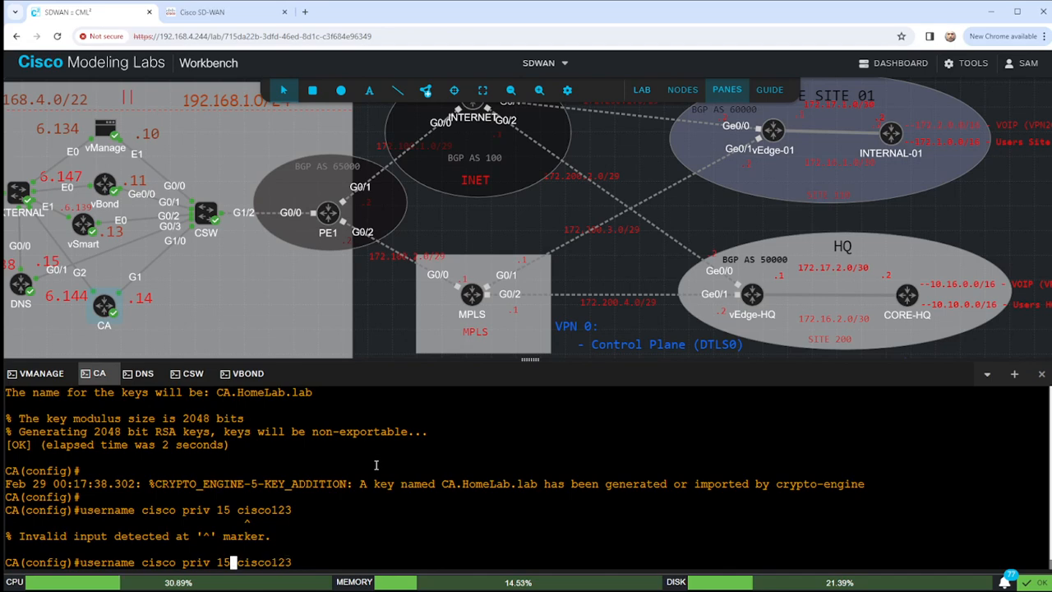
pyautogui.write('secret')
pyautogui.press('Return')
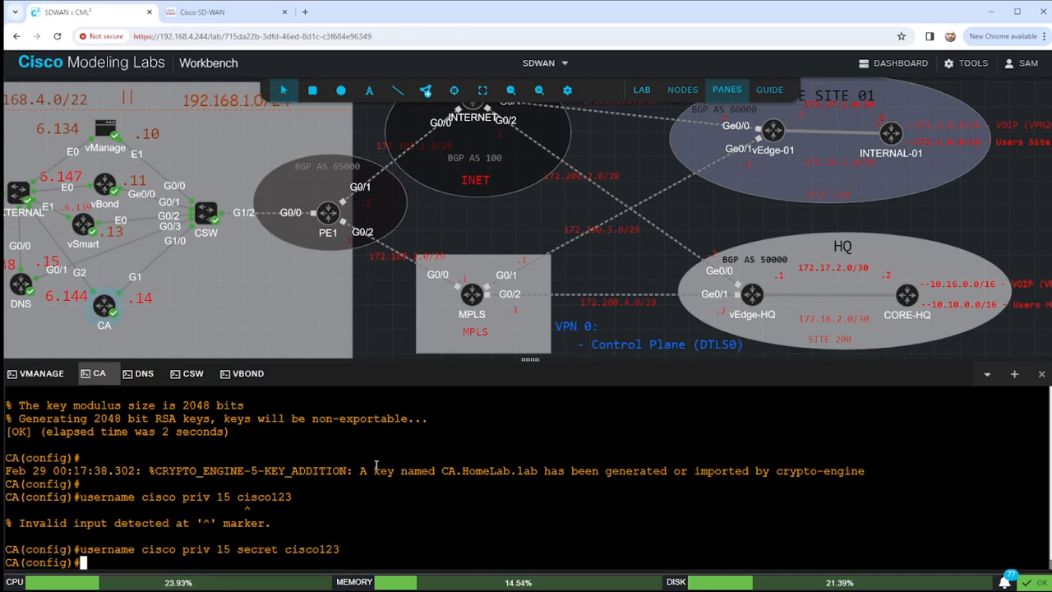
# Enable service password-encryption on the CA router.
pyautogui.write('serv')
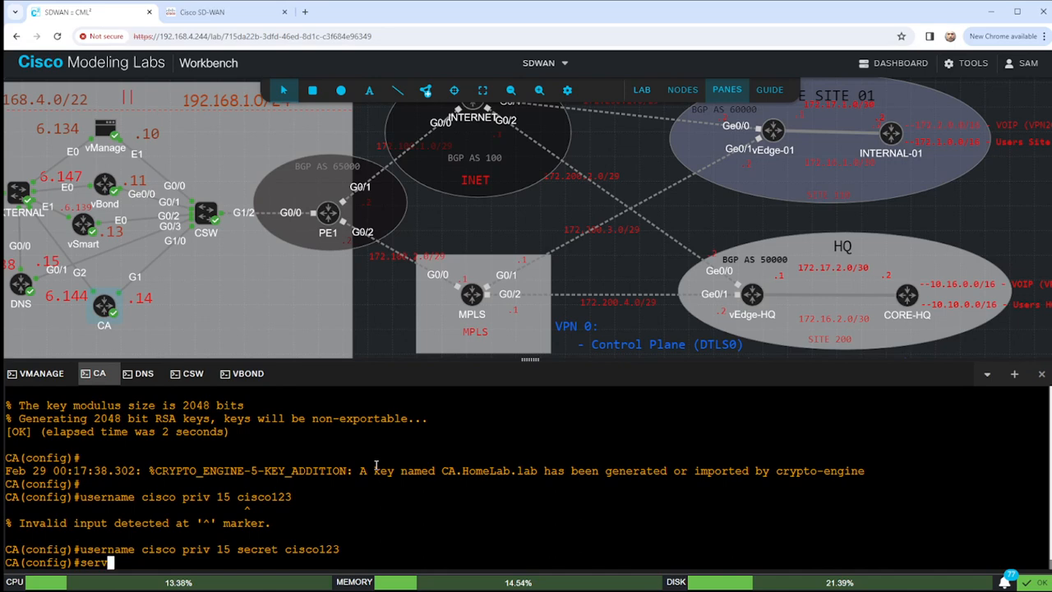
pyautogui.press('Tab')
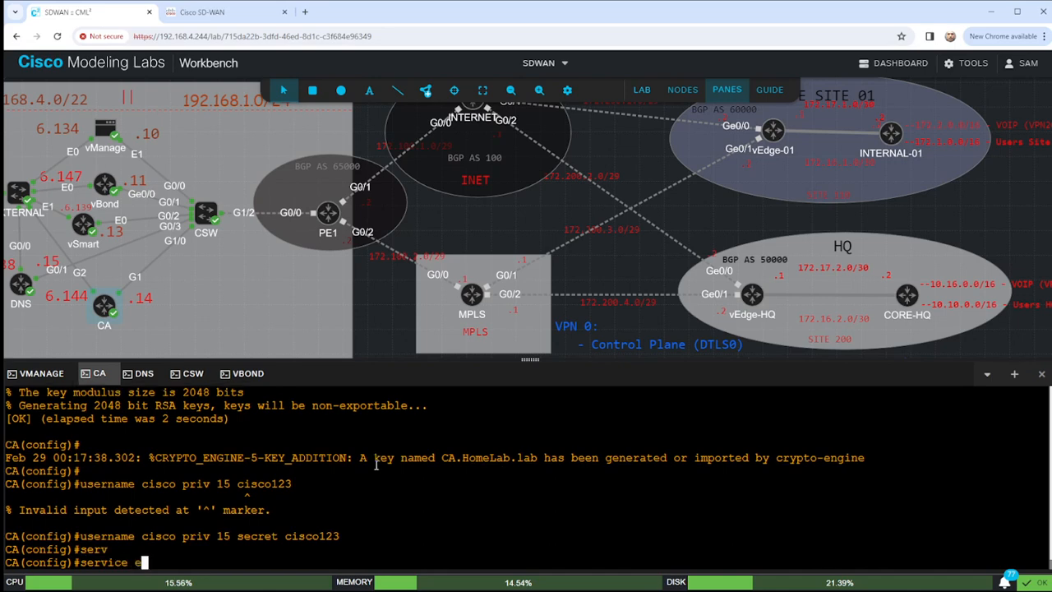
pyautogui.write('enc')
pyautogui.press('Tab')
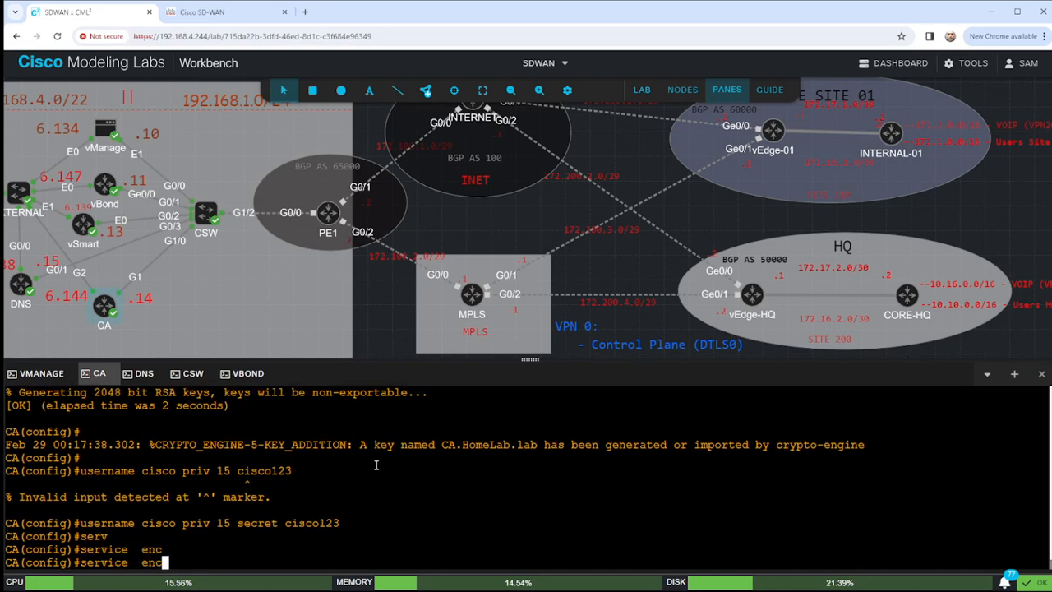
pyautogui.write('r')
pyautogui.press('Tab')
pyautogui.press('BackSpace')
pyautogui.press('BackSpace')
pyautogui.press('BackSpace')
pyautogui.press('BackSpace')
pyautogui.press('BackSpace')
pyautogui.press('BackSpace')
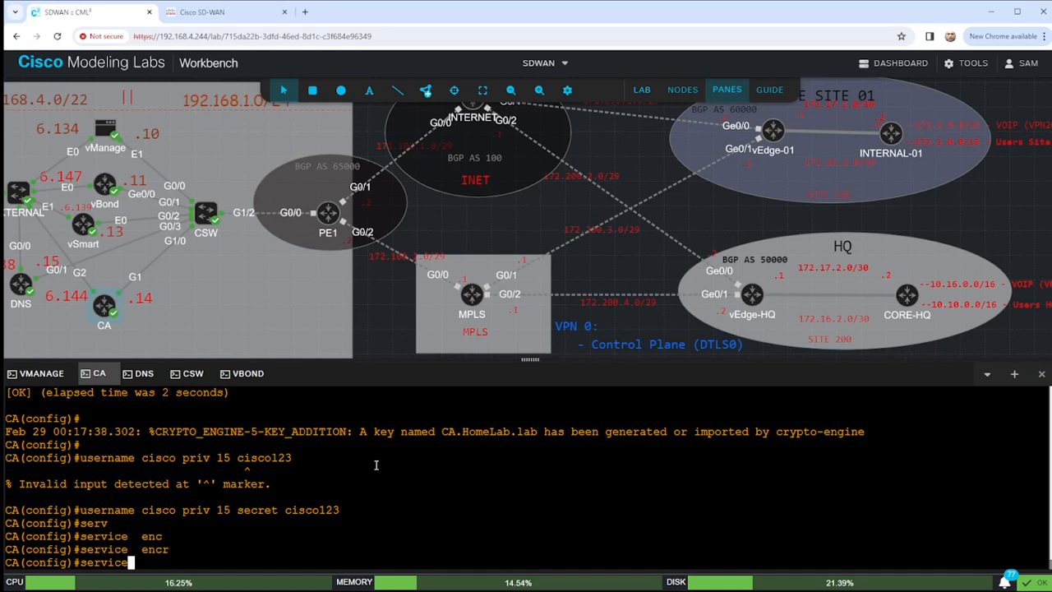
pyautogui.write('-en')
pyautogui.press('Tab')
pyautogui.write('cr')
pyautogui.press('Tab')
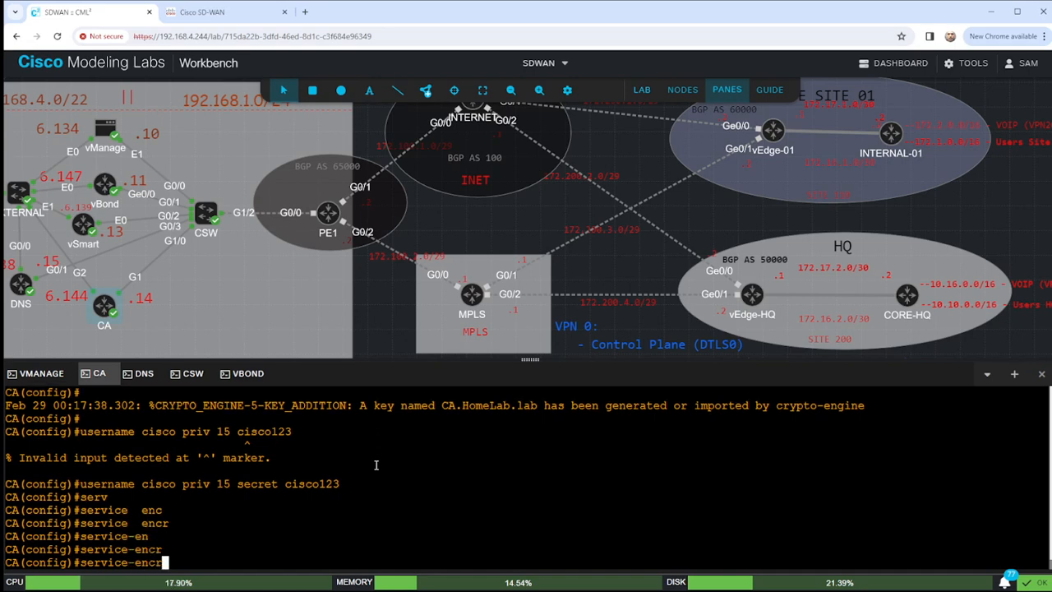
pyautogui.press('BackSpace')
pyautogui.press('BackSpace')
pyautogui.press('BackSpace')
pyautogui.press('BackSpace')
pyautogui.press('BackSpace')
pyautogui.write('?')
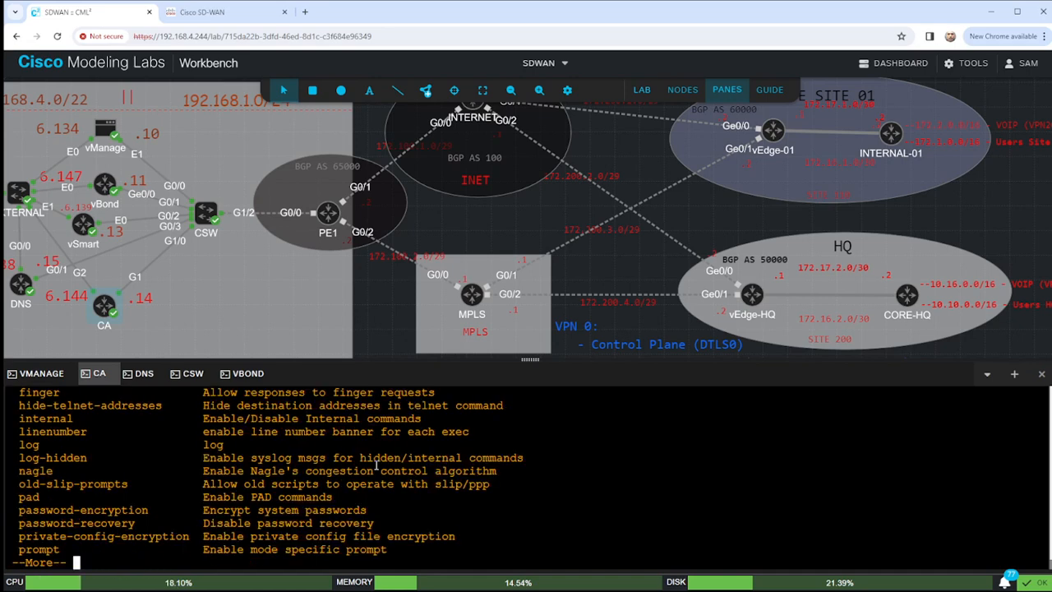
pyautogui.write('qpass')
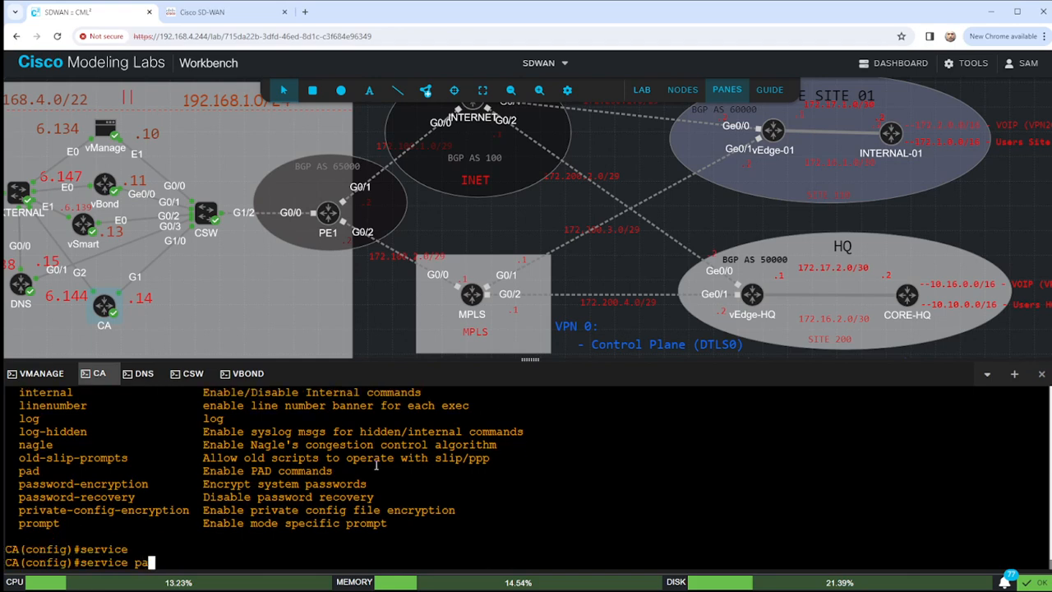
pyautogui.press('Tab')
pyautogui.write('en')
pyautogui.press('Tab')
pyautogui.press('Return')
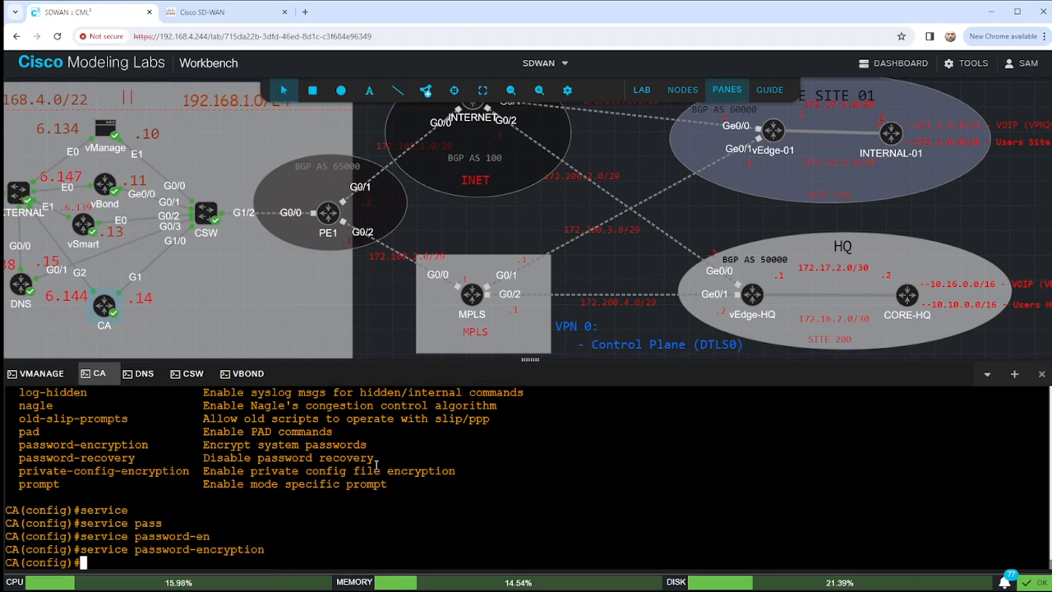
# Set the enable secret password, correcting the misspelled keyword.
pyautogui.write('enable scret')
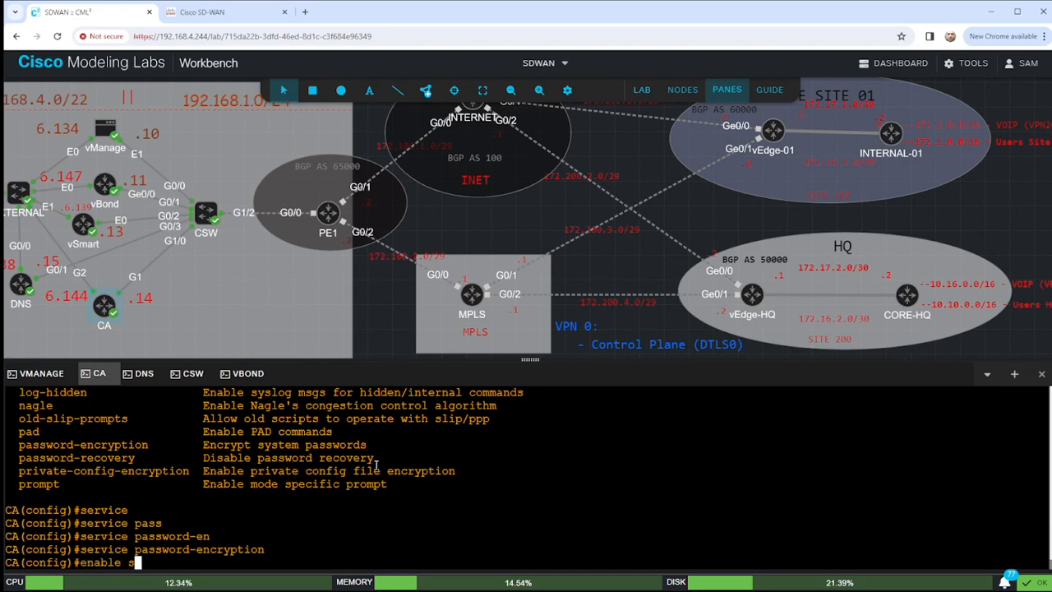
pyautogui.press('BackSpace')
pyautogui.press('BackSpace')
pyautogui.press('BackSpace')
pyautogui.press('BackSpace')
pyautogui.write('ecret cisco123')
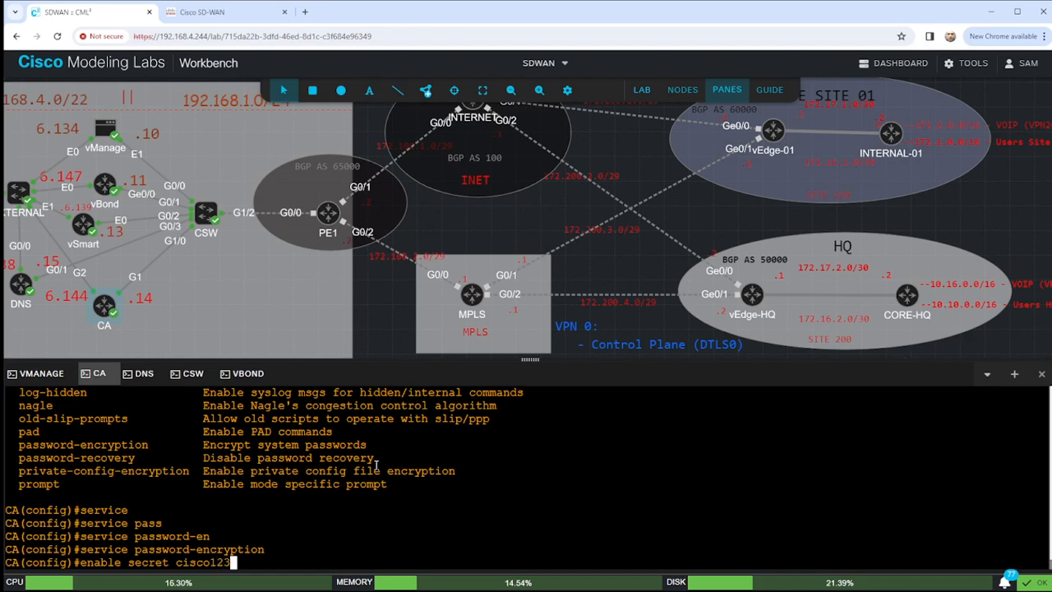
pyautogui.press('Return')
pyautogui.press('Return')
pyautogui.press('Return')
# Enter VTY lines 0 15 configuration and compare the current login settings of both VTY ranges.
pyautogui.write('line v')
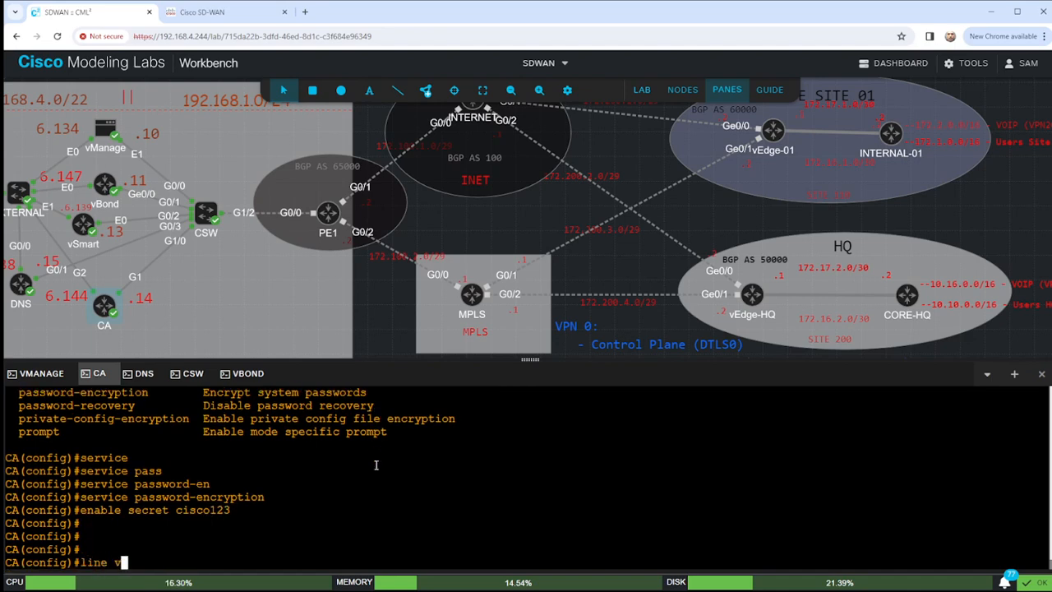
pyautogui.write('ty 0 15')
pyautogui.press('Return')
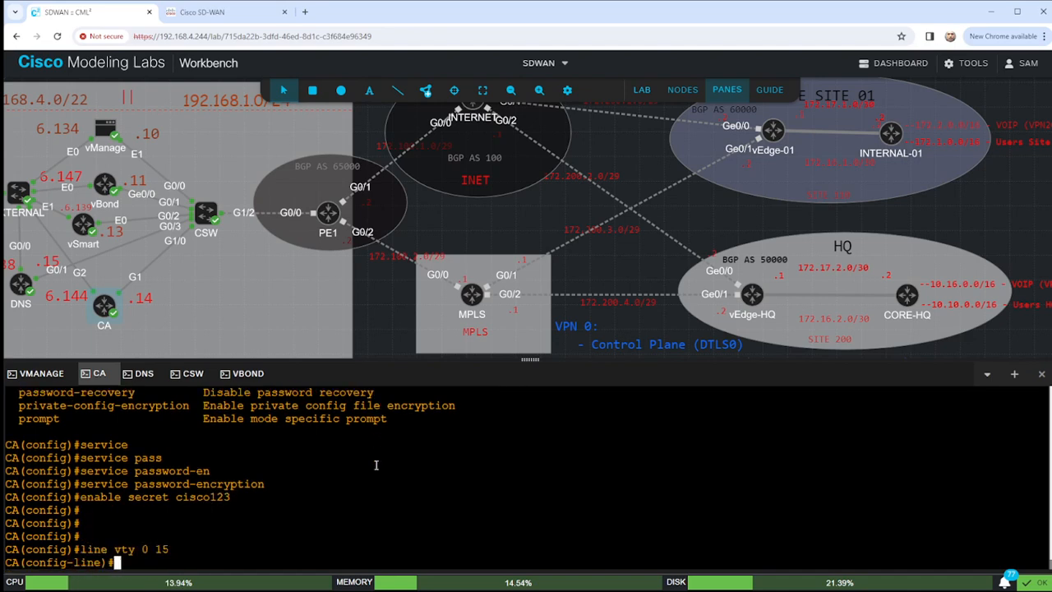
pyautogui.write('do sho run | ')
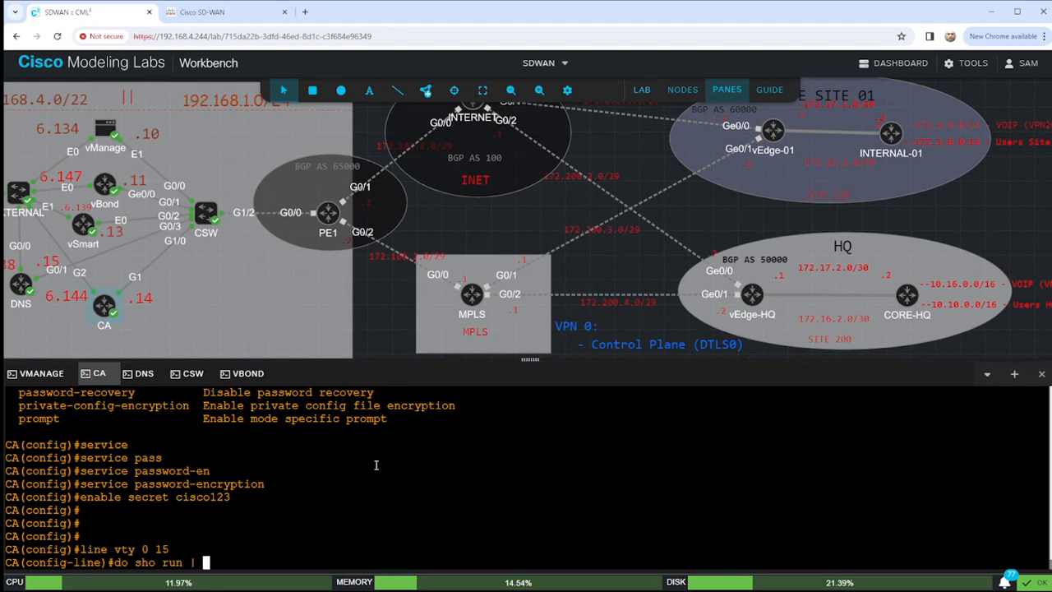
pyautogui.write('s line')
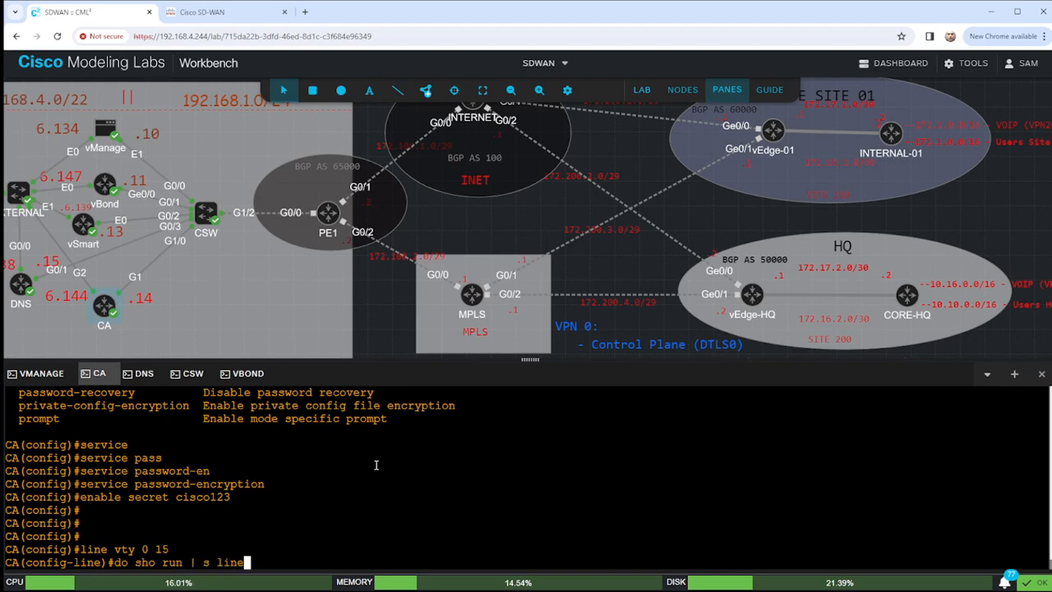
pyautogui.press('Return')
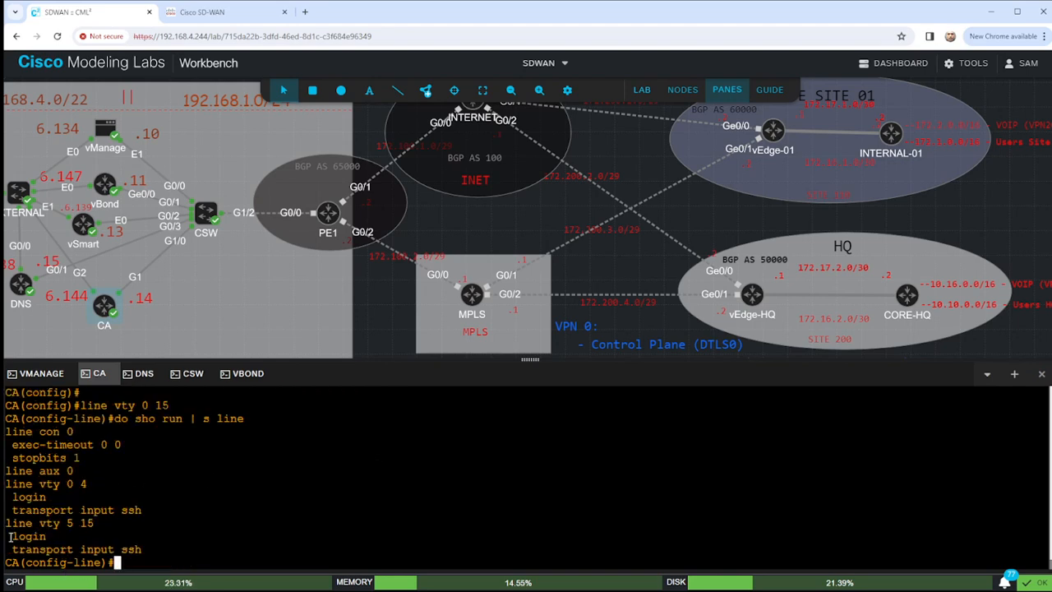
pyautogui.moveTo(12, 535); pyautogui.dragTo(66, 536)
pyautogui.moveTo(11, 497); pyautogui.dragTo(51, 497)
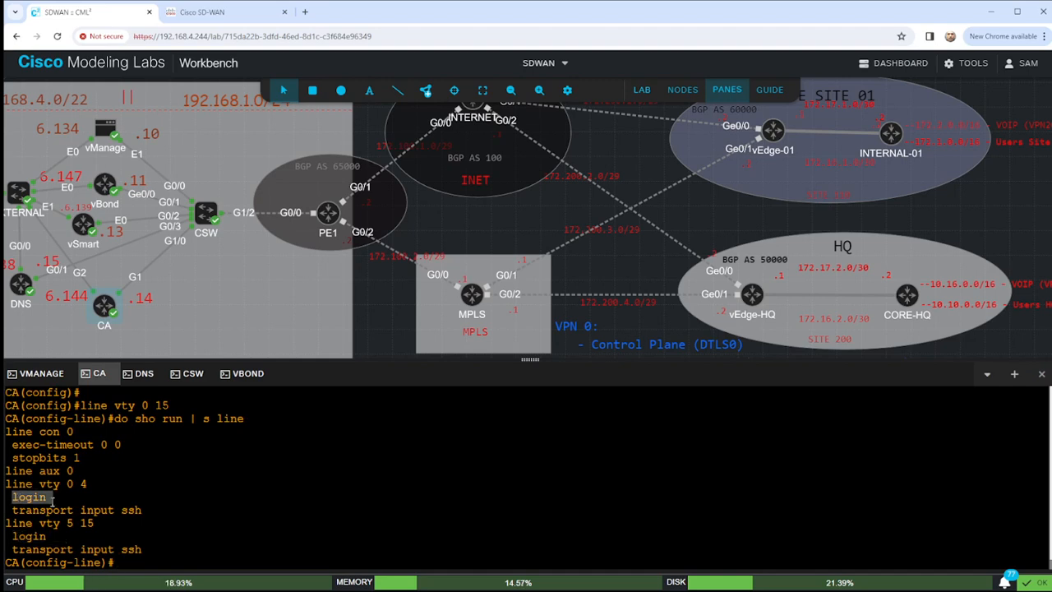
pyautogui.moveTo(6, 535); pyautogui.dragTo(79, 535)
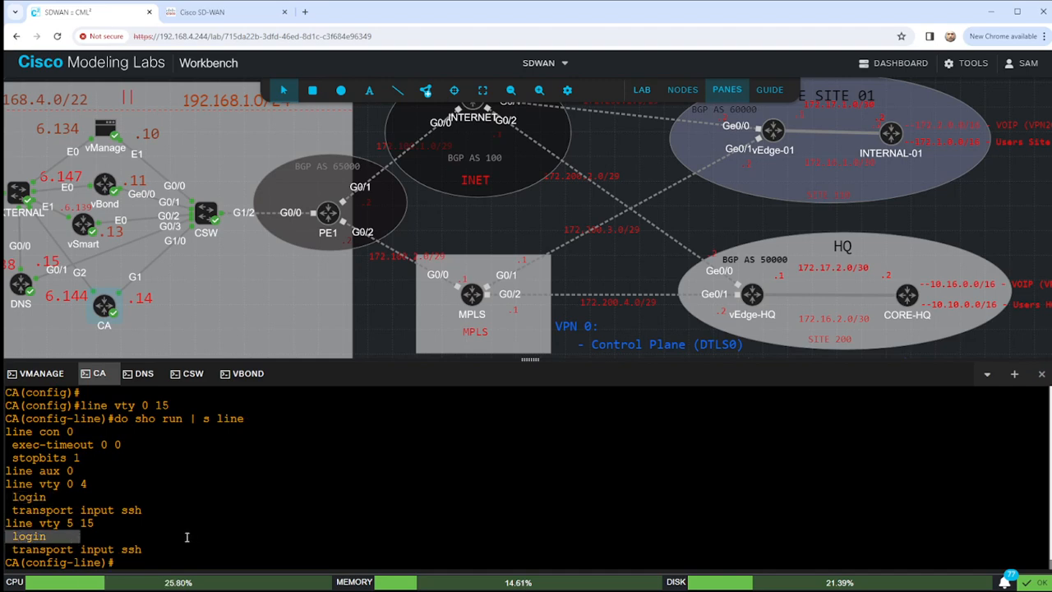
# Apply login local to the VTY lines, verify it in the running config, and exit to privileged mode.
pyautogui.write('lo')
pyautogui.write('local')
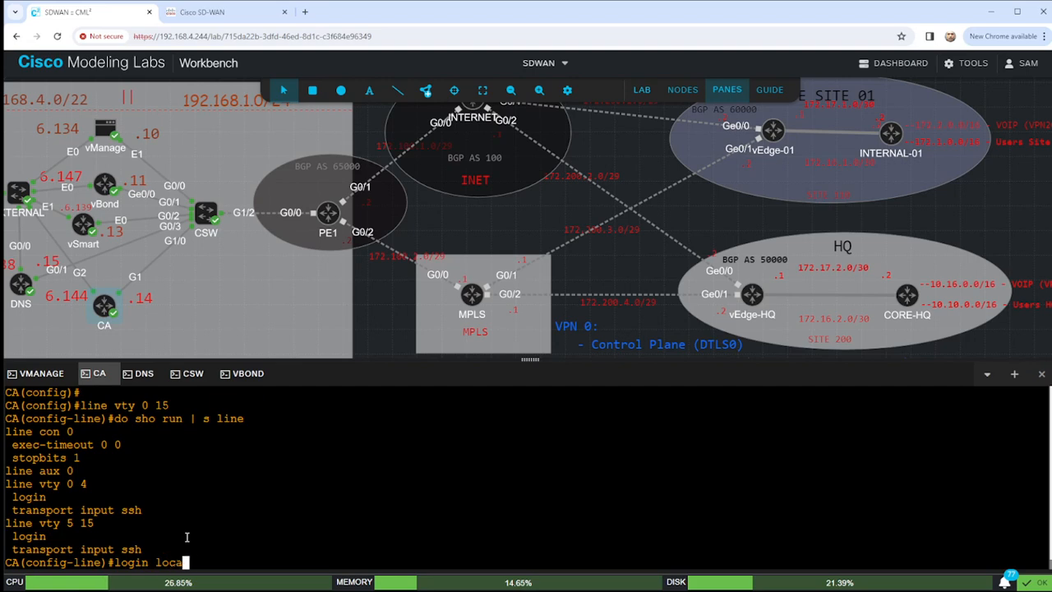
pyautogui.press('Return')
pyautogui.press('Up')
pyautogui.press('Up')
pyautogui.press('Return')
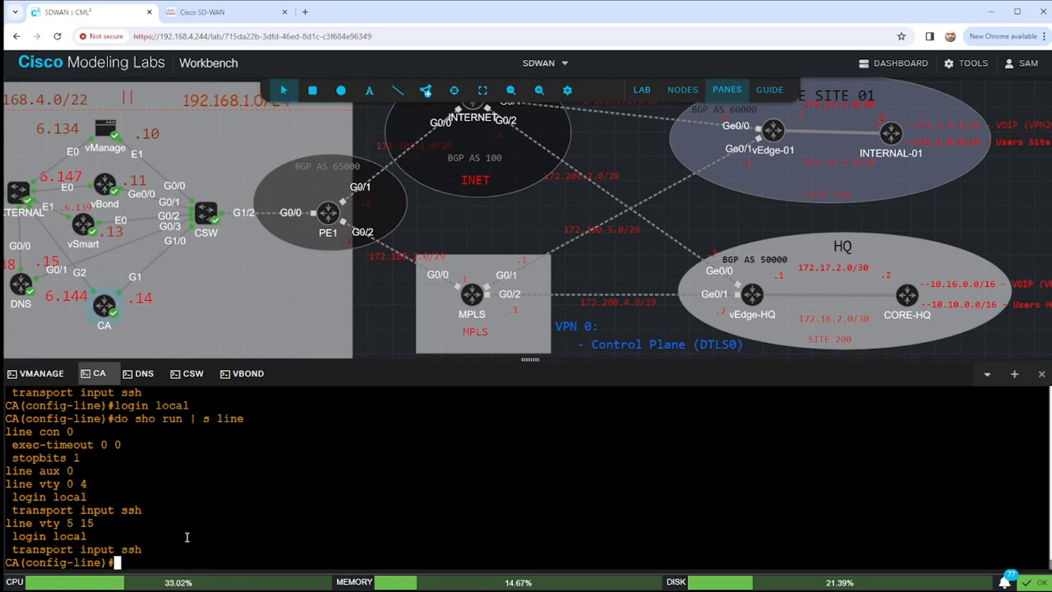
pyautogui.moveTo(7, 535); pyautogui.dragTo(105, 536)
pyautogui.click(184, 536)
pyautogui.write('end')
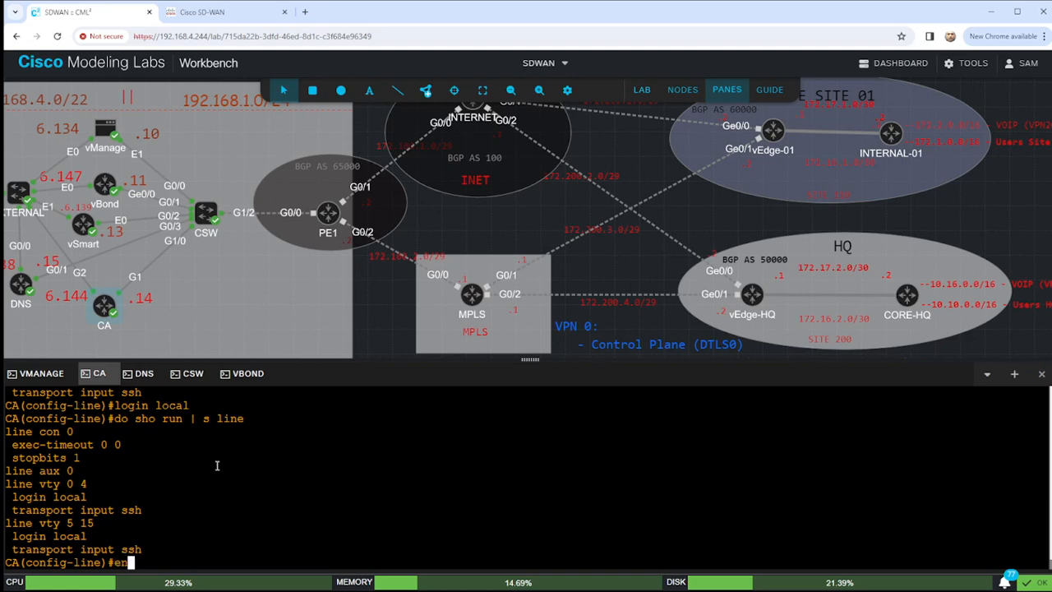
pyautogui.press('Return')
pyautogui.press('Return')
pyautogui.press('Return')
pyautogui.press('Return')
# List the CA's addressed interfaces and attempt a plain SSH connection to 192.168.1.14.
pyautogui.write('sho ip int br')
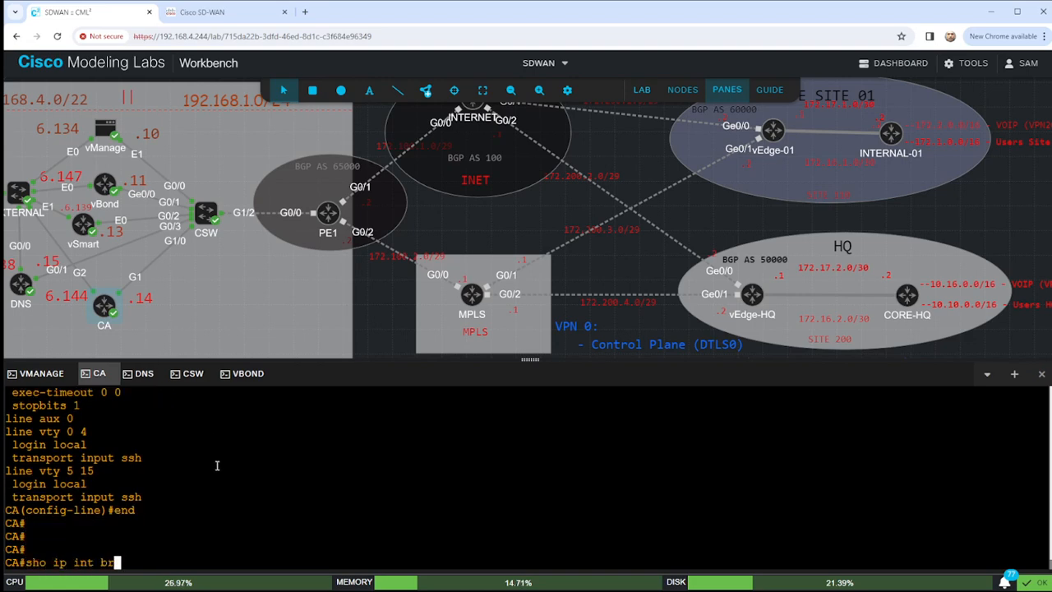
pyautogui.write(' | e uanss')
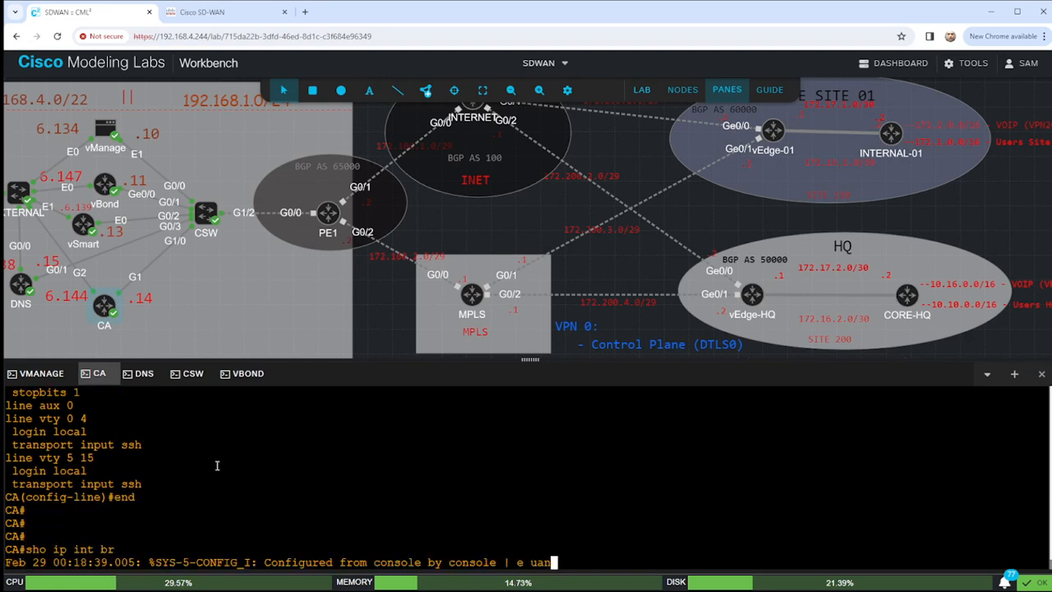
pyautogui.press('Return')
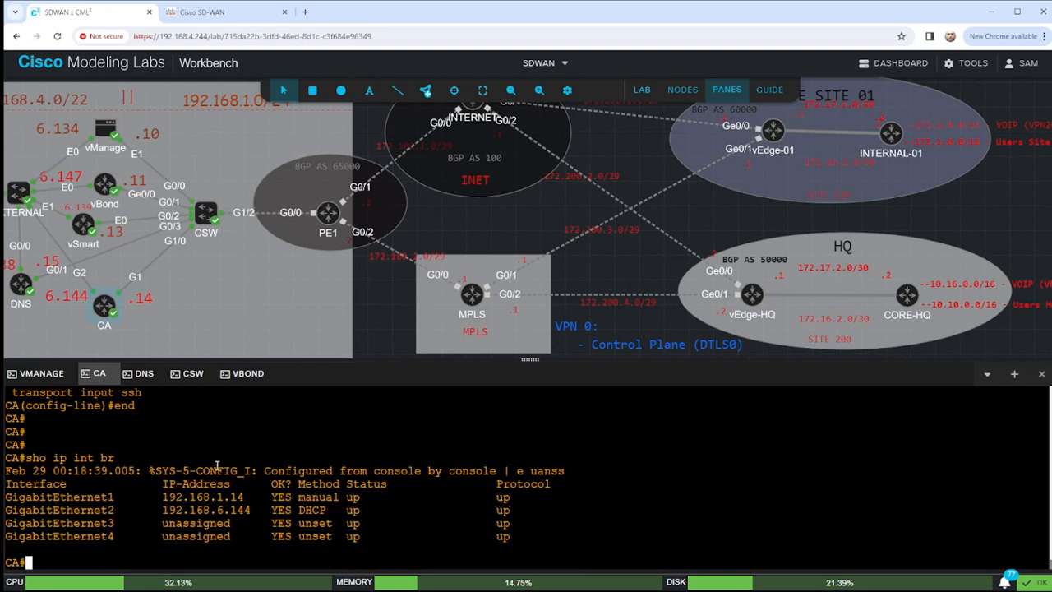
pyautogui.write('ssh 192.168.1.14')
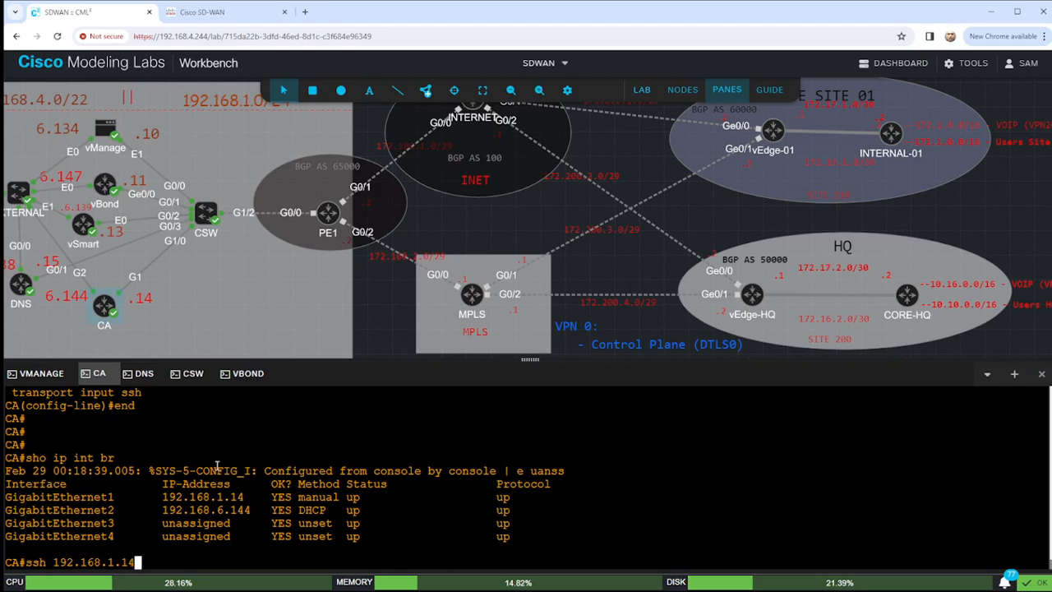
pyautogui.press('Return')
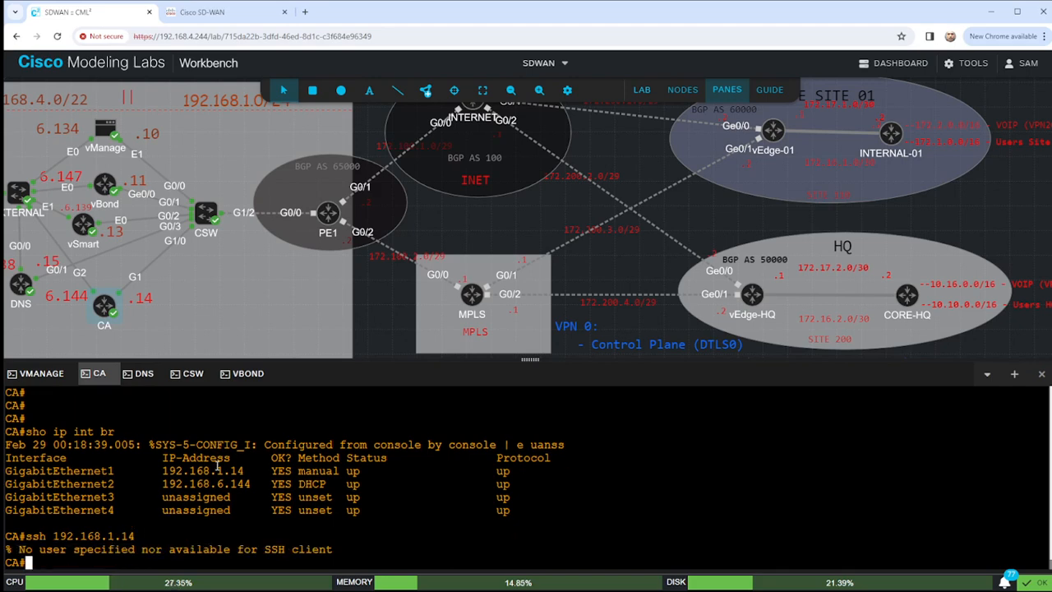
pyautogui.write('conf t')
pyautogui.press('Return')
pyautogui.write('end')
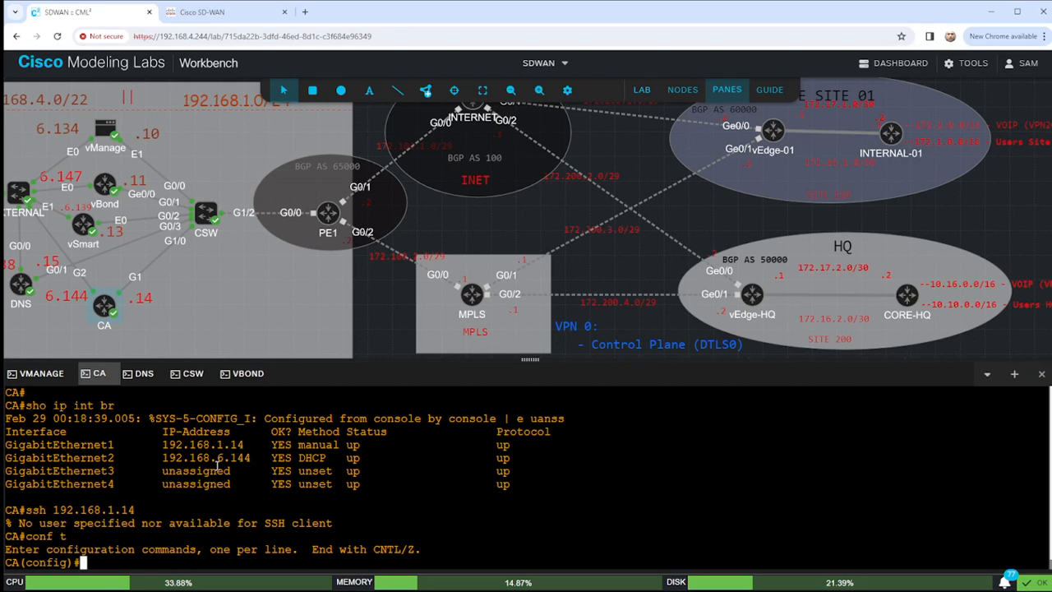
pyautogui.press('Return')
pyautogui.press('Return')
# SSH to 192.168.1.14 as the local user, log in with its password, then exit the session.
pyautogui.write('ssh -')
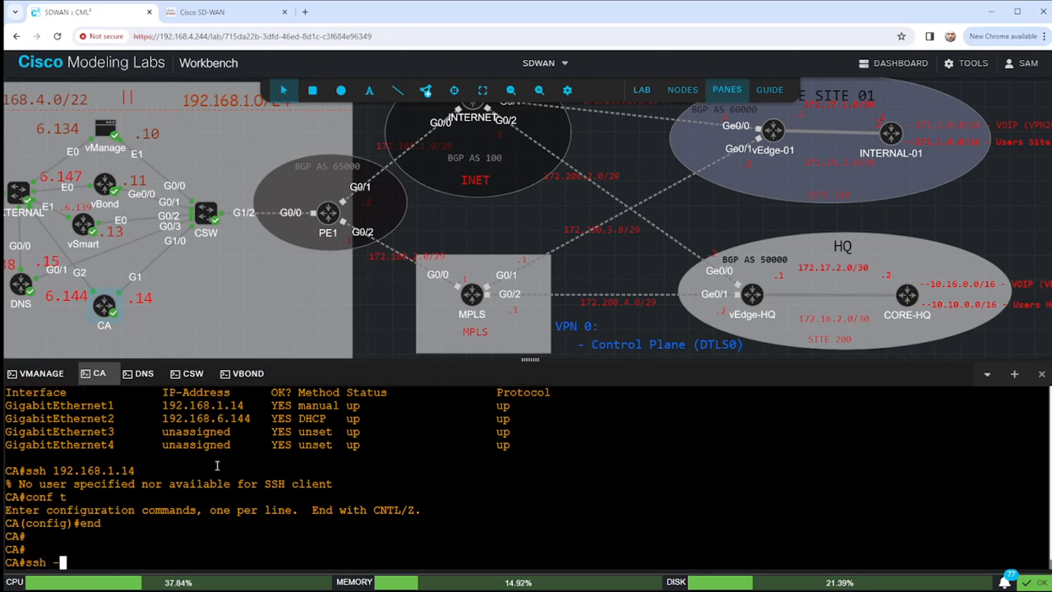
pyautogui.write('l ')
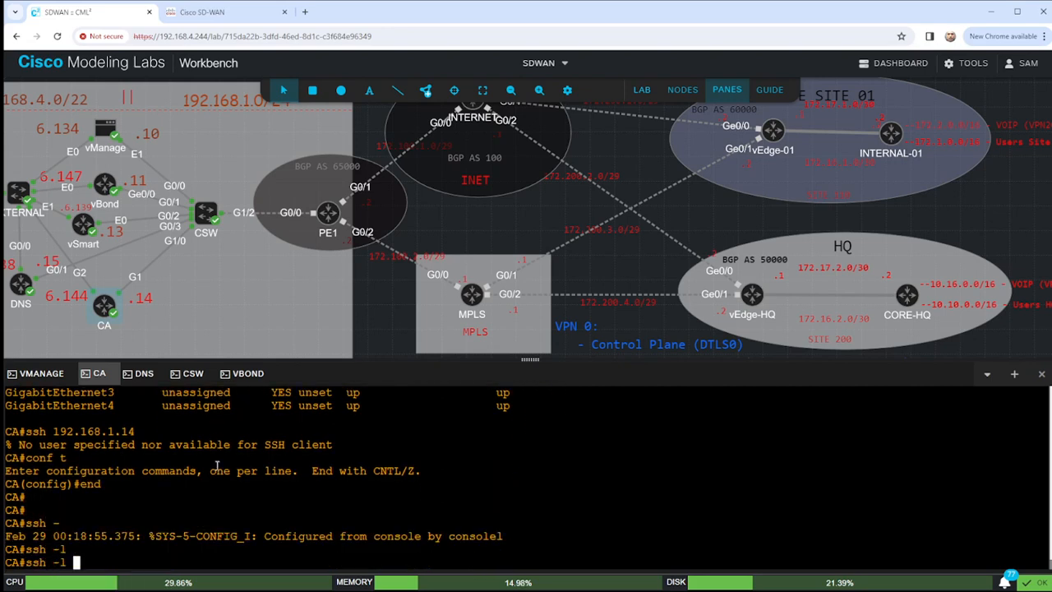
pyautogui.write('cisco 192.168.1.14')
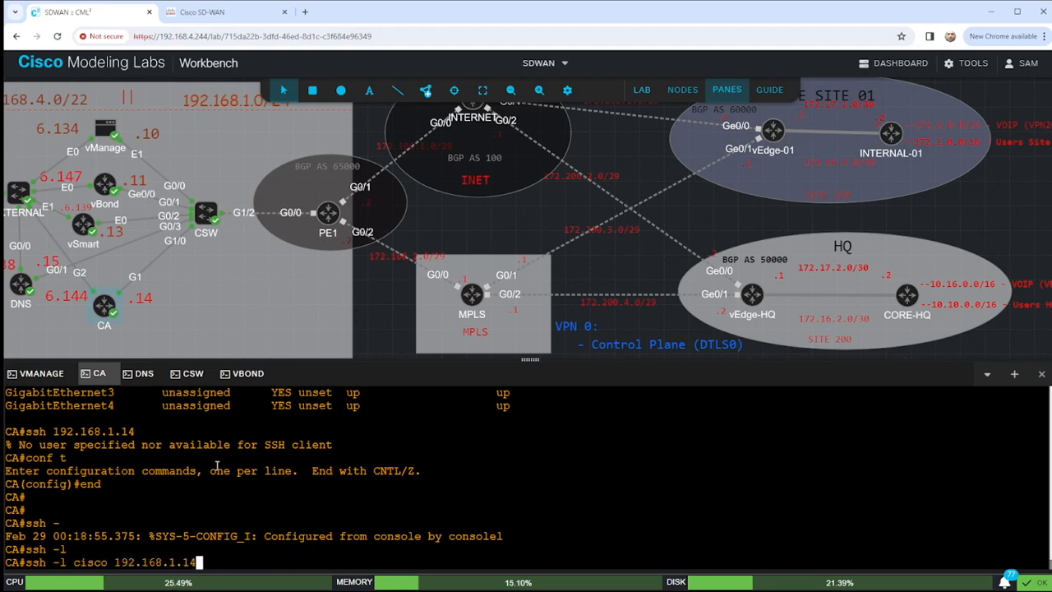
pyautogui.press('Return')
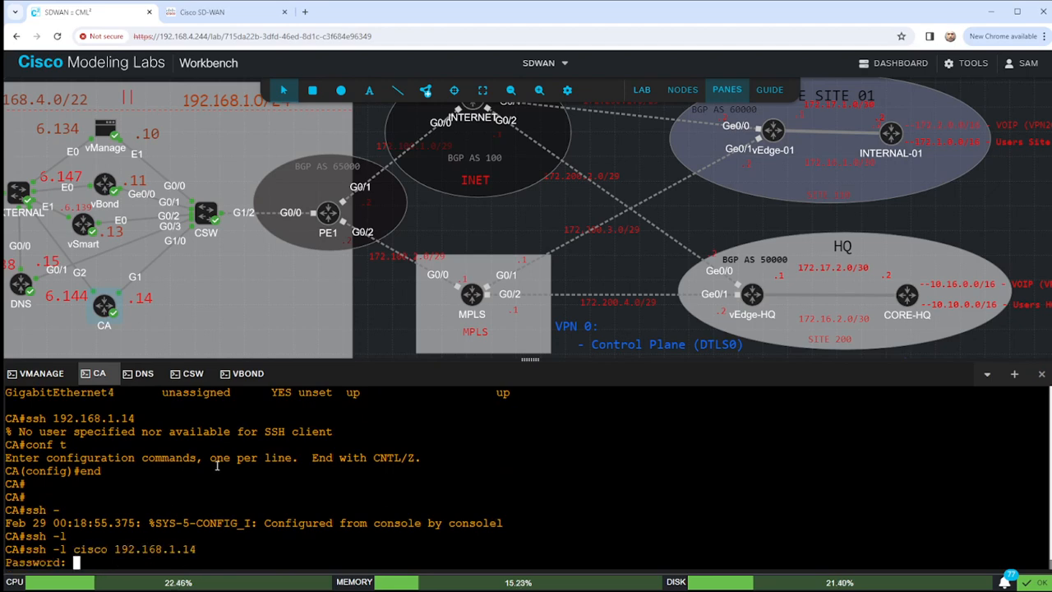
pyautogui.press('Return')
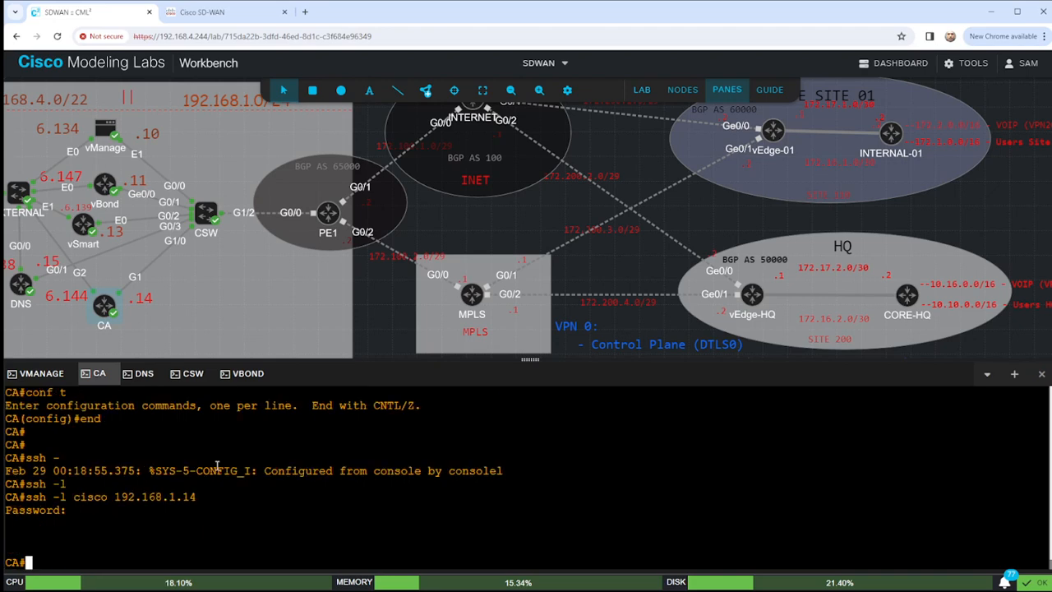
pyautogui.write('exit')
pyautogui.press('Return')
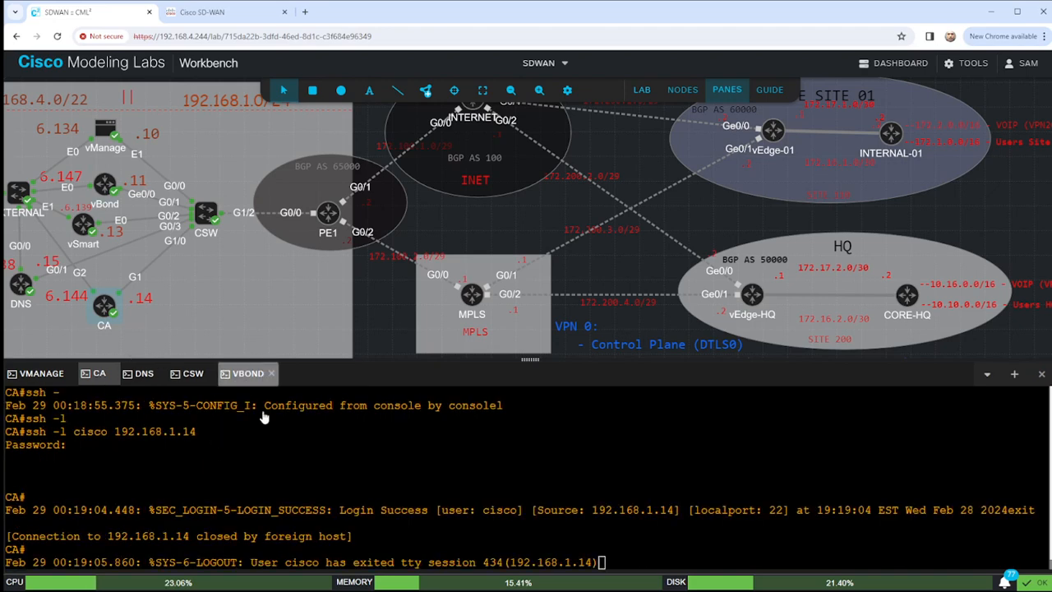
# On the vBond console, begin a 'request download scp://' command for the CA's local user, then return to the CA console.
pyautogui.click(247, 373)
pyautogui.press('Return')
pyautogui.press('Return')
pyautogui.press('Return')
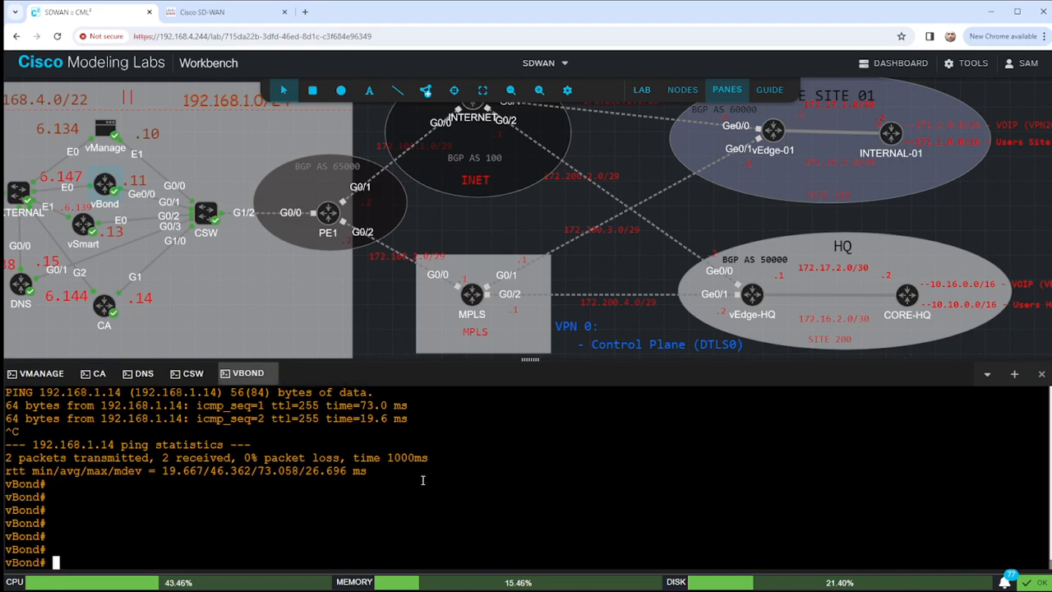
pyautogui.write('request downl')
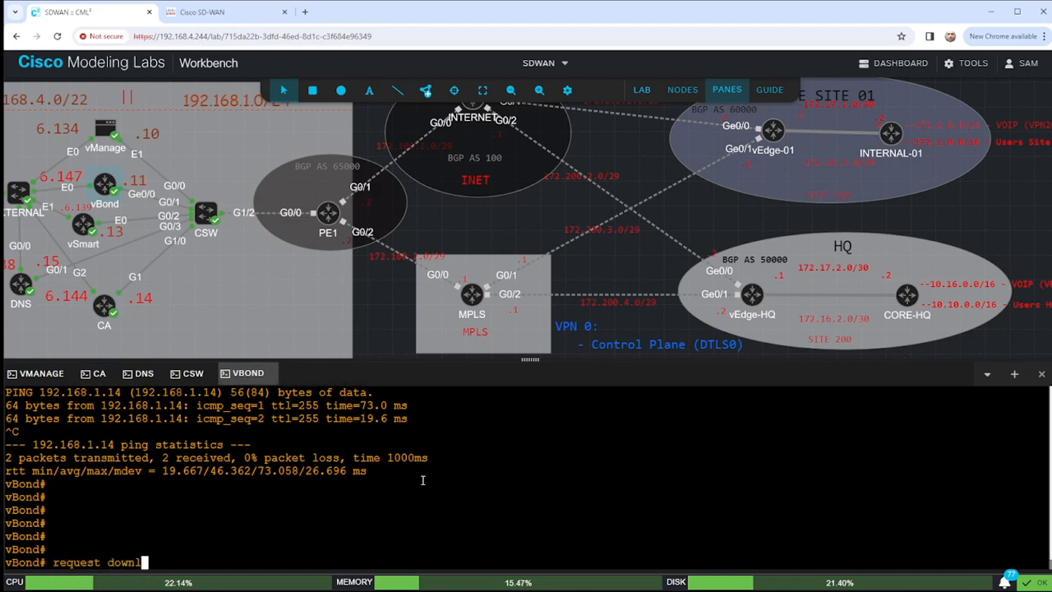
pyautogui.write('oad scp://')
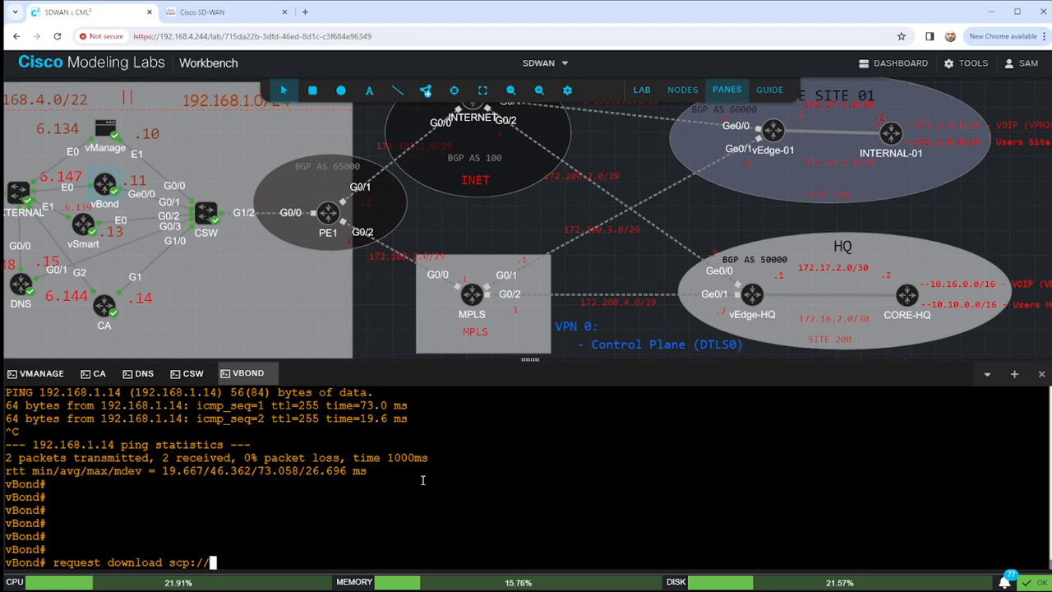
pyautogui.write('cisco')
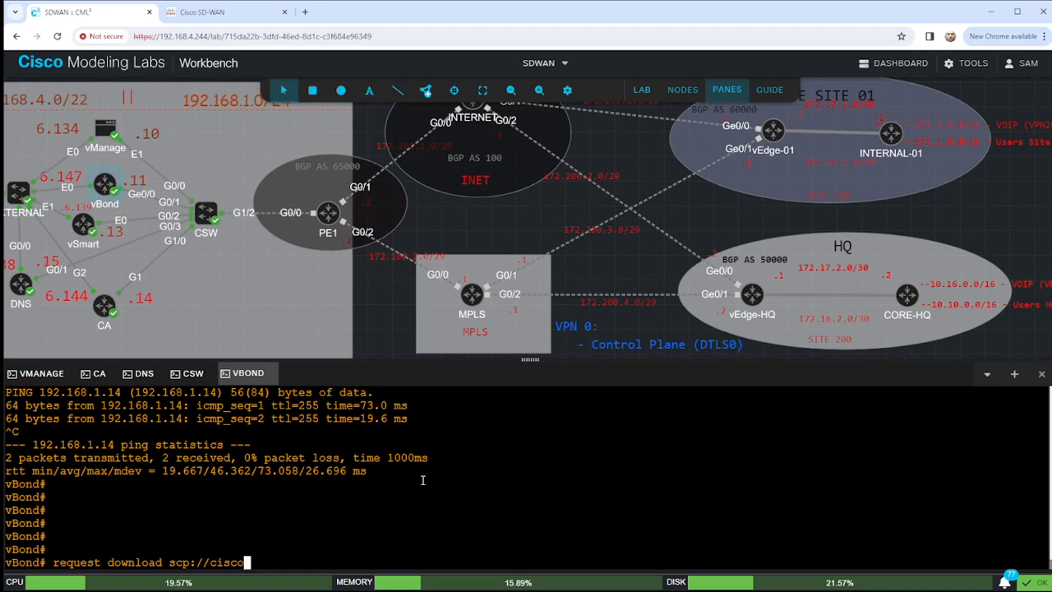
pyautogui.write('@')
pyautogui.click(97, 373)
# In CA global configuration, remove the existing local user account and confirm the removal.
pyautogui.press('Return')
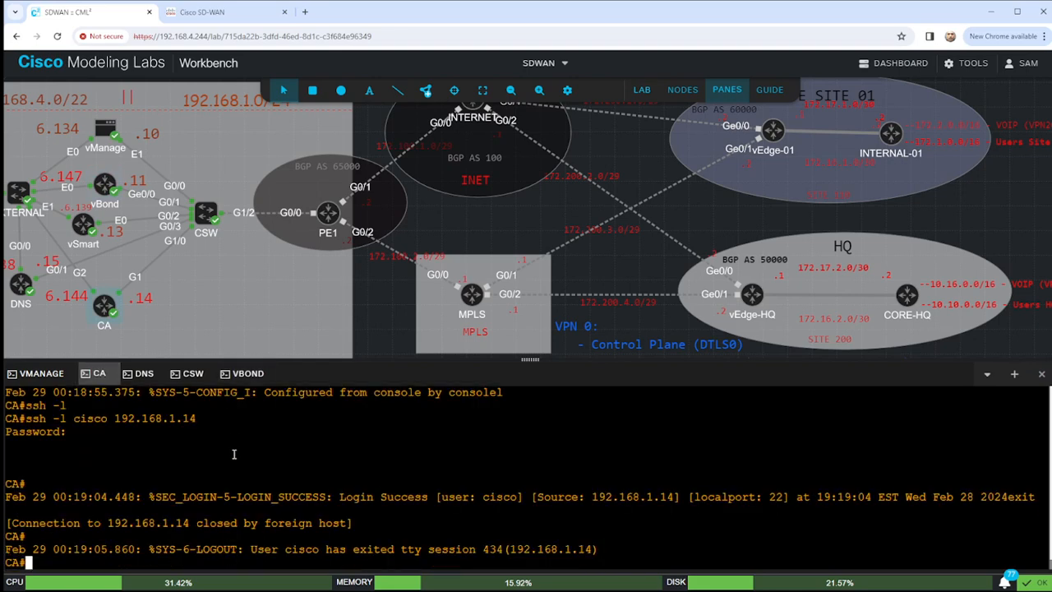
pyautogui.write('conf t')
pyautogui.press('Return')
pyautogui.write('no username cisco')
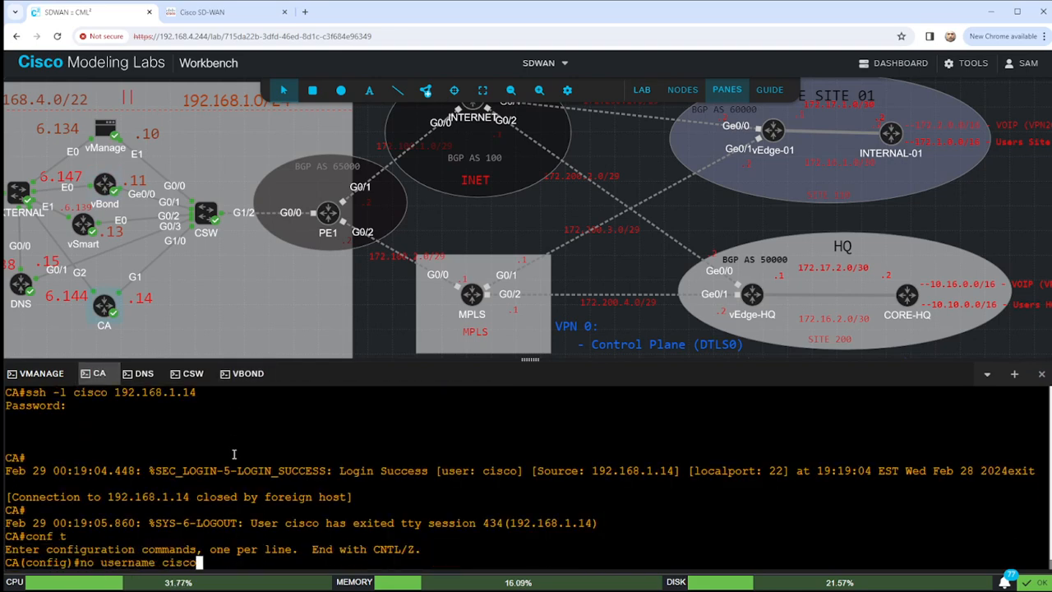
pyautogui.press('Return')
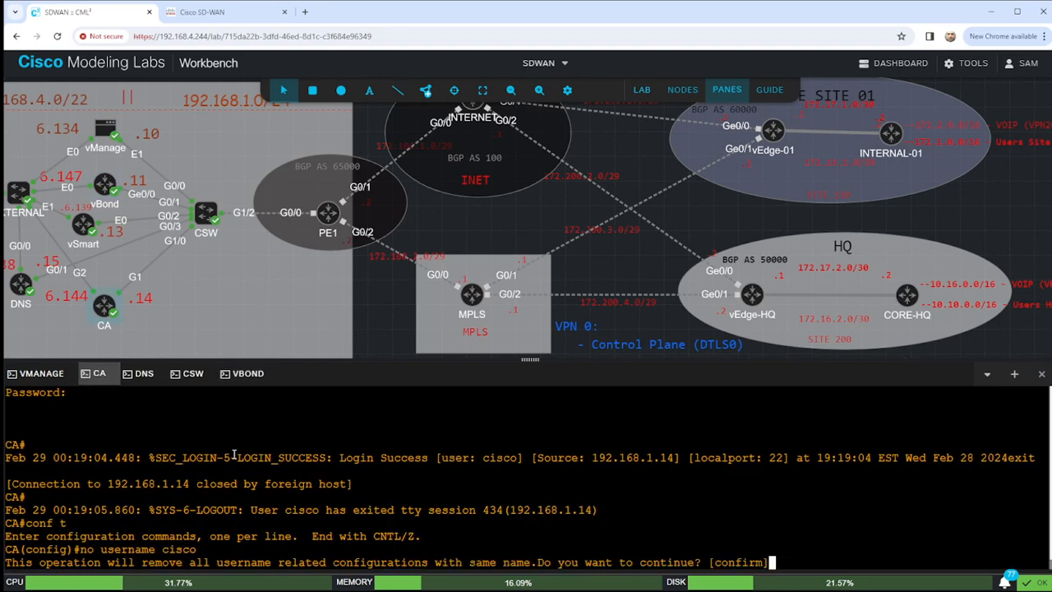
pyautogui.press('Return')
# Create the admin user with privilege 15 and a secret password, then leave configuration mode.
pyautogui.write('useranem a')
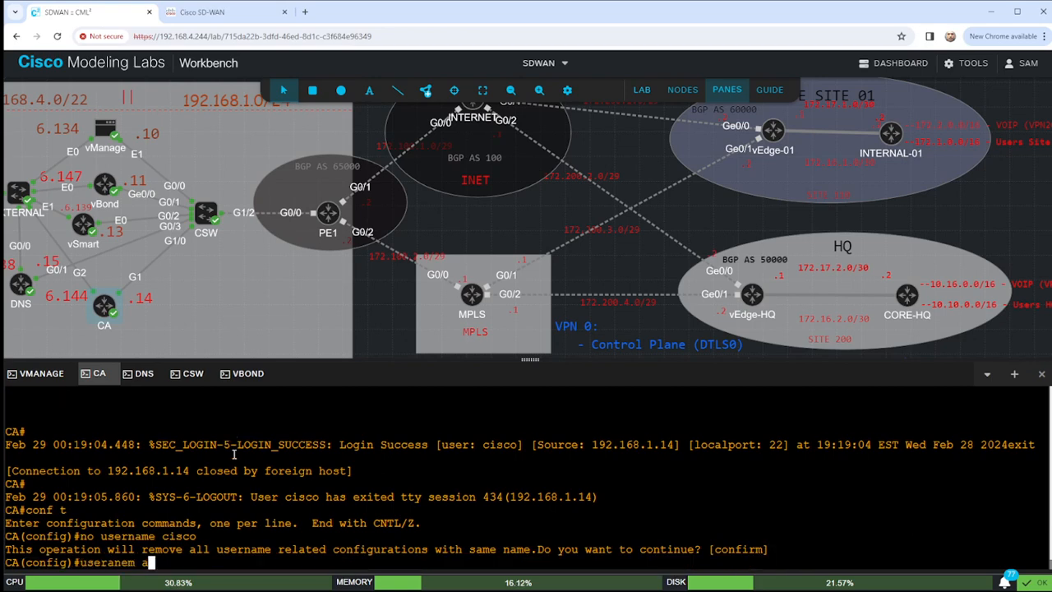
pyautogui.press('BackSpace')
pyautogui.press('BackSpace')
pyautogui.press('BackSpace')
pyautogui.press('BackSpace')
pyautogui.press('BackSpace')
pyautogui.press('BackSpace')
pyautogui.write('name ')
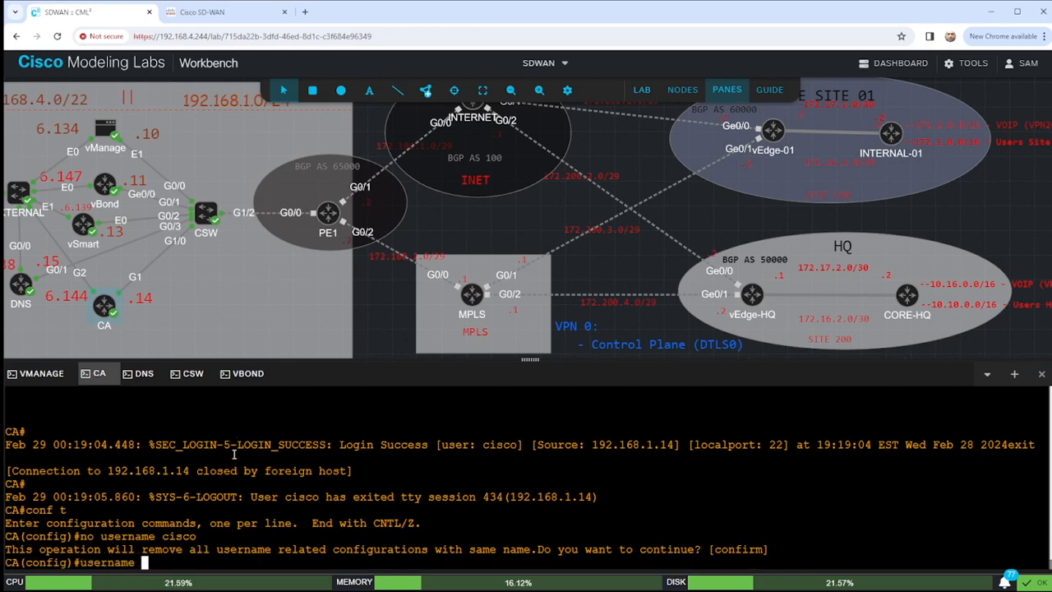
pyautogui.write('acmin')
pyautogui.scroll(2, 291, 175)
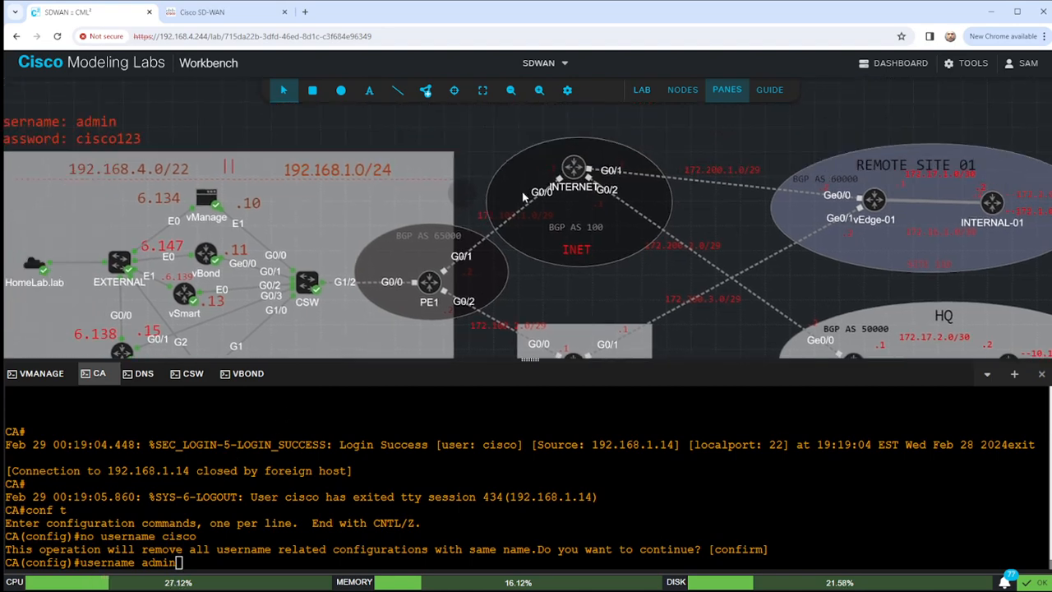
pyautogui.scroll(-2, 529, 172)
pyautogui.scroll(-1, 528, 172)
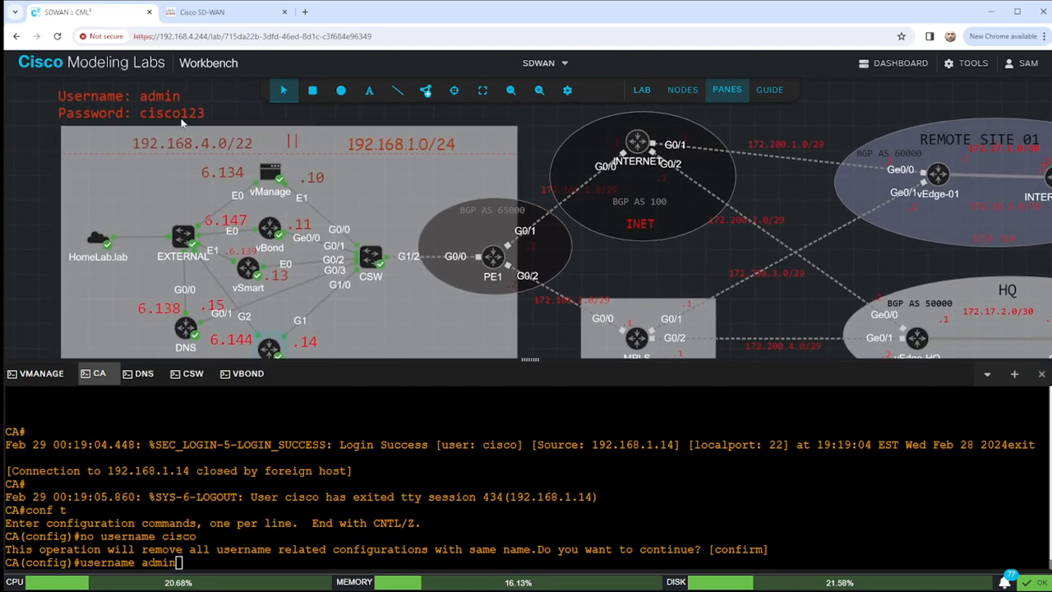
pyautogui.click(389, 493)
pyautogui.write('priv 15 secre')
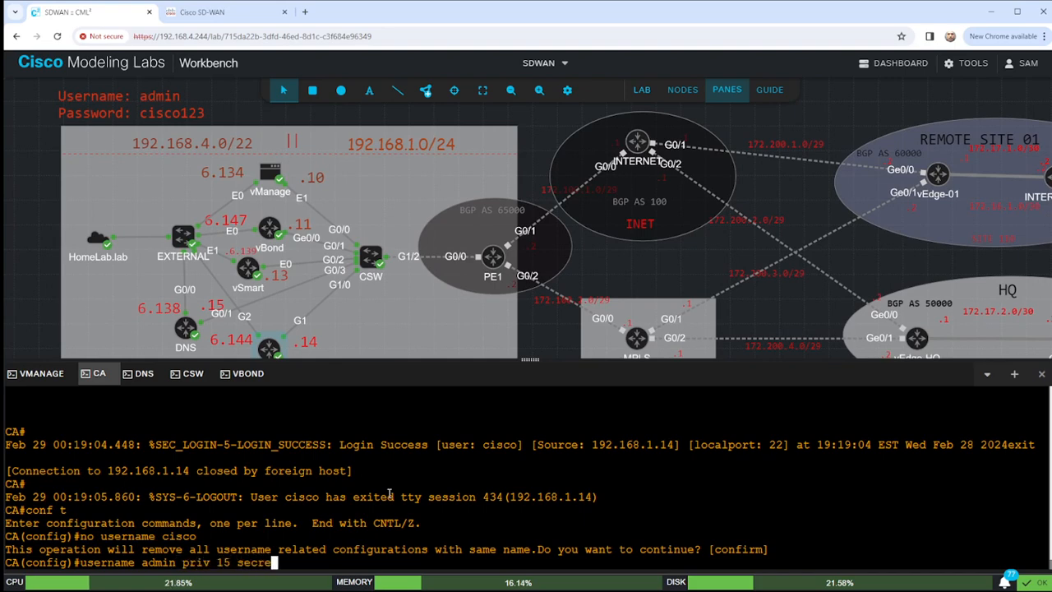
pyautogui.write('t cisco123')
pyautogui.press('Return')
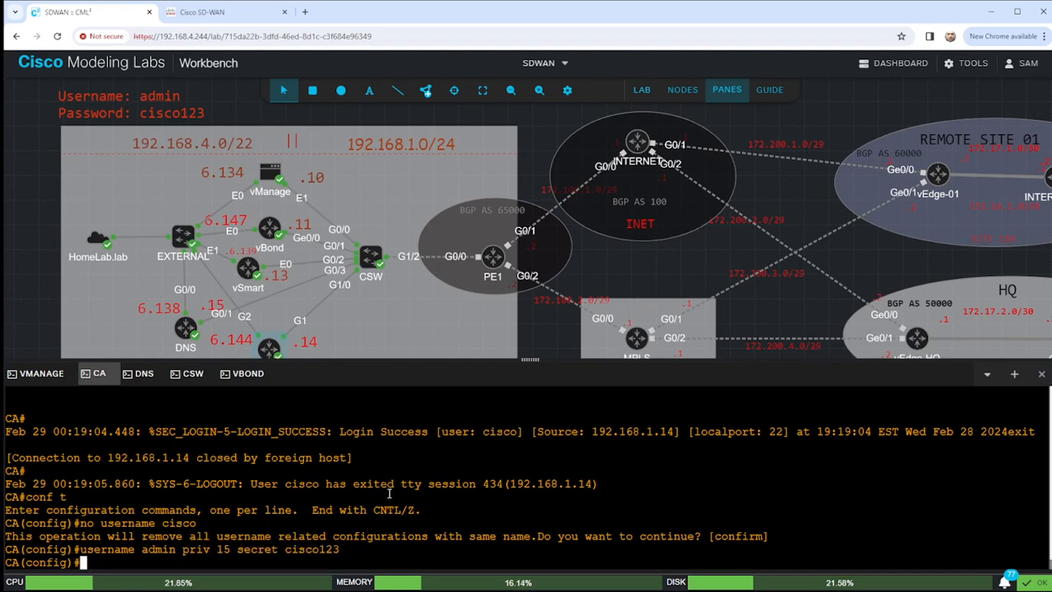
pyautogui.write('end')
pyautogui.press('Return')
pyautogui.press('Return')
pyautogui.press('Return')
pyautogui.press('Return')
pyautogui.press('Return')
pyautogui.press('Return')
pyautogui.press('Return')
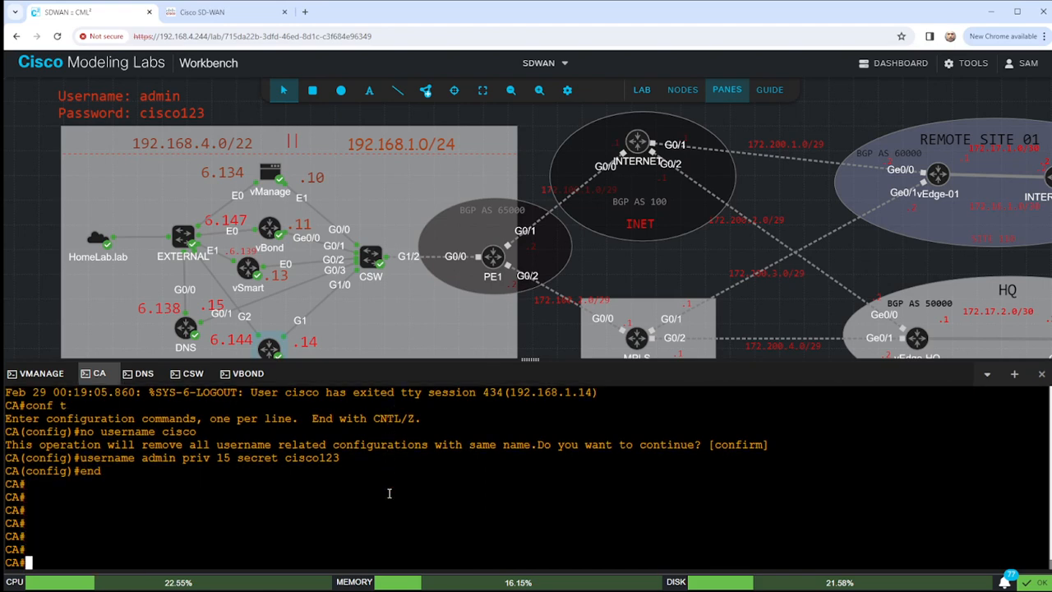
# On vBond, SCP-download LAB-PKI.ca as admin from 192.168.1.14, accepting the host key and entering the password.
pyautogui.click(248, 373)
pyautogui.press('BackSpace')
pyautogui.press('BackSpace')
pyautogui.press('BackSpace')
pyautogui.press('BackSpace')
pyautogui.press('BackSpace')
pyautogui.press('BackSpace')
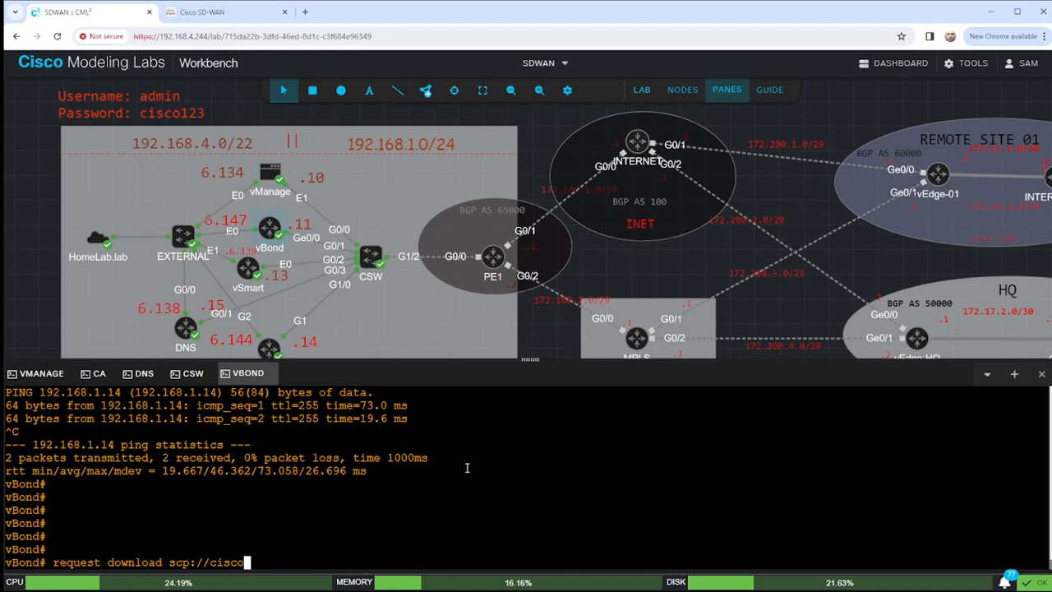
pyautogui.write('admin@192.168.1')
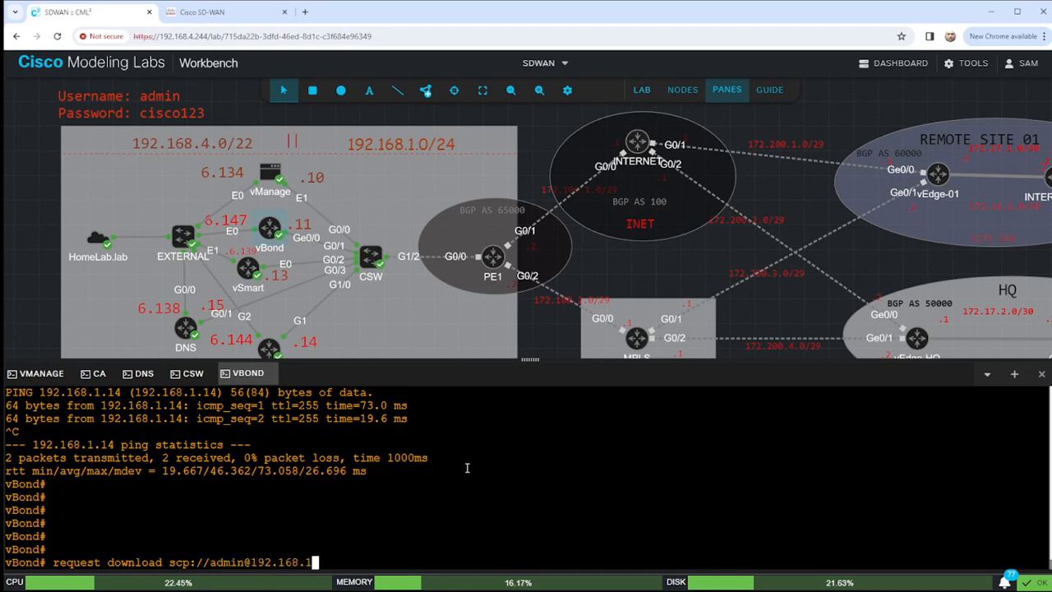
pyautogui.write('.14:')
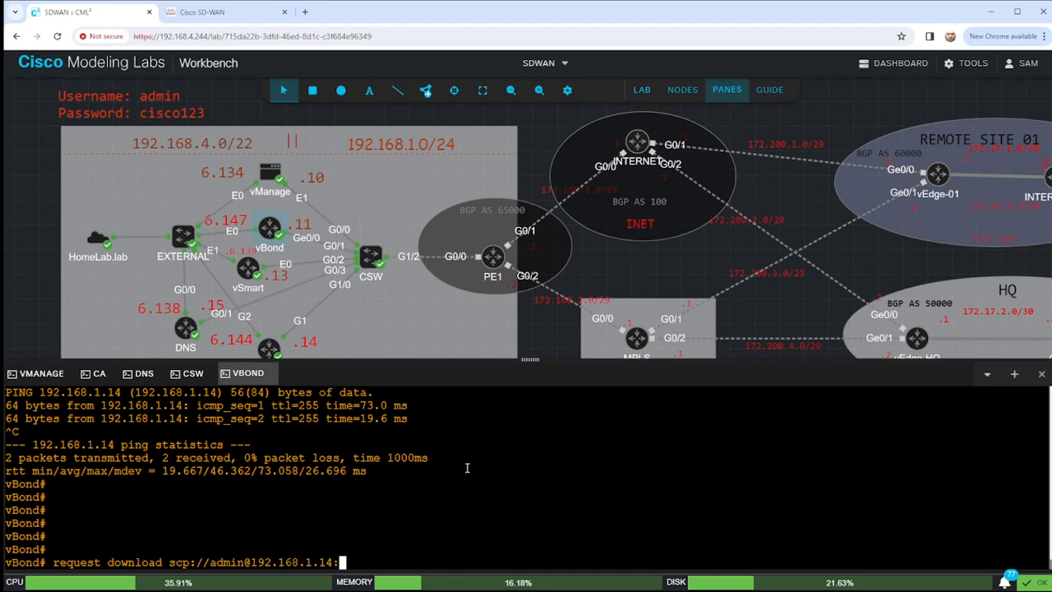
pyautogui.write('LAB')
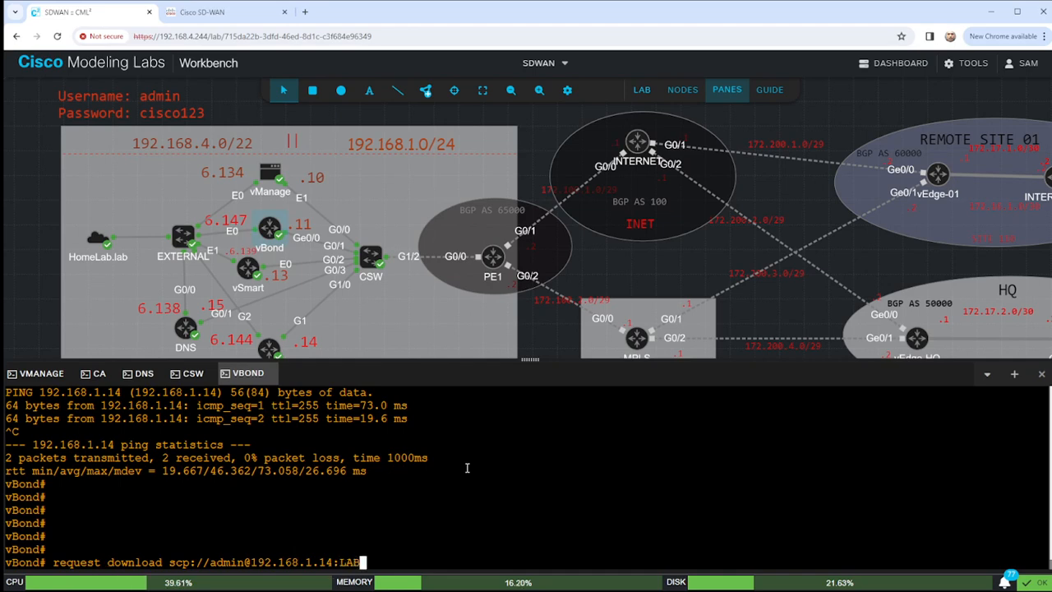
pyautogui.write('-PKI.ca')
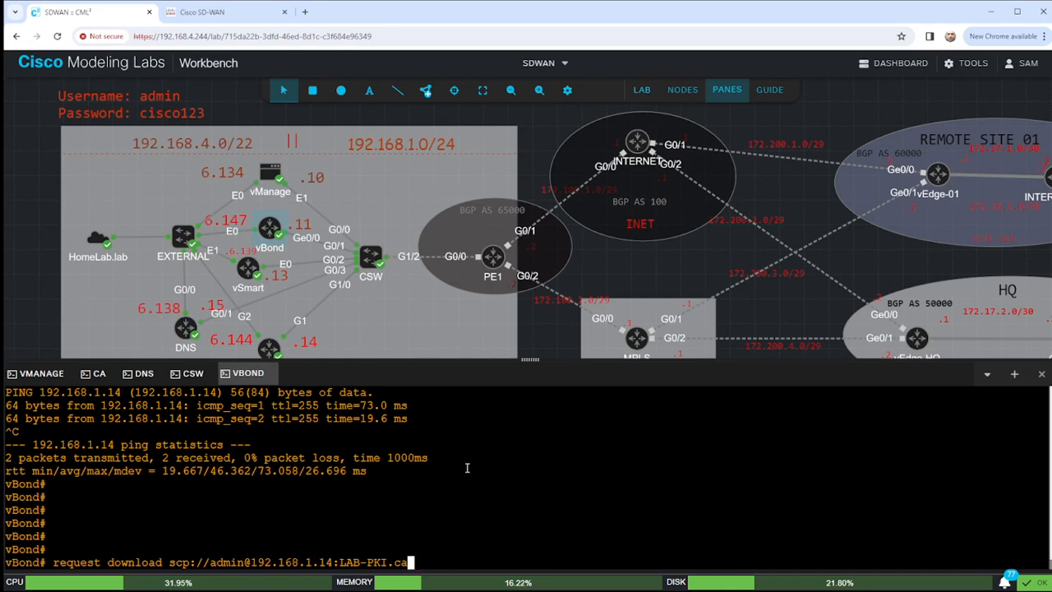
pyautogui.press('Return')
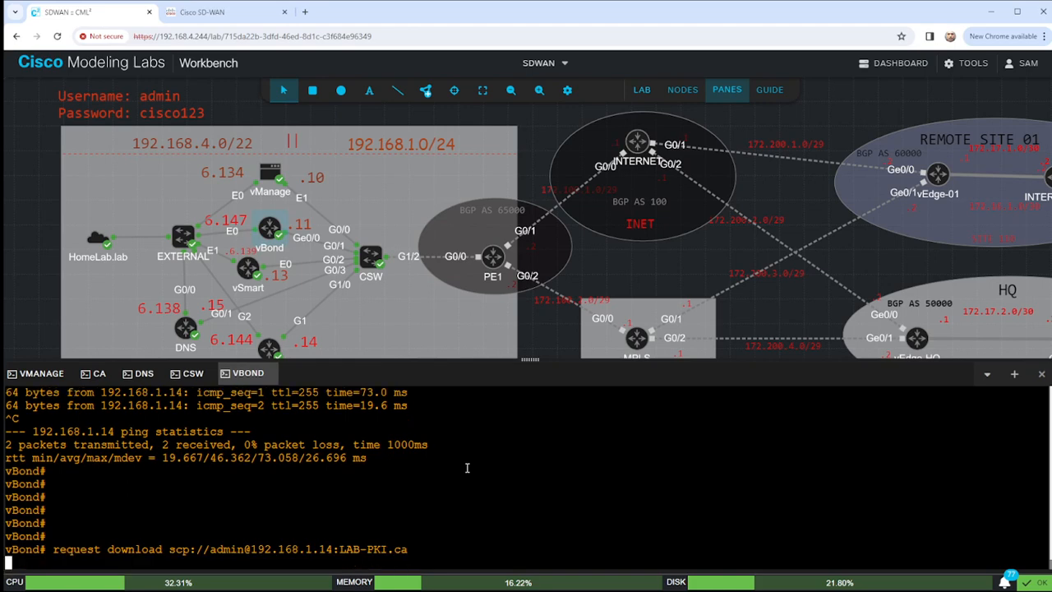
pyautogui.write('yes')
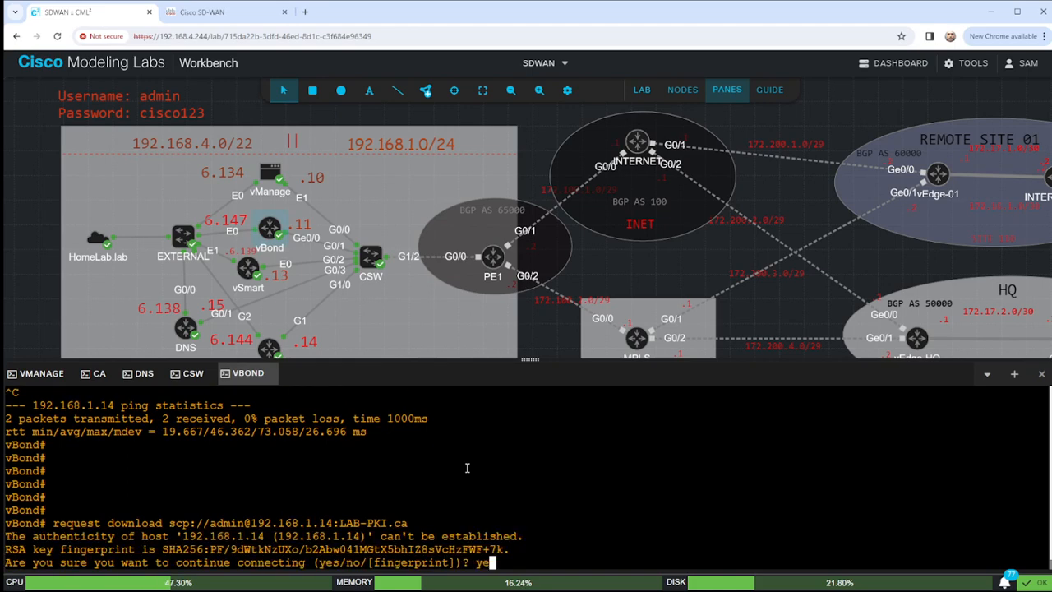
pyautogui.press('Return')
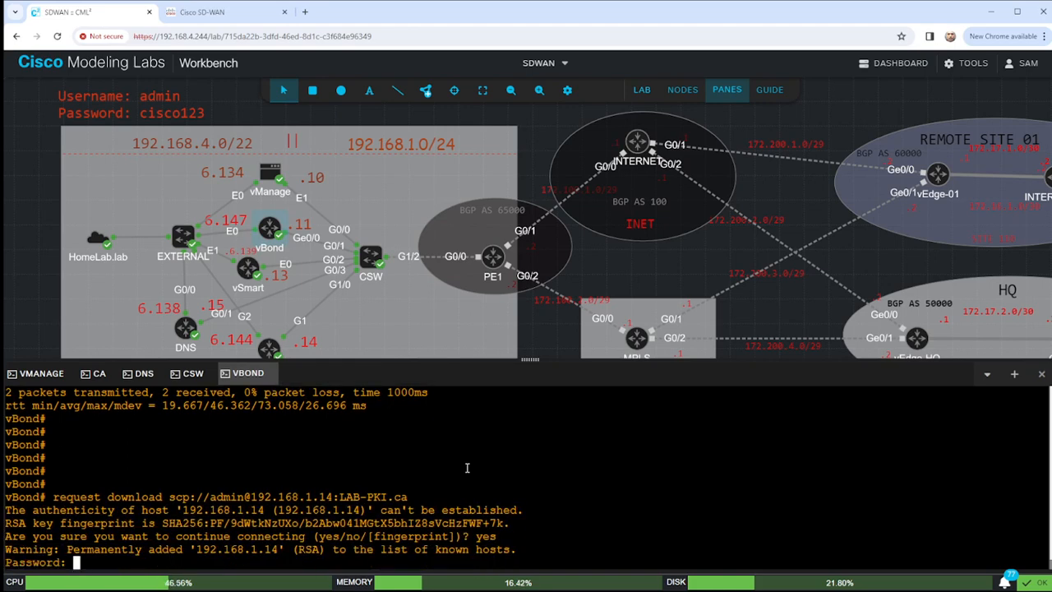
pyautogui.press('Return')
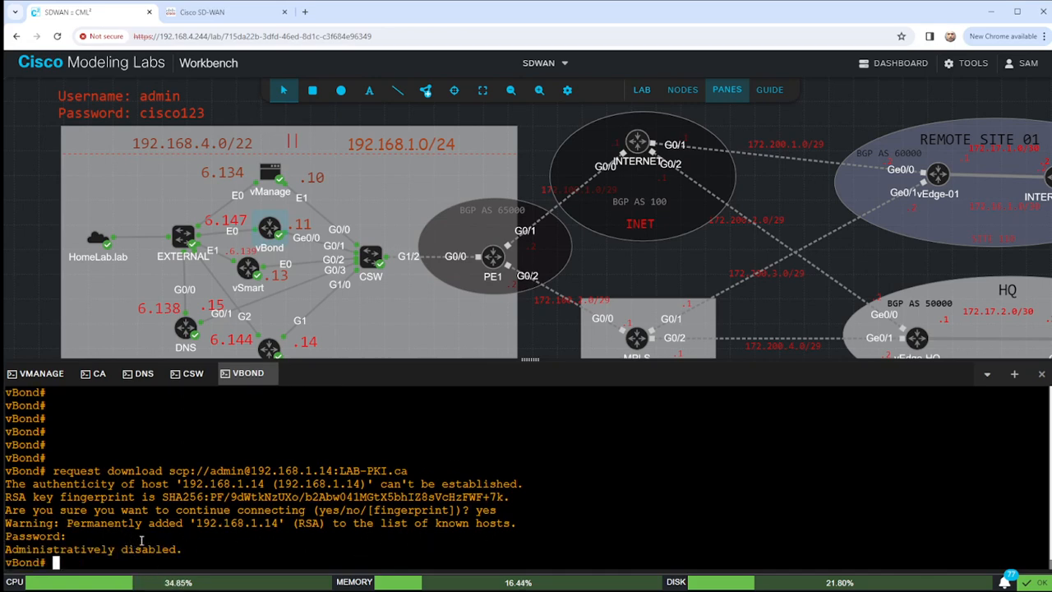
# On the CA console, check the running config for existing SCP settings.
pyautogui.click(97, 374)
pyautogui.press('Return')
pyautogui.press('Return')
pyautogui.press('Return')
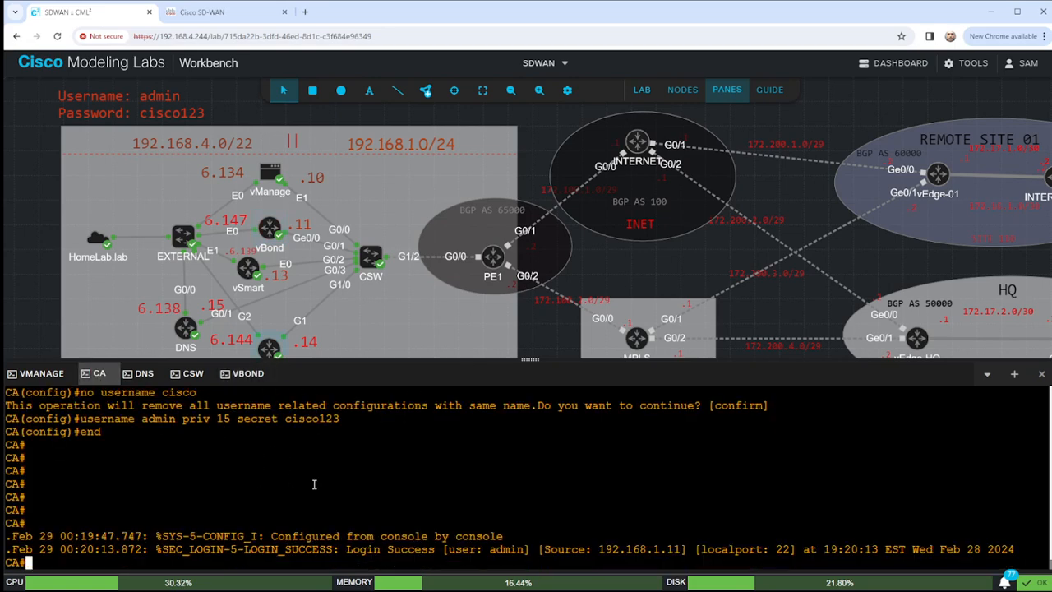
pyautogui.write('sho run | s scp')
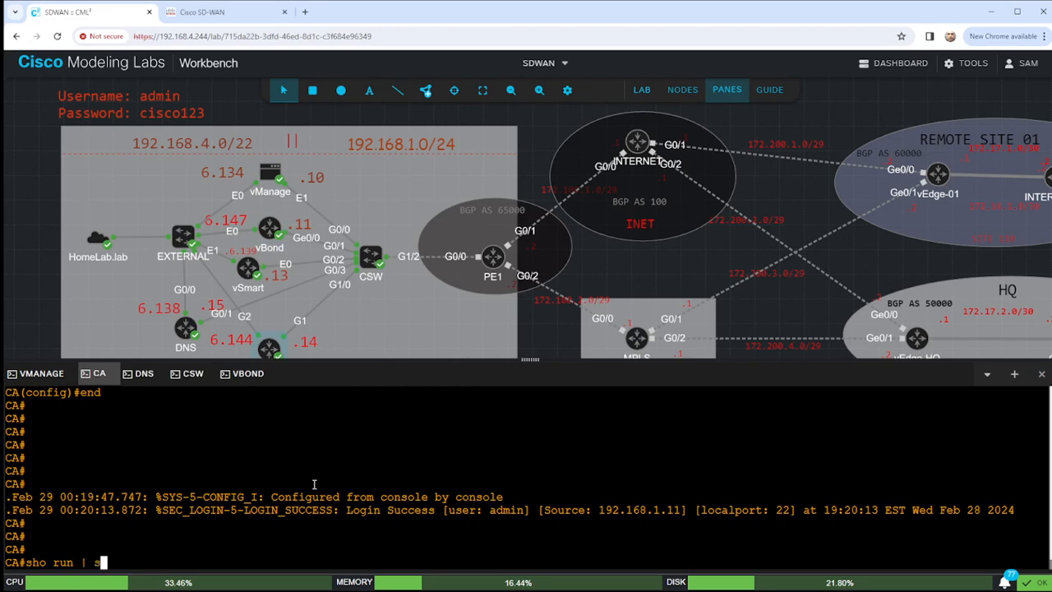
pyautogui.press('Return')
# Configure 'ip scp server enable' on the CA, then return to the vBond console.
pyautogui.write('conf t')
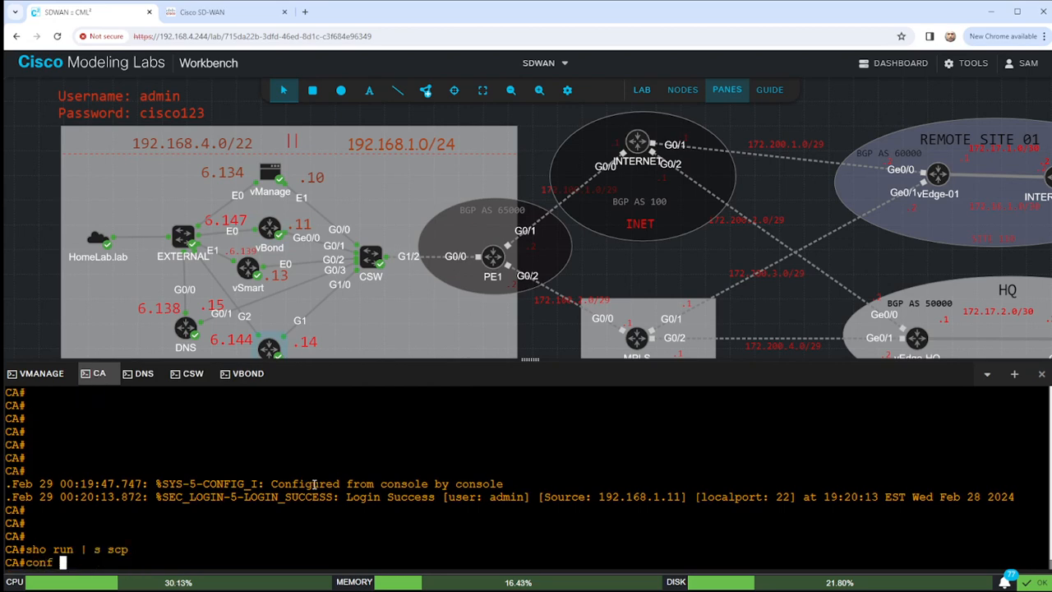
pyautogui.press('Return')
pyautogui.write('ip scp')
pyautogui.press('BackSpace')
pyautogui.press('BackSpace')
pyautogui.press('BackSpace')
pyautogui.press('BackSpace')
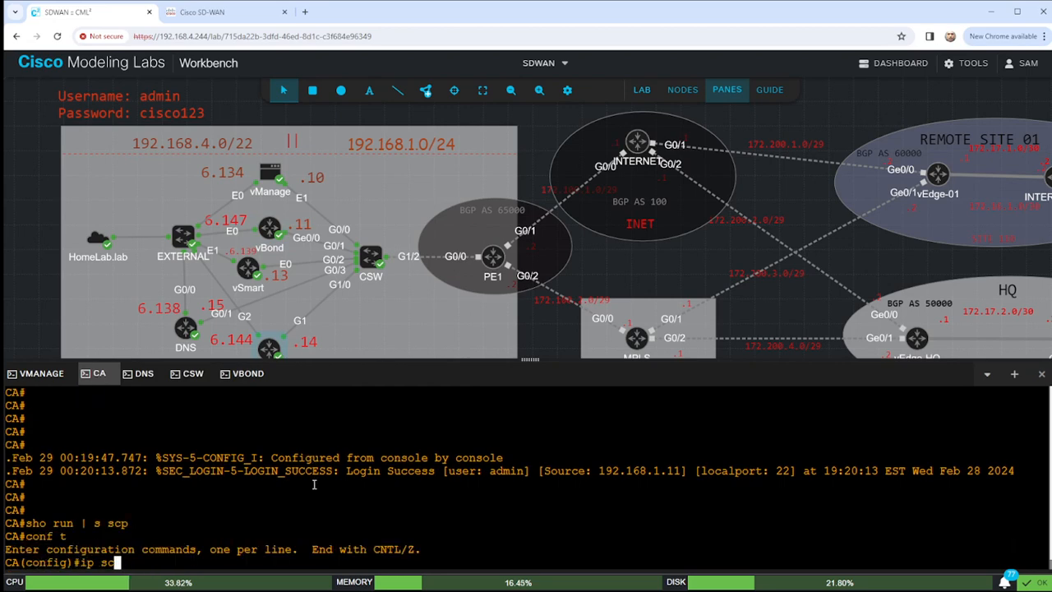
pyautogui.write('scp server')
pyautogui.press('Tab')
pyautogui.write('enable')
pyautogui.press('Return')
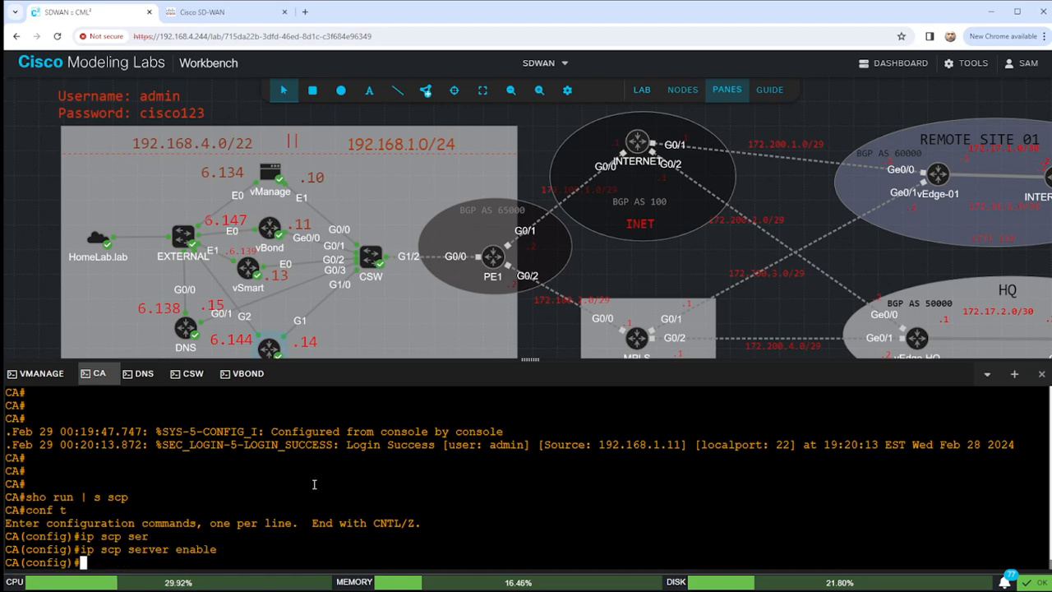
pyautogui.click(248, 373)
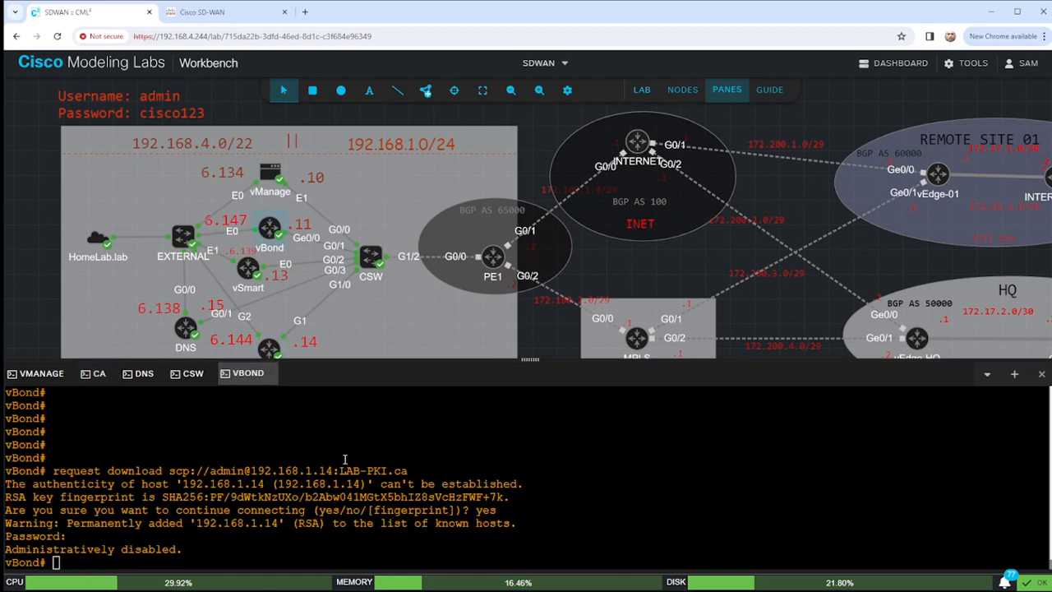
# Rerun the LAB-PKI.ca SCP download on vBond and enter the password so it completes.
pyautogui.press('Up')
pyautogui.press('Return')
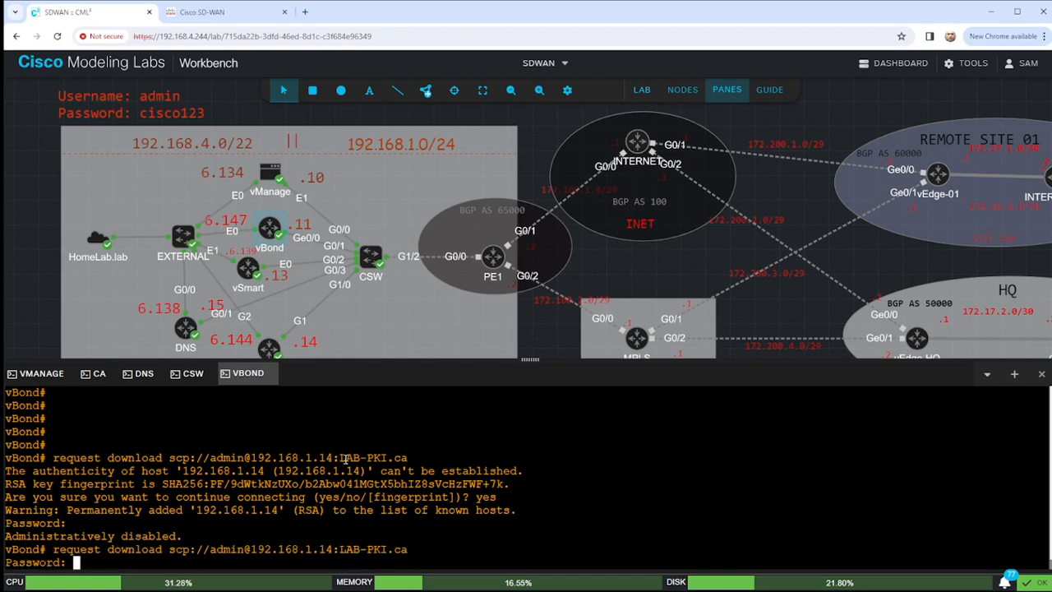
pyautogui.press('Return')
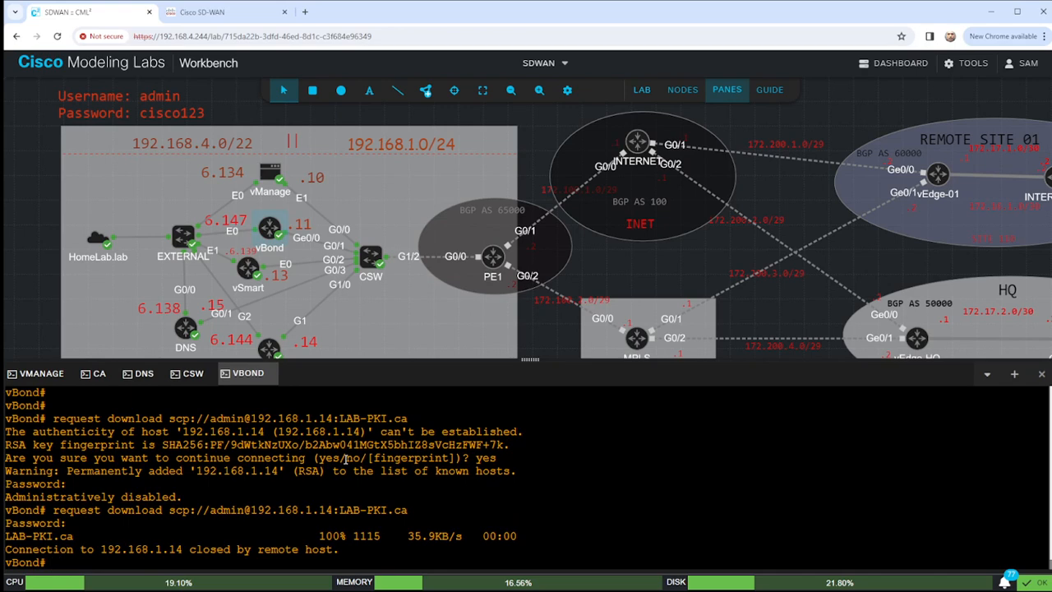
pyautogui.press('Return')
pyautogui.press('Return')
# Highlight the 100% transfer line, the earlier Administratively disabled error, and the successful retry in the output.
pyautogui.moveTo(7, 509); pyautogui.dragTo(557, 503)
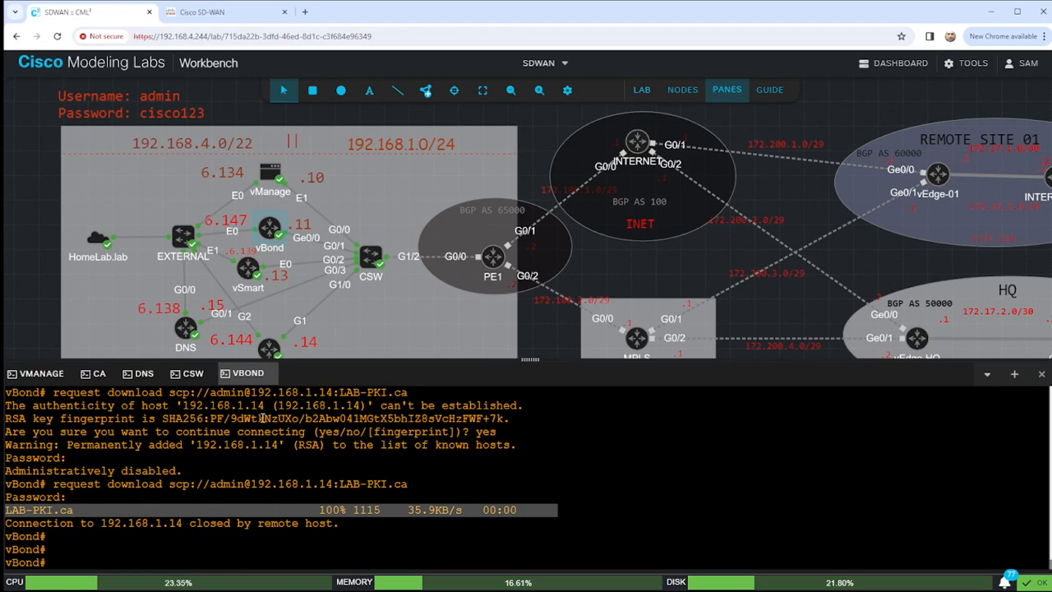
pyautogui.click(135, 485)
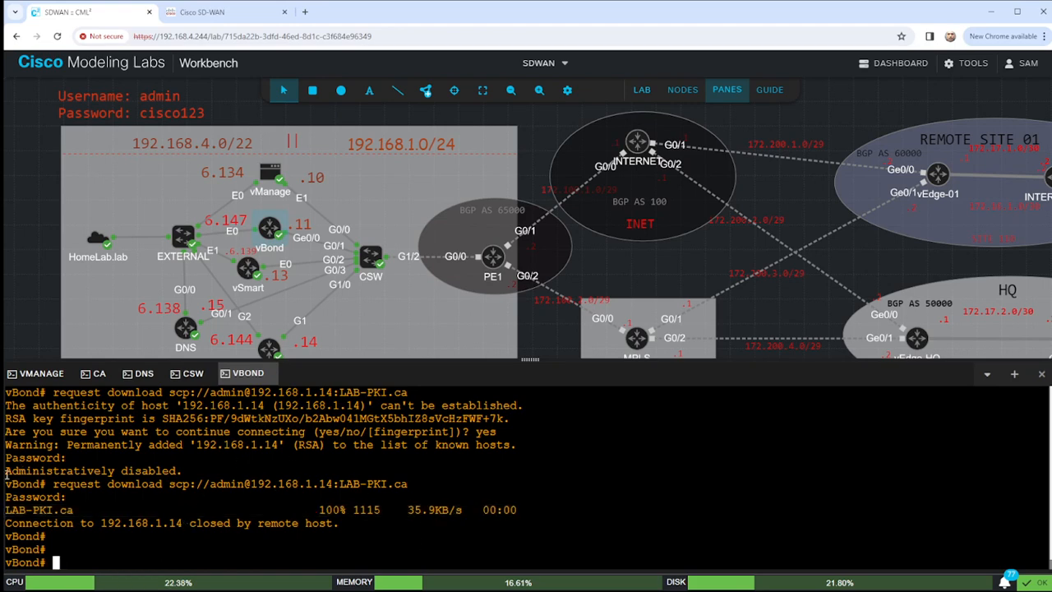
pyautogui.moveTo(7, 471); pyautogui.dragTo(182, 471)
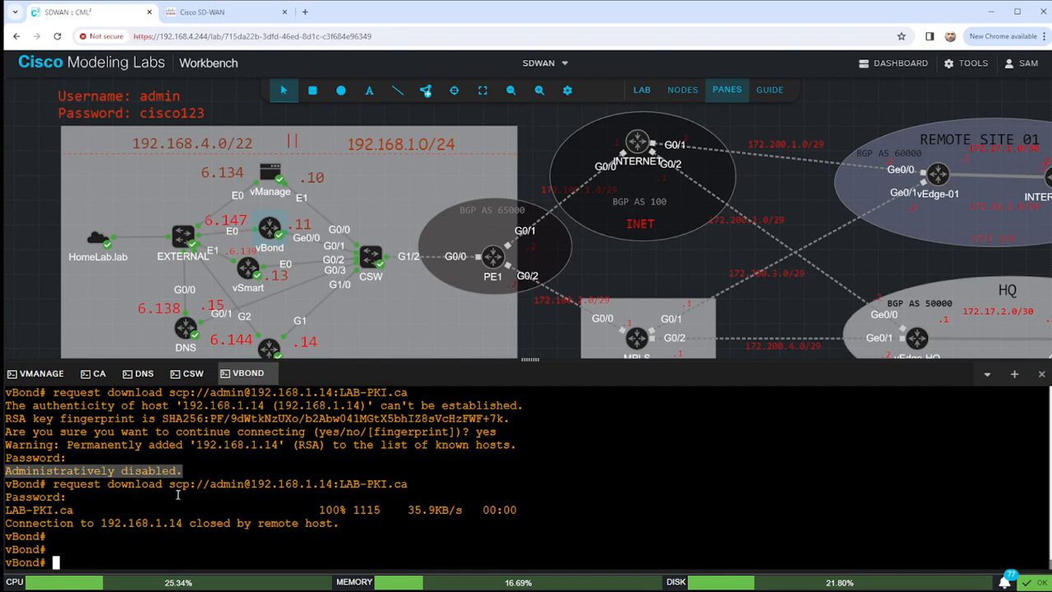
pyautogui.click(7, 470)
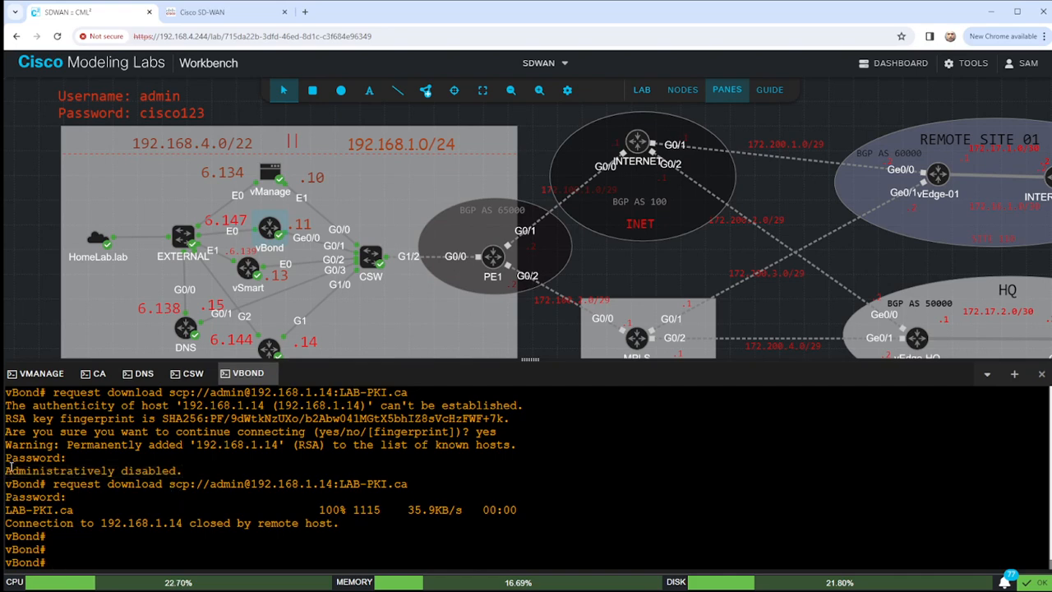
pyautogui.moveTo(6, 470); pyautogui.dragTo(327, 465)
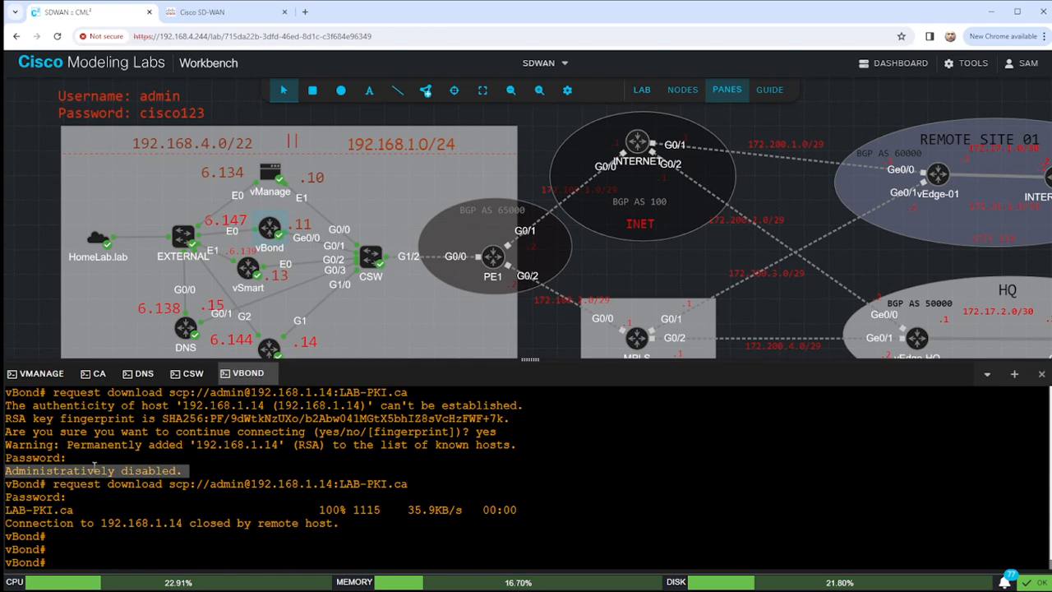
pyautogui.click(199, 474)
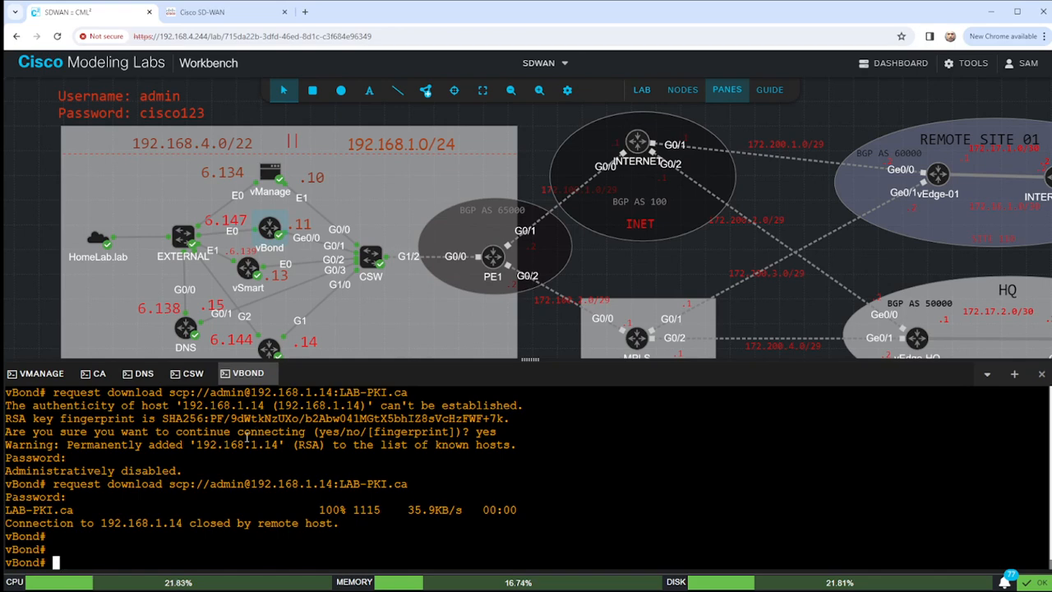
pyautogui.moveTo(281, 501); pyautogui.dragTo(277, 485)
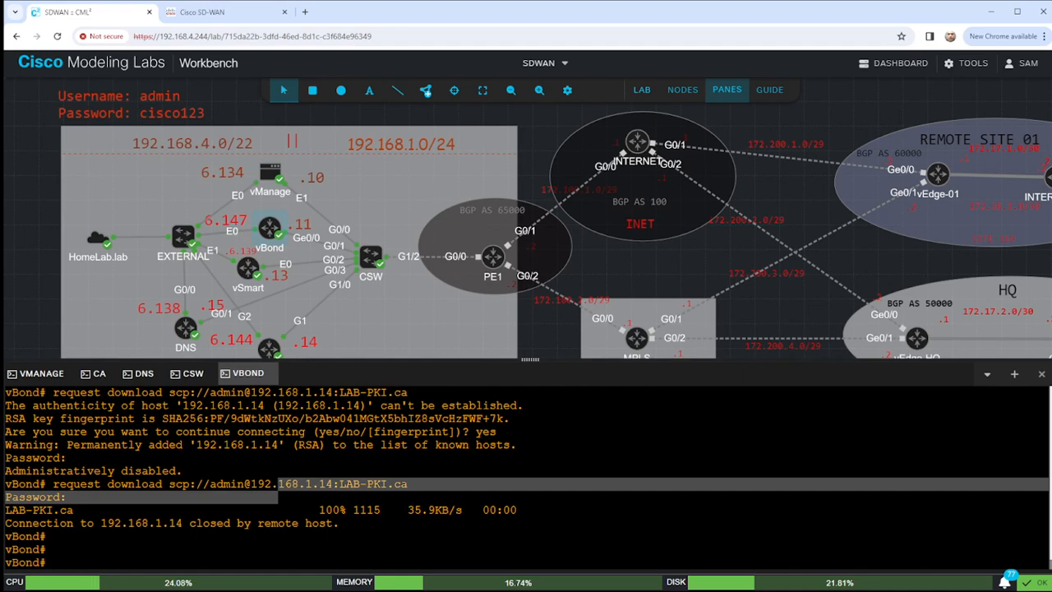
# Run 'request root-cert-chain install home/admin/LAB-PKI.ca' on vBond.
pyautogui.click(743, 503)
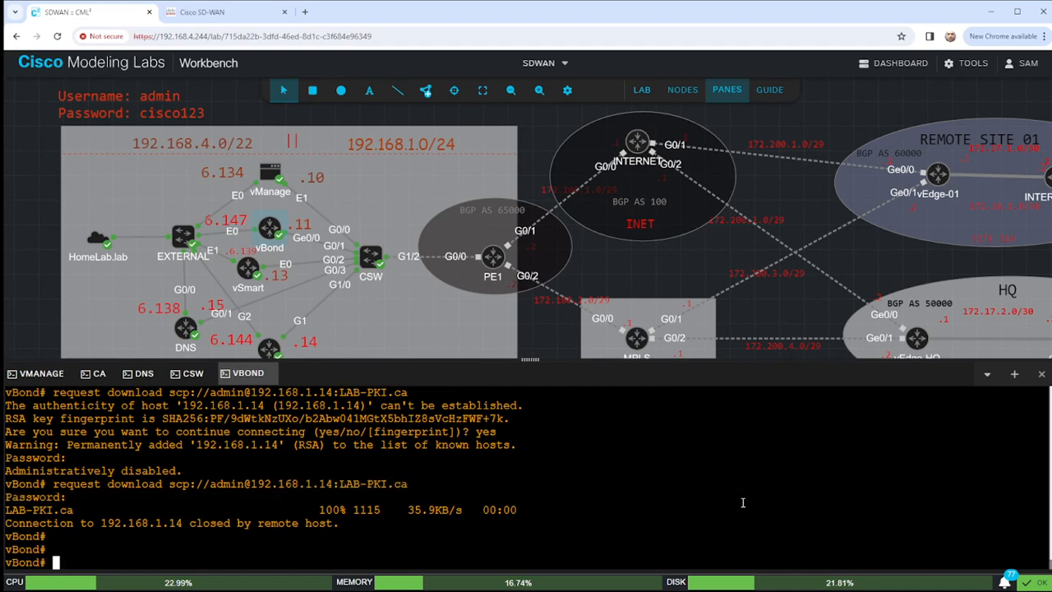
pyautogui.write('request root')
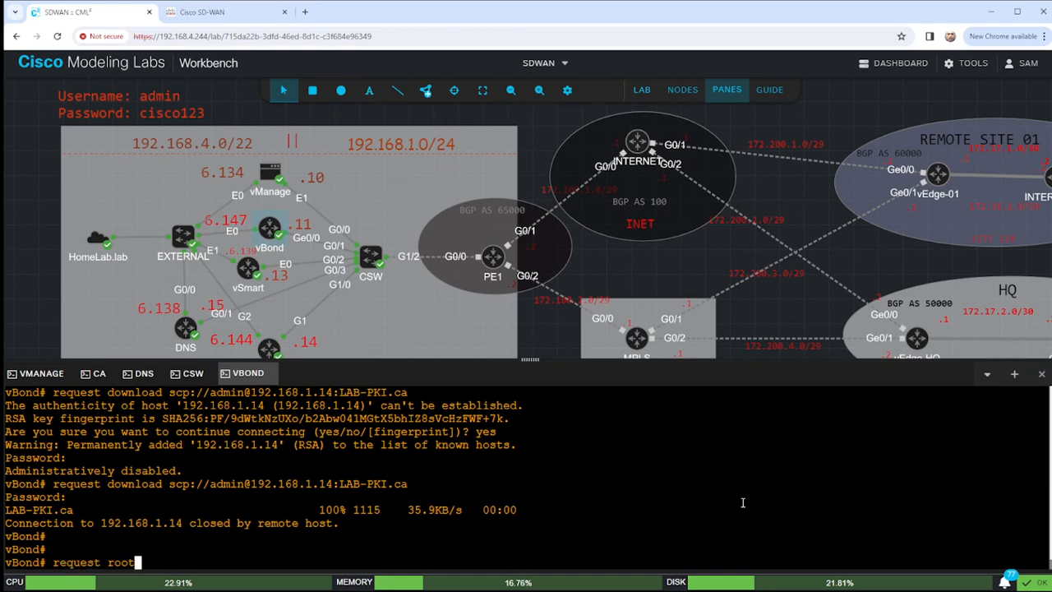
pyautogui.press('Tab')
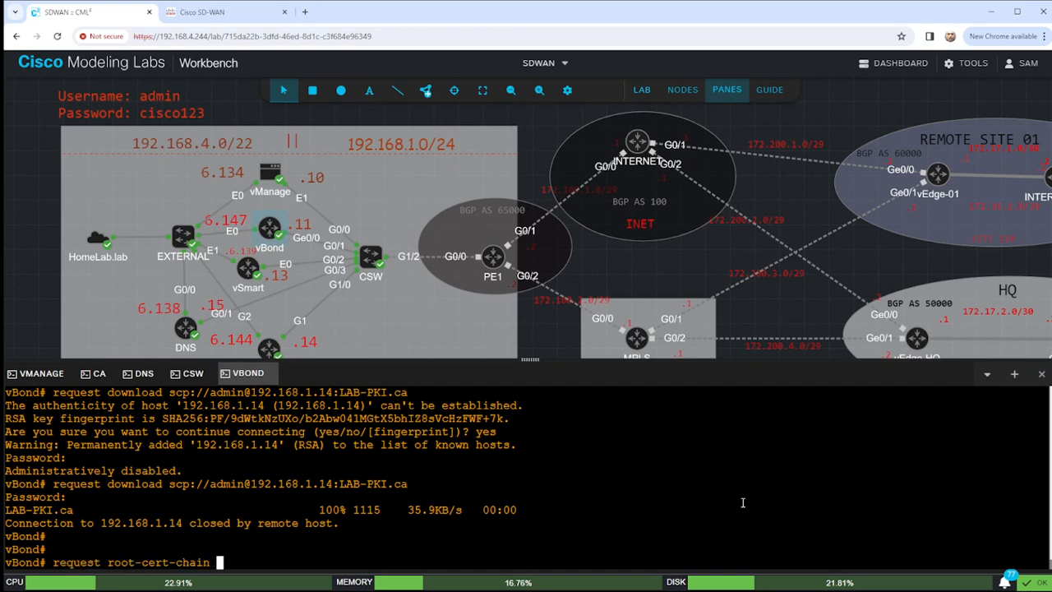
pyautogui.write('install')
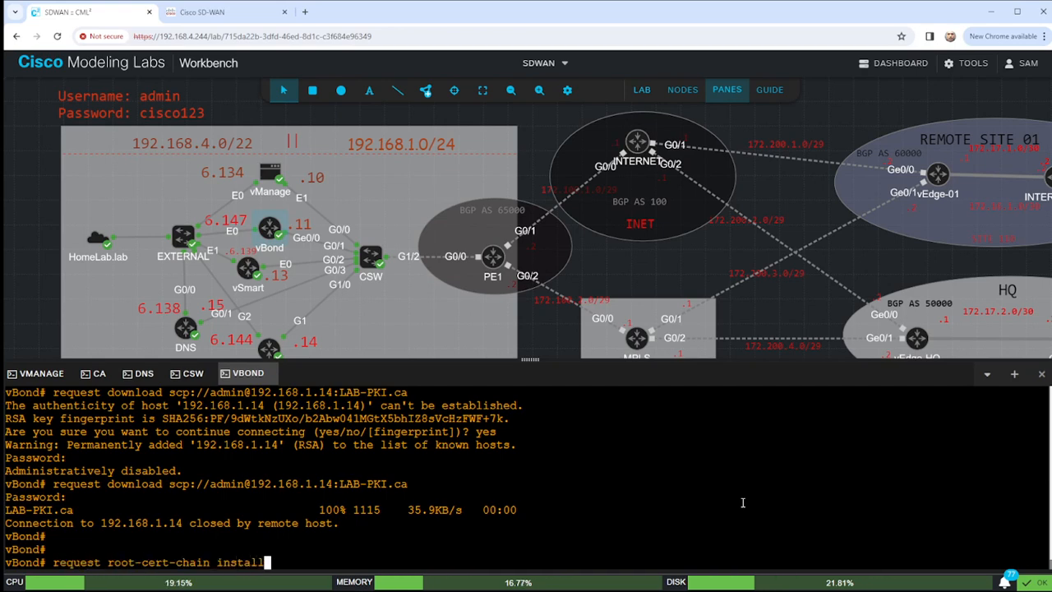
pyautogui.write(' home/a')
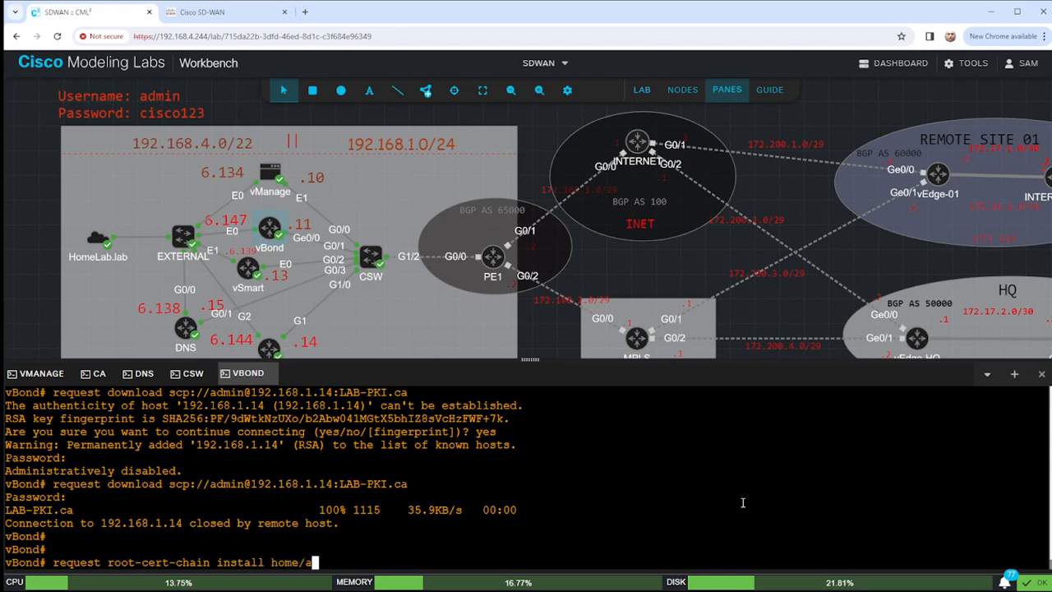
pyautogui.write('dmin/')
pyautogui.write('LAB-PKIC')
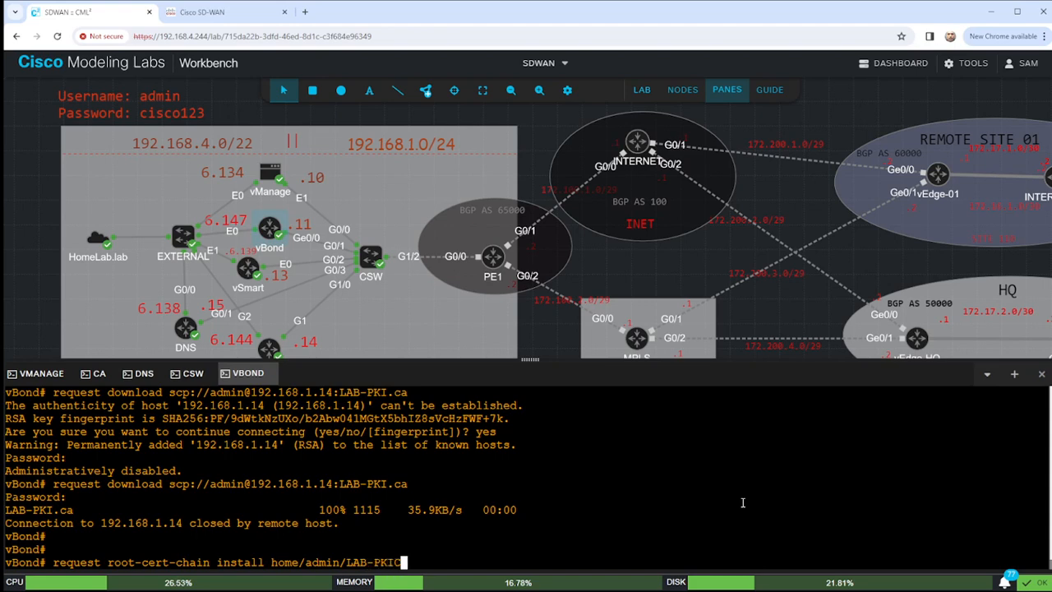
pyautogui.press('BackSpace')
pyautogui.write('.ca')
pyautogui.press('Return')
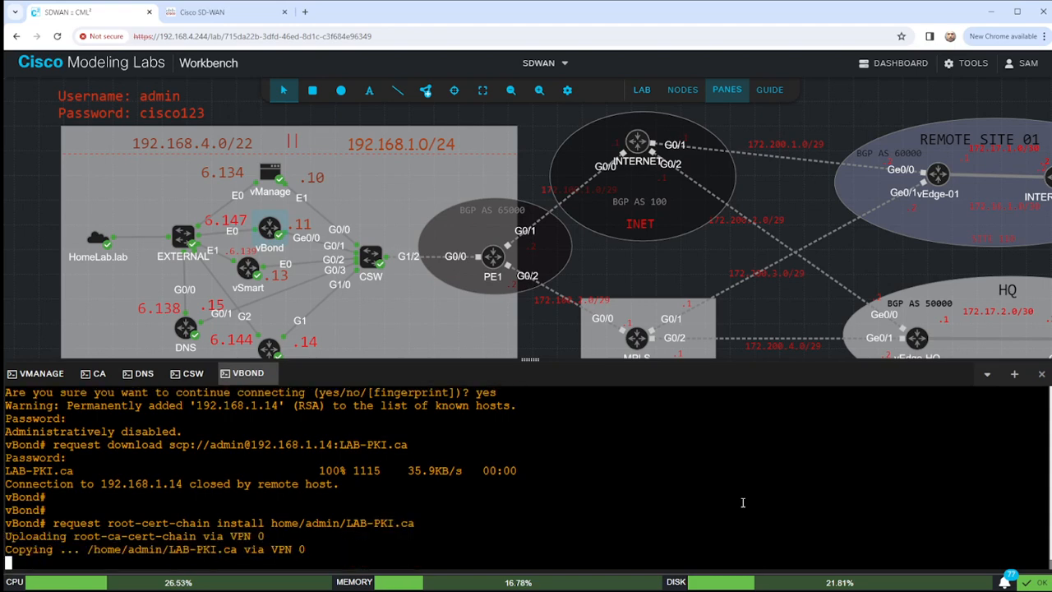
pyautogui.press('Return')
pyautogui.press('Return')
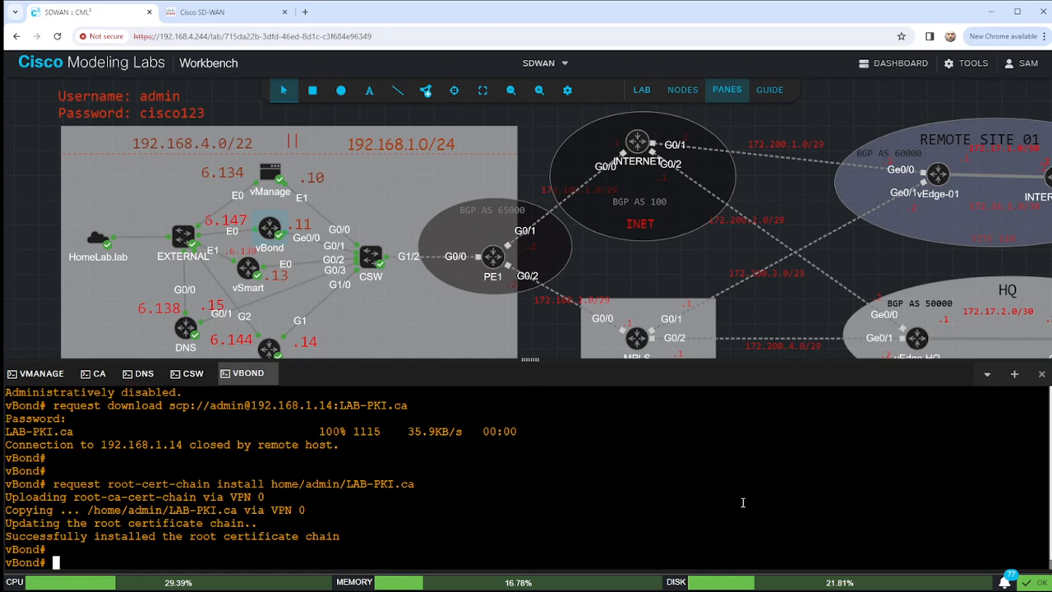
# In vshell, confirm with ls and pwd that LAB-PKI.ca sits in /home/admin, then exit to the CLI.
pyautogui.write('vshell')
pyautogui.press('Return')
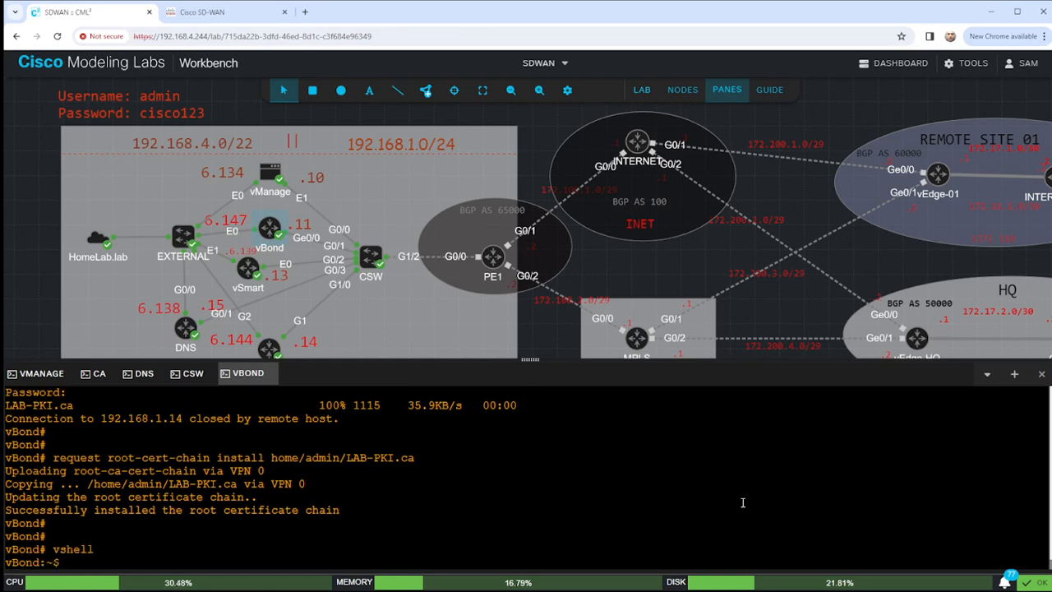
pyautogui.press('Return')
pyautogui.press('Return')
pyautogui.press('Return')
pyautogui.write('ls')
pyautogui.press('Return')
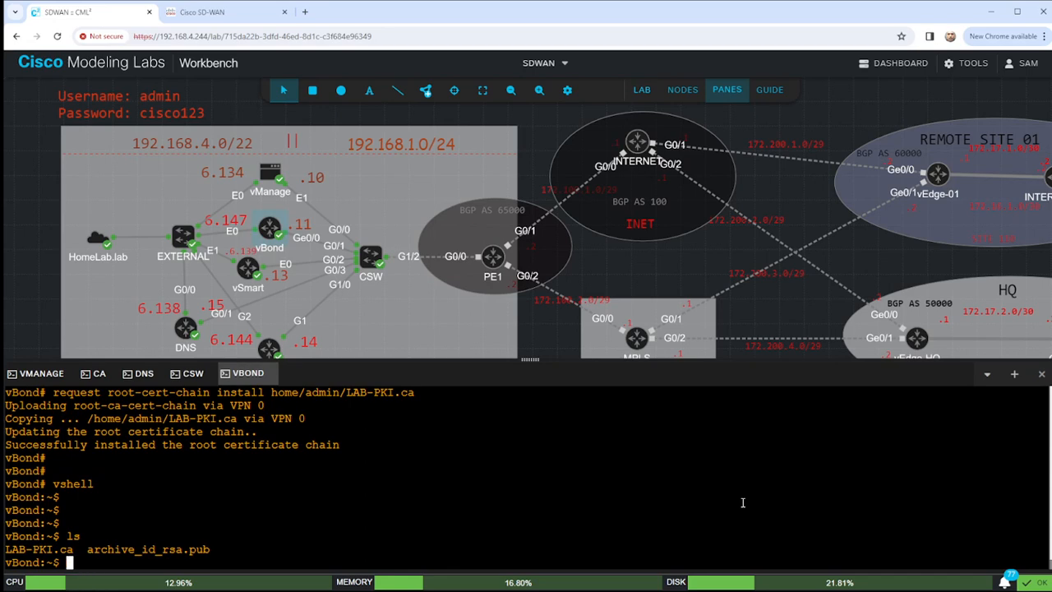
pyautogui.write('pwd')
pyautogui.press('Return')
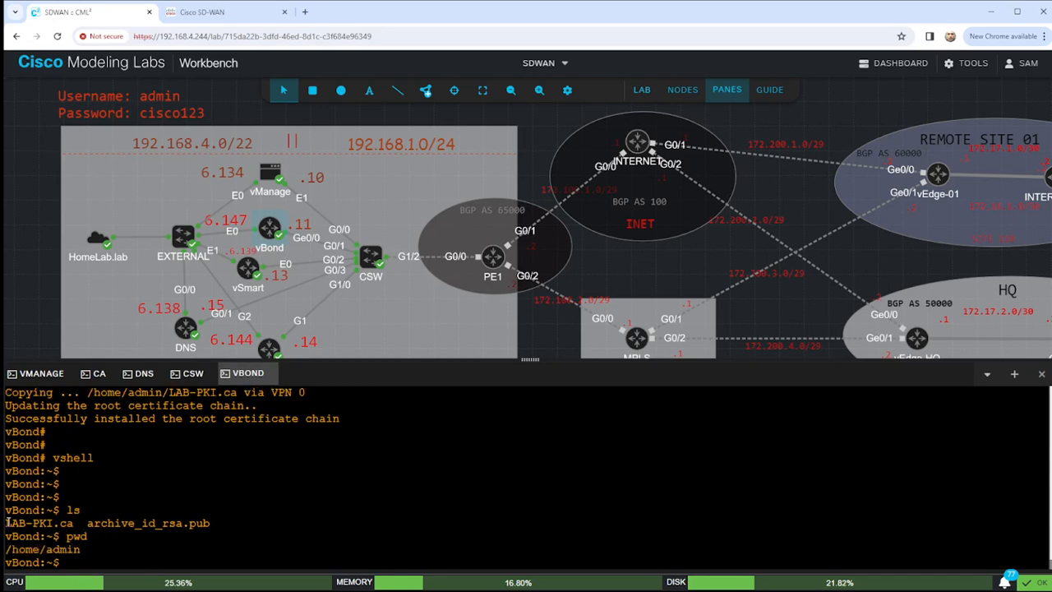
pyautogui.moveTo(9, 523); pyautogui.dragTo(71, 523)
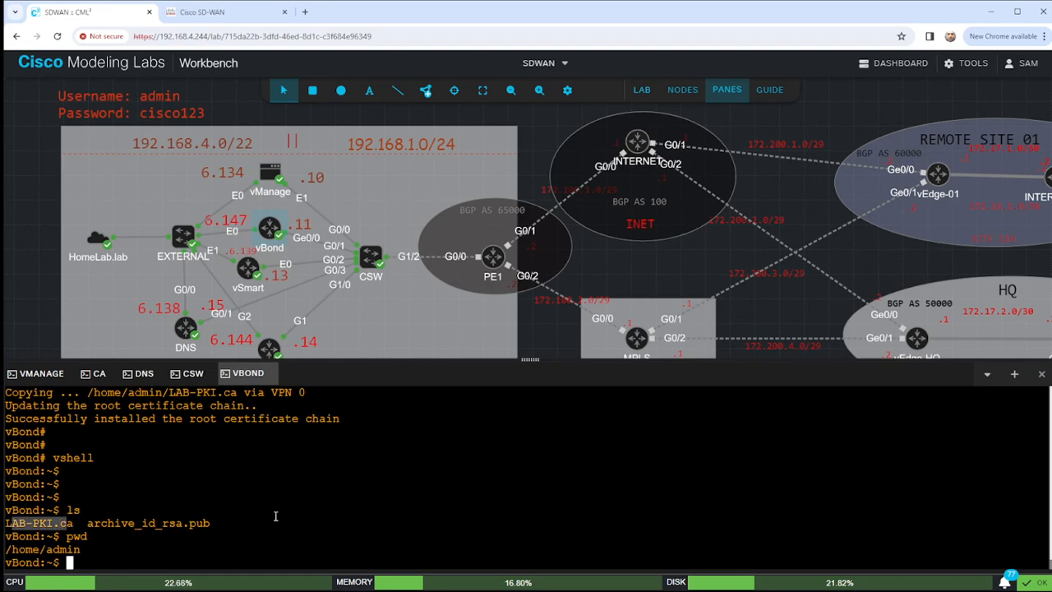
pyautogui.click(357, 531)
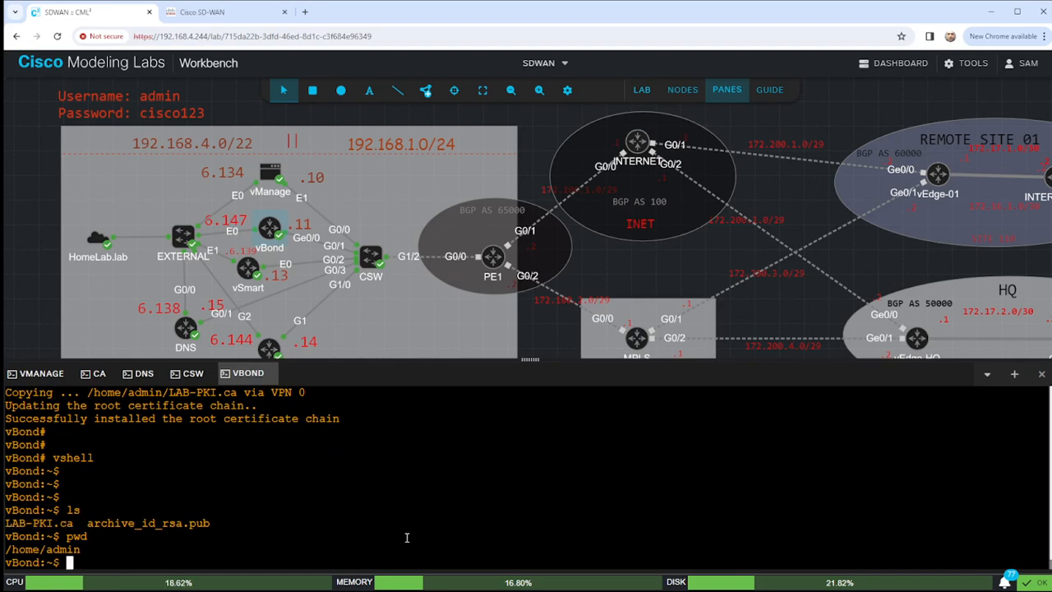
pyautogui.write('exit')
pyautogui.press('Return')
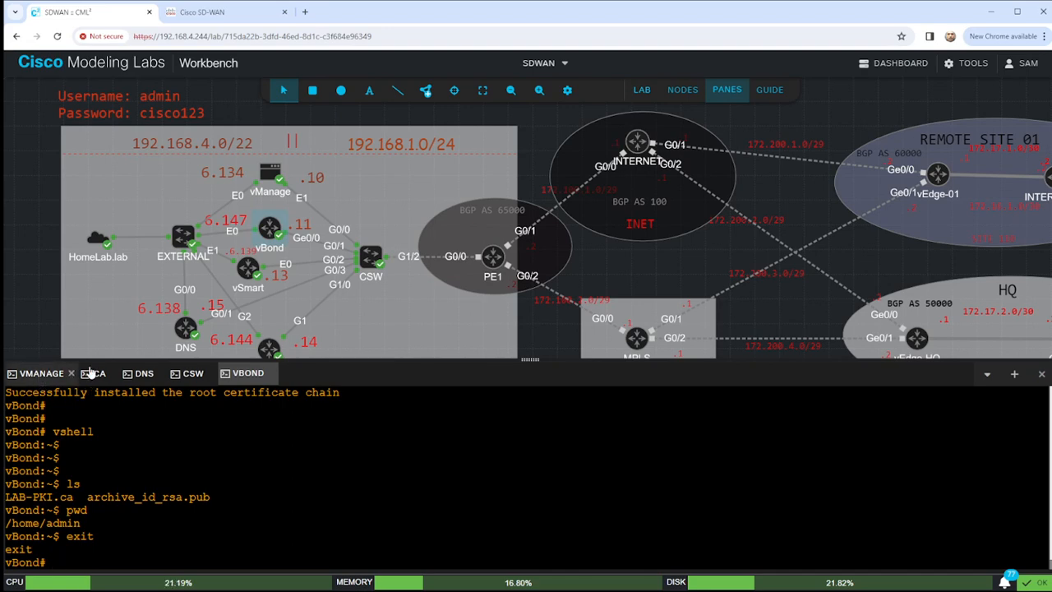
# Log in to the vManage console with the admin account and its password, then enter configuration mode.
pyautogui.click(43, 373)
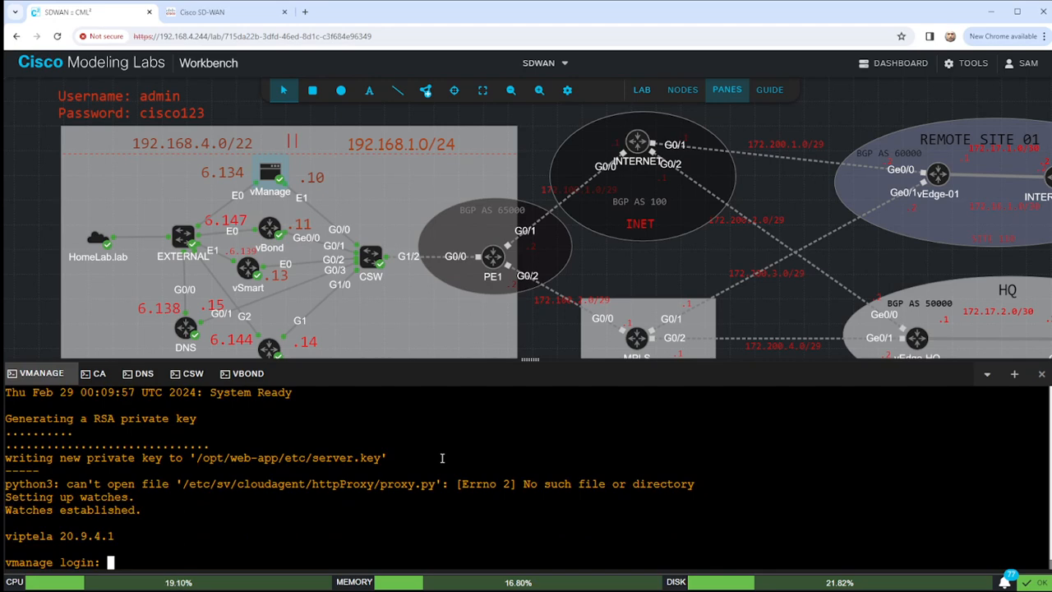
pyautogui.write('admin')
pyautogui.press('BackSpace')
pyautogui.press('BackSpace')
pyautogui.press('BackSpace')
pyautogui.press('BackSpace')
pyautogui.press('BackSpace')
pyautogui.write('admin')
pyautogui.press('Return')
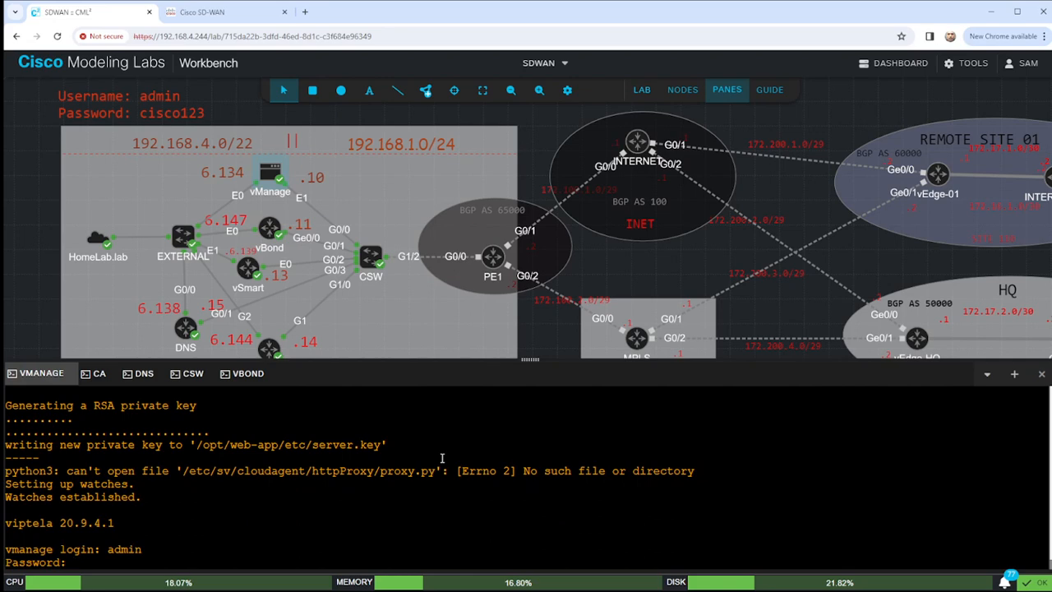
pyautogui.write('cisco123')
pyautogui.press('Return')
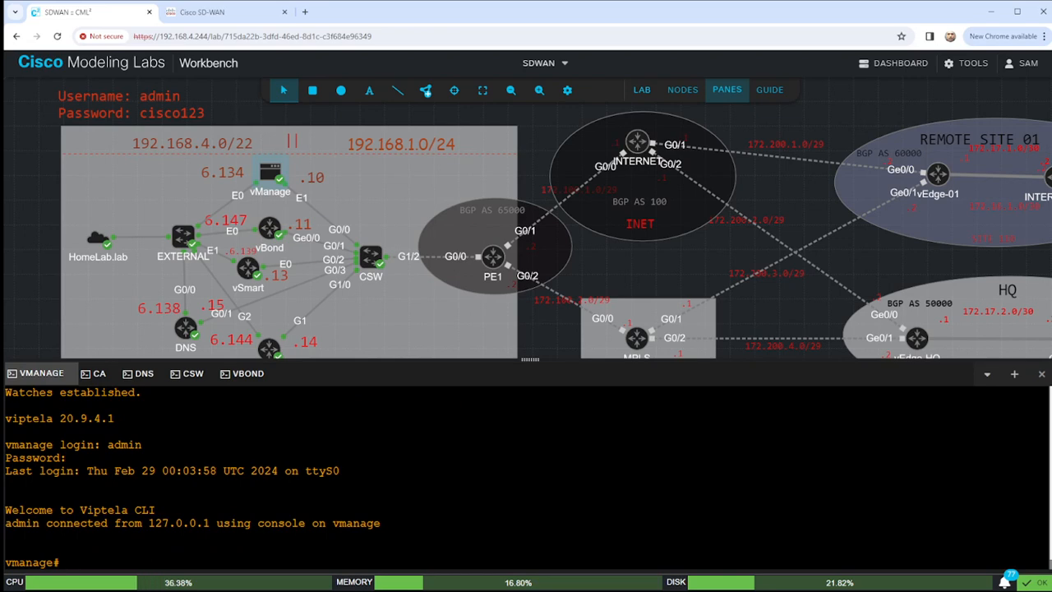
pyautogui.write('conf t')
pyautogui.press('Return')
# Discard a mistyped top-level hostname command and enter the system configuration section.
pyautogui.write('ho')
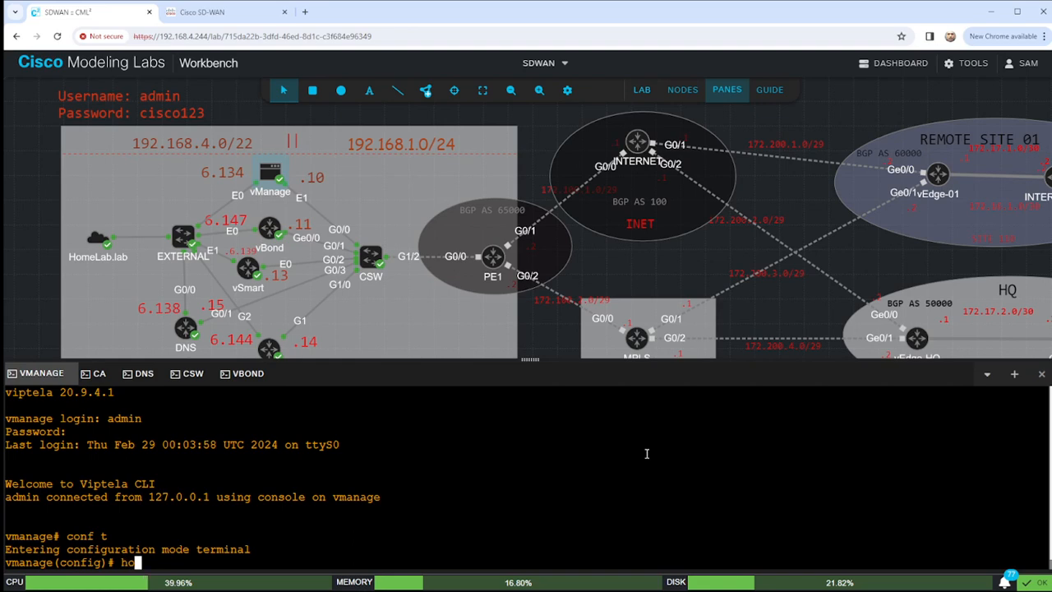
pyautogui.write('stnna')
pyautogui.press('BackSpace')
pyautogui.press('BackSpace')
pyautogui.write('-a')
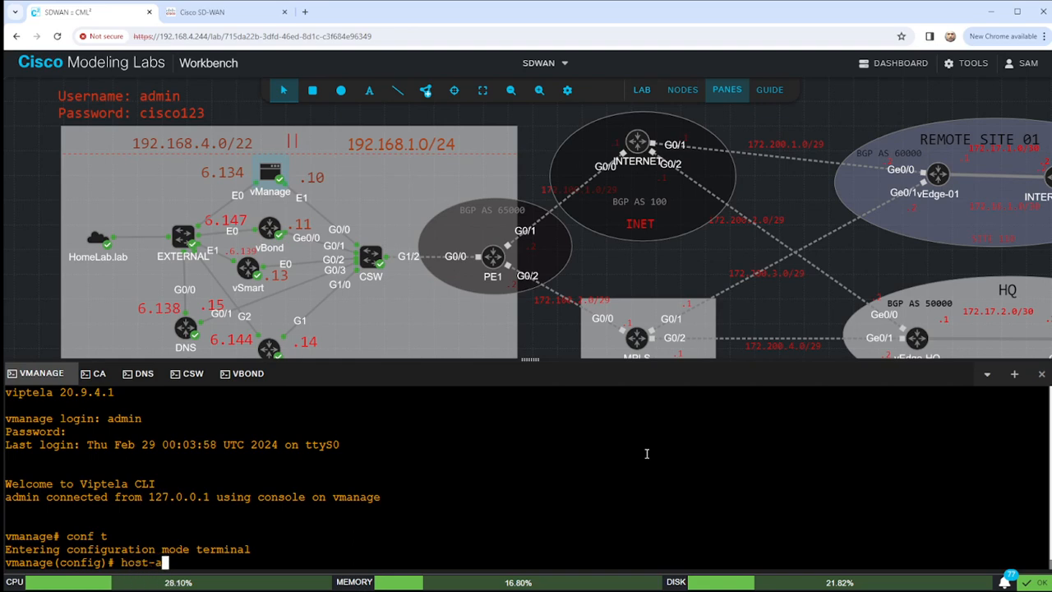
pyautogui.press('BackSpace')
pyautogui.write('na')
pyautogui.press('Tab')
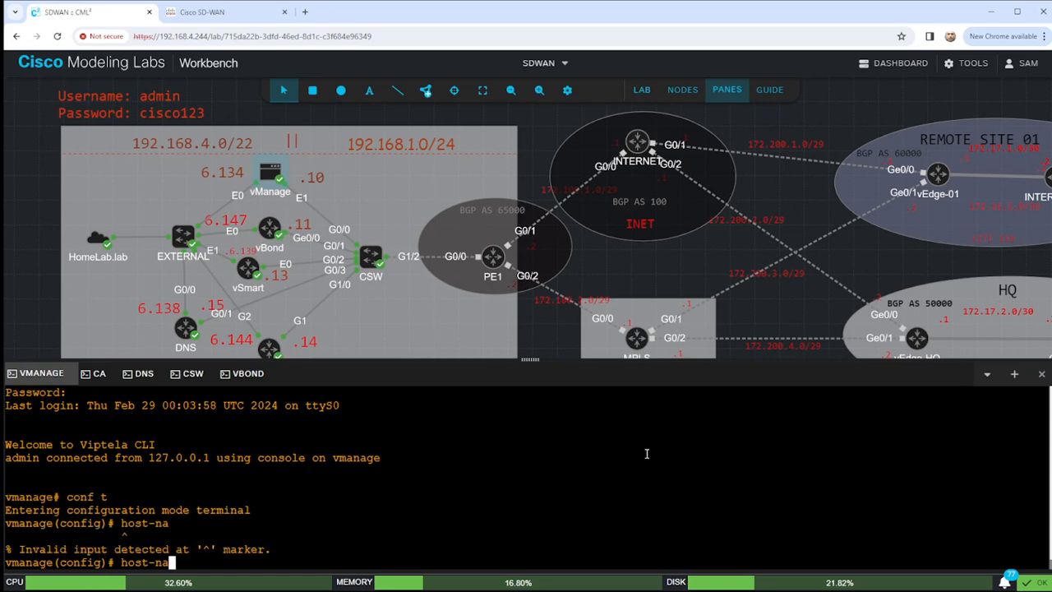
pyautogui.press('BackSpace')
pyautogui.press('BackSpace')
pyautogui.press('BackSpace')
pyautogui.press('BackSpace')
pyautogui.press('BackSpace')
pyautogui.press('BackSpace')
pyautogui.press('BackSpace')
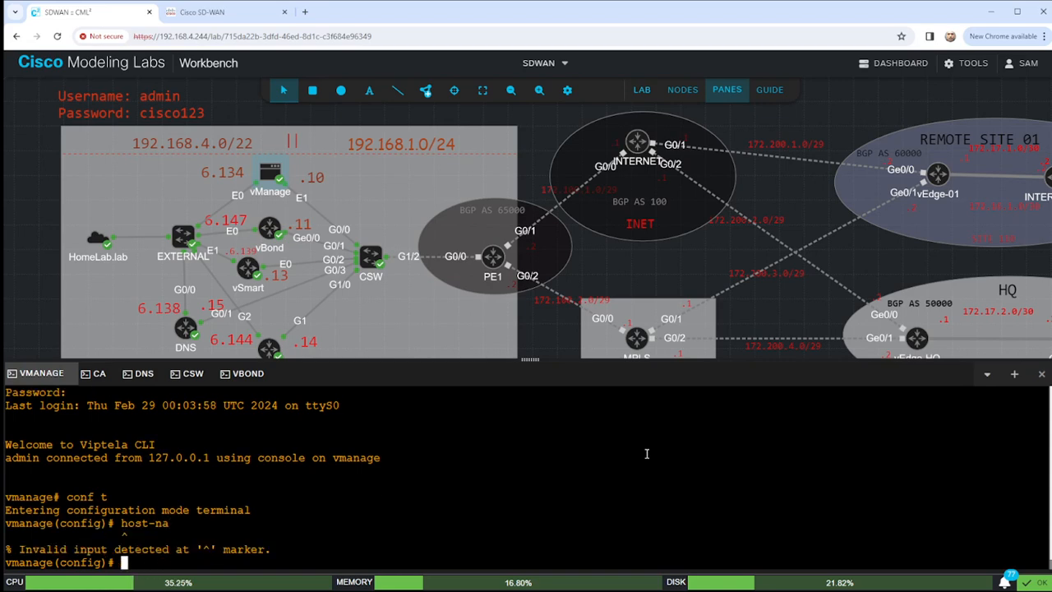
pyautogui.write('system')
pyautogui.press('Return')
# Set host-name vManage, system-ip 1.1.1.1 and site-id 100 under system.
pyautogui.write('hos')
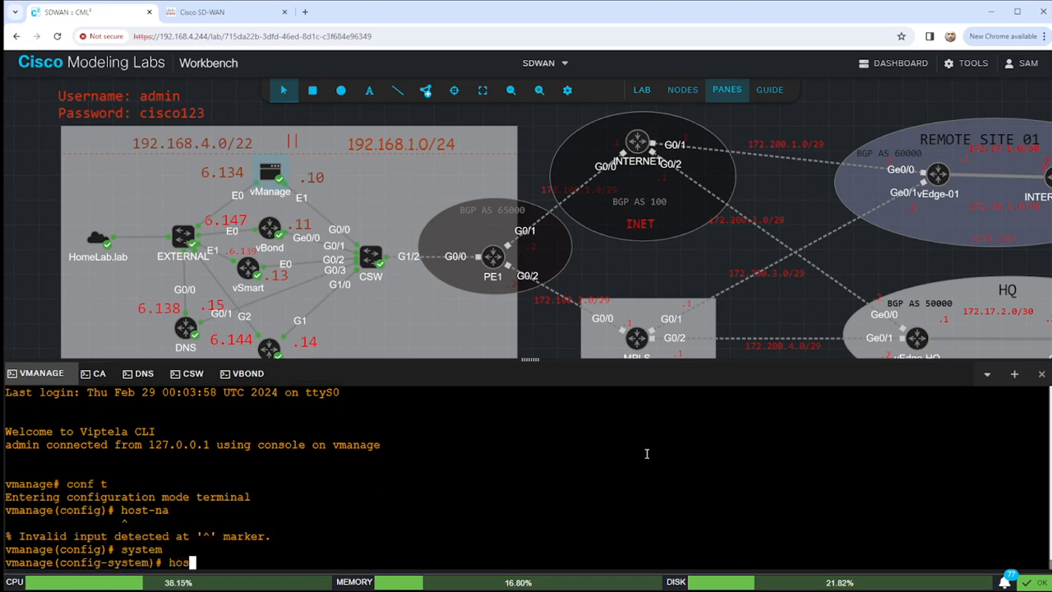
pyautogui.write('t-name vV')
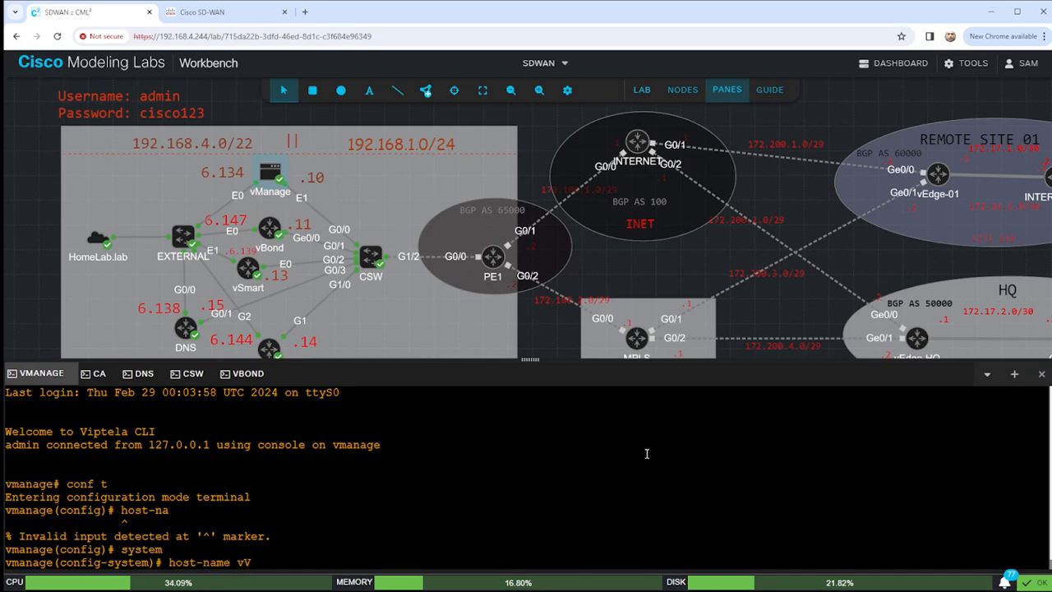
pyautogui.press('BackSpace')
pyautogui.write('Manage')
pyautogui.press('Return')
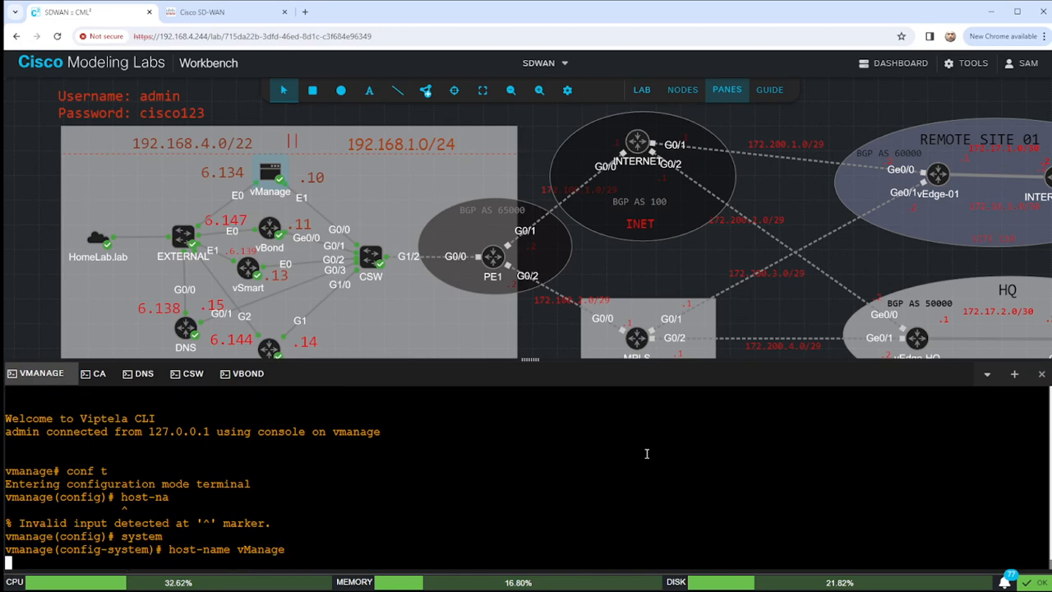
pyautogui.write('system-ip  ')
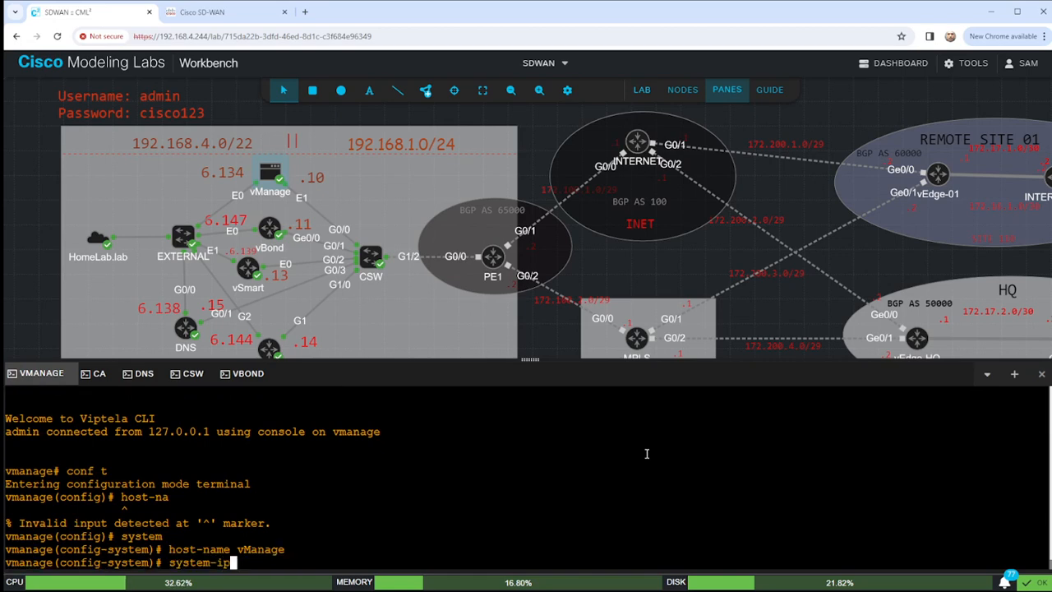
pyautogui.write('1.1.1.1')
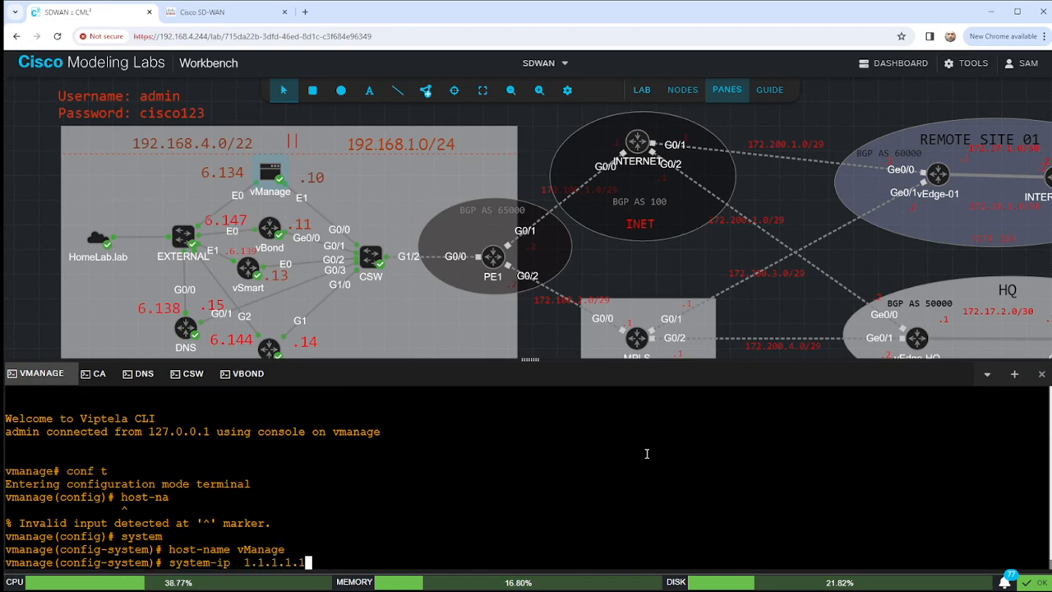
pyautogui.press('Return')
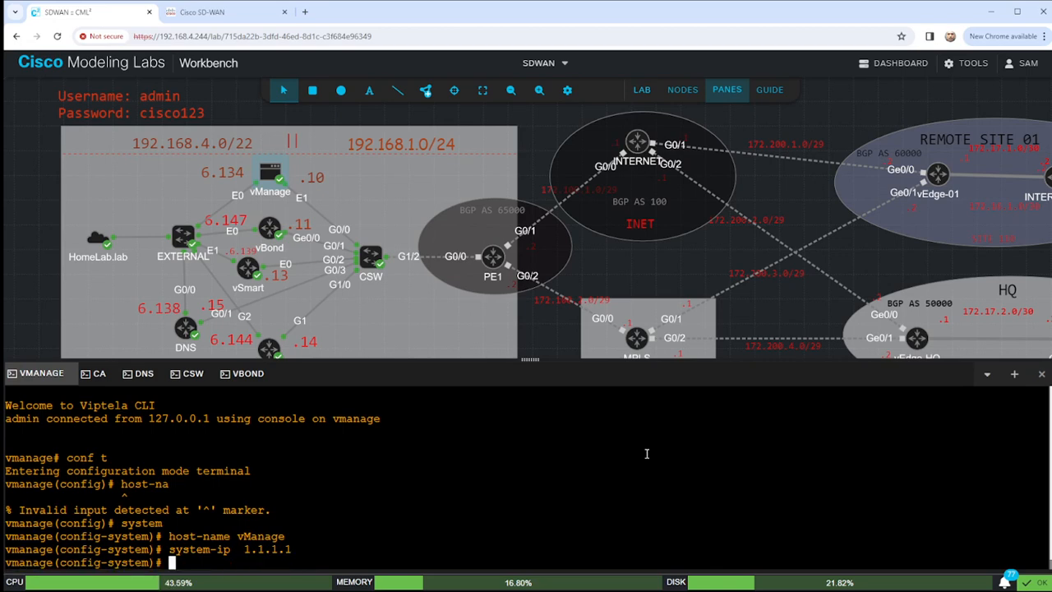
pyautogui.write('site-id ')
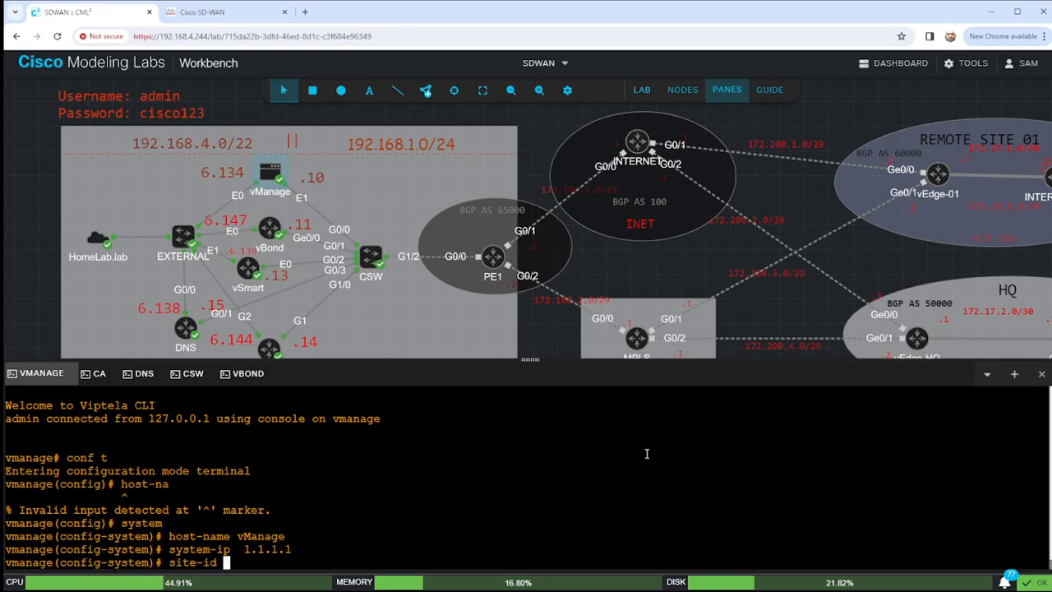
pyautogui.write('100')
pyautogui.press('Return')
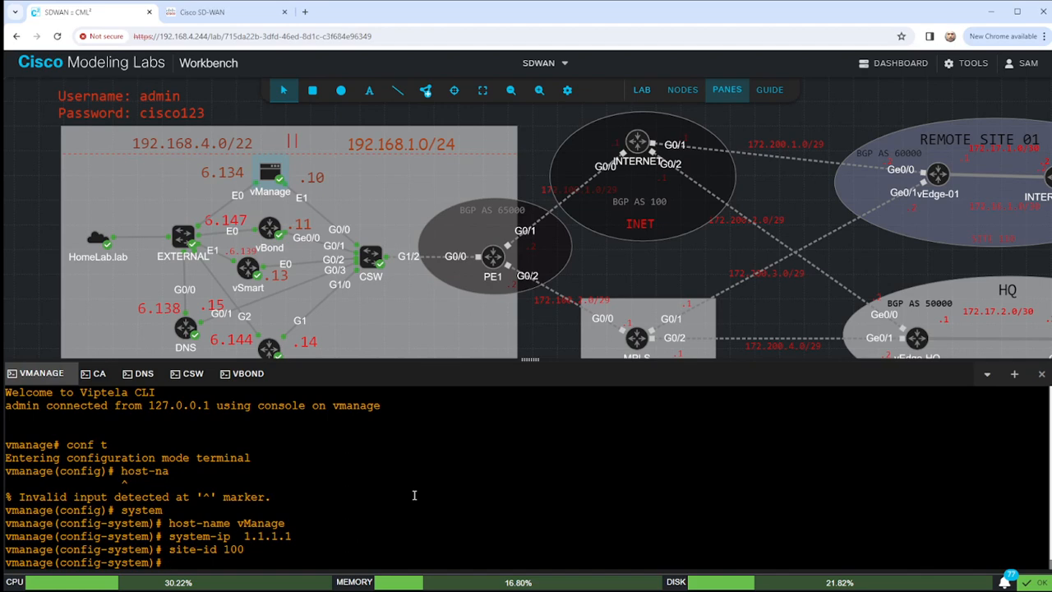
# Set the organization-name to HomeLab and the vBond address to 192.168.1.11.
pyautogui.write('org')
pyautogui.press('Tab')
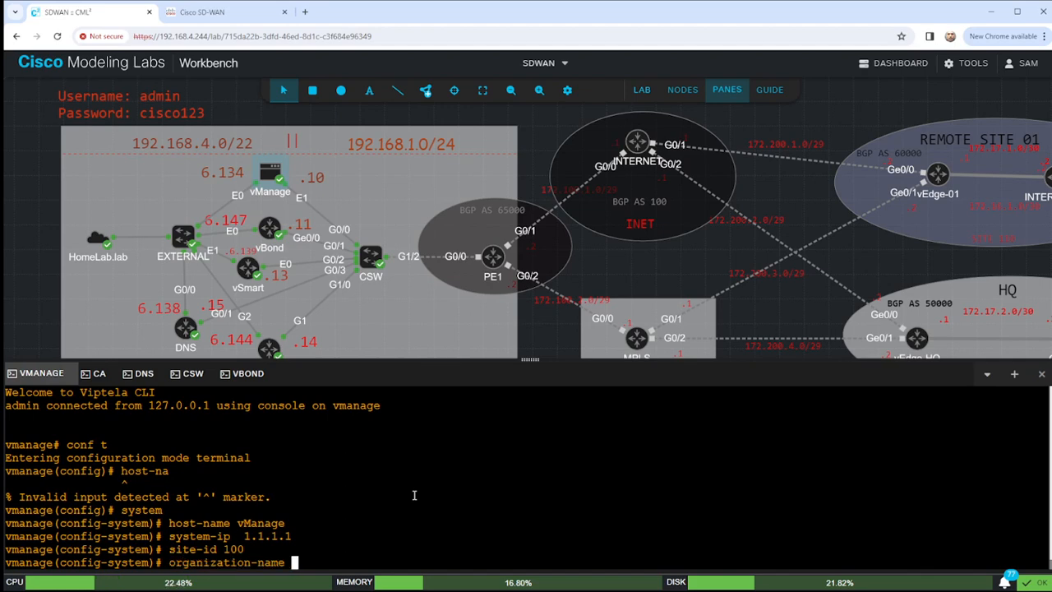
pyautogui.write('Home')
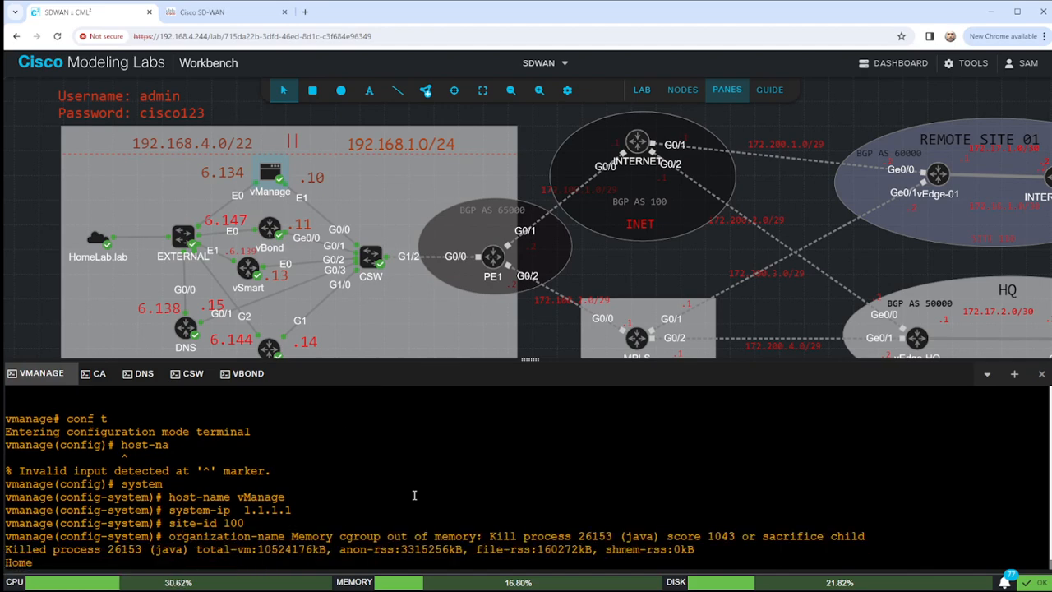
pyautogui.write('Lab')
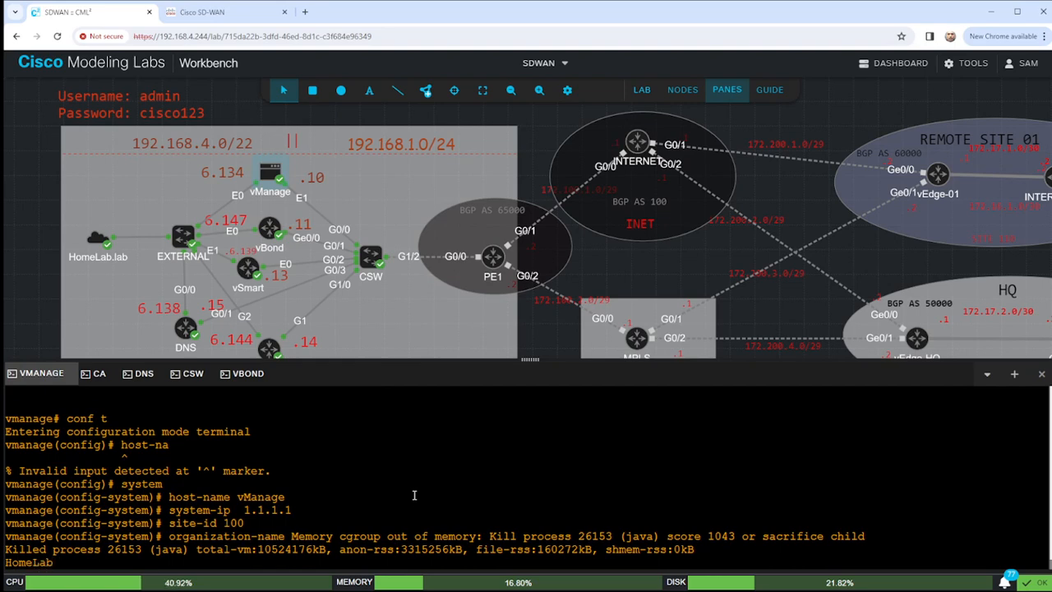
pyautogui.press('Return')
pyautogui.write('v')
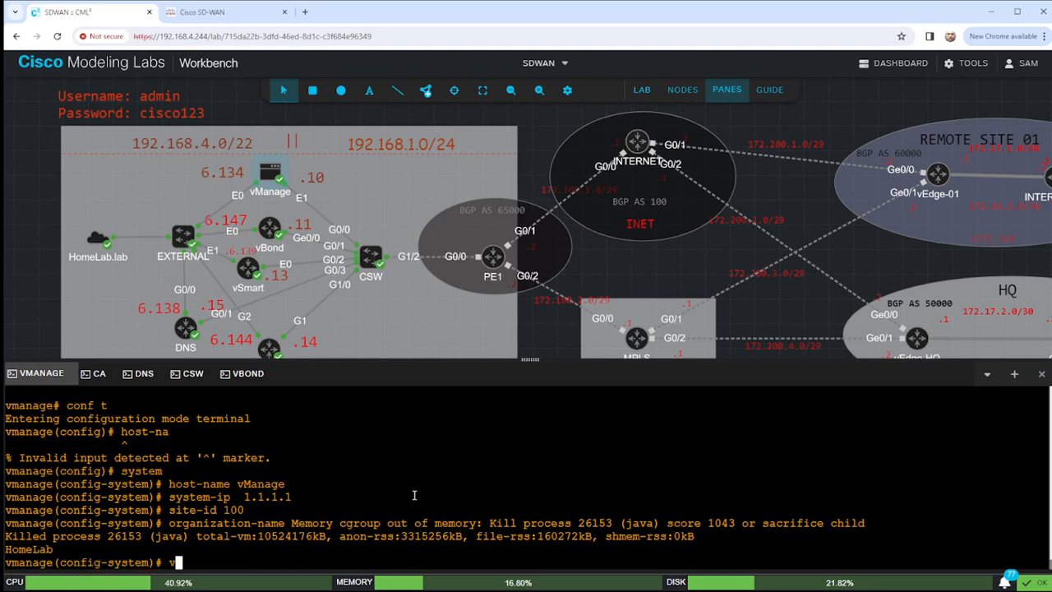
pyautogui.write('bond 19')
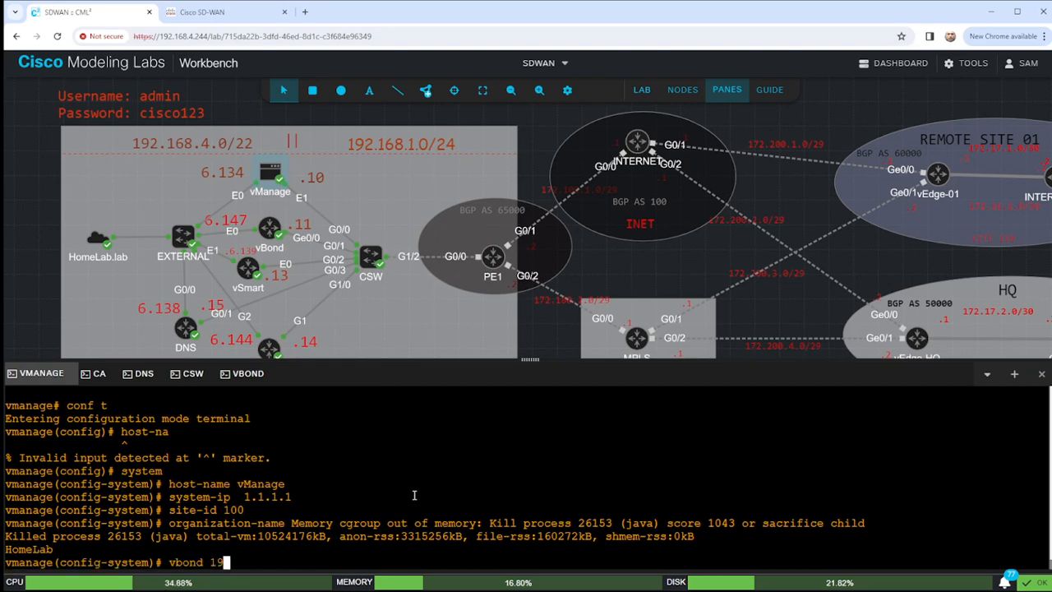
pyautogui.write('2.168.1.11')
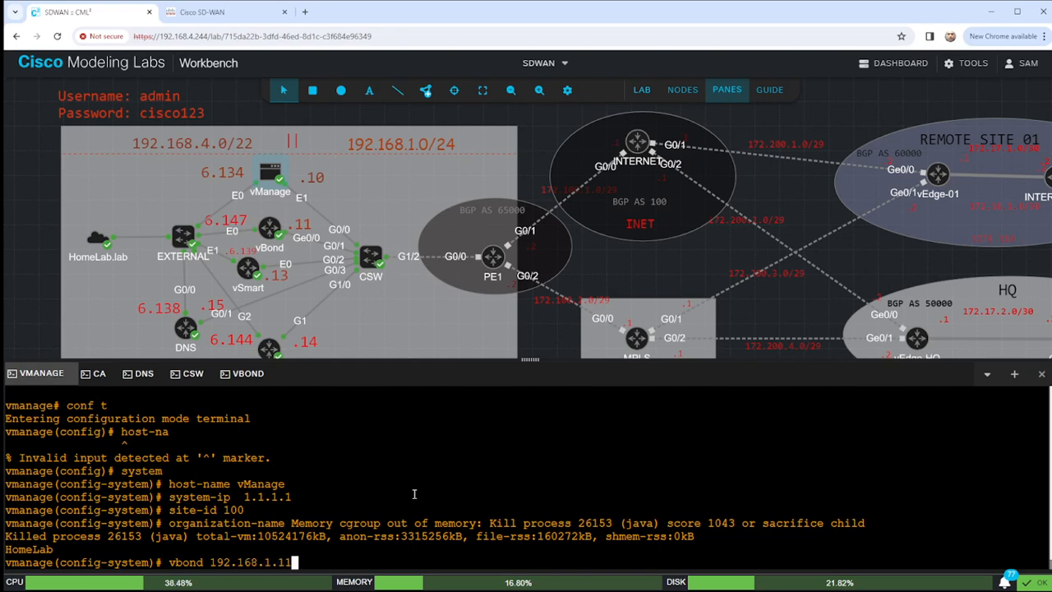
pyautogui.press('Return')
# Set the timezone to America/New_York and add preferred NTP server 192.168.5.192 in VPN 512.
pyautogui.write('clock')
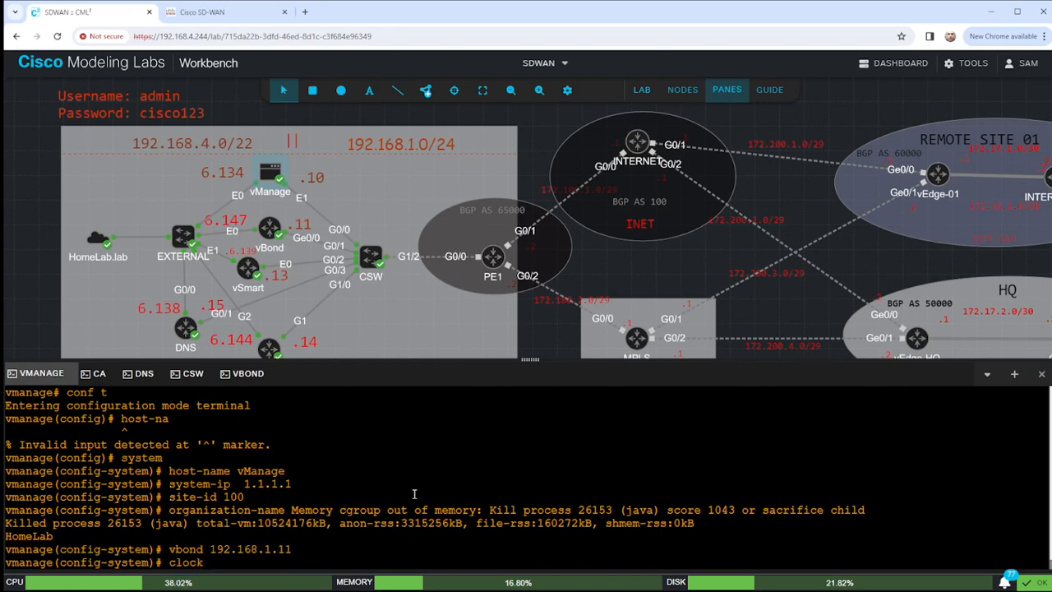
pyautogui.write(' timezone Amer')
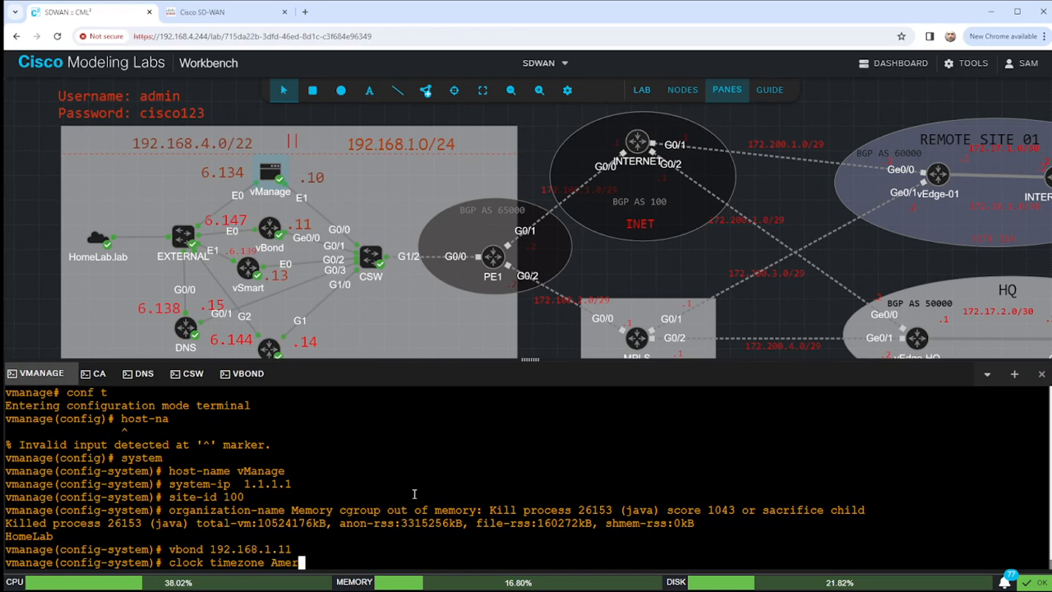
pyautogui.write('ica/New')
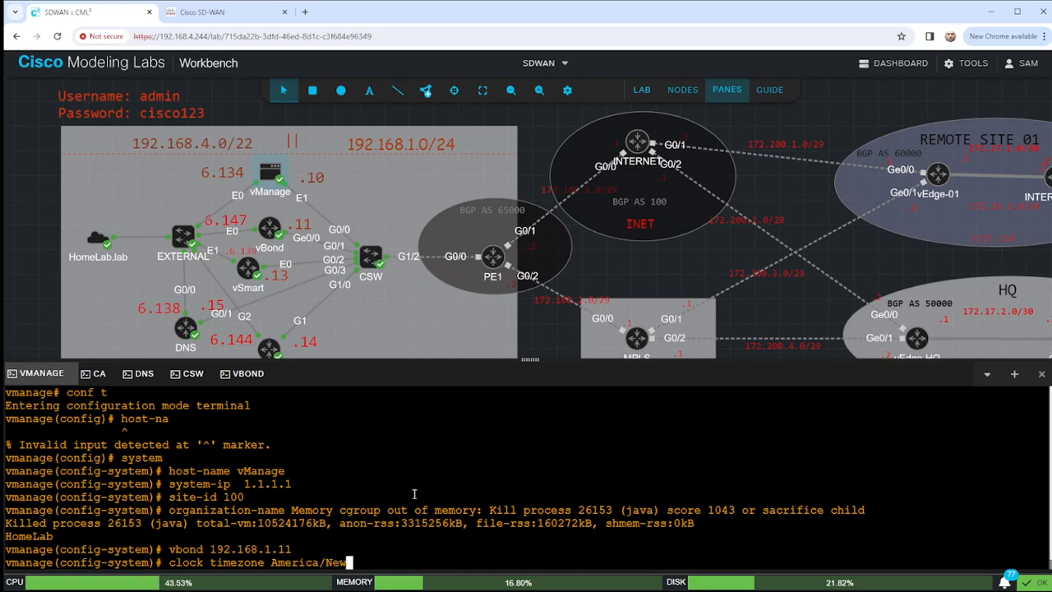
pyautogui.write('_York')
pyautogui.press('Return')
pyautogui.write('ntp')
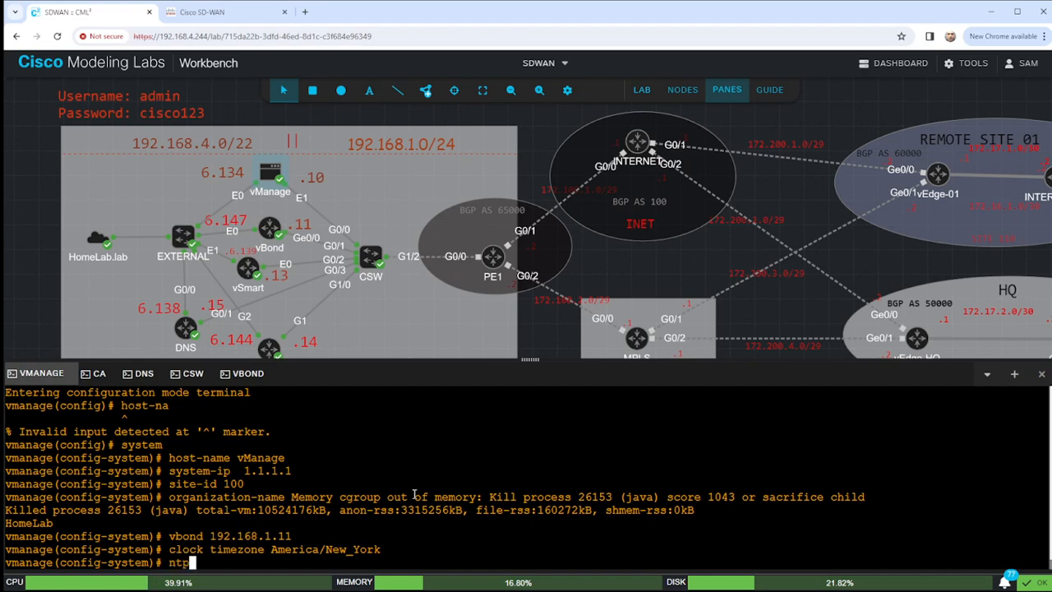
pyautogui.write(' server 192.')
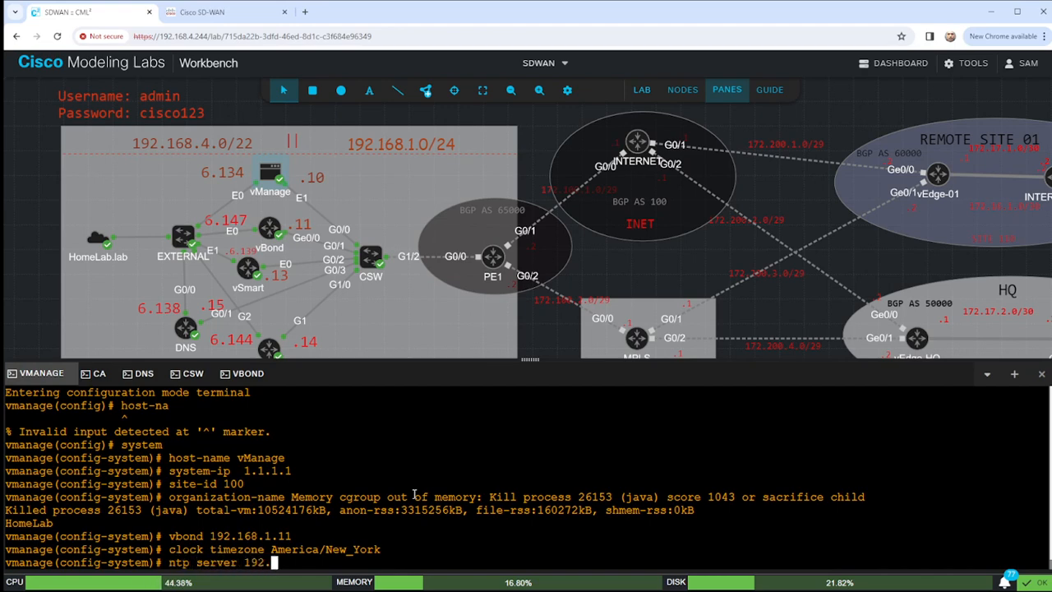
pyautogui.write('168.5.192')
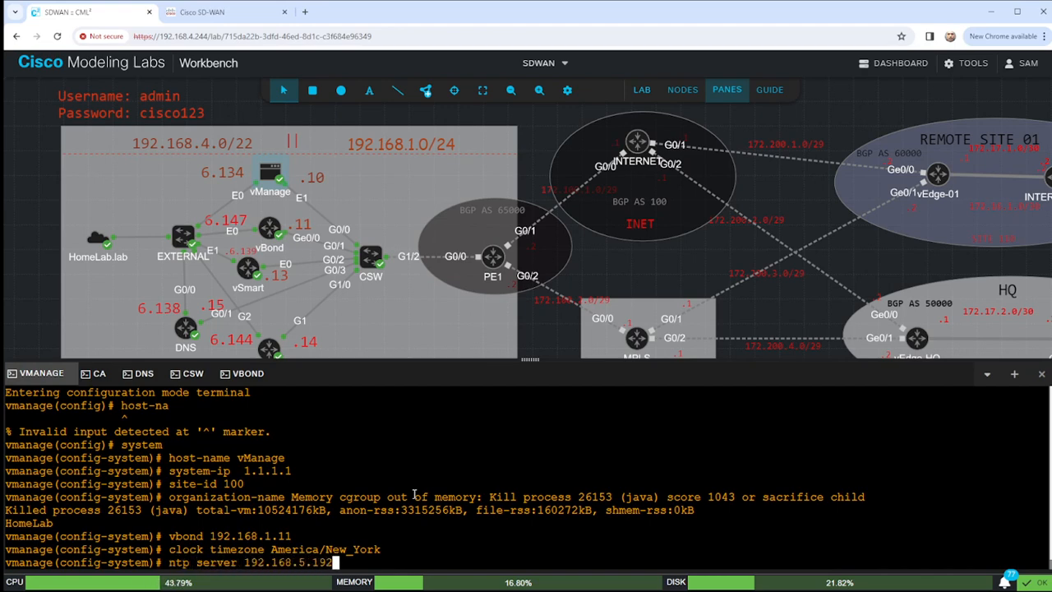
pyautogui.write(' prev')
pyautogui.press('BackSpace')
pyautogui.write('fer')
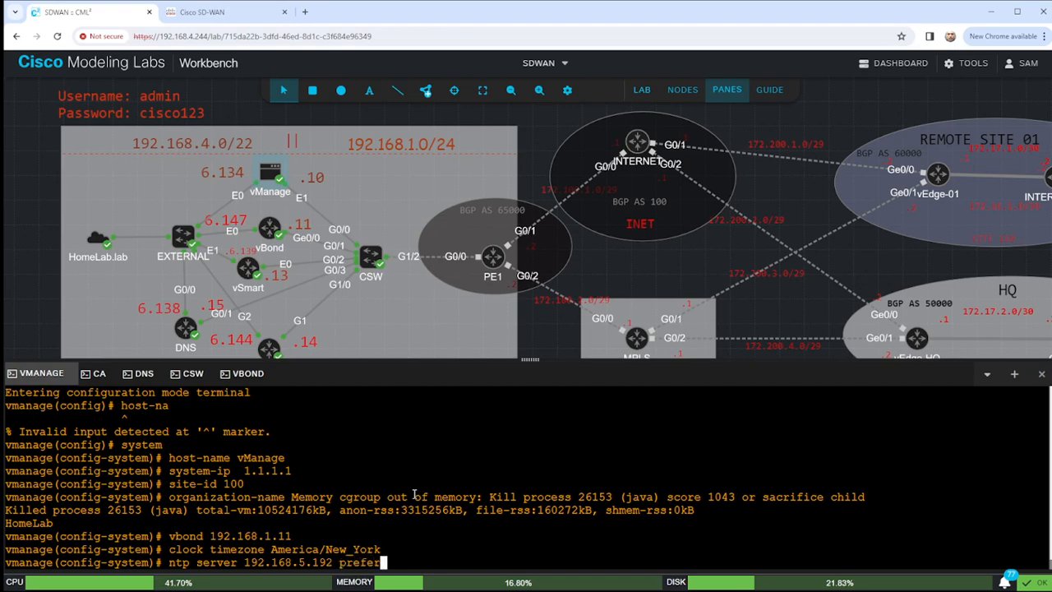
pyautogui.write(' vpn 512')
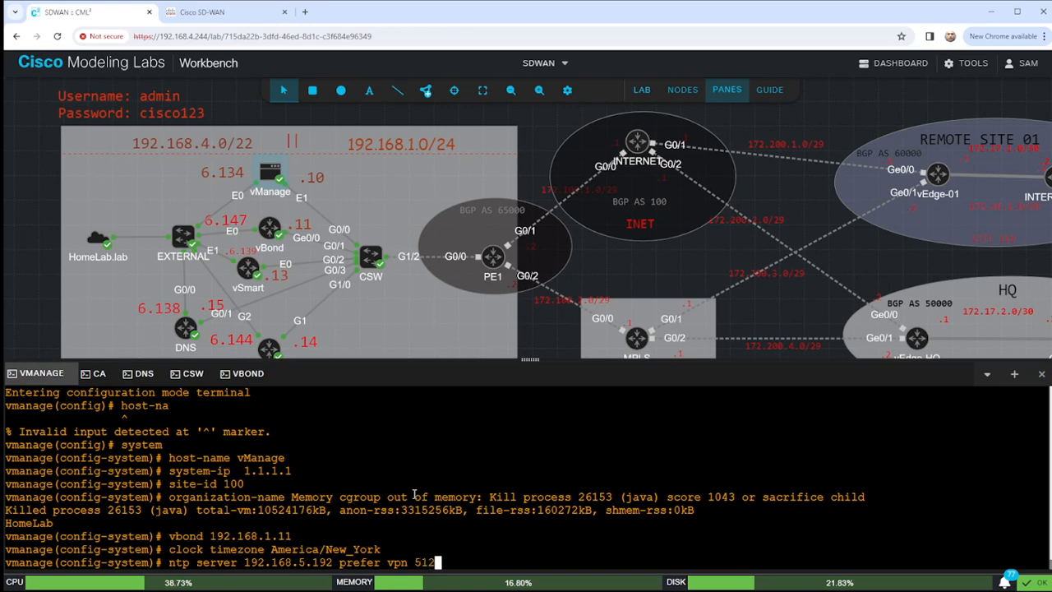
pyautogui.press('Return')
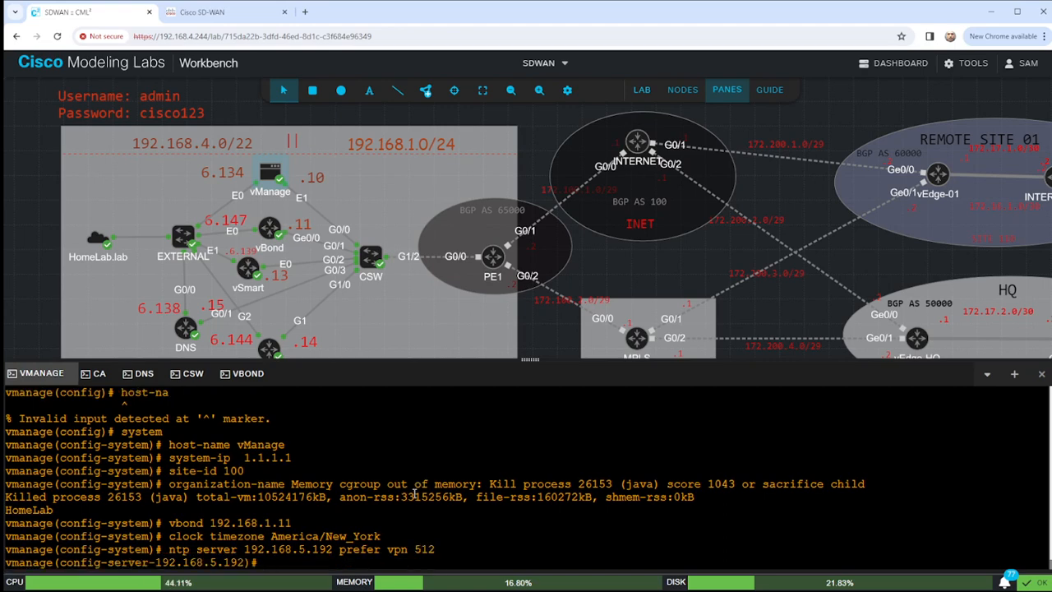
# Leave the NTP sub-level and list the pending configuration changes.
pyautogui.write('exit')
pyautogui.press('Return')
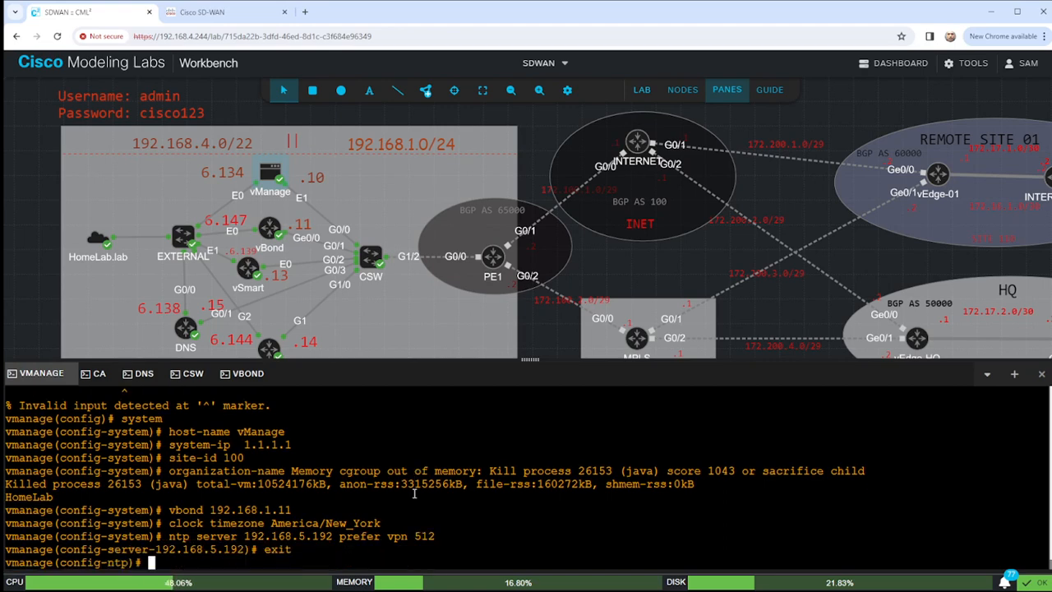
pyautogui.write('show configuration')
pyautogui.press('Return')
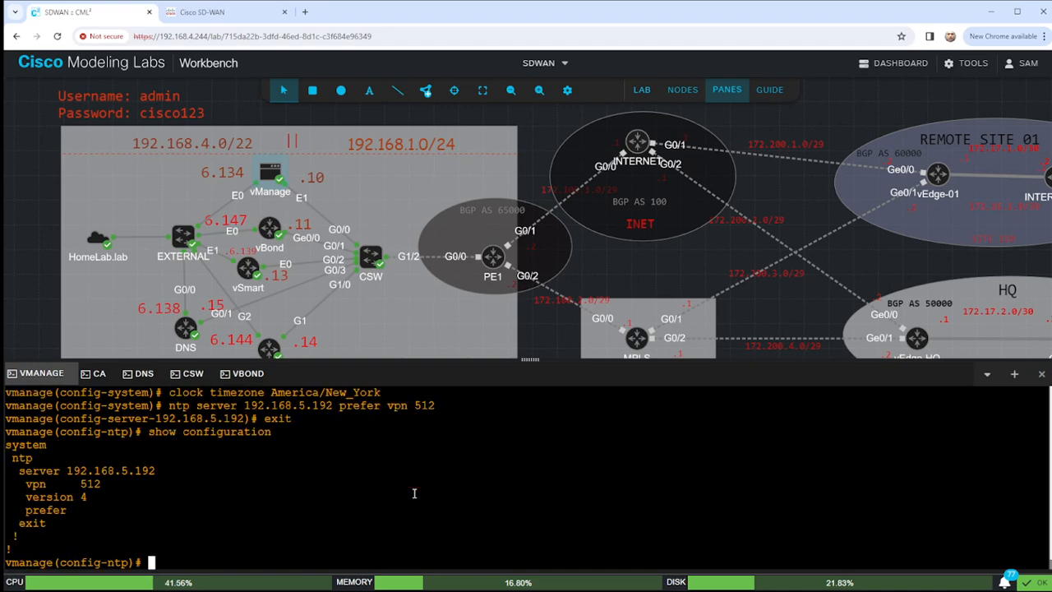
# Commit the pending settings, exit configuration mode, and show the running VPN 0 configuration.
pyautogui.write('commit')
pyautogui.press('Return')
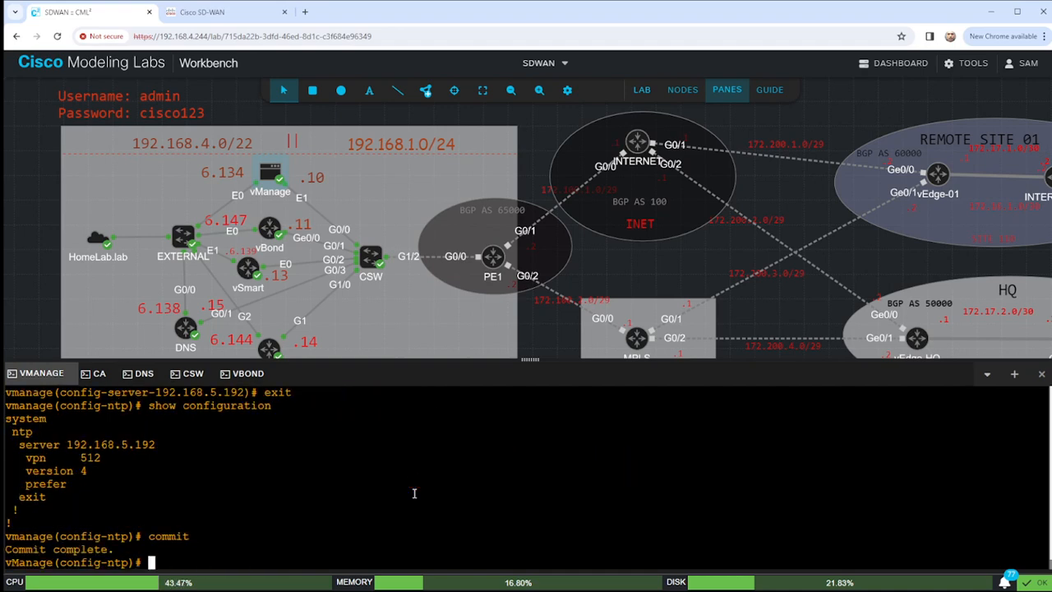
pyautogui.write('end')
pyautogui.press('Return')
pyautogui.press('Return')
pyautogui.press('Return')
pyautogui.write('sho run ')
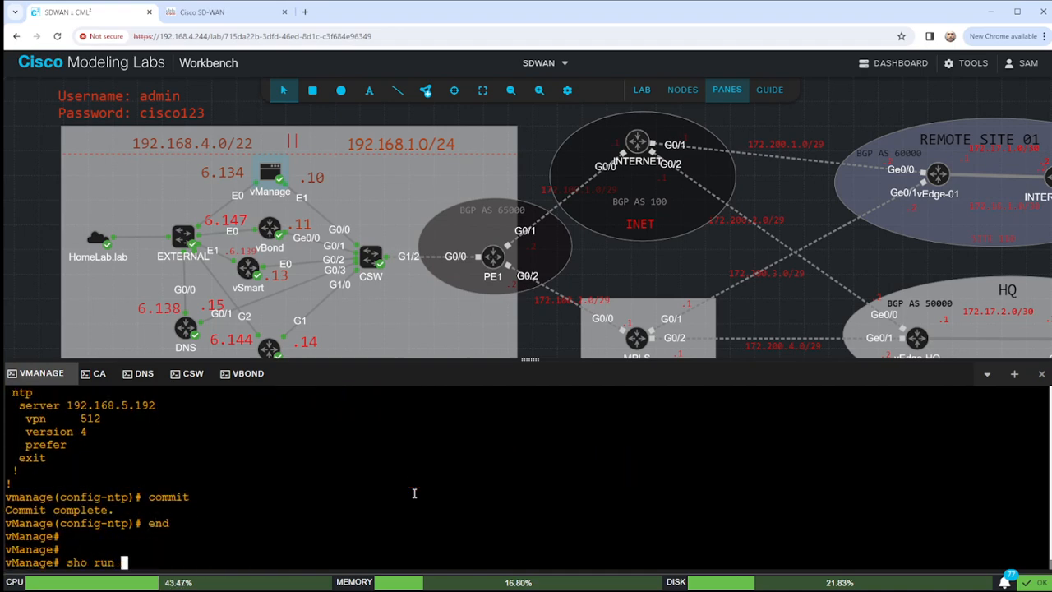
pyautogui.write('vpn 0')
pyautogui.press('Return')
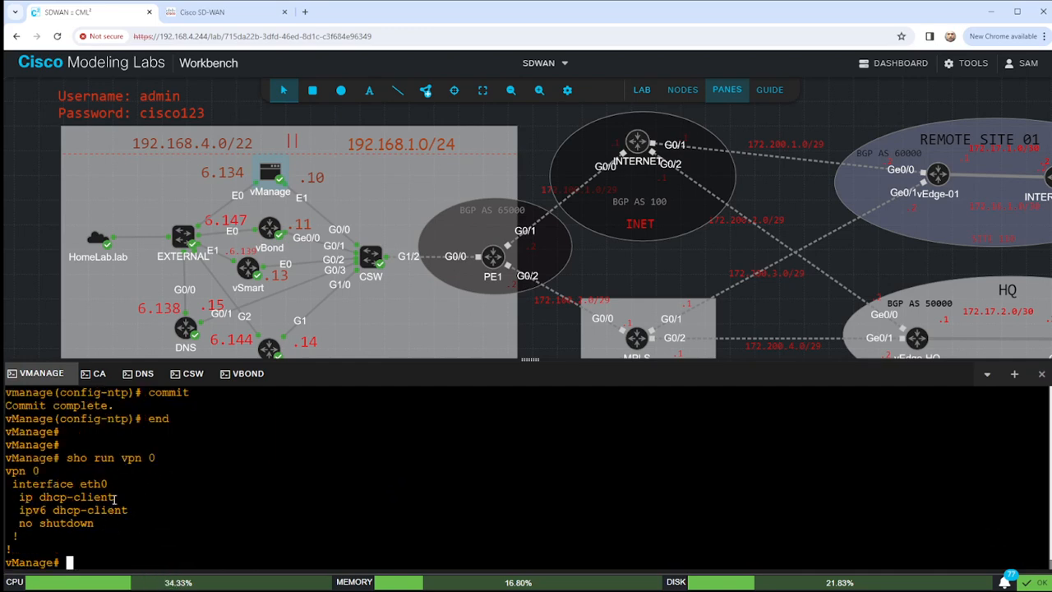
# Review the running system configuration, marking the system-ip and site-id lines, then close the output.
pyautogui.write('sh')
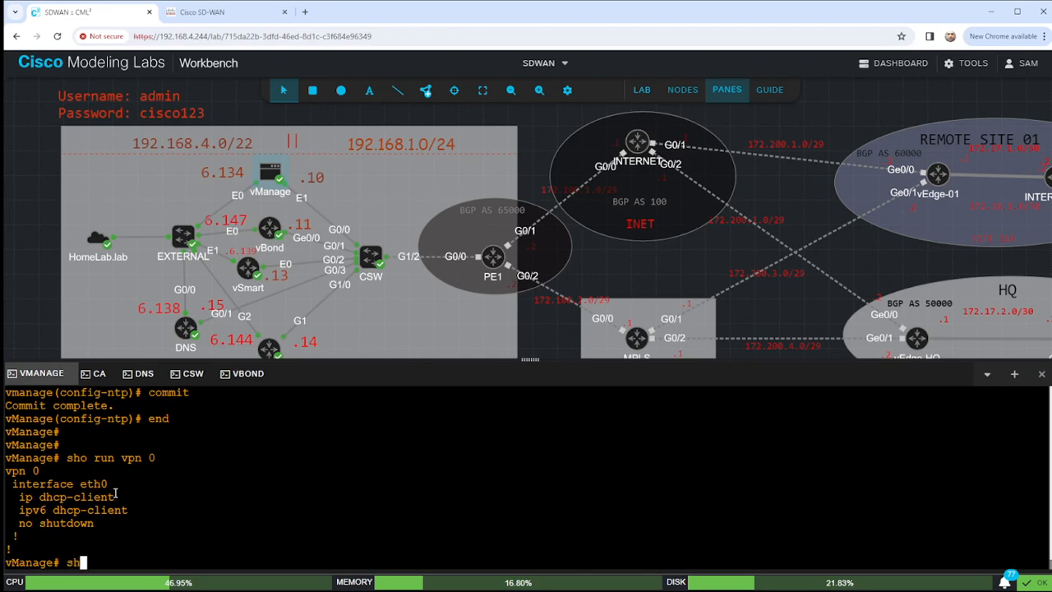
pyautogui.write('o run system')
pyautogui.press('Return')
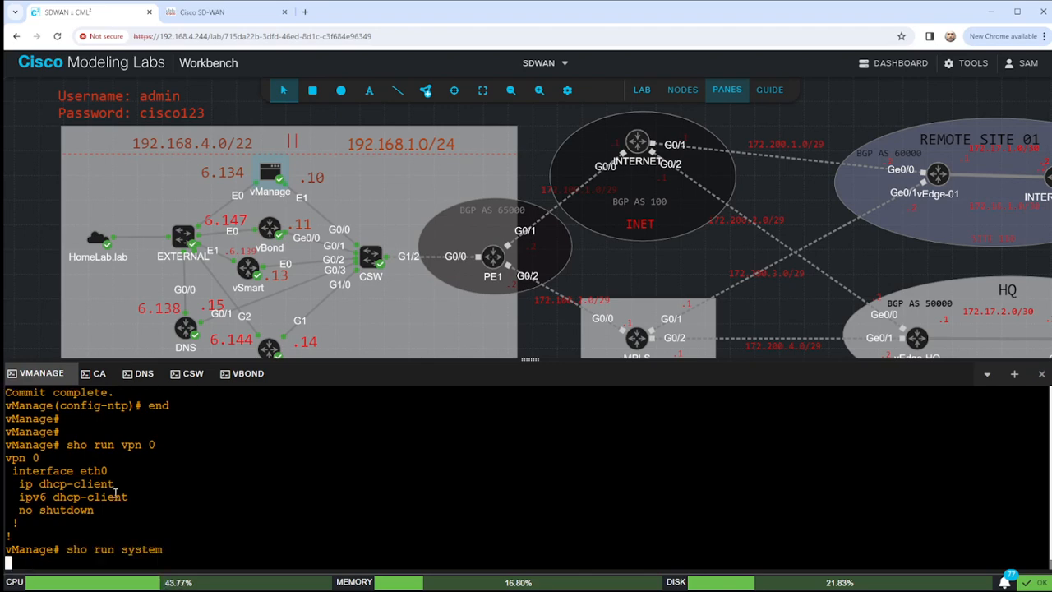
pyautogui.scroll(3, 126, 474)
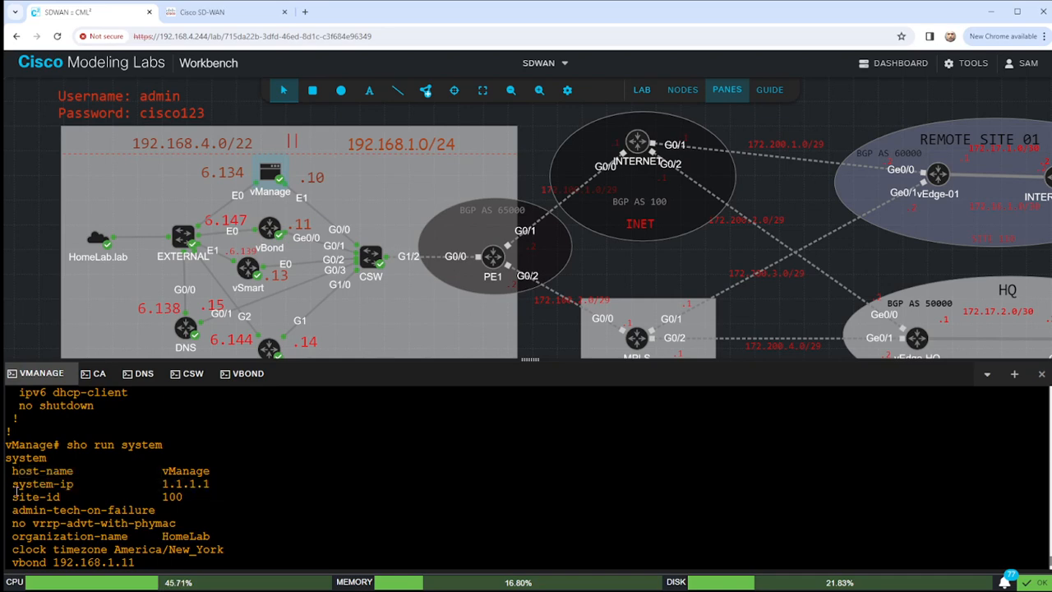
pyautogui.moveTo(12, 483); pyautogui.dragTo(75, 484)
pyautogui.scroll(-3, 221, 521)
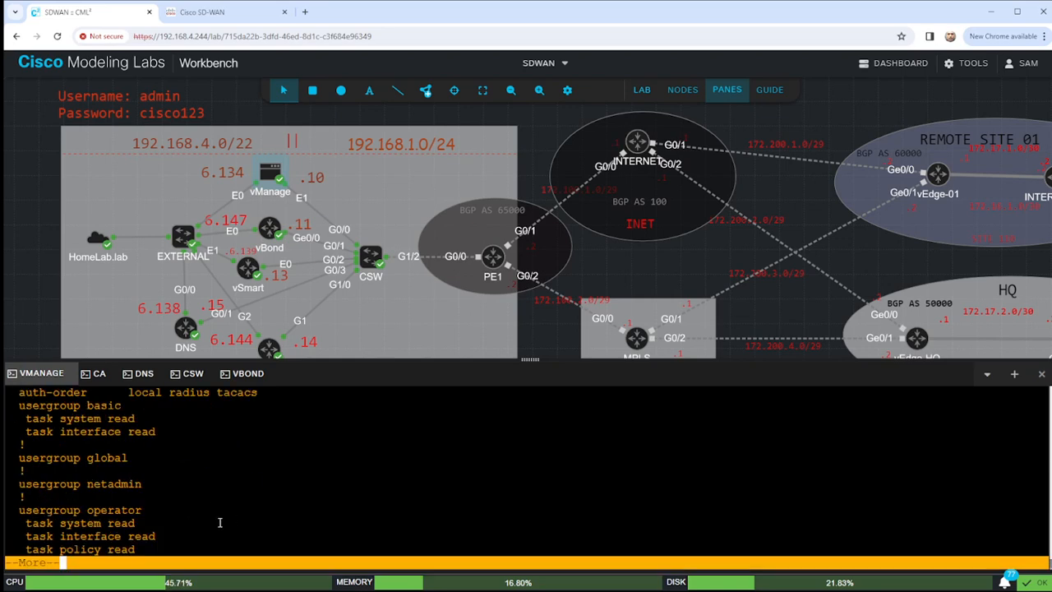
pyautogui.press('space')
pyautogui.press('space')
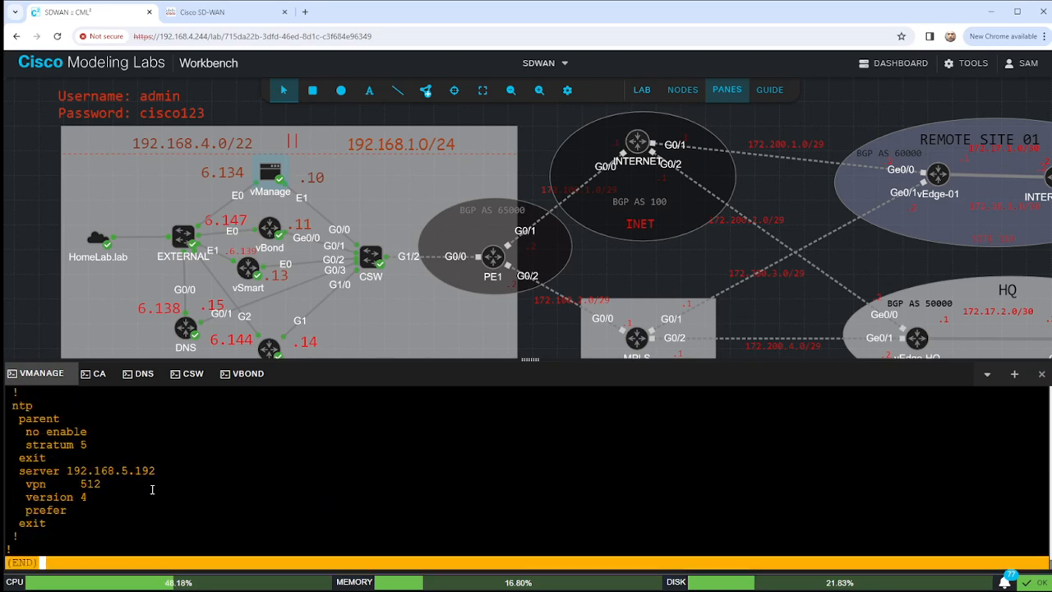
pyautogui.press('q')
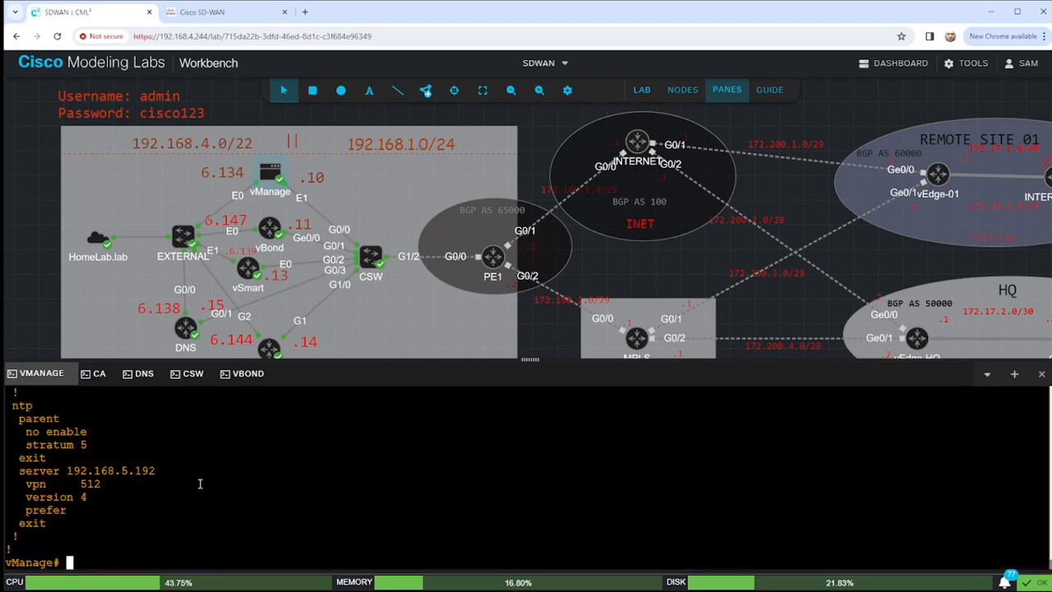
pyautogui.press('Return')
pyautogui.press('Return')
pyautogui.press('Return')
pyautogui.press('Return')
pyautogui.press('Return')
pyautogui.press('Return')
pyautogui.press('Return')
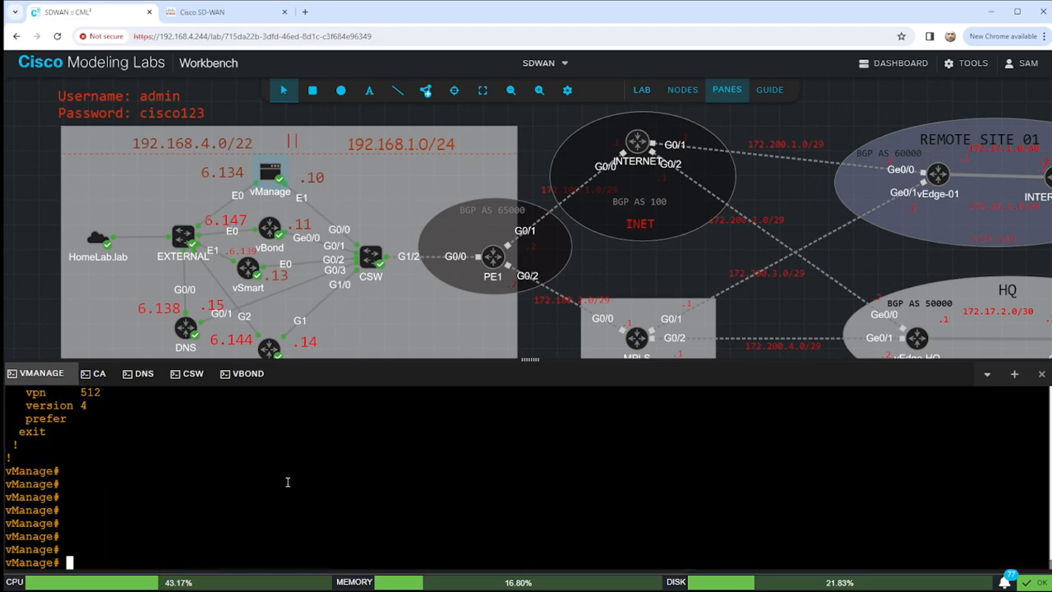
# In VPN 0 configuration, assign interface eth1 the address 192.168.1.10/24.
pyautogui.write('conf t')
pyautogui.press('Return')
pyautogui.write('vpn 0')
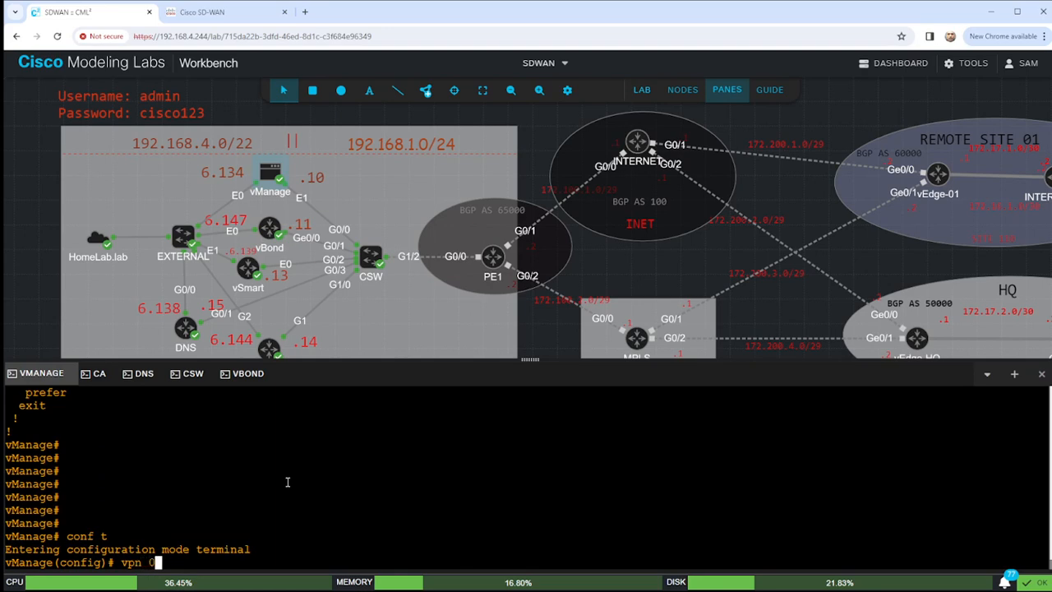
pyautogui.press('Return')
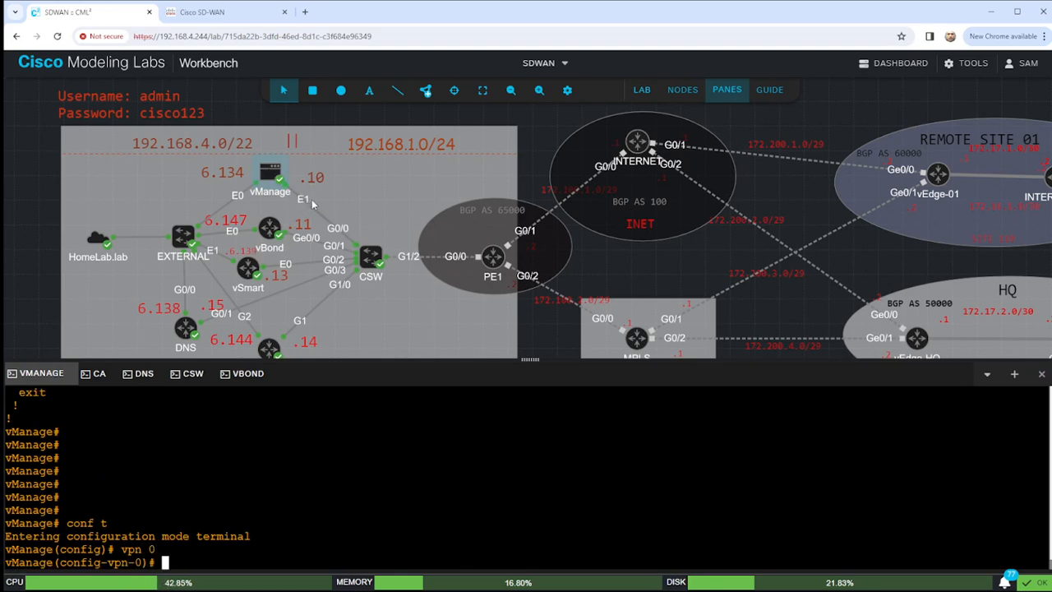
pyautogui.write('interface ')
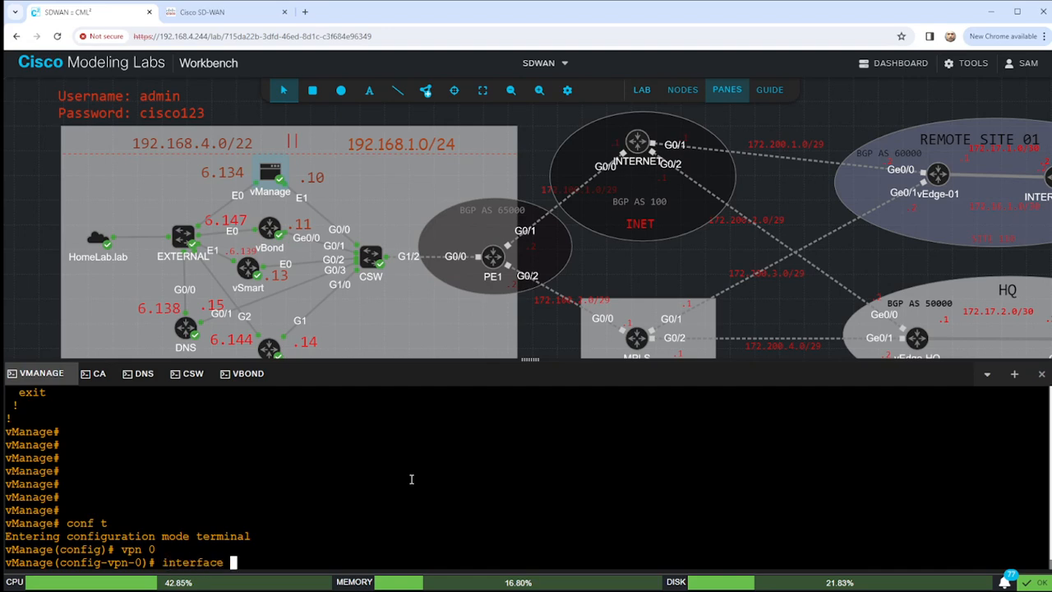
pyautogui.write('eth0')
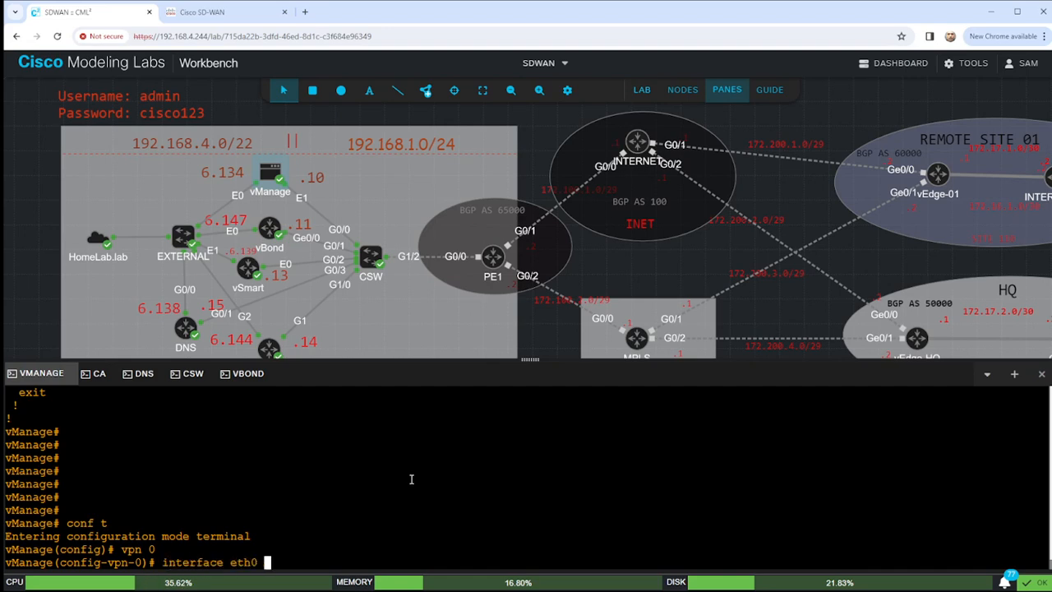
pyautogui.press('BackSpace')
pyautogui.press('BackSpace')
pyautogui.write('1')
pyautogui.press('Return')
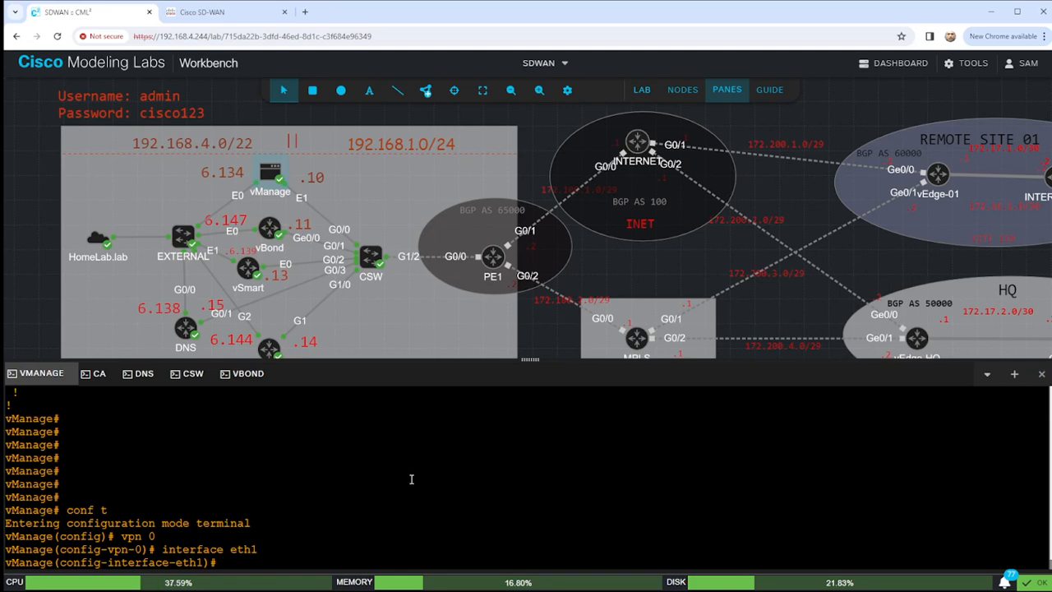
pyautogui.press('Return')
pyautogui.press('Return')
pyautogui.press('Return')
pyautogui.press('Return')
pyautogui.press('Return')
pyautogui.press('Return')
pyautogui.press('Return')
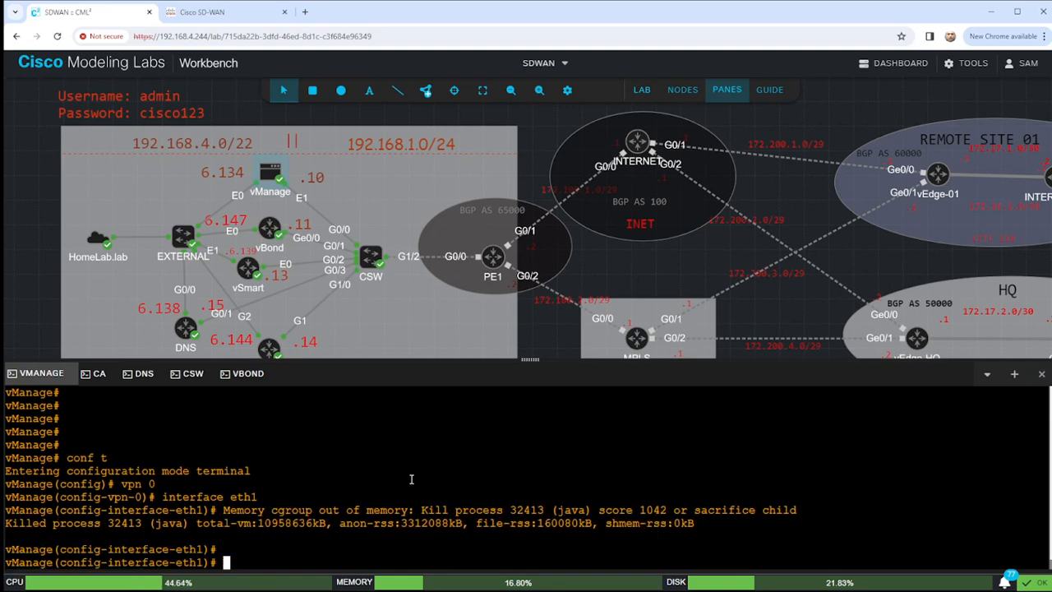
pyautogui.write('ip a')
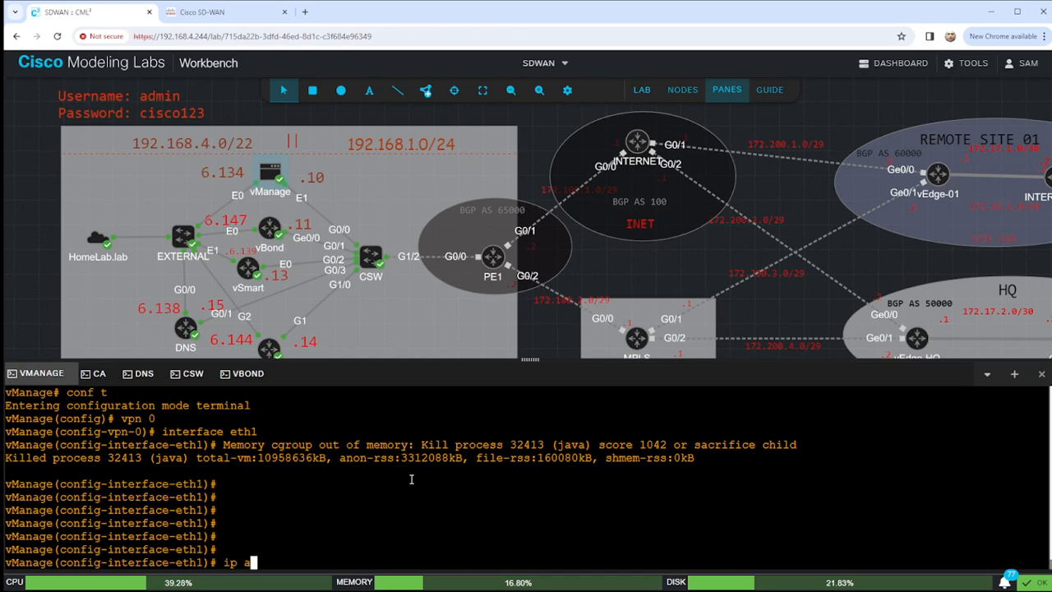
pyautogui.write('dd 192.168.1.1')
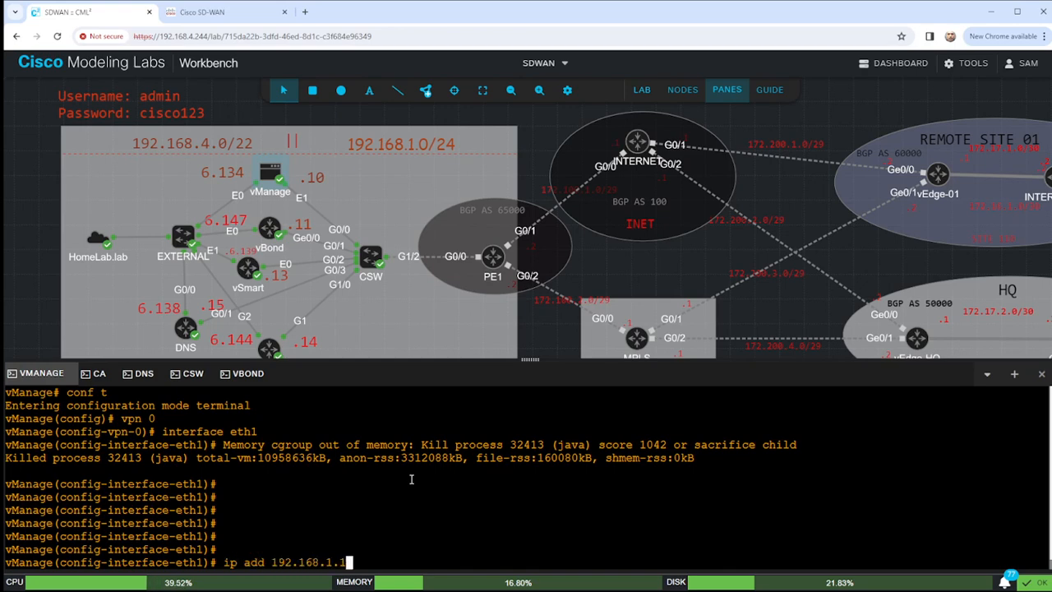
pyautogui.write('0/24')
pyautogui.press('Return')
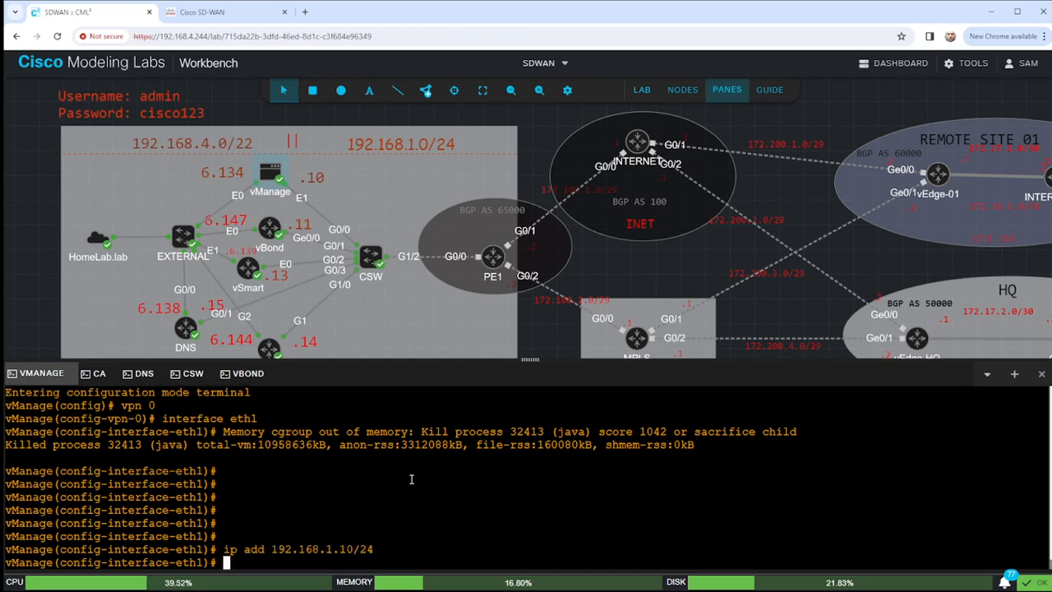
# Make eth1 a tunnel interface with color biz-internet, allow-service all, and no shutdown.
pyautogui.write('tunnel-interface')
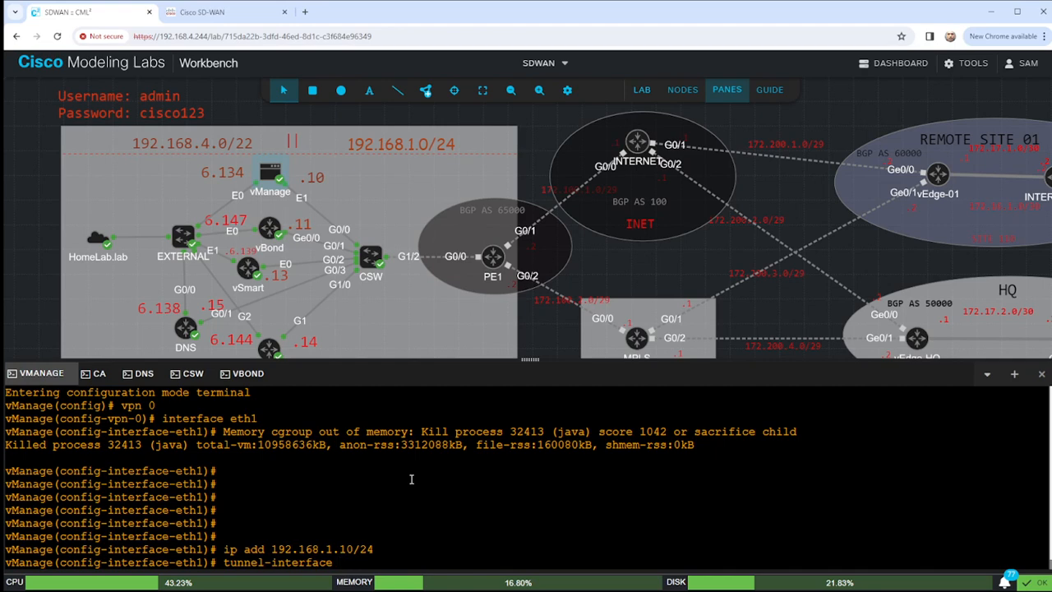
pyautogui.press('Return')
pyautogui.write('color biz')
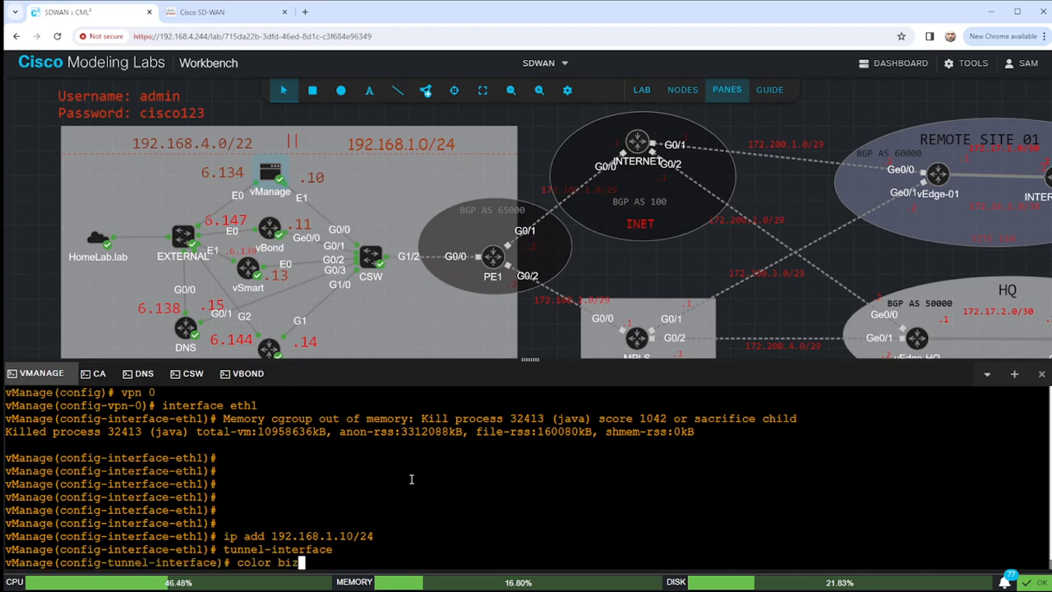
pyautogui.press('Tab')
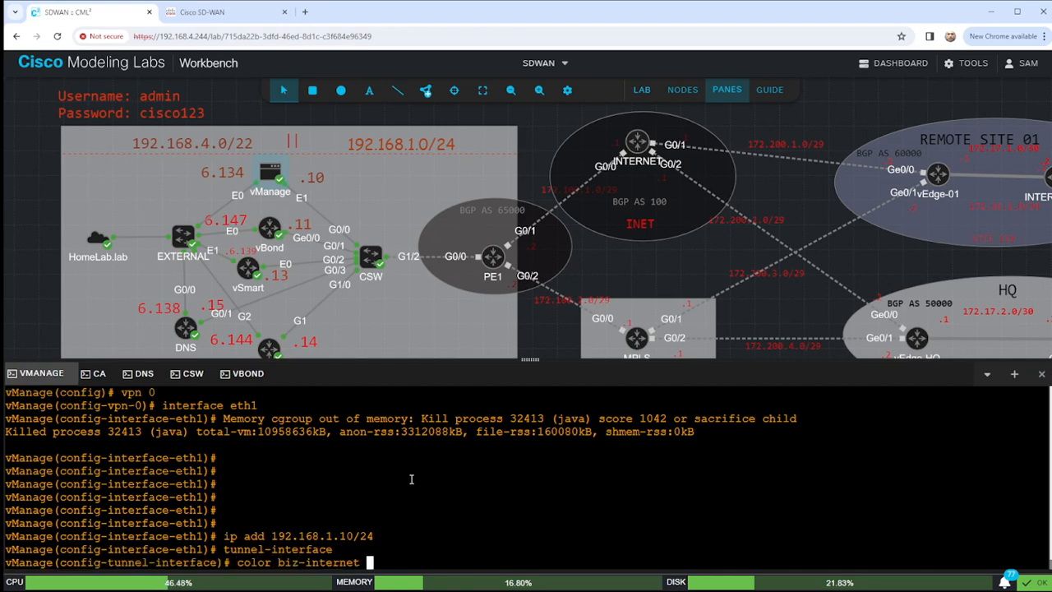
pyautogui.write('k')
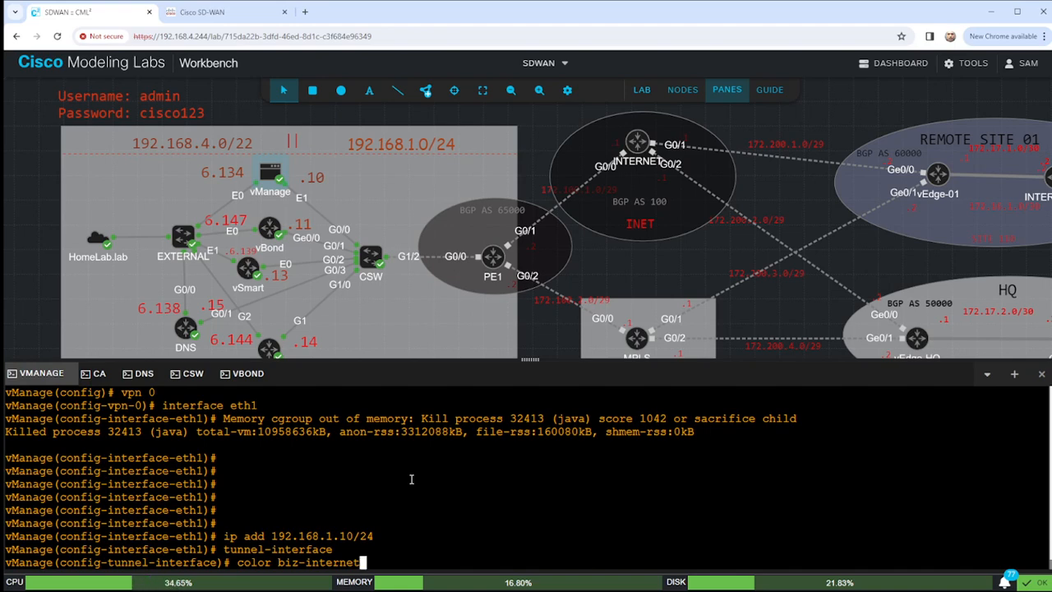
pyautogui.press('BackSpace')
pyautogui.press('BackSpace')
pyautogui.press('BackSpace')
pyautogui.press('BackSpace')
pyautogui.press('BackSpace')
pyautogui.press('BackSpace')
pyautogui.press('BackSpace')
pyautogui.press('BackSpace')
pyautogui.press('BackSpace')
pyautogui.press('BackSpace')
pyautogui.press('BackSpace')
pyautogui.press('BackSpace')
pyautogui.press('BackSpace')
pyautogui.press('BackSpace')
pyautogui.press('BackSpace')
pyautogui.press('BackSpace')
pyautogui.press('BackSpace')
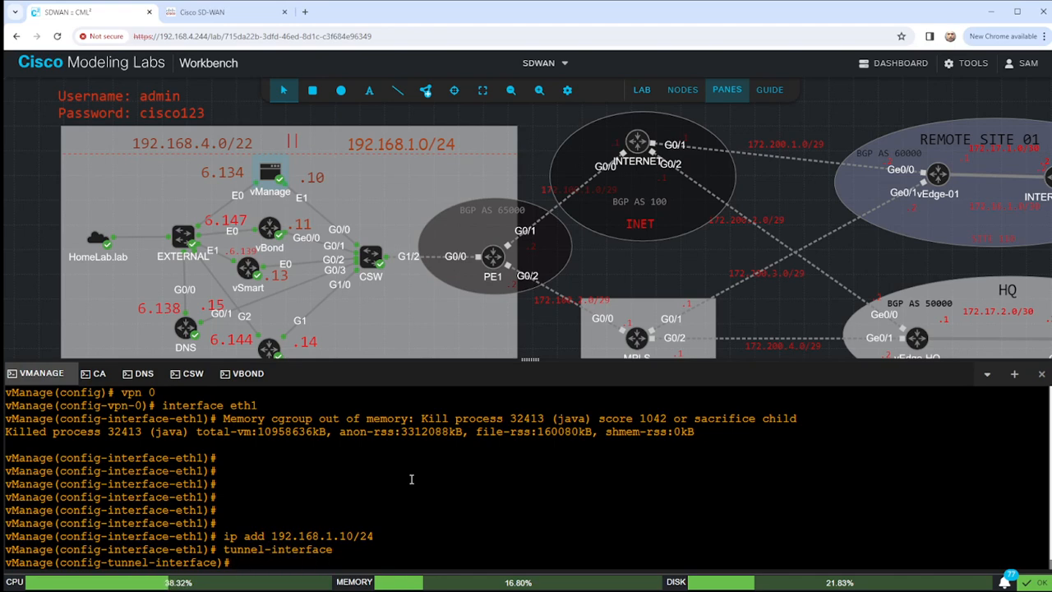
pyautogui.write('color biz-internet')
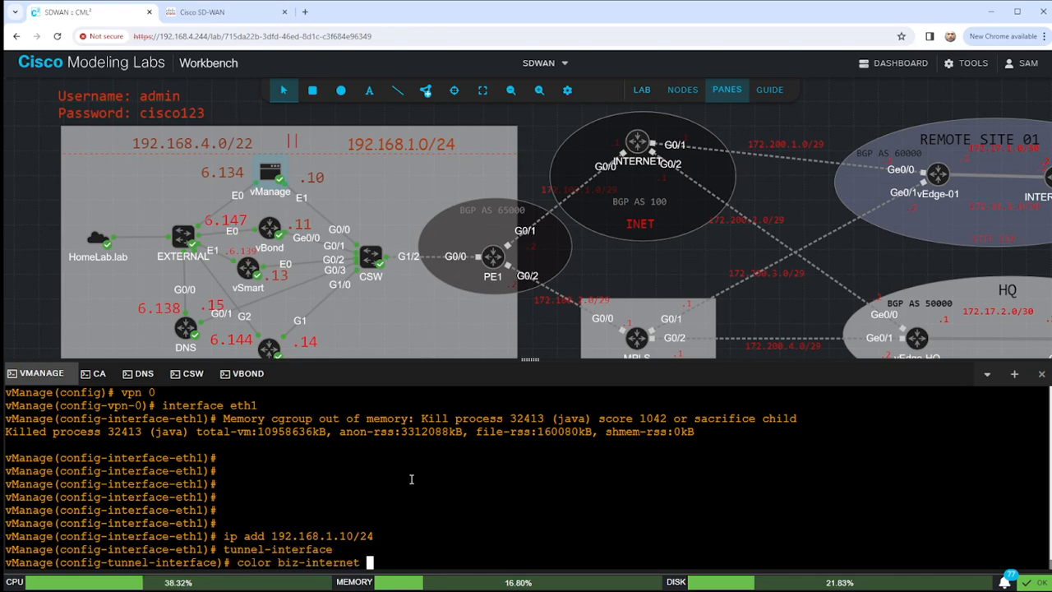
pyautogui.press('Return')
pyautogui.write('all')
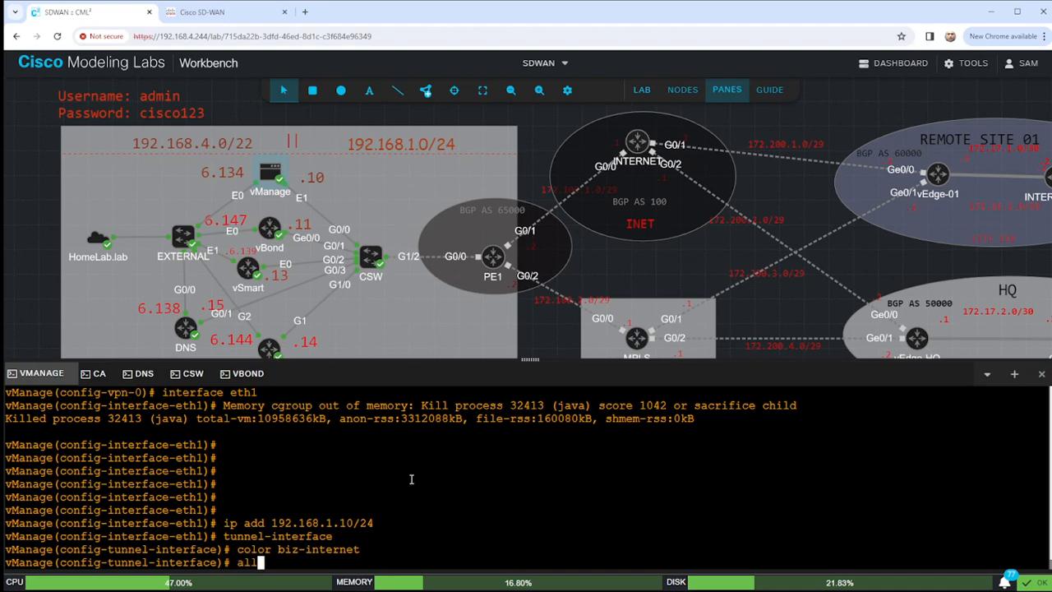
pyautogui.write('ow-service ')
pyautogui.write('all')
pyautogui.press('Return')
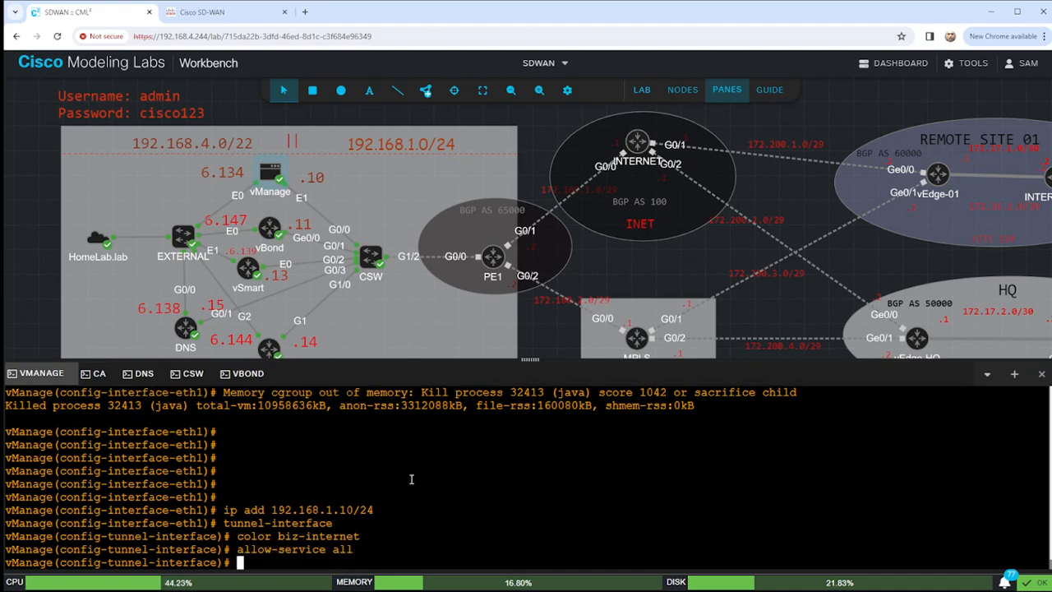
pyautogui.write('no shut')
pyautogui.press('Return')
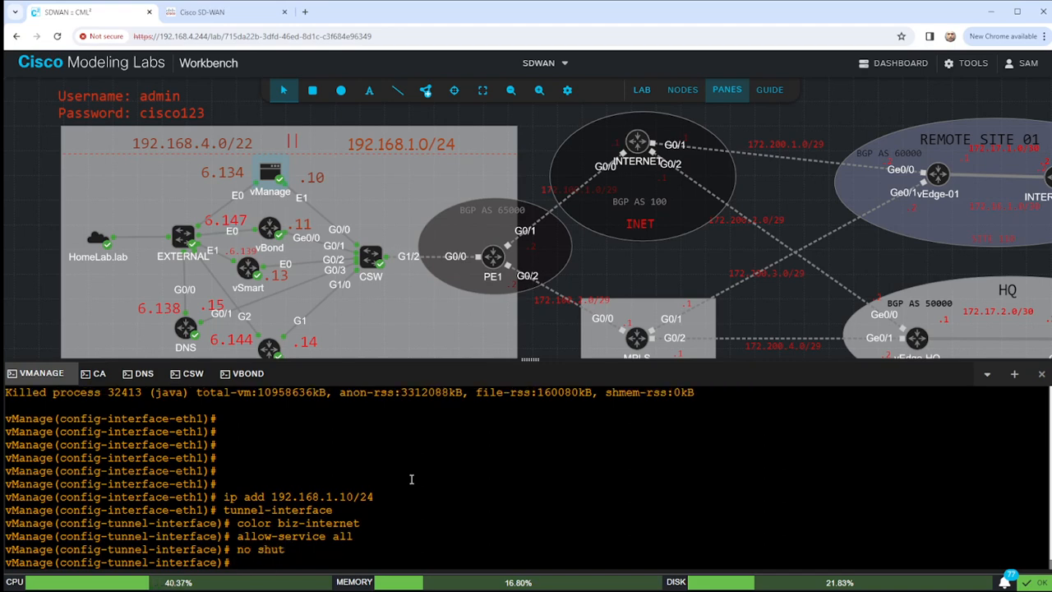
# Add default route 0.0.0.0/0 via 192.168.1.1 in VPN 0 and commit the changes.
pyautogui.write('exit')
pyautogui.press('Return')
pyautogui.write('exit')
pyautogui.press('Return')
pyautogui.write('ip')
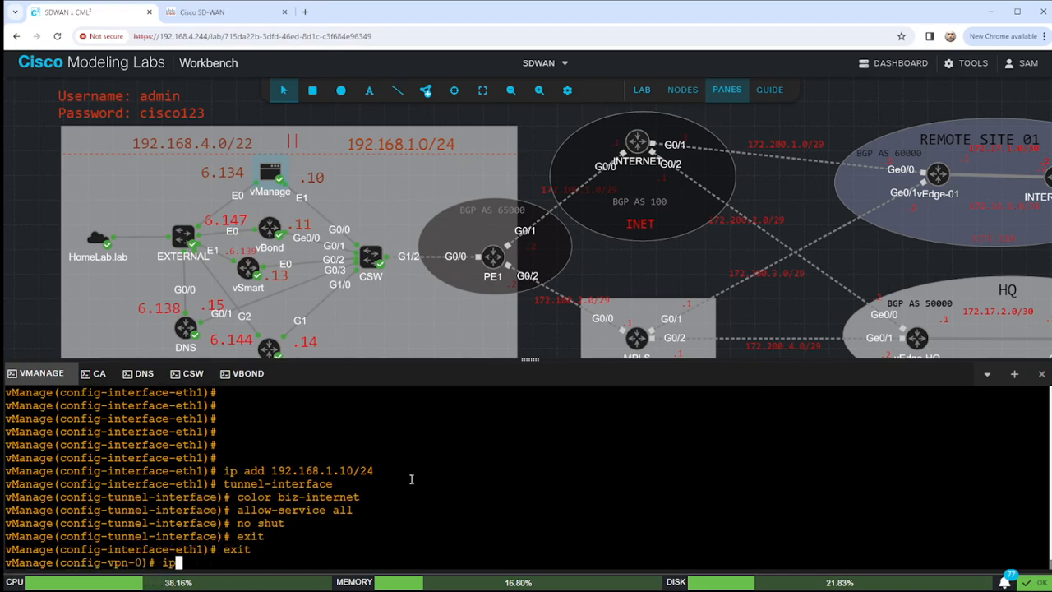
pyautogui.write(' route 0')
pyautogui.write('.0.0.0')
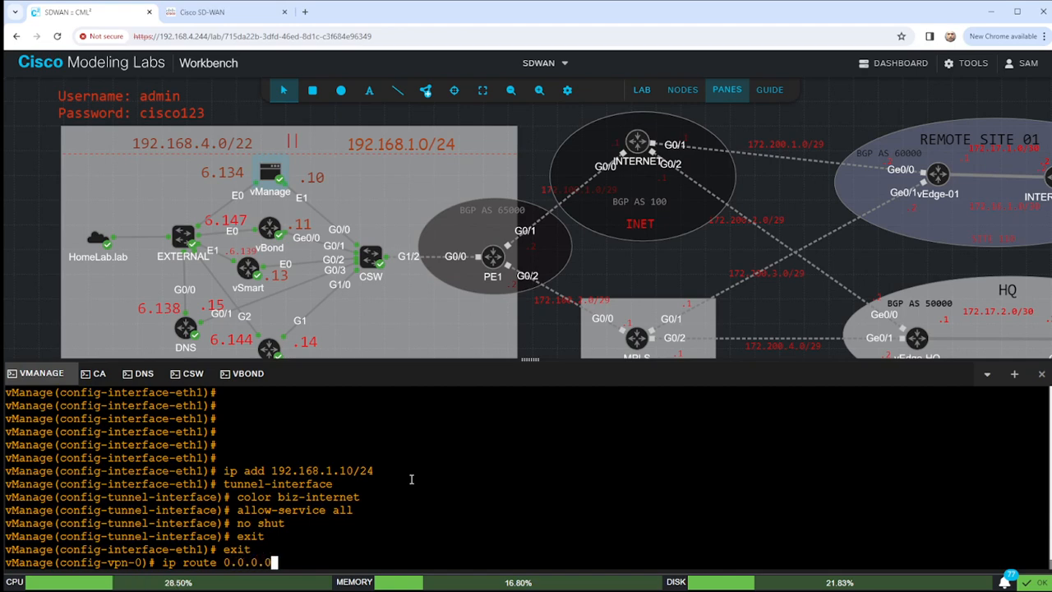
pyautogui.write('//0 192.168.')
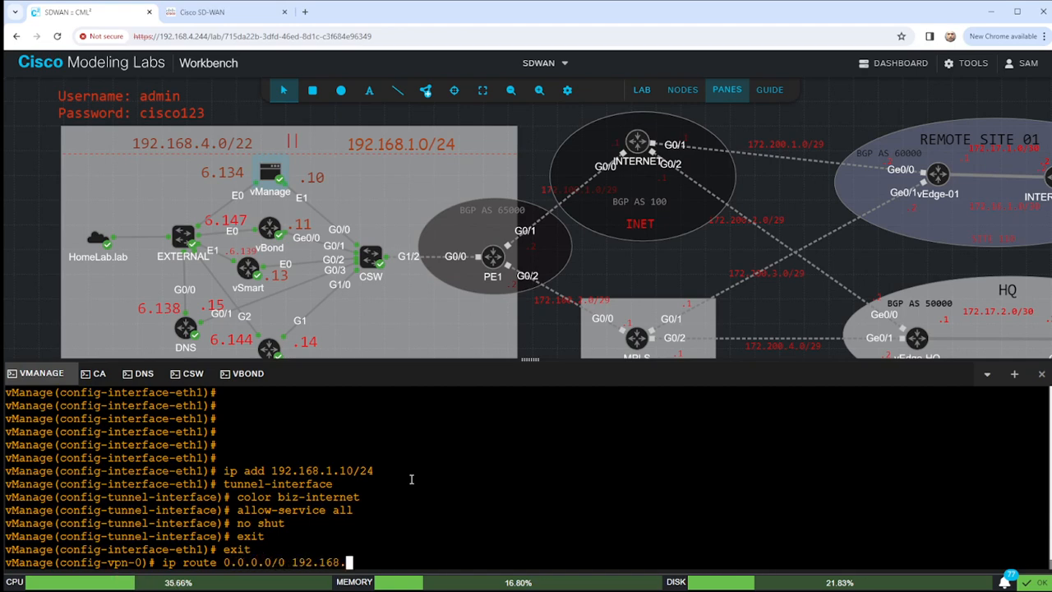
pyautogui.write('1.1')
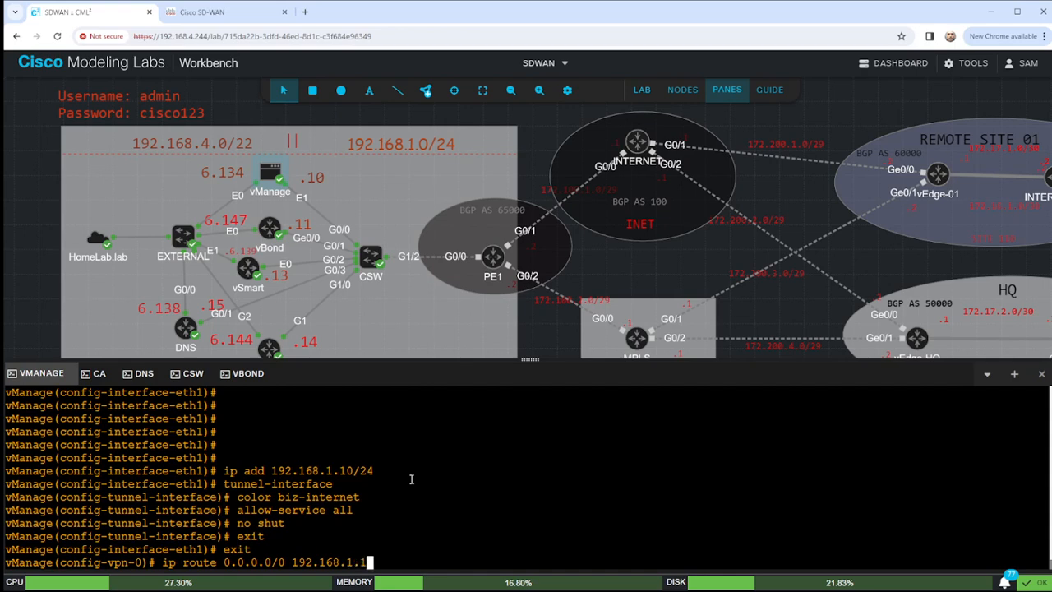
pyautogui.press('Return')
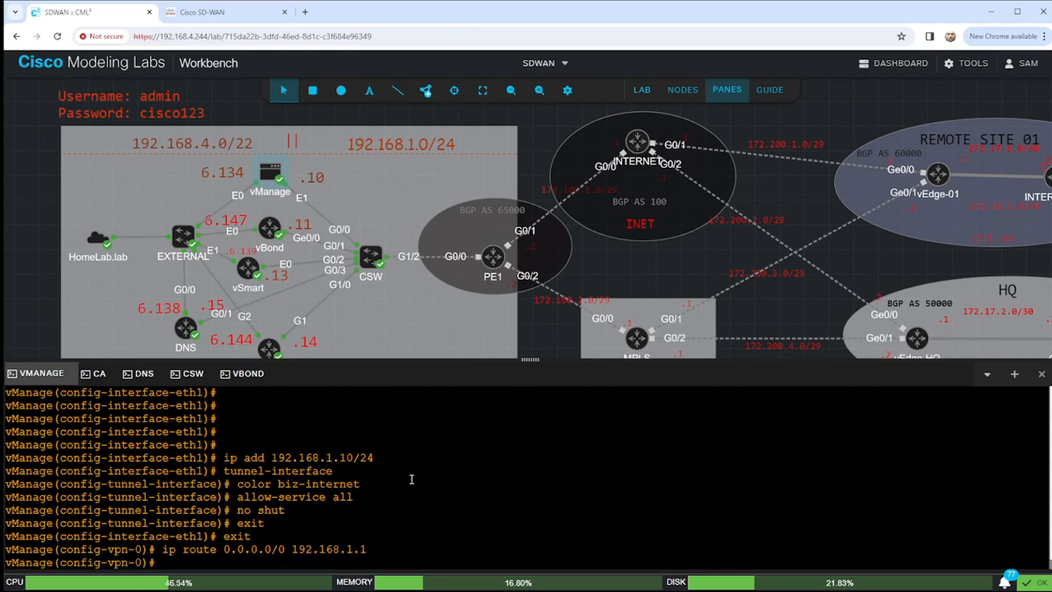
pyautogui.write('commit')
pyautogui.press('Return')
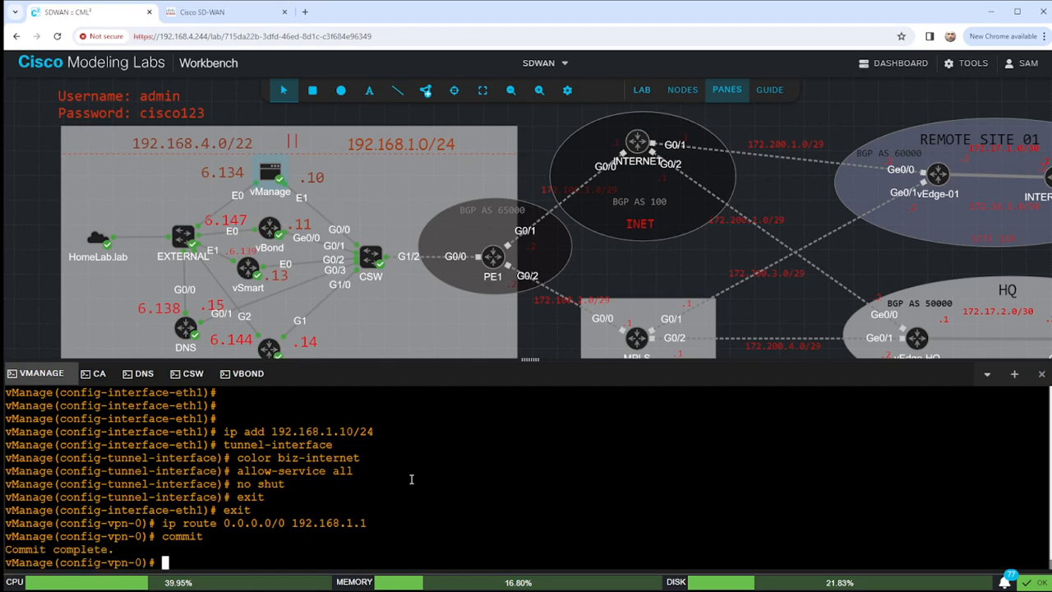
pyautogui.write('end')
pyautogui.press('Return')
pyautogui.press('Return')
pyautogui.press('Return')
# Display the running VPN 0 configuration and scroll through it to mark the interface eth0 line.
pyautogui.write('sho run vpn 0')
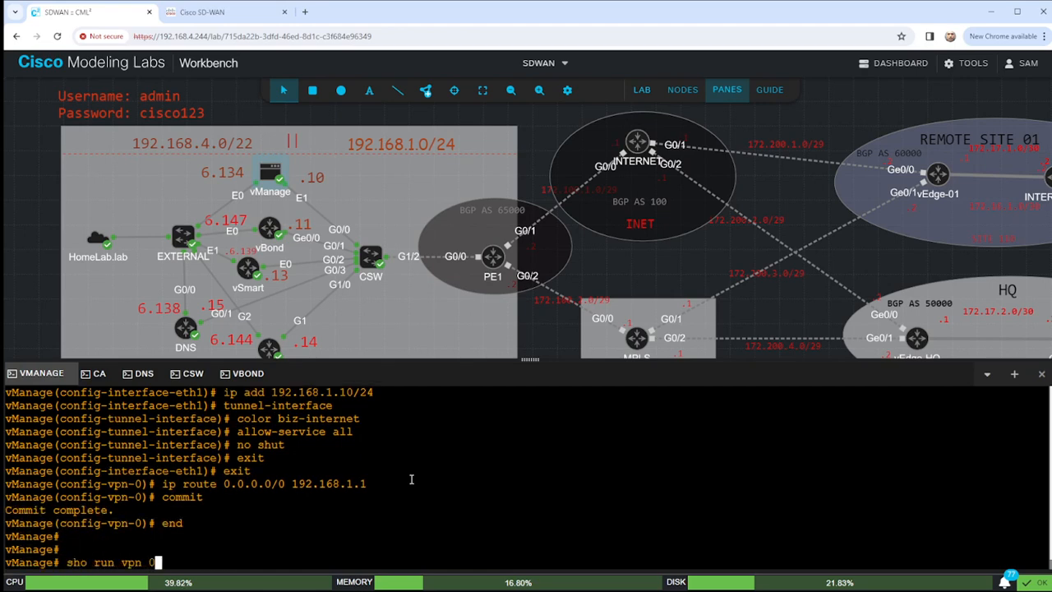
pyautogui.press('Return')
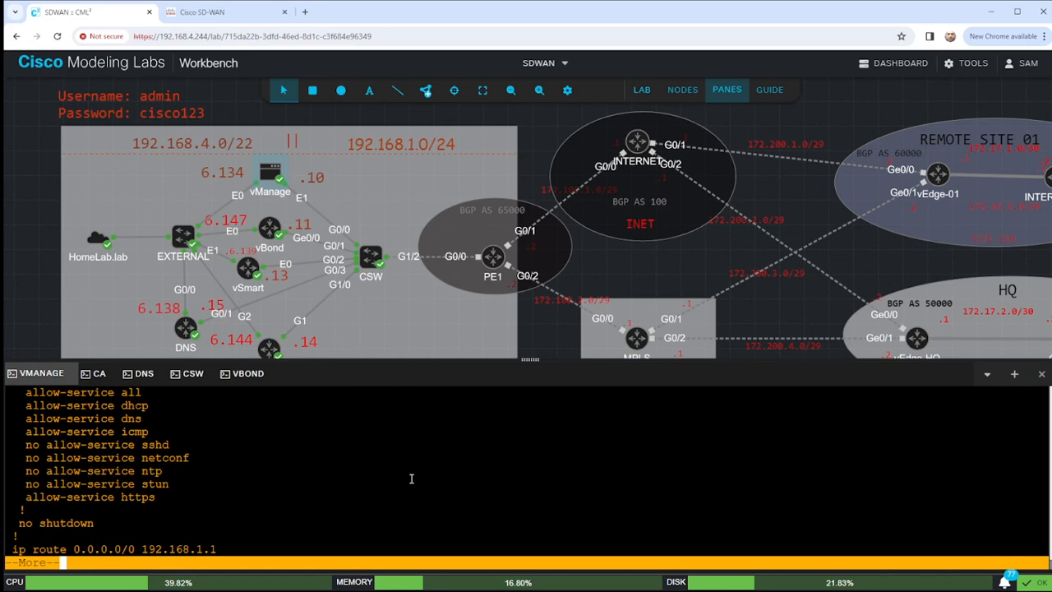
pyautogui.press('Return')
pyautogui.scroll(2, 132, 458)
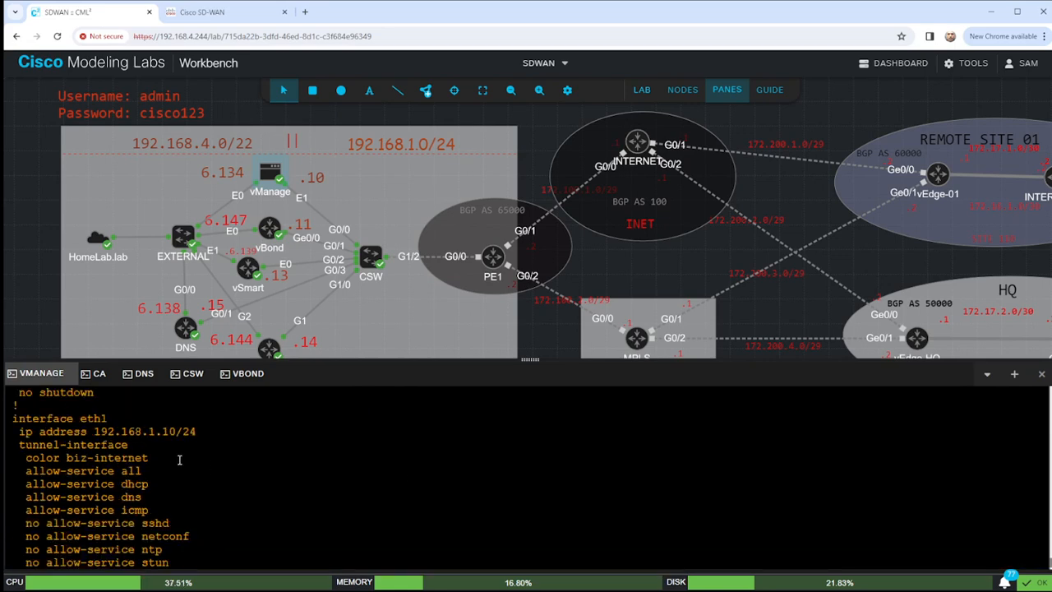
pyautogui.scroll(-3, 148, 444)
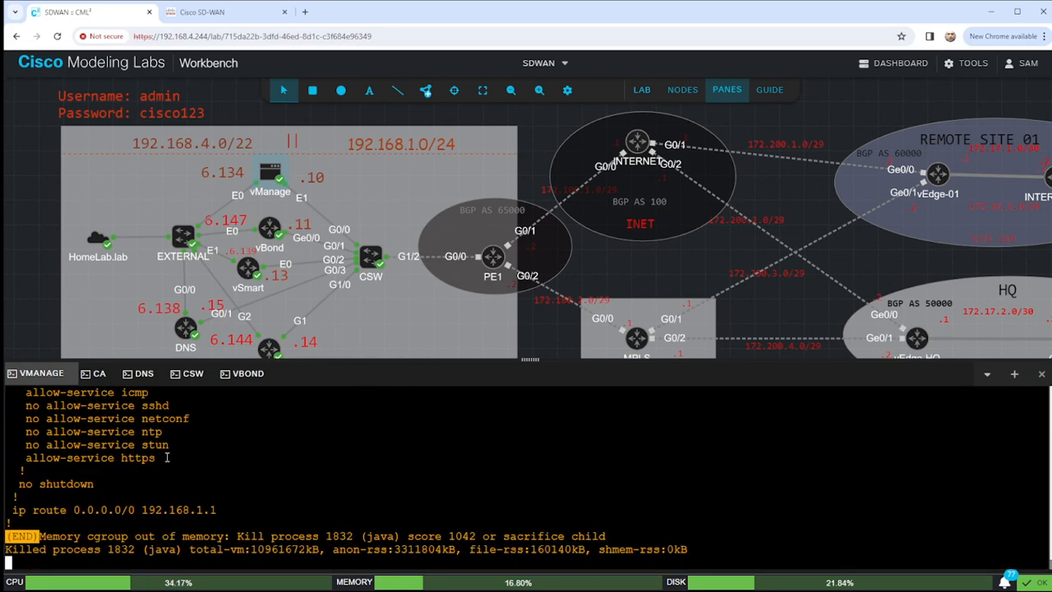
pyautogui.scroll(5, 163, 486)
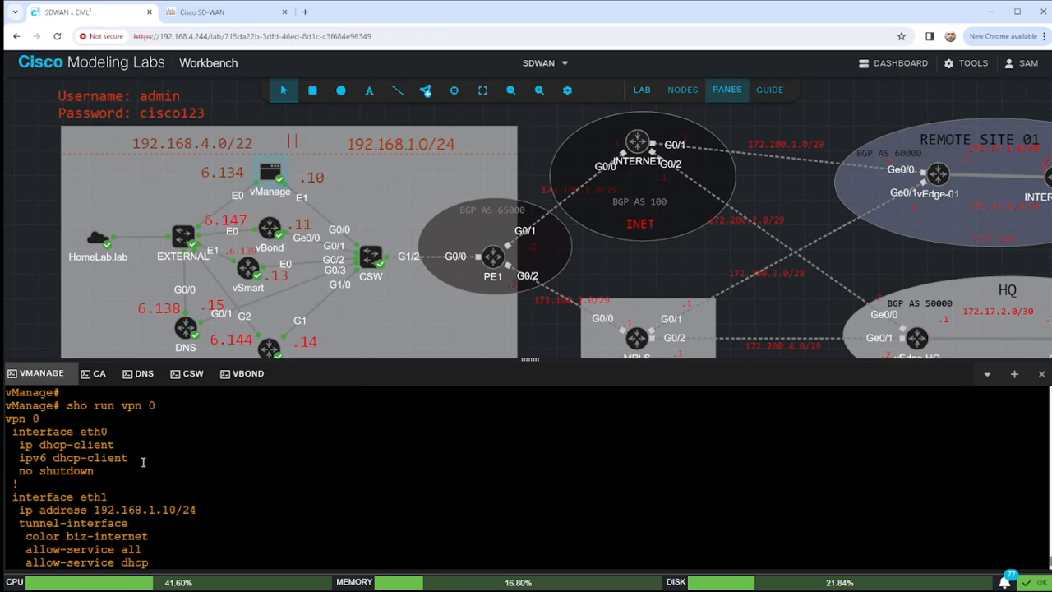
pyautogui.scroll(-3, 139, 507)
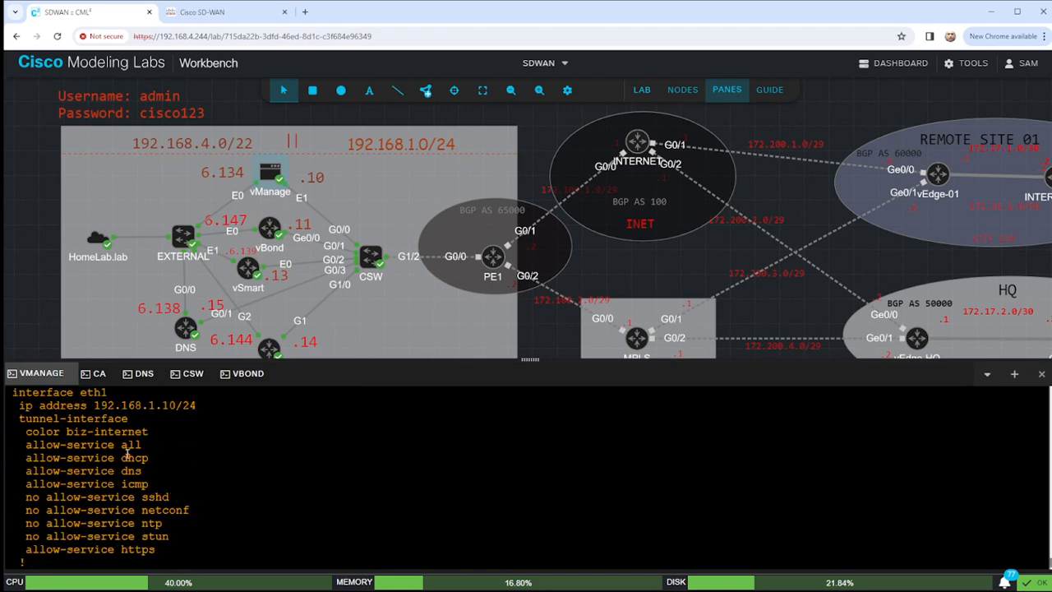
pyautogui.scroll(5, 134, 442)
pyautogui.scroll(-2, 107, 509)
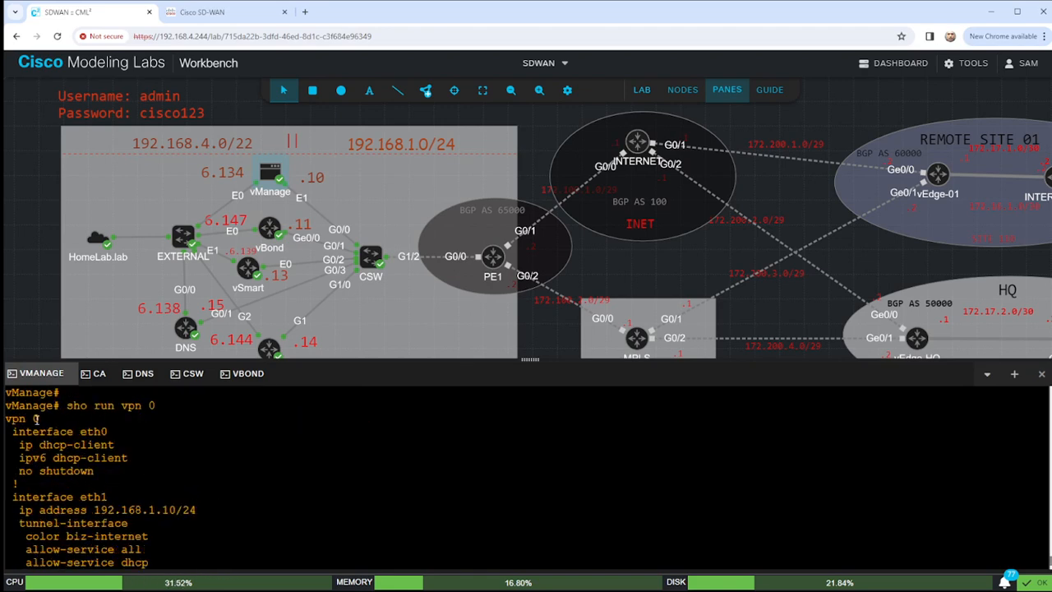
pyautogui.moveTo(14, 432); pyautogui.dragTo(126, 432)
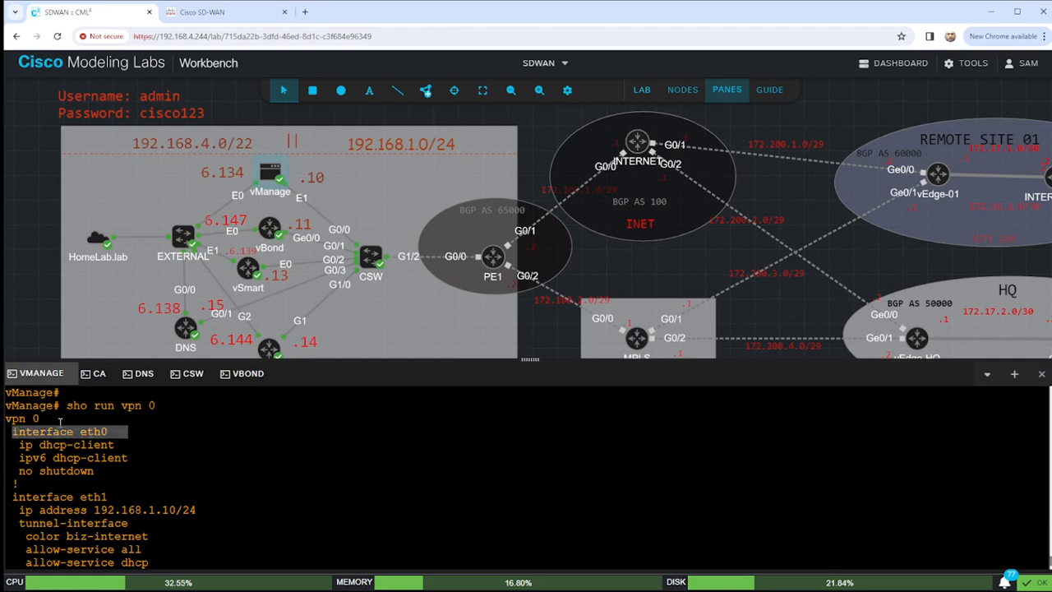
# Issue 'no interface eth0' under VPN 0 in configuration mode, leaving it uncommitted.
pyautogui.write('conf t')
pyautogui.press('Return')
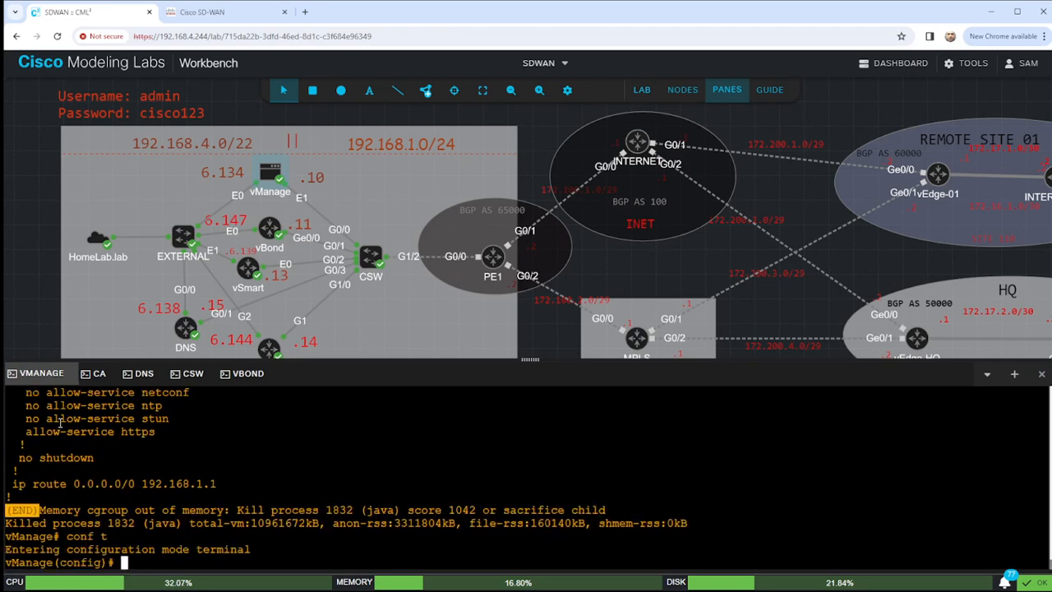
pyautogui.write('vpn 0')
pyautogui.press('Return')
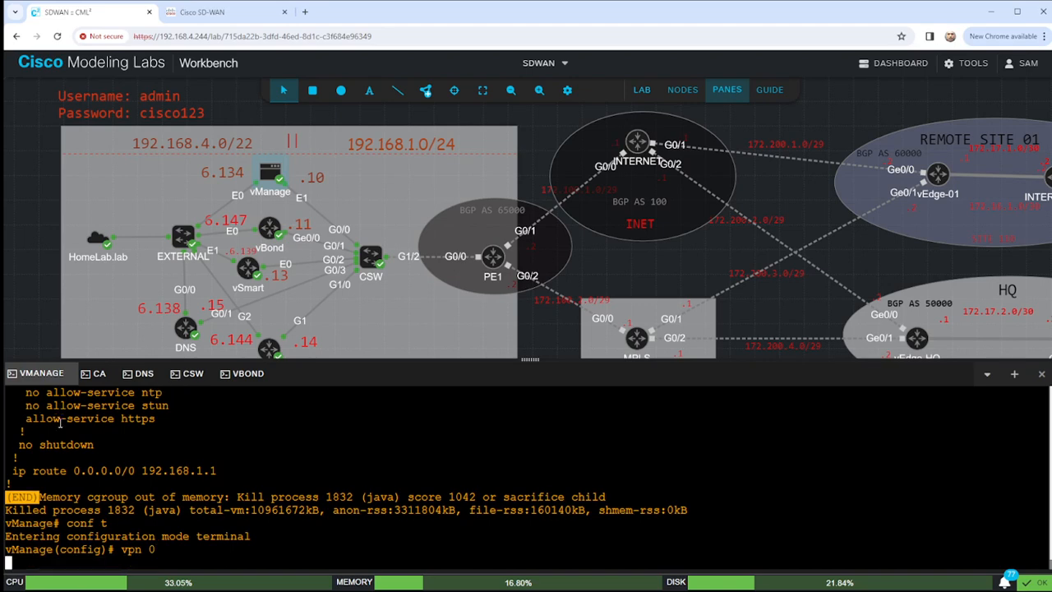
pyautogui.write('no interface eth0')
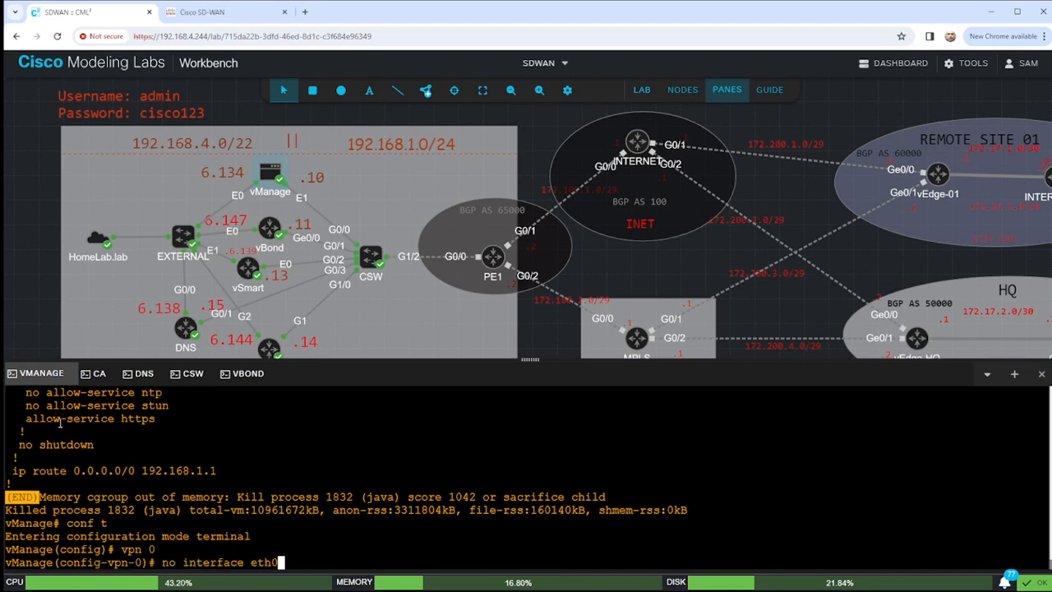
pyautogui.press('Return')
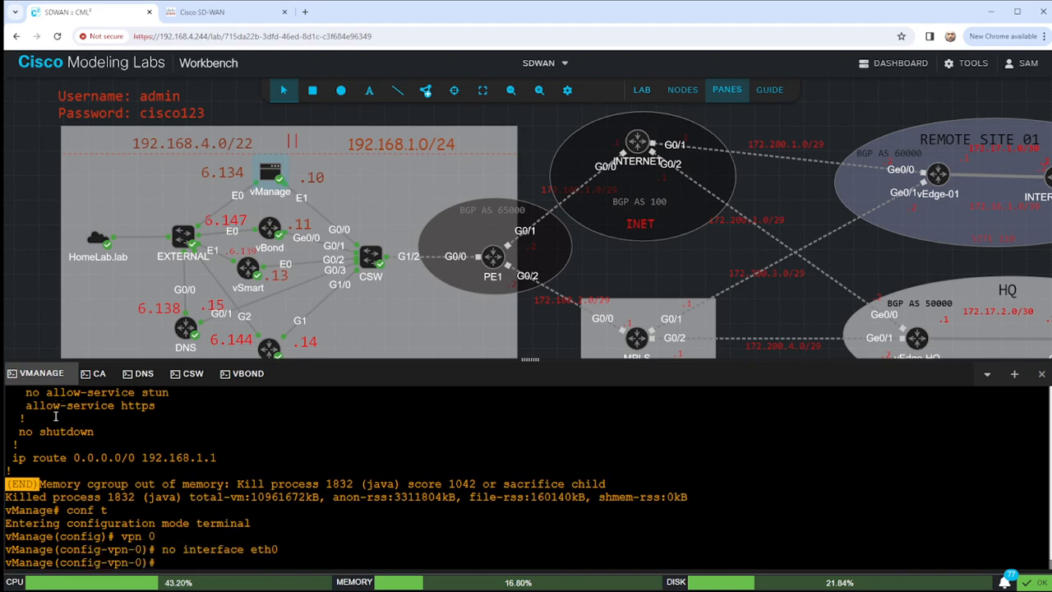
pyautogui.moveTo(161, 549); pyautogui.dragTo(310, 548)
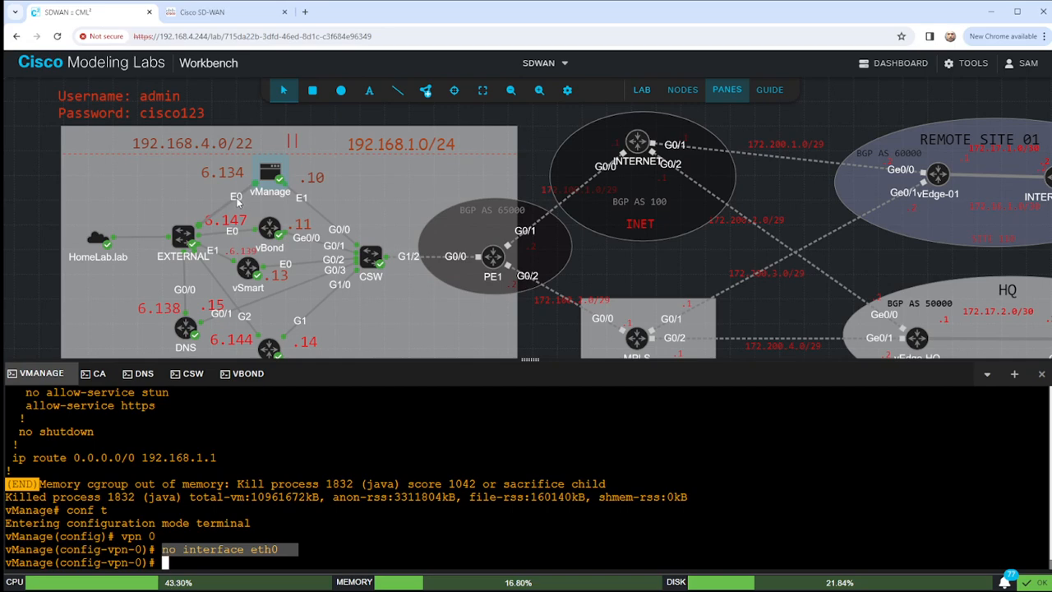
# Exit the current configuration level and re-enter VPN 0 configuration with 'vpn 0'.
pyautogui.click(312, 495)
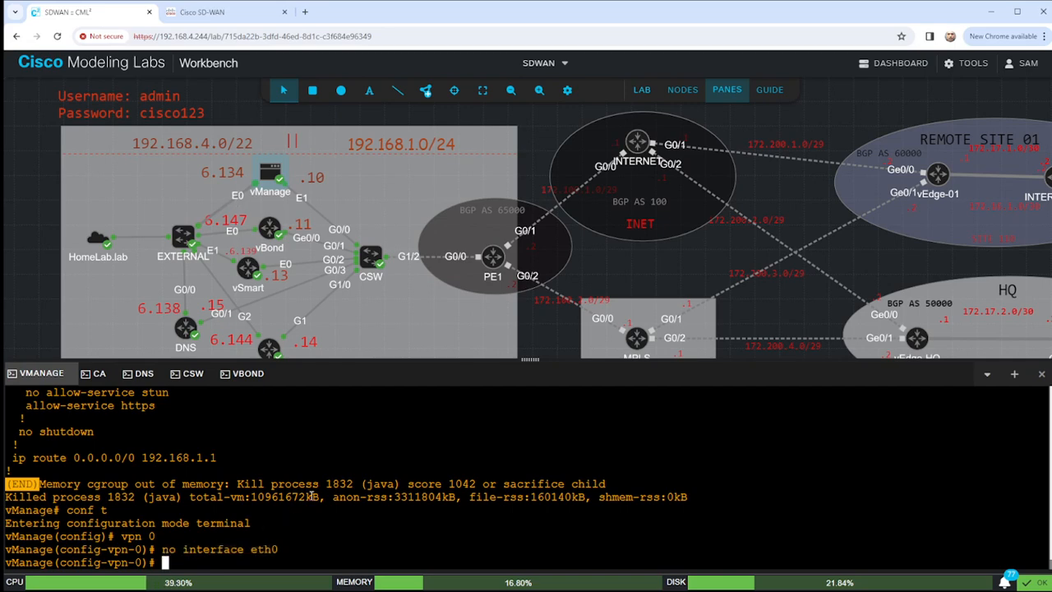
pyautogui.moveTo(163, 549); pyautogui.dragTo(281, 550)
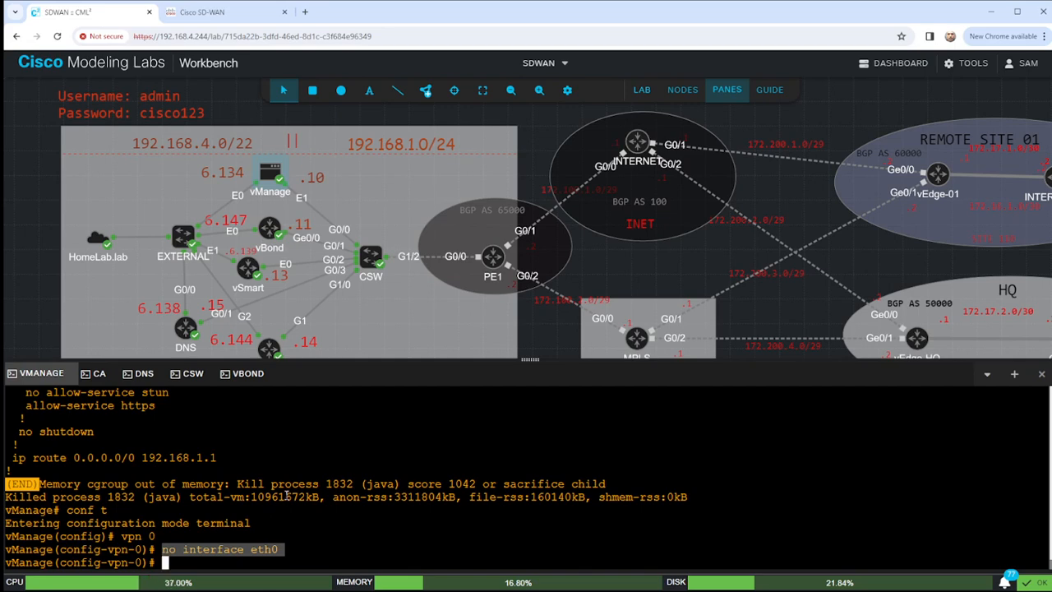
pyautogui.write('exit')
pyautogui.press('Return')
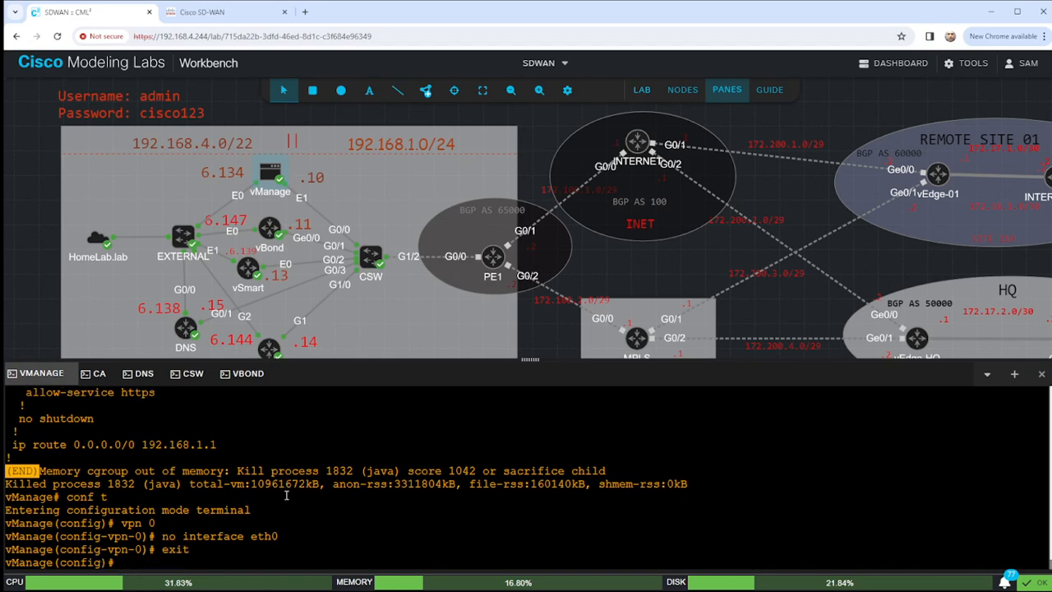
pyautogui.press('Return')
pyautogui.press('Return')
pyautogui.press('Return')
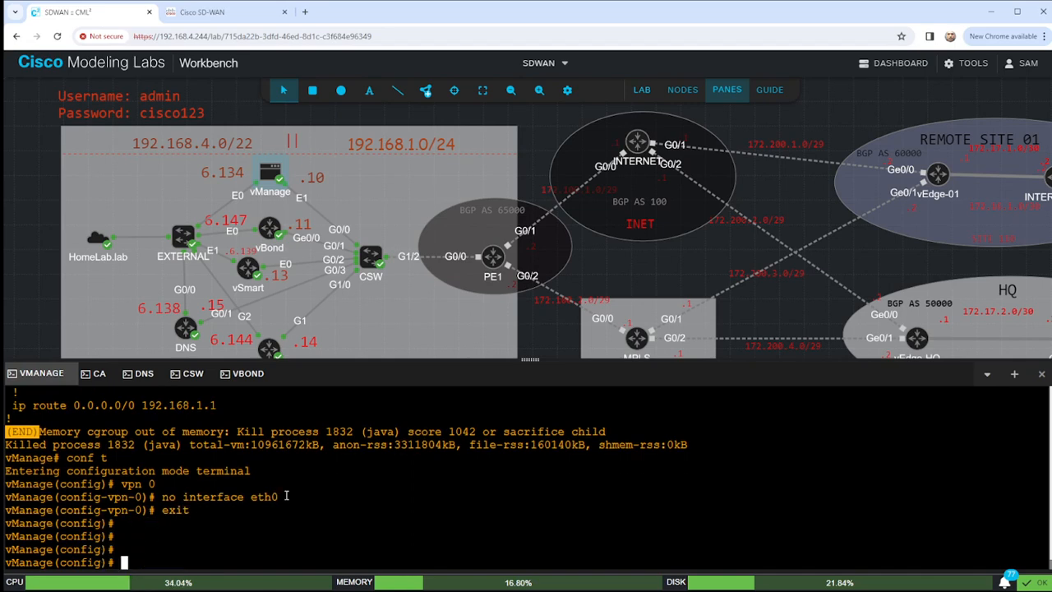
pyautogui.write('vpn 0')
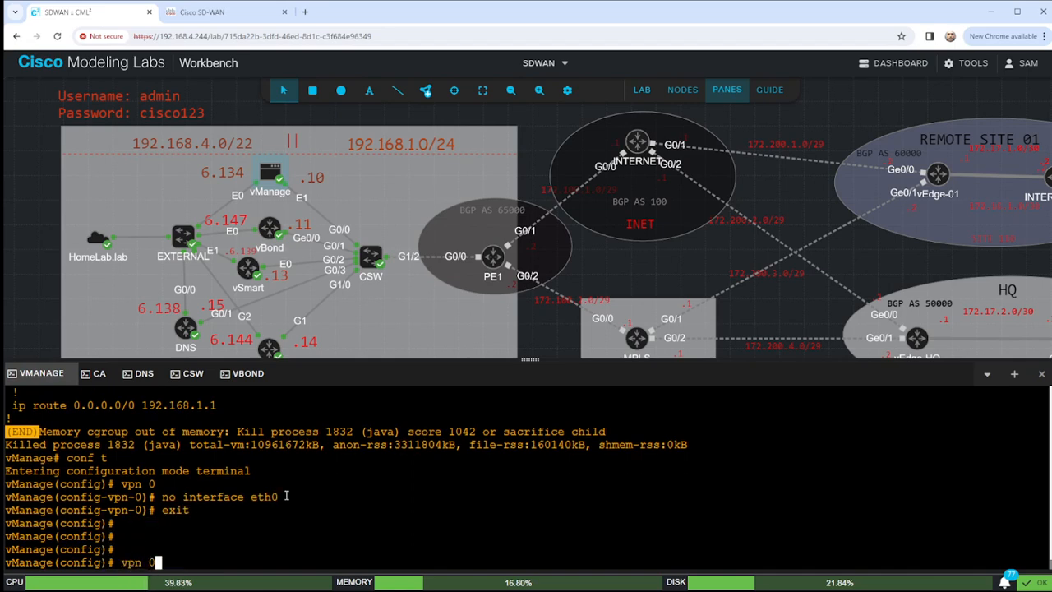
pyautogui.press('Return')
# Enter the tunnel-interface settings of interface eth1 in VPN 0.
pyautogui.write('interface ')
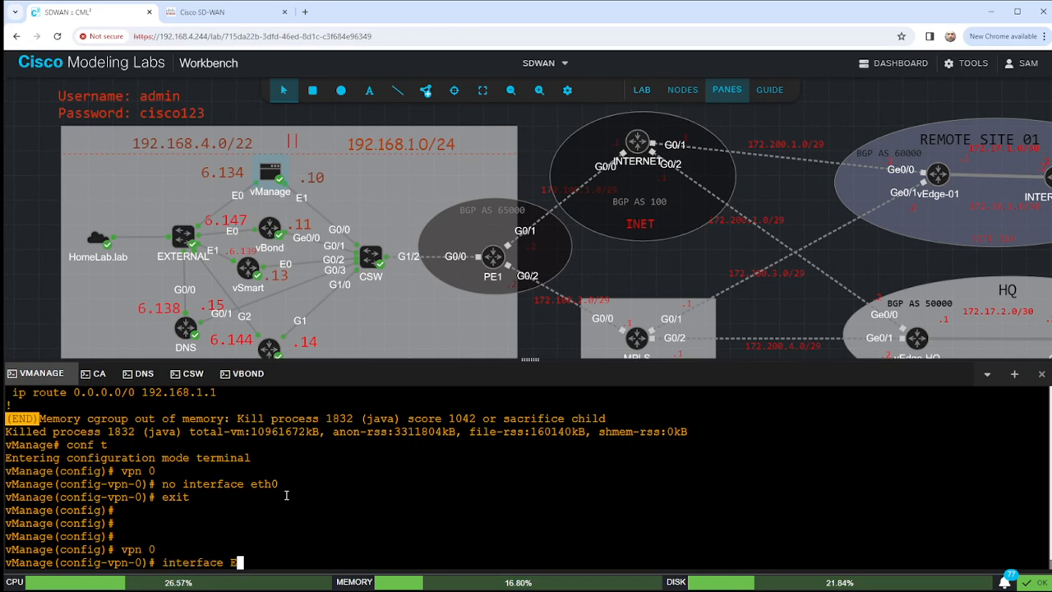
pyautogui.write('eth1')
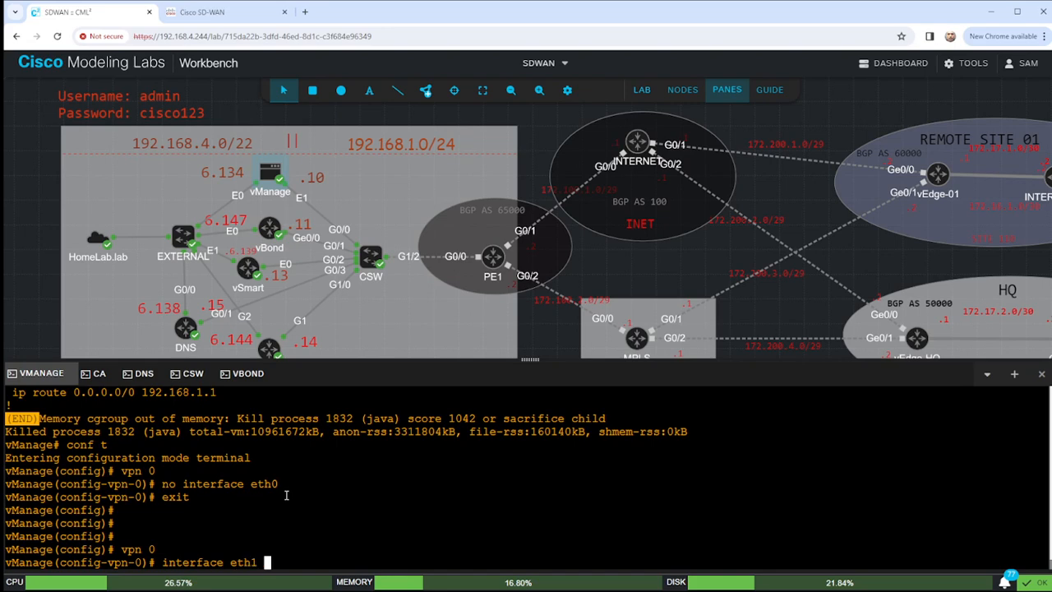
pyautogui.press('Return')
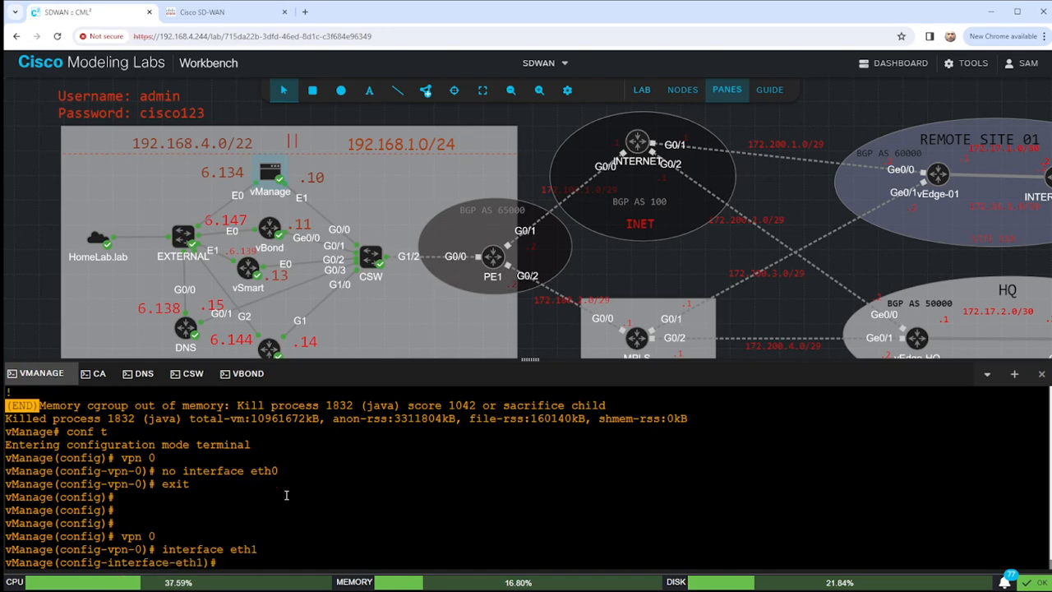
pyautogui.write('tunnel-interface')
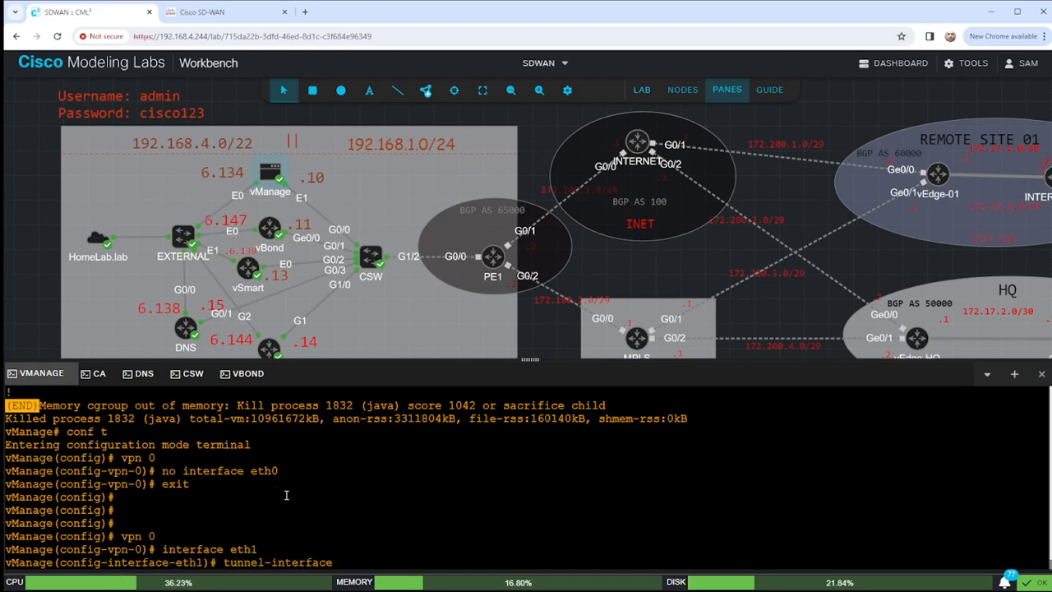
pyautogui.press('Return')
# Allow sshd and netconf on the eth1 tunnel, pasting lines copied from the running config.
pyautogui.hotkey('ctrl', 'v')
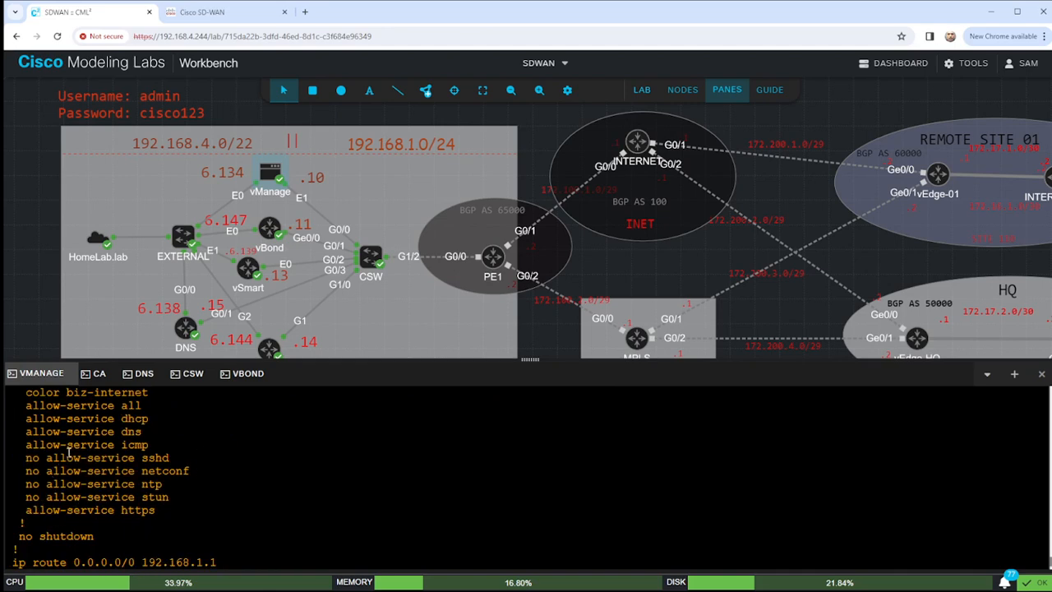
pyautogui.moveTo(51, 457); pyautogui.dragTo(168, 458)
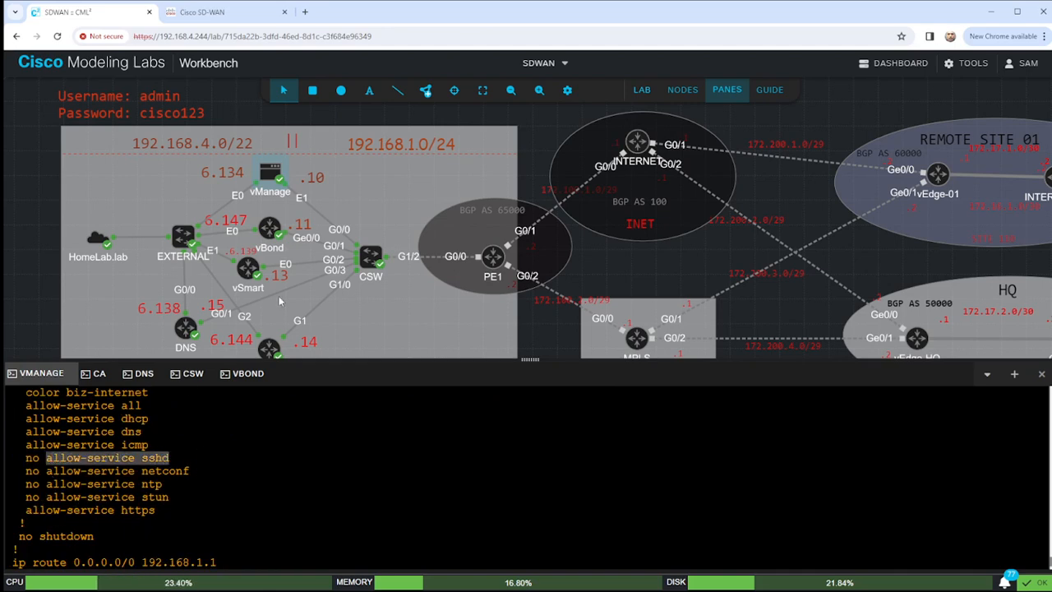
pyautogui.write('allow-service sshd')
pyautogui.press('Return')
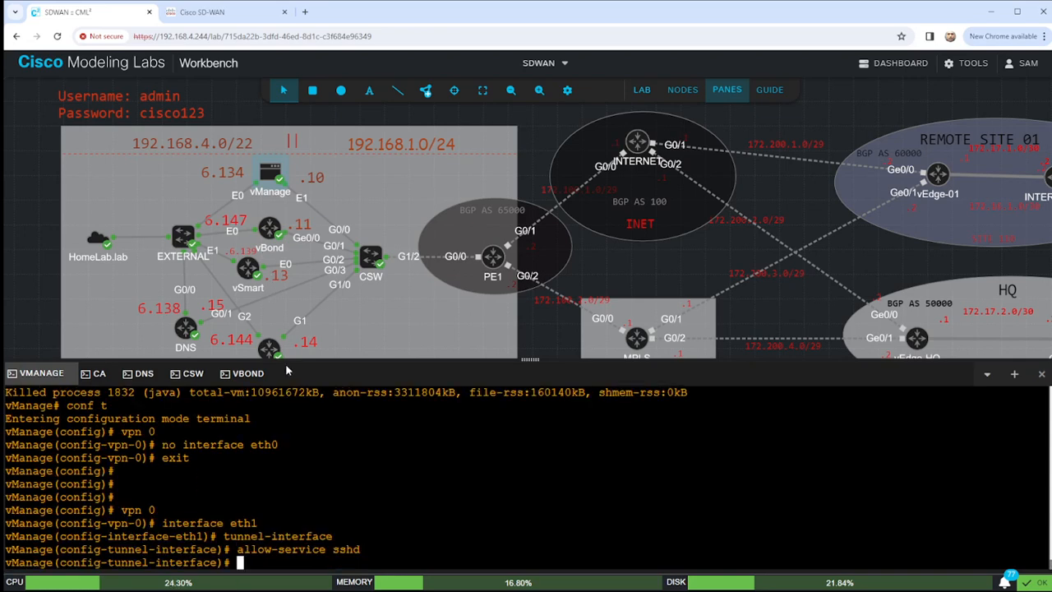
pyautogui.scroll(5, 182, 471)
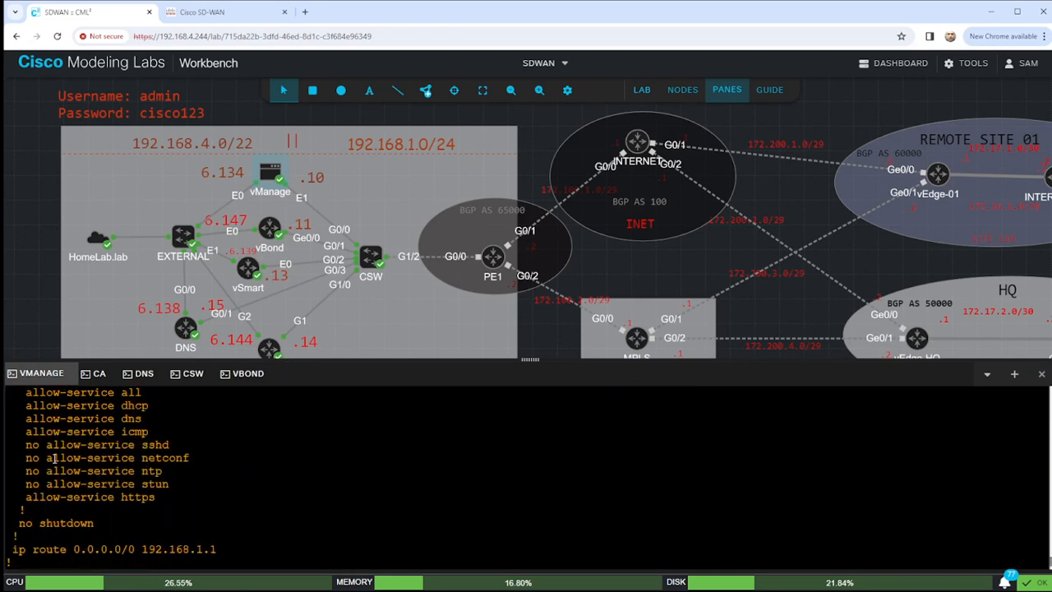
pyautogui.moveTo(47, 457); pyautogui.dragTo(190, 457)
pyautogui.hotkey('ctrl', 'c')
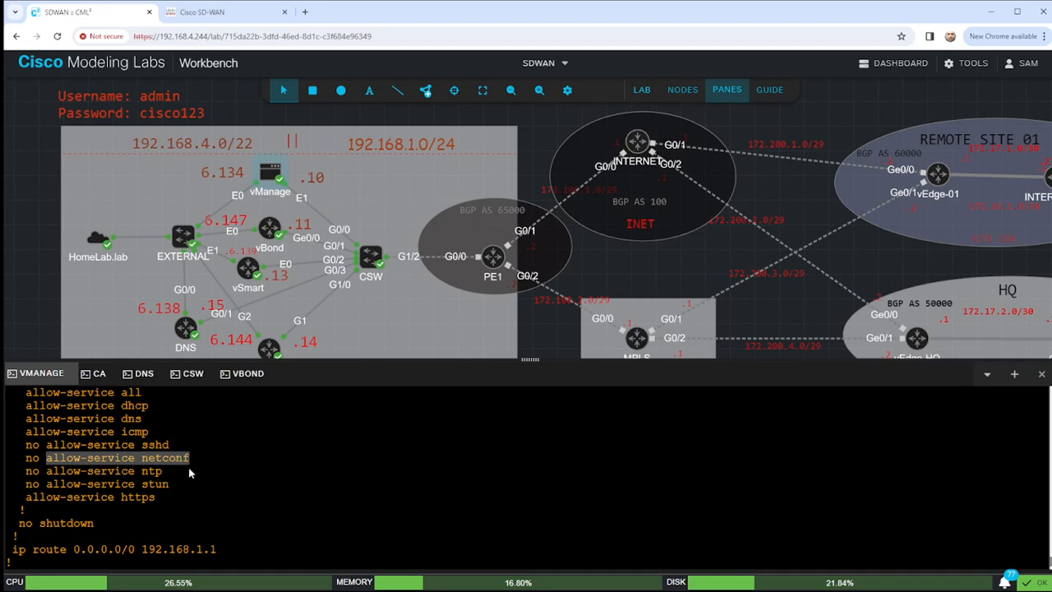
pyautogui.scroll(-10, 327, 488)
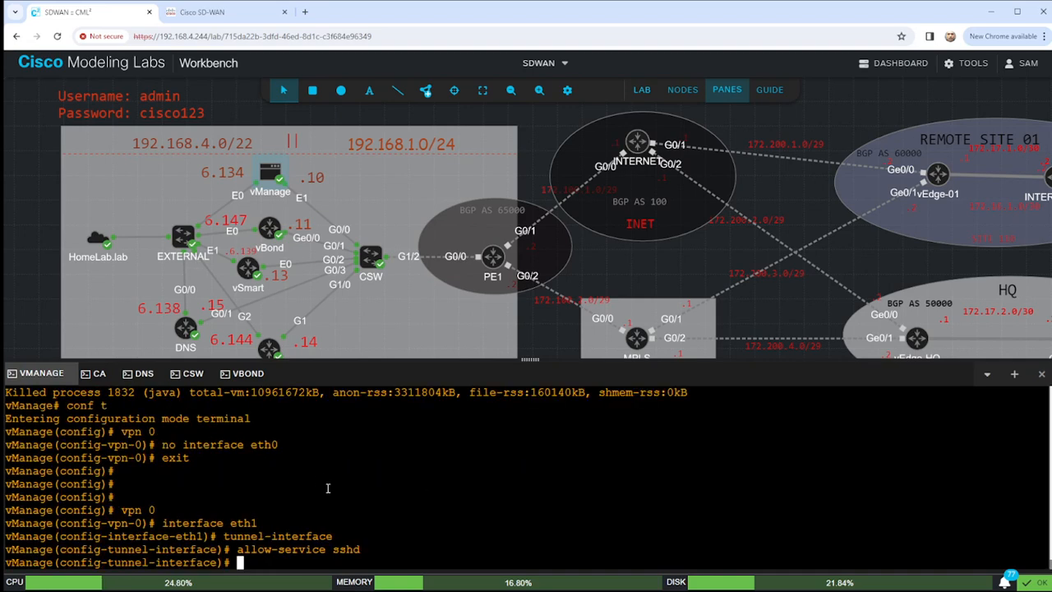
pyautogui.hotkey('ctrl', 'v')
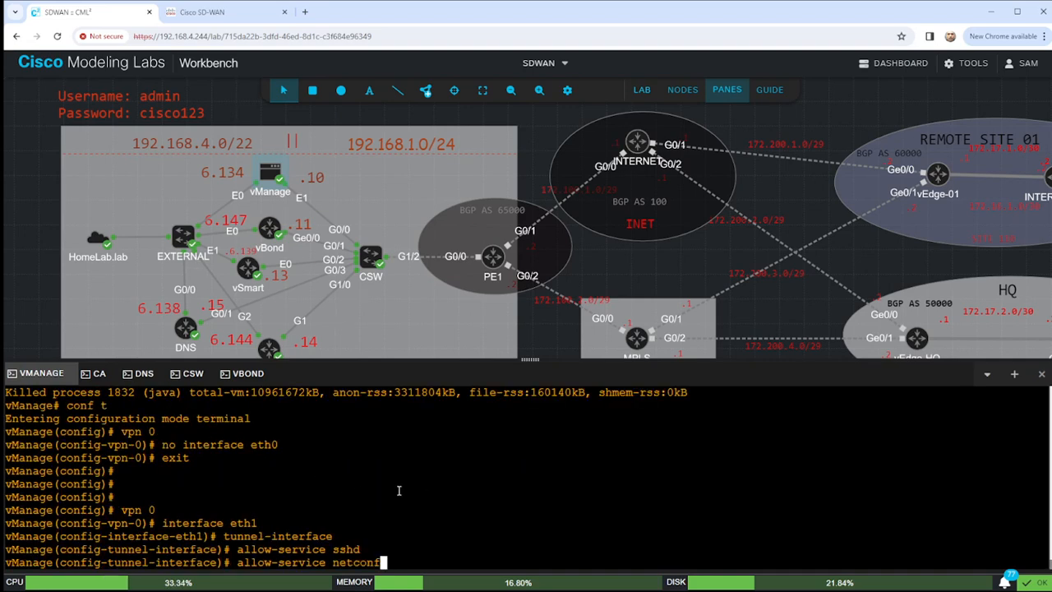
pyautogui.press('Return')
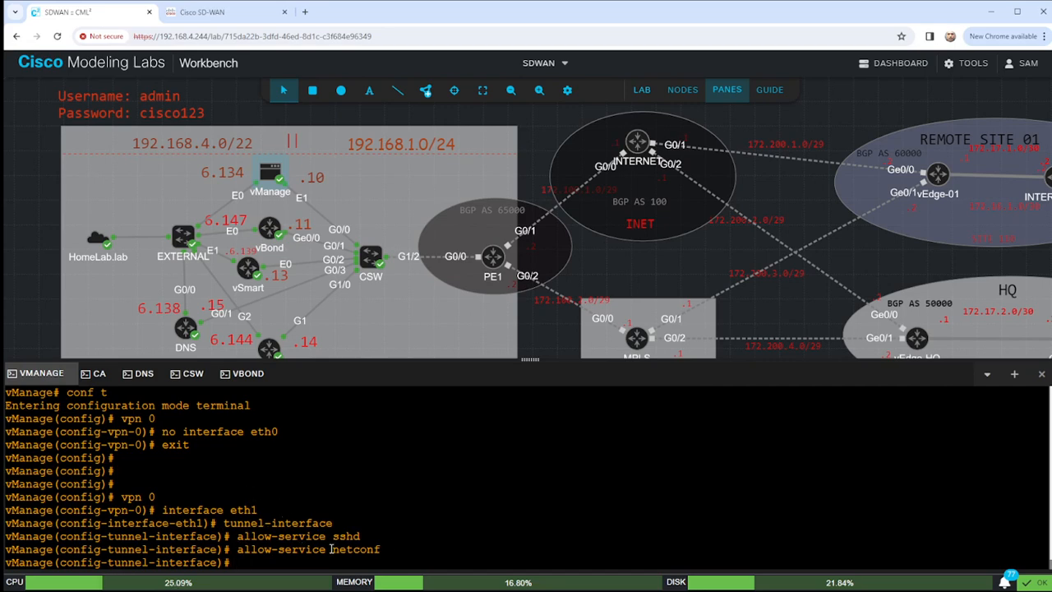
# Add allow-service ntp and allow-service stun to the eth1 tunnel interface.
pyautogui.moveTo(332, 549); pyautogui.dragTo(387, 548)
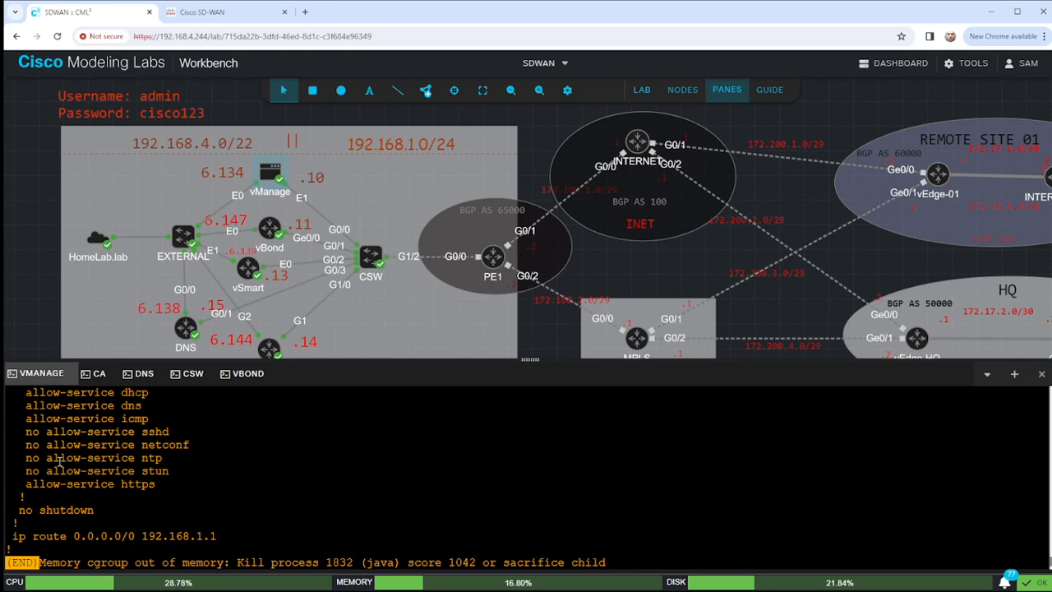
pyautogui.moveTo(48, 458); pyautogui.dragTo(166, 464)
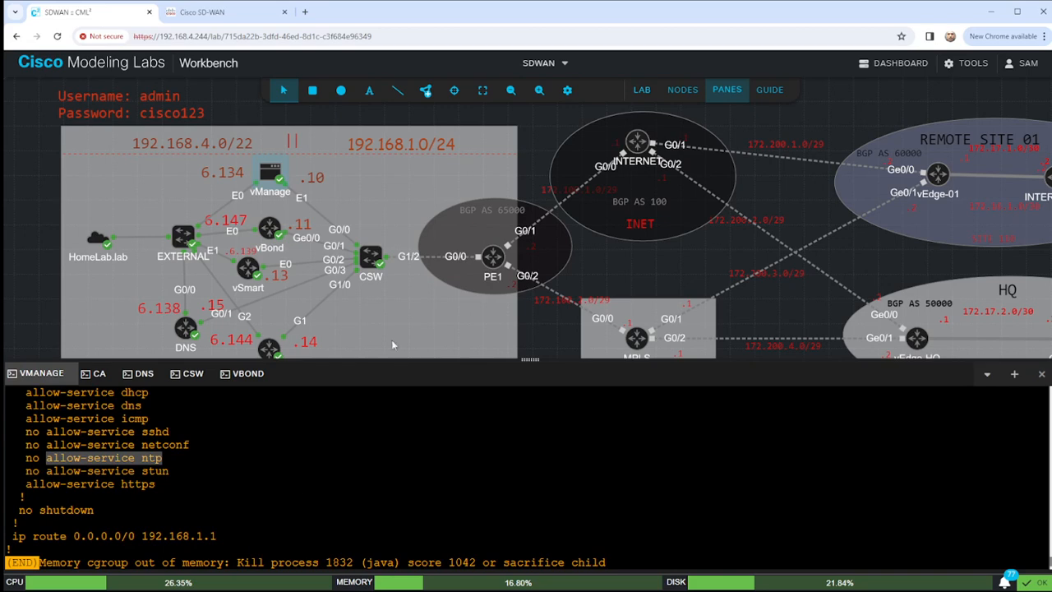
pyautogui.press('q')
pyautogui.press('Up')
pyautogui.press('Return')
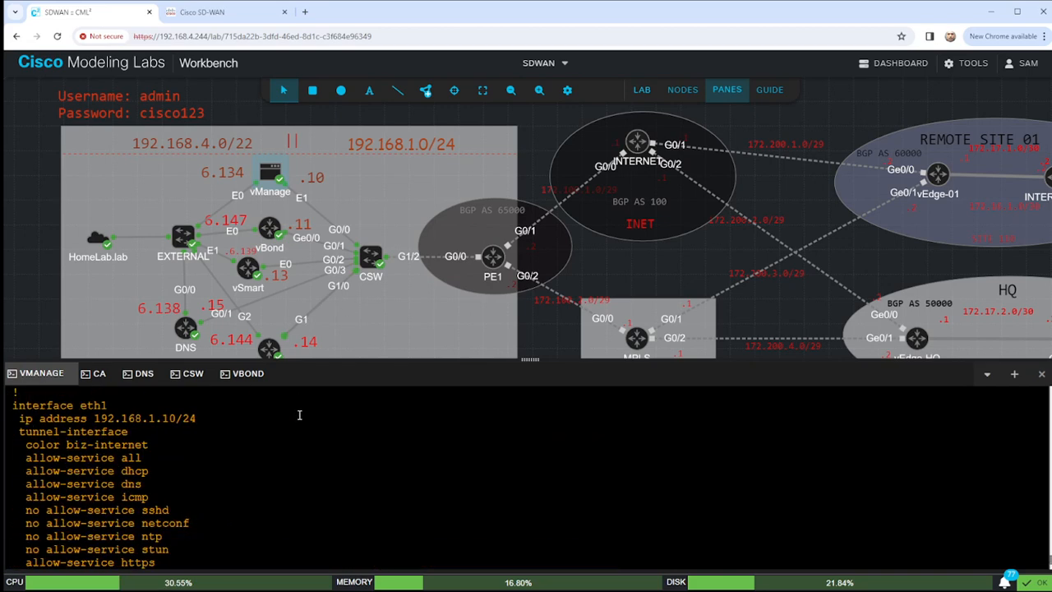
pyautogui.scroll(-2, 170, 448)
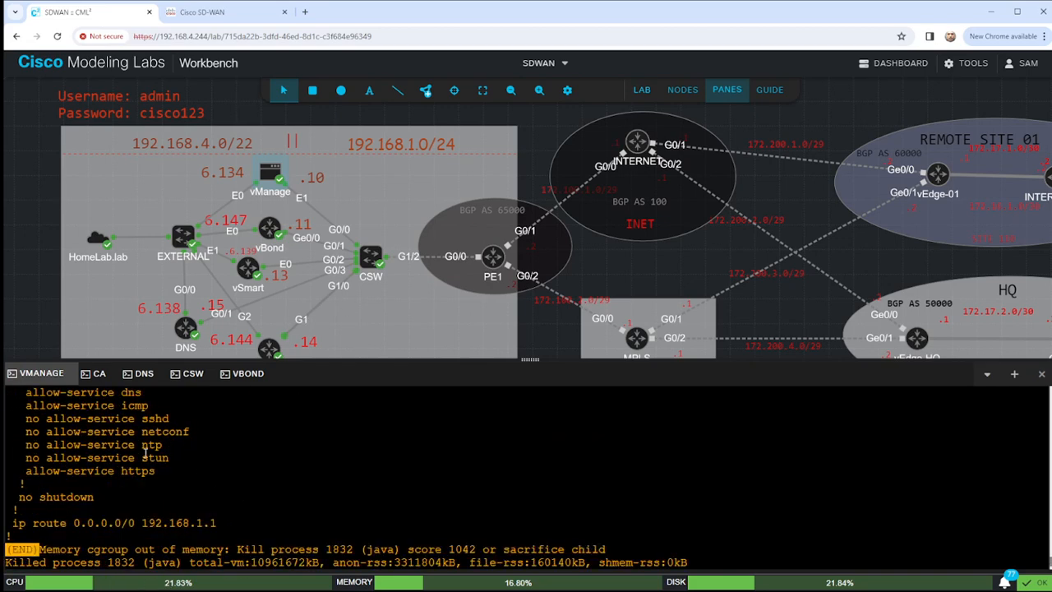
pyautogui.moveTo(47, 458); pyautogui.dragTo(168, 460)
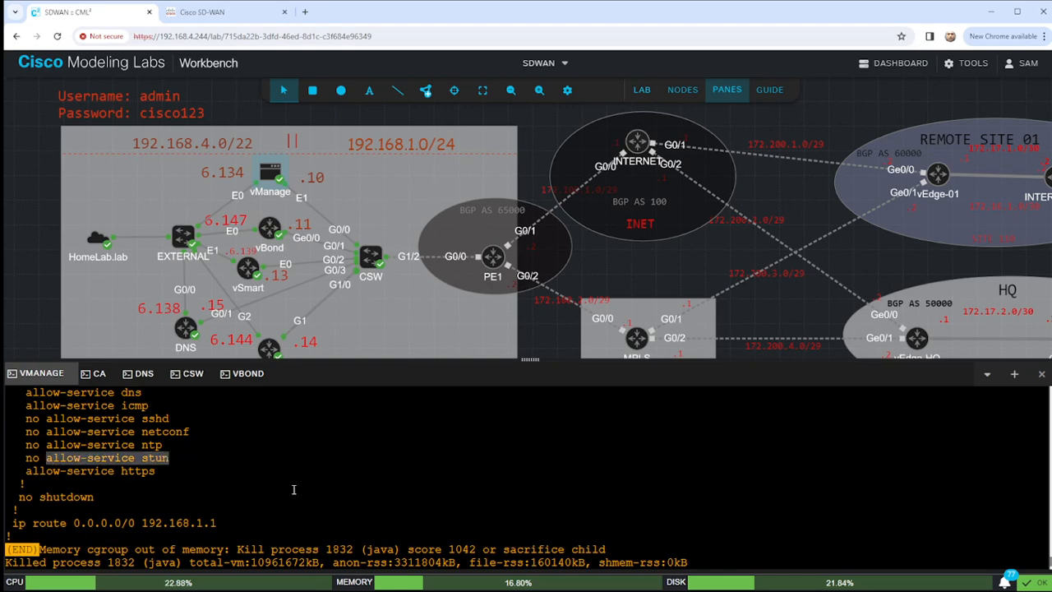
pyautogui.press('q')
pyautogui.write('allow-service stun')
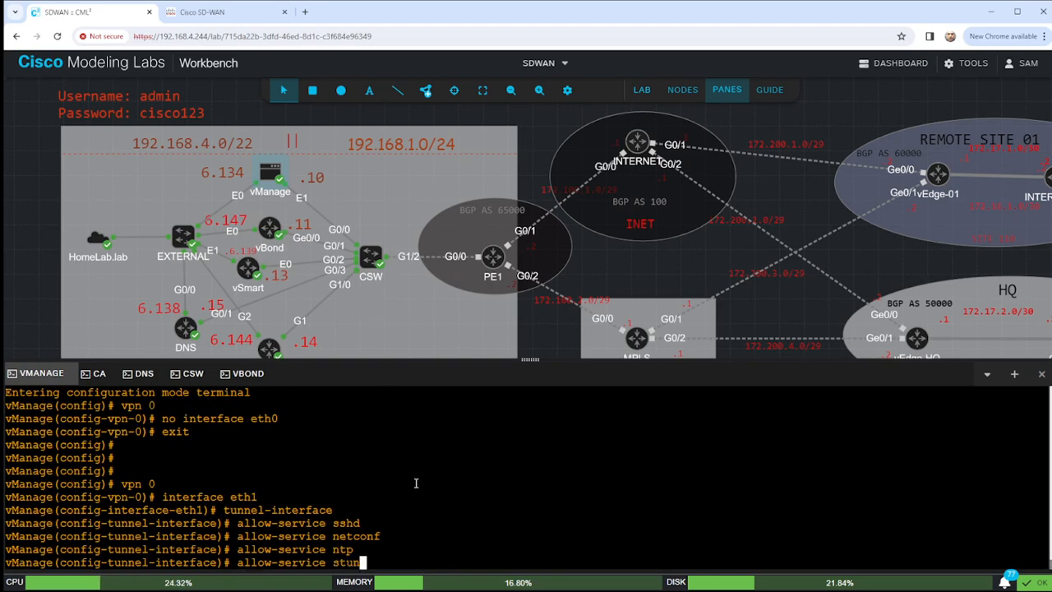
pyautogui.press('Return')
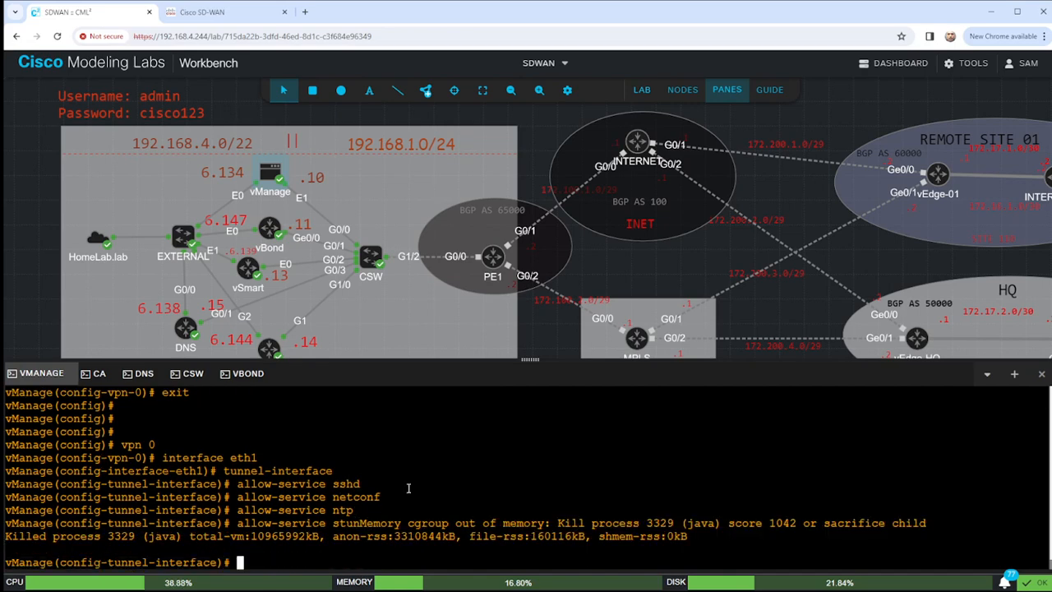
# Commit the tunnel interface changes and exit the tunnel-interface level.
pyautogui.press('Return')
pyautogui.press('Return')
pyautogui.press('Return')
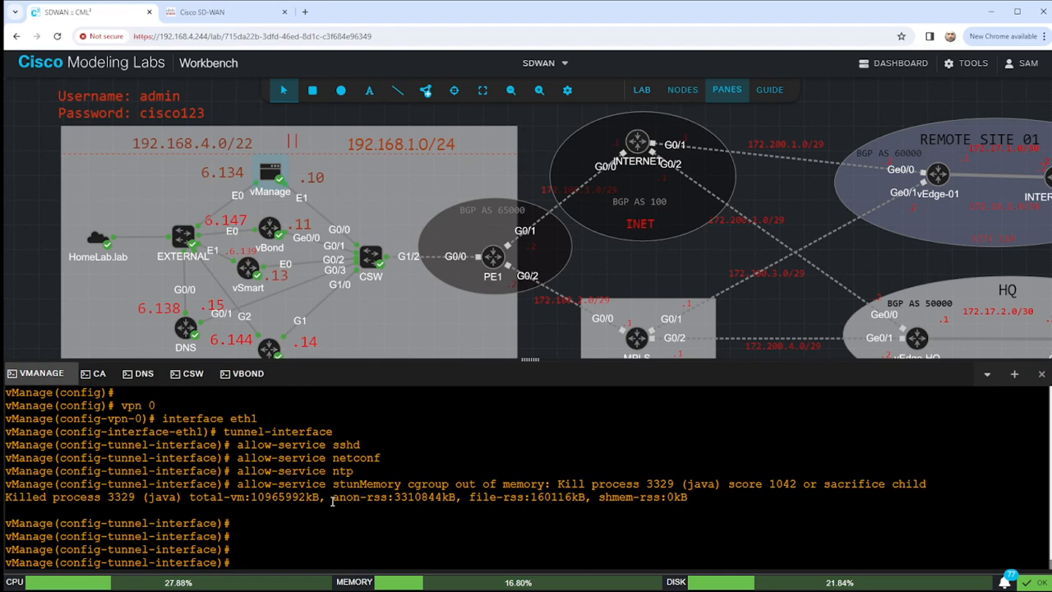
pyautogui.write('commit')
pyautogui.press('Return')
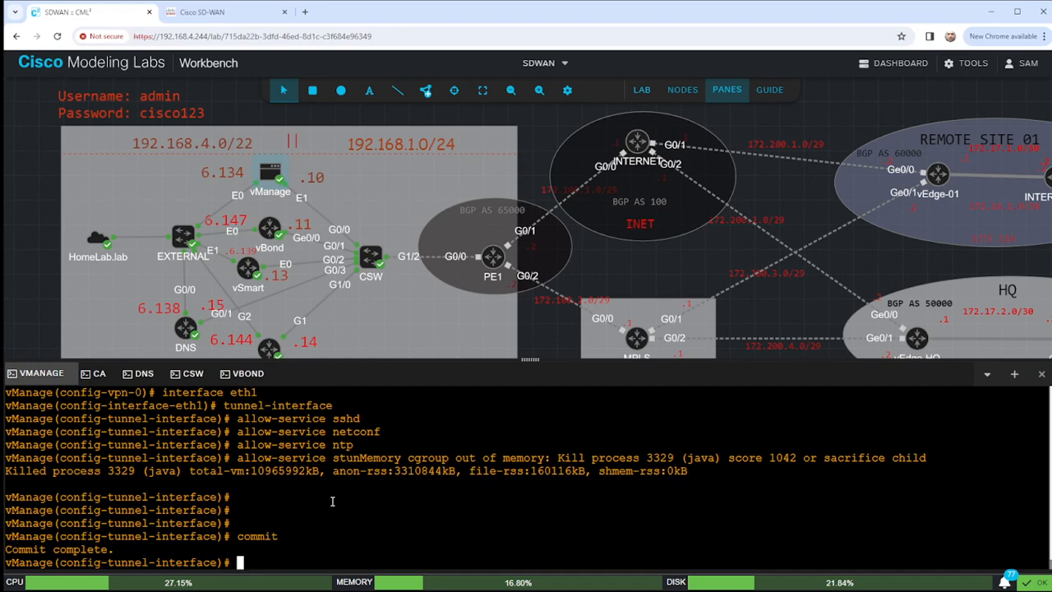
pyautogui.write('exit')
pyautogui.press('Return')
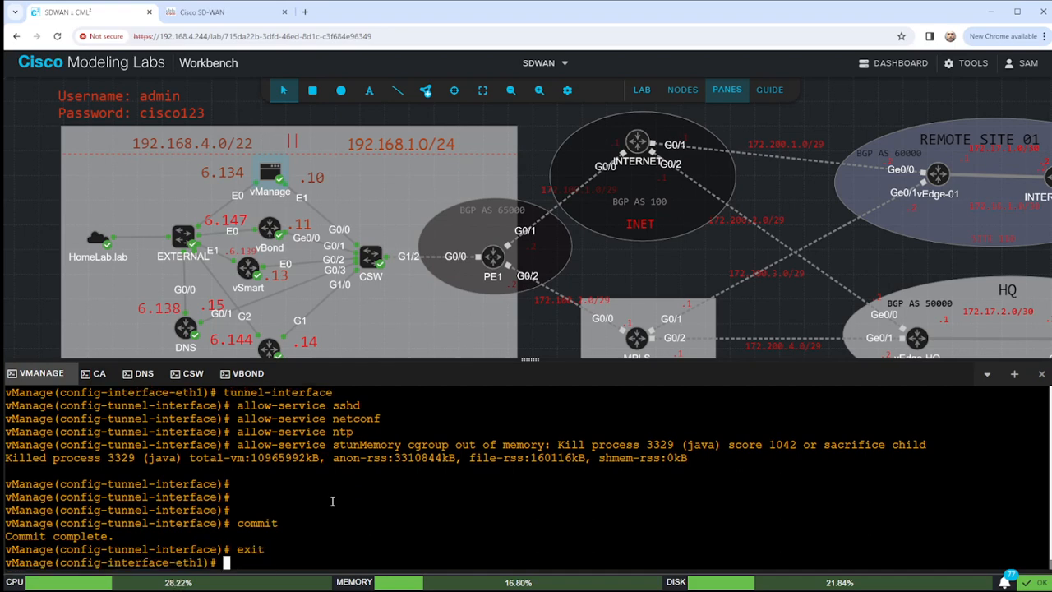
# Leave VPN 0, enter VPN 512, and remove interface eth1 from it.
pyautogui.write('exit')
pyautogui.press('Return')
pyautogui.write('exit')
pyautogui.press('Return')
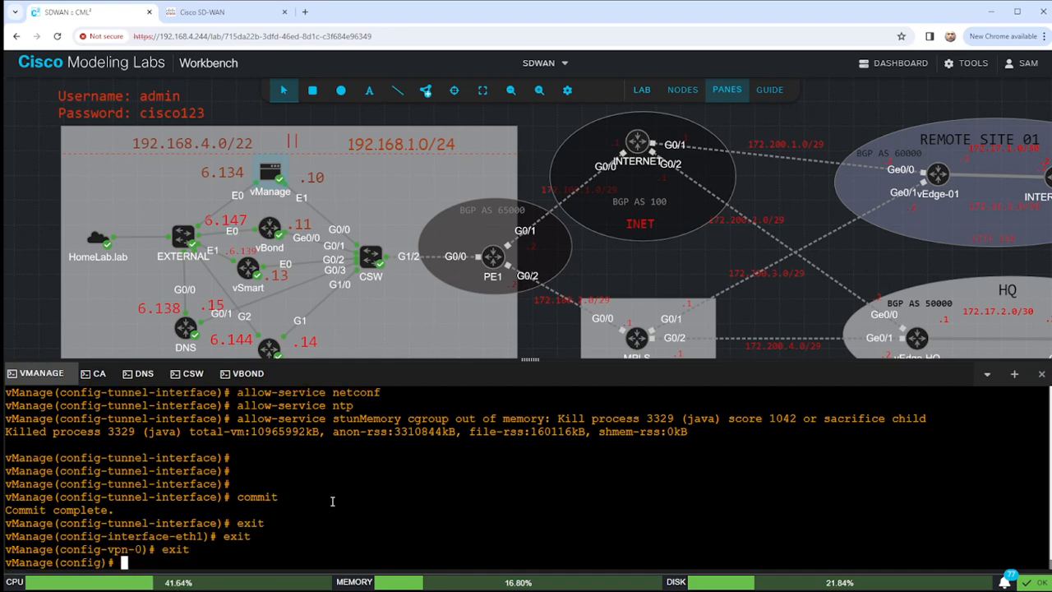
pyautogui.write('vpn 512')
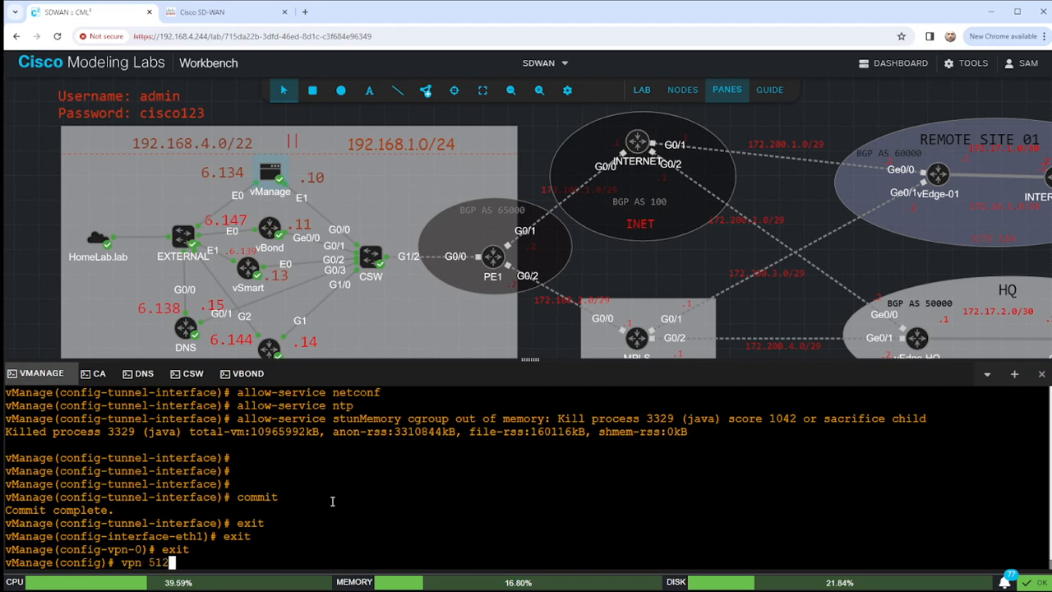
pyautogui.press('Return')
pyautogui.write('no inte')
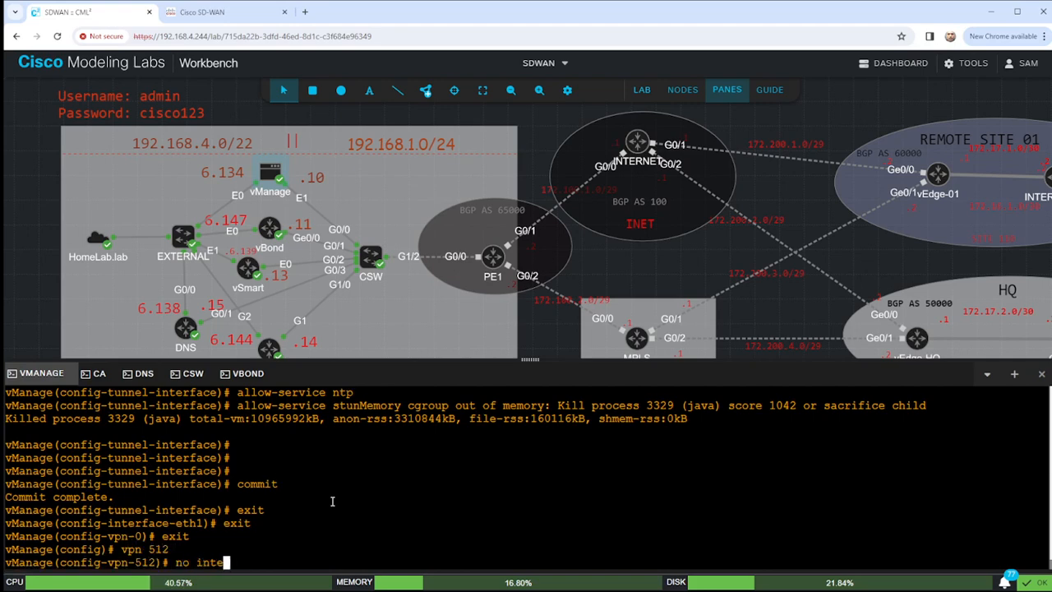
pyautogui.write('rface eth1')
pyautogui.press('Return')
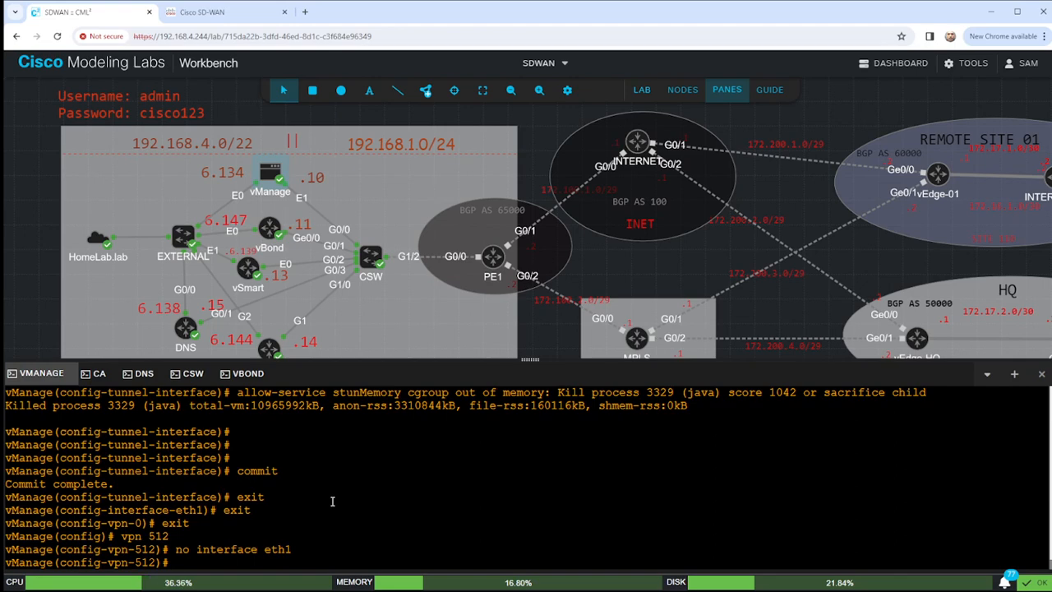
# Enable eth0 in VPN 512 with 'no shut' and 'ip dhcp-client', commit, and end configuration.
pyautogui.write('interface eth0')
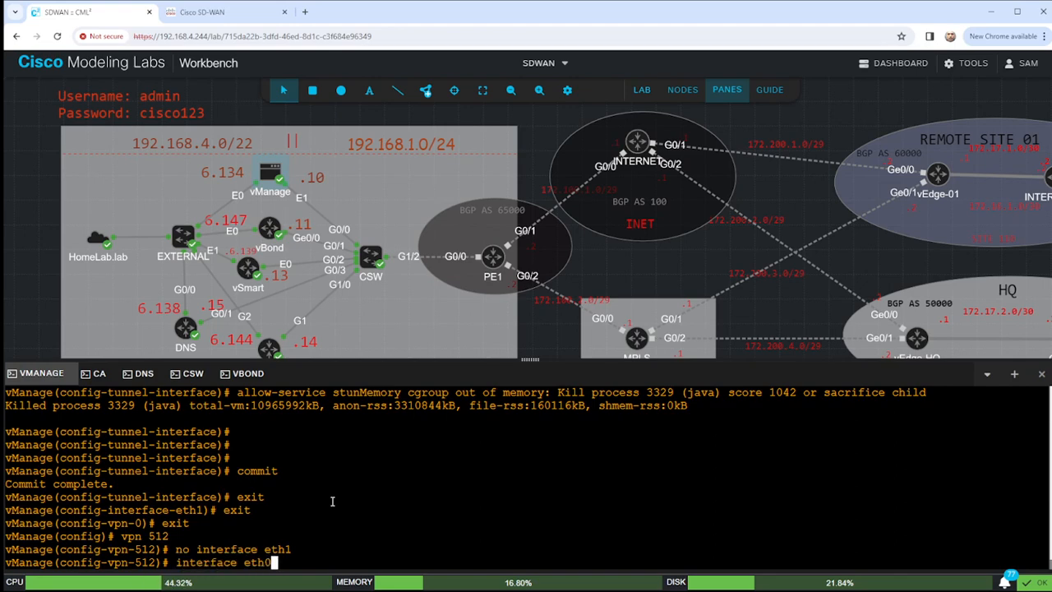
pyautogui.press('Return')
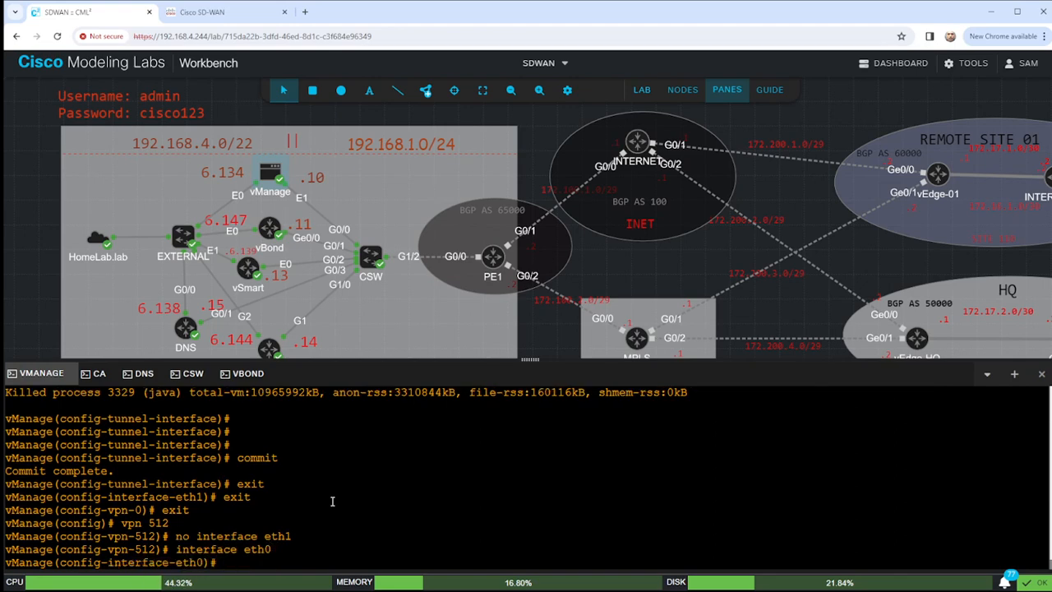
pyautogui.write('no shut')
pyautogui.press('Return')
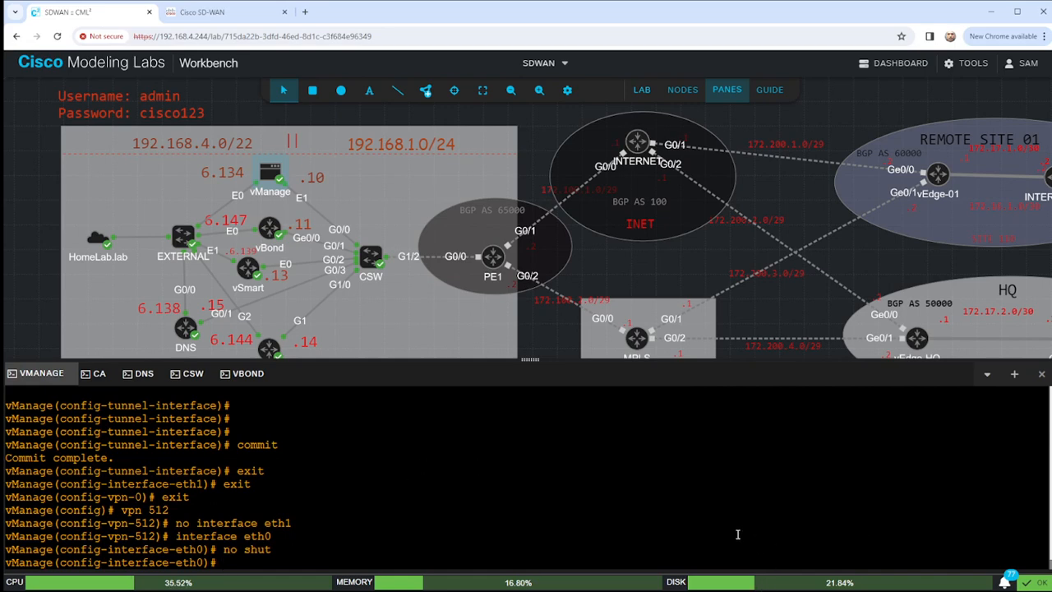
pyautogui.write('ip dhcp-client')
pyautogui.press('Return')
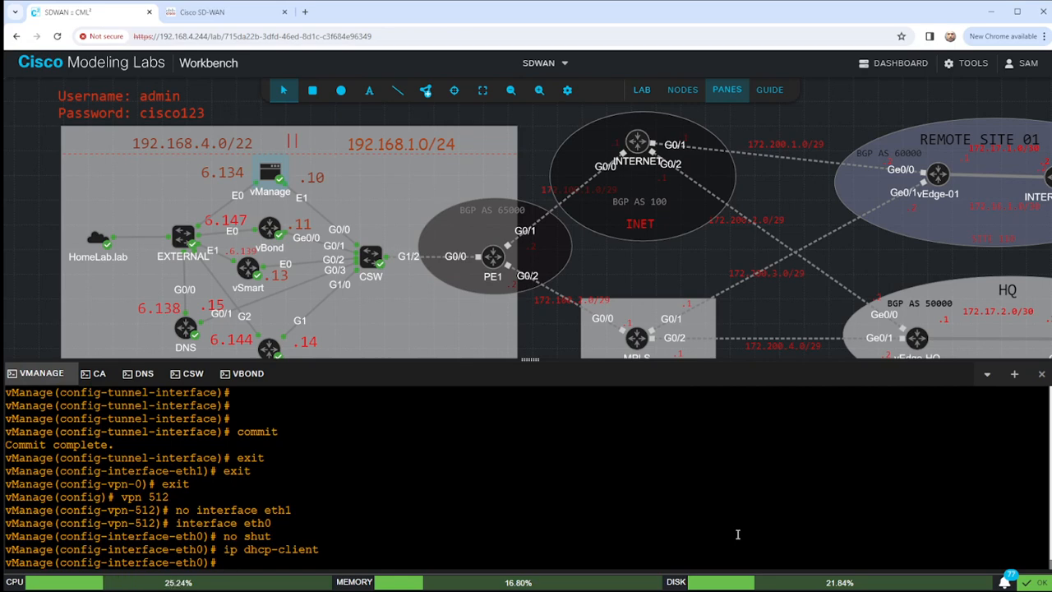
pyautogui.write('commit')
pyautogui.press('Return')
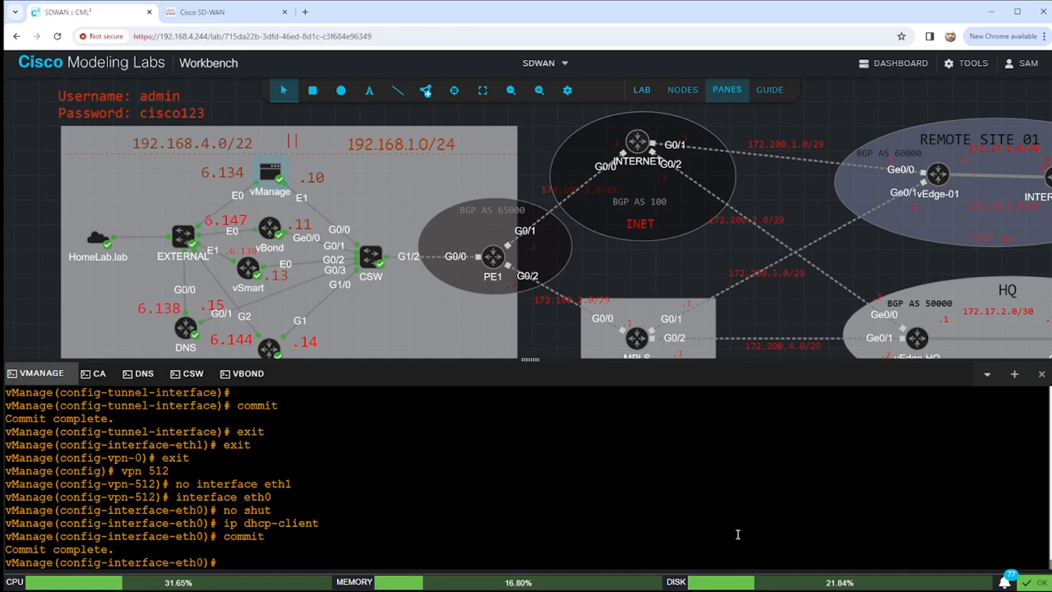
pyautogui.write('end')
pyautogui.press('Return')
pyautogui.press('Return')
pyautogui.press('Return')
pyautogui.press('Return')
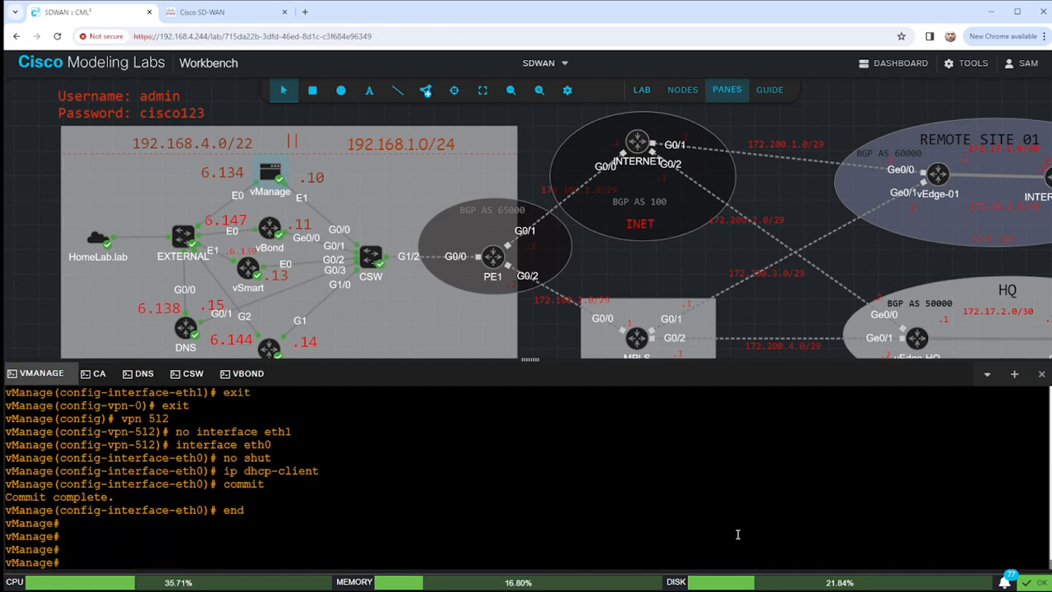
pyautogui.write('show interface ')
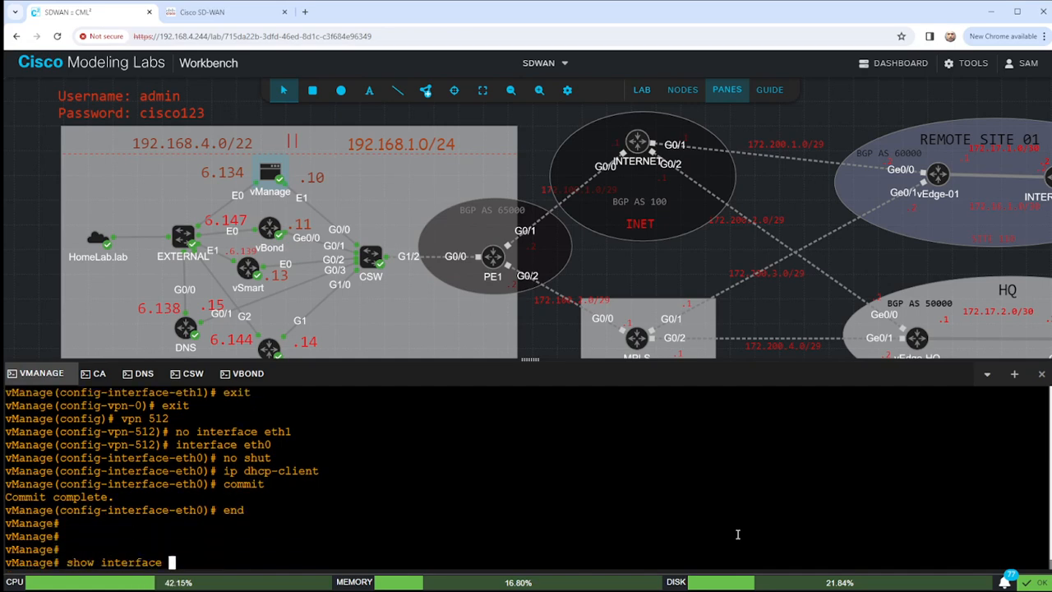
pyautogui.write('| tab')
# Run 'show interface | tab' to confirm VPN 512 eth0 got 192.168.6.143/22, then select the 6.134 label.
pyautogui.press('Return')
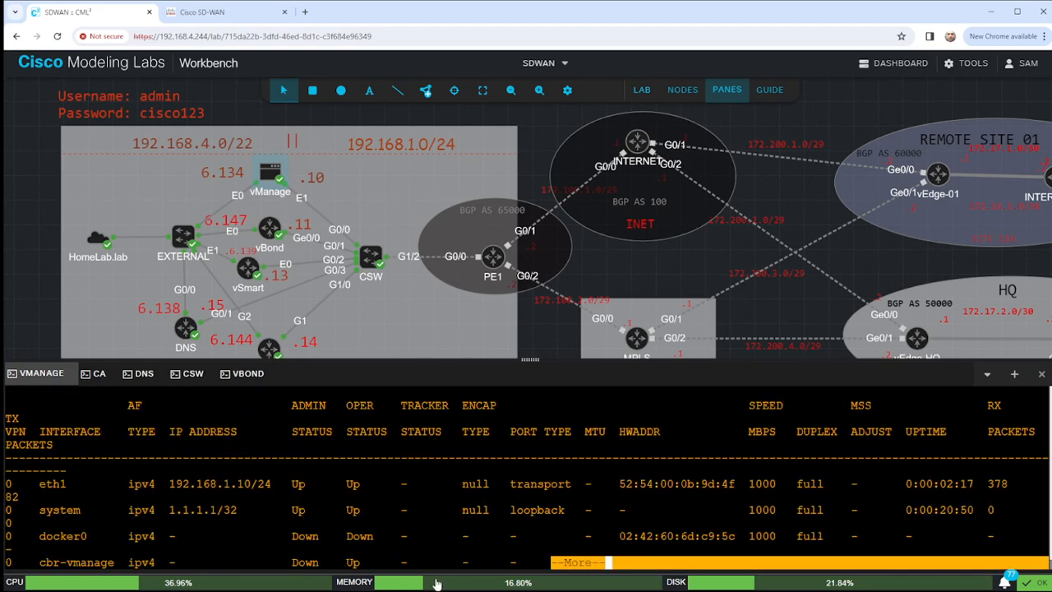
pyautogui.moveTo(20, 485); pyautogui.dragTo(891, 485)
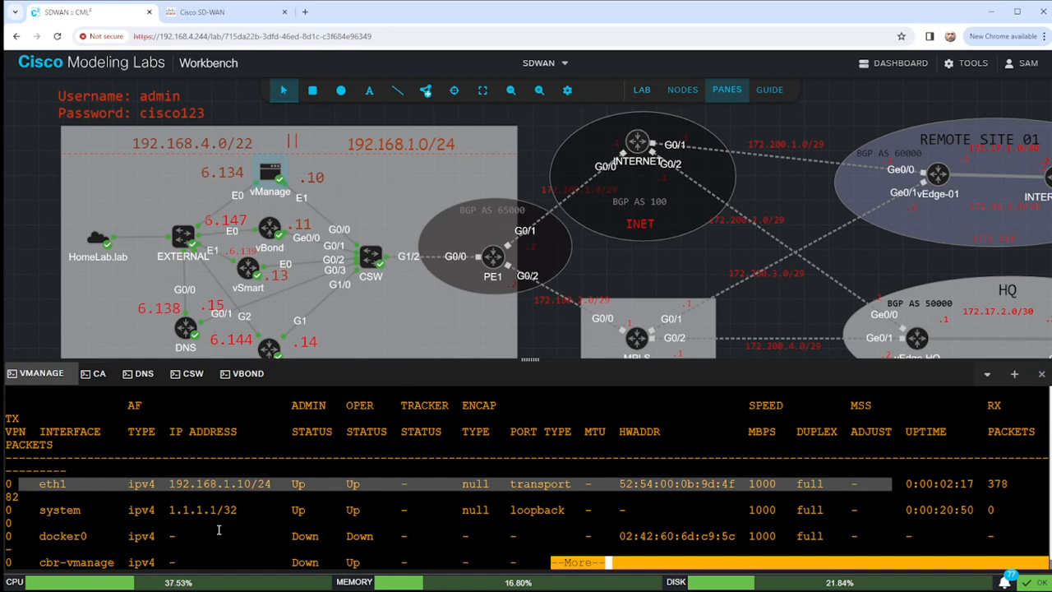
pyautogui.moveTo(51, 523); pyautogui.dragTo(284, 511)
pyautogui.press('space')
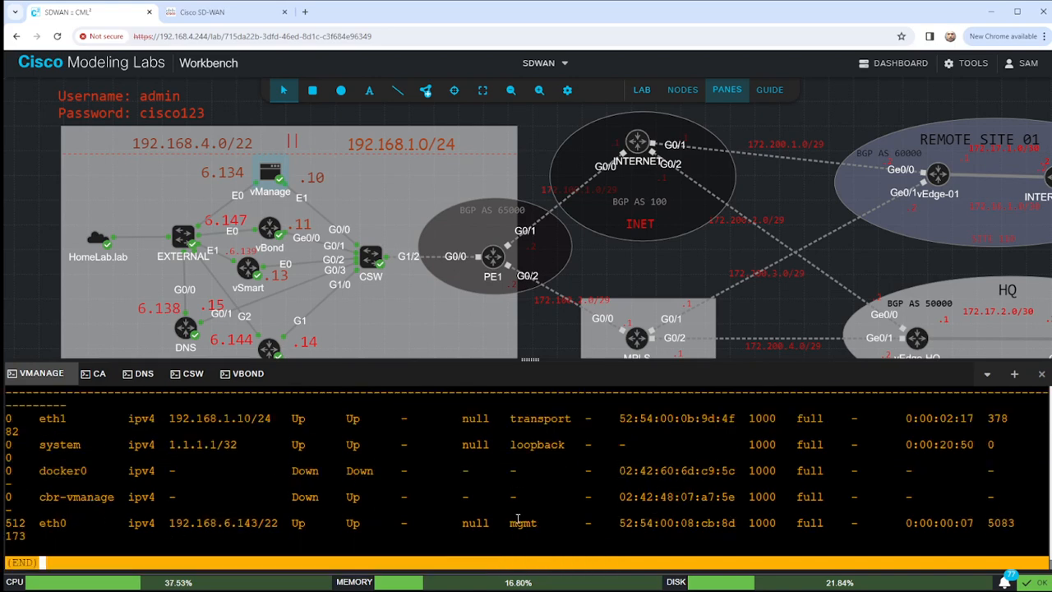
pyautogui.moveTo(28, 524); pyautogui.dragTo(551, 522)
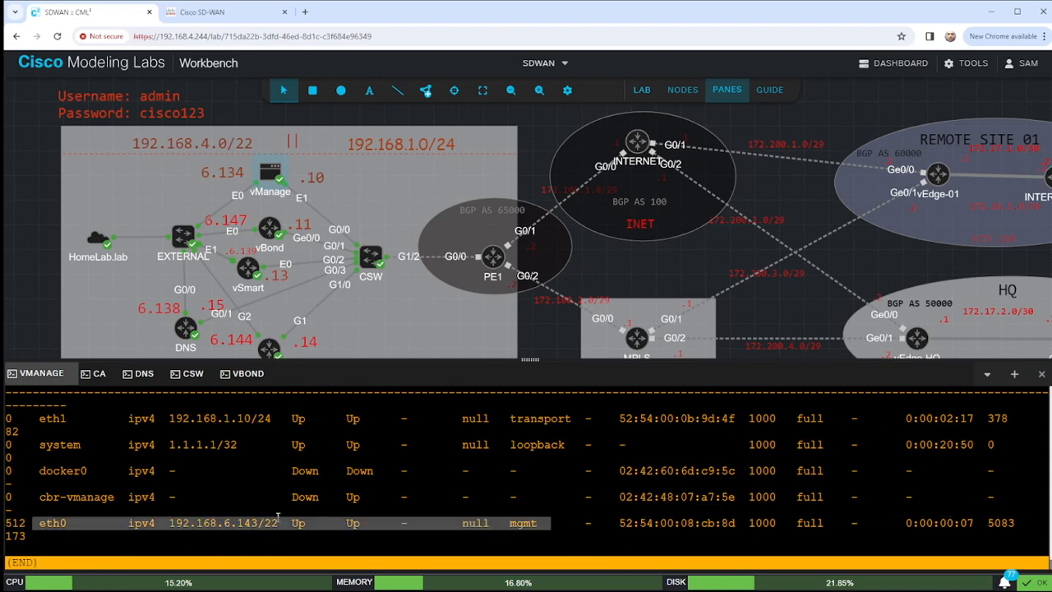
pyautogui.click(235, 174)
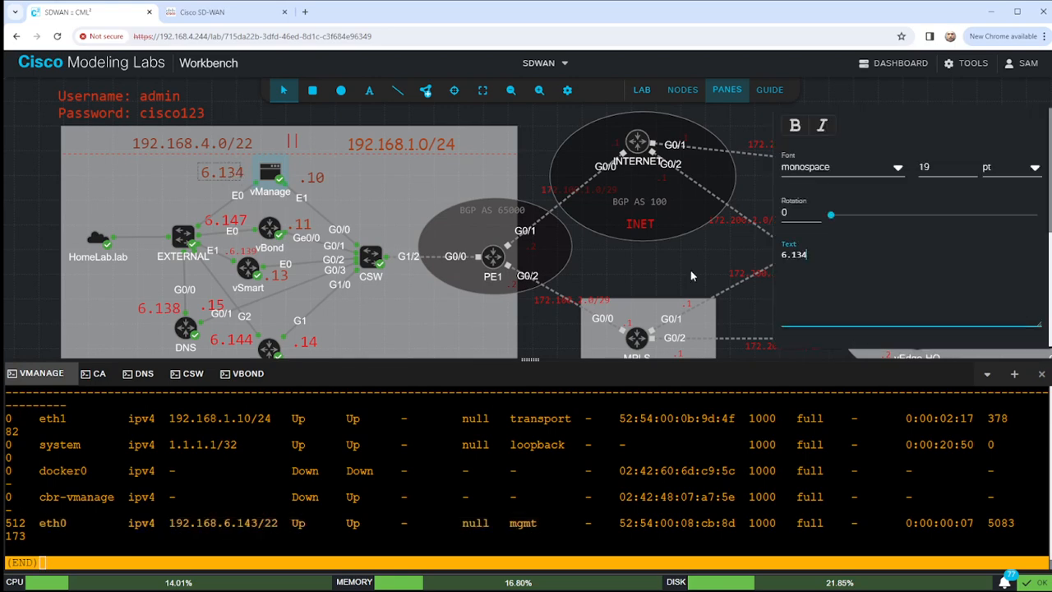
# Change the vManage label to 6.143 and ping 192.168.1.14 in VPN 0.
pyautogui.press('BackSpace')
pyautogui.press('BackSpace')
pyautogui.write('4')
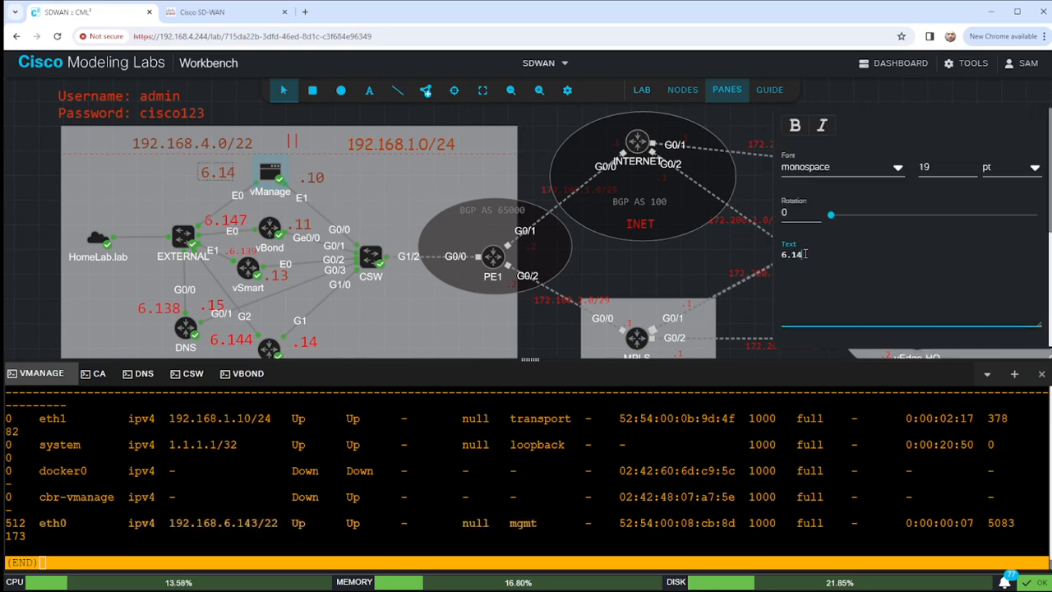
pyautogui.click(447, 491)
pyautogui.press('q')
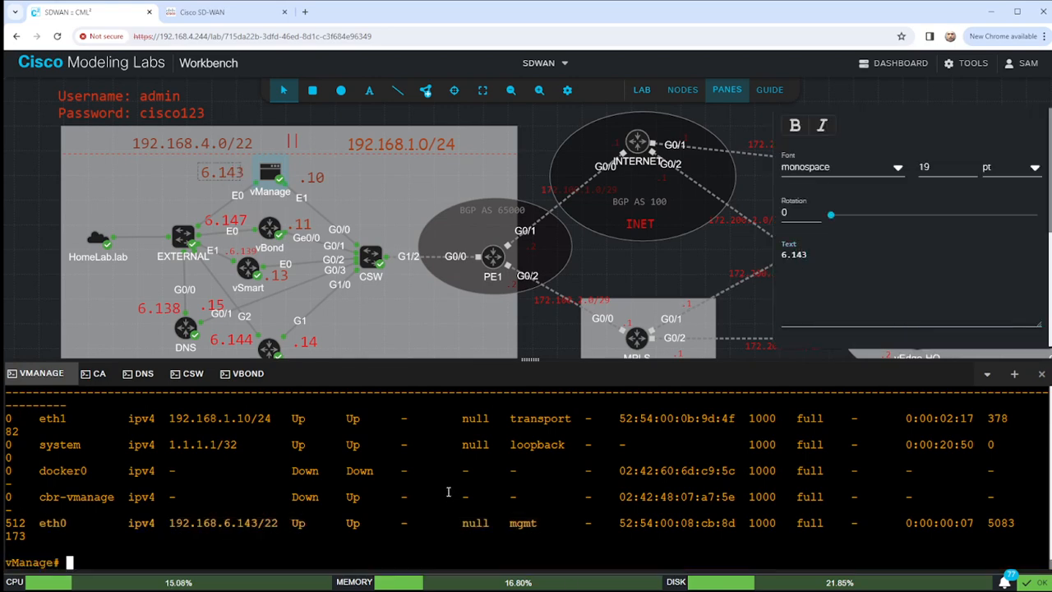
pyautogui.press('Return')
pyautogui.press('Return')
pyautogui.write('pin')
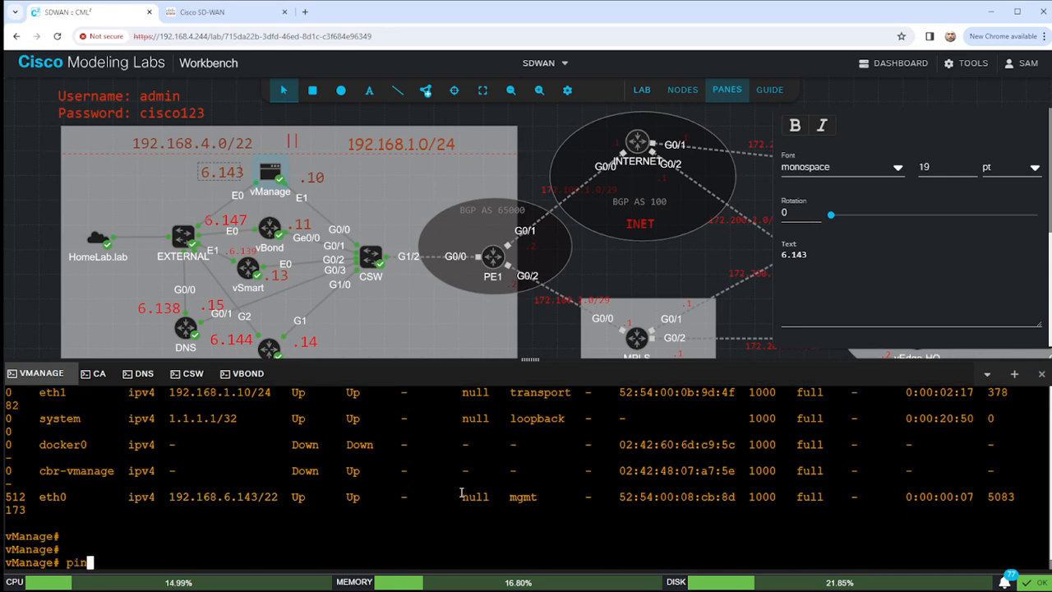
pyautogui.write('g 192.16')
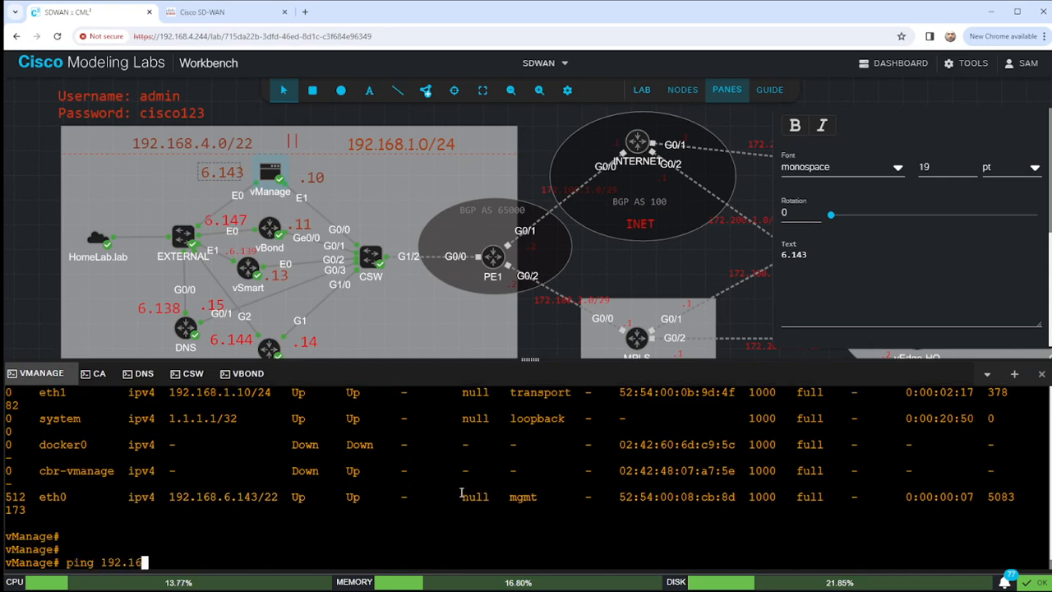
pyautogui.write('8.1.')
pyautogui.write('14')
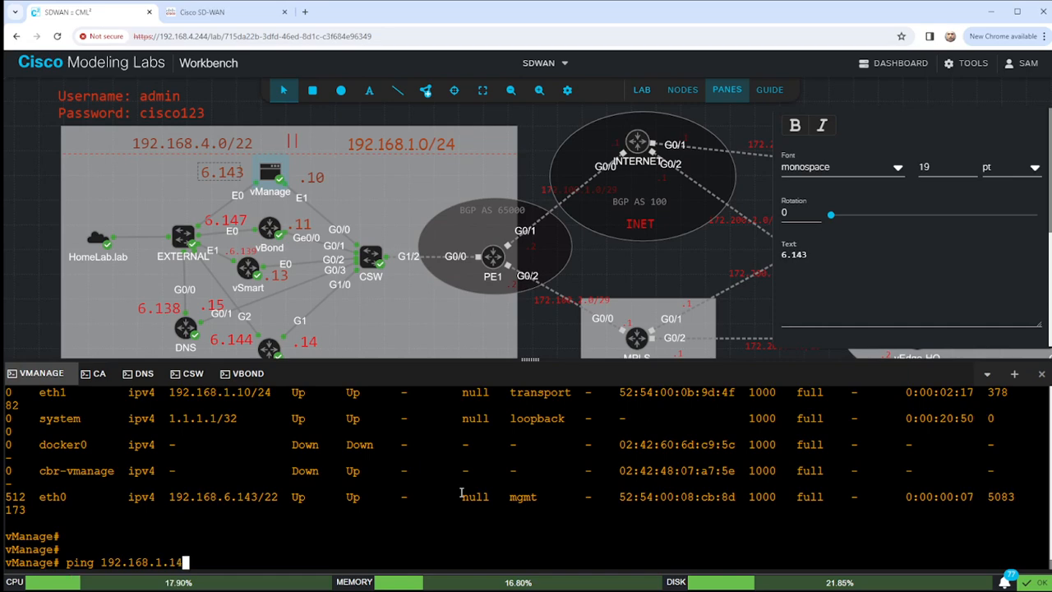
pyautogui.write(' vpn 0')
pyautogui.press('Return')
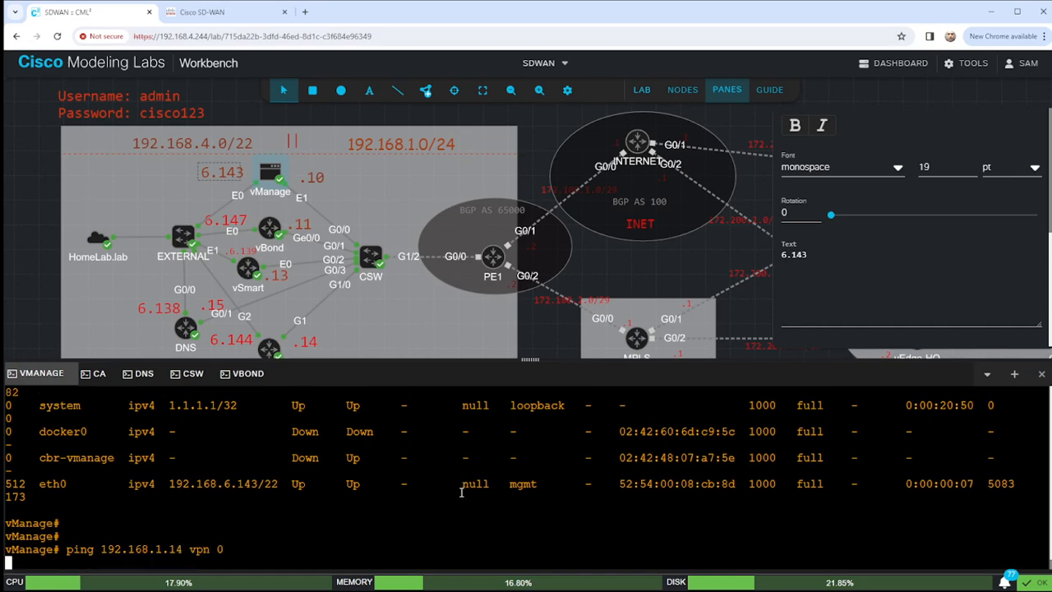
pyautogui.hotkey('ctrl', 'c')
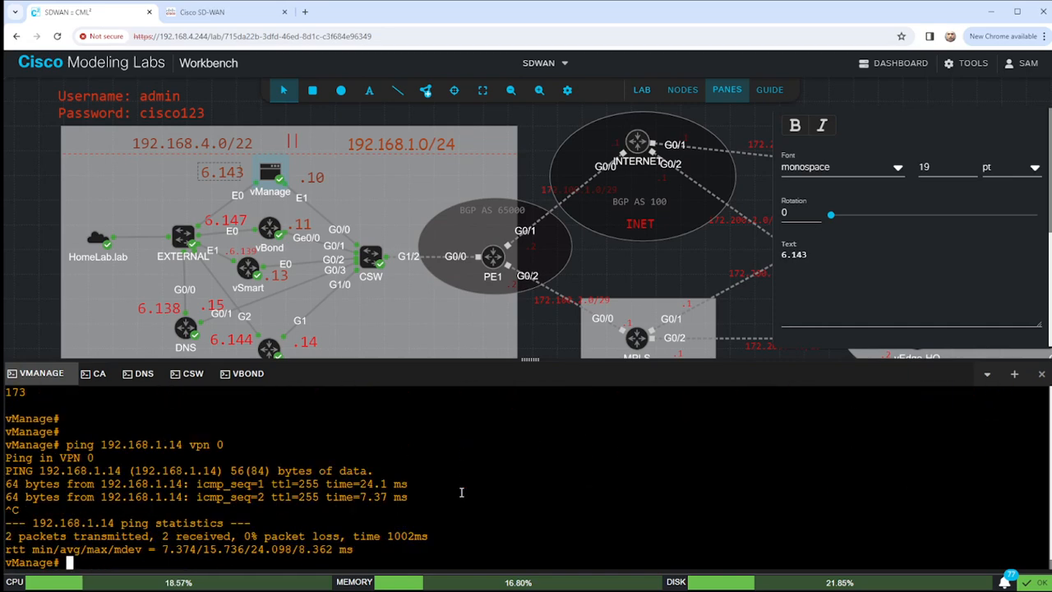
# Ping 192.168.5.192 in VPN 512 and stop it with Ctrl+C.
pyautogui.press('Up')
pyautogui.press('BackSpace')
pyautogui.press('BackSpace')
pyautogui.press('BackSpace')
pyautogui.press('BackSpace')
pyautogui.press('BackSpace')
pyautogui.press('BackSpace')
pyautogui.press('BackSpace')
pyautogui.press('BackSpace')
pyautogui.press('BackSpace')
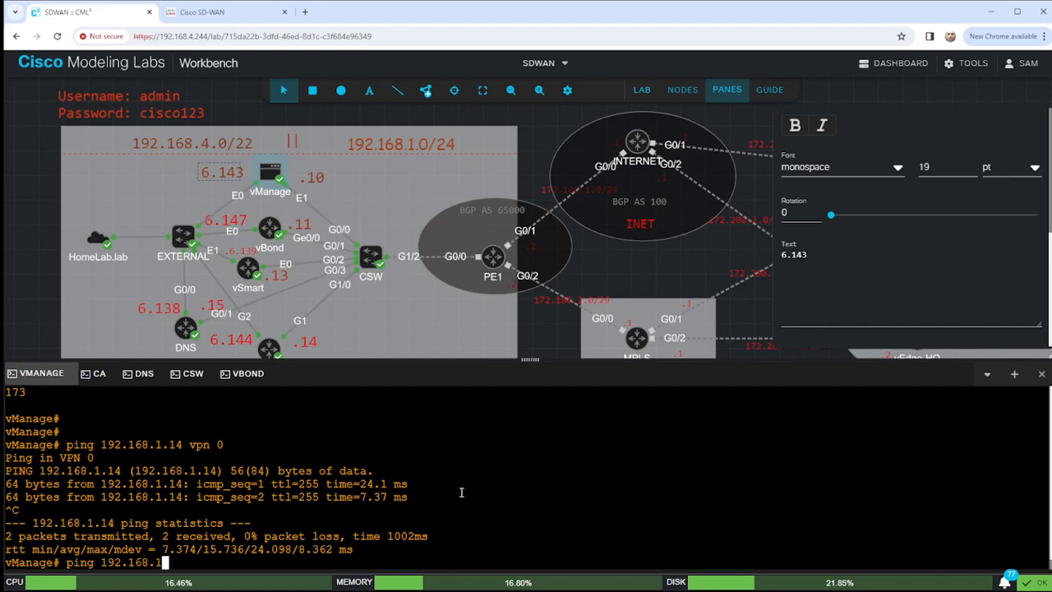
pyautogui.write('5.192 vpn 512')
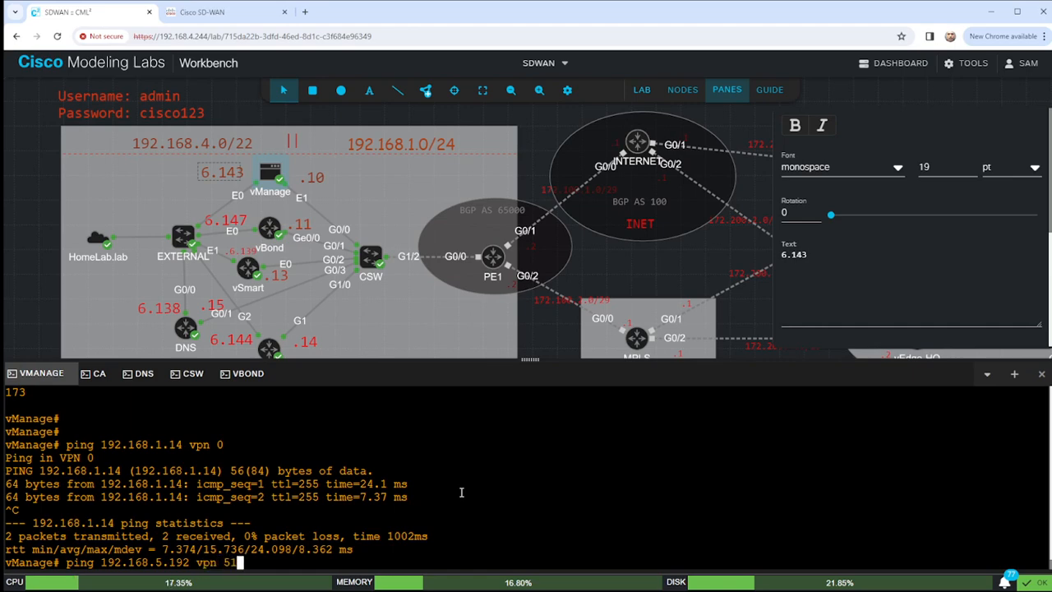
pyautogui.press('Return')
pyautogui.hotkey('ctrl', 'c')
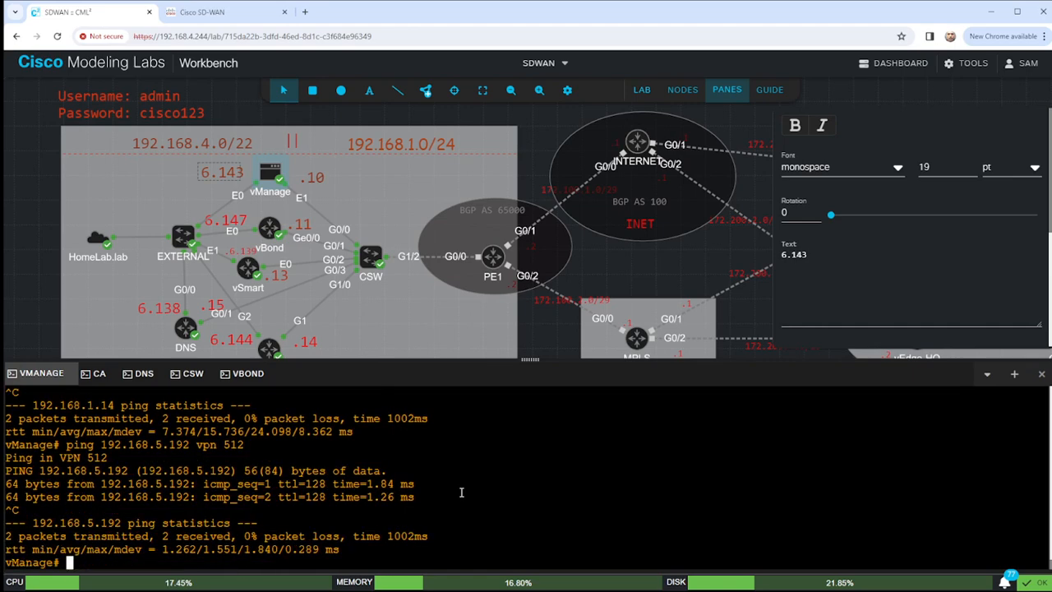
pyautogui.press('Return')
pyautogui.press('Return')
pyautogui.press('Return')
pyautogui.press('Return')
pyautogui.press('Return')
pyautogui.press('Return')
pyautogui.press('Return')
pyautogui.press('Return')
pyautogui.press('Return')
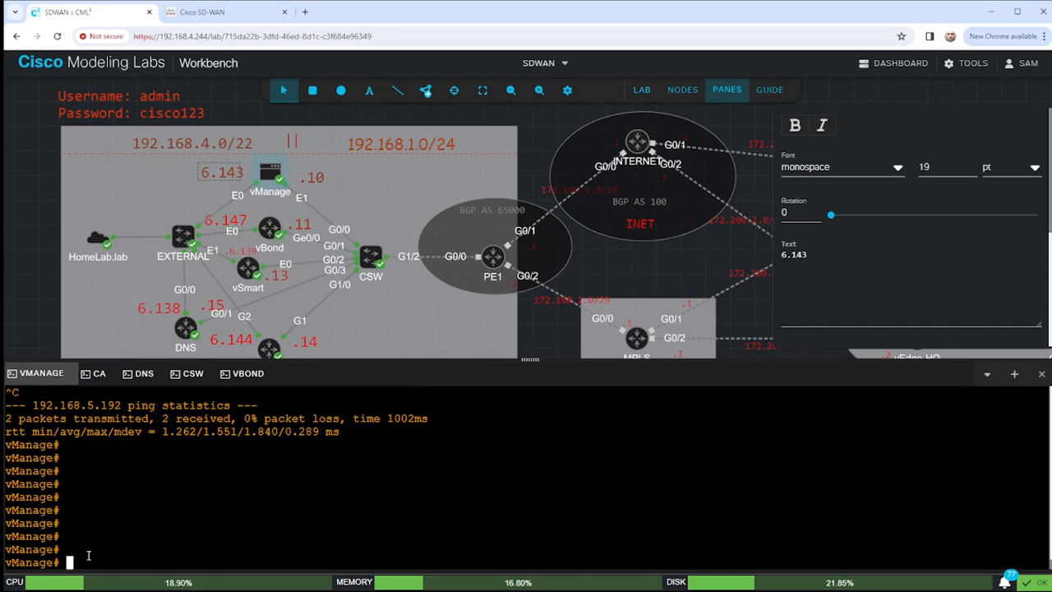
pyautogui.write('request')
pyautogui.write('download scp')
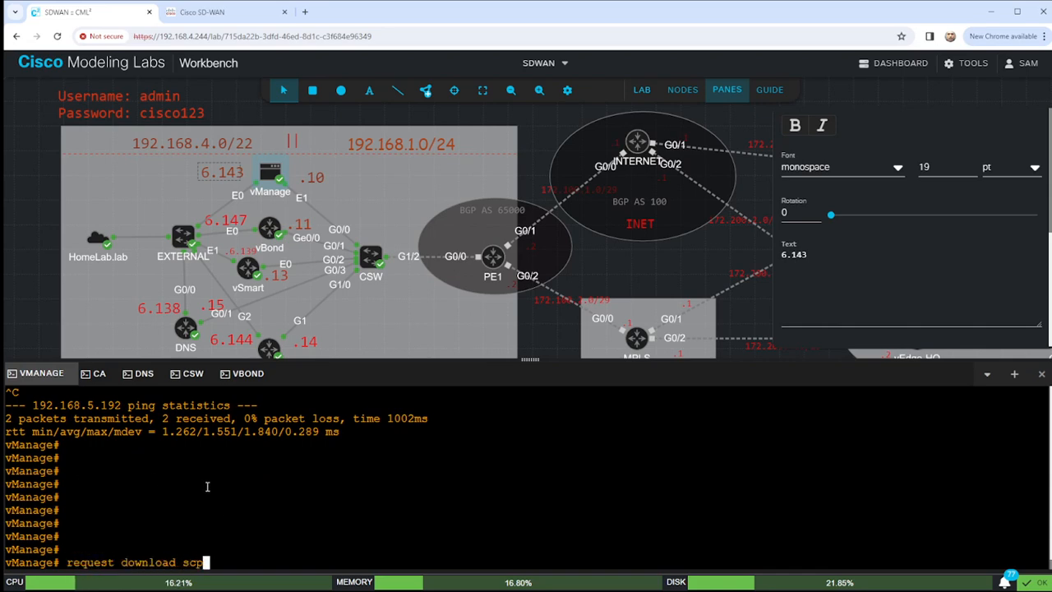
pyautogui.write('://admin@19')
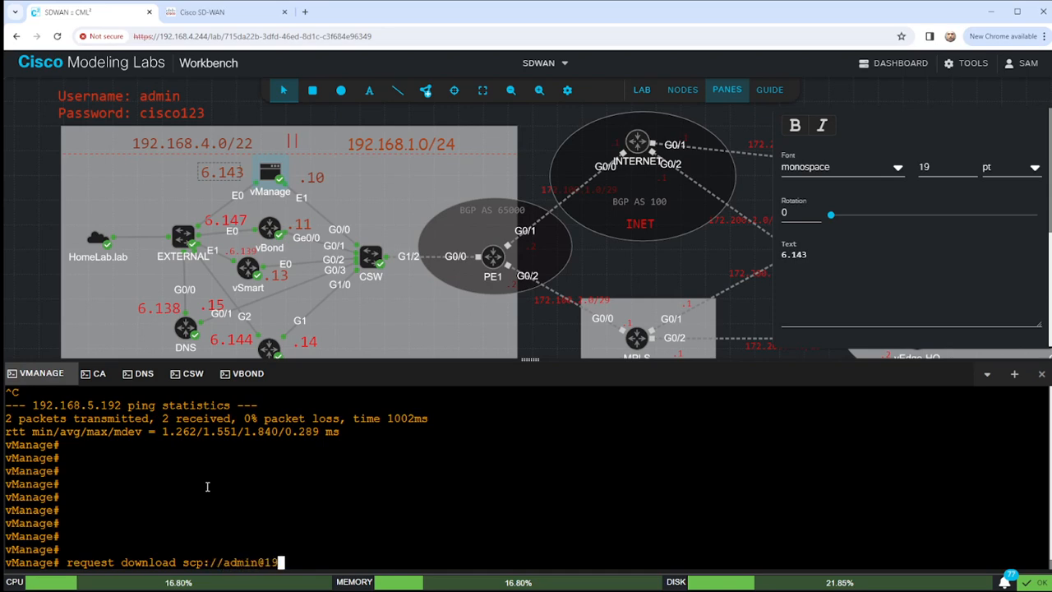
pyautogui.write('2.168.1.1')
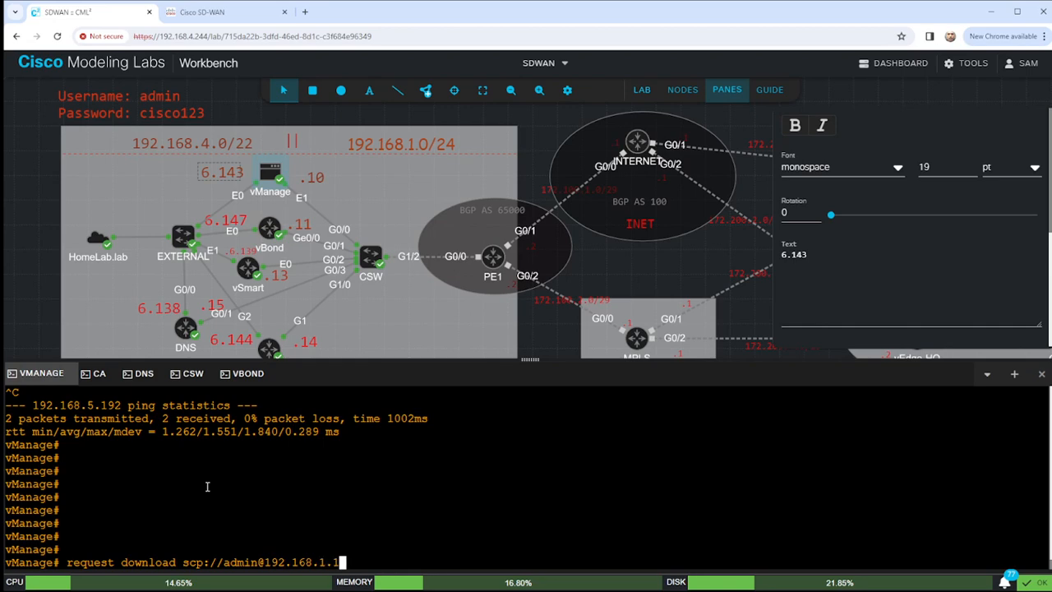
pyautogui.write('4/LAB-PKI.ca')
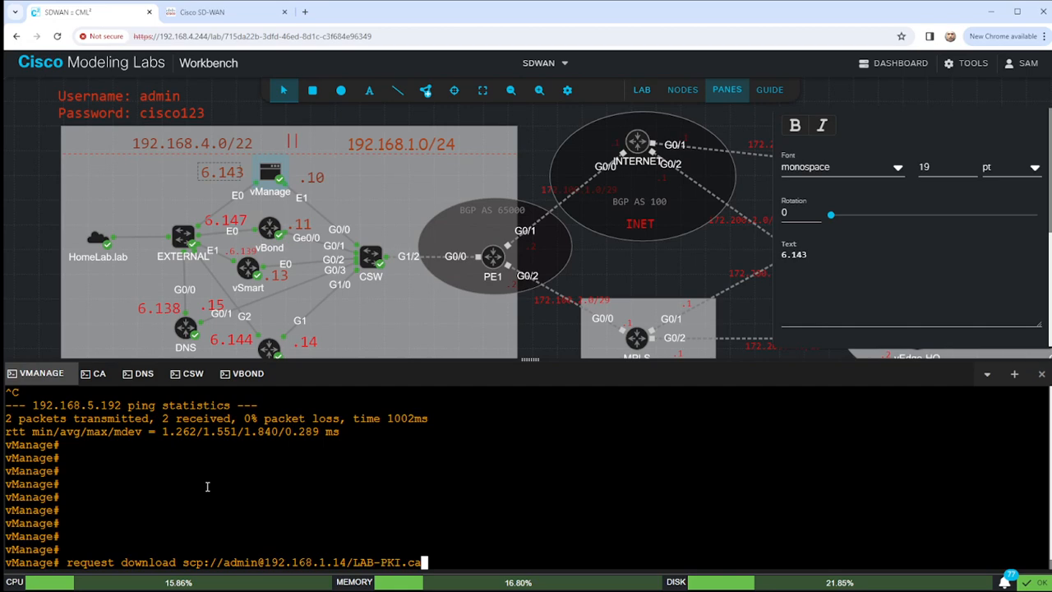
pyautogui.press('Return')
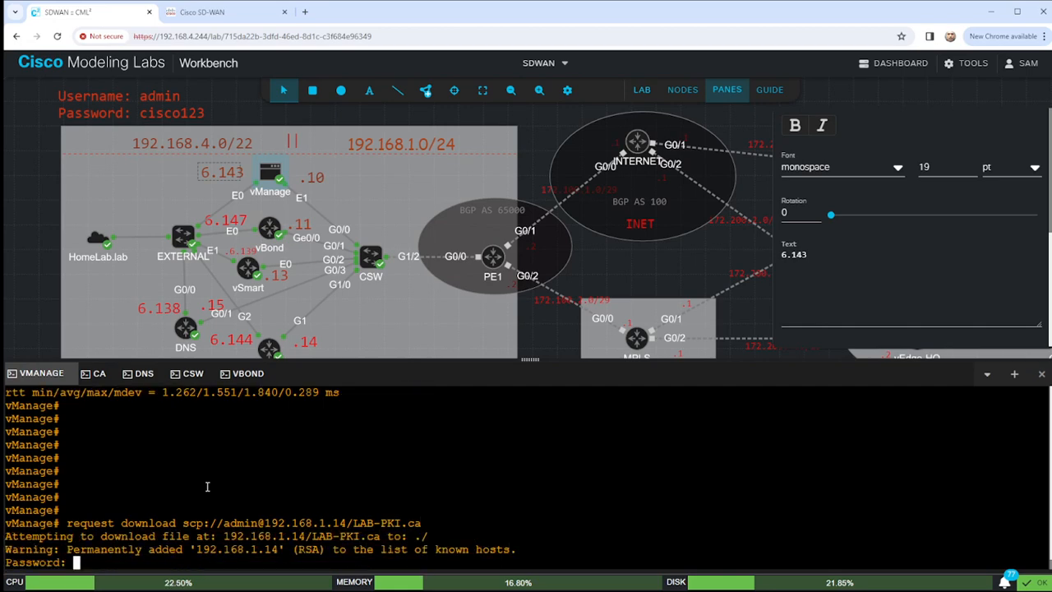
pyautogui.write('cisco123')
pyautogui.press('Return')
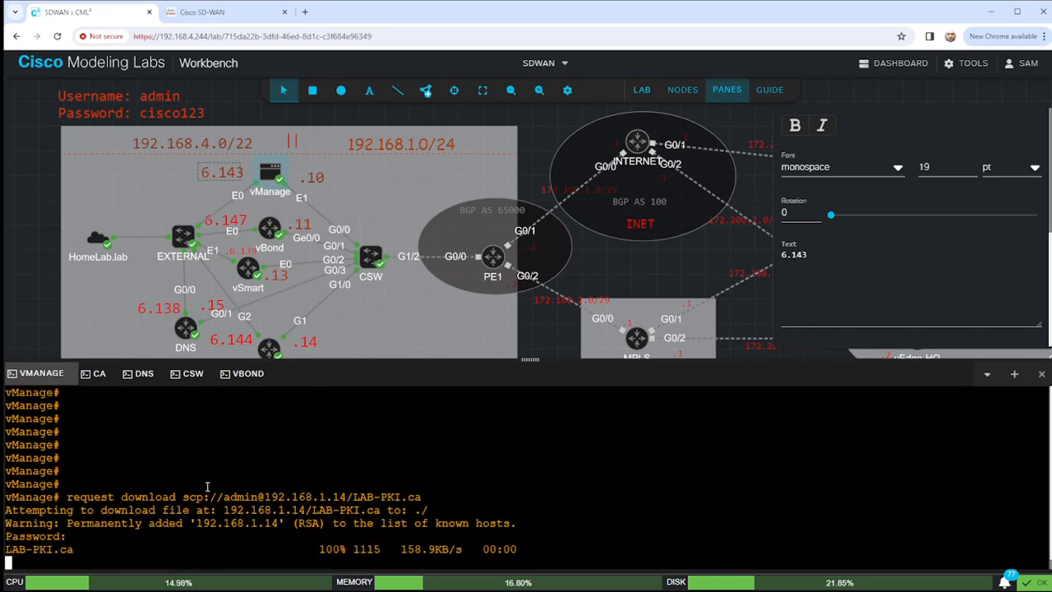
pyautogui.press('Return')
pyautogui.press('Return')
pyautogui.press('Return')
pyautogui.press('Return')
pyautogui.press('Return')
pyautogui.press('Return')
pyautogui.press('Return')
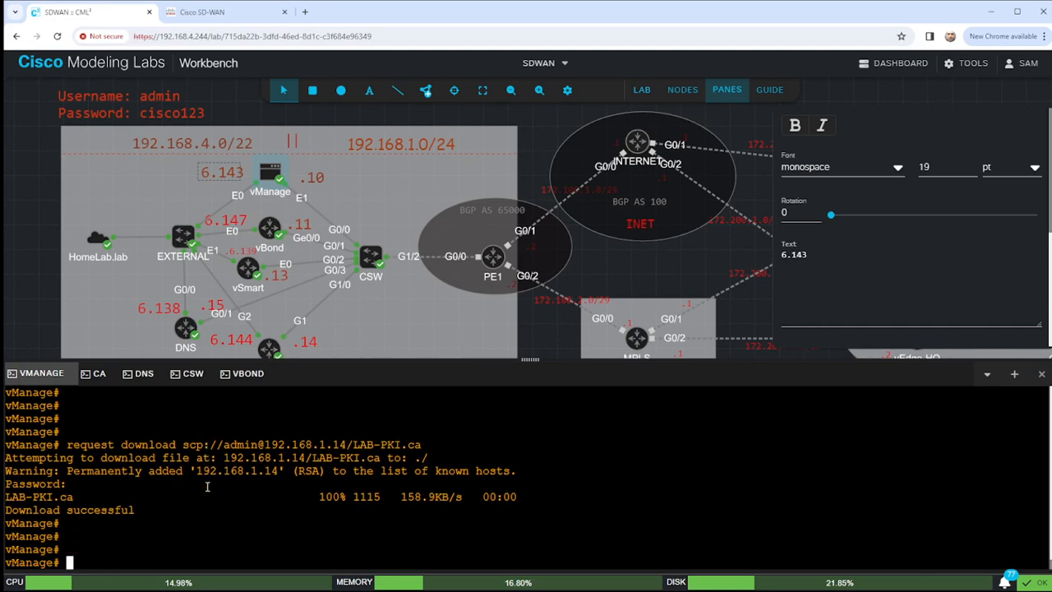
pyautogui.write('request ')
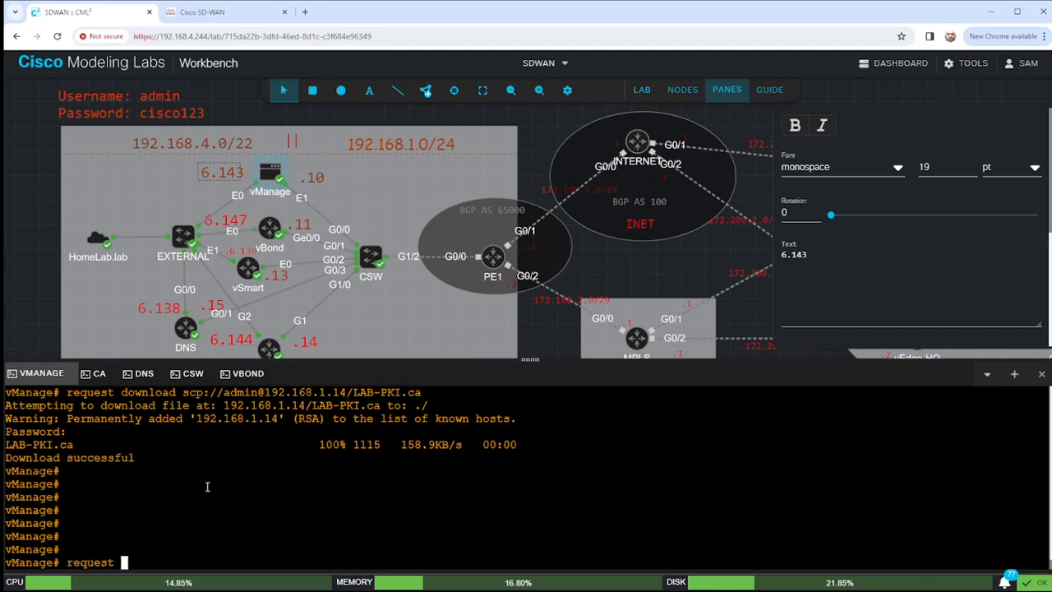
pyautogui.write('root-cert-chain')
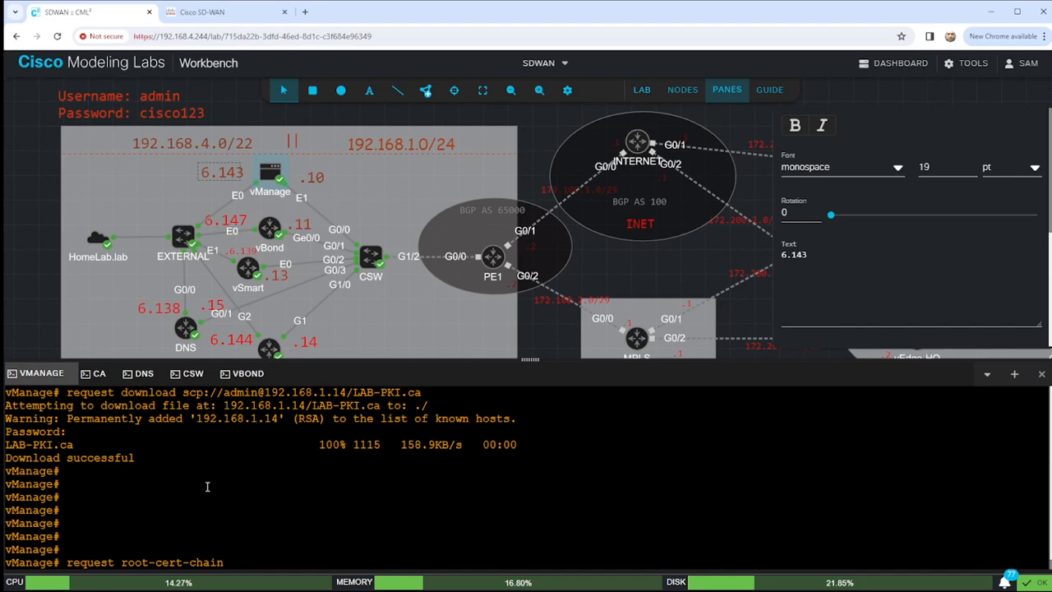
# Run 'request root-cert-chain install home/admin/LAB-PKI.ca' to install the root certificate chain.
pyautogui.write('install ')
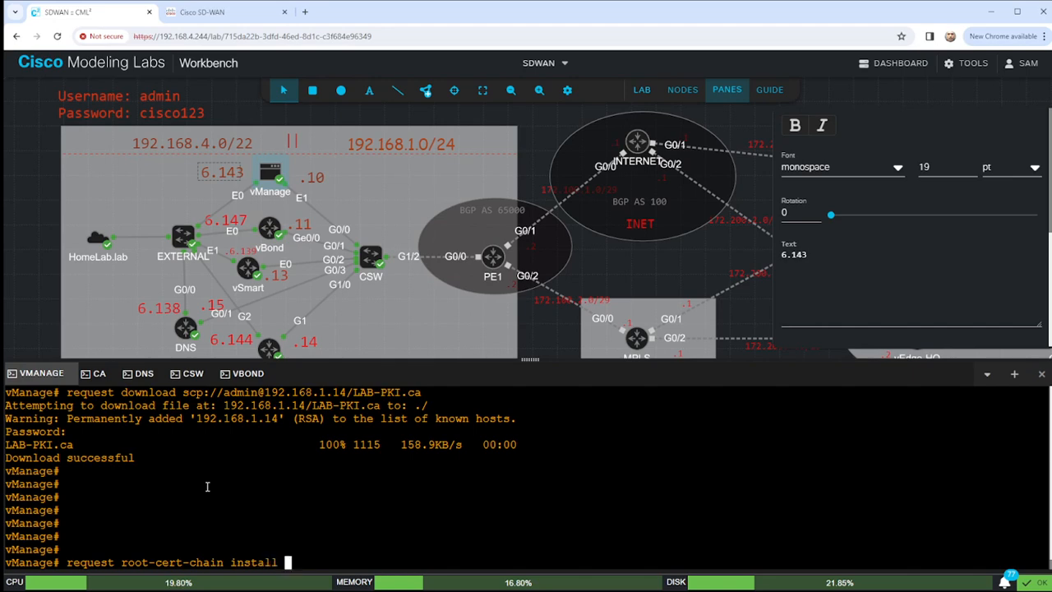
pyautogui.write('home/admin/L')
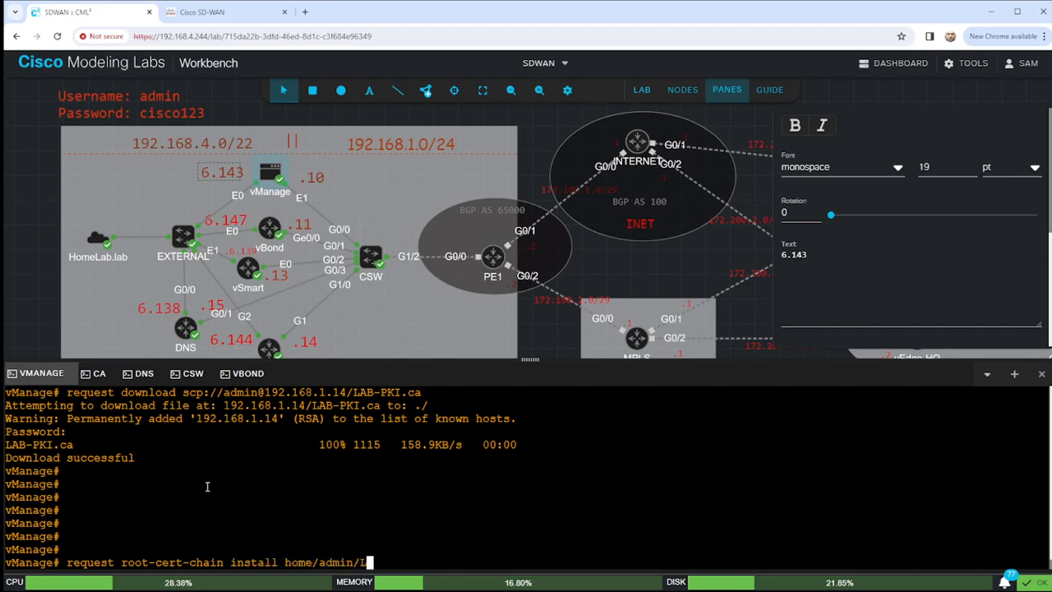
pyautogui.write('AB-PKI')
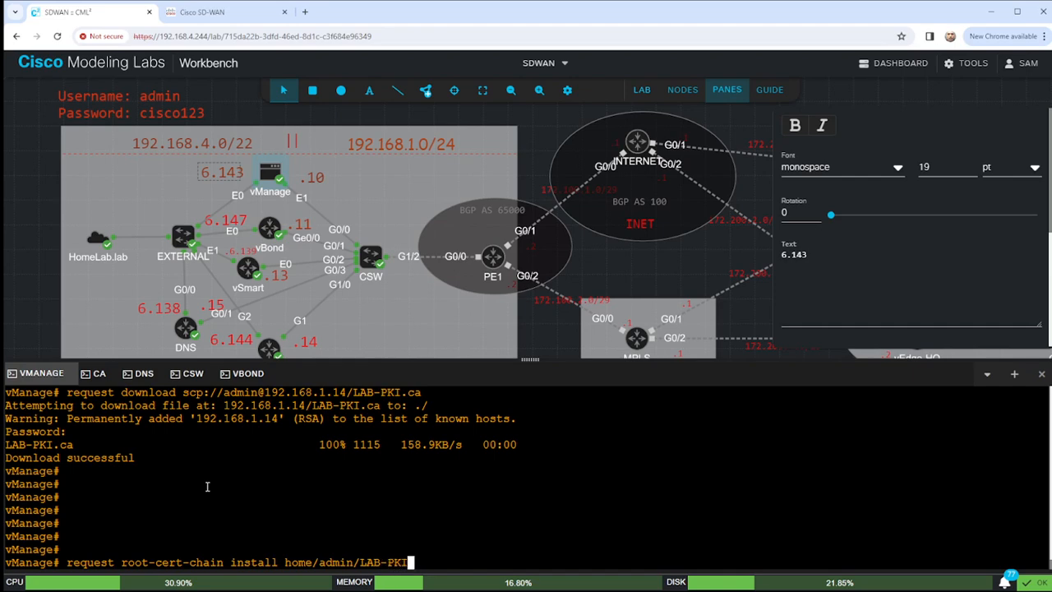
pyautogui.write('.ca')
pyautogui.press('Return')
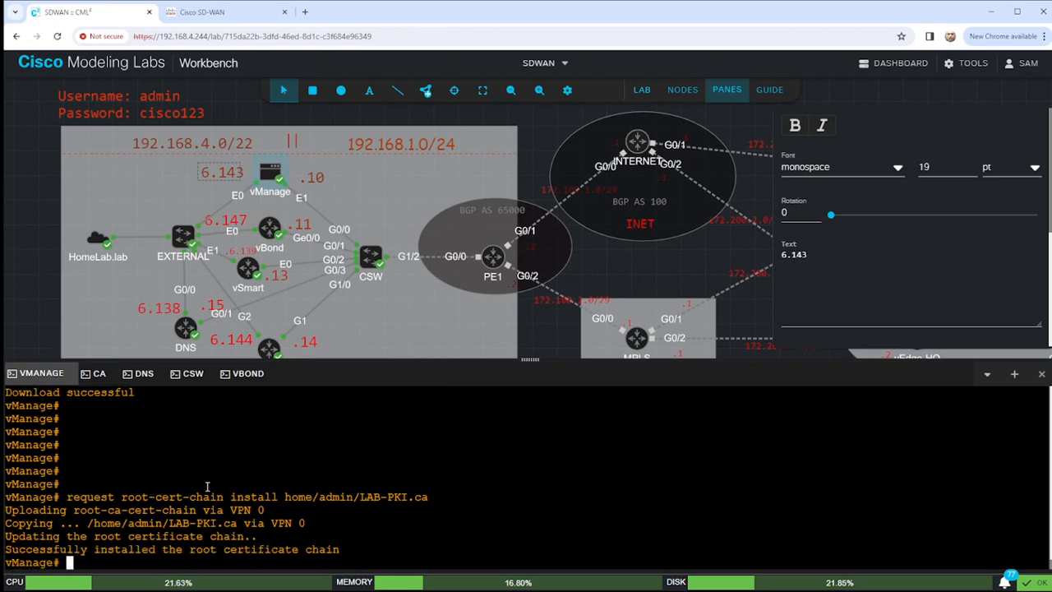
pyautogui.press('Return')
pyautogui.press('Return')
pyautogui.press('Return')
pyautogui.press('Return')
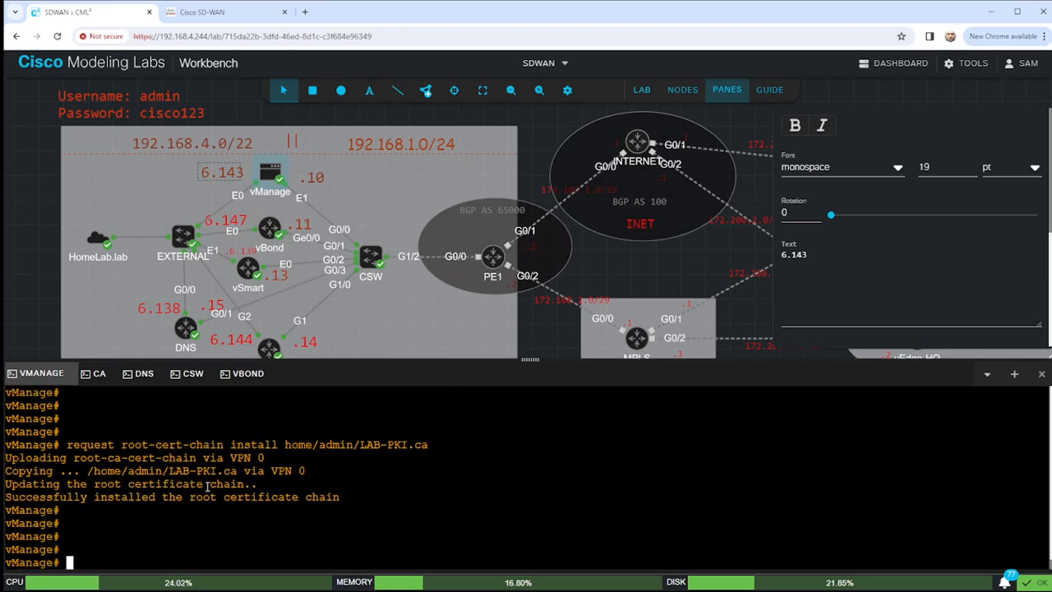
# In vshell, run pwd and ls to spot LAB-PKI.ca in /home/admin, then exit to vManage CLI.
pyautogui.write('vshell')
pyautogui.press('Return')
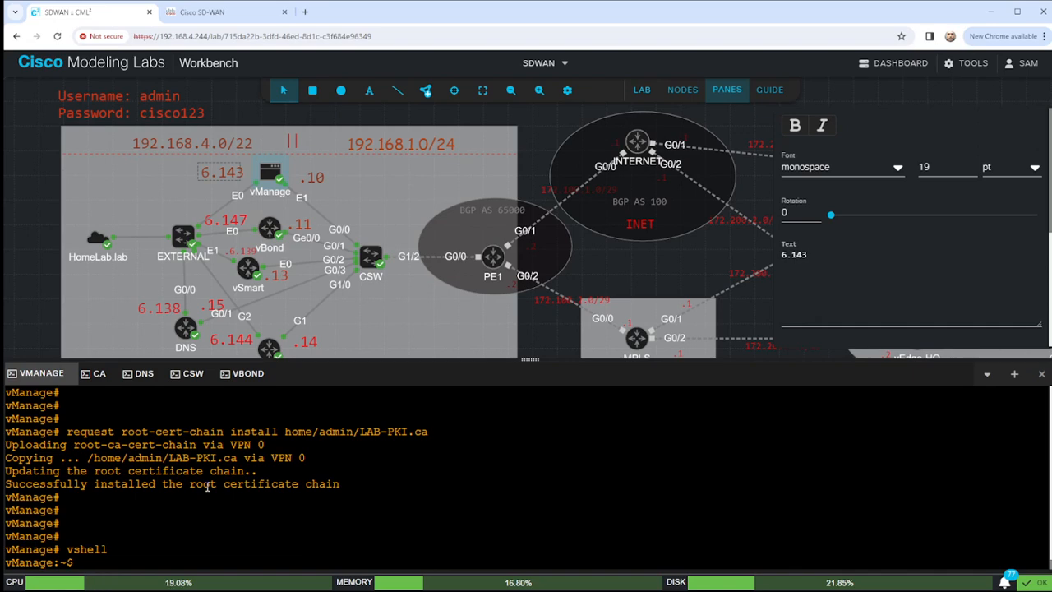
pyautogui.write('pwd')
pyautogui.press('Return')
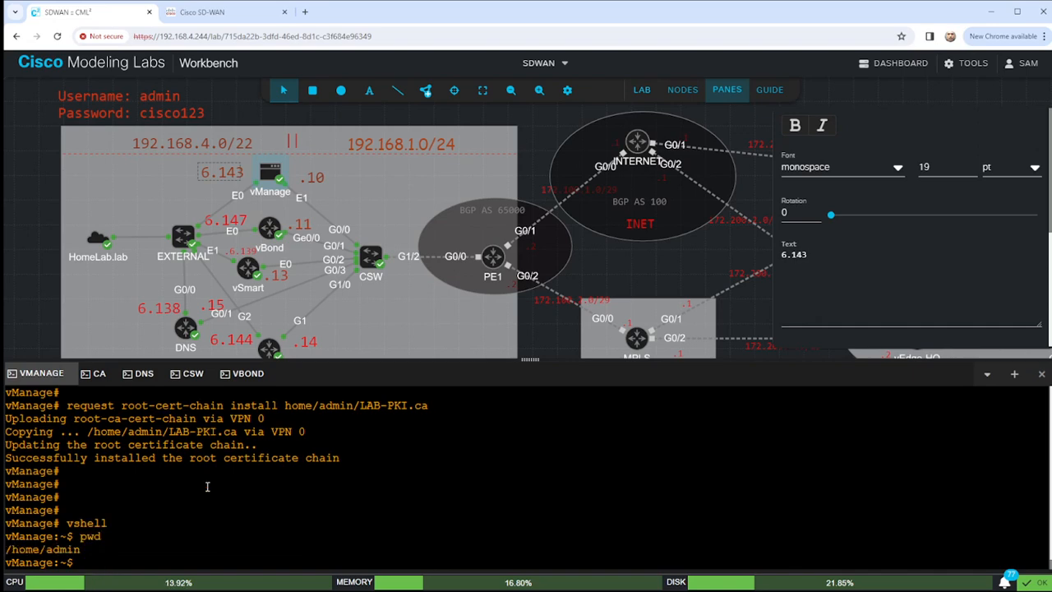
pyautogui.write('ls')
pyautogui.press('Return')
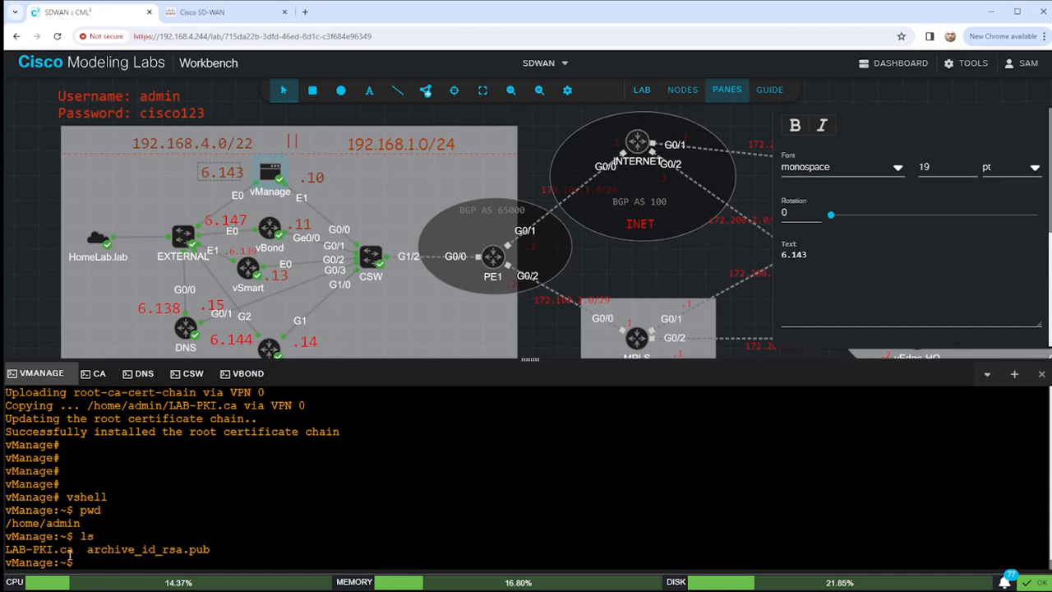
pyautogui.moveTo(72, 549); pyautogui.dragTo(5, 550)
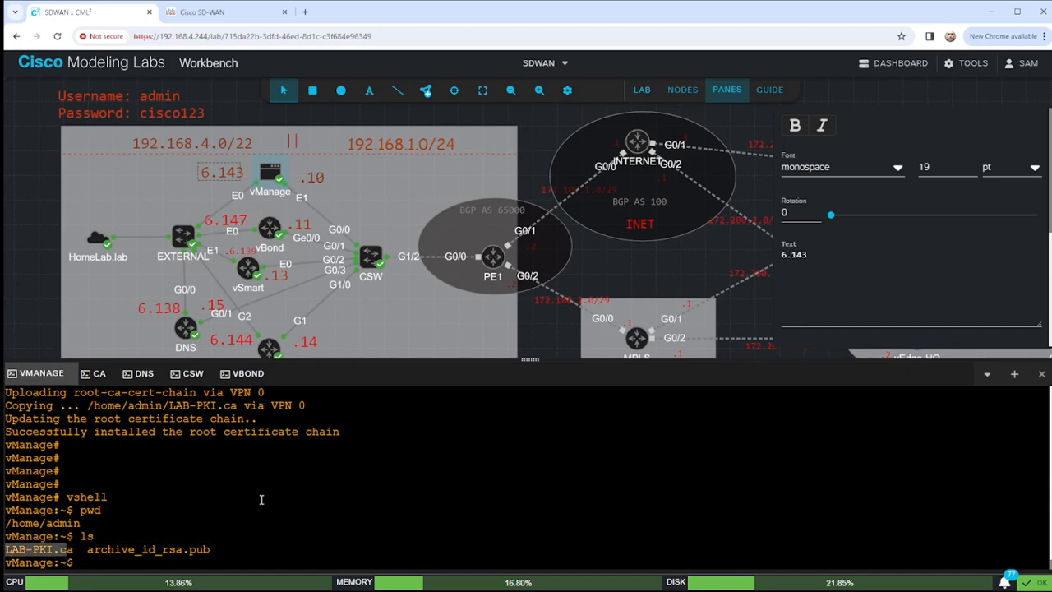
pyautogui.write('exit')
pyautogui.press('Return')
pyautogui.press('Return')
pyautogui.press('Return')
pyautogui.press('Return')
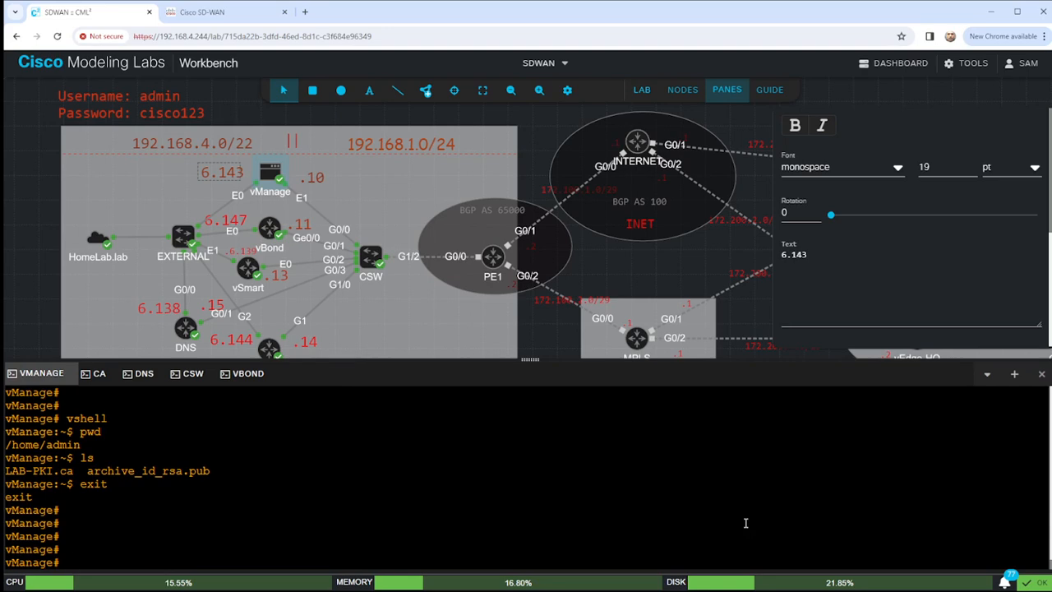
# Run 'request nms all restart', then move the 6.143 label by vManage and 6.147 by vBond.
pyautogui.write('request nms all restart')
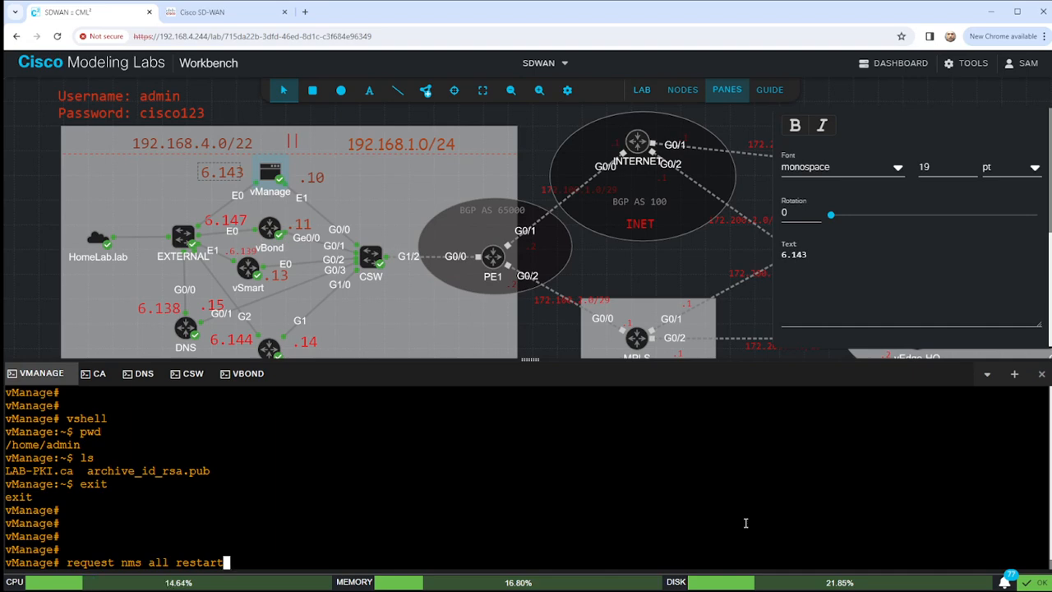
pyautogui.press('Return')
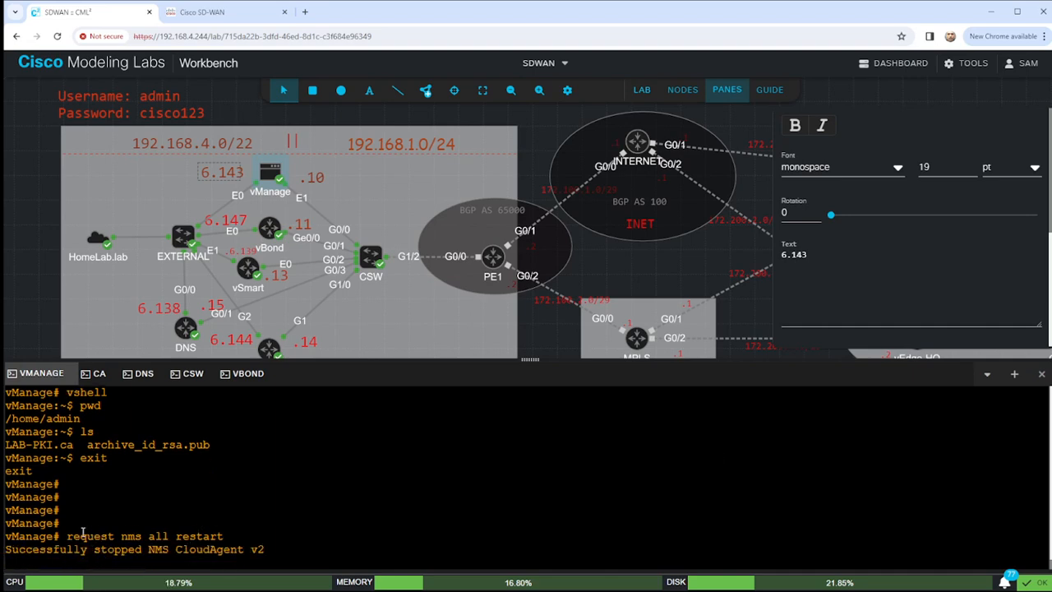
pyautogui.moveTo(67, 536); pyautogui.dragTo(244, 536)
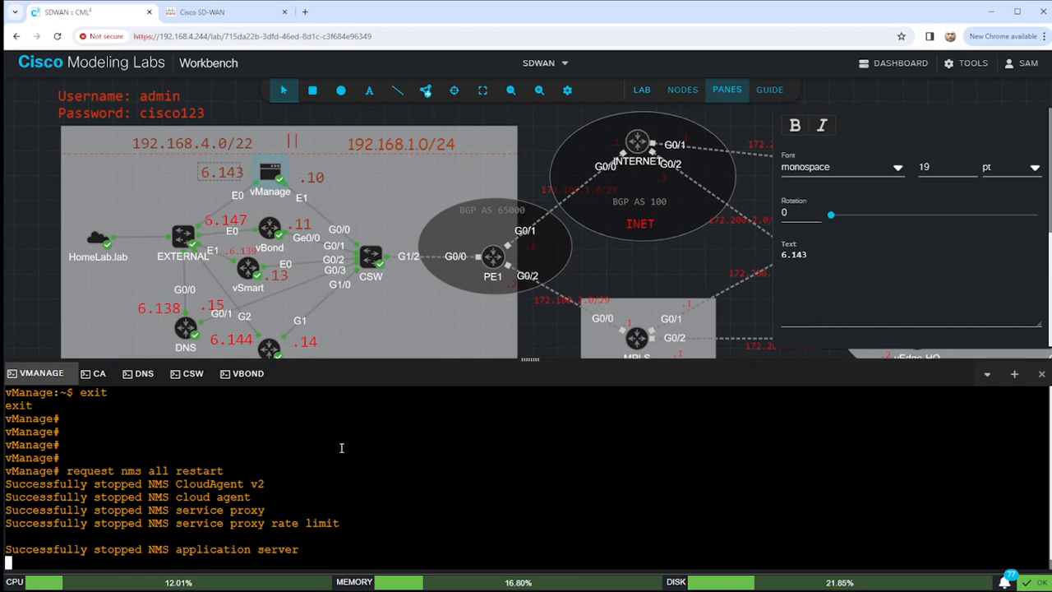
pyautogui.moveTo(641, 263)
pyautogui.mouseDown()
pyautogui.moveTo(616, 175)
pyautogui.moveTo(616, 235)
pyautogui.moveTo(616, 223)
pyautogui.moveTo(661, 289)
pyautogui.moveTo(640, 269)
pyautogui.mouseUp()
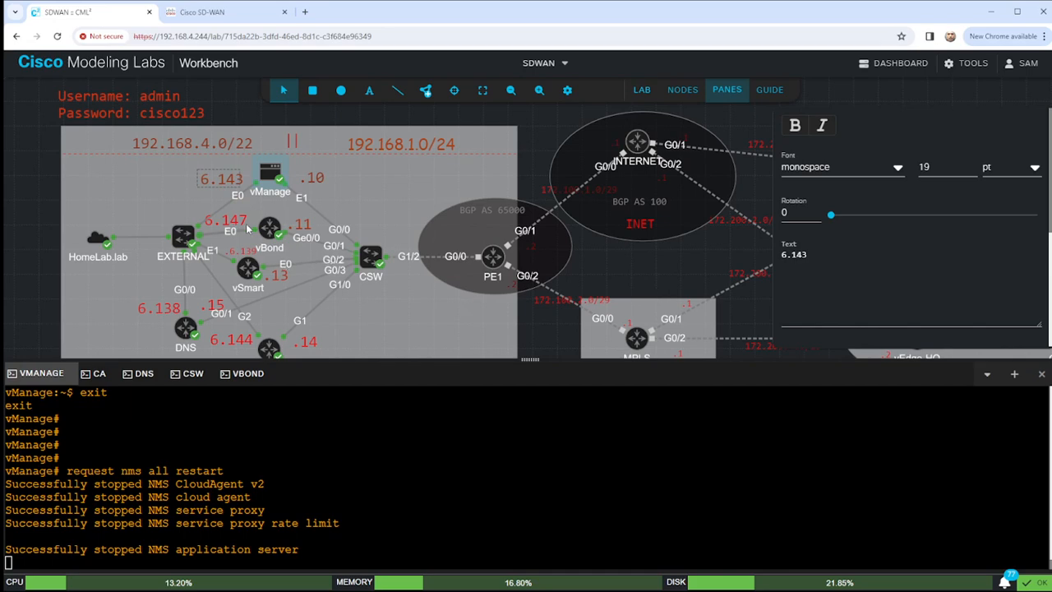
pyautogui.moveTo(236, 219); pyautogui.dragTo(251, 217)
# Deselect the label, then zoom out and pan the topology to reveal the VPN notes.
pyautogui.click(40, 165)
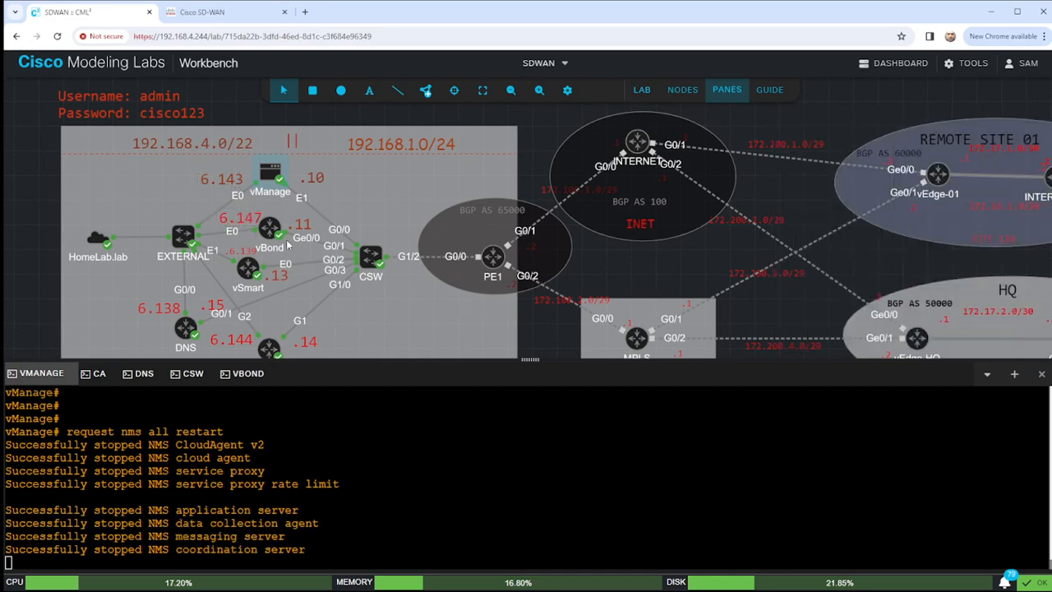
pyautogui.moveTo(698, 257); pyautogui.dragTo(652, 244)
pyautogui.click(516, 89)
pyautogui.click(515, 89)
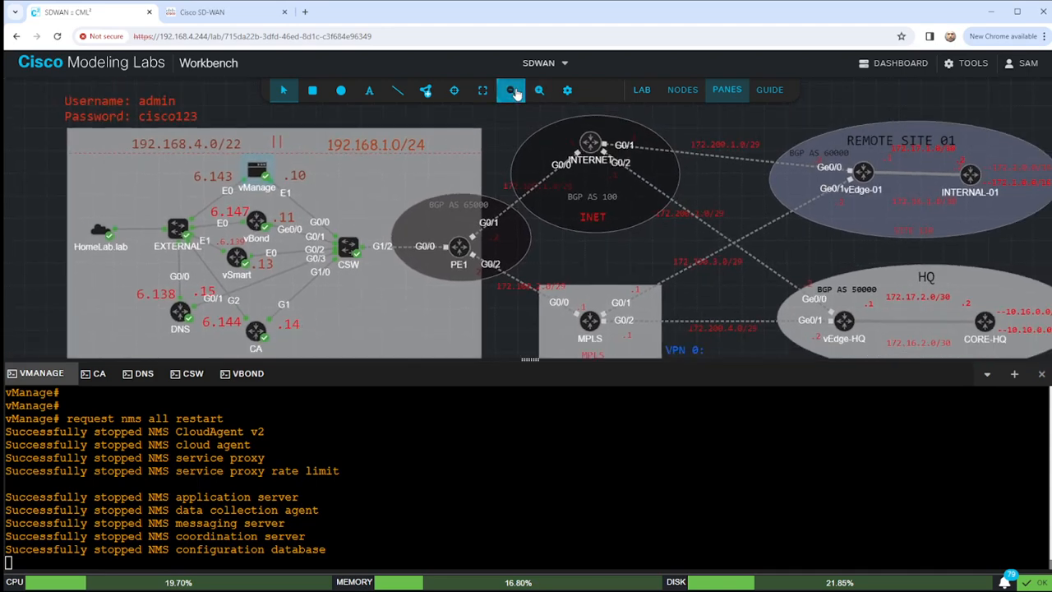
pyautogui.click(515, 89)
pyautogui.click(515, 89)
pyautogui.moveTo(494, 122); pyautogui.dragTo(452, 129)
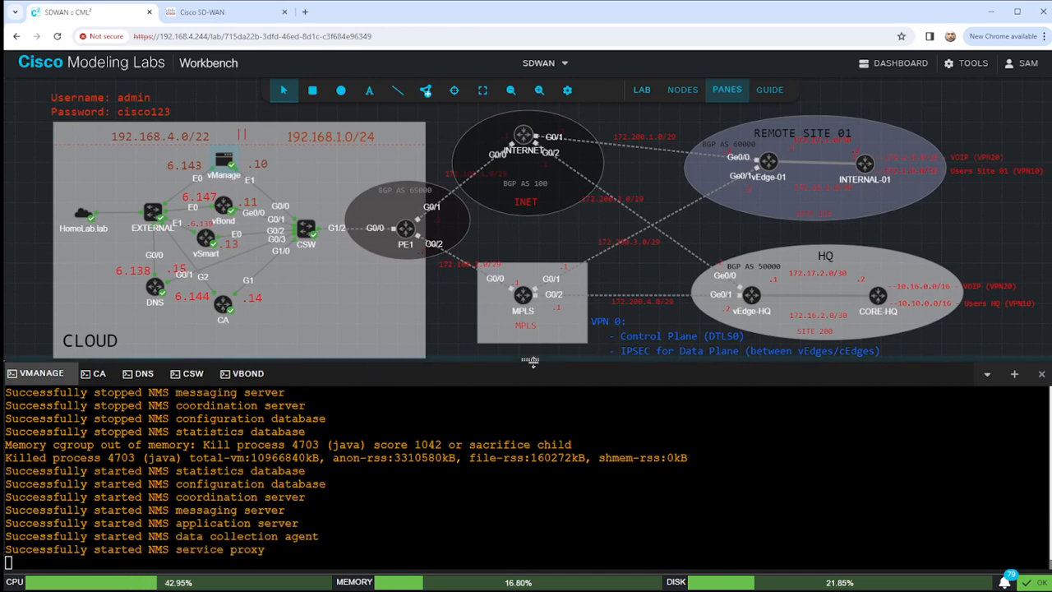
pyautogui.moveTo(530, 359); pyautogui.dragTo(532, 376)
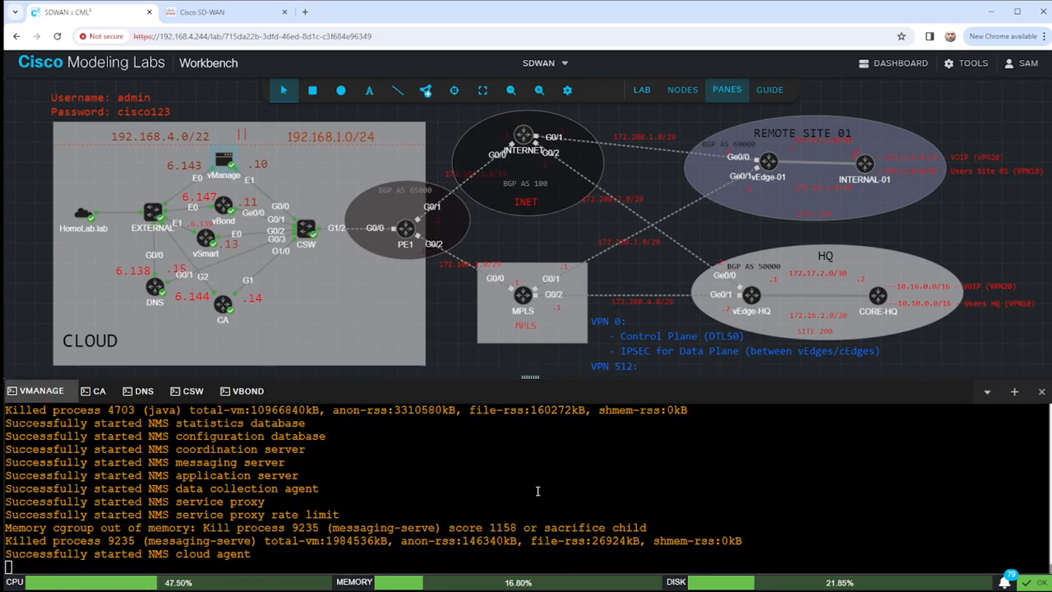
# Check NMS status with 'request nms all status' and highlight the SDAVC server not-running lines.
pyautogui.press('Return')
pyautogui.press('Return')
pyautogui.press('Return')
pyautogui.press('Return')
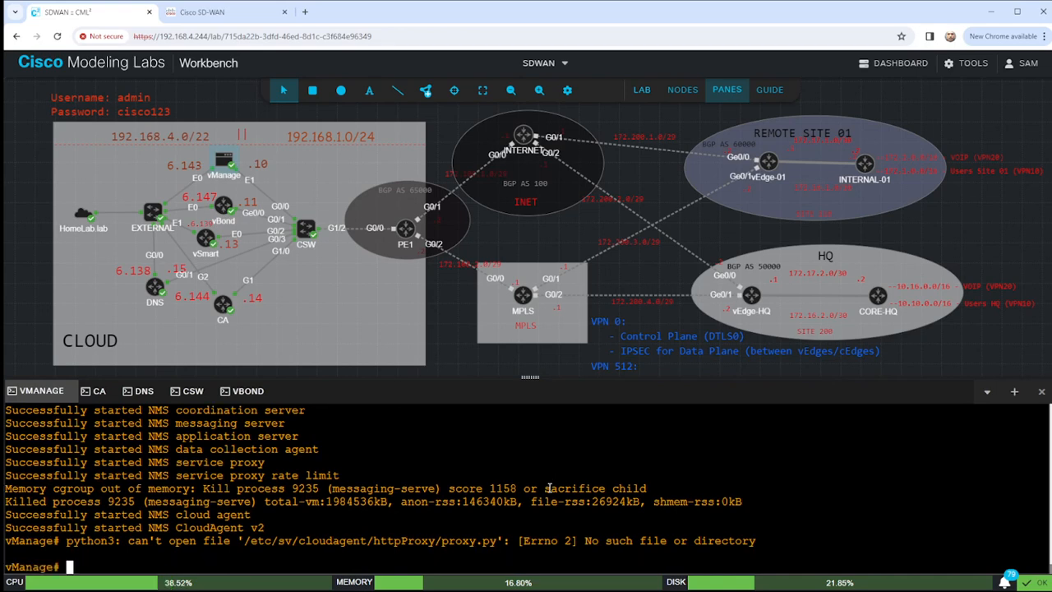
pyautogui.write('show nm')
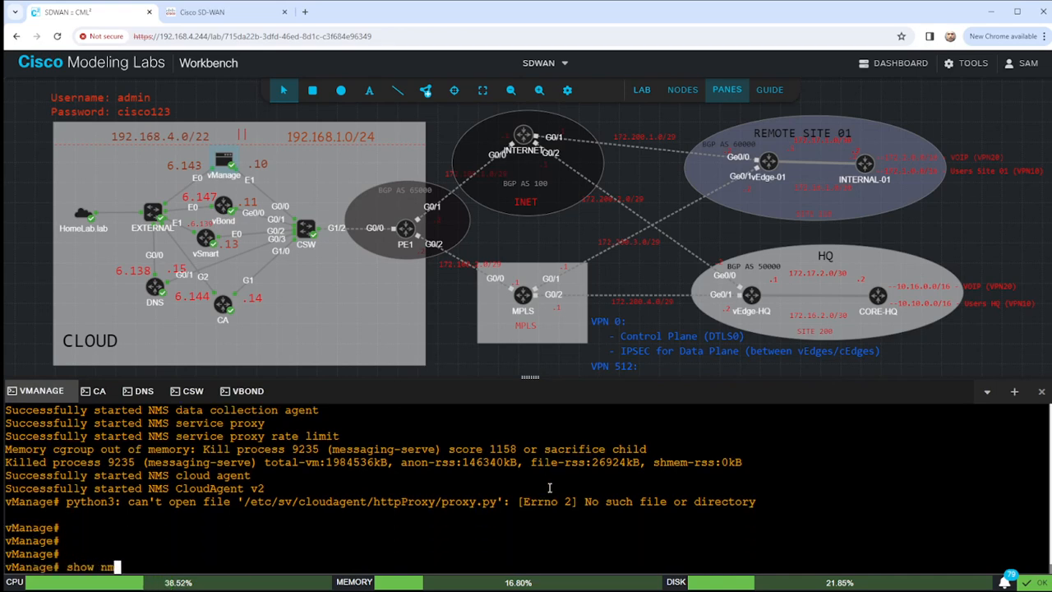
pyautogui.write('s all status')
pyautogui.press('Return')
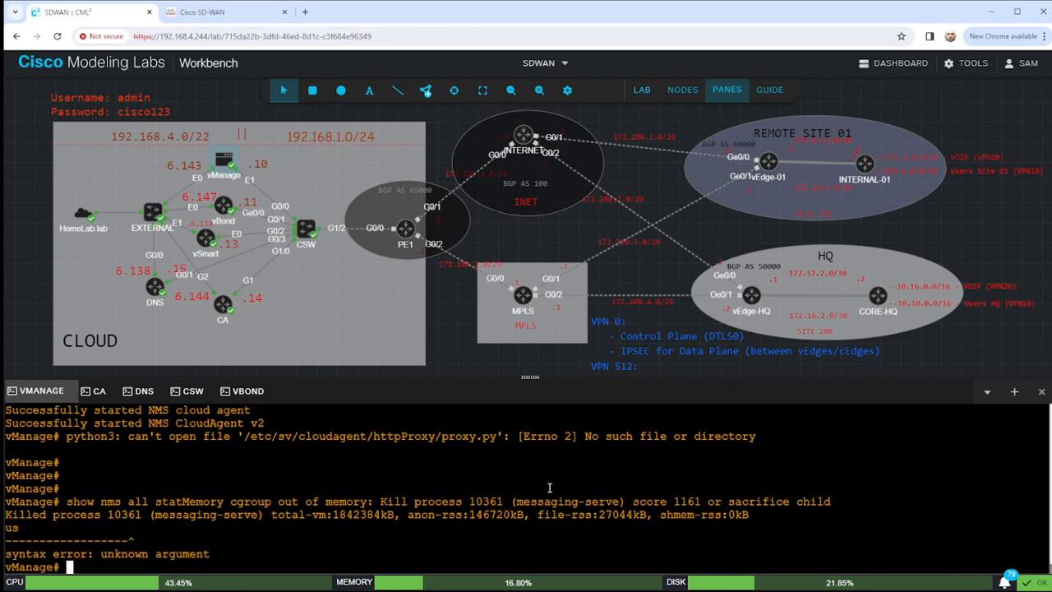
pyautogui.write('show ')
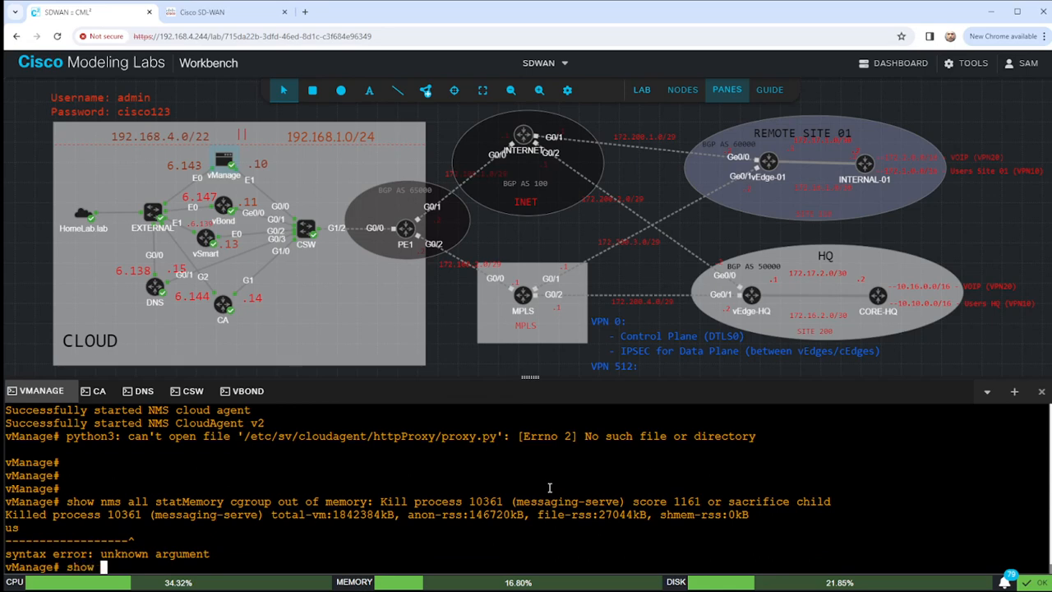
pyautogui.write('nms-server')
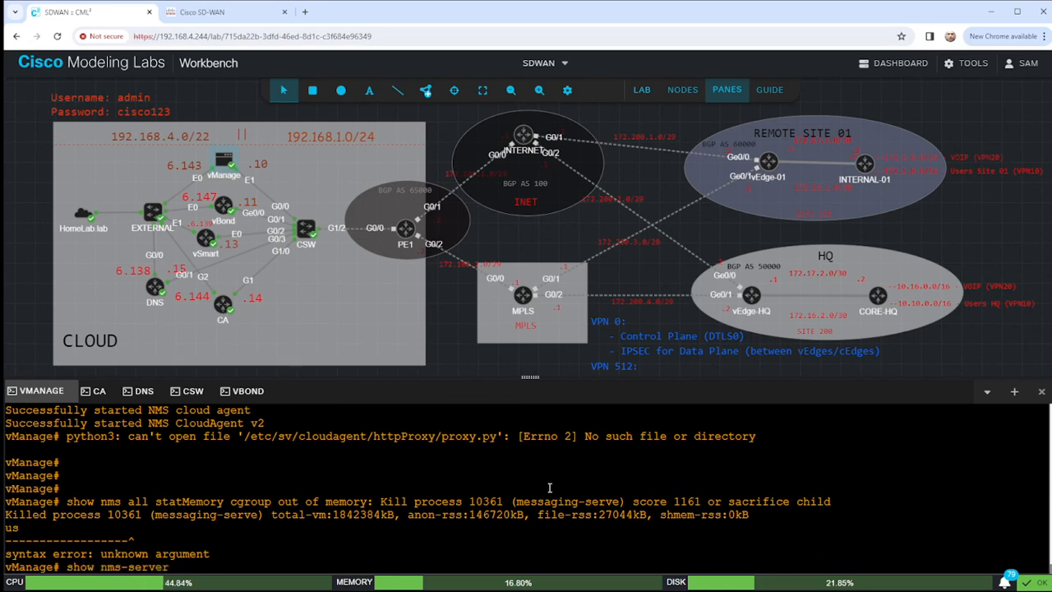
pyautogui.press('BackSpace')
pyautogui.press('BackSpace')
pyautogui.press('BackSpace')
pyautogui.press('BackSpace')
pyautogui.press('BackSpace')
pyautogui.press('BackSpace')
pyautogui.press('BackSpace')
pyautogui.press('BackSpace')
pyautogui.press('BackSpace')
pyautogui.press('BackSpace')
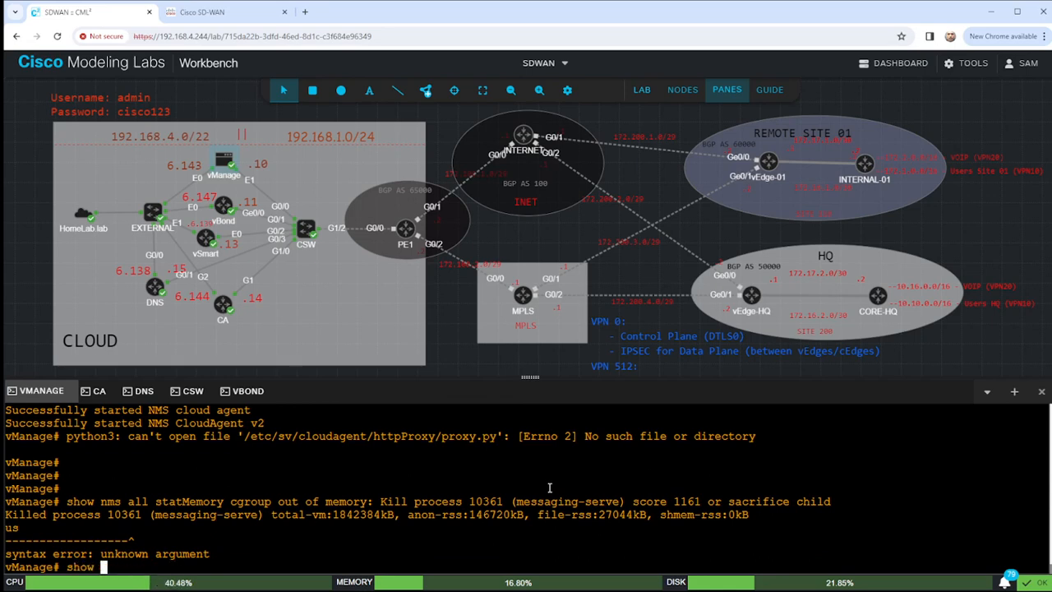
pyautogui.press('?')
pyautogui.press('?')
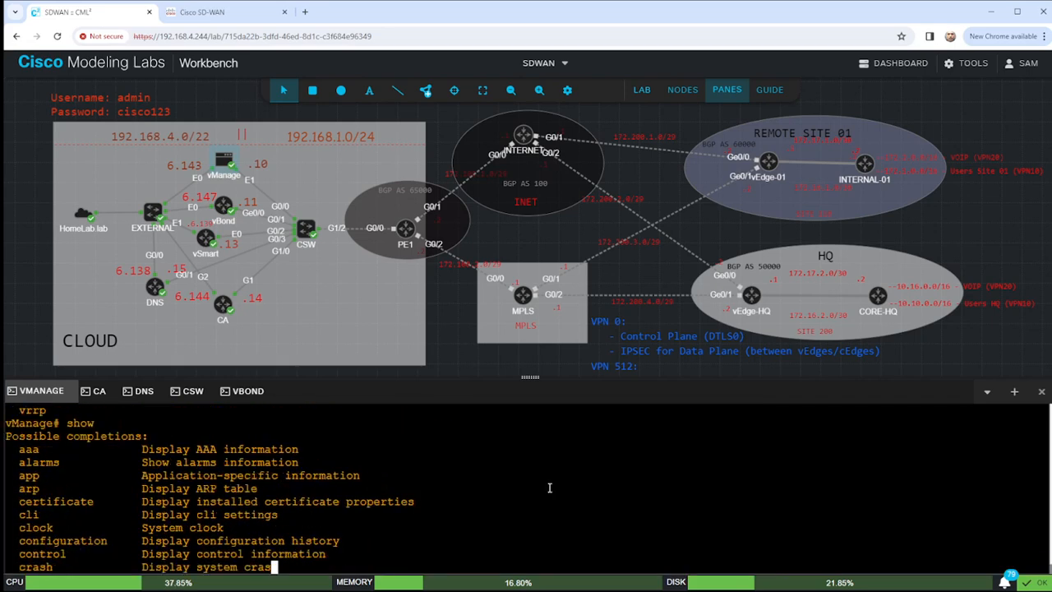
pyautogui.press('BackSpace')
pyautogui.press('BackSpace')
pyautogui.press('BackSpace')
pyautogui.press('BackSpace')
pyautogui.press('BackSpace')
pyautogui.write('req')
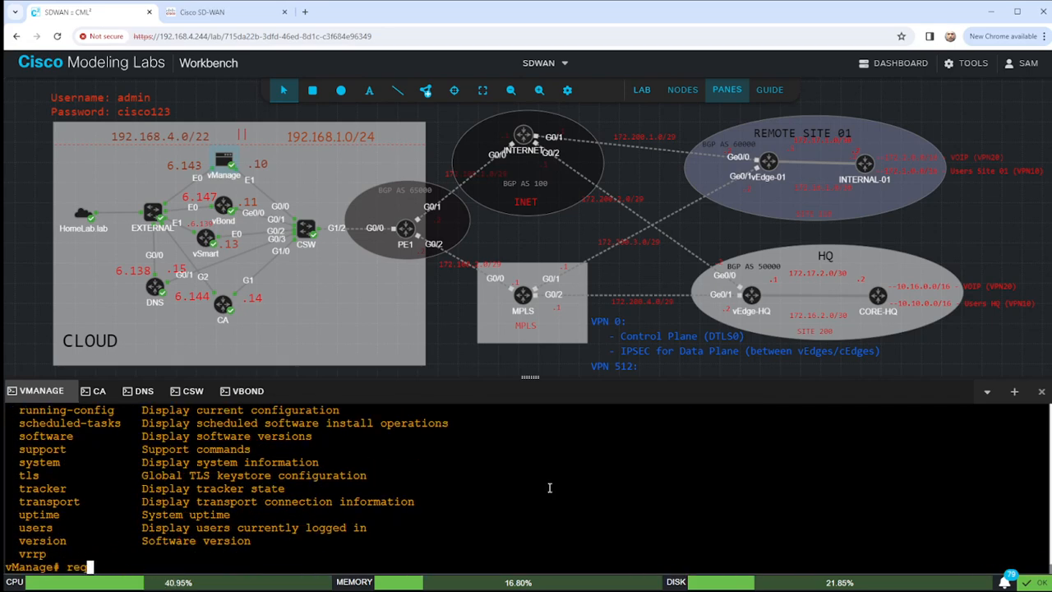
pyautogui.write('uest nms all status')
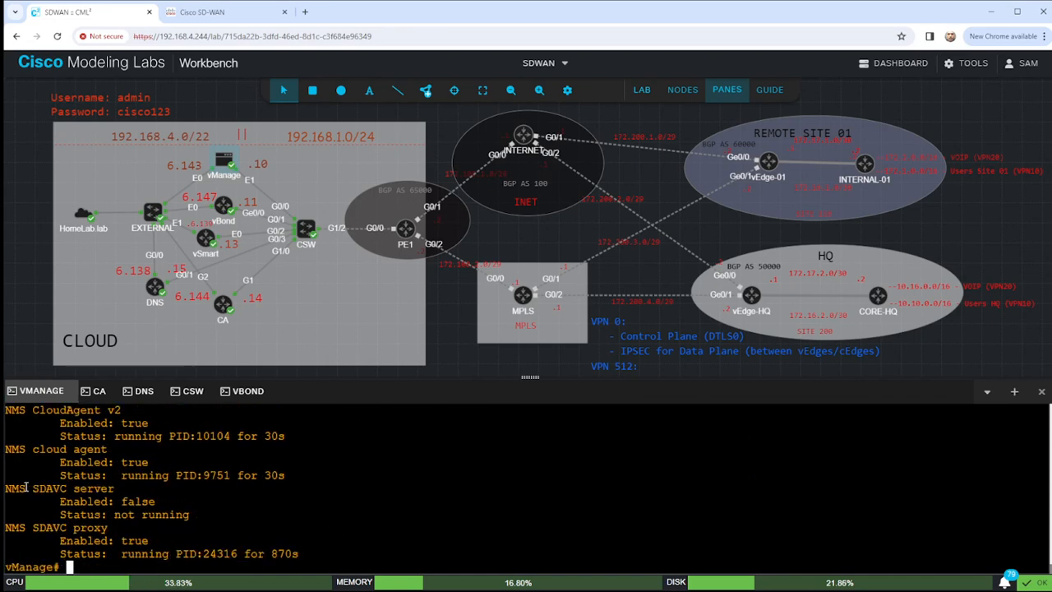
pyautogui.moveTo(8, 488); pyautogui.dragTo(204, 515)
pyautogui.click(189, 516)
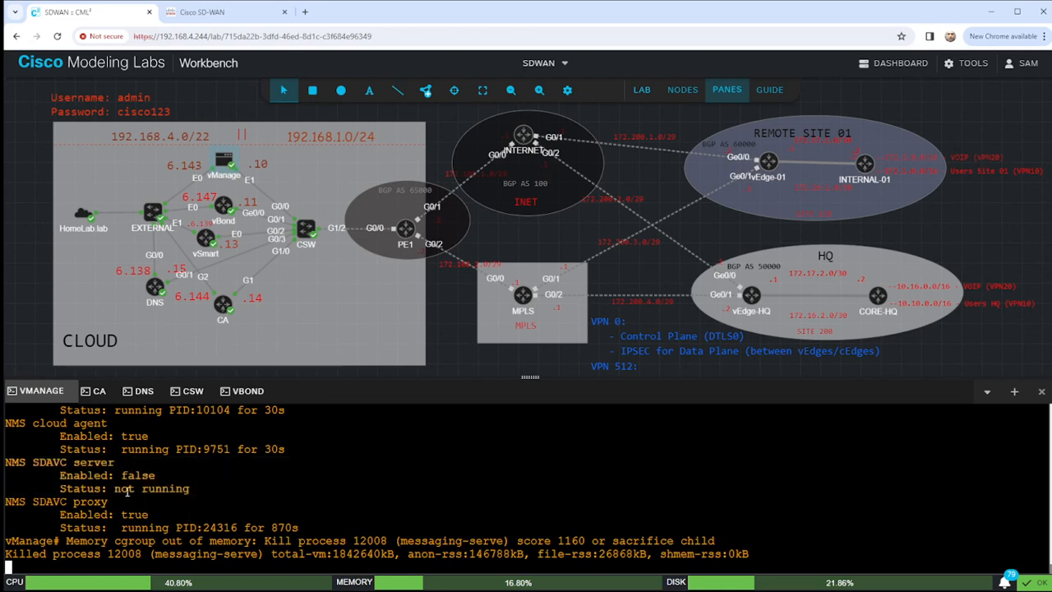
pyautogui.moveTo(8, 461); pyautogui.dragTo(216, 497)
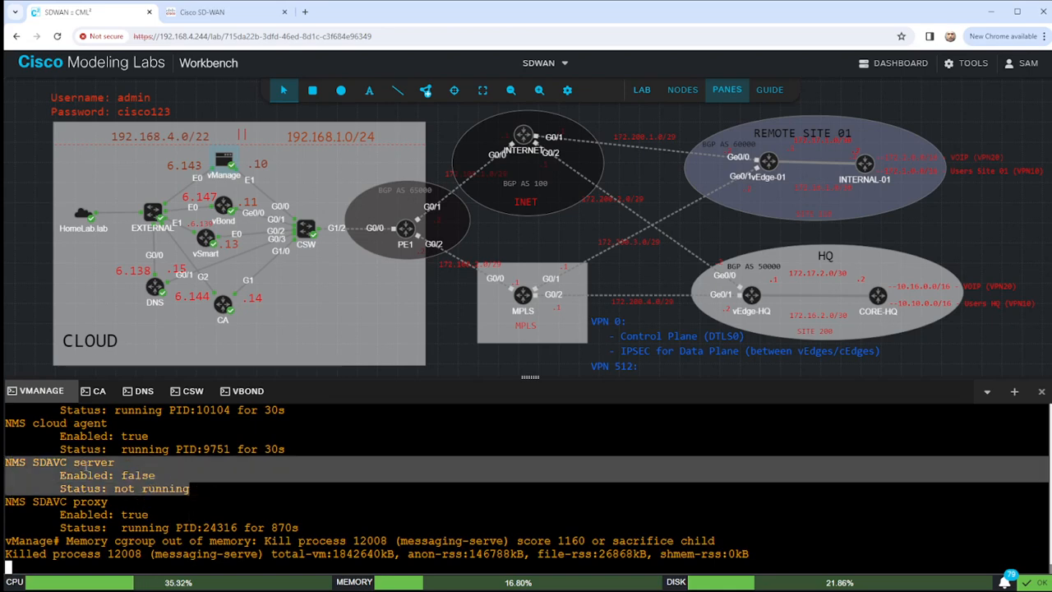
pyautogui.click(314, 496)
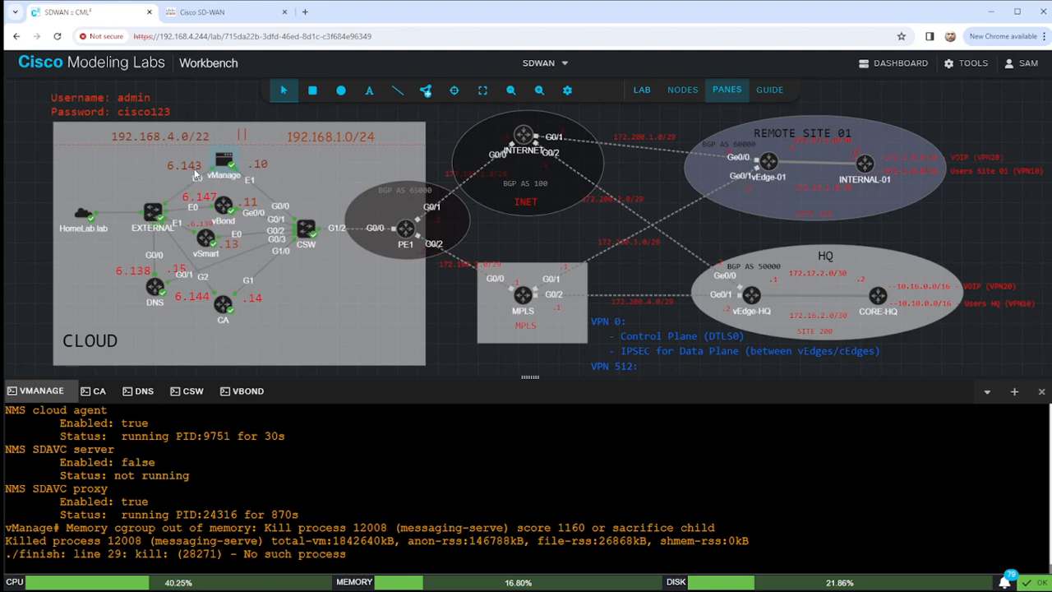
pyautogui.click(197, 13)
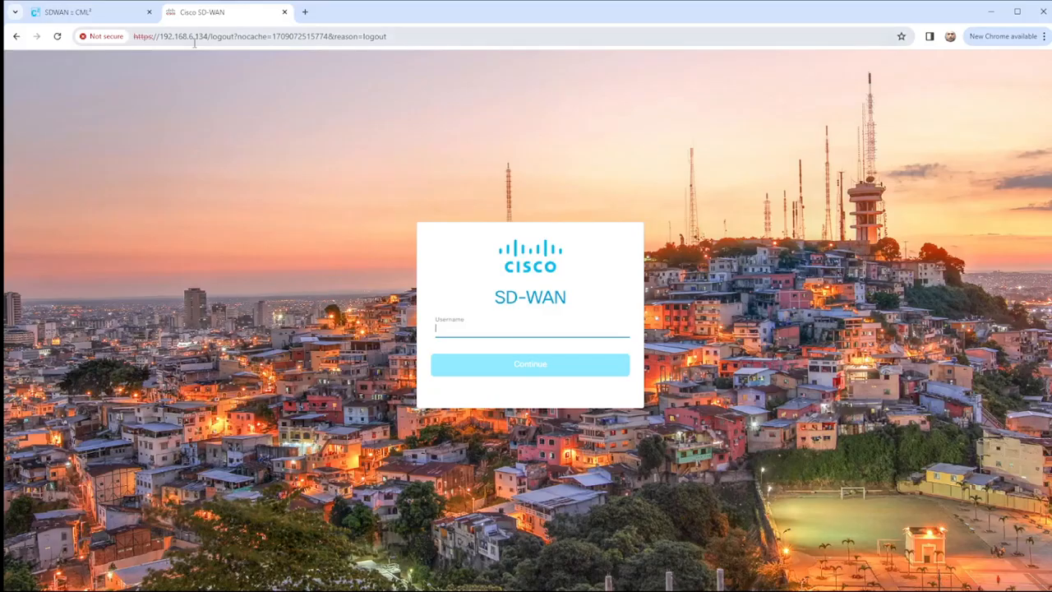
pyautogui.moveTo(197, 36); pyautogui.dragTo(403, 39)
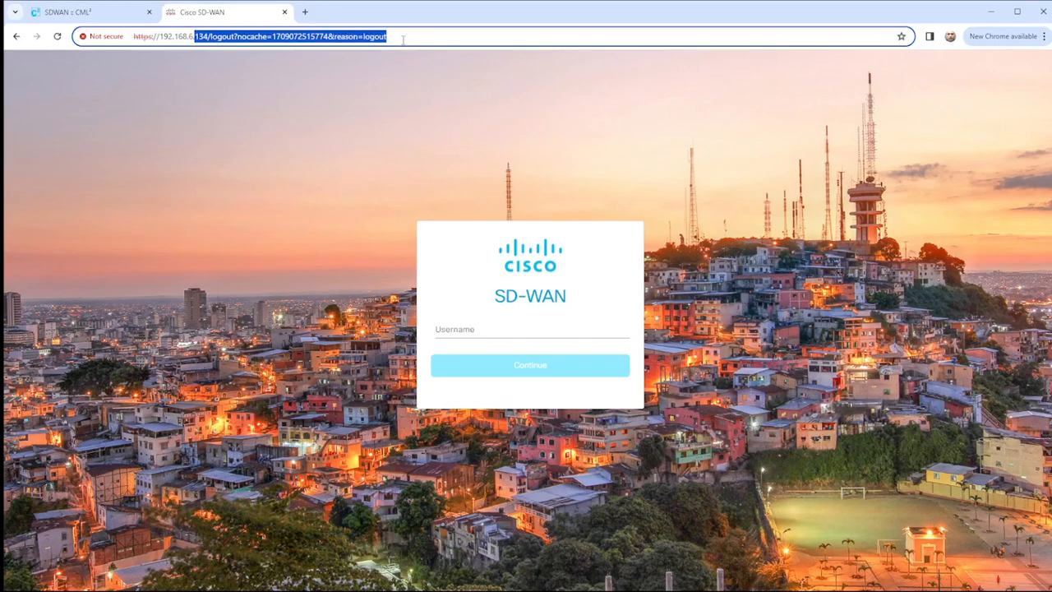
pyautogui.write('.143')
pyautogui.press('Return')
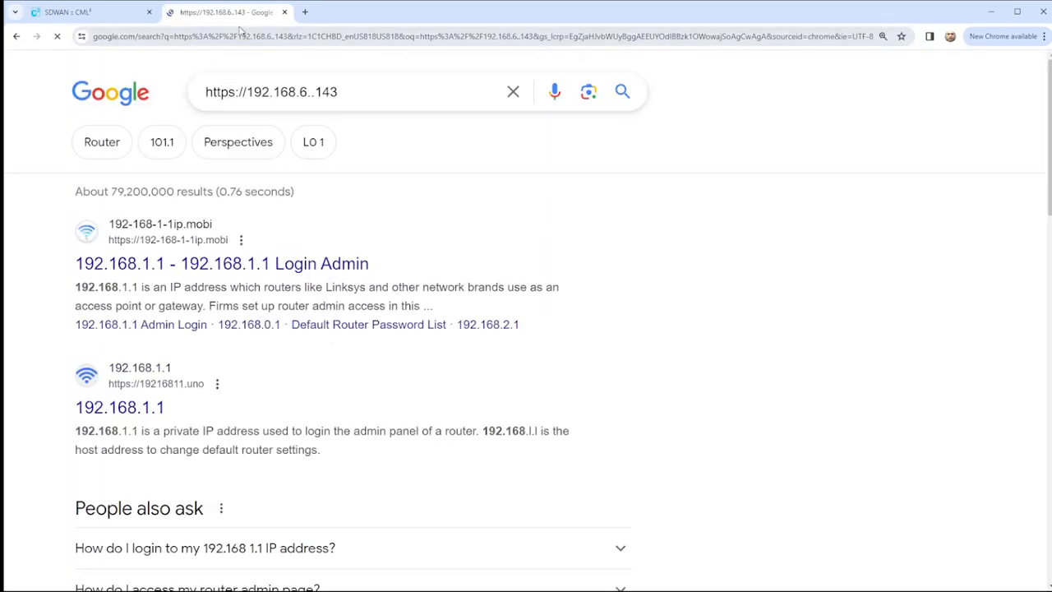
pyautogui.write('https://')
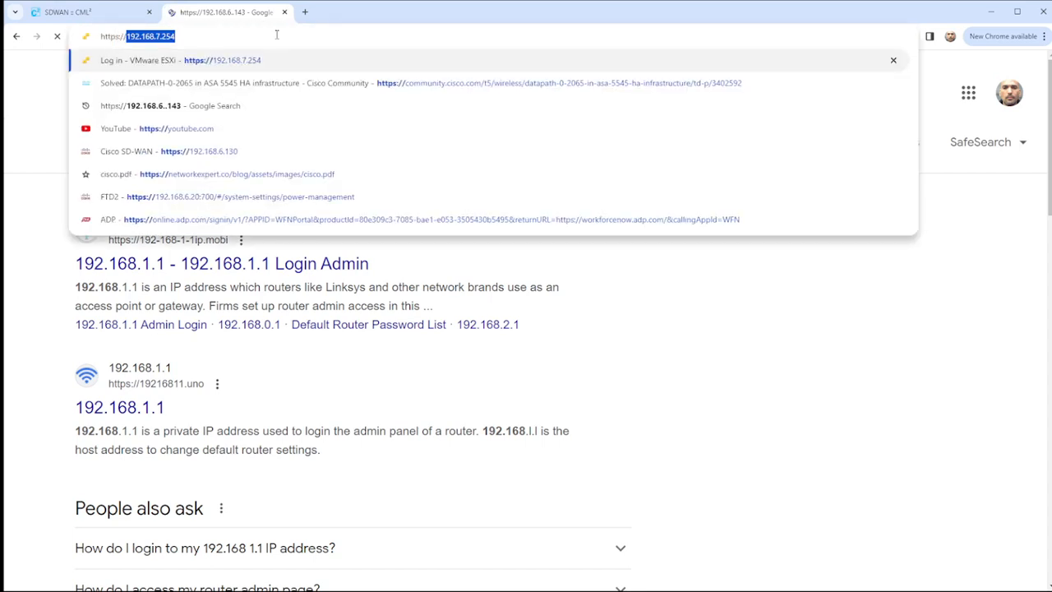
pyautogui.write('192.168.6..143')
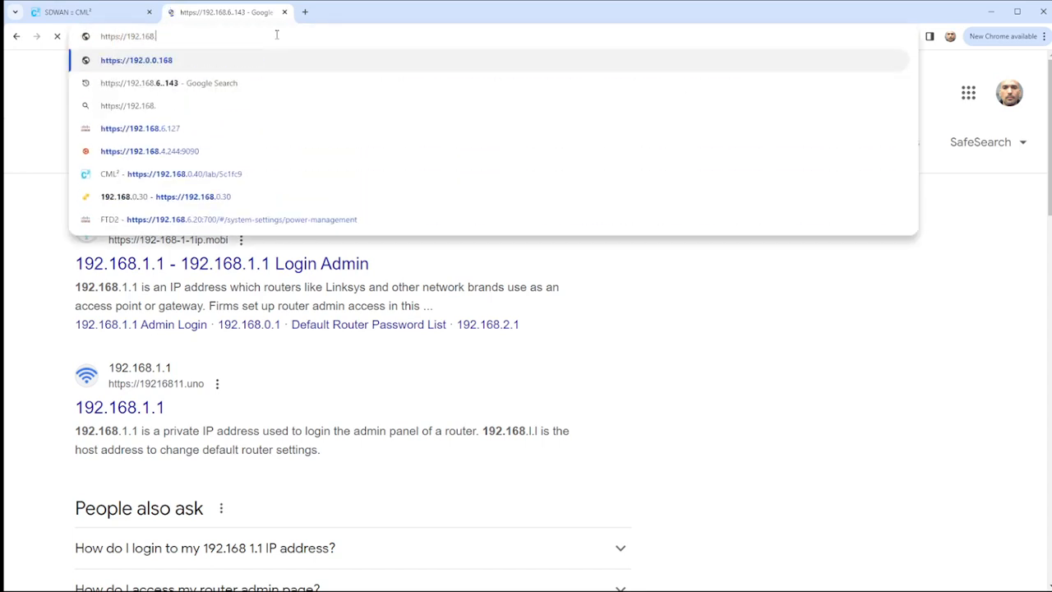
pyautogui.press('Return')
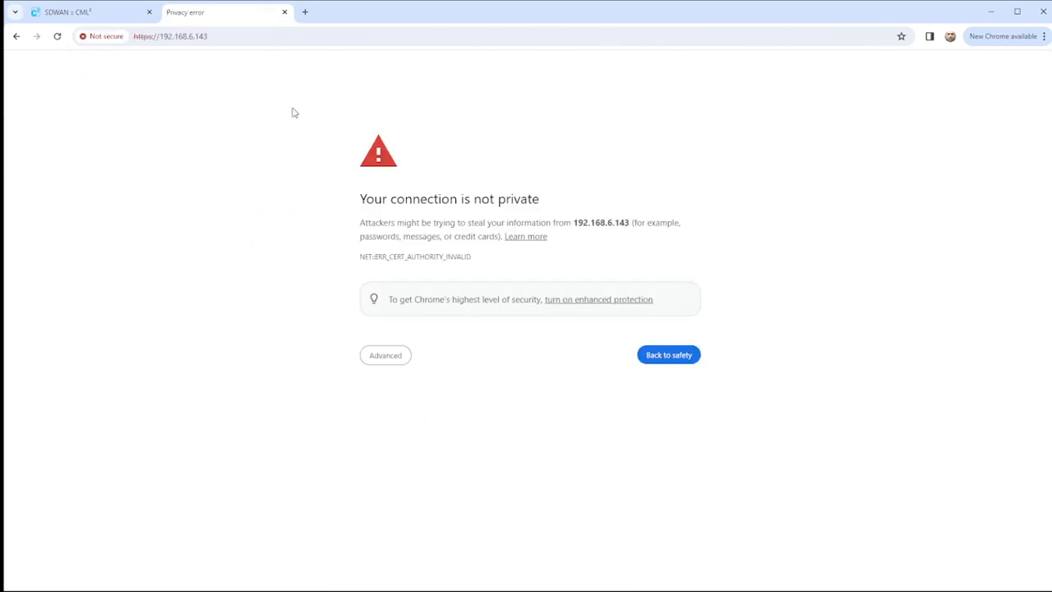
pyautogui.click(375, 356)
pyautogui.click(436, 443)
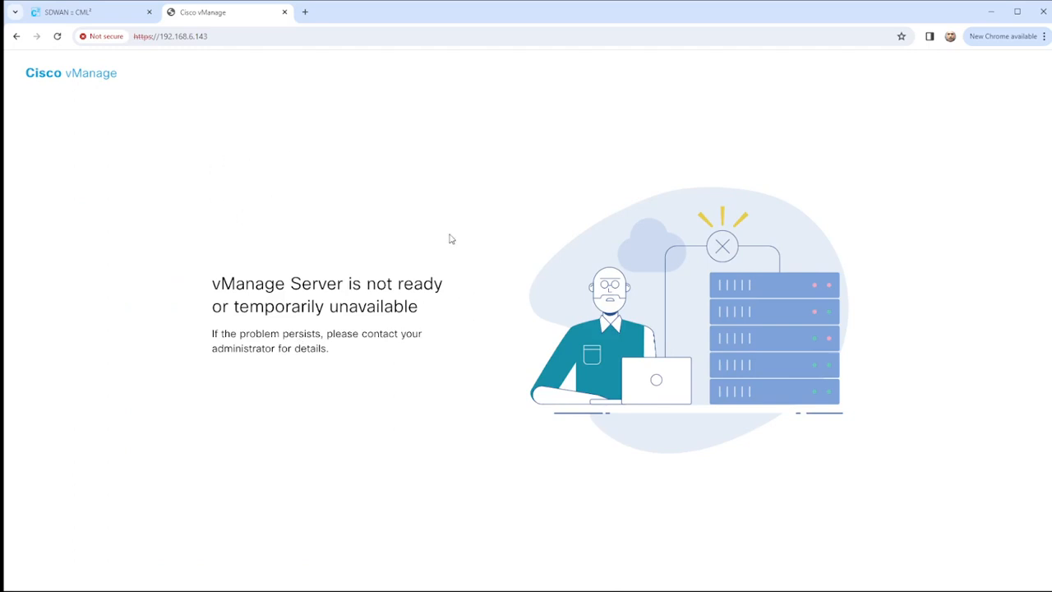
# Append port :8443 to the address, reaching vManage, which reports the server not ready.
pyautogui.click(230, 36)
pyautogui.click(230, 36)
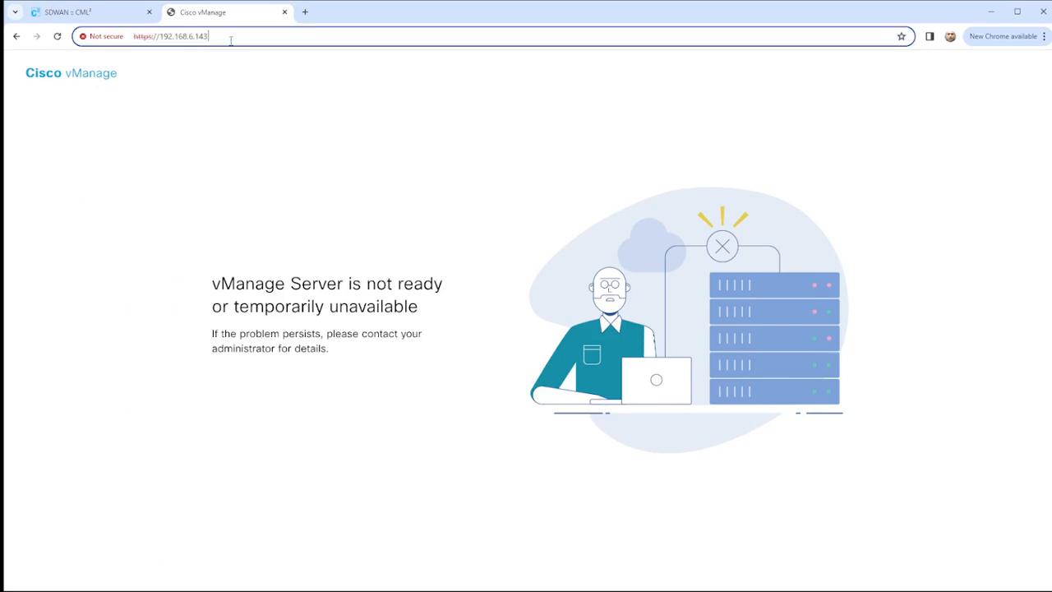
pyautogui.write(':8443')
pyautogui.press('Return')
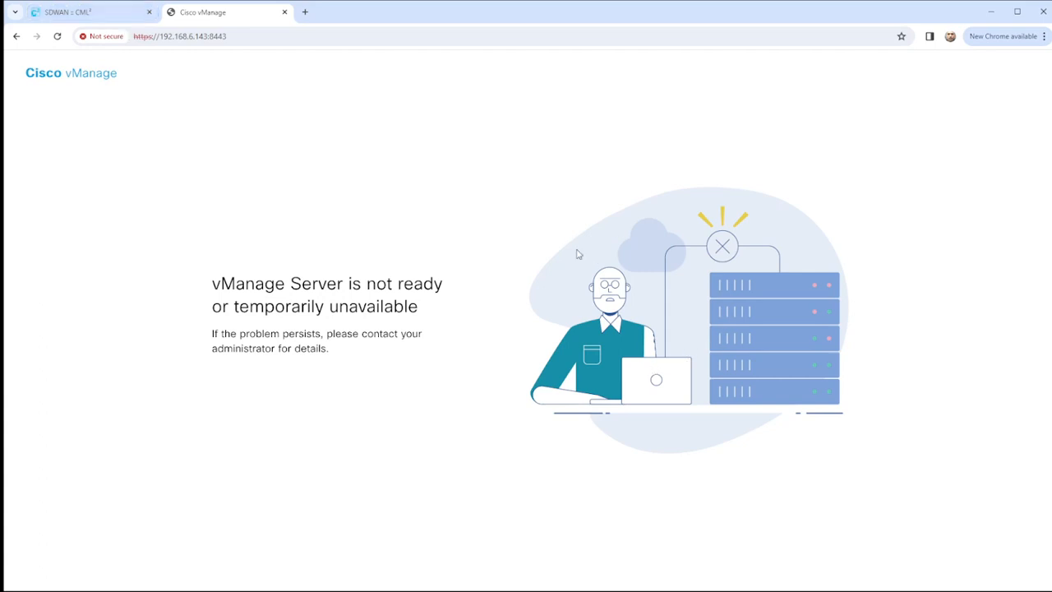
# Run 'request nms all status' on the vManage console and enlarge the console pane to read it.
pyautogui.click(100, 13)
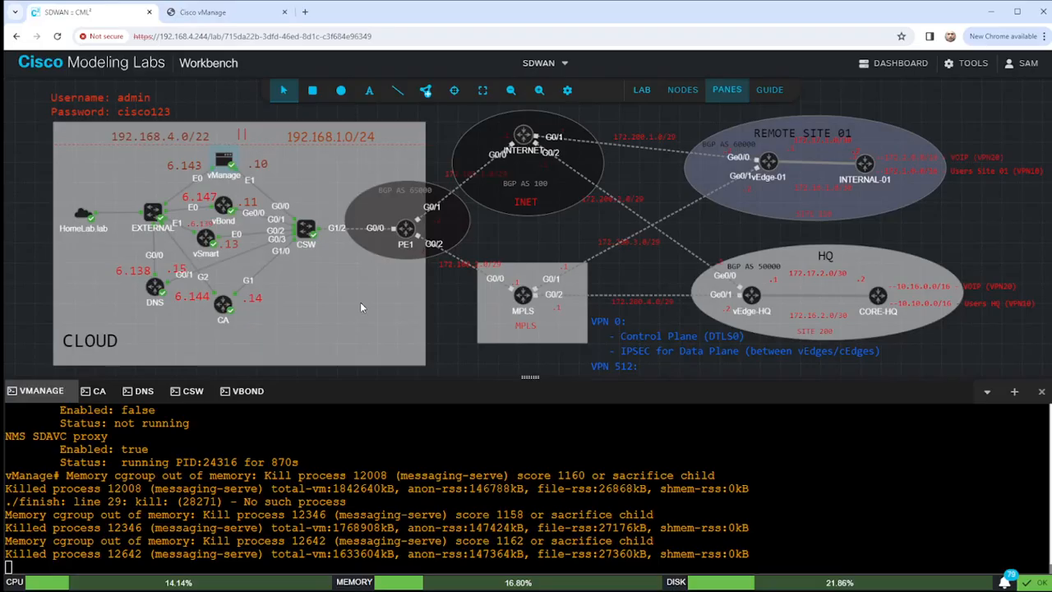
pyautogui.click(438, 493)
pyautogui.press('Return')
pyautogui.press('Return')
pyautogui.press('Return')
pyautogui.press('Return')
pyautogui.press('Return')
pyautogui.press('Return')
pyautogui.press('Return')
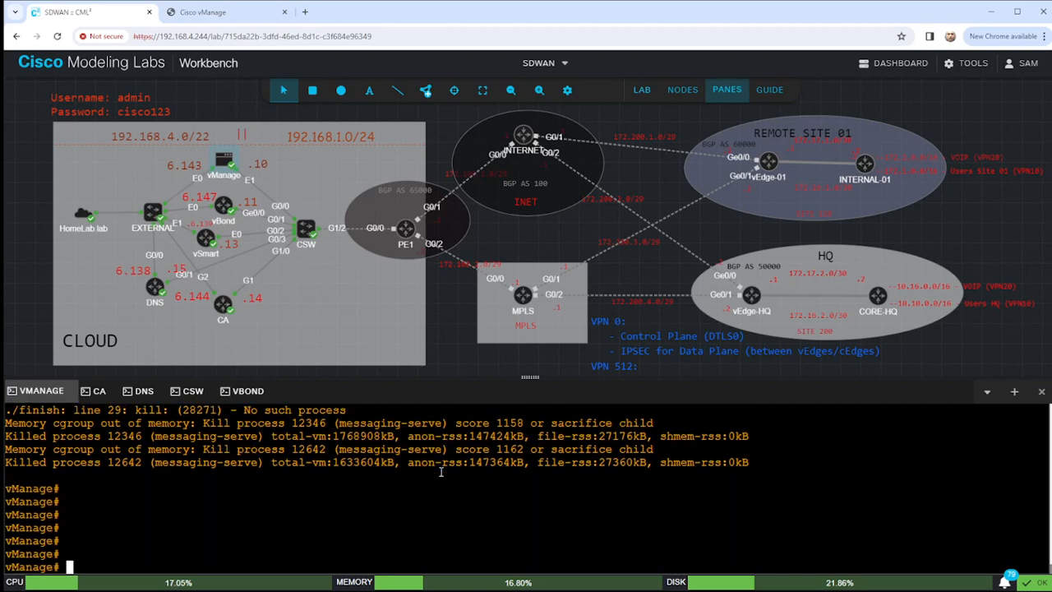
pyautogui.write('request nms all status')
pyautogui.press('Return')
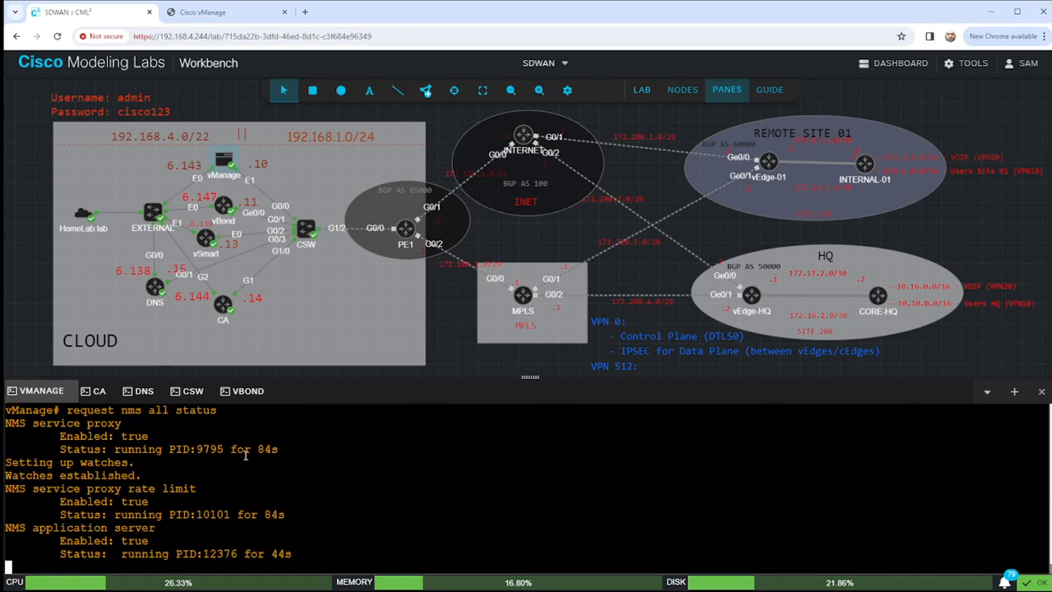
pyautogui.moveTo(530, 377); pyautogui.dragTo(530, 130)
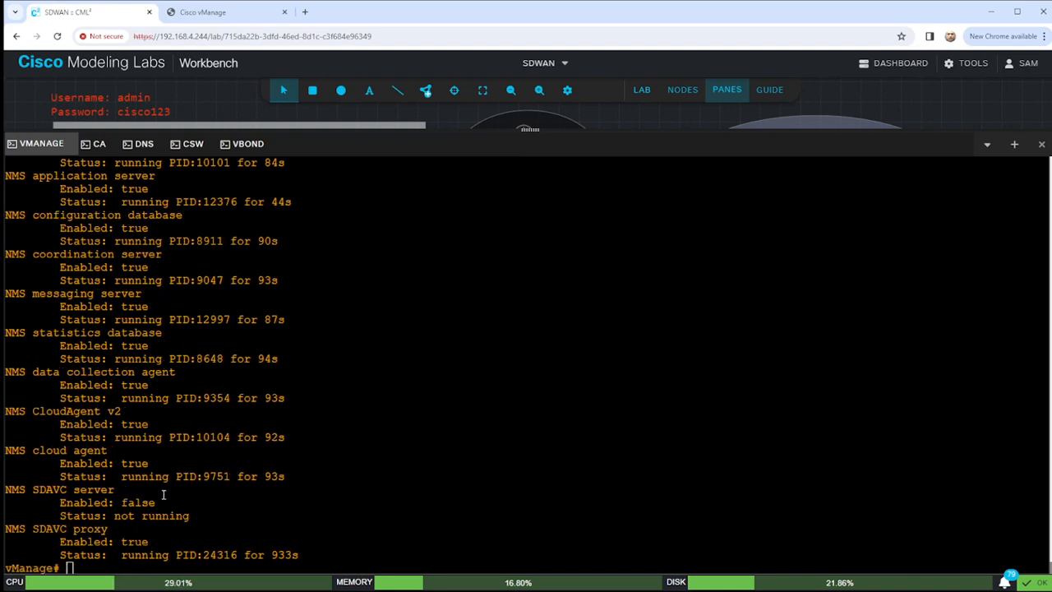
pyautogui.moveTo(32, 490); pyautogui.dragTo(66, 490)
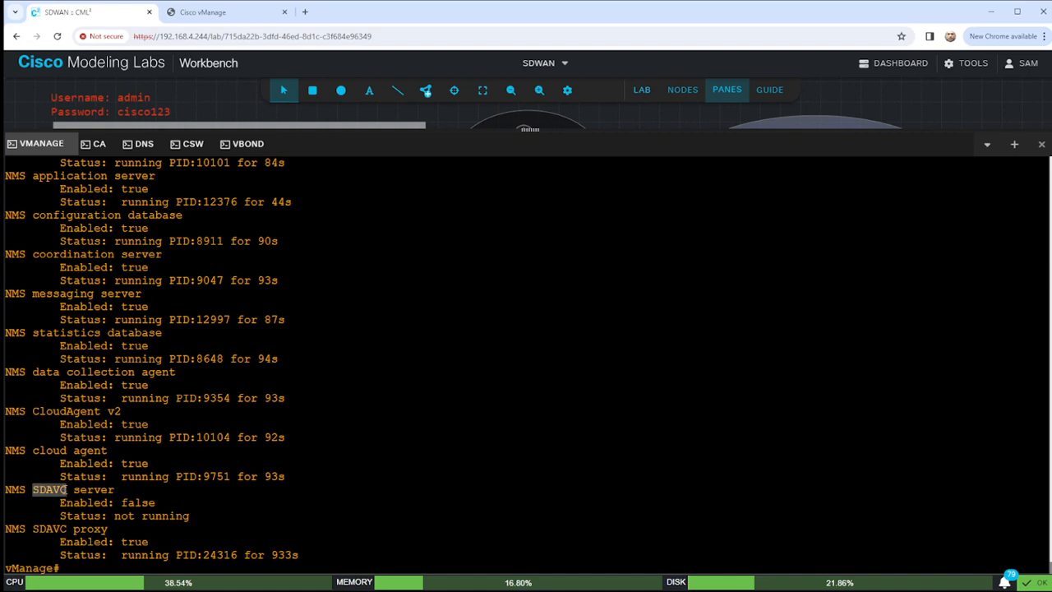
# Stop the SDAVC server, then try starting it, which reports the server is disabled.
pyautogui.write('request nms')
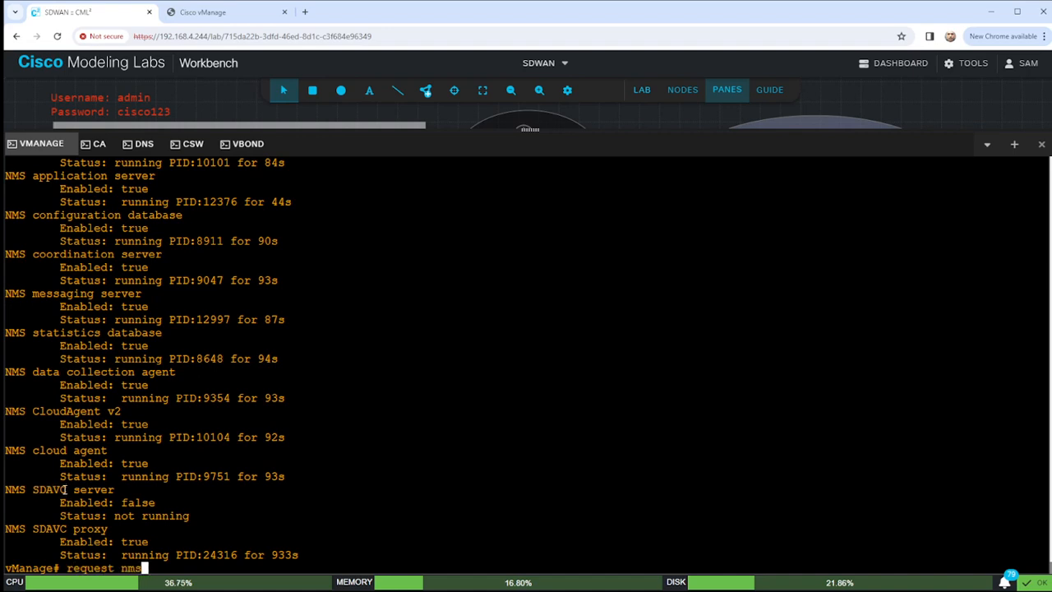
pyautogui.write(' sdavc restart')
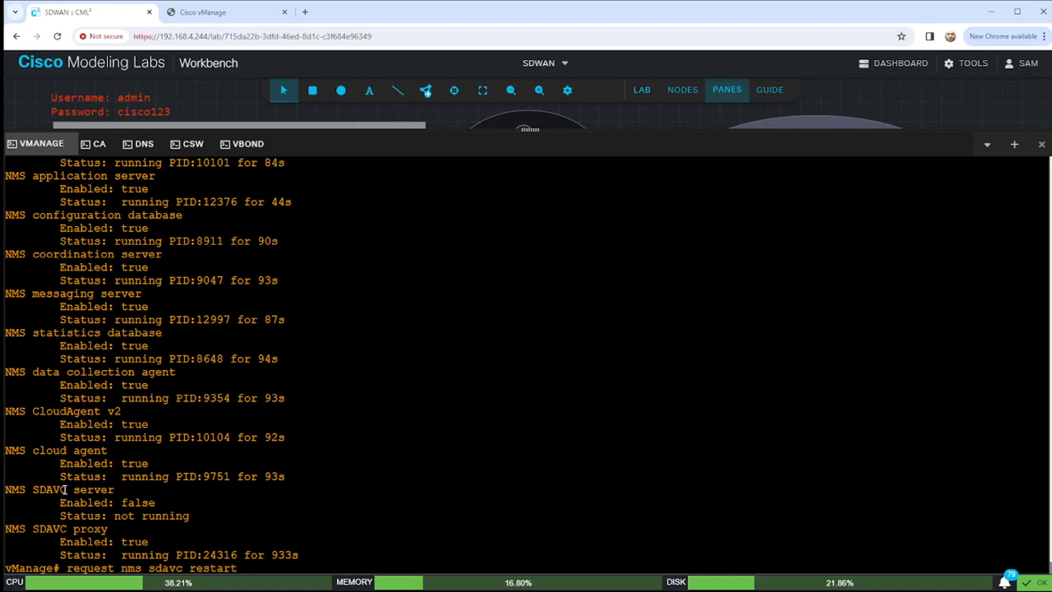
pyautogui.press('BackSpace')
pyautogui.press('BackSpace')
pyautogui.press('BackSpace')
pyautogui.press('BackSpace')
pyautogui.press('BackSpace')
pyautogui.press('BackSpace')
pyautogui.press('BackSpace')
pyautogui.press('BackSpace')
pyautogui.write('stop')
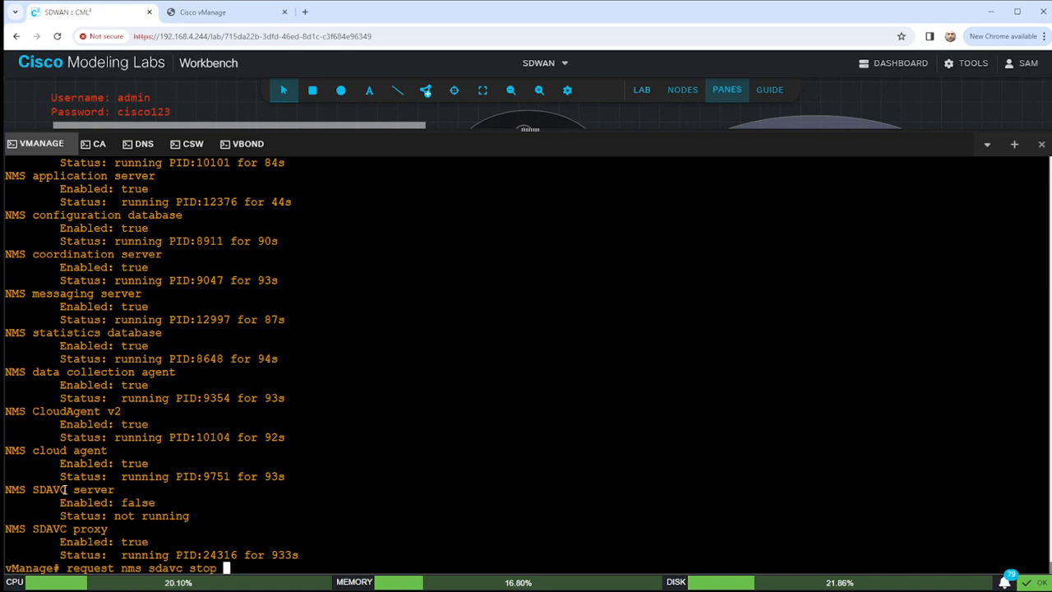
pyautogui.press('Return')
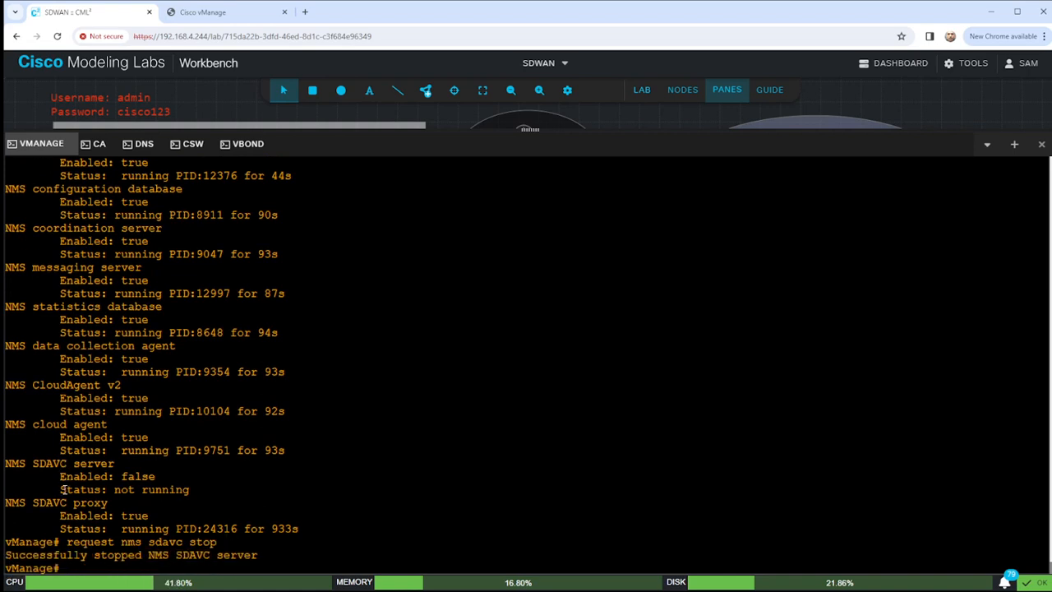
pyautogui.press('Up')
pyautogui.press('BackSpace')
pyautogui.press('BackSpace')
pyautogui.press('BackSpace')
pyautogui.press('BackSpace')
pyautogui.press('BackSpace')
pyautogui.write('resta')
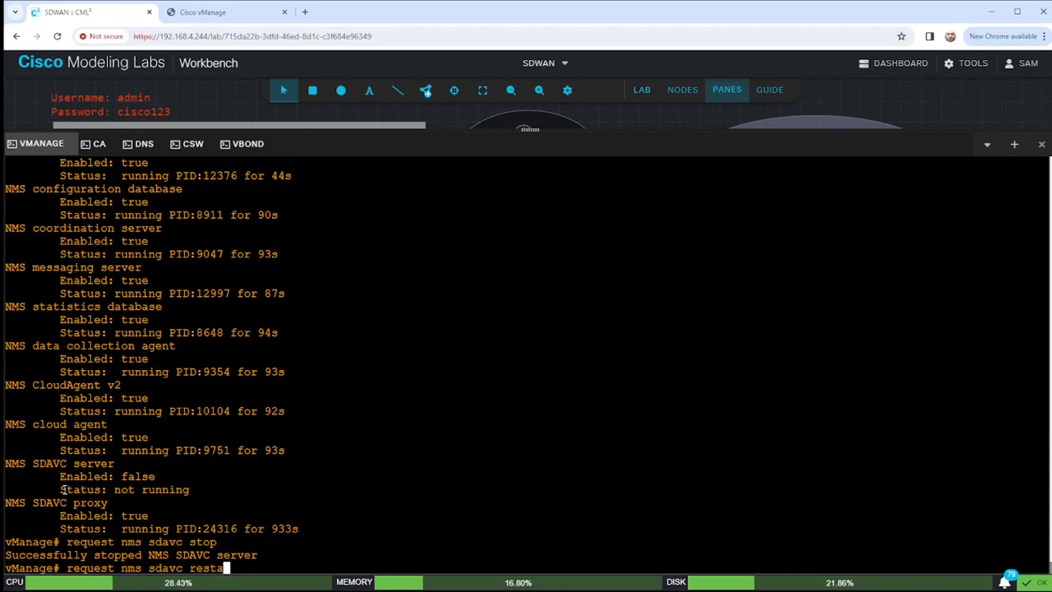
pyautogui.press('BackSpace')
pyautogui.press('BackSpace')
pyautogui.press('BackSpace')
pyautogui.press('BackSpace')
pyautogui.press('BackSpace')
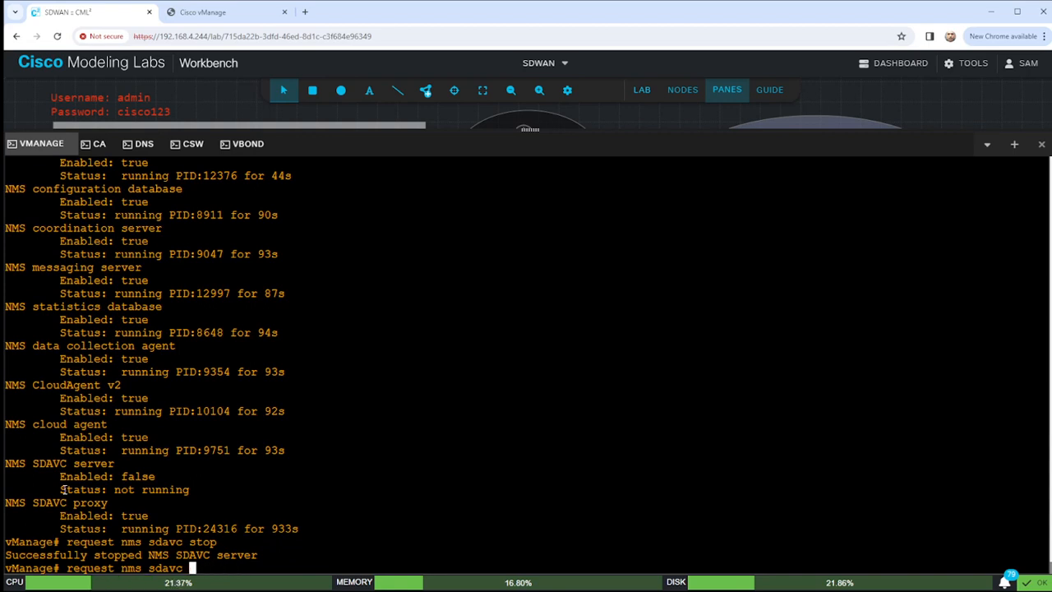
pyautogui.write('start')
pyautogui.press('Return')
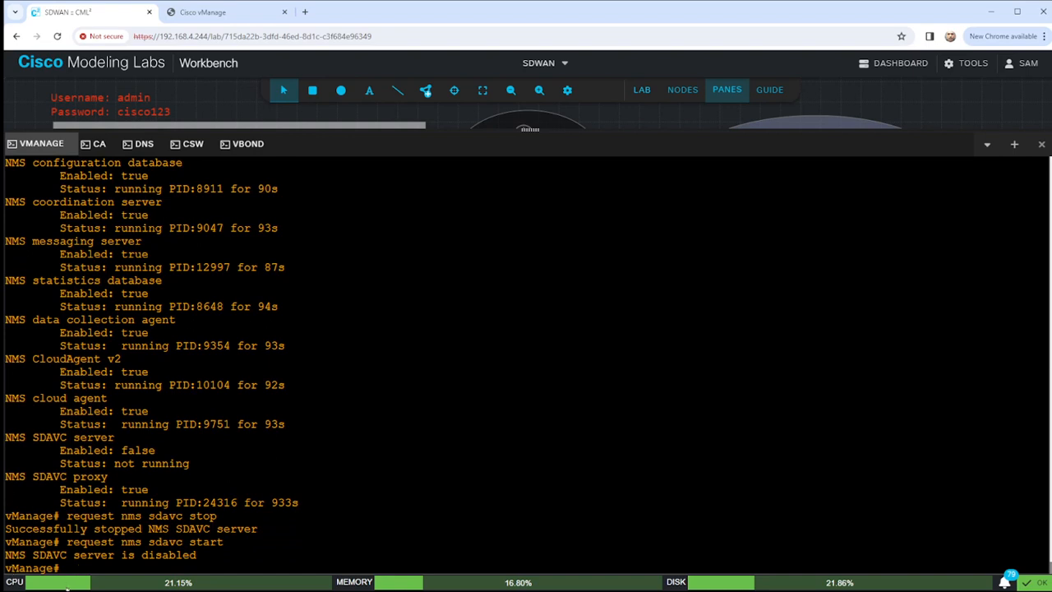
pyautogui.moveTo(197, 555); pyautogui.dragTo(4, 555)
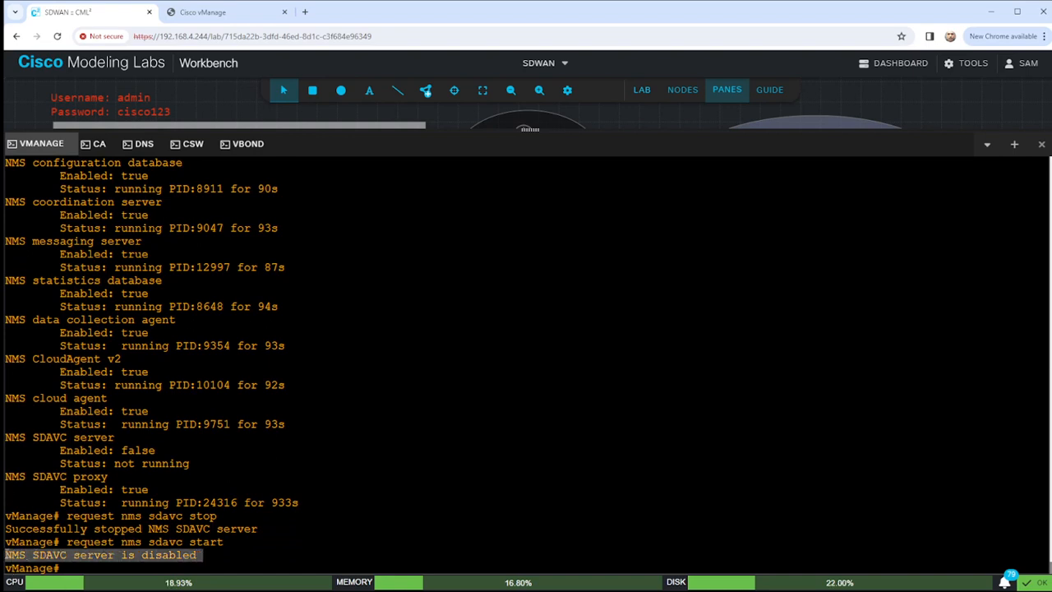
# Restart the SDAVC server with 'request nms sdavc restart' and confirm the restart message.
pyautogui.press('Up')
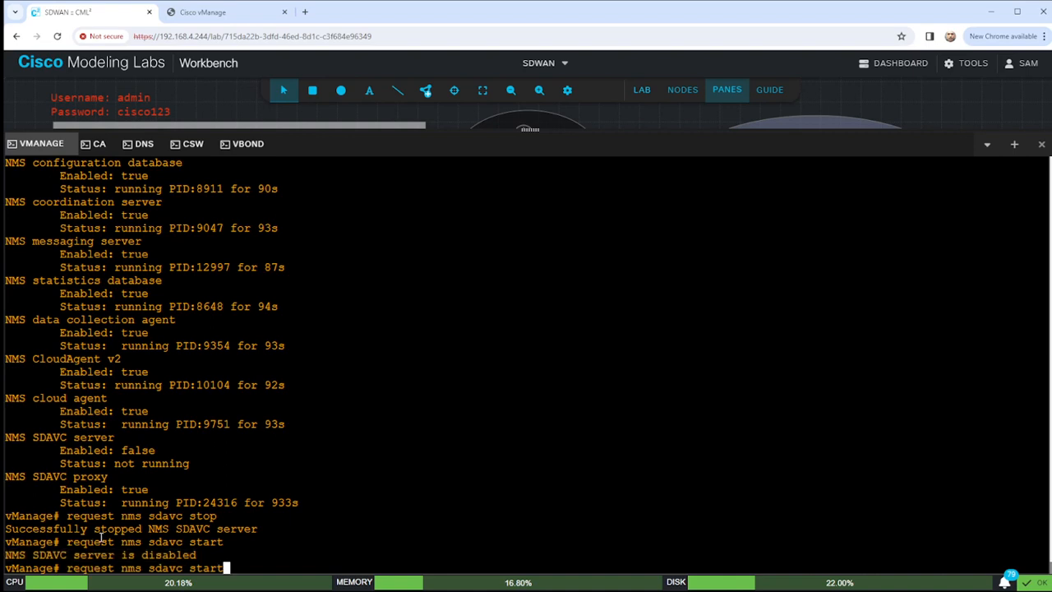
pyautogui.press('BackSpace')
pyautogui.press('BackSpace')
pyautogui.press('BackSpace')
pyautogui.press('BackSpace')
pyautogui.press('BackSpace')
pyautogui.write('restart')
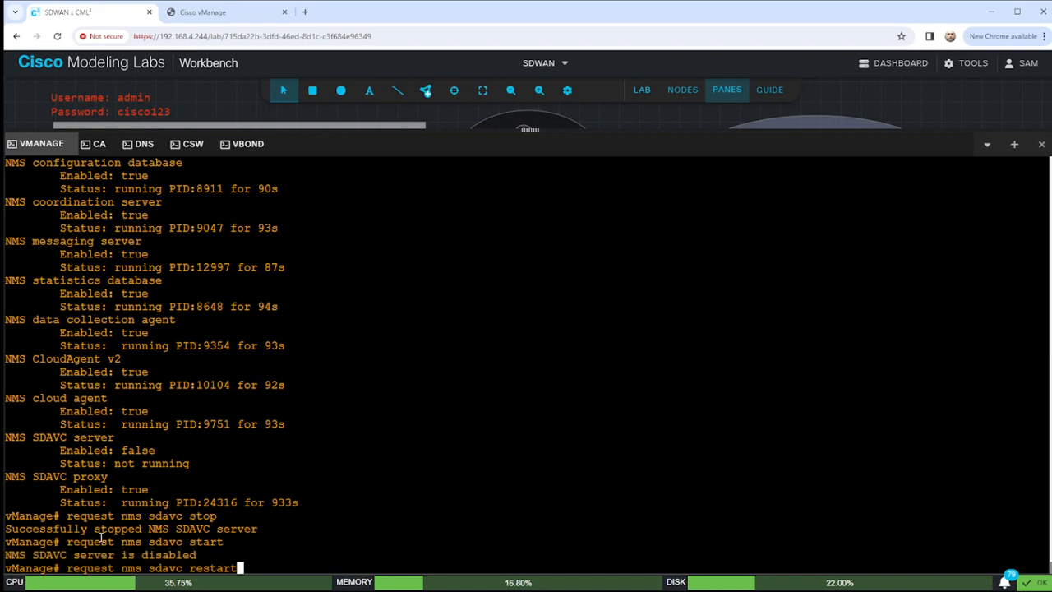
pyautogui.press('Return')
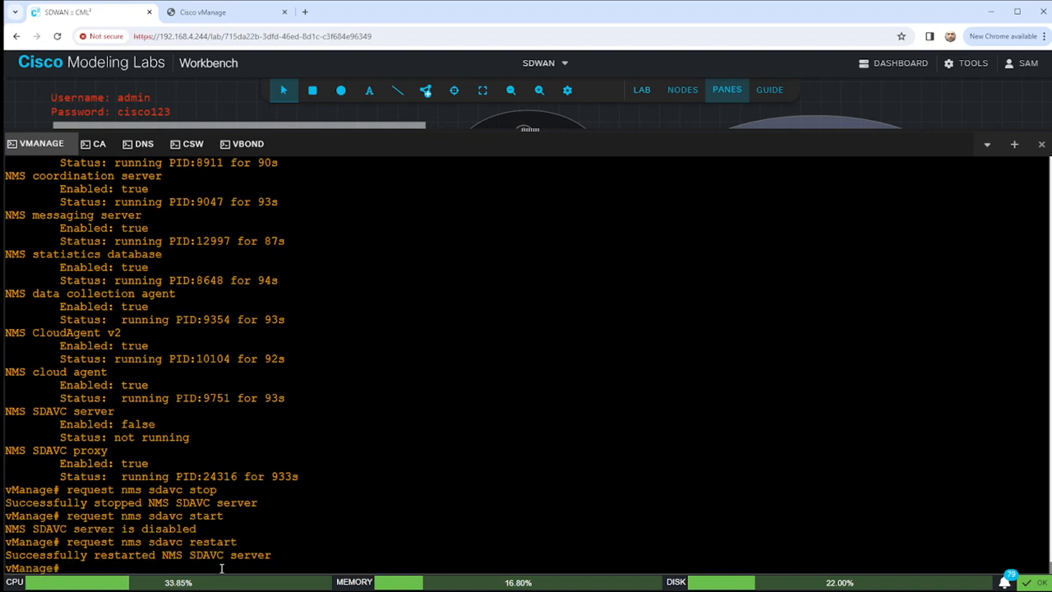
pyautogui.moveTo(190, 555); pyautogui.dragTo(239, 555)
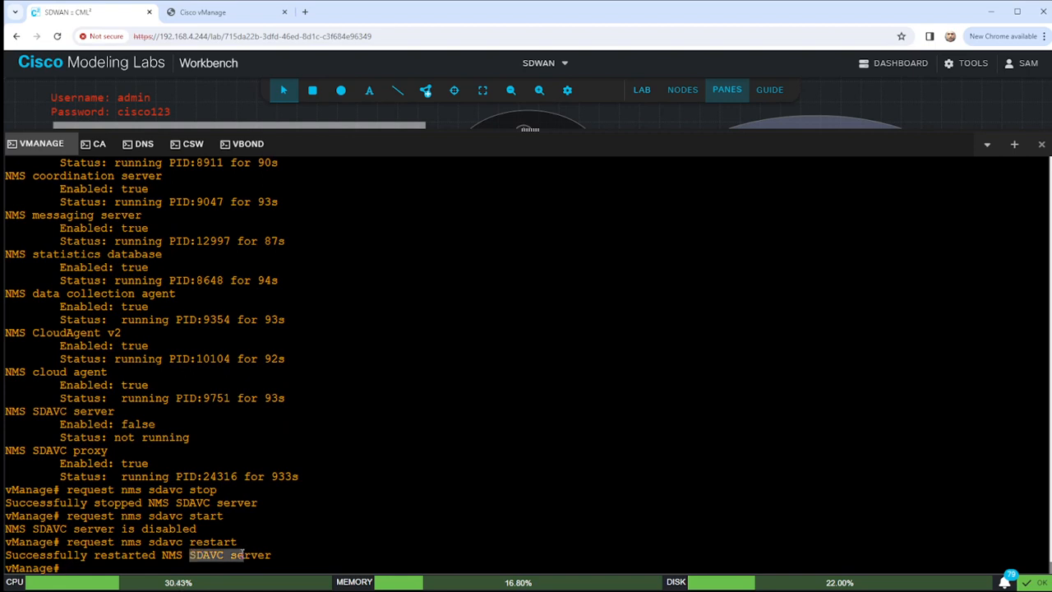
pyautogui.click(287, 511)
pyautogui.press('Return')
pyautogui.press('Return')
pyautogui.press('Return')
pyautogui.press('Return')
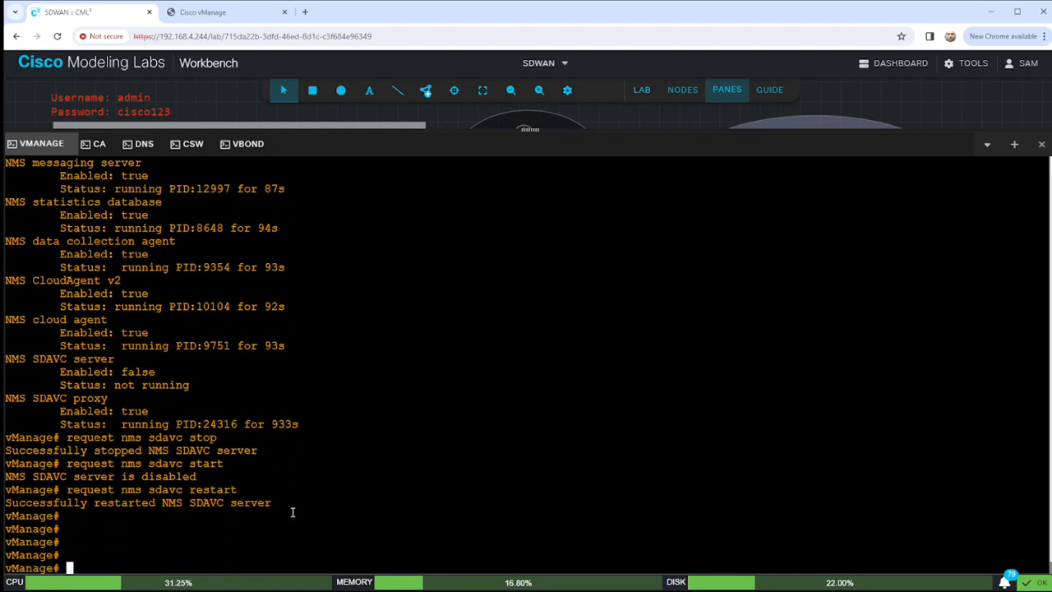
pyautogui.press('Return')
pyautogui.press('Return')
pyautogui.moveTo(162, 476); pyautogui.dragTo(282, 476)
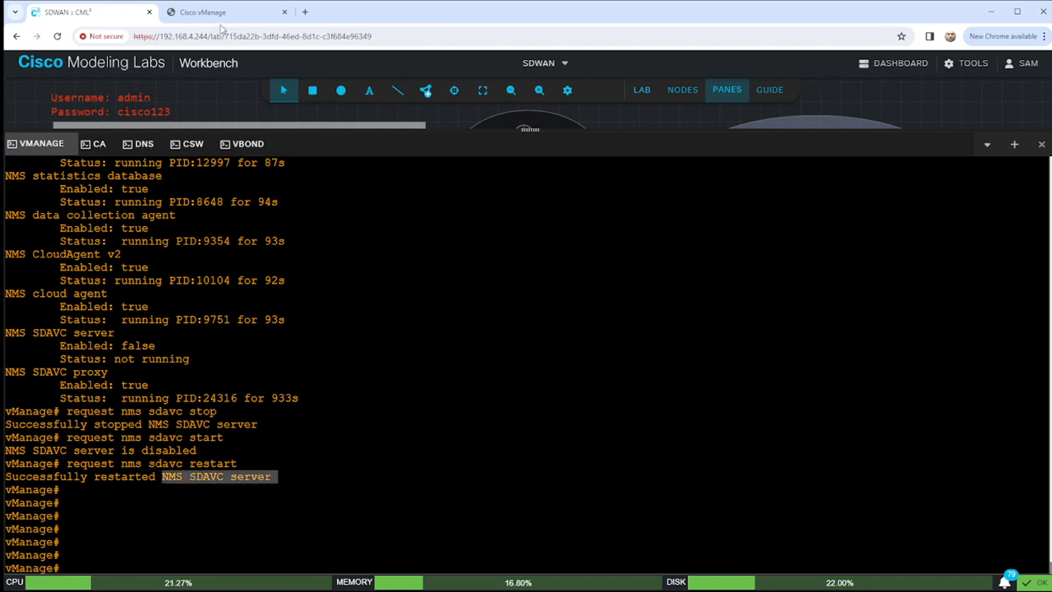
pyautogui.click(233, 13)
pyautogui.click(238, 37)
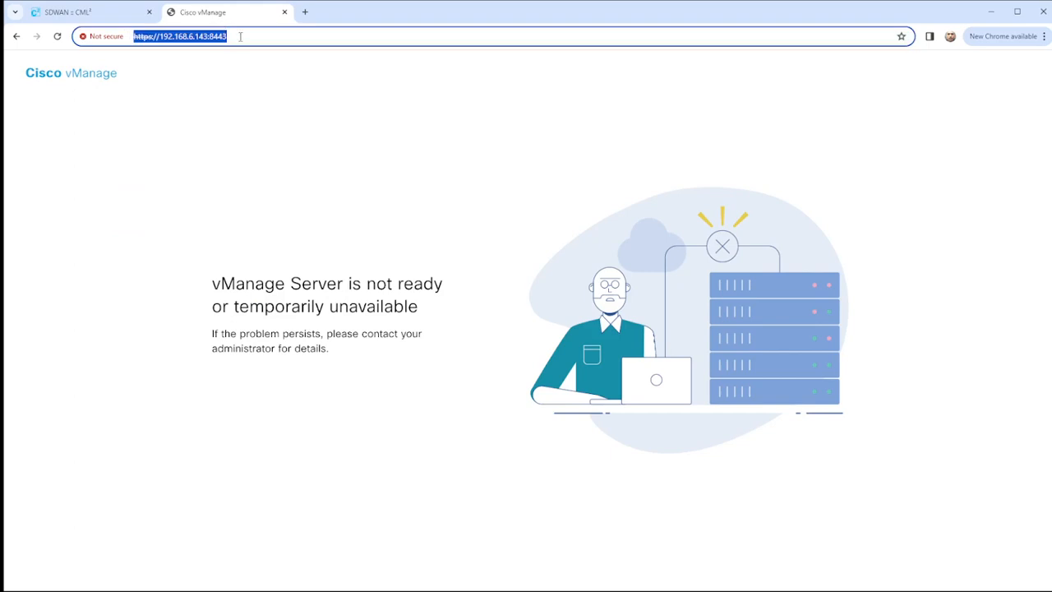
pyautogui.write('https://')
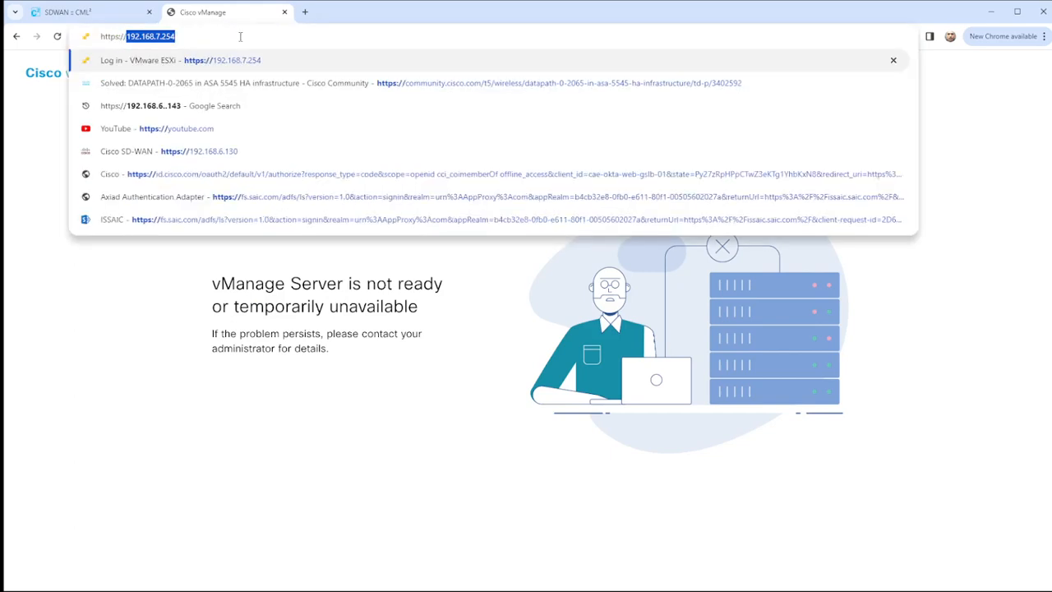
pyautogui.write('192.168.')
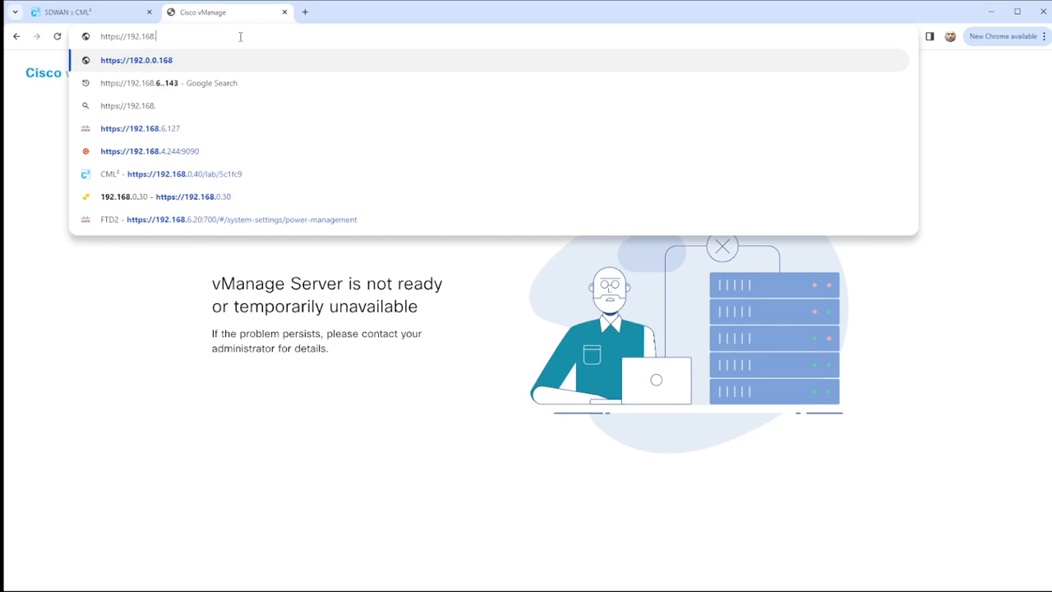
pyautogui.write('6.143')
pyautogui.press('Return')
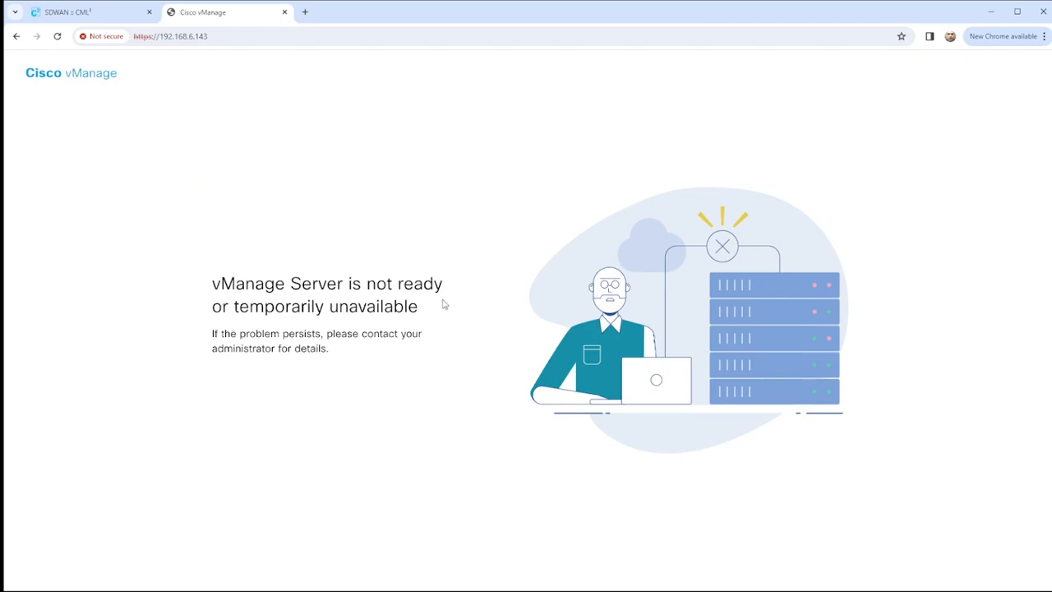
pyautogui.click(110, 22)
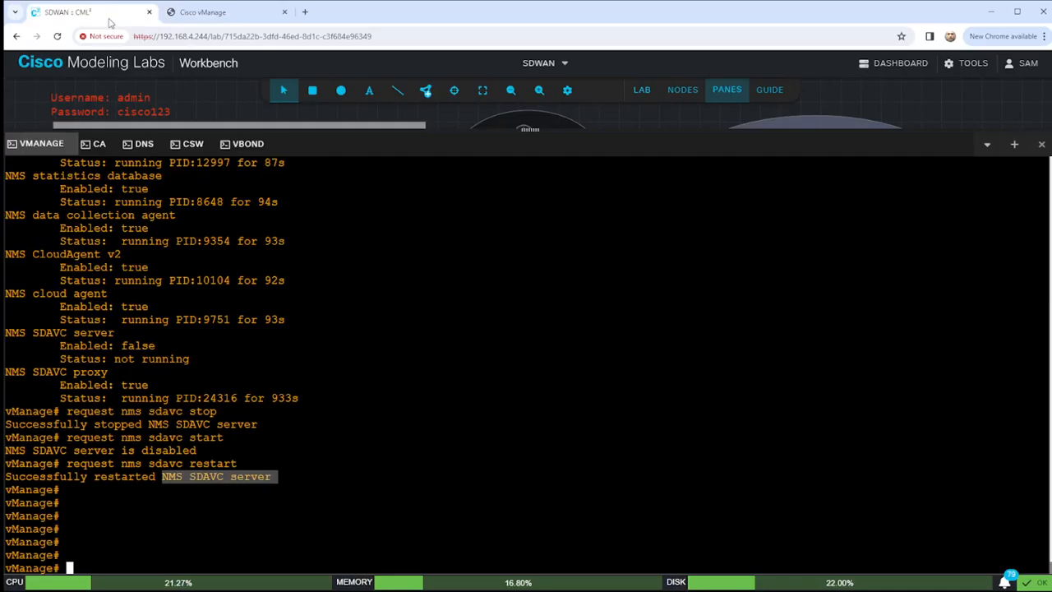
# Enlarge the topology canvas and open a console on the vSmart node.
pyautogui.click(420, 388)
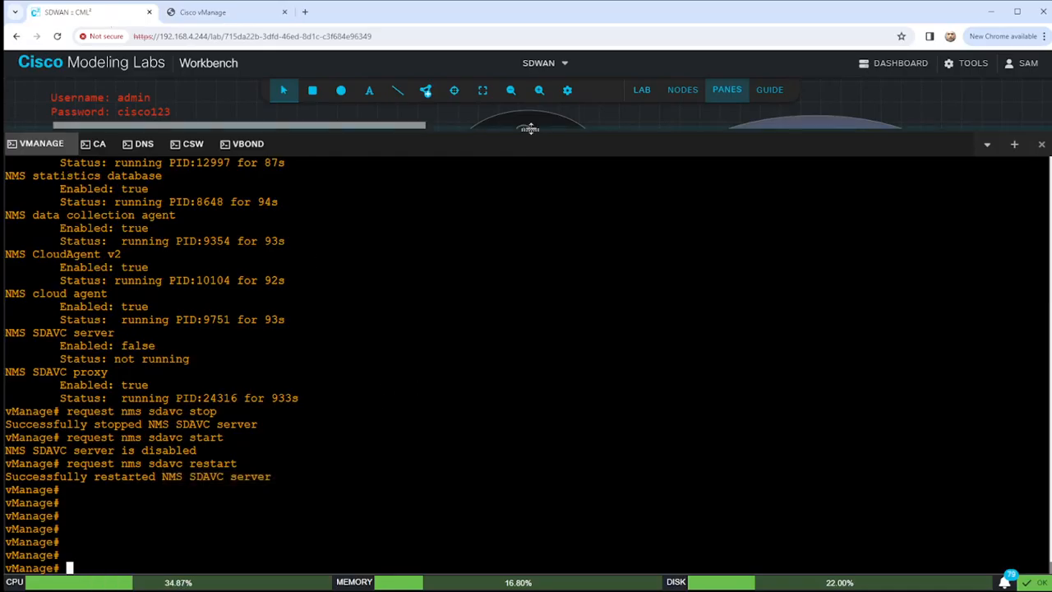
pyautogui.moveTo(530, 129); pyautogui.dragTo(533, 376)
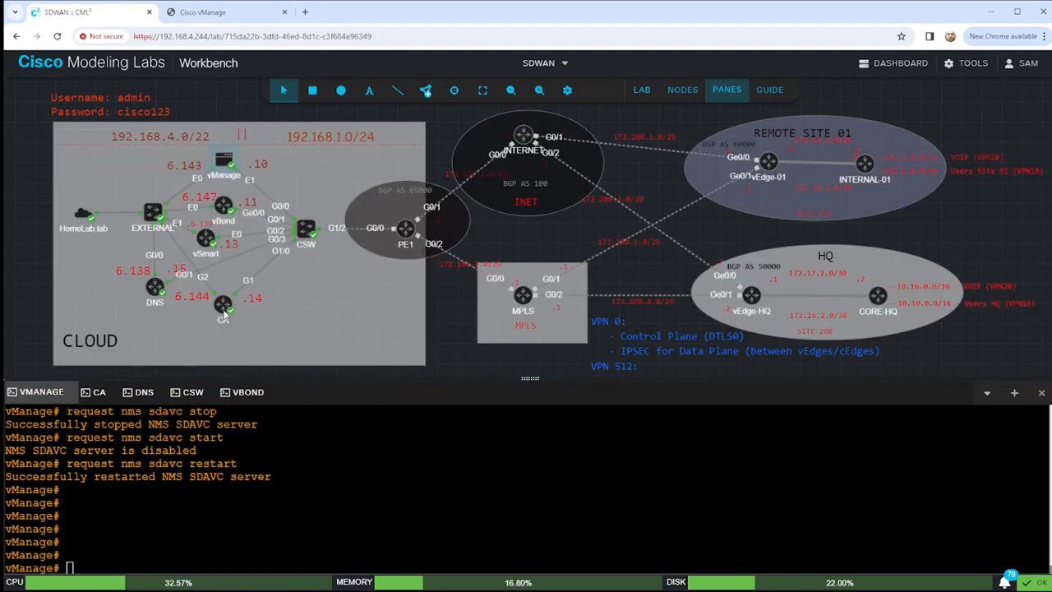
pyautogui.rightClick(212, 239)
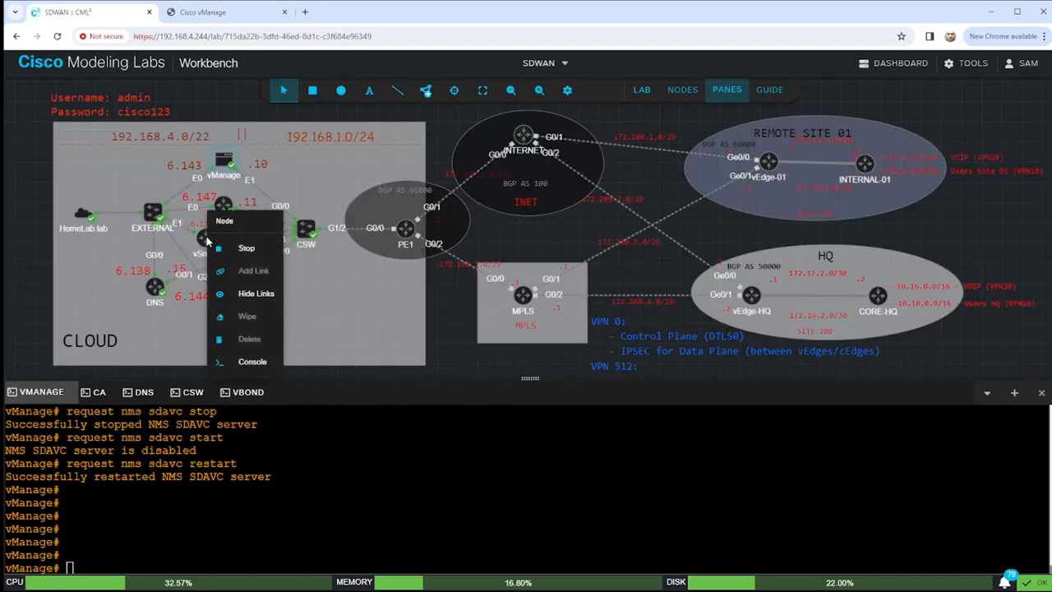
pyautogui.click(265, 363)
pyautogui.click(486, 502)
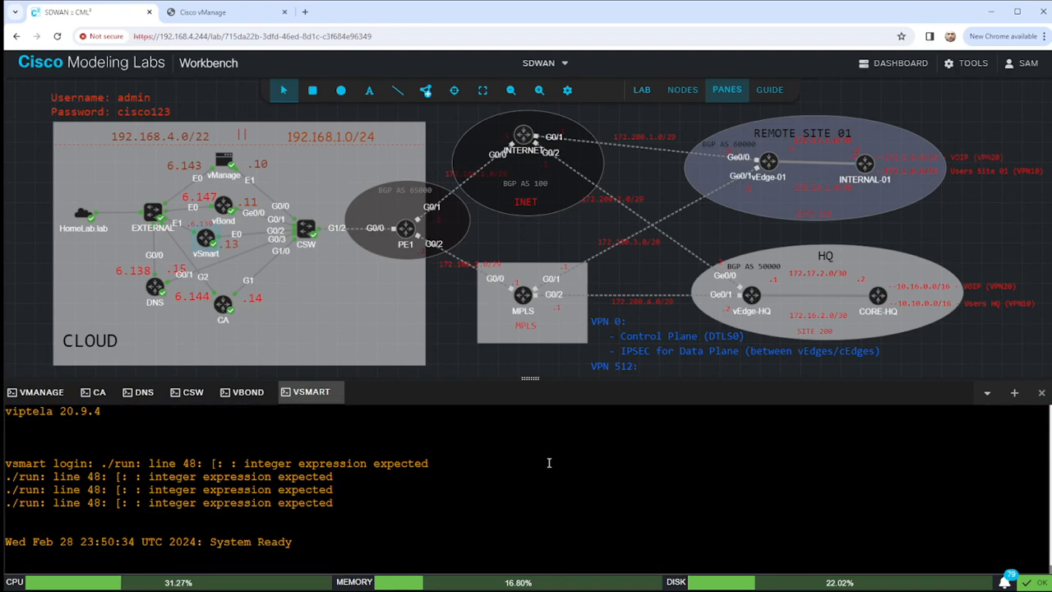
# Log in as admin and set the initial admin password twice to reach the vsmart# prompt.
pyautogui.write('admin')
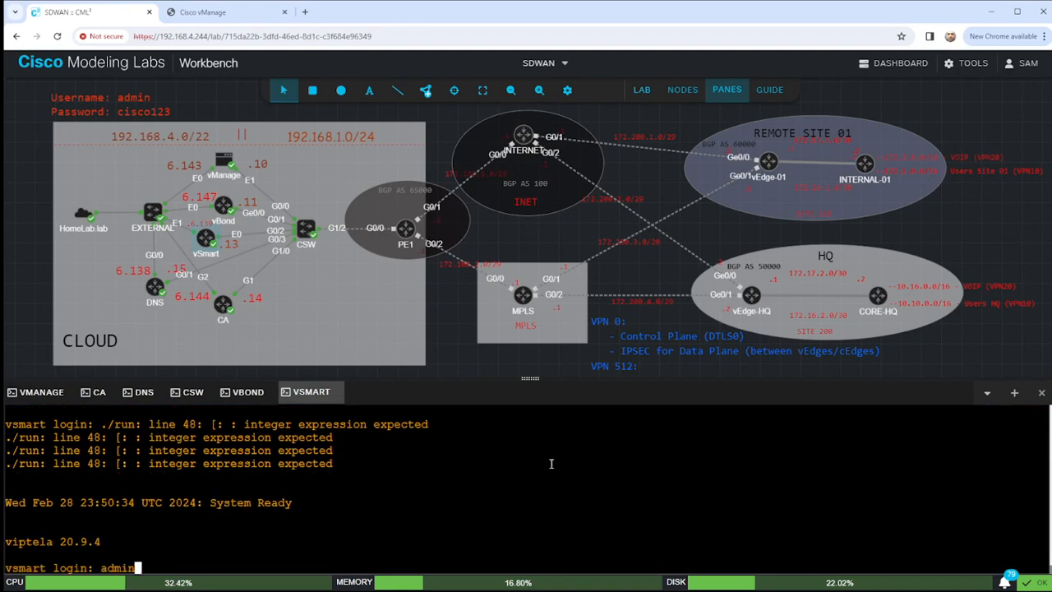
pyautogui.press('Return')
pyautogui.write('aPassword:')
pyautogui.press('Return')
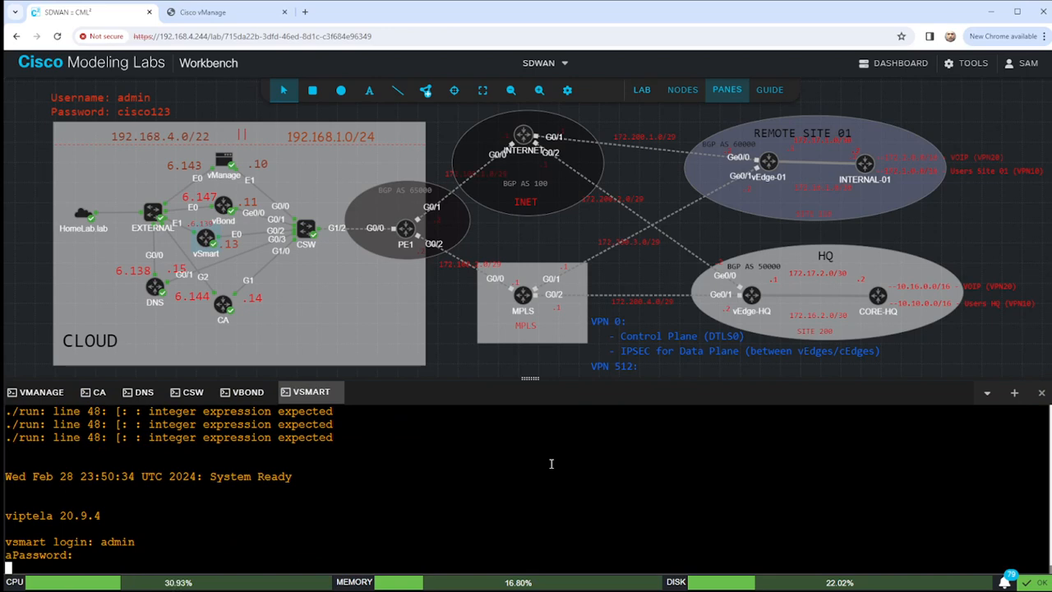
pyautogui.write('admin')
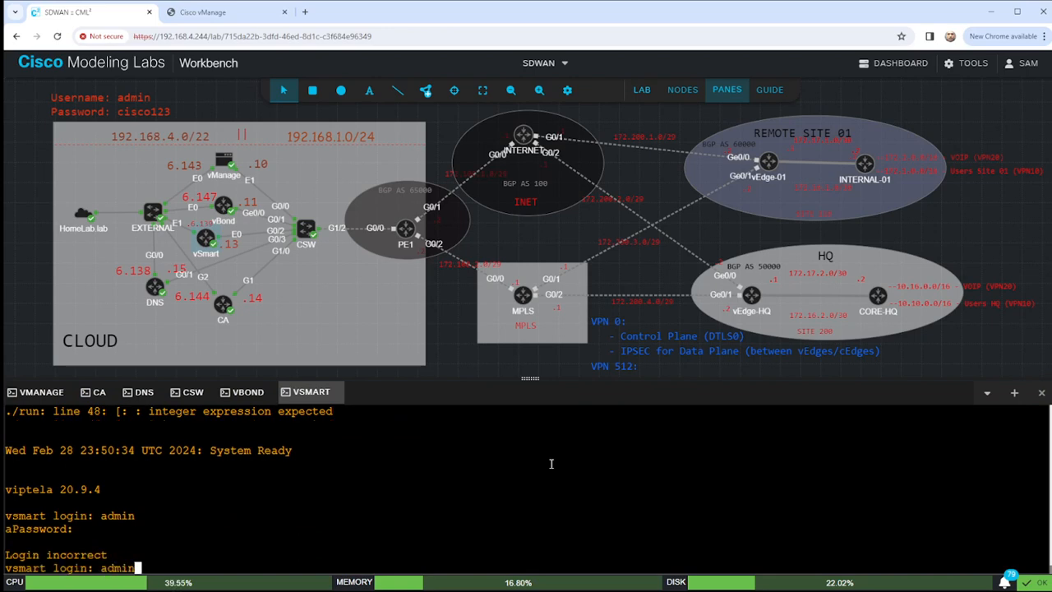
pyautogui.press('Return')
pyautogui.press('Return')
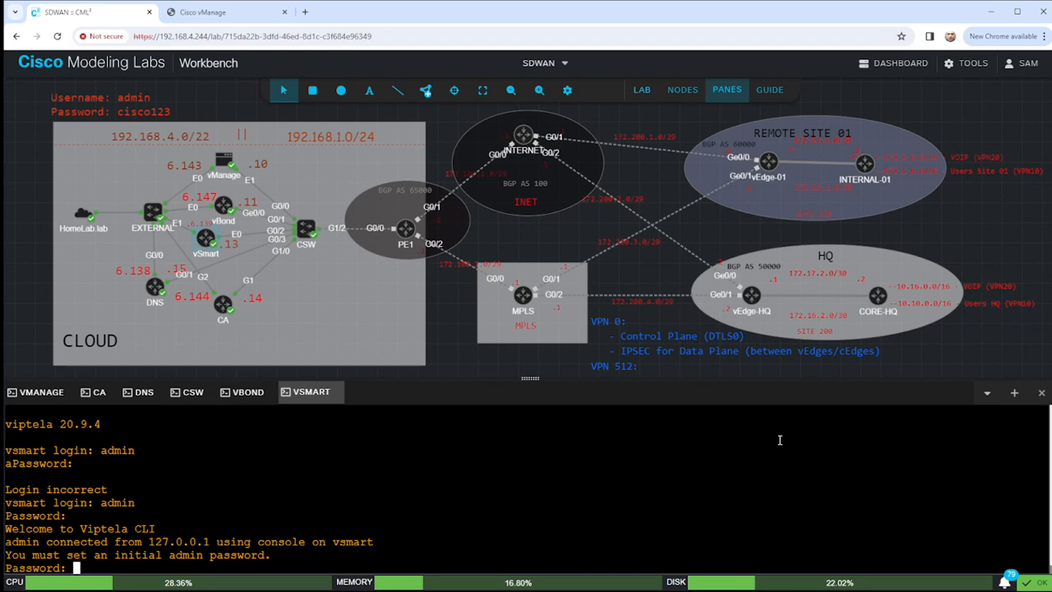
pyautogui.press('Return')
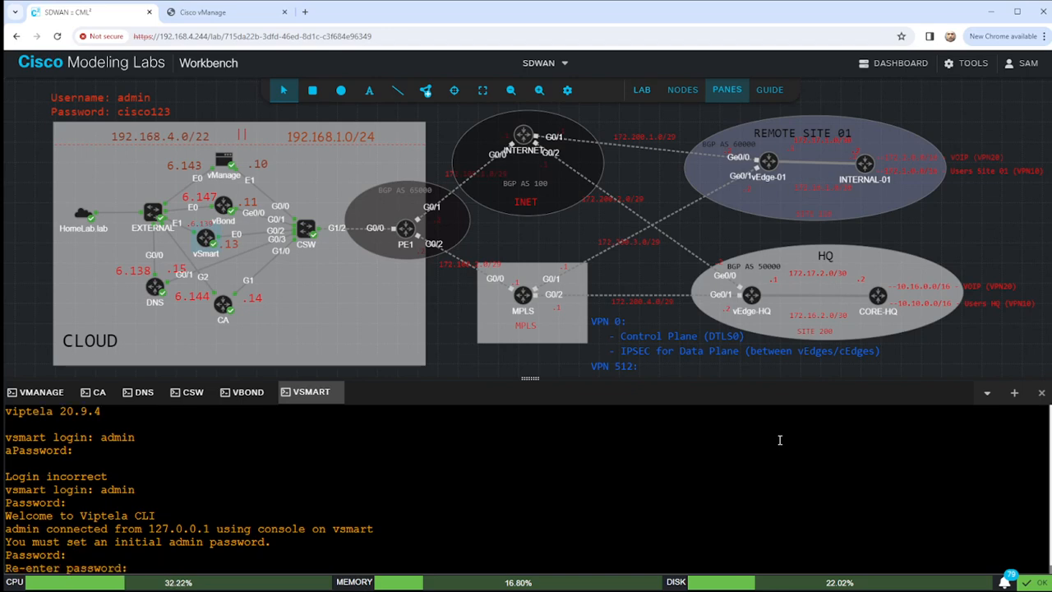
pyautogui.press('Return')
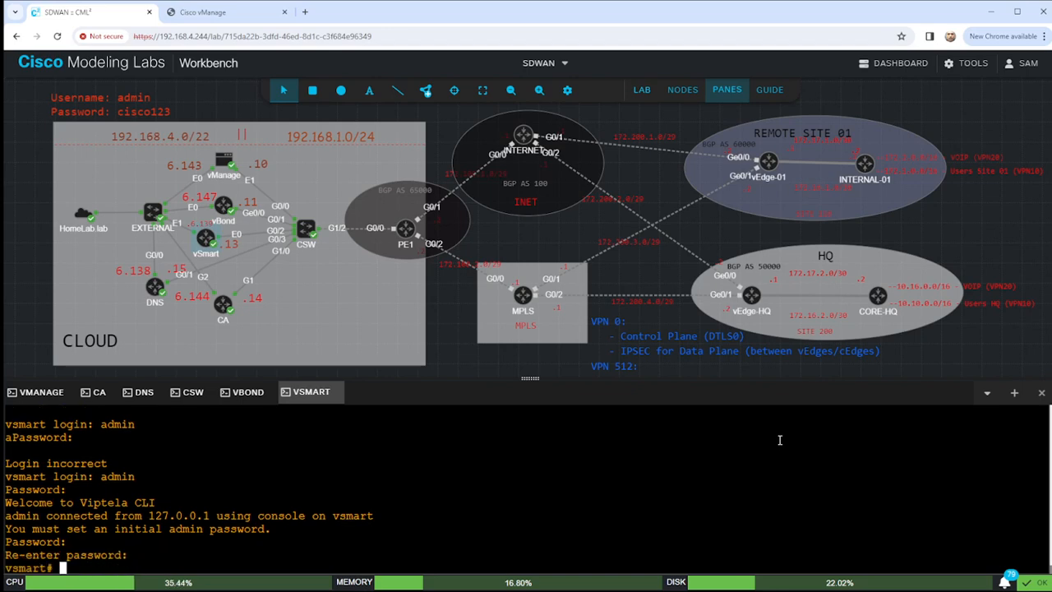
pyautogui.press('Return')
pyautogui.press('Return')
pyautogui.press('Return')
pyautogui.press('Return')
pyautogui.press('Return')
# Under system configuration, set host-name vSmart, system-ip 1.1.1.3 and site-id 100.
pyautogui.write('conf t')
pyautogui.press('Return')
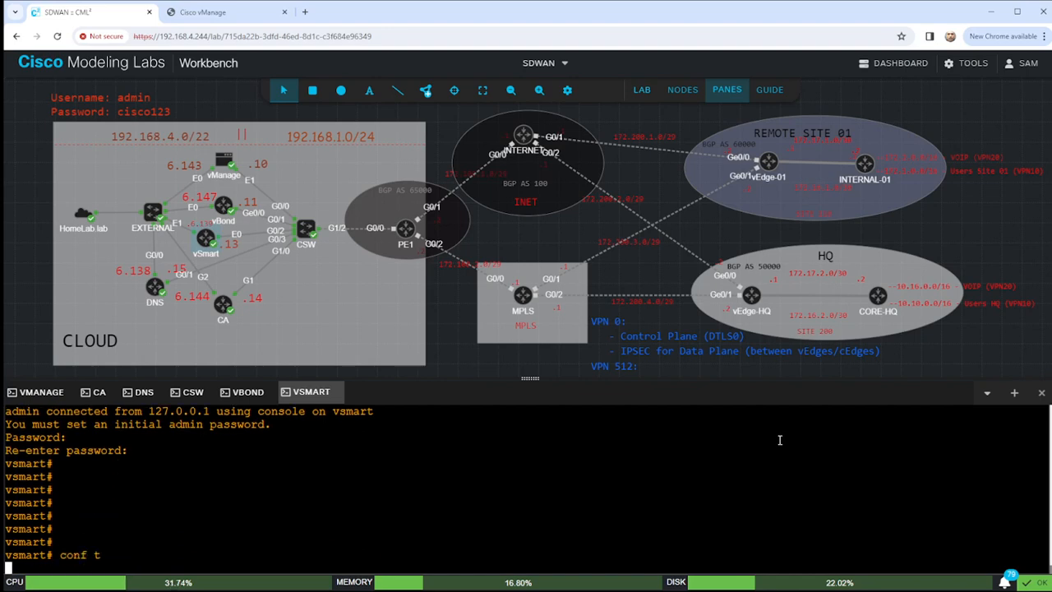
pyautogui.write('system')
pyautogui.press('Return')
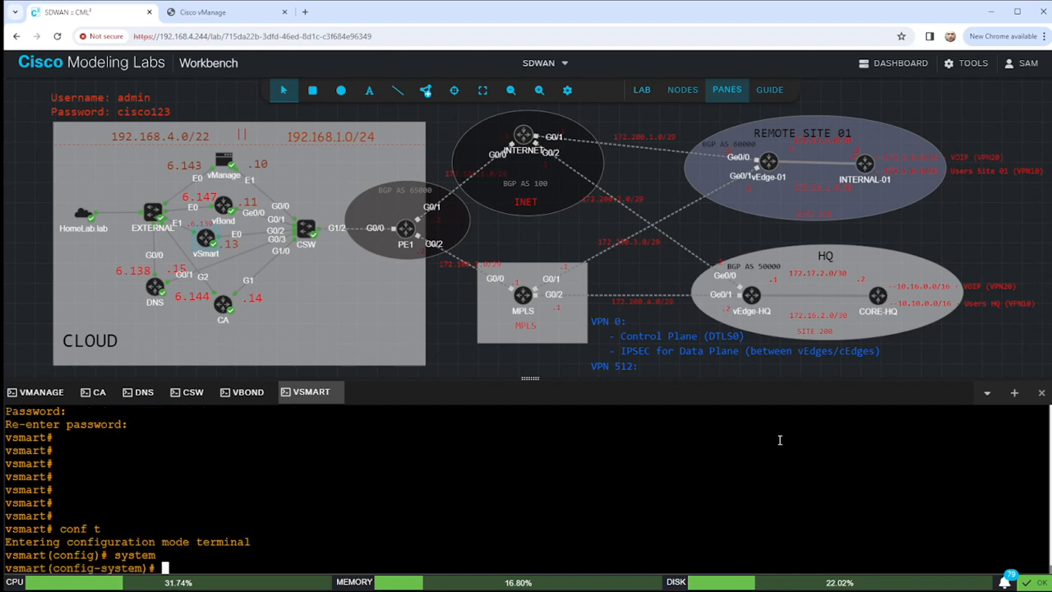
pyautogui.write('hos')
pyautogui.press('Tab')
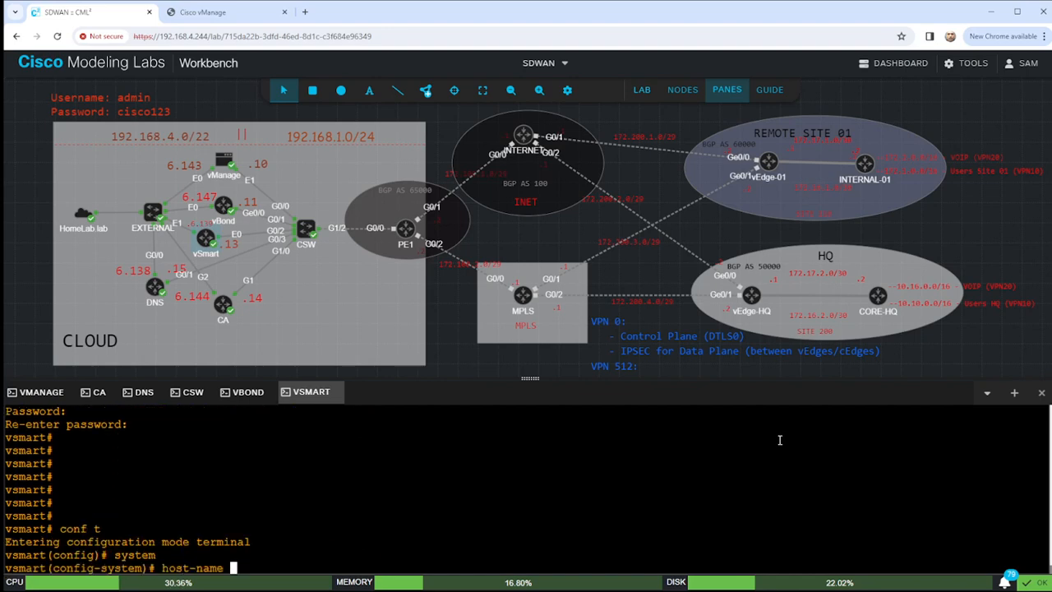
pyautogui.write('vSmart')
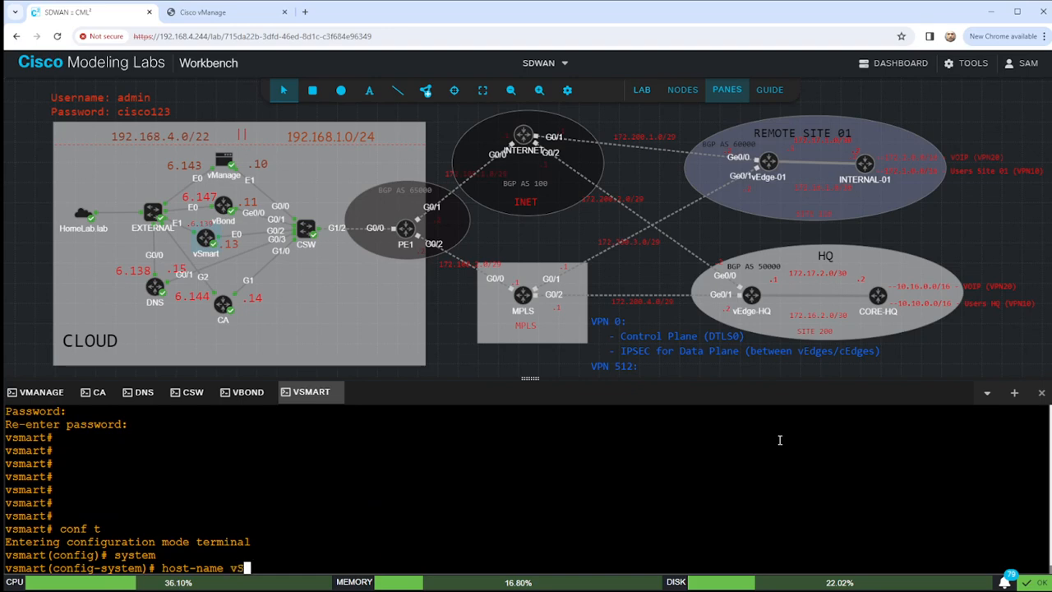
pyautogui.press('Return')
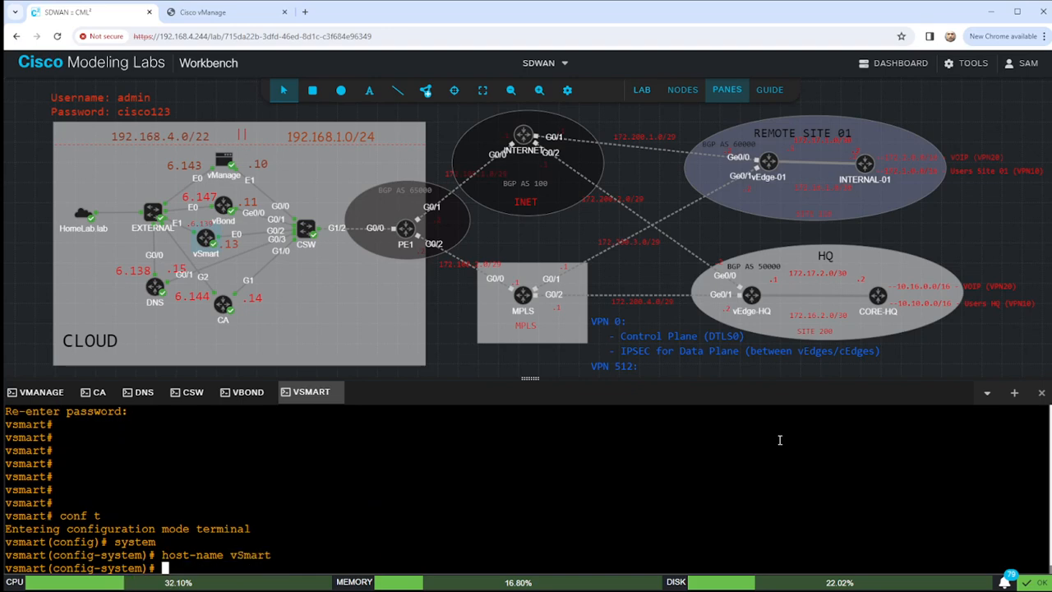
pyautogui.write('system-ip ')
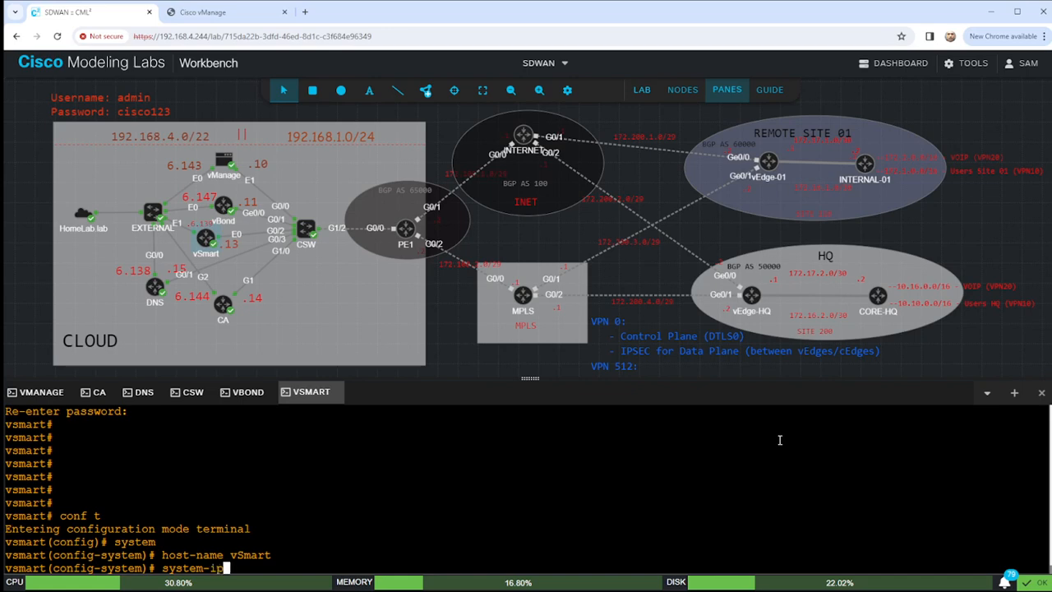
pyautogui.write('1.1.1.3')
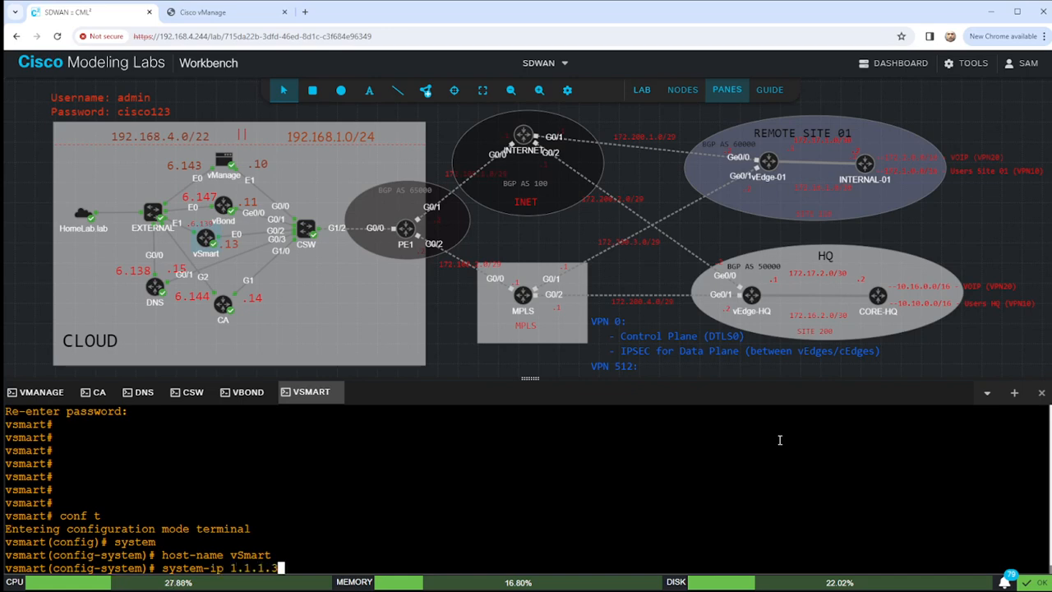
pyautogui.press('Return')
pyautogui.write('site-id 100')
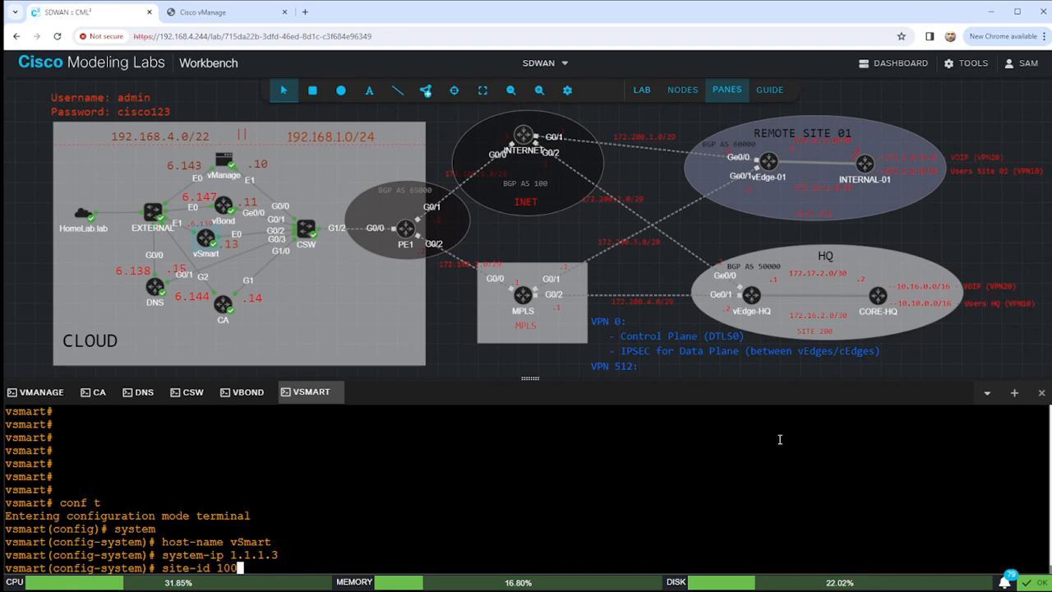
pyautogui.press('Return')
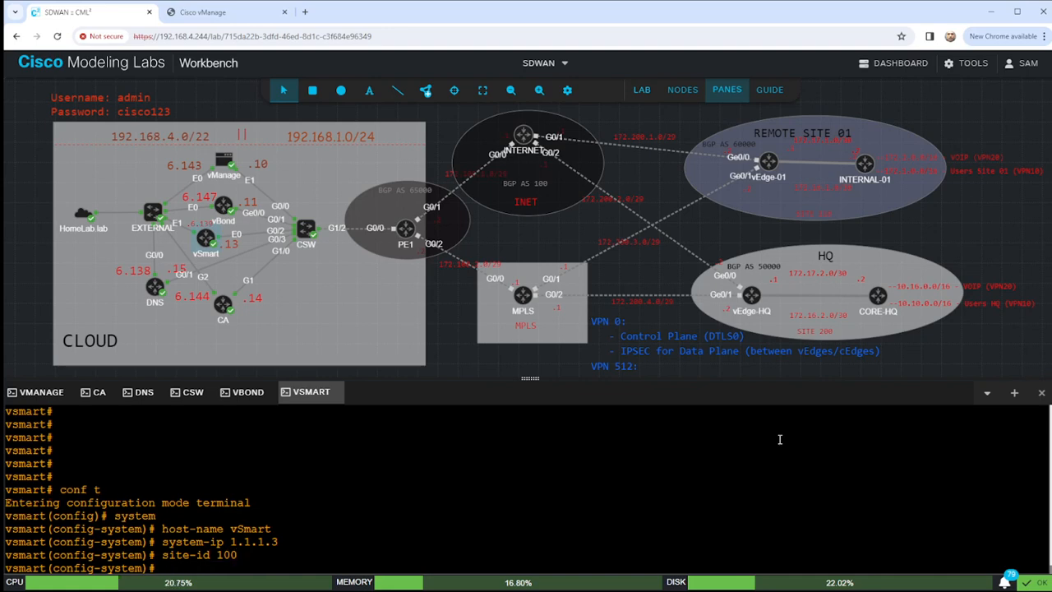
# Set organization-name HomeLab, clock timezone America/New_York and vbond 192.168.1.11.
pyautogui.write('org')
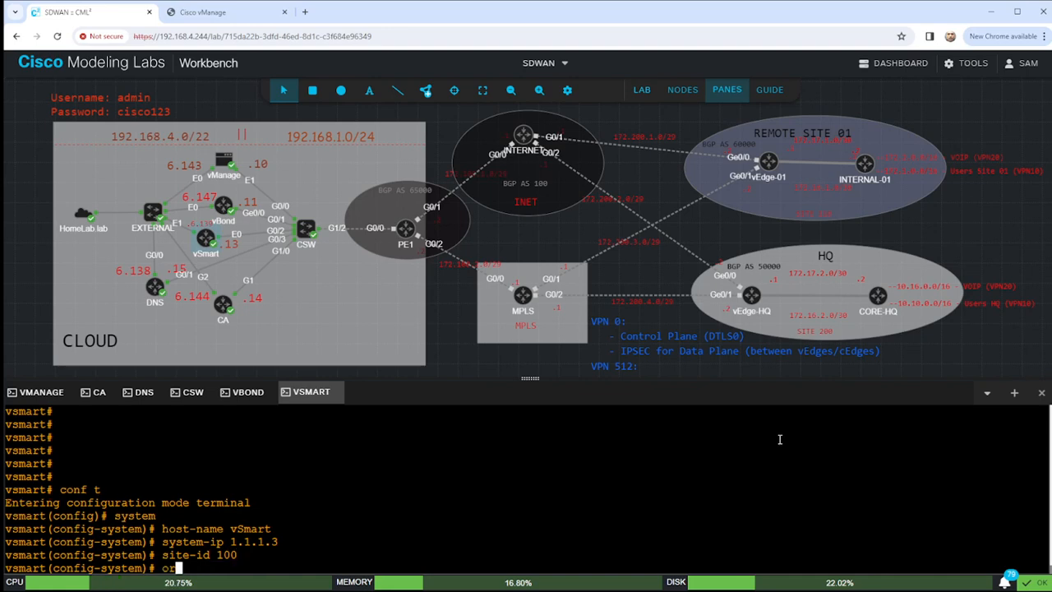
pyautogui.press('Tab')
pyautogui.write('HomeLab')
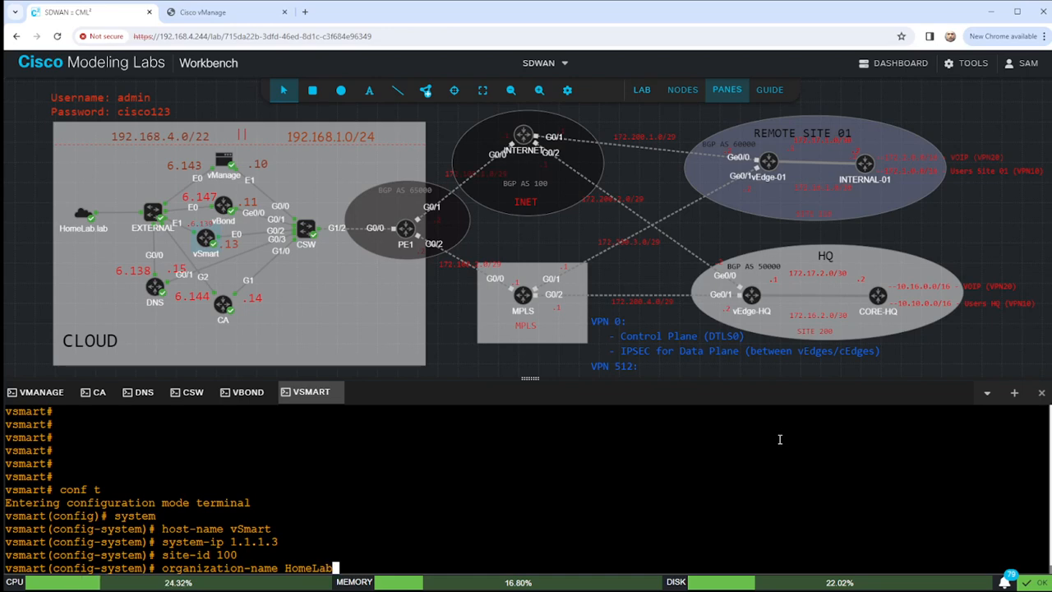
pyautogui.press('Return')
pyautogui.write('clock timezone ')
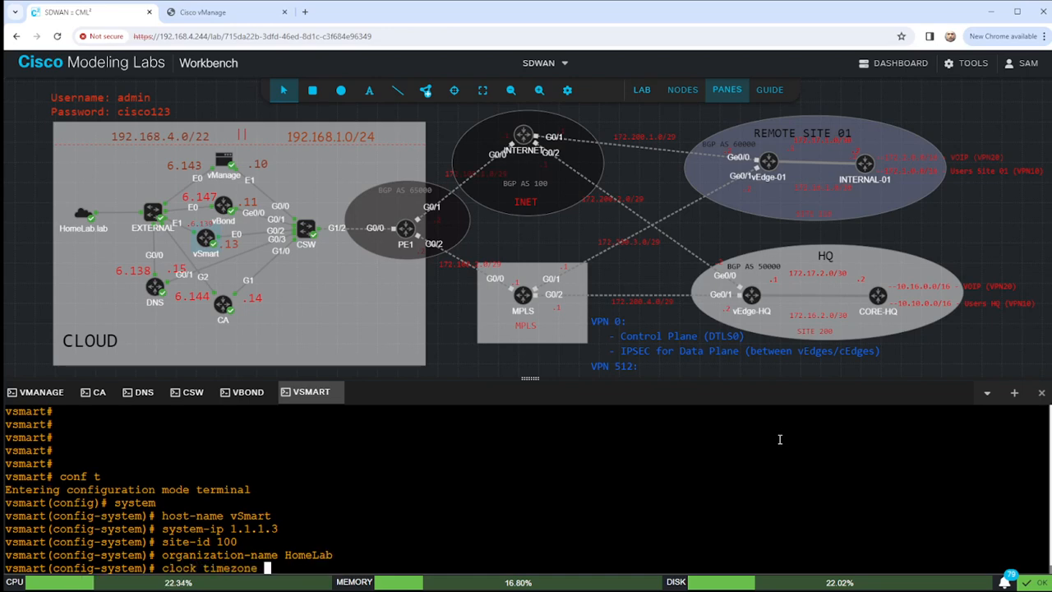
pyautogui.write('America/New')
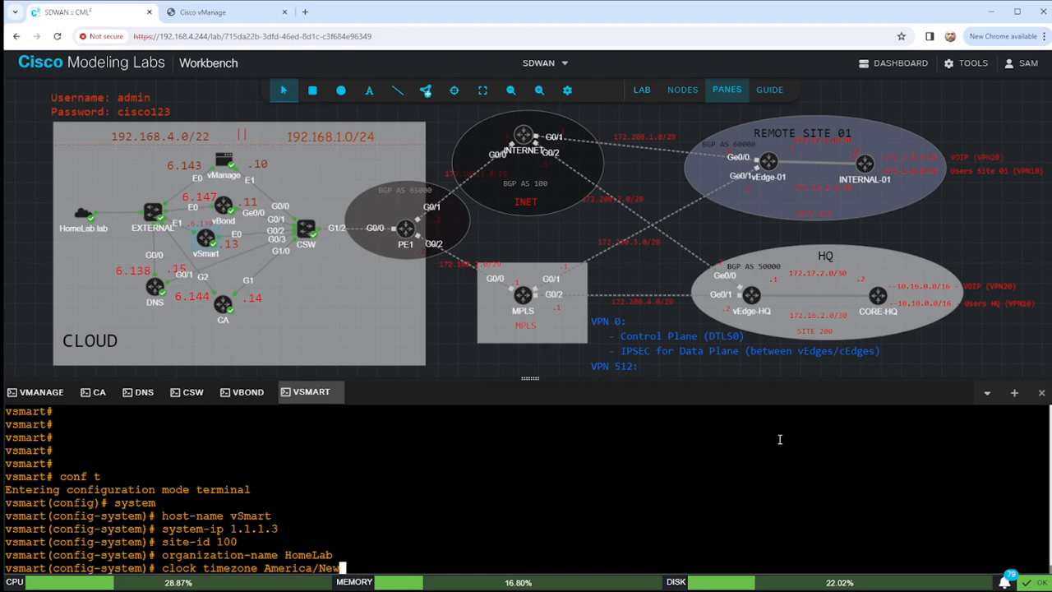
pyautogui.write(' York')
pyautogui.press('Return')
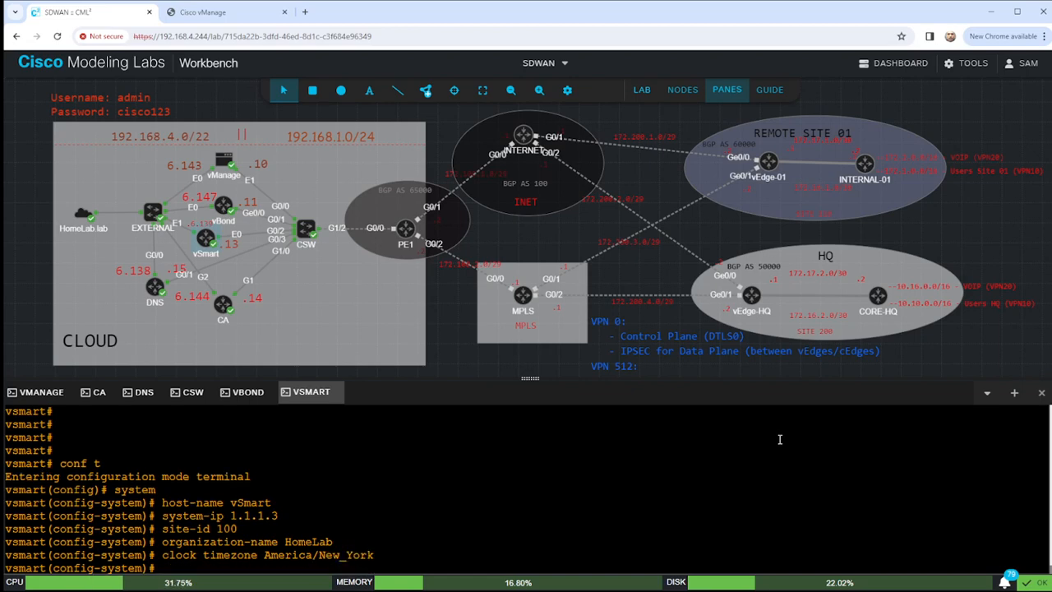
pyautogui.write('vp')
pyautogui.press('Return')
pyautogui.press('Left')
pyautogui.write('b')
pyautogui.press('Return')
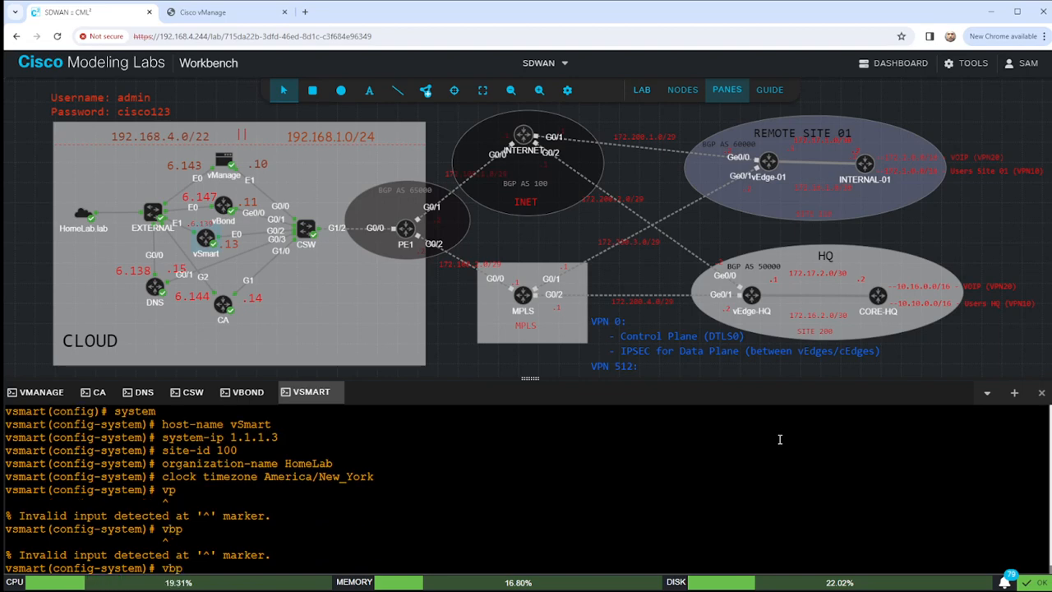
pyautogui.write('vbond 192.168.1.11')
pyautogui.press('Return')
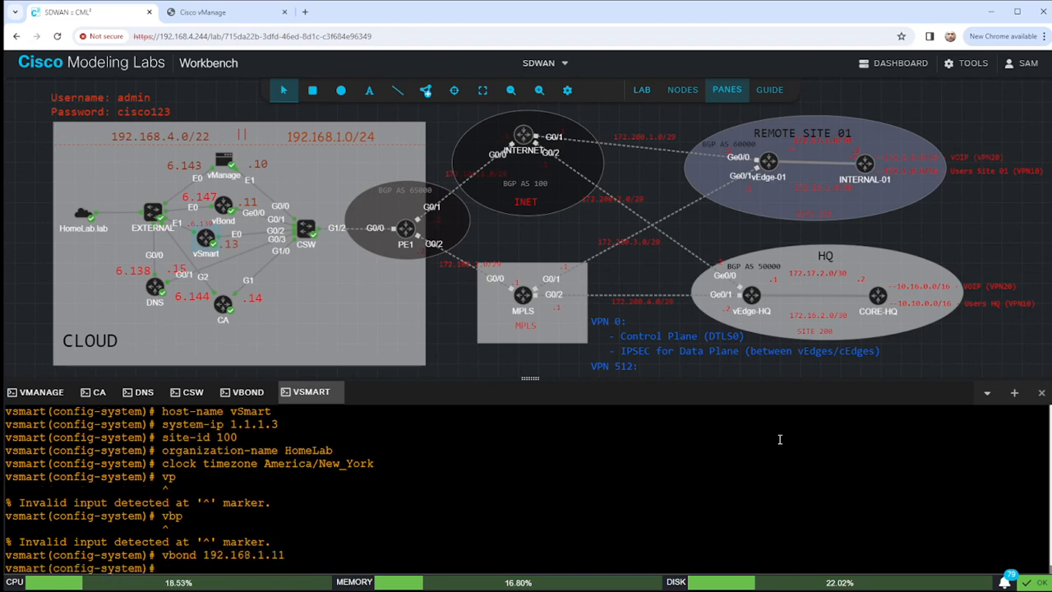
# Commit the system configuration and leave configuration mode.
pyautogui.press('Return')
pyautogui.press('Return')
pyautogui.press('Return')
pyautogui.press('Return')
pyautogui.press('Return')
pyautogui.press('Return')
pyautogui.write('s')
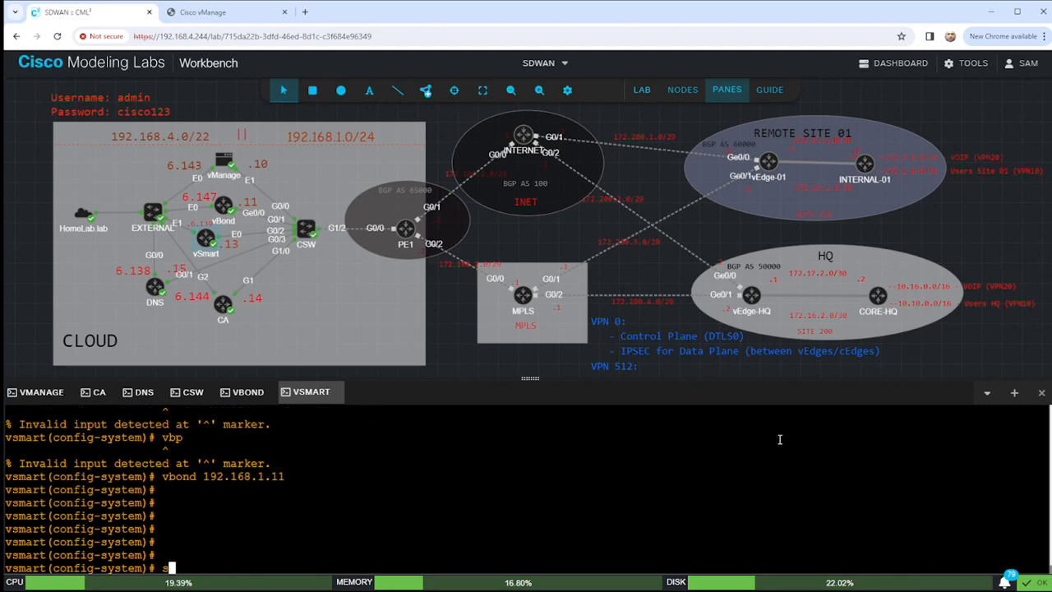
pyautogui.write('ommit')
pyautogui.press('Return')
pyautogui.write('e')
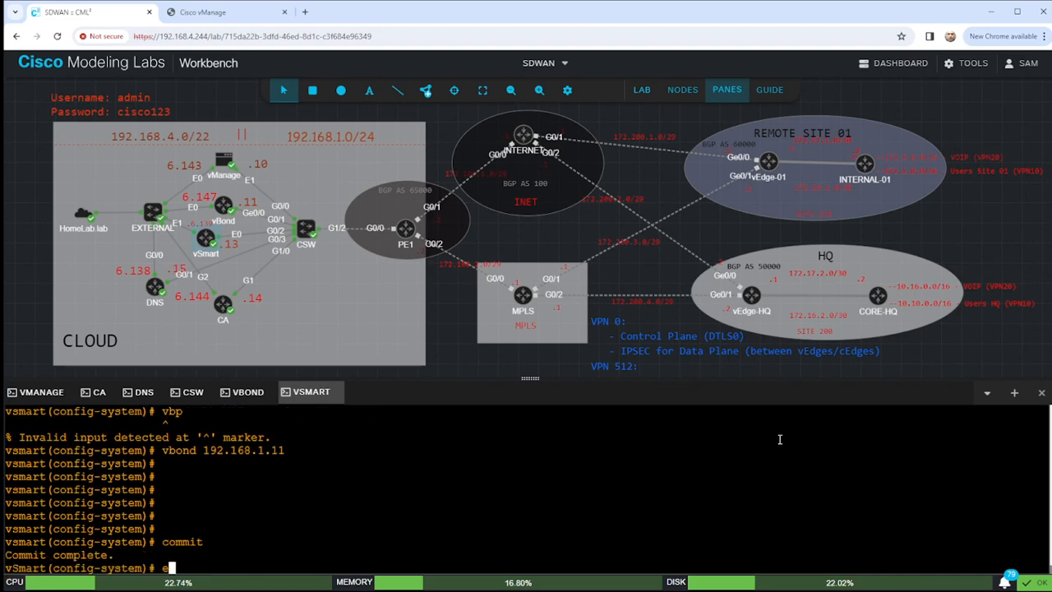
pyautogui.write('nd')
pyautogui.press('Return')
# Prepare the 'sho run system' command to display the running system configuration.
pyautogui.press('Return')
pyautogui.write('shor un')
pyautogui.press('Return')
pyautogui.press('BackSpace')
pyautogui.press('BackSpace')
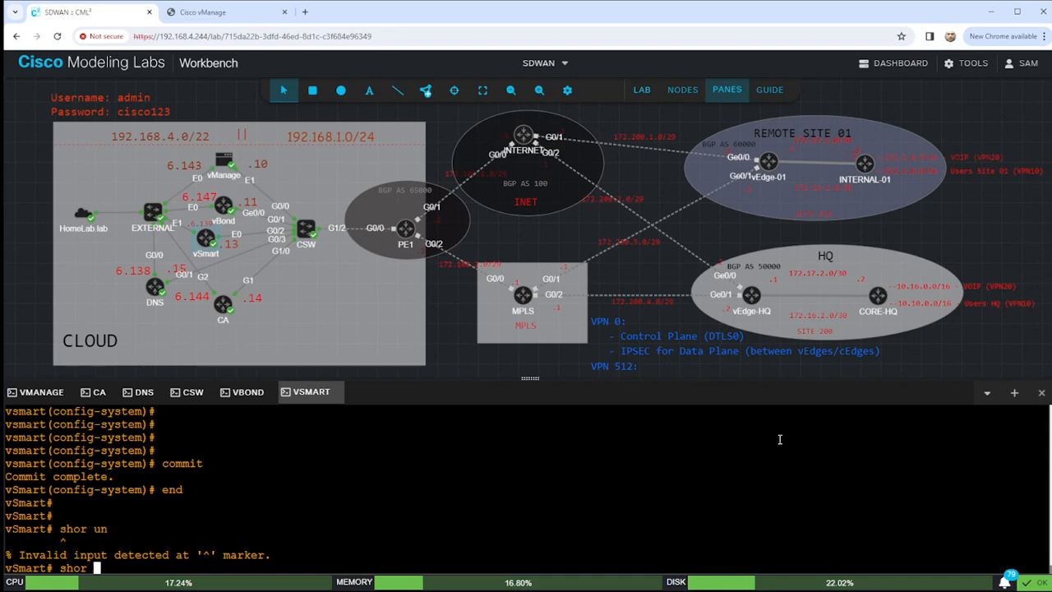
pyautogui.press('BackSpace')
pyautogui.press('BackSpace')
pyautogui.write('run ?s')
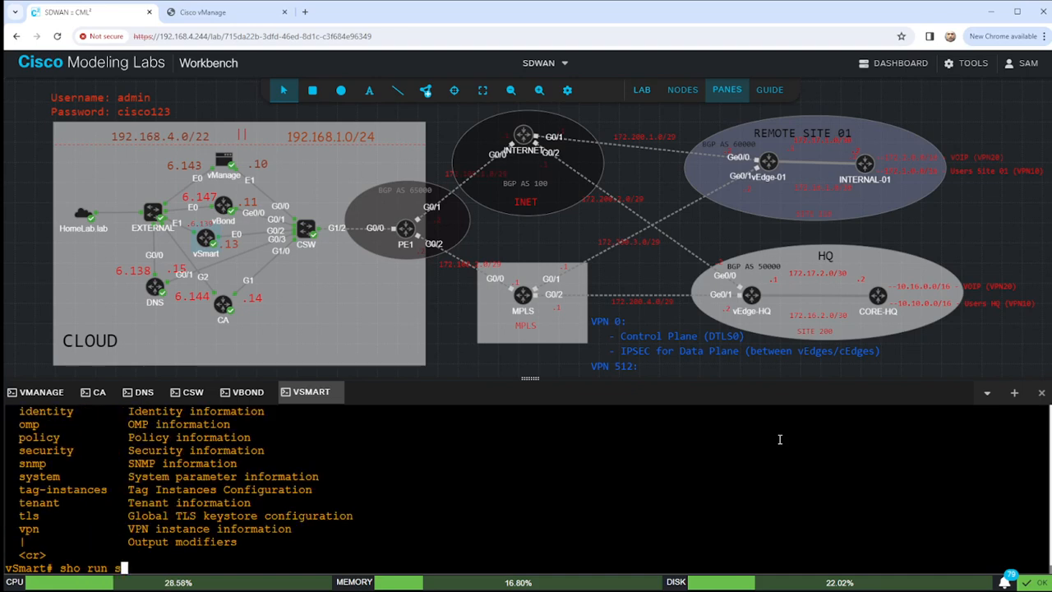
pyautogui.write('ystem')
# Display the running system config and inspect the host-name, system-ip, site-id and NTP lines.
pyautogui.press('Return')
pyautogui.scroll(7, 463, 452)
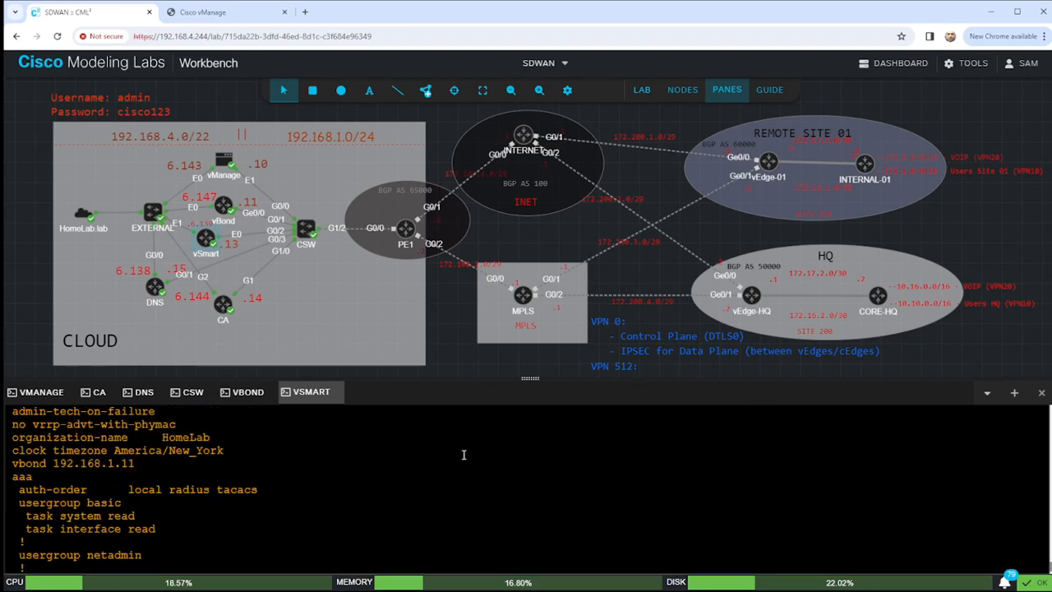
pyautogui.scroll(-2, 151, 509)
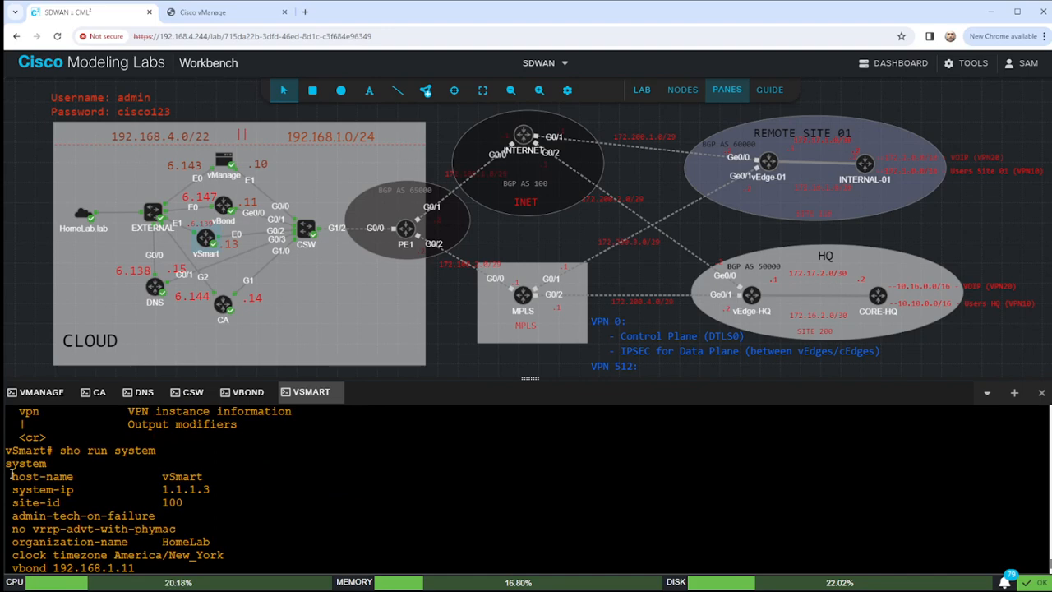
pyautogui.moveTo(8, 475); pyautogui.dragTo(221, 506)
pyautogui.scroll(-3, 218, 519)
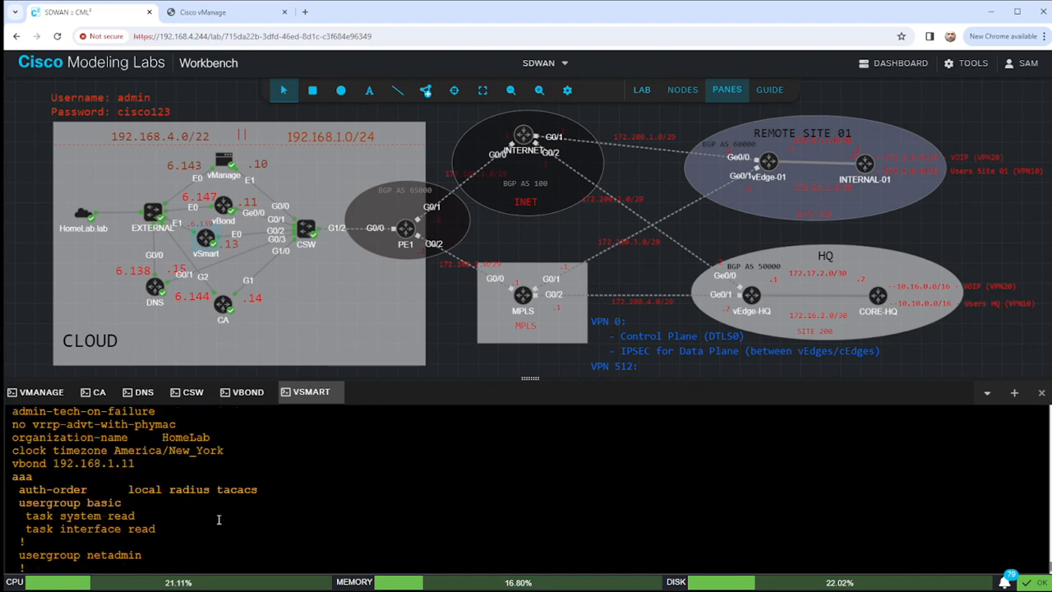
pyautogui.scroll(-10, 254, 489)
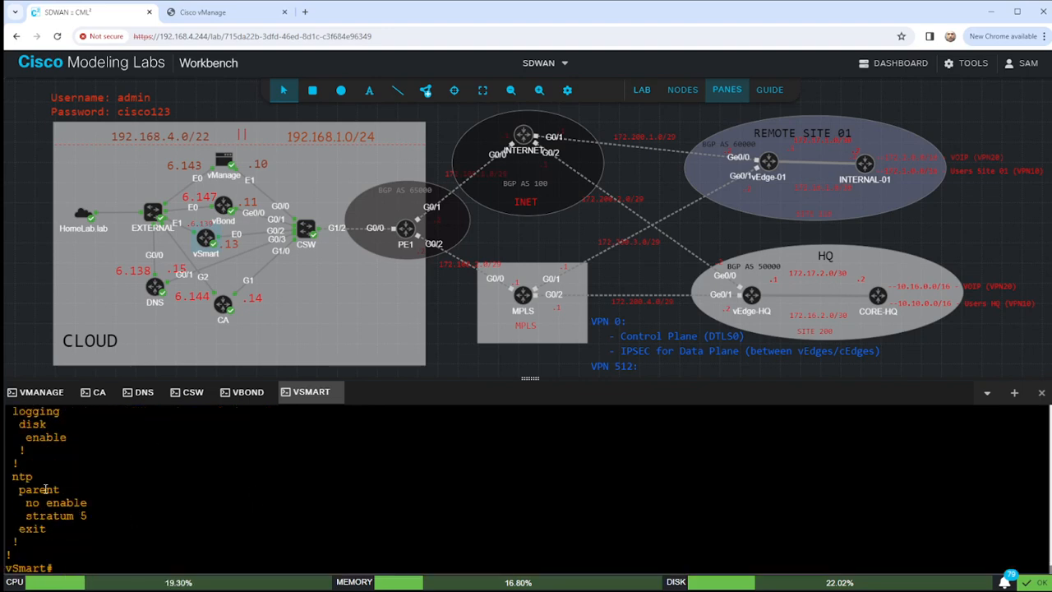
pyautogui.moveTo(17, 477); pyautogui.dragTo(103, 534)
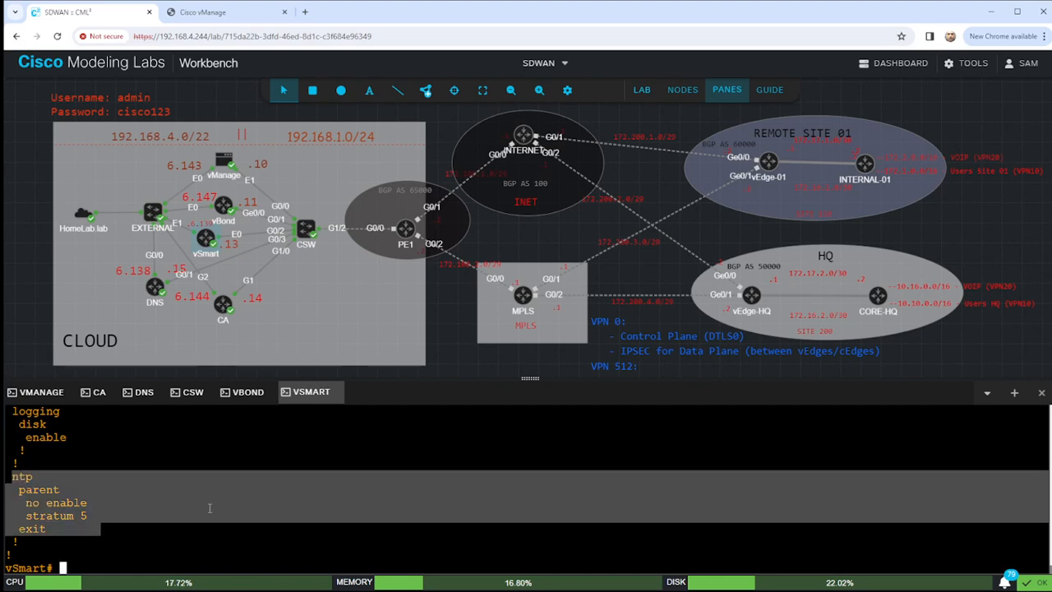
# Re-enter configuration mode with 'conf t'.
pyautogui.write('conf t')
pyautogui.press('Return')
pyautogui.write('conf t')
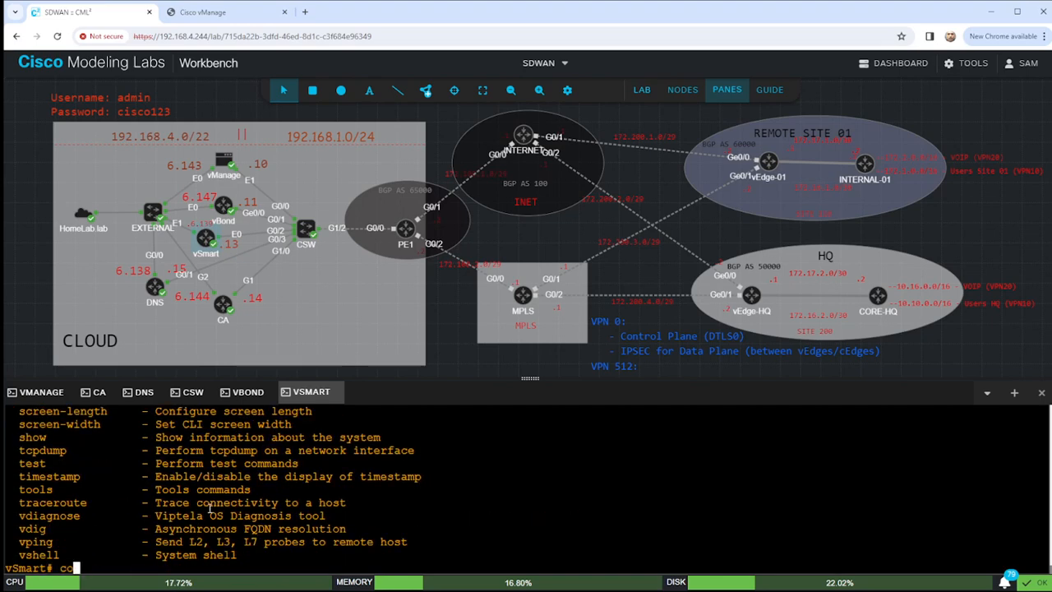
pyautogui.press('Return')
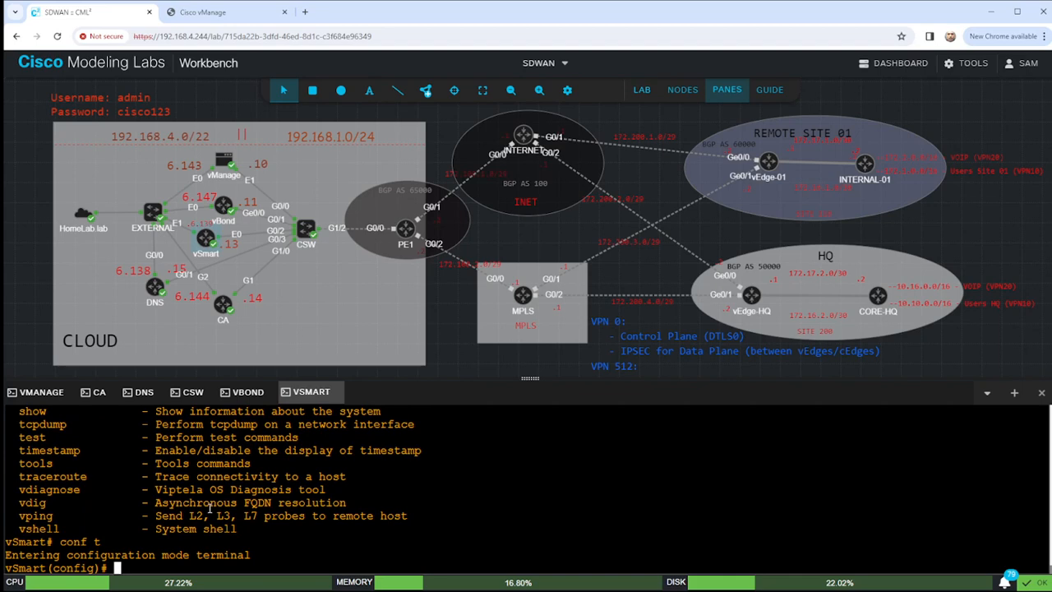
# Under system, add NTP server 192.168.5.192 preferred in vpn 512, fixing the vpn512 typo.
pyautogui.write('system')
pyautogui.press('Return')
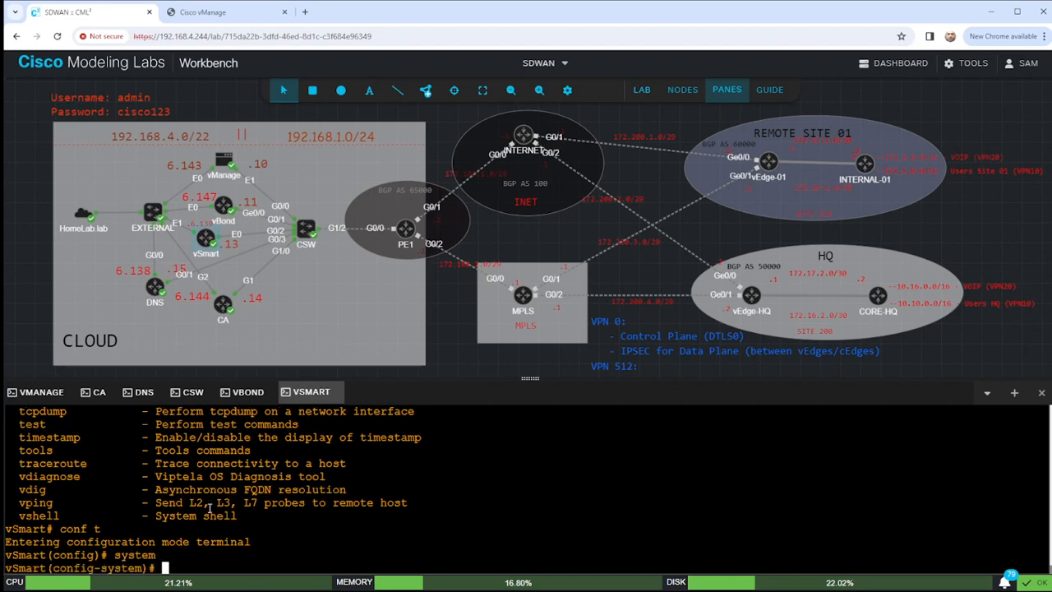
pyautogui.write('ntp server ')
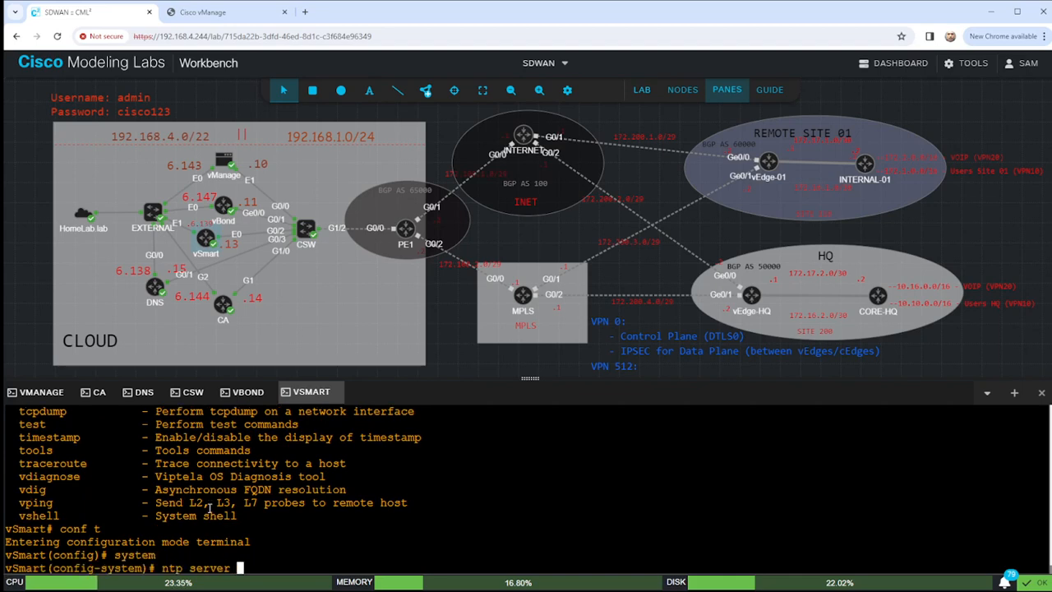
pyautogui.write('192.168.5.192')
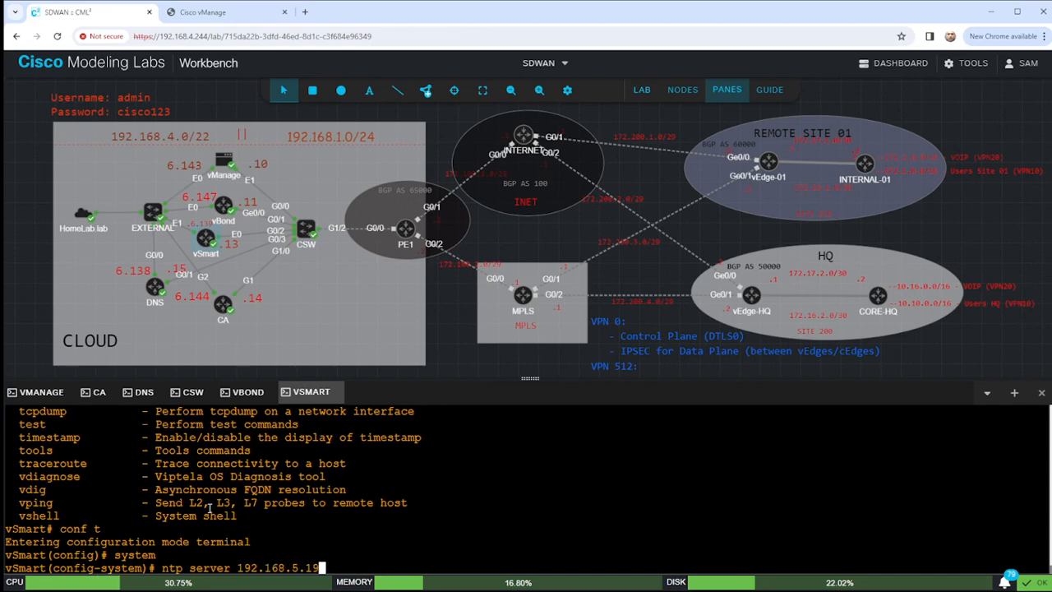
pyautogui.write('efer vpn512')
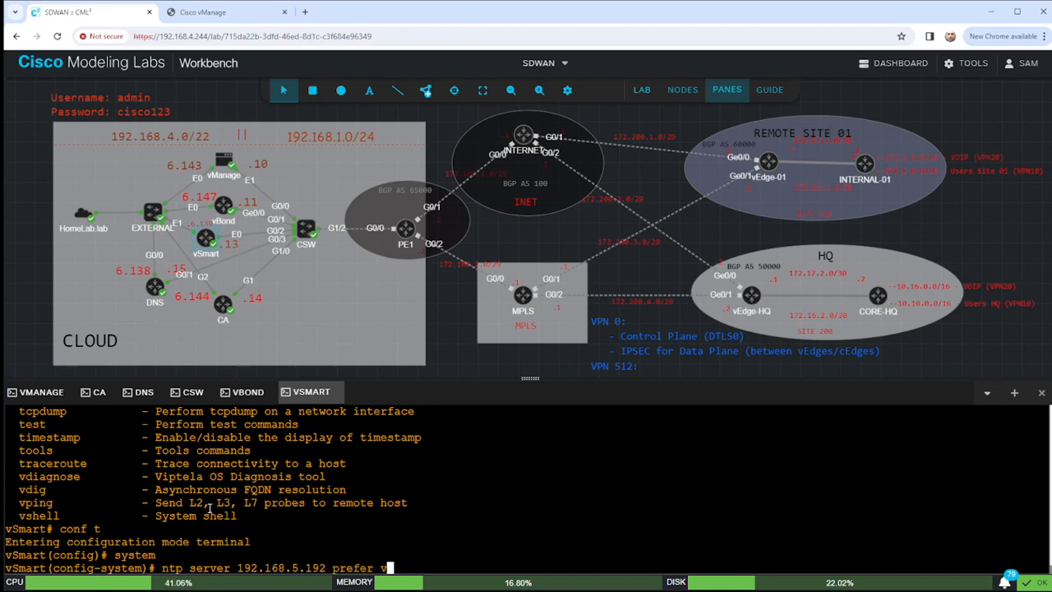
pyautogui.press('Return')
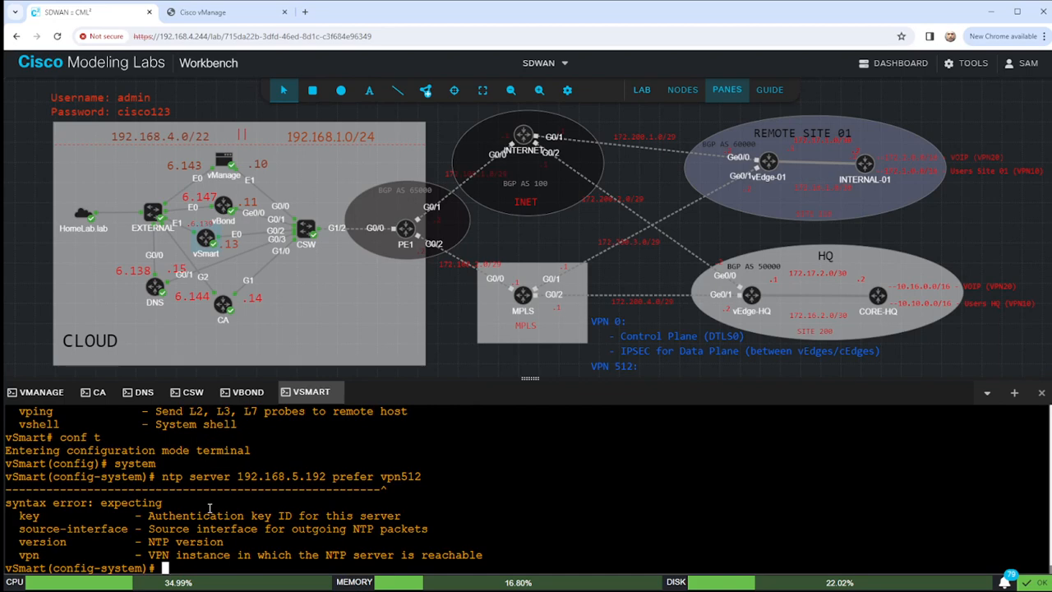
pyautogui.press('Up')
pyautogui.press('Left')
pyautogui.press('Left')
pyautogui.press('Left')
pyautogui.press('Return')
# Commit the NTP setting, end, and re-enter configuration mode.
pyautogui.write('c')
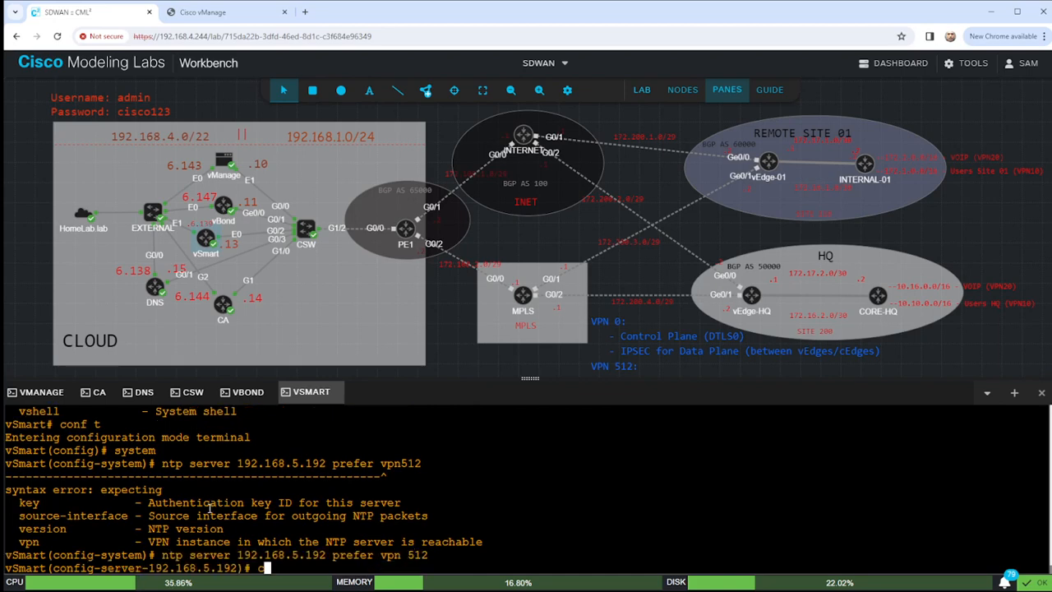
pyautogui.write('ommit')
pyautogui.press('Return')
pyautogui.write('end')
pyautogui.press('Return')
pyautogui.press('Return')
pyautogui.press('Return')
pyautogui.press('Return')
pyautogui.press('Return')
pyautogui.press('Return')
pyautogui.press('Return')
pyautogui.press('Return')
pyautogui.press('Return')
pyautogui.press('Return')
pyautogui.press('Return')
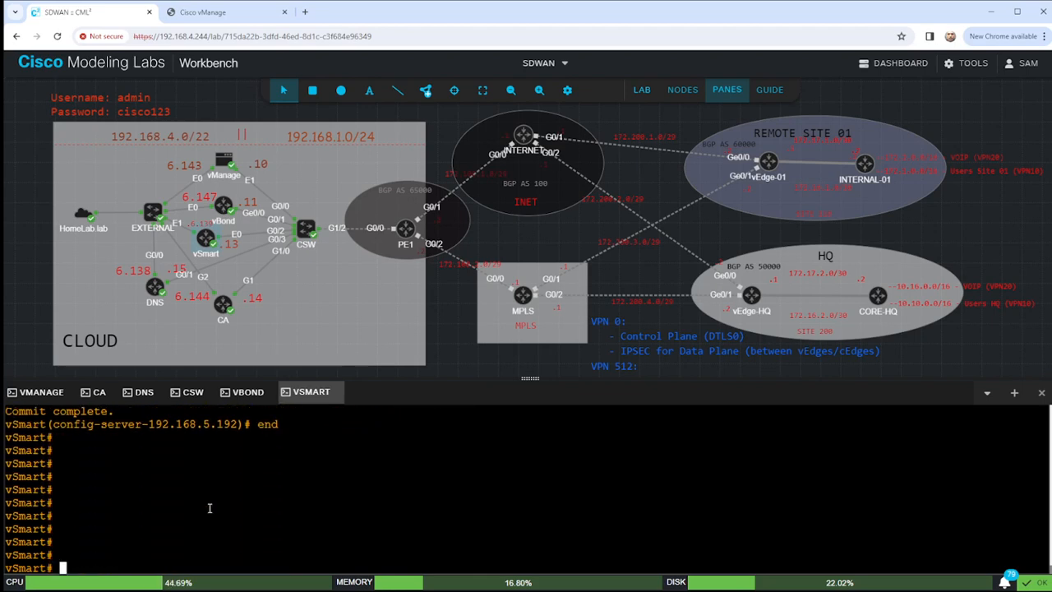
pyautogui.write('conf t')
pyautogui.press('Return')
# Enter the VPN 0 configuration on vSmart, zooming in on the cloud site topology.
pyautogui.write('vpn 0')
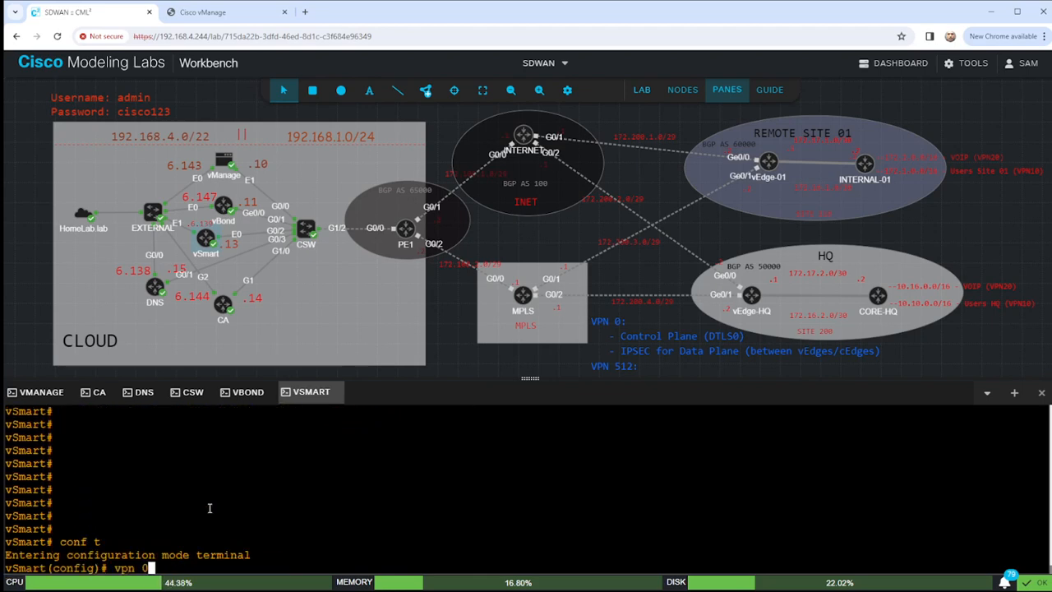
pyautogui.press('Return')
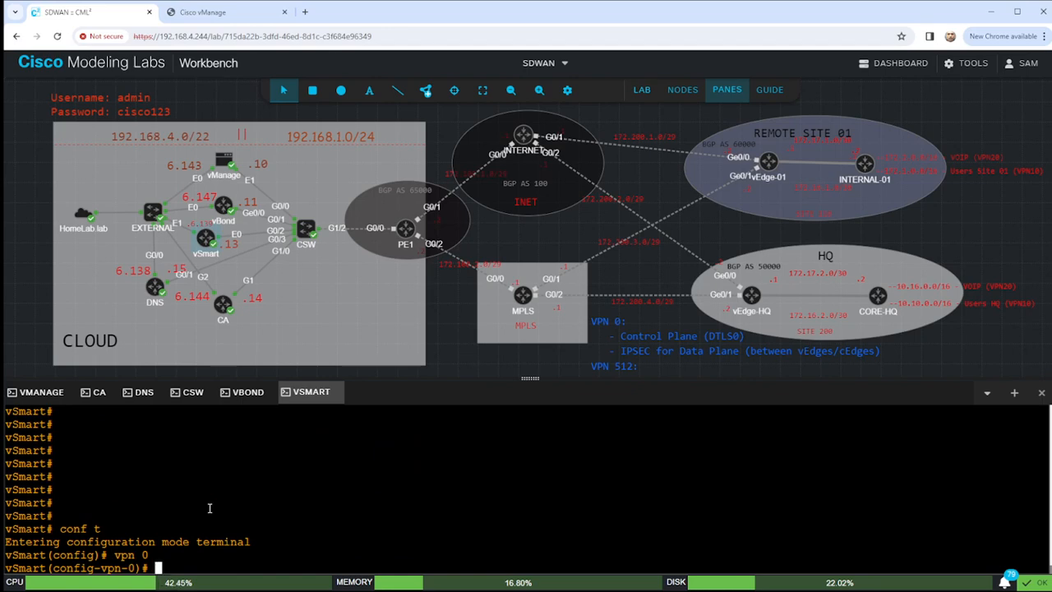
pyautogui.write('no int')
pyautogui.press('BackSpace')
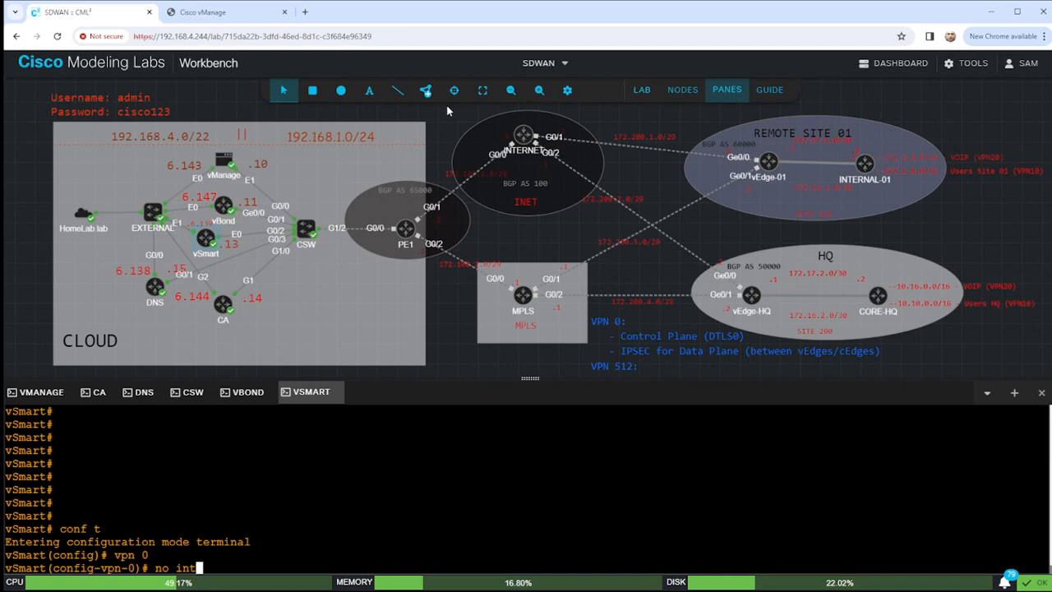
pyautogui.click(539, 90)
pyautogui.click(538, 91)
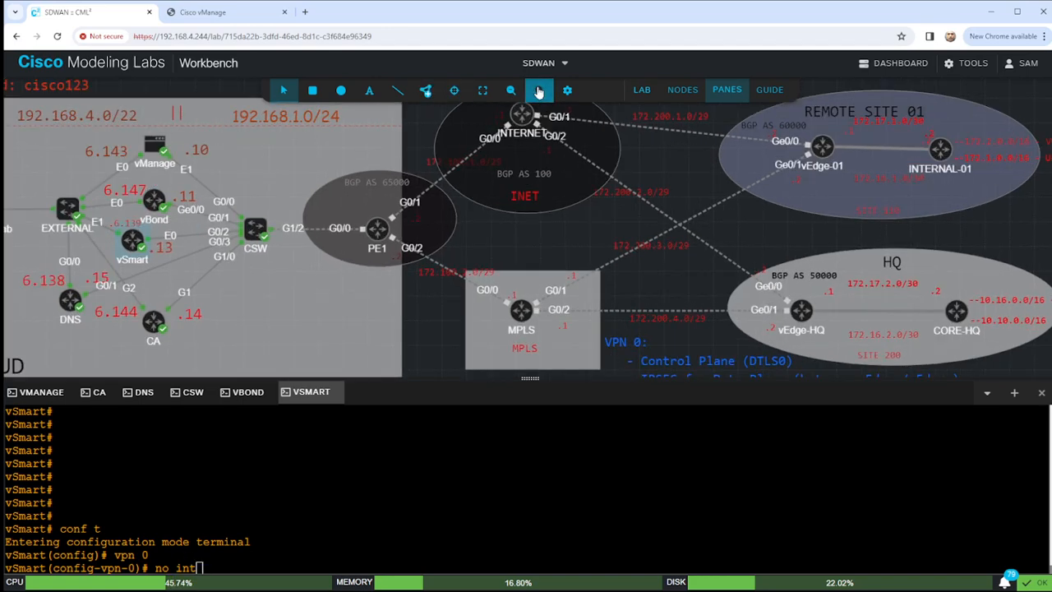
pyautogui.click(539, 90)
pyautogui.click(538, 90)
pyautogui.moveTo(602, 230); pyautogui.dragTo(650, 226)
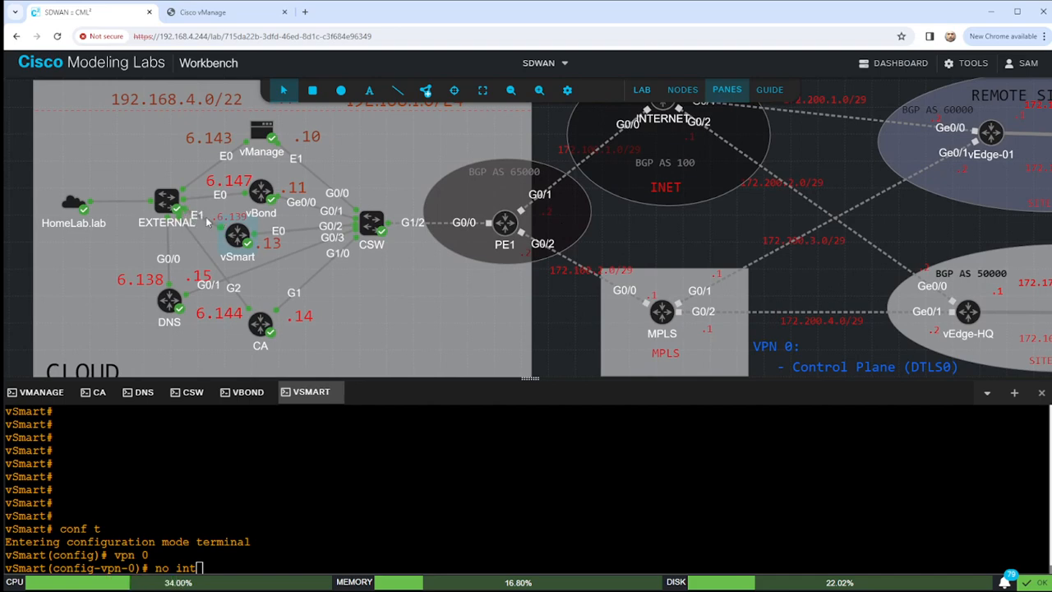
# Remove interface eth1 from VPN 0 with 'no interface eth1'.
pyautogui.click(329, 536)
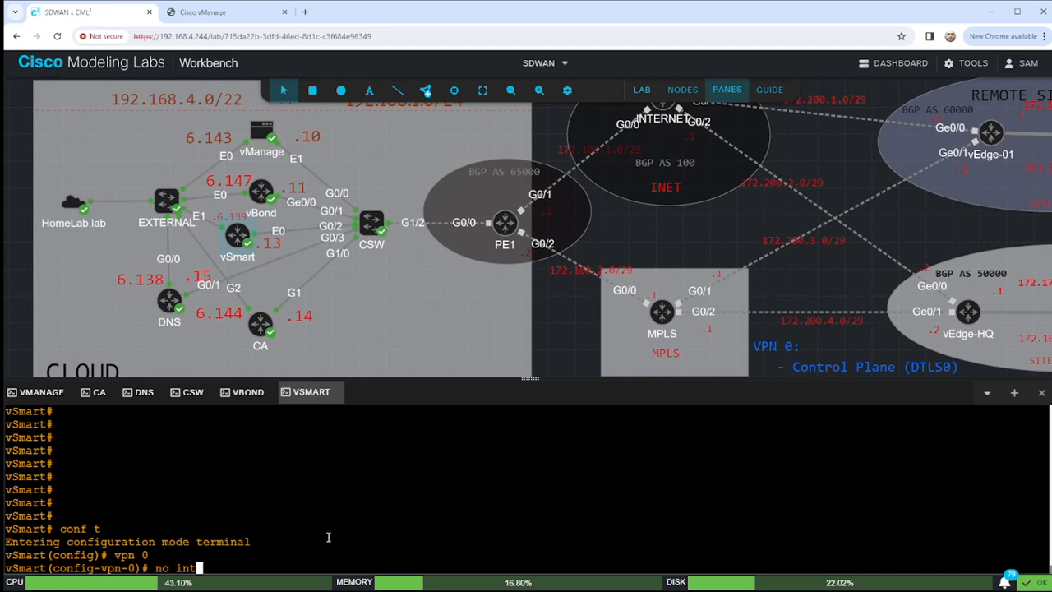
pyautogui.write('e')
pyautogui.press('Tab')
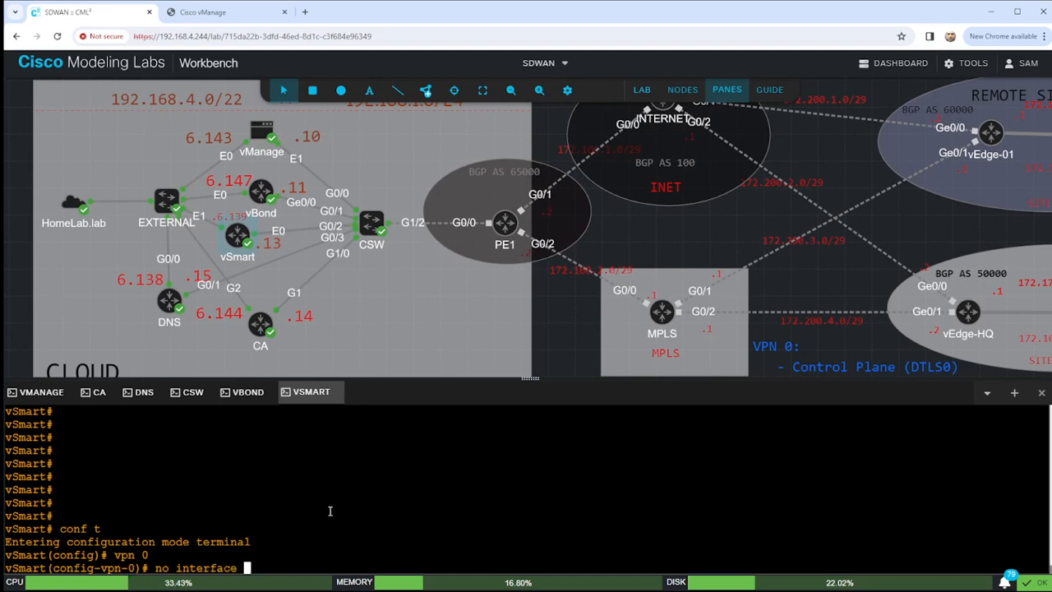
pyautogui.write('e')
pyautogui.press('Tab')
pyautogui.press('BackSpace')
pyautogui.press('BackSpace')
pyautogui.write('1')
pyautogui.press('Return')
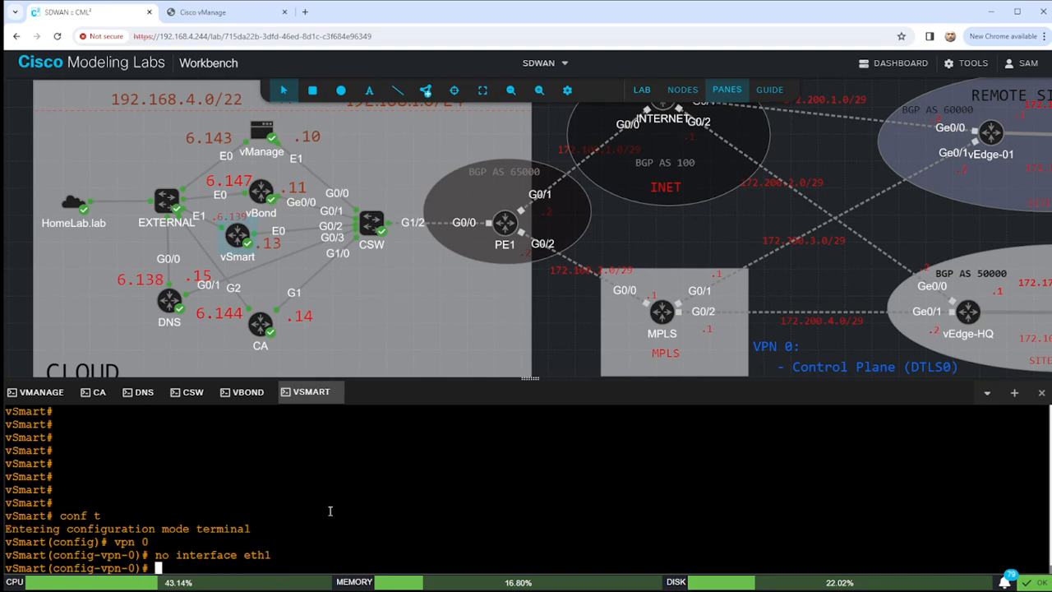
# Give interface eth0 the address 192.18.1.13/24.
pyautogui.write('interface e')
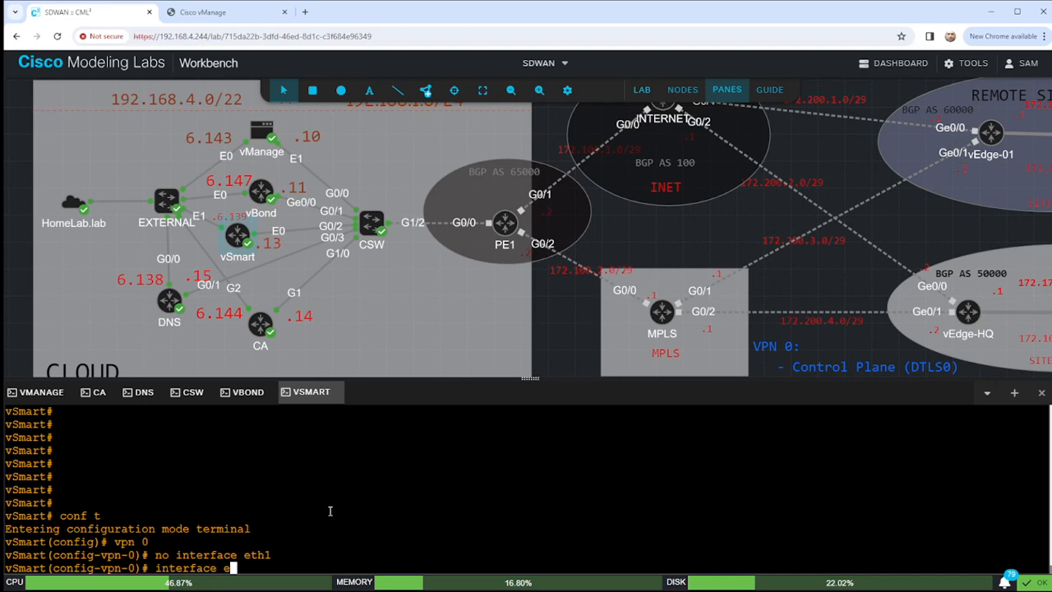
pyautogui.write('th0')
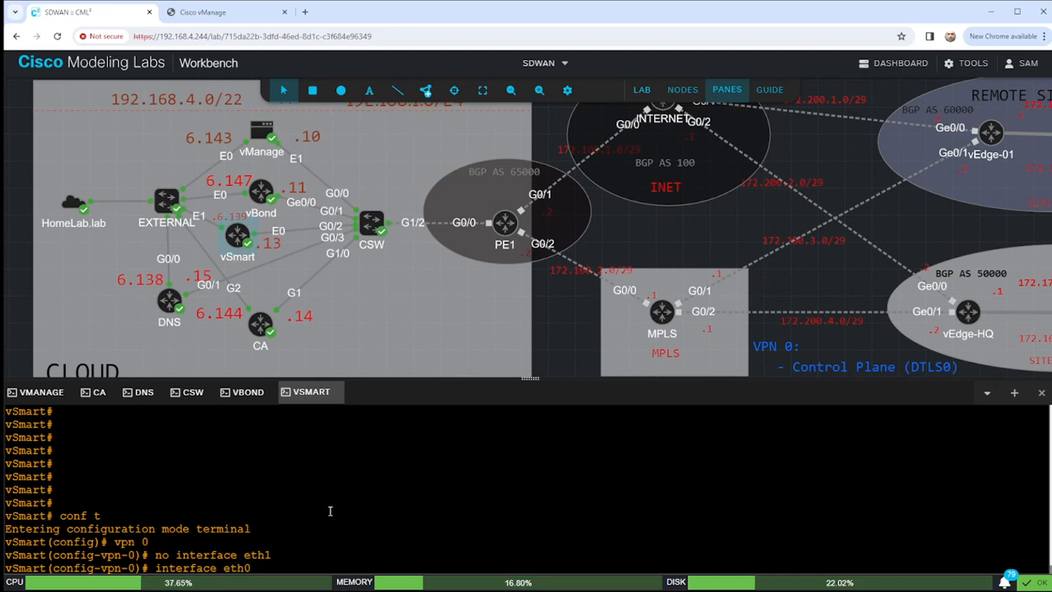
pyautogui.press('Return')
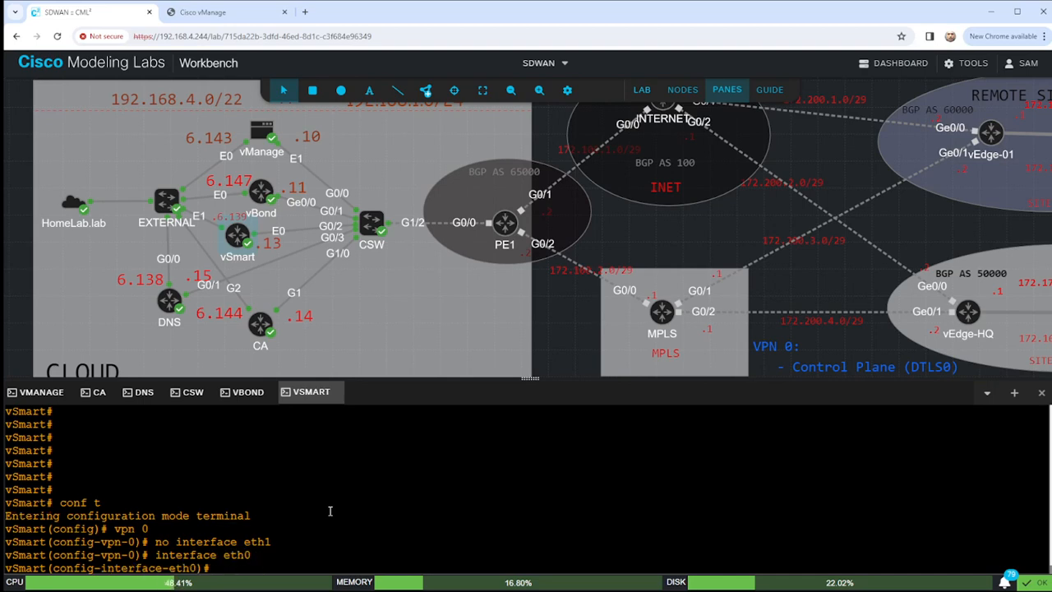
pyautogui.write('ip add 192.1')
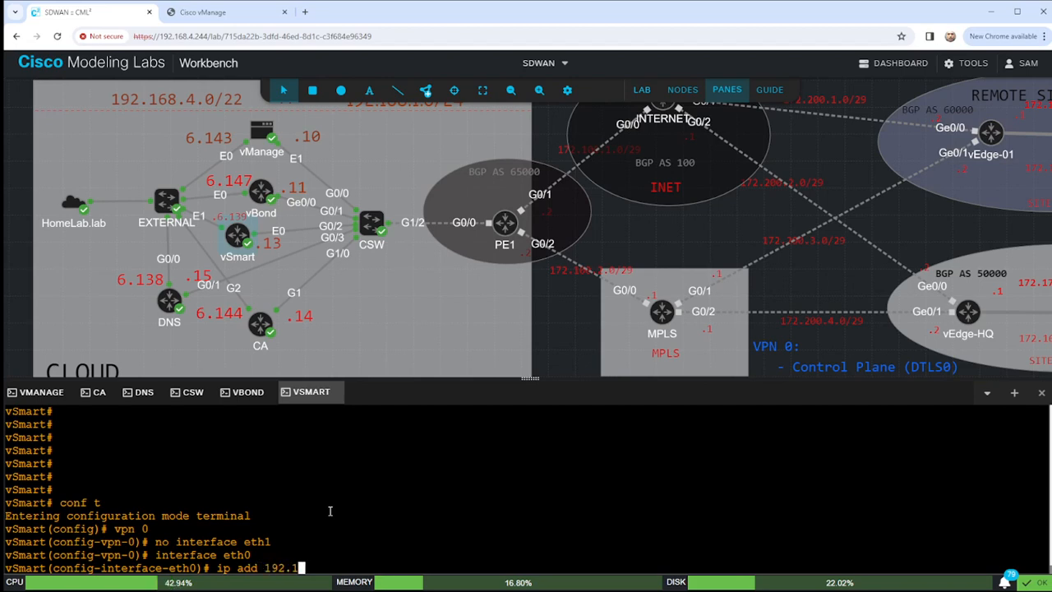
pyautogui.write('8.1.13/24')
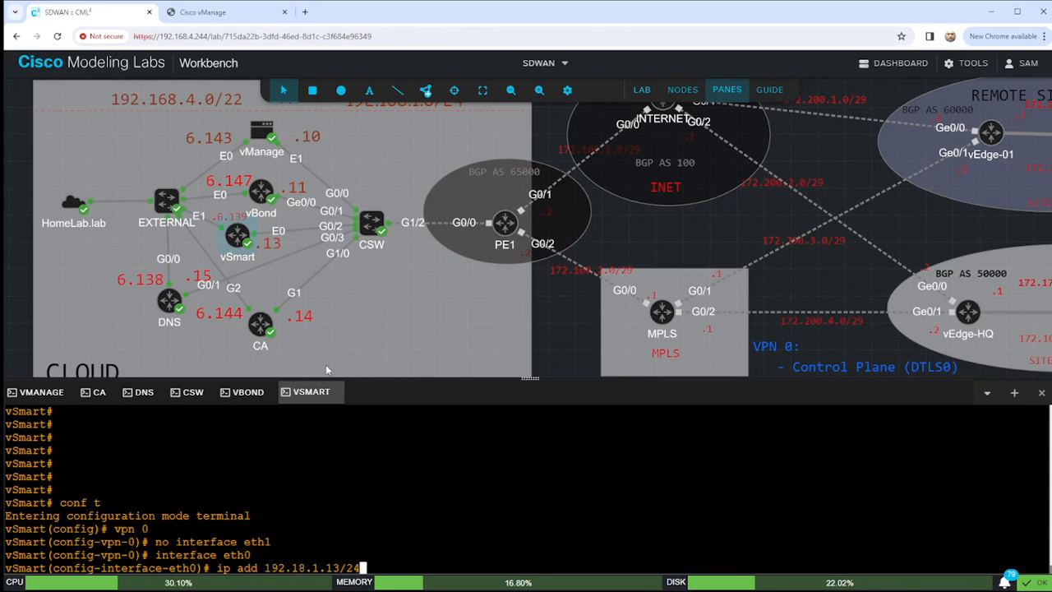
pyautogui.press('Return')
# Add an eth0 tunnel interface with color biz-internet allowing all services, and commit.
pyautogui.write('tu')
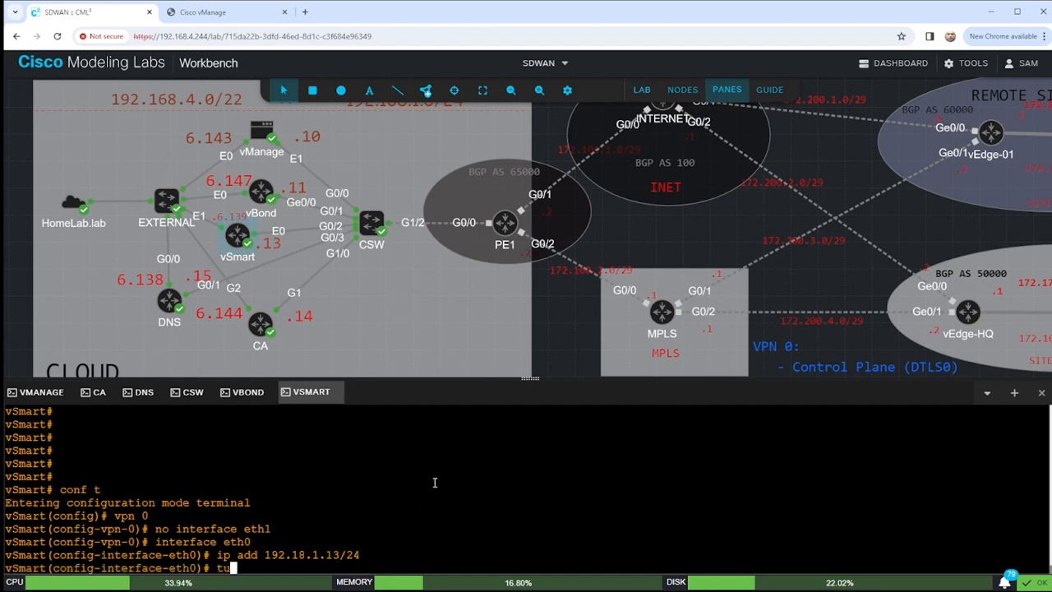
pyautogui.write('nnel-interface')
pyautogui.press('Return')
pyautogui.write('co')
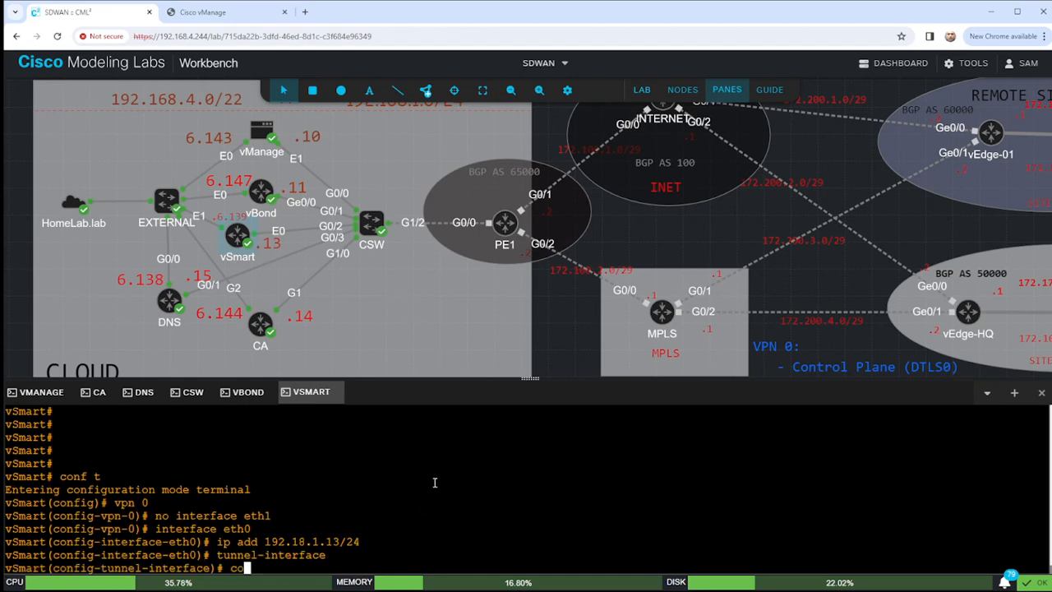
pyautogui.press('?')
pyautogui.write('lor biz-internet')
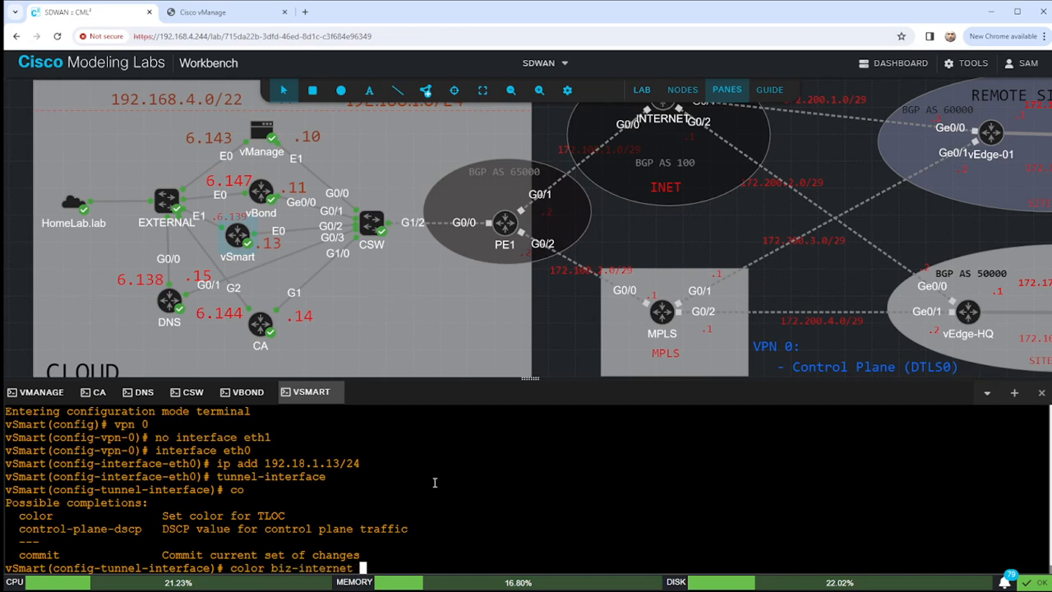
pyautogui.press('Return')
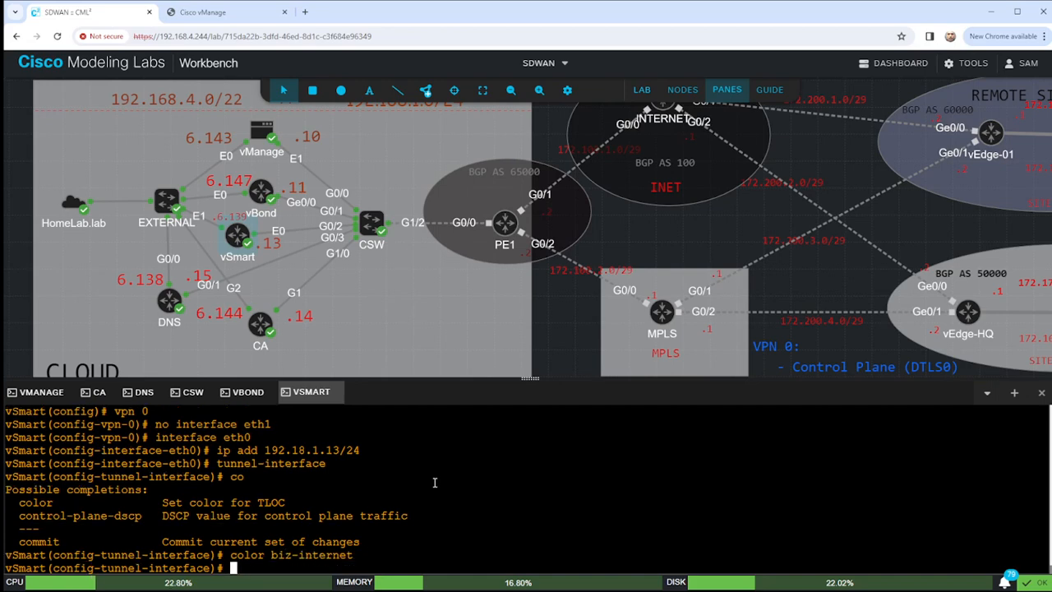
pyautogui.write('allow-ser')
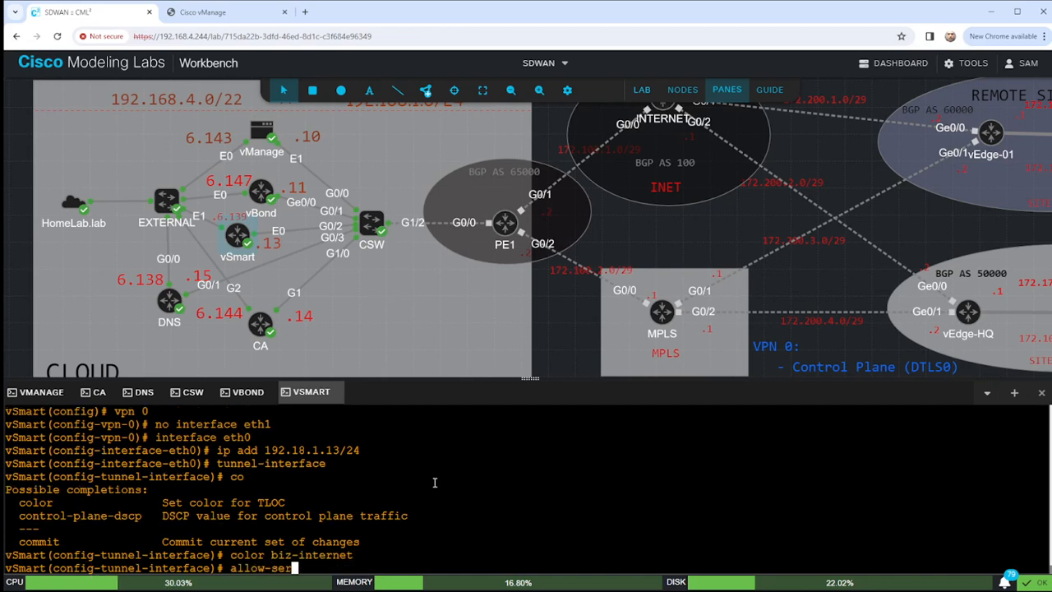
pyautogui.write('vice all')
pyautogui.press('Return')
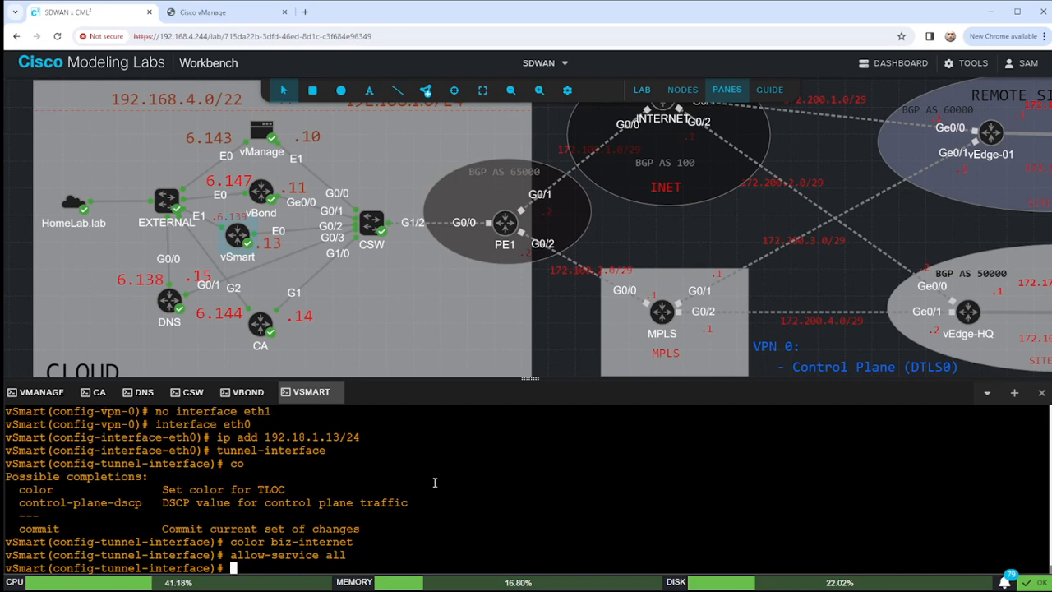
pyautogui.write('commit')
pyautogui.press('Return')
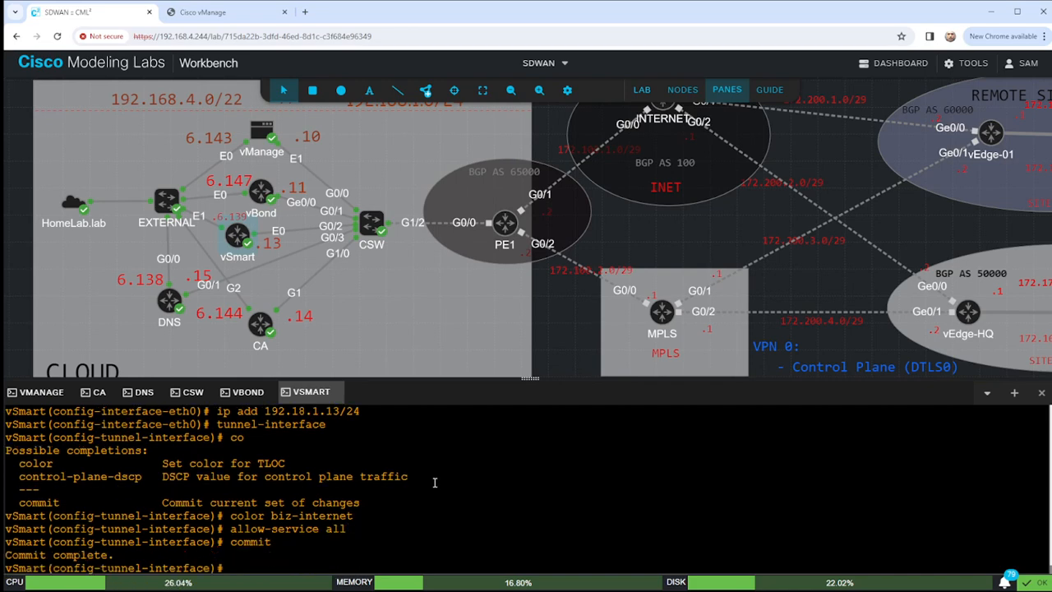
# Exit twice back up to the VPN 0 configuration level.
pyautogui.write('exit')
pyautogui.press('Return')
pyautogui.write('exit')
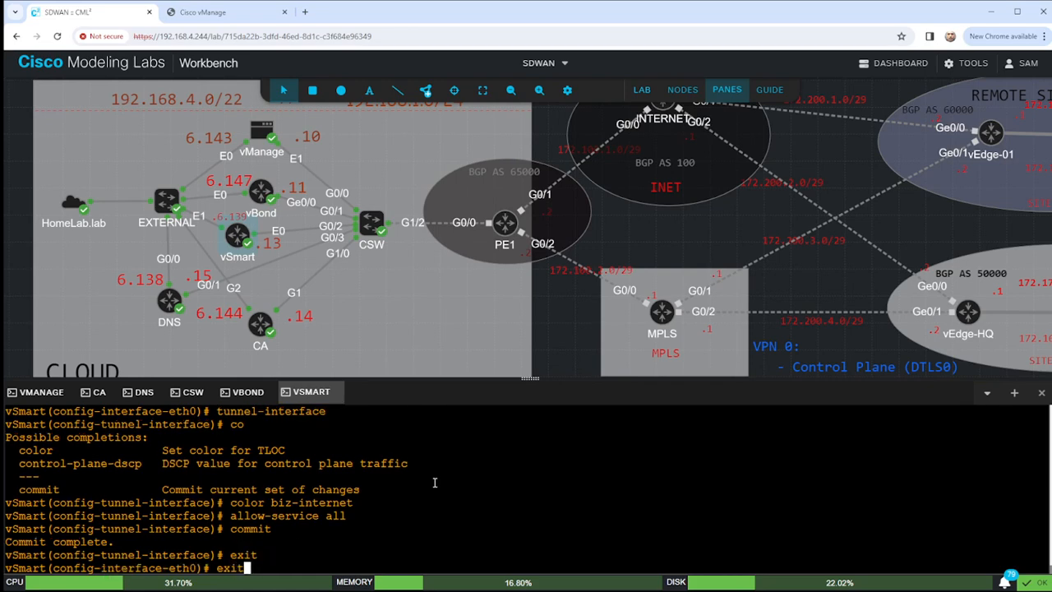
pyautogui.press('Return')
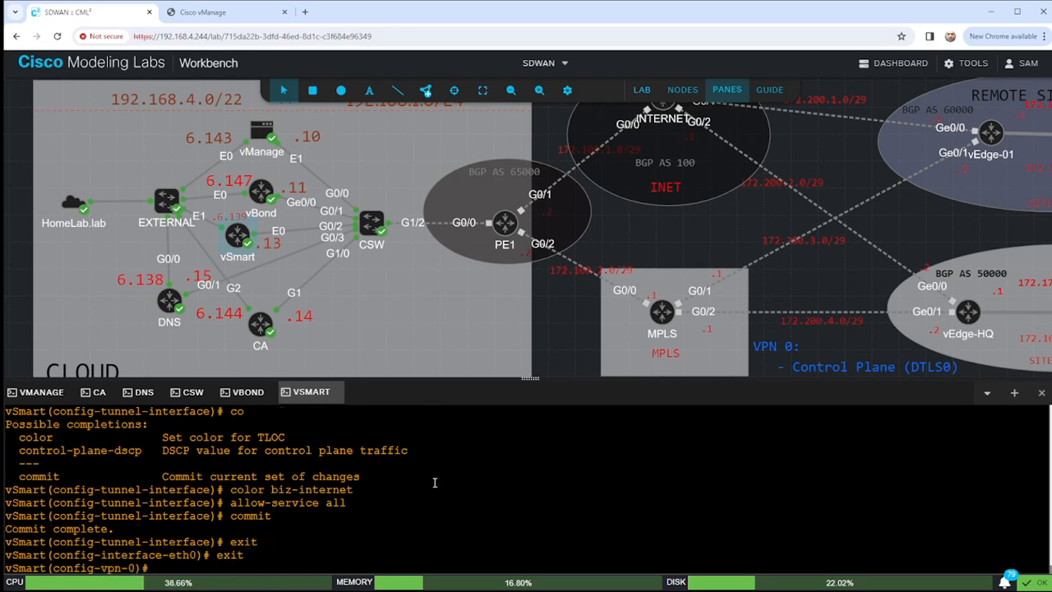
# Add default route 0.0.0.0/0 via 192.168.1.1 and try DNS entries for 192.168.1.15.
pyautogui.write('ip route ')
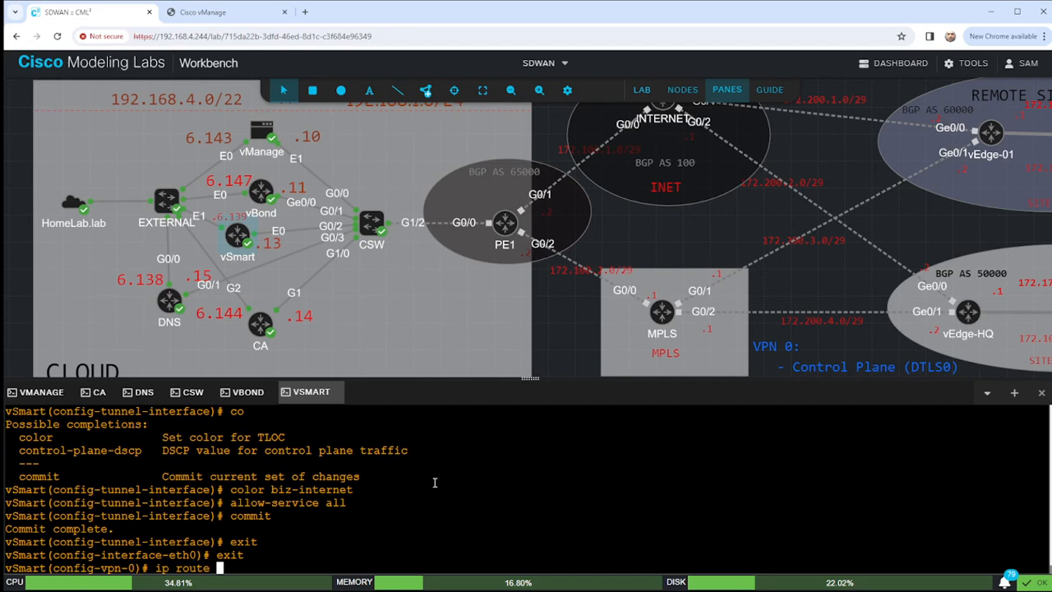
pyautogui.write('0.0.0.0')
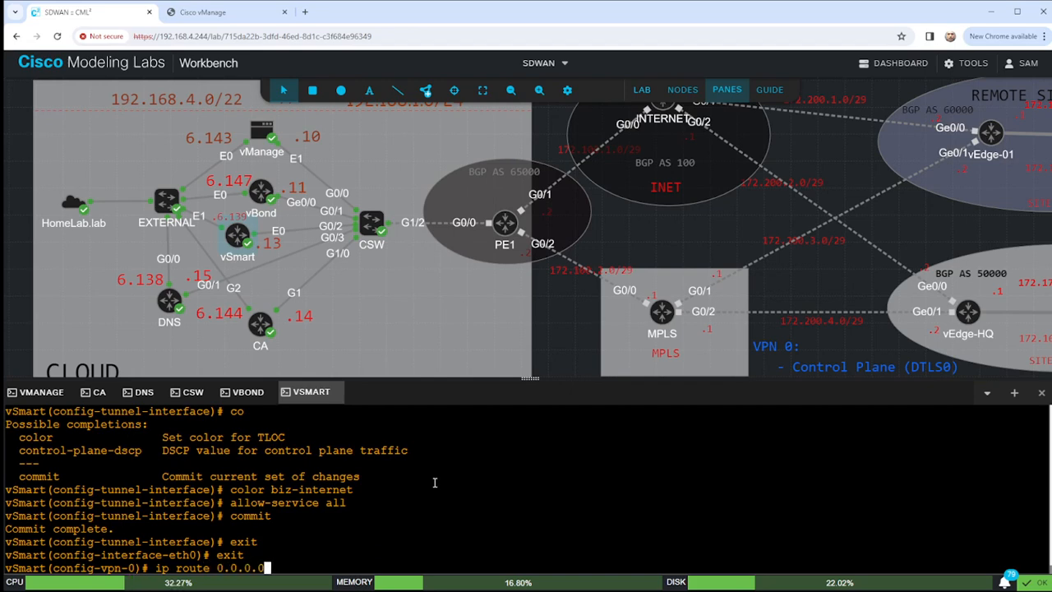
pyautogui.write('/0 192.1')
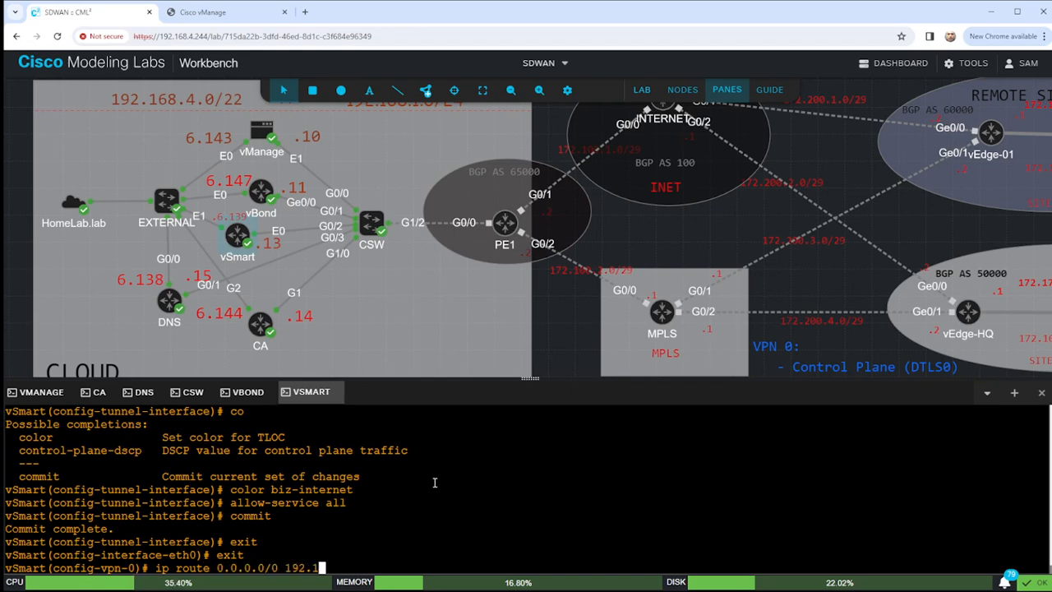
pyautogui.write('68.1.1')
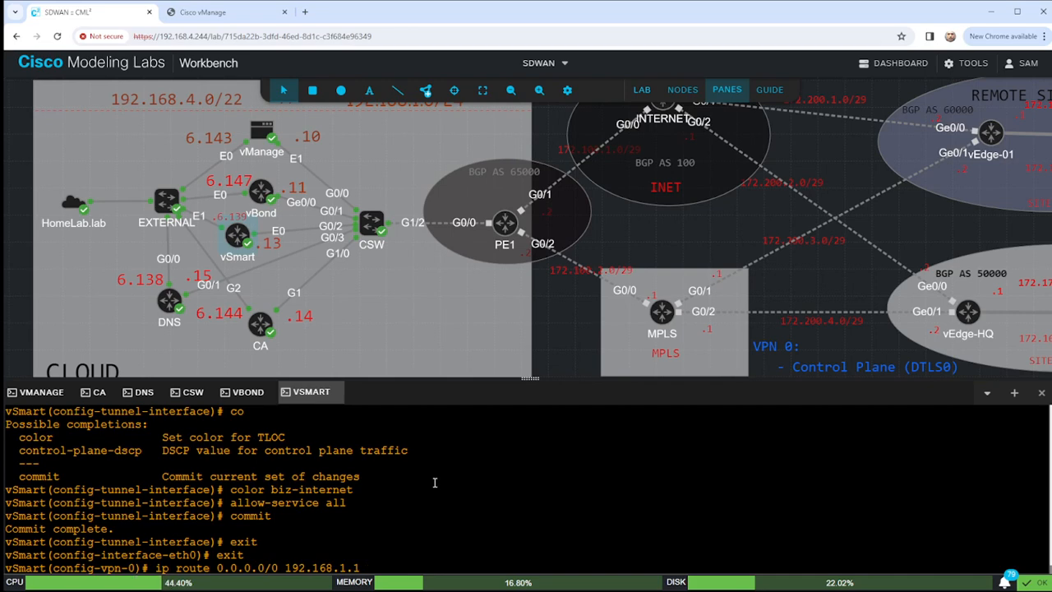
pyautogui.press('Return')
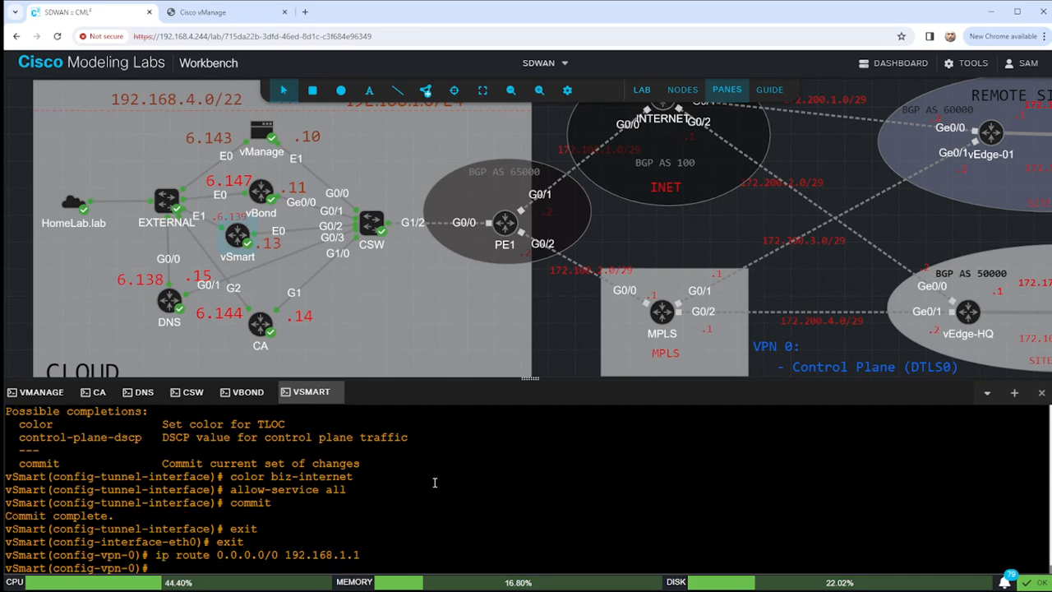
pyautogui.write('dns 192')
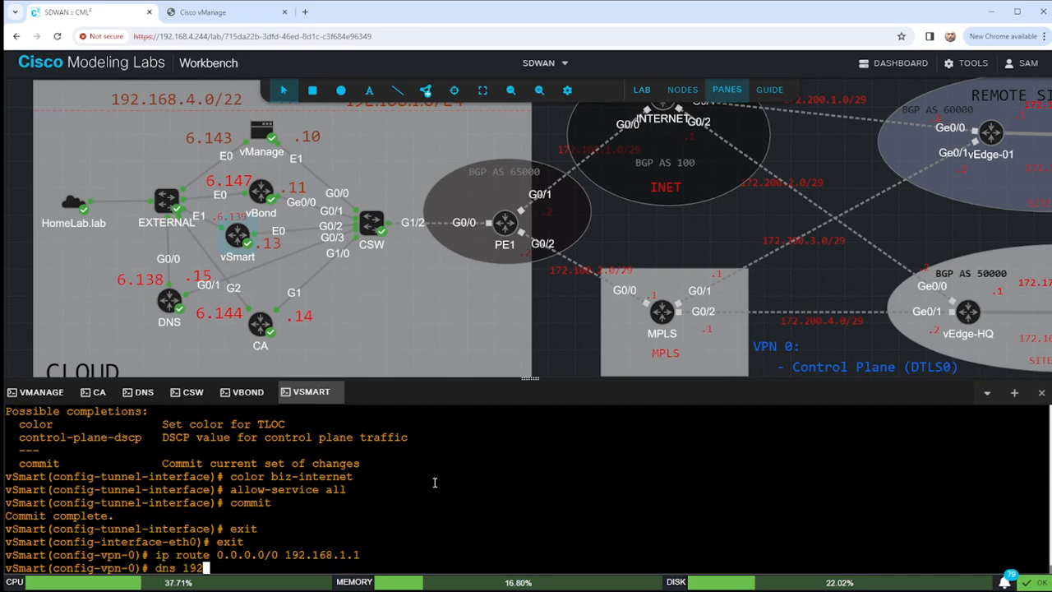
pyautogui.write('.168.1.15')
pyautogui.press('Return')
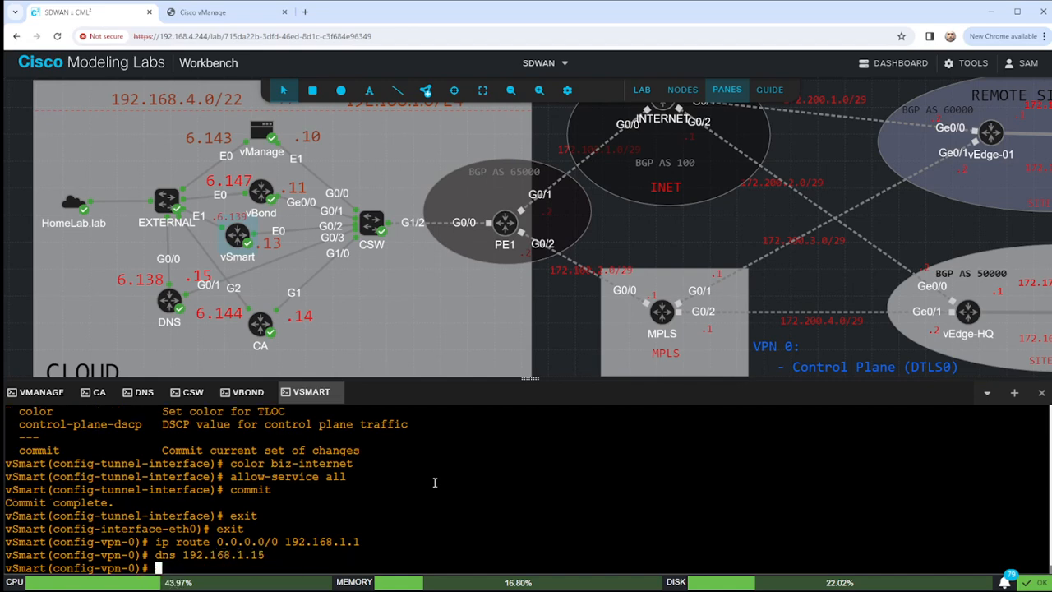
pyautogui.press('Up')
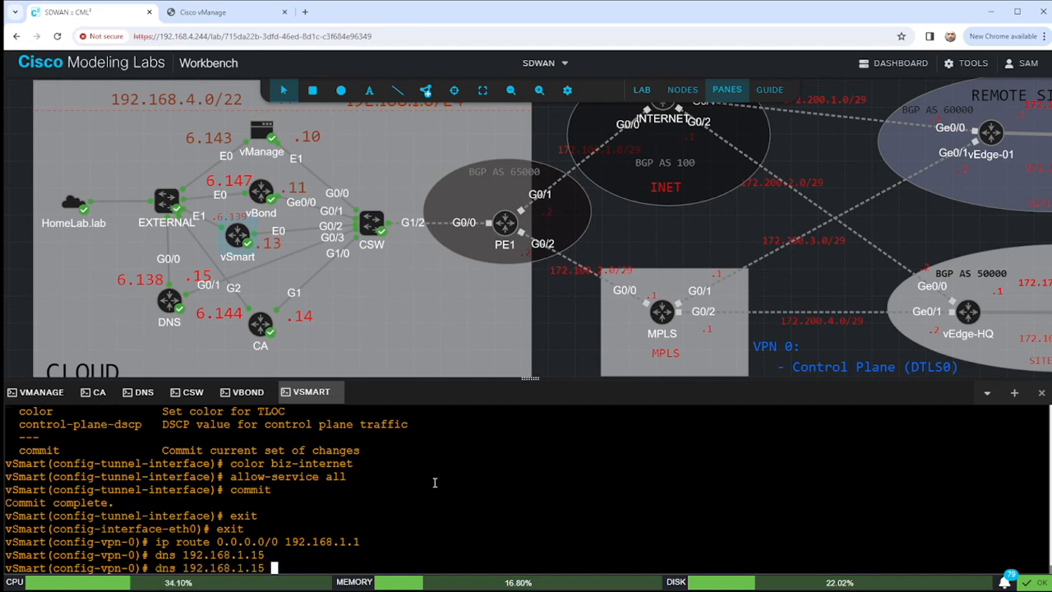
pyautogui.write('?')
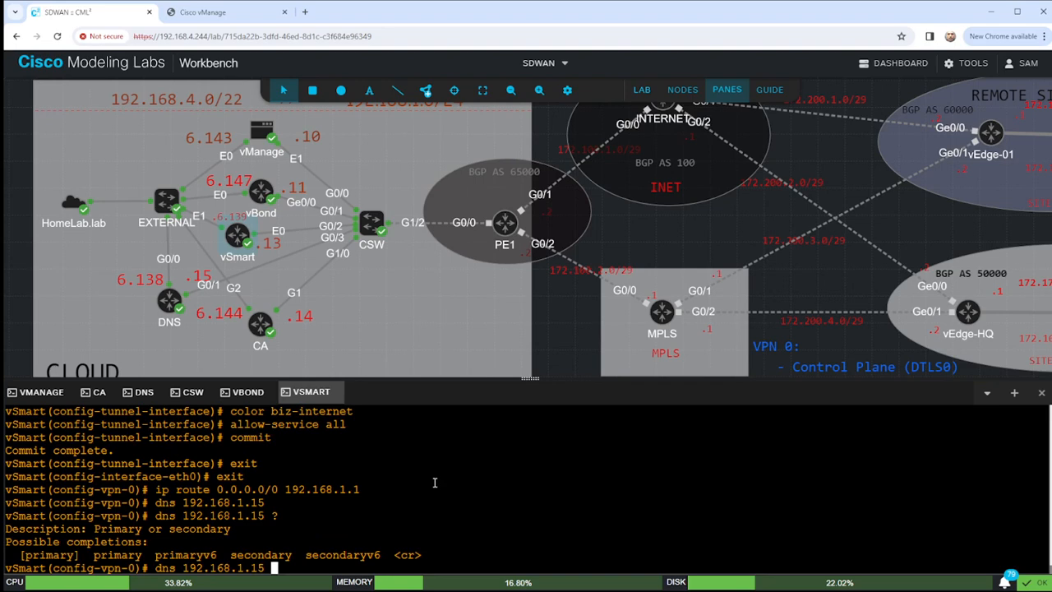
pyautogui.press('BackSpace')
pyautogui.press('BackSpace')
pyautogui.press('BackSpace')
pyautogui.press('BackSpace')
pyautogui.press('BackSpace')
pyautogui.write('5.192 192.168.1.15')
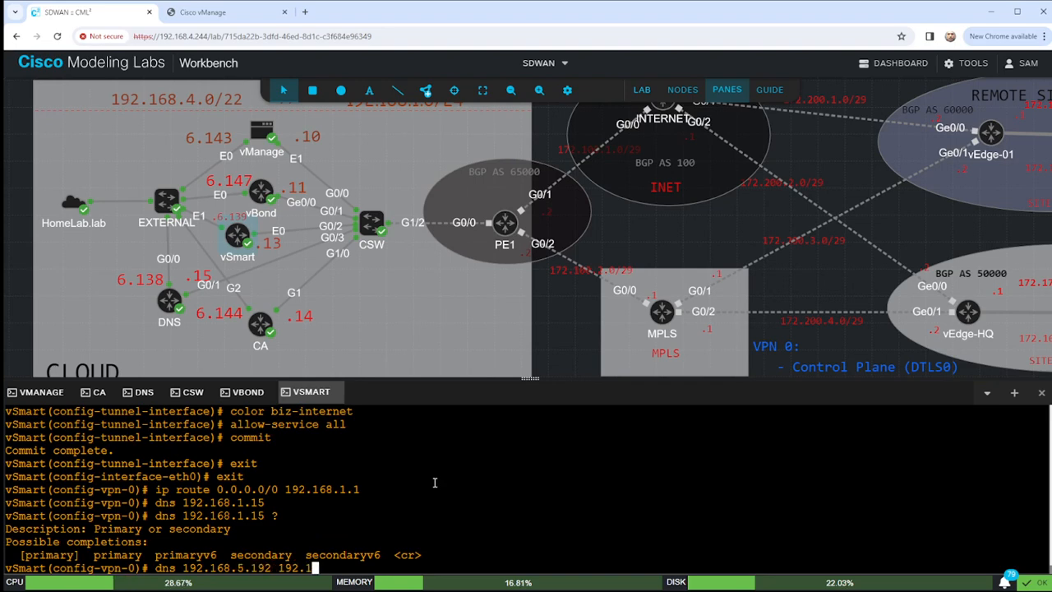
pyautogui.press('Return')
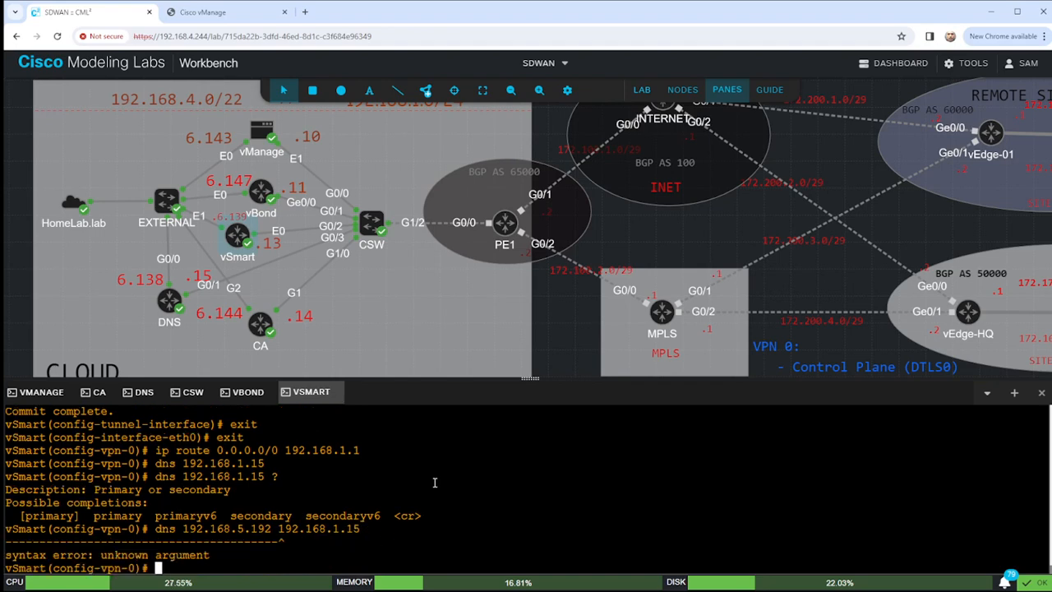
pyautogui.press('Up')
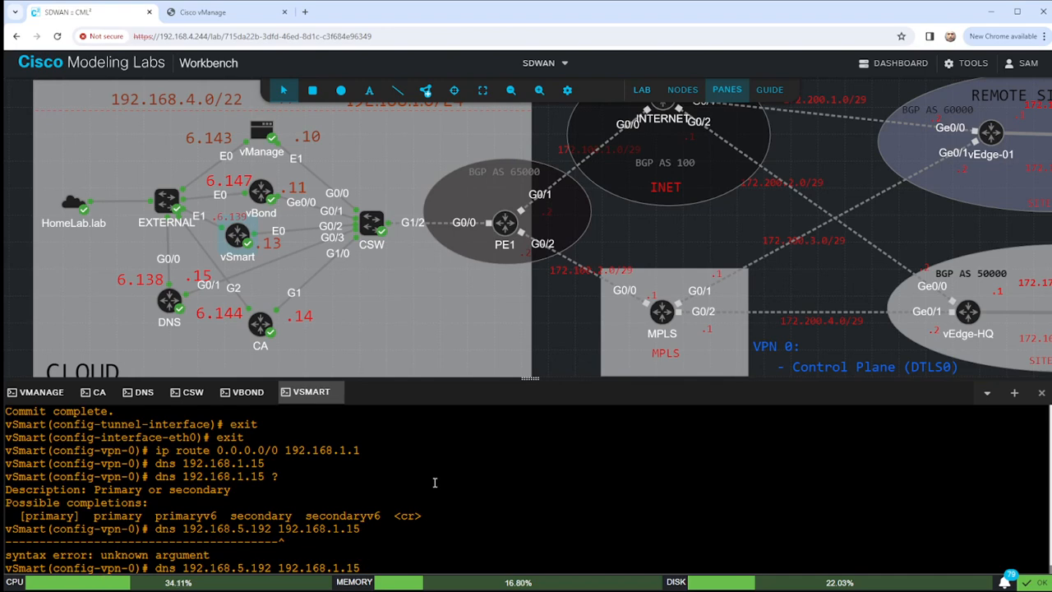
pyautogui.press('BackSpace')
pyautogui.press('BackSpace')
pyautogui.press('BackSpace')
pyautogui.press('BackSpace')
pyautogui.press('BackSpace')
pyautogui.press('BackSpace')
pyautogui.press('BackSpace')
pyautogui.press('BackSpace')
pyautogui.press('BackSpace')
pyautogui.press('BackSpace')
pyautogui.press('BackSpace')
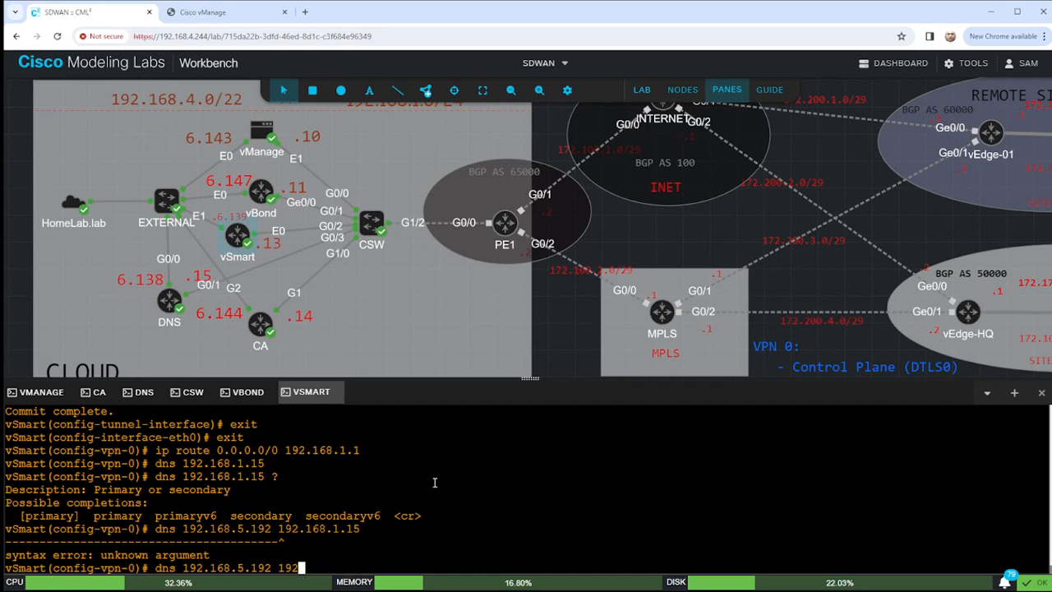
pyautogui.write('?')
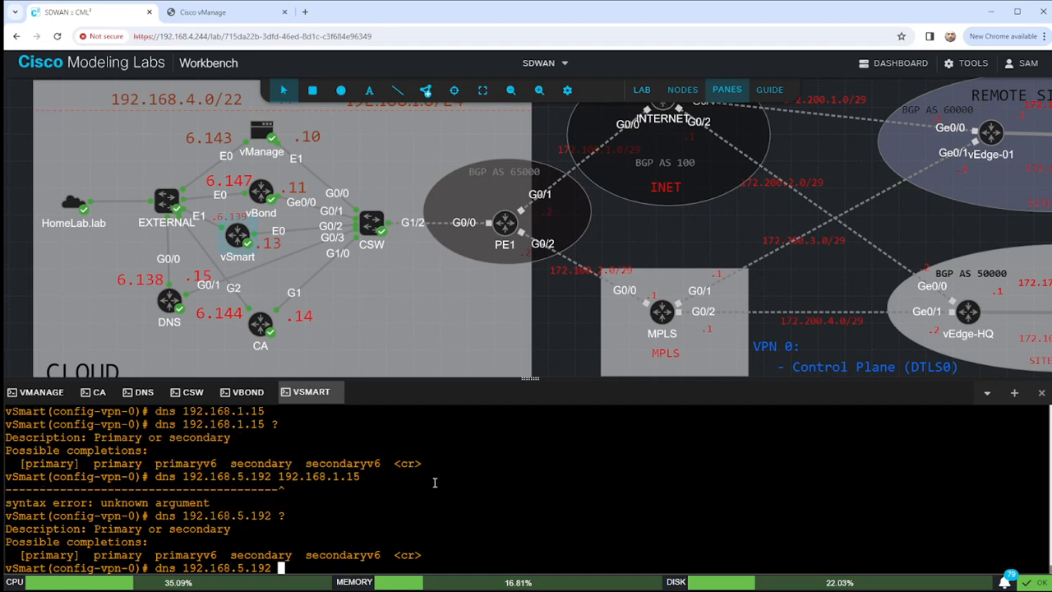
pyautogui.write('secondary')
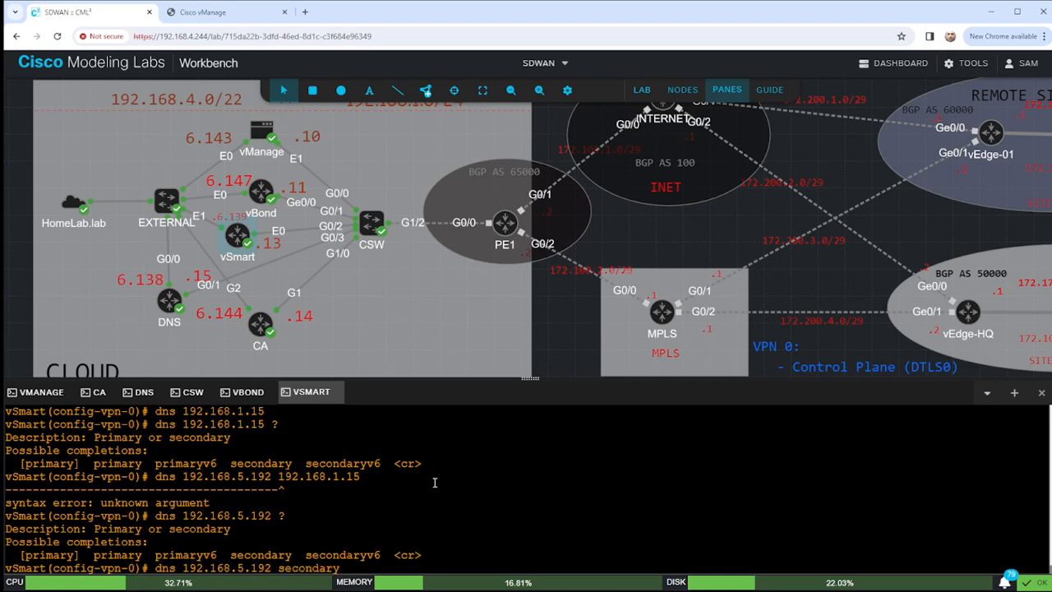
pyautogui.write(' 192.168.')
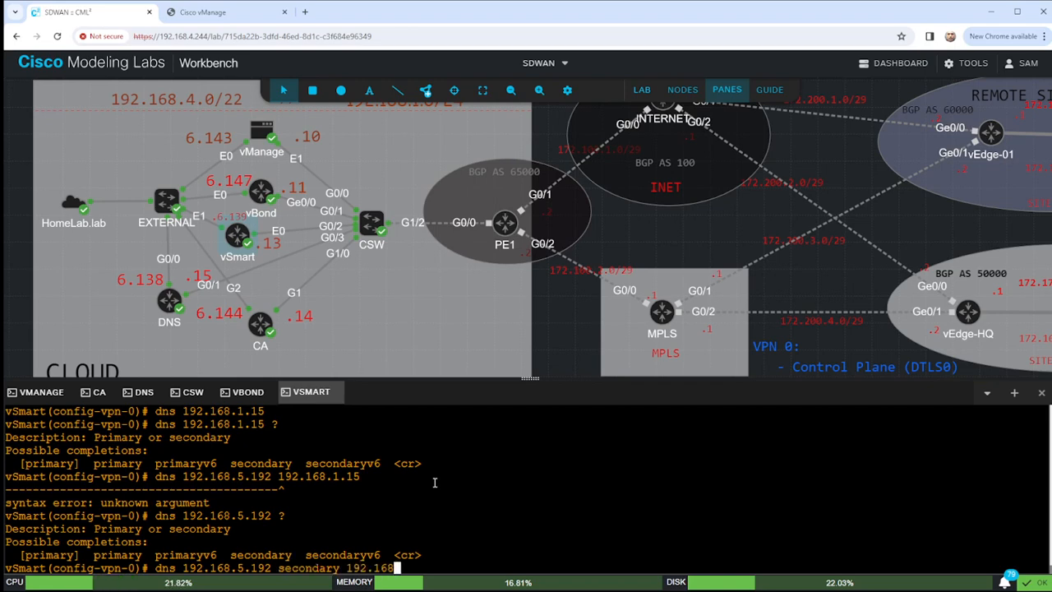
pyautogui.write('1.15')
pyautogui.press('Return')
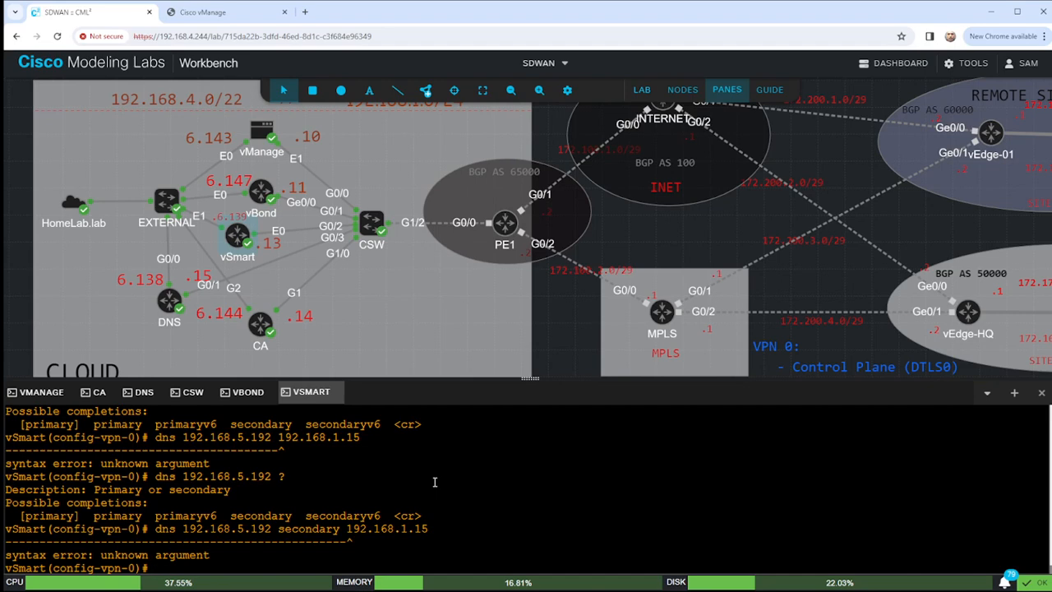
# Set DNS 192.168.5.192 as primary and 192.168.1.15 as secondary.
pyautogui.write('dns 192.168.5.192 primary ?')
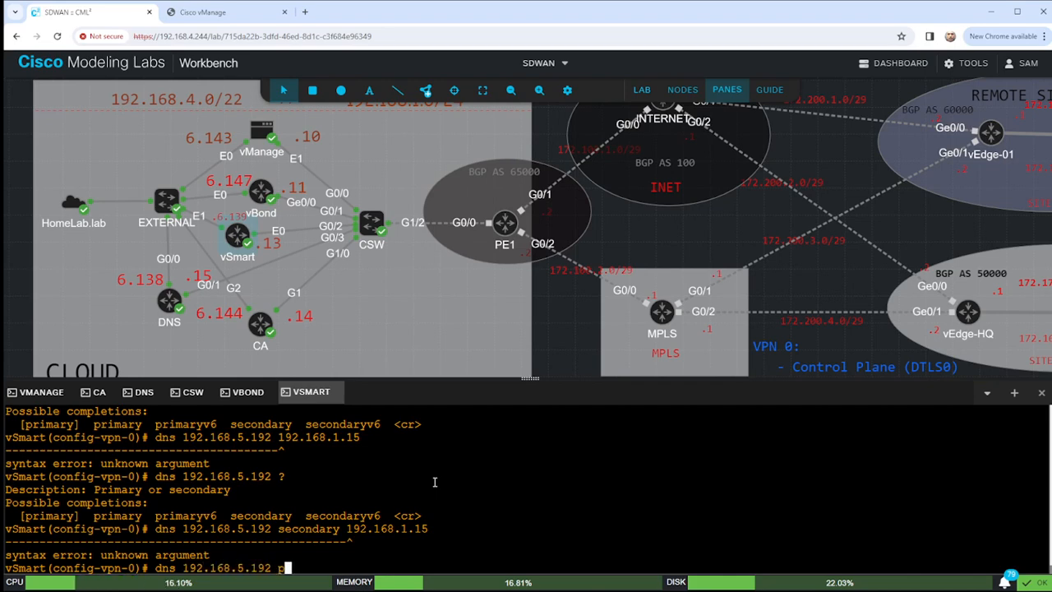
pyautogui.press('Return')
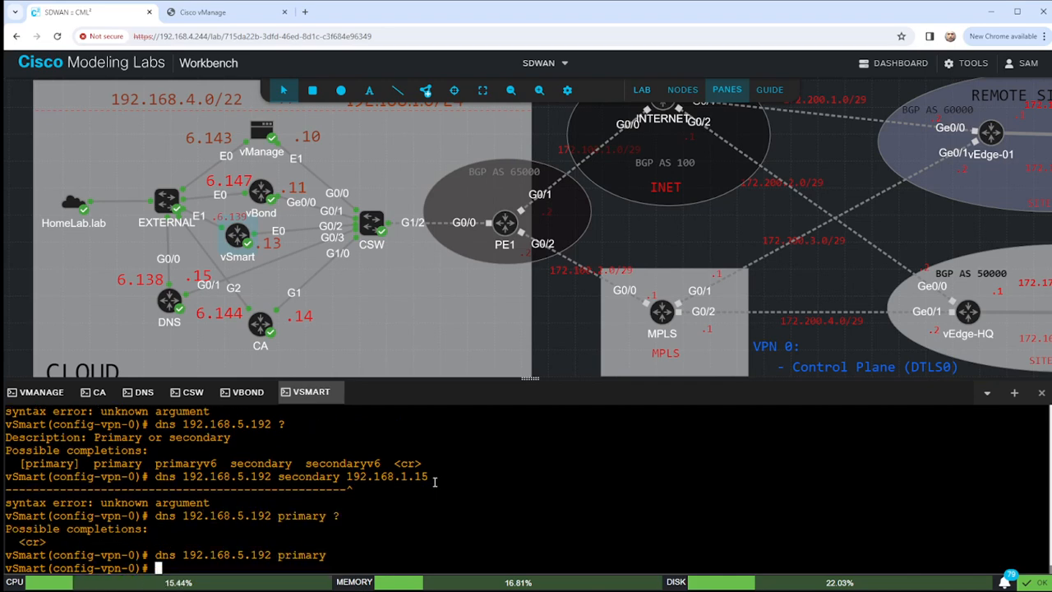
pyautogui.write('dns 1')
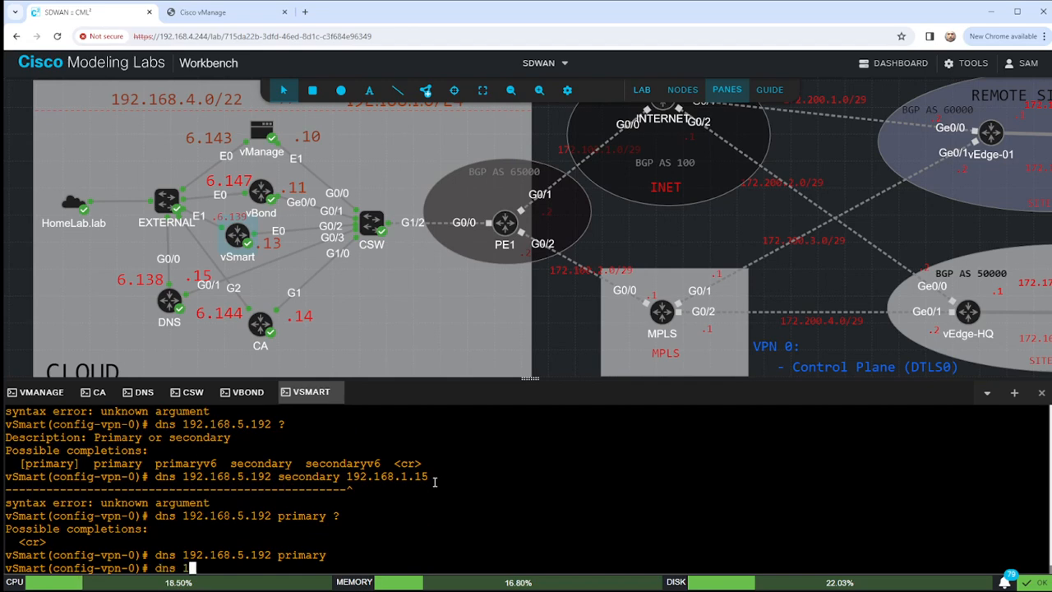
pyautogui.write('92.168.1.15 ')
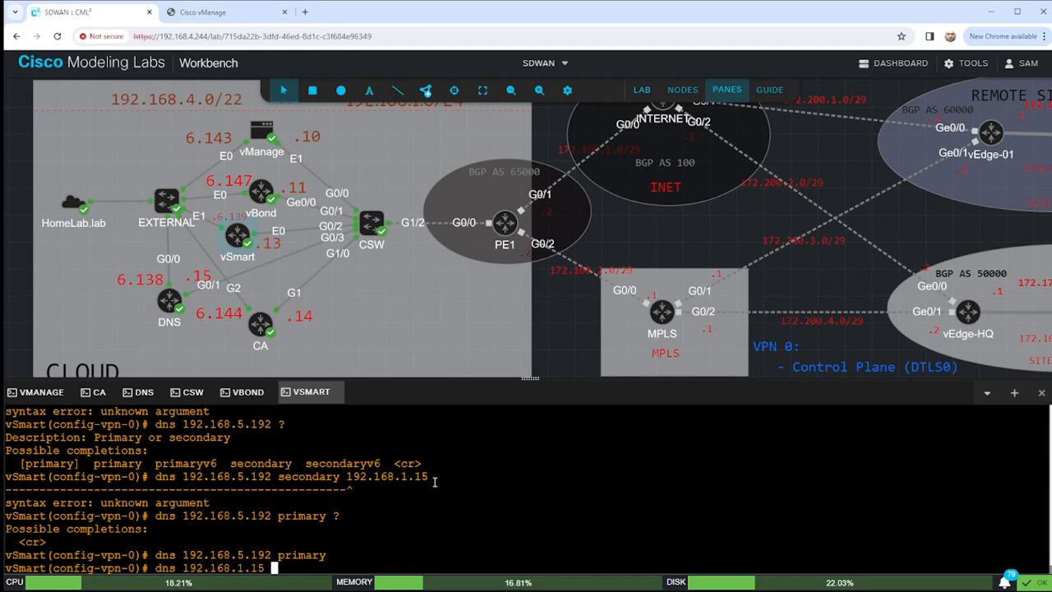
pyautogui.write('secondaryn')
pyautogui.press('Return')
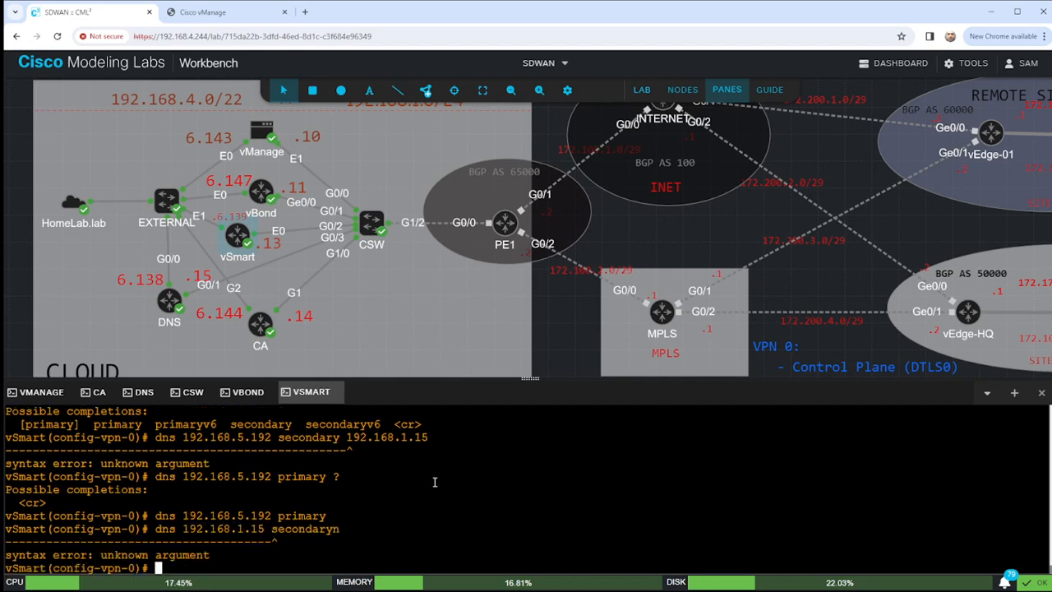
pyautogui.press('Up')
pyautogui.press('BackSpace')
pyautogui.press('Return')
# Commit the DNS changes, end, and display the running config with 'sho run vpn'.
pyautogui.press('Return')
pyautogui.press('Return')
pyautogui.press('Return')
pyautogui.press('Return')
pyautogui.press('Return')
pyautogui.press('Return')
pyautogui.press('Return')
pyautogui.press('Return')
pyautogui.press('Return')
pyautogui.press('Return')
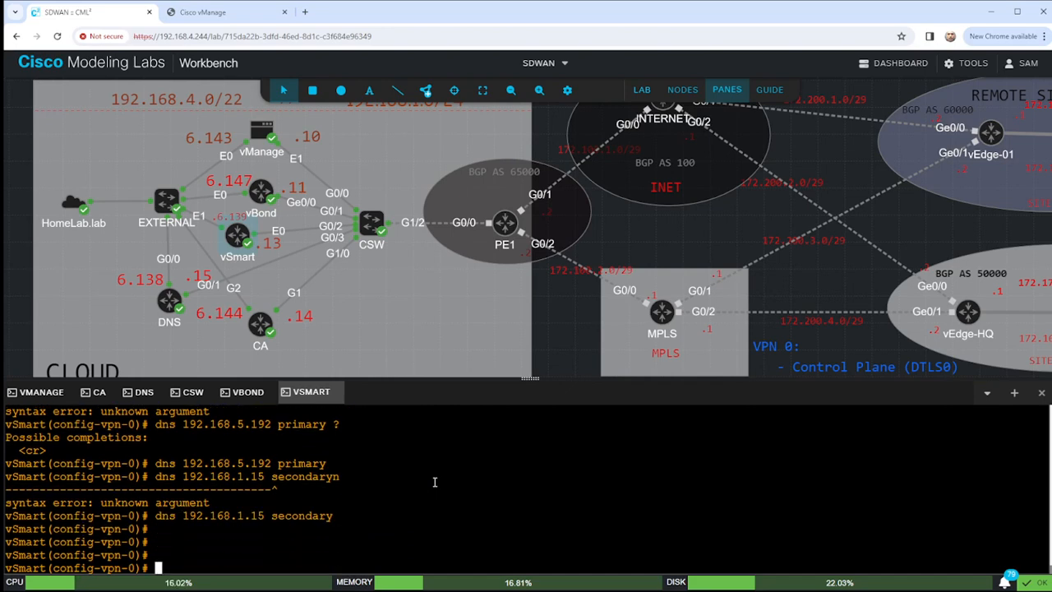
pyautogui.press('Return')
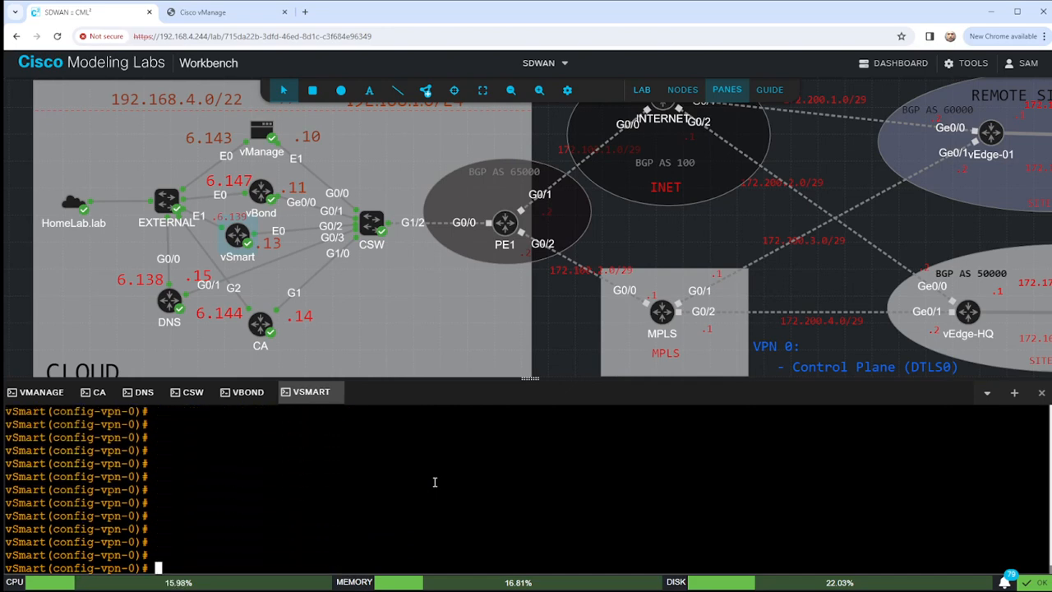
pyautogui.write('commit')
pyautogui.press('Return')
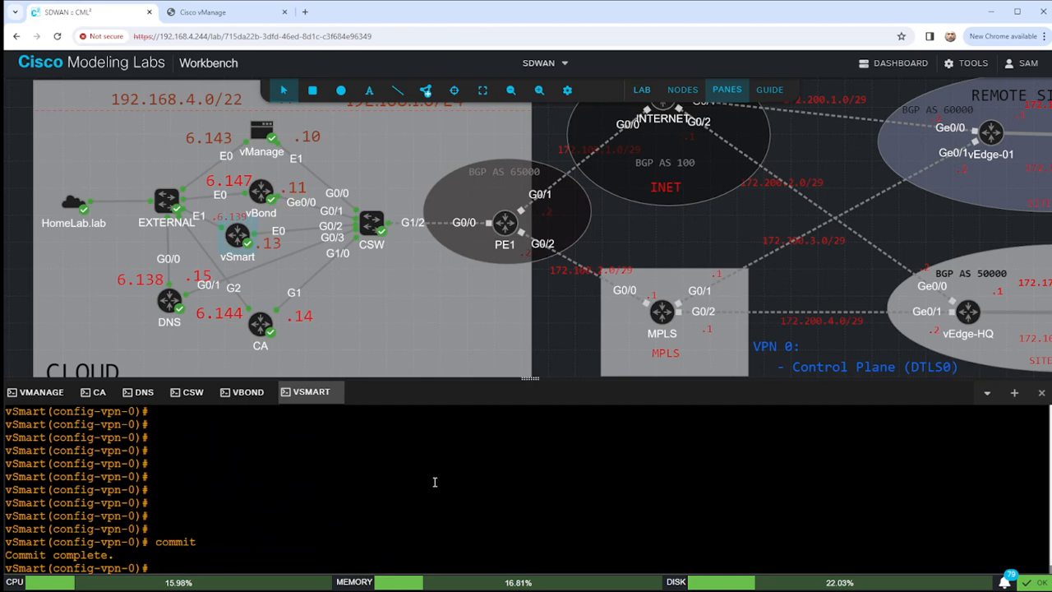
pyautogui.write('end')
pyautogui.press('Return')
pyautogui.press('Return')
pyautogui.press('Return')
pyautogui.write('sho run vpn')
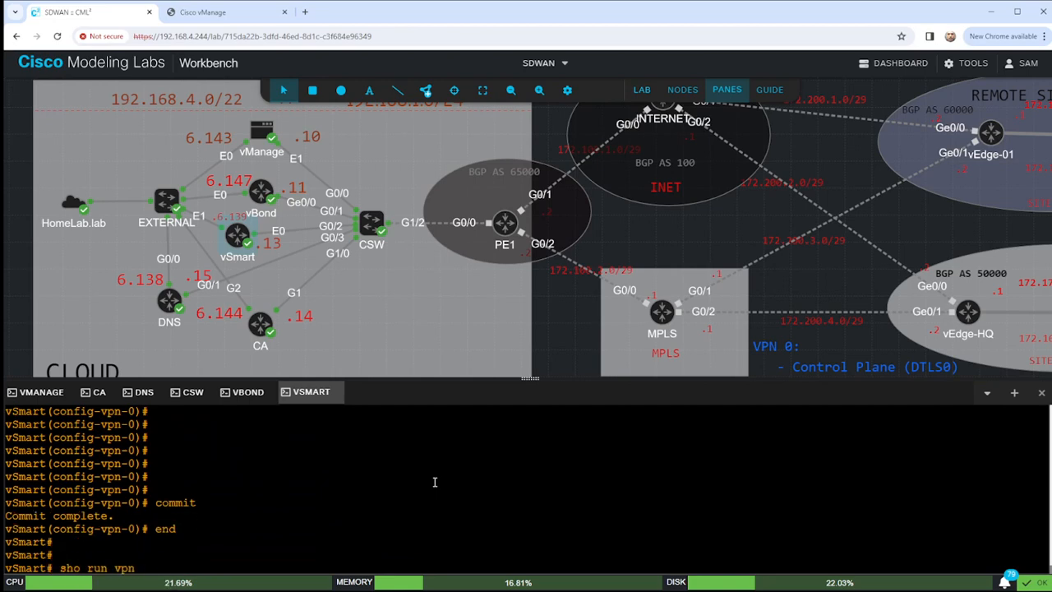
pyautogui.press('Return')
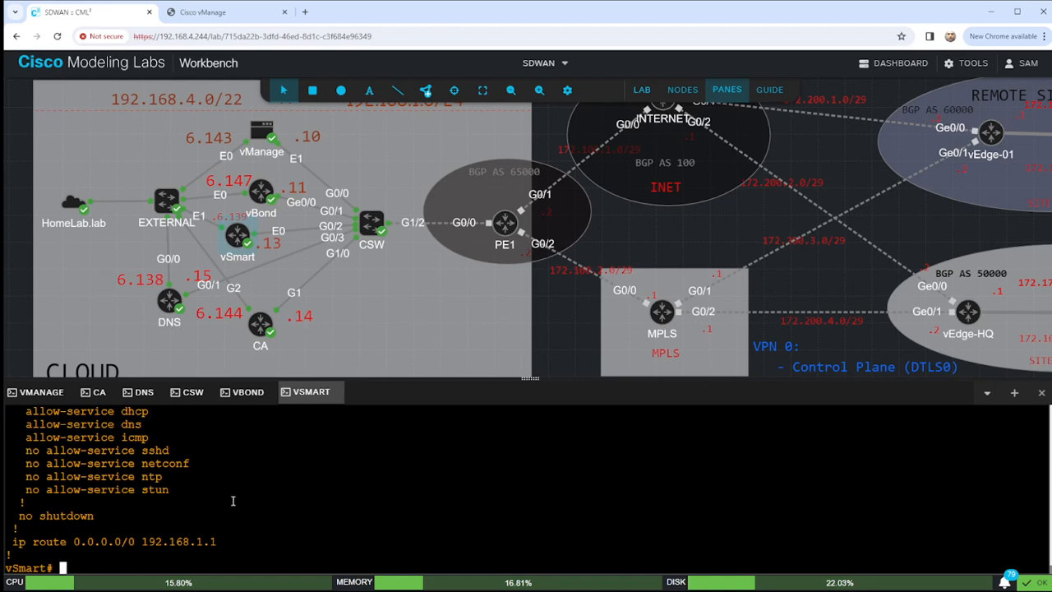
pyautogui.scroll(2, 234, 493)
pyautogui.scroll(2, 123, 468)
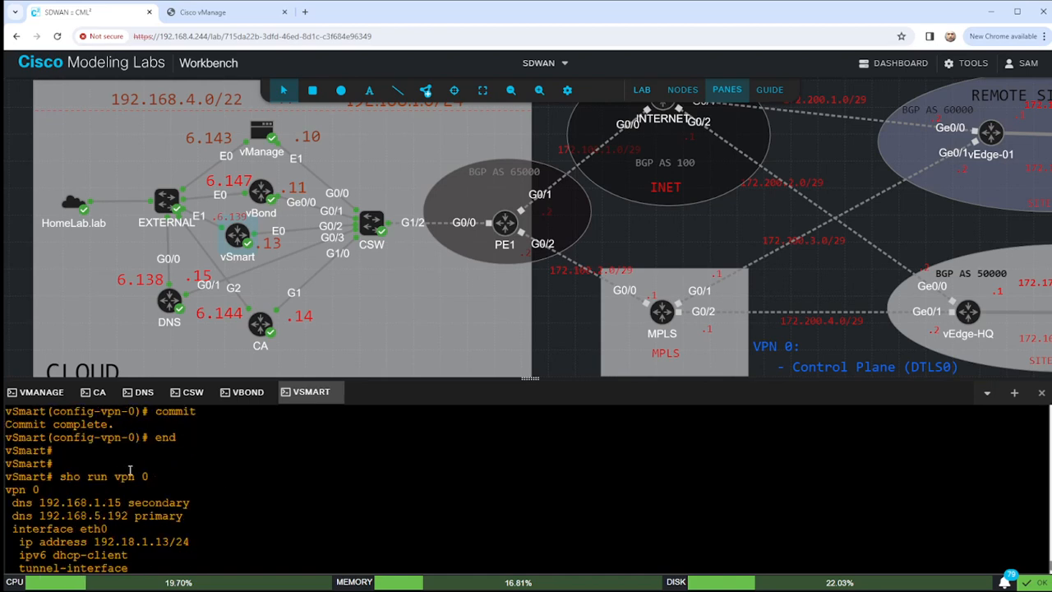
pyautogui.moveTo(13, 502); pyautogui.dragTo(206, 518)
pyautogui.scroll(-5, 136, 516)
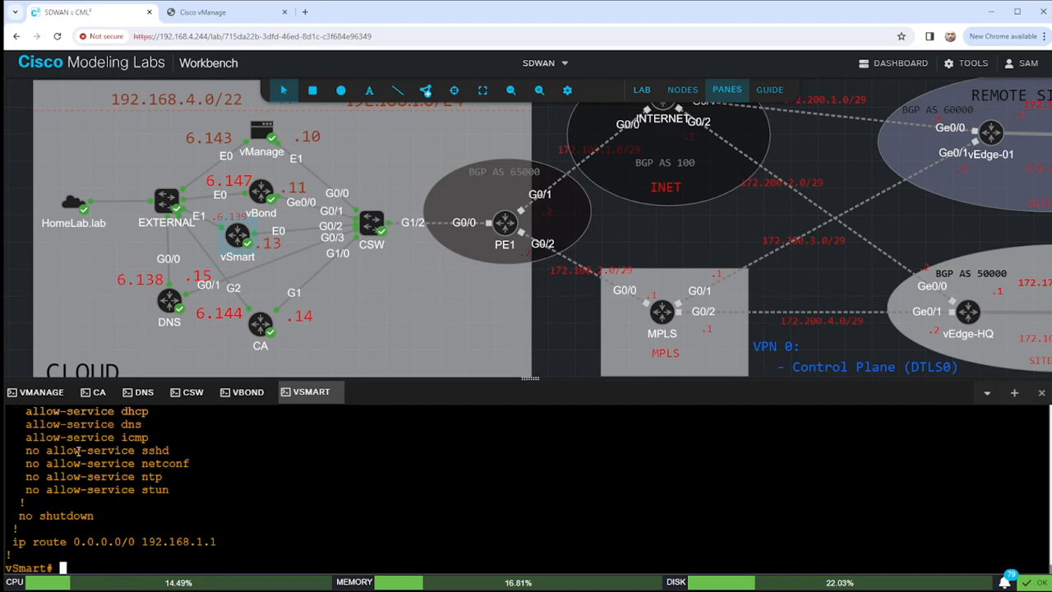
pyautogui.moveTo(19, 462); pyautogui.dragTo(178, 489)
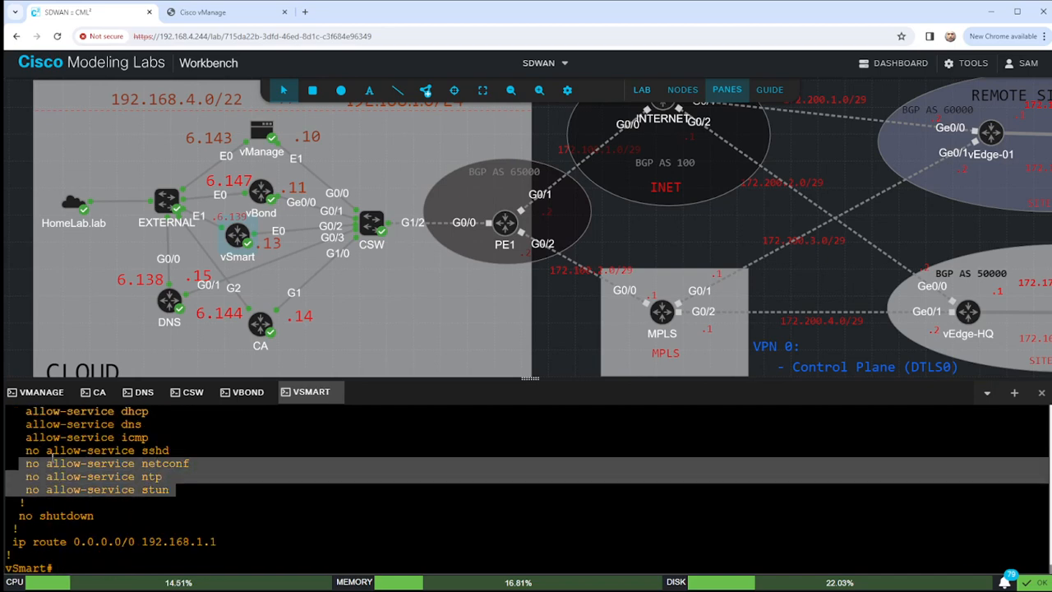
# Go into configuration mode and reach VPN 0 interface eth0's tunnel-interface settings.
pyautogui.write('conf t')
pyautogui.press('Return')
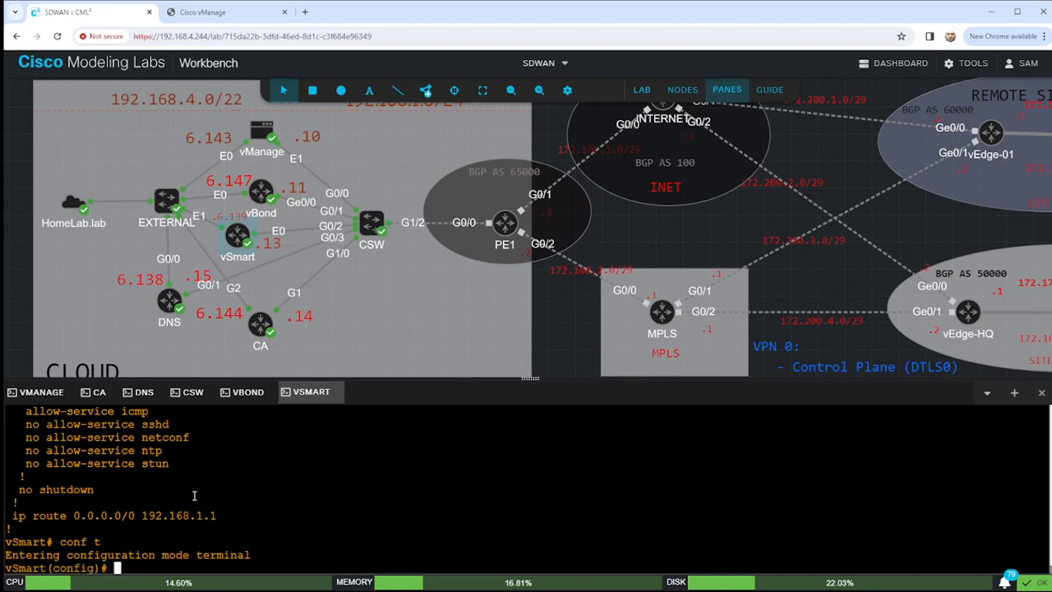
pyautogui.write('vpn 0')
pyautogui.press('Return')
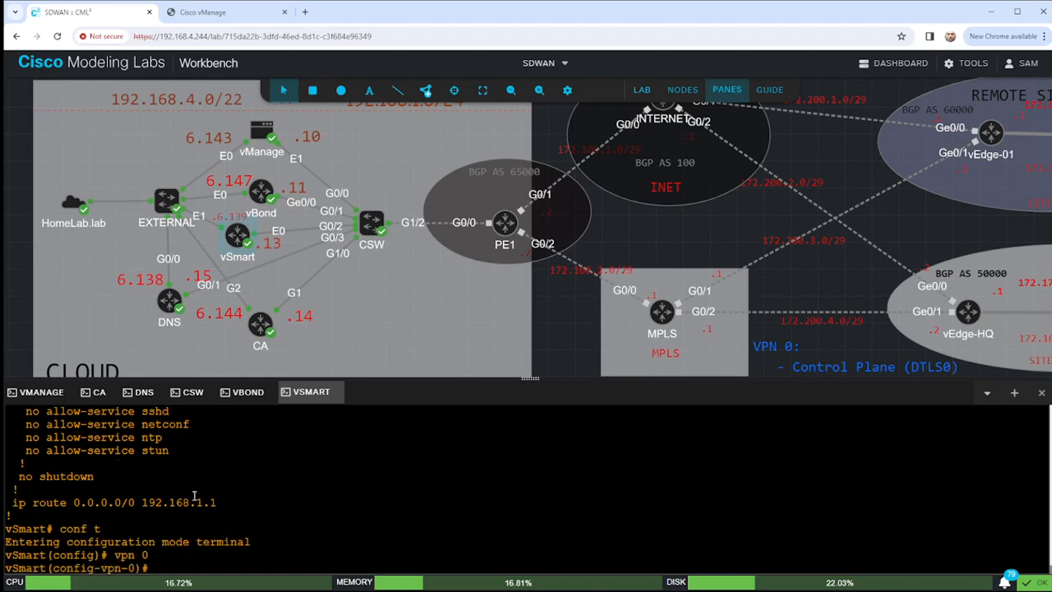
pyautogui.write('interface eth0')
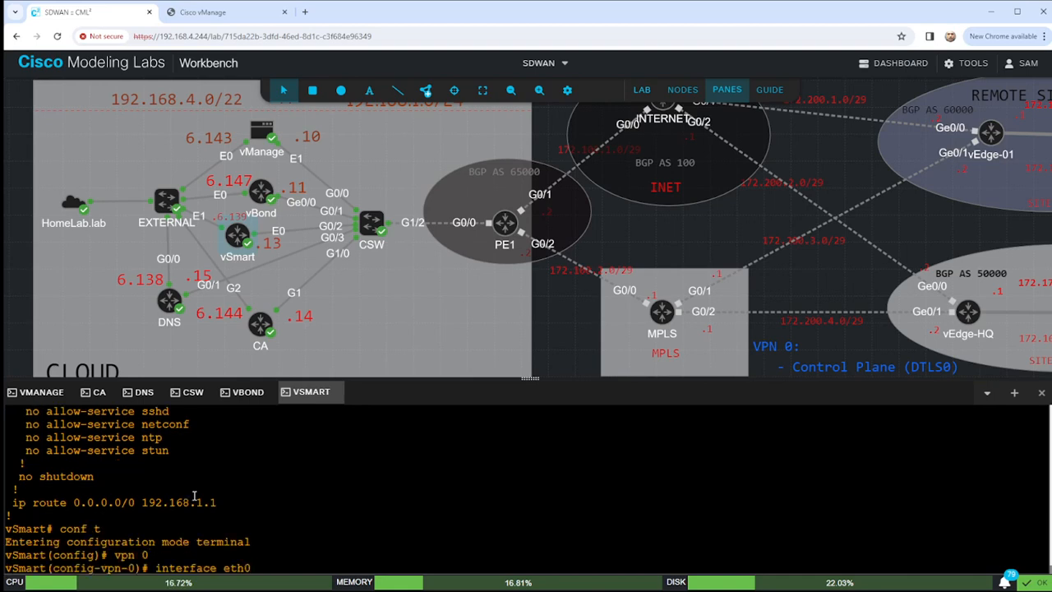
pyautogui.press('Return')
pyautogui.write('tunnel-interface')
pyautogui.press('Return')
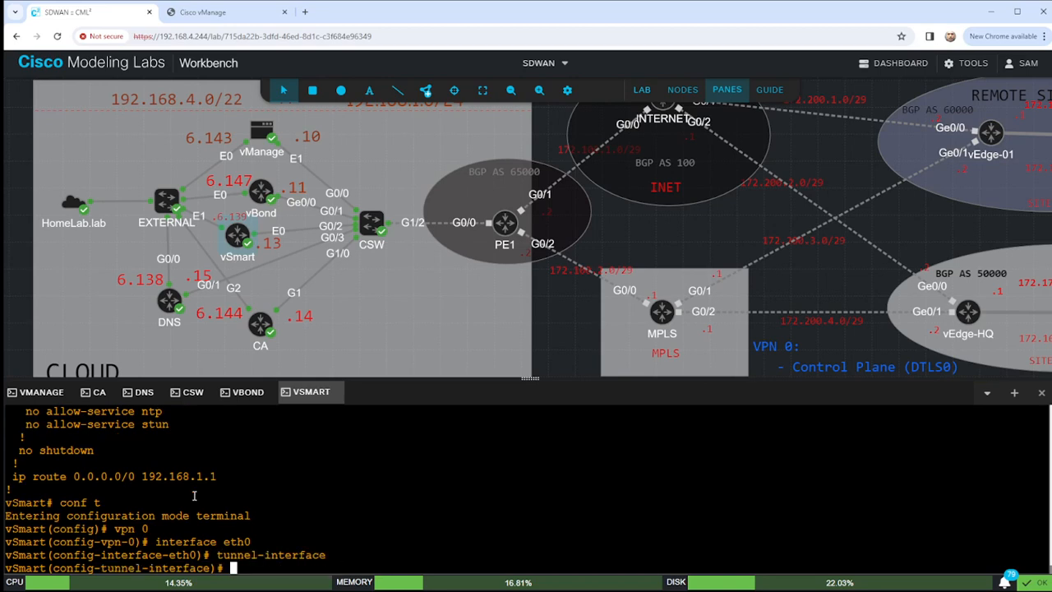
# Allow the ntp, sshd and netconf services on the tunnel interface.
pyautogui.write('alo')
pyautogui.press('Return')
pyautogui.write('allow-service ntp')
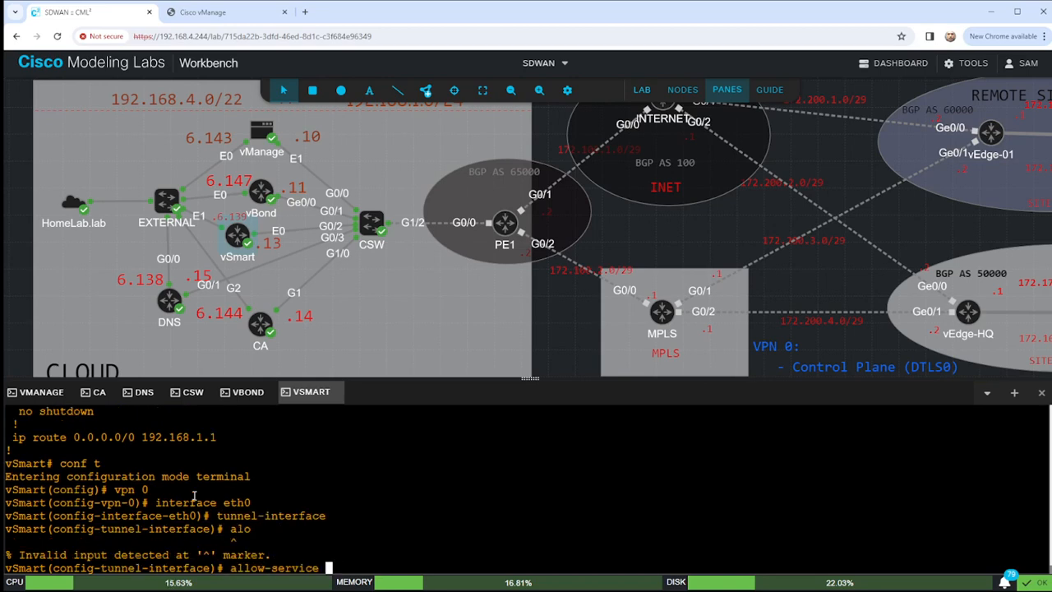
pyautogui.press('Return')
pyautogui.press('Up')
pyautogui.press('BackSpace')
pyautogui.press('BackSpace')
pyautogui.press('BackSpace')
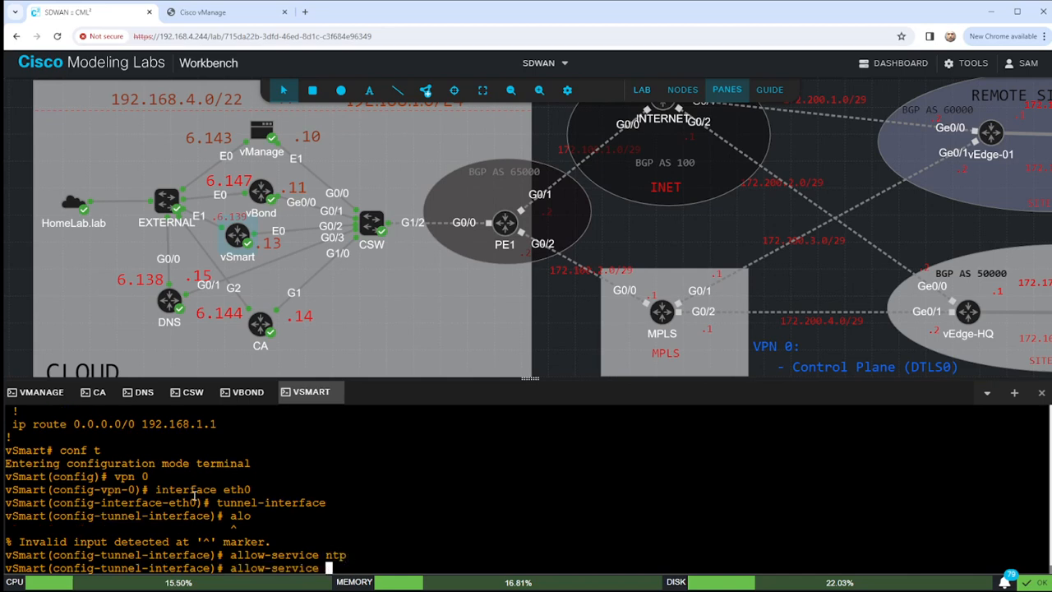
pyautogui.write('sshd')
pyautogui.press('Return')
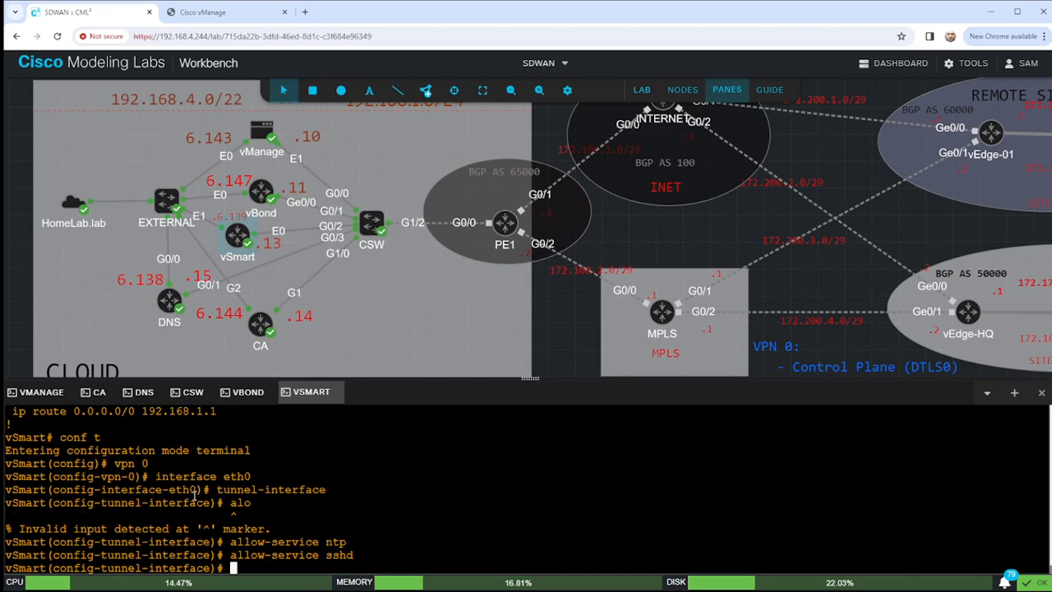
pyautogui.scroll(2, 207, 467)
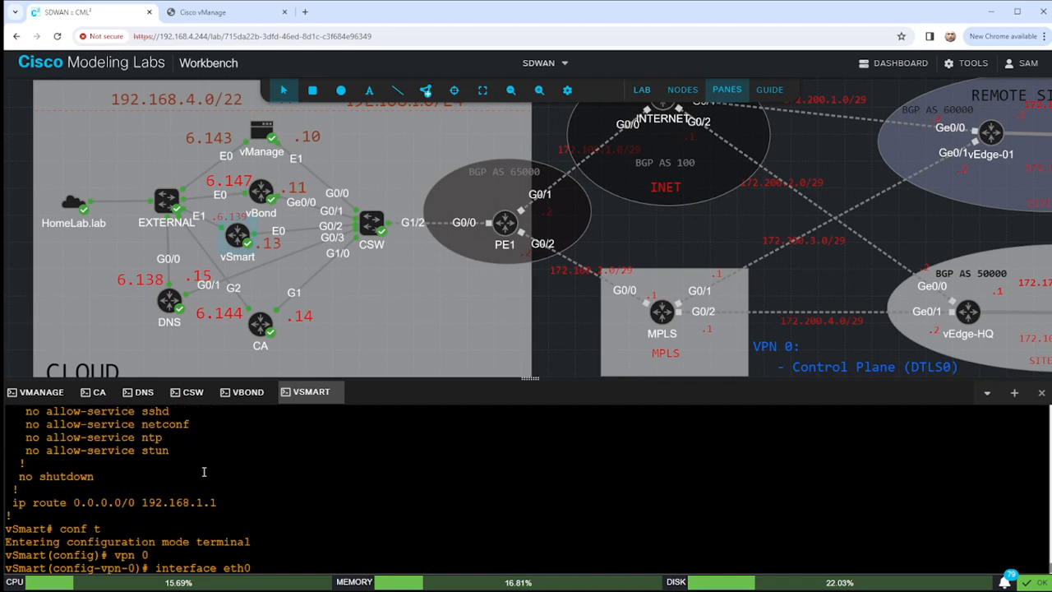
pyautogui.press('Up')
pyautogui.press('BackSpace')
pyautogui.press('BackSpace')
pyautogui.press('BackSpace')
pyautogui.press('BackSpace')
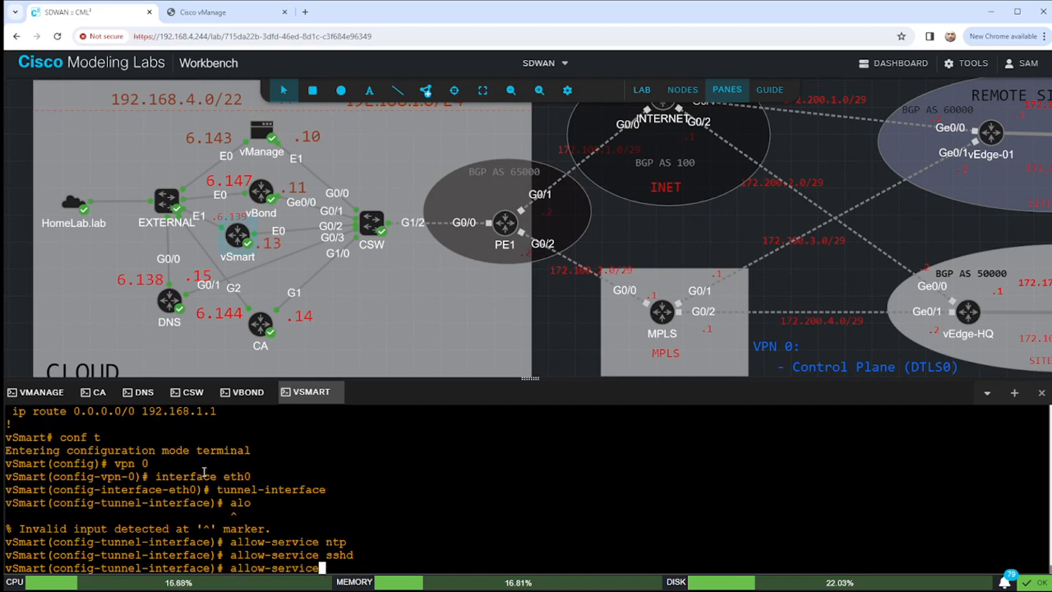
pyautogui.write('netconf')
pyautogui.press('Return')
# Commit the service changes, end, and re-enter configuration mode with conf t.
pyautogui.scroll(4, 152, 502)
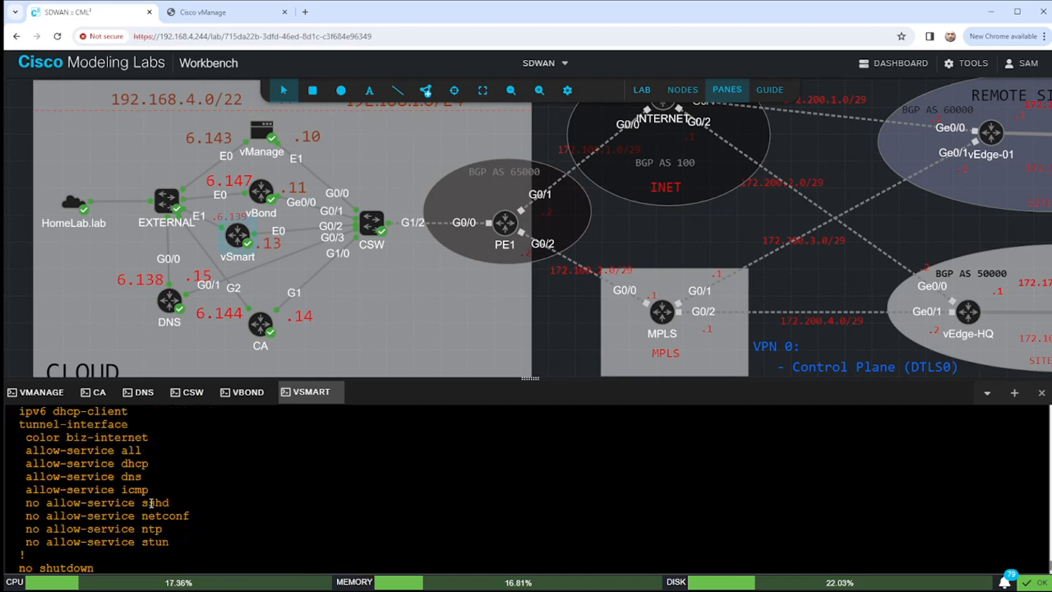
pyautogui.scroll(-4, 167, 535)
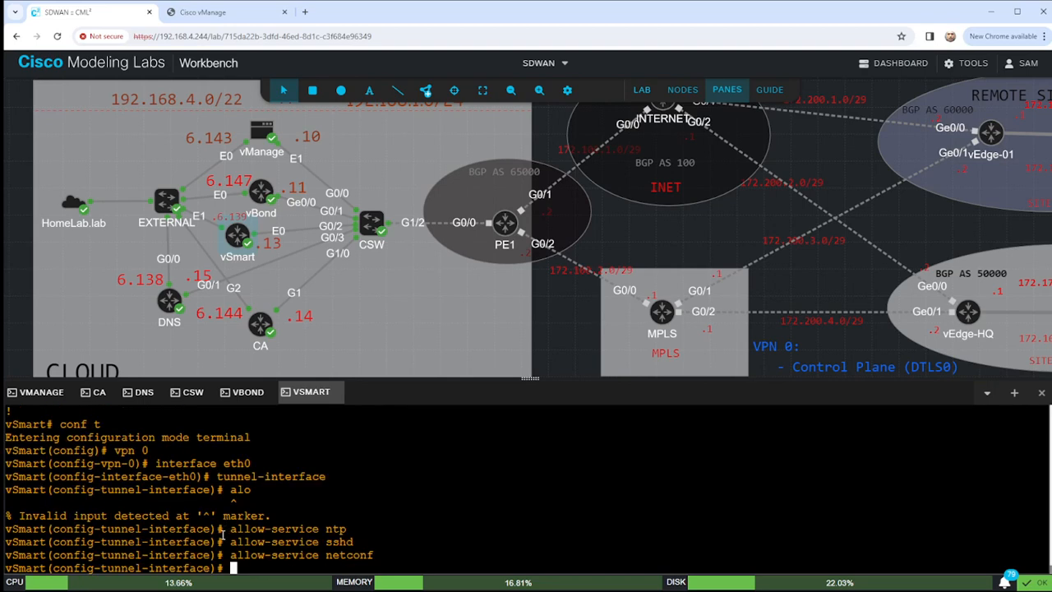
pyautogui.press('Up')
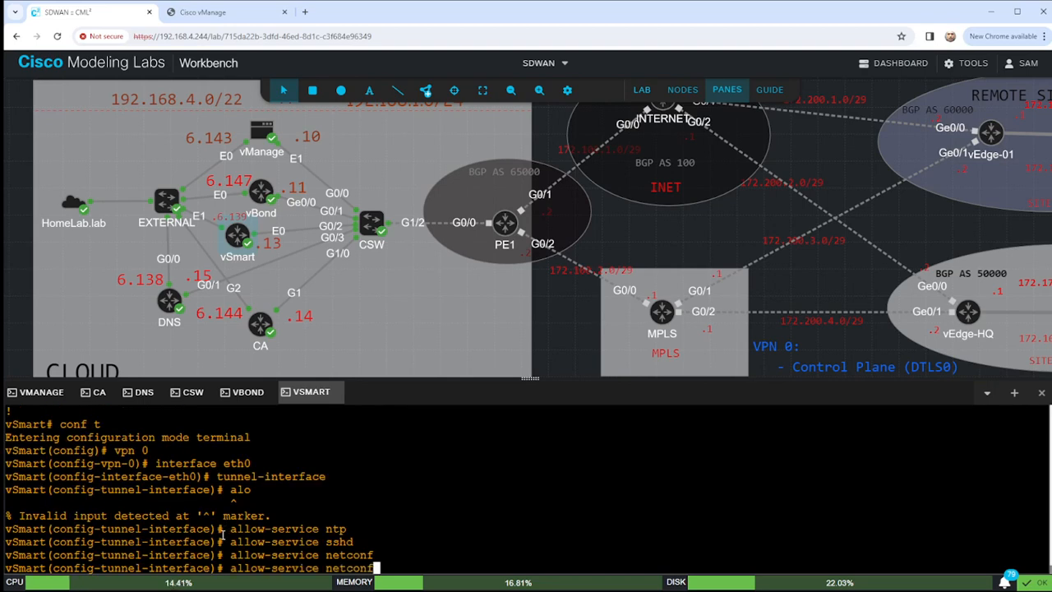
pyautogui.press('Down')
pyautogui.write('commit')
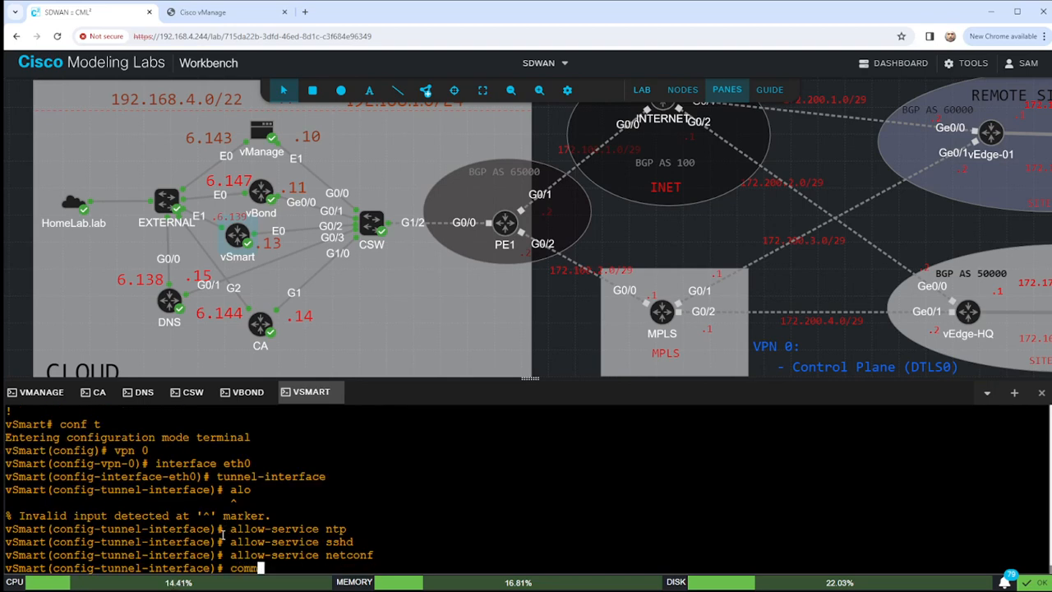
pyautogui.press('Return')
pyautogui.write('end')
pyautogui.press('Return')
pyautogui.press('Return')
pyautogui.press('Return')
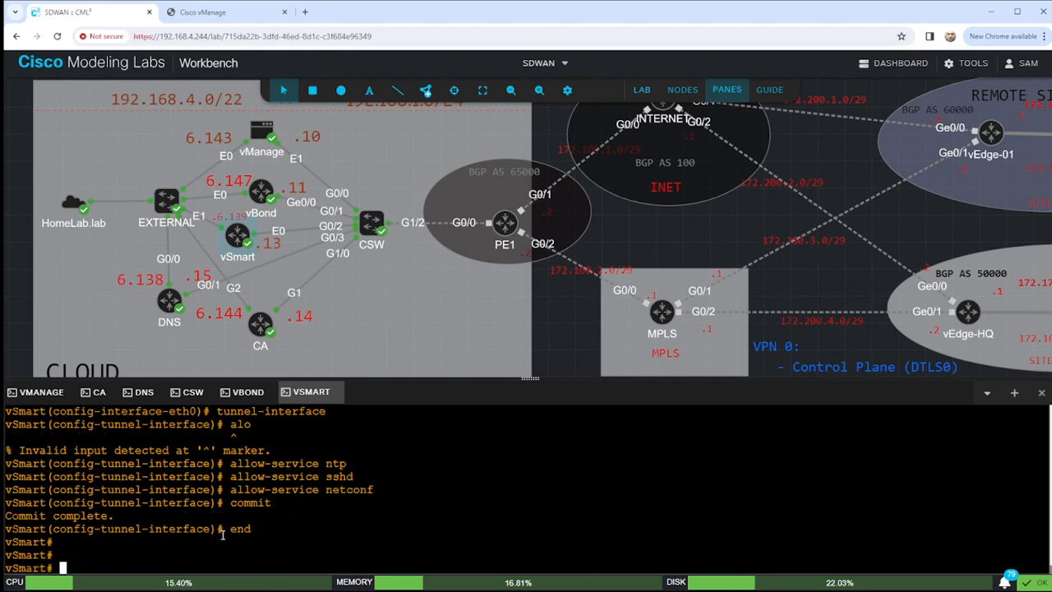
pyautogui.write('conf t')
pyautogui.press('Return')
# Check the current VPN 512 configuration with 'sho run vpn 512'.
pyautogui.write('vpn 512')
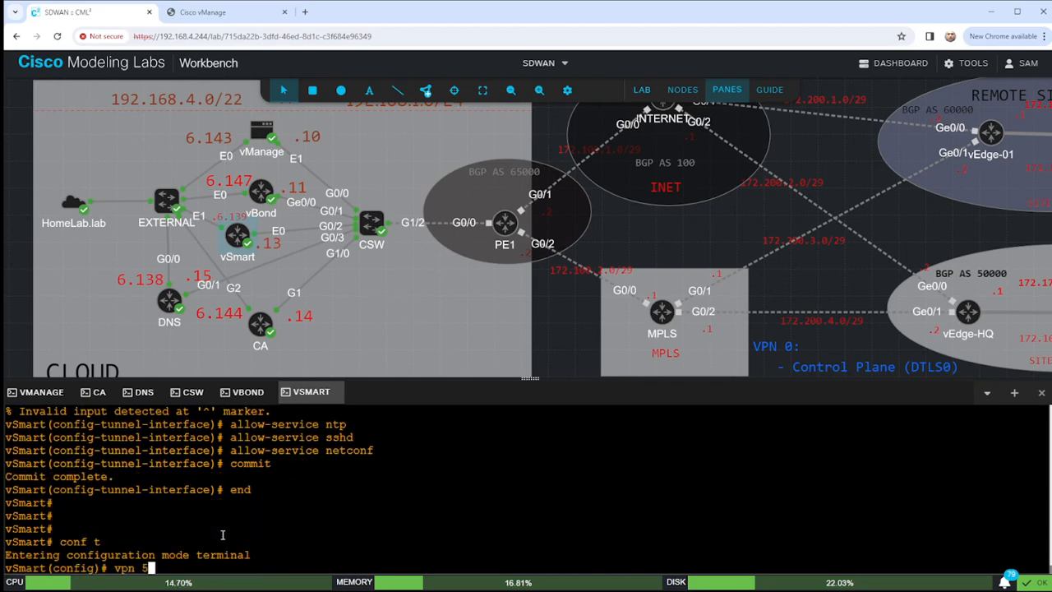
pyautogui.press('Return')
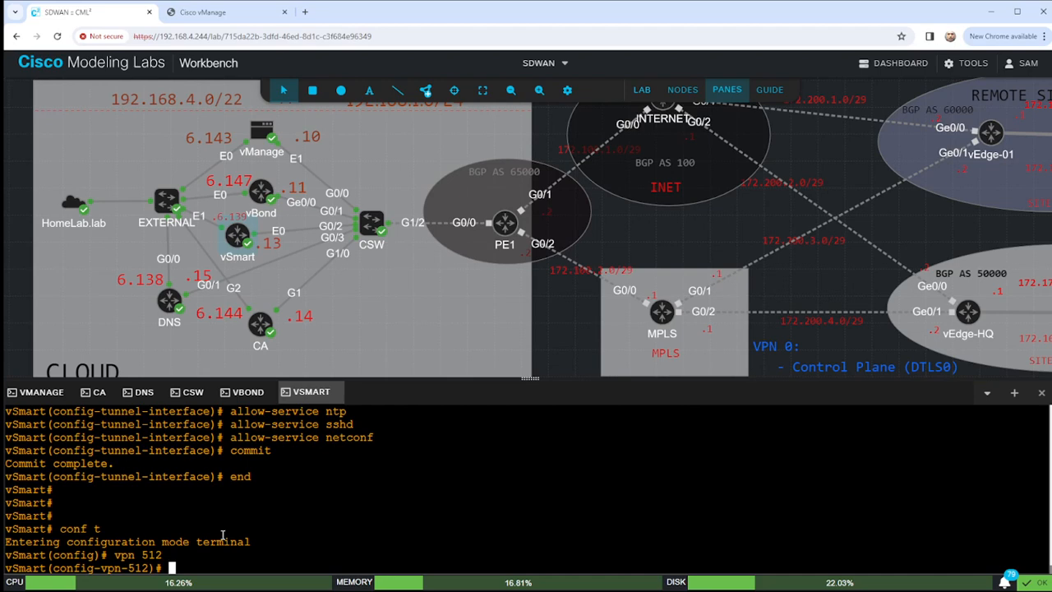
pyautogui.write('no')
pyautogui.press('BackSpace')
pyautogui.write('sho run')
pyautogui.press('Return')
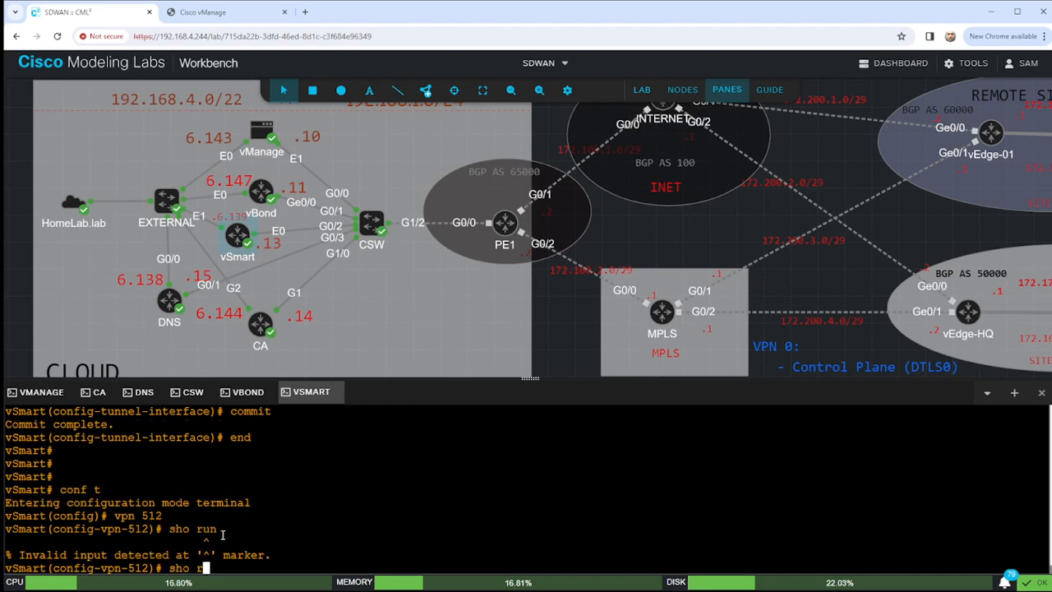
pyautogui.press('BackSpace')
pyautogui.press('BackSpace')
pyautogui.press('BackSpace')
pyautogui.press('BackSpace')
pyautogui.press('BackSpace')
pyautogui.write('end')
pyautogui.press('Return')
pyautogui.write('sho ru')
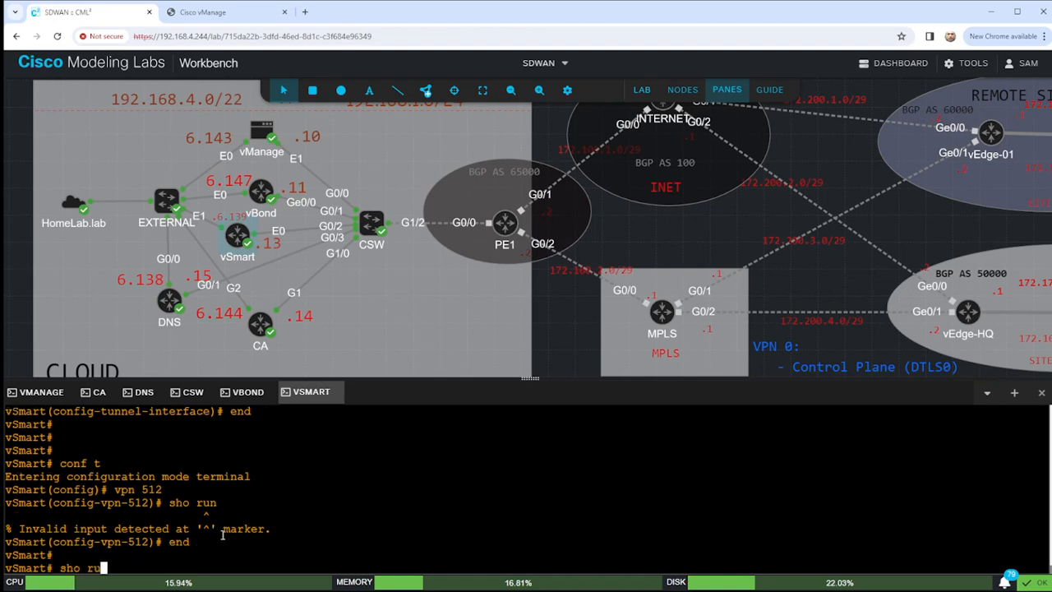
pyautogui.write('n vpn 512')
pyautogui.press('Return')
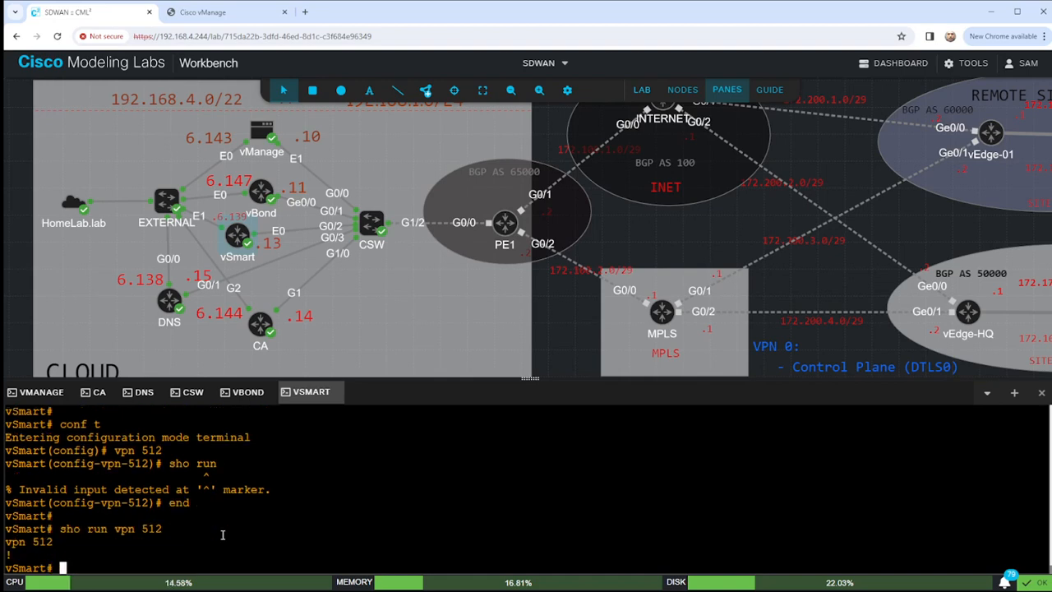
# Return to configuration mode and open interface eth1 under VPN 512.
pyautogui.write('conf t')
pyautogui.press('Return')
pyautogui.write('vpn 512')
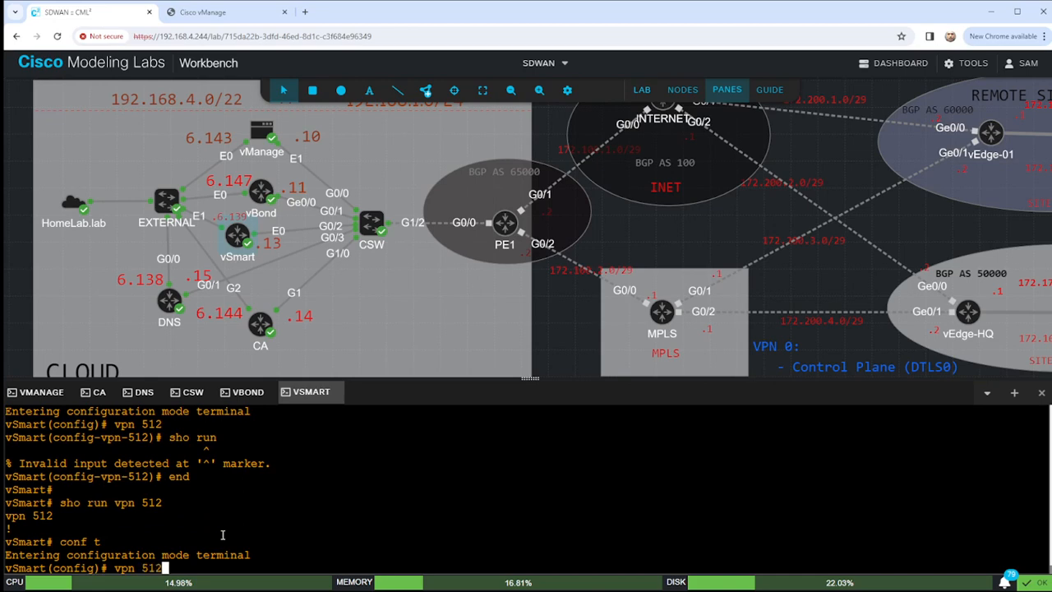
pyautogui.press('Return')
pyautogui.write('eth')
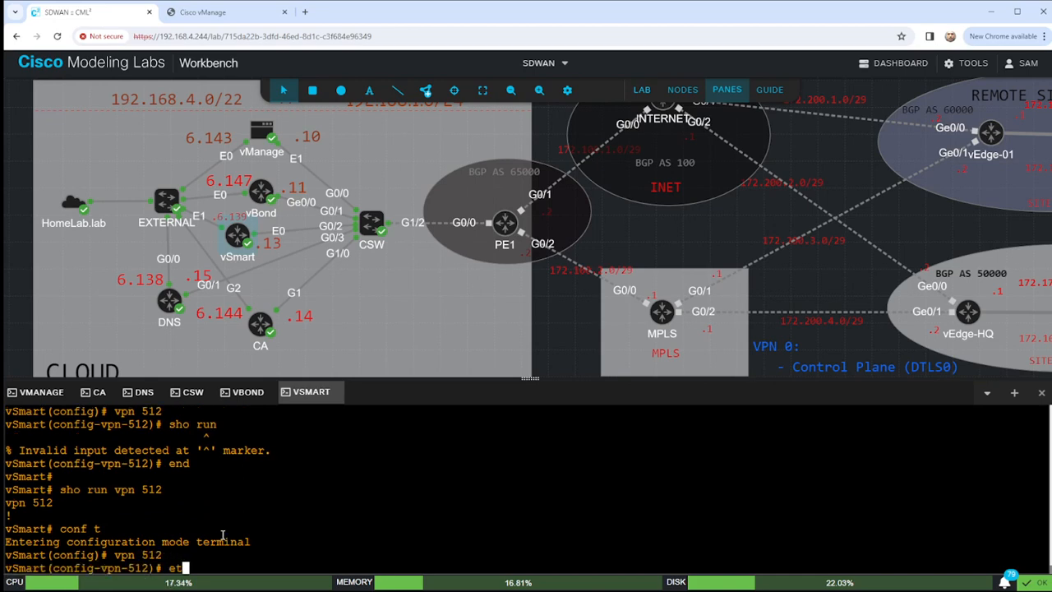
pyautogui.press('Return')
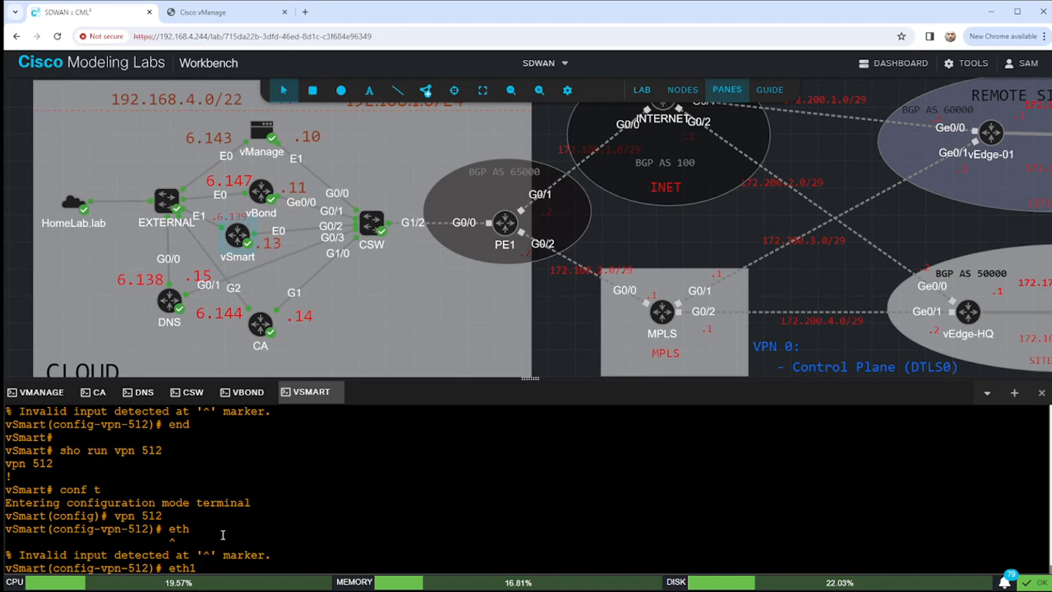
pyautogui.press('BackSpace')
pyautogui.press('BackSpace')
pyautogui.press('BackSpace')
pyautogui.press('BackSpace')
pyautogui.write('interface ')
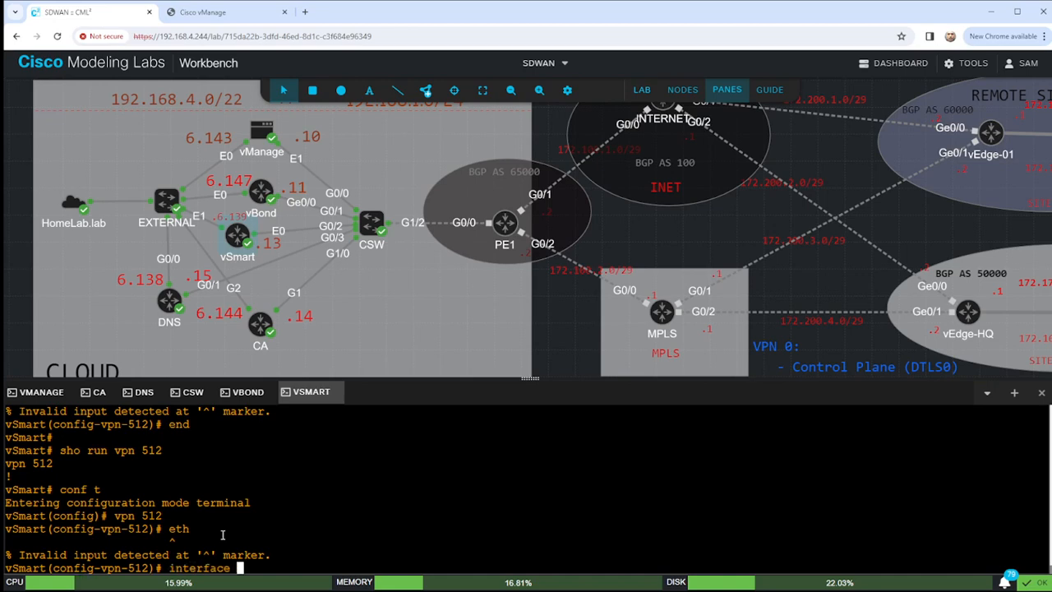
pyautogui.write('eth1')
pyautogui.press('Return')
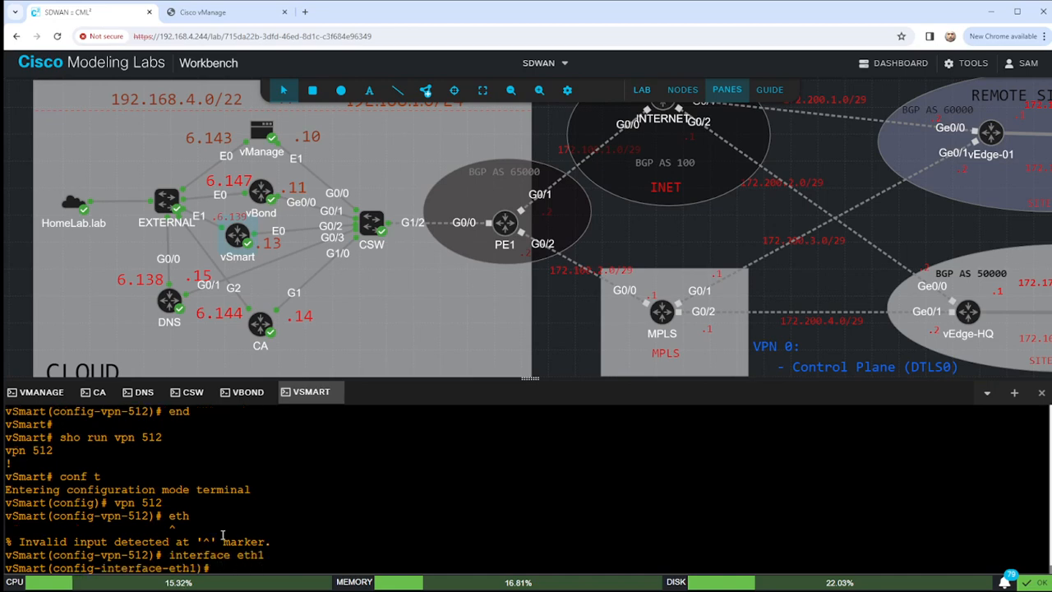
# Set eth1 to ip dhcp-client with no shut, commit, and end configuration mode.
pyautogui.write('ip dhcp-client')
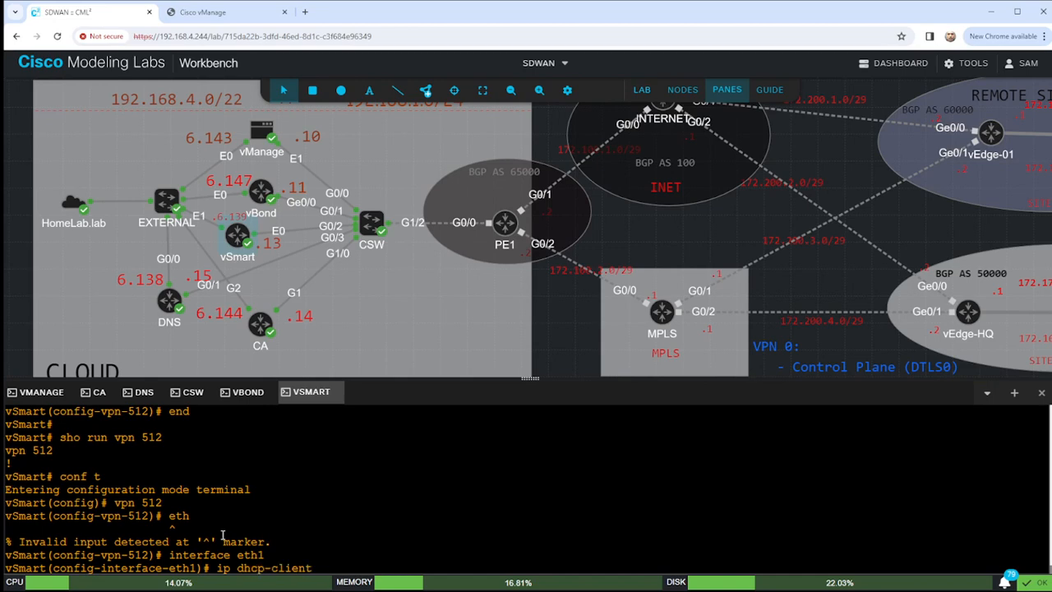
pyautogui.press('Return')
pyautogui.write('no shut')
pyautogui.press('Return')
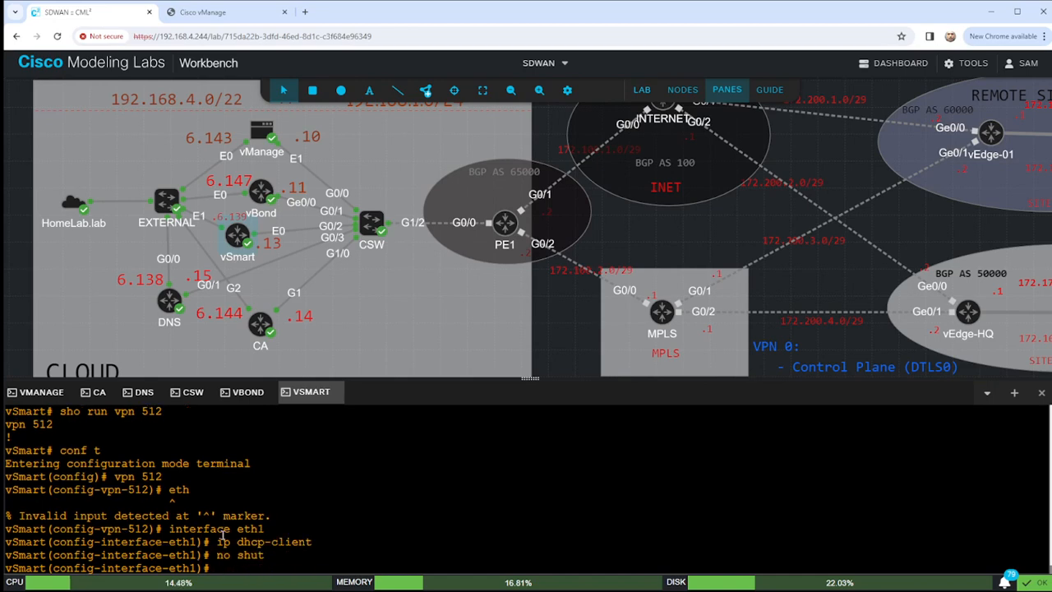
pyautogui.write('commit')
pyautogui.press('Return')
pyautogui.write('end')
pyautogui.press('Return')
pyautogui.press('Return')
pyautogui.press('Return')
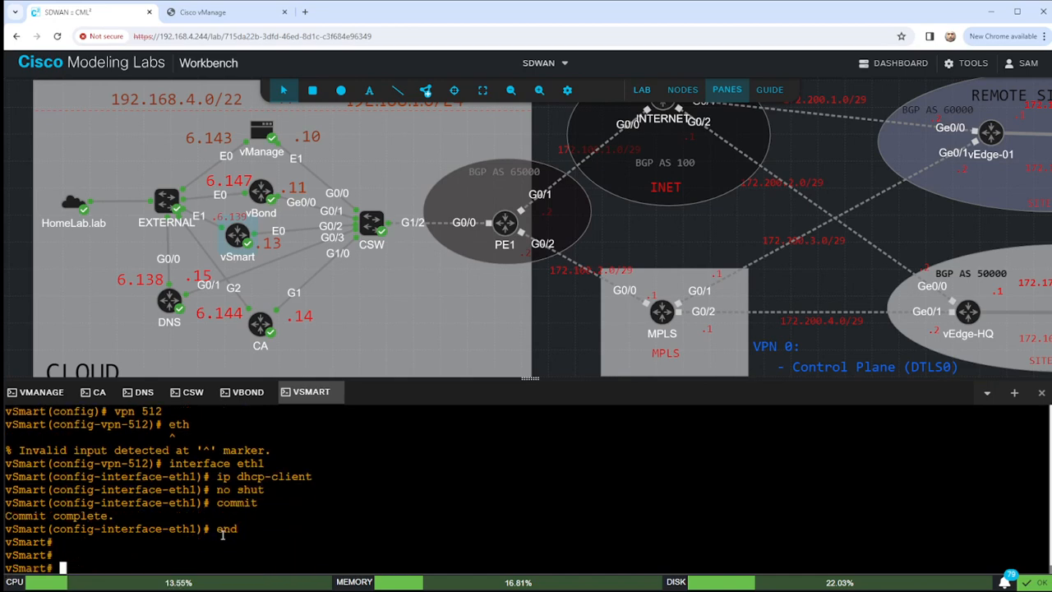
pyautogui.press('Return')
pyautogui.press('Return')
pyautogui.press('Return')
pyautogui.write('sho inter ')
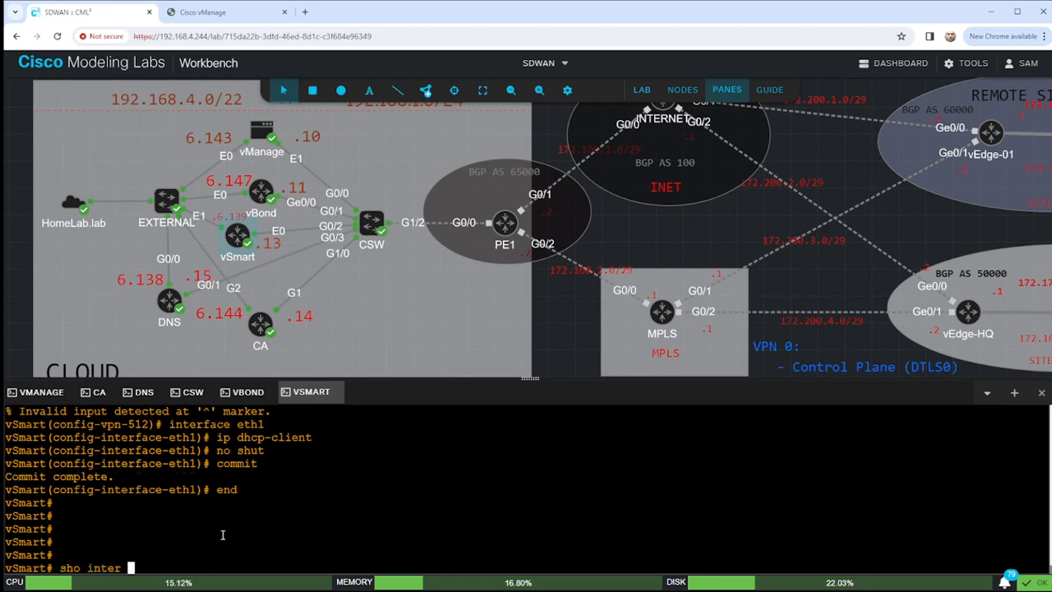
pyautogui.write('| tab')
# Run 'sho inter | tab' twice to check eth1's address in VPN 512.
pyautogui.press('Return')
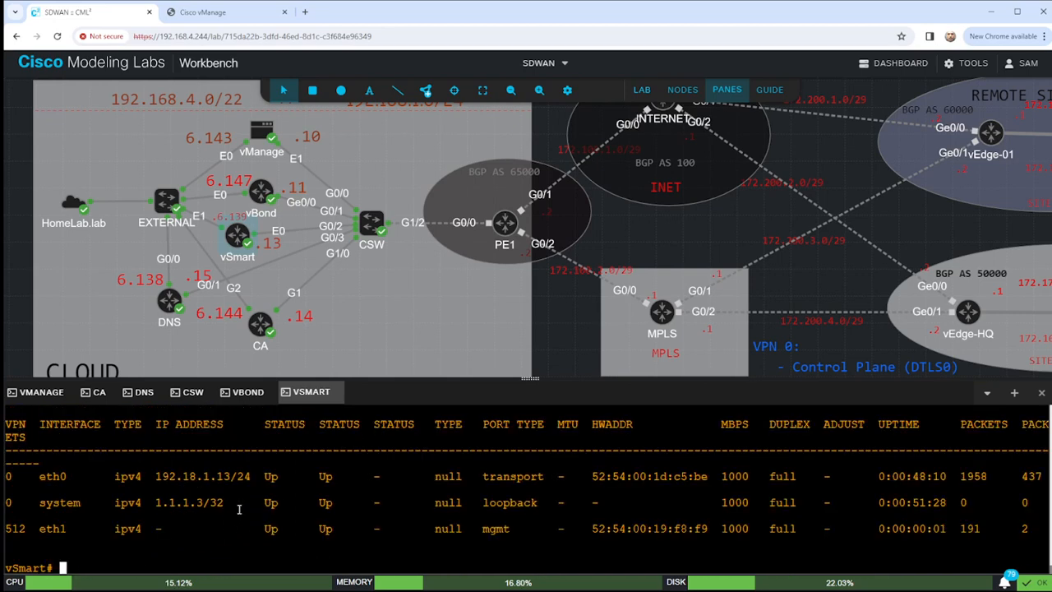
pyautogui.press('Up')
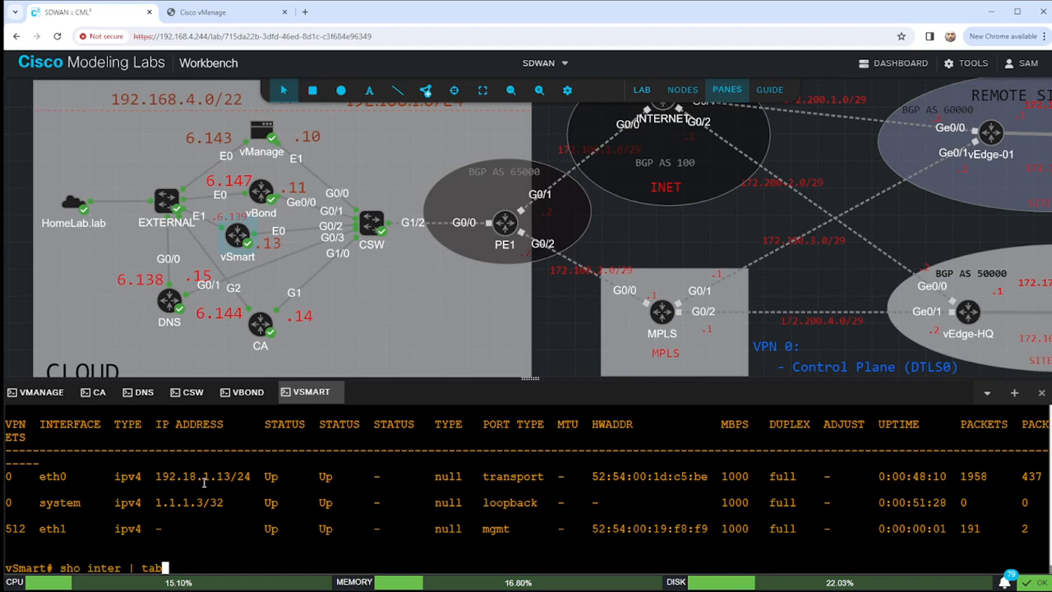
pyautogui.press('Return')
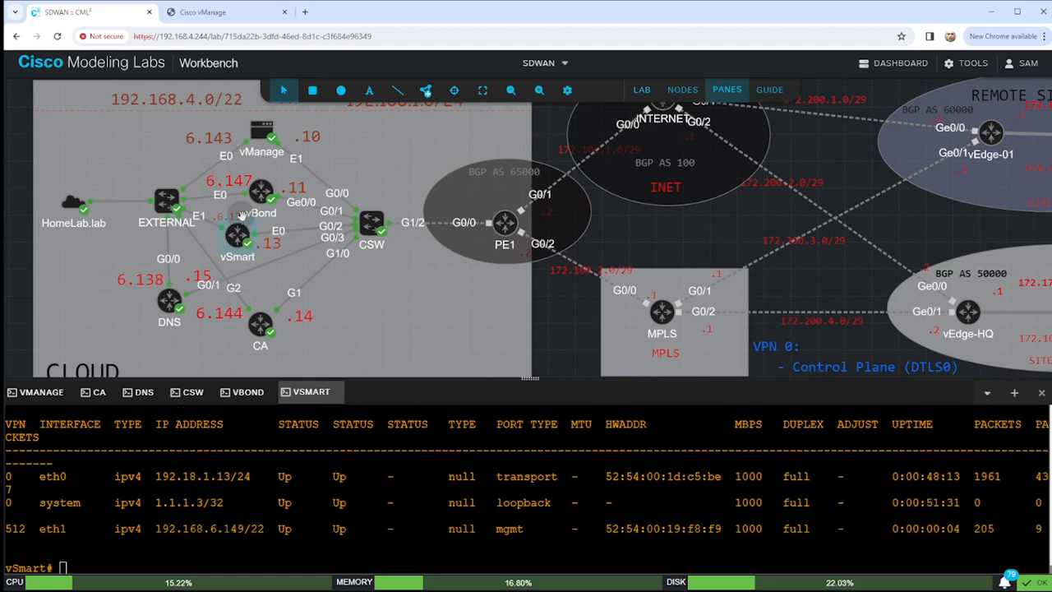
# Change the vSmart address label to .6.149 at font size 14 and place it beside vBond.
pyautogui.click(233, 217)
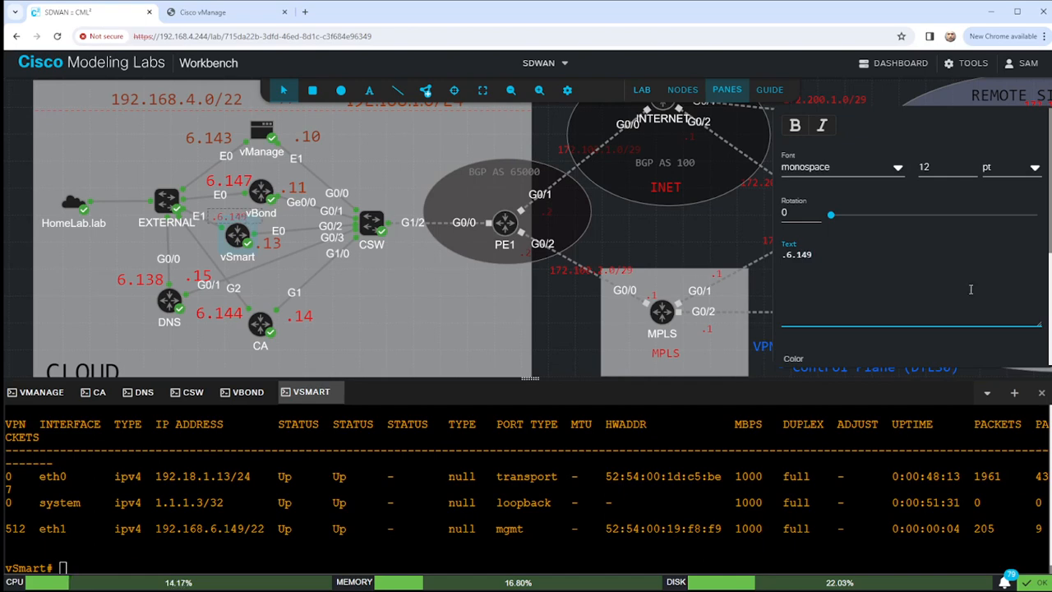
pyautogui.click(973, 165)
pyautogui.click(972, 164)
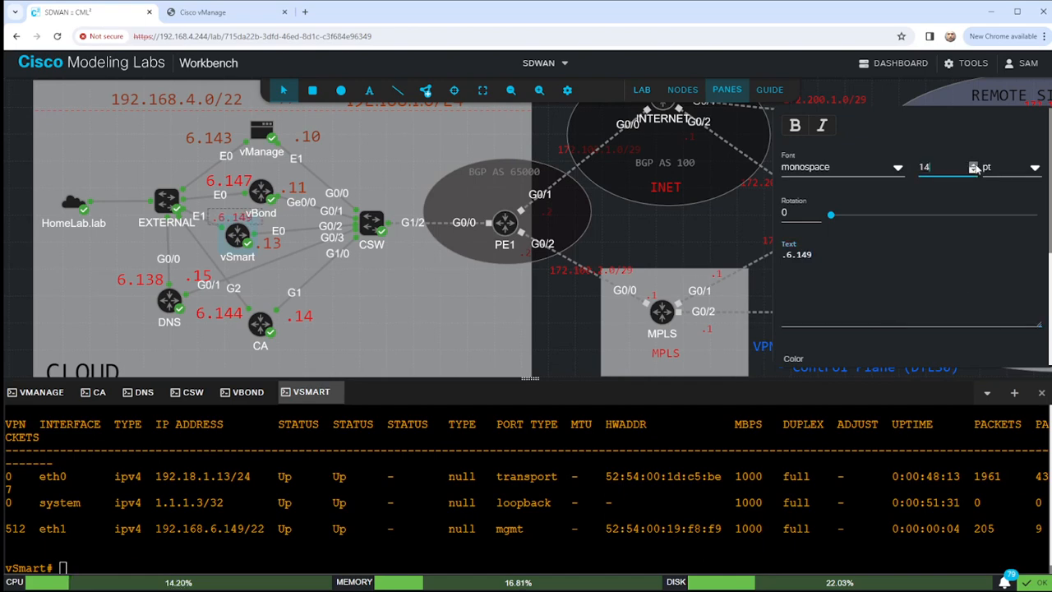
pyautogui.moveTo(222, 217); pyautogui.dragTo(207, 210)
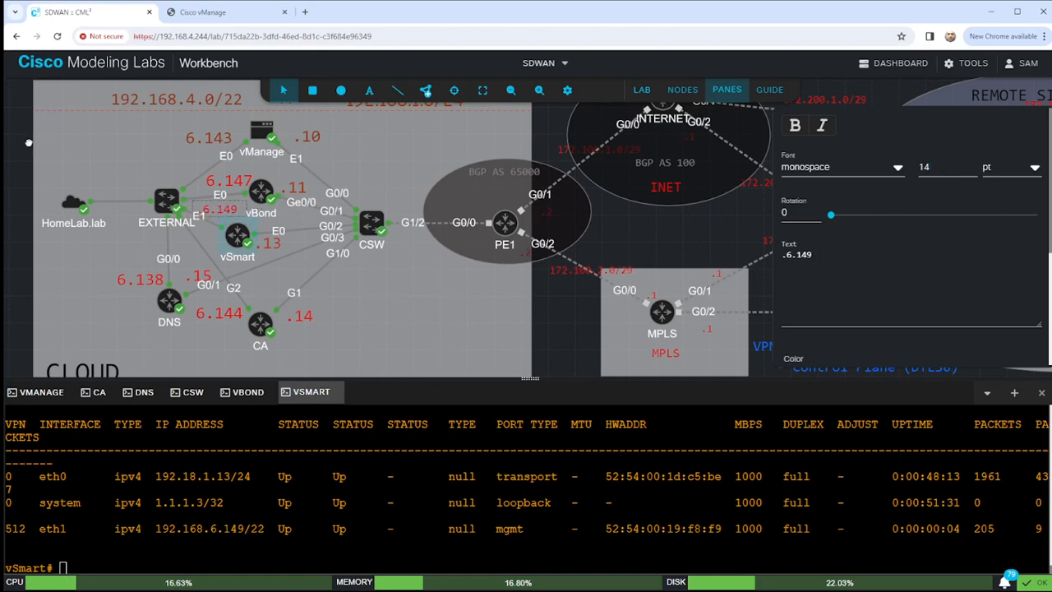
pyautogui.click(29, 143)
pyautogui.click(463, 504)
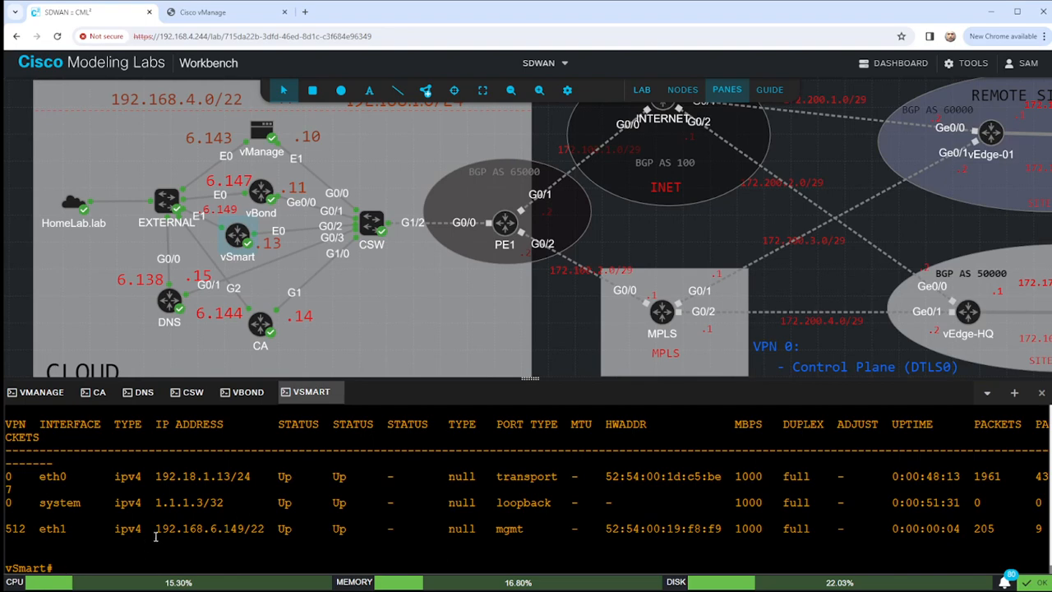
# Ping vBond at 192.168.1.11 from vSmart's VPN 0, which returns Network is unreachable.
pyautogui.write('ping vpn ')
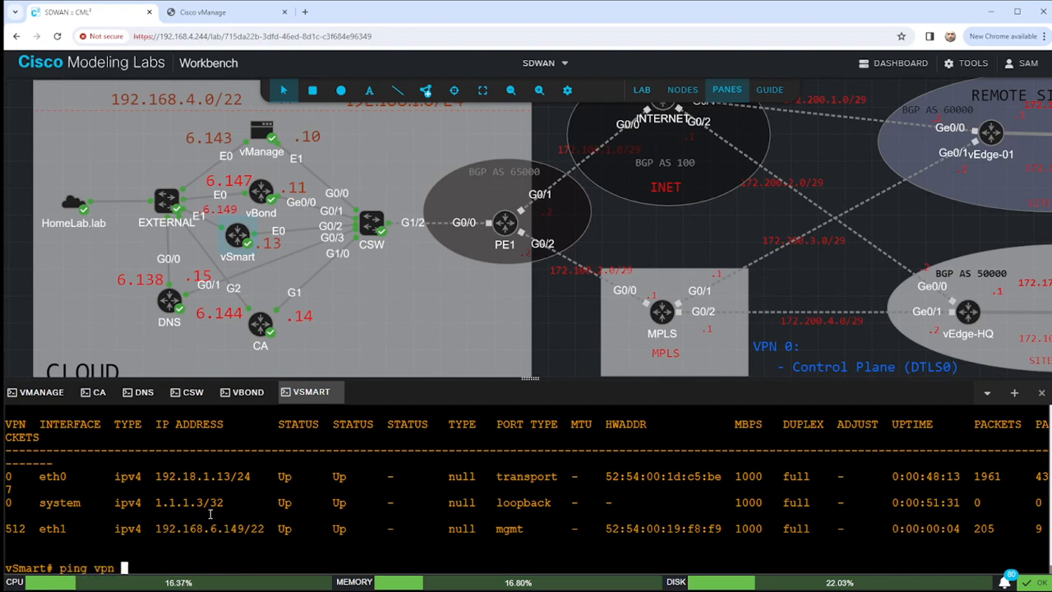
pyautogui.write('0 192.168.1.1')
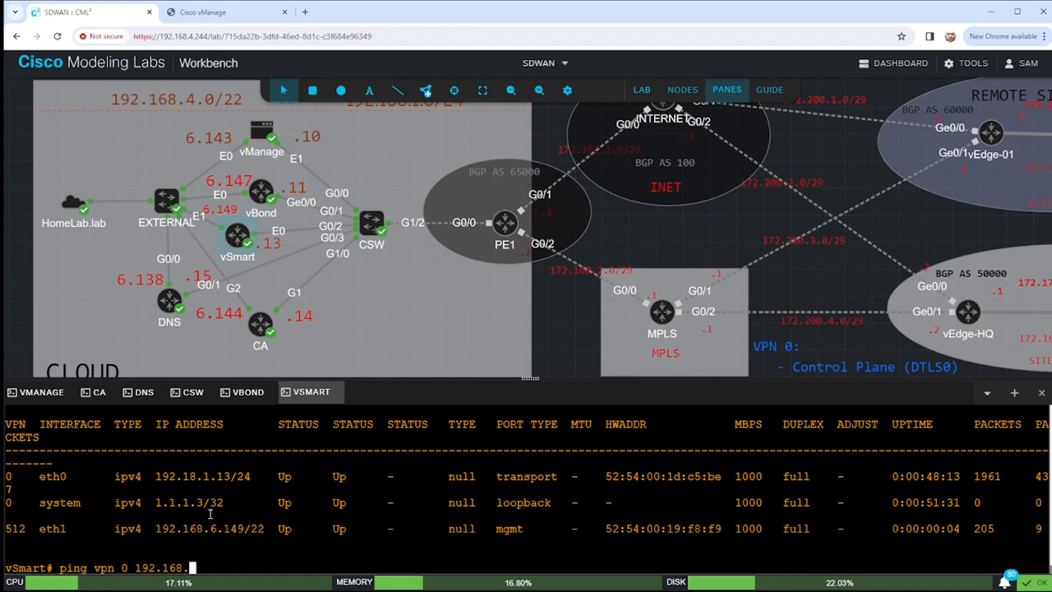
pyautogui.press('BackSpace')
pyautogui.press('BackSpace')
pyautogui.write('11')
pyautogui.press('Return')
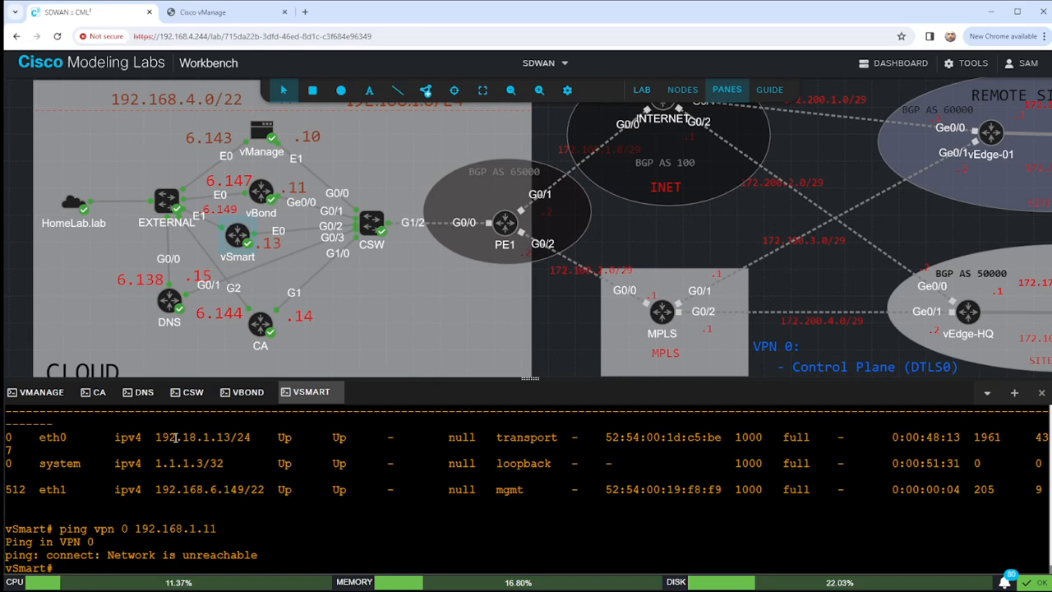
# Note eth0's 192.18.1.13/24 address and review vSmart's VPN 0 running configuration.
pyautogui.moveTo(154, 437); pyautogui.dragTo(258, 437)
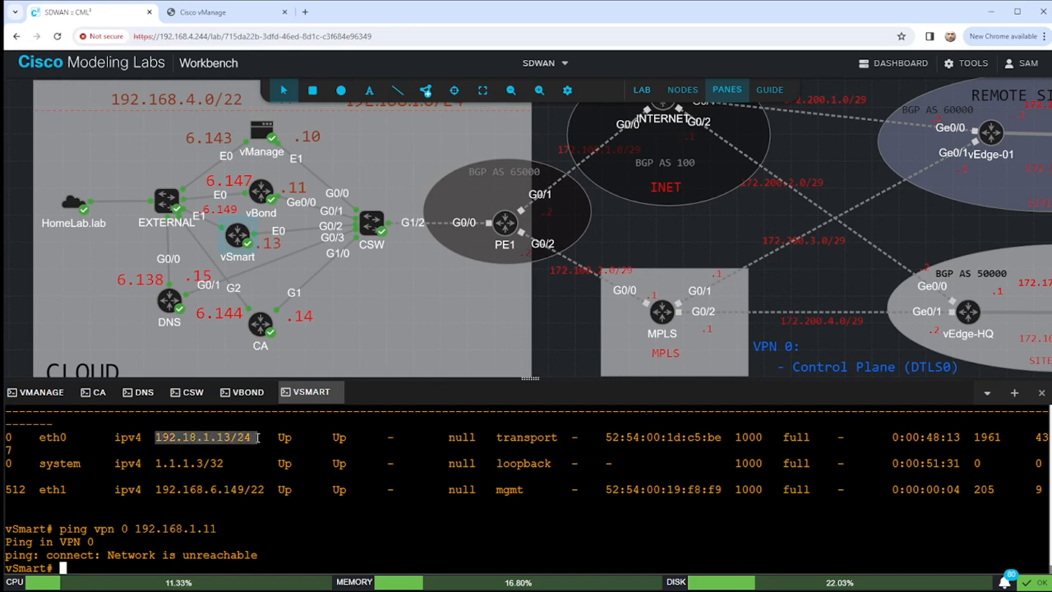
pyautogui.click(536, 515)
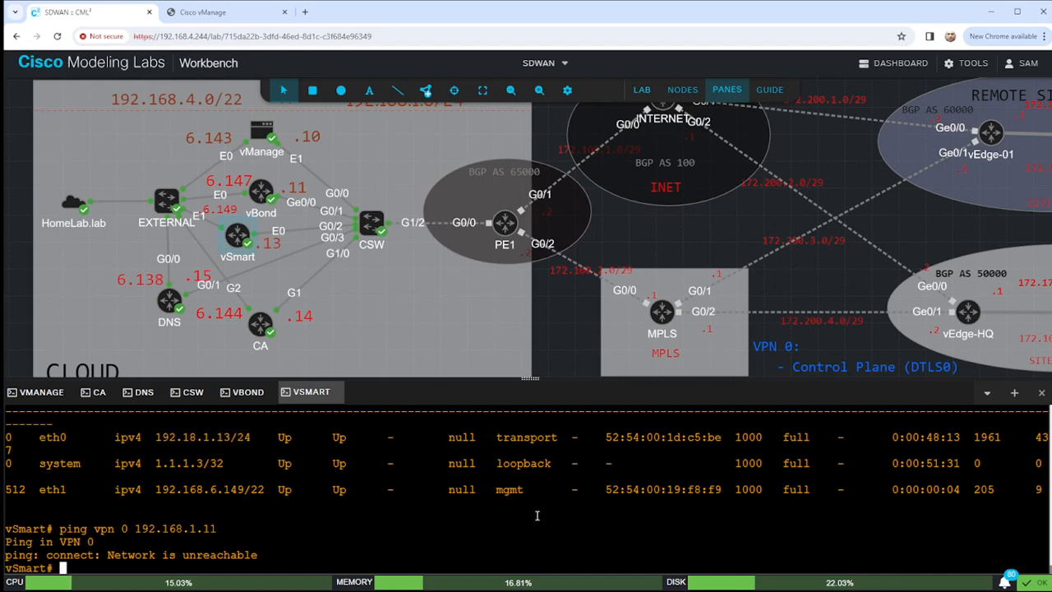
pyautogui.write('sho run vpn 0')
pyautogui.press('Return')
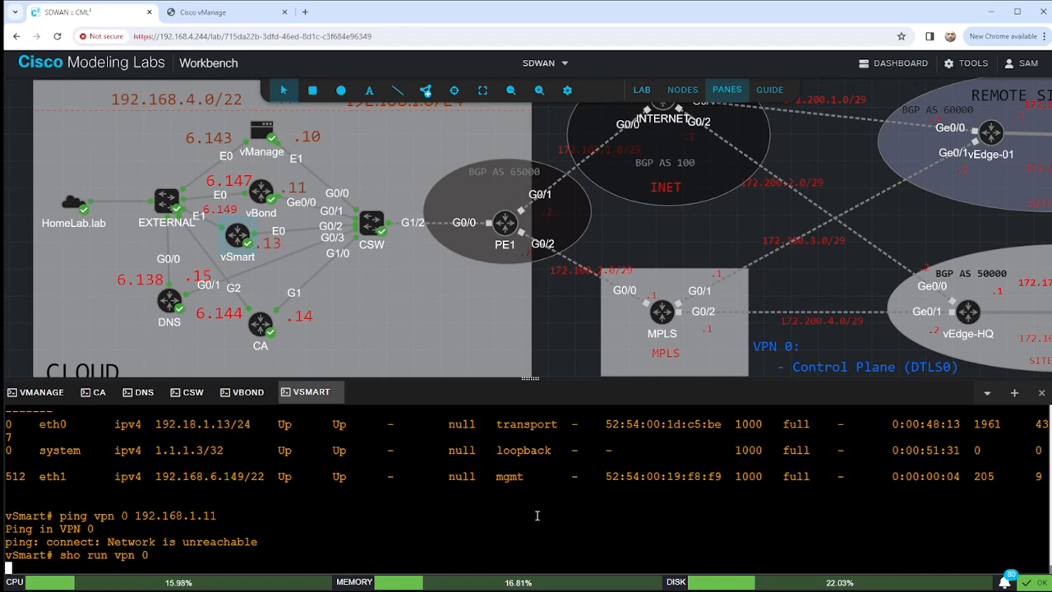
pyautogui.scroll(5, 298, 502)
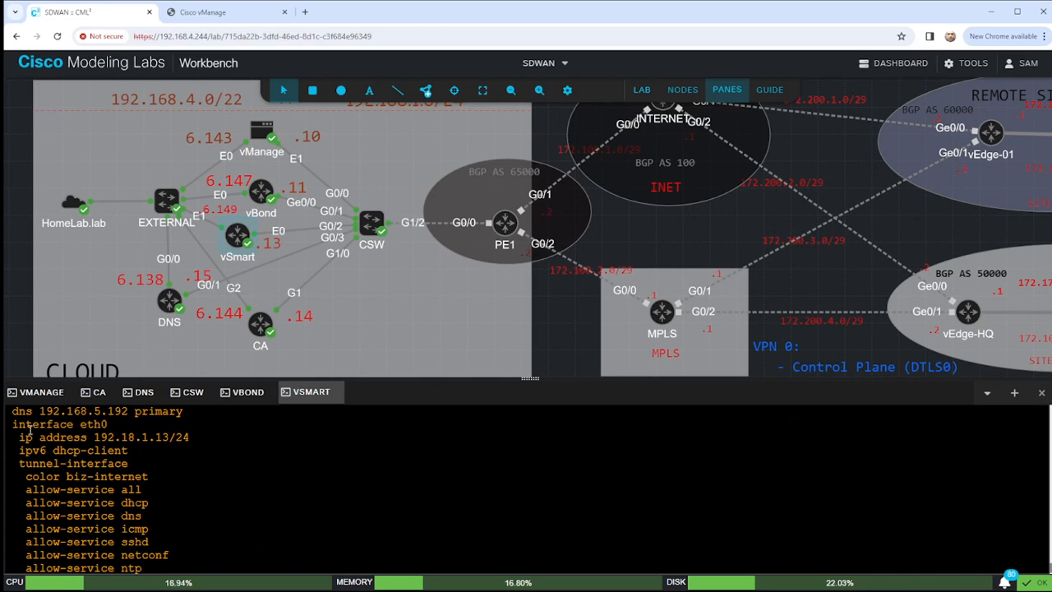
pyautogui.scroll(3, 132, 443)
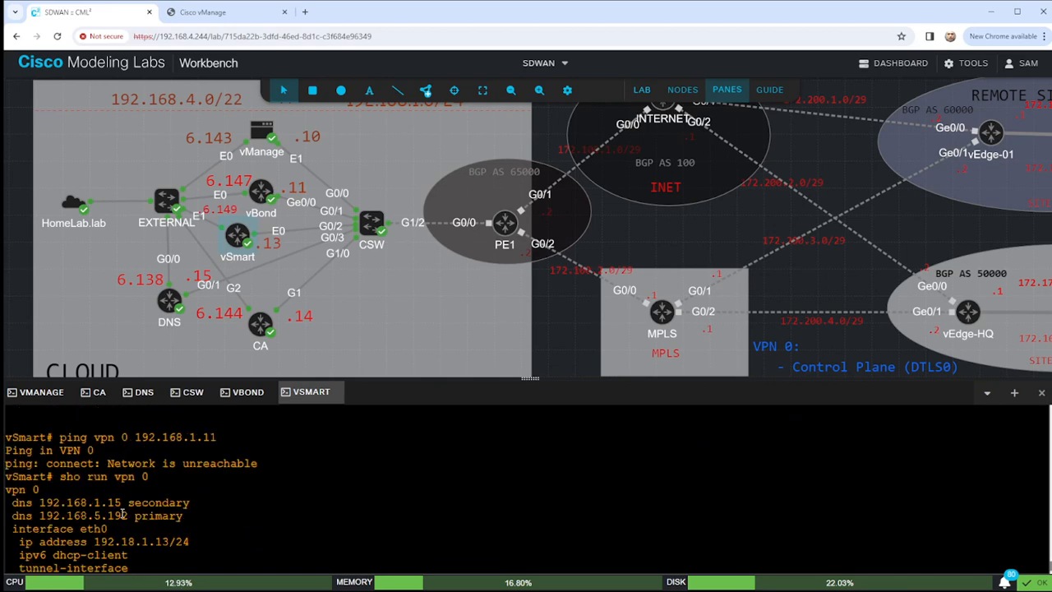
# Bring vSmart's eth0 up with 'no shut' under VPN 0 configuration.
pyautogui.write('conf t')
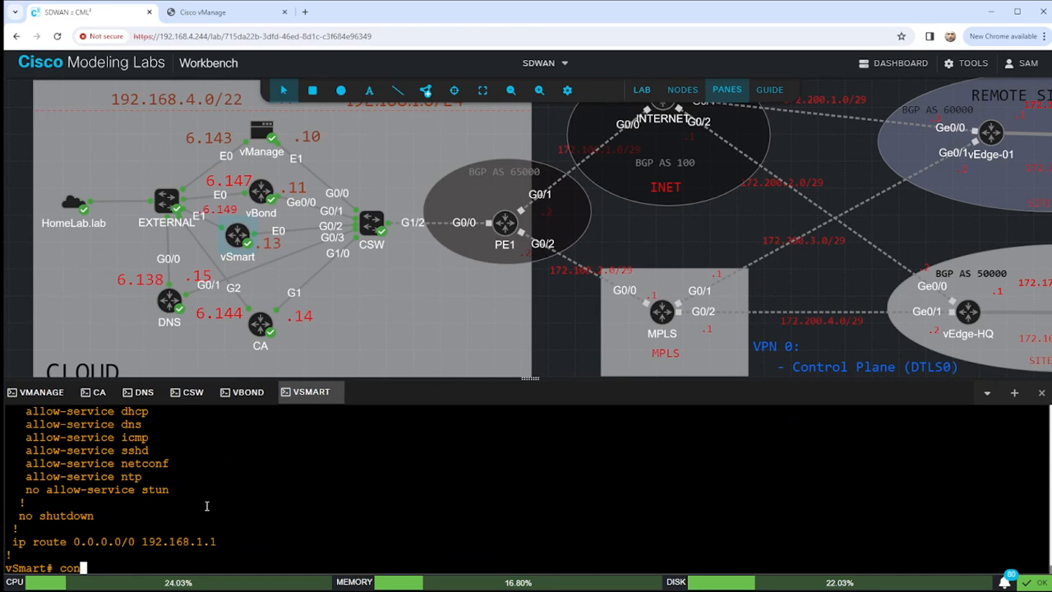
pyautogui.press('Return')
pyautogui.write('vpn 0')
pyautogui.press('Return')
pyautogui.write('interface eth')
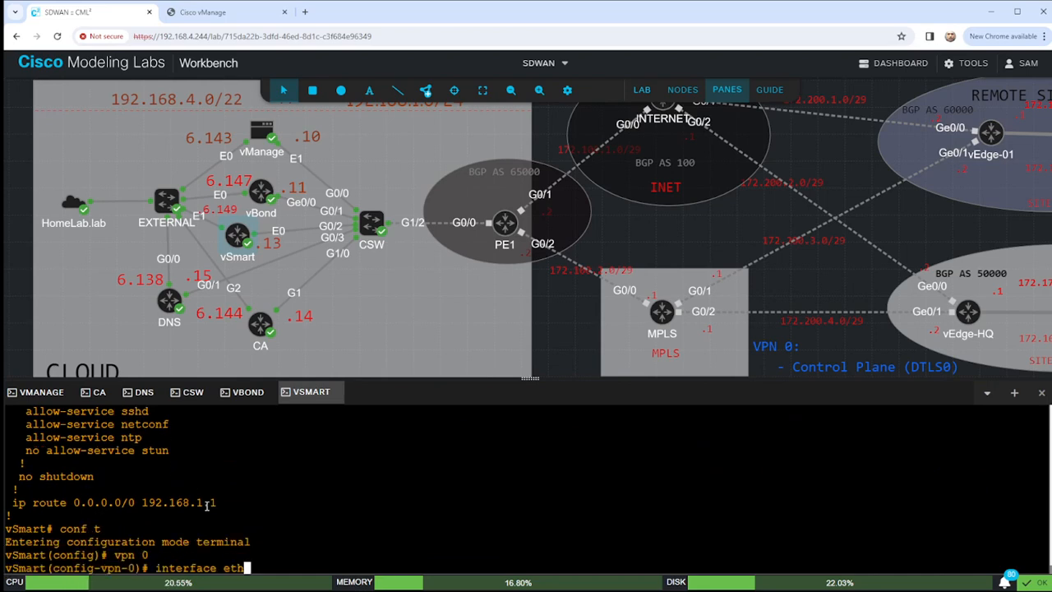
pyautogui.write('0')
pyautogui.press('Return')
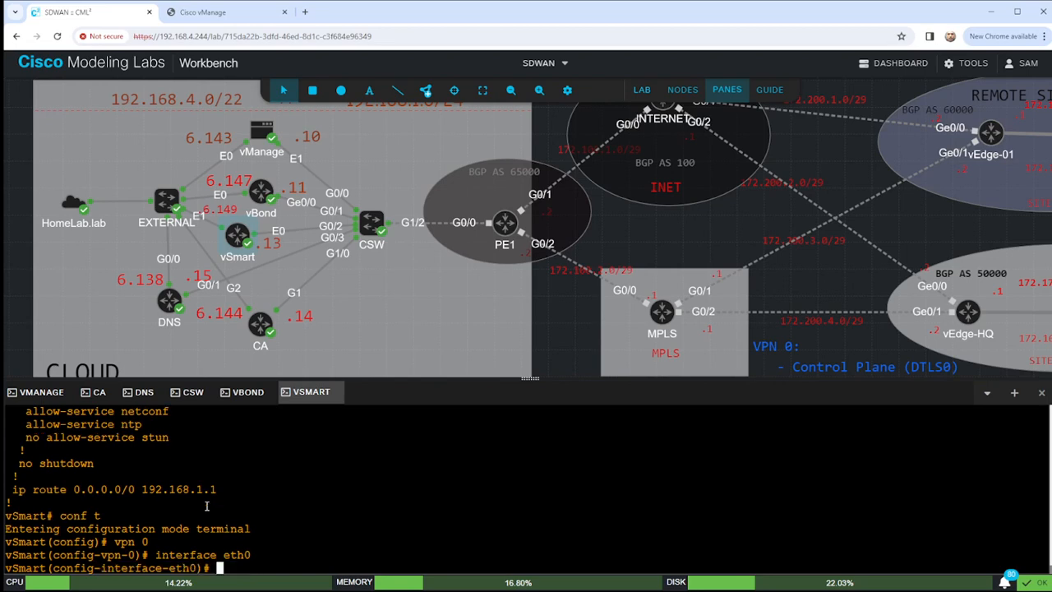
pyautogui.write('no shut')
pyautogui.press('Return')
pyautogui.write('end')
pyautogui.press('Return')
pyautogui.press('Return')
pyautogui.press('Return')
pyautogui.press('Return')
pyautogui.press('Return')
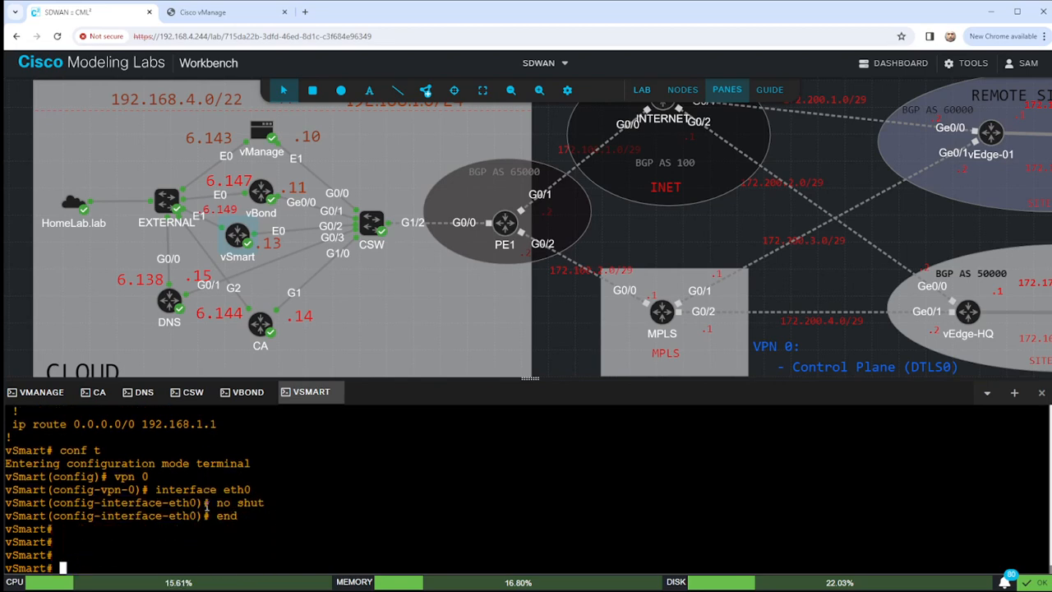
# Check the interface table for eth0, then retry the ping to 192.168.1.11, still unreachable.
pyautogui.write('sho run vpn 0')
pyautogui.press('Up')
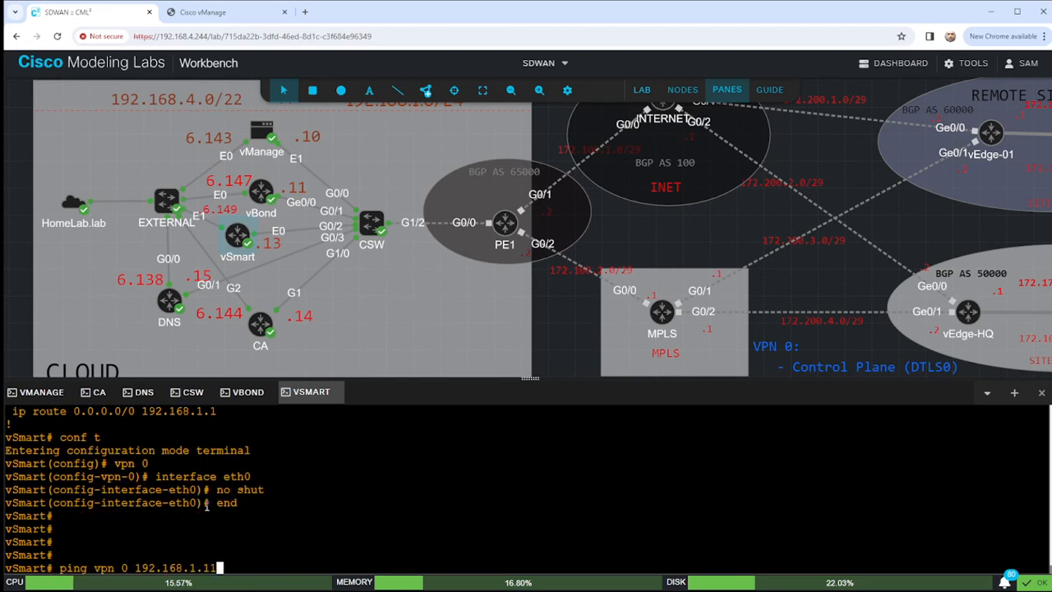
pyautogui.press('Up')
pyautogui.press('Return')
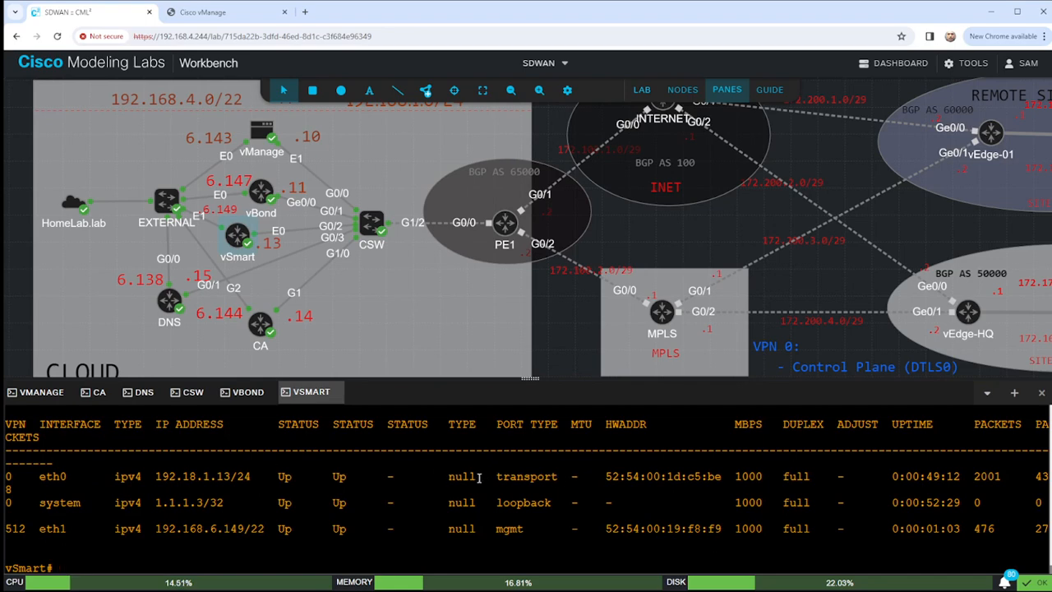
pyautogui.moveTo(498, 477); pyautogui.dragTo(565, 476)
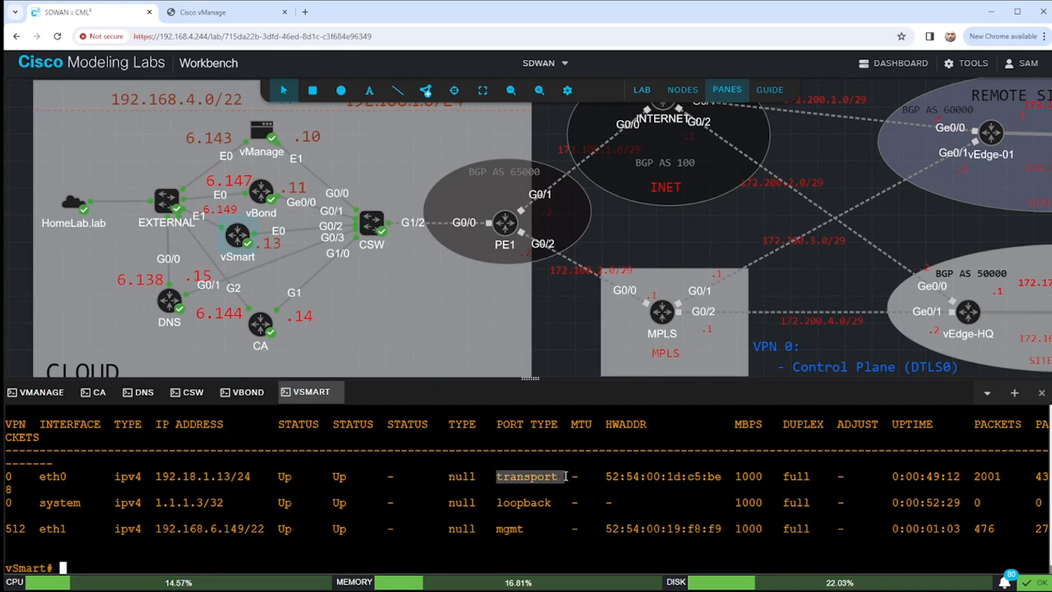
pyautogui.click(543, 515)
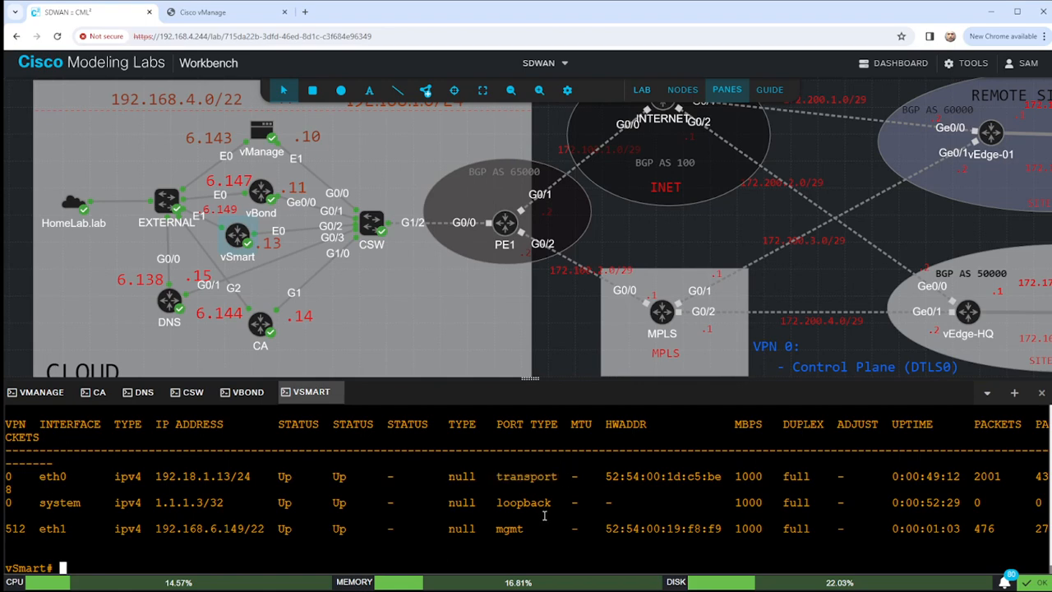
pyautogui.press('Up')
pyautogui.press('Up')
pyautogui.press('Up')
pyautogui.press('Up')
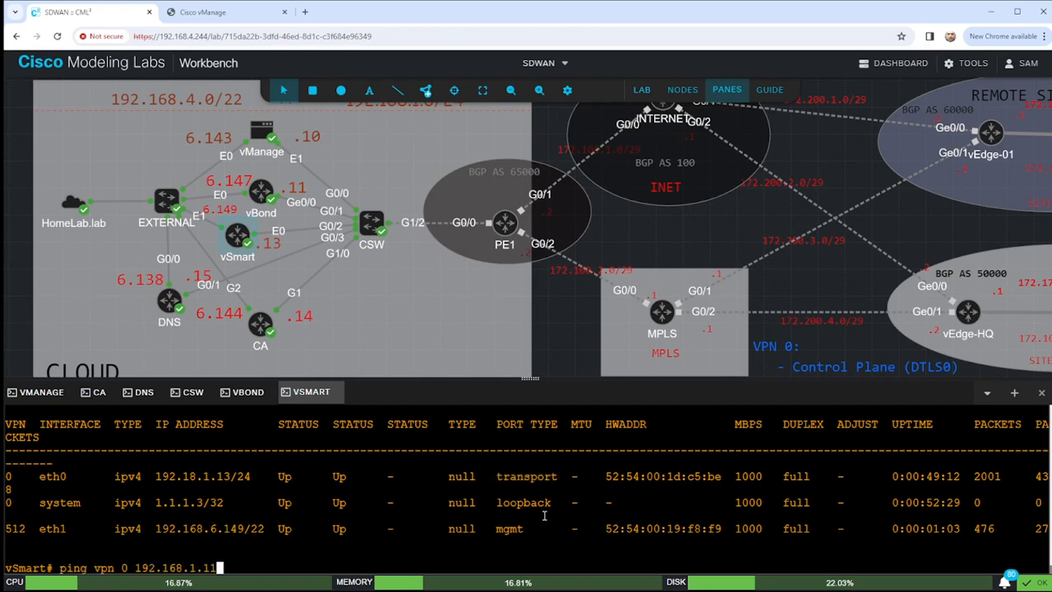
pyautogui.press('Return')
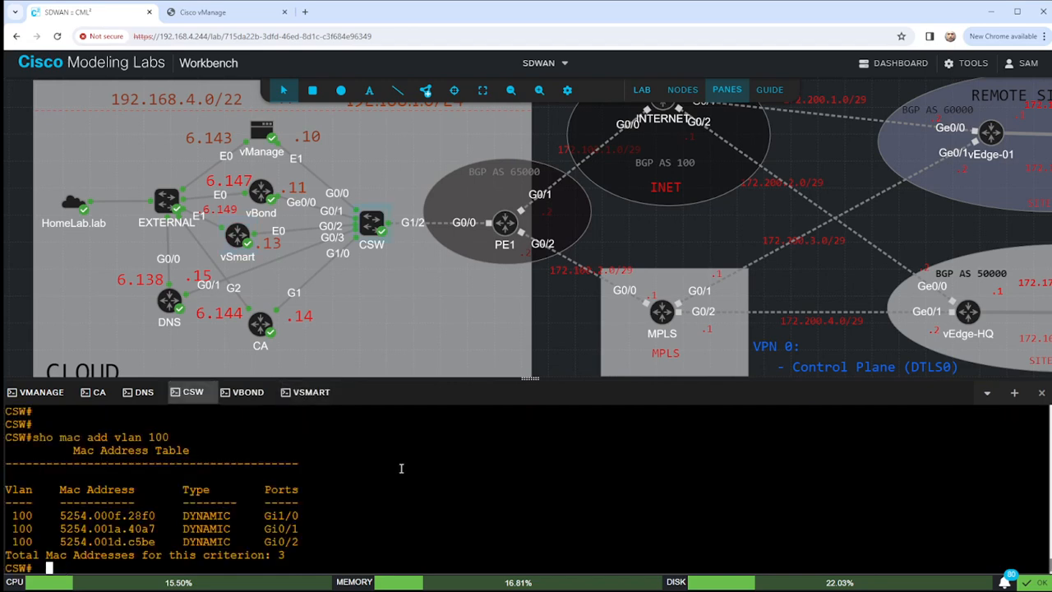
# On CSW, show G0/2's access-port config in VLAN 100 and its one learned MAC.
pyautogui.press('Return')
pyautogui.press('Return')
pyautogui.press('Return')
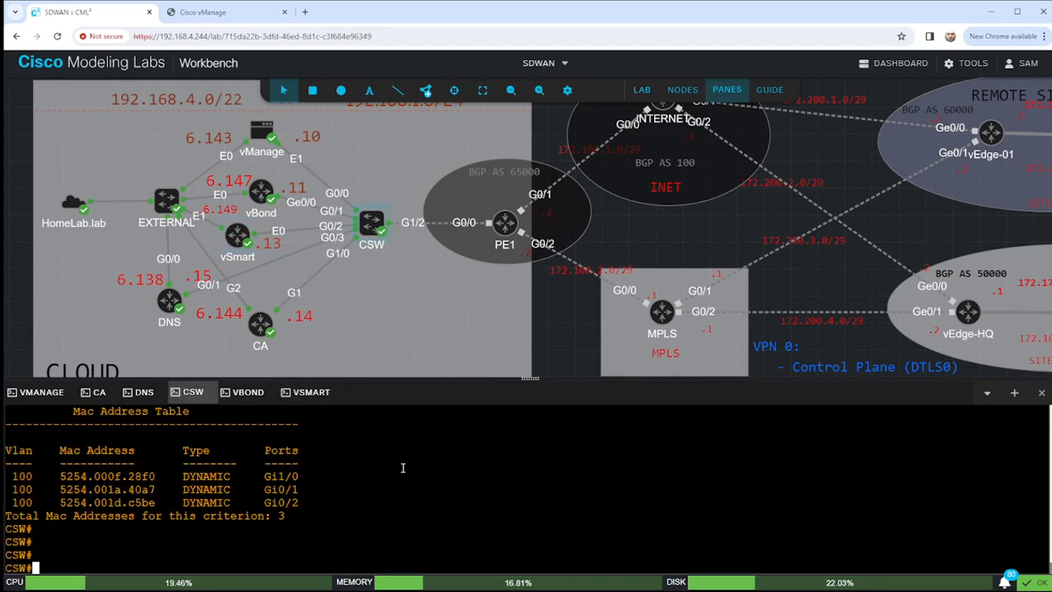
pyautogui.write('sho run int g0/2')
pyautogui.press('Return')
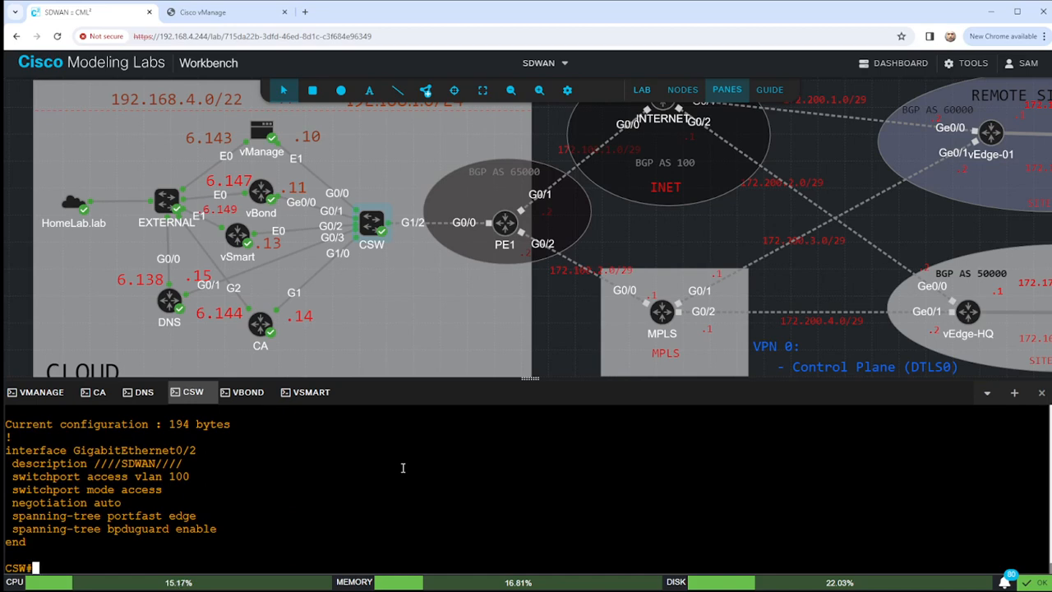
pyautogui.write('sho mac add int g0/2')
pyautogui.press('Return')
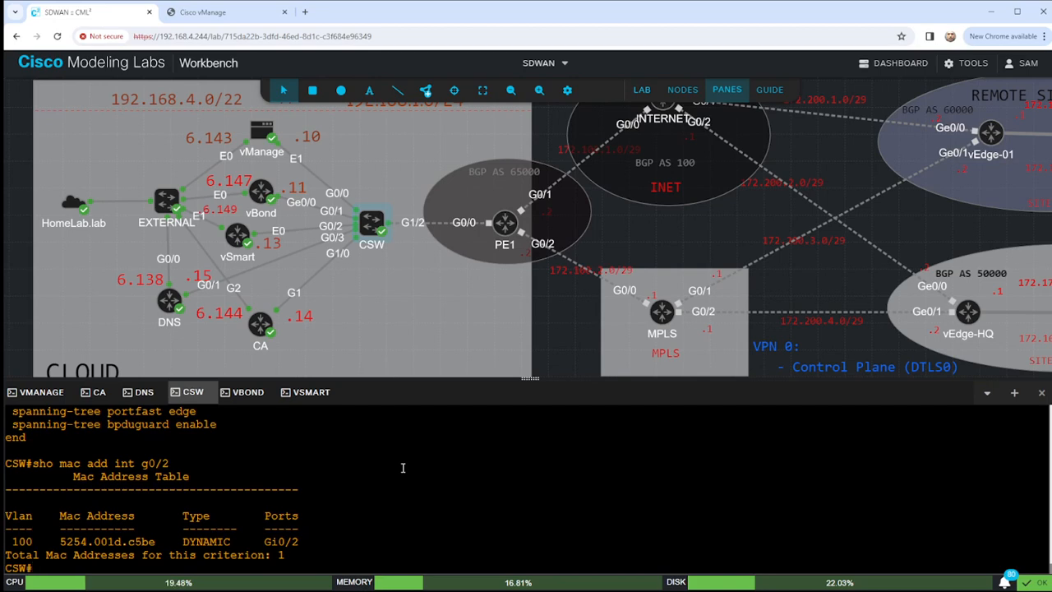
pyautogui.click(310, 392)
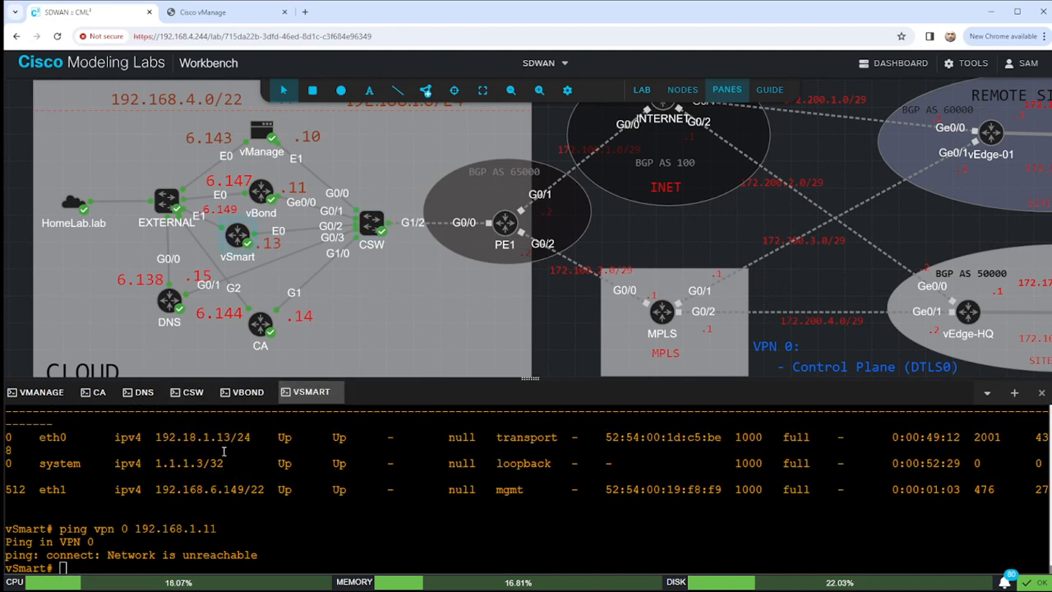
# Spot the mistyped 192.18.1.13 address and enter eth0's configuration under VPN 0.
pyautogui.doubleClick(174, 438)
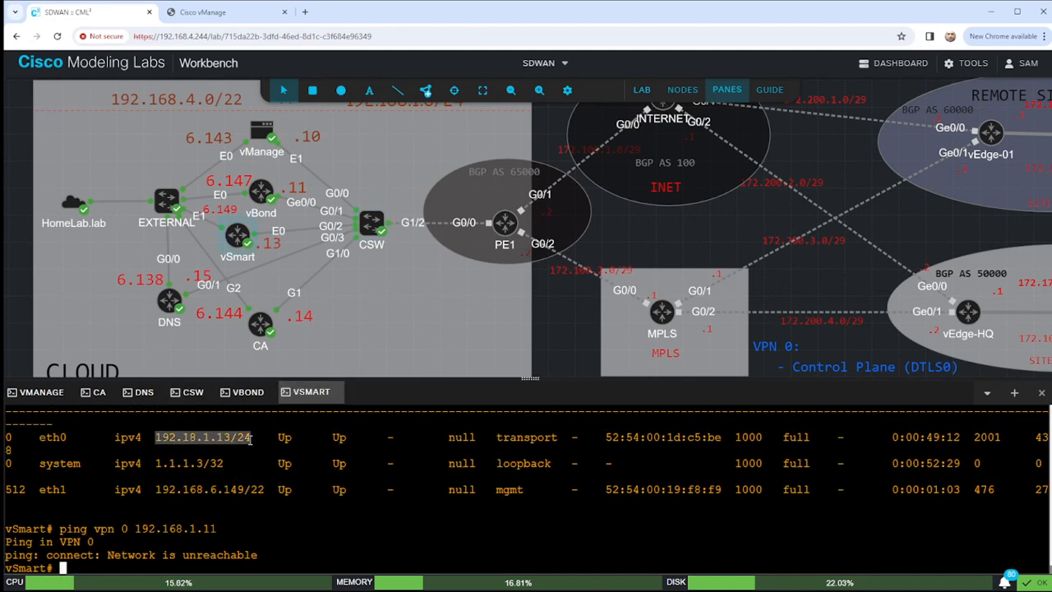
pyautogui.moveTo(182, 438); pyautogui.dragTo(201, 440)
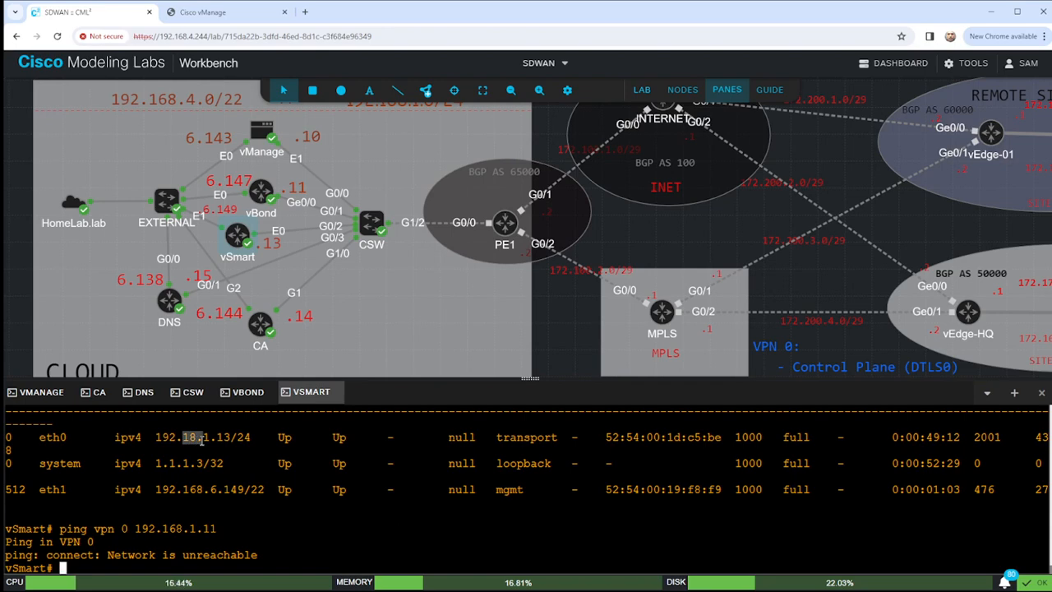
pyautogui.write('conf t')
pyautogui.press('Return')
pyautogui.write('vpn 0')
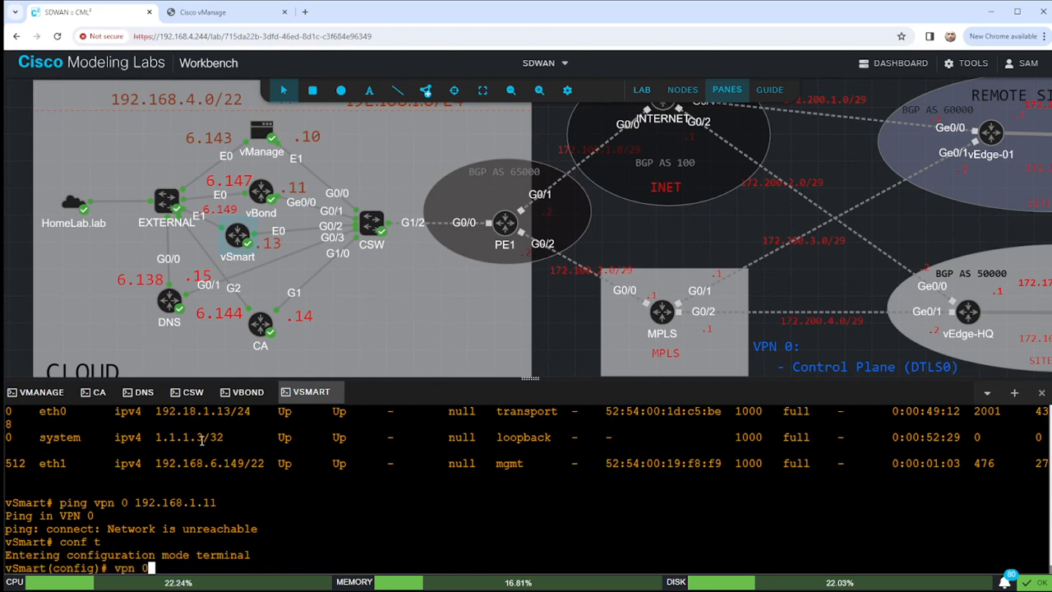
pyautogui.press('Return')
pyautogui.write('itner')
pyautogui.press('Return')
pyautogui.write('eth')
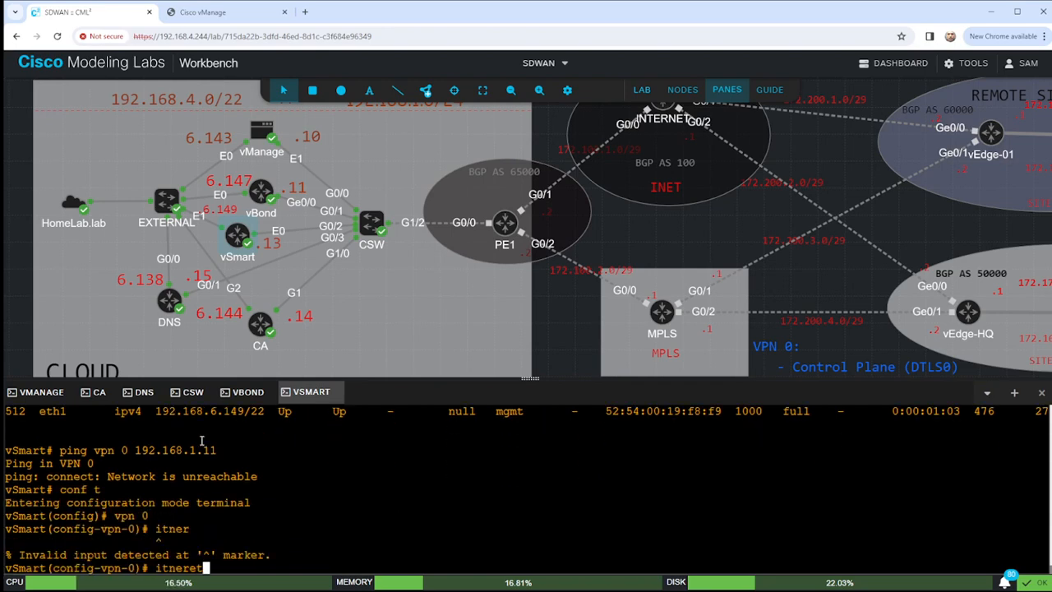
pyautogui.press('Return')
pyautogui.press('BackSpace')
pyautogui.press('BackSpace')
pyautogui.press('BackSpace')
pyautogui.press('BackSpace')
pyautogui.press('BackSpace')
pyautogui.press('BackSpace')
pyautogui.press('BackSpace')
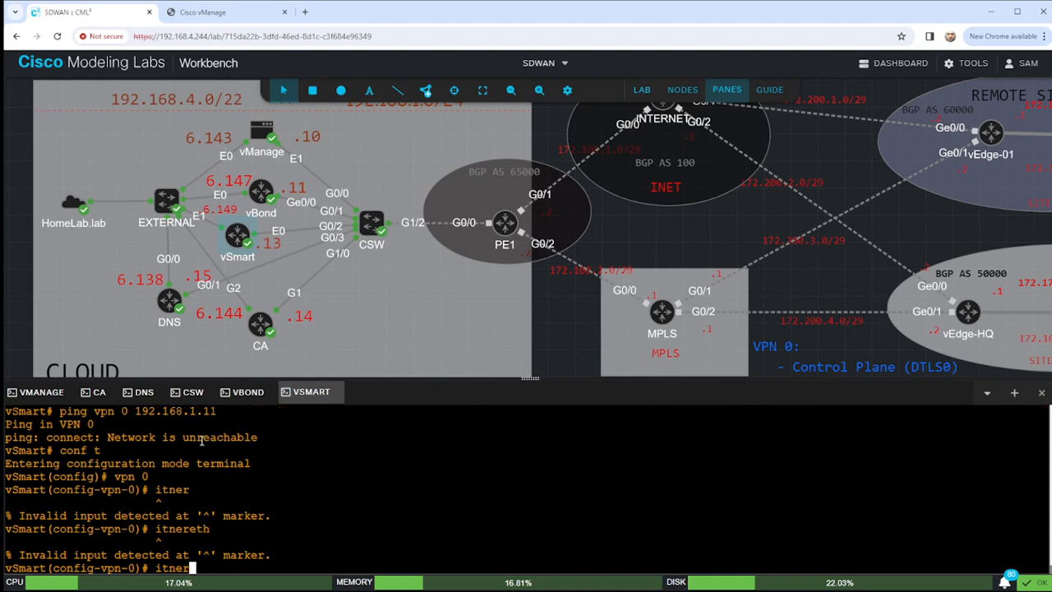
pyautogui.write('nterface eth0')
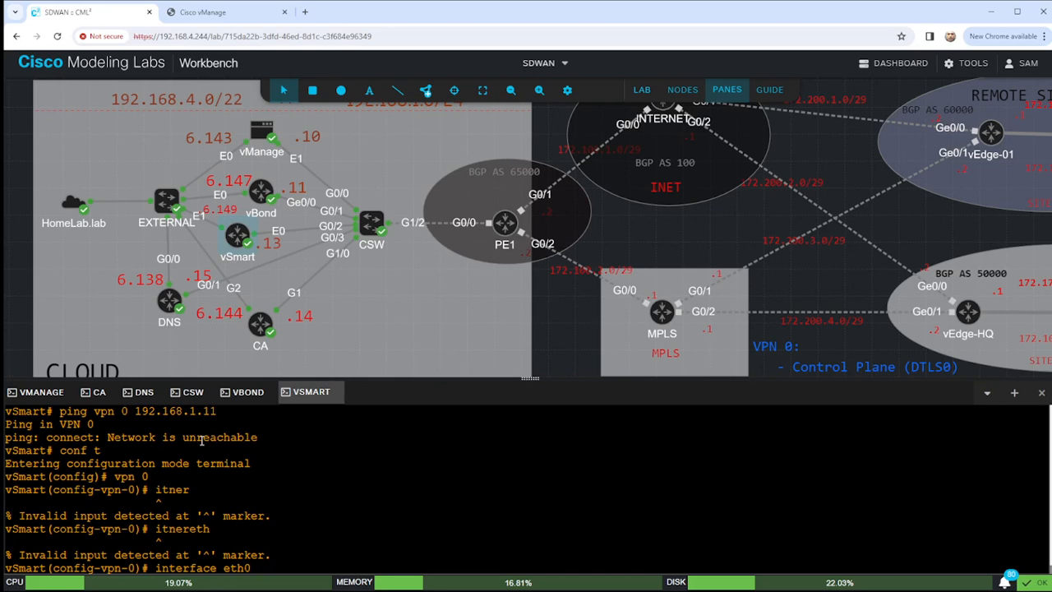
pyautogui.press('Return')
# Set eth0's address to 192.168.1.13/24 and commit the change.
pyautogui.write('i')
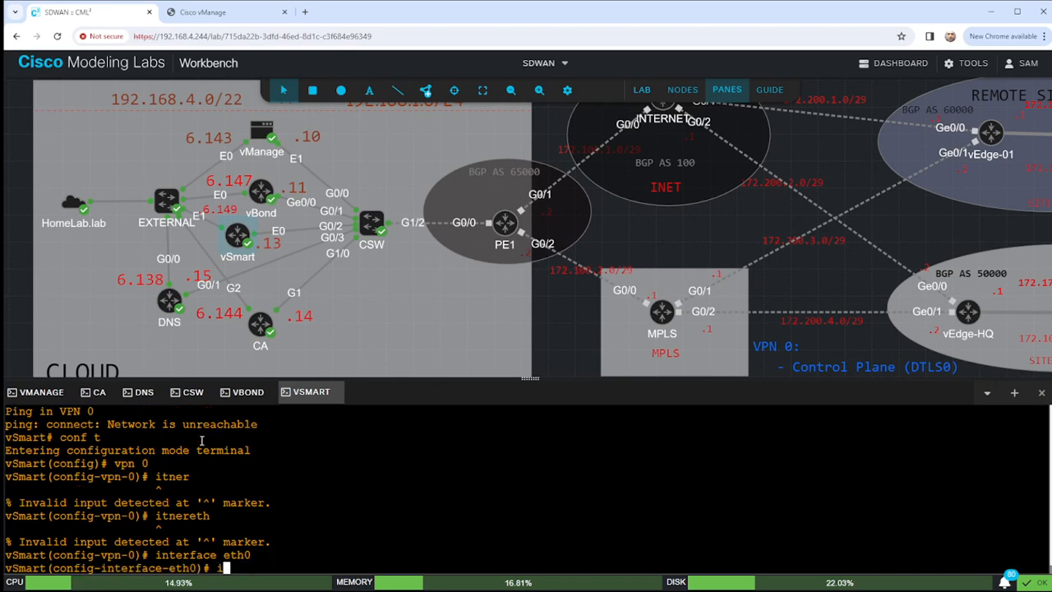
pyautogui.write('p add 192.168.')
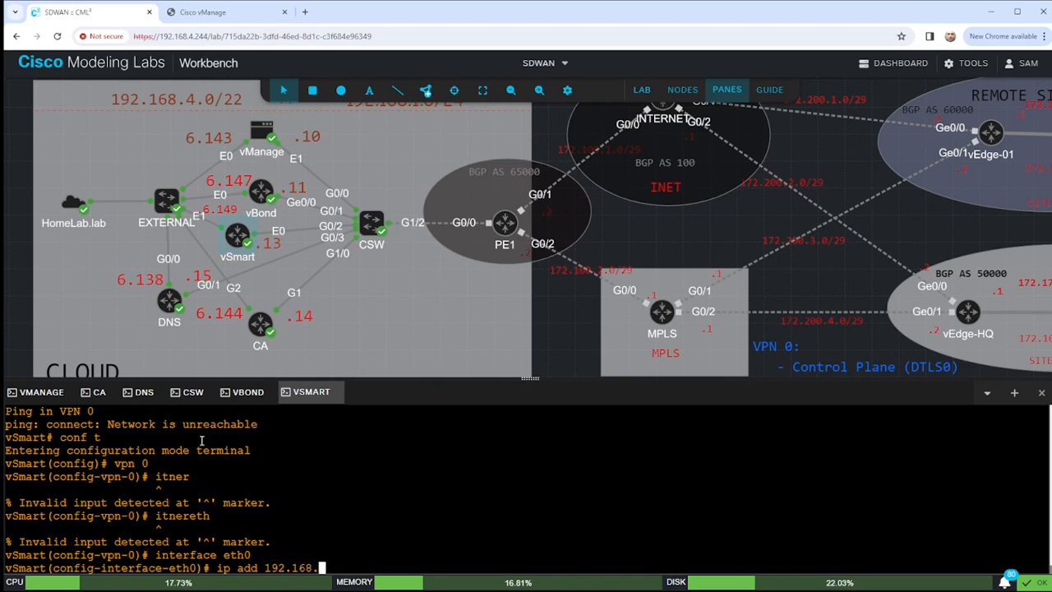
pyautogui.write('1.13/24')
pyautogui.press('Return')
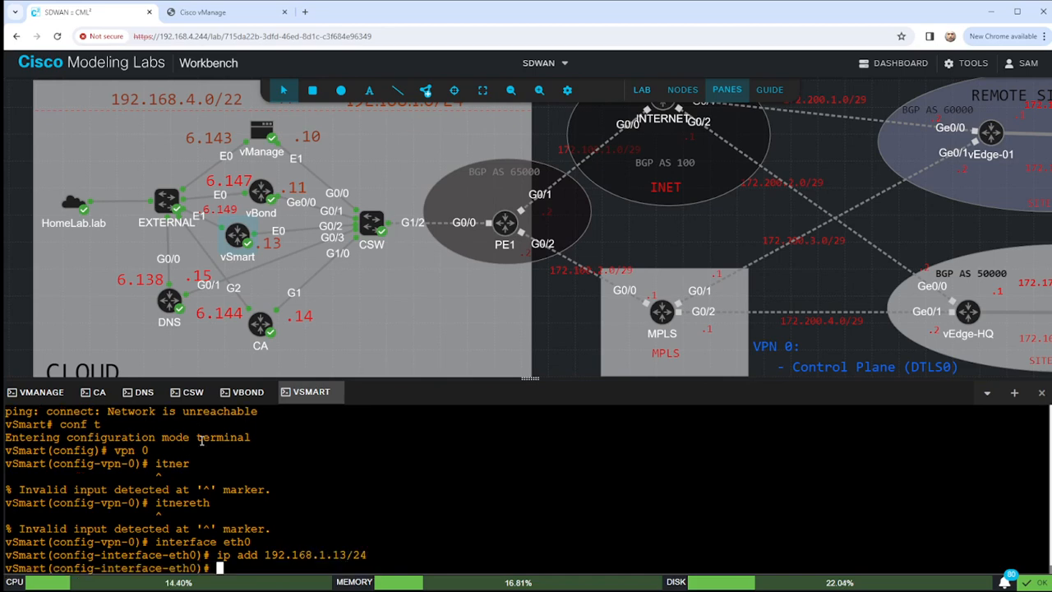
pyautogui.write('commit')
pyautogui.press('Return')
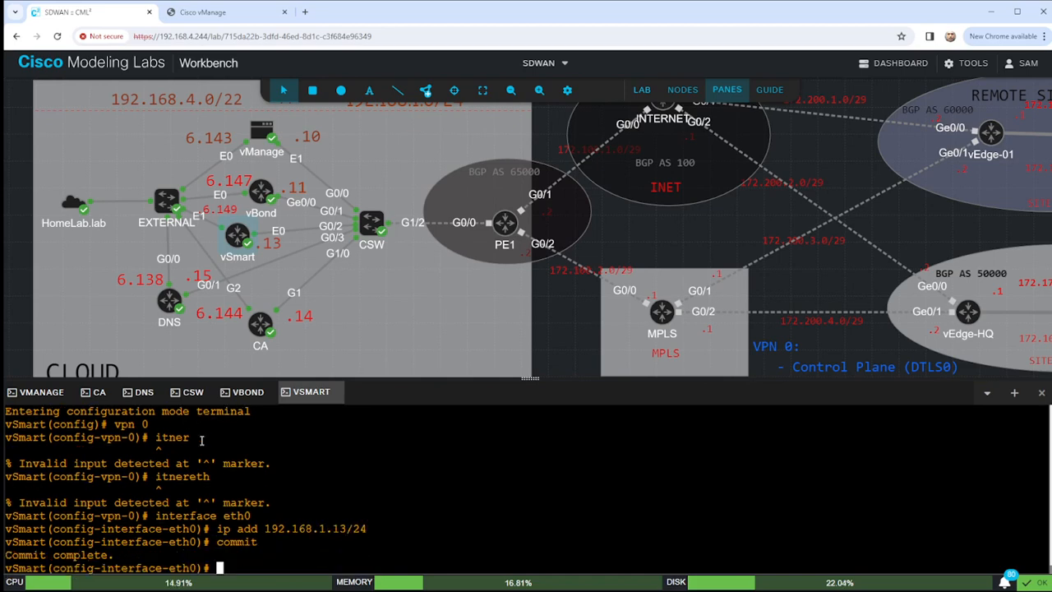
pyautogui.write('end')
pyautogui.press('Return')
pyautogui.press('Return')
pyautogui.press('Return')
# Ping 192.168.1.11 in VPN 0 and 192.168.5.192 in VPN 512, both succeeding.
pyautogui.write('ping vpn 0 192.168.1.11')
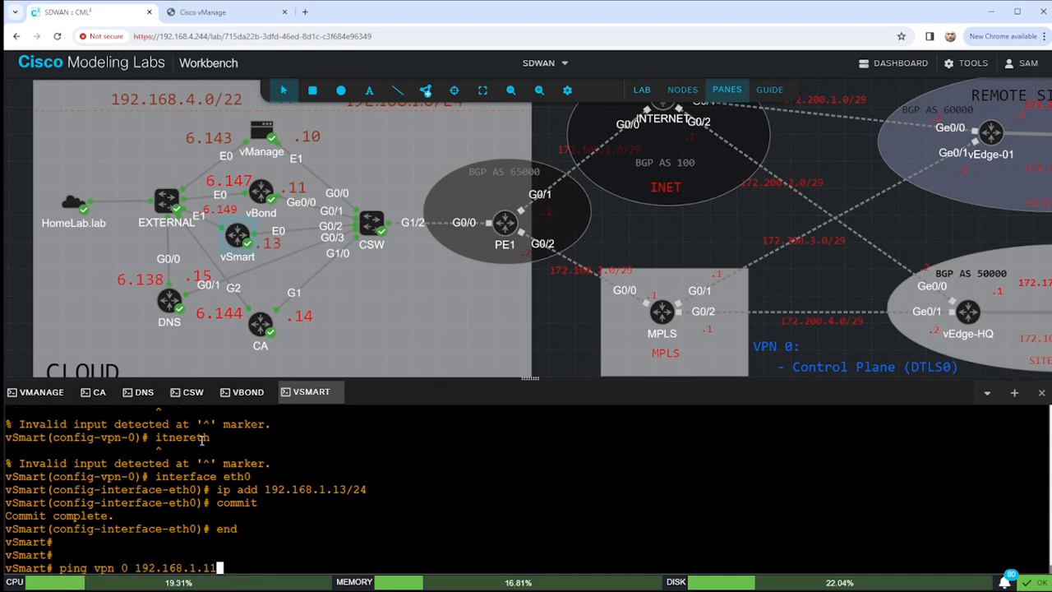
pyautogui.press('Return')
pyautogui.hotkey('ctrl', 'c')
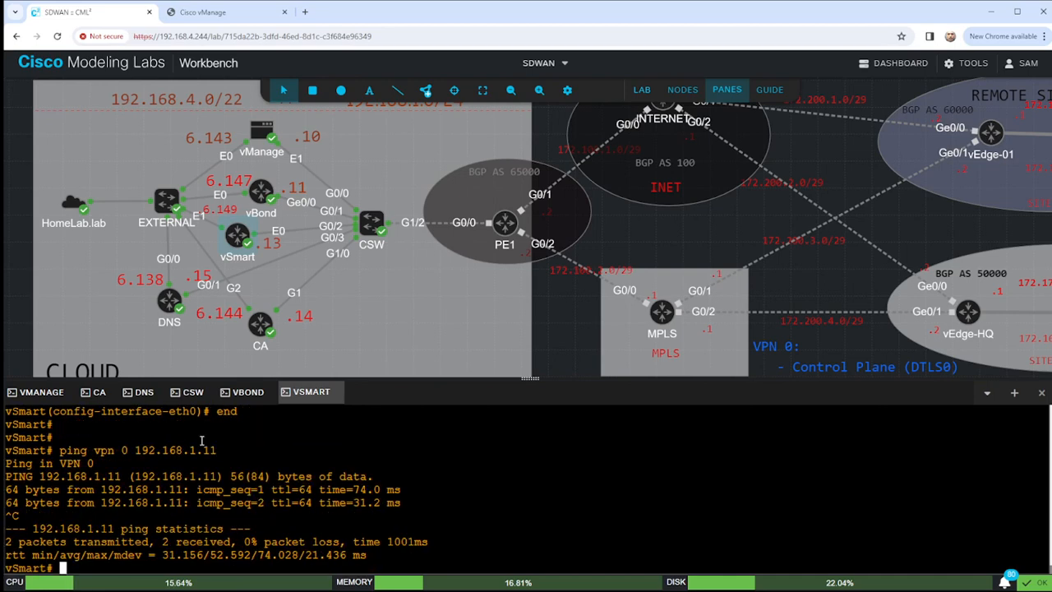
pyautogui.press('Up')
pyautogui.press('BackSpace')
pyautogui.press('BackSpace')
pyautogui.press('BackSpace')
pyautogui.press('BackSpace')
pyautogui.press('BackSpace')
pyautogui.press('BackSpace')
pyautogui.press('BackSpace')
pyautogui.press('BackSpace')
pyautogui.press('BackSpace')
pyautogui.press('BackSpace')
pyautogui.press('BackSpace')
pyautogui.press('BackSpace')
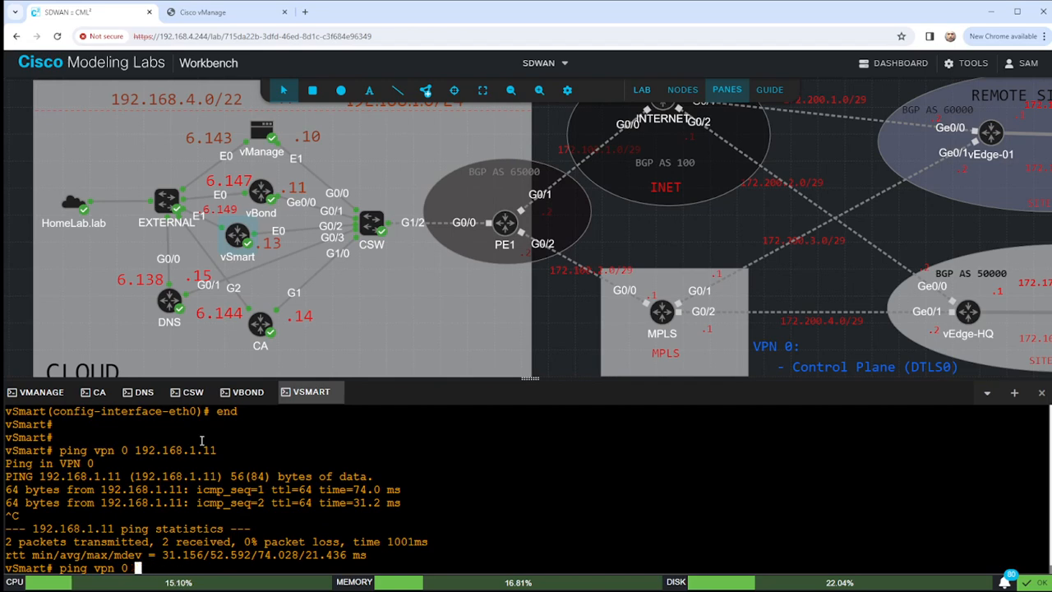
pyautogui.press('BackSpace')
pyautogui.press('BackSpace')
pyautogui.write('512 192.168.5.19')
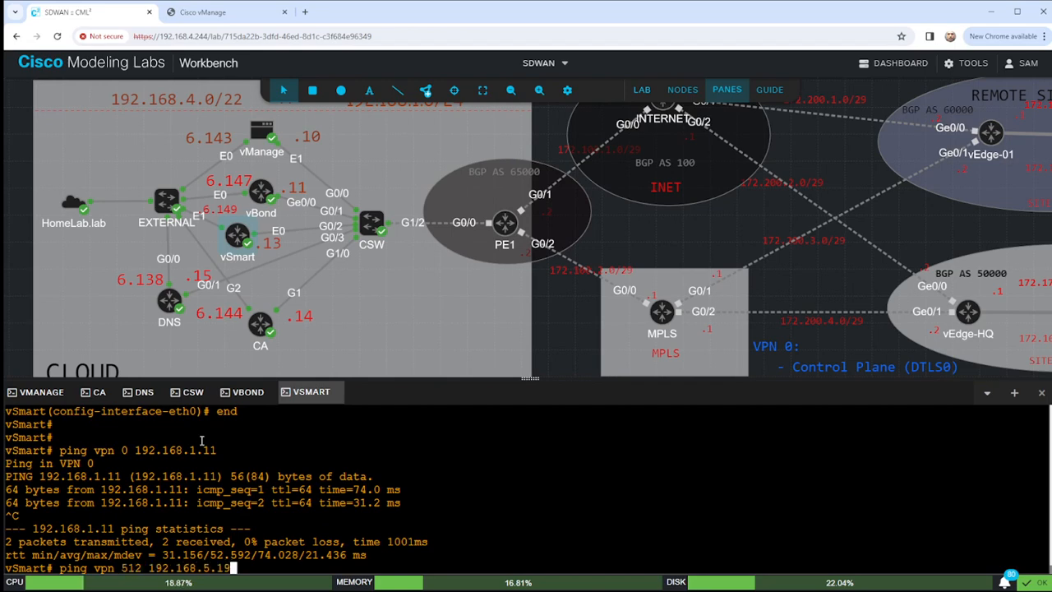
pyautogui.write('2')
pyautogui.press('Return')
pyautogui.hotkey('ctrl', 'c')
pyautogui.press('Return')
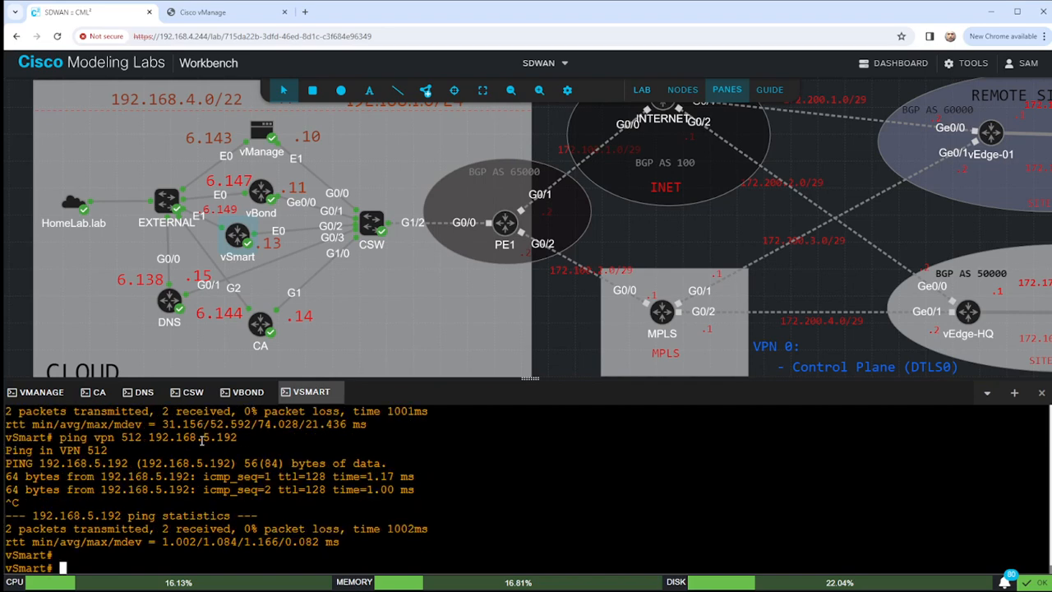
pyautogui.press('Return')
pyautogui.press('Return')
pyautogui.press('Return')
pyautogui.press('Return')
pyautogui.press('Return')
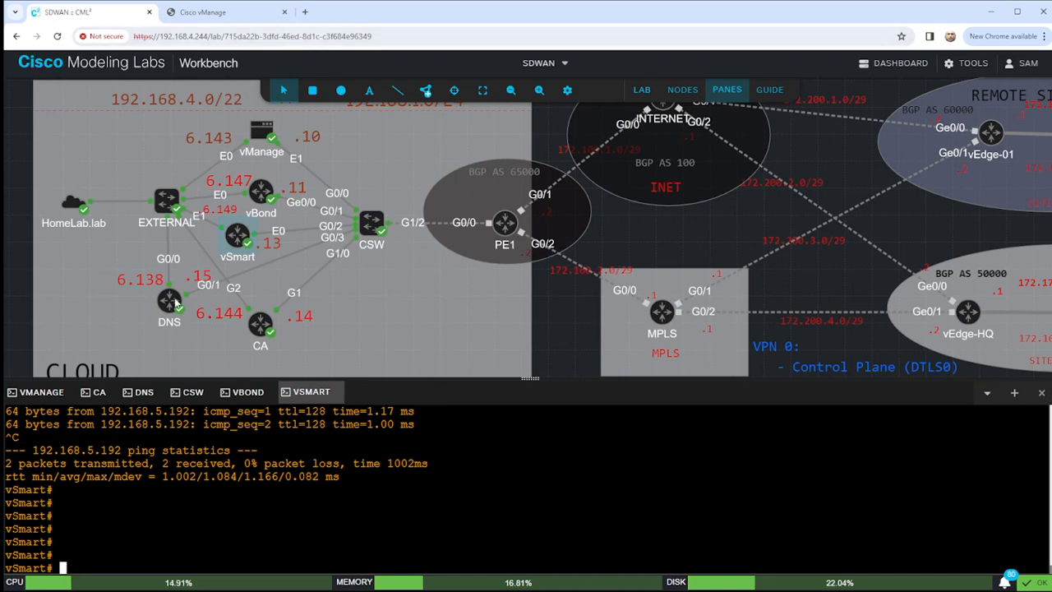
# Reload the vManage page at 192.168.6.143 until the SD-WAN login page loads.
pyautogui.click(216, 12)
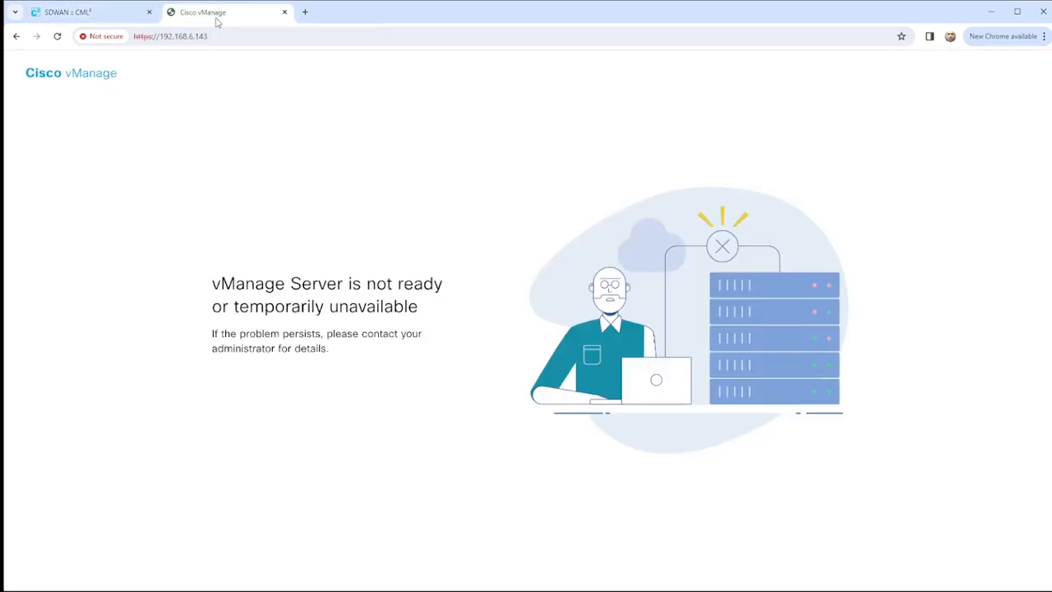
pyautogui.click(56, 36)
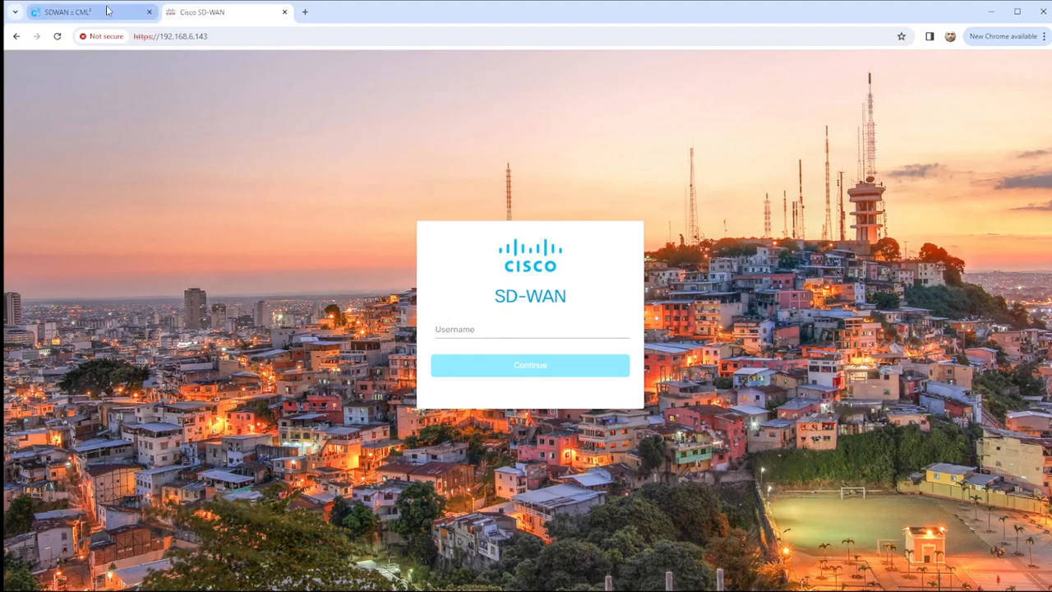
pyautogui.click(139, 17)
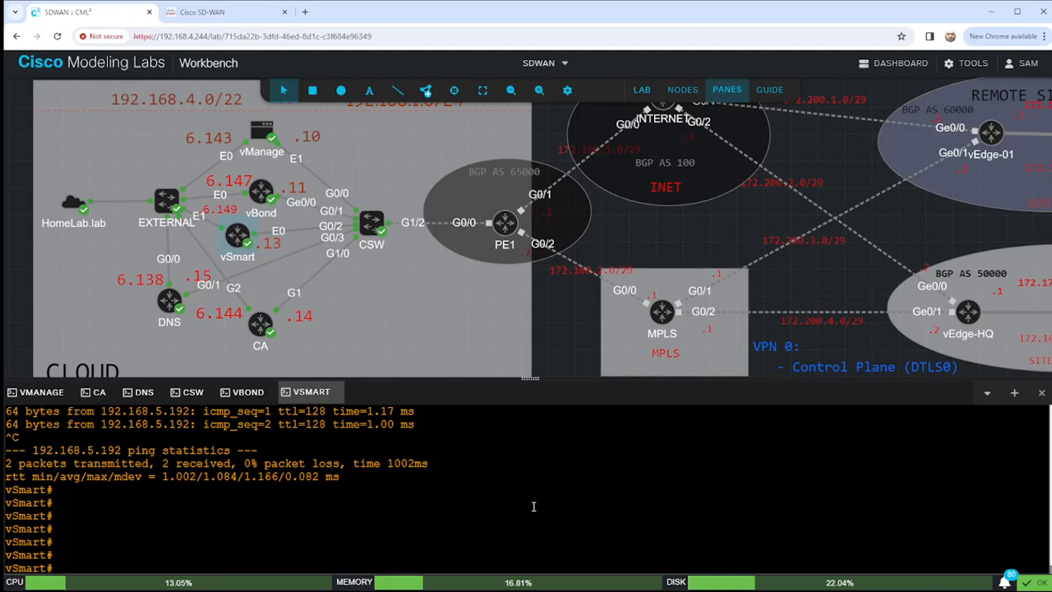
pyautogui.write('request ')
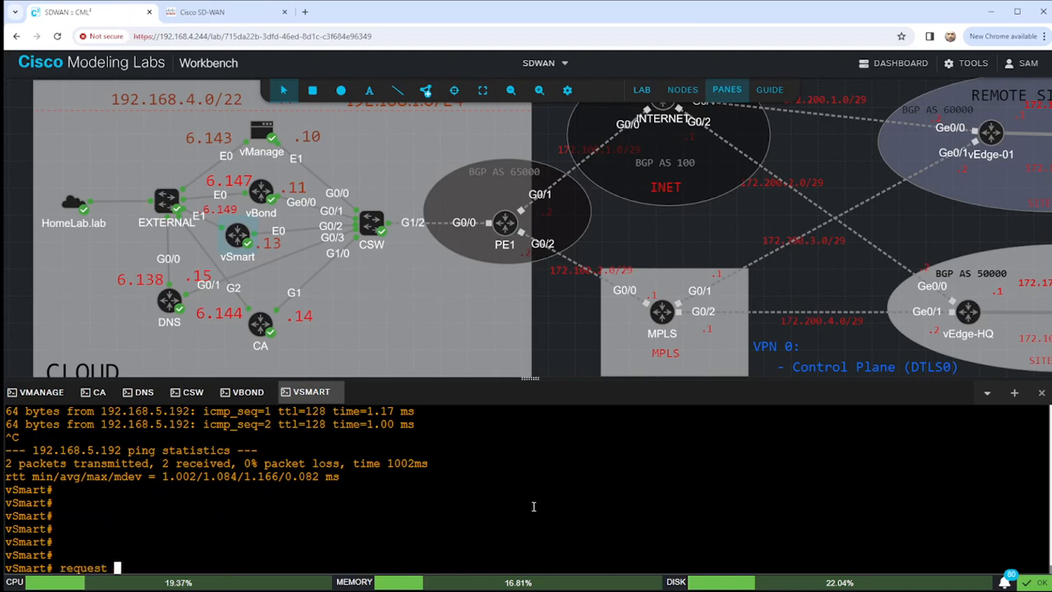
pyautogui.write('download scp')
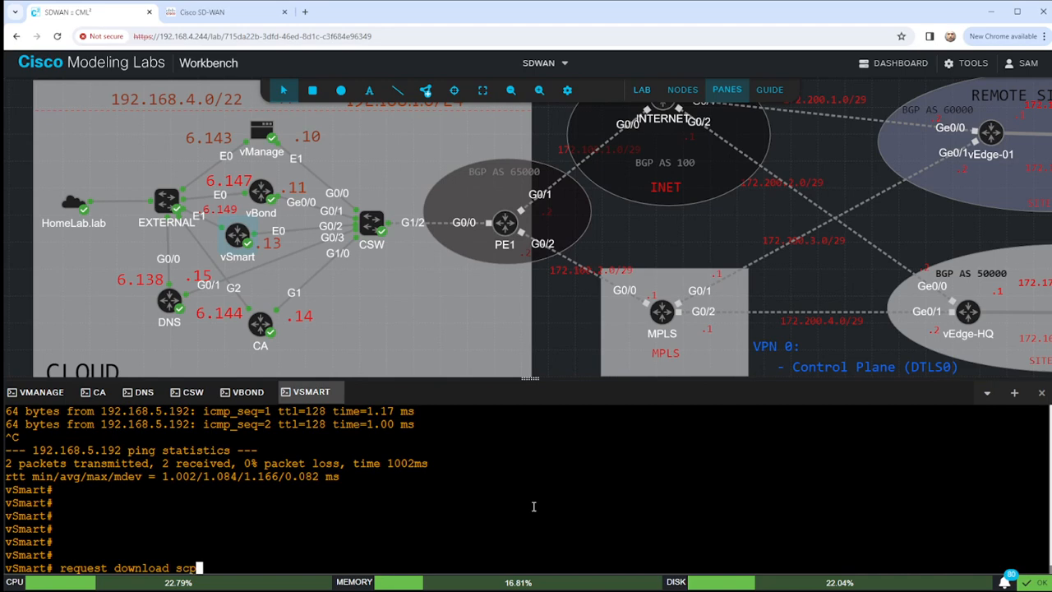
pyautogui.write('://admin')
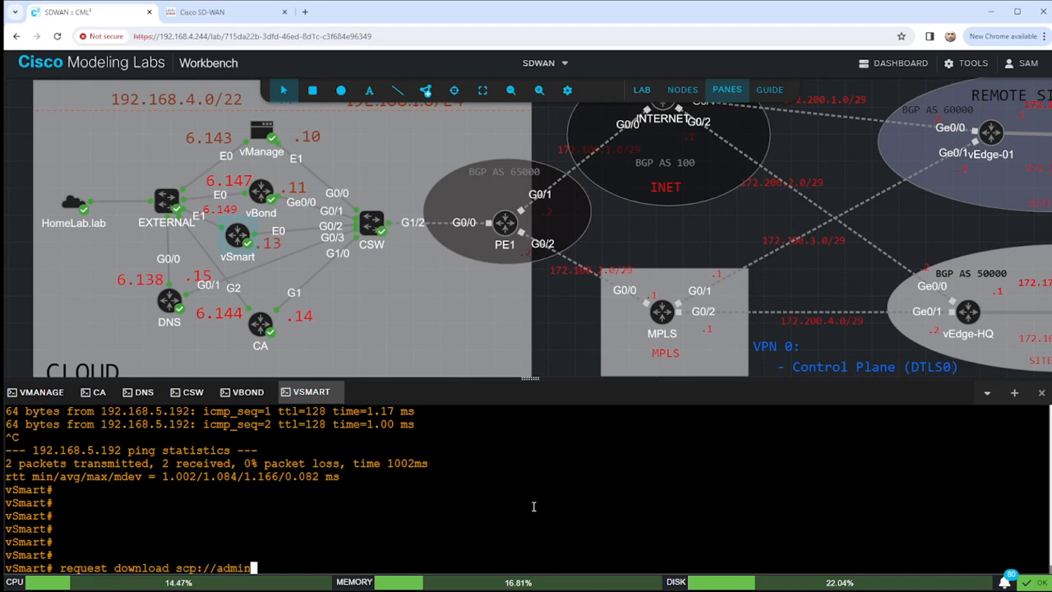
pyautogui.write('@192.1')
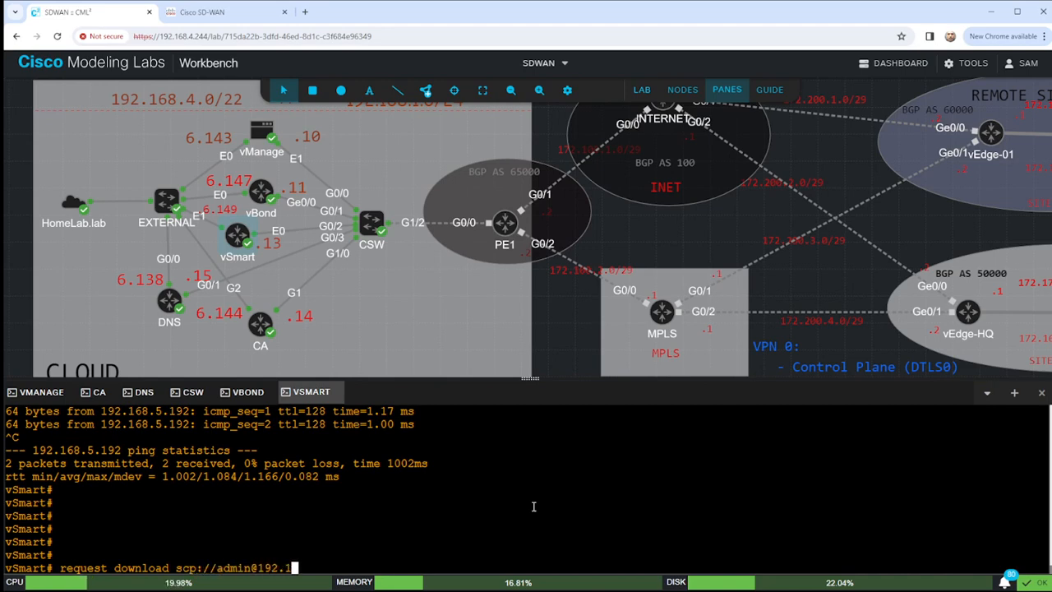
pyautogui.write('68.1.14:L')
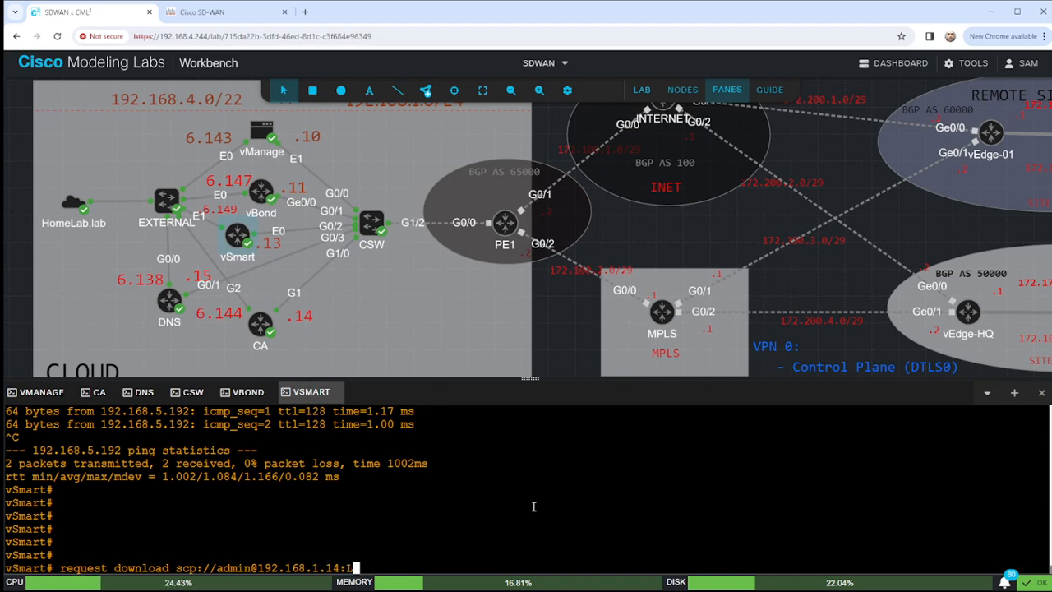
pyautogui.write('AB-PKI.ca')
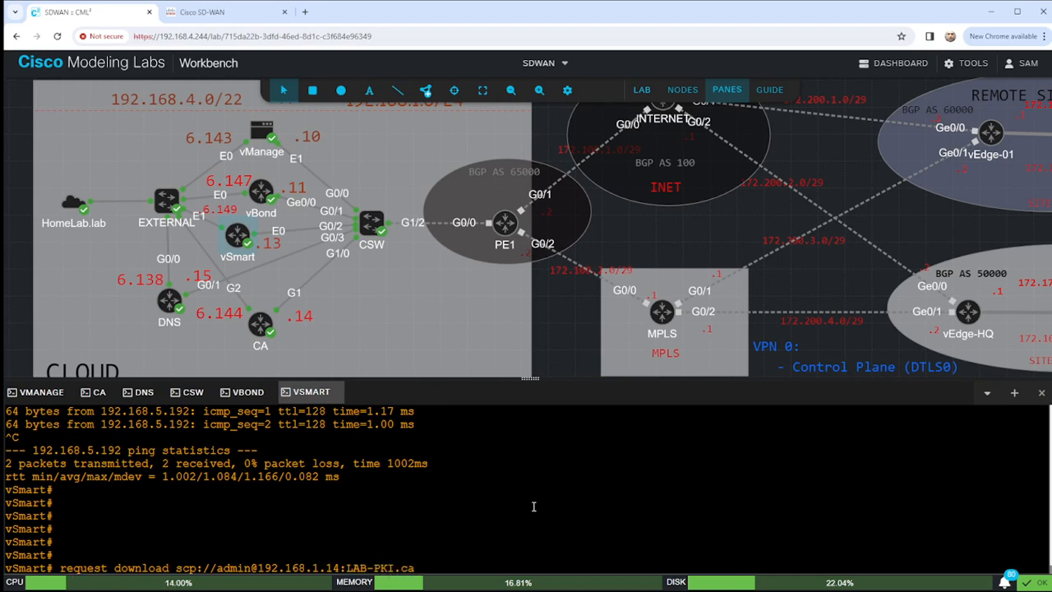
pyautogui.press('Left')
pyautogui.press('Left')
pyautogui.press('Left')
pyautogui.press('Left')
pyautogui.press('Left')
pyautogui.press('Left')
pyautogui.press('Left')
pyautogui.press('Left')
pyautogui.press('Left')
pyautogui.press('Left')
pyautogui.press('BackSpace')
pyautogui.write('/')
pyautogui.press('Return')
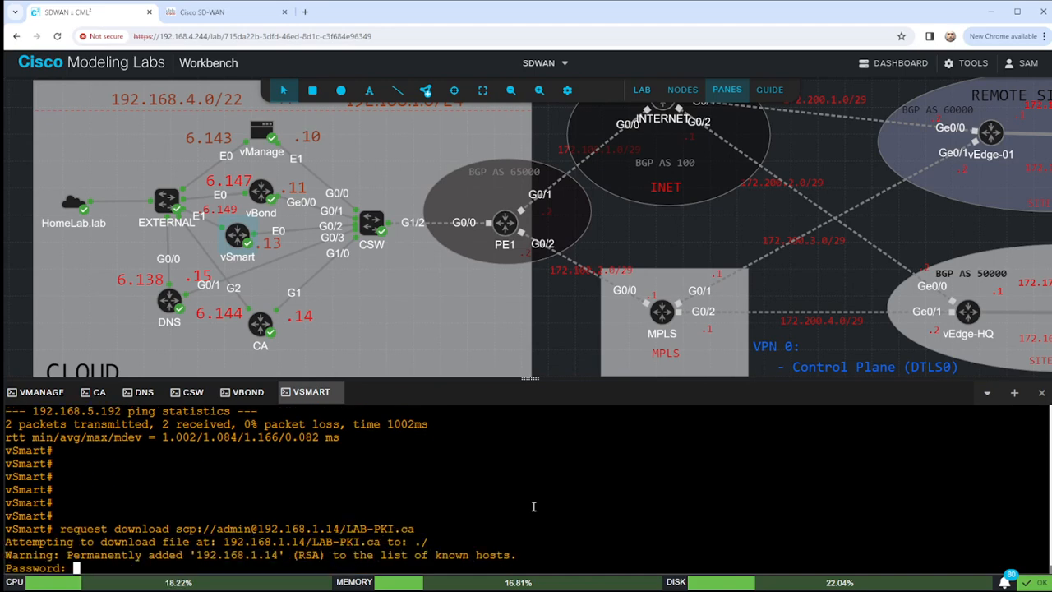
pyautogui.press('Return')
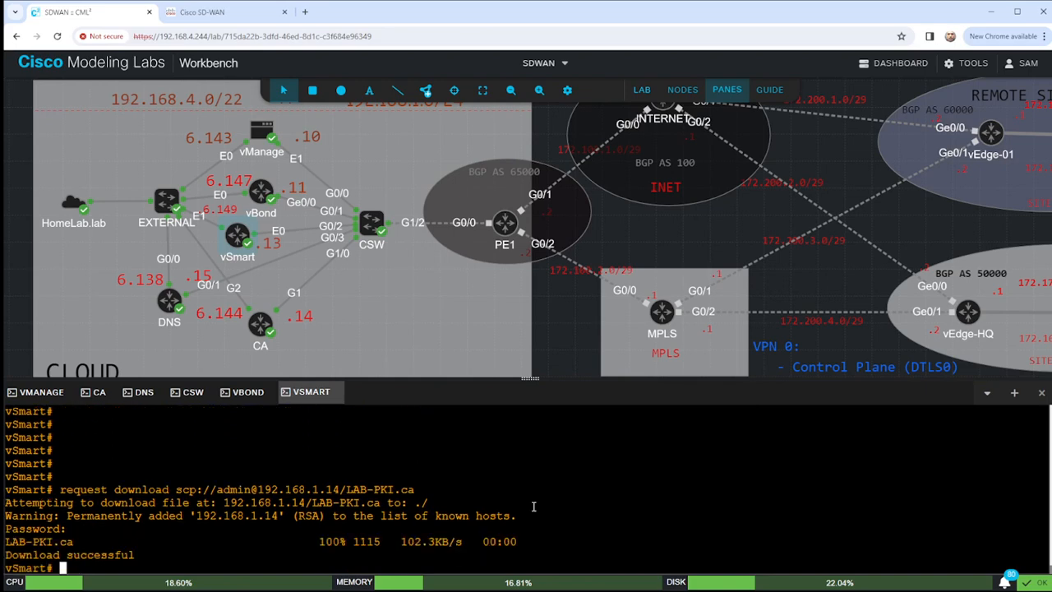
pyautogui.press('Return')
pyautogui.press('Return')
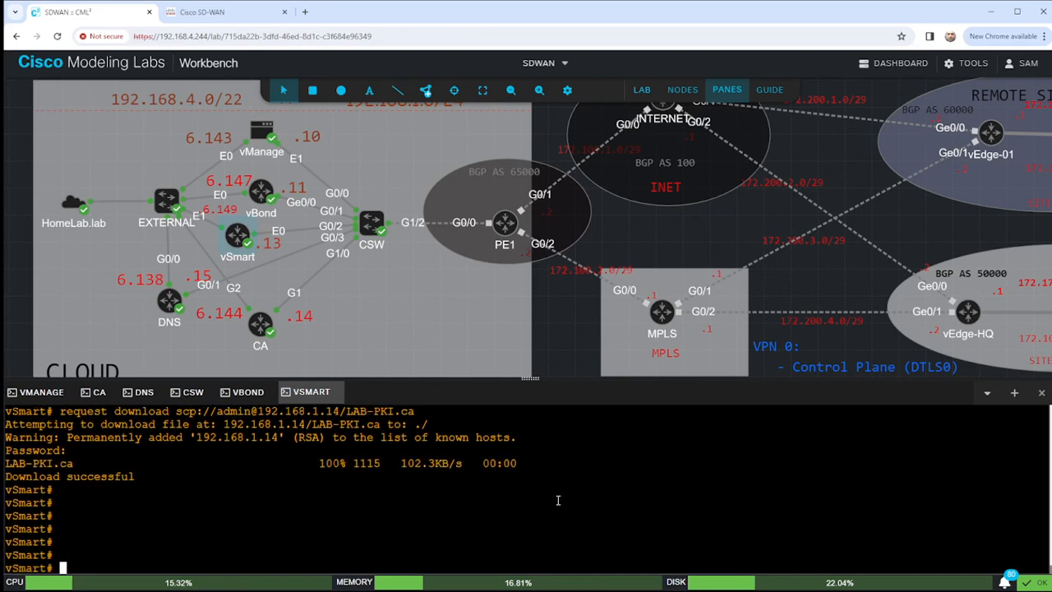
# Install home/admin/LAB-PKI.ca as vSmart's root certificate chain.
pyautogui.write('request root-c')
pyautogui.press('Tab')
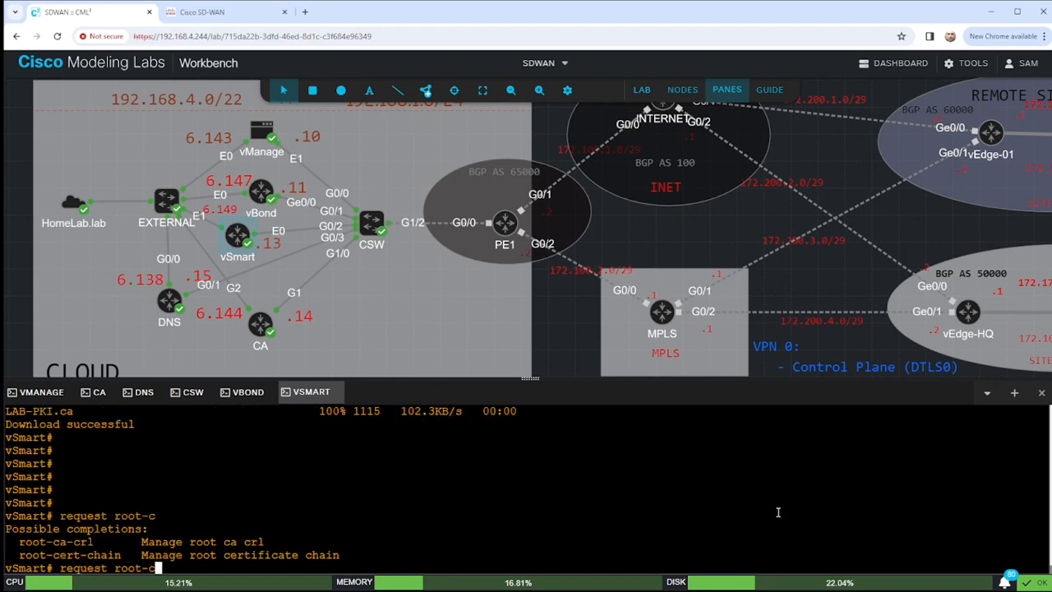
pyautogui.write('er')
pyautogui.press('Tab')
pyautogui.write('in')
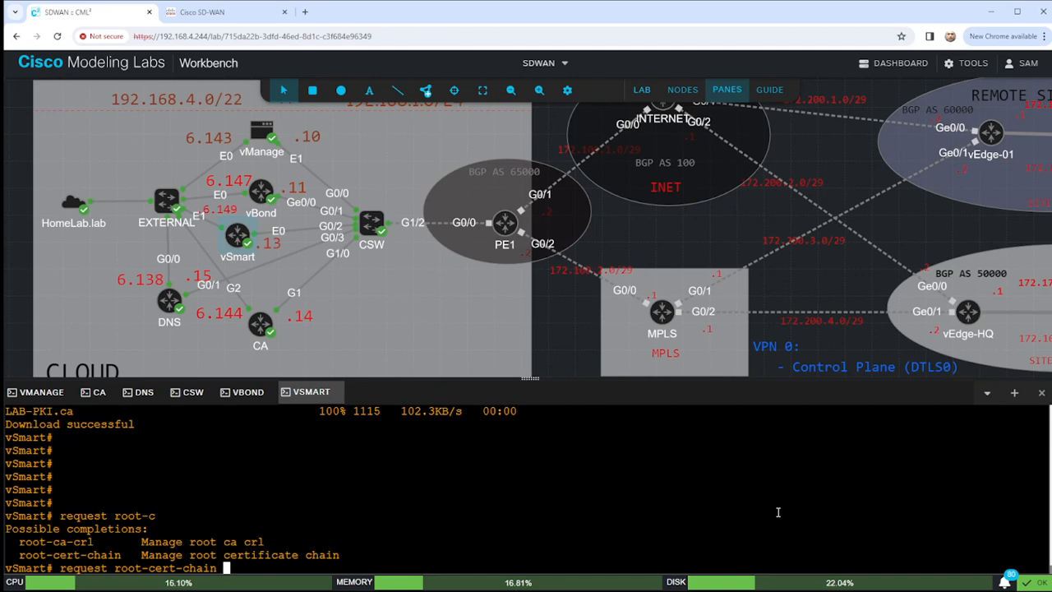
pyautogui.write('install home/')
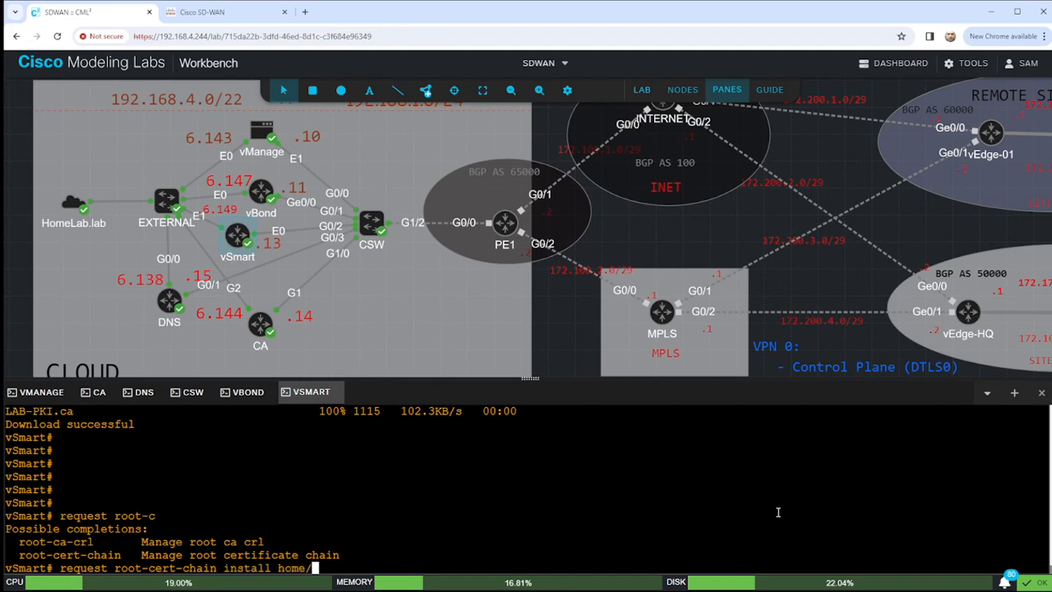
pyautogui.write('admin/LAB-PKI.ca')
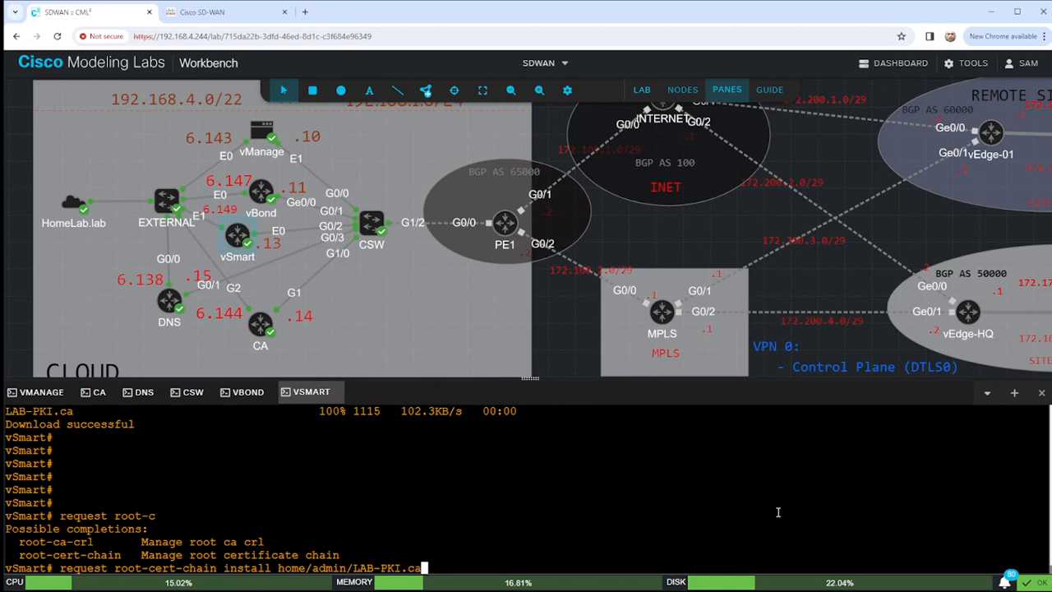
pyautogui.press('Return')
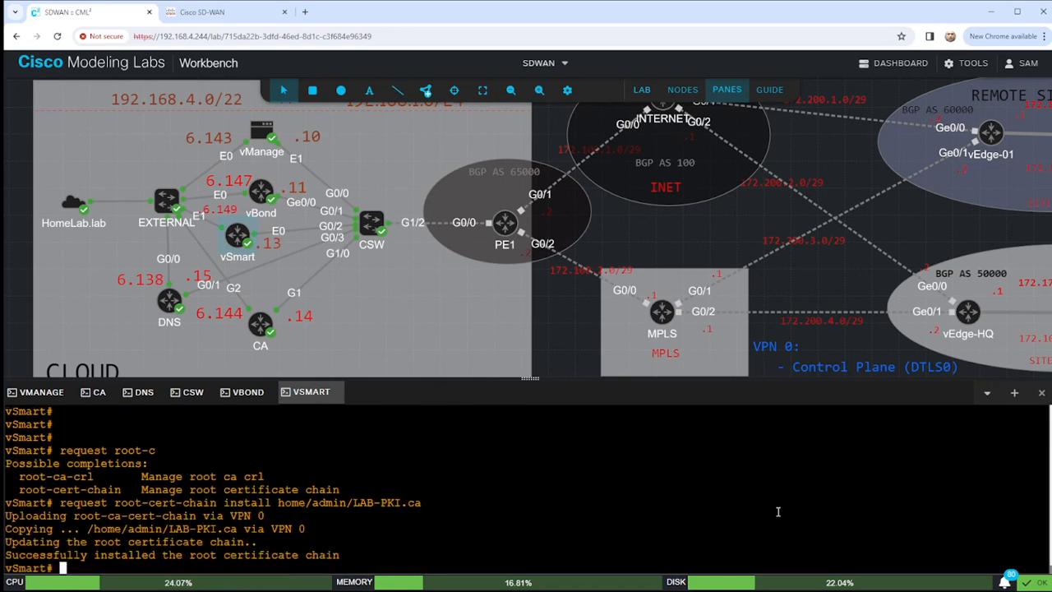
# In vshell, confirm with pwd and ls that LAB-PKI.ca sits in /home/admin.
pyautogui.write('vshell')
pyautogui.press('Return')
pyautogui.write('pwe')
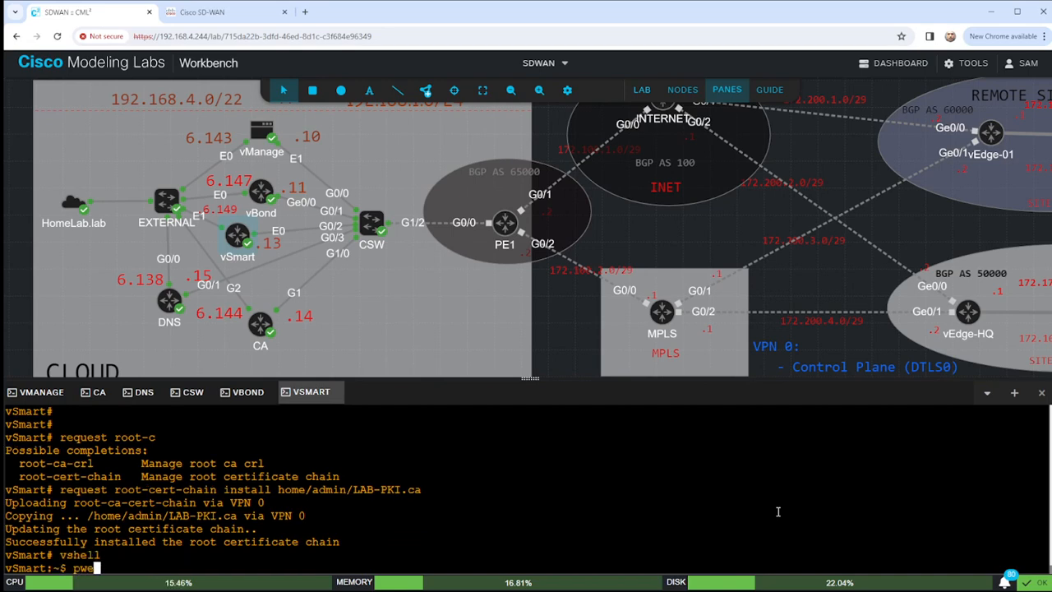
pyautogui.press('BackSpace')
pyautogui.write('d')
pyautogui.press('Return')
pyautogui.write('ls')
pyautogui.press('Return')
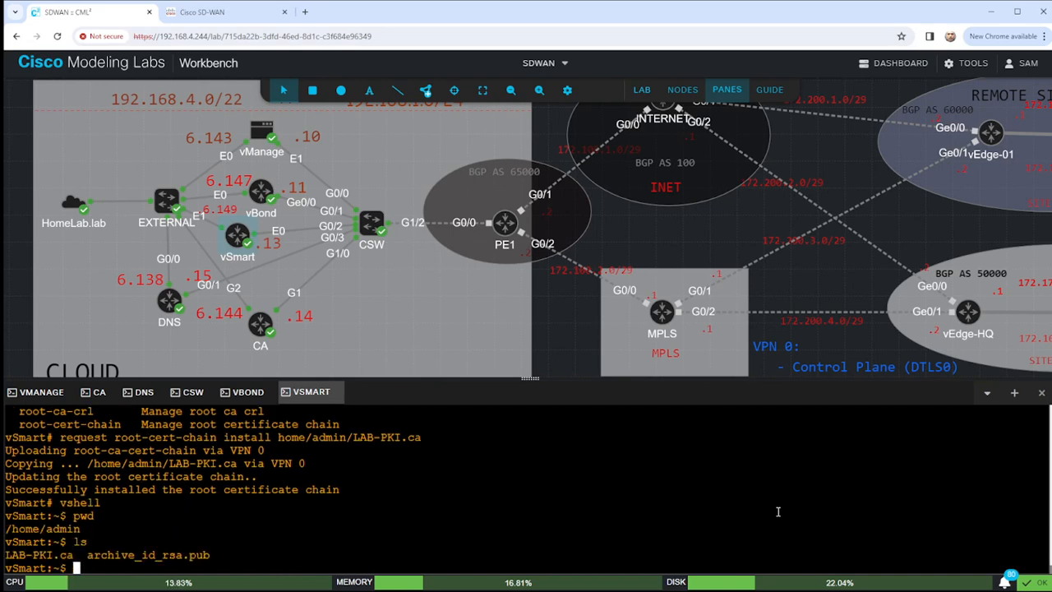
pyautogui.write('exit')
pyautogui.press('Return')
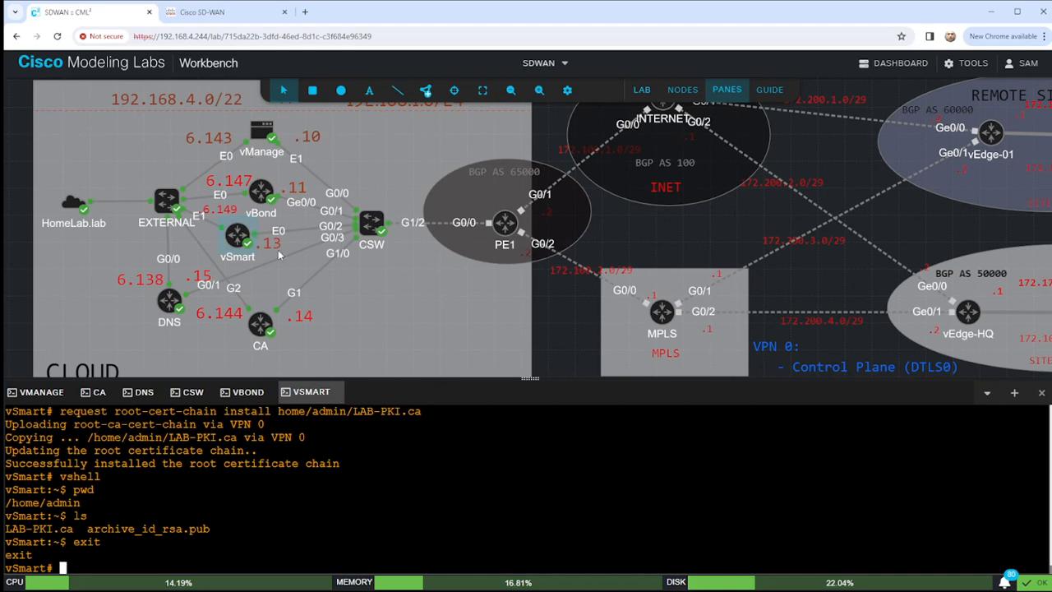
# Open a console tab for the PE1 router and start its session.
pyautogui.rightClick(504, 224)
pyautogui.click(542, 236)
pyautogui.scroll(5, 654, 236)
pyautogui.scroll(-7, 681, 235)
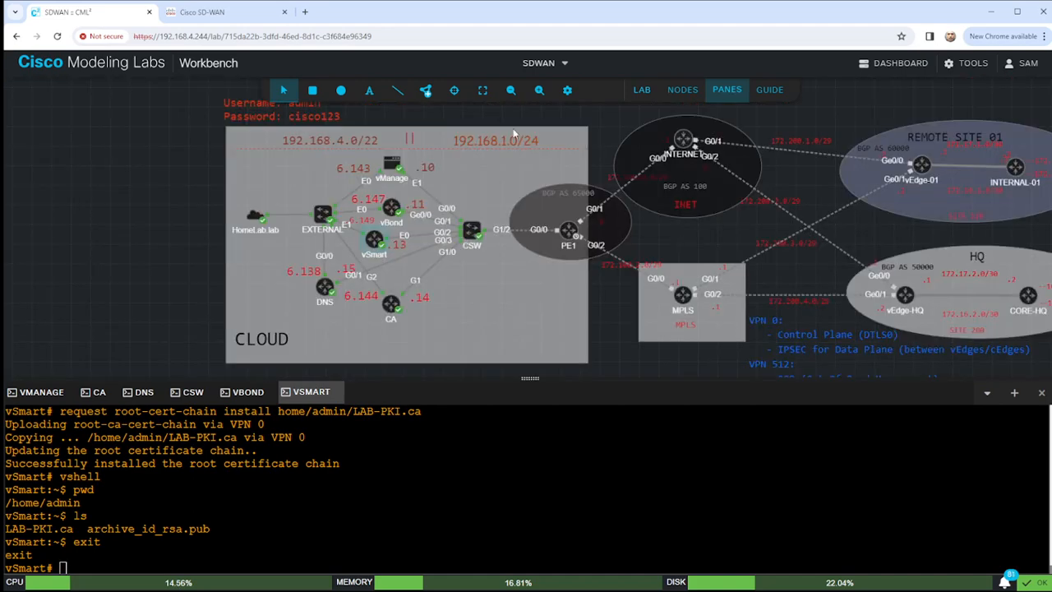
pyautogui.click(539, 89)
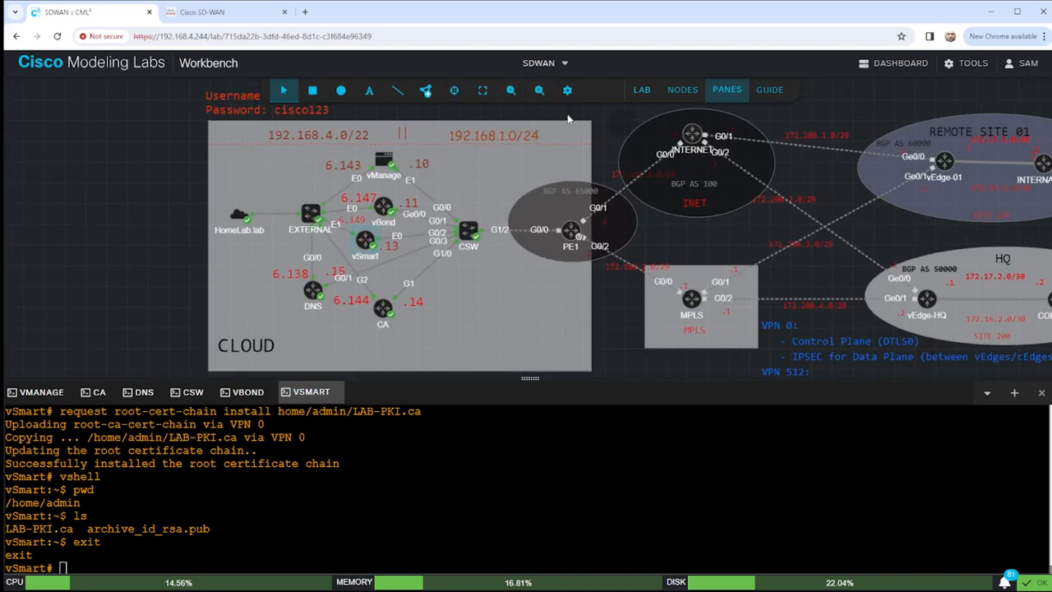
pyautogui.moveTo(622, 123); pyautogui.dragTo(435, 121)
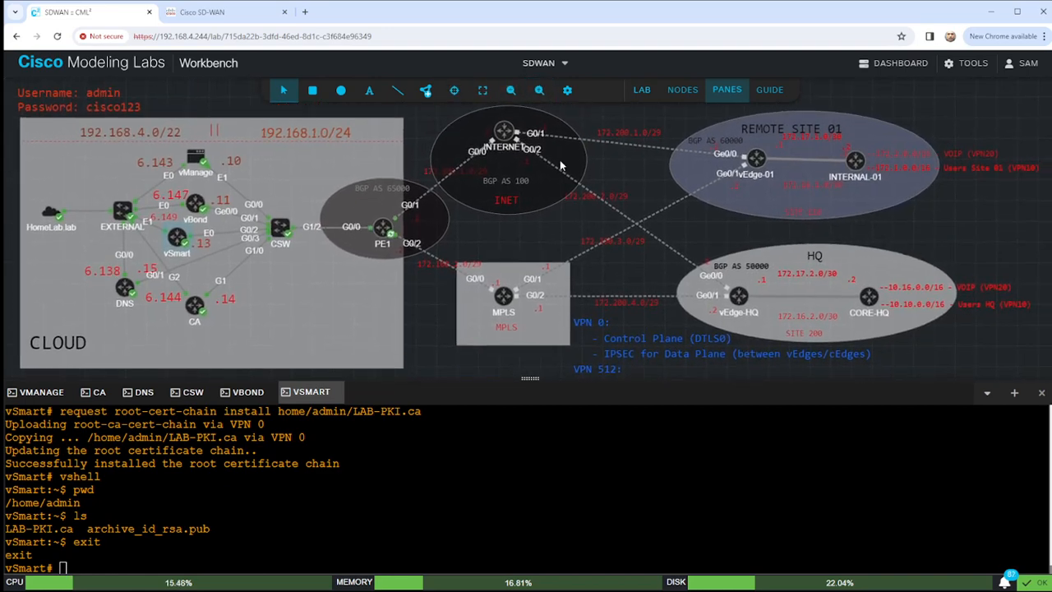
pyautogui.rightClick(385, 233)
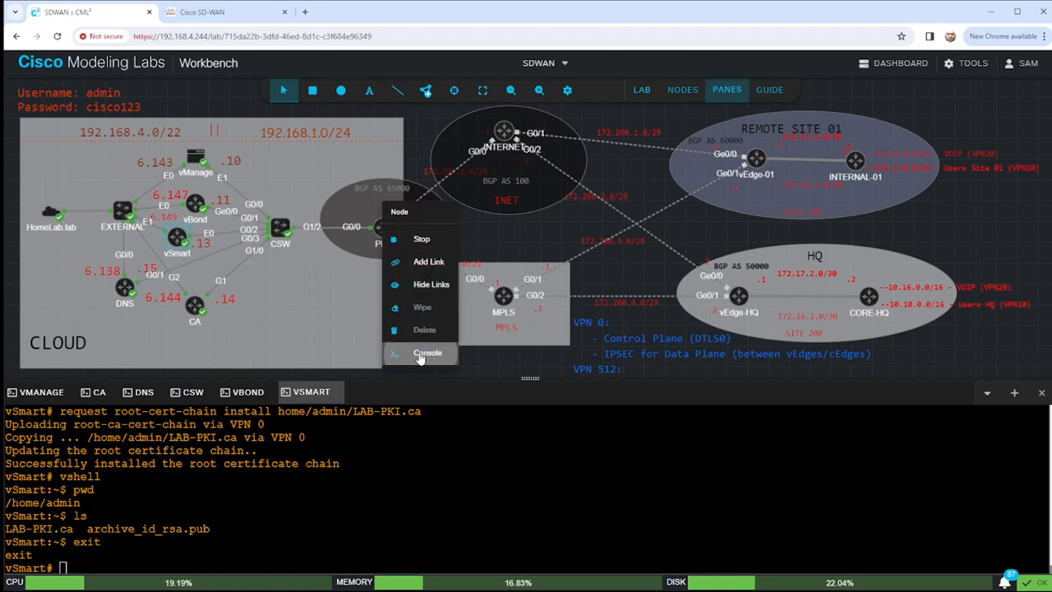
pyautogui.click(398, 355)
pyautogui.click(514, 503)
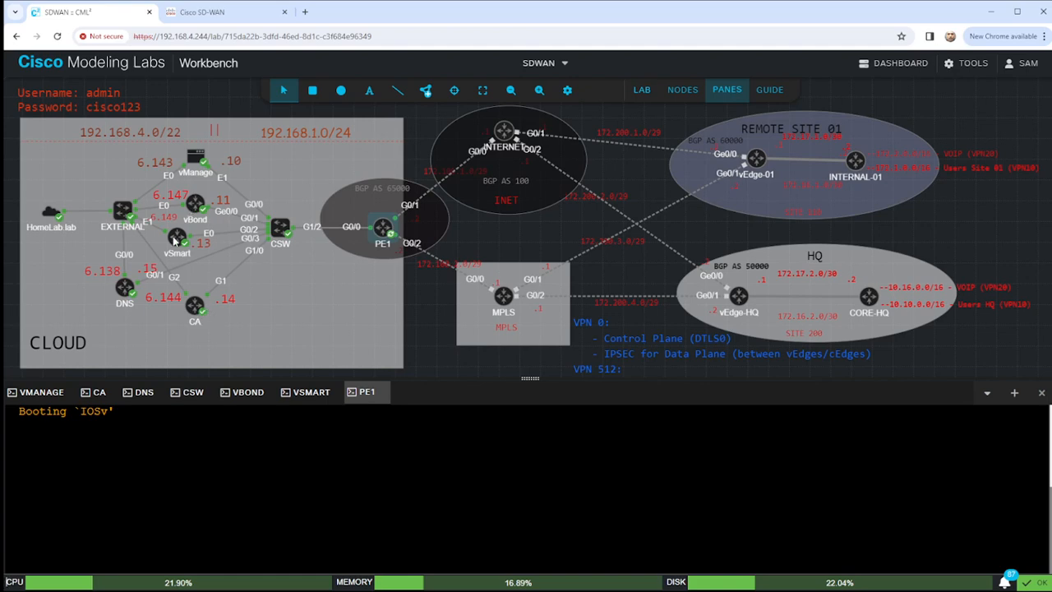
# Log in to SD-WAN Manager with the administrator username and password.
pyautogui.click(216, 14)
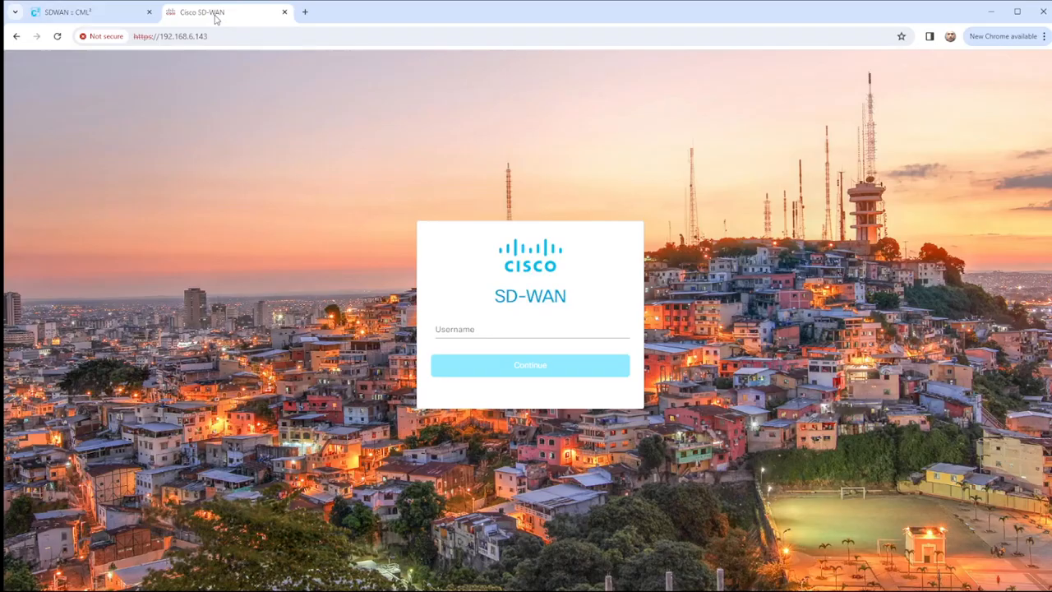
pyautogui.click(458, 329)
pyautogui.write('admin')
pyautogui.press('Return')
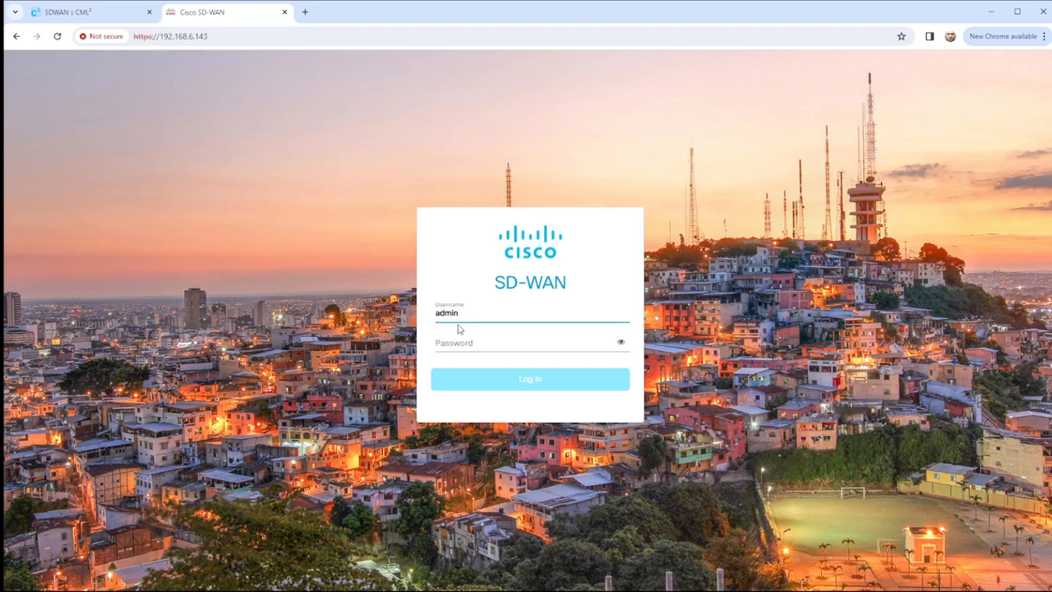
pyautogui.click(465, 345)
pyautogui.write('a')
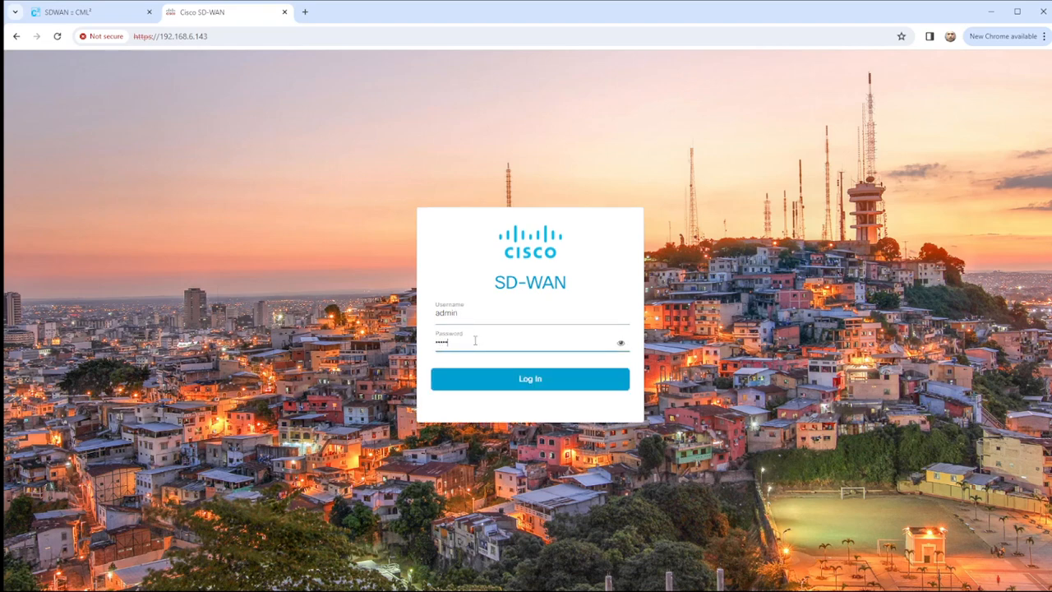
pyautogui.press('Return')
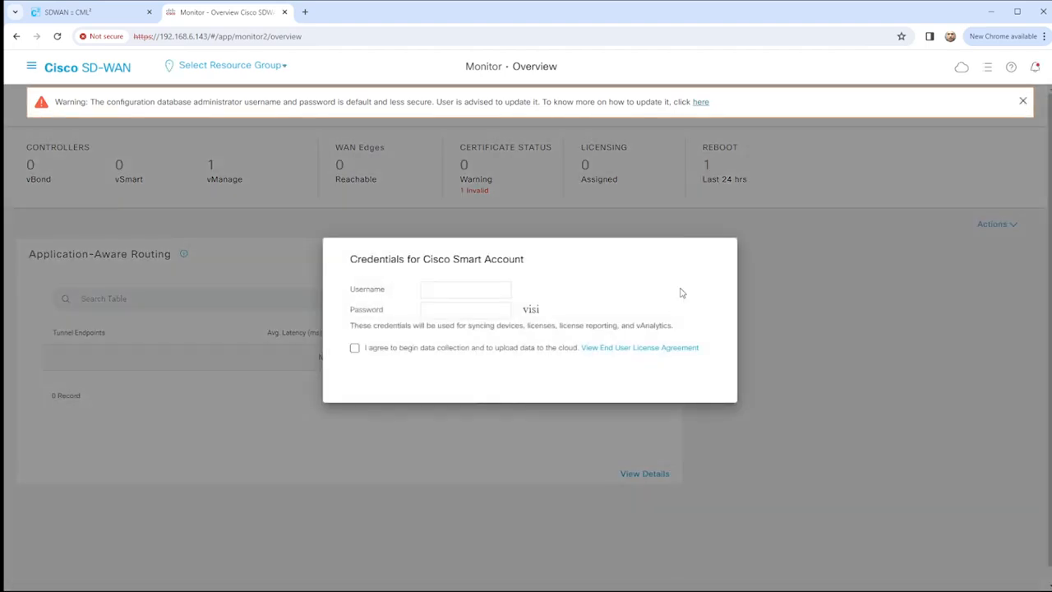
# Defer the Smart Account prompt, close the warning, and go to Administration > Settings.
pyautogui.click(605, 389)
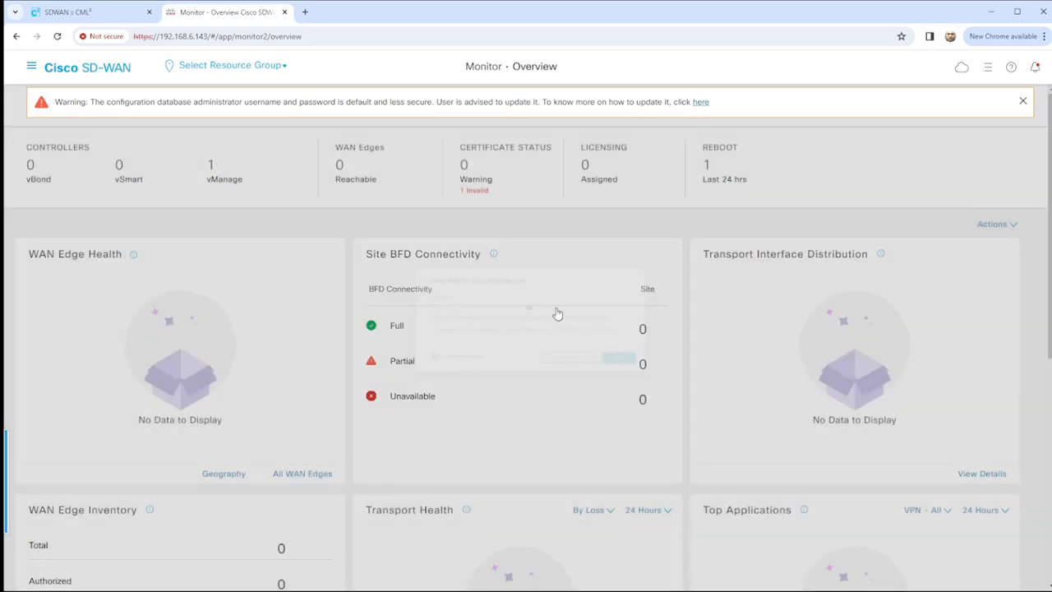
pyautogui.click(1024, 102)
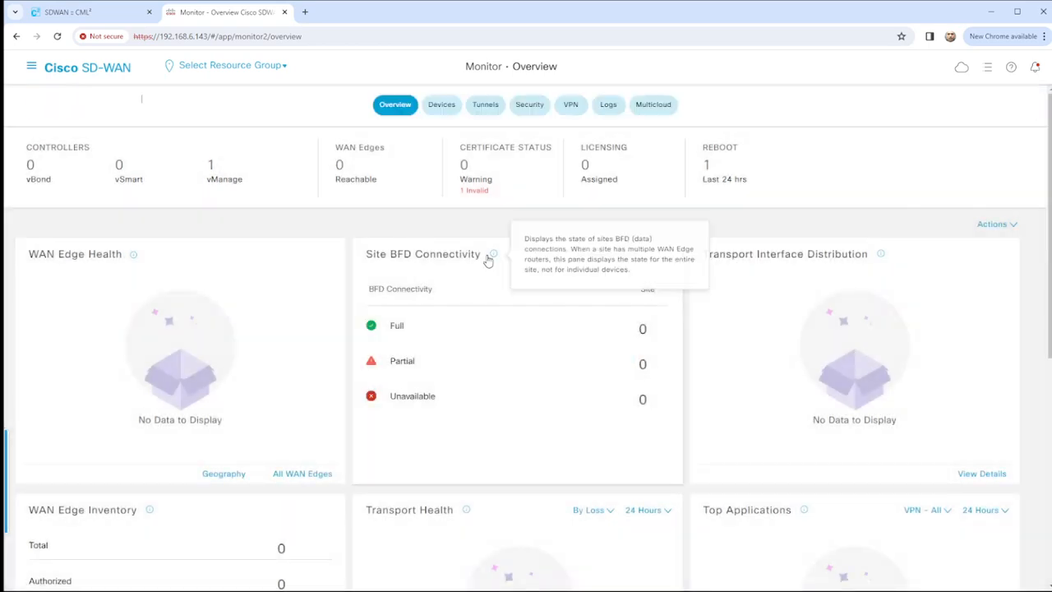
pyautogui.click(32, 67)
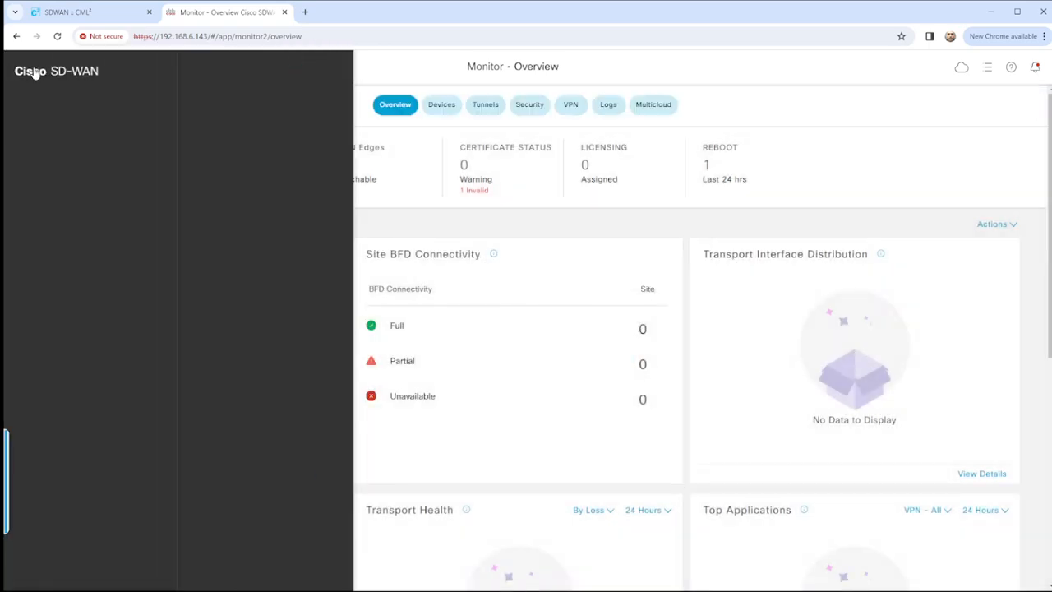
pyautogui.click(89, 241)
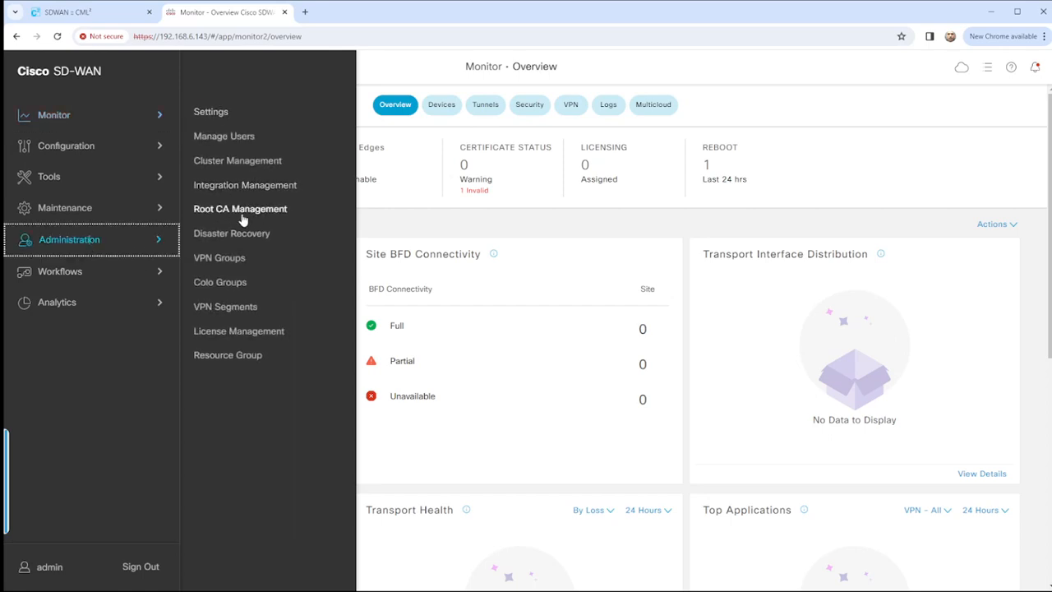
pyautogui.click(219, 114)
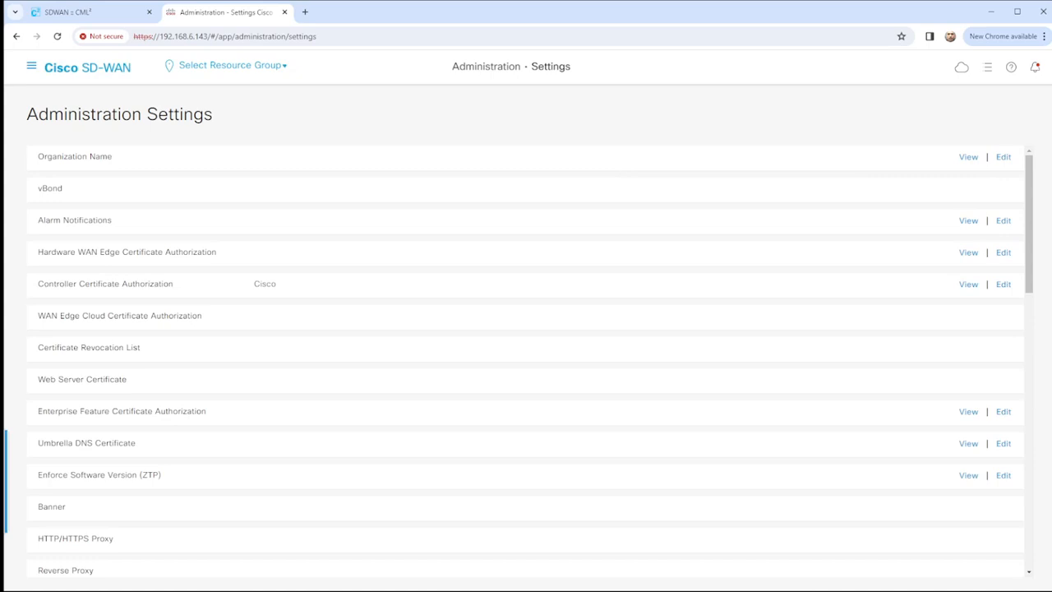
pyautogui.click(1003, 157)
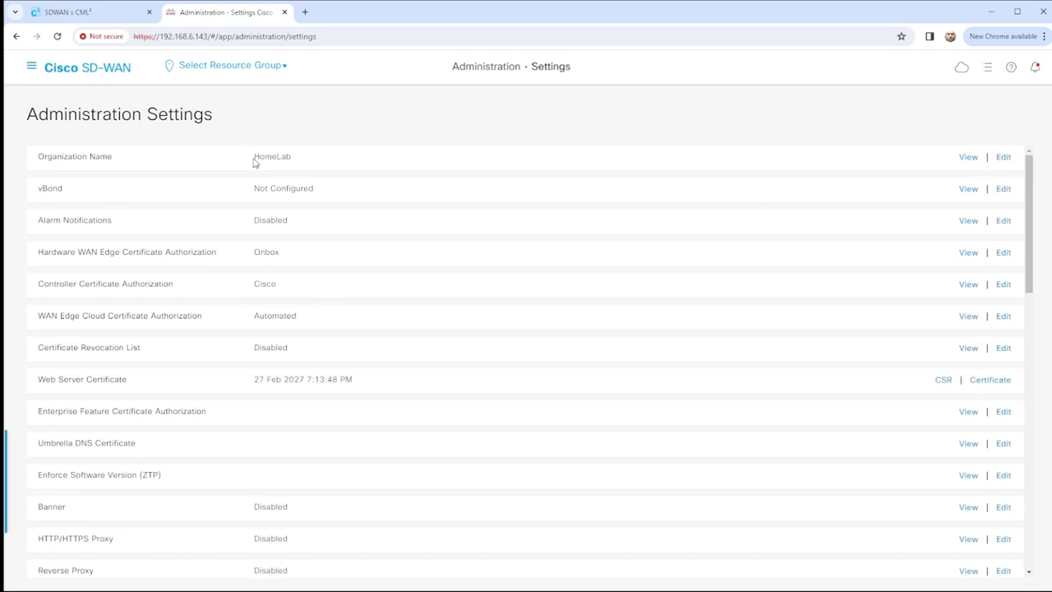
# Set the vBond address to 192.168.1.11 and save it.
pyautogui.click(1003, 190)
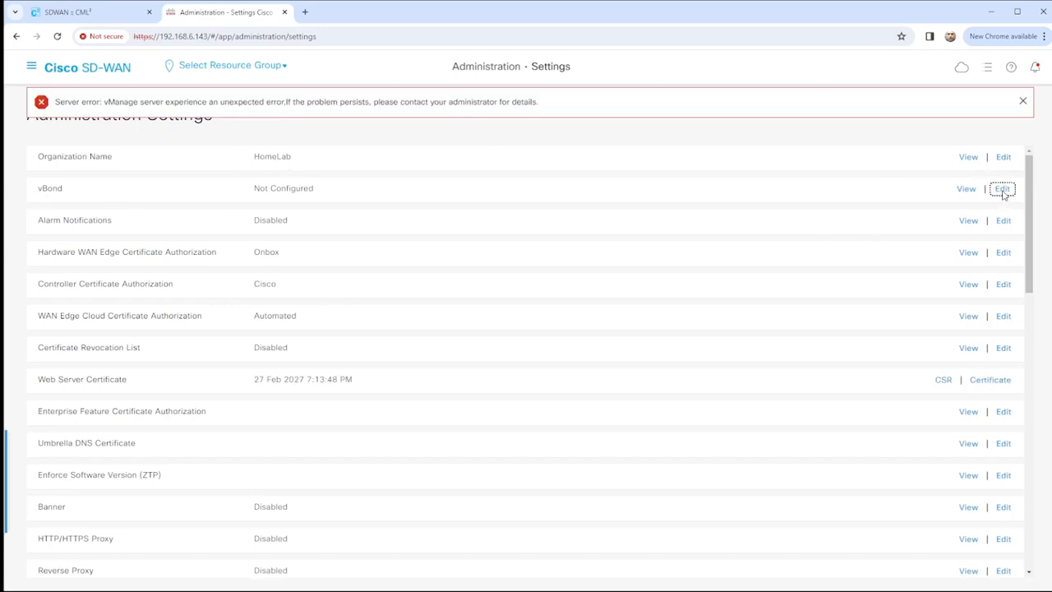
pyautogui.click(114, 237)
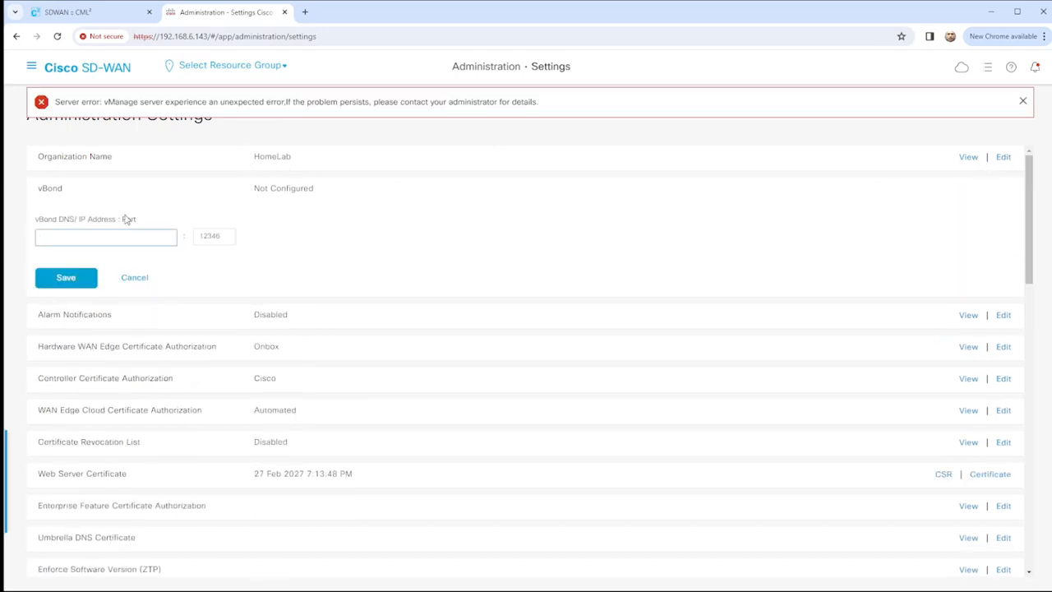
pyautogui.write('192.168.1.11')
pyautogui.click(67, 278)
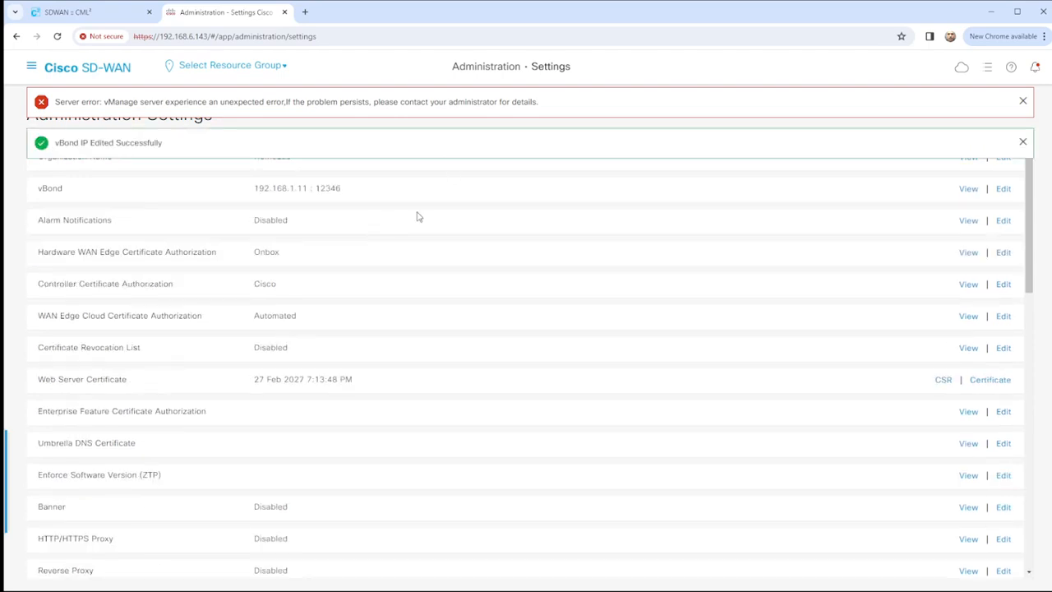
pyautogui.click(1019, 101)
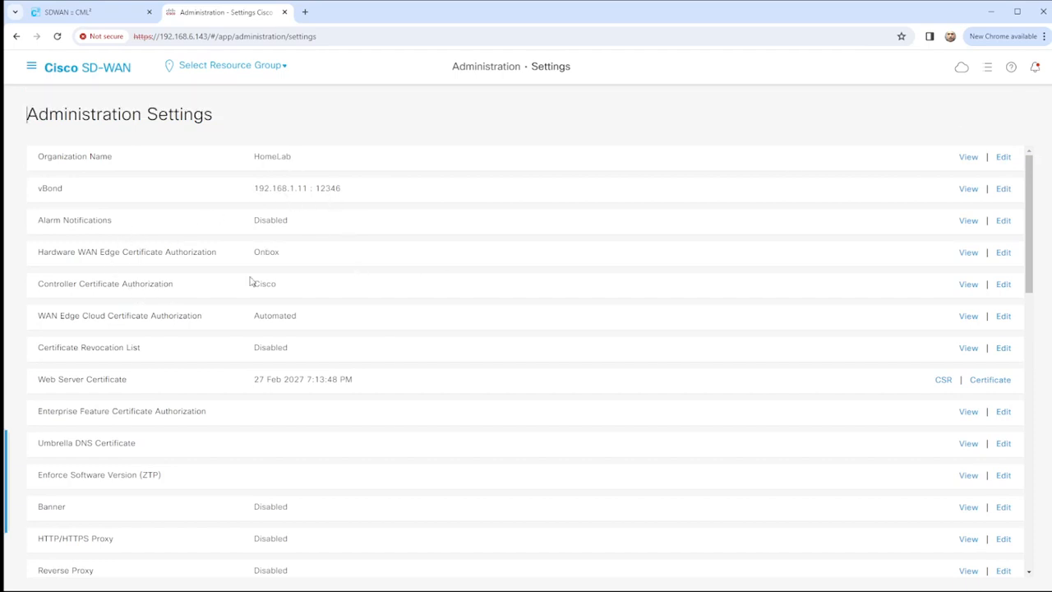
# Switch Controller Certificate Authorization to Enterprise Root Certificate and proceed.
pyautogui.click(1004, 285)
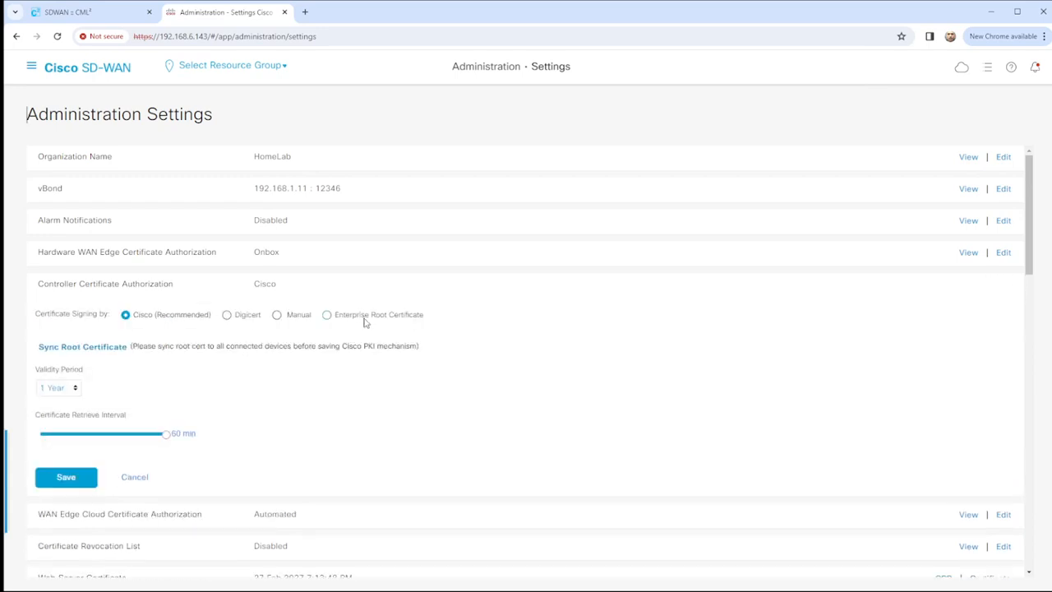
pyautogui.click(345, 321)
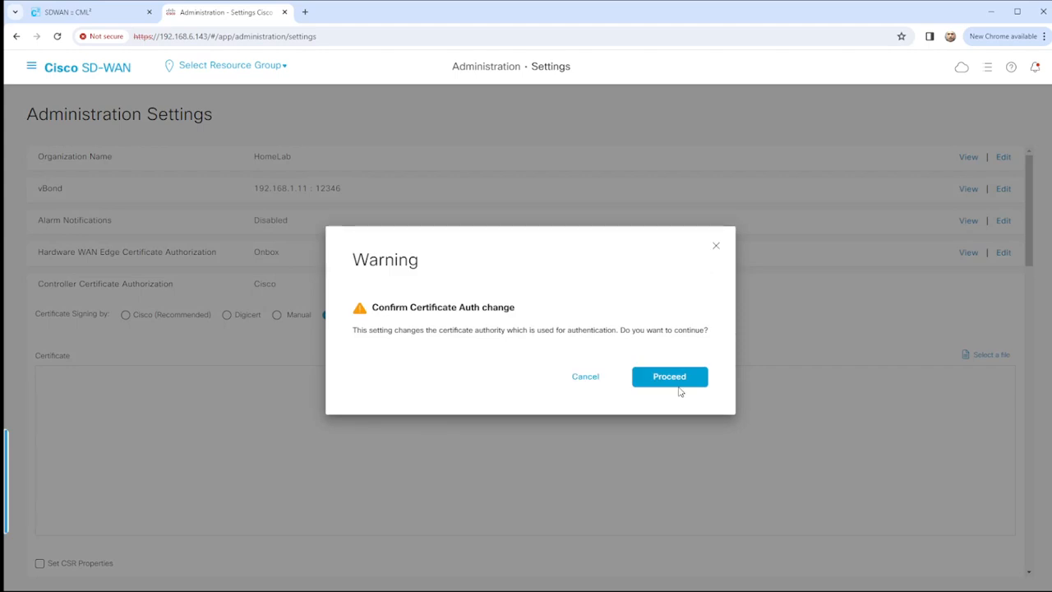
pyautogui.click(675, 383)
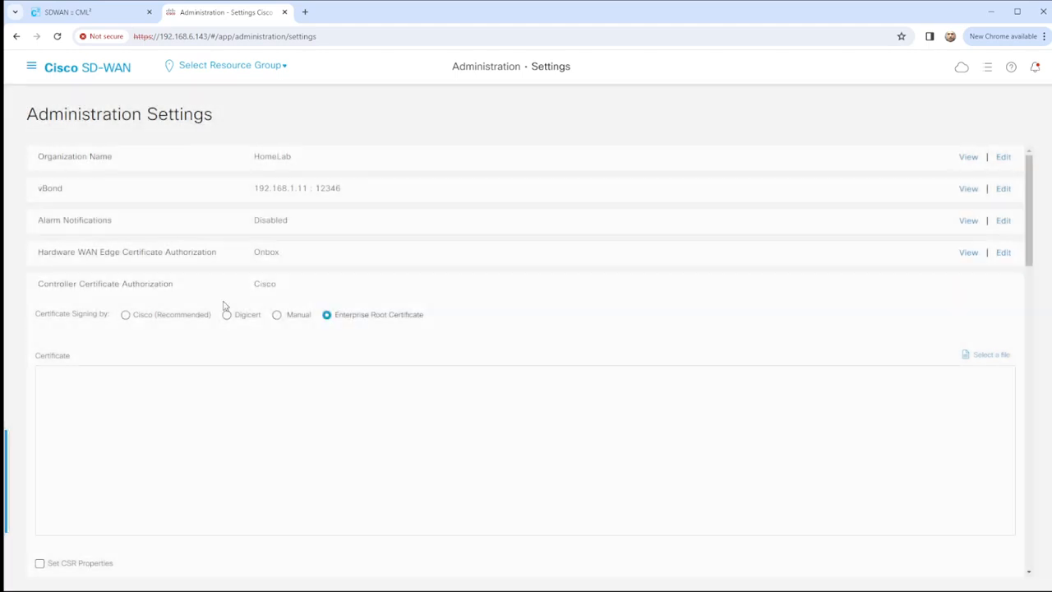
pyautogui.scroll(-1, 288, 386)
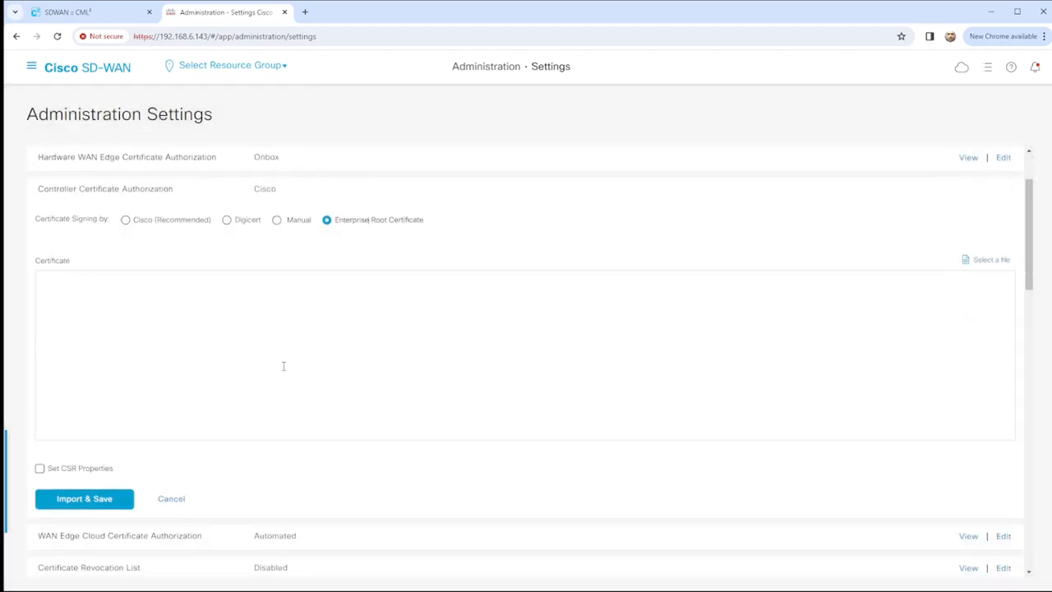
pyautogui.click(82, 15)
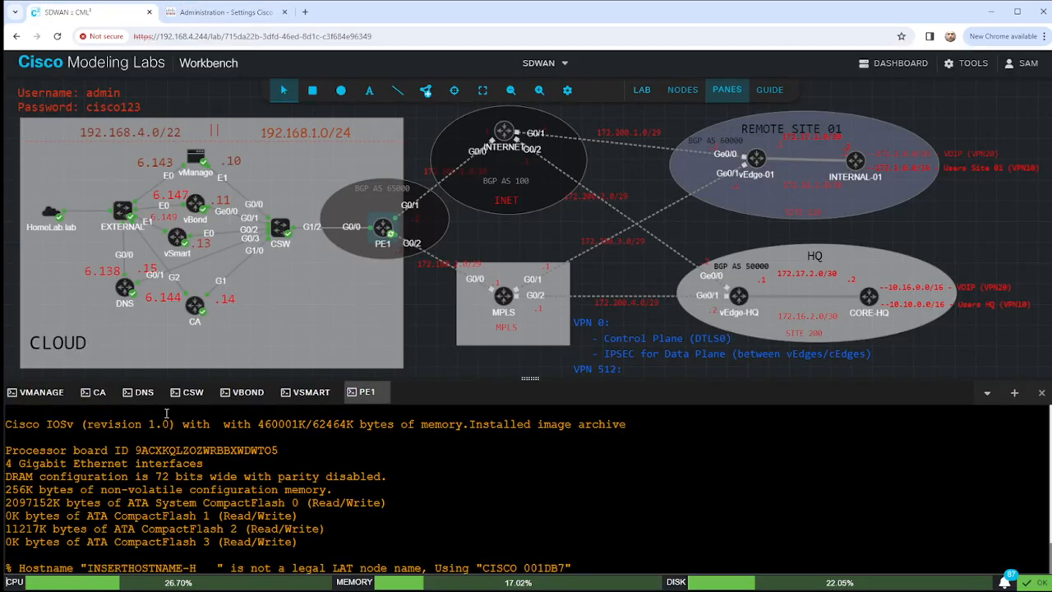
# On the CA console, exit configuration mode and print the LAB-PKI root certificate from bootflash.
pyautogui.click(97, 392)
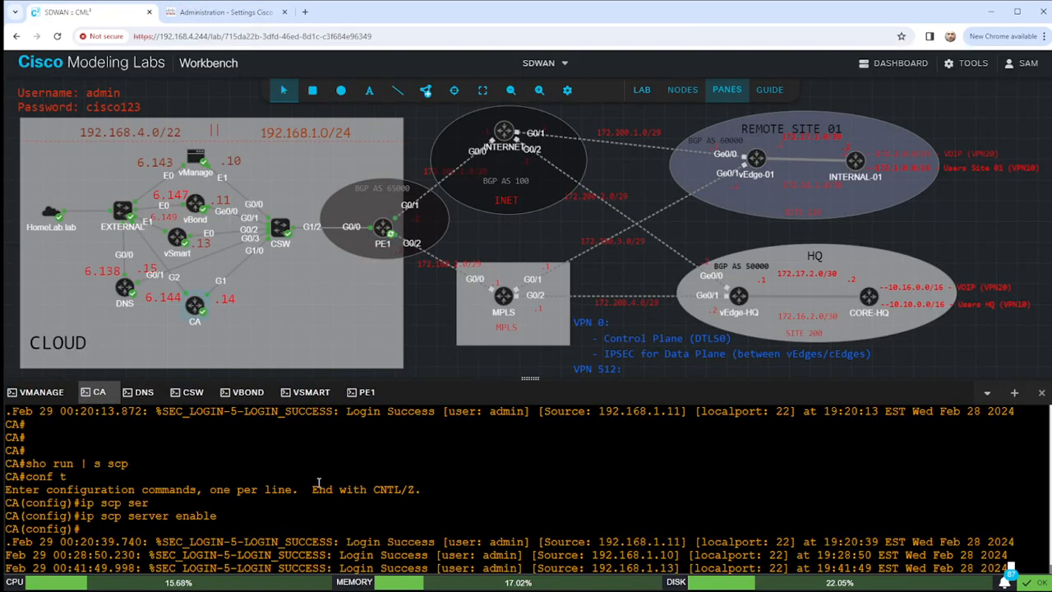
pyautogui.press('Return')
pyautogui.press('Return')
pyautogui.press('Return')
pyautogui.write('end')
pyautogui.press('Return')
pyautogui.press('Return')
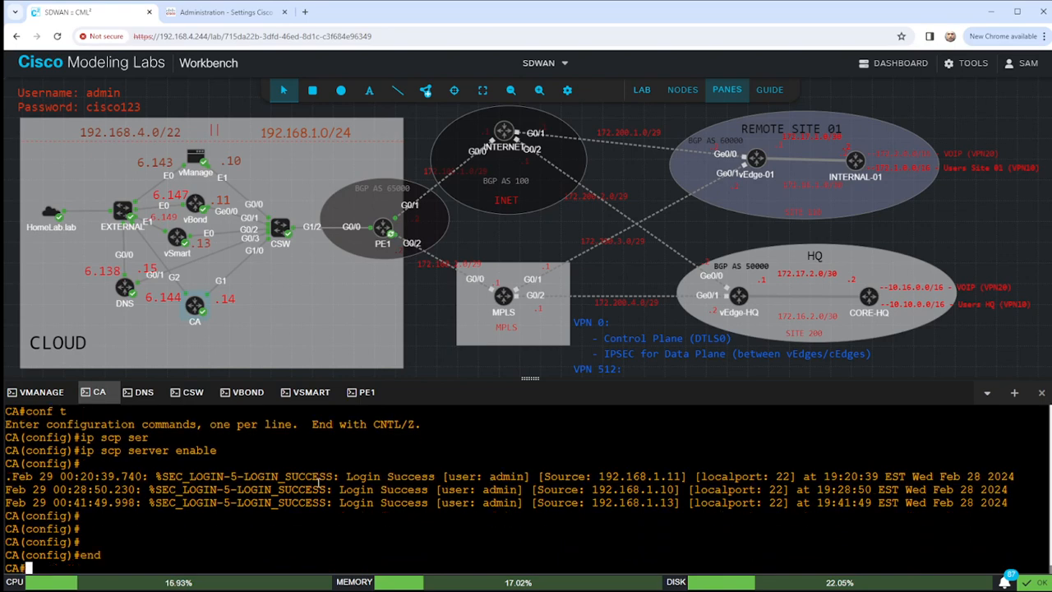
pyautogui.write('mor')
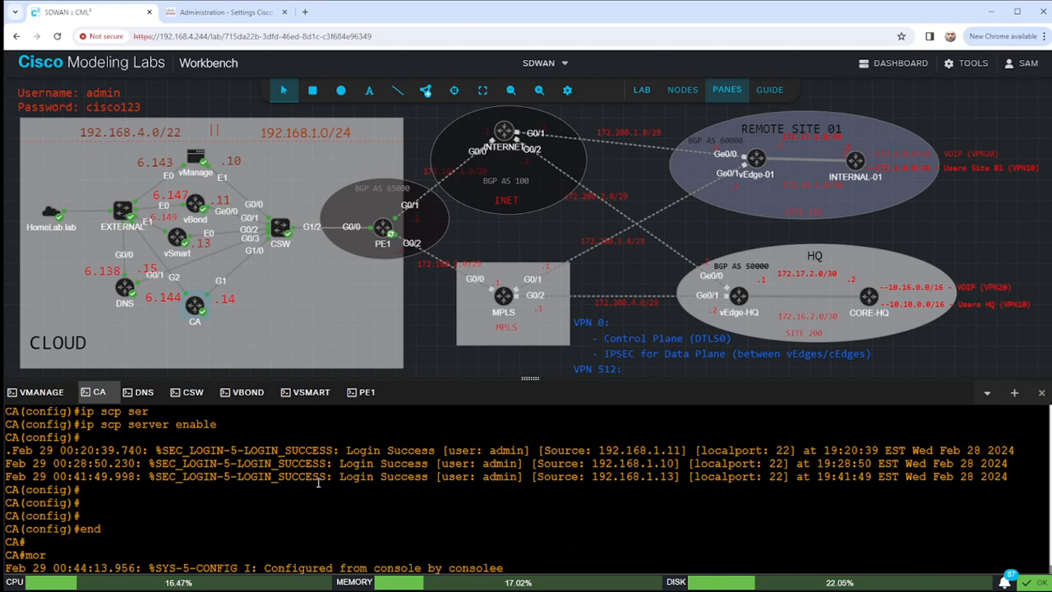
pyautogui.write('e boot')
pyautogui.press('Tab')
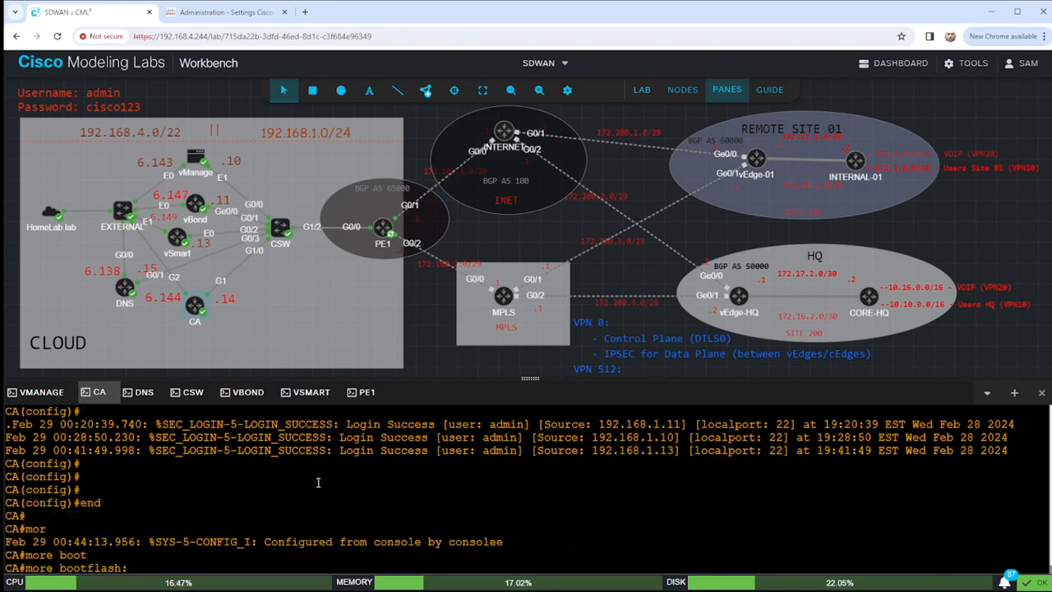
pyautogui.write('LA')
pyautogui.press('Tab')
pyautogui.write('pem')
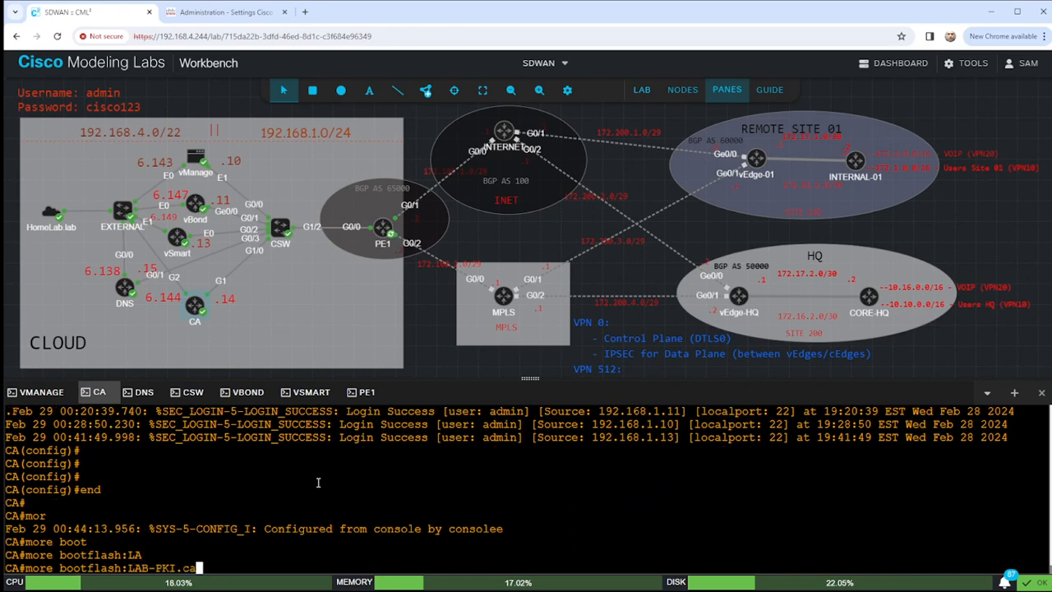
pyautogui.press('Return')
# Enlarge the console pane and select the certificate text from the BEGIN to the END line.
pyautogui.scroll(6, 123, 534)
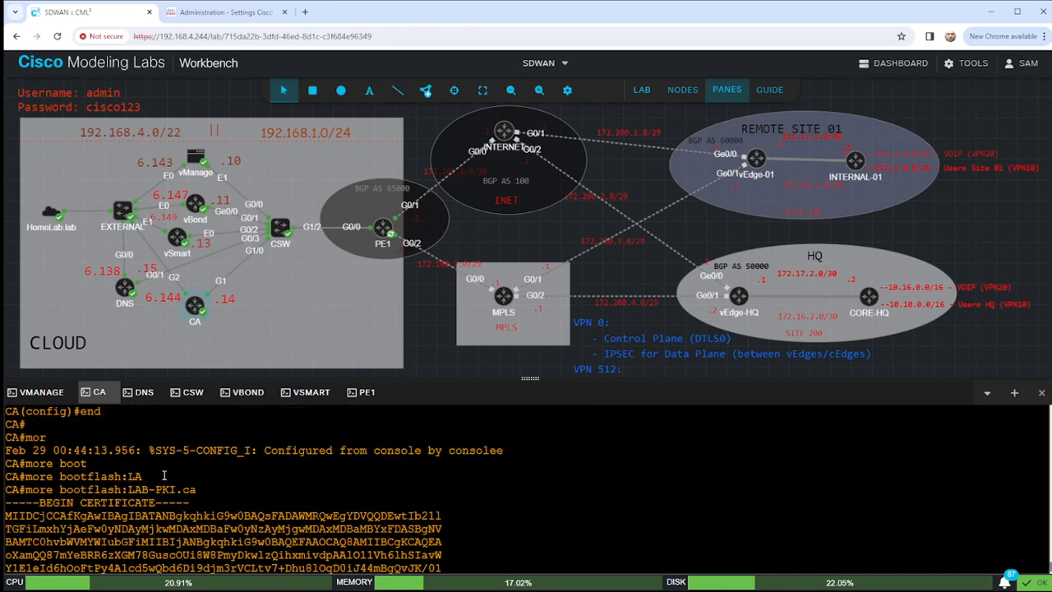
pyautogui.moveTo(7, 503); pyautogui.dragTo(175, 541)
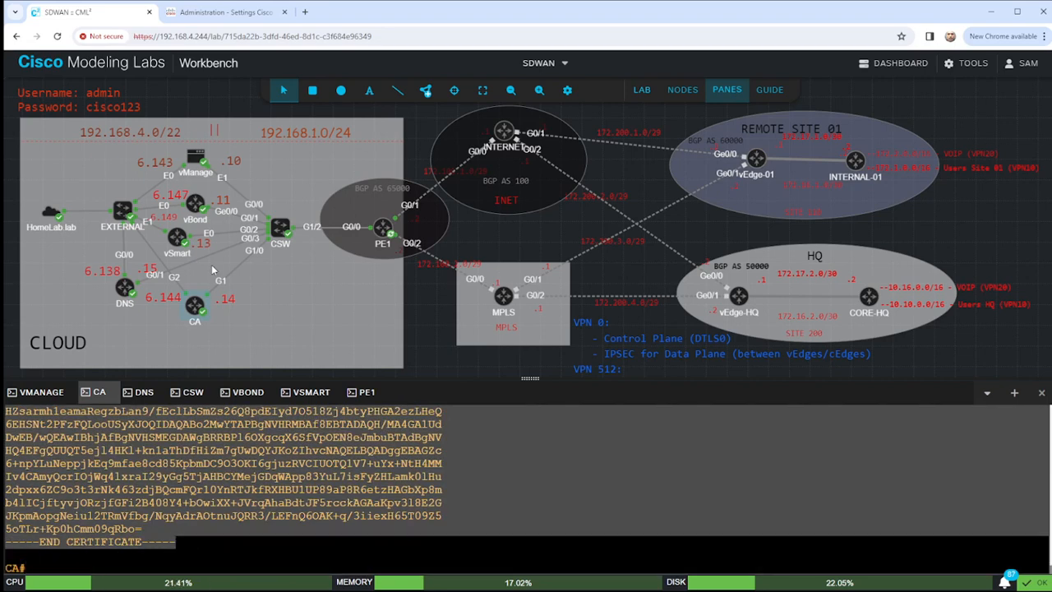
pyautogui.moveTo(533, 377); pyautogui.dragTo(530, 251)
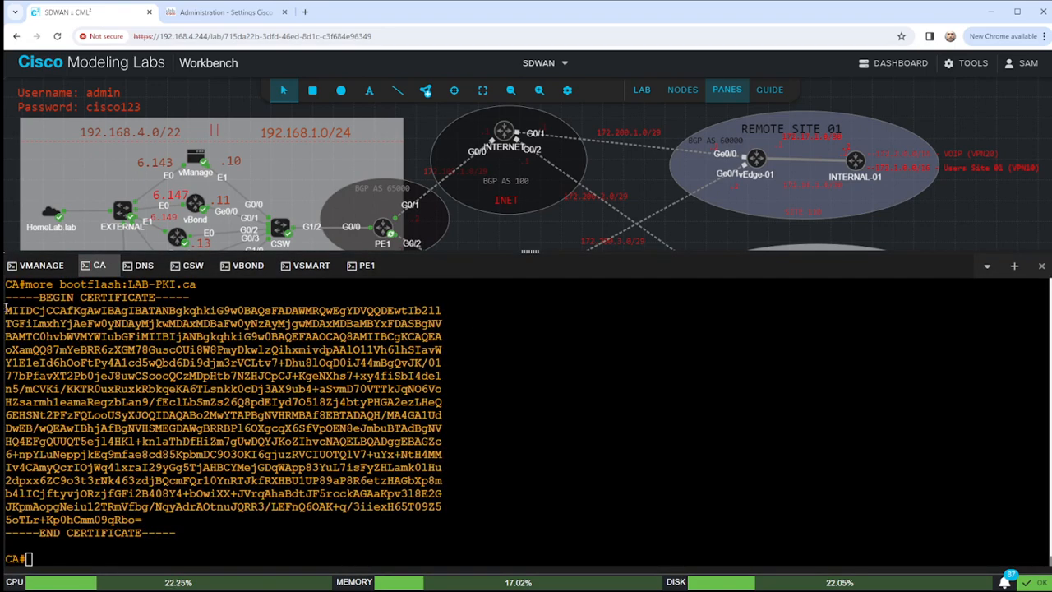
pyautogui.moveTo(5, 300); pyautogui.dragTo(185, 532)
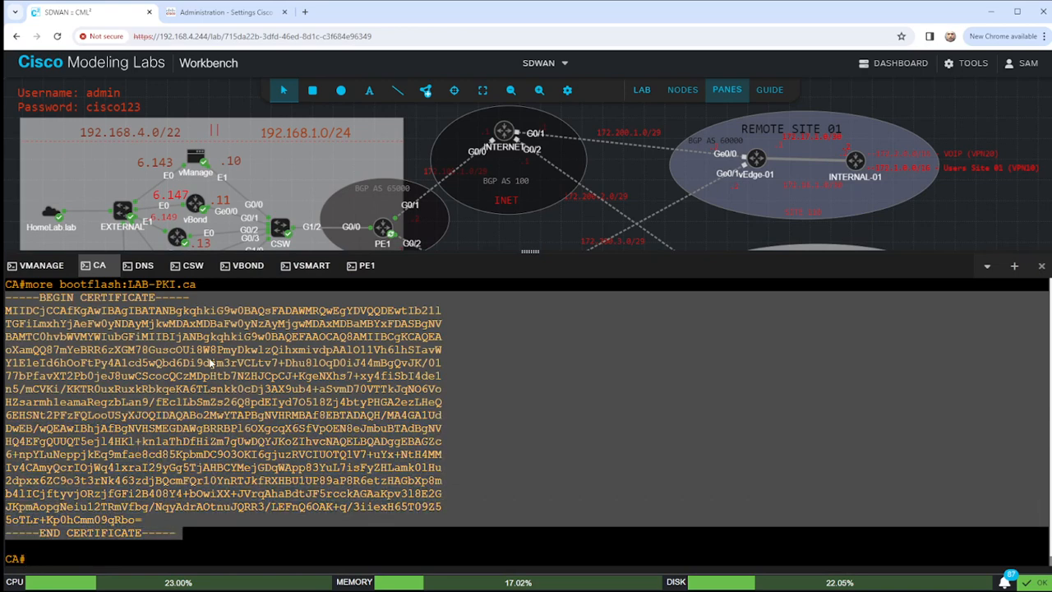
pyautogui.click(207, 11)
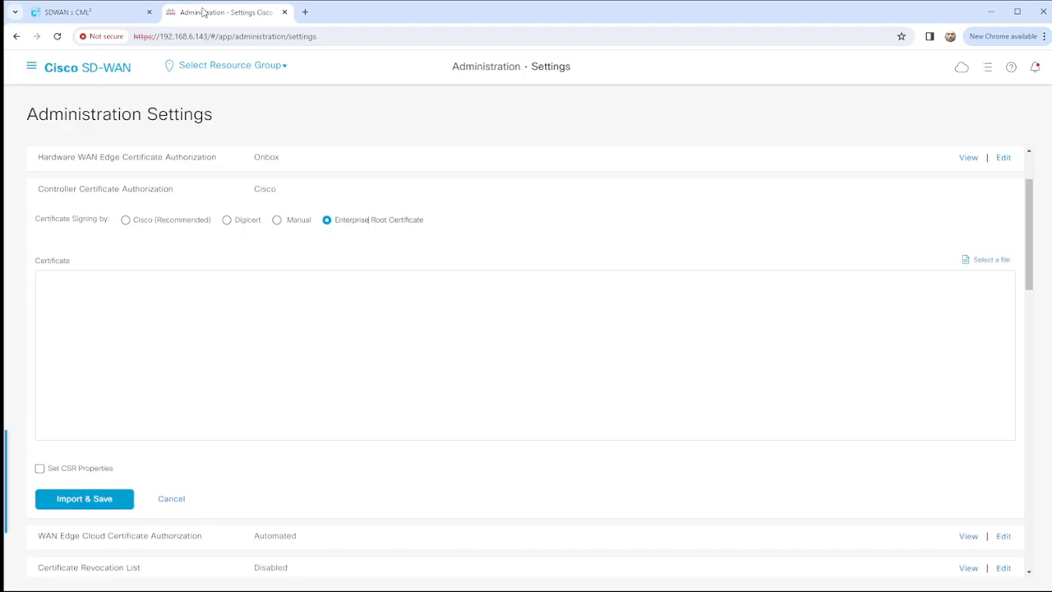
# Paste the LAB-PKI root certificate and enable custom CSR properties with domain HomeLab.lab.
pyautogui.click(206, 291)
pyautogui.write('-----BEGIN CERTIFICATE----- MIIDCjCCAfKgAwIBAgIBATANBgkqhkiG9w0BAQsFADAWMRQwEgYDVQQDEwtIb21l TGFiLmxhYjAeFw0yNDAyMjkwMDAxMDBaFw0yNzAyMjgwMDAxMDBaMBYxFDASBgNV BAMTC0hvbWVMYWIubGFiMIIBIjANBgkqhkiG9w0BAQEFAAOCAQ8AMIIBCgKCAQEA oXamQQ87mYeBRR6zXGM78GuscOUi8W8PmyDkwlzQihxmivdpAAlO11Vh6lhSIavW Y1E1eId6hOoFtPy4A1cd5wQbd6Di9djm3rVCLtv7+Dhu8lOqD0iJ44mBgQvJK/0l 77bPfavXT2Pb0jeJ8uwCScocQCzMDpHtb7NZHJCpCJ+KgeNXhs7+xy4fiSbI4del n5/mCVKi/KKTR0uxRuxkRbkqeKA6TLsnkk0cDj3AX9ub4+aSvmD70VTTkJqNO6Vo HZsarmhleamaRegzbLan9/fEclLbSmZs26Q8pdEIyd7O518Zj4btyPHGA2ezLHeQ 6EHSNt2PFzFQLooUSyXJOQIDAQABo2MwYTAPBgNVHRMBAf8EBTADAQH/MA4GA1Ud DwEB/wQEAwIBhjAfBgNVHSMEGDAWgBRRBPl6OXgcqX6SfVpOEN8eJmbuBTAdBgNV HQ4EFgQUQT5ej14HKl+kn1aThDfHiZm7gUwDQYJKoZIhvcNAQELBQADggEBAGZc 6+npYLuNeppjkEq9mfae8cd85KpbmDC9O3OKI6gjuzRVCIUOTQ1V7+uYx+NtH4MM Iv4CAmyQcrIOjWq4lxraI29yGg5TjAHBCYMejGDqWApp83YuL7isFyZHLamk0lHu 2dpxx6ZC9o3t3rNk463zdjBQcmFQr10YnRTJkfRXHBU1UP89aP8R6etzHAGbXp8m b4lICjftyvjORzjfGFi2B408Y4+bOwiXX+JVrqAhaBdtJF5rcckAGaKpv3l8E2G JKpmAopgNeiu12TRmVfbg/NqyAdrAOtnuJQRR3/LEFnQ6OAK+q/3iiexH65T09Z5 5oTLr+Kp0hCmm09gRbo= -----END CERTIFICATE-----')
pyautogui.scroll(-5, 293, 395)
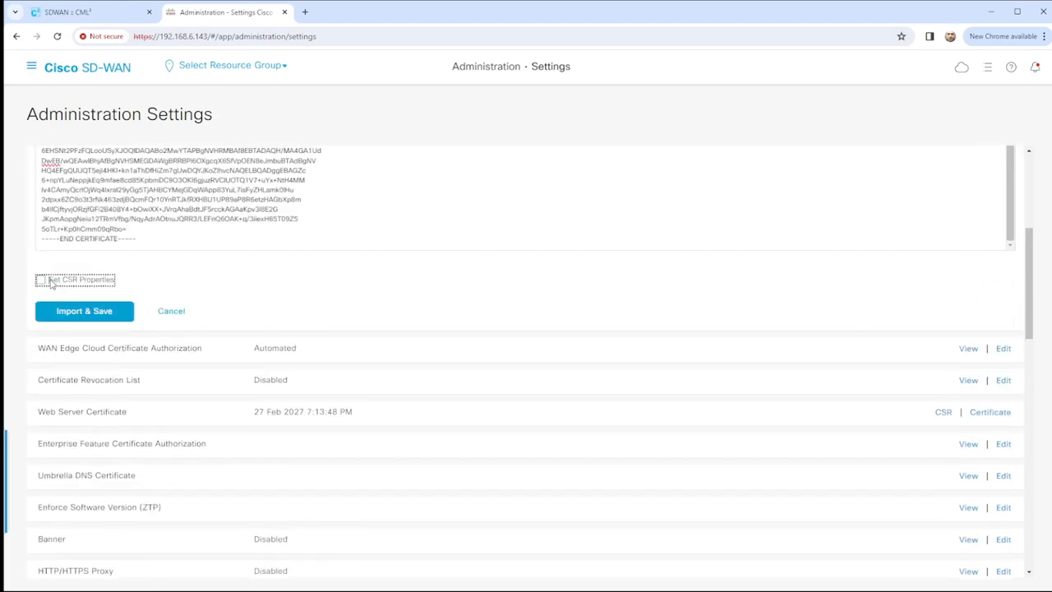
pyautogui.click(50, 279)
pyautogui.click(150, 314)
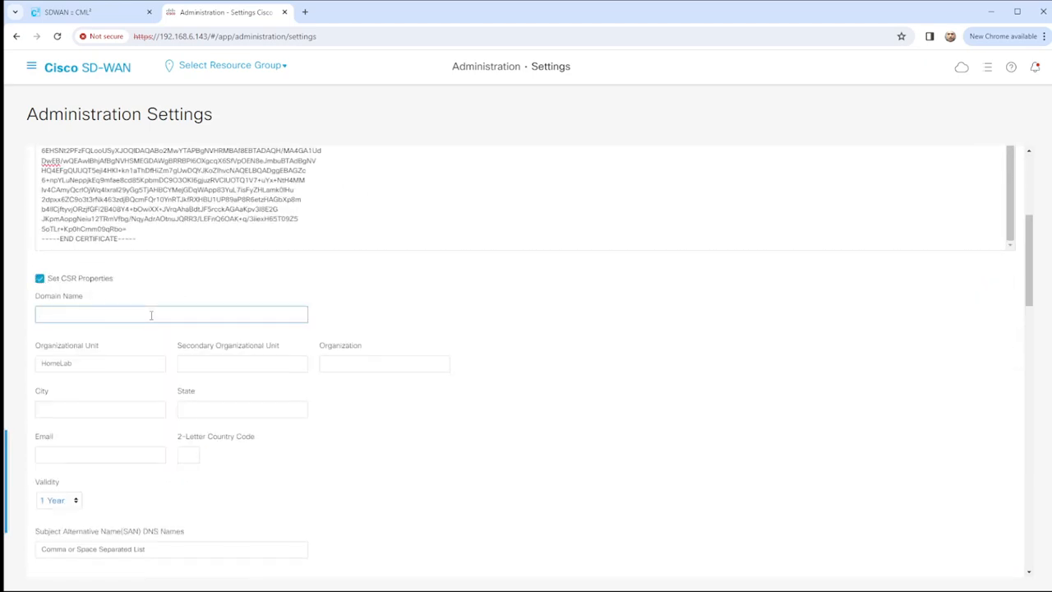
pyautogui.write('HomeLab.lab')
# Set the organizational unit and organization to 'lab', city Stafford, state VA, and country US.
pyautogui.click(232, 364)
pyautogui.write('lab')
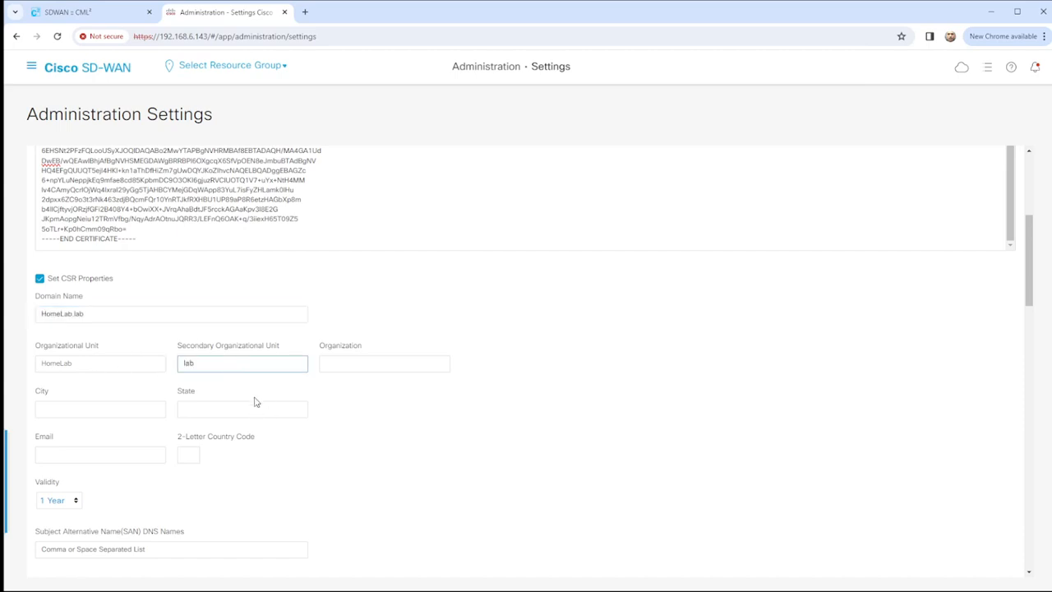
pyautogui.click(364, 366)
pyautogui.write('lab')
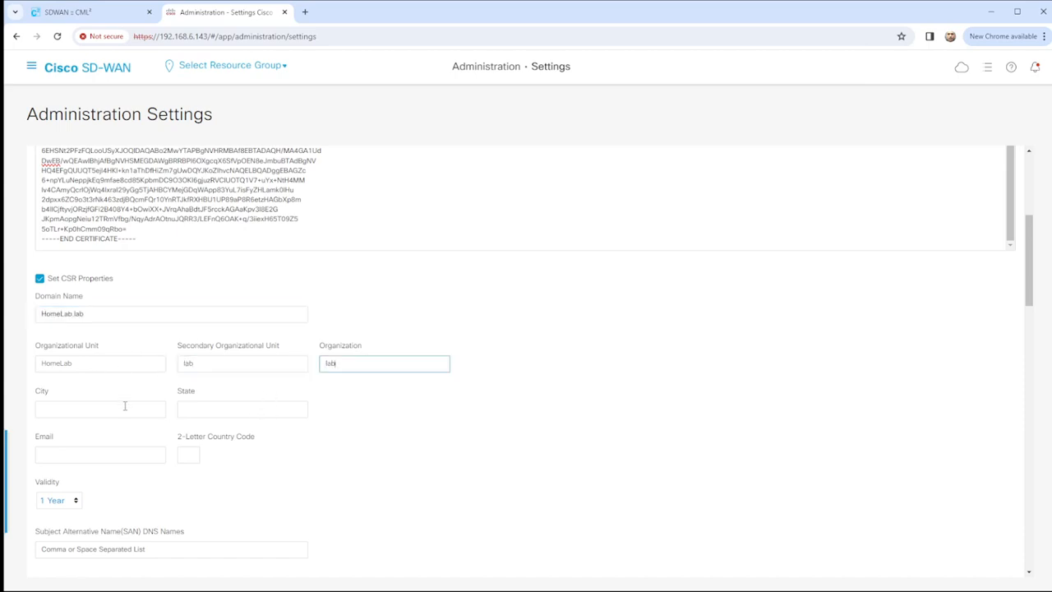
pyautogui.click(125, 405)
pyautogui.click(209, 420)
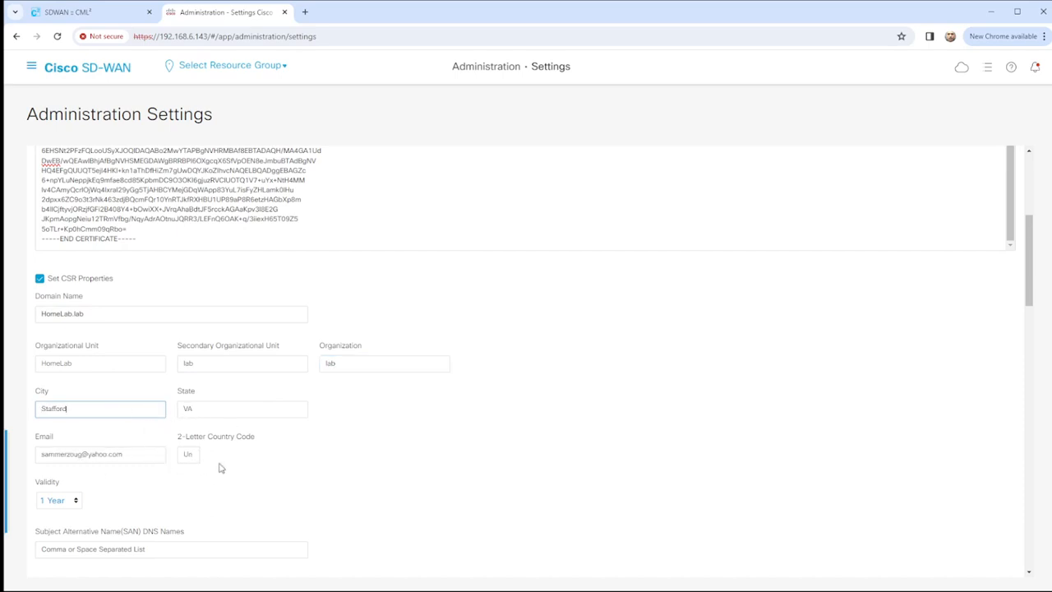
pyautogui.doubleClick(190, 453)
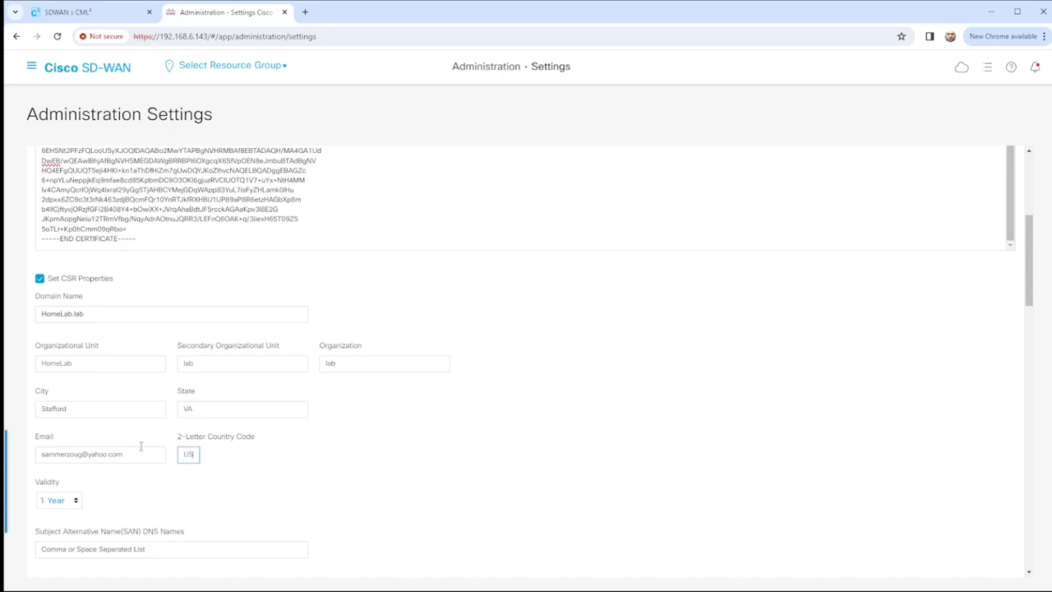
# Set validity to 3 Years and SAN DNS name HomeLab.lab, then import and save.
pyautogui.scroll(-3, 282, 469)
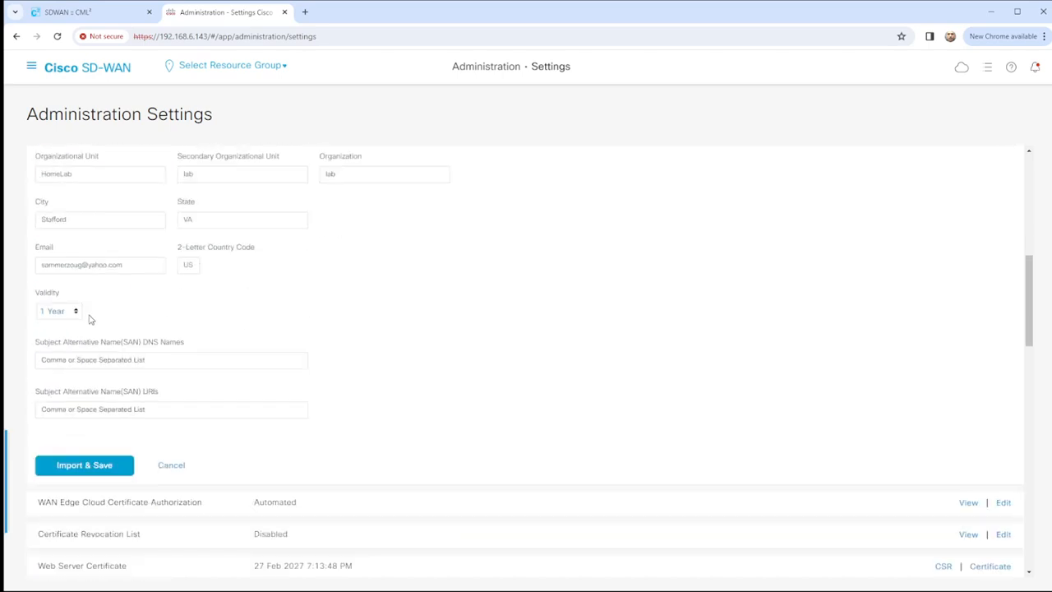
pyautogui.click(78, 310)
pyautogui.click(140, 360)
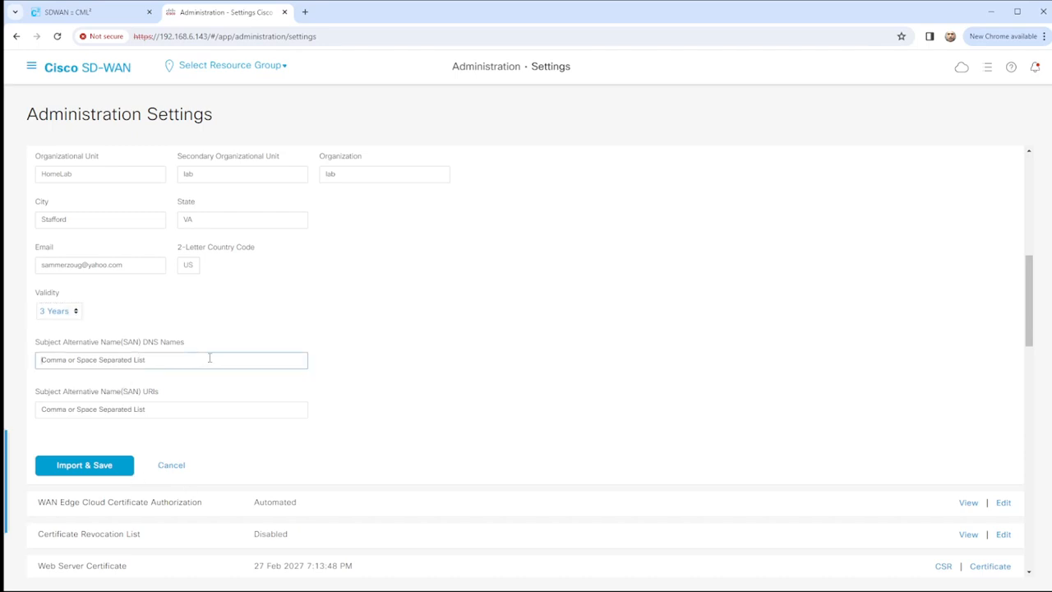
pyautogui.write('HomeLab lab')
pyautogui.click(92, 470)
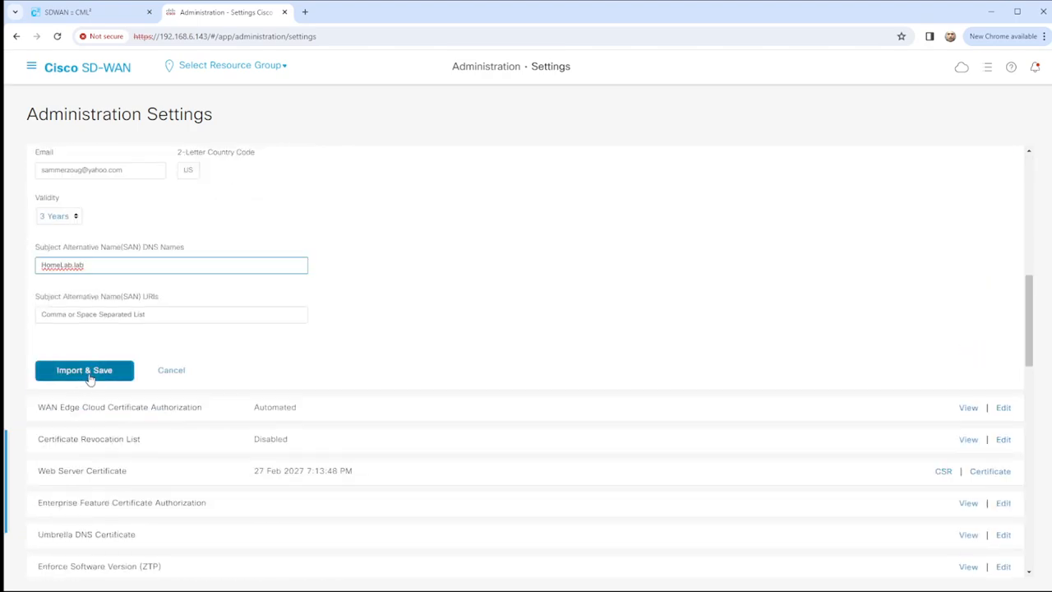
pyautogui.click(58, 371)
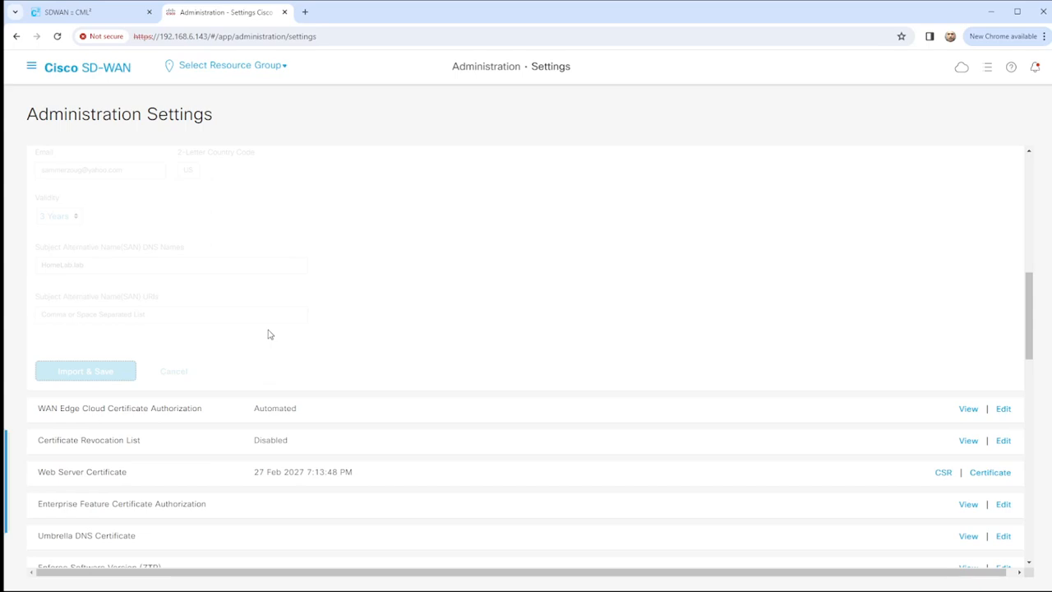
# Go to Configuration > Certificates > Controllers, where vManage at 1.1.1.1 has no certificate.
pyautogui.scroll(10, 446, 274)
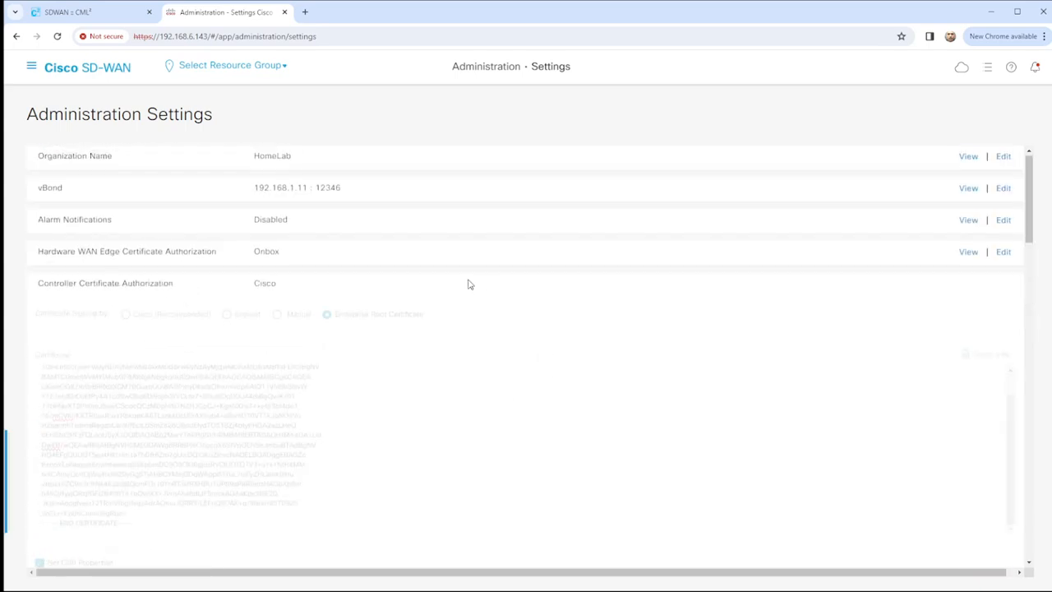
pyautogui.scroll(-5, 489, 294)
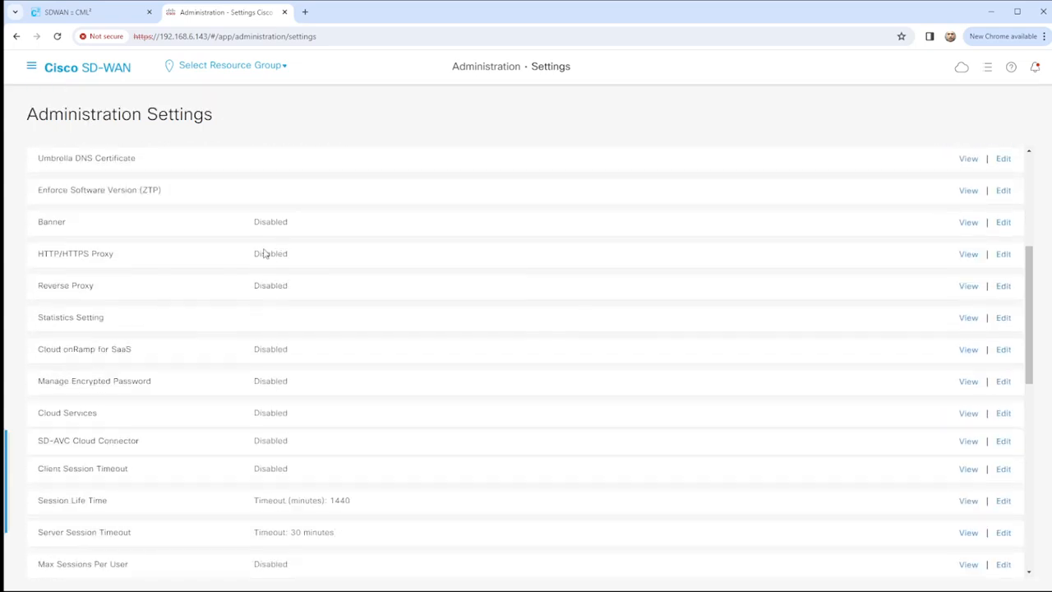
pyautogui.scroll(3, 271, 243)
pyautogui.click(33, 69)
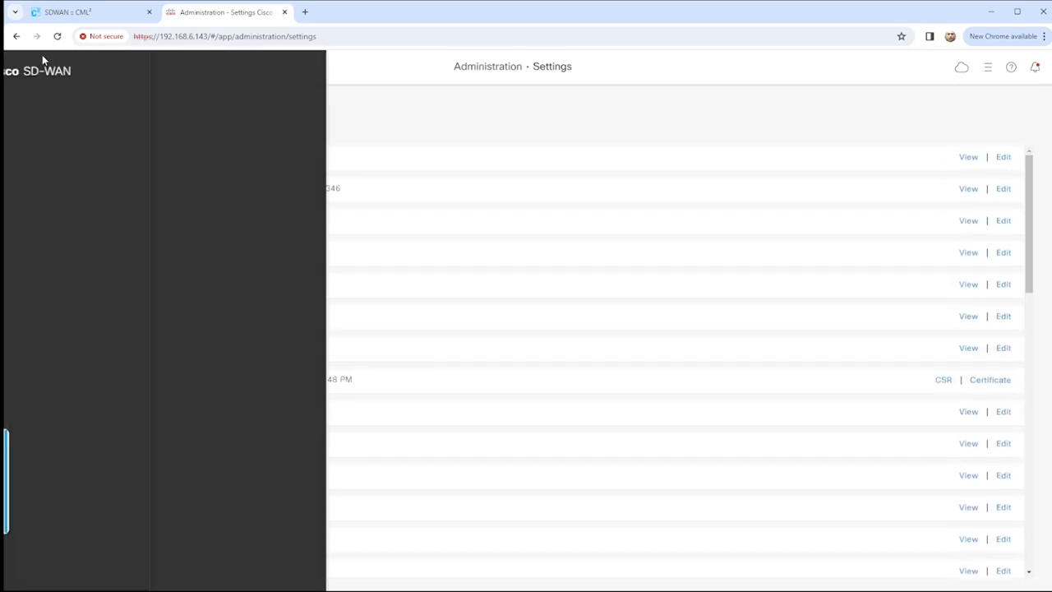
pyautogui.click(103, 148)
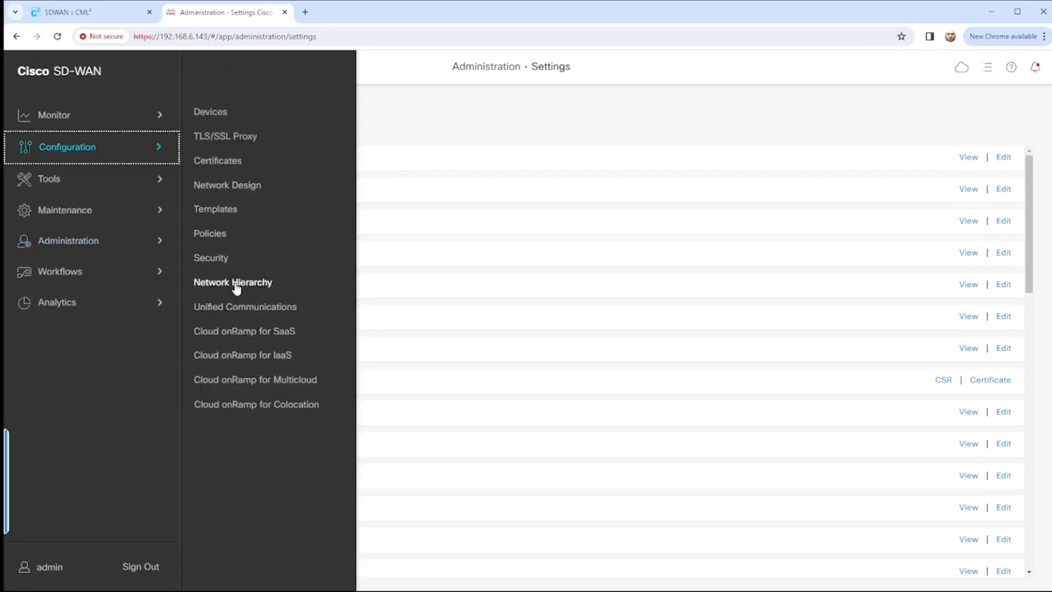
pyautogui.click(221, 164)
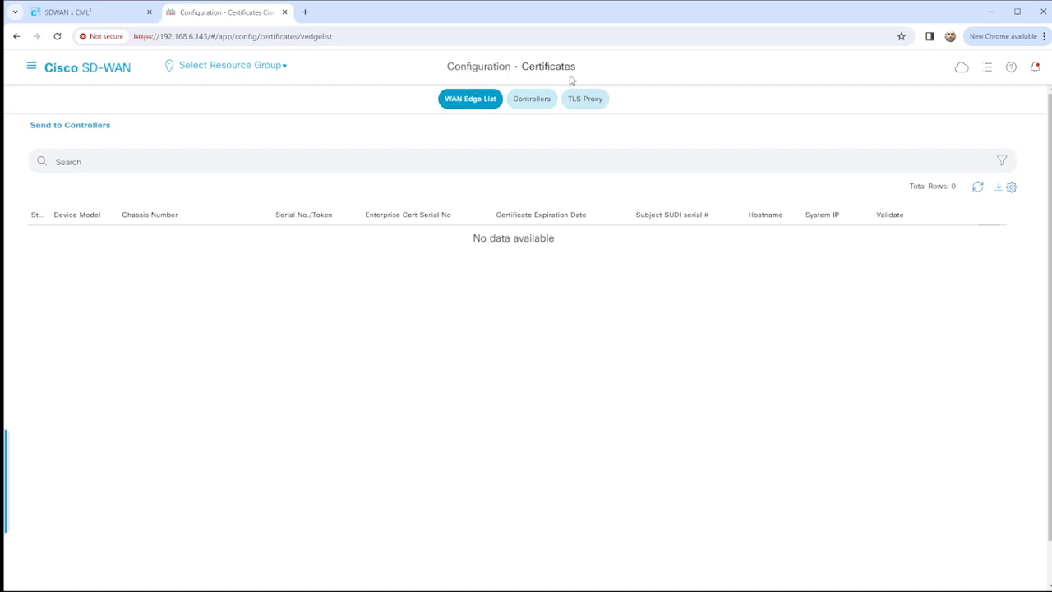
pyautogui.click(540, 102)
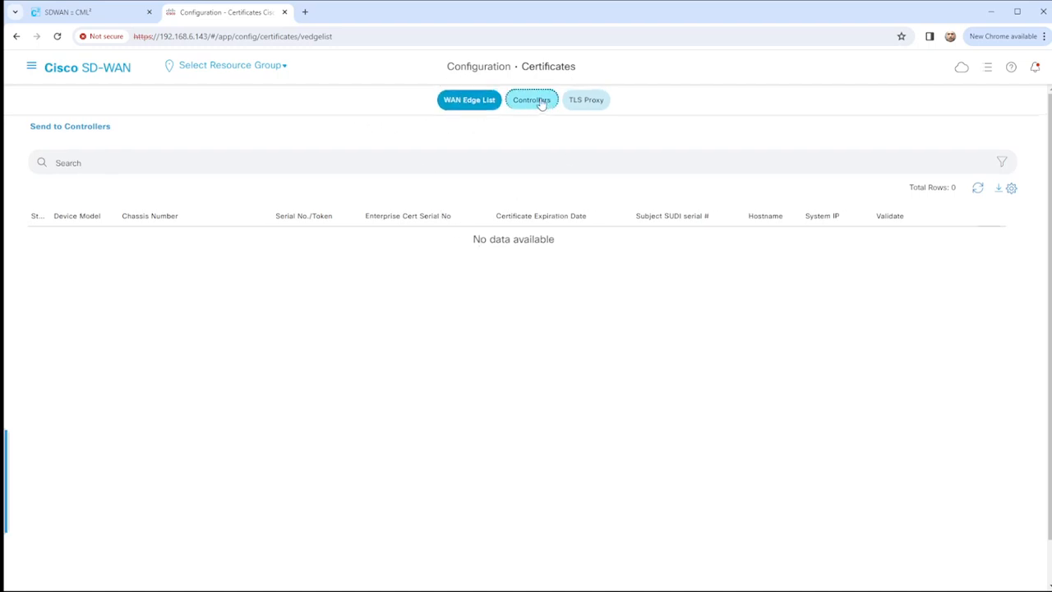
pyautogui.click(536, 102)
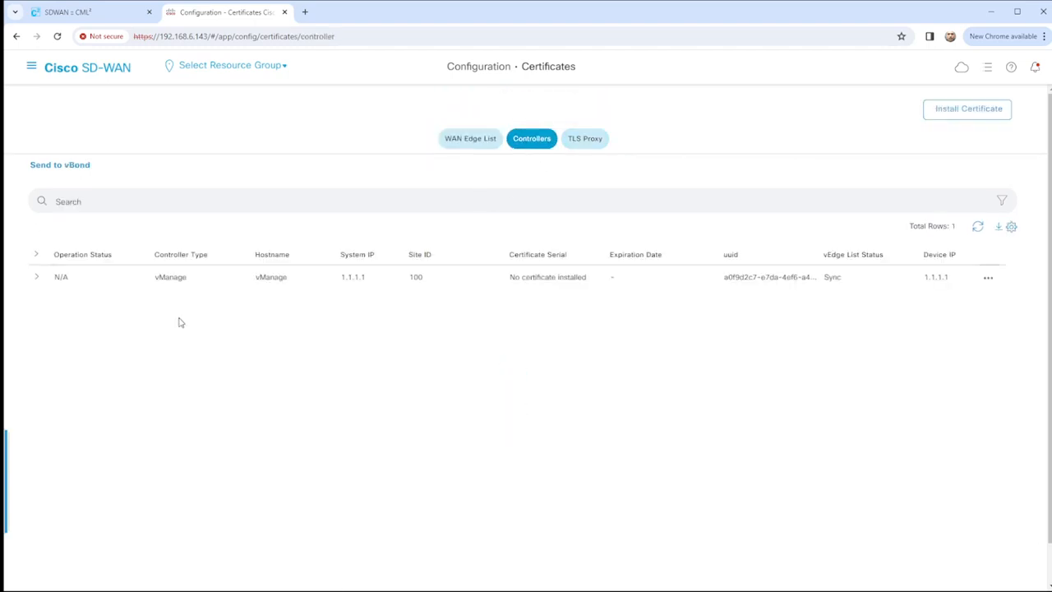
# Generate a new CSR from the vManage row's menu and select its full request text.
pyautogui.click(988, 277)
pyautogui.click(972, 300)
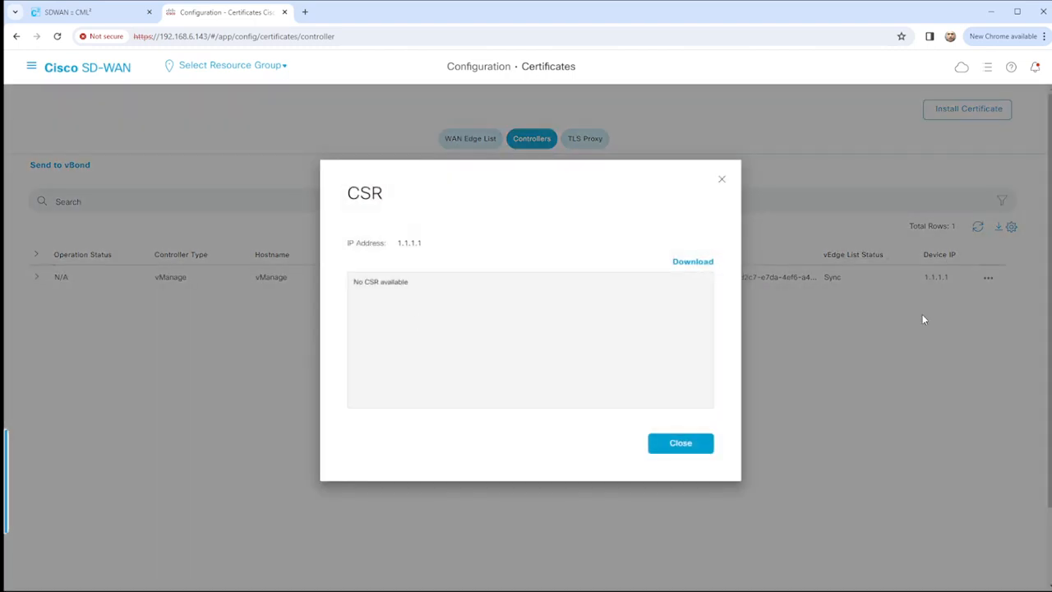
pyautogui.click(674, 443)
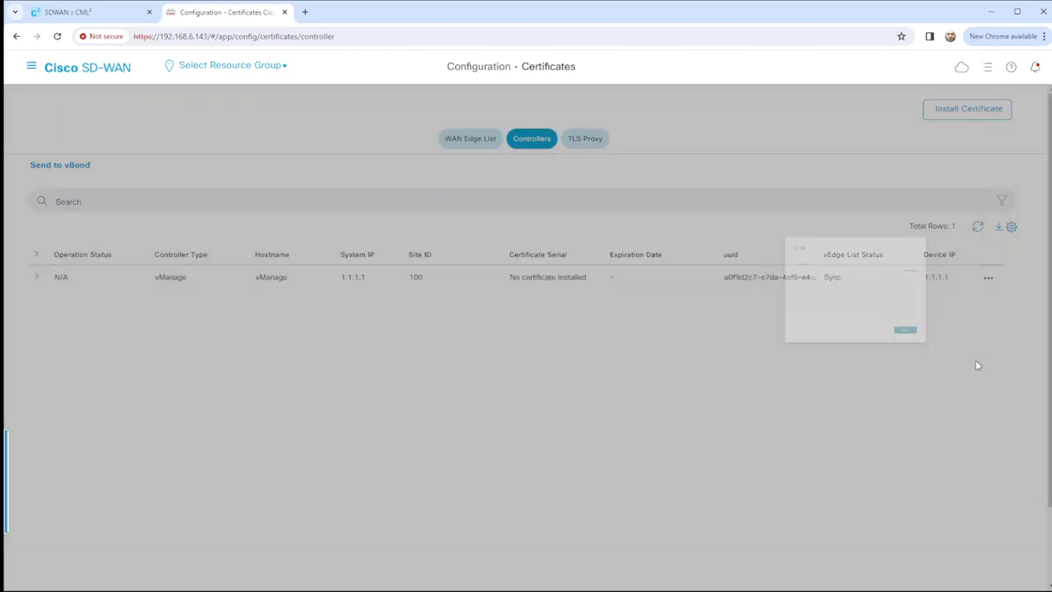
pyautogui.click(988, 277)
pyautogui.click(1009, 332)
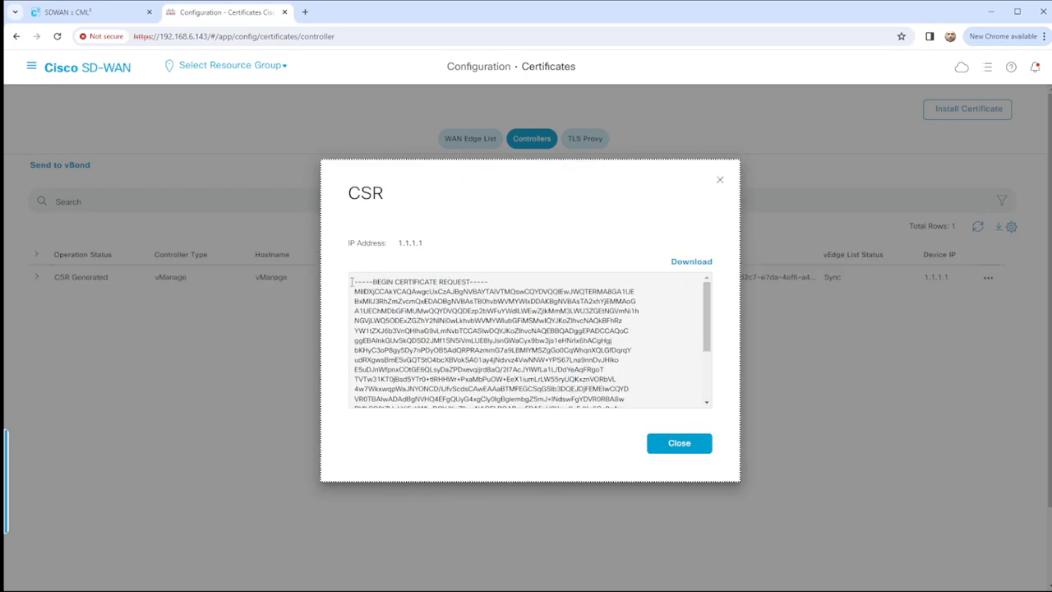
pyautogui.moveTo(352, 281); pyautogui.dragTo(519, 430)
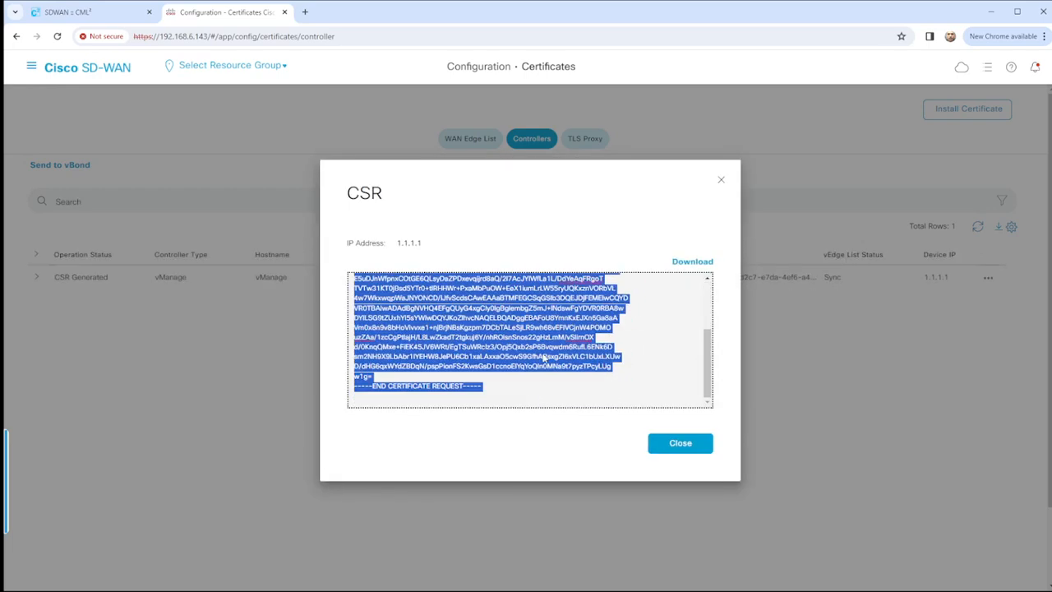
pyautogui.click(66, 12)
# Run 'crypto pki server LAB-PKI request pkcs10 terminal' on the CA console.
pyautogui.press('Return')
pyautogui.press('Return')
pyautogui.press('Return')
pyautogui.press('Return')
pyautogui.press('Return')
pyautogui.press('Return')
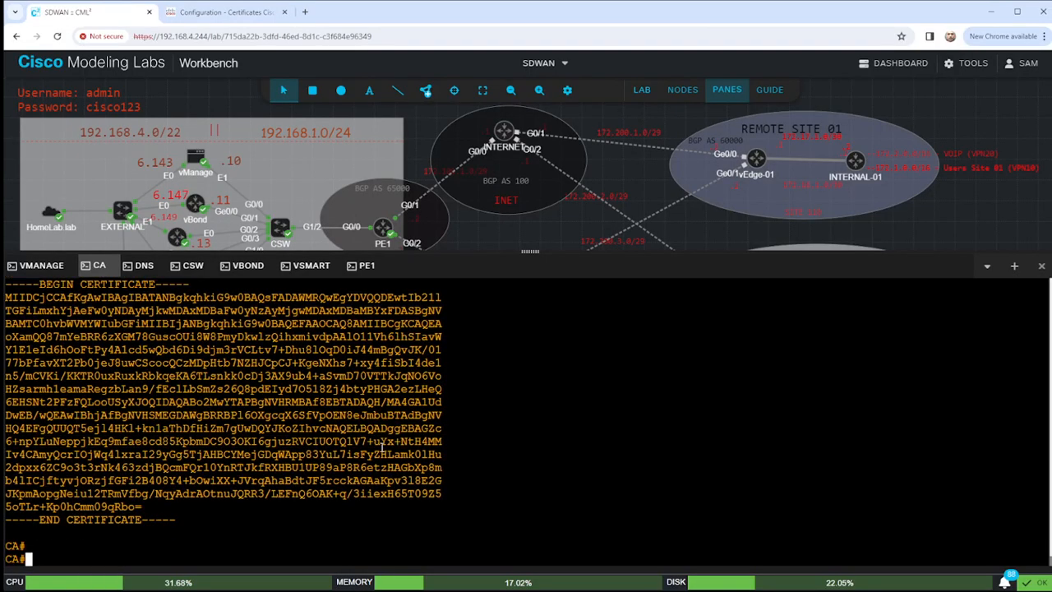
pyautogui.press('Return')
pyautogui.write('cr')
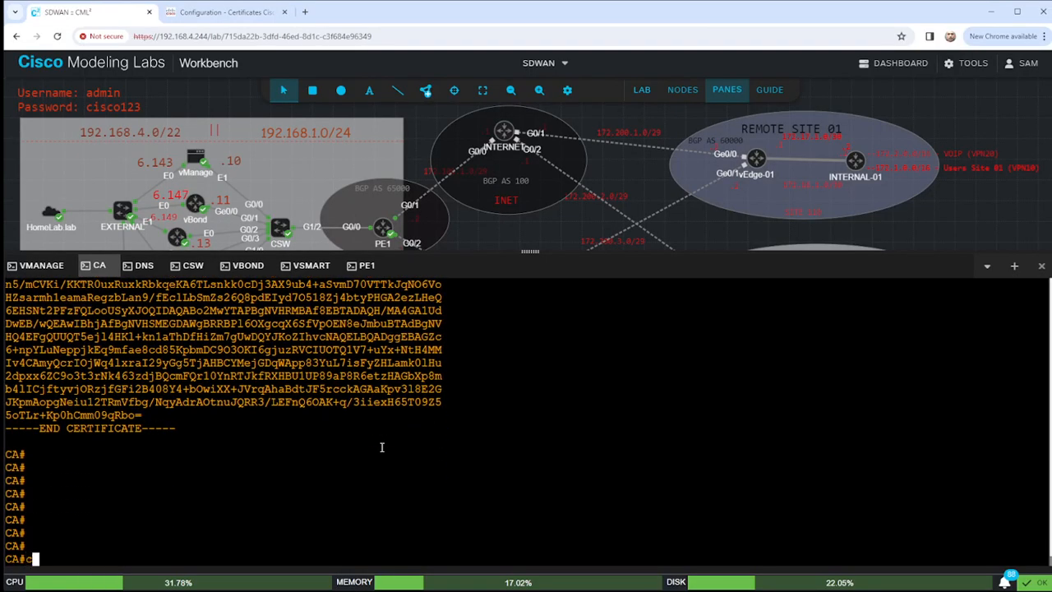
pyautogui.press('Tab')
pyautogui.write('pki')
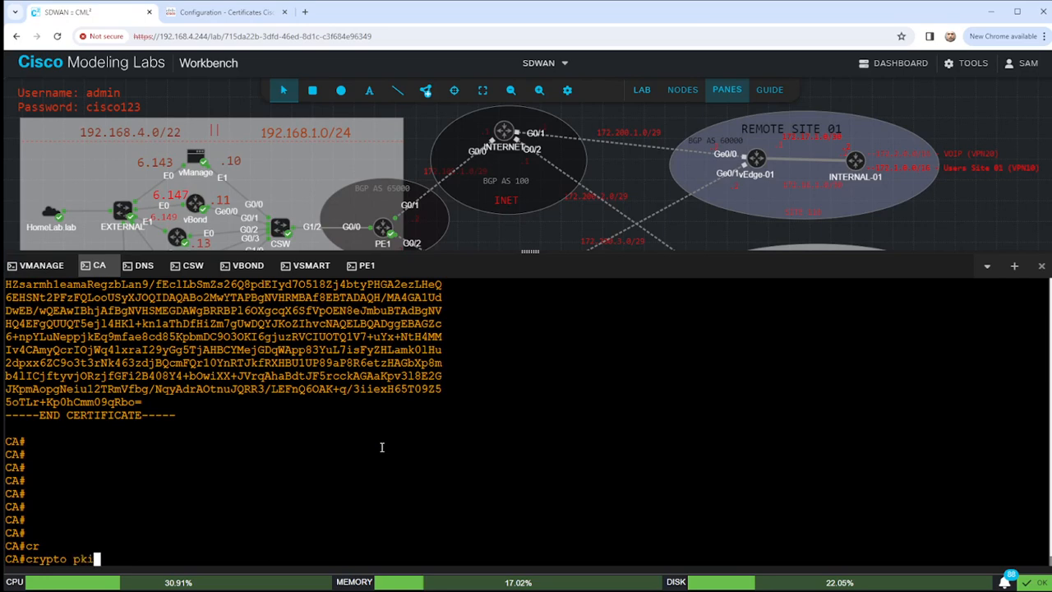
pyautogui.write(' server LAB-PKI requ')
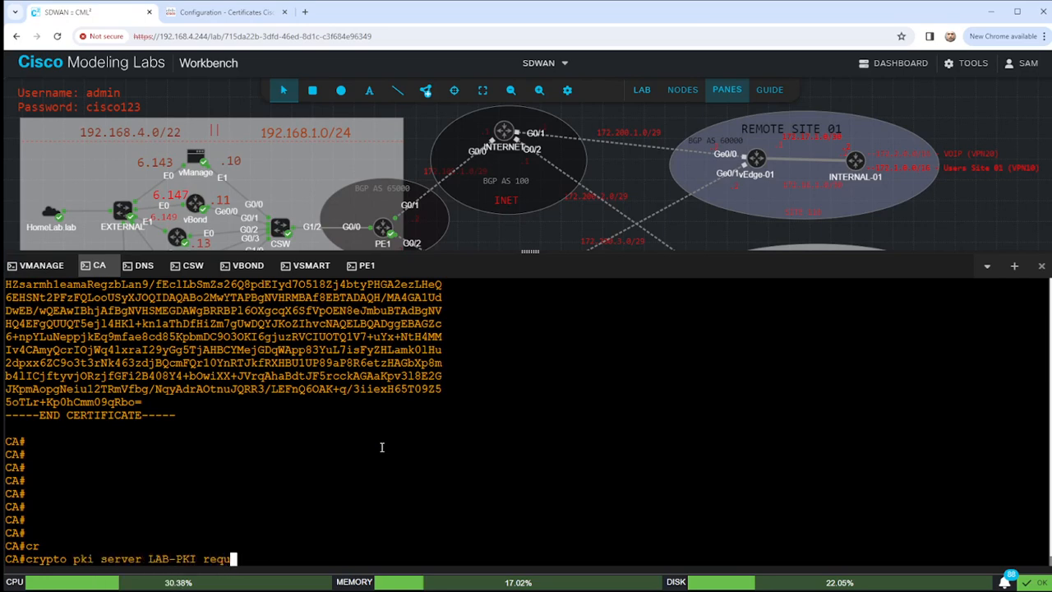
pyautogui.press('Tab')
pyautogui.write('p')
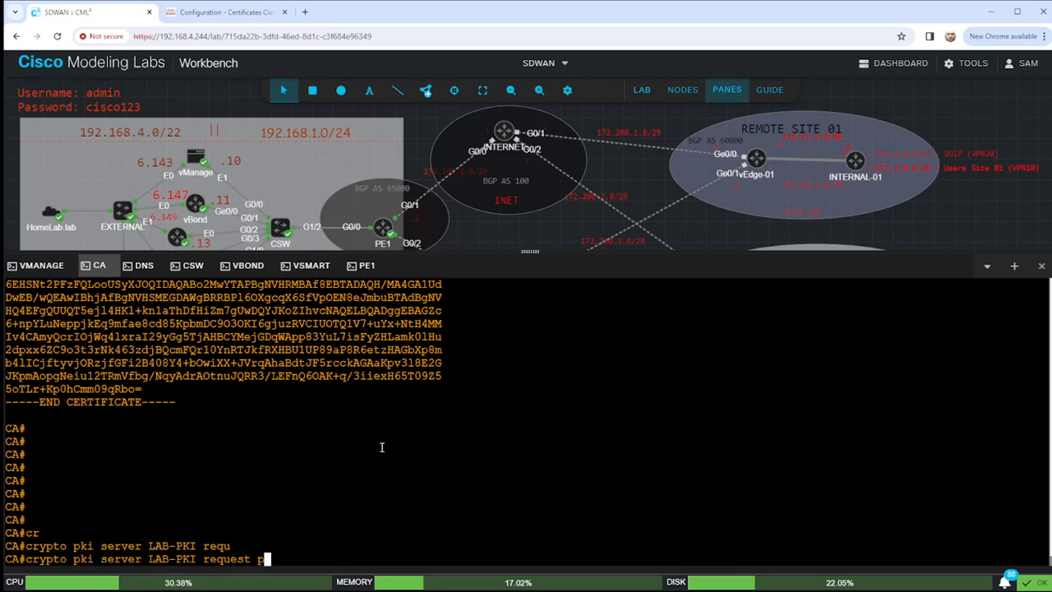
pyautogui.write('kcs')
pyautogui.press('Tab')
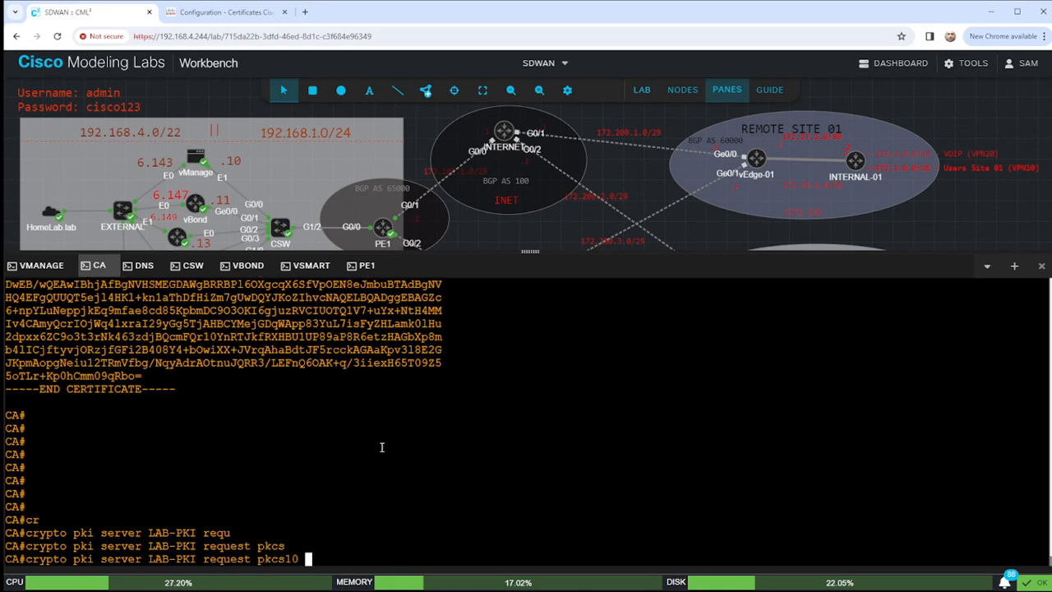
pyautogui.write('ter')
pyautogui.press('Tab')
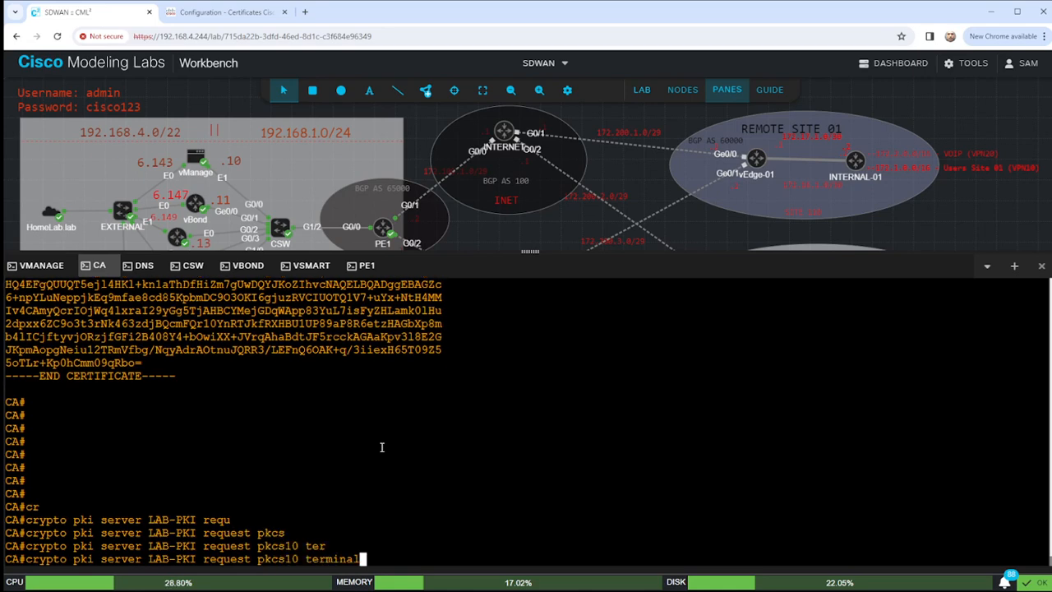
pyautogui.press('Return')
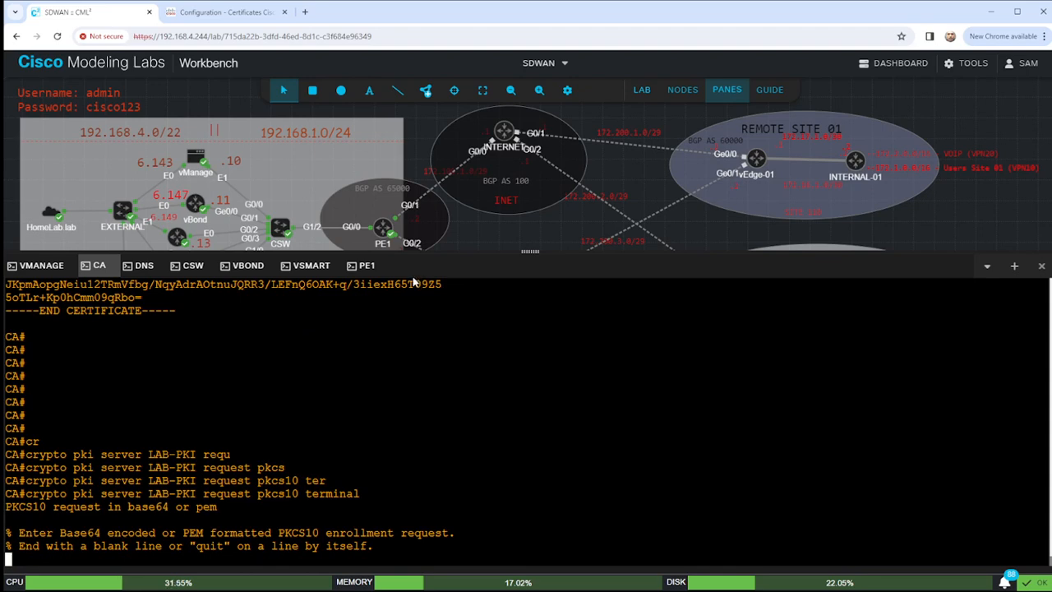
# Paste vManage's CSR so the CA grants it, then select the signed certificate.
pyautogui.hotkey('ctrl', 'v')
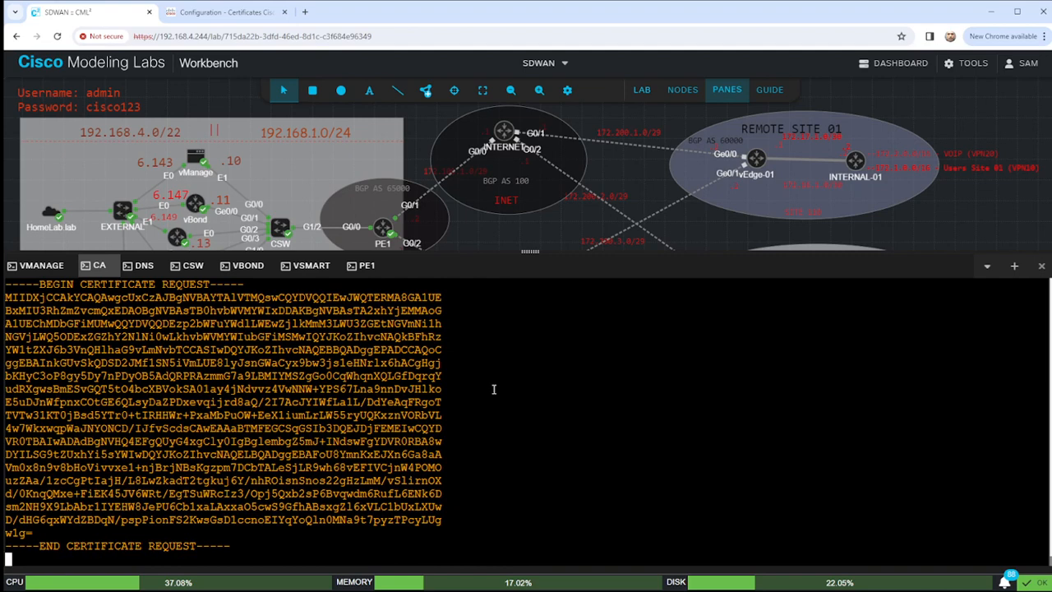
pyautogui.press('Return')
pyautogui.scroll(3, 206, 417)
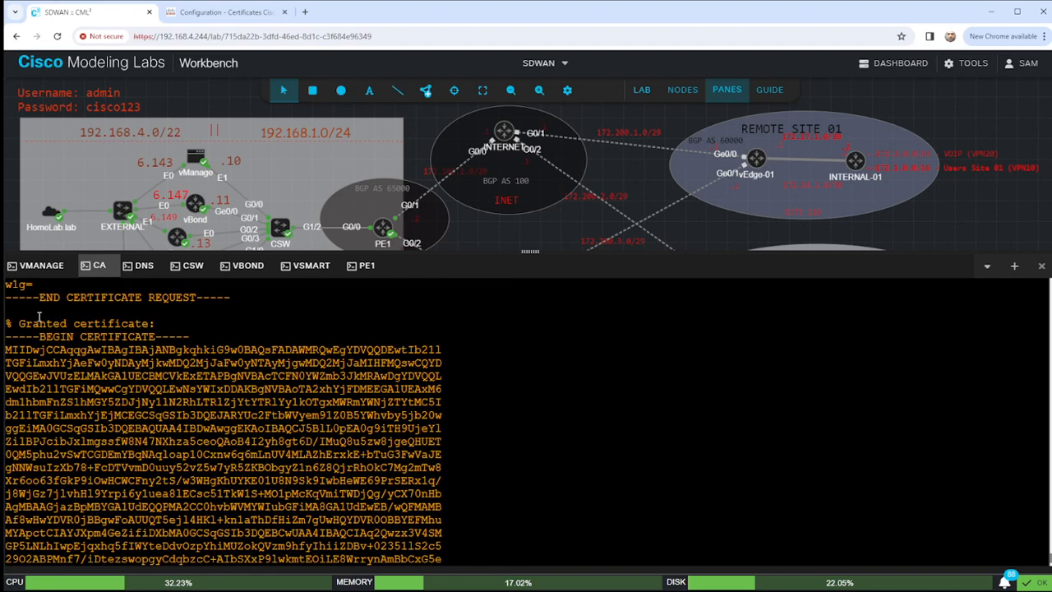
pyautogui.tripleClick(14, 323)
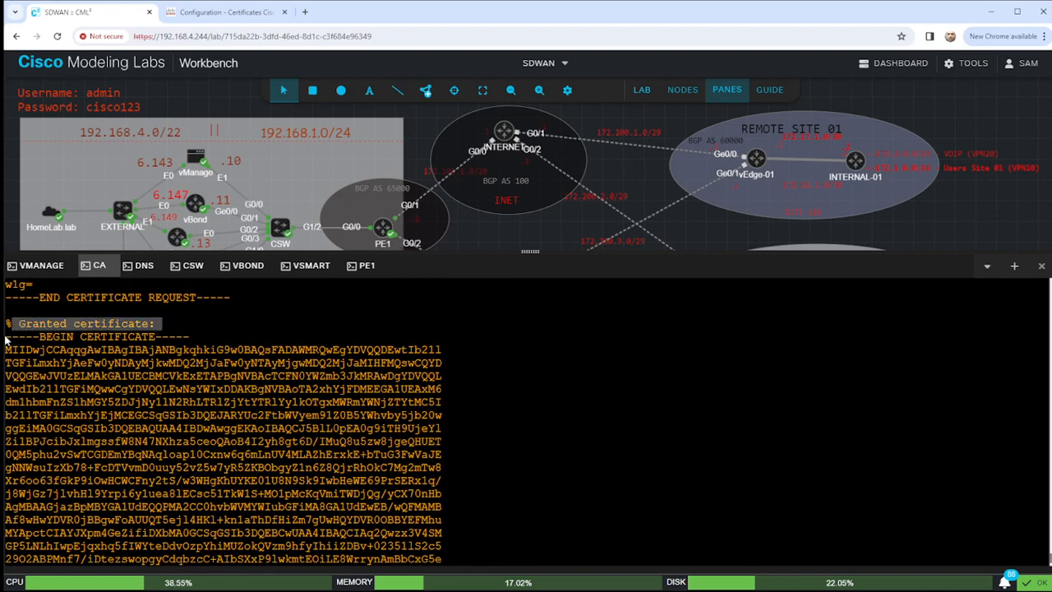
pyautogui.moveTo(6, 336); pyautogui.dragTo(172, 533)
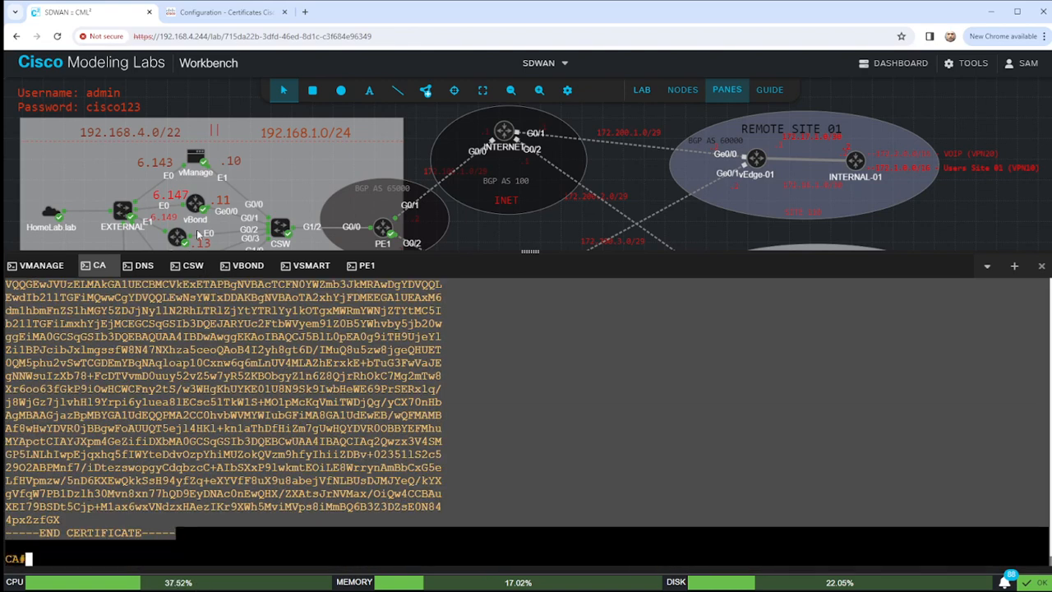
# Paste the LAB-PKI-signed certificate into vManage's Install Certificate dialog and install it.
pyautogui.click(234, 13)
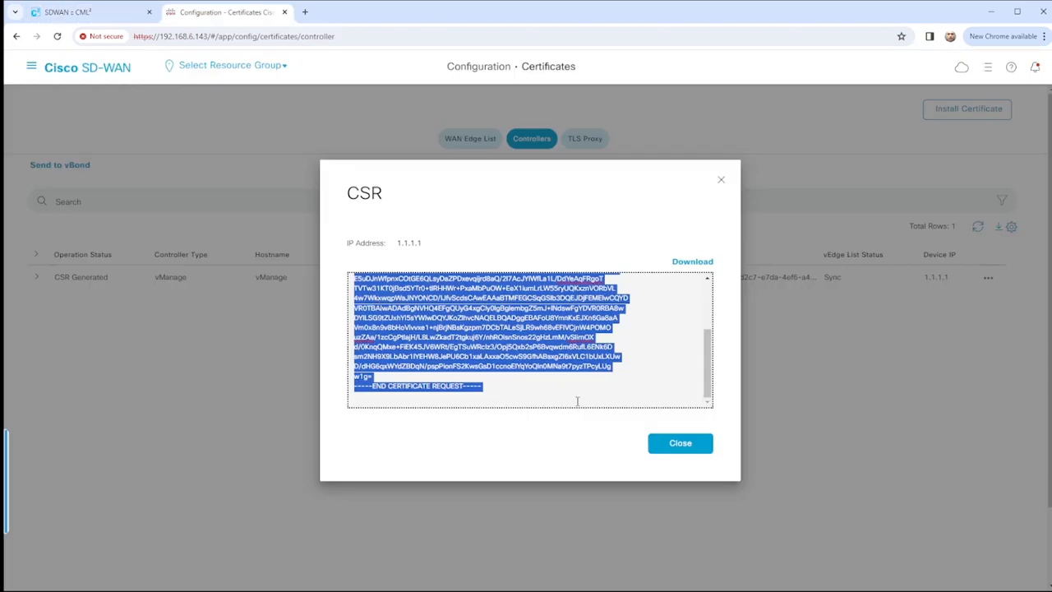
pyautogui.click(678, 441)
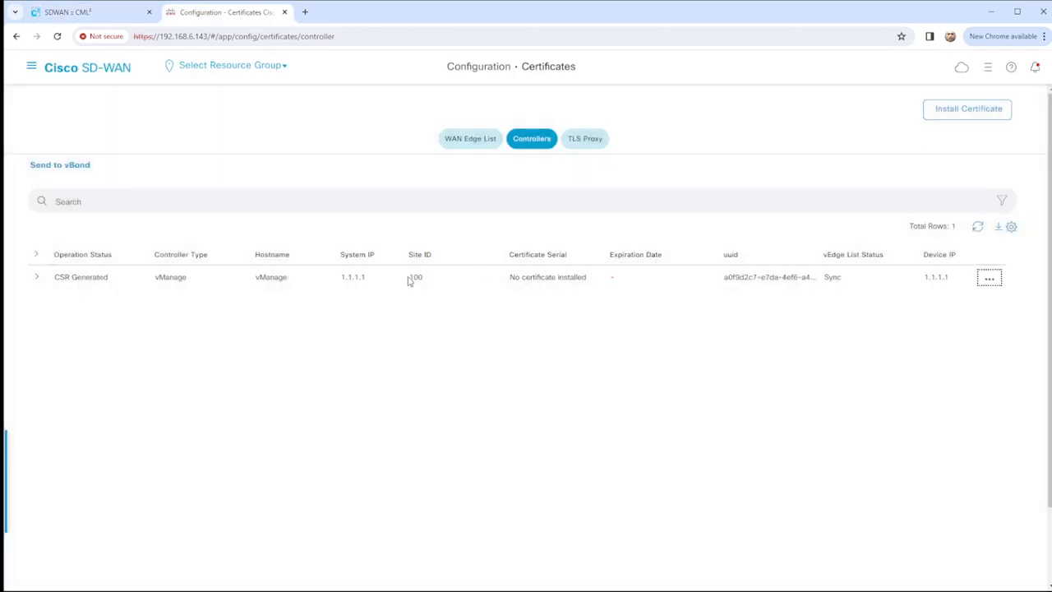
pyautogui.click(37, 278)
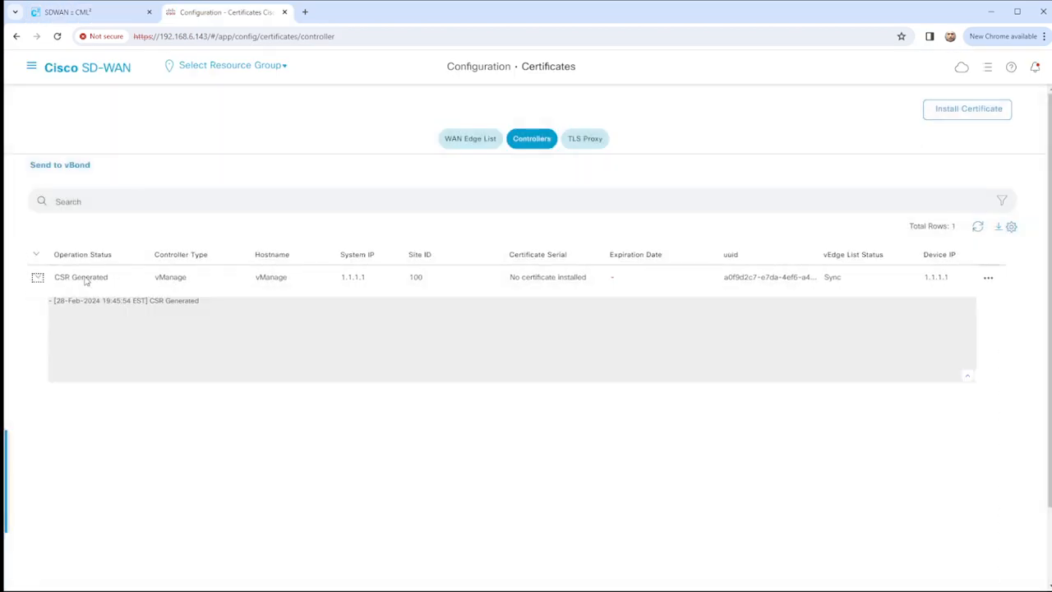
pyautogui.click(80, 280)
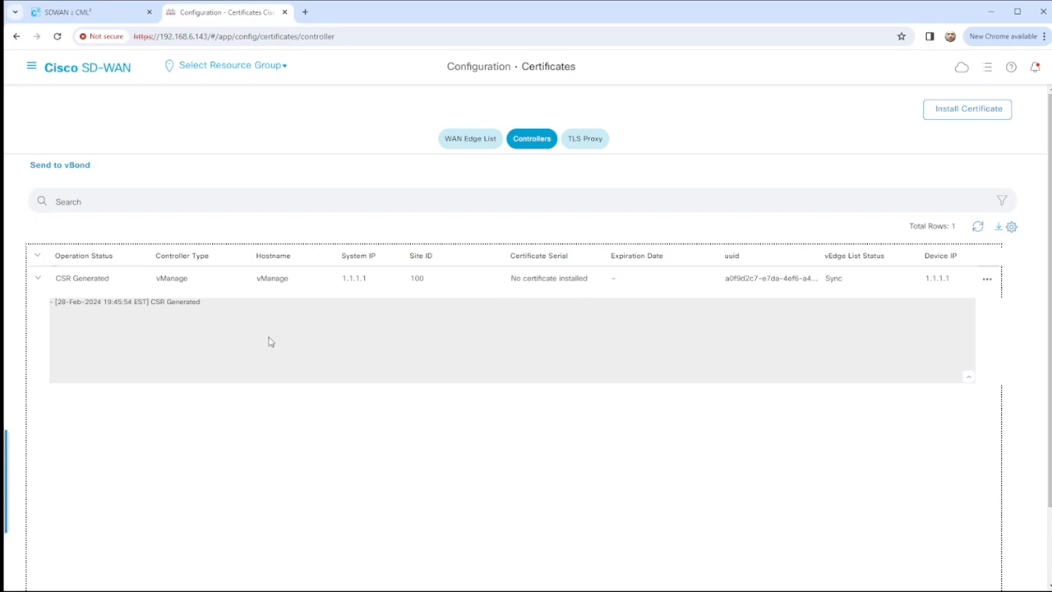
pyautogui.click(967, 113)
pyautogui.click(443, 274)
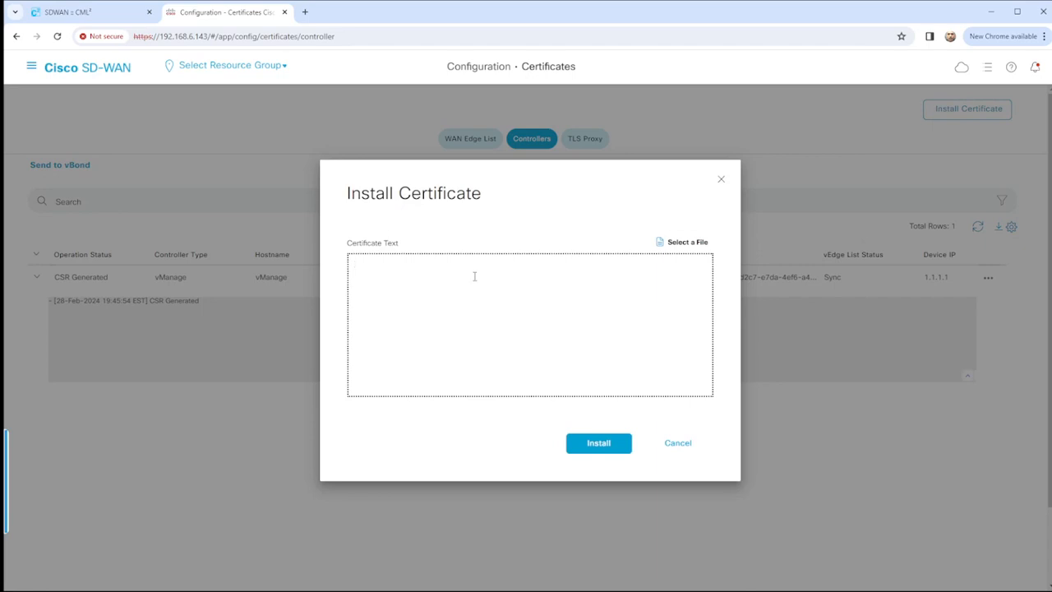
pyautogui.hotkey('ctrl', 'v')
pyautogui.scroll(3, 510, 319)
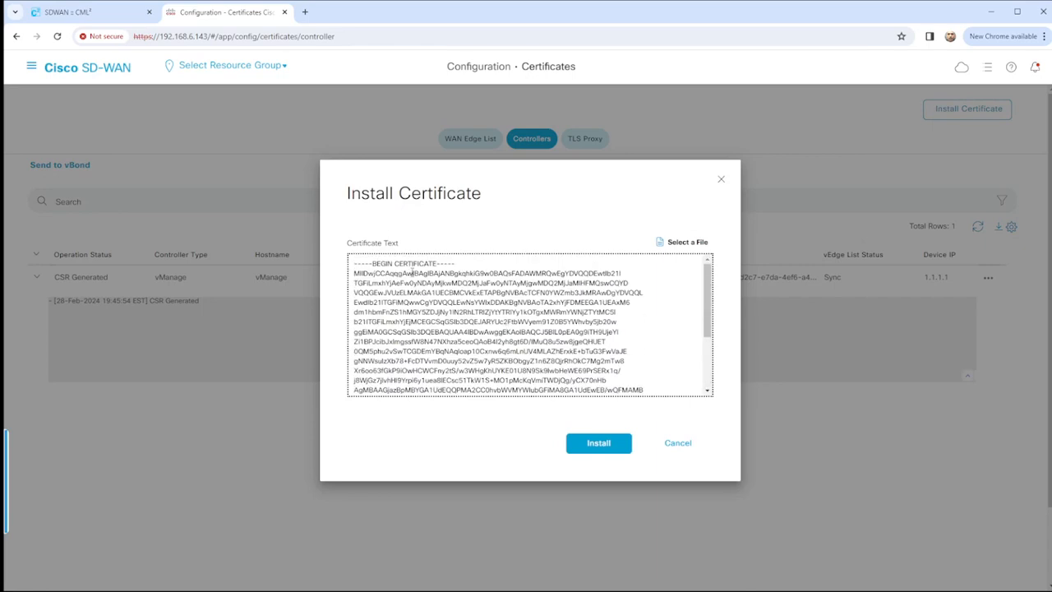
pyautogui.scroll(-5, 414, 273)
pyautogui.click(587, 443)
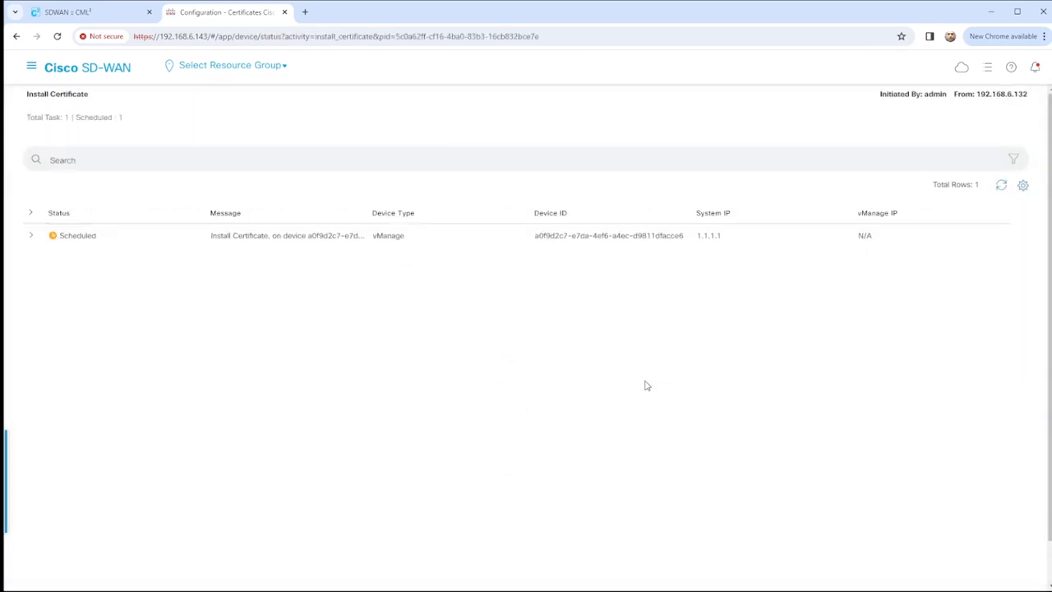
# Refresh the vManage Install Certificate task until it reports Success.
pyautogui.click(31, 236)
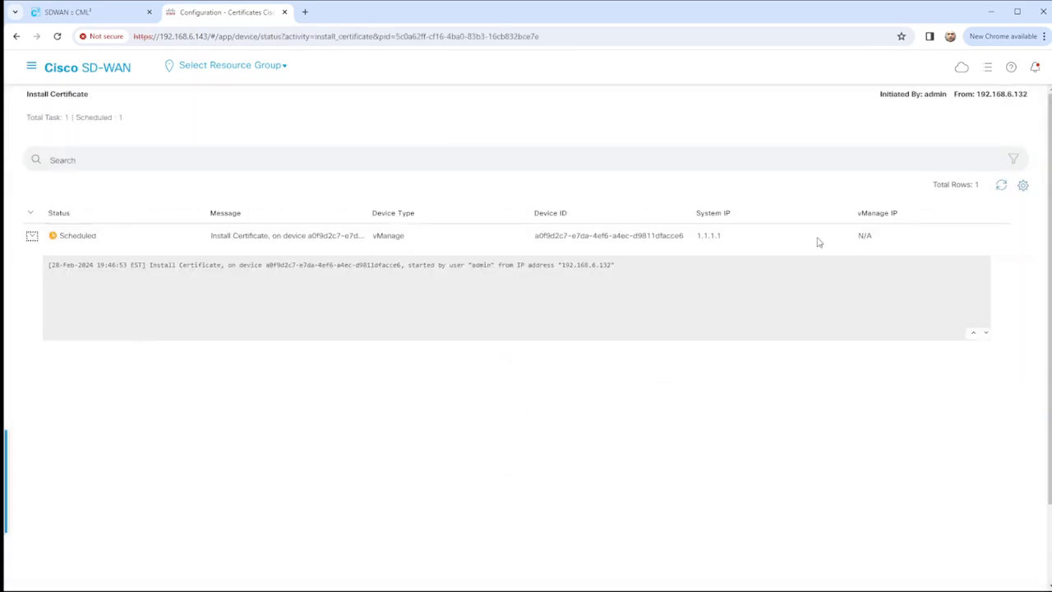
pyautogui.click(1001, 184)
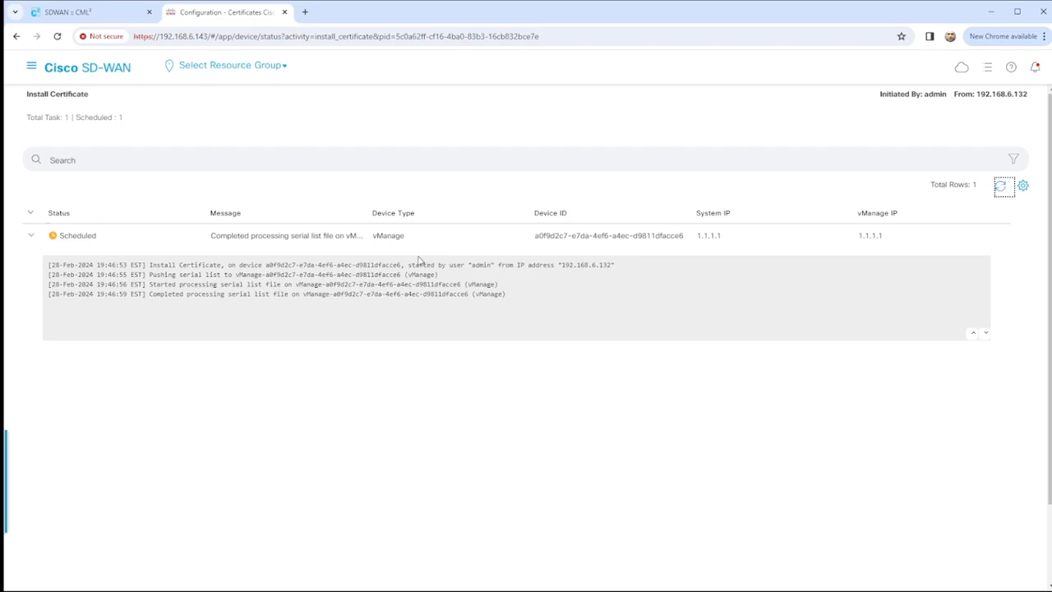
pyautogui.click(1001, 187)
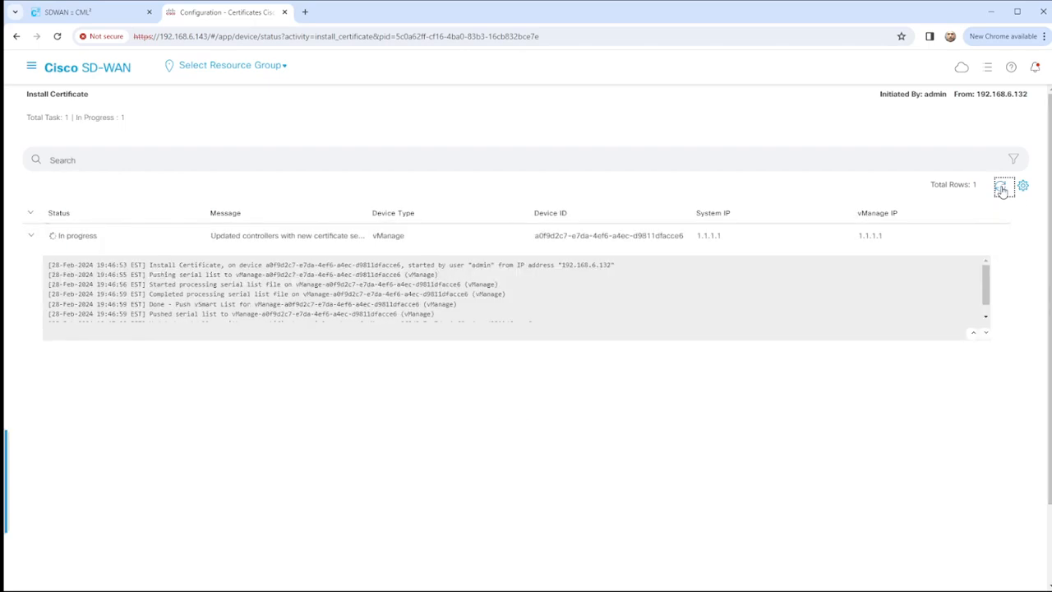
pyautogui.click(1001, 188)
pyautogui.click(1001, 188)
pyautogui.click(1001, 188)
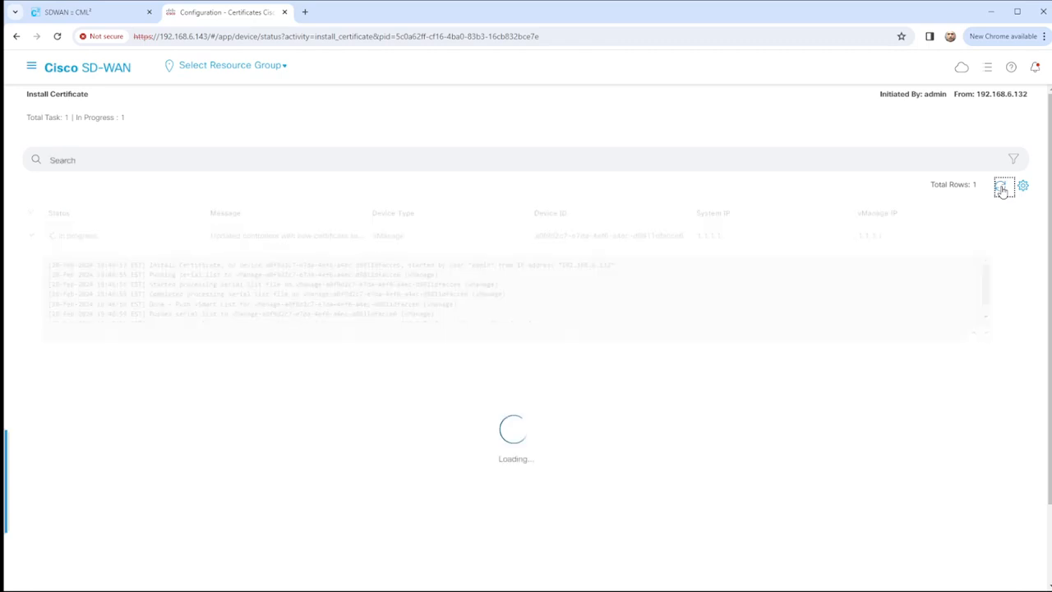
pyautogui.click(1001, 188)
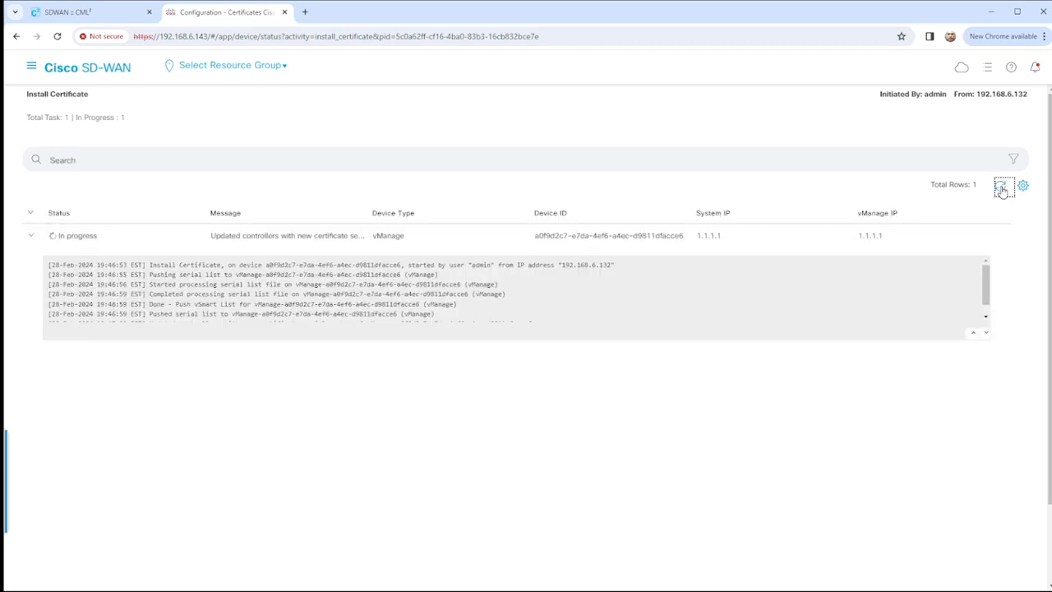
pyautogui.scroll(-1, 649, 291)
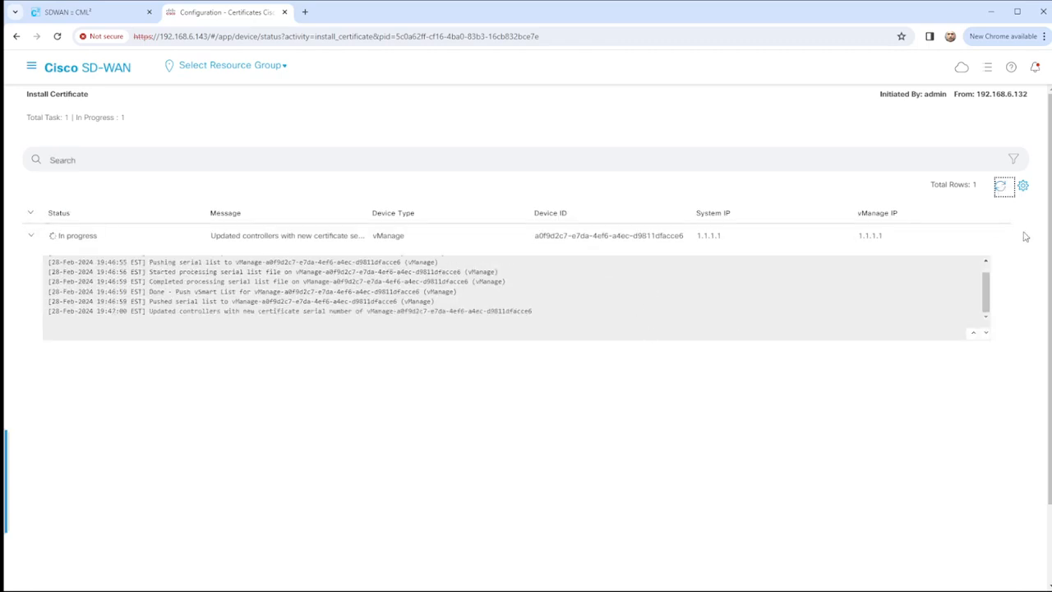
pyautogui.click(1000, 189)
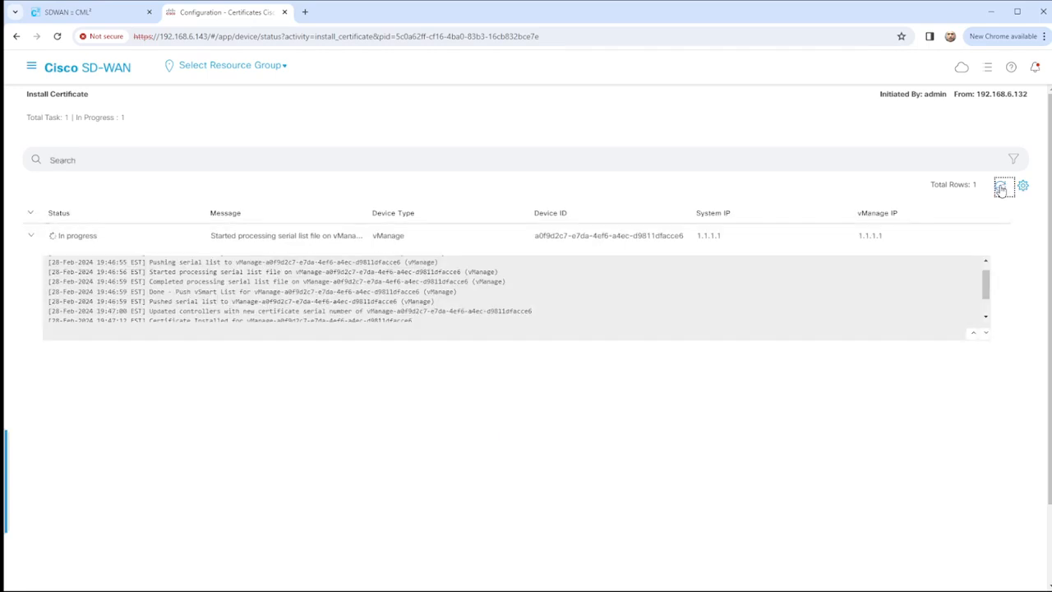
pyautogui.click(1001, 188)
pyautogui.scroll(-3, 754, 293)
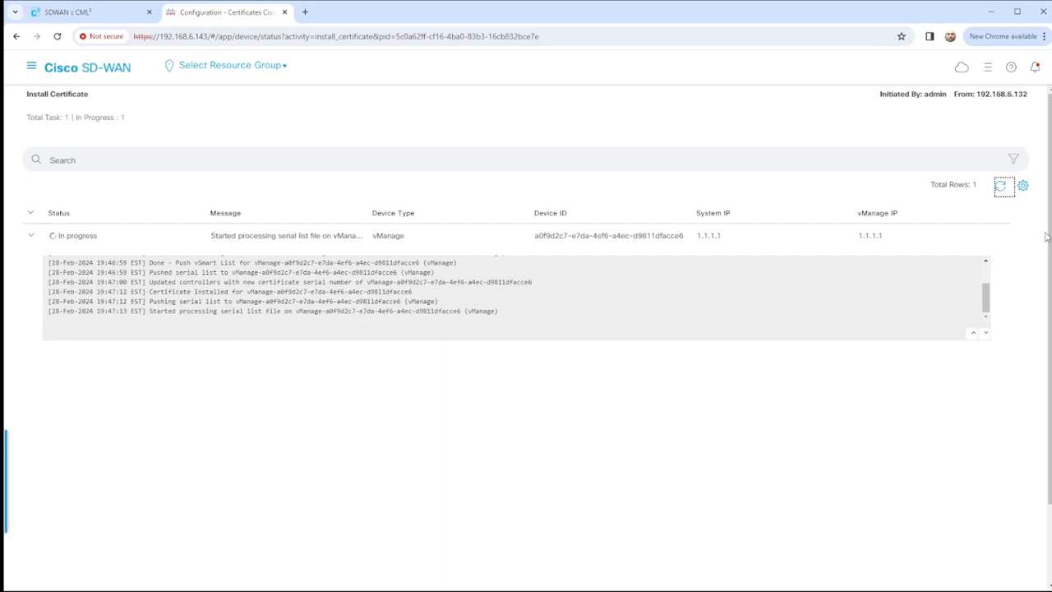
pyautogui.click(1002, 187)
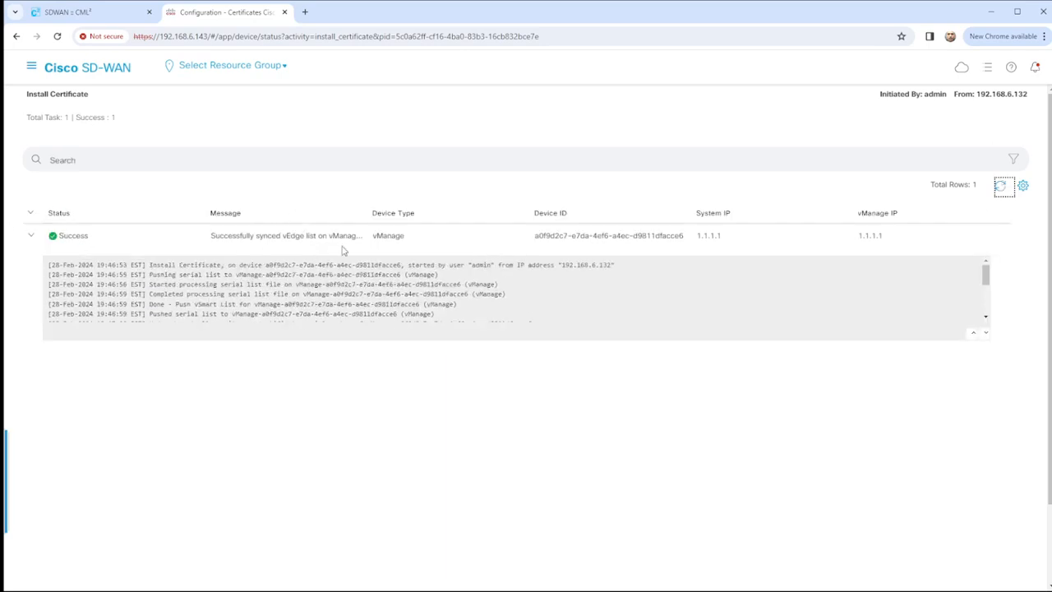
# Show the Controllers certificate list, where vManage has serial 02 expiring 27 Feb 2025.
pyautogui.click(31, 66)
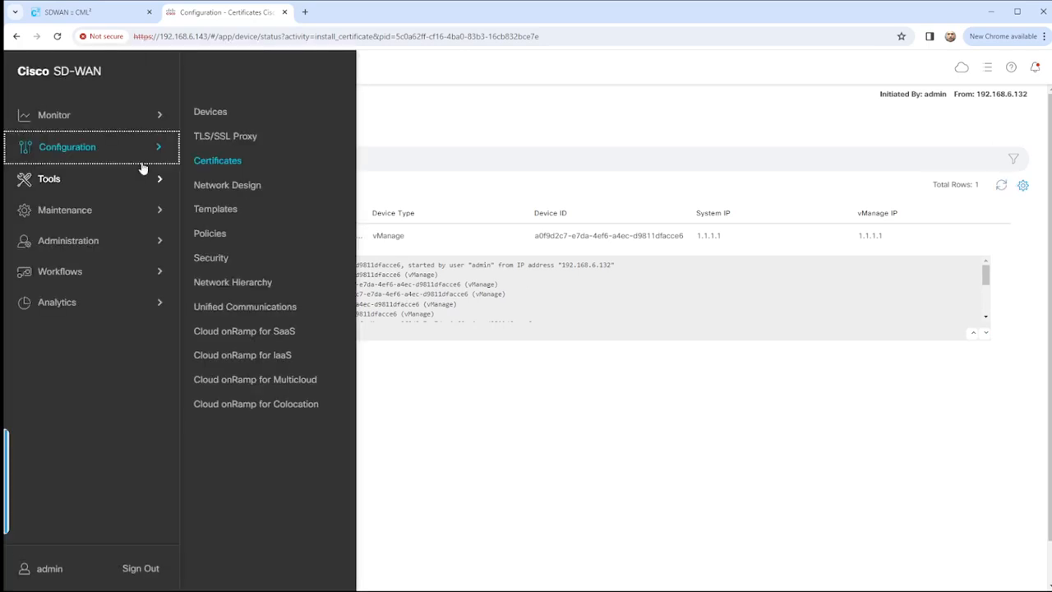
pyautogui.click(219, 163)
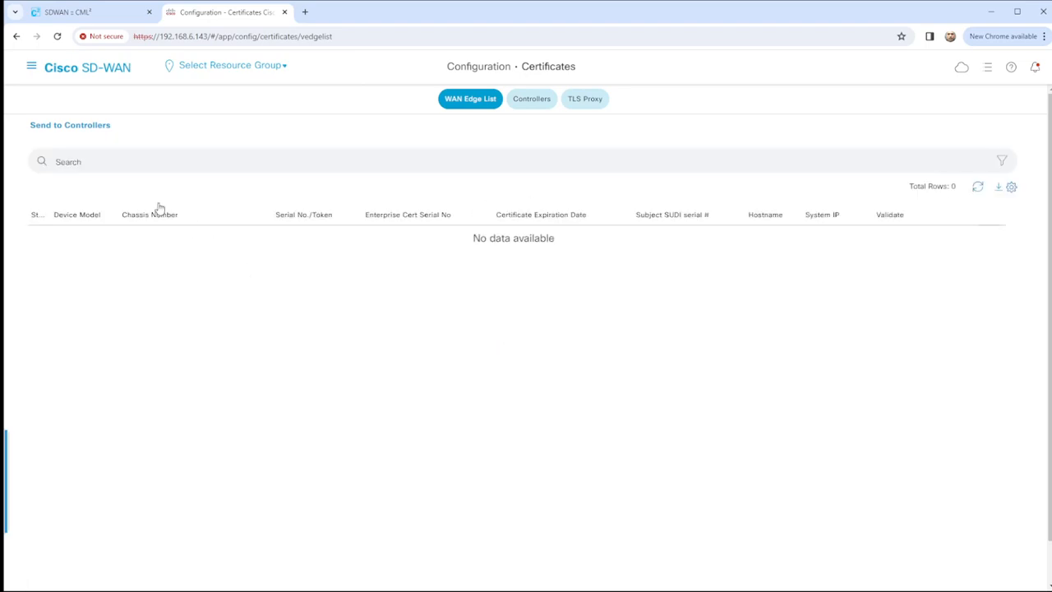
pyautogui.click(531, 105)
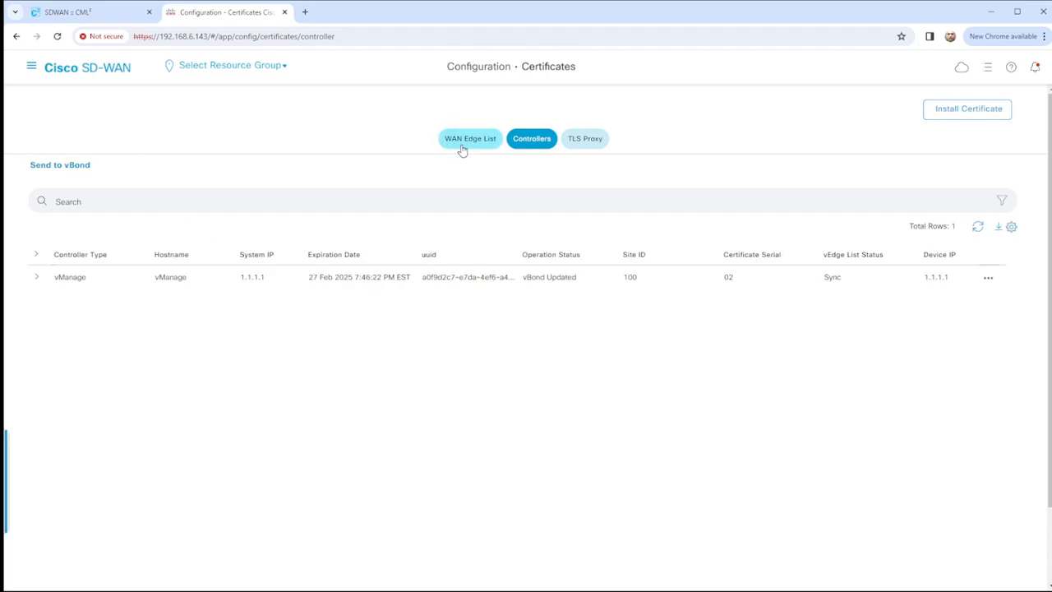
# In the Controllers device list, choose Add Controller > vBond.
pyautogui.click(31, 67)
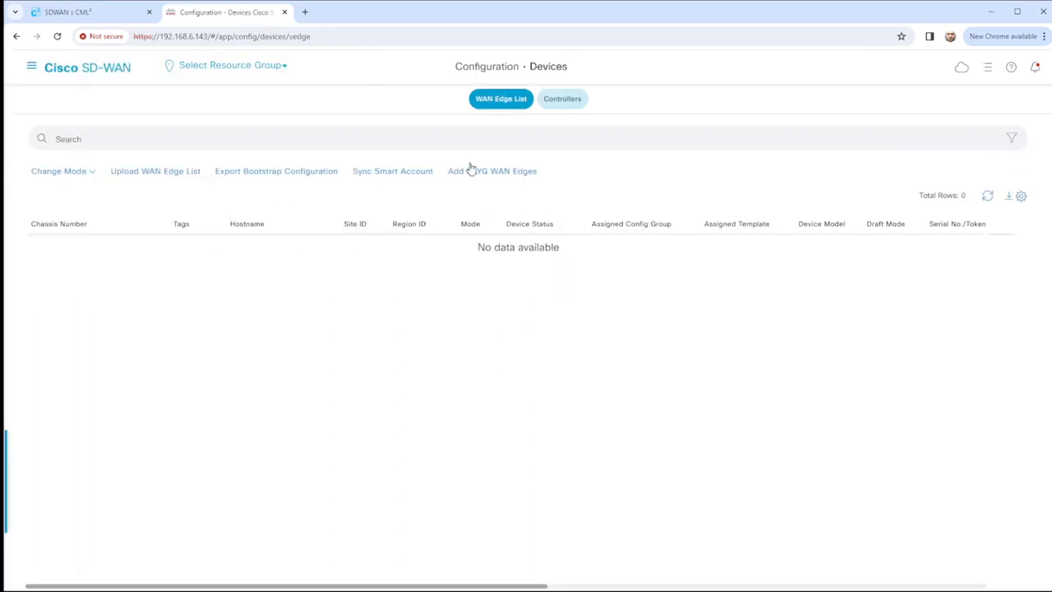
pyautogui.click(560, 109)
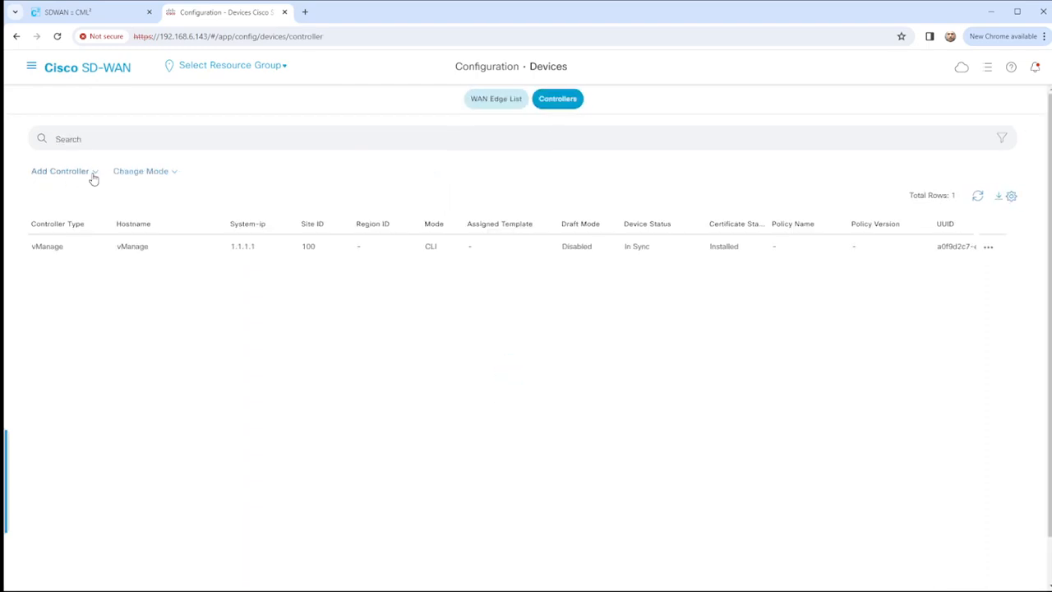
pyautogui.click(92, 174)
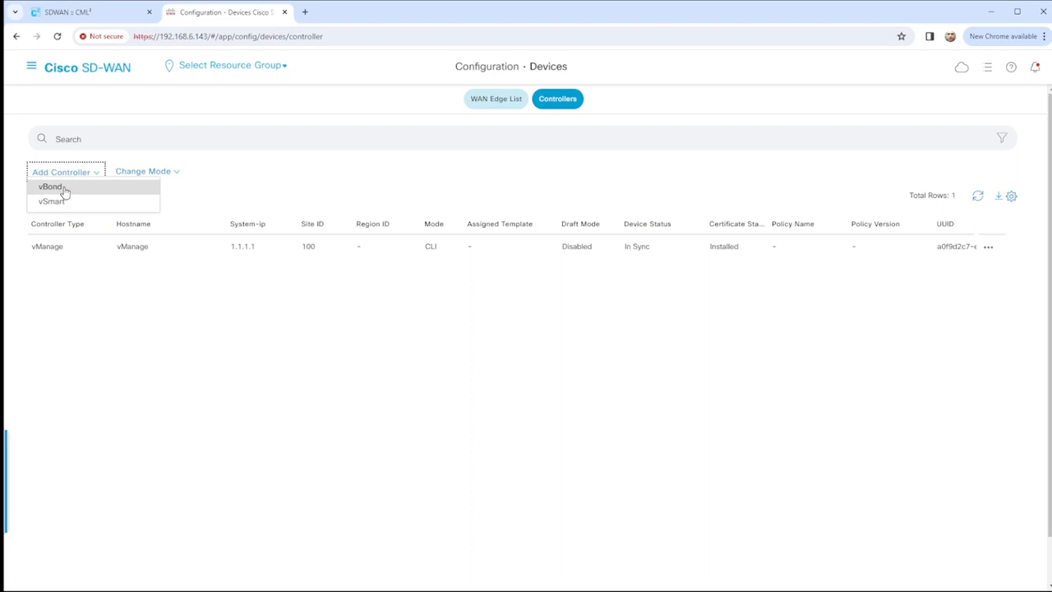
pyautogui.click(59, 189)
# Enter IP 192.168.1.11 and the admin credentials, keep Generate CSR checked, and add the vBond.
pyautogui.click(474, 268)
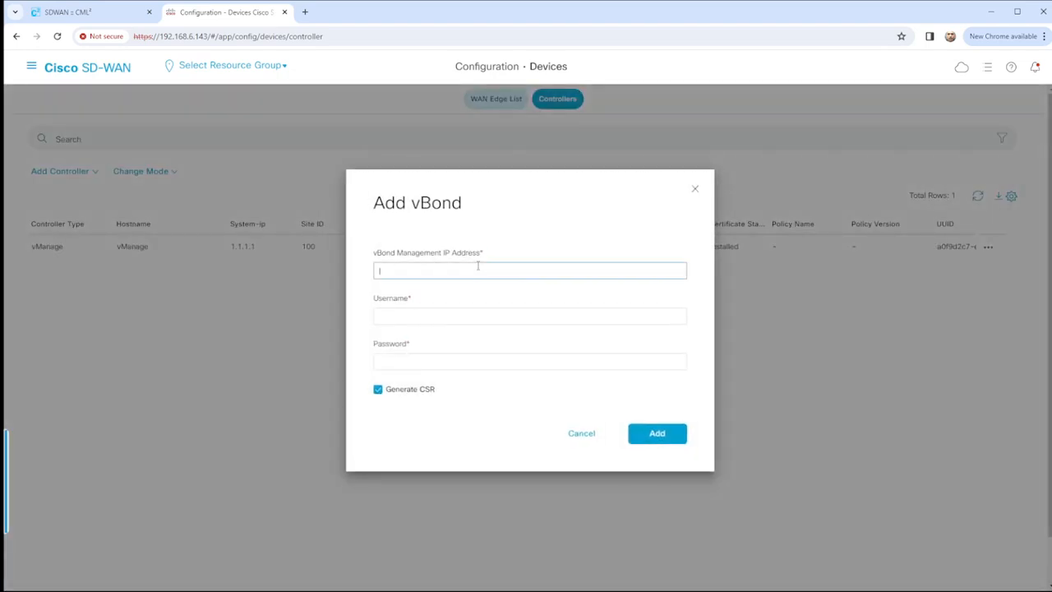
pyautogui.write('192.168.1.11')
pyautogui.click(431, 317)
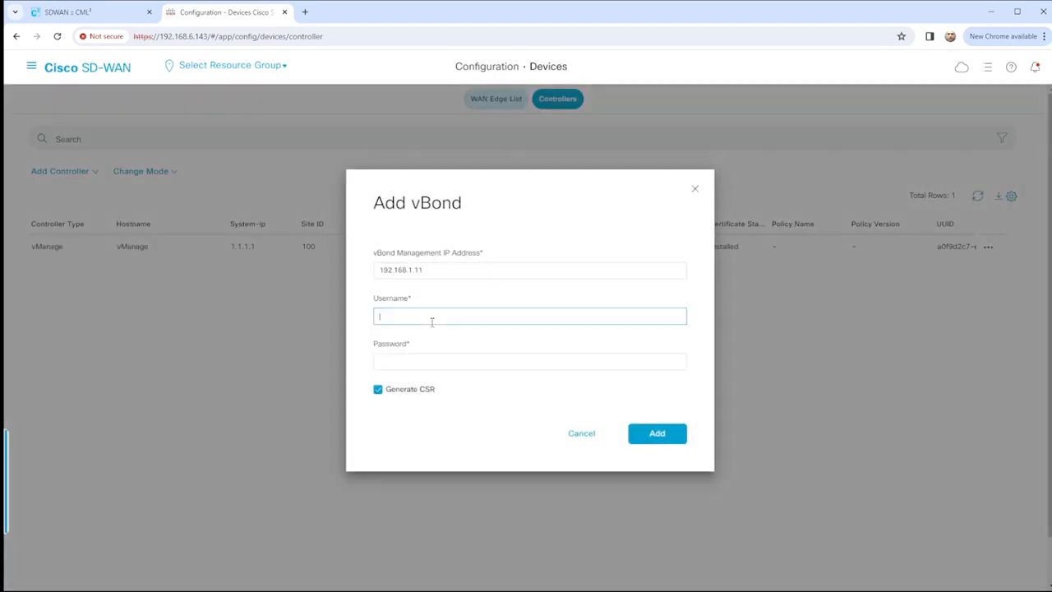
pyautogui.write('admin')
pyautogui.press('Tab')
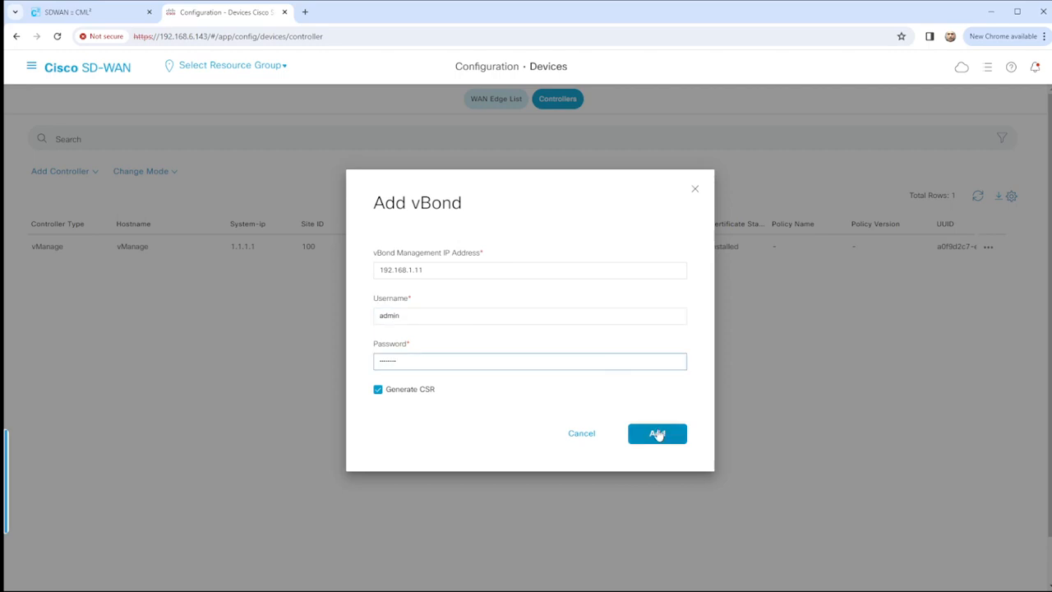
pyautogui.click(378, 392)
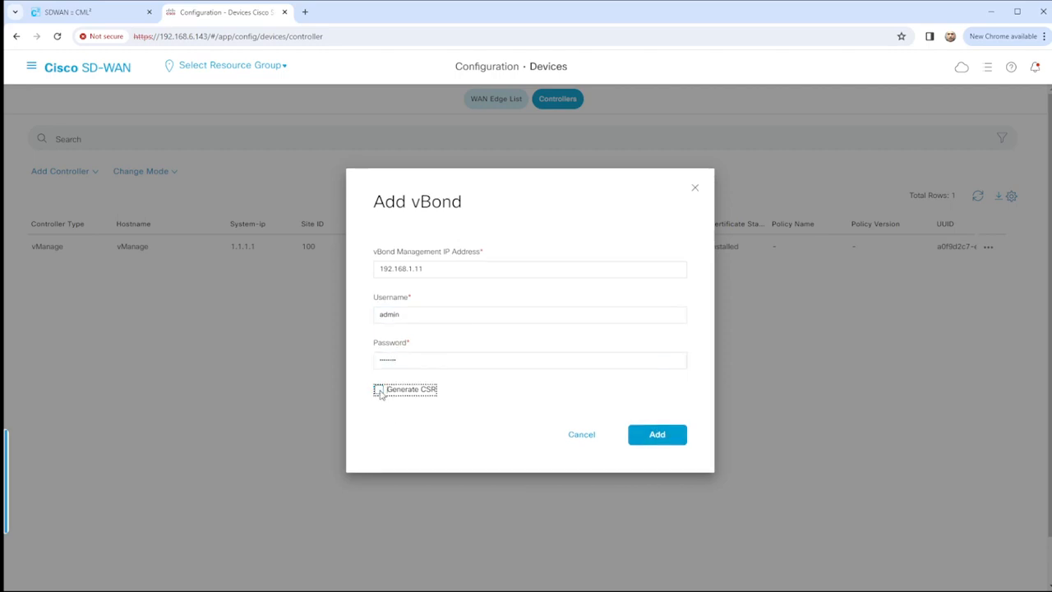
pyautogui.click(379, 391)
pyautogui.click(657, 434)
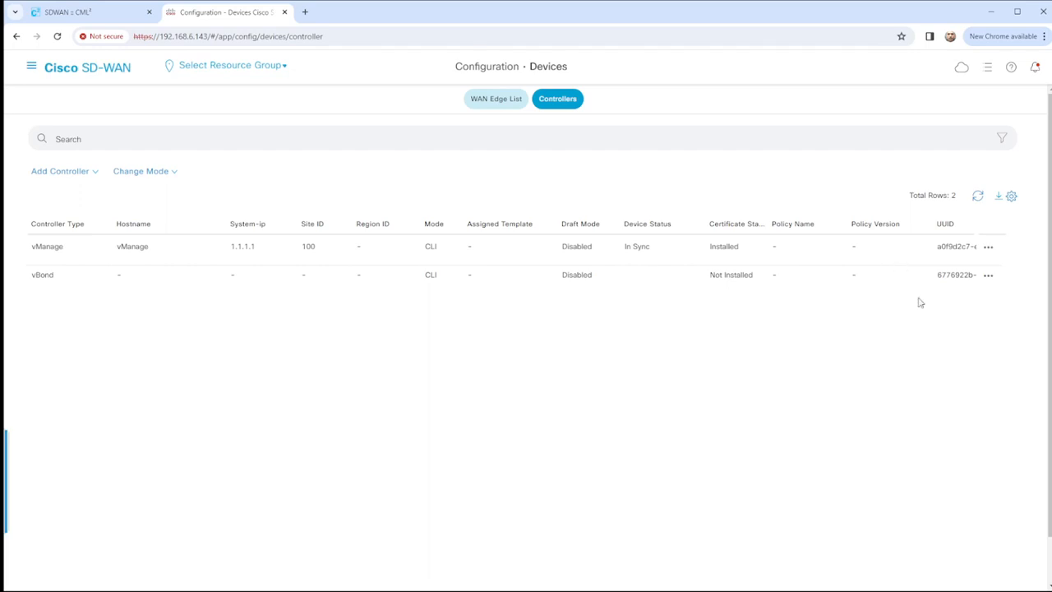
# From the Controllers certificate list, view and select the full CSR for vBond 192.168.1.11.
pyautogui.click(988, 276)
pyautogui.click(767, 364)
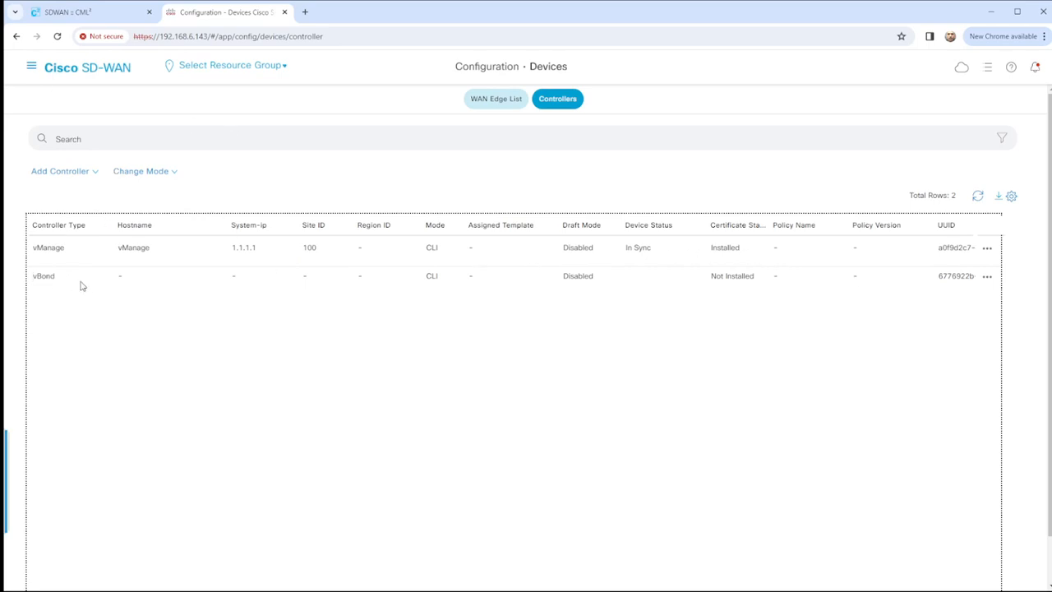
pyautogui.click(30, 65)
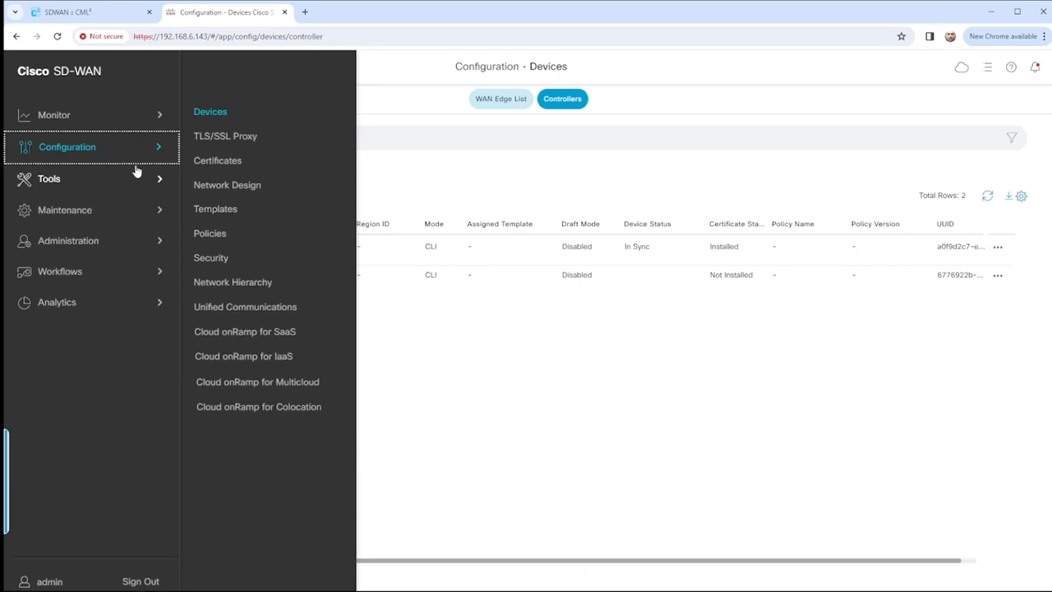
pyautogui.click(220, 162)
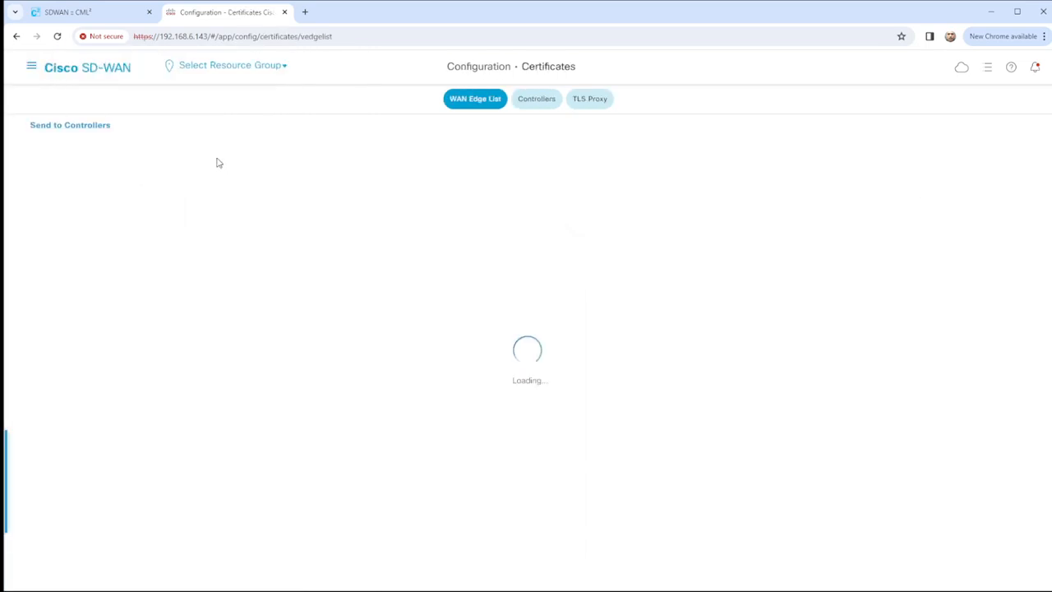
pyautogui.click(538, 103)
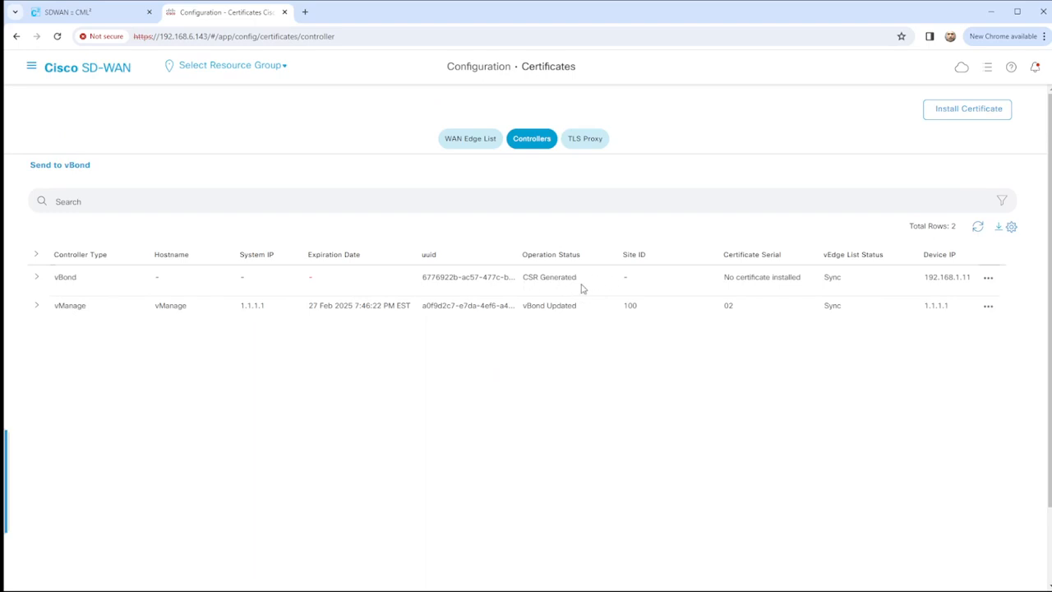
pyautogui.click(987, 278)
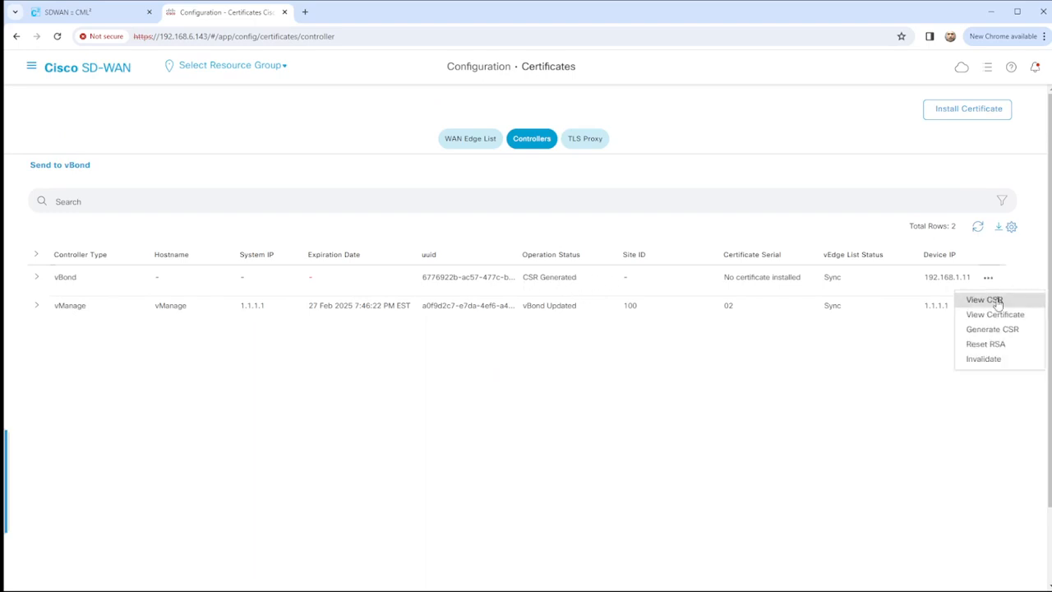
pyautogui.click(998, 301)
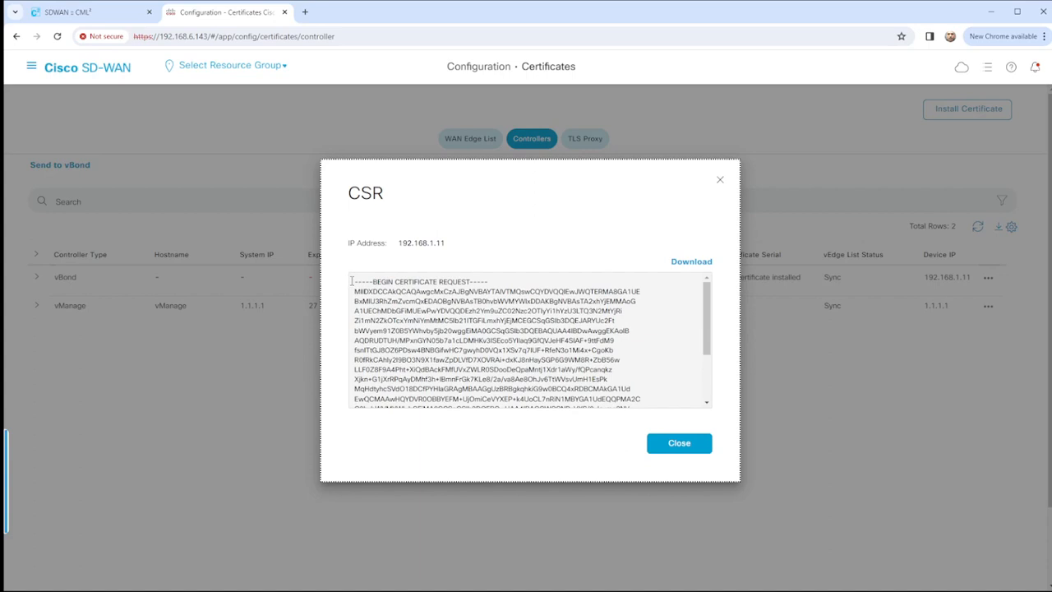
pyautogui.moveTo(356, 281); pyautogui.dragTo(588, 450)
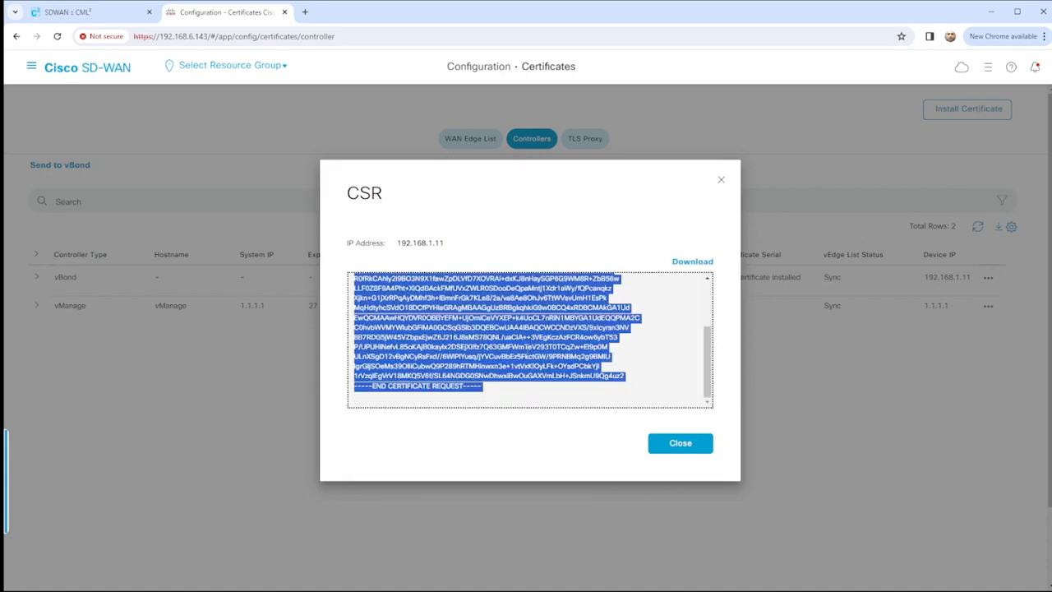
pyautogui.click(679, 445)
pyautogui.click(121, 17)
# Clear the CA prompt and run 'crypto pki server LAB-PKI request pkcs10 terminal'.
pyautogui.hotkey('ctrl', 'v')
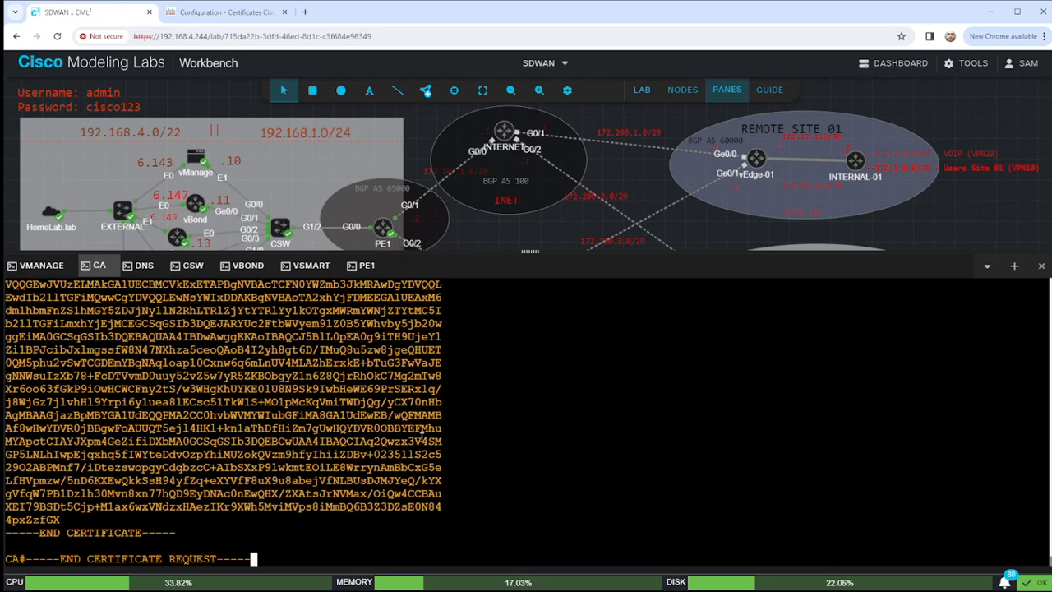
pyautogui.press('BackSpace')
pyautogui.press('BackSpace')
pyautogui.press('BackSpace')
pyautogui.press('BackSpace')
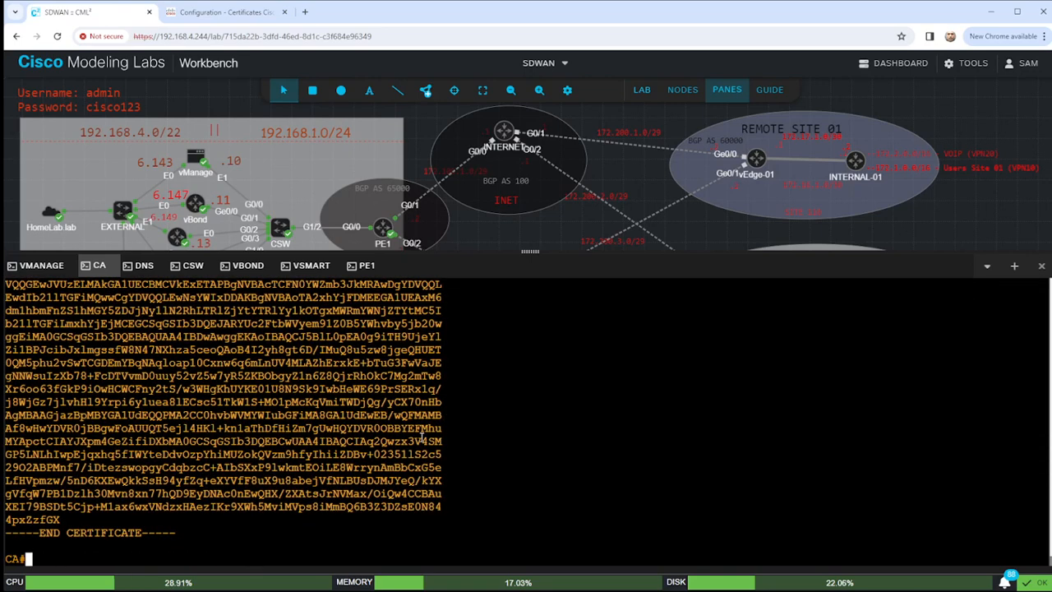
pyautogui.write('crypto p')
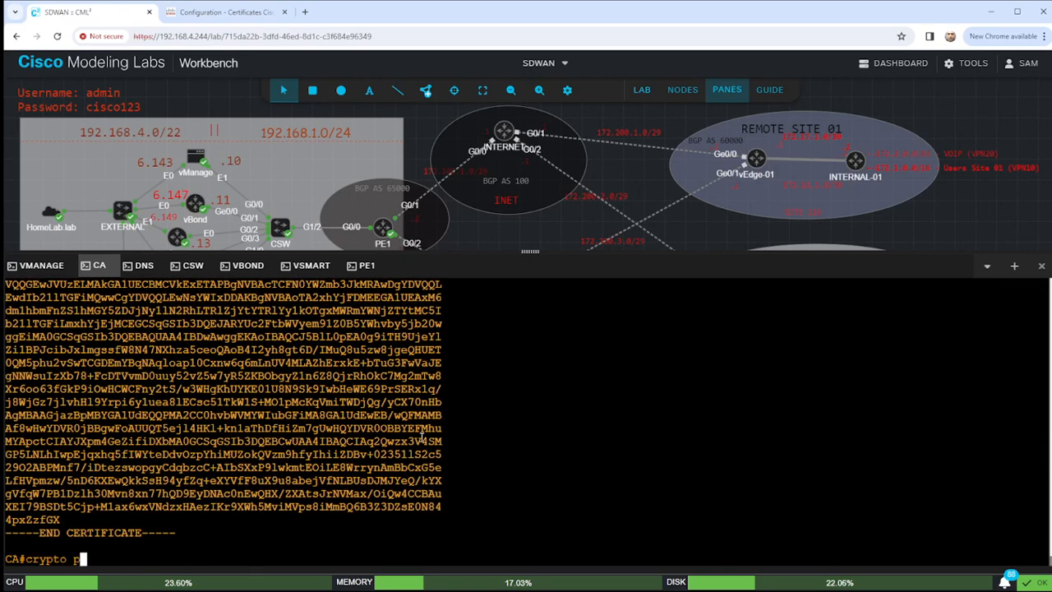
pyautogui.write('ki ser')
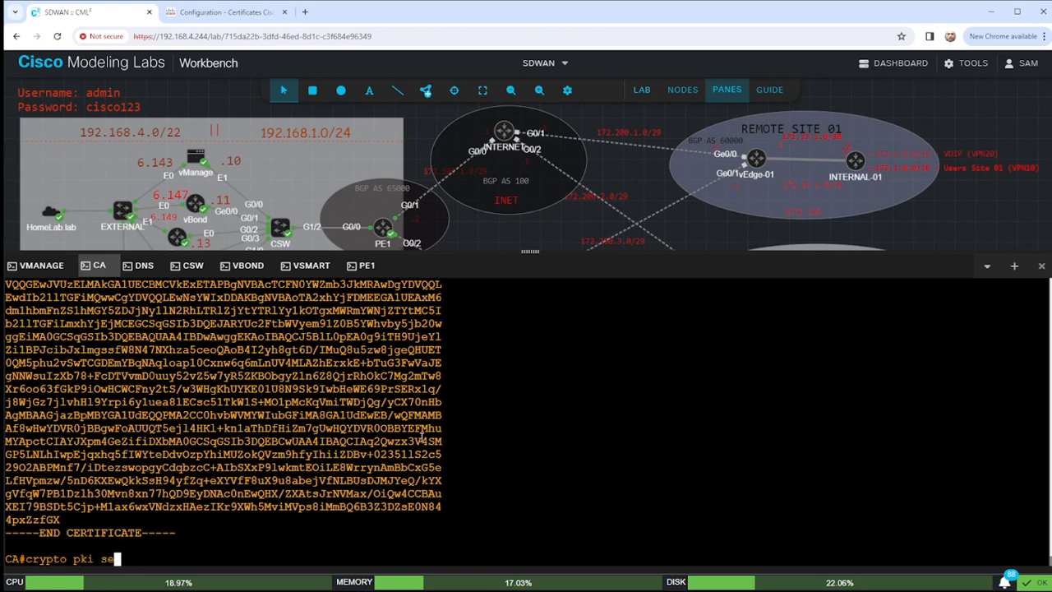
pyautogui.press('Tab')
pyautogui.write('LAB-')
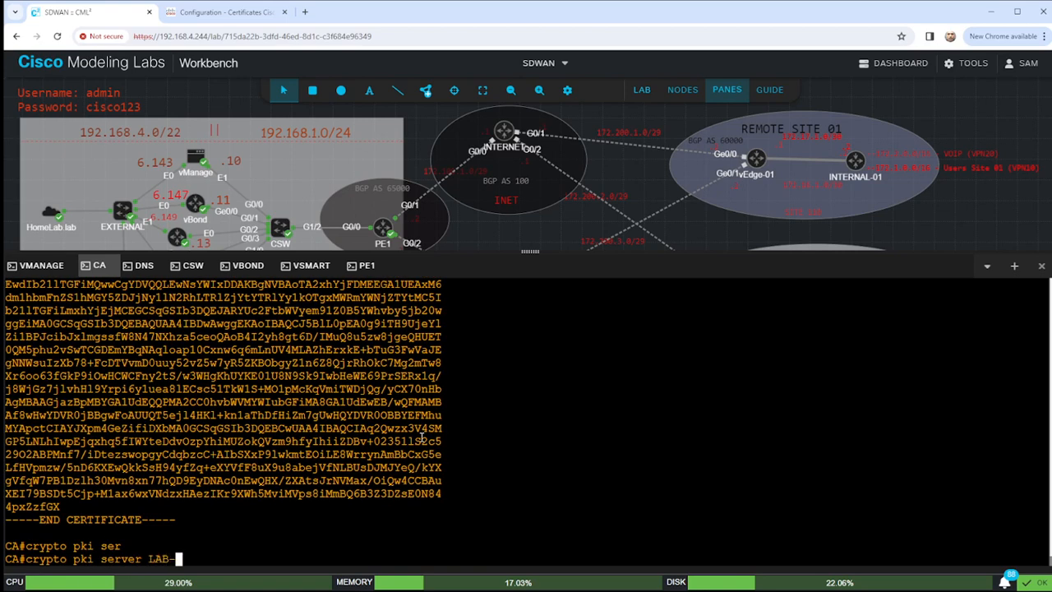
pyautogui.write('PKI requ')
pyautogui.press('Tab')
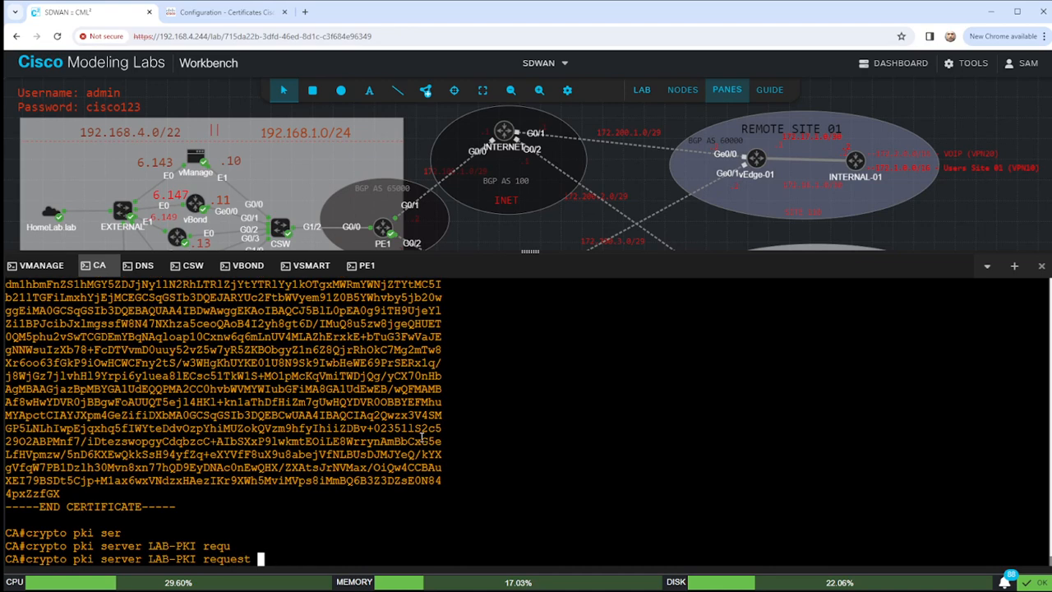
pyautogui.write('pk')
pyautogui.write('c')
pyautogui.press('Tab')
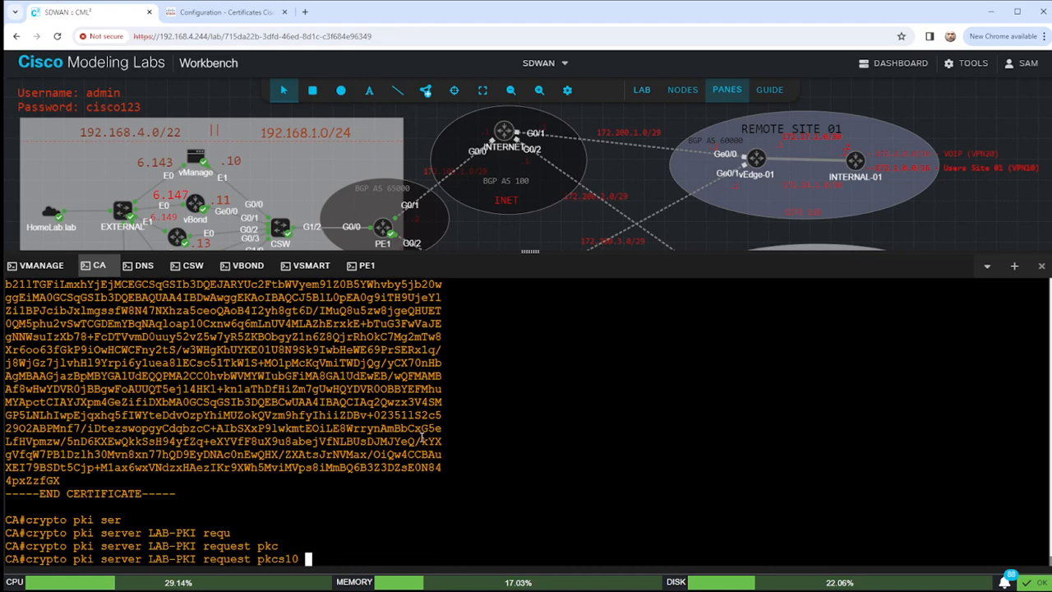
pyautogui.write('term')
pyautogui.press('Tab')
pyautogui.press('Return')
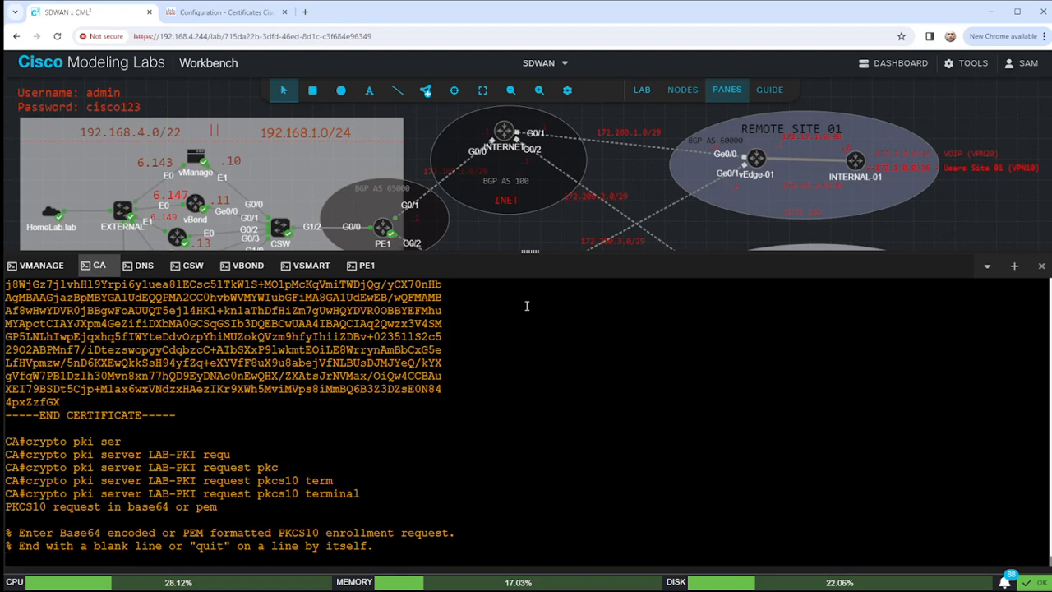
# Paste the vBond CSR so LAB-PKI grants it, then select the signed certificate.
pyautogui.write('-----BEGIN CERTIFICATE REQUEST----- MIIDXDCCAkQCAQAwgcMxCzAJBgNVBAYTAlVTMQswCQYDVQQIEwJWQTERMA8GA1UE BxMIU3RhZmZvcmQxEDAOBgNVBAsTB0hvbWVMYWIxDDAKBgNVBAsTA2xhYjEMMAoG A1UEChMDbGFiMUEwPwYDVQQDEzh2Ym9uZC02Nzc2OTIyYi1hYzU3LTQ3N2MtYjRi Zi1mN2ZkOTcxYmNiYmMtMC5Ib21lTGFiLmxhYjEjMCEGCSqGSIb3DQEJARYUc2Ft bWVyem91ZOB5YWhvby5jb20wggEiMA0GCSqGSIb3DQEBAQUAA4IBDwAwggEKAoIB AQDRUDTUH/MPxnGYN05b7alcLDMHKv3ISEco5Yllaq9GfQVJeHF4SIAF+9ttFdM9 fsnITtGJ8OZ6PDsw4BNBGifwHC7gwyhD0VQx1XSv7q7lUF+RfeN3olMi4x+CgoKb R0fRkCAhIy2l9BO3N9X1fawZpDLVfD7XOVRAi+dxKJ8nHaySGP6G9WM8R+ZbB56w LLF0Z8F9A4Pht+XiQdBAckFMfUVxZWLR0SDooDeQpaMntjlXdrlaWy/fQPcanqkz Xjkn+GljXrRPqAyDMhf3h+lBmnFrGk7KLe8/2a/va8Ae8OhJv6TtWVsvUmHlEsPk MqHdtyhcSVdOl8DCfPYHIaGRAgMBAAGgUzBRBgkqhkiG9w0BCQ4xRDBCMAkGA1Ud EwQCMAAwHQYDVR0OBBYEFM+UjOmiCeVYXEP+k4UoCL7nRiNlMBYGA1UdEQQPMA2C C0hvbWVMYWIubGFiMA0GCSqGSIb3DQEBCwUAA4IBAQCWCCNDzVXS/9xlcyrsn3NV 8B7RDG5jW45VZbpxEjwZ6J2l6J8sMS78QNL/uaCiA++3VEgKczAzFCR4ow6ybT53 P/UPUHINefvL85oKAjB0kayIx2DSEjXiIfz7Q63GMFWmTeV293T0TCqZw+El9p0M ULnXSgDl2vBgNCyRsFxd//6WlPlYusq/jYVCuvBbEz5FkctGW/9PRNBMq2g9BMIU IgrGIjSOeMs39OIIiCubwQ9P289hRTMHinwxn3e+1vtVxKIOyLFk+OYsdPCbkYjI lrVzqlEgVrV18MKQ5V6f/SL64NGDG0SNwDhwxiBwOuGAXVmLbH+JSnkmU9Qg4uz2 -----END CERTIFICATE REQUEST-----')
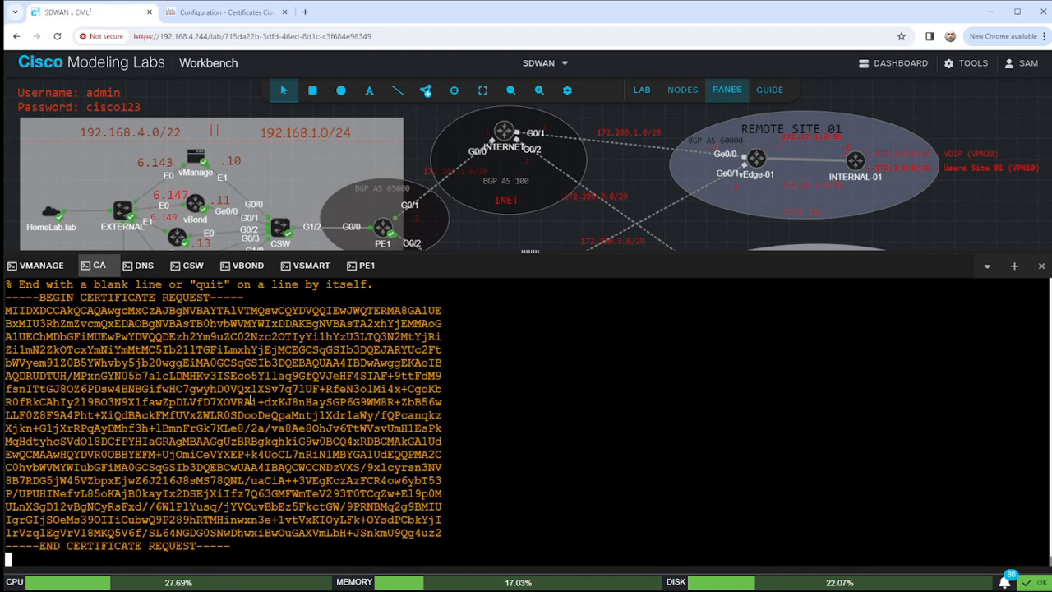
pyautogui.press('Return')
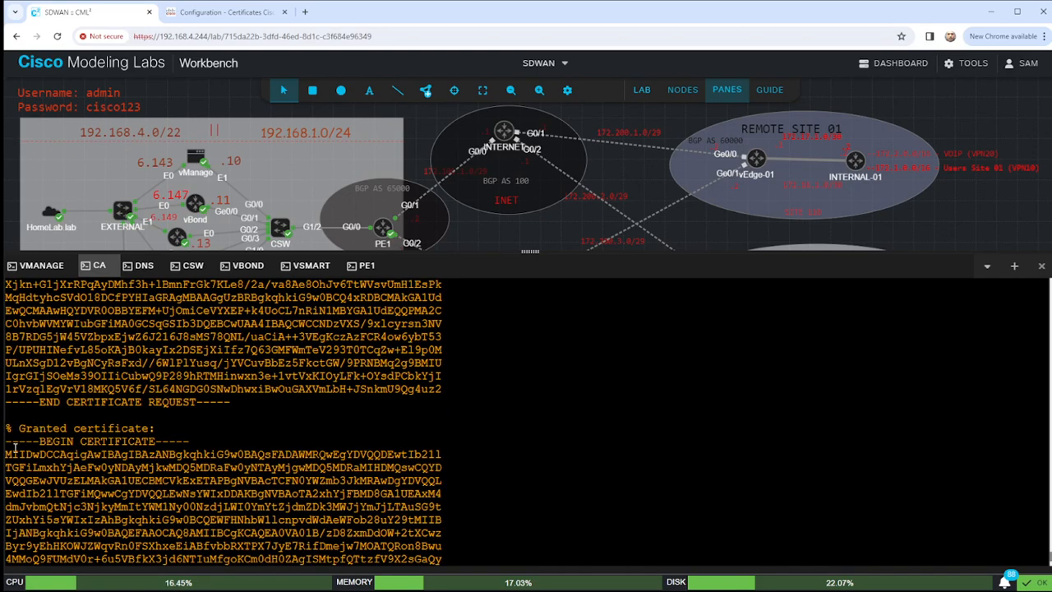
pyautogui.moveTo(7, 440); pyautogui.dragTo(176, 535)
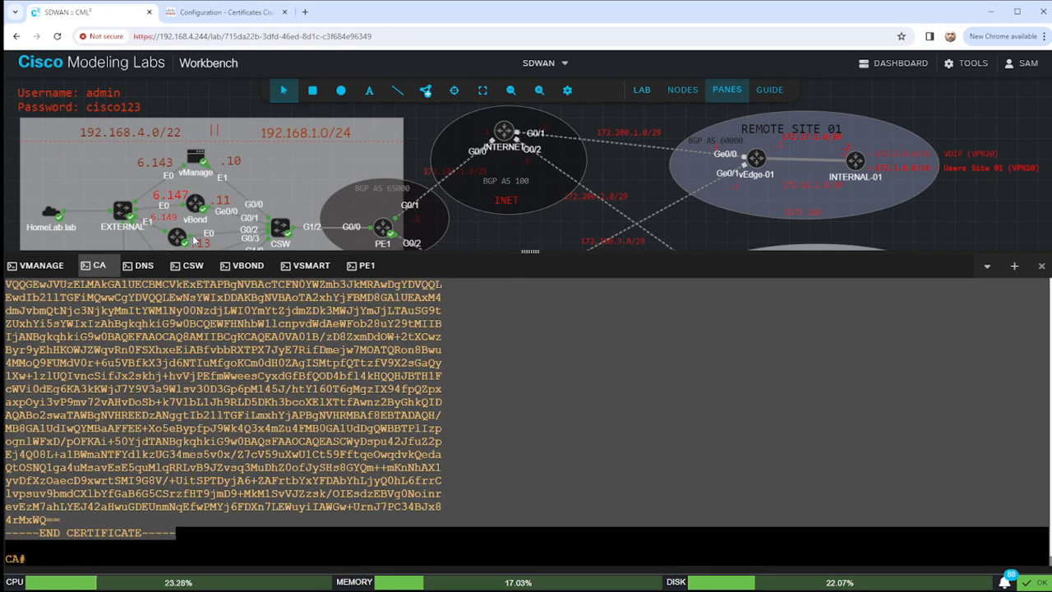
# Return to the certificates page, close the CSR dialog and expand the vManage row's details.
pyautogui.click(218, 11)
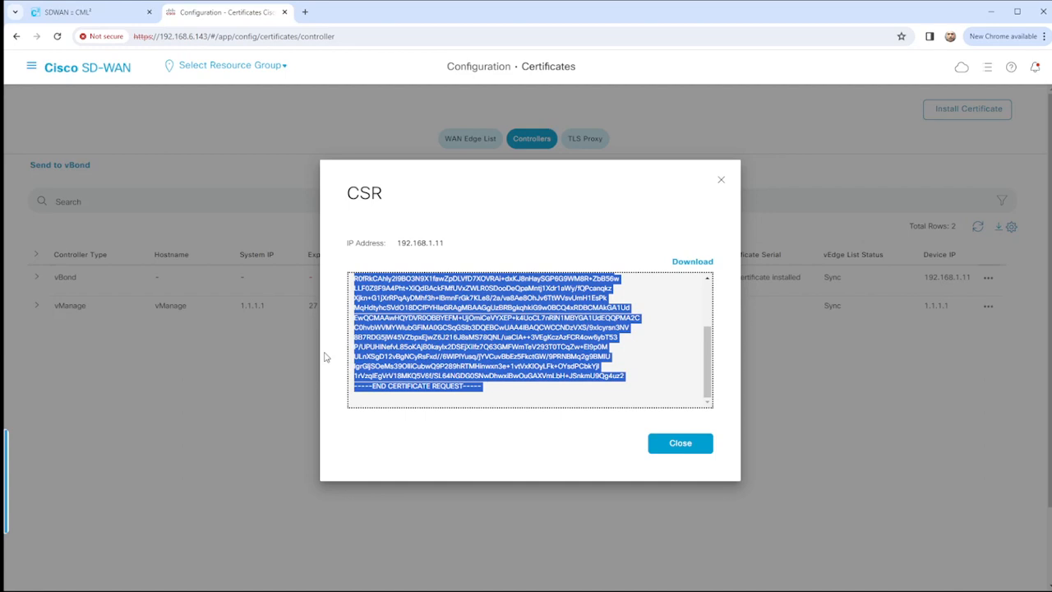
pyautogui.click(667, 449)
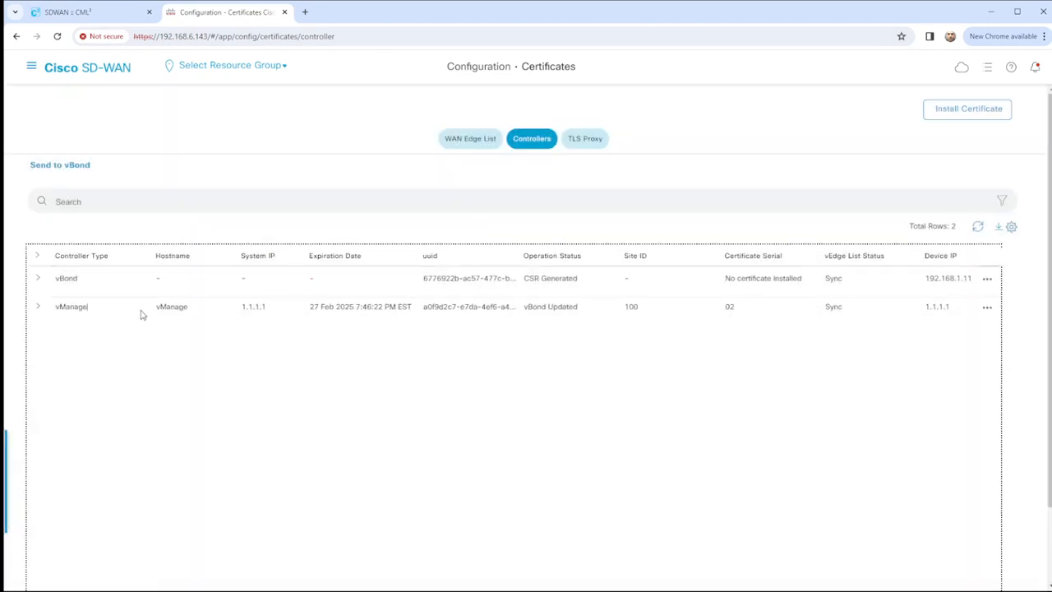
pyautogui.click(36, 306)
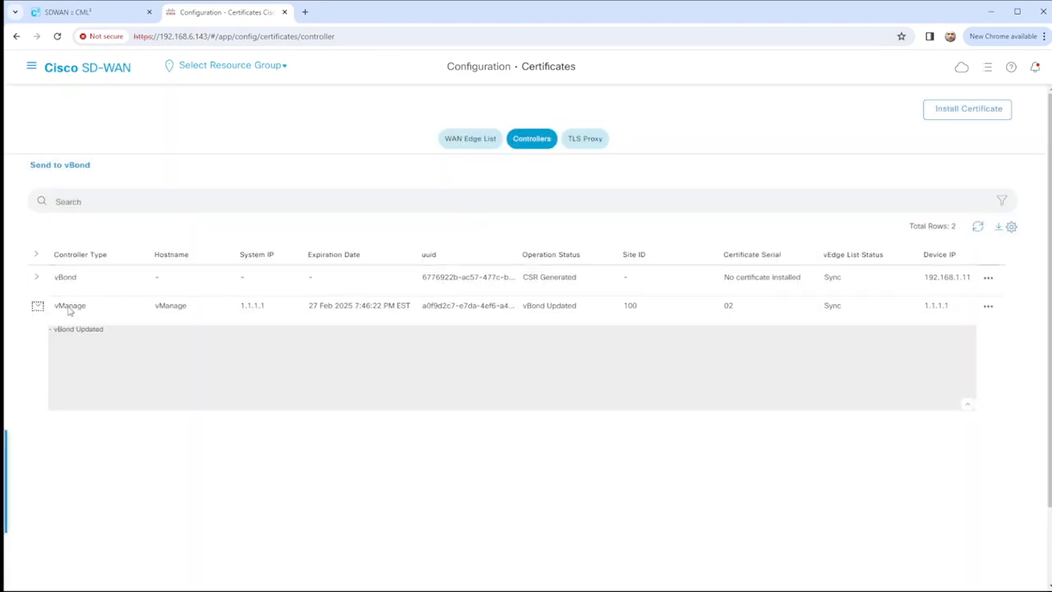
pyautogui.doubleClick(73, 307)
pyautogui.doubleClick(75, 310)
pyautogui.click(37, 309)
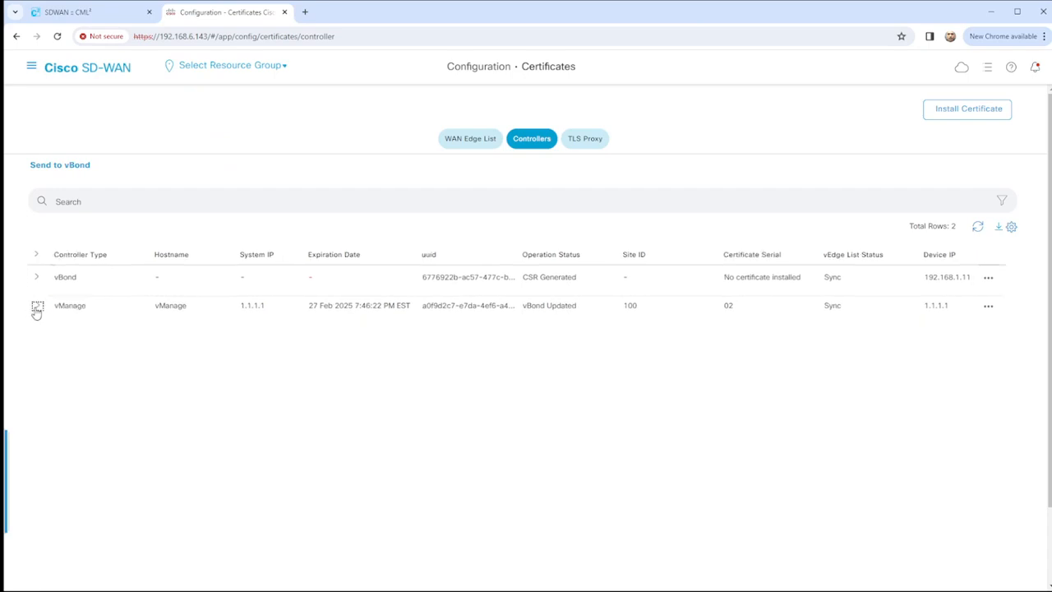
pyautogui.click(37, 309)
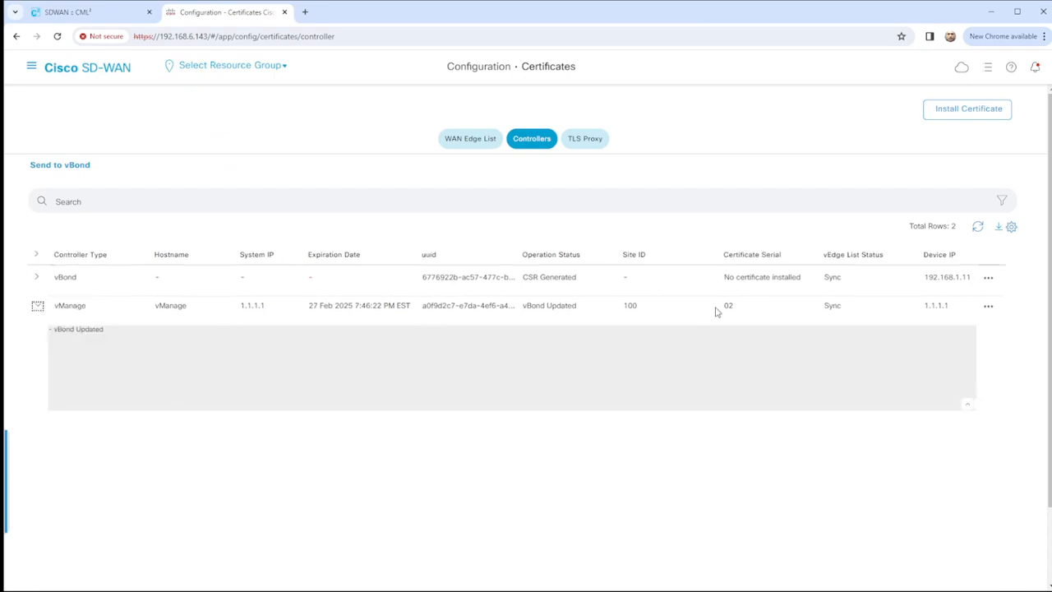
# Paste the signed vBond certificate into Install Certificate and install it.
pyautogui.click(967, 108)
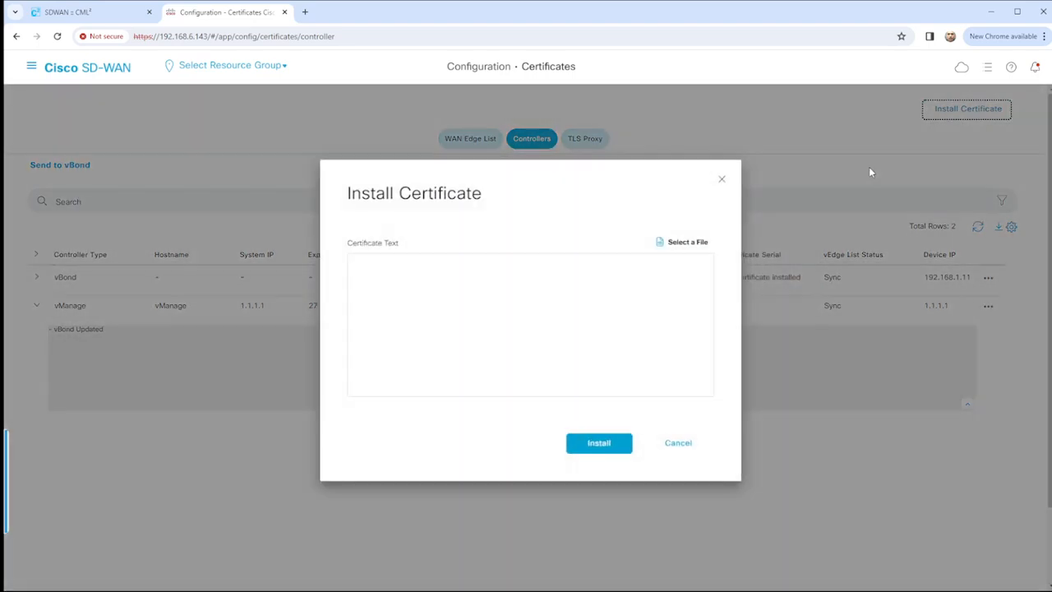
pyautogui.click(511, 263)
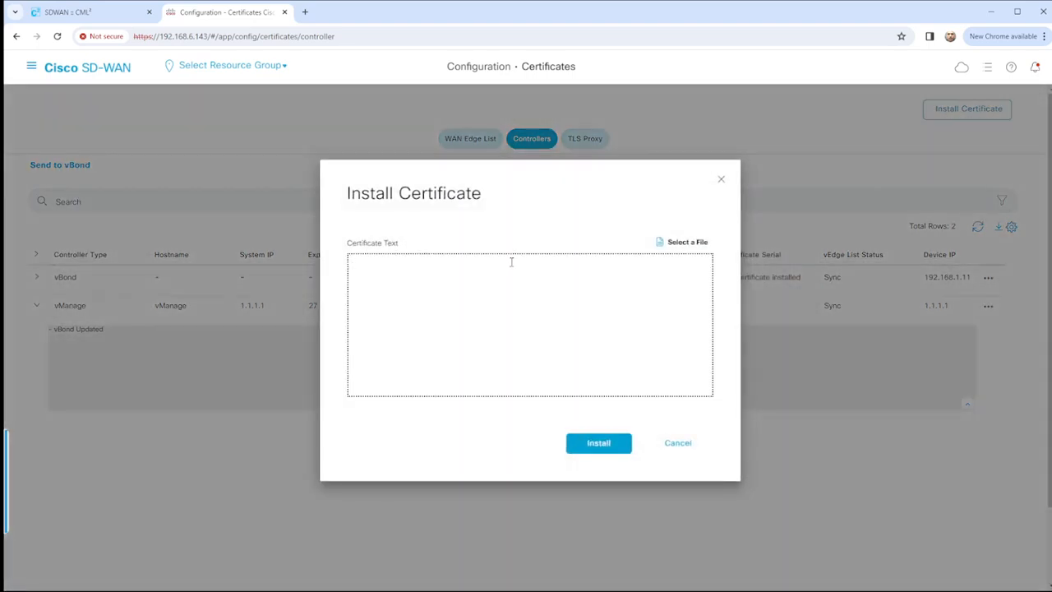
pyautogui.hotkey('ctrl', 'v')
pyautogui.click(599, 441)
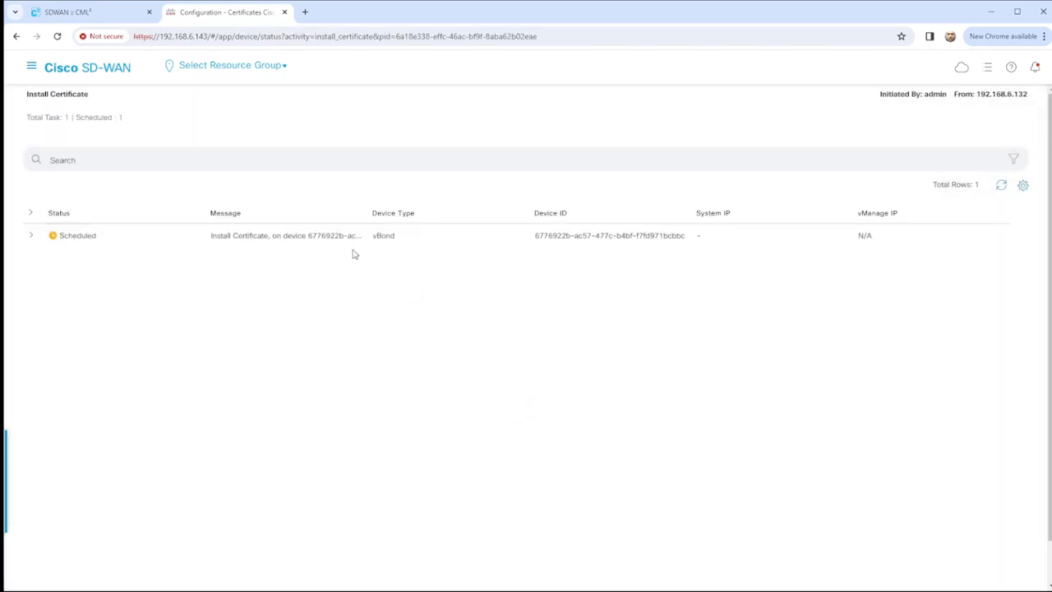
# Open the vBond install task's log and refresh until it reads Success with vSmart and vEdge lists synced.
pyautogui.moveTo(375, 236); pyautogui.dragTo(418, 241)
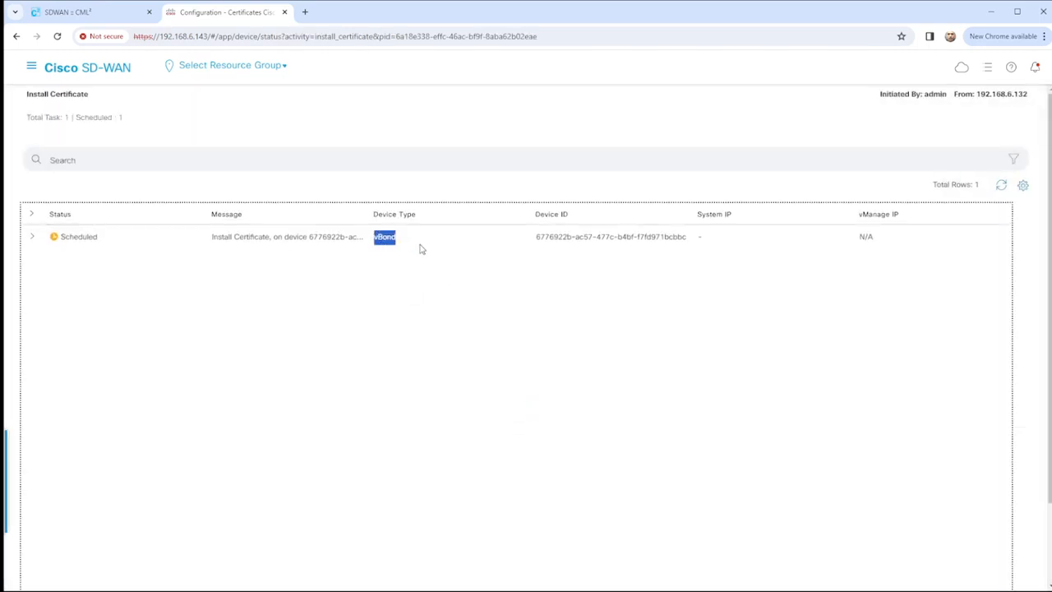
pyautogui.click(31, 236)
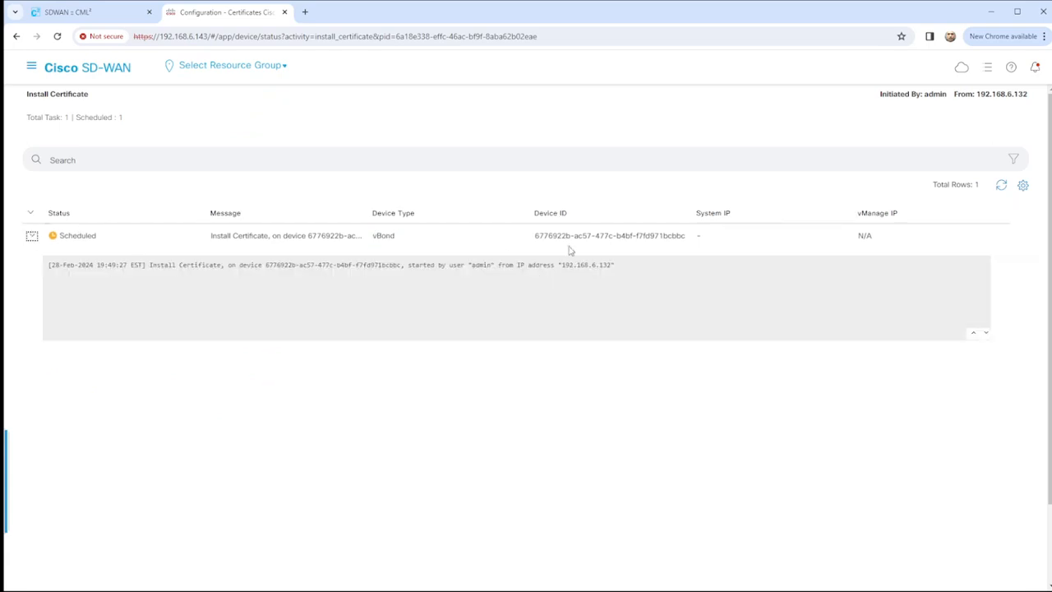
pyautogui.click(1001, 186)
pyautogui.click(1000, 187)
pyautogui.click(1000, 186)
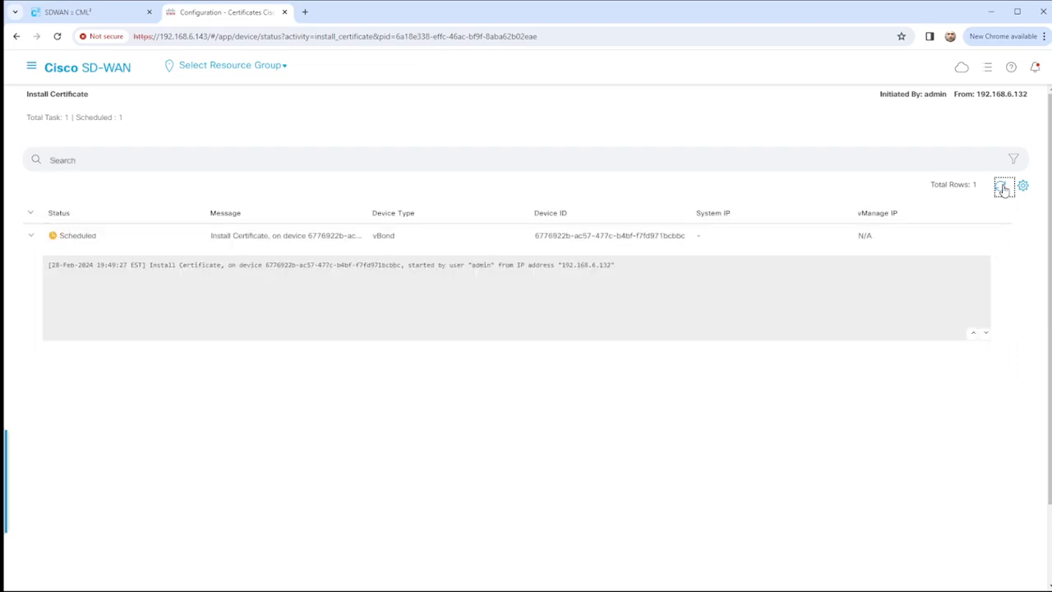
pyautogui.click(1000, 187)
pyautogui.click(1000, 186)
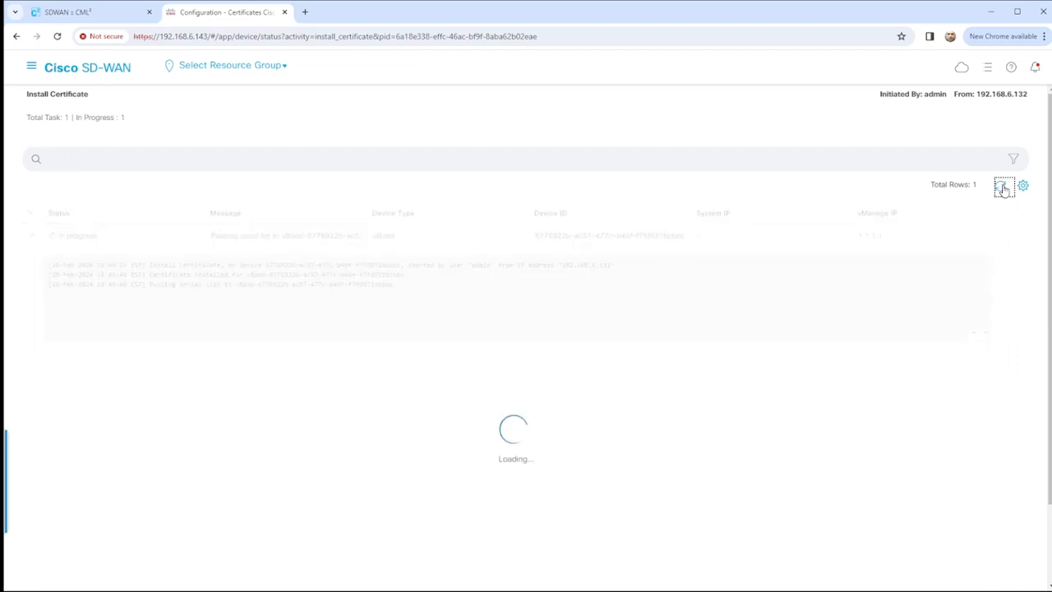
pyautogui.click(1000, 186)
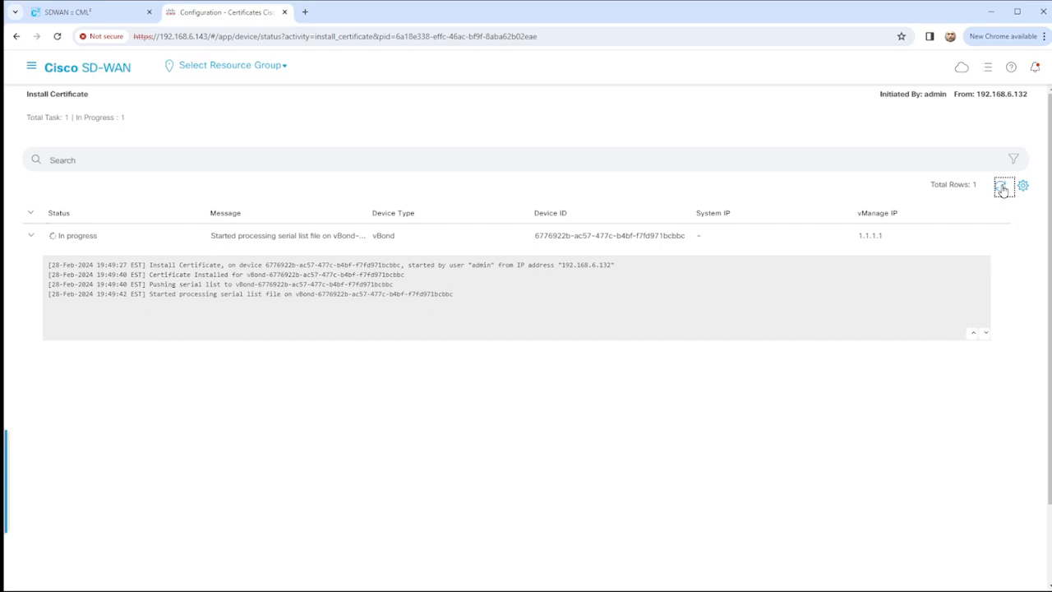
pyautogui.click(1001, 187)
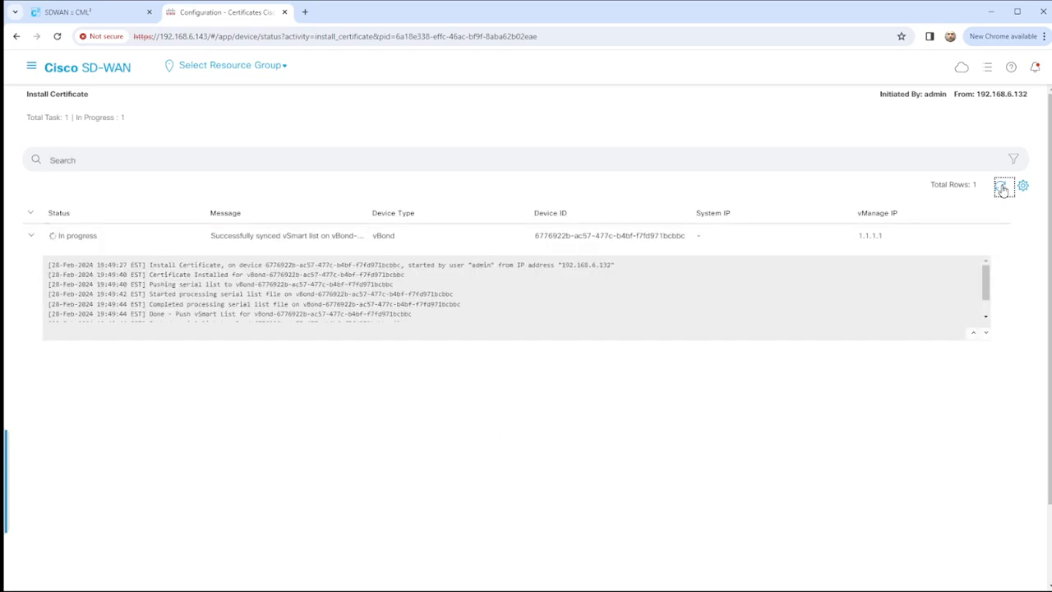
pyautogui.click(1000, 188)
pyautogui.scroll(-2, 696, 298)
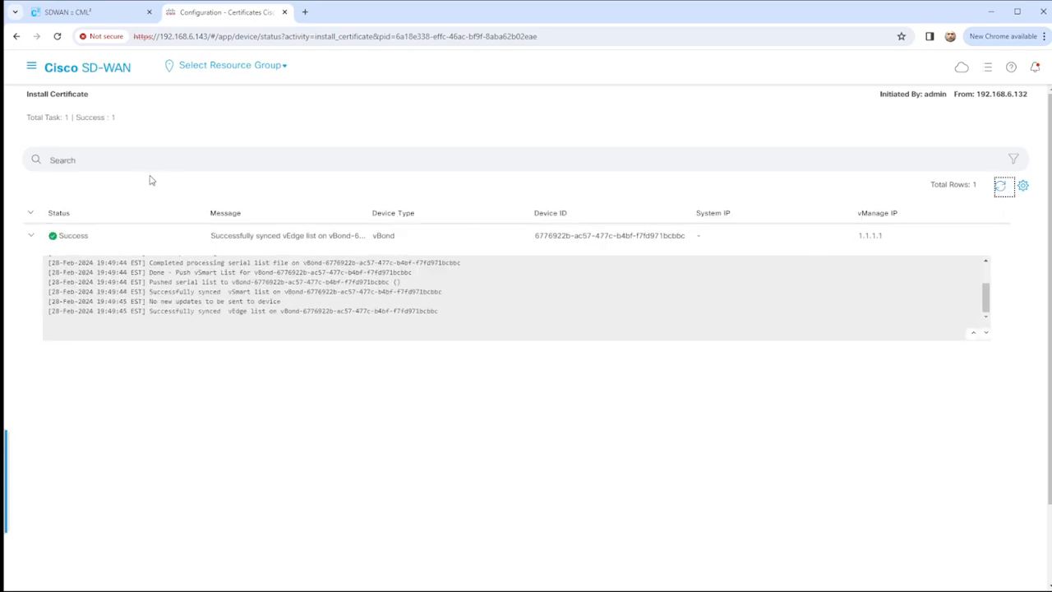
pyautogui.click(32, 65)
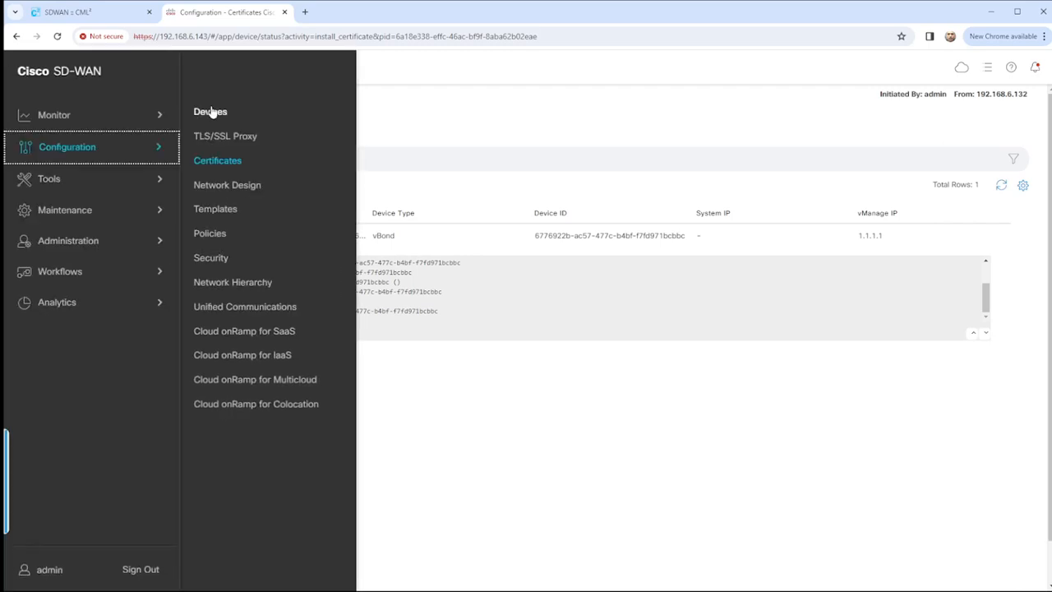
# Go to the Devices Controllers list and start adding a vSmart controller.
pyautogui.click(210, 112)
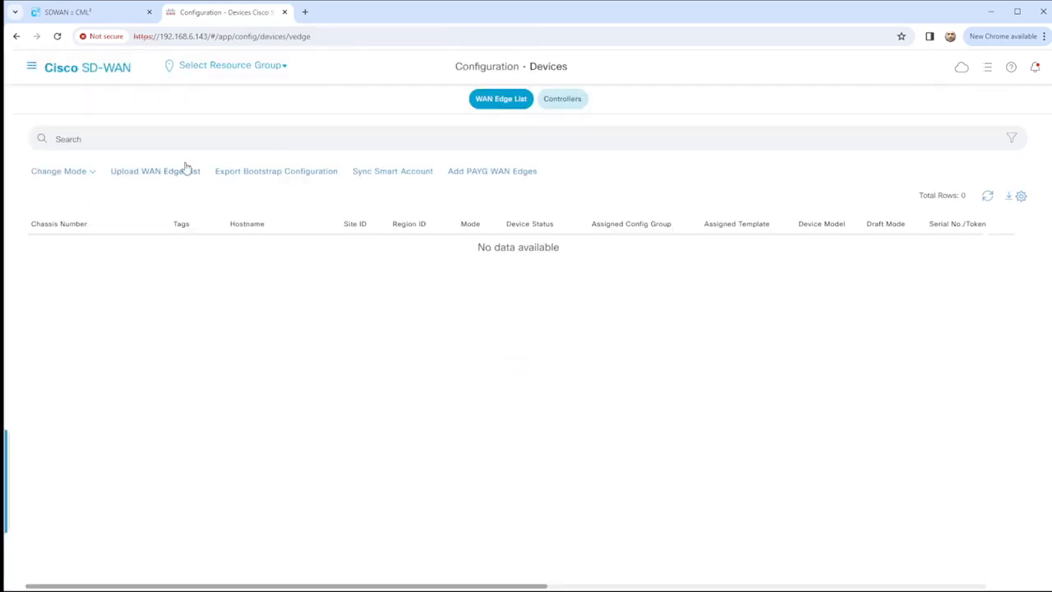
pyautogui.click(562, 103)
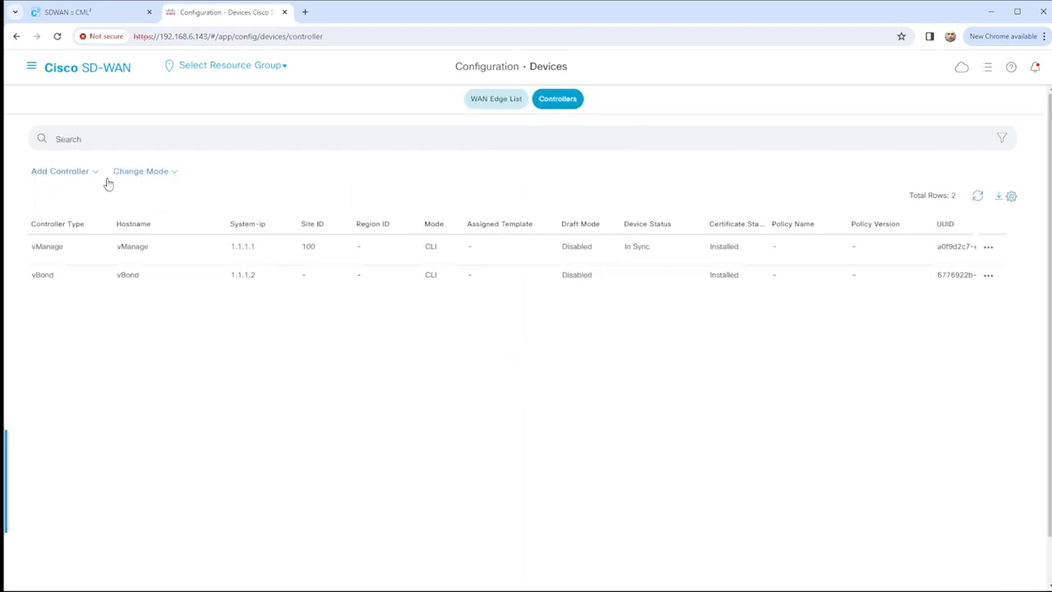
pyautogui.click(78, 173)
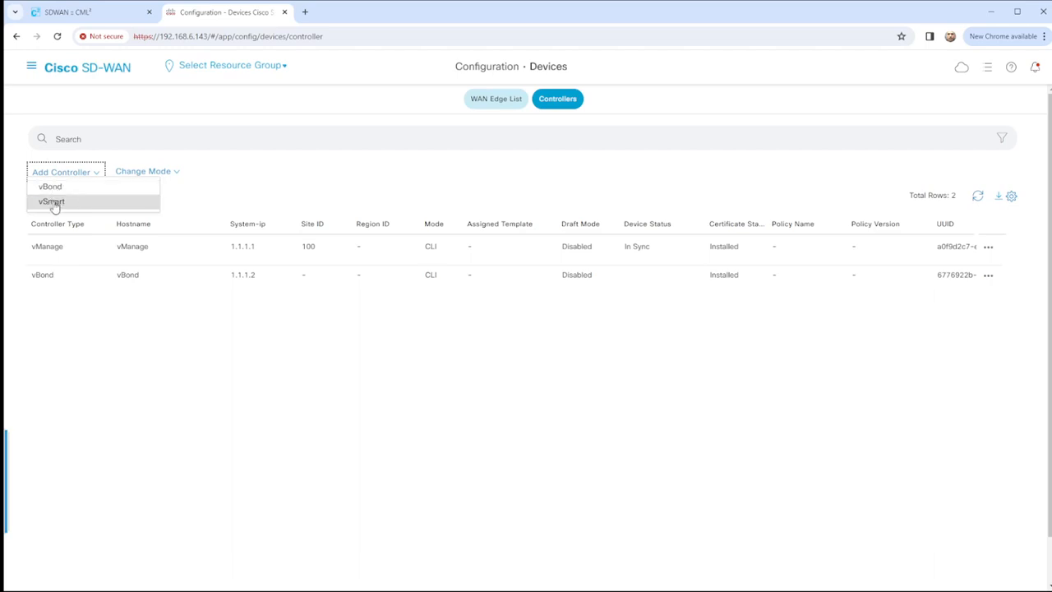
pyautogui.click(64, 203)
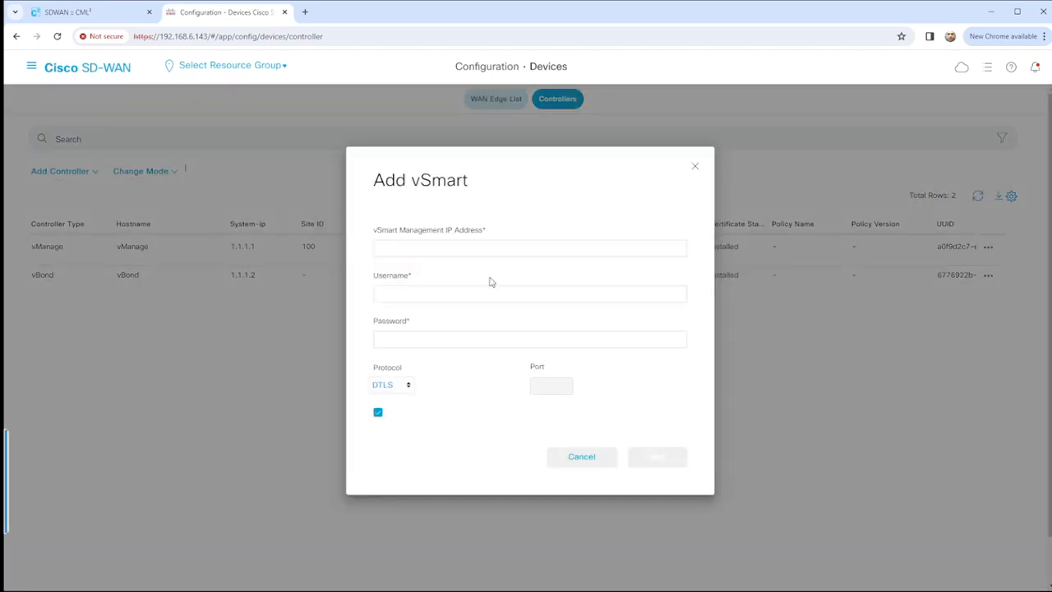
# Enter address 192.168.1.13 with the admin login credentials and add the vSmart controller.
pyautogui.click(451, 247)
pyautogui.write('192.168.1.13')
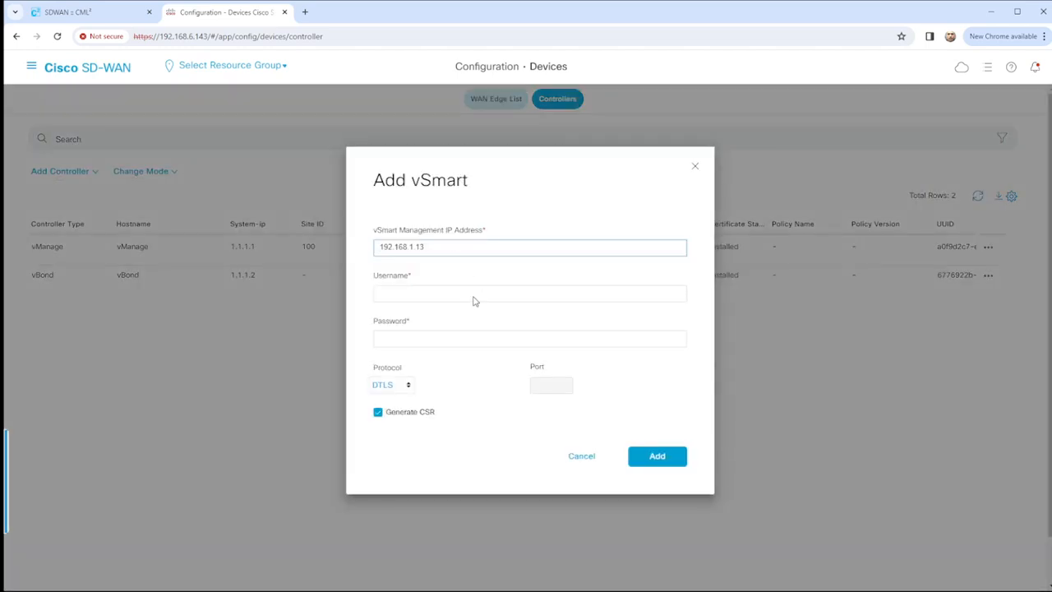
pyautogui.click(413, 296)
pyautogui.write('admin')
pyautogui.press('Tab')
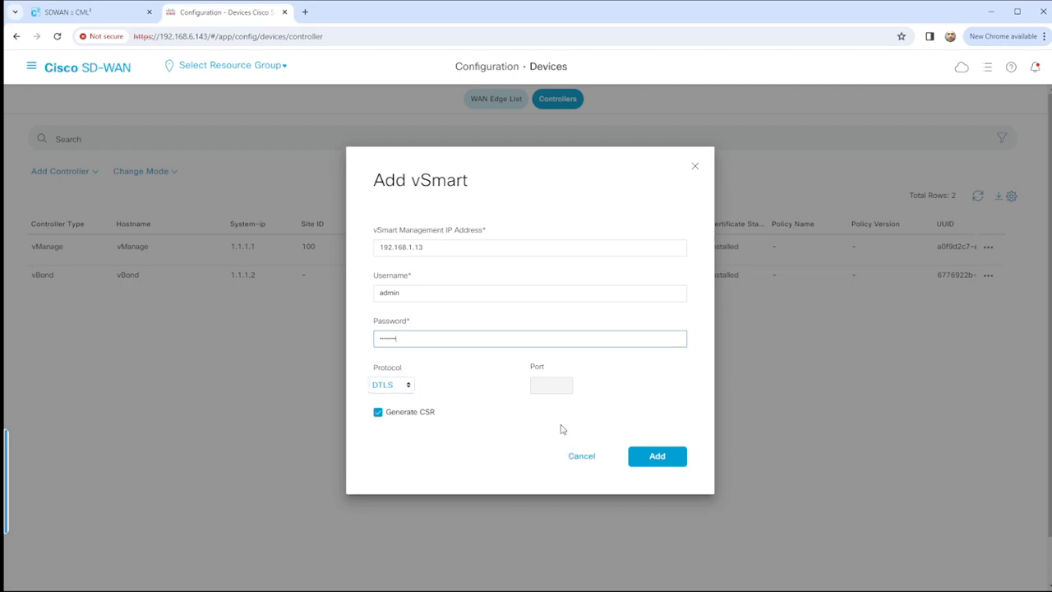
pyautogui.click(660, 457)
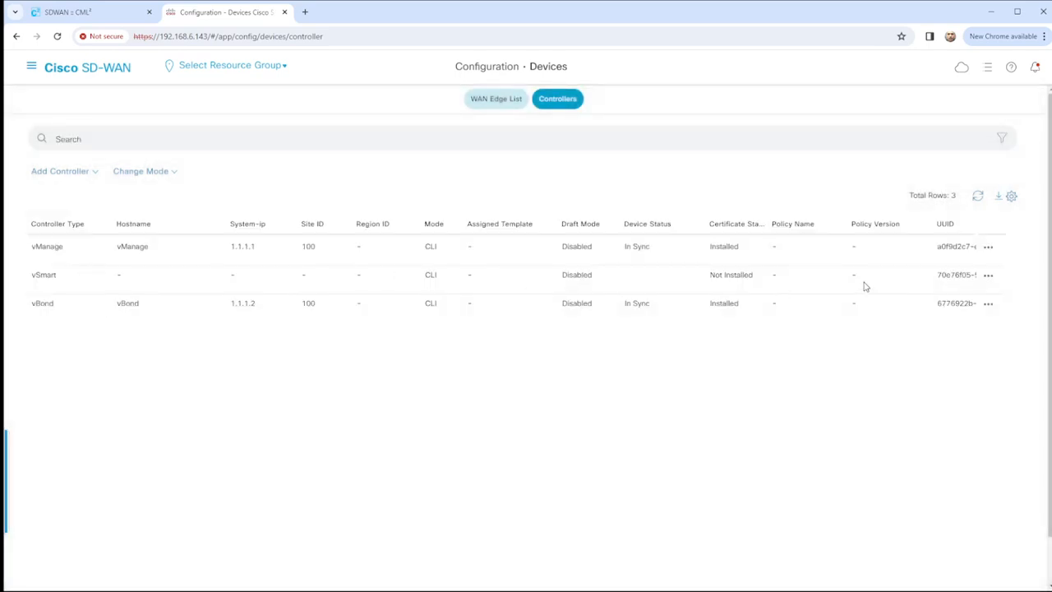
# View and select the vSmart CSR under Certificates > Controllers, then move to the lab workbench.
pyautogui.click(31, 66)
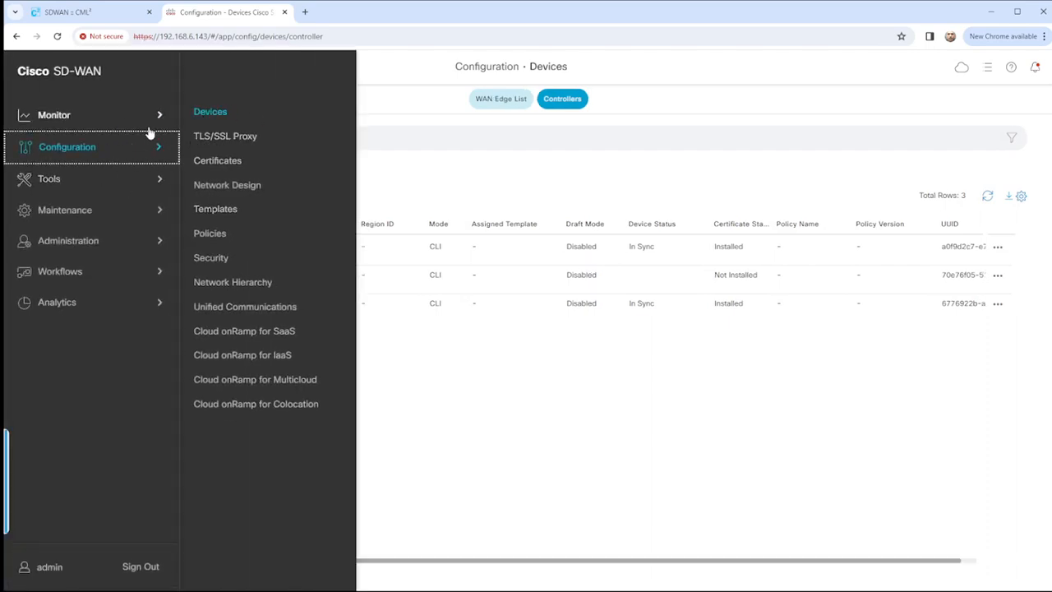
pyautogui.click(218, 167)
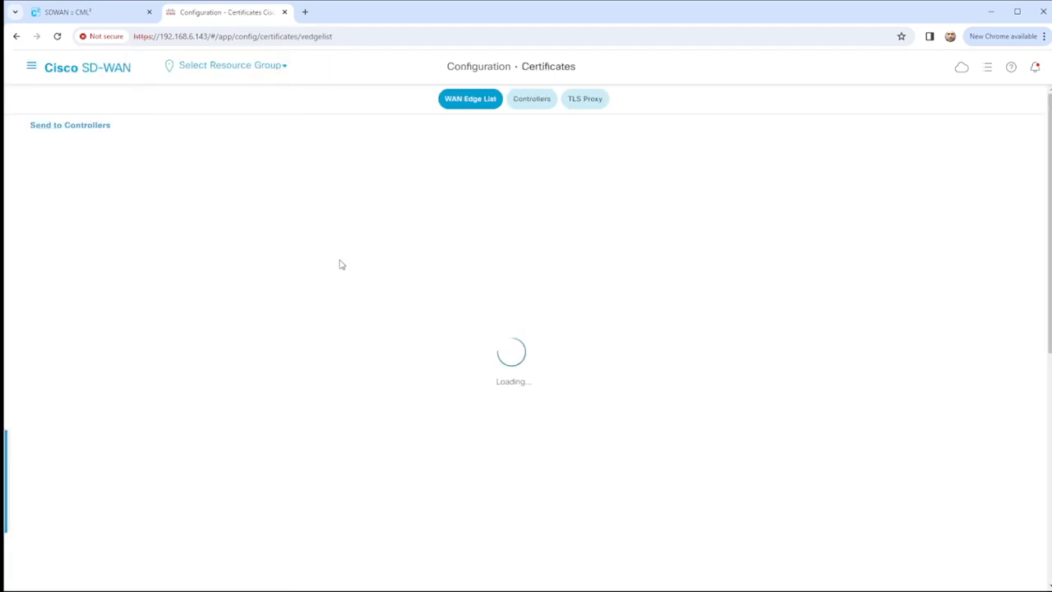
pyautogui.click(533, 98)
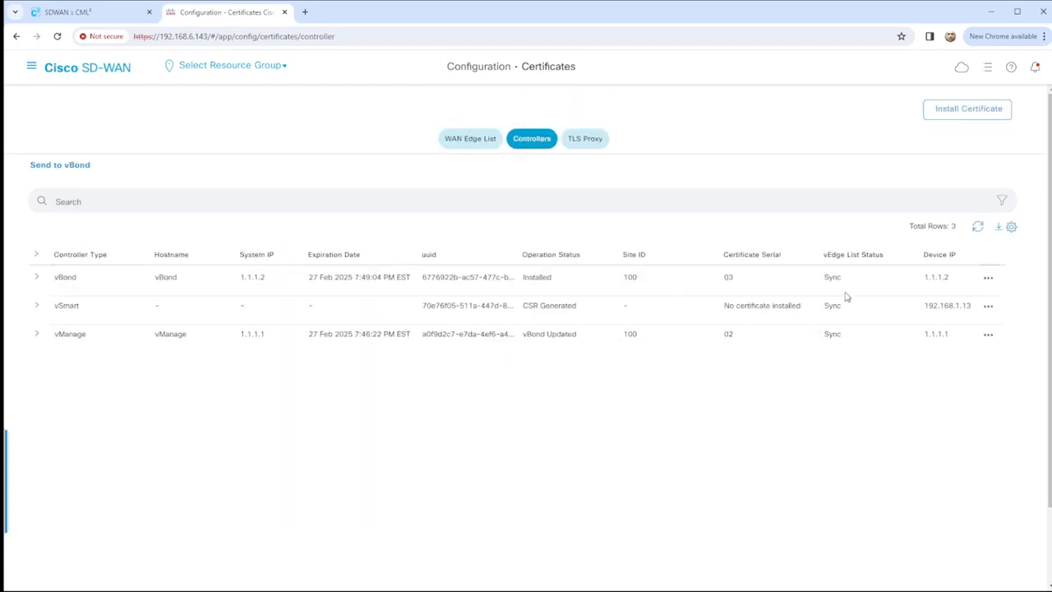
pyautogui.click(987, 304)
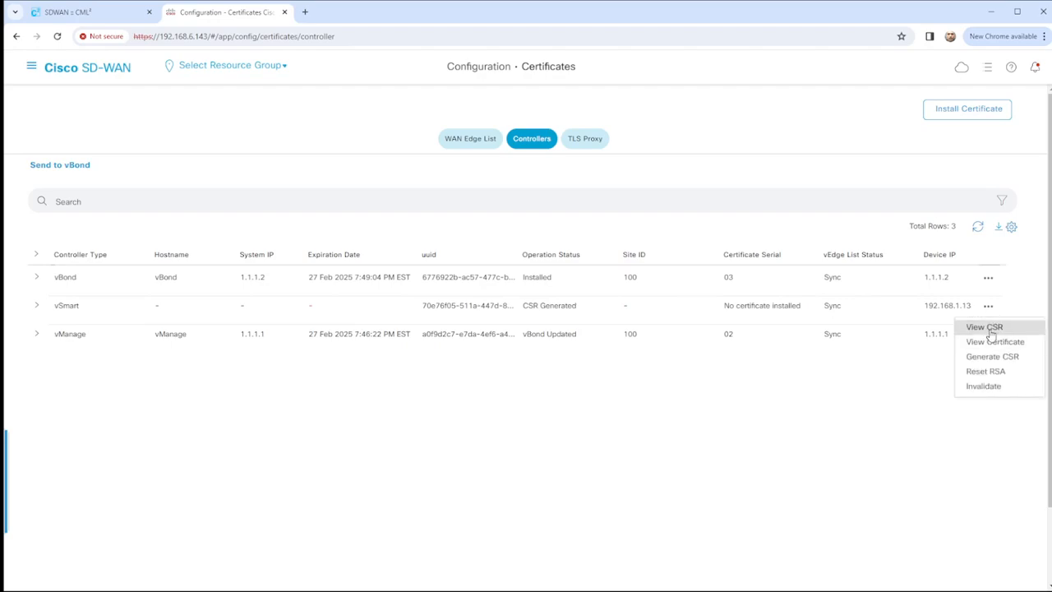
pyautogui.click(985, 328)
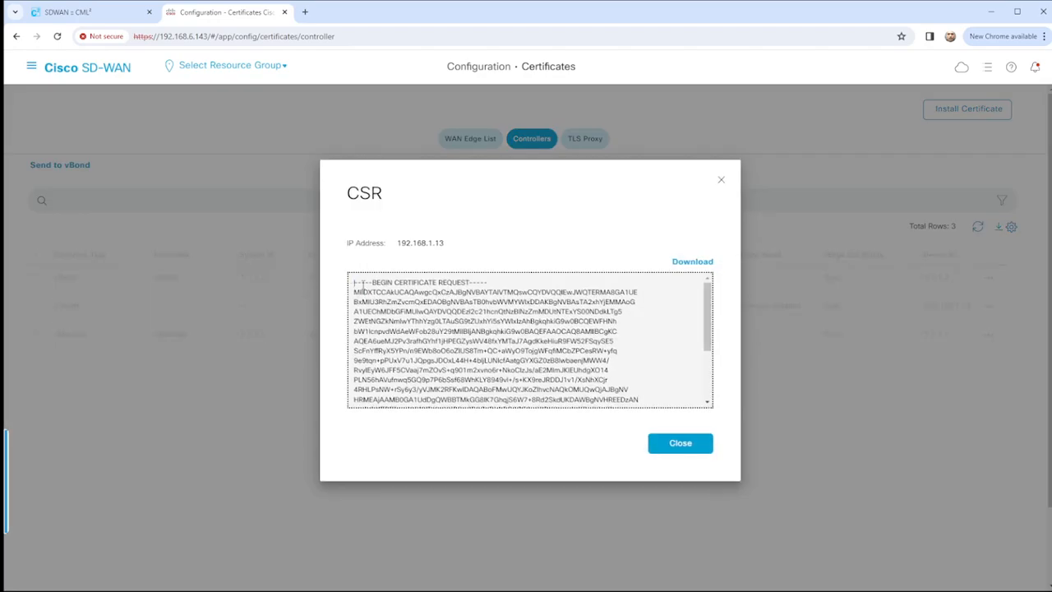
pyautogui.moveTo(361, 285); pyautogui.dragTo(542, 426)
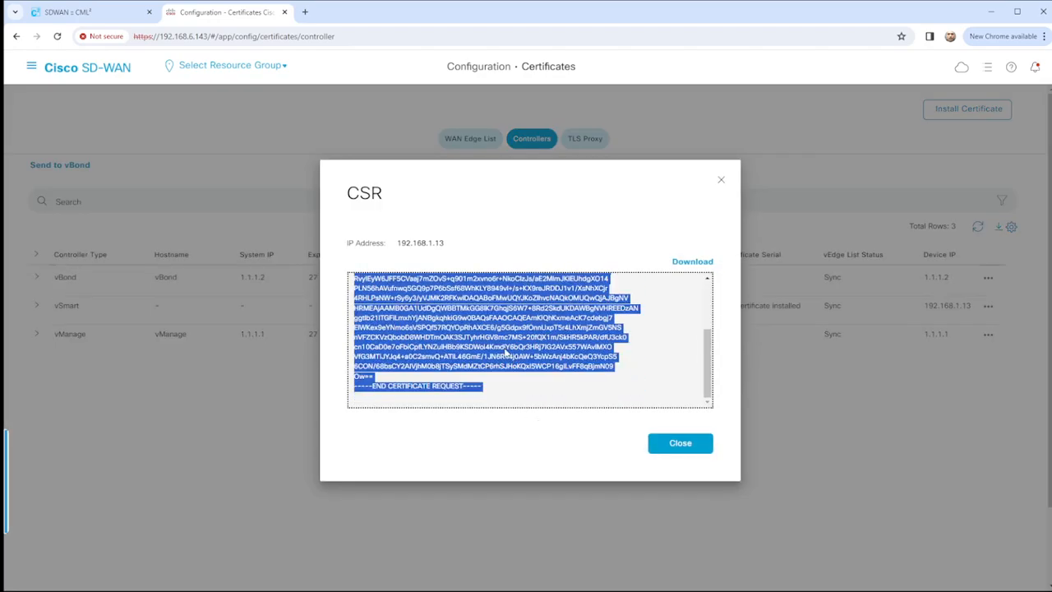
pyautogui.click(107, 15)
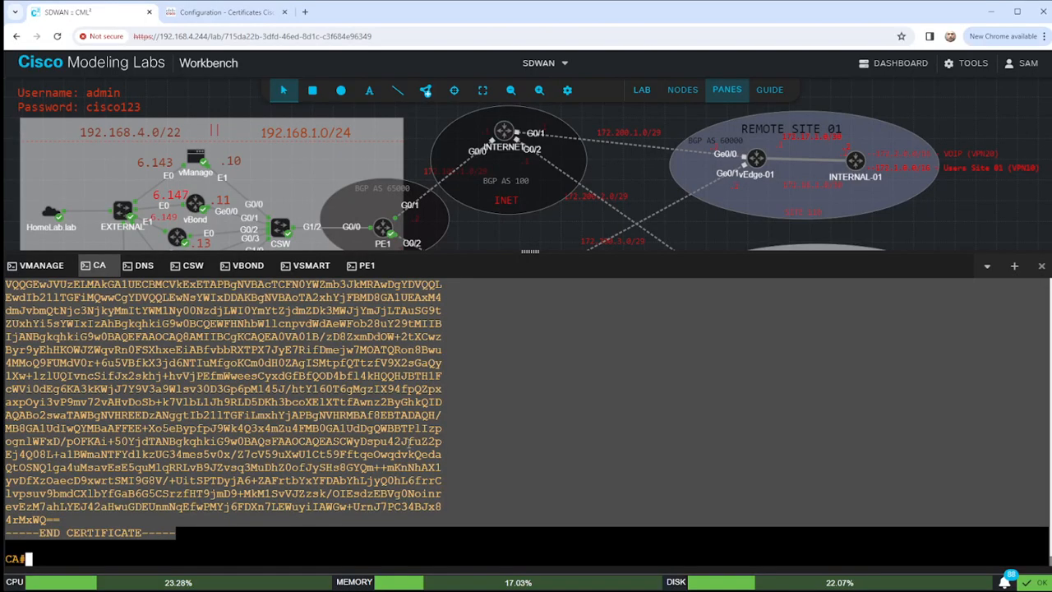
# Run 'crypto pki server LAB-PKI request pkcs10 terminal' in the CA console.
pyautogui.click(510, 469)
pyautogui.write('crypto ')
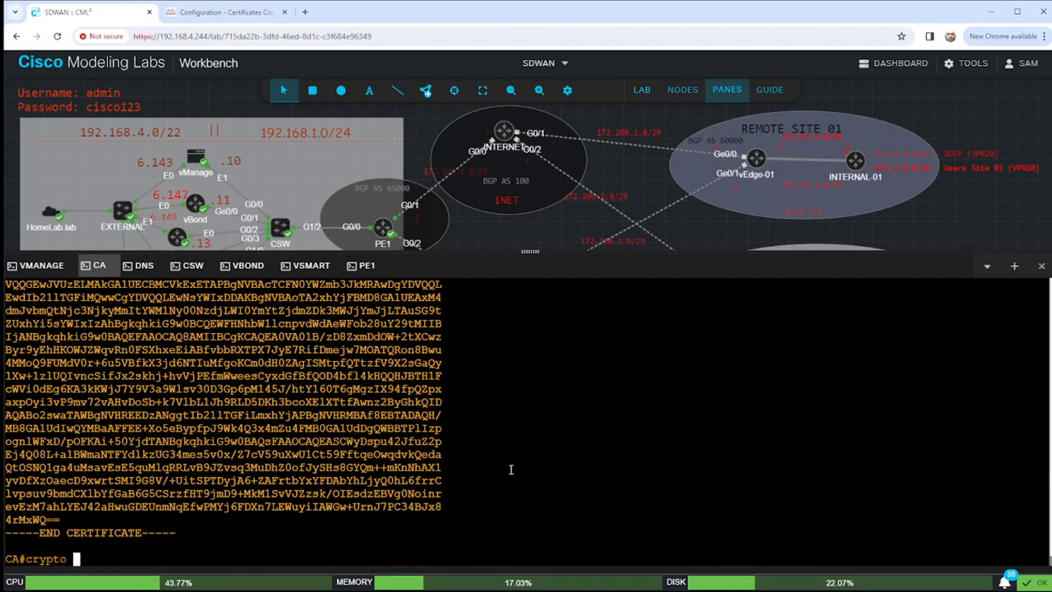
pyautogui.write('pki server ')
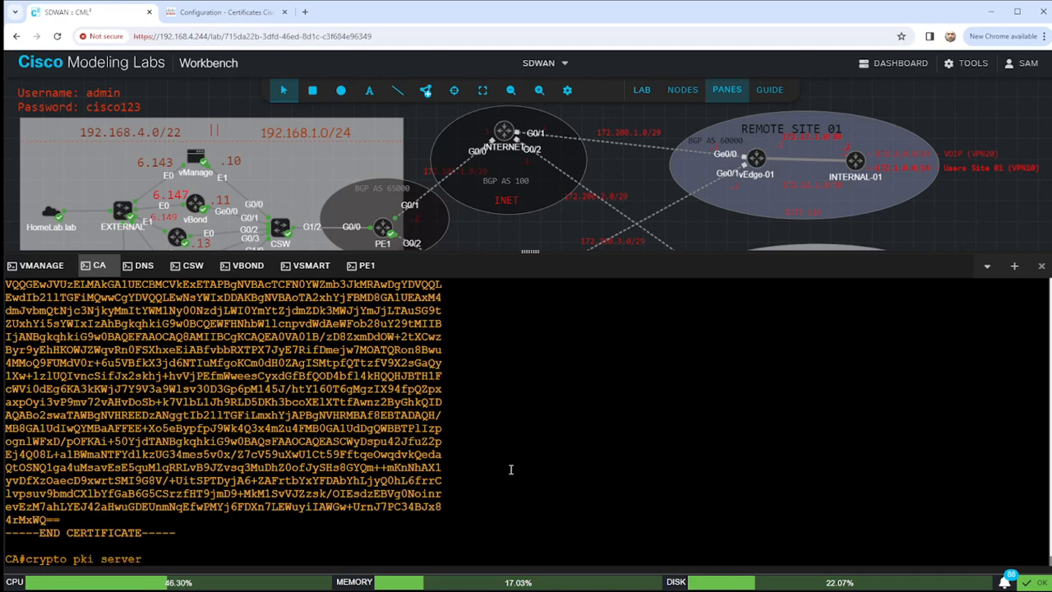
pyautogui.write('LAB-PK')
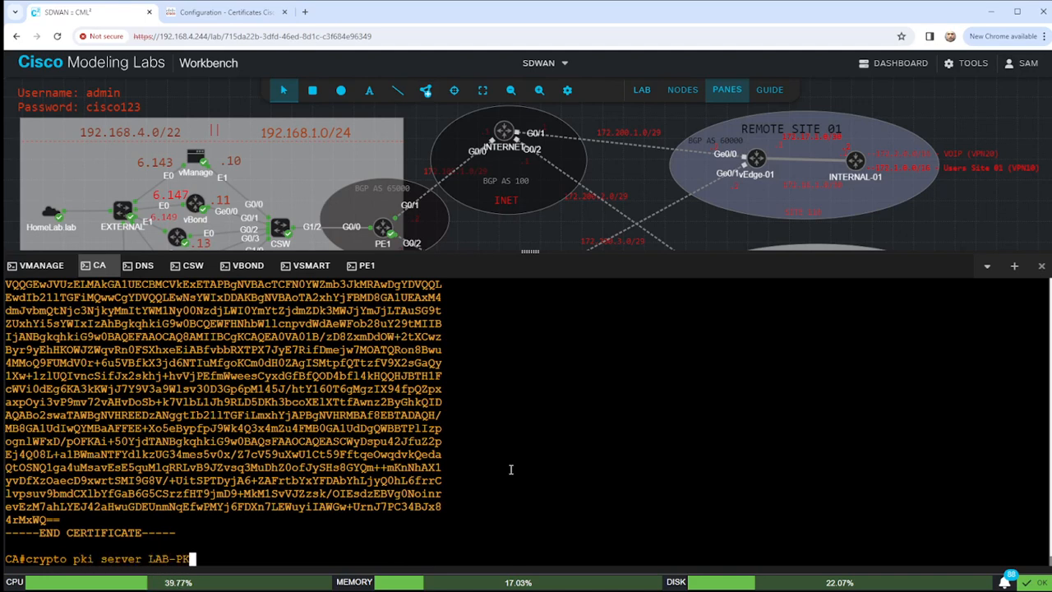
pyautogui.write('I requ')
pyautogui.press('Tab')
pyautogui.write('pkc')
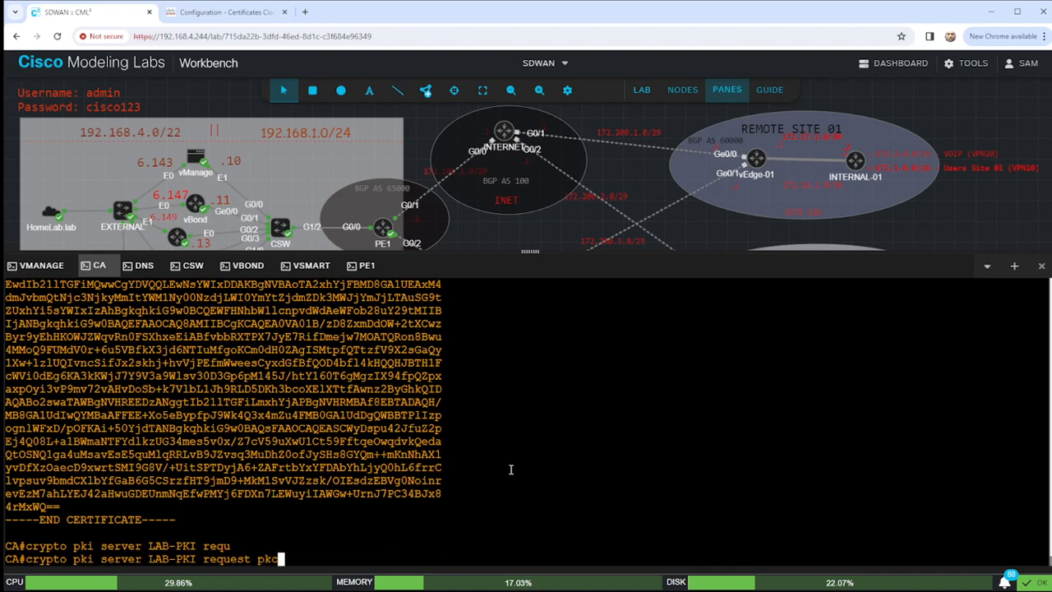
pyautogui.press('Tab')
pyautogui.write('term')
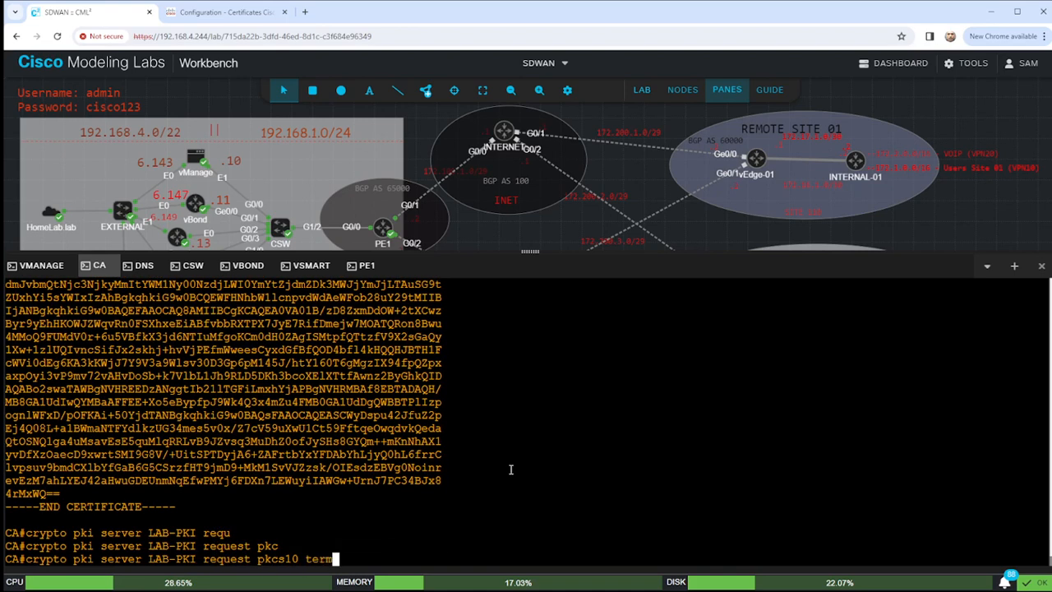
pyautogui.press('Tab')
pyautogui.press('Return')
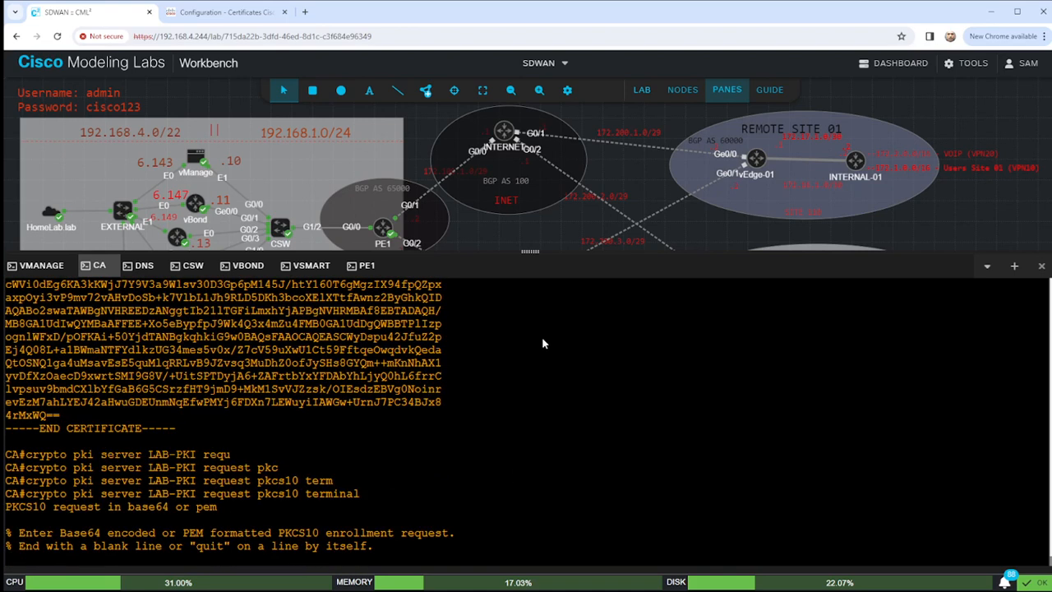
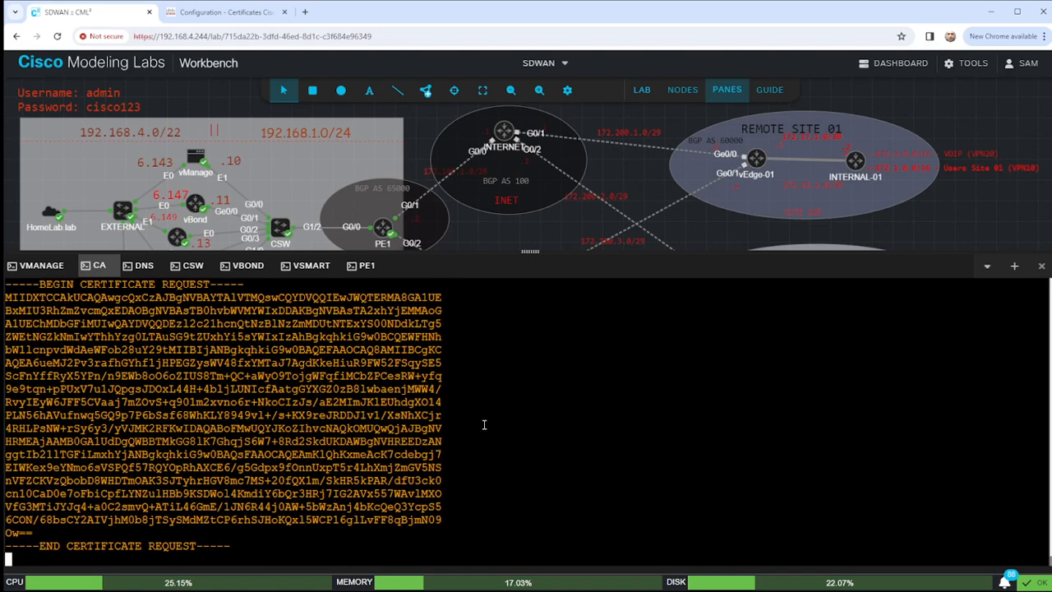
# Paste and submit the vSmart CSR, then select the granted certificate.
pyautogui.press('Return')
pyautogui.scroll(5, 182, 405)
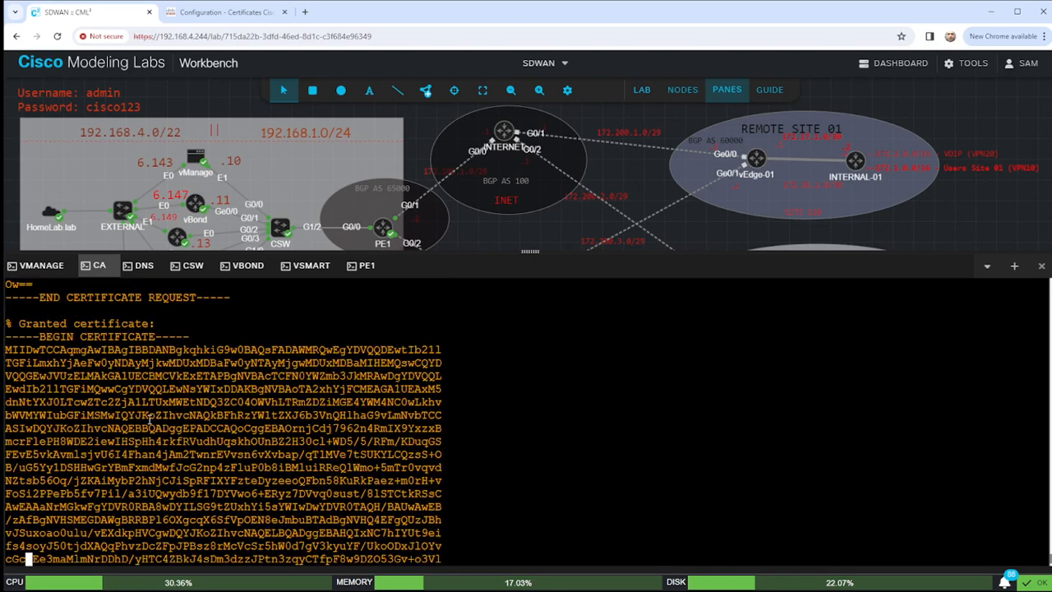
pyautogui.moveTo(7, 441); pyautogui.dragTo(185, 534)
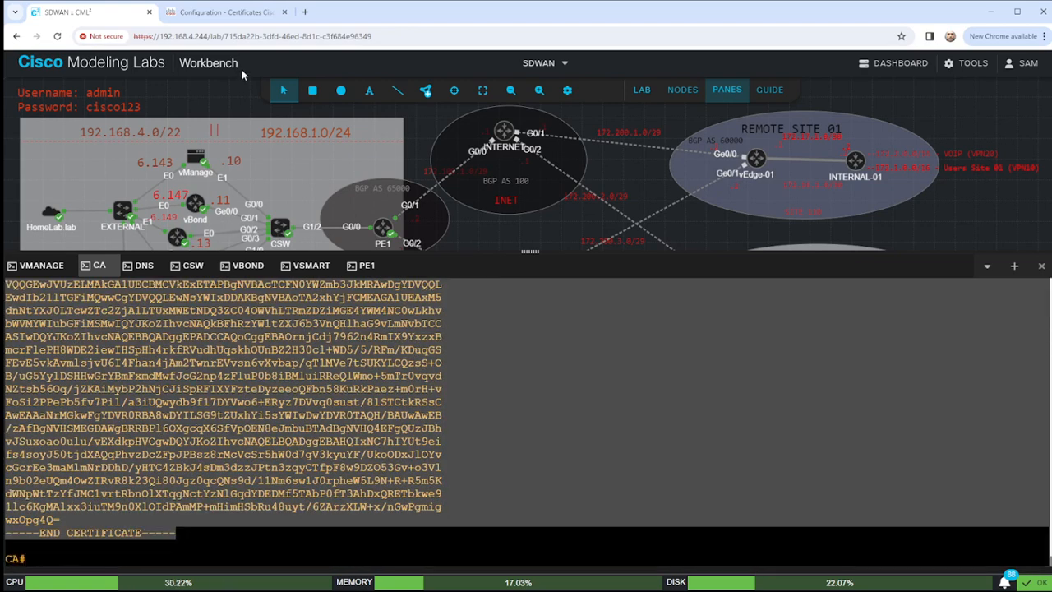
pyautogui.click(226, 13)
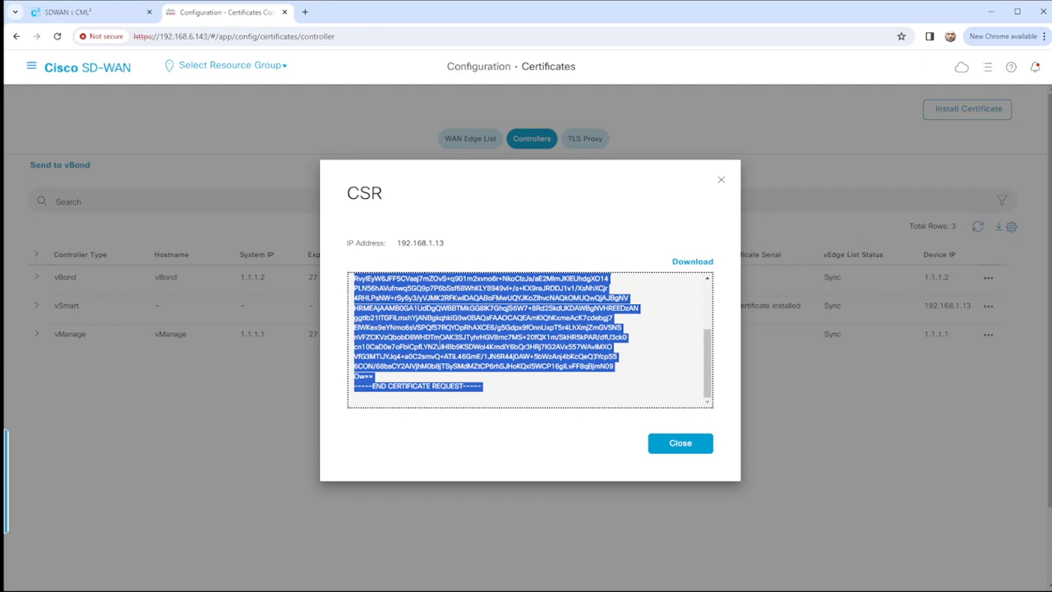
# Paste the signed certificate into vSmart's Install Certificate and install it.
pyautogui.click(670, 448)
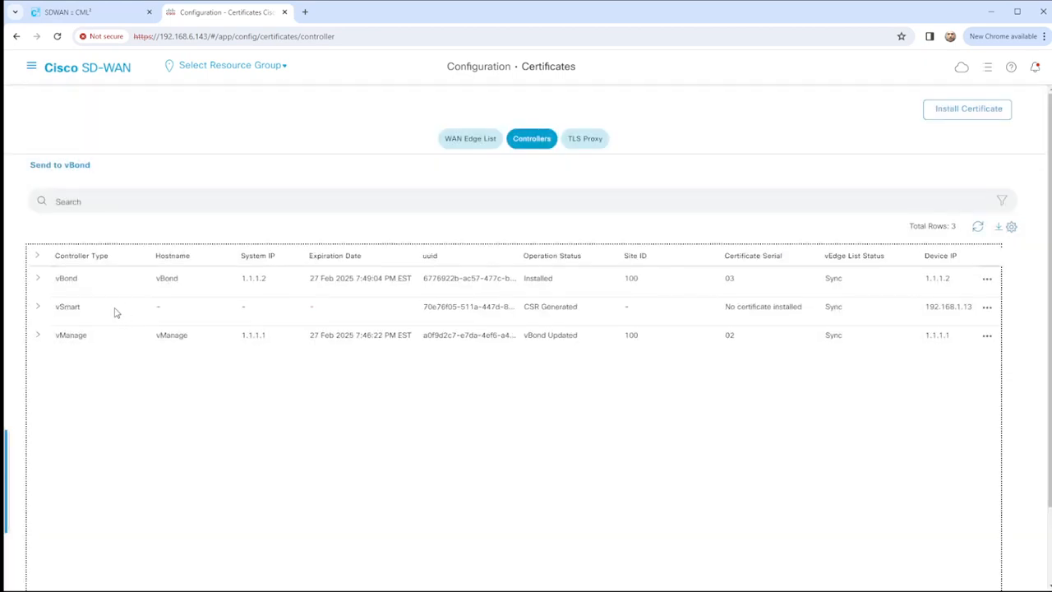
pyautogui.click(37, 306)
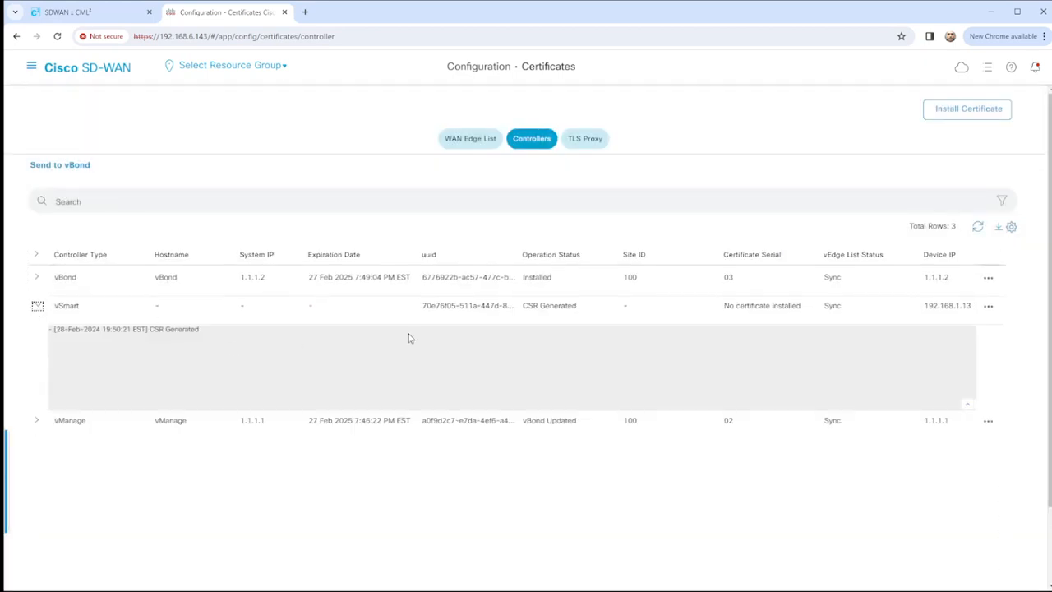
pyautogui.click(943, 111)
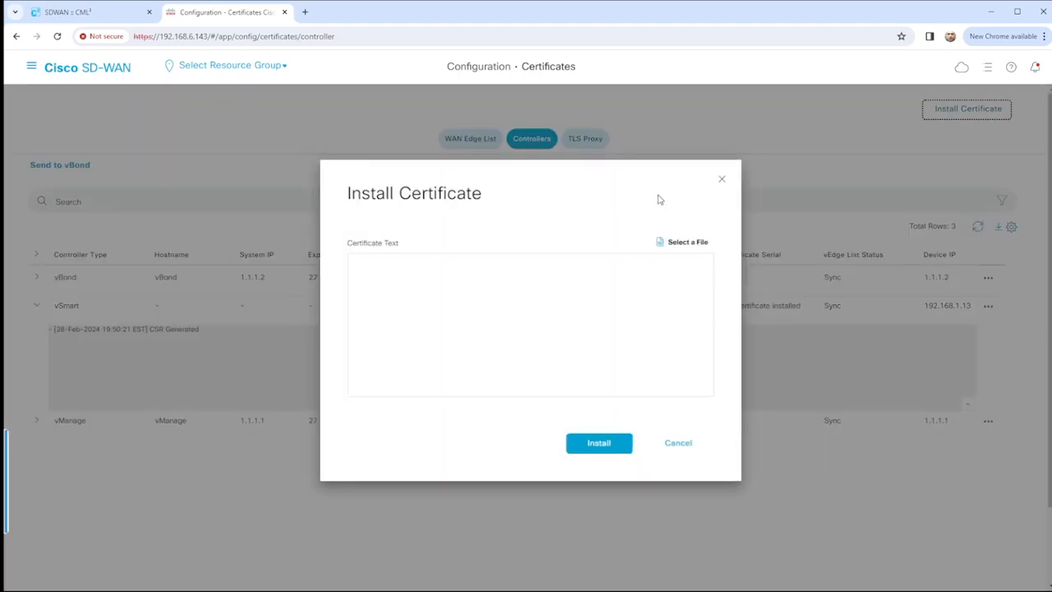
pyautogui.hotkey('ctrl', 'v')
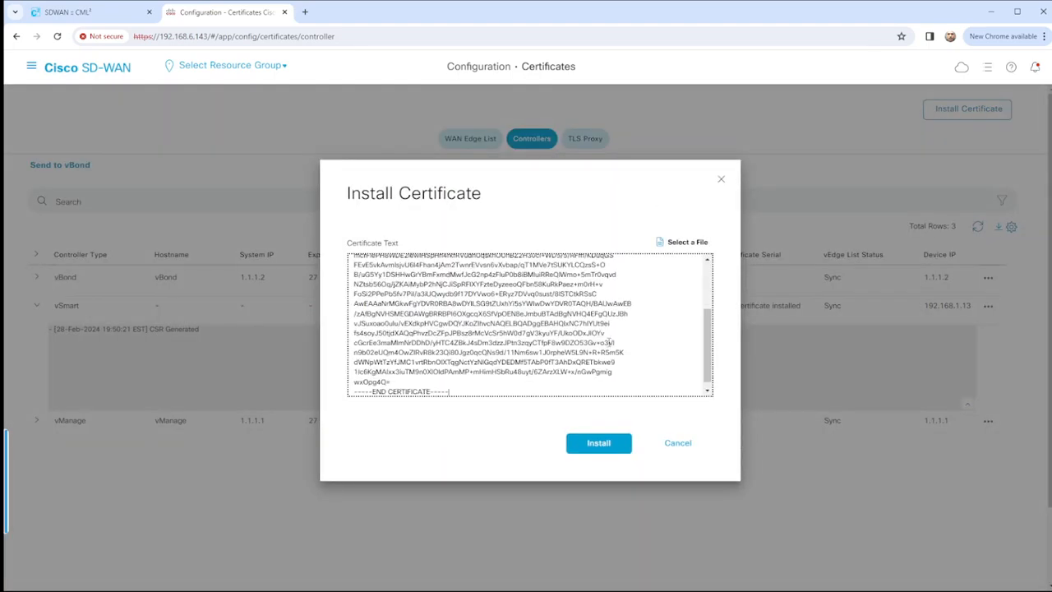
pyautogui.scroll(3, 583, 346)
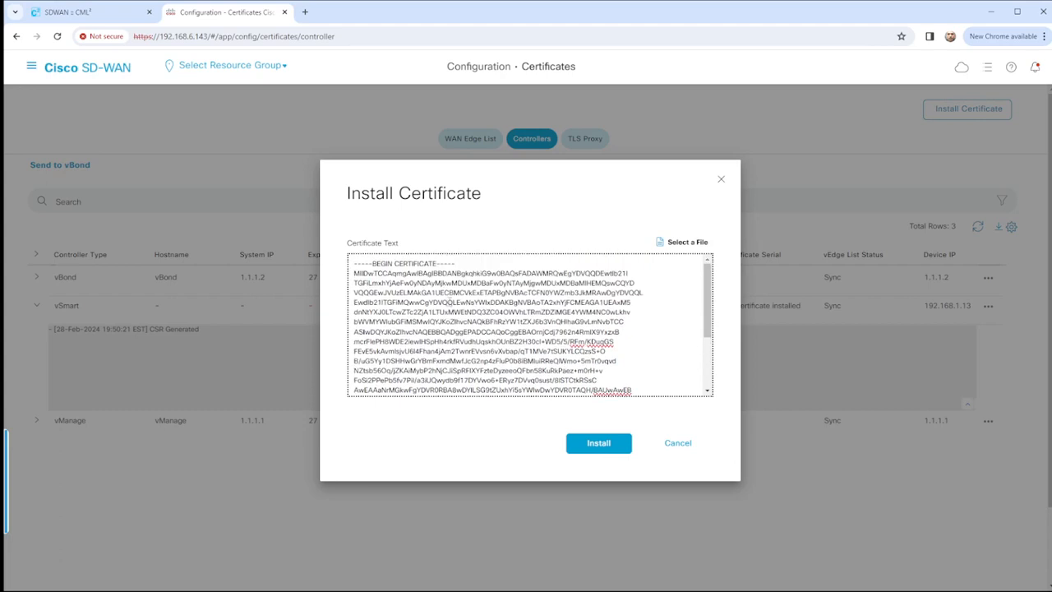
pyautogui.moveTo(354, 263); pyautogui.dragTo(530, 430)
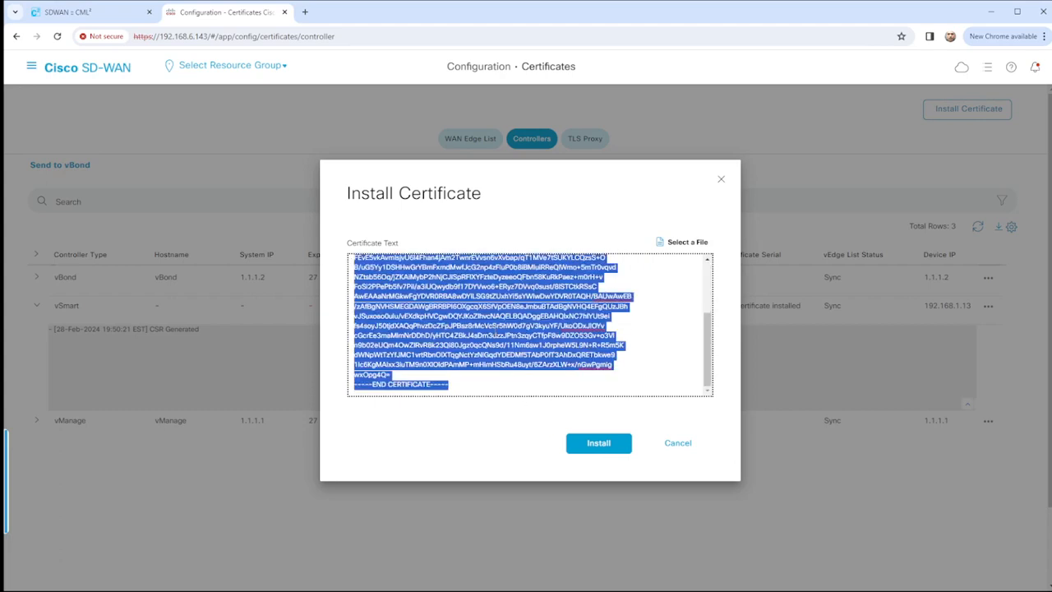
pyautogui.hotkey('ctrl', 'v')
pyautogui.click(587, 443)
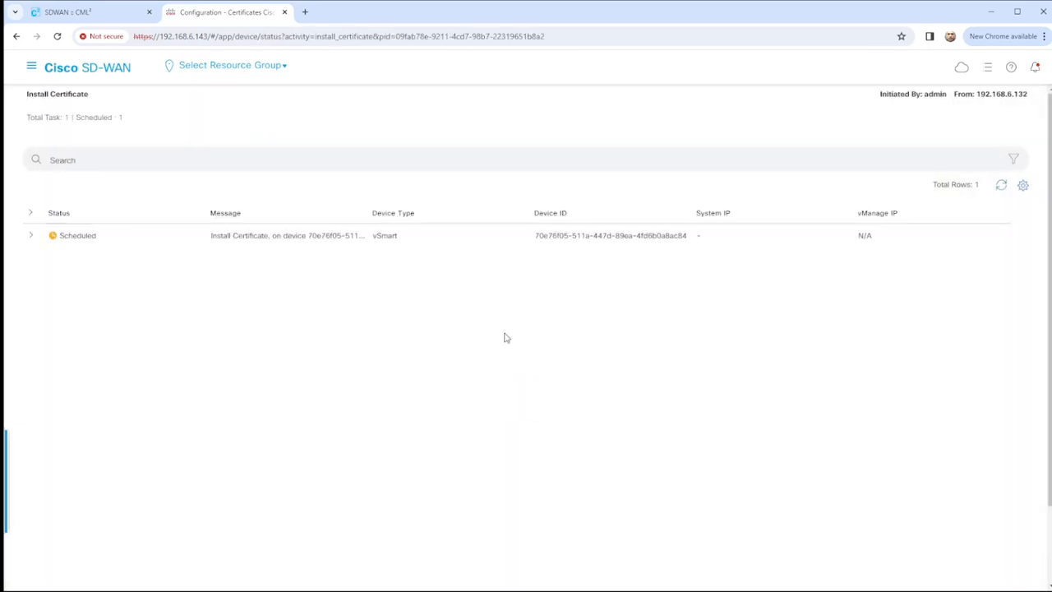
# Open the install task log and refresh until vSmart's certificate install reads Success.
pyautogui.click(32, 236)
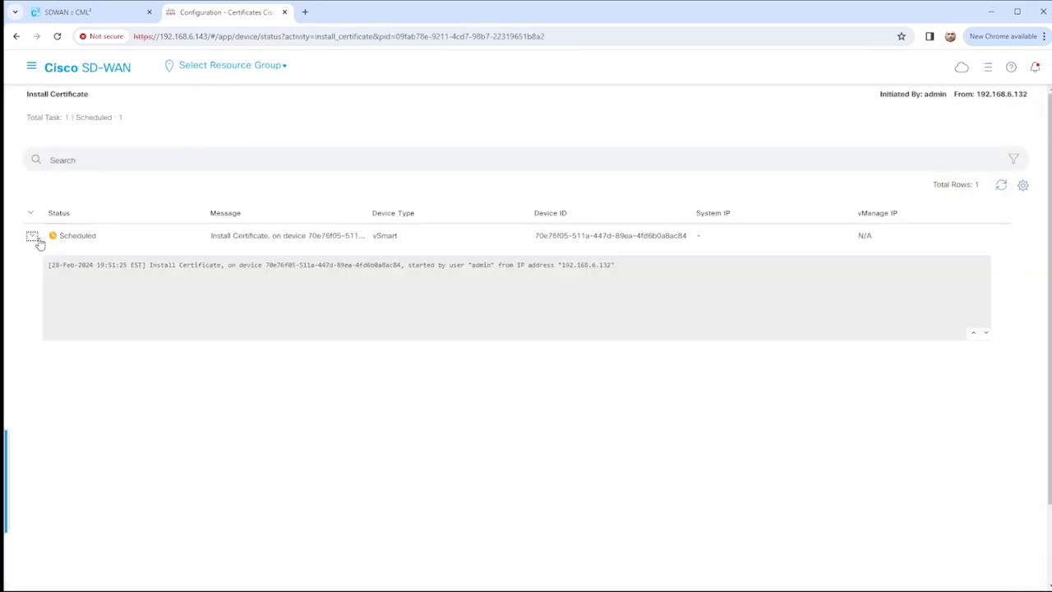
pyautogui.click(1004, 186)
pyautogui.click(1004, 187)
pyautogui.click(1002, 188)
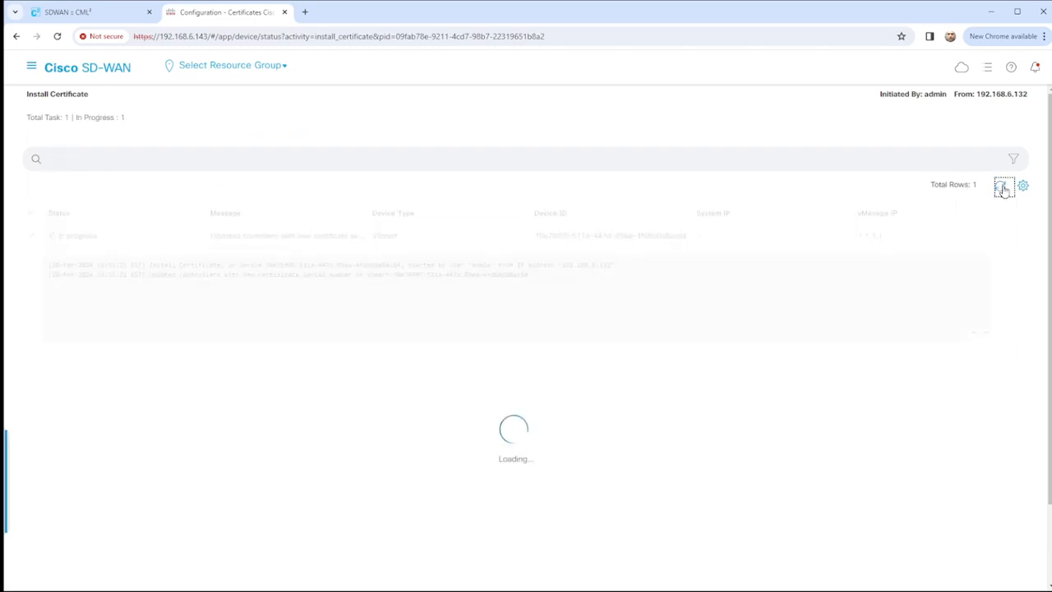
pyautogui.click(1002, 188)
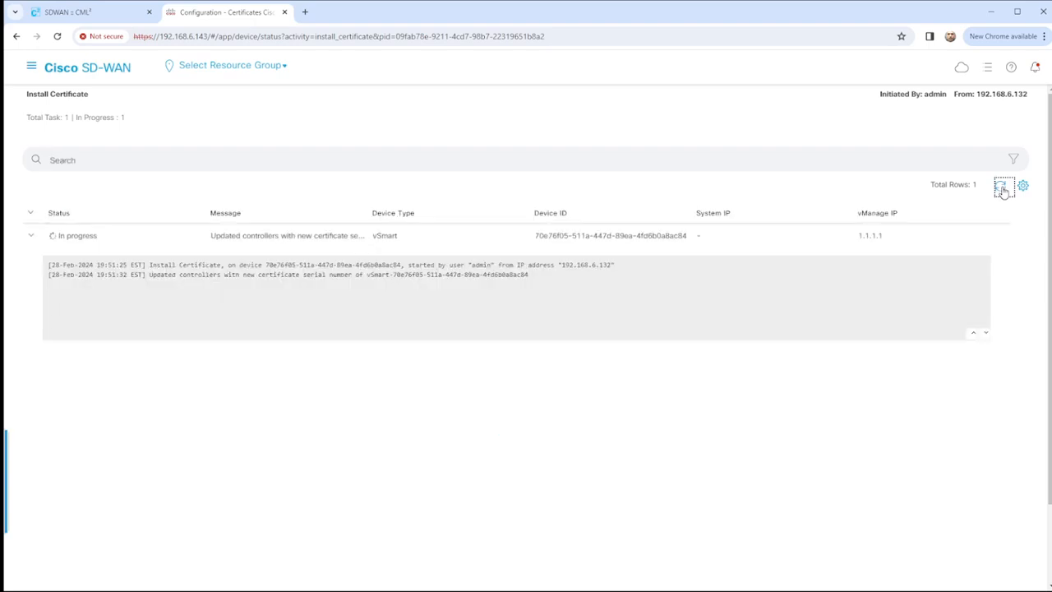
pyautogui.click(1002, 188)
pyautogui.click(1001, 188)
pyautogui.click(1001, 188)
pyautogui.click(1000, 188)
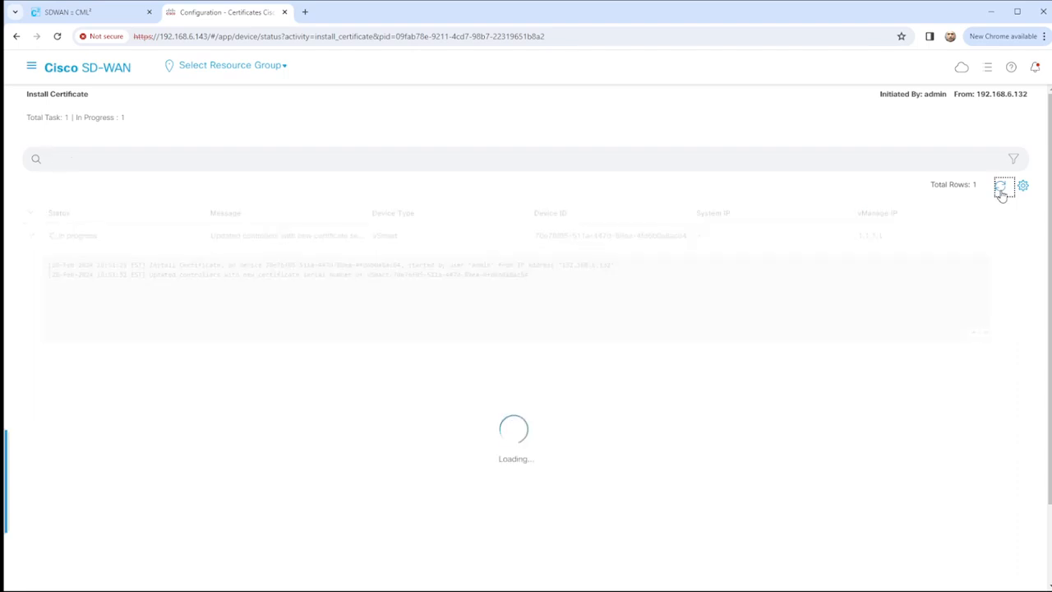
pyautogui.click(1000, 189)
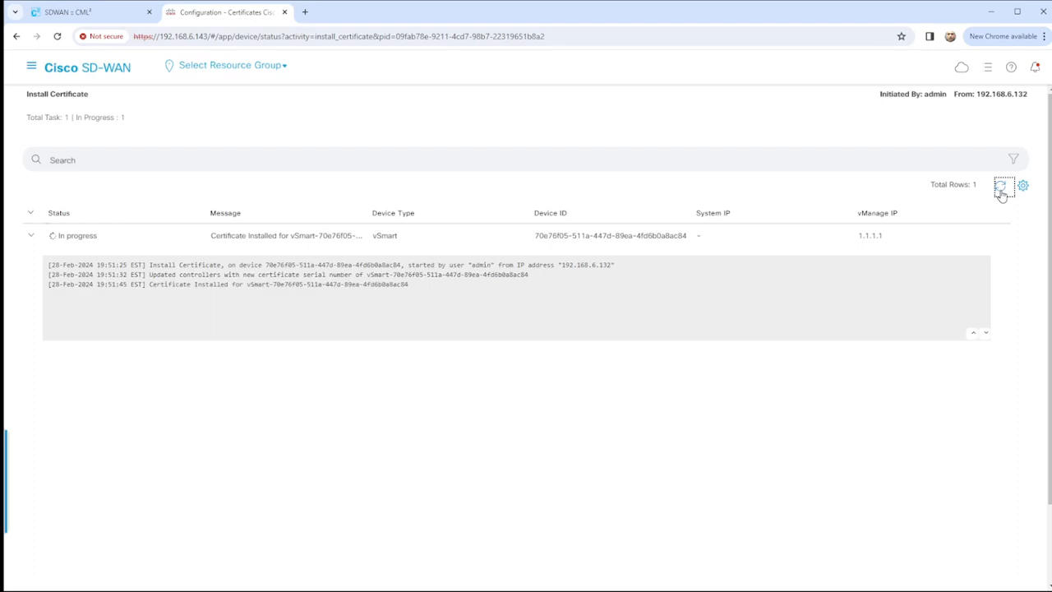
pyautogui.click(1001, 188)
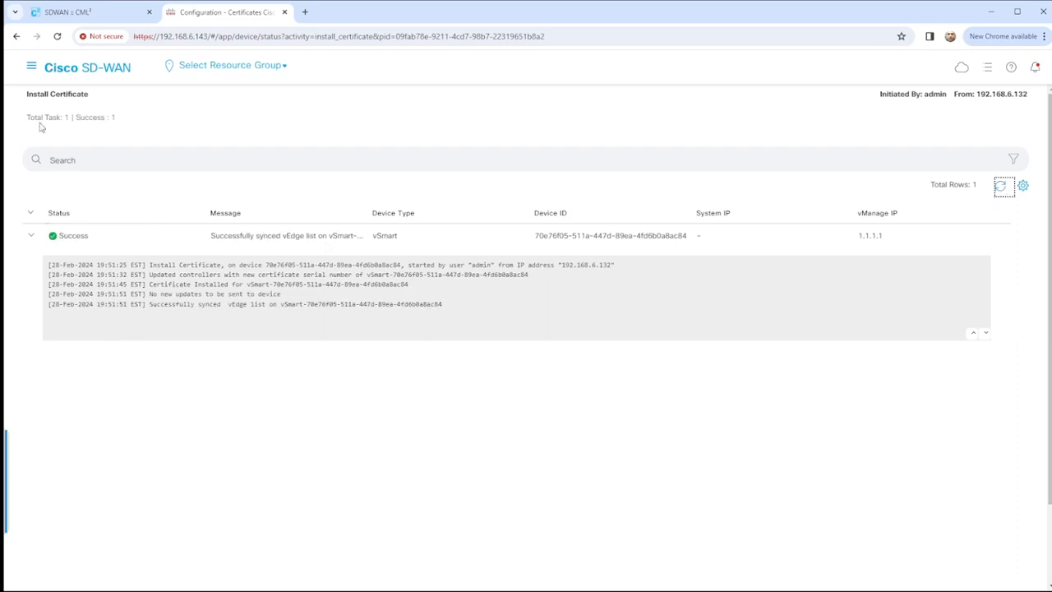
pyautogui.click(31, 65)
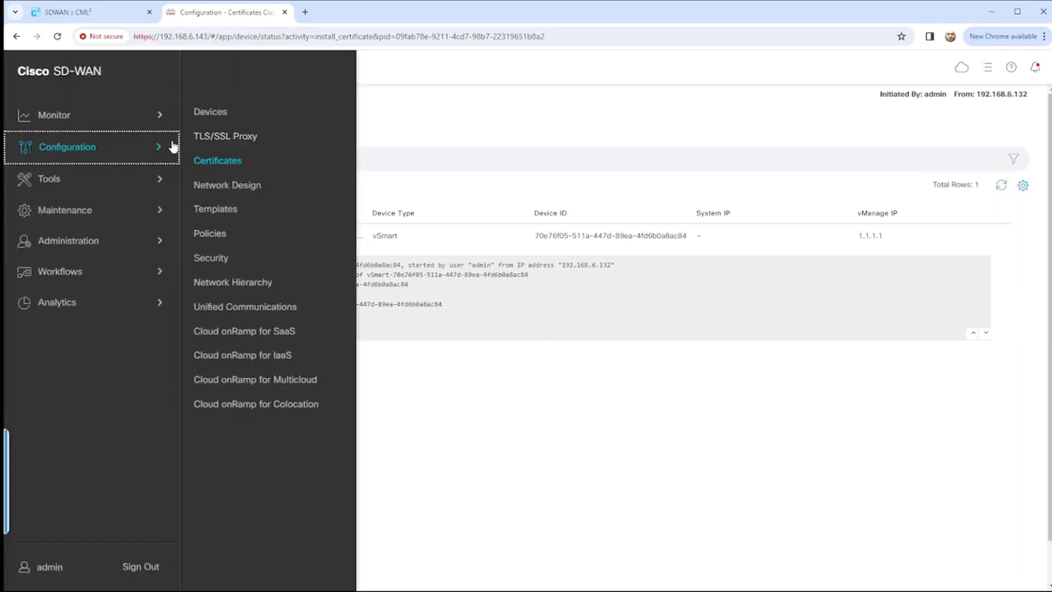
# Check the Certificate Status of all three controllers in the Devices Controllers list.
pyautogui.click(352, 114)
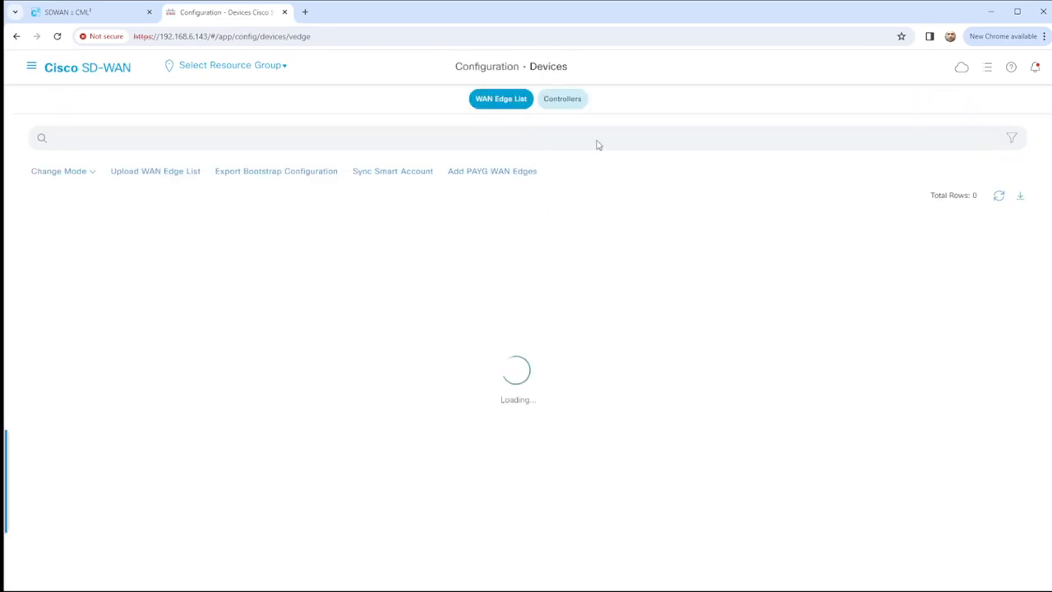
pyautogui.click(562, 100)
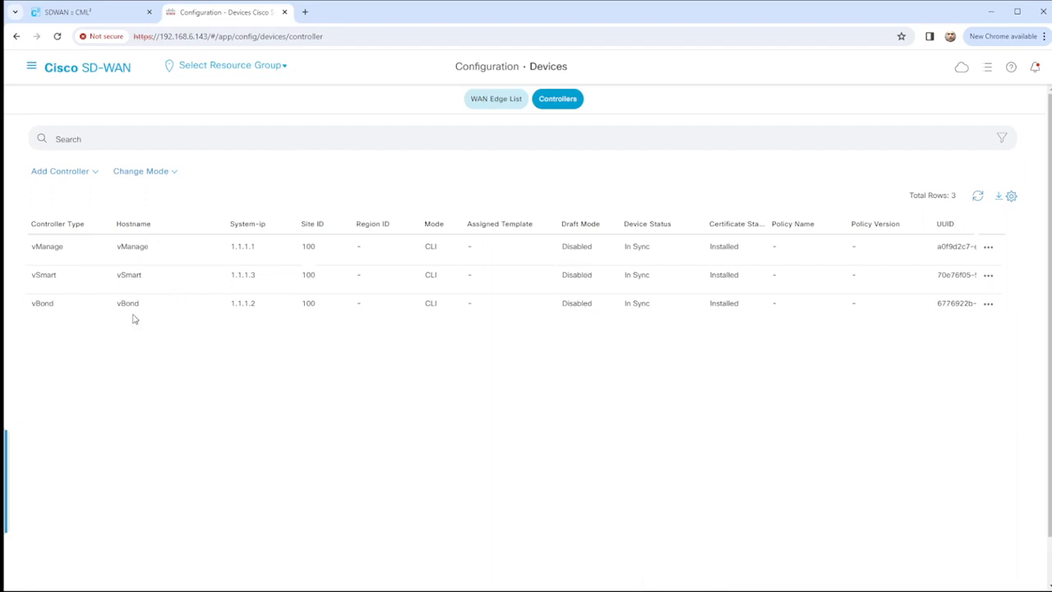
pyautogui.moveTo(769, 221); pyautogui.dragTo(831, 235)
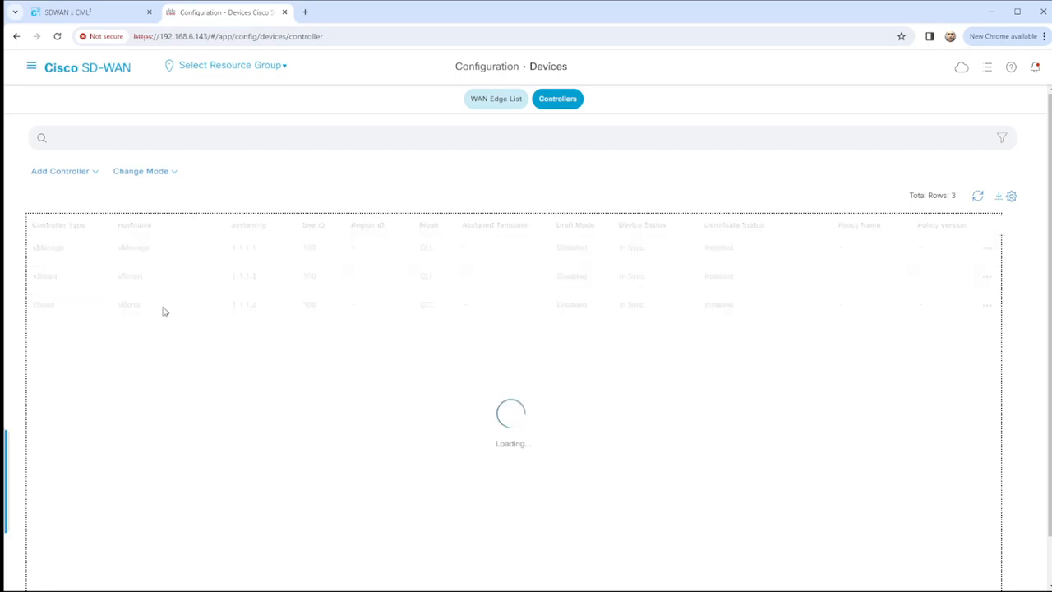
# Send the vSmart list to vBond, confirm the push succeeds, and return to the overview.
pyautogui.click(31, 69)
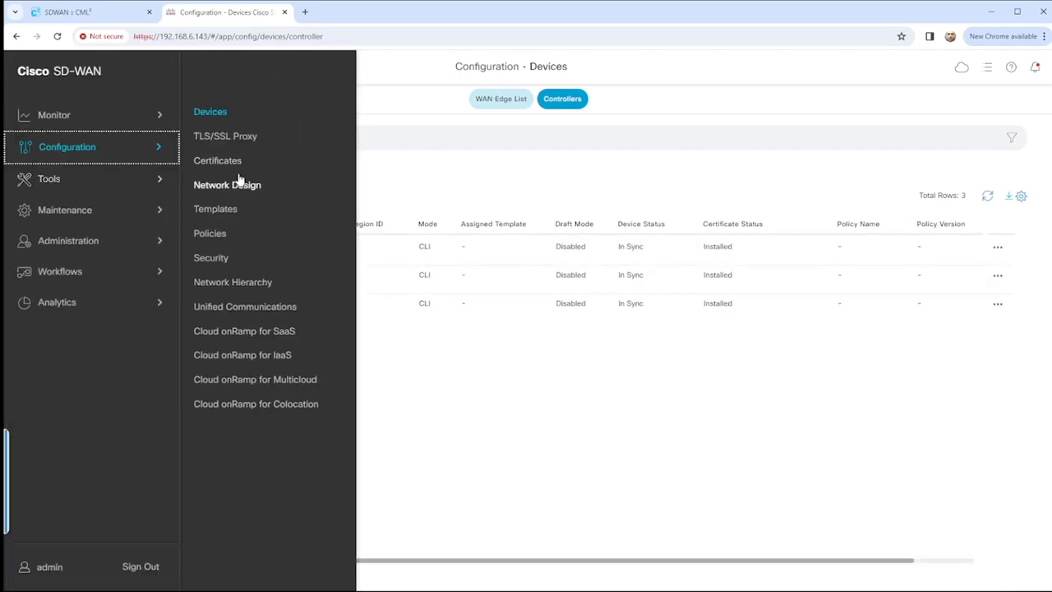
pyautogui.click(226, 161)
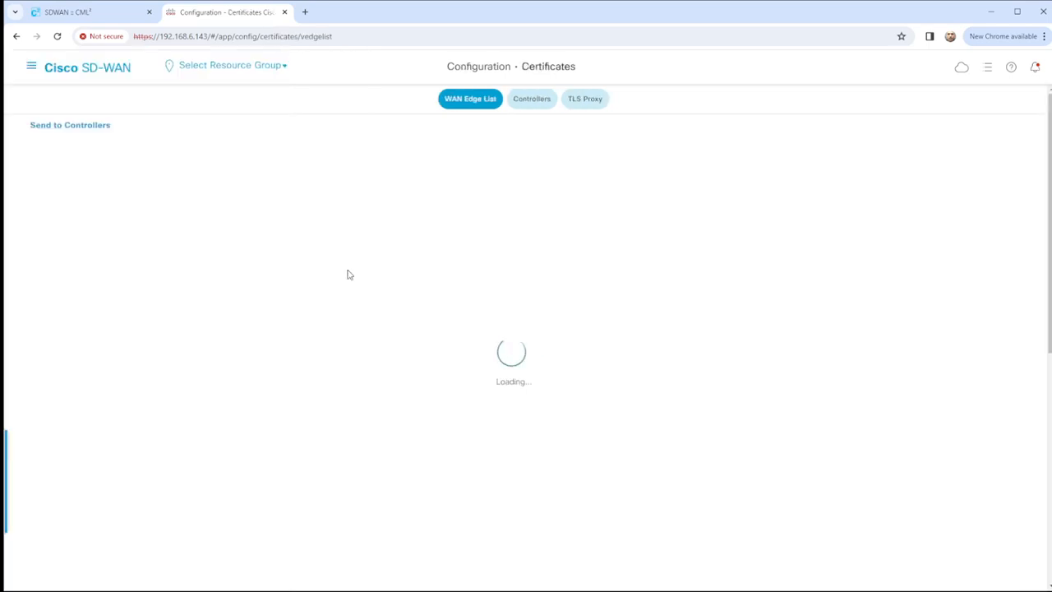
pyautogui.click(532, 100)
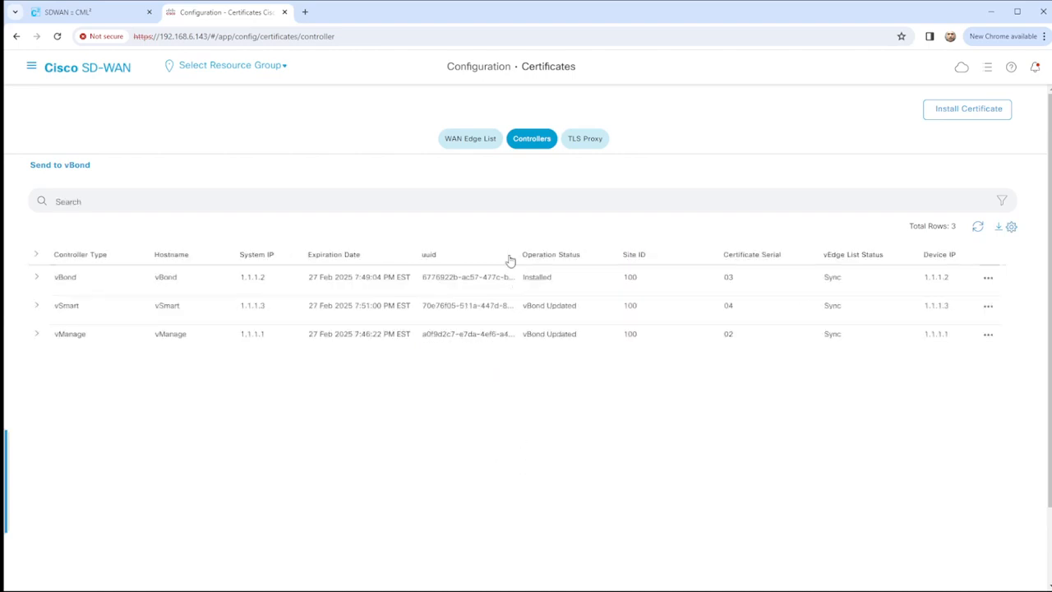
pyautogui.moveTo(514, 247); pyautogui.dragTo(546, 321)
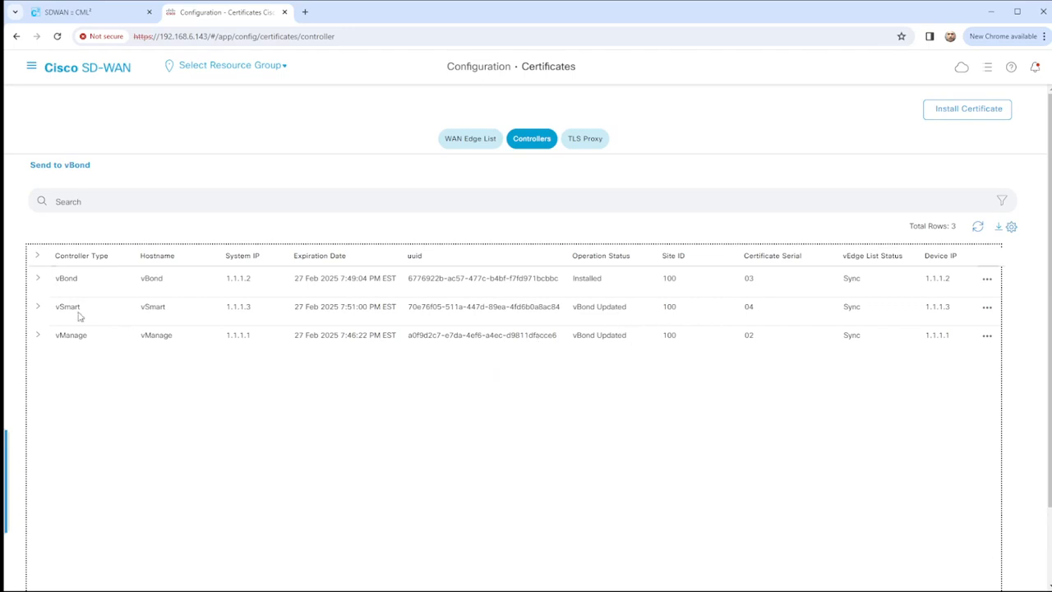
pyautogui.click(64, 167)
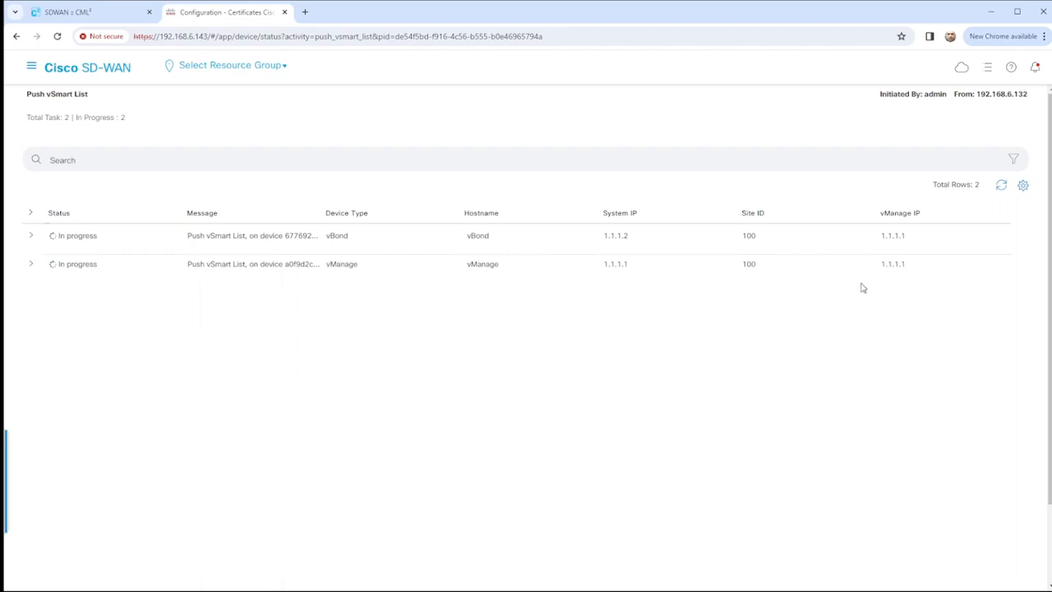
pyautogui.click(1000, 187)
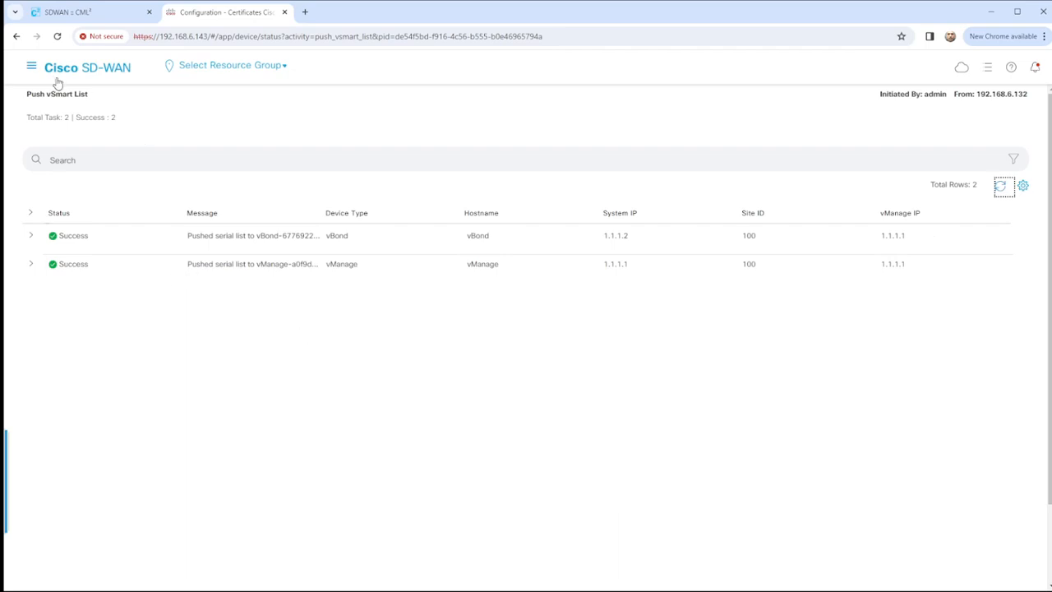
pyautogui.click(32, 65)
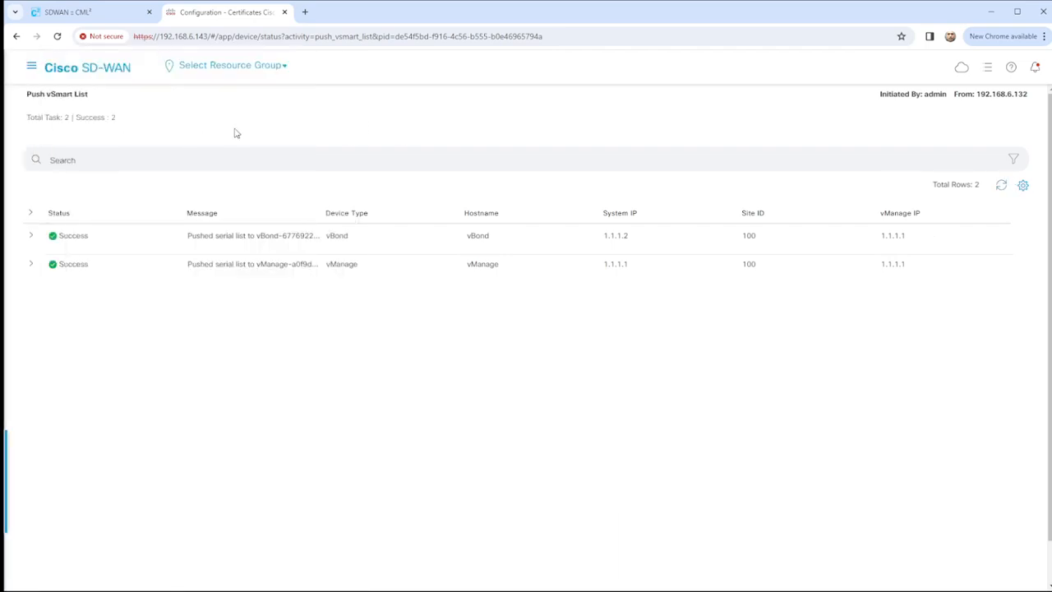
pyautogui.click(87, 68)
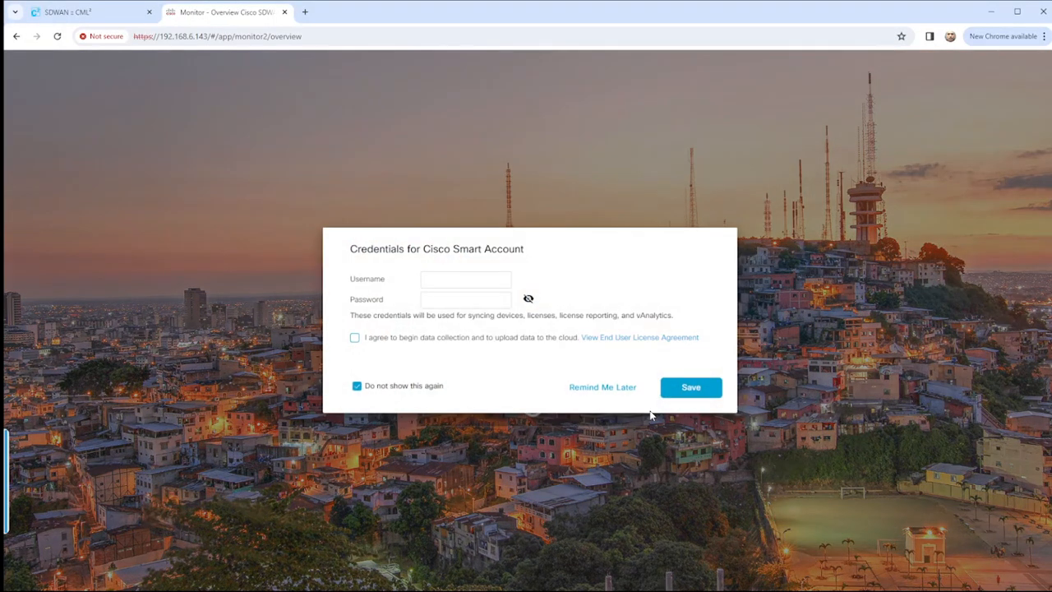
# Choose Remind Me Later for Smart Account credentials and dismiss the default-password warning.
pyautogui.click(616, 390)
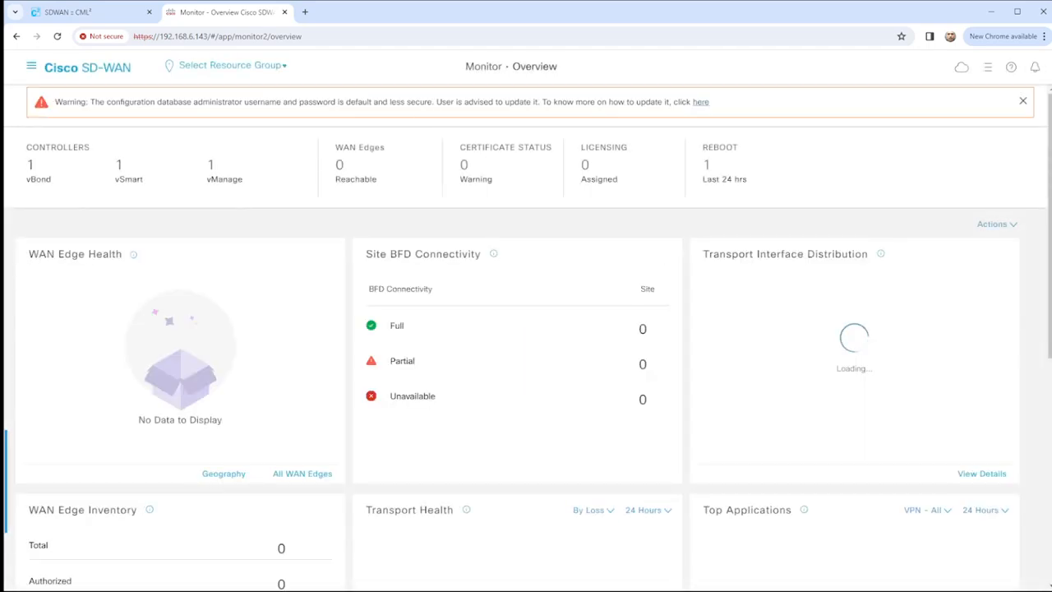
pyautogui.click(1018, 101)
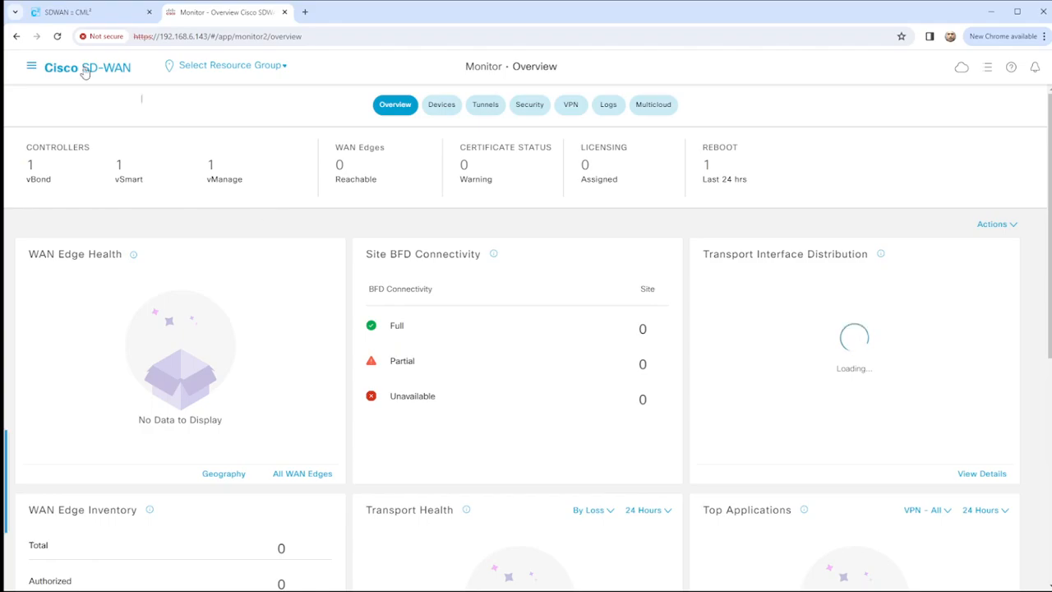
pyautogui.click(90, 17)
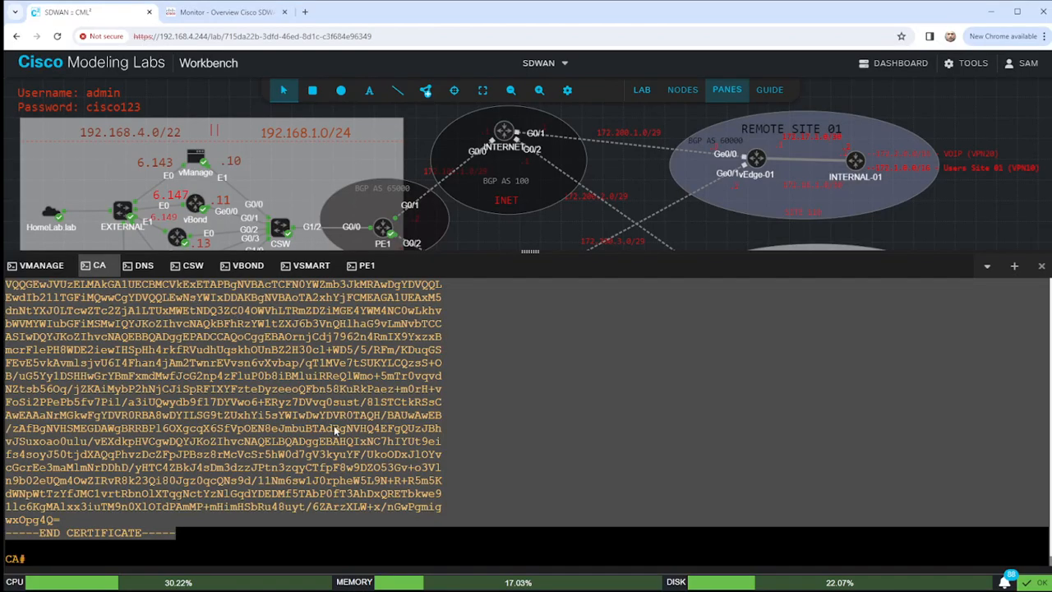
# Run show control connections in the vManage console.
pyautogui.click(54, 267)
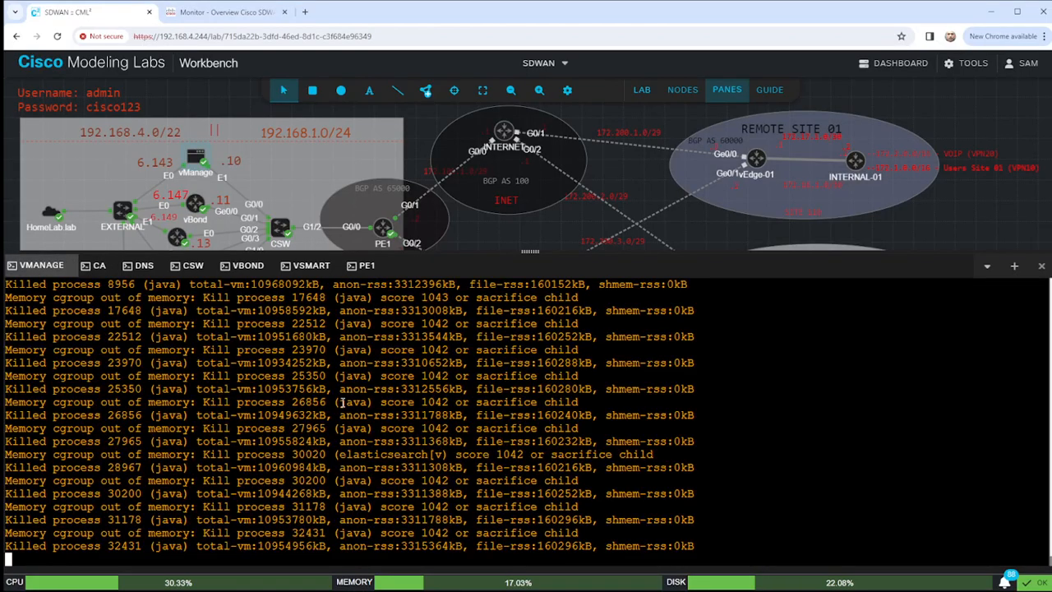
pyautogui.press('Return')
pyautogui.press('Return')
pyautogui.press('Return')
pyautogui.press('Return')
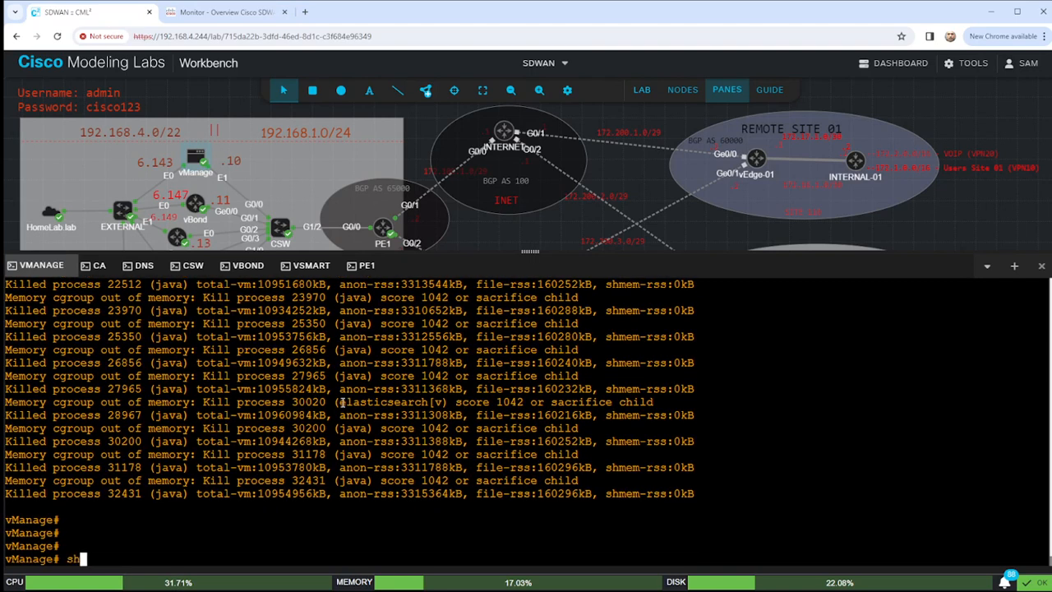
pyautogui.write('show con')
pyautogui.press('Tab')
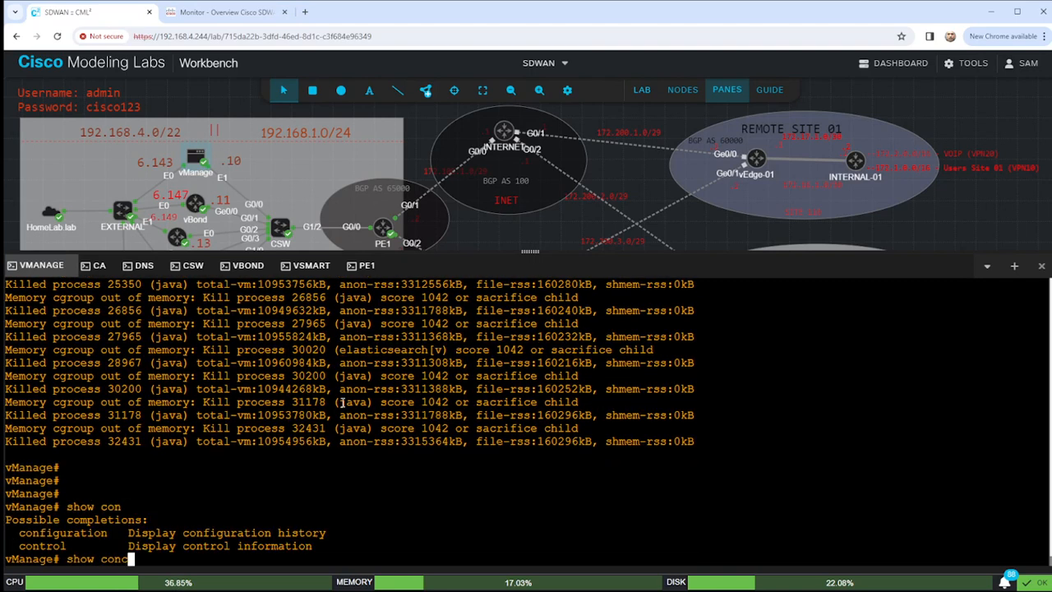
pyautogui.write('trol connections')
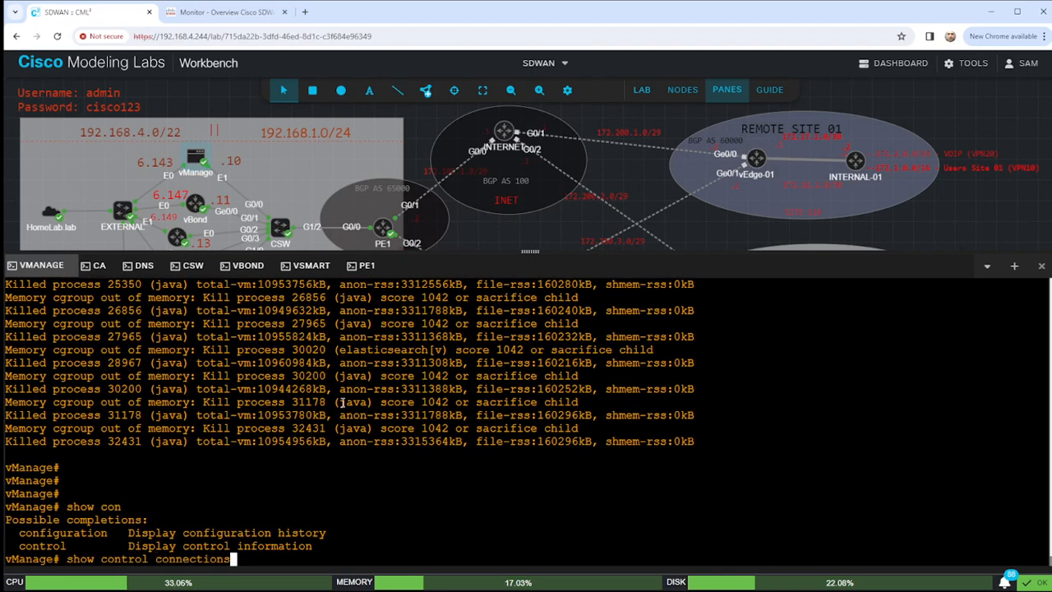
pyautogui.press('Return')
pyautogui.press('space')
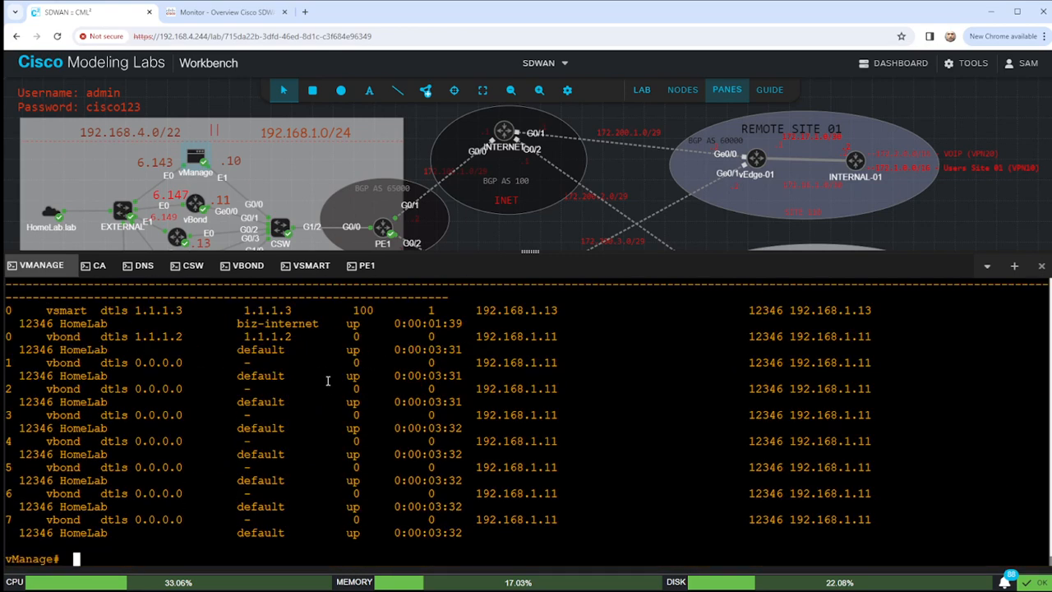
# Highlight the vSmart connection with its uptime and the vBond 1.1.1.2 rows.
pyautogui.moveTo(10, 309); pyautogui.dragTo(893, 310)
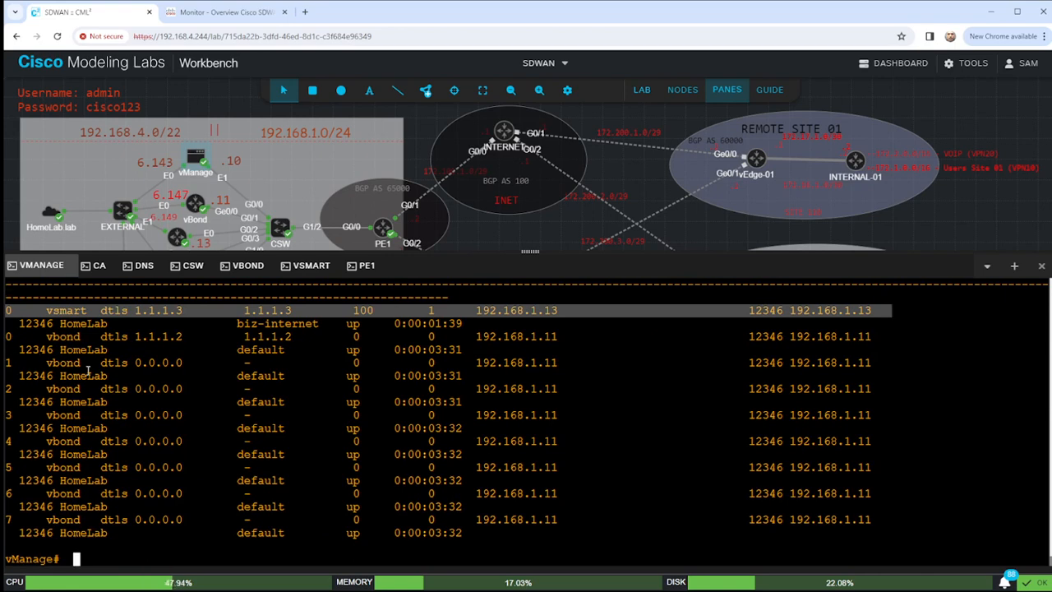
pyautogui.click(114, 323)
pyautogui.moveTo(7, 310); pyautogui.dragTo(510, 325)
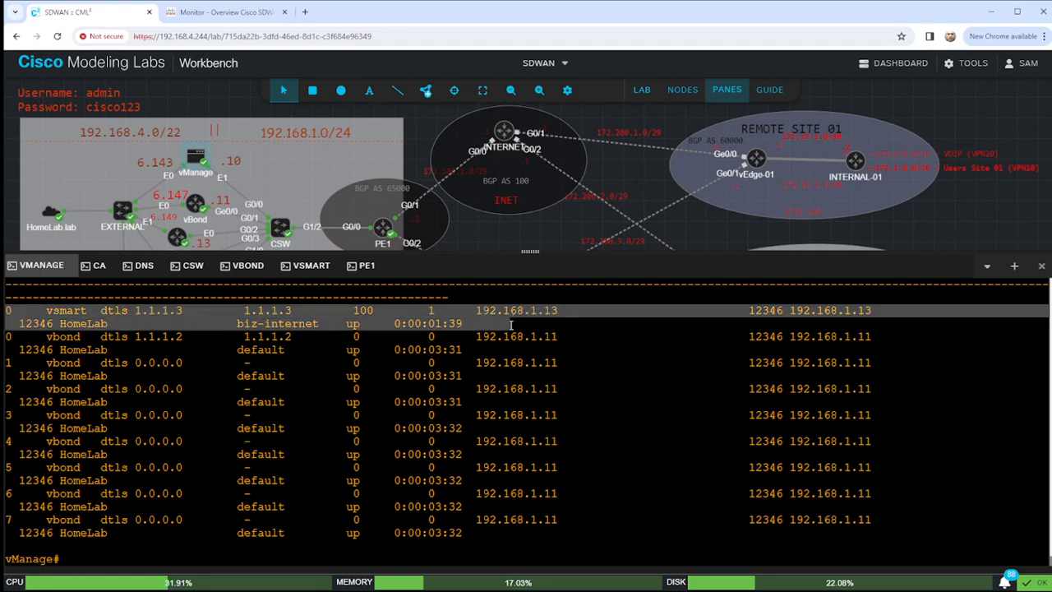
pyautogui.moveTo(7, 333); pyautogui.dragTo(884, 517)
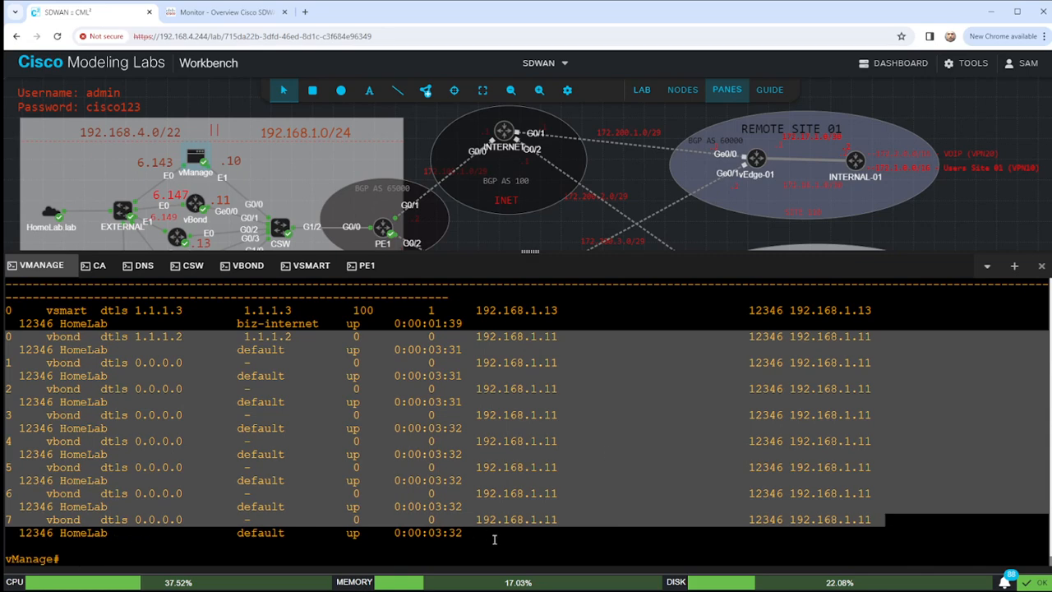
pyautogui.moveTo(490, 534); pyautogui.dragTo(5, 343)
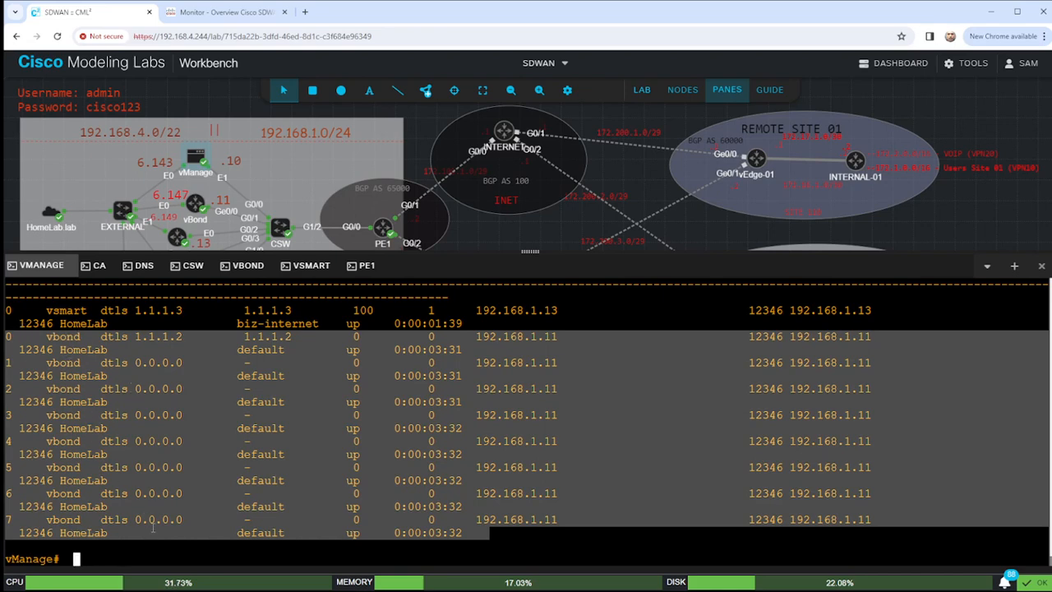
# Point out the vBond rows' 0.0.0.0 addresses, the HomeLab organisation and the vBond connection row.
pyautogui.click(111, 449)
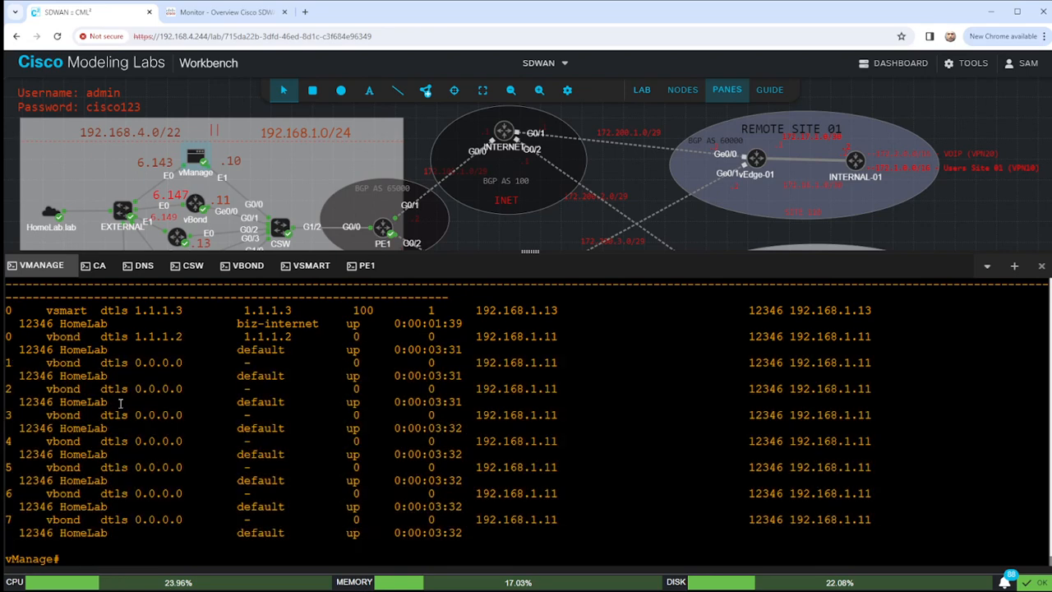
pyautogui.moveTo(10, 337); pyautogui.dragTo(899, 354)
pyautogui.click(234, 375)
pyautogui.moveTo(129, 362); pyautogui.dragTo(203, 362)
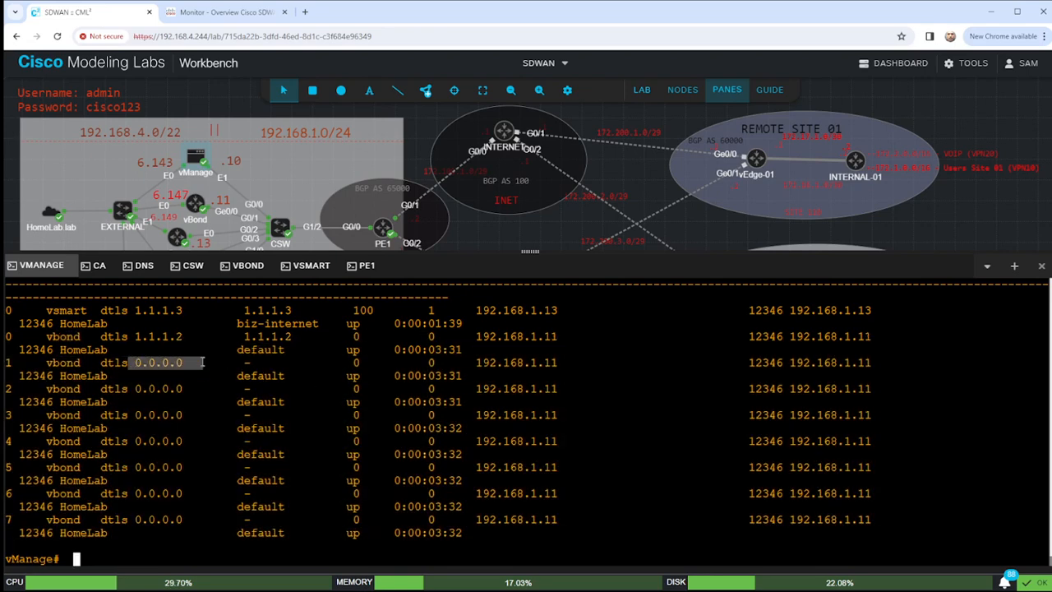
pyautogui.moveTo(129, 388); pyautogui.dragTo(190, 391)
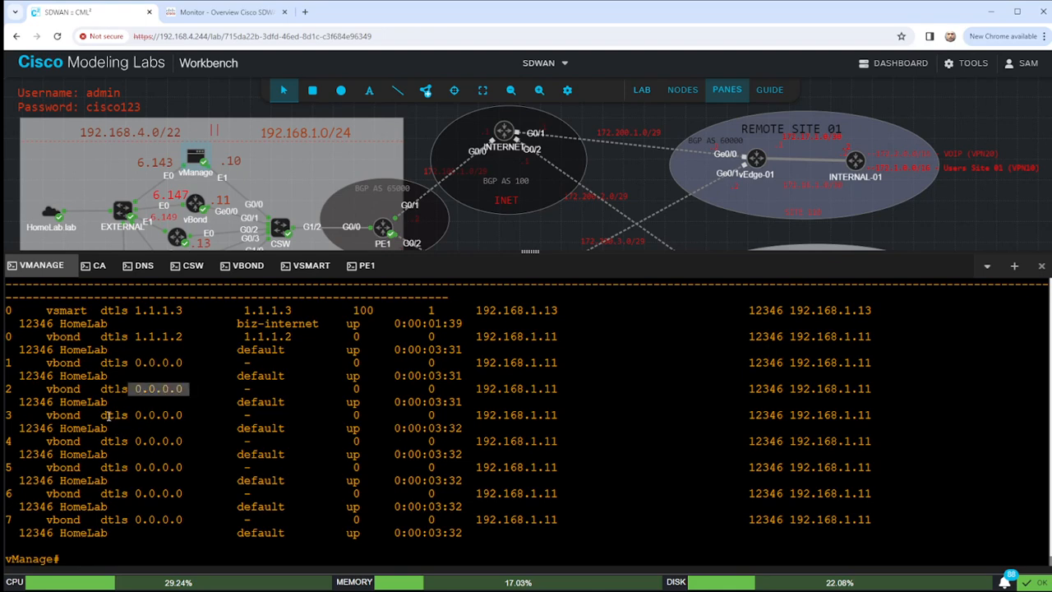
pyautogui.moveTo(129, 415); pyautogui.dragTo(190, 417)
pyautogui.moveTo(129, 441); pyautogui.dragTo(202, 443)
pyautogui.moveTo(129, 467); pyautogui.dragTo(168, 494)
pyautogui.moveTo(7, 323); pyautogui.dragTo(86, 325)
pyautogui.click(52, 333)
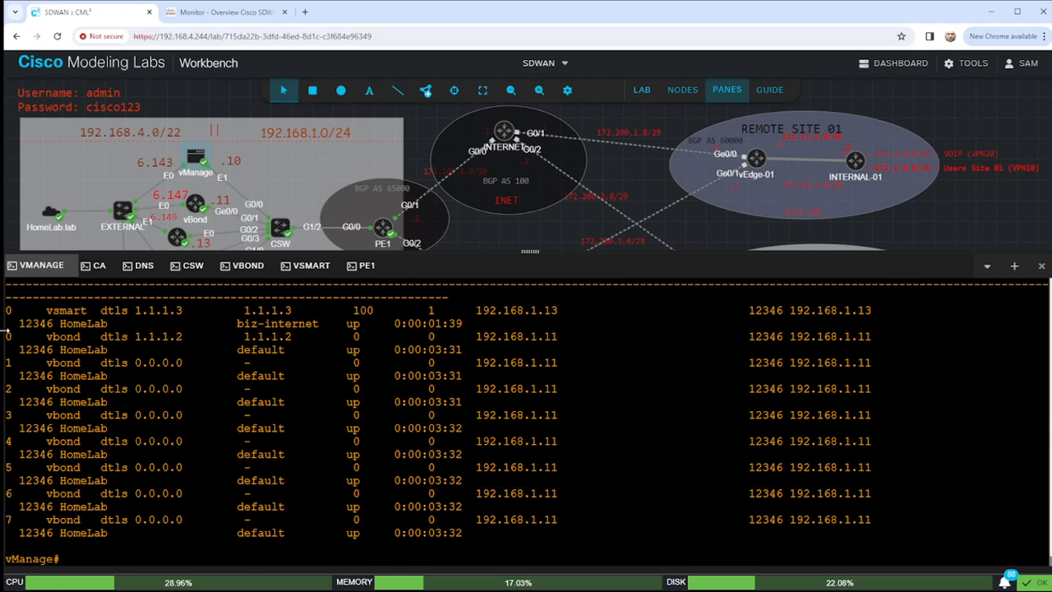
pyautogui.moveTo(10, 336); pyautogui.dragTo(874, 350)
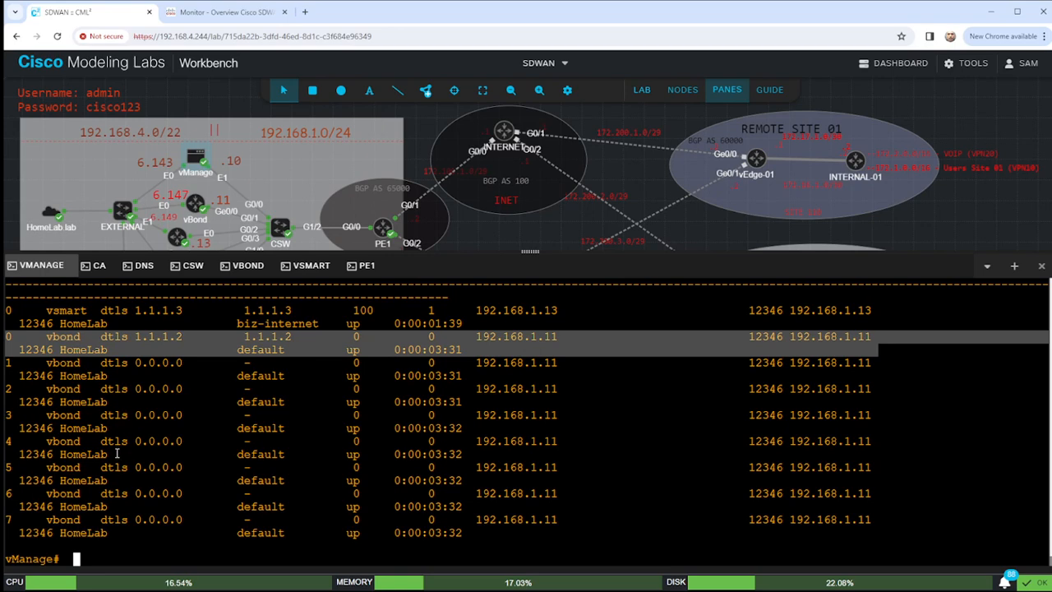
# Log into the vBond console as admin.
pyautogui.click(249, 266)
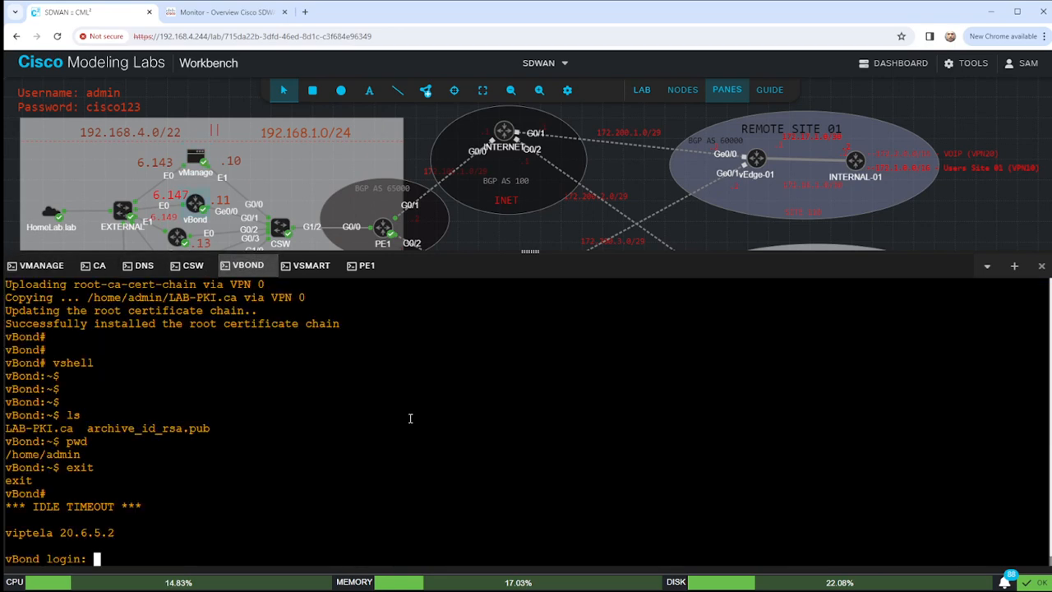
pyautogui.write('admin')
pyautogui.press('Return')
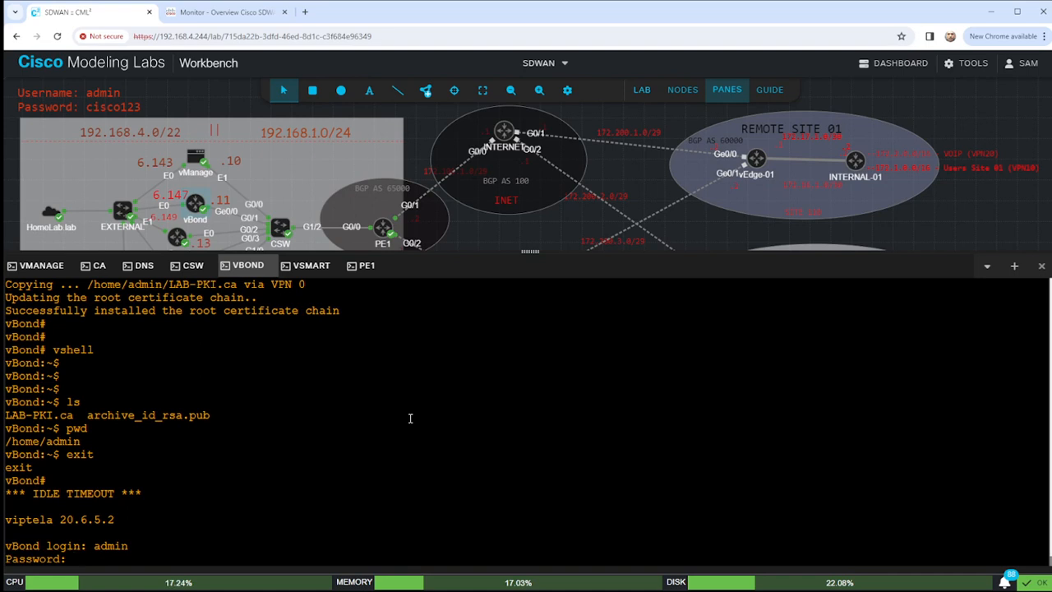
pyautogui.press('Return')
# Run show orchestrator connections and highlight the vSmart connection rows.
pyautogui.write('show ')
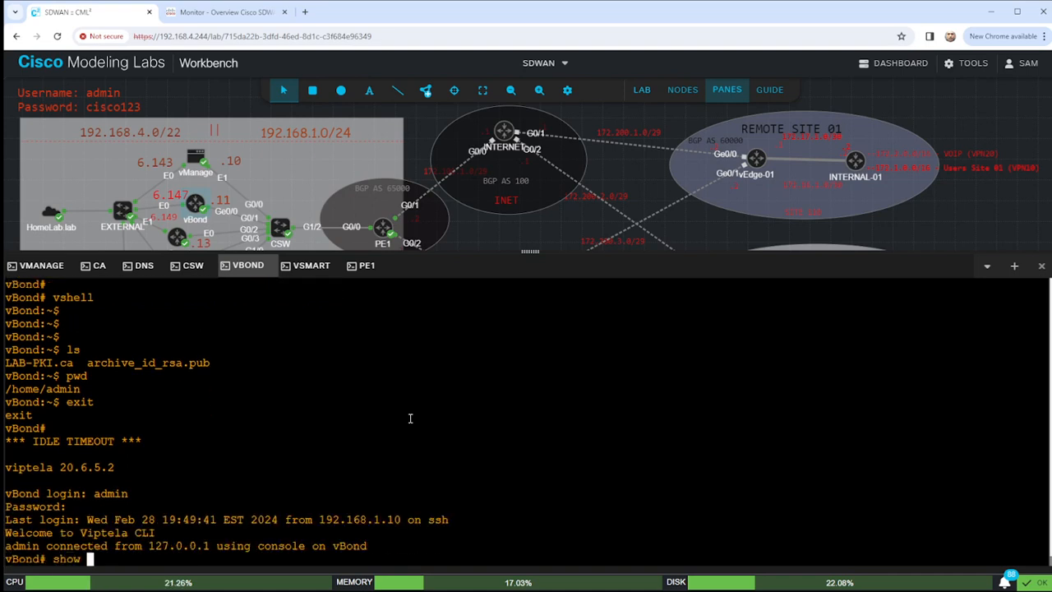
pyautogui.write('orchestrator')
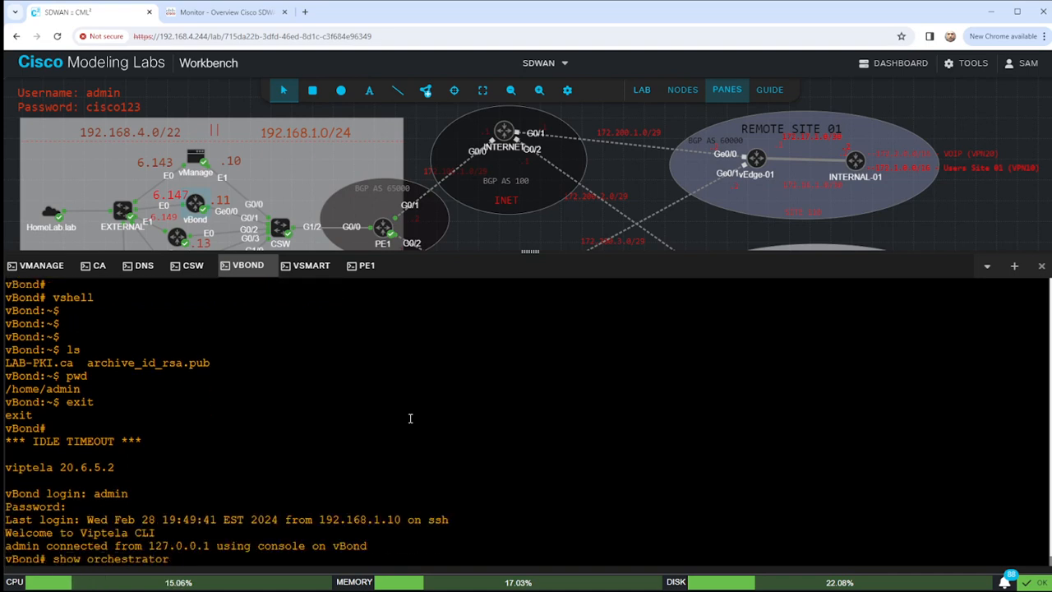
pyautogui.write(' connections')
pyautogui.press('Return')
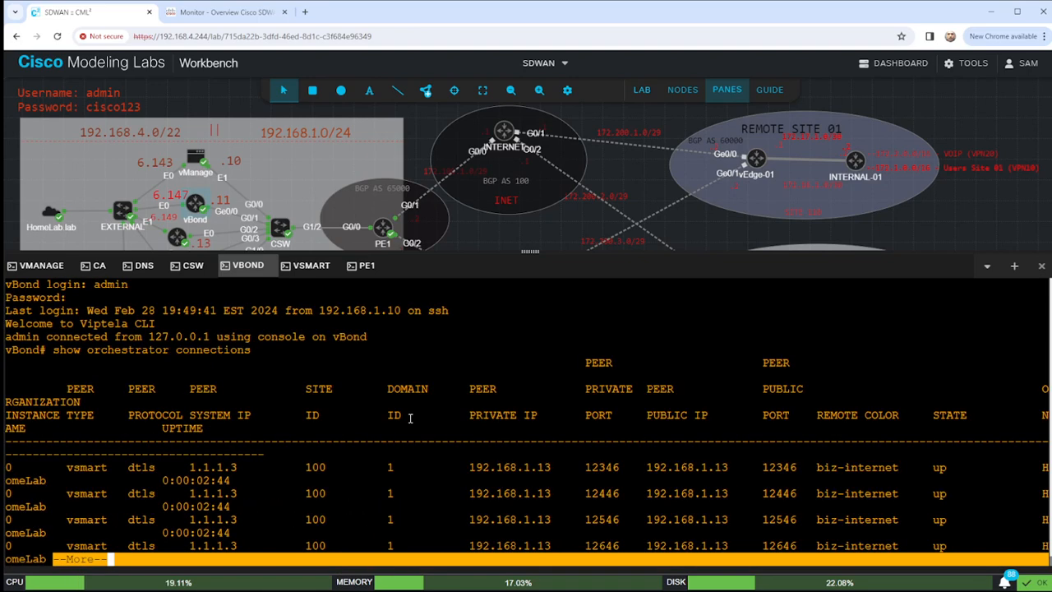
pyautogui.press('space')
pyautogui.scroll(2, 194, 416)
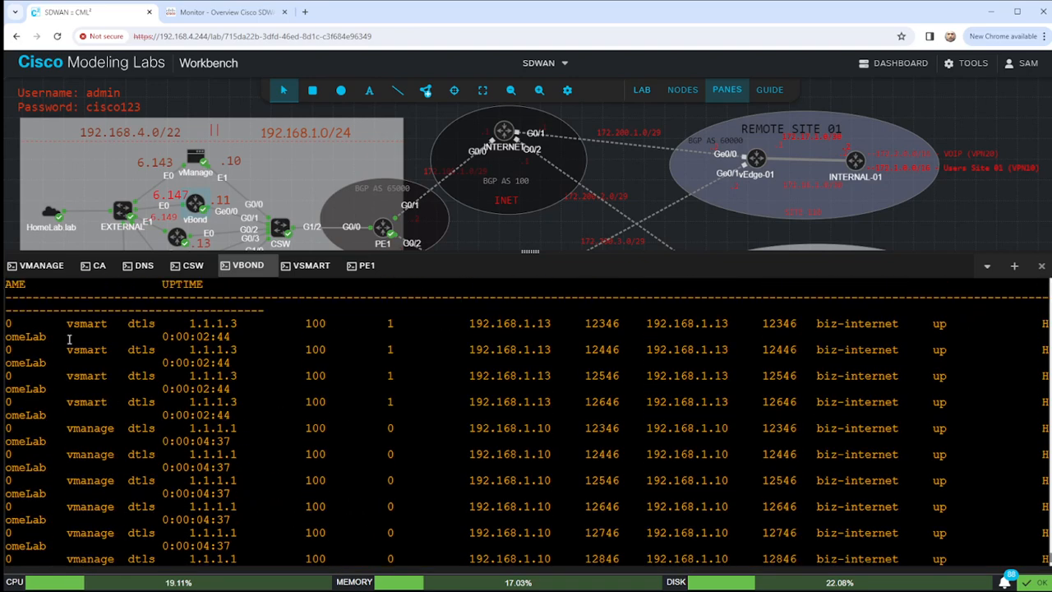
pyautogui.moveTo(7, 323); pyautogui.dragTo(991, 414)
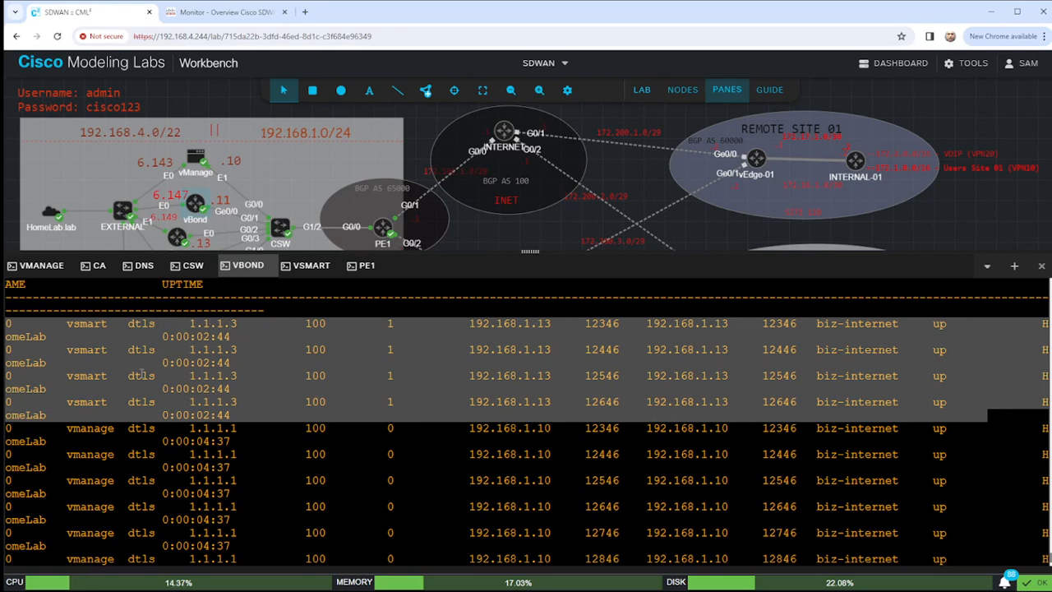
pyautogui.scroll(-3, 200, 400)
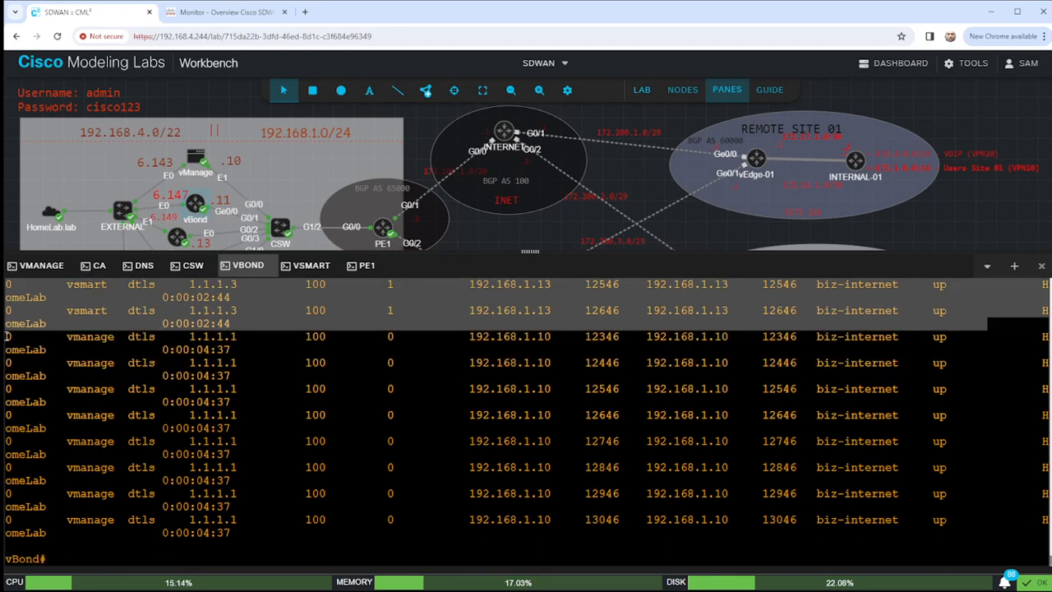
pyautogui.click(28, 372)
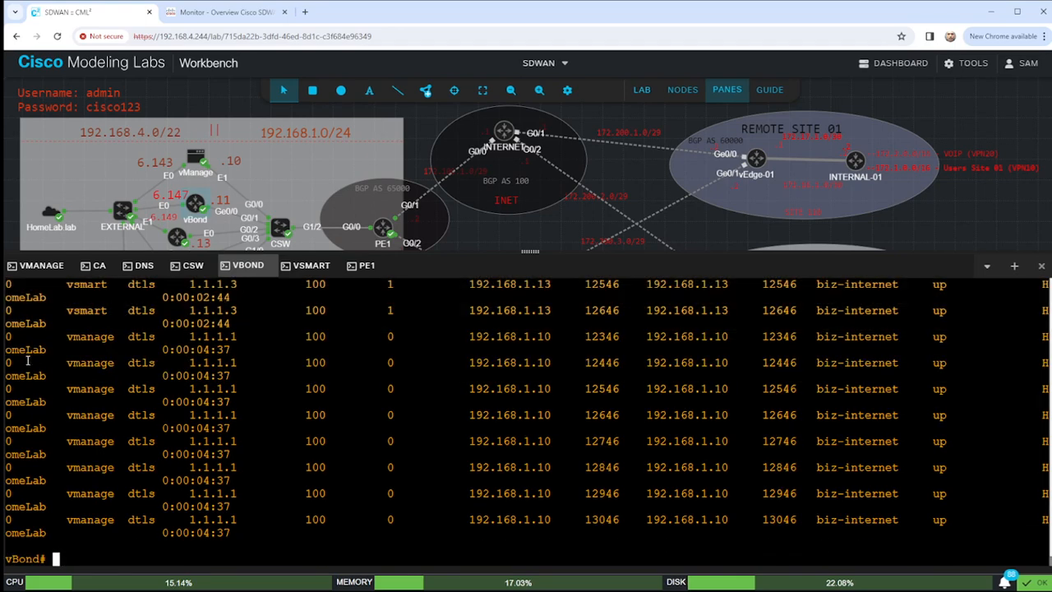
# On the vSmart console, run show control connections and check the vBond and vManage rows are up.
pyautogui.click(304, 266)
pyautogui.write('show con')
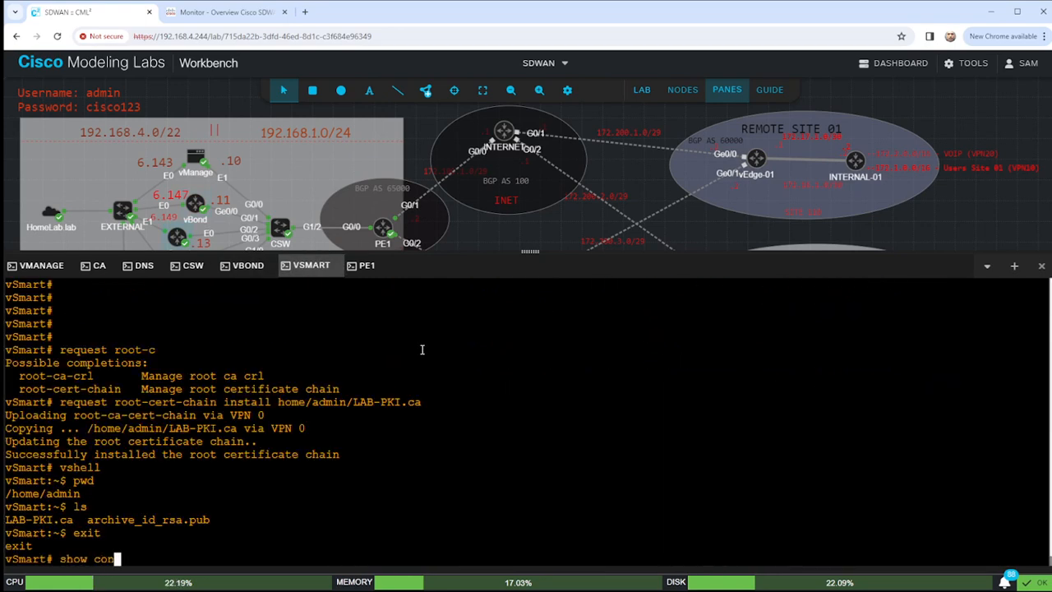
pyautogui.press('Tab')
pyautogui.write('trol connections')
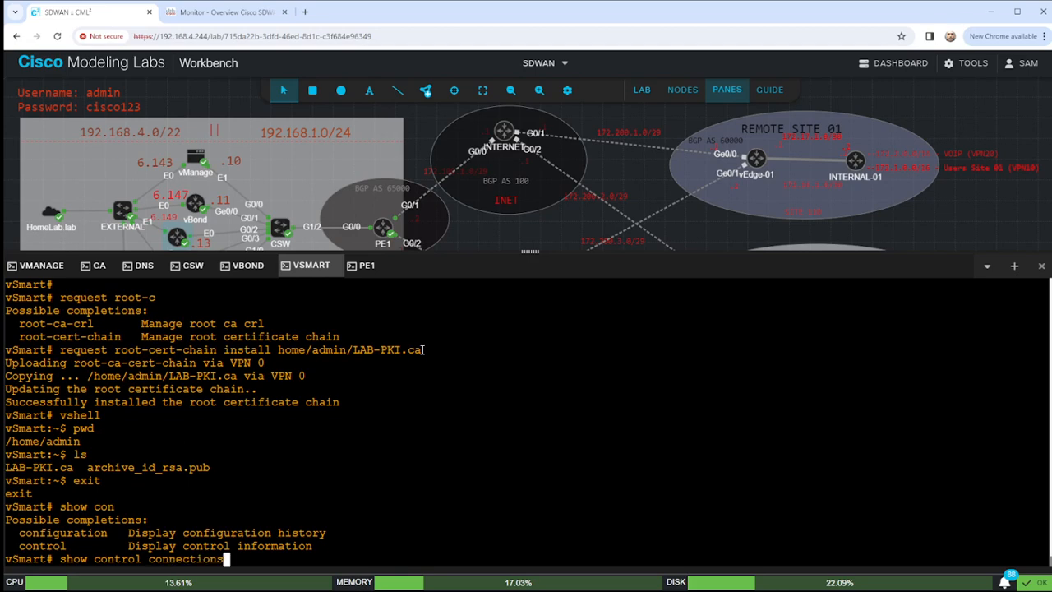
pyautogui.press('Return')
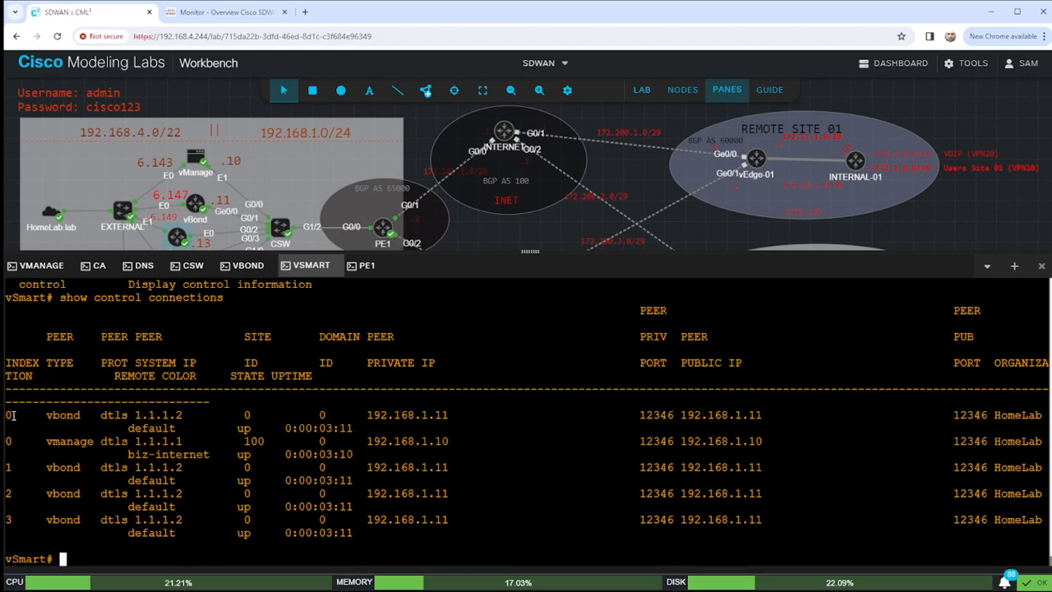
pyautogui.moveTo(16, 415); pyautogui.dragTo(482, 415)
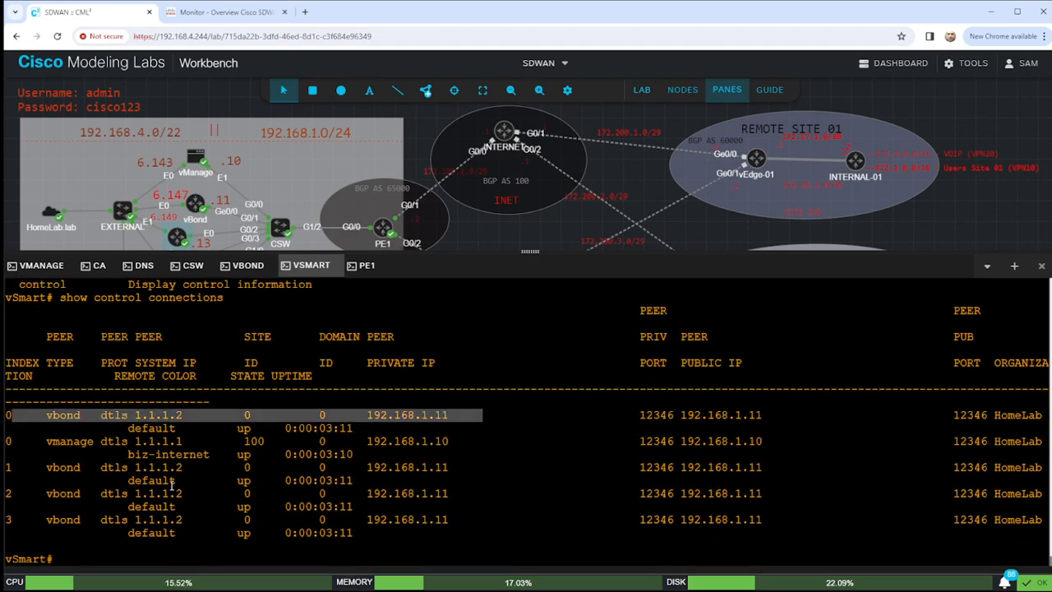
pyautogui.moveTo(18, 467); pyautogui.dragTo(230, 519)
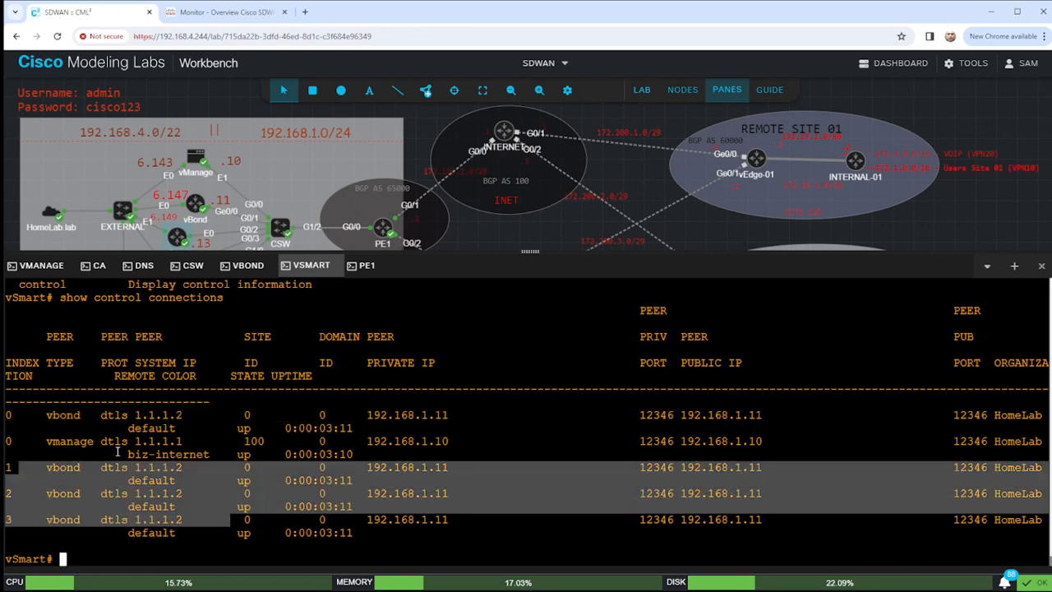
pyautogui.click(116, 450)
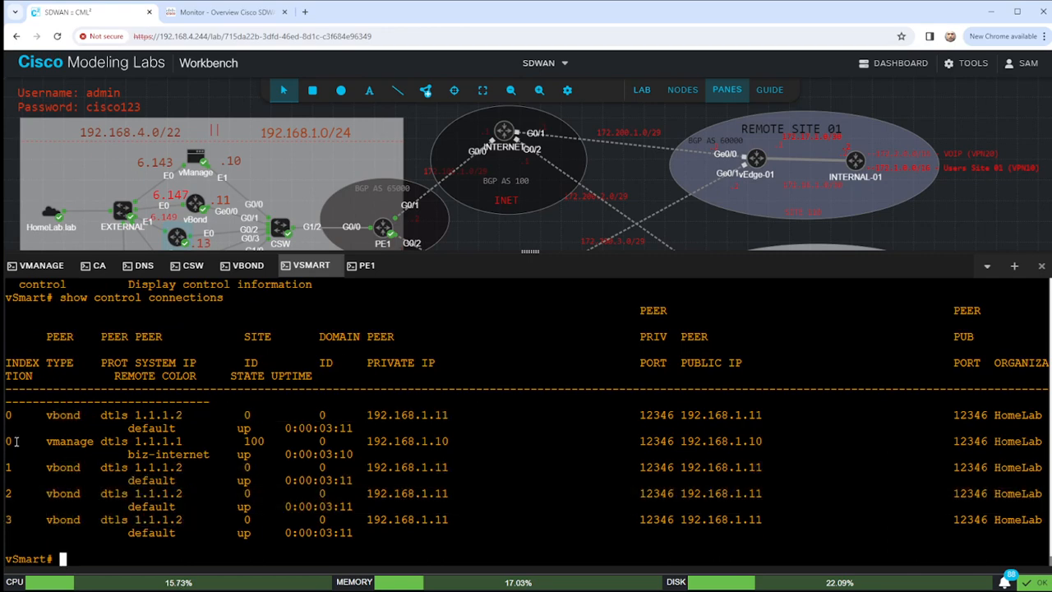
pyautogui.moveTo(10, 441); pyautogui.dragTo(683, 460)
pyautogui.click(571, 449)
# Check OMP with show omp route and show omp peers.
pyautogui.press('Return')
pyautogui.press('Return')
pyautogui.press('Return')
pyautogui.press('Return')
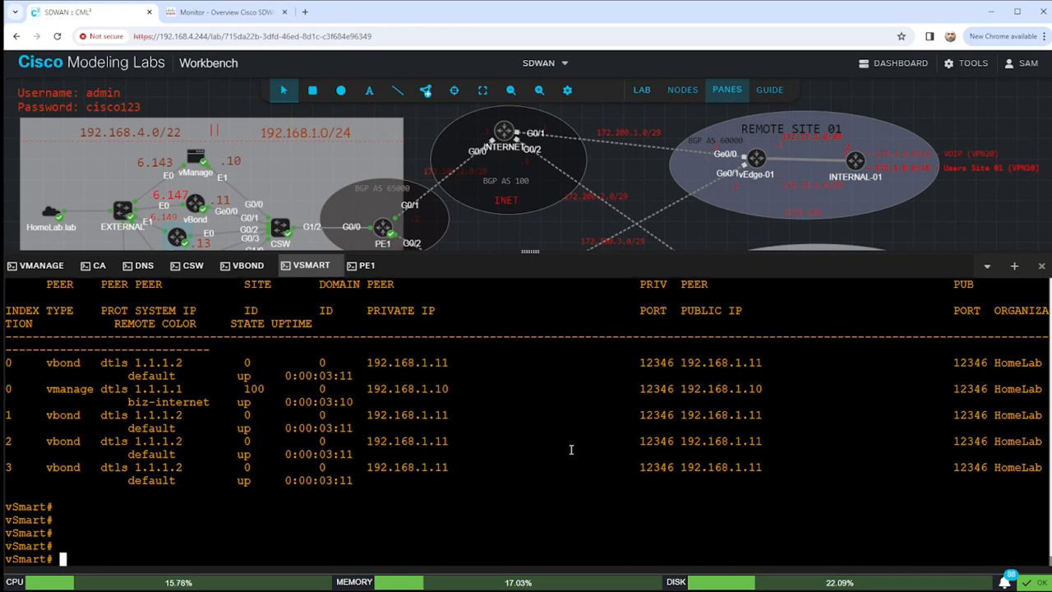
pyautogui.press('Return')
pyautogui.press('Return')
pyautogui.press('Return')
pyautogui.write('show o')
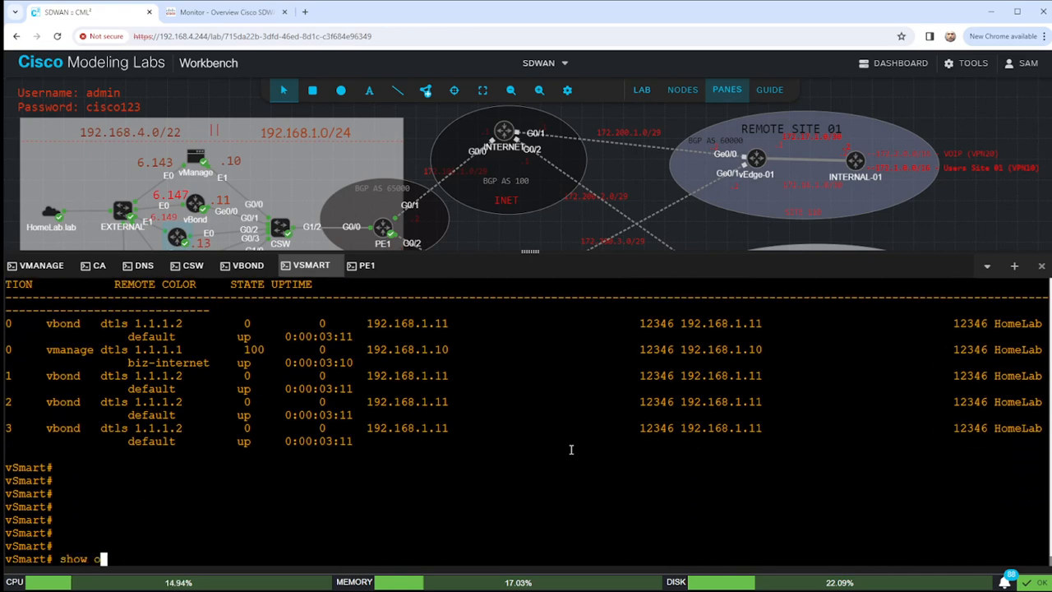
pyautogui.write('mp route')
pyautogui.press('Return')
pyautogui.write('s')
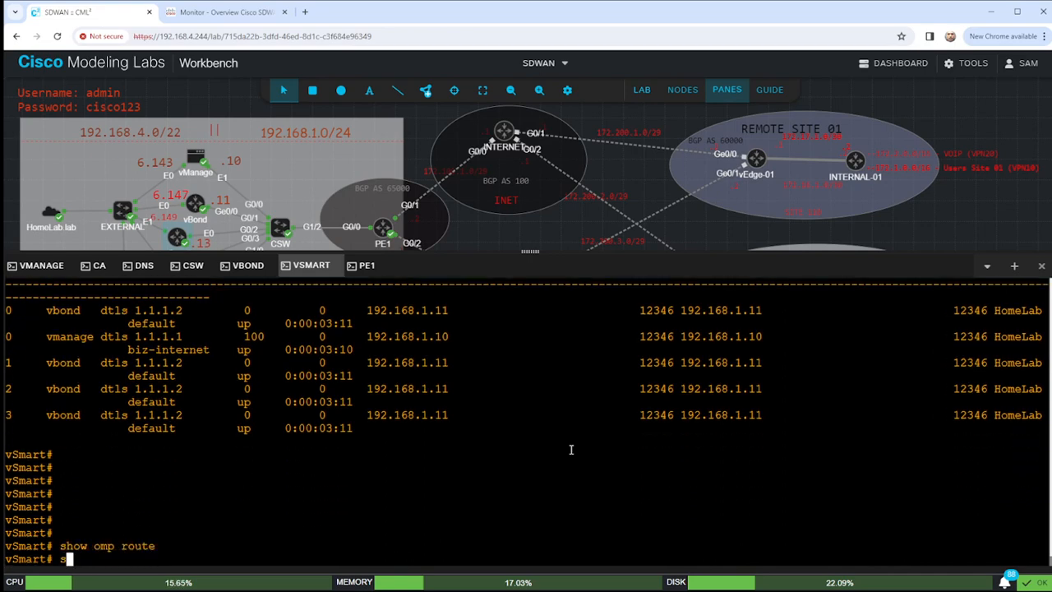
pyautogui.write('how omp pee')
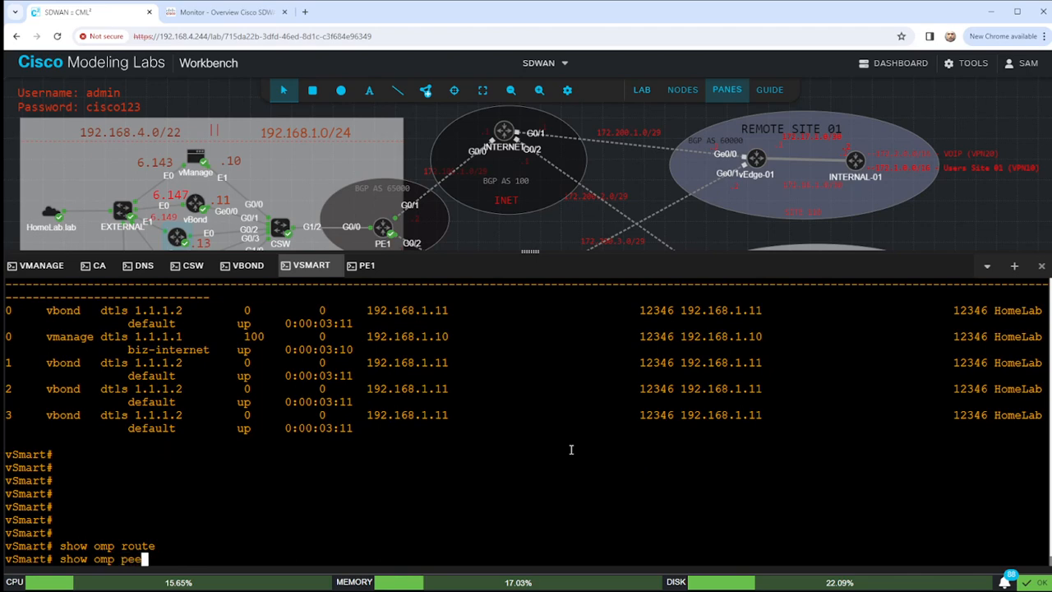
pyautogui.write('rs')
pyautogui.press('Return')
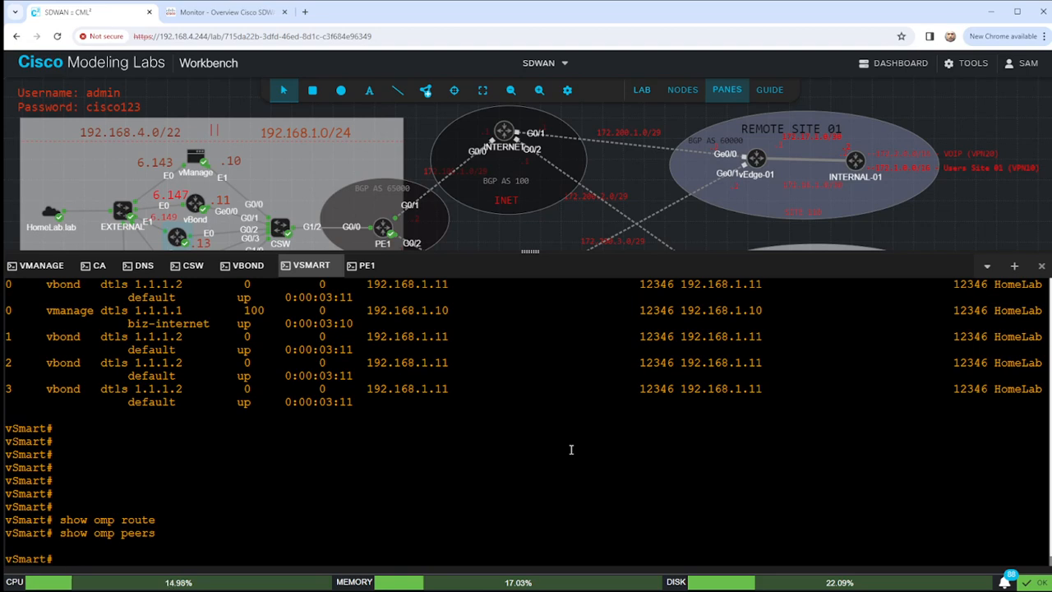
# Review vSmart's routes 1.1.1.3/32, 192.168.1.0/24, 0.0.0.0/0 and 192.168.4.0/22, then return to Monitor Overview.
pyautogui.write('how ip route')
pyautogui.press('Return')
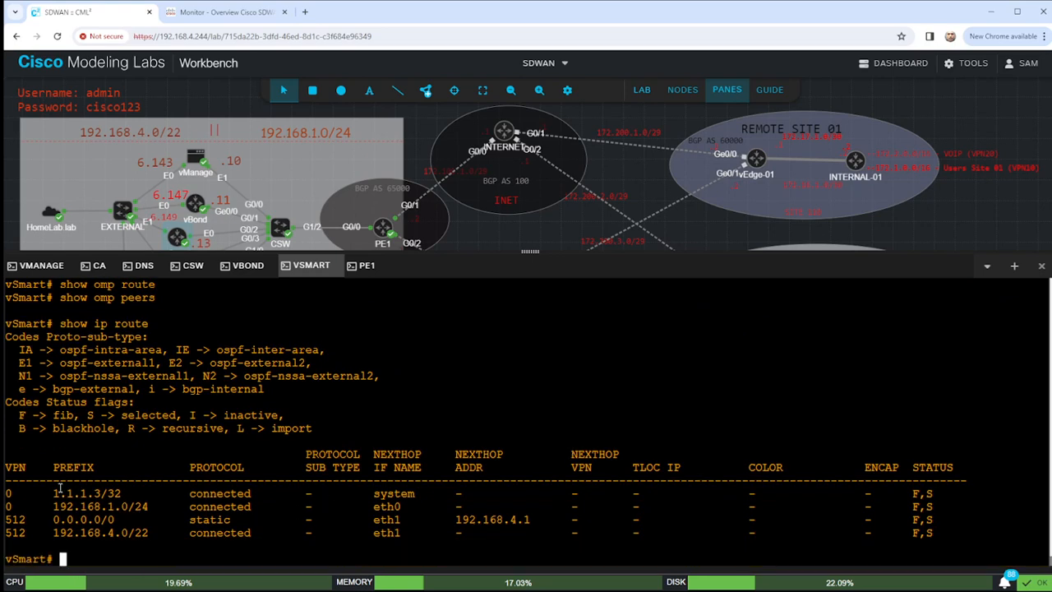
pyautogui.moveTo(14, 494); pyautogui.dragTo(157, 498)
pyautogui.click(28, 509)
pyautogui.moveTo(5, 507); pyautogui.dragTo(536, 509)
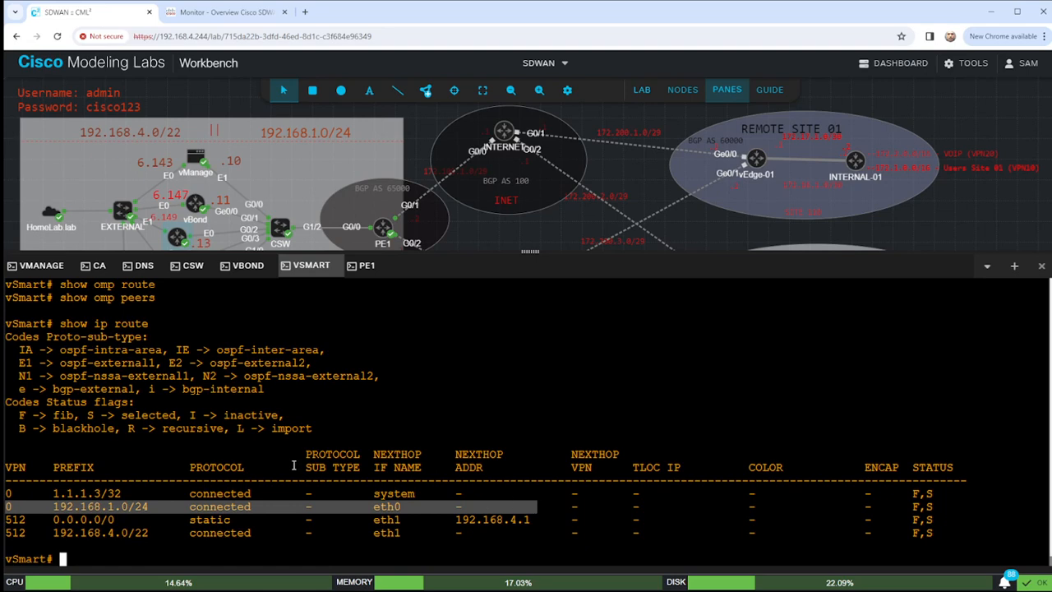
pyautogui.moveTo(12, 520); pyautogui.dragTo(572, 518)
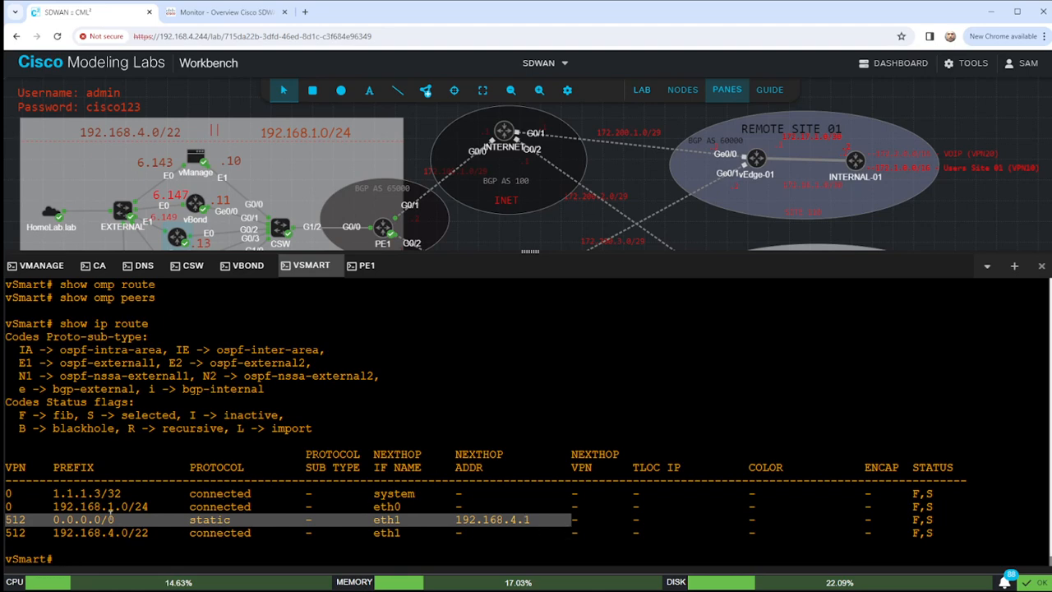
pyautogui.click(15, 534)
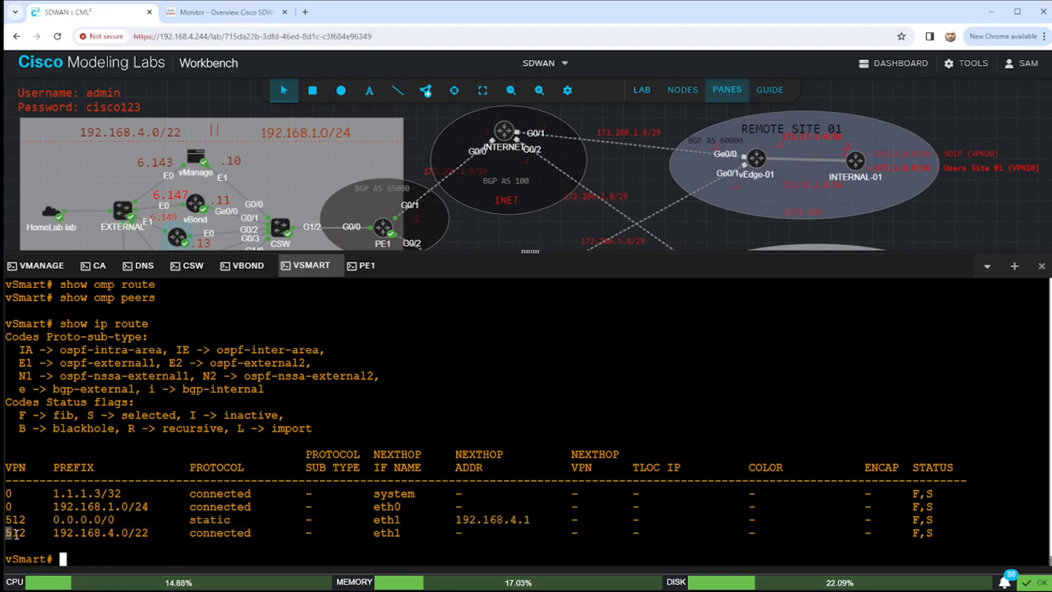
pyautogui.moveTo(15, 534); pyautogui.dragTo(503, 536)
pyautogui.click(30, 534)
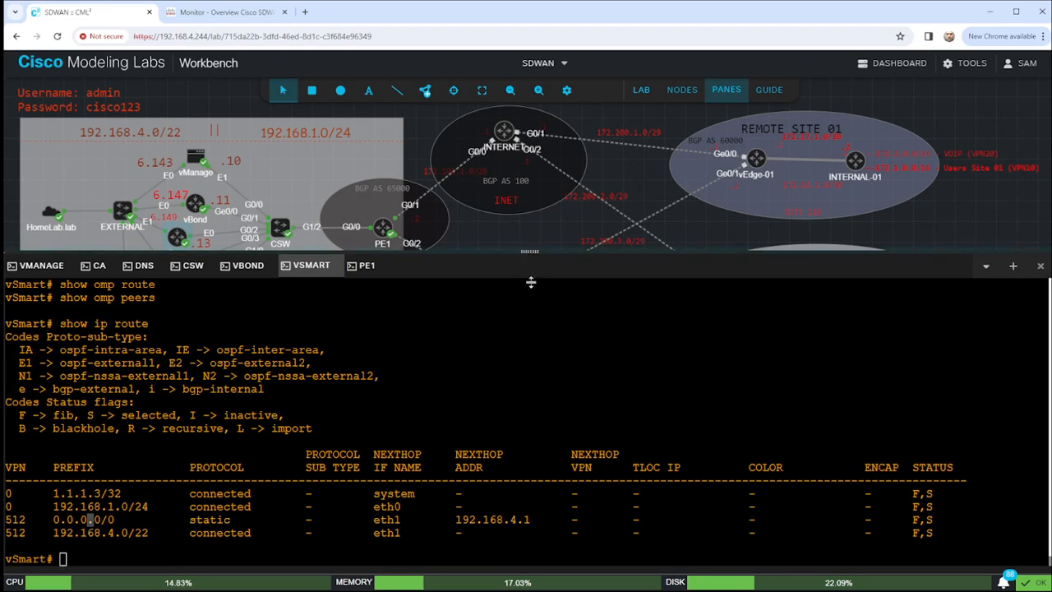
pyautogui.moveTo(531, 282); pyautogui.dragTo(531, 416)
pyautogui.click(243, 15)
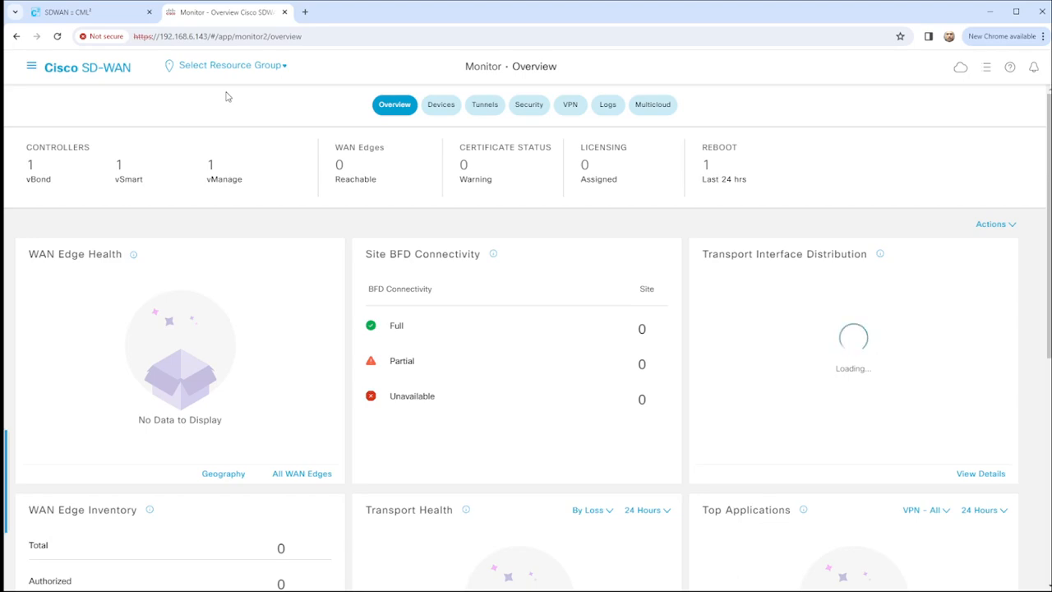
# After confirming the controller counts, go back to the CML workbench and select the vSmart node.
pyautogui.click(62, 12)
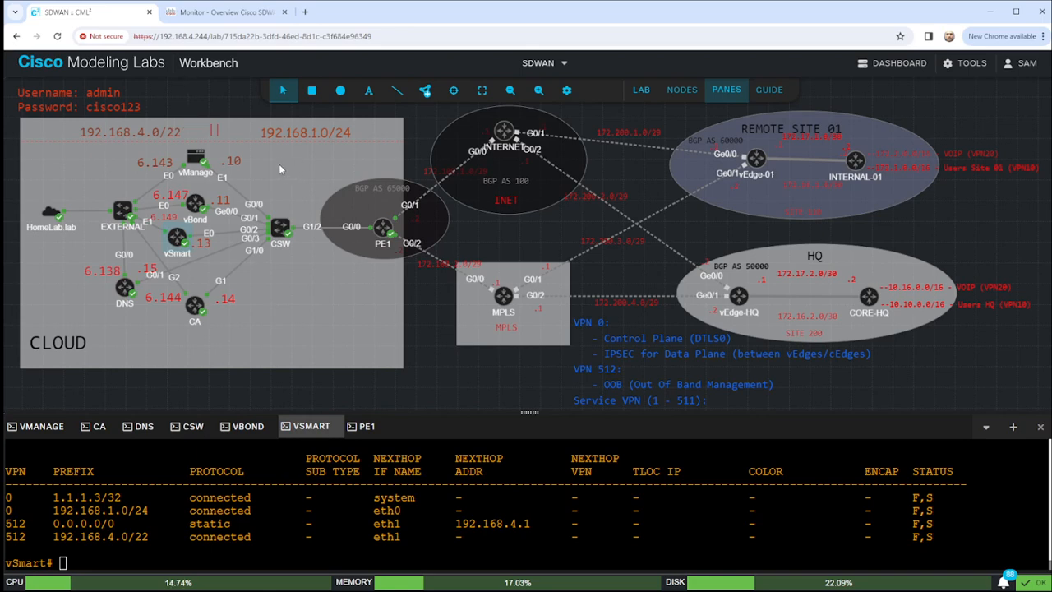
pyautogui.click(180, 238)
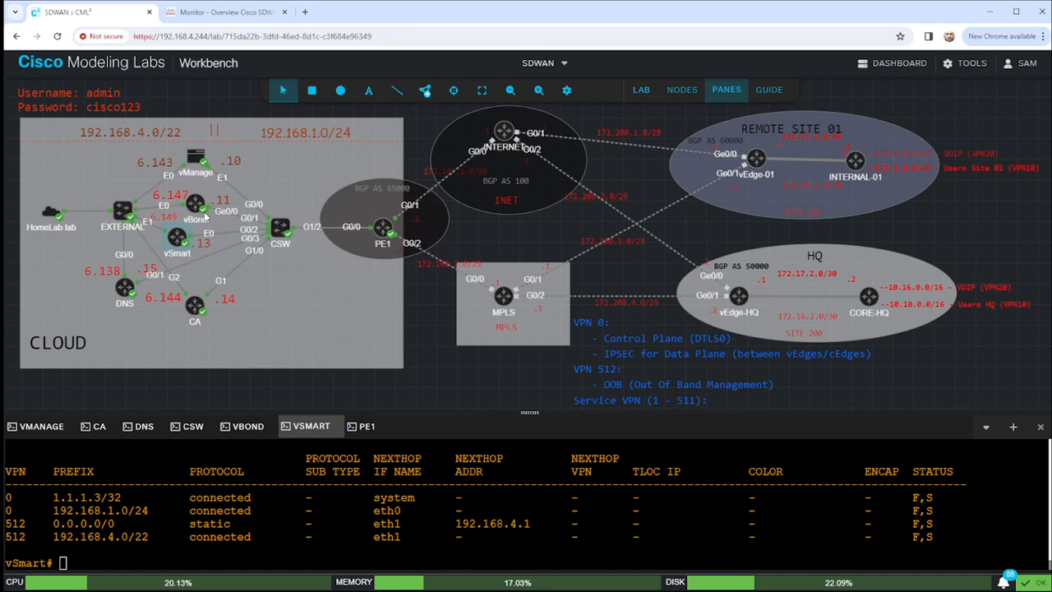